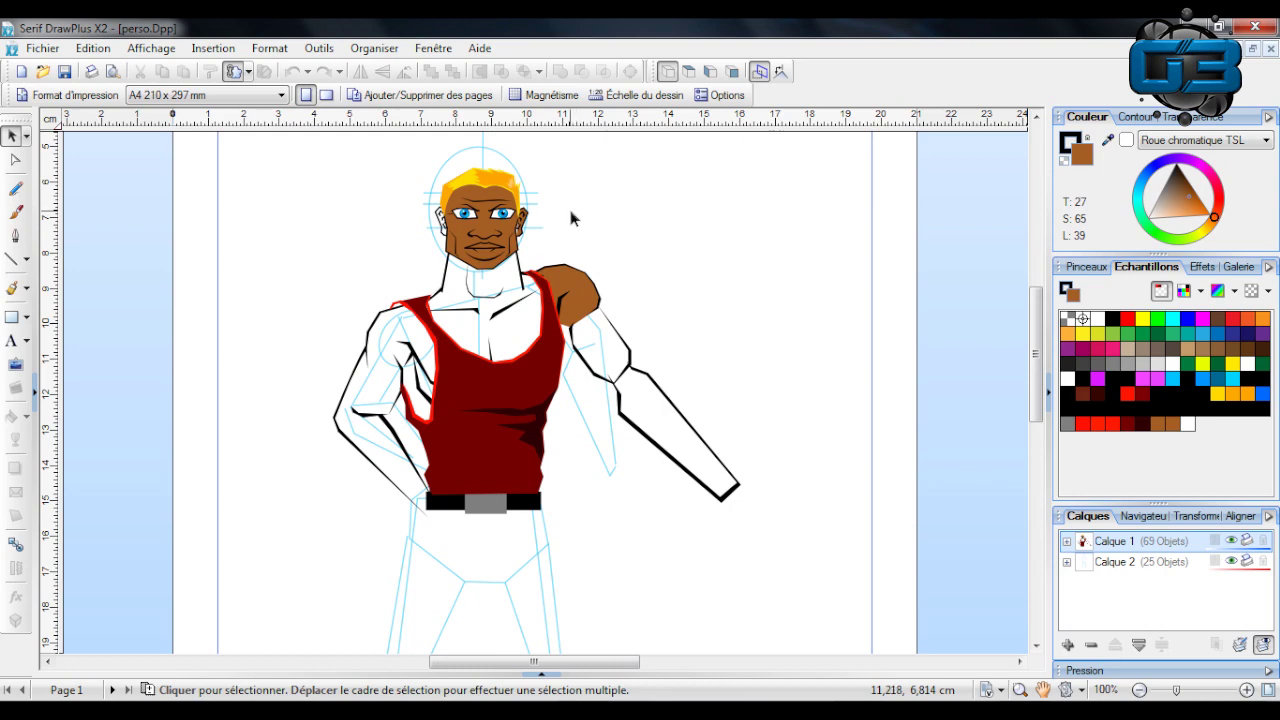
Select all the objects of the character's head and enlarge them together to about 2.93 × 3.22 cm.
{"action": "scroll", "coordinate": [341, 272], "scroll_direction": "up", "scroll_amount": 1}
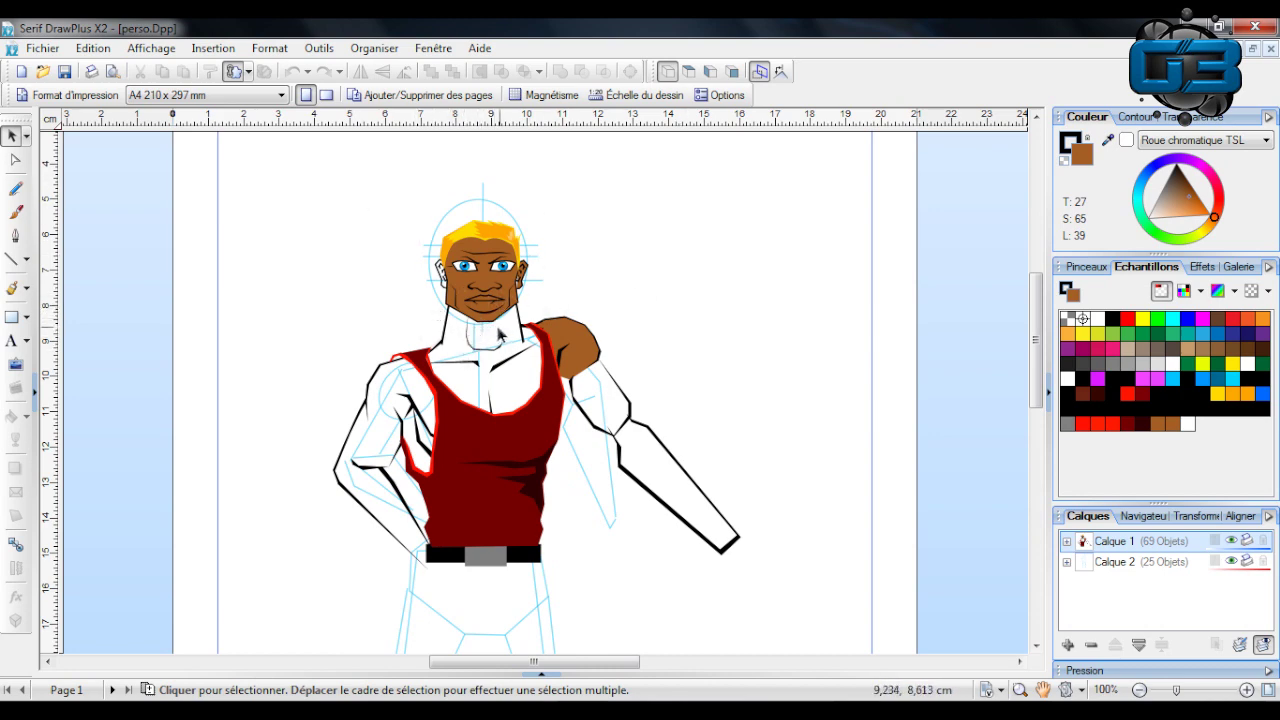
{"action": "left_click_drag", "start_coordinate": [397, 196], "coordinate": [552, 336]}
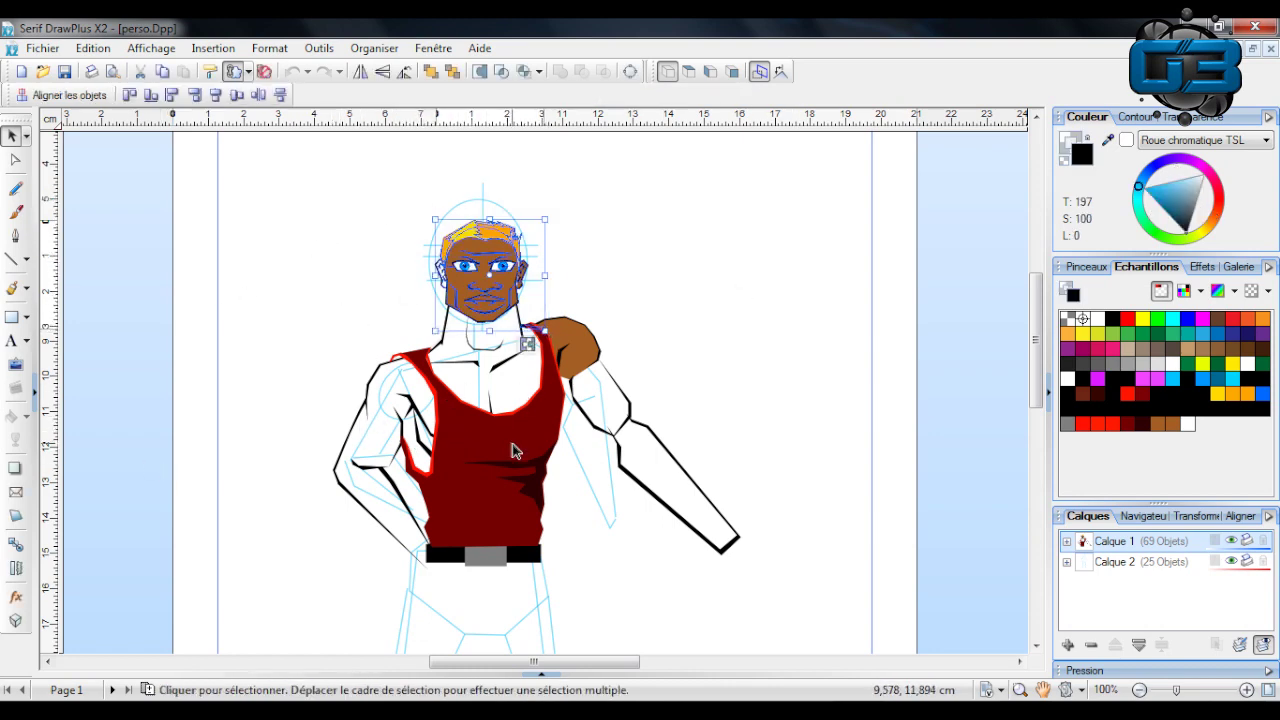
{"action": "left_click_drag", "start_coordinate": [545, 219], "coordinate": [522, 246]}
{"action": "left_click", "coordinate": [545, 333]}
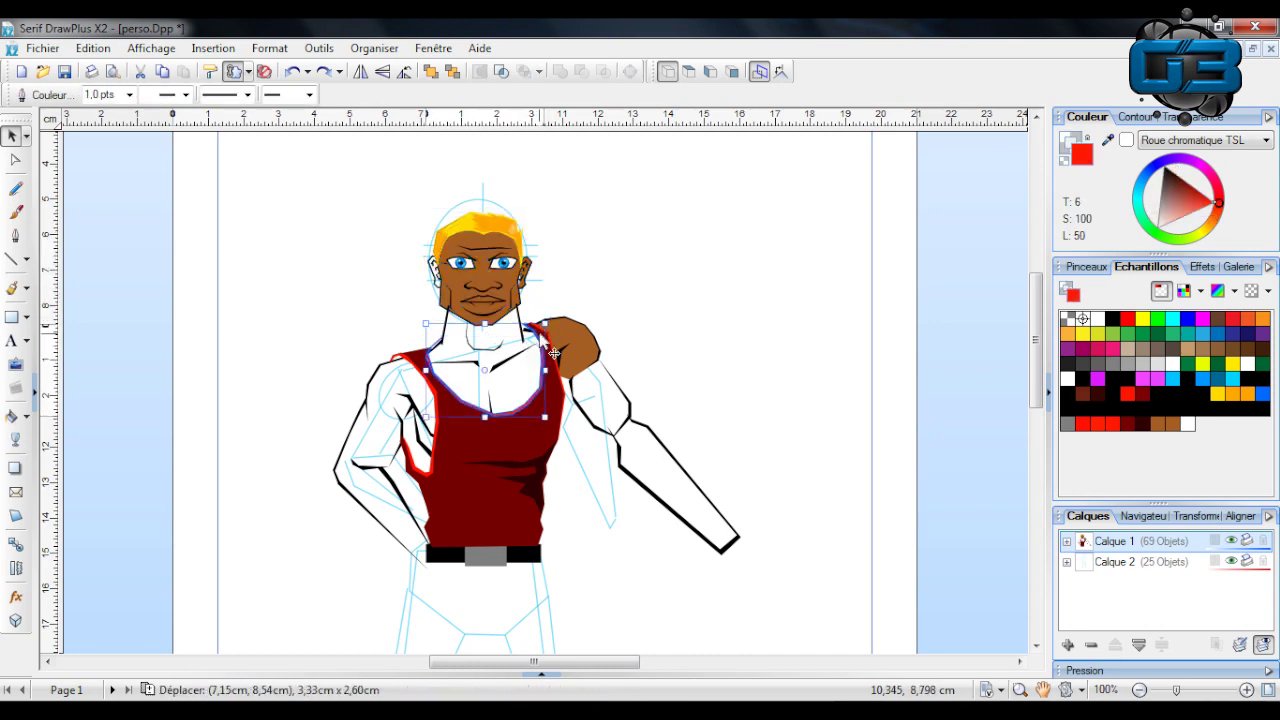
Reselect the whole head group and shift it slightly upward over the neck.
{"action": "scroll", "coordinate": [620, 360], "scroll_direction": "up", "scroll_amount": 3}
{"action": "scroll", "coordinate": [1035, 530], "scroll_direction": "down", "scroll_amount": 5}
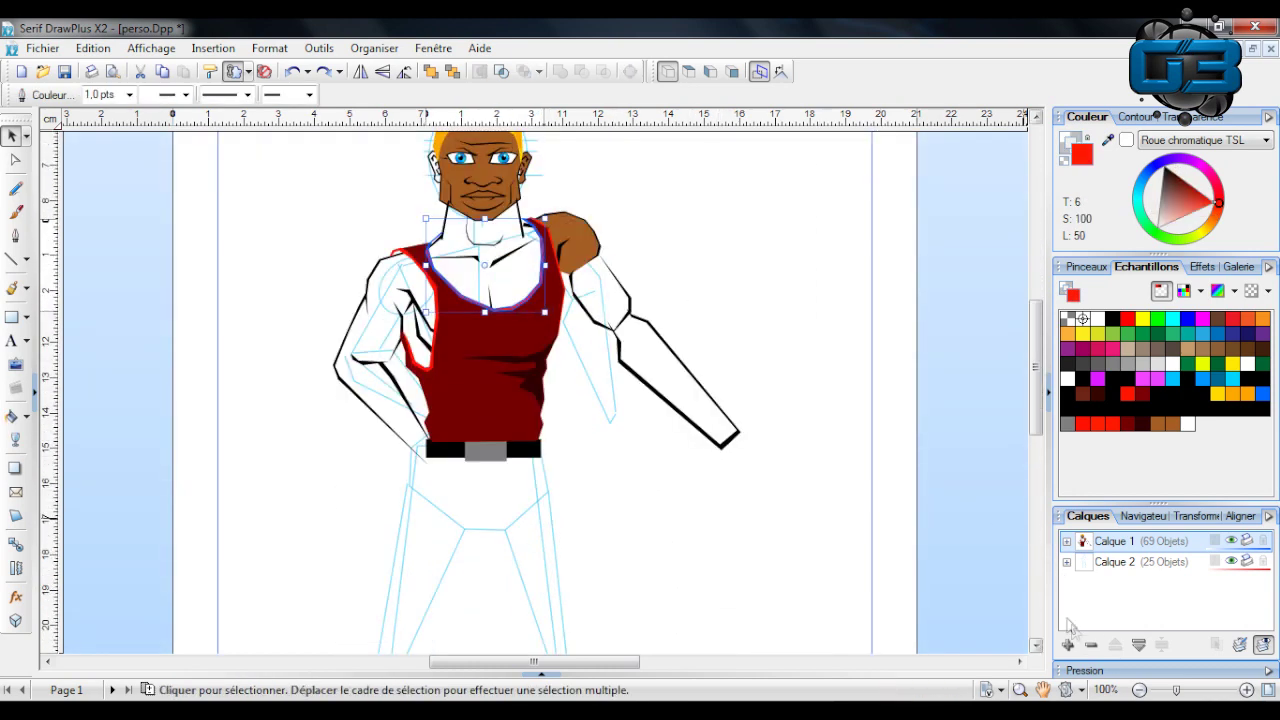
{"action": "left_click", "coordinate": [1188, 690]}
{"action": "scroll", "coordinate": [692, 388], "scroll_direction": "up", "scroll_amount": 3}
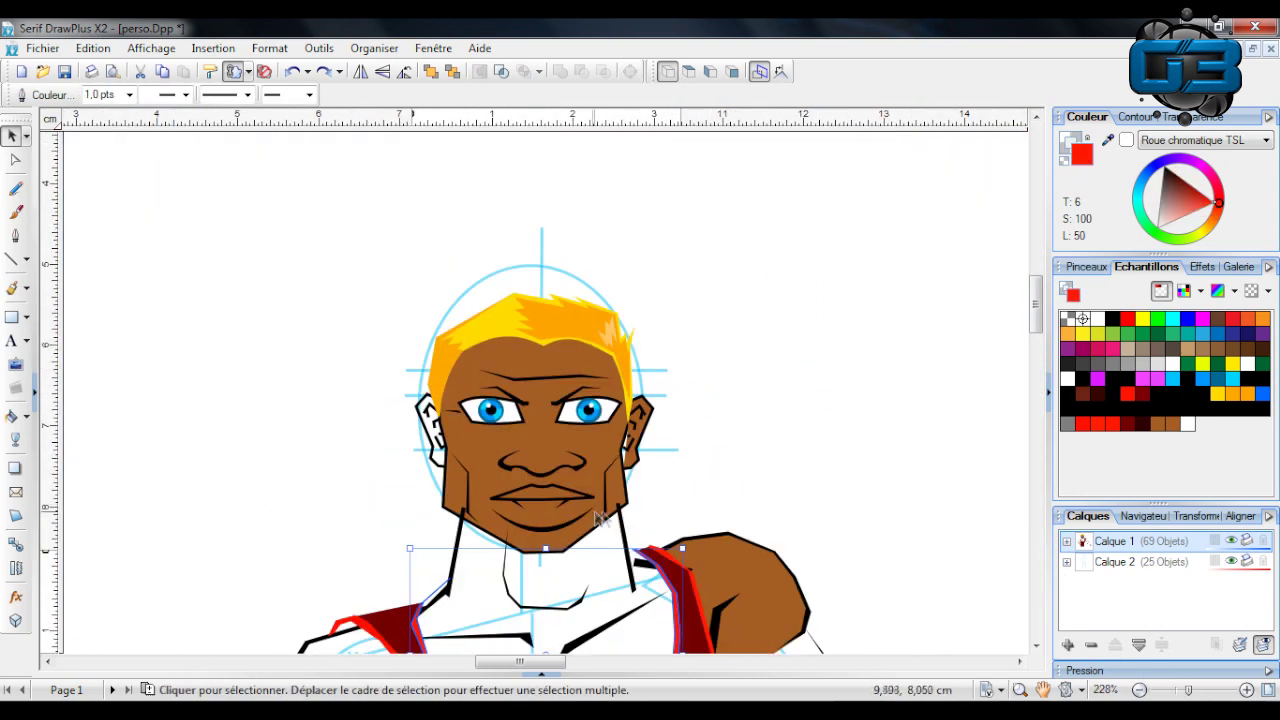
{"action": "left_click_drag", "start_coordinate": [346, 266], "coordinate": [664, 558]}
{"action": "left_click_drag", "start_coordinate": [583, 491], "coordinate": [586, 487]}
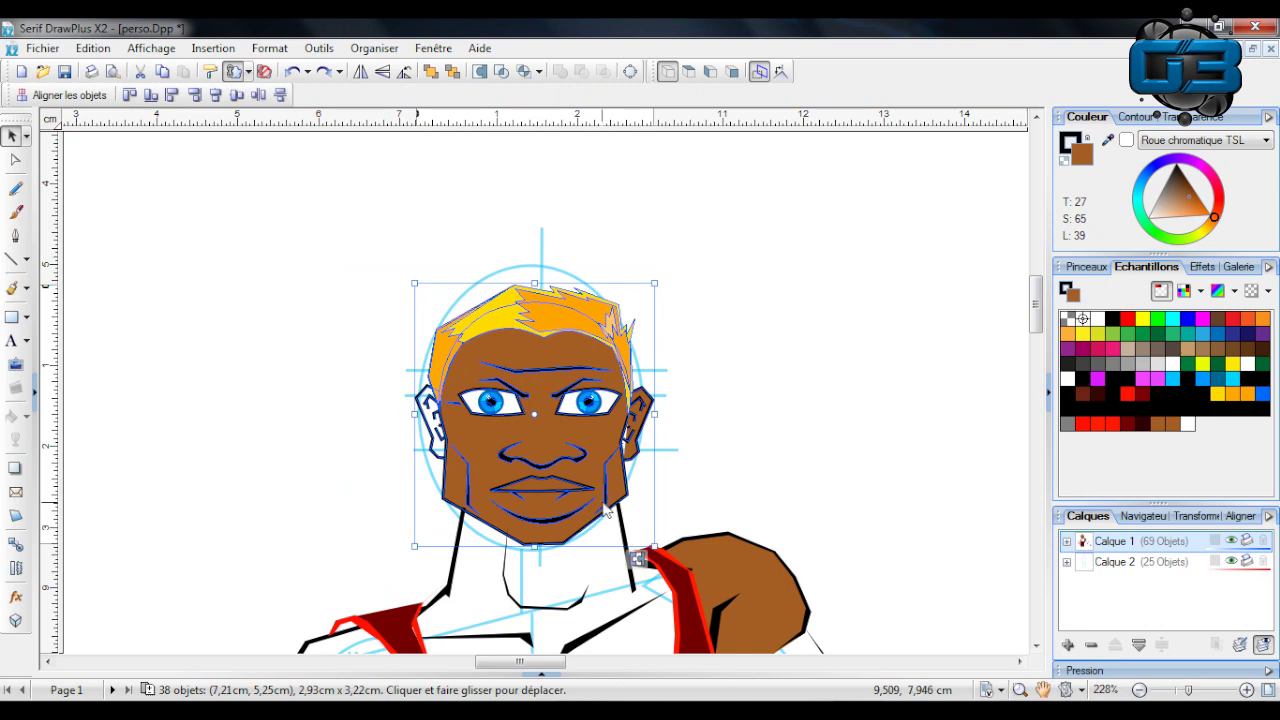
{"action": "left_click_drag", "start_coordinate": [637, 558], "coordinate": [637, 556]}
{"action": "left_click", "coordinate": [657, 597]}
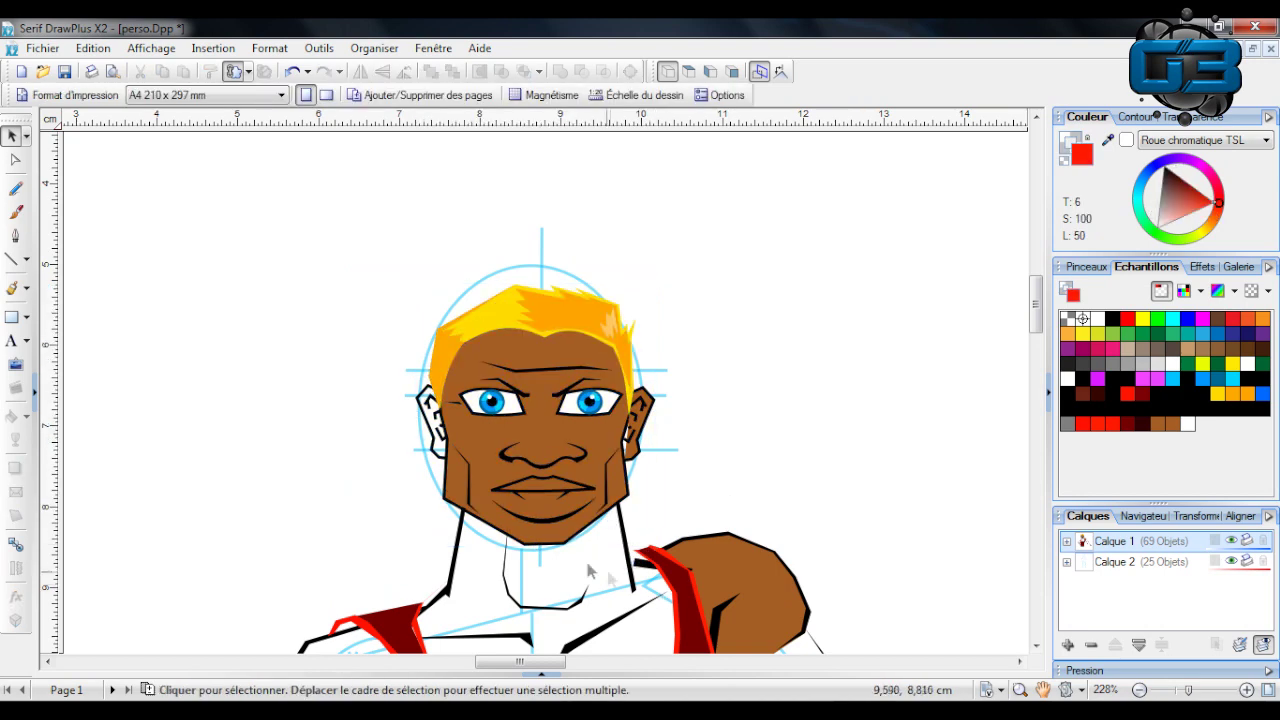
Nudge the neck line on the viewer's left and raise the short black shoulder line to meet the strap and neck.
{"action": "left_click", "coordinate": [455, 537]}
{"action": "left_click_drag", "start_coordinate": [456, 535], "coordinate": [457, 534]}
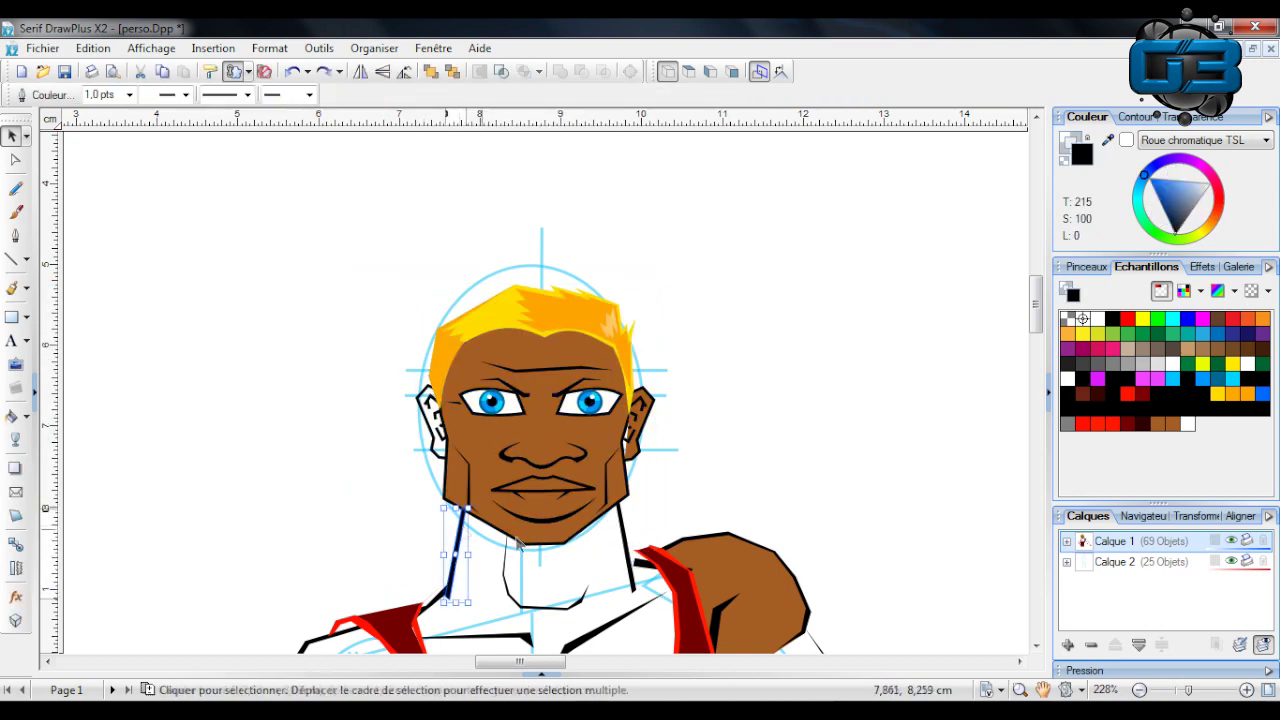
{"action": "left_click", "coordinate": [637, 577]}
{"action": "left_click_drag", "start_coordinate": [645, 570], "coordinate": [639, 552]}
{"action": "left_click", "coordinate": [703, 476]}
{"action": "scroll", "coordinate": [706, 490], "scroll_direction": "down", "scroll_amount": 2}
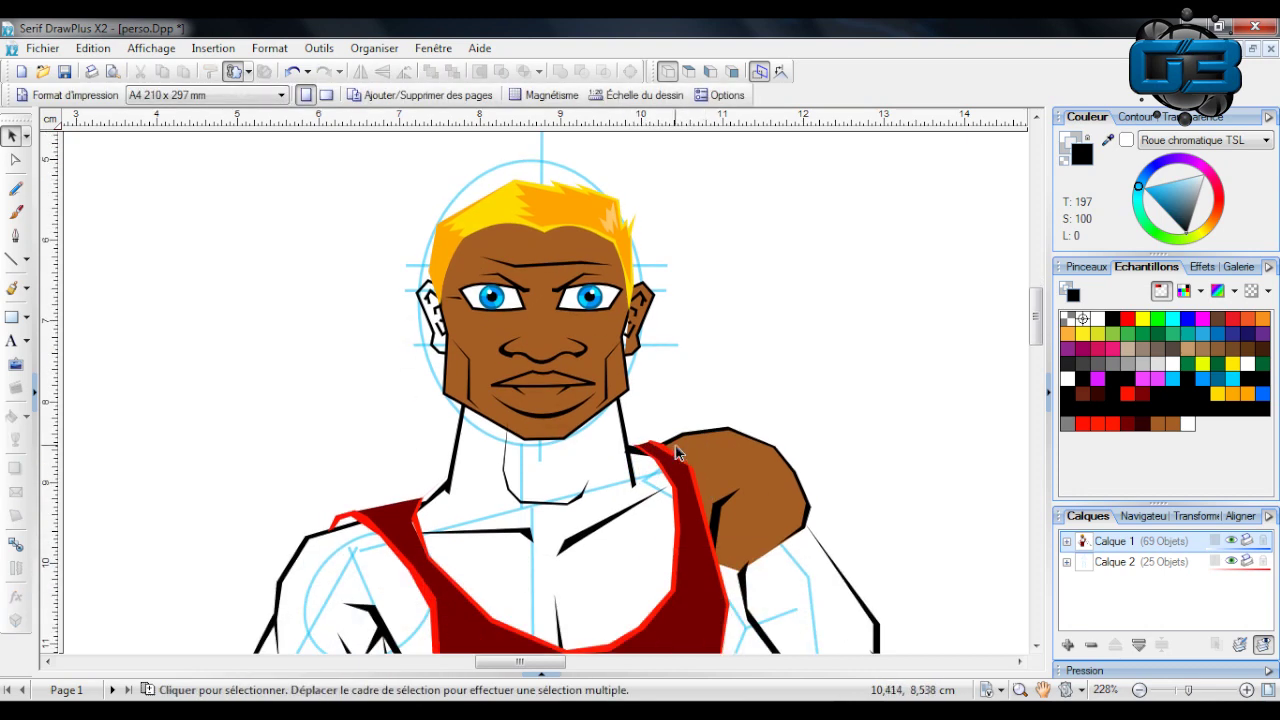
Fine-tune the position of the short black shoulder line between the neck and the tank top's strap.
{"action": "left_click", "coordinate": [640, 453]}
{"action": "left_click_drag", "start_coordinate": [686, 461], "coordinate": [647, 451]}
{"action": "left_click", "coordinate": [788, 404]}
{"action": "left_click", "coordinate": [628, 455]}
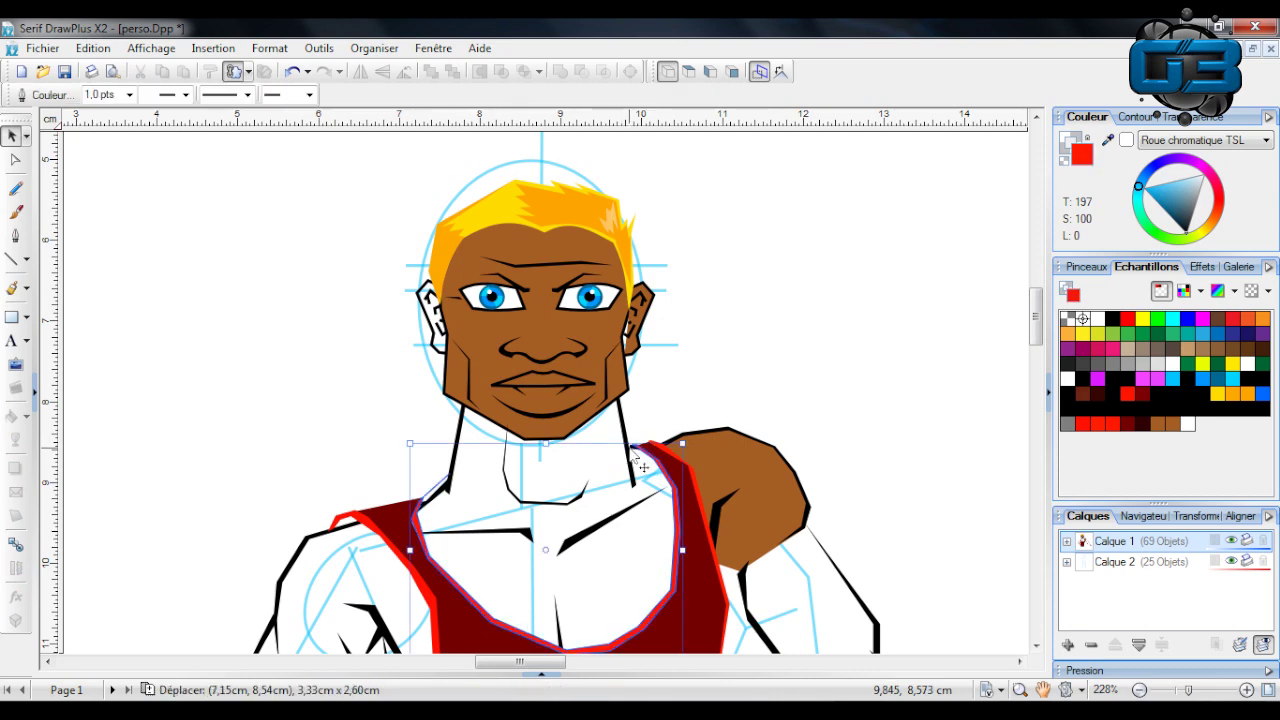
{"action": "left_click", "coordinate": [672, 402]}
{"action": "left_click_drag", "start_coordinate": [714, 385], "coordinate": [640, 455]}
{"action": "left_click", "coordinate": [706, 343]}
{"action": "scroll", "coordinate": [675, 385], "scroll_direction": "down", "scroll_amount": 2}
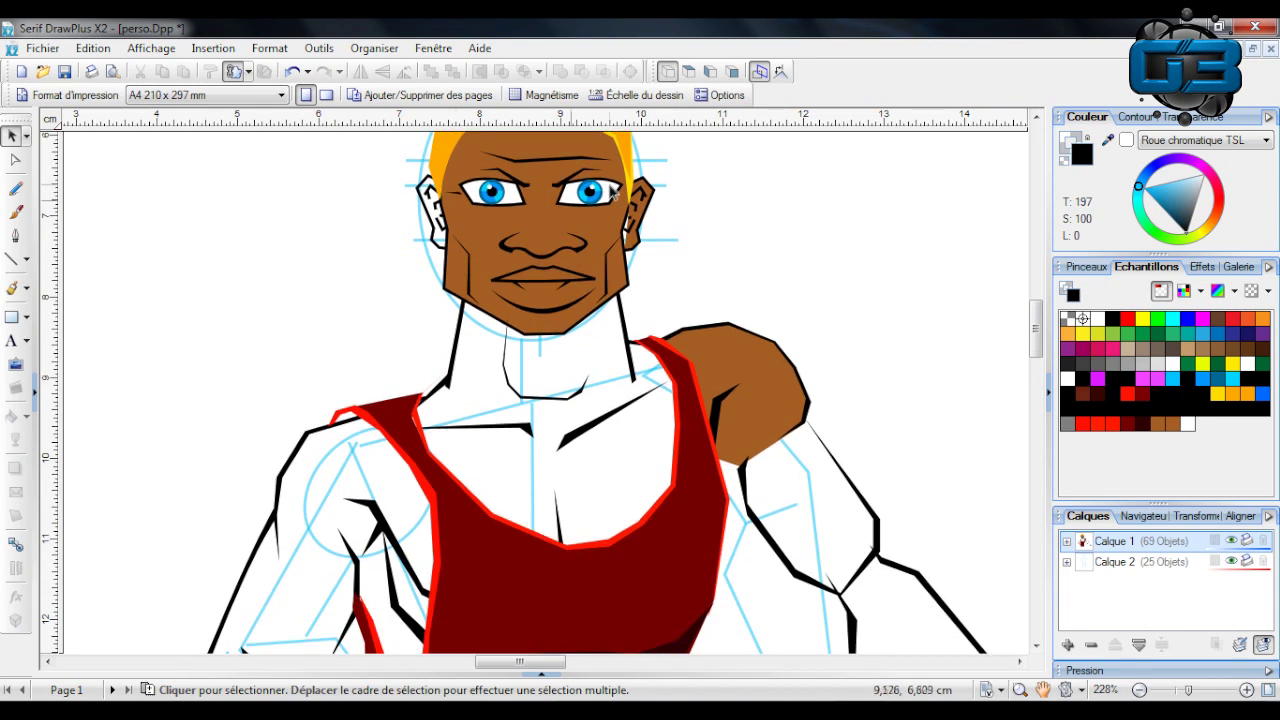
Recolour the yellow hair shape above the forehead with a very dark brown fill.
{"action": "scroll", "coordinate": [515, 200], "scroll_direction": "up", "scroll_amount": 3}
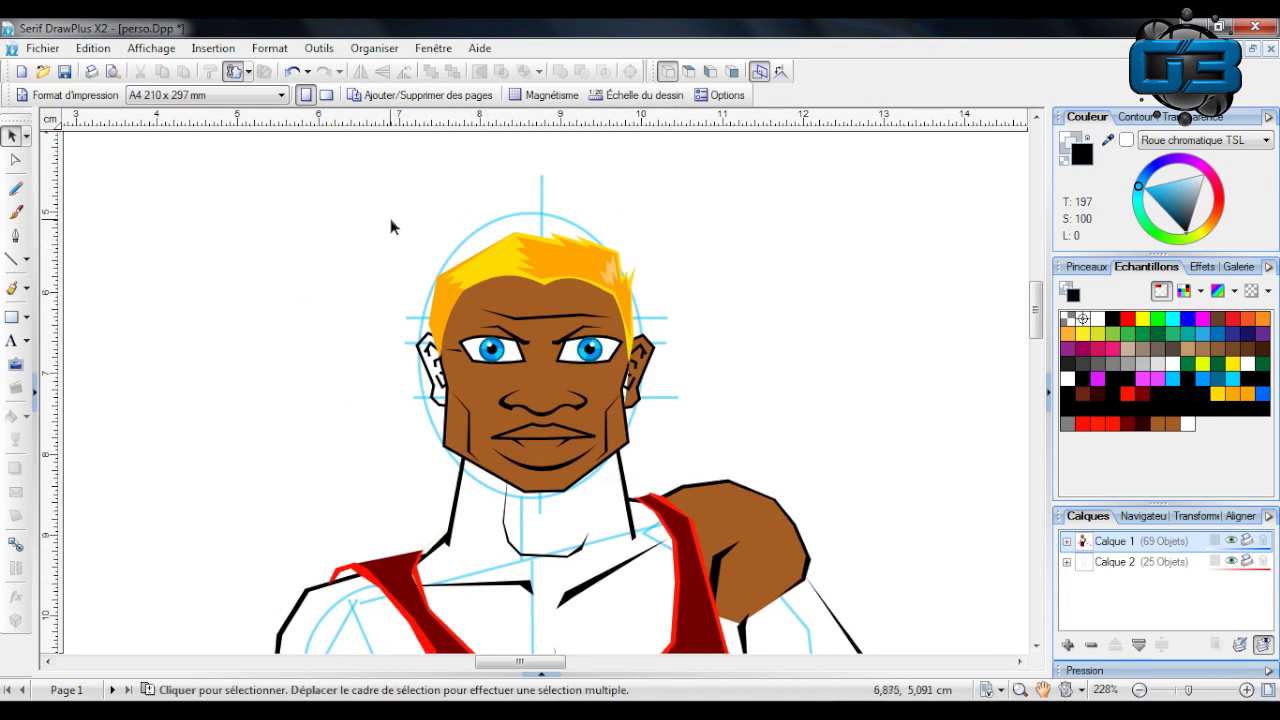
{"action": "left_click", "coordinate": [469, 291]}
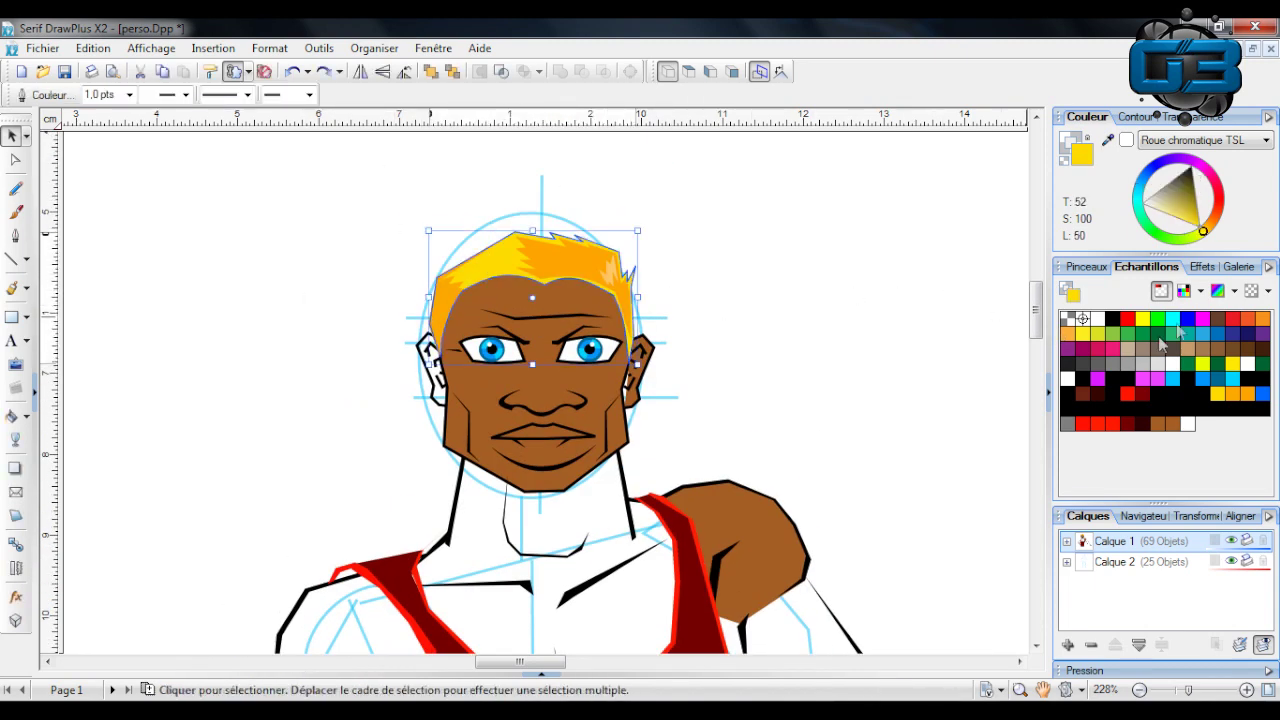
{"action": "left_click", "coordinate": [1217, 320]}
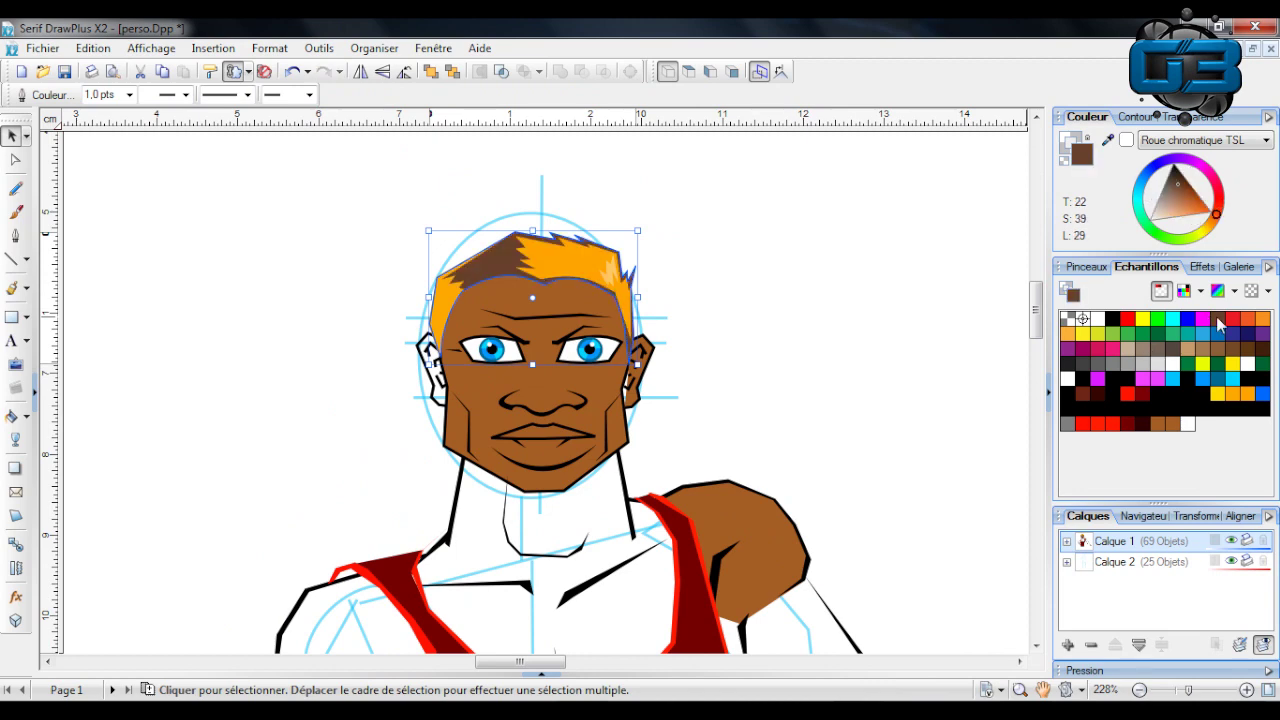
{"action": "left_click", "coordinate": [1090, 396]}
{"action": "scroll", "coordinate": [687, 268], "scroll_direction": "down", "scroll_amount": 1}
{"action": "left_click", "coordinate": [572, 202]}
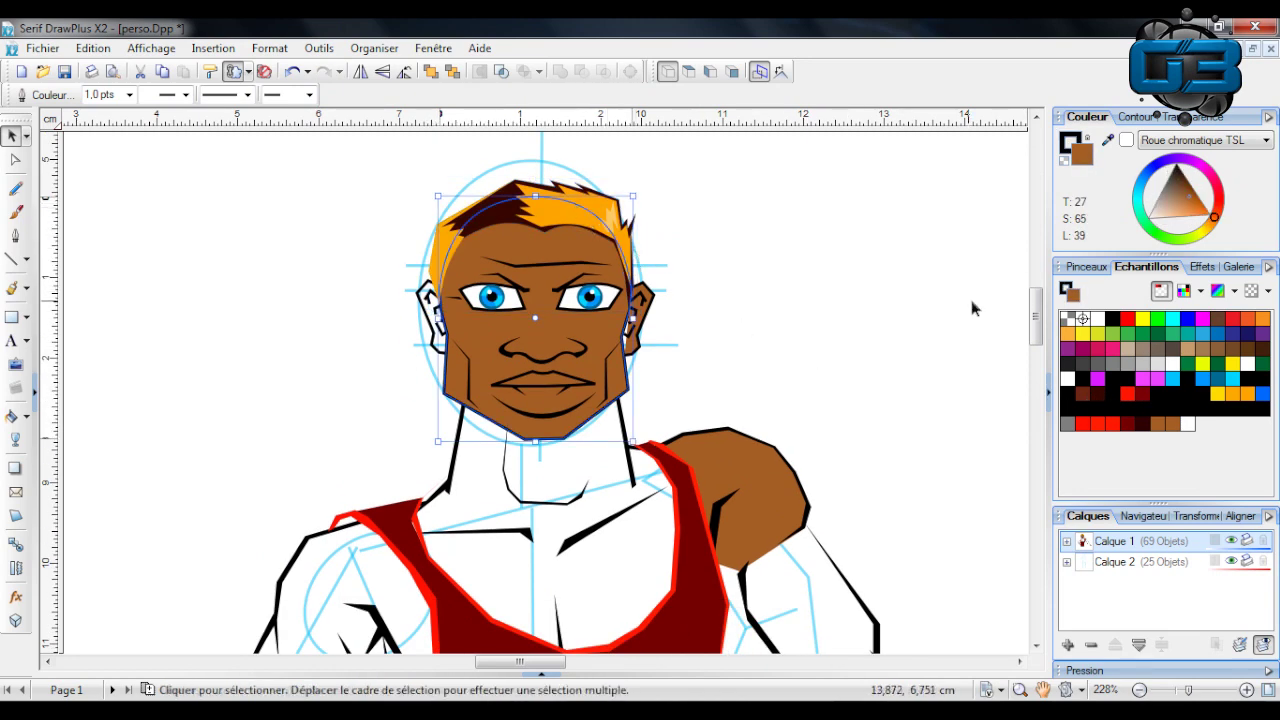
Recolour the orange hair sections on the top and side of the head with the reddish-brown swatch.
{"action": "left_click", "coordinate": [615, 210]}
{"action": "left_click", "coordinate": [608, 206]}
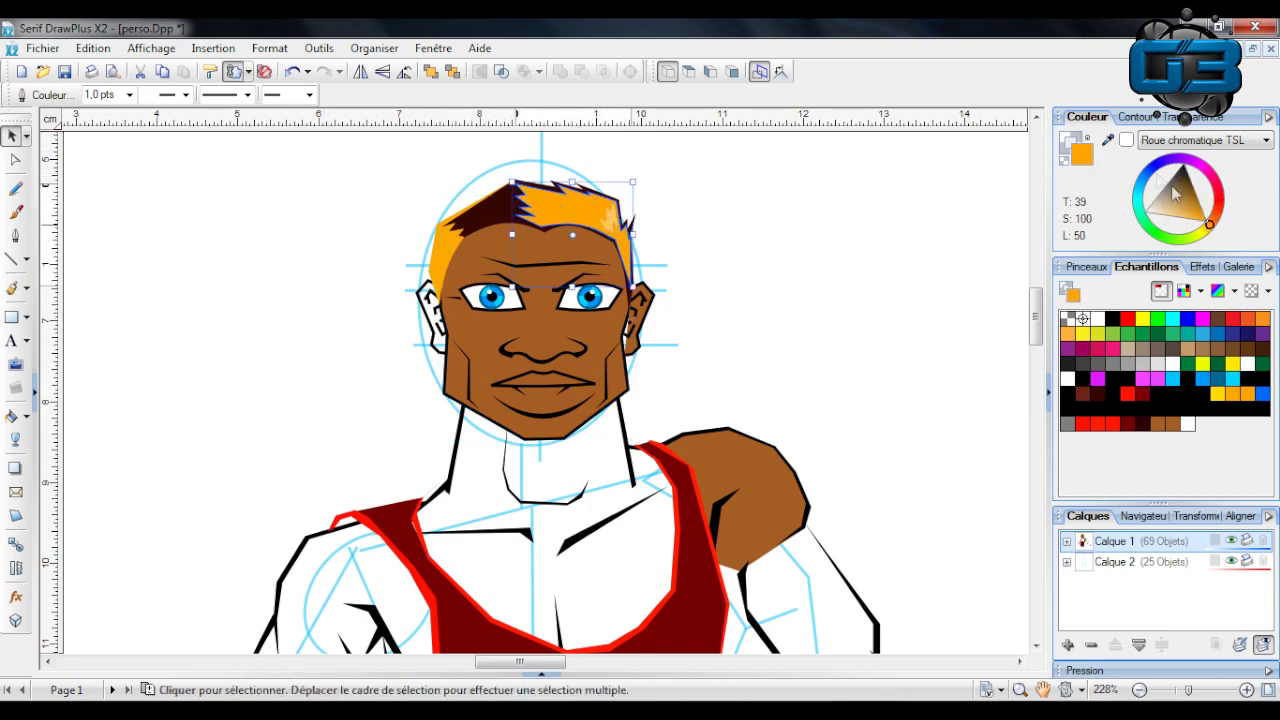
{"action": "left_click", "coordinate": [1098, 395]}
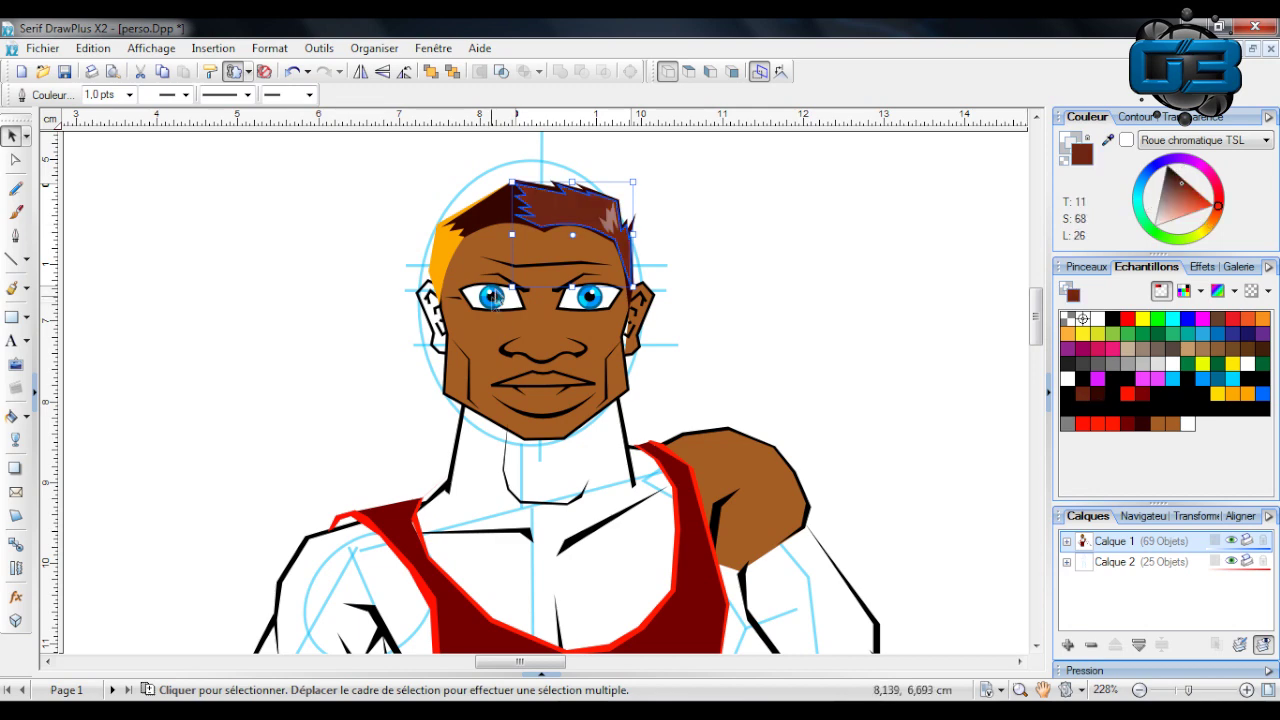
{"action": "left_click", "coordinate": [444, 258]}
{"action": "left_click", "coordinate": [1084, 397]}
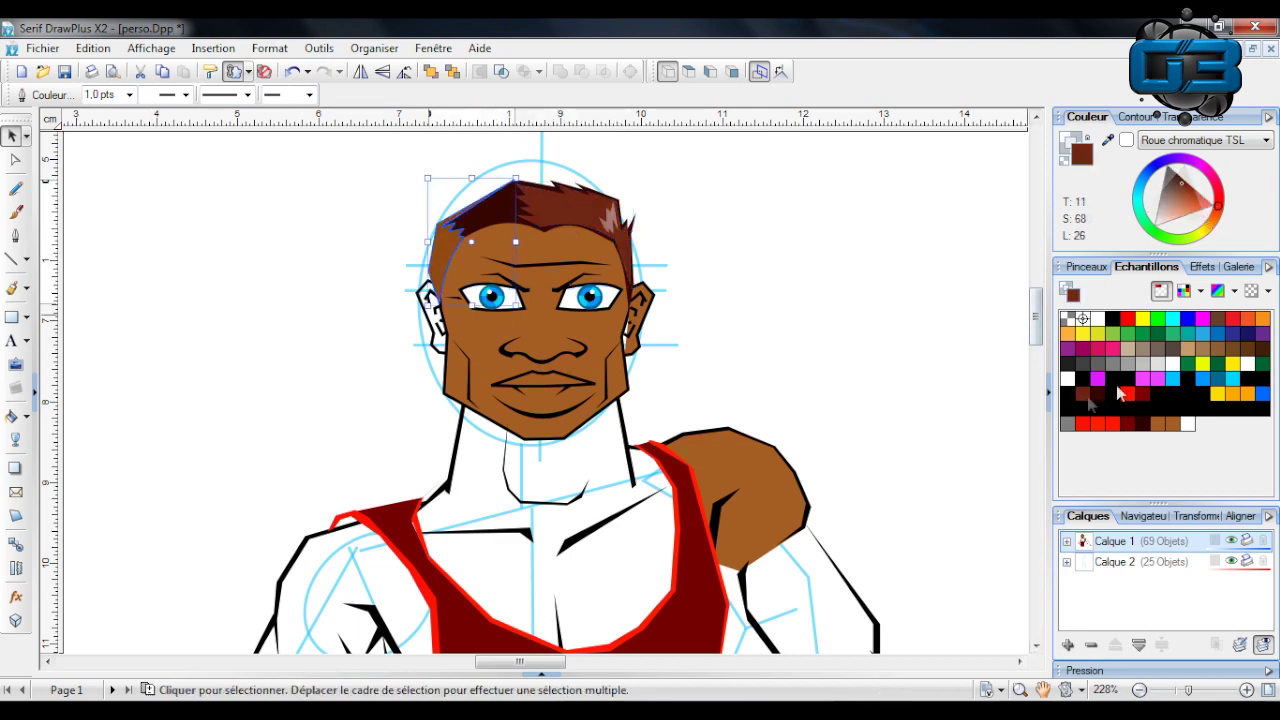
{"action": "left_click", "coordinate": [927, 255]}
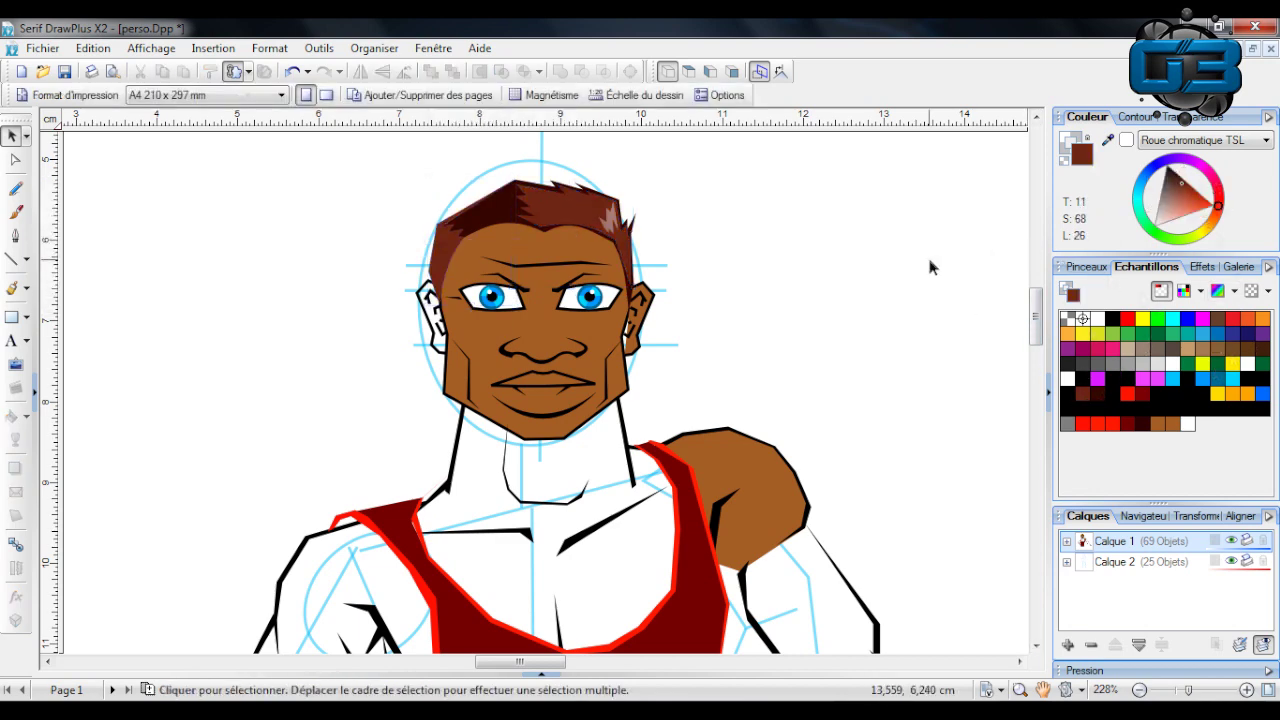
Fill the unfilled ear on the viewer's left with the brown skin colour sampled from the face.
{"action": "left_click", "coordinate": [430, 346]}
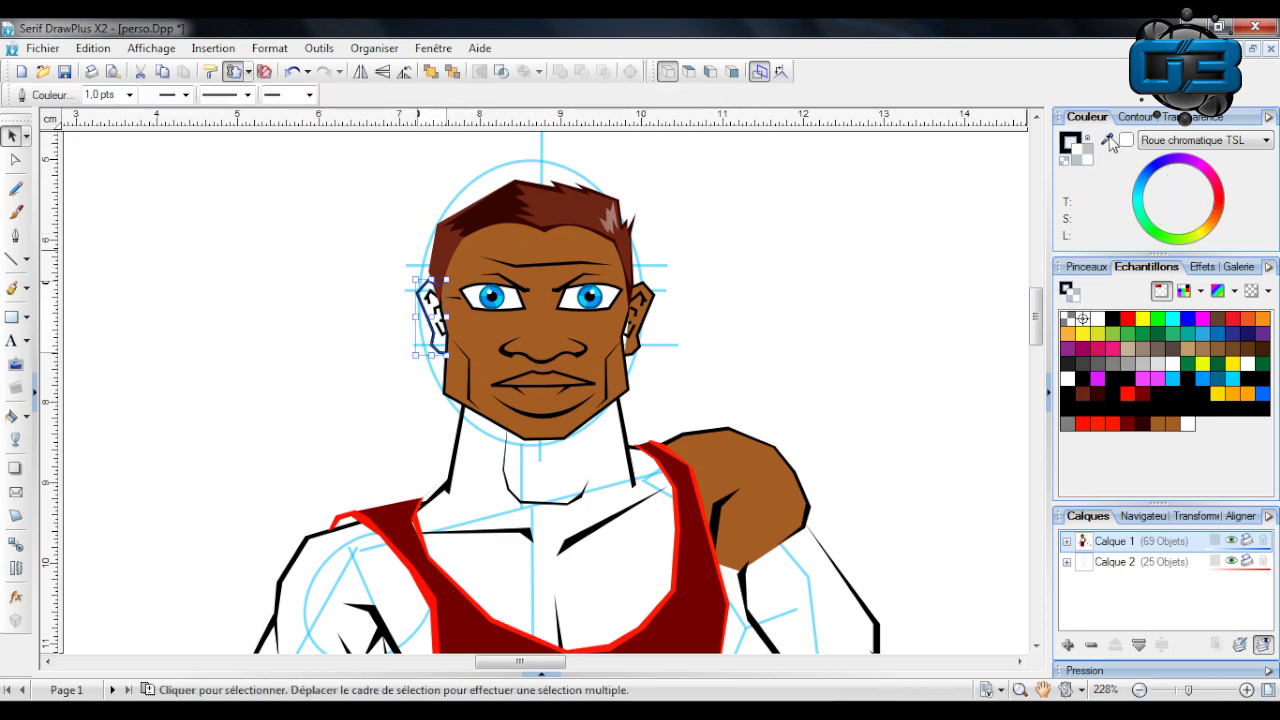
{"action": "left_click_drag", "start_coordinate": [1110, 148], "coordinate": [525, 236]}
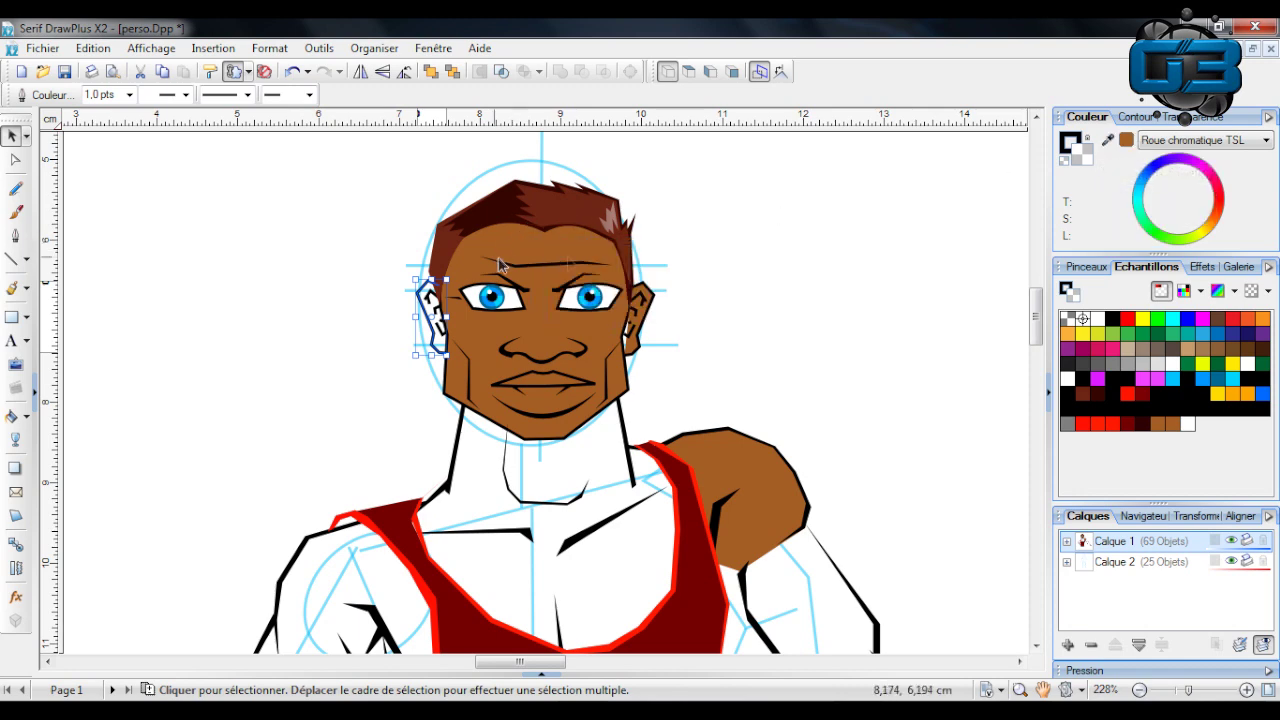
{"action": "left_click", "coordinate": [1127, 141]}
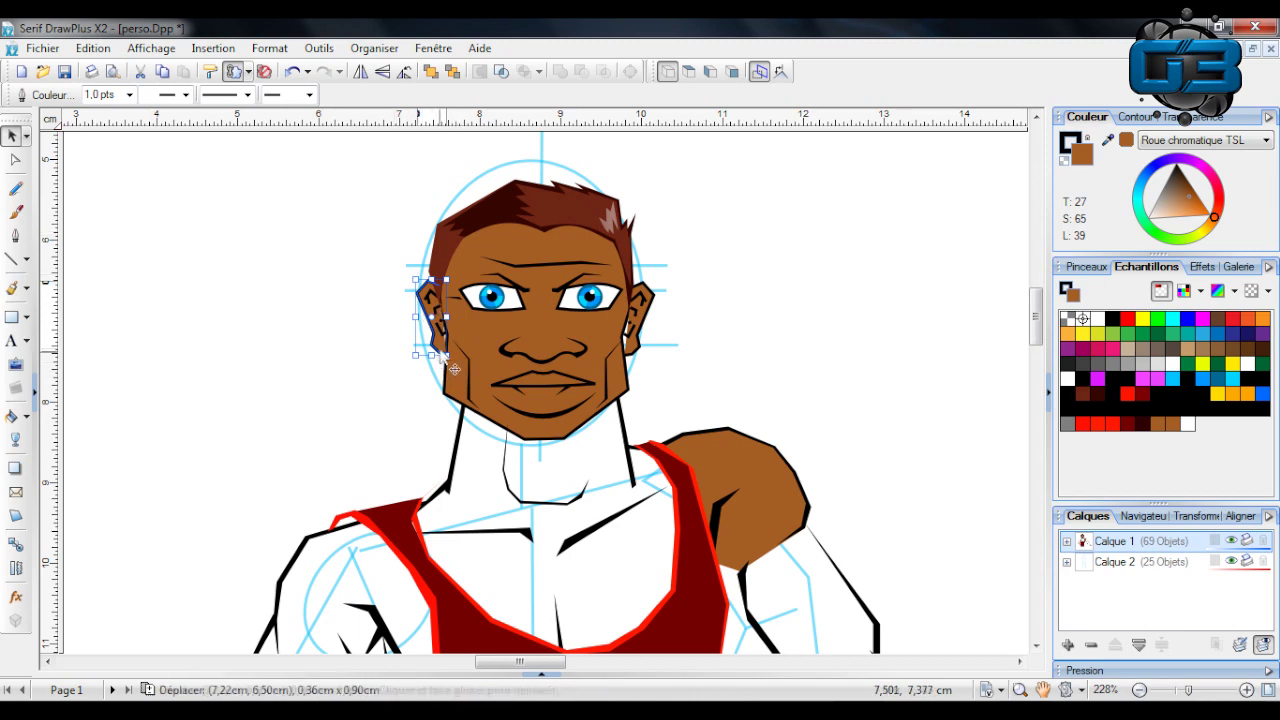
{"action": "left_click", "coordinate": [244, 320]}
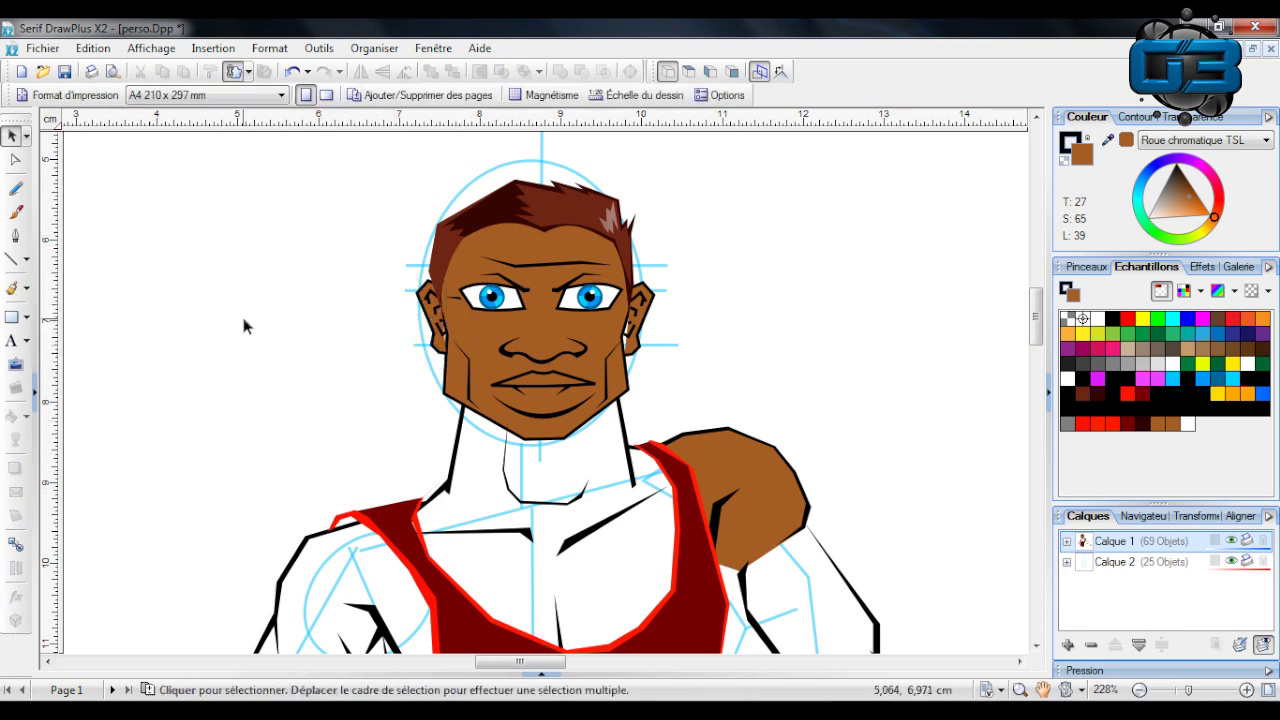
Close the open outline of the ear on the viewer's right with straight line segments along the side of the face.
{"action": "left_click_drag", "start_coordinate": [1188, 690], "coordinate": [1202, 691]}
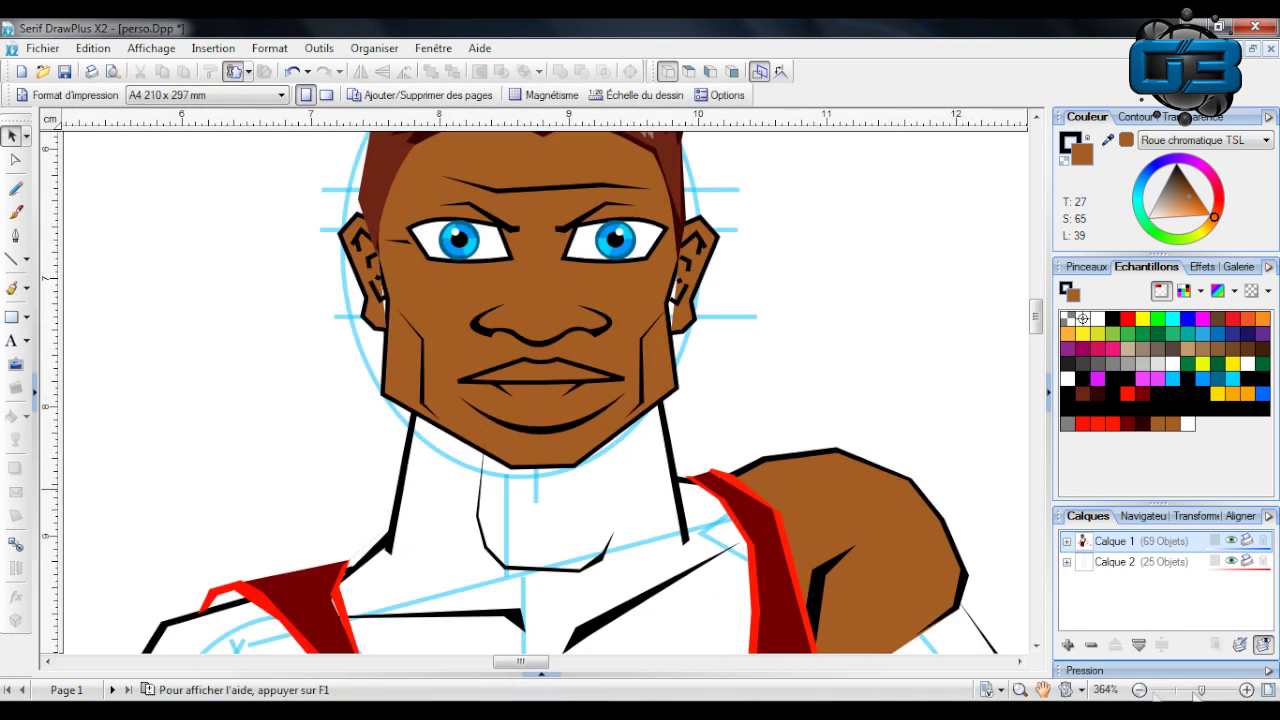
{"action": "scroll", "coordinate": [334, 294], "scroll_direction": "up", "scroll_amount": 3}
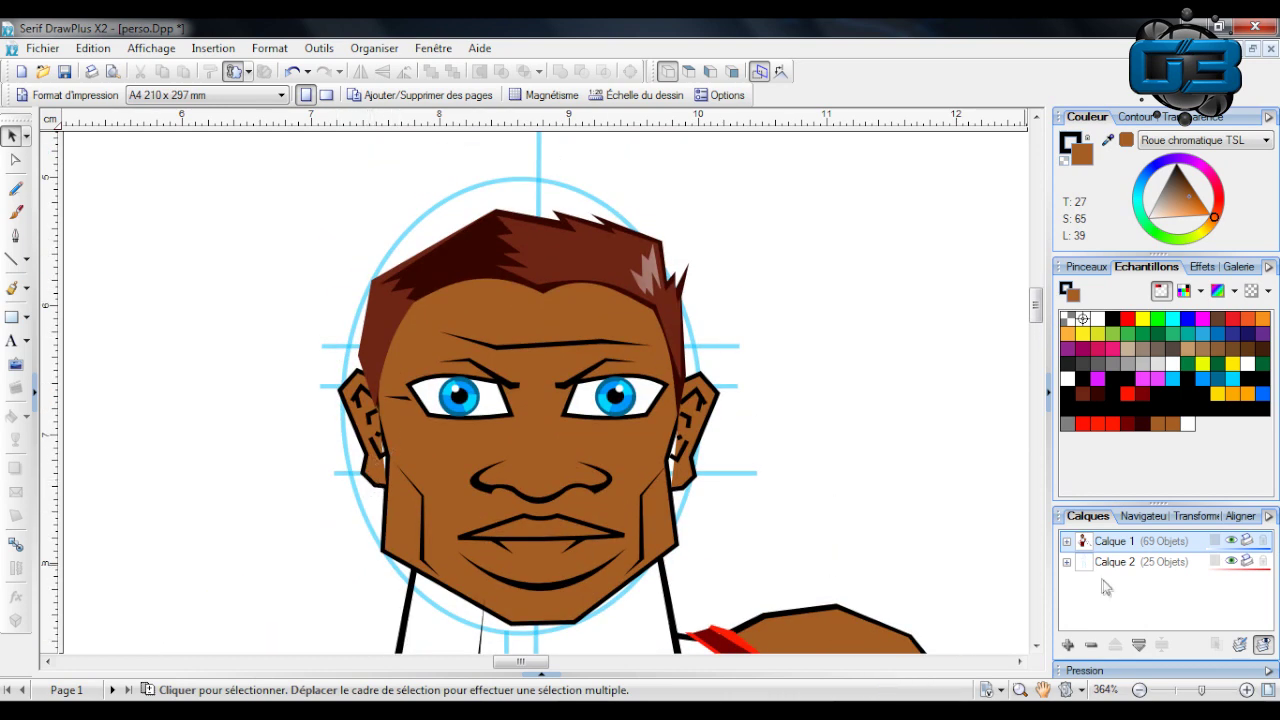
{"action": "left_click", "coordinate": [1218, 690]}
{"action": "scroll", "coordinate": [820, 433], "scroll_direction": "down", "scroll_amount": 3}
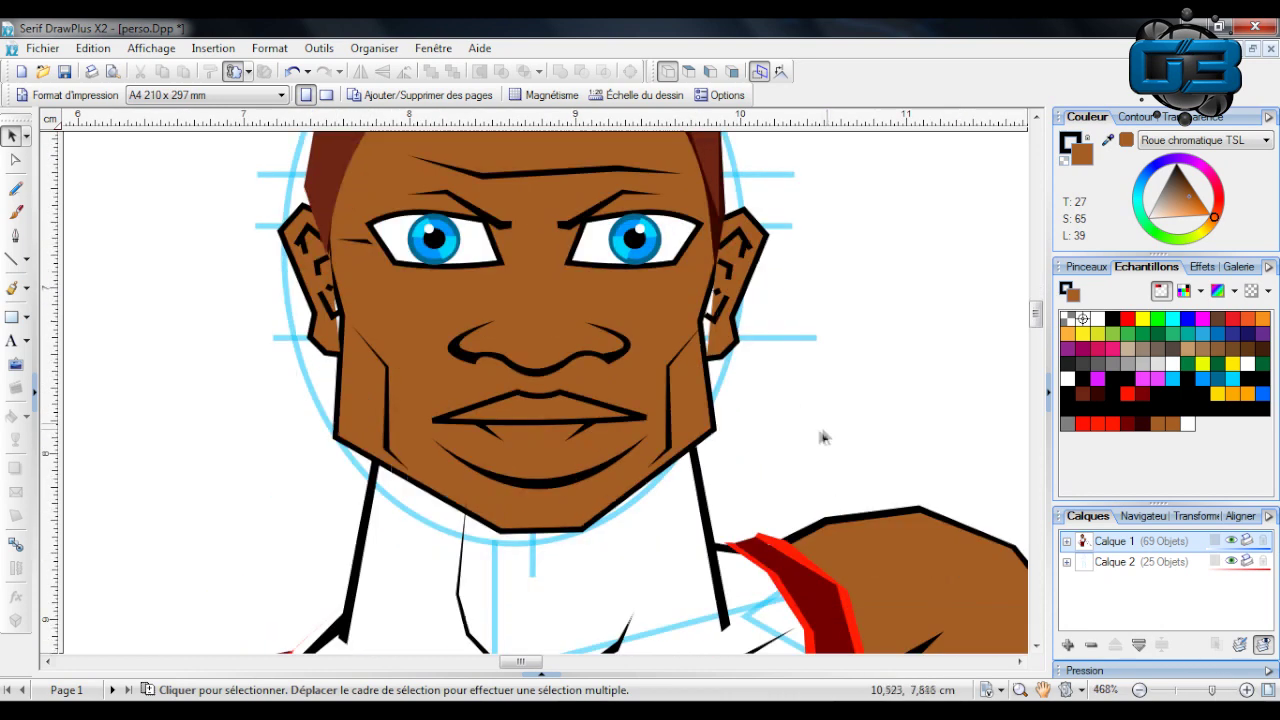
{"action": "left_click", "coordinate": [763, 238]}
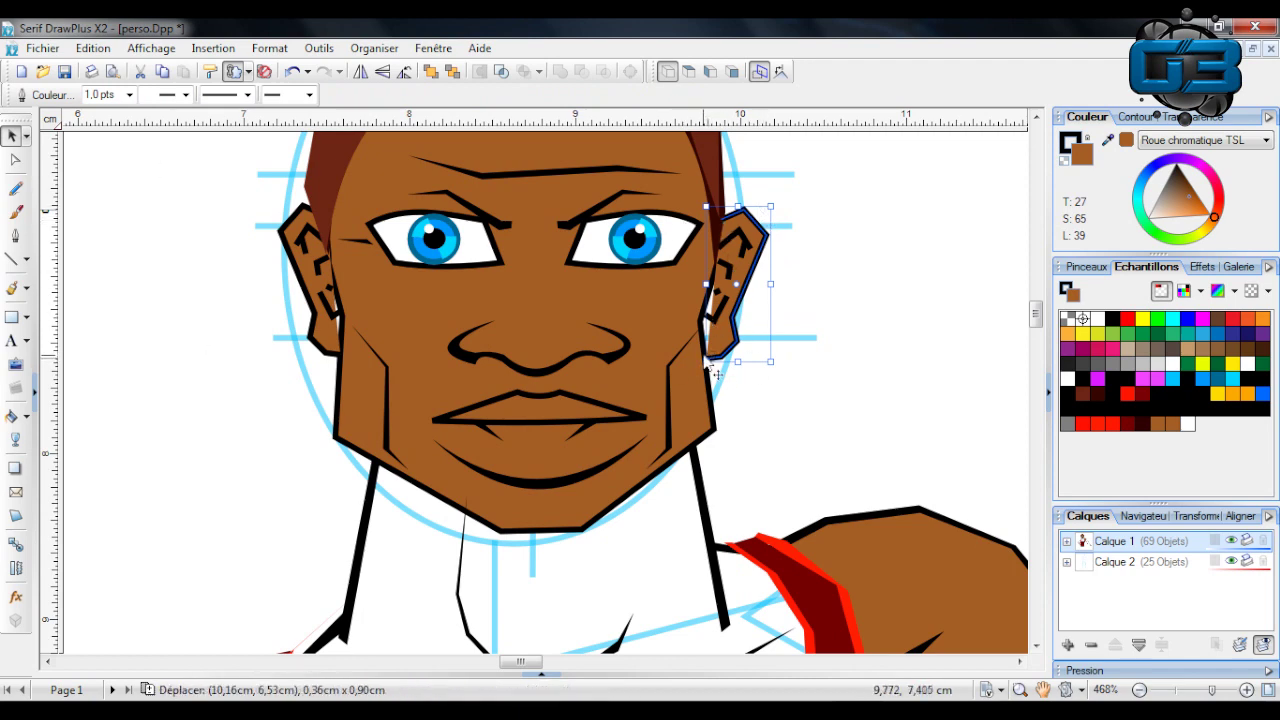
{"action": "left_click_drag", "start_coordinate": [746, 310], "coordinate": [753, 355]}
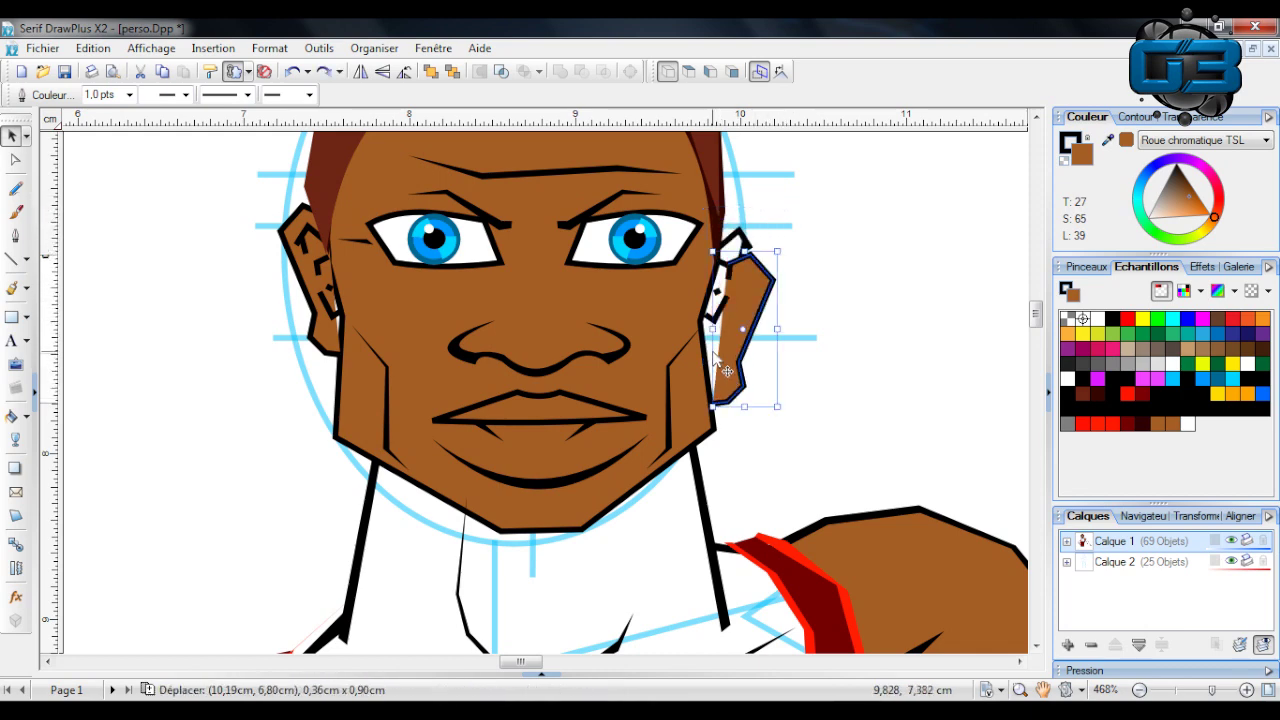
{"action": "key", "text": "ctrl+z"}
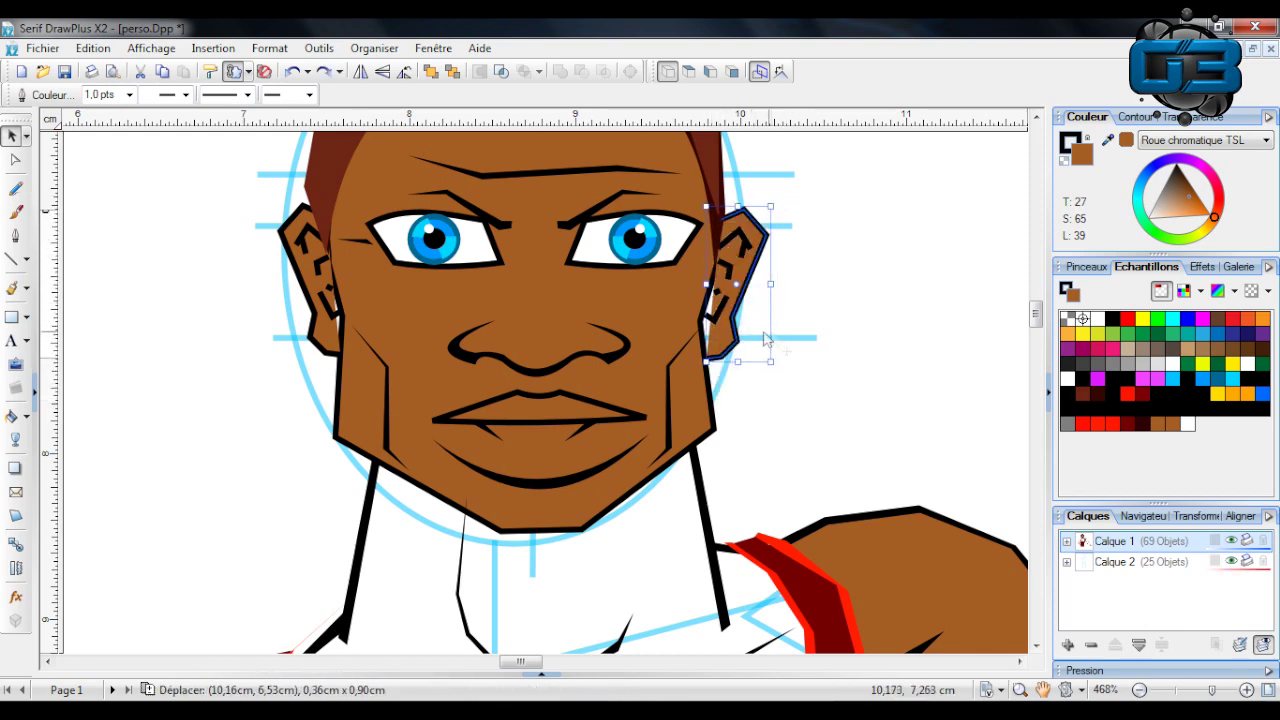
{"action": "left_click", "coordinate": [14, 258]}
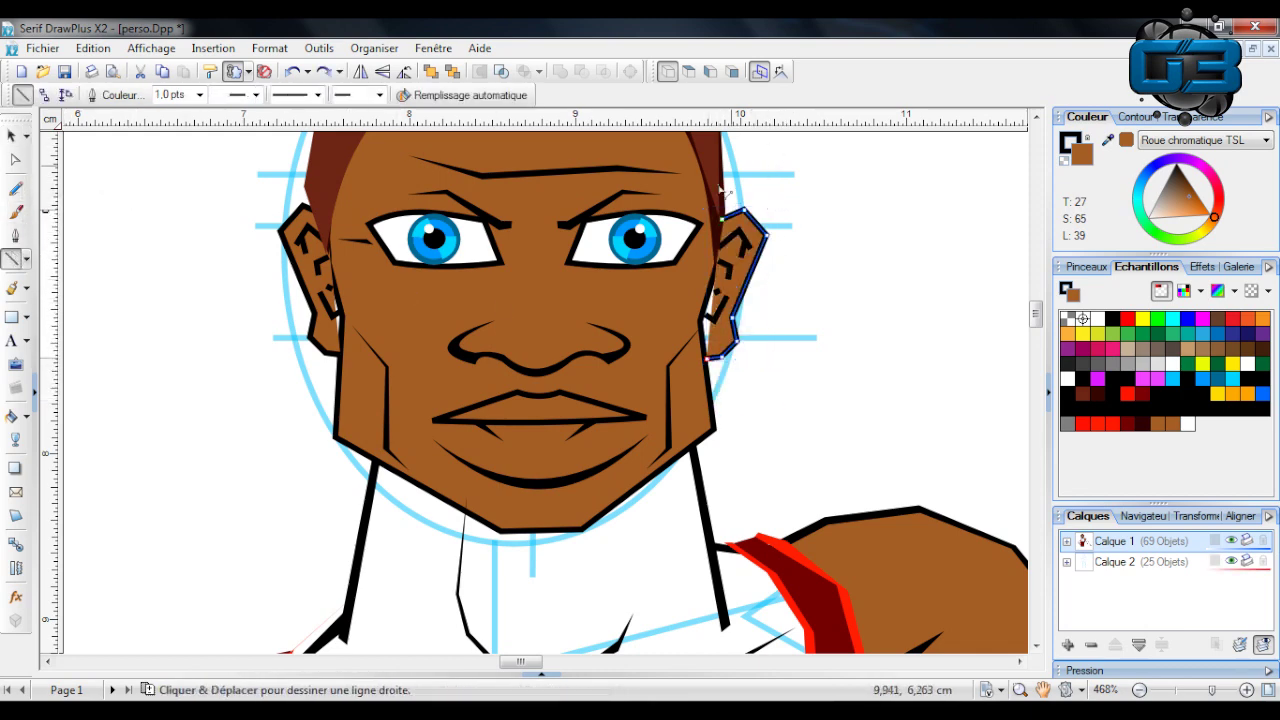
{"action": "mouse_move", "coordinate": [710, 358]}
{"action": "left_mouse_down"}
{"action": "mouse_move", "coordinate": [698, 331]}
{"action": "mouse_move", "coordinate": [706, 294]}
{"action": "left_mouse_up"}
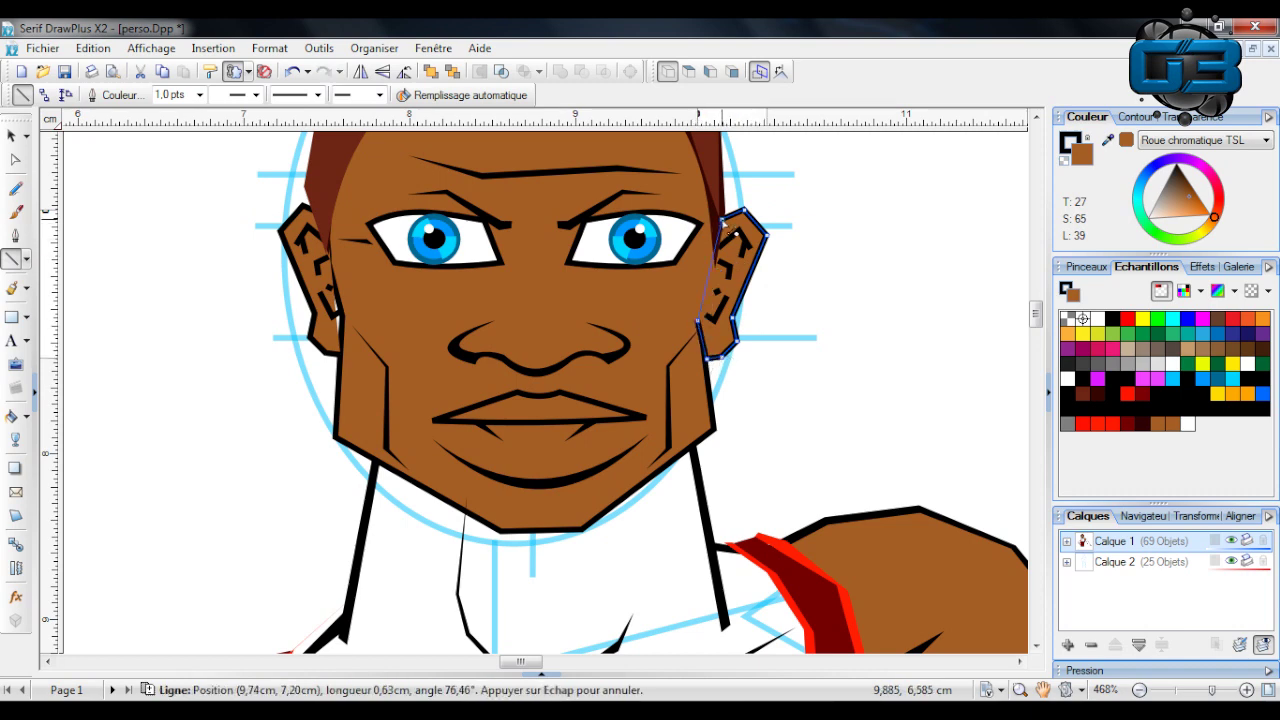
{"action": "left_click_drag", "start_coordinate": [724, 216], "coordinate": [724, 216]}
{"action": "left_click", "coordinate": [12, 136]}
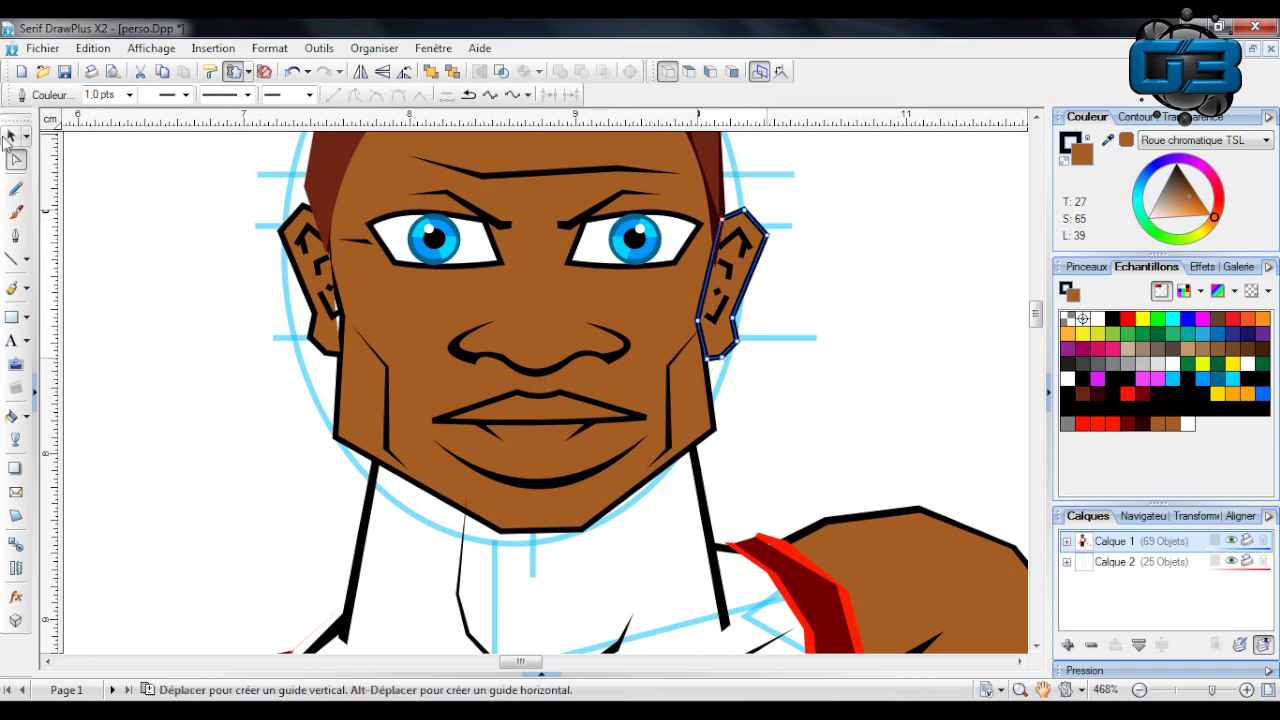
{"action": "left_click", "coordinate": [155, 180]}
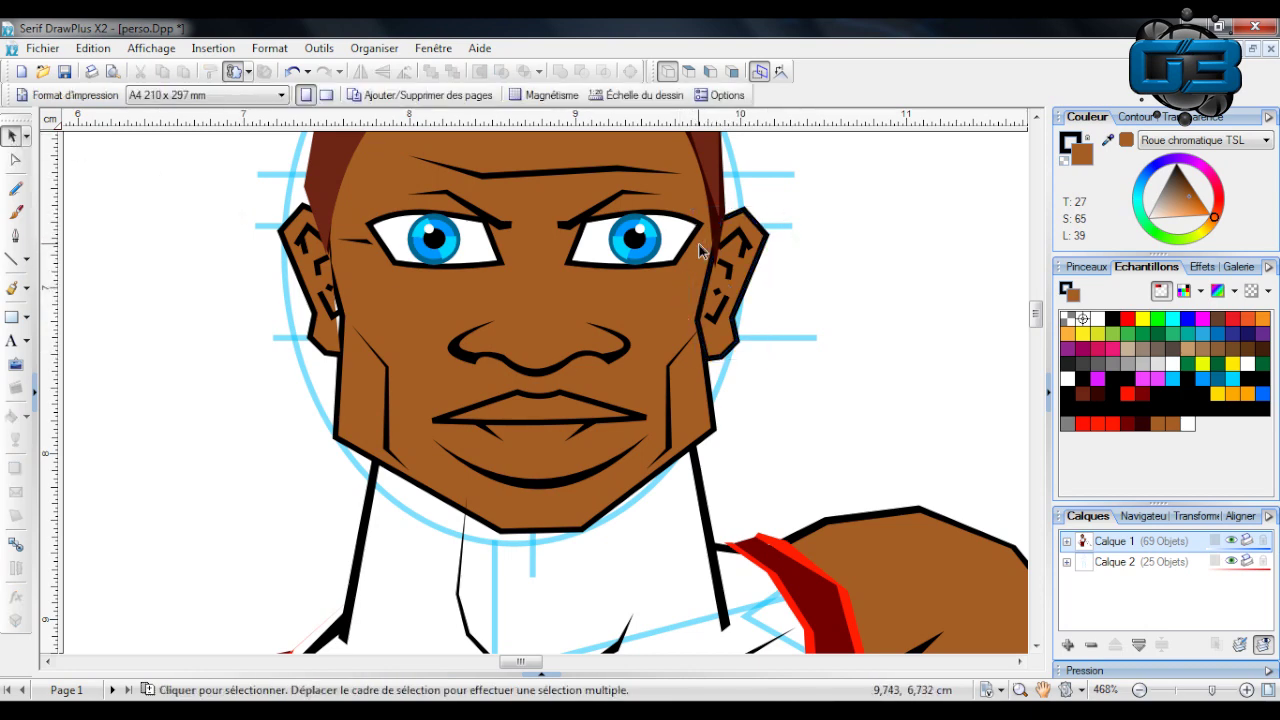
Send the closed ear shape on the viewer's right to the back, behind the face.
{"action": "left_click", "coordinate": [762, 240]}
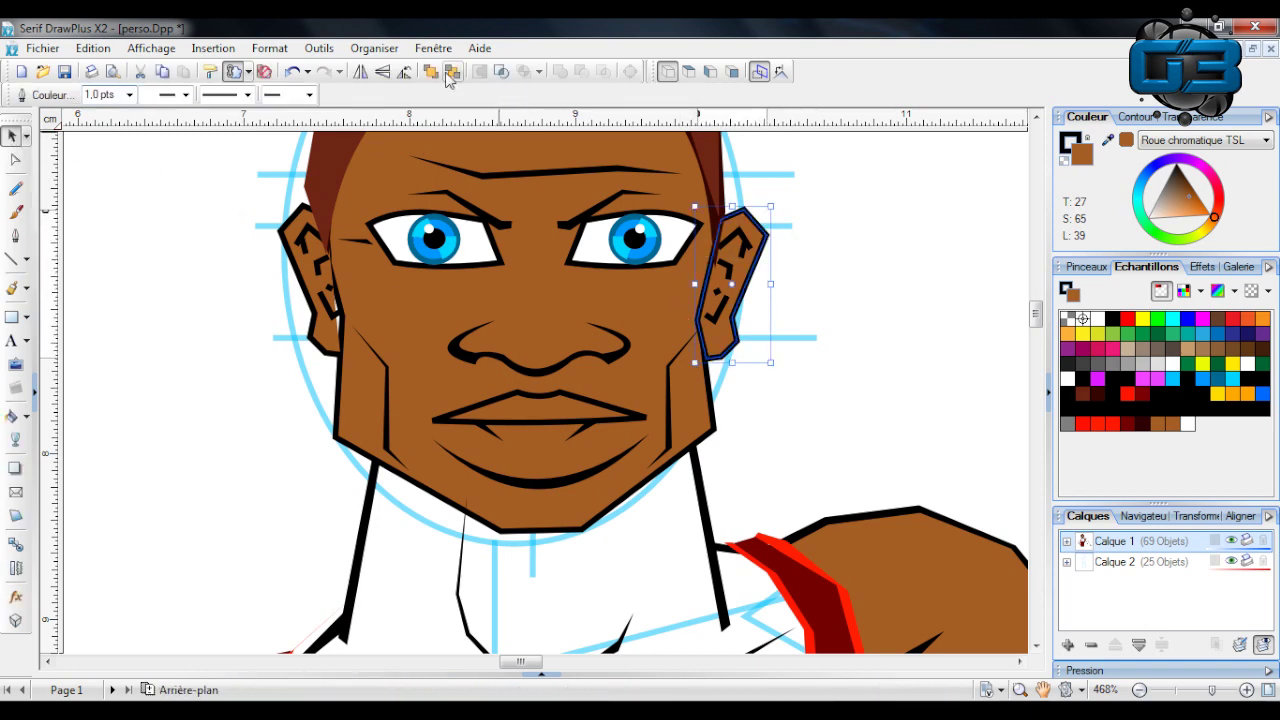
{"action": "left_click", "coordinate": [451, 74]}
{"action": "left_click", "coordinate": [714, 180]}
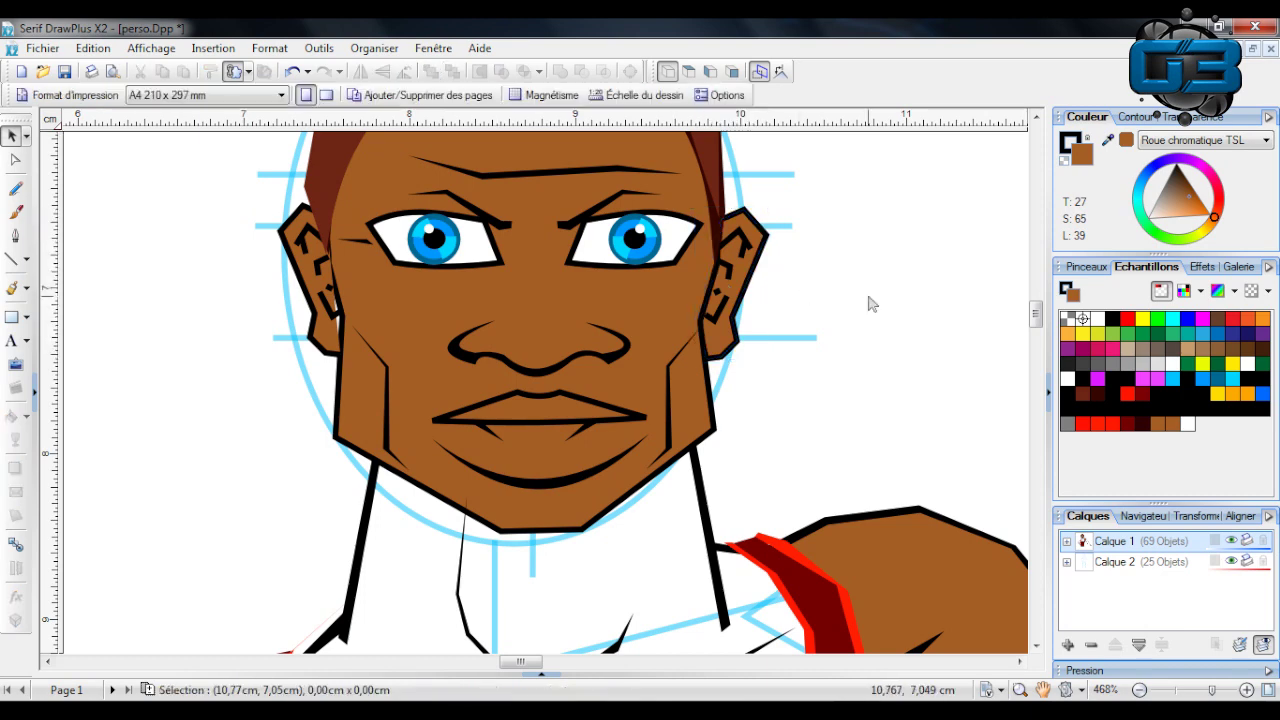
Close the open outline of the ear on the viewer's left with straight line segments along the side of the face.
{"action": "left_click", "coordinate": [316, 352]}
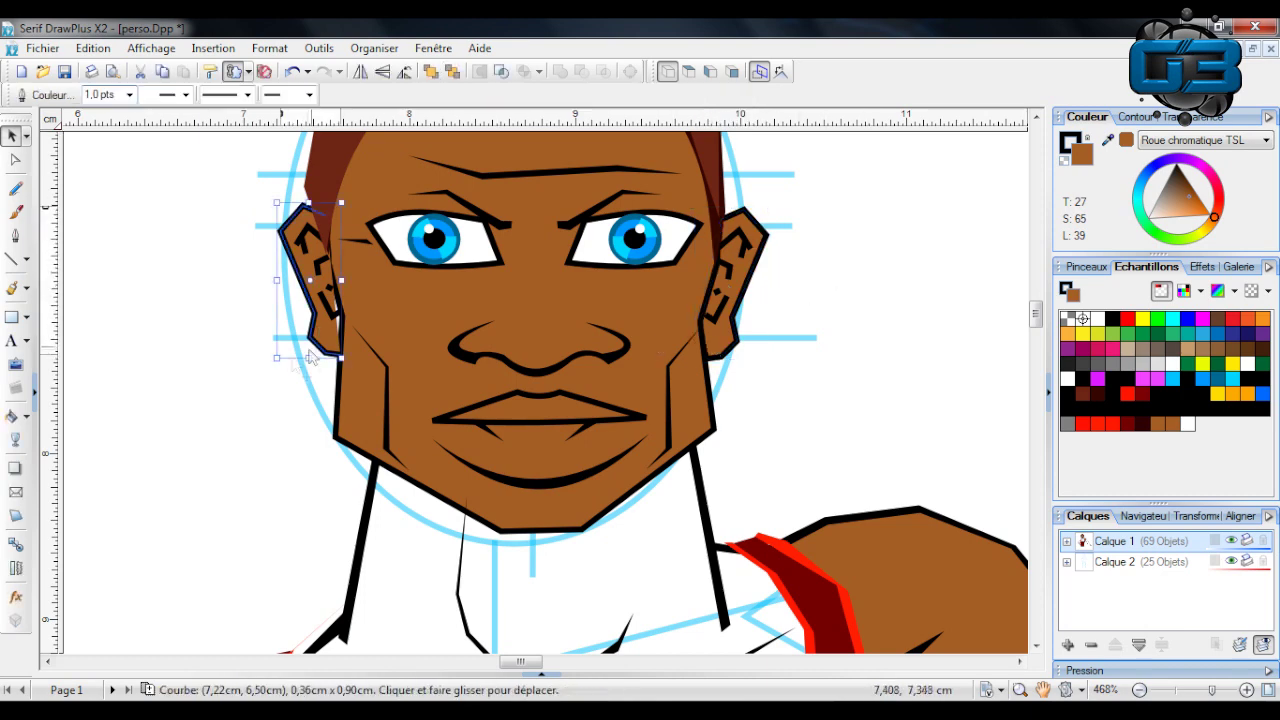
{"action": "left_click", "coordinate": [15, 259]}
{"action": "left_click_drag", "start_coordinate": [342, 356], "coordinate": [330, 219]}
{"action": "left_click", "coordinate": [10, 260]}
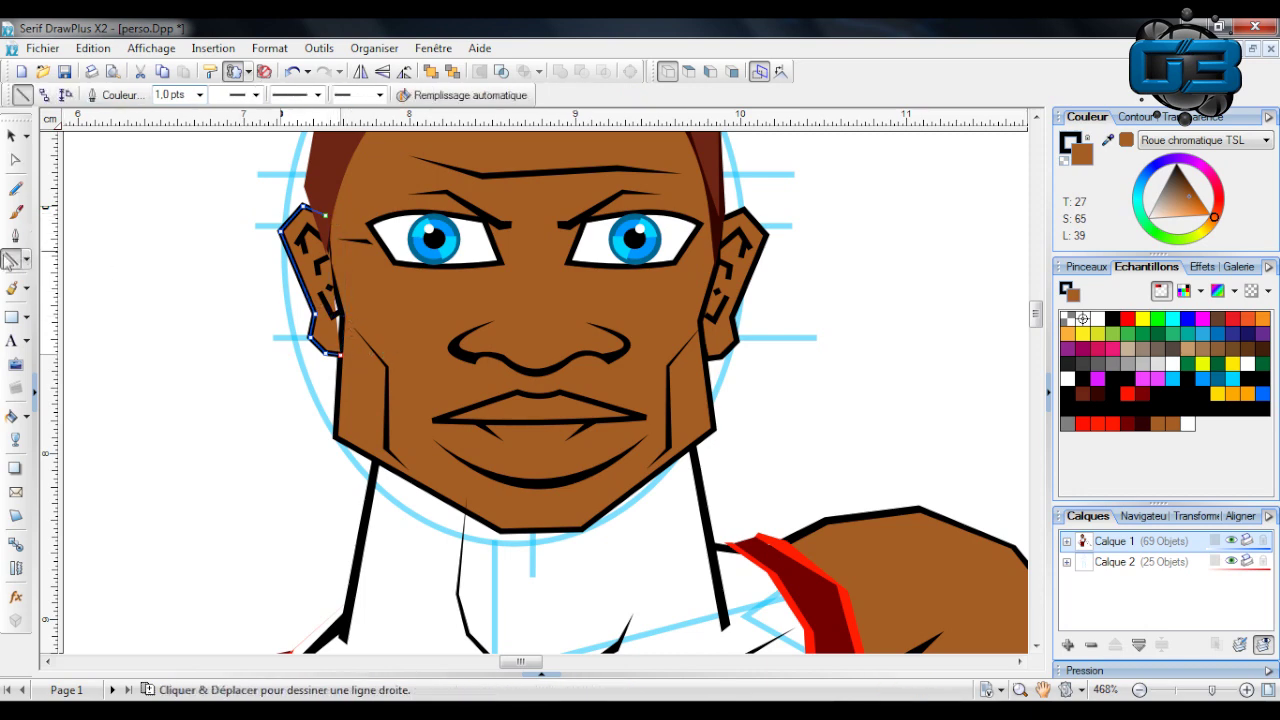
{"action": "left_click_drag", "start_coordinate": [344, 357], "coordinate": [345, 358]}
{"action": "left_click_drag", "start_coordinate": [340, 314], "coordinate": [336, 268]}
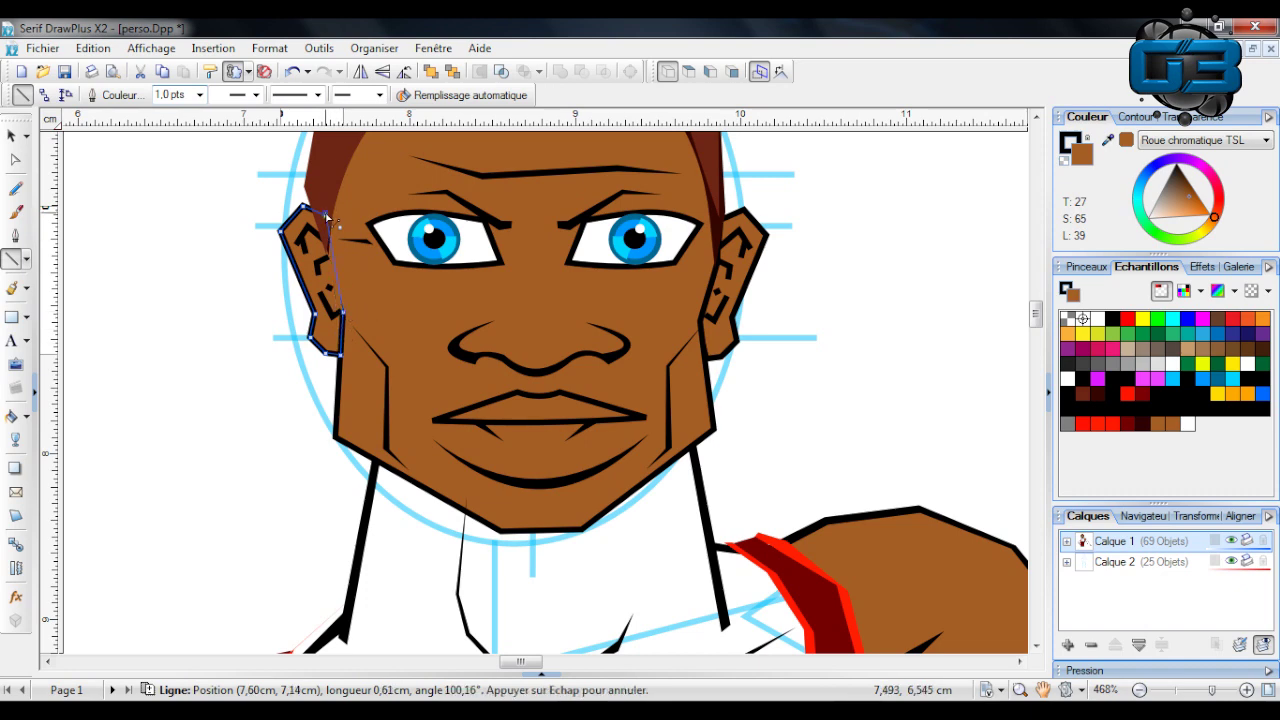
{"action": "left_click_drag", "start_coordinate": [328, 217], "coordinate": [326, 215]}
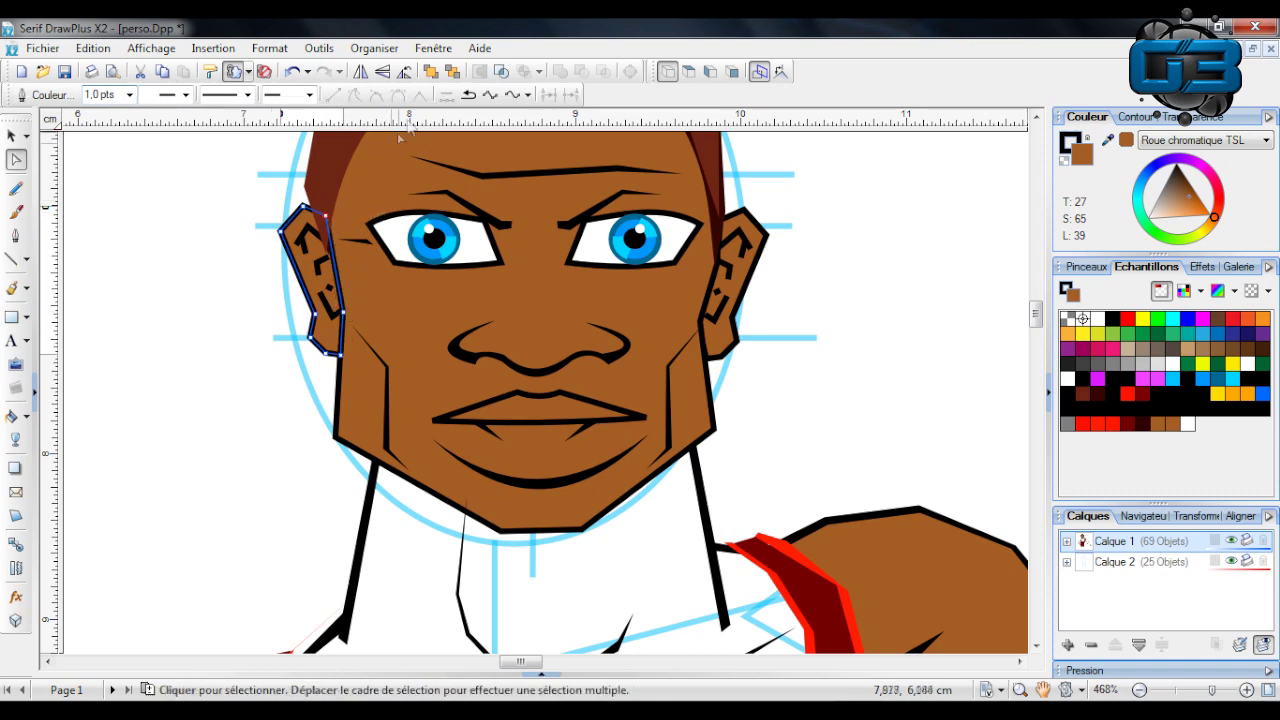
{"action": "left_click", "coordinate": [228, 165]}
Widen the thin tip of the red neckline trim beside the neck on the viewer's left by adding and moving nodes.
{"action": "scroll", "coordinate": [223, 310], "scroll_direction": "down", "scroll_amount": 8}
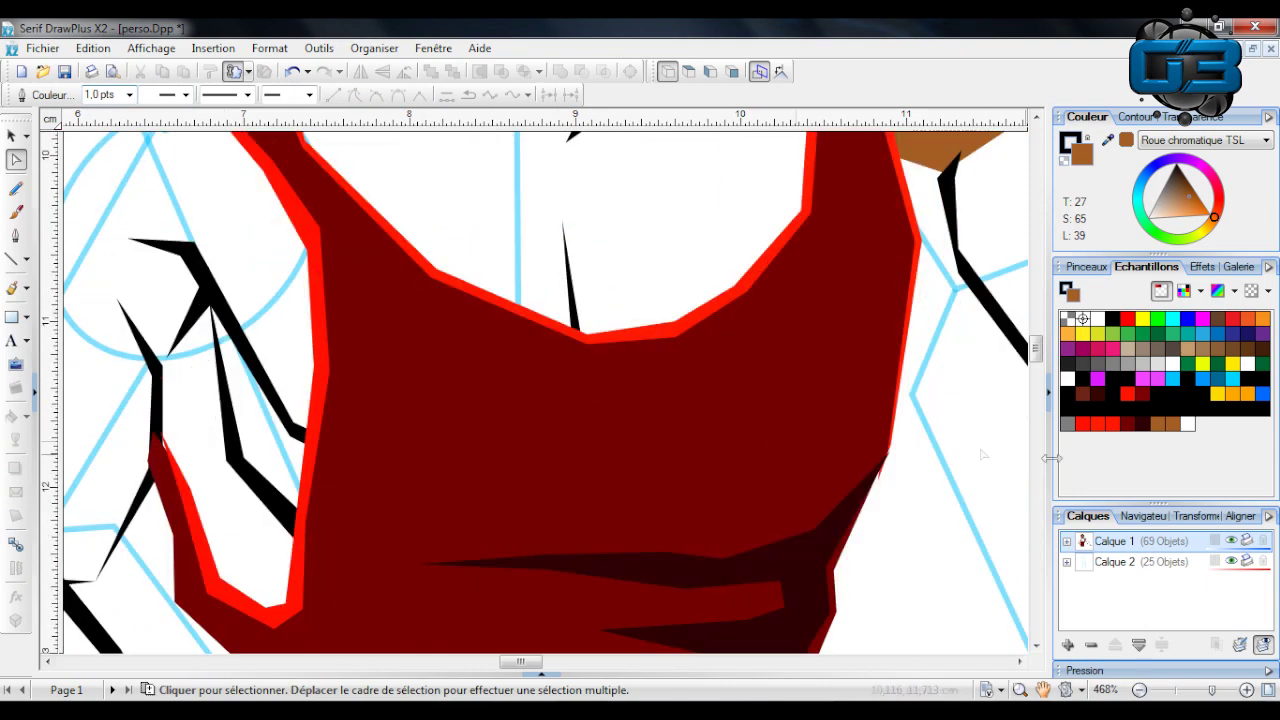
{"action": "scroll", "coordinate": [434, 517], "scroll_direction": "up", "scroll_amount": 4}
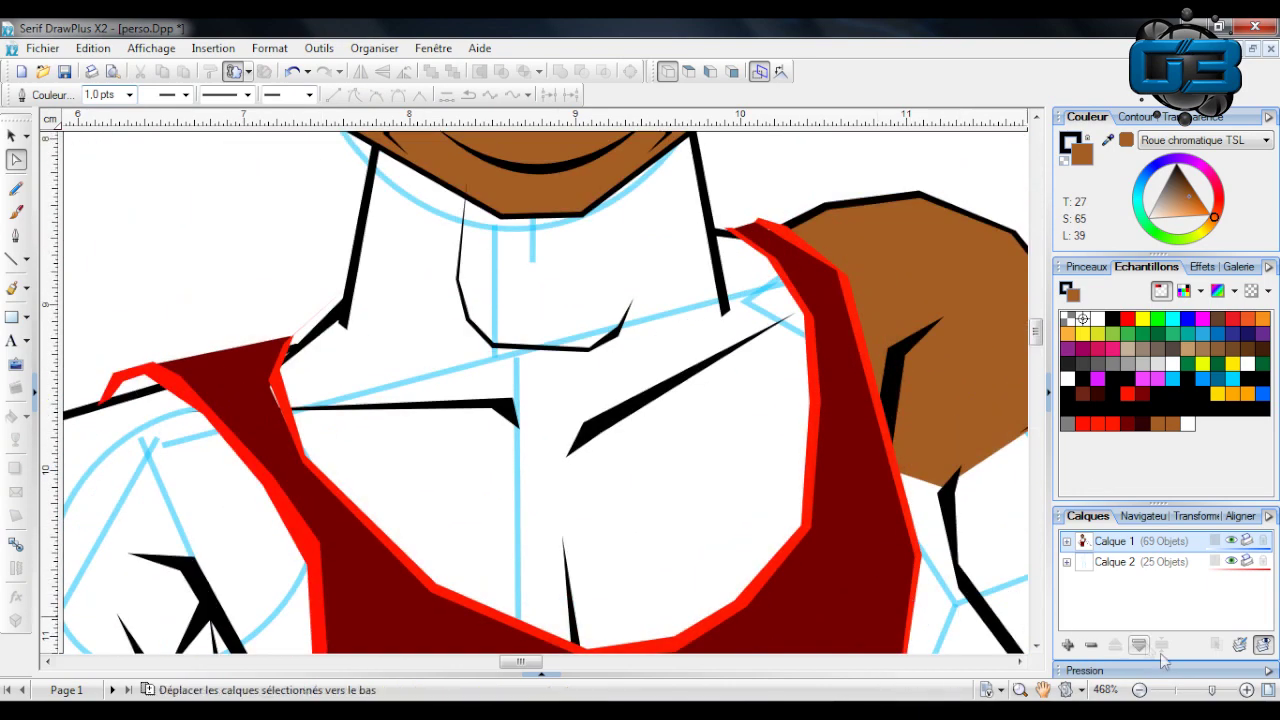
{"action": "left_click_drag", "start_coordinate": [533, 663], "coordinate": [519, 663]}
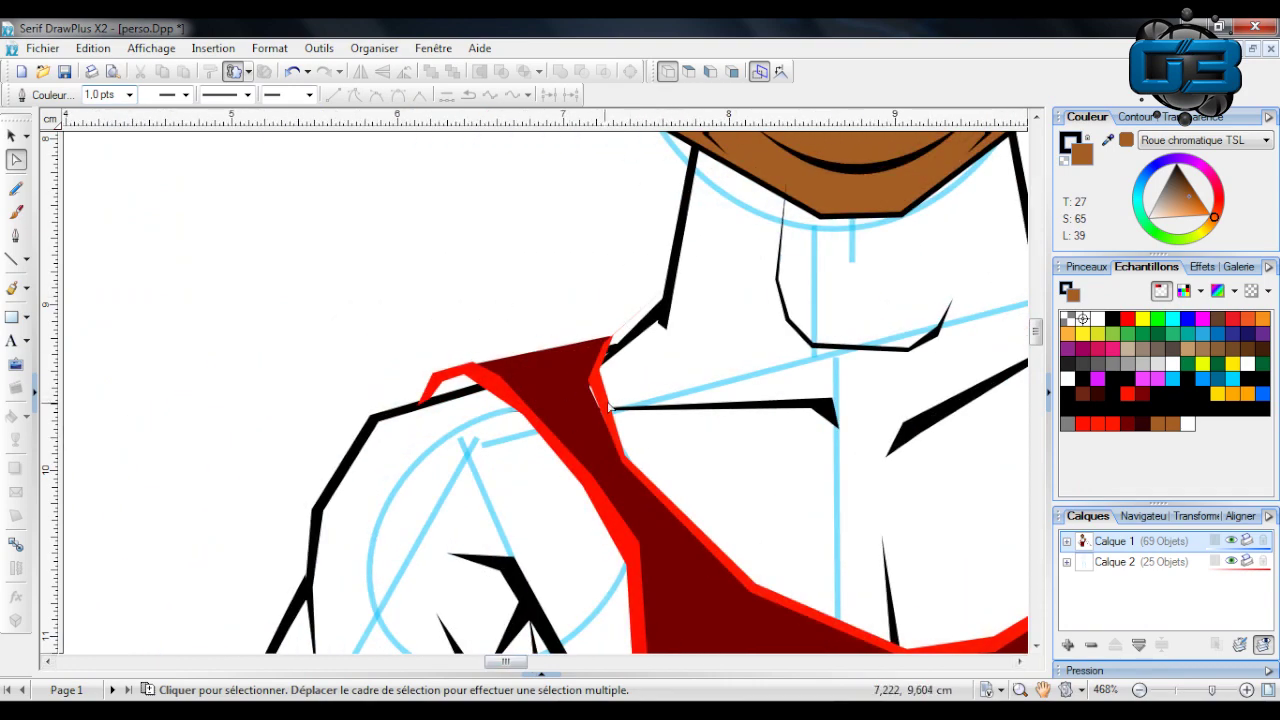
{"action": "scroll", "coordinate": [800, 442], "scroll_direction": "up", "scroll_amount": 3}
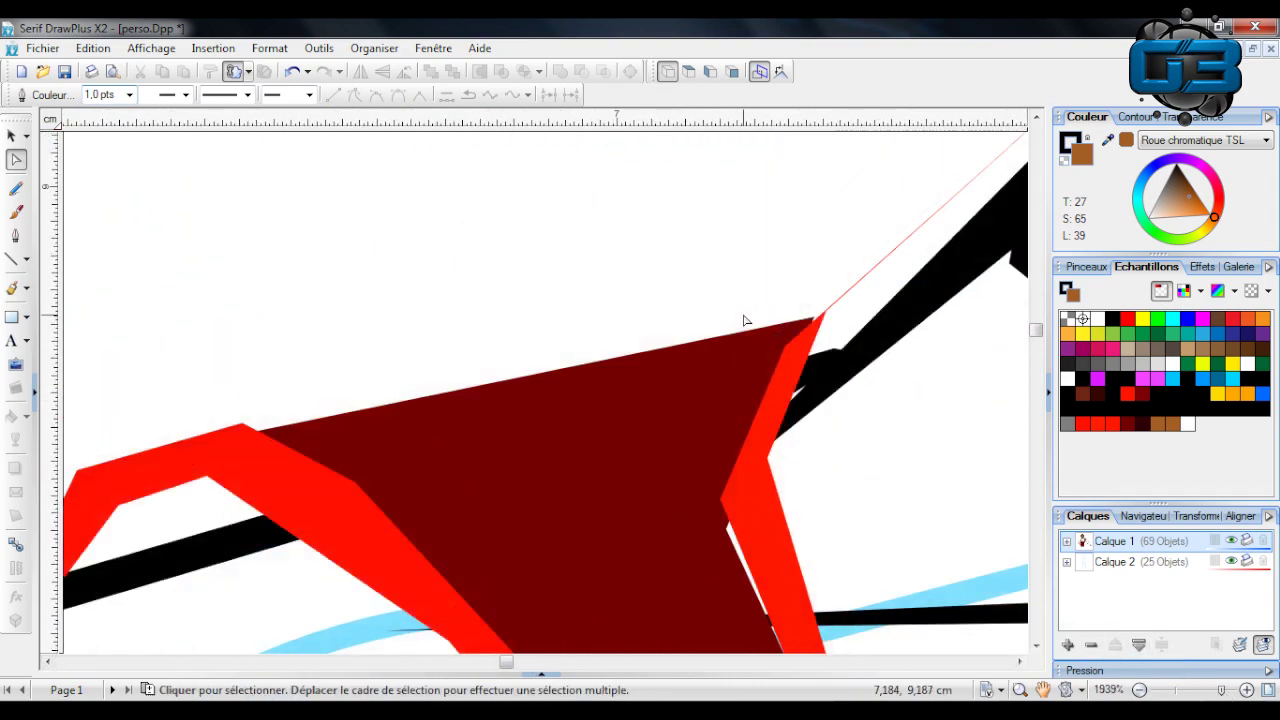
{"action": "scroll", "coordinate": [985, 366], "scroll_direction": "down", "scroll_amount": 1}
{"action": "left_click_drag", "start_coordinate": [507, 662], "coordinate": [516, 667]}
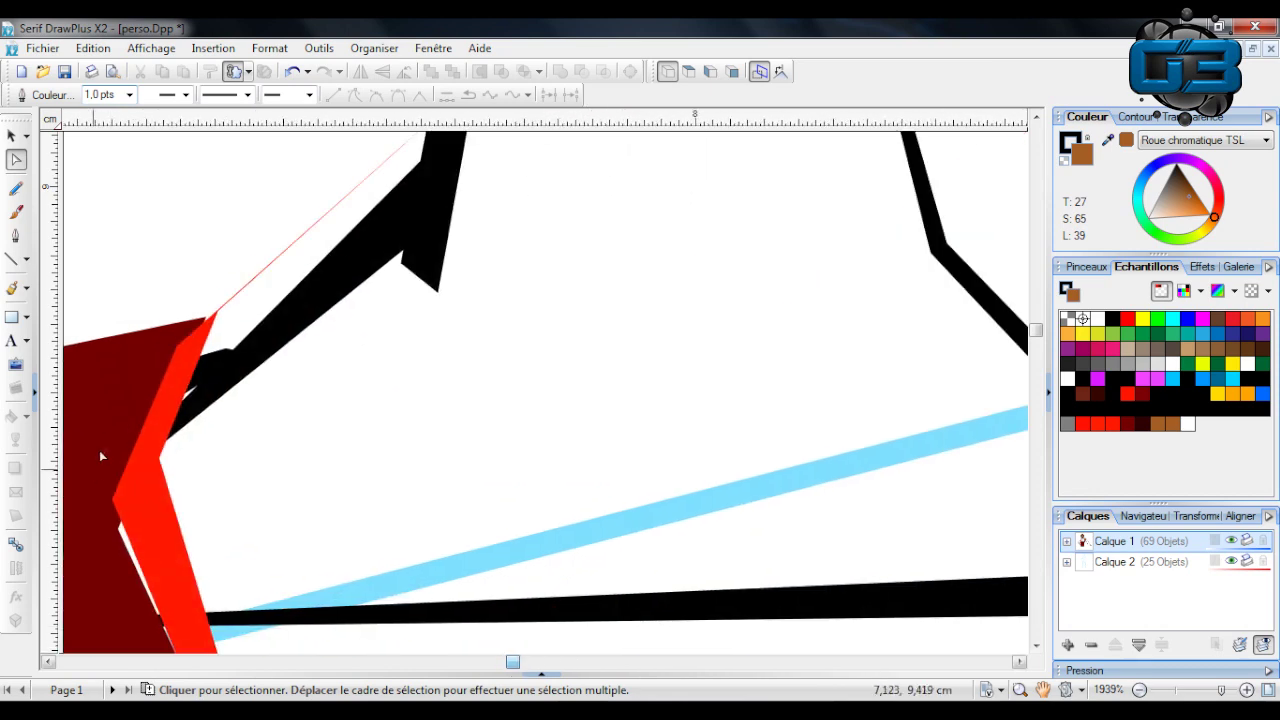
{"action": "left_click", "coordinate": [178, 392]}
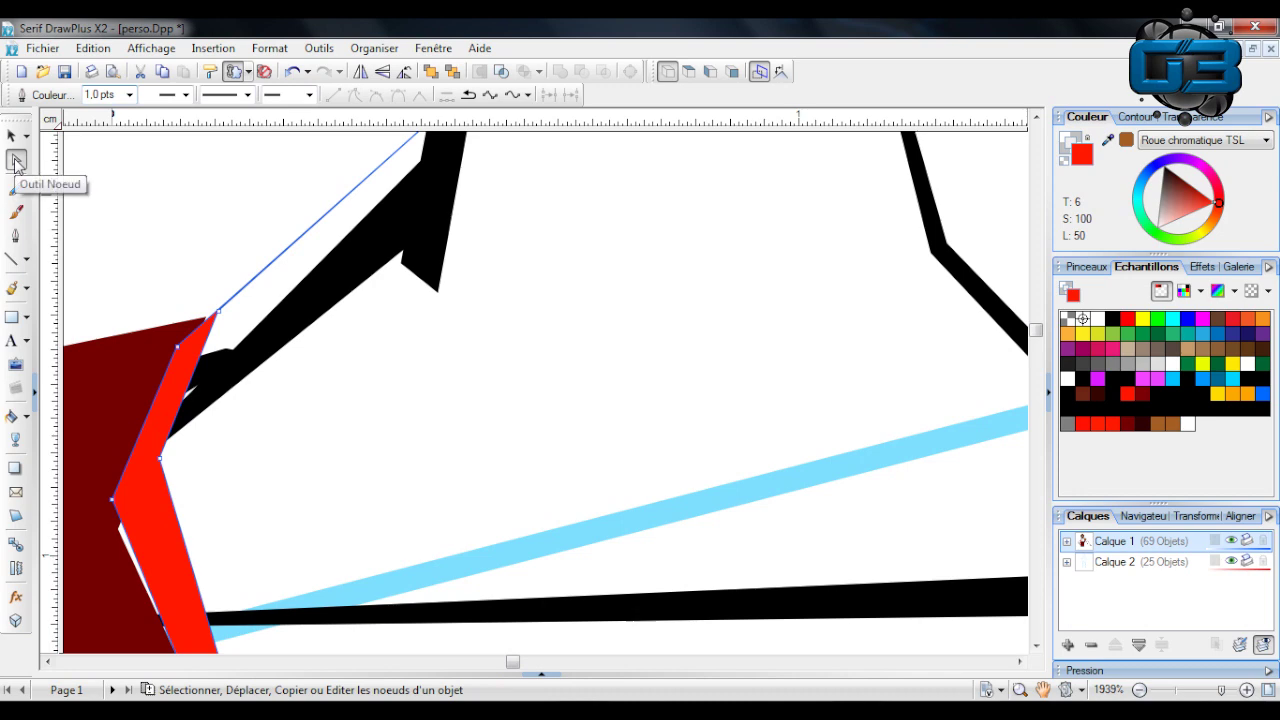
{"action": "left_click_drag", "start_coordinate": [218, 313], "coordinate": [218, 338]}
{"action": "scroll", "coordinate": [238, 333], "scroll_direction": "up", "scroll_amount": 2}
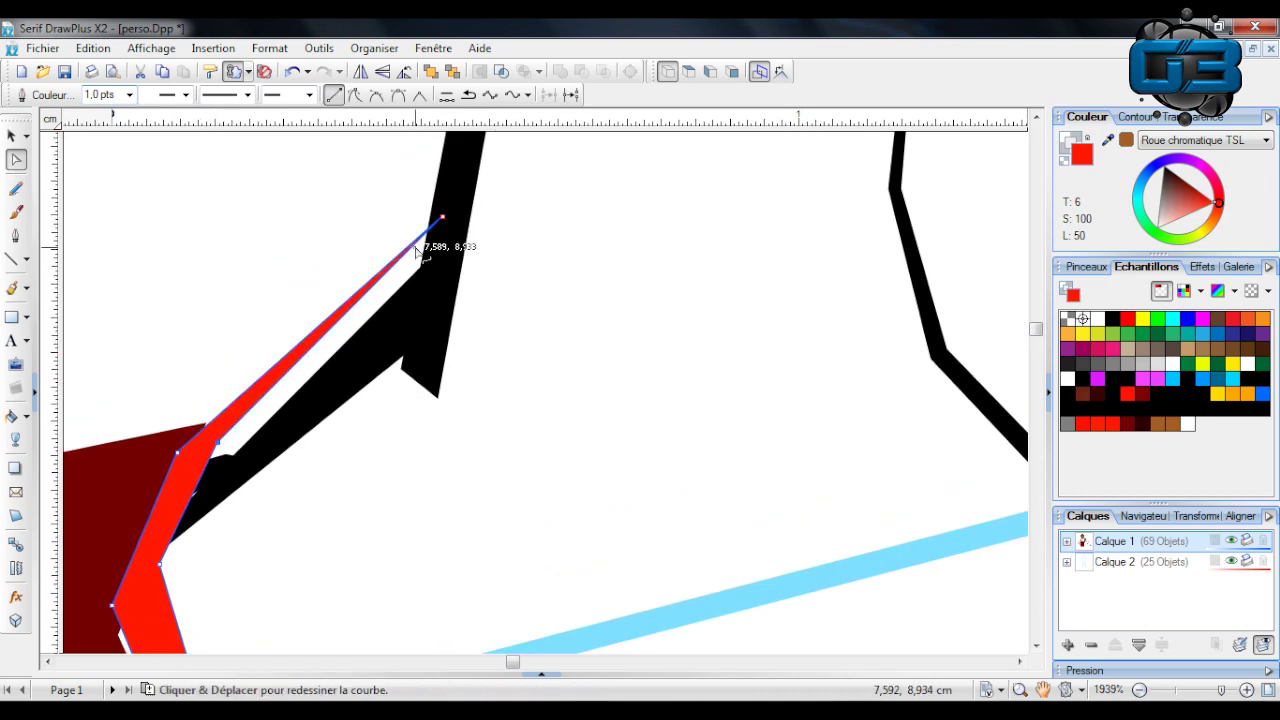
{"action": "double_click", "coordinate": [393, 264]}
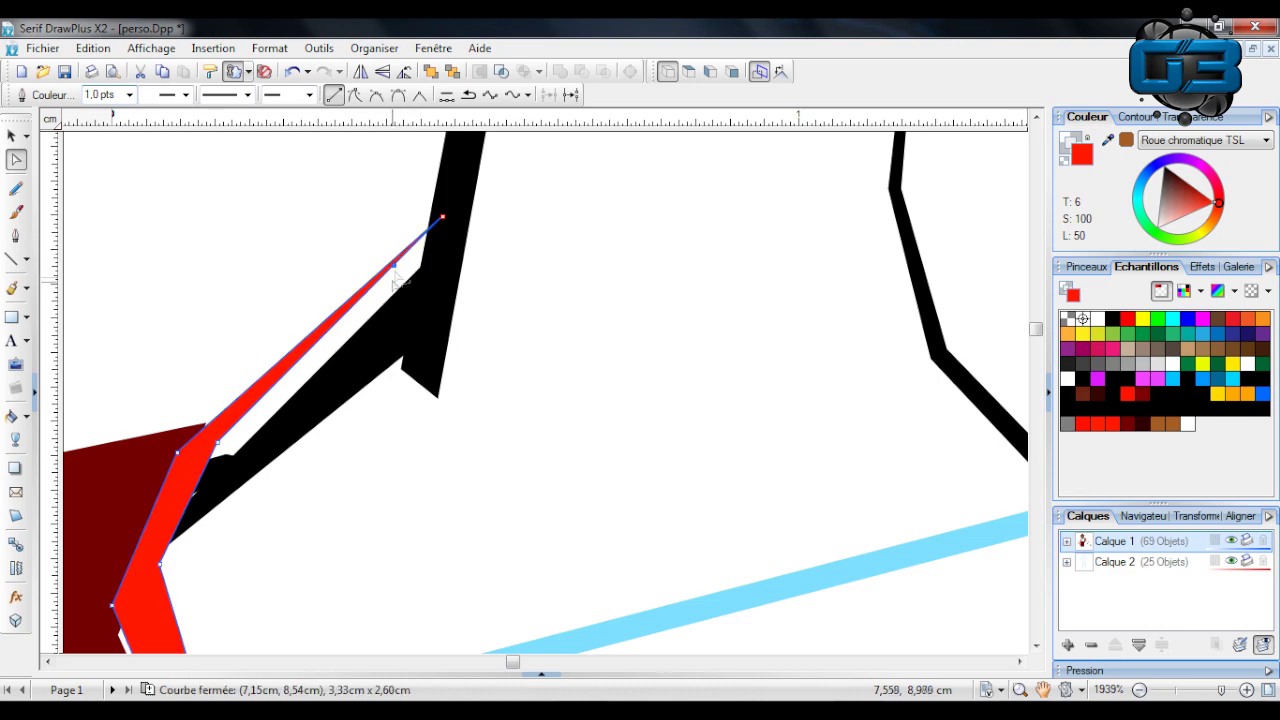
{"action": "left_click_drag", "start_coordinate": [410, 262], "coordinate": [434, 245]}
Lower the corner node on the red trim's strap-side edge, viewer's left, to cover the white gap beside the dark red strap.
{"action": "scroll", "coordinate": [300, 354], "scroll_direction": "down", "scroll_amount": 3}
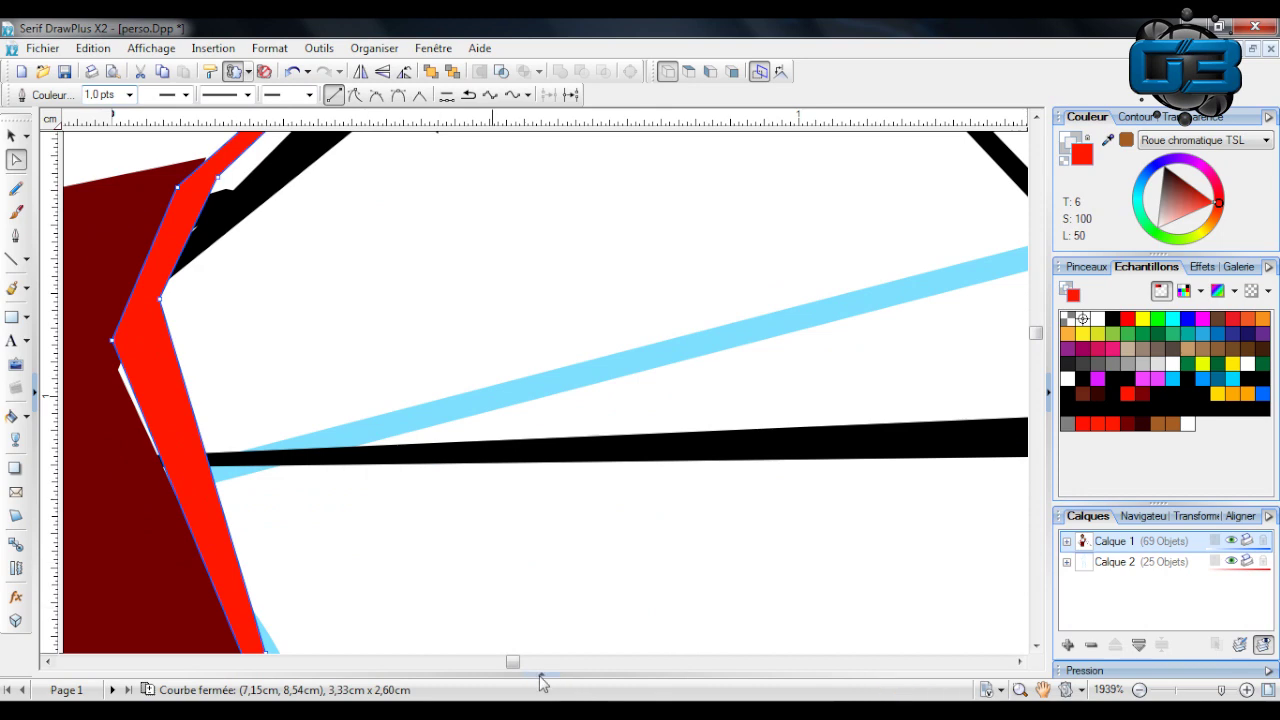
{"action": "left_click_drag", "start_coordinate": [513, 662], "coordinate": [505, 662]}
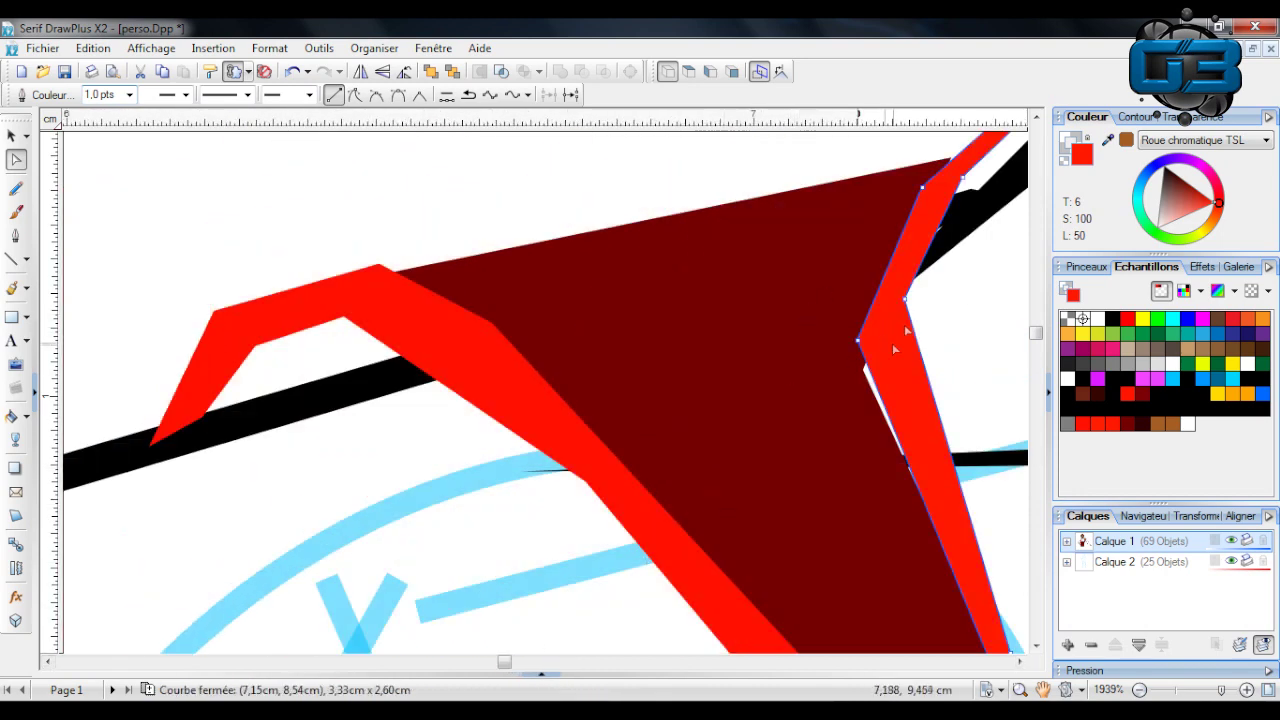
{"action": "left_click_drag", "start_coordinate": [857, 341], "coordinate": [858, 362]}
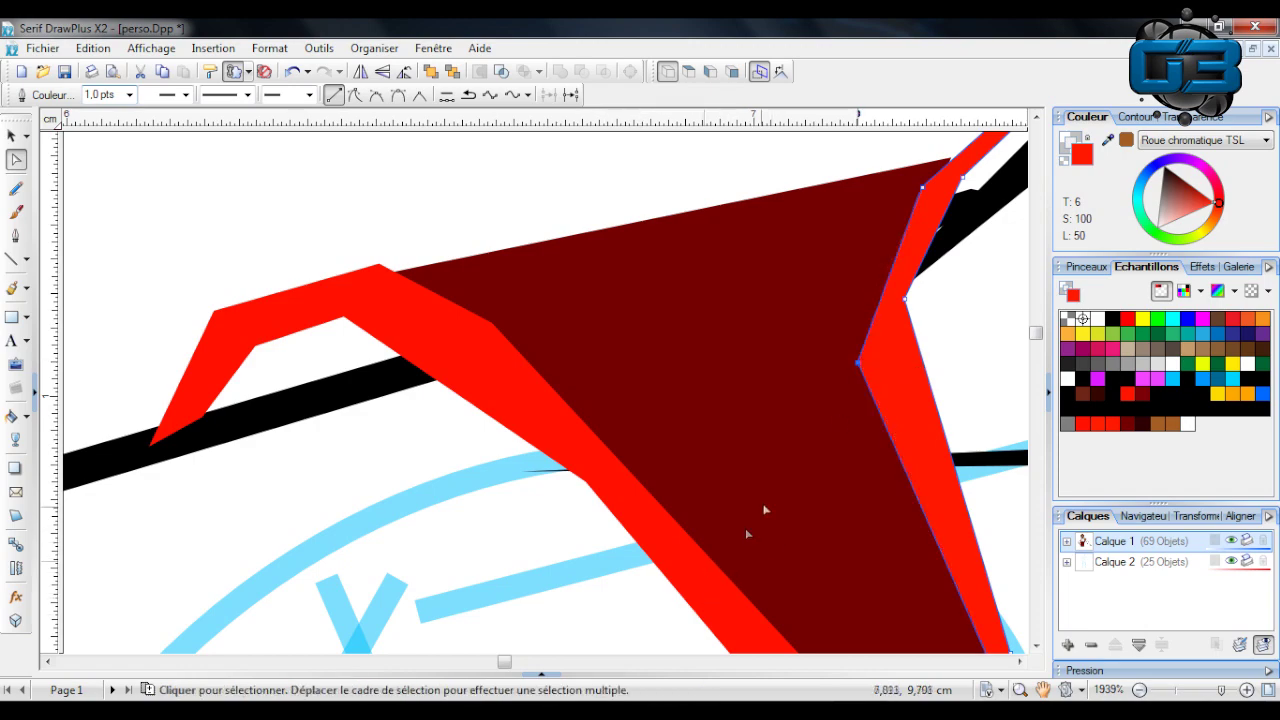
Reshape the outer red trim on the viewer's-right shoulder strap to cover the small white gap against the dark red fabric.
{"action": "scroll", "coordinate": [763, 510], "scroll_direction": "down", "scroll_amount": 3}
{"action": "left_click_drag", "start_coordinate": [505, 663], "coordinate": [513, 664]}
{"action": "scroll", "coordinate": [698, 480], "scroll_direction": "down", "scroll_amount": 1}
{"action": "scroll", "coordinate": [486, 366], "scroll_direction": "down", "scroll_amount": 7}
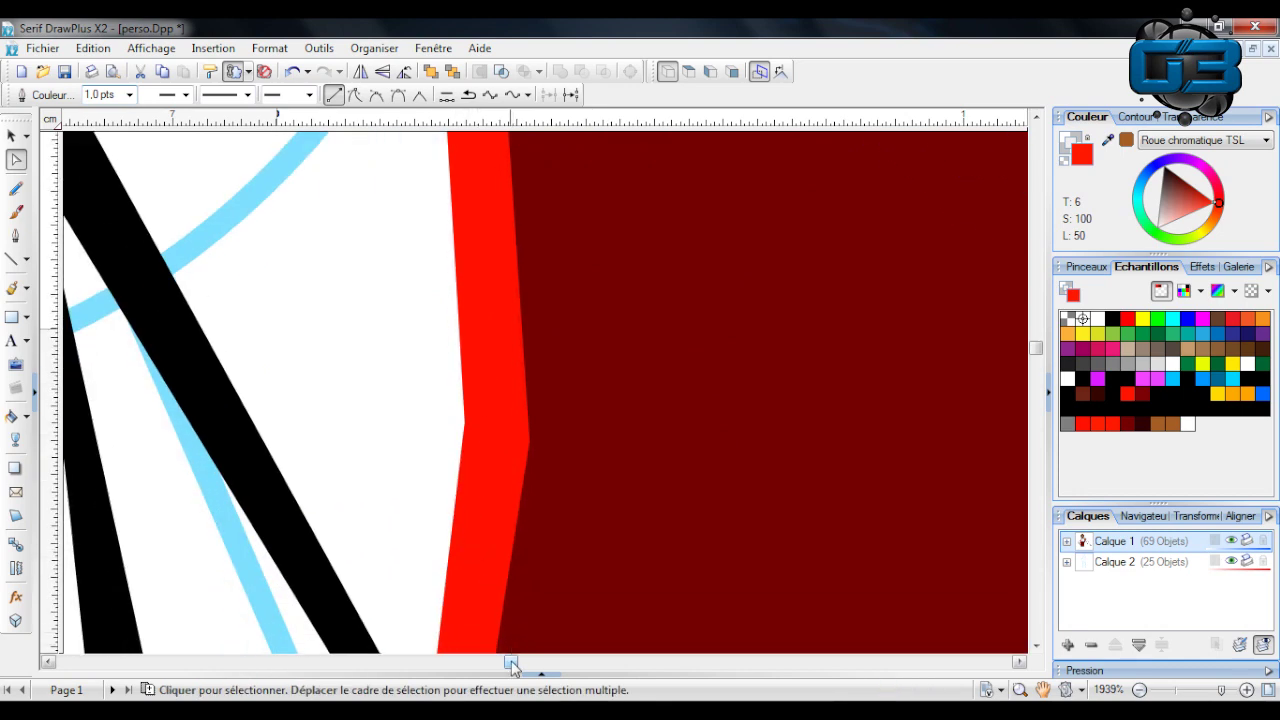
{"action": "left_click_drag", "start_coordinate": [513, 666], "coordinate": [527, 663]}
{"action": "scroll", "coordinate": [652, 451], "scroll_direction": "up", "scroll_amount": 8}
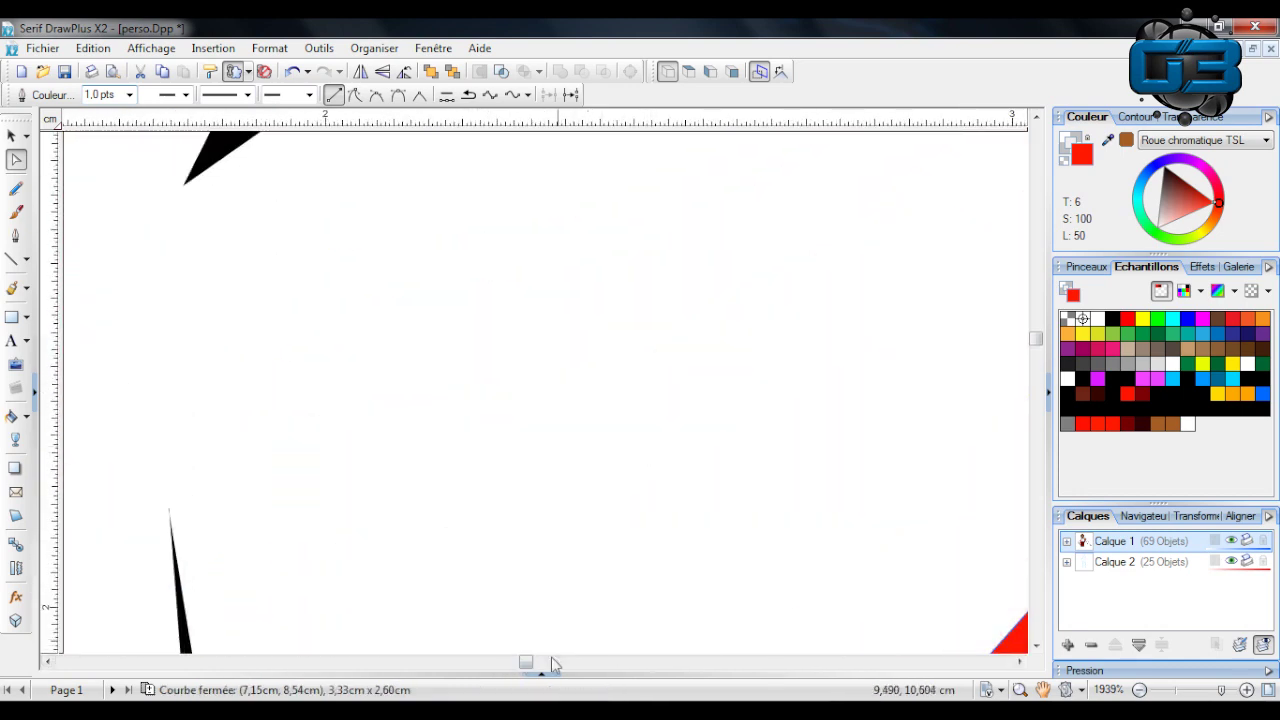
{"action": "left_click_drag", "start_coordinate": [528, 663], "coordinate": [536, 663]}
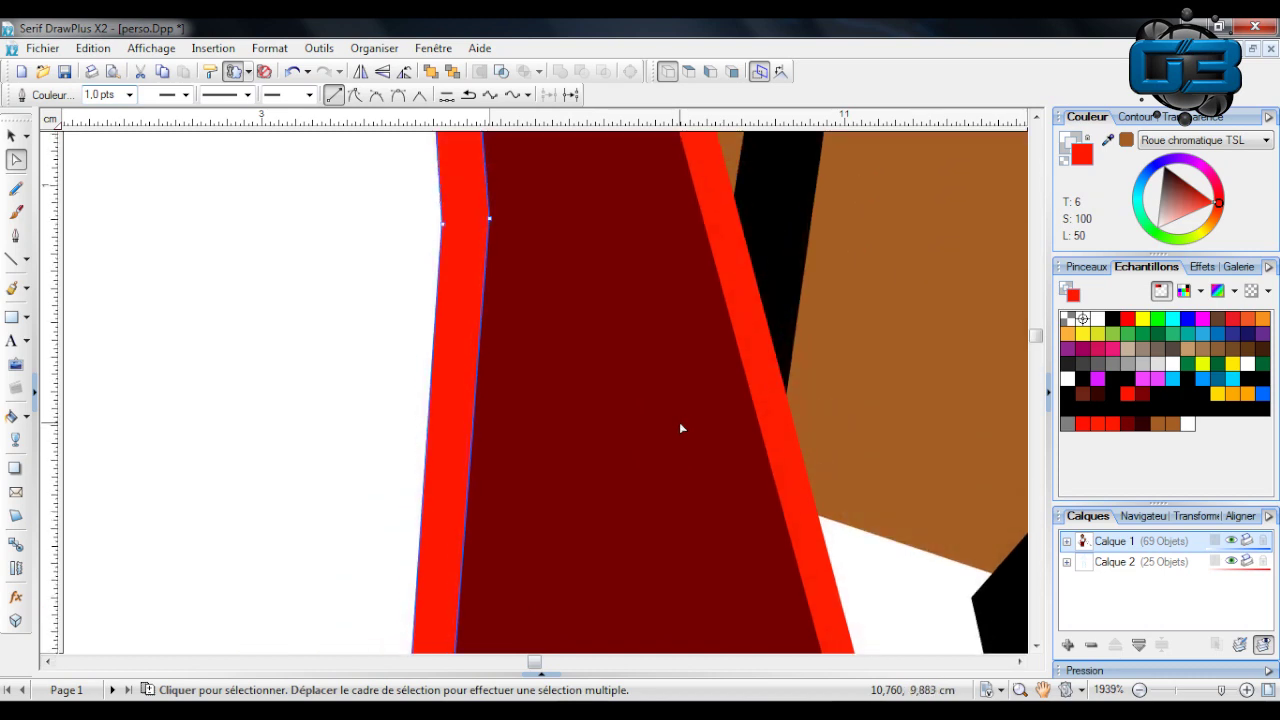
{"action": "scroll", "coordinate": [679, 422], "scroll_direction": "up", "scroll_amount": 10}
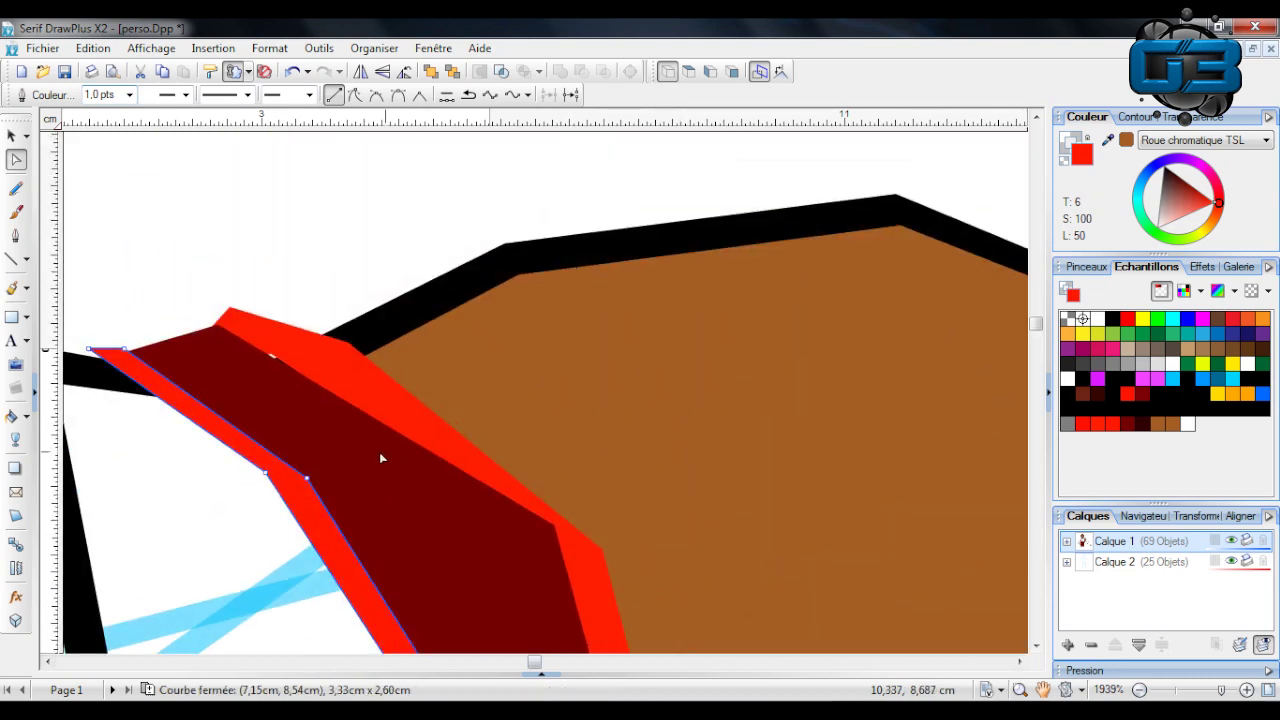
{"action": "left_click", "coordinate": [276, 362]}
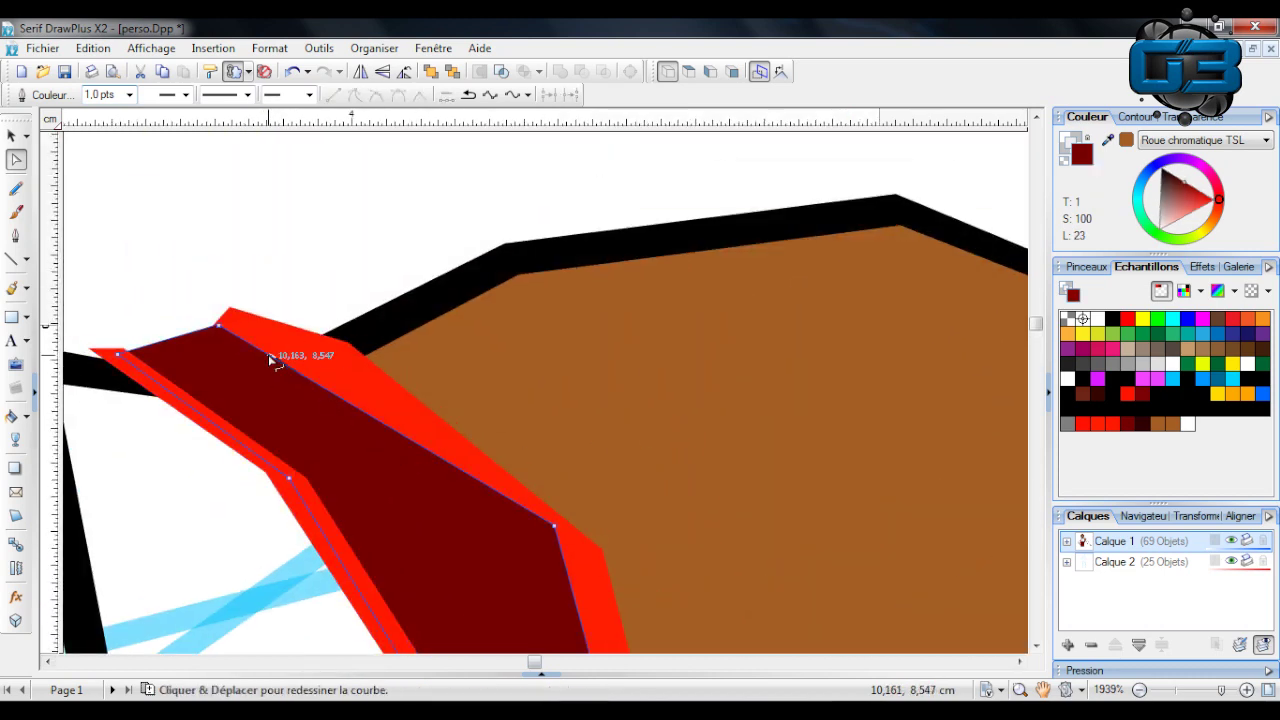
{"action": "left_click", "coordinate": [307, 335]}
{"action": "left_click_drag", "start_coordinate": [275, 358], "coordinate": [269, 355]}
{"action": "left_click", "coordinate": [324, 288]}
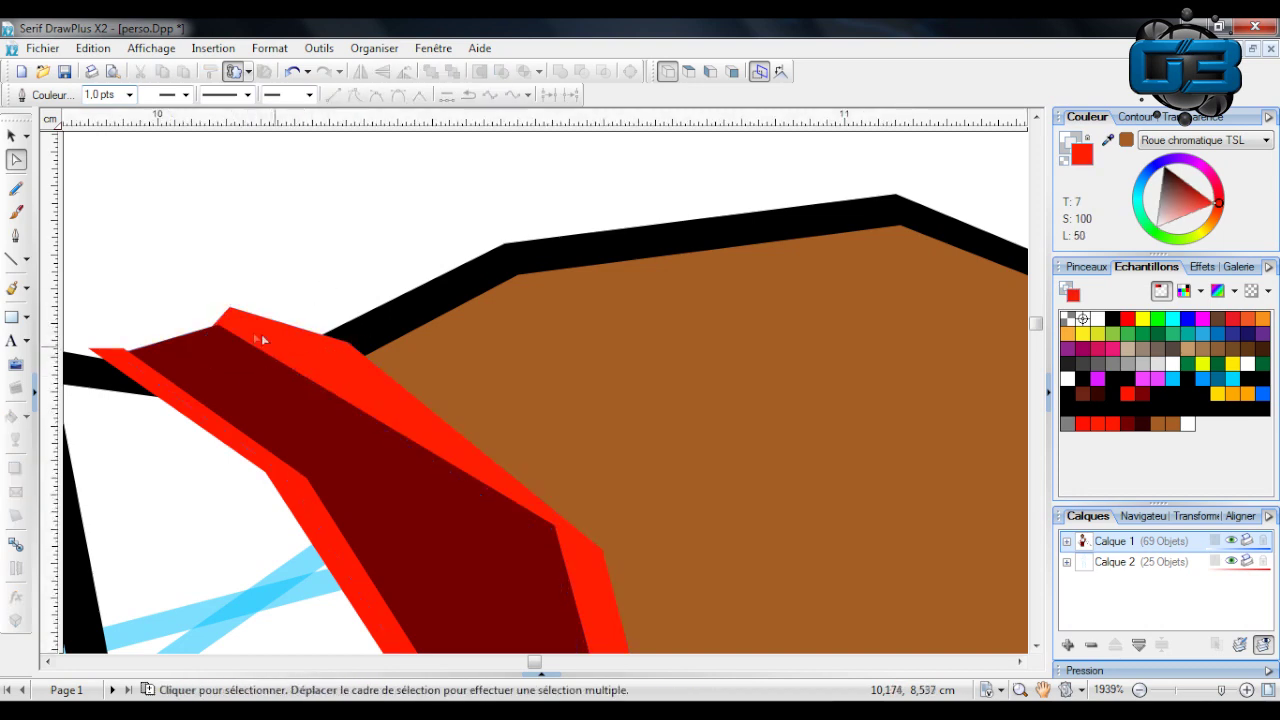
Bend the straight lower-edge segments of the red neckline trim into smooth curves around the chest opening.
{"action": "left_click", "coordinate": [1178, 690]}
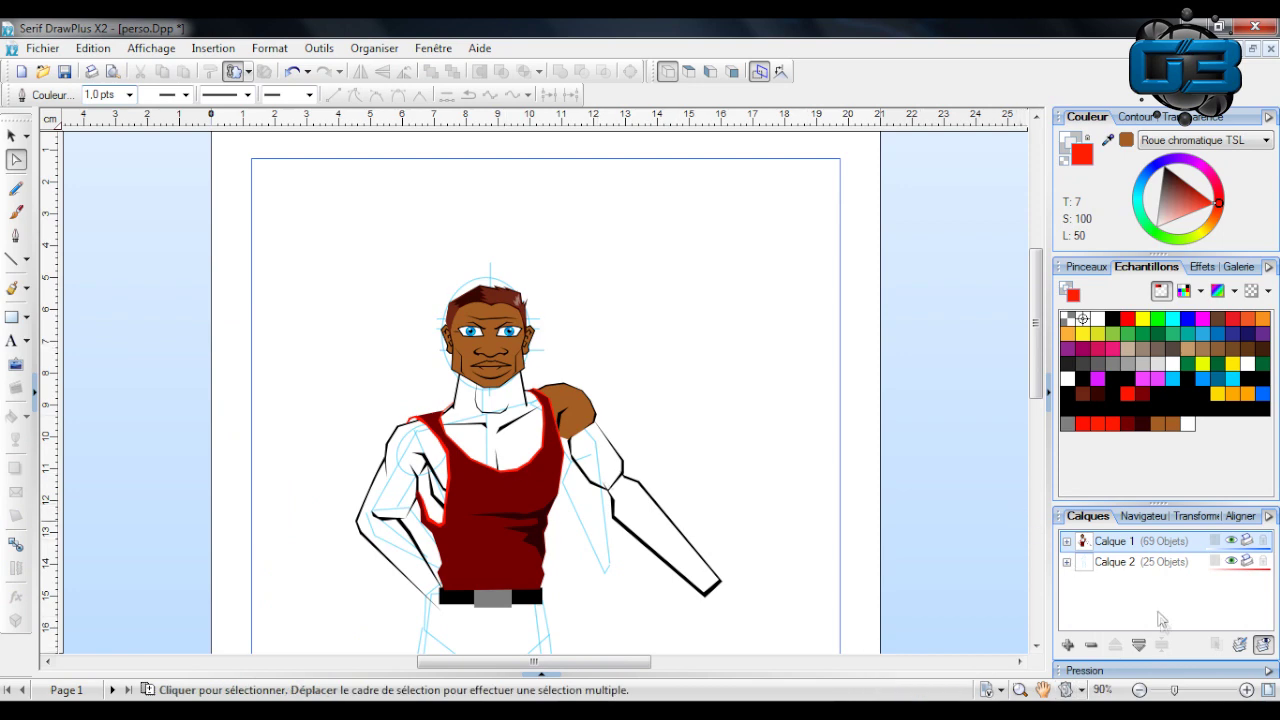
{"action": "left_click", "coordinate": [1189, 690]}
{"action": "left_click", "coordinate": [1198, 691]}
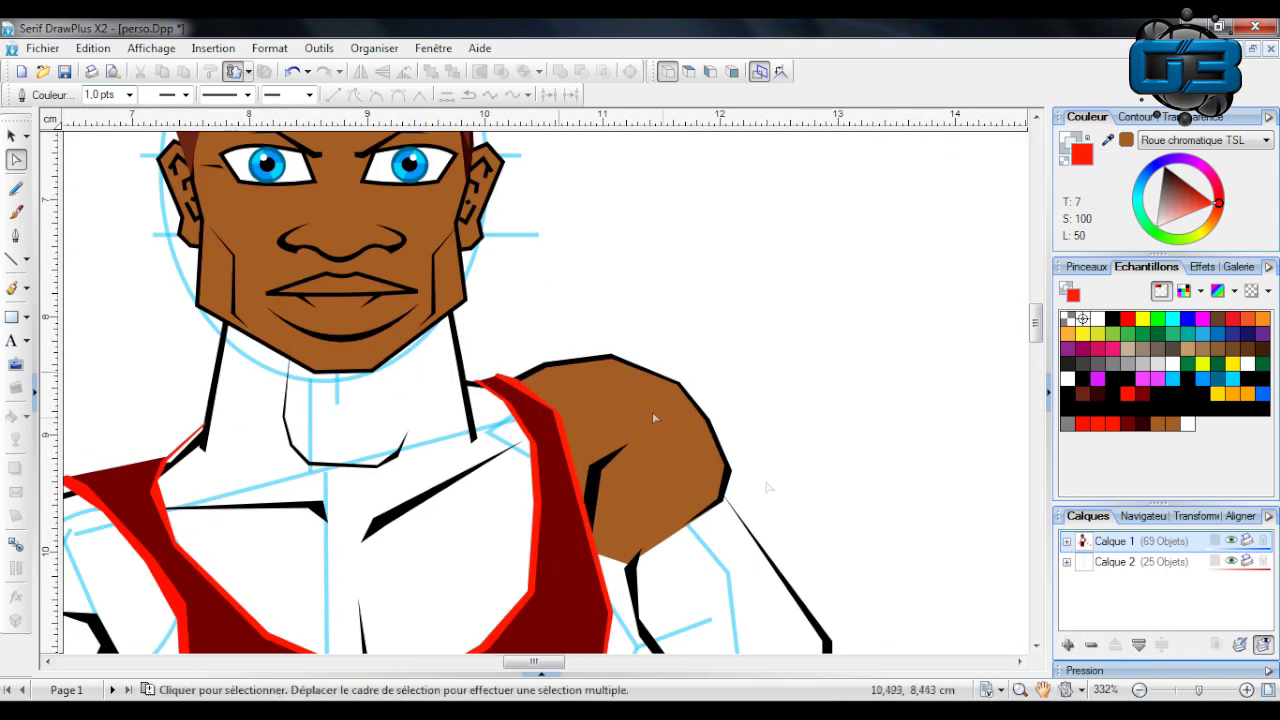
{"action": "left_click", "coordinate": [1204, 692]}
{"action": "scroll", "coordinate": [700, 285], "scroll_direction": "down", "scroll_amount": 5}
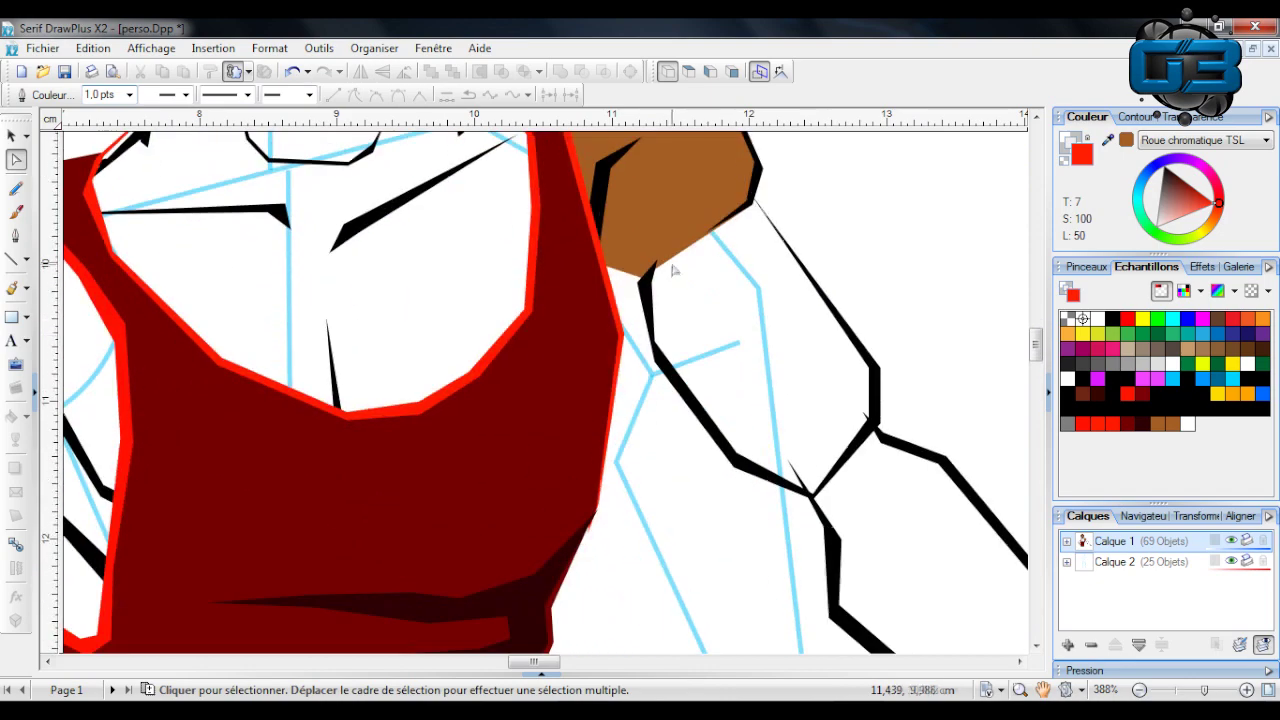
{"action": "left_click", "coordinate": [1208, 690]}
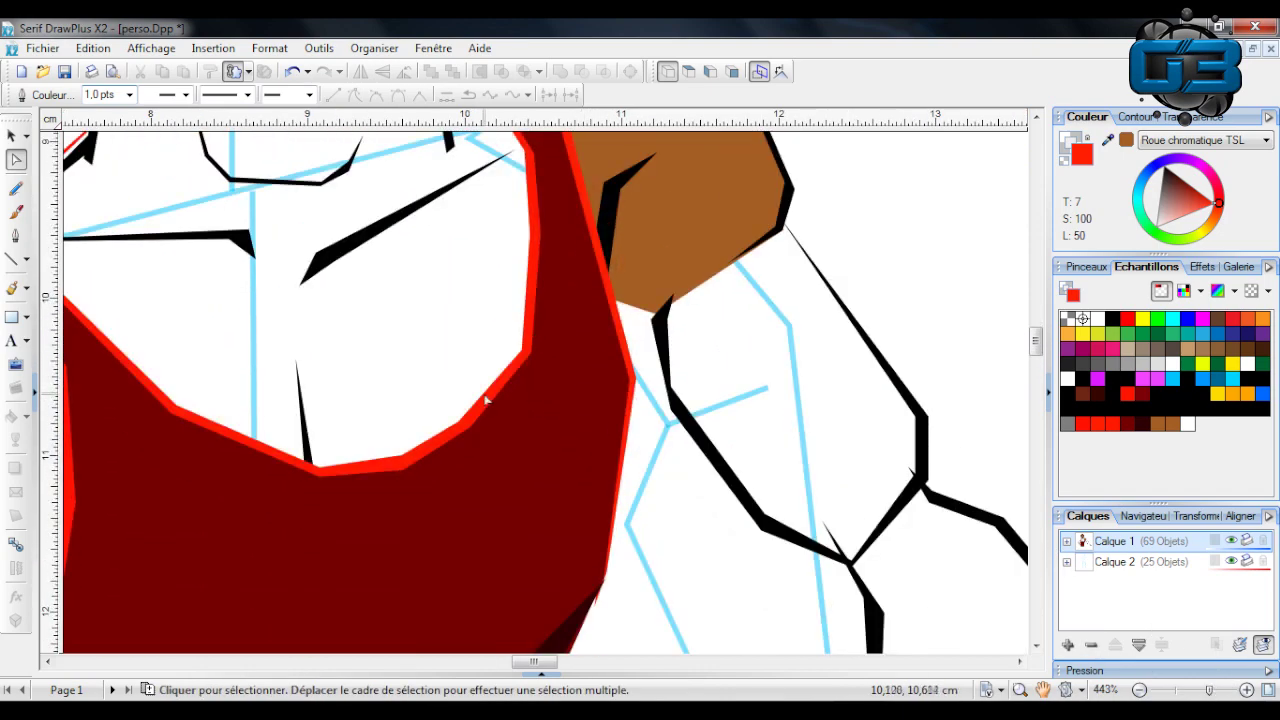
{"action": "left_click", "coordinate": [487, 400]}
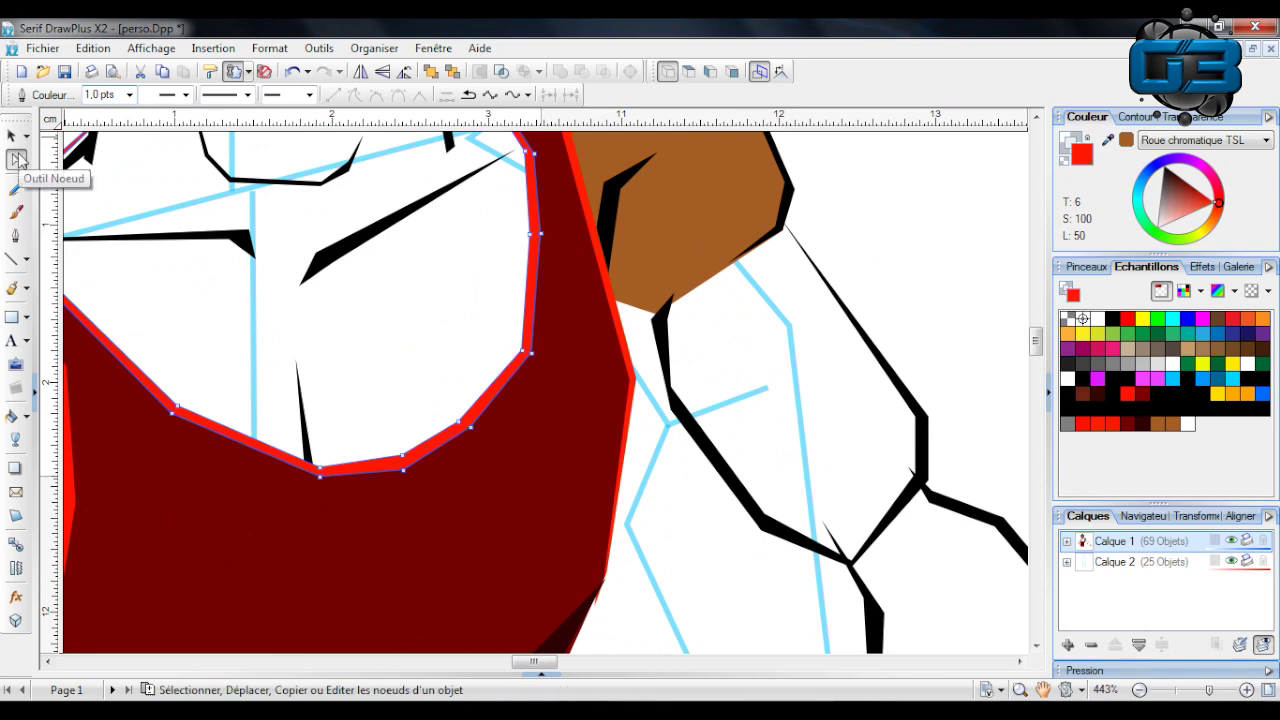
{"action": "left_click_drag", "start_coordinate": [497, 391], "coordinate": [470, 433]}
{"action": "left_click_drag", "start_coordinate": [362, 474], "coordinate": [359, 482]}
{"action": "mouse_move", "coordinate": [150, 388]}
{"action": "left_mouse_down"}
{"action": "mouse_move", "coordinate": [134, 394]}
{"action": "mouse_move", "coordinate": [160, 391]}
{"action": "left_mouse_up"}
Curve the upper-edge segments of the red neckline trim to follow its rounded lower edge.
{"action": "left_click", "coordinate": [157, 386]}
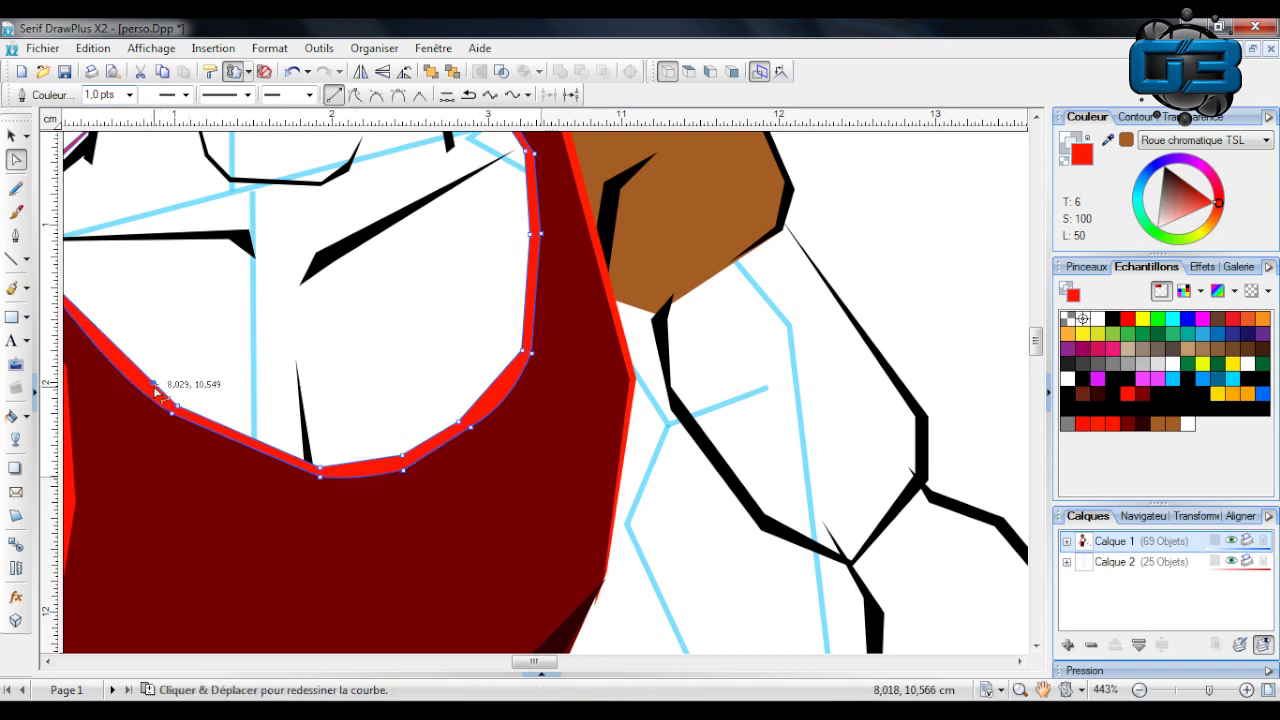
{"action": "left_click_drag", "start_coordinate": [165, 386], "coordinate": [150, 388]}
{"action": "mouse_move", "coordinate": [373, 463]}
{"action": "left_mouse_down"}
{"action": "mouse_move", "coordinate": [405, 455]}
{"action": "mouse_move", "coordinate": [383, 468]}
{"action": "left_mouse_up"}
{"action": "left_click_drag", "start_coordinate": [471, 420], "coordinate": [496, 384]}
{"action": "scroll", "coordinate": [598, 373], "scroll_direction": "up", "scroll_amount": 2}
{"action": "key", "text": "Escape"}
Curve the dark red fabric's edge at the centre of the neckline so it stays hidden below the red trim.
{"action": "scroll", "coordinate": [540, 281], "scroll_direction": "down", "scroll_amount": 7}
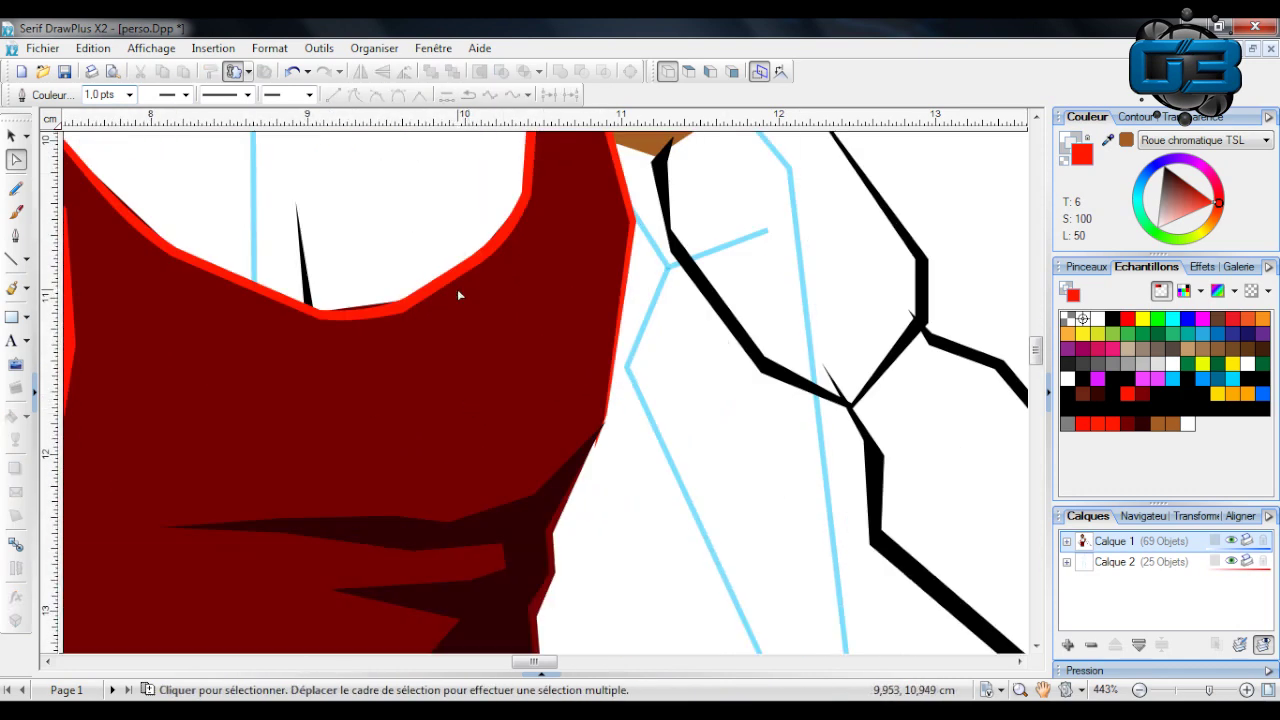
{"action": "left_click", "coordinate": [418, 354]}
{"action": "left_click_drag", "start_coordinate": [400, 305], "coordinate": [373, 312]}
{"action": "key", "text": "Escape"}
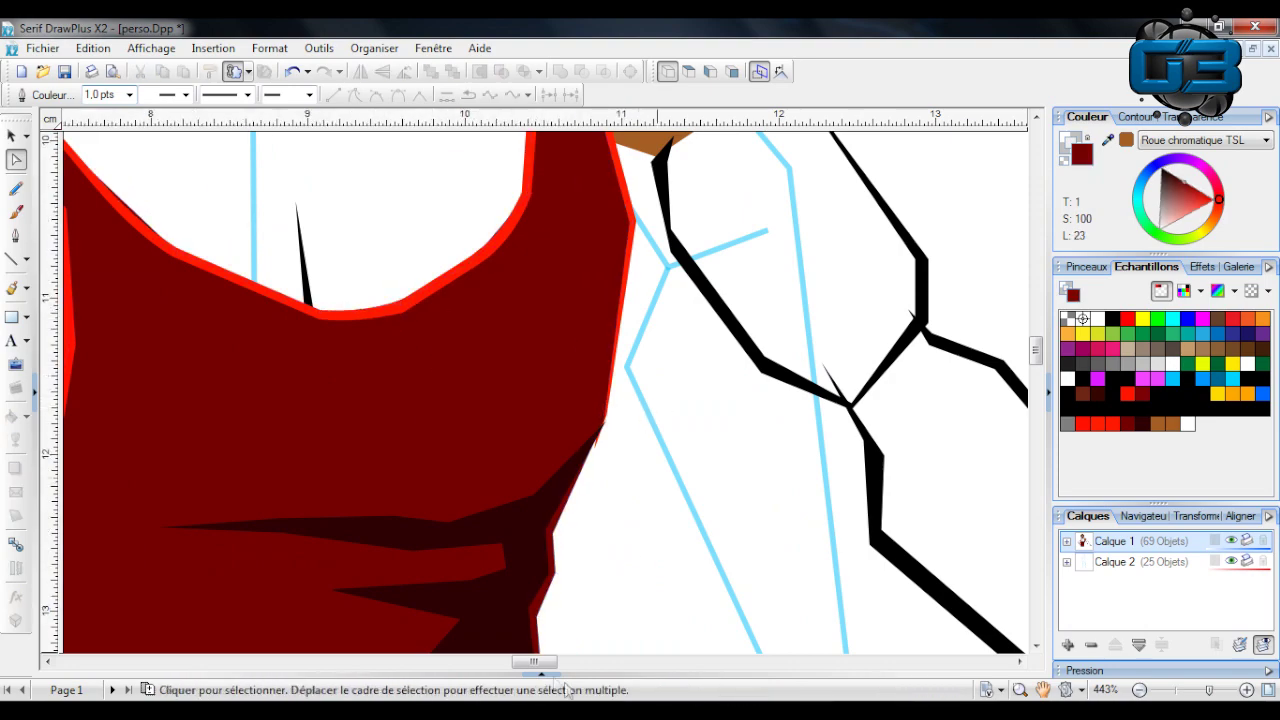
Adjust the end nodes of the red trim beside the neck on the viewer's left to thicken its tip against the neck line.
{"action": "scroll", "coordinate": [469, 546], "scroll_direction": "left", "scroll_amount": 7}
{"action": "scroll", "coordinate": [464, 445], "scroll_direction": "up", "scroll_amount": 6}
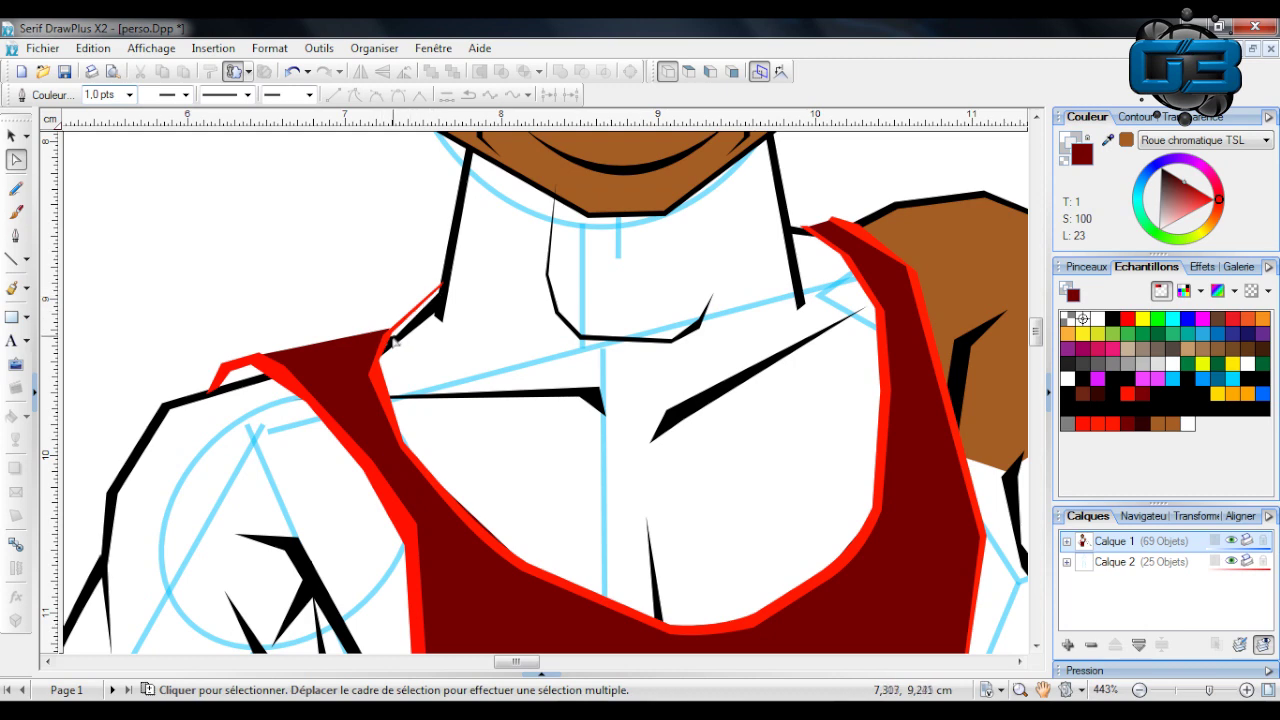
{"action": "left_click_drag", "start_coordinate": [1172, 692], "coordinate": [1230, 692]}
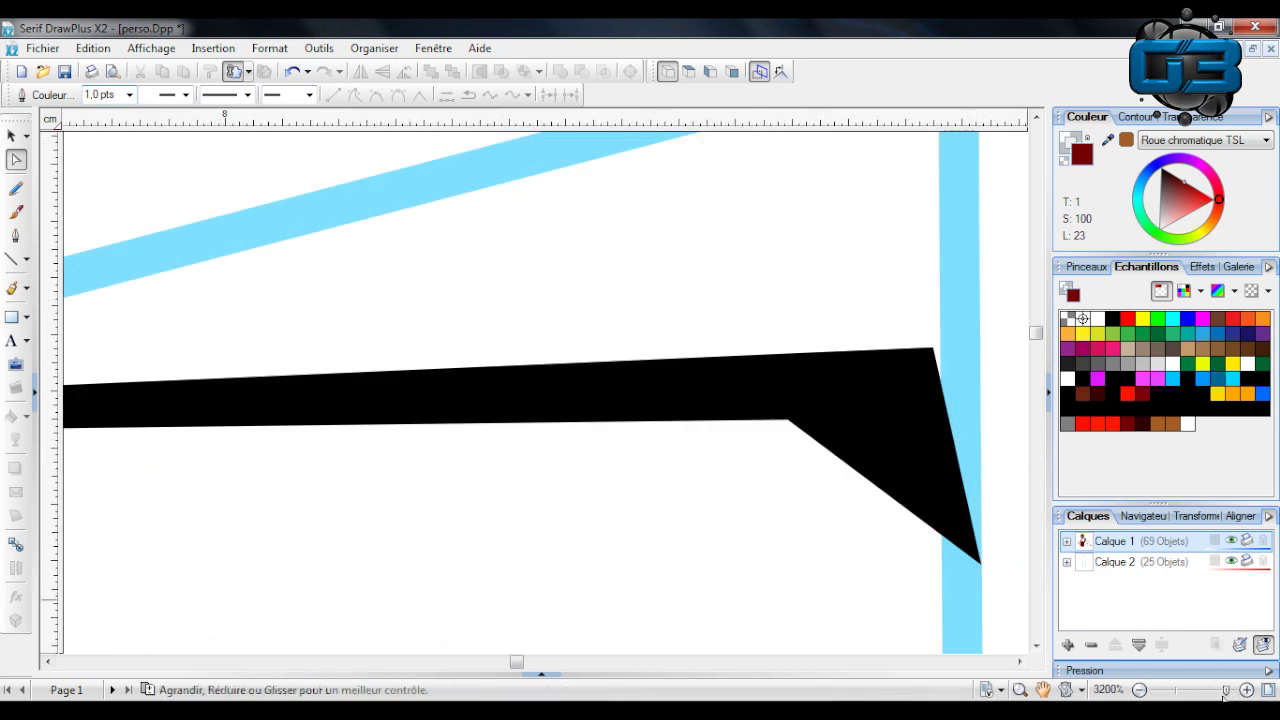
{"action": "left_click_drag", "start_coordinate": [1226, 691], "coordinate": [1217, 691]}
{"action": "scroll", "coordinate": [532, 384], "scroll_direction": "up", "scroll_amount": 3}
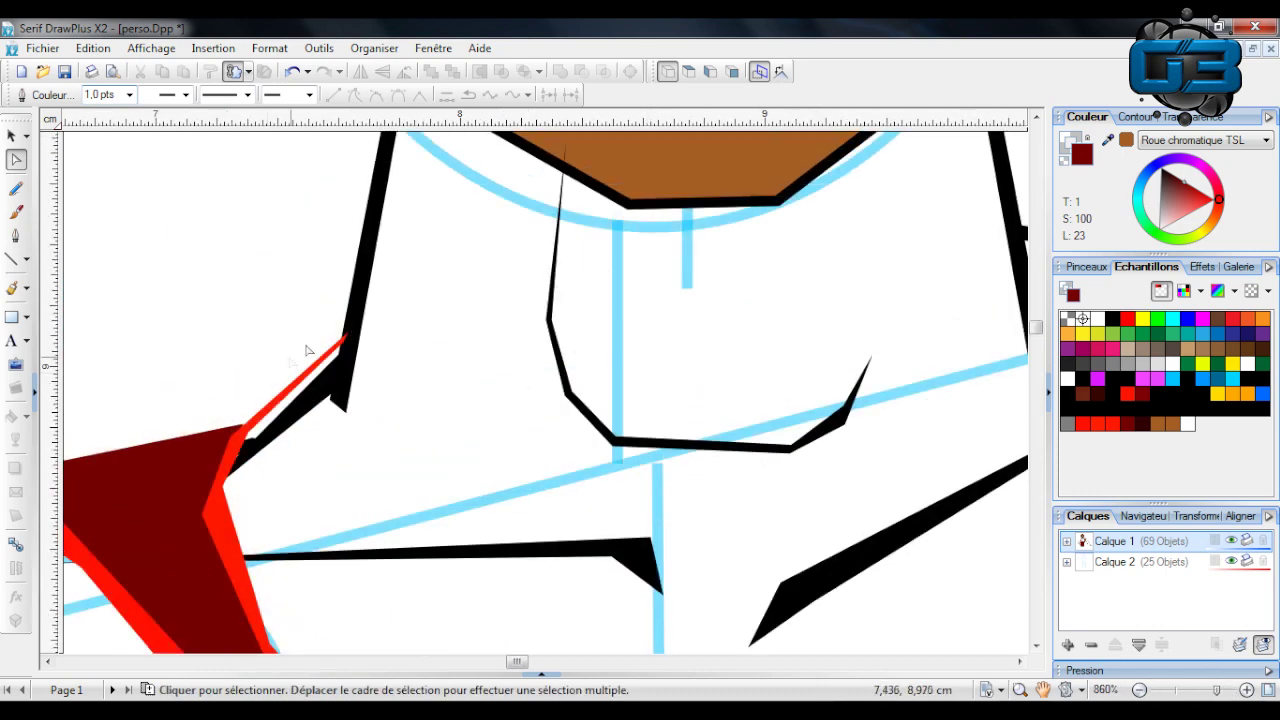
{"action": "left_click", "coordinate": [336, 345]}
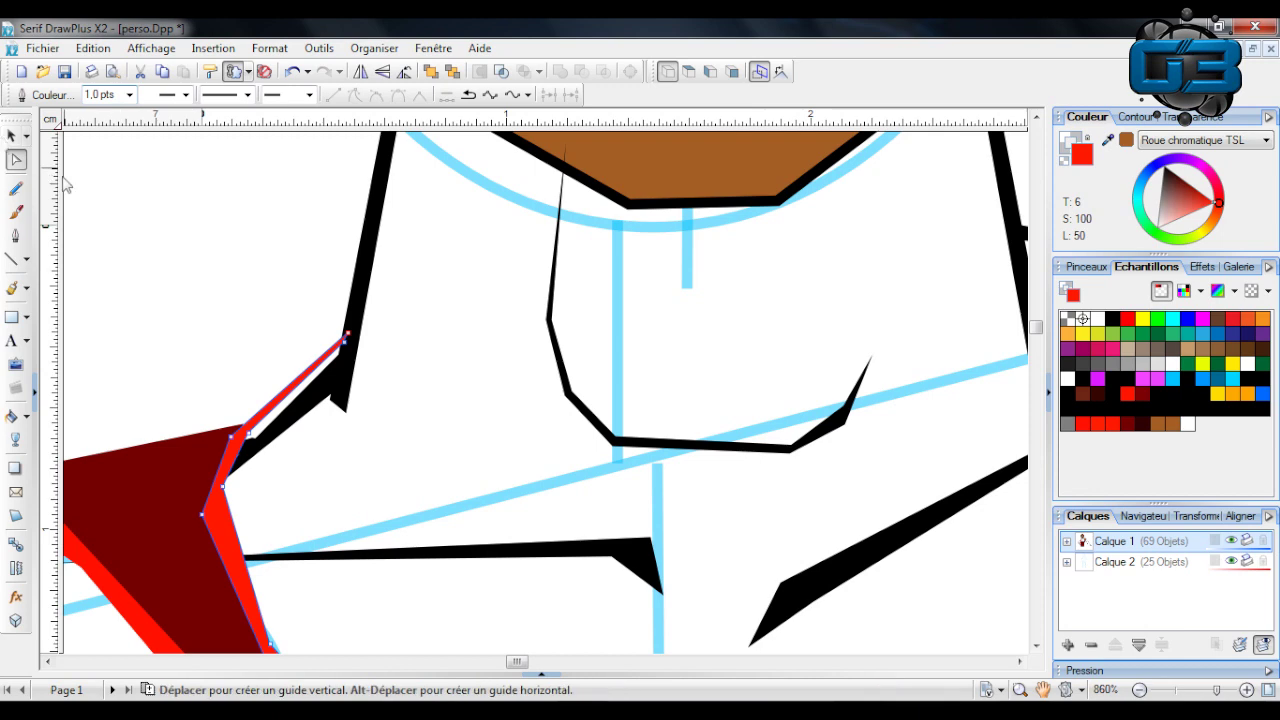
{"action": "mouse_move", "coordinate": [344, 342]}
{"action": "left_mouse_down"}
{"action": "mouse_move", "coordinate": [345, 327]}
{"action": "mouse_move", "coordinate": [340, 350]}
{"action": "left_mouse_up"}
{"action": "left_click", "coordinate": [346, 334]}
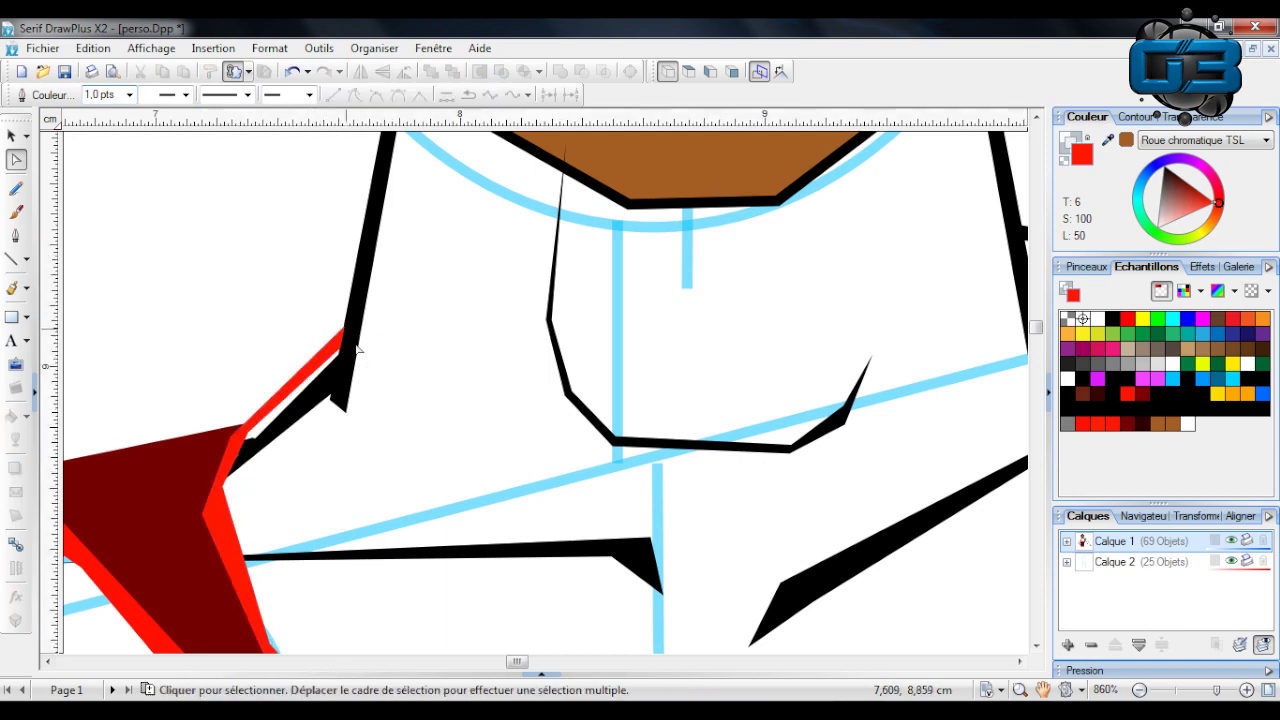
Draw a closed straight-sided shape over the gap between the red trim and the black neck line on the viewer's left.
{"action": "left_click", "coordinate": [10, 260]}
{"action": "mouse_move", "coordinate": [222, 463]}
{"action": "left_mouse_down"}
{"action": "mouse_move", "coordinate": [290, 378]}
{"action": "mouse_move", "coordinate": [347, 340]}
{"action": "mouse_move", "coordinate": [348, 368]}
{"action": "mouse_move", "coordinate": [228, 465]}
{"action": "left_mouse_up"}
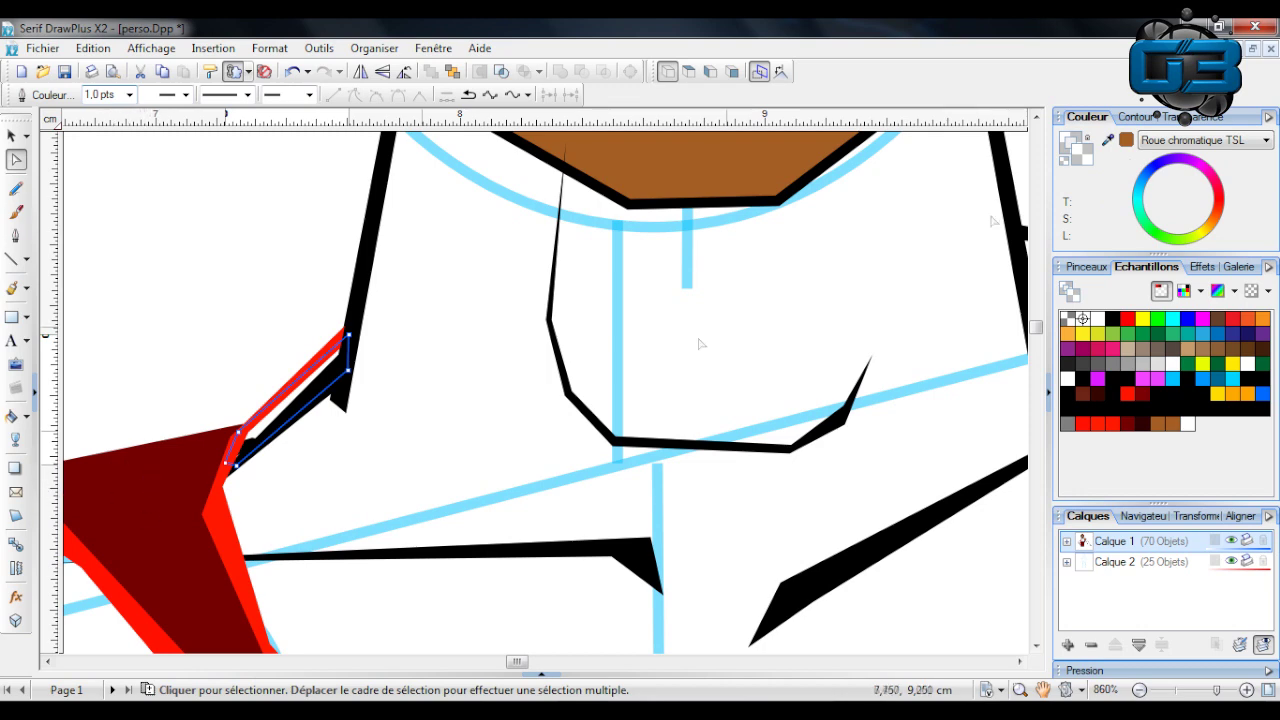
Fill the gap shape beside the neck with the tank top's dark red and send it behind the black lines.
{"action": "left_click_drag", "start_coordinate": [1118, 124], "coordinate": [157, 452]}
{"action": "left_click", "coordinate": [1126, 140]}
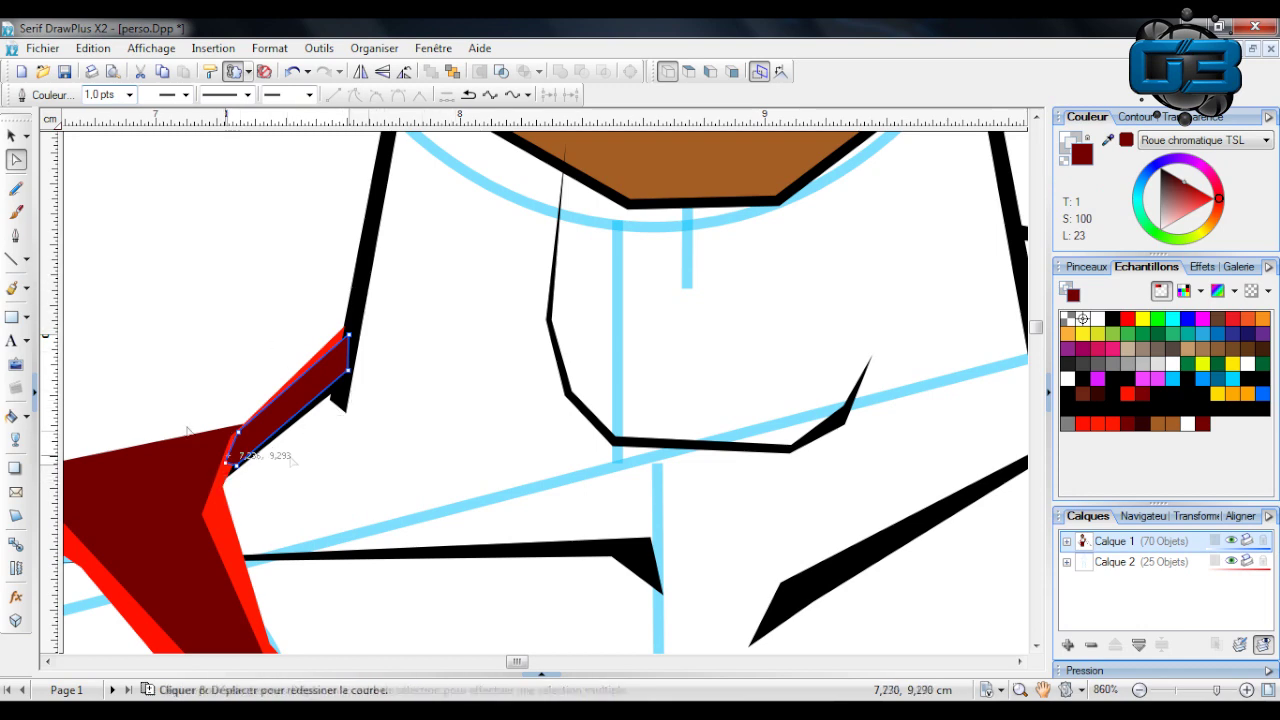
{"action": "left_click", "coordinate": [454, 73]}
{"action": "left_click", "coordinate": [12, 135]}
{"action": "left_click", "coordinate": [299, 432]}
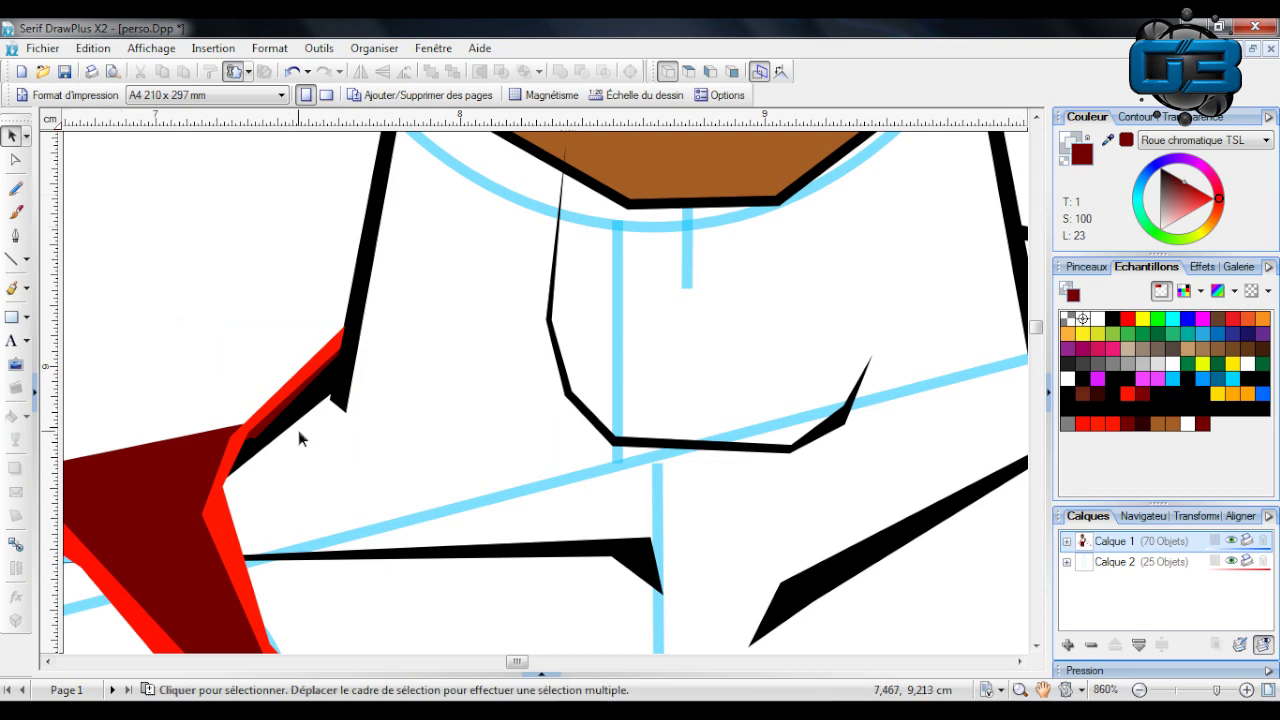
{"action": "scroll", "coordinate": [369, 380], "scroll_direction": "down", "scroll_amount": 3}
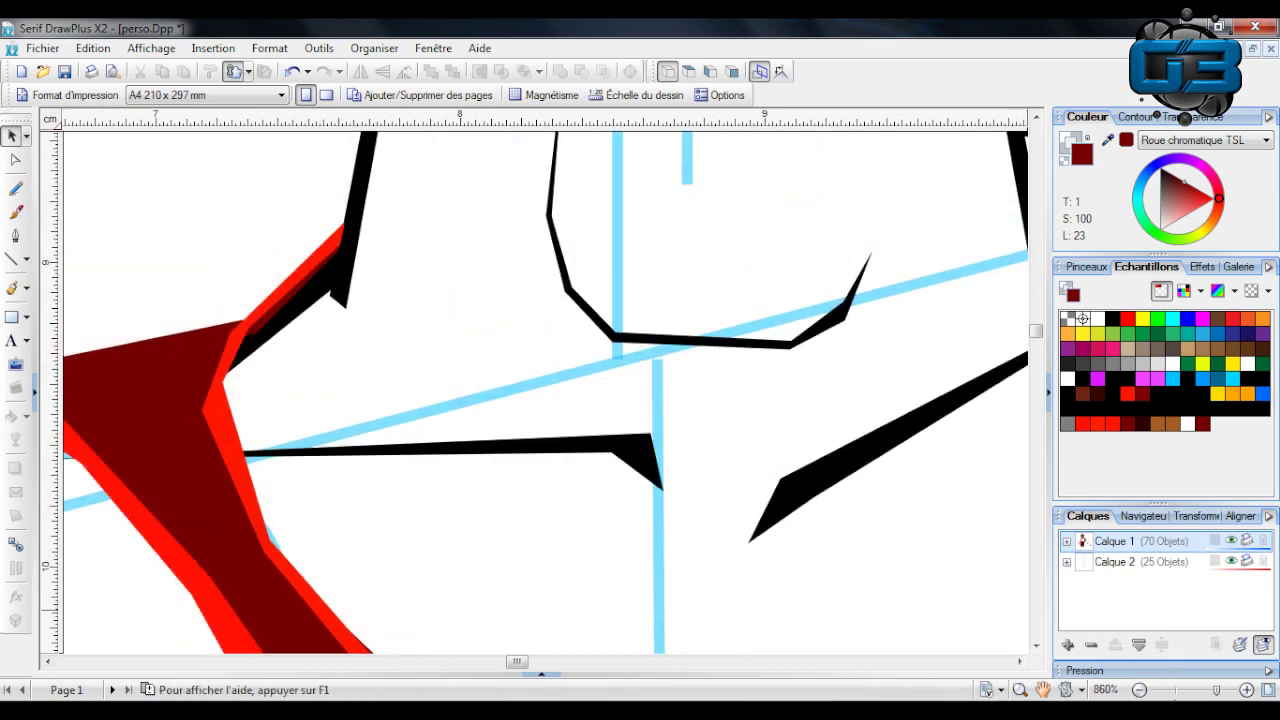
{"action": "left_click", "coordinate": [1176, 690]}
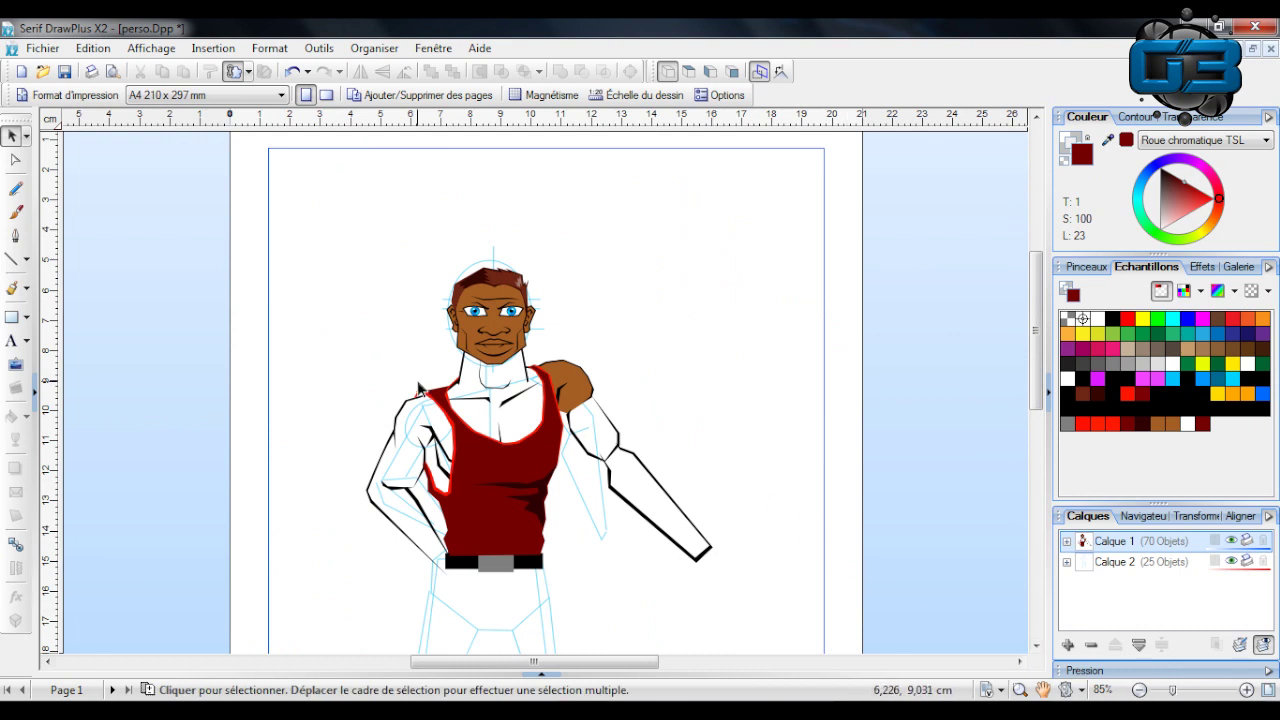
Move the centre chest line and the slanted collarbone line slightly toward the viewer's right inside the neckline.
{"action": "scroll", "coordinate": [484, 380], "scroll_direction": "down", "scroll_amount": 1}
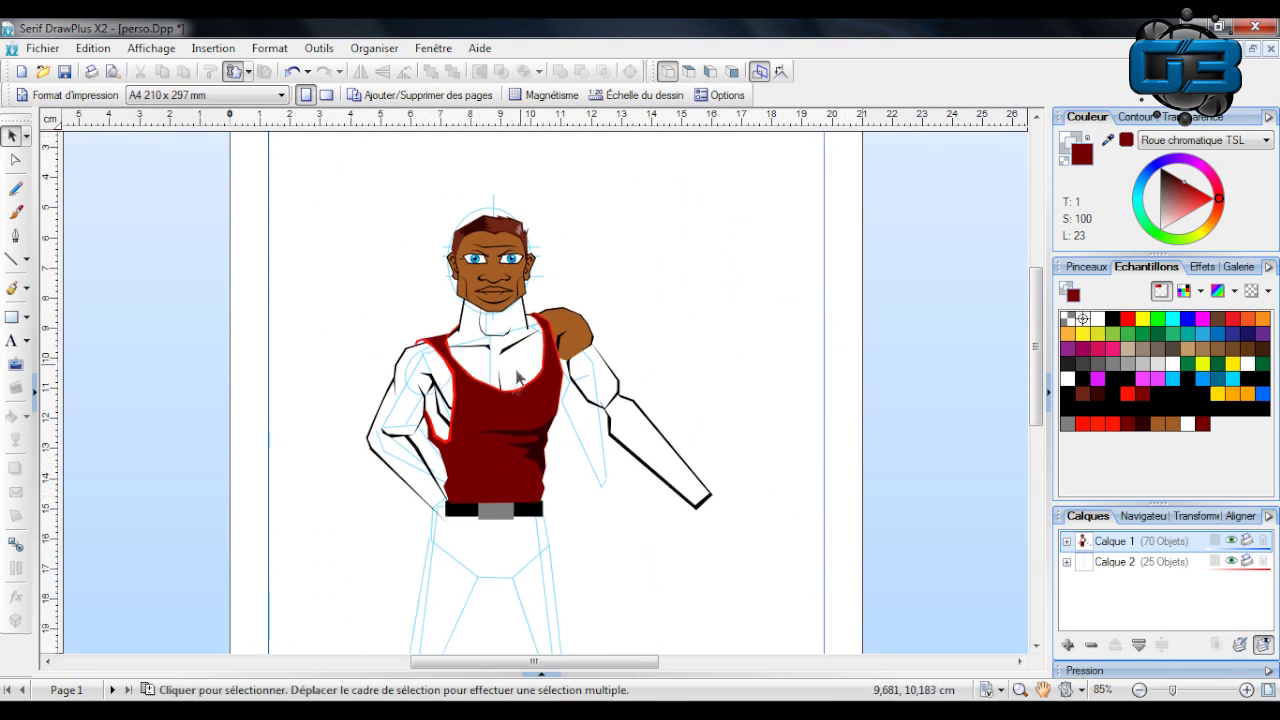
{"action": "left_click_drag", "start_coordinate": [1172, 690], "coordinate": [1198, 690]}
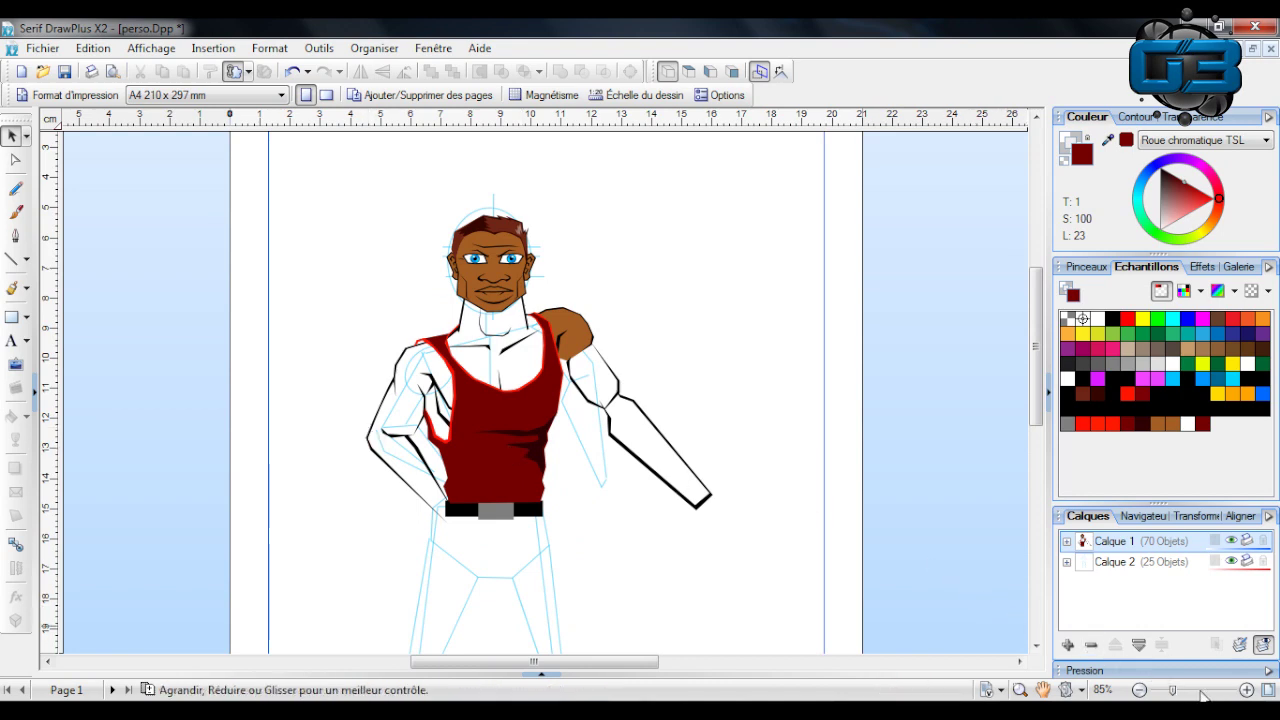
{"action": "scroll", "coordinate": [415, 445], "scroll_direction": "up", "scroll_amount": 1}
{"action": "left_click", "coordinate": [367, 402]}
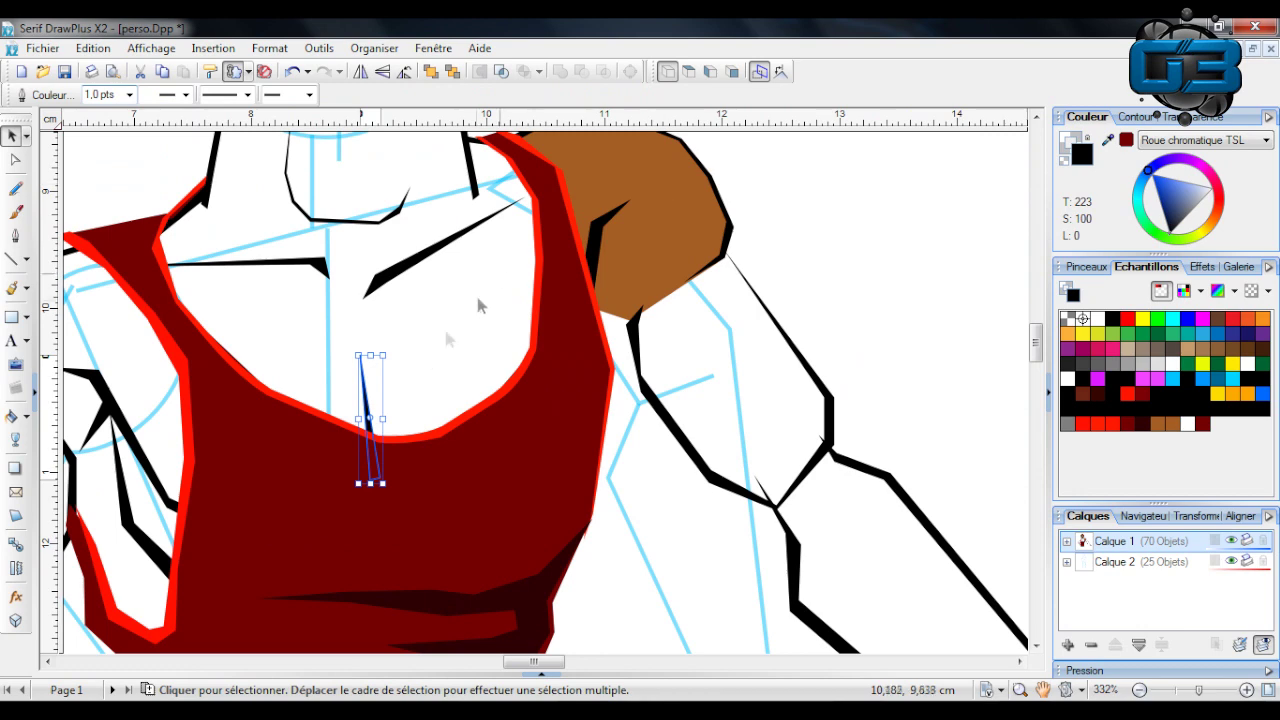
{"action": "left_click_drag", "start_coordinate": [374, 406], "coordinate": [409, 404]}
{"action": "left_click", "coordinate": [829, 214]}
{"action": "left_click_drag", "start_coordinate": [402, 273], "coordinate": [449, 272]}
{"action": "left_click", "coordinate": [886, 200]}
Pull the outer tip node of the slanted collarbone line back under the tank top strap on the viewer's right.
{"action": "scroll", "coordinate": [520, 232], "scroll_direction": "up", "scroll_amount": 3}
{"action": "scroll", "coordinate": [514, 245], "scroll_direction": "down", "scroll_amount": 4}
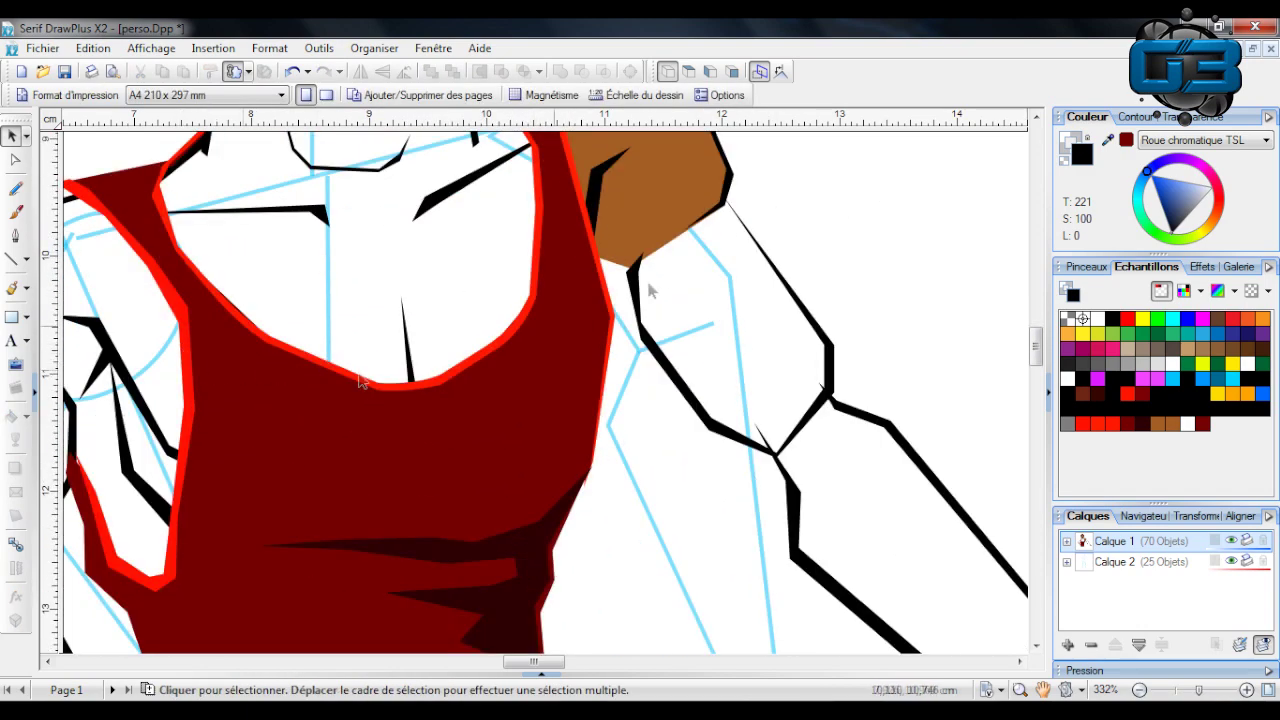
{"action": "scroll", "coordinate": [660, 278], "scroll_direction": "up", "scroll_amount": 3}
{"action": "left_click", "coordinate": [573, 293]}
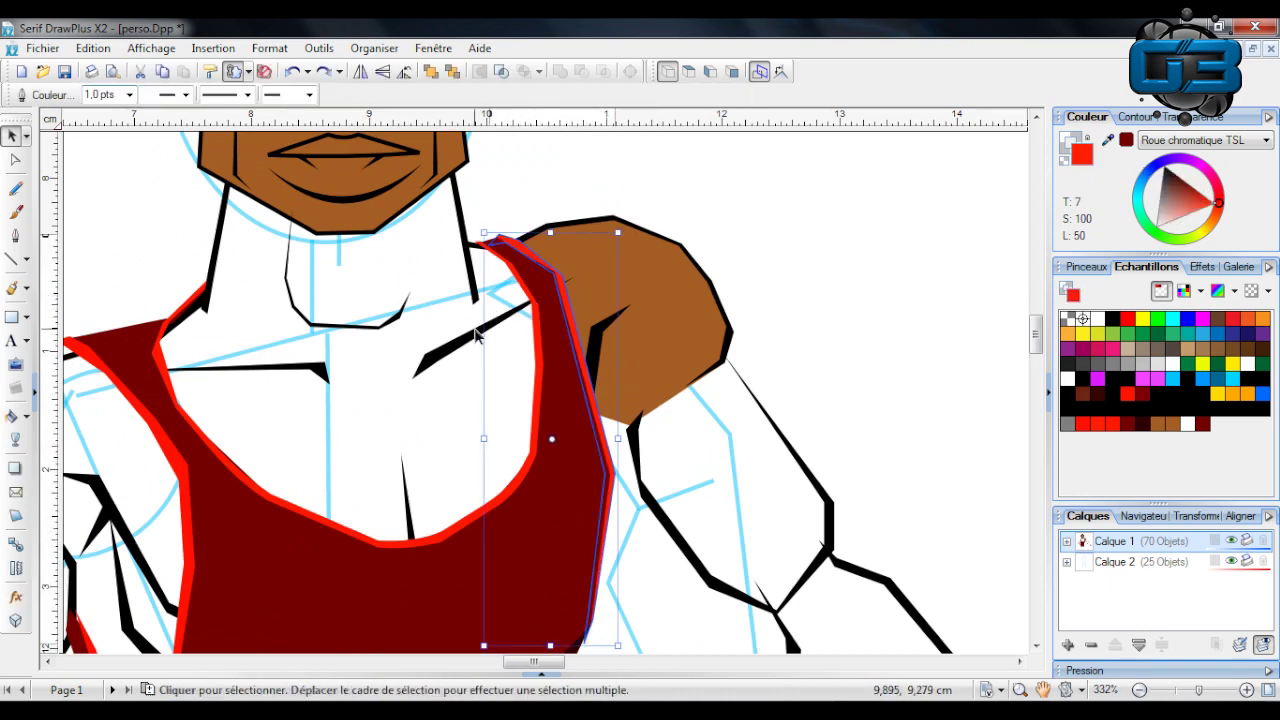
{"action": "left_click", "coordinate": [577, 276]}
{"action": "double_click", "coordinate": [577, 276]}
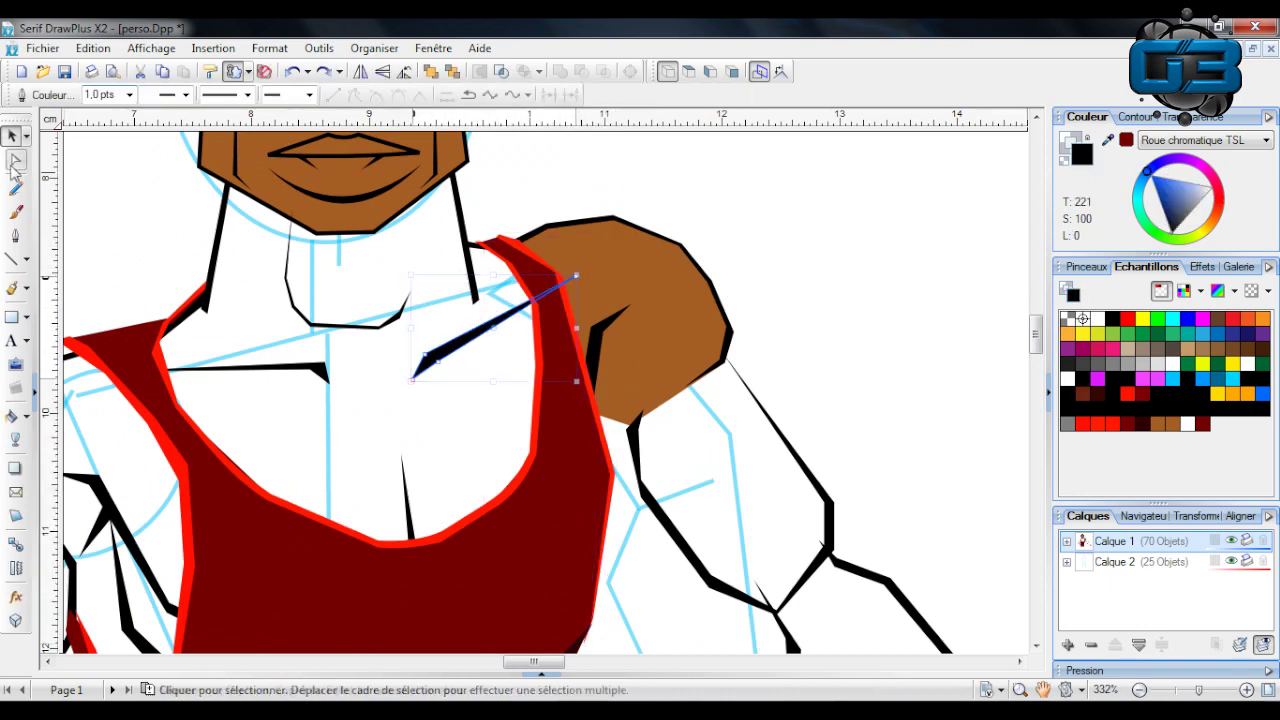
{"action": "left_click_drag", "start_coordinate": [576, 277], "coordinate": [561, 284]}
{"action": "left_click", "coordinate": [771, 236]}
Examine the whole figure from head to feet, especially the belt and the blue construction lines of the legs.
{"action": "scroll", "coordinate": [364, 299], "scroll_direction": "down", "scroll_amount": 5}
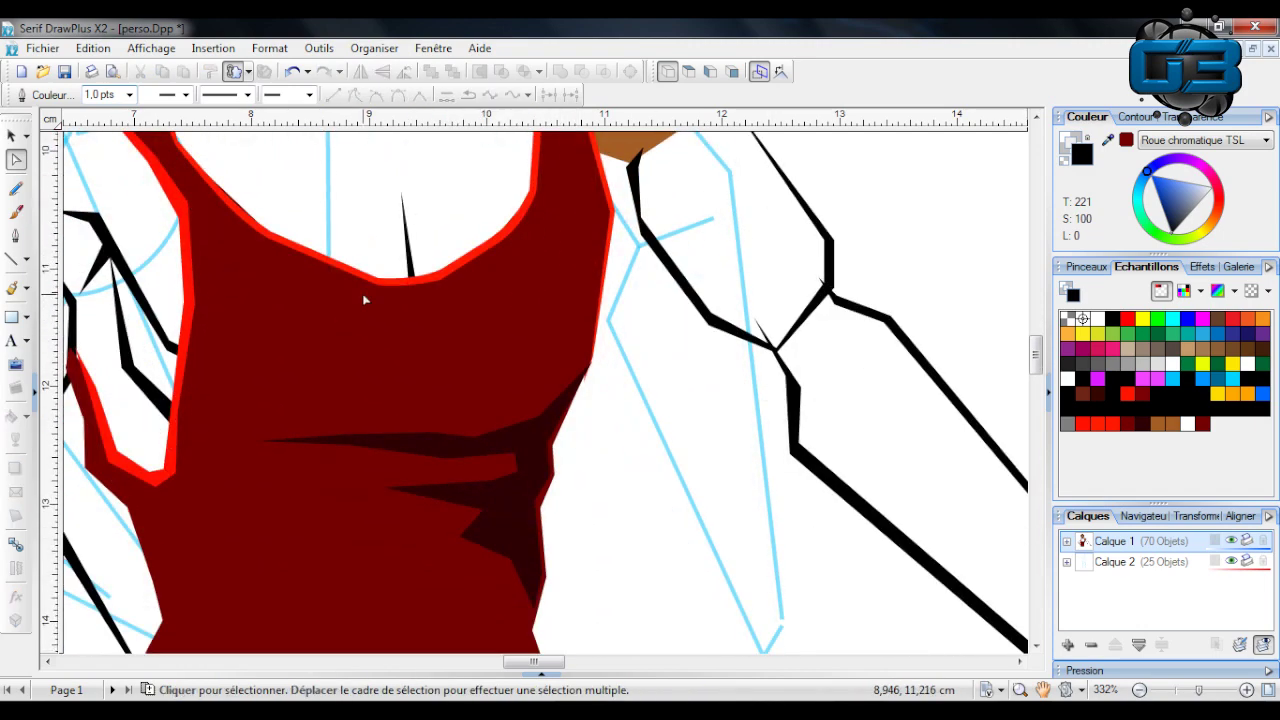
{"action": "scroll", "coordinate": [384, 387], "scroll_direction": "down", "scroll_amount": 1}
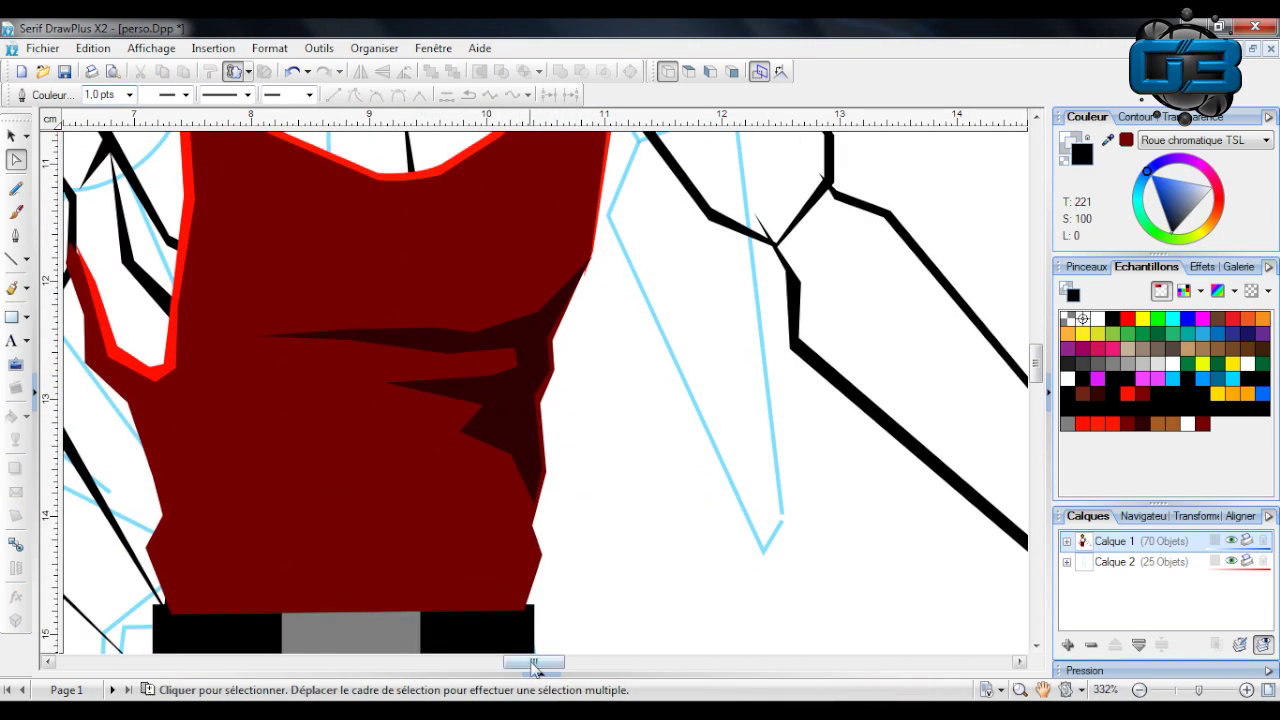
{"action": "left_click_drag", "start_coordinate": [533, 662], "coordinate": [505, 668]}
{"action": "scroll", "coordinate": [723, 551], "scroll_direction": "down", "scroll_amount": 6}
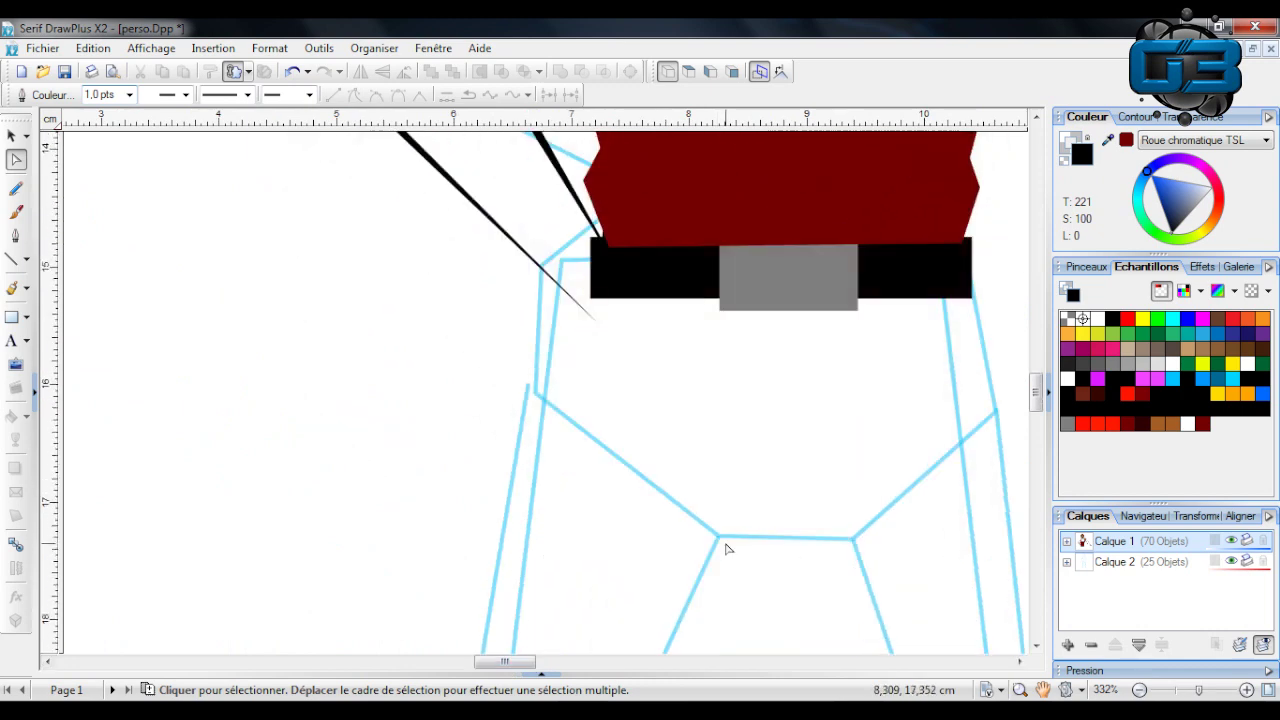
{"action": "left_click", "coordinate": [1174, 690]}
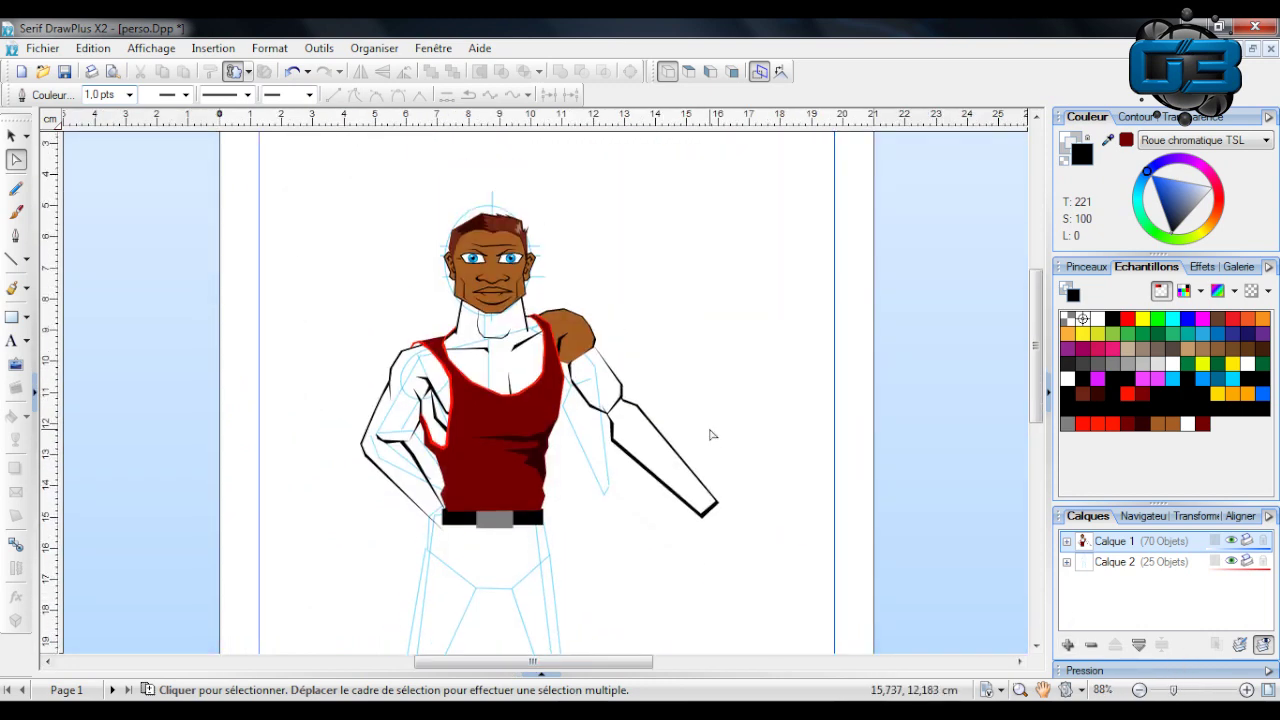
{"action": "scroll", "coordinate": [712, 435], "scroll_direction": "down", "scroll_amount": 3}
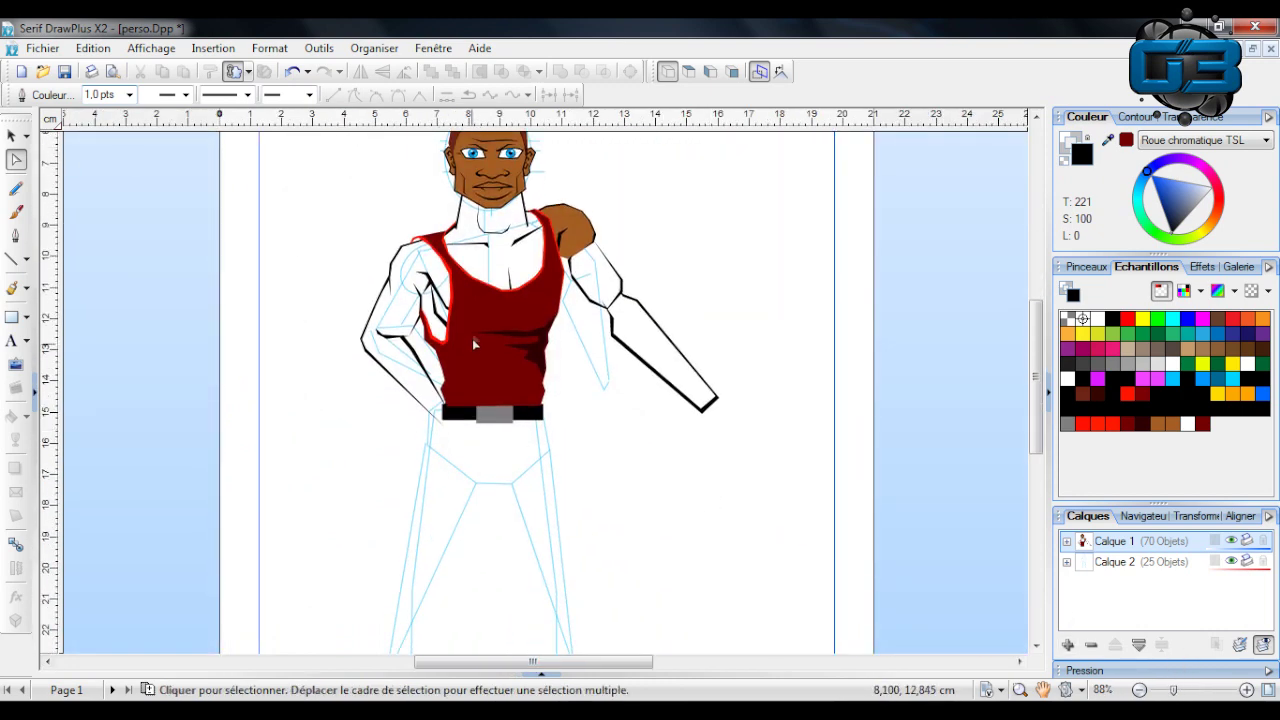
{"action": "scroll", "coordinate": [466, 399], "scroll_direction": "up", "scroll_amount": 4}
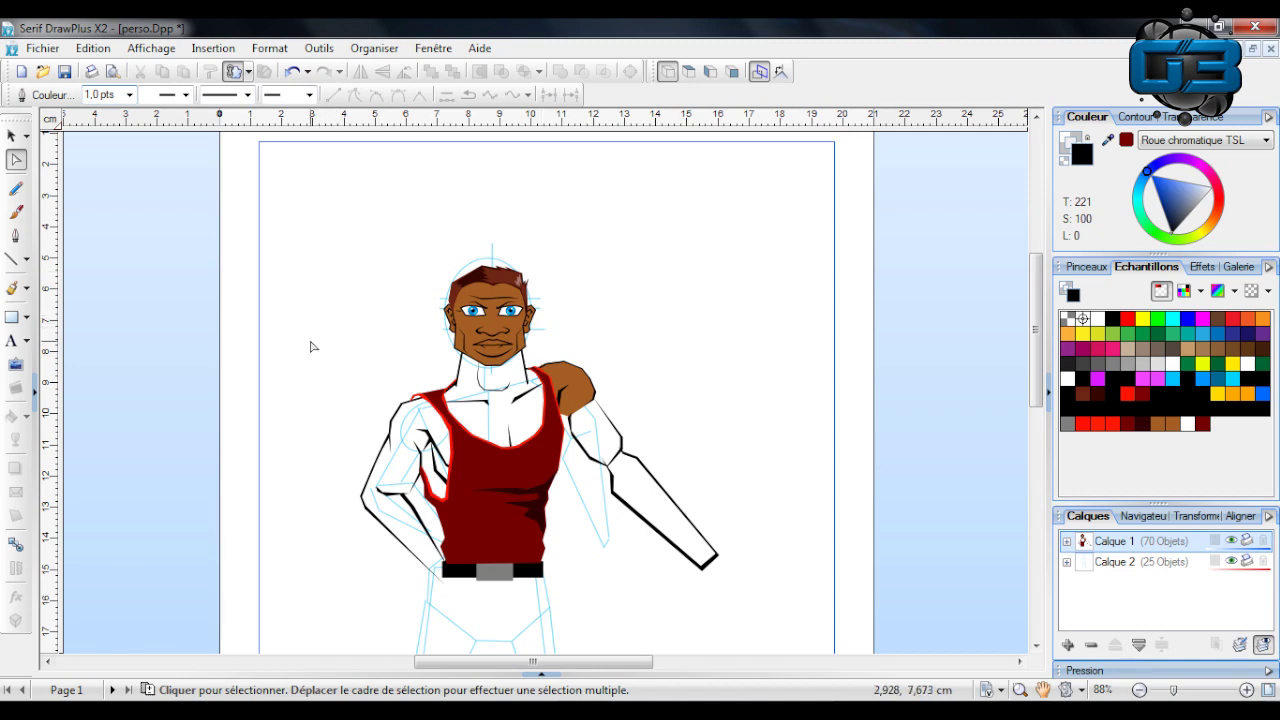
{"action": "scroll", "coordinate": [315, 335], "scroll_direction": "down", "scroll_amount": 2}
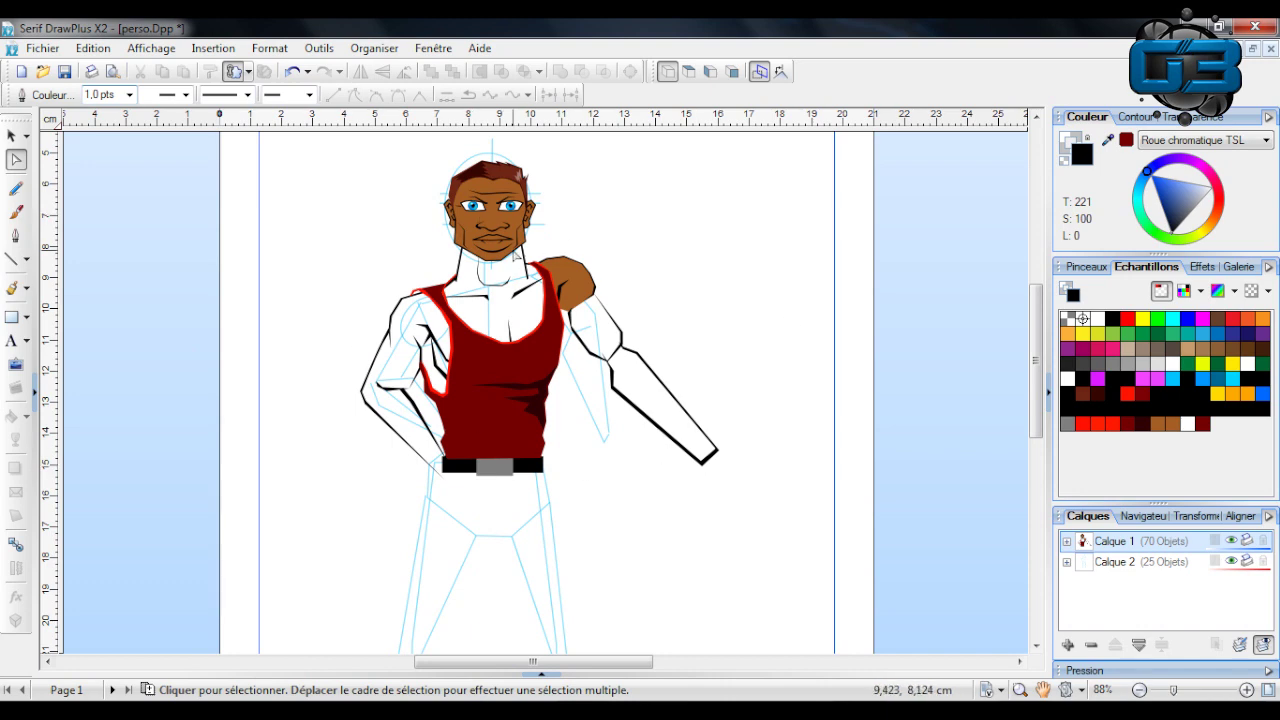
{"action": "left_click", "coordinate": [1193, 691]}
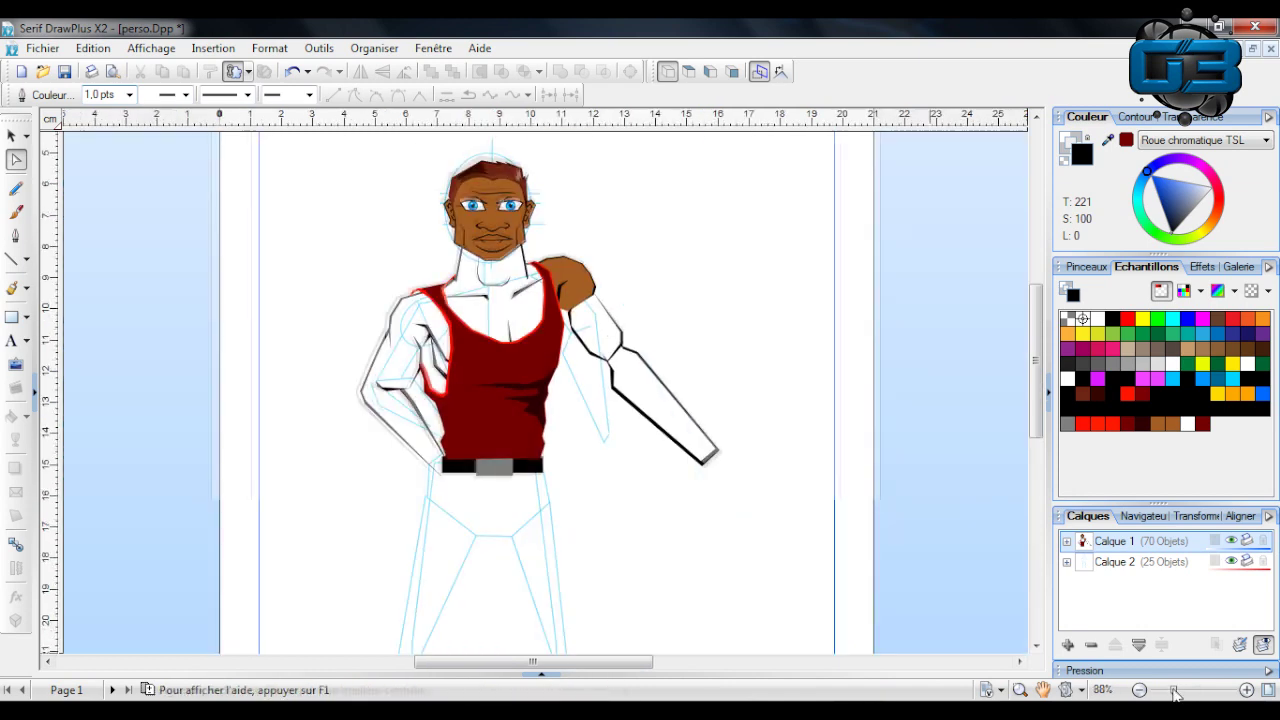
{"action": "left_click", "coordinate": [1175, 691]}
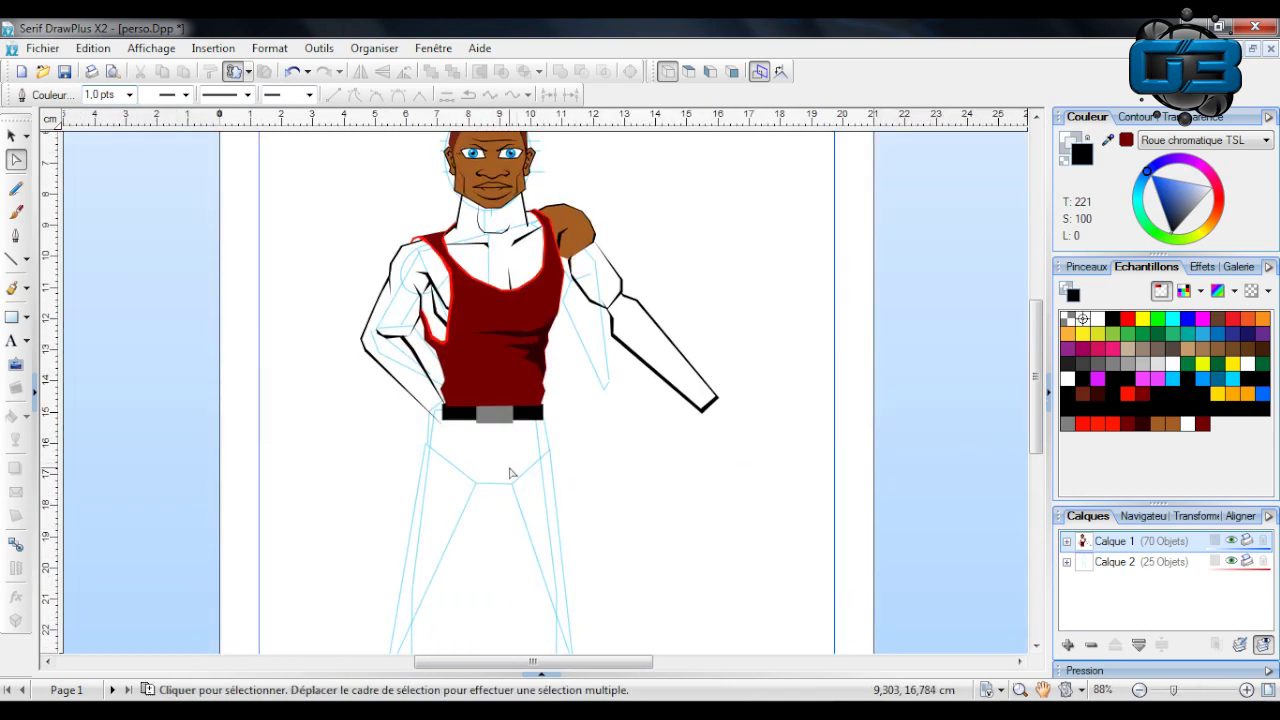
{"action": "scroll", "coordinate": [510, 470], "scroll_direction": "down", "scroll_amount": 3}
{"action": "scroll", "coordinate": [503, 471], "scroll_direction": "up", "scroll_amount": 1}
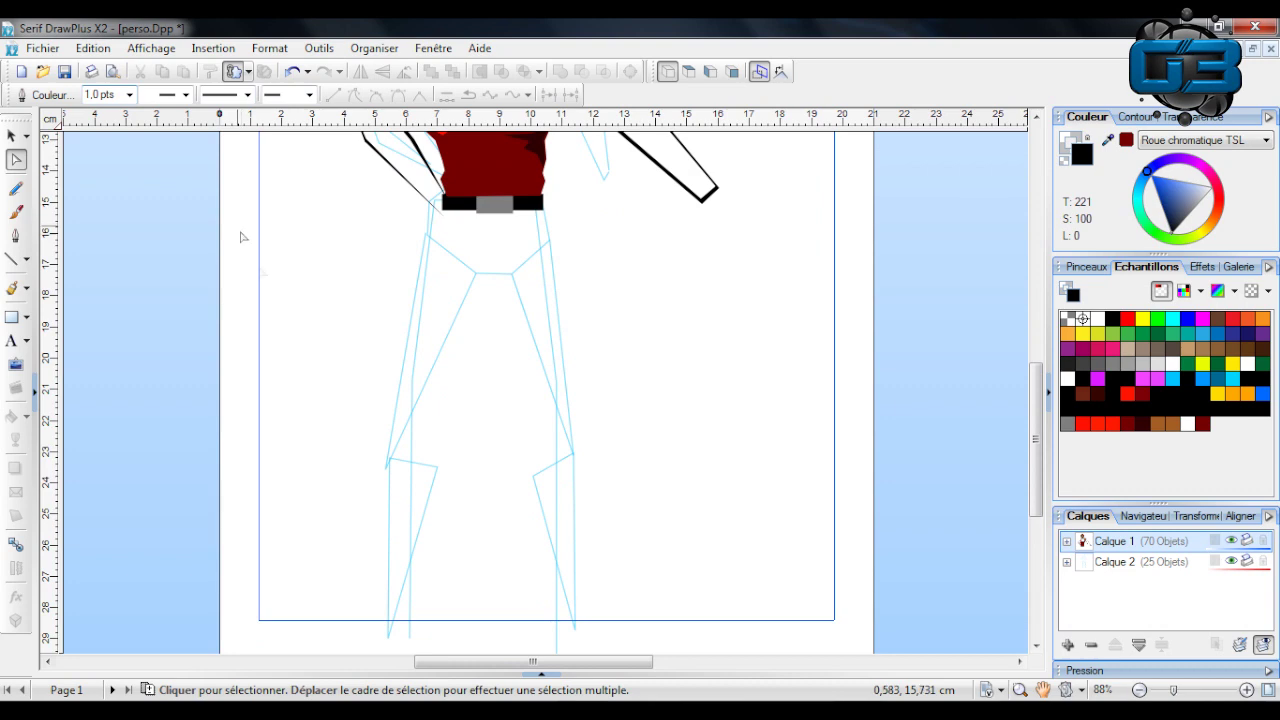
{"action": "scroll", "coordinate": [366, 376], "scroll_direction": "up", "scroll_amount": 3}
{"action": "scroll", "coordinate": [405, 388], "scroll_direction": "up", "scroll_amount": 1}
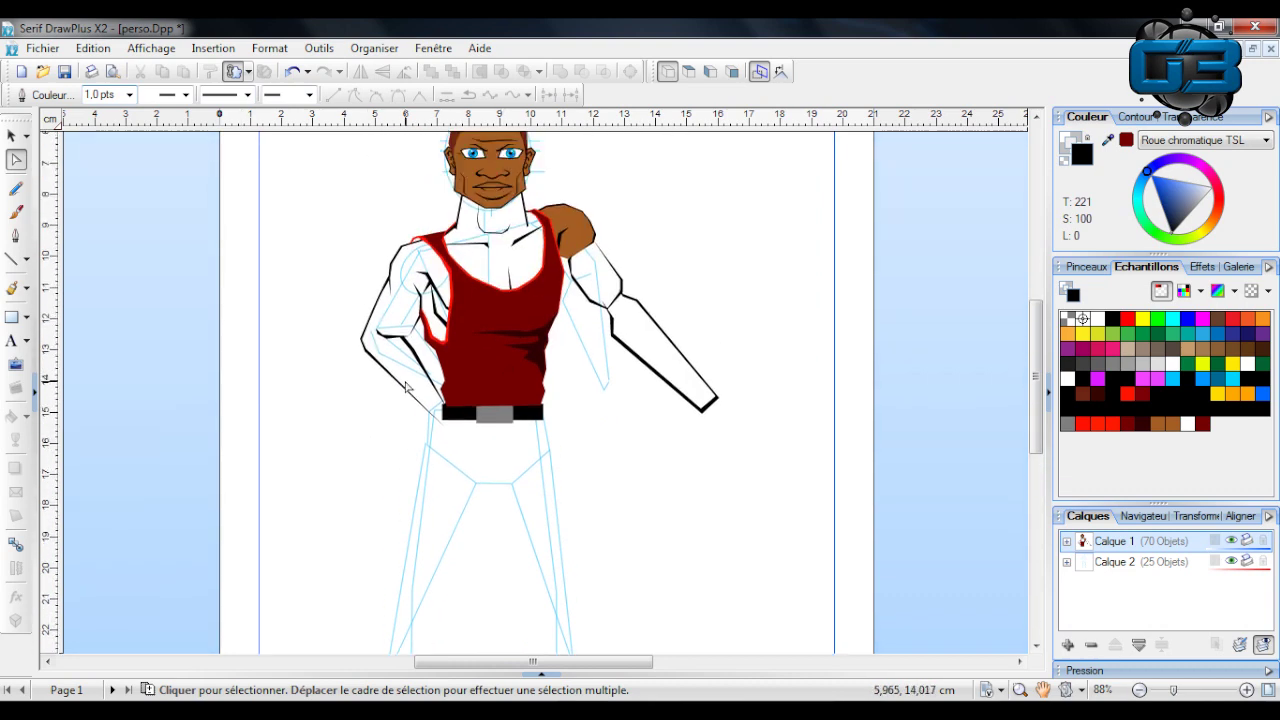
{"action": "scroll", "coordinate": [366, 469], "scroll_direction": "down", "scroll_amount": 3}
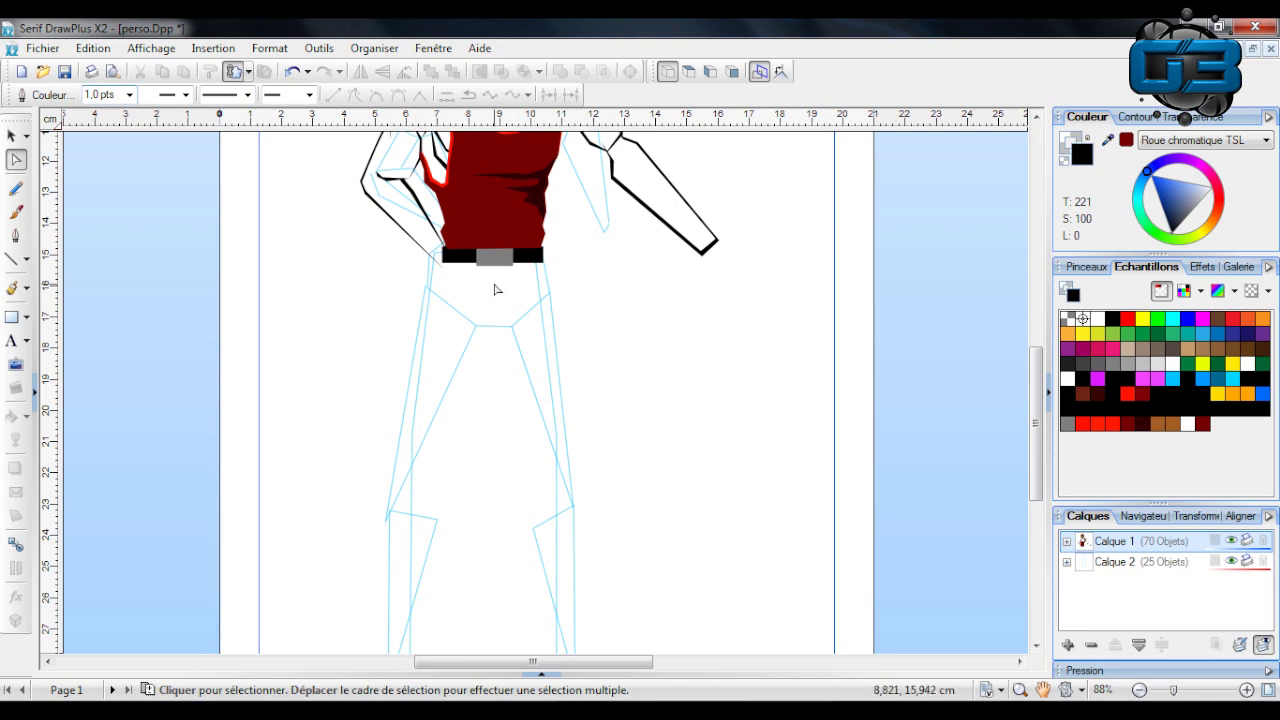
{"action": "scroll", "coordinate": [432, 545], "scroll_direction": "down", "scroll_amount": 2}
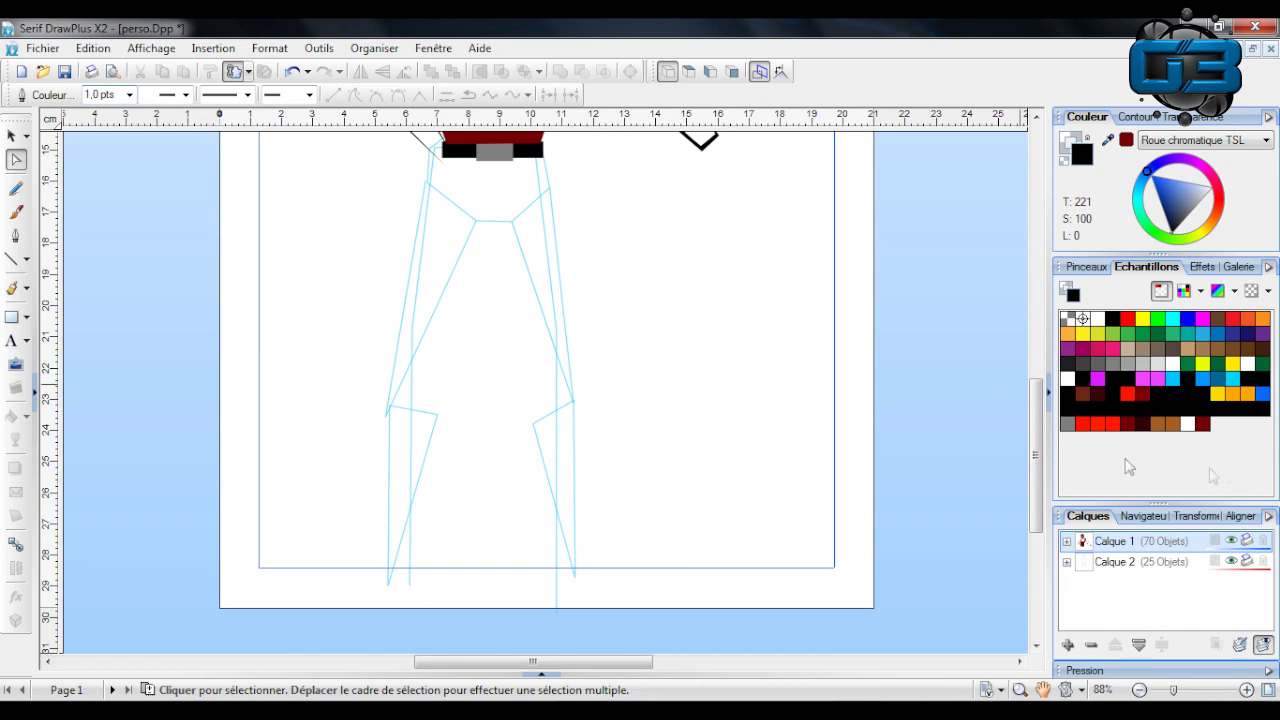
{"action": "scroll", "coordinate": [323, 217], "scroll_direction": "up", "scroll_amount": 1}
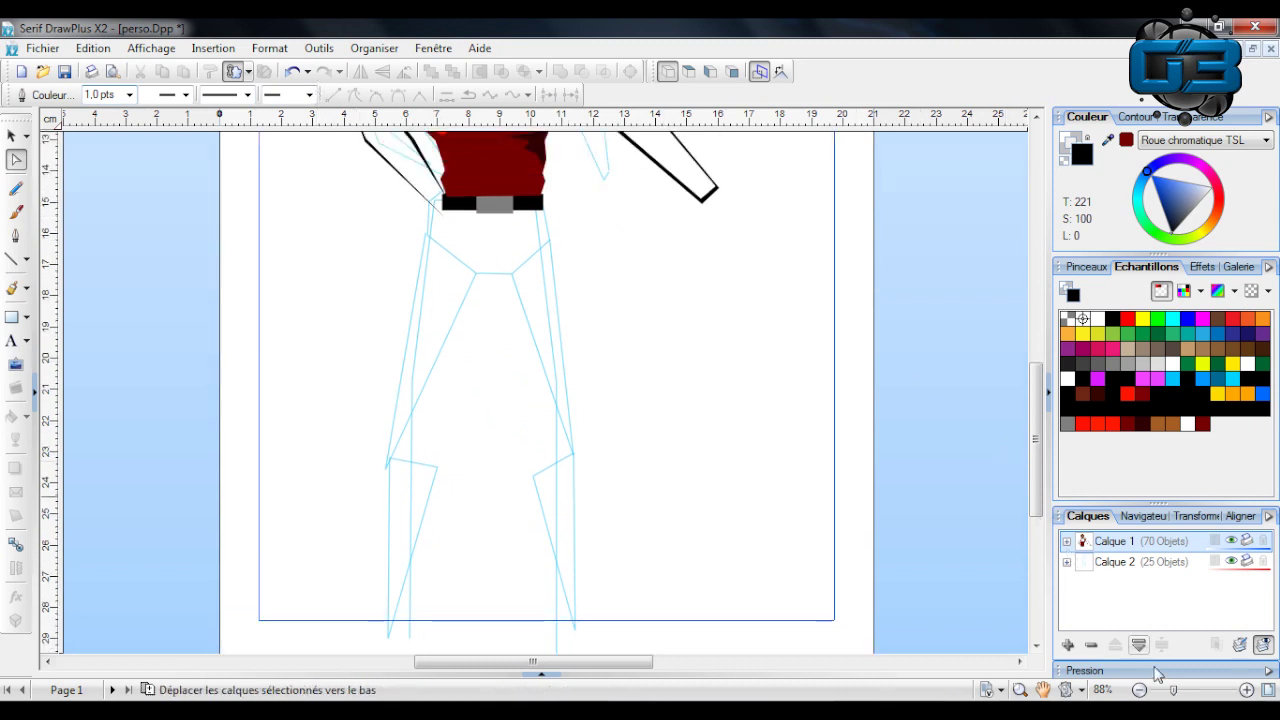
Draw connected straight lines from the belt's lower corner on the viewer's left down the outer hip, with pointed inward fabric folds.
{"action": "left_click", "coordinate": [1189, 690]}
{"action": "scroll", "coordinate": [400, 322], "scroll_direction": "up", "scroll_amount": 6}
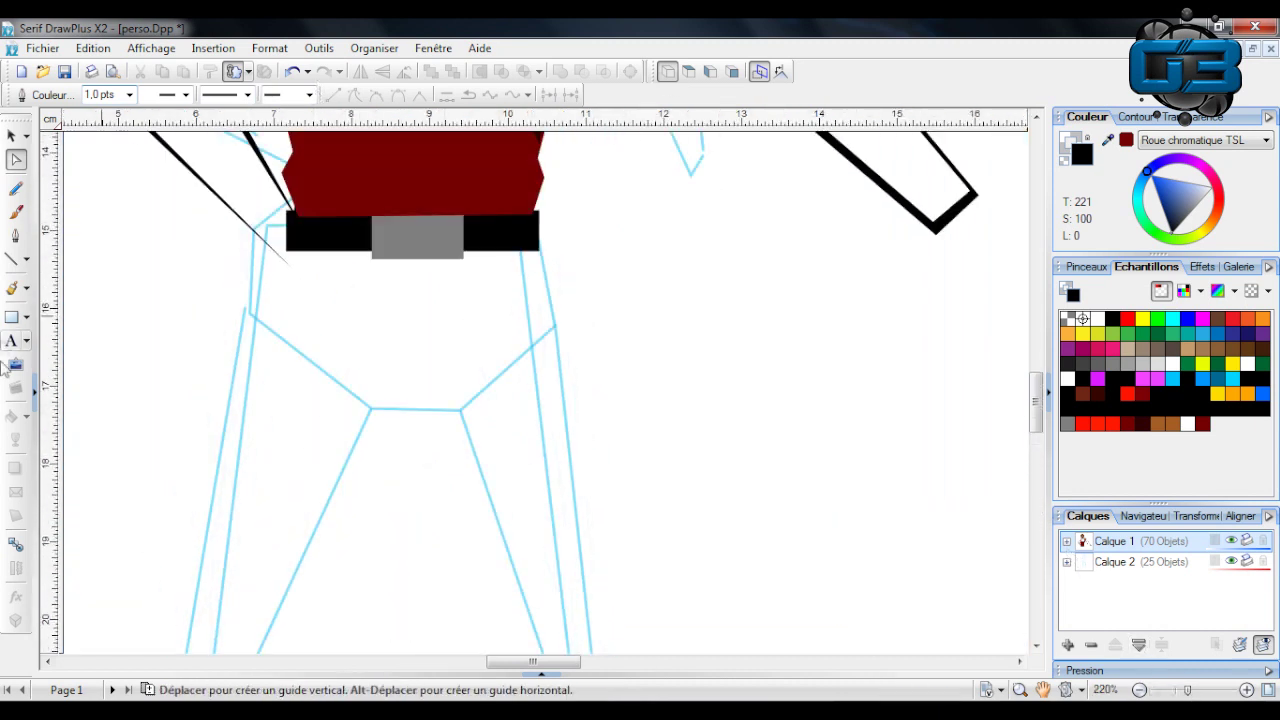
{"action": "scroll", "coordinate": [566, 664], "scroll_direction": "left", "scroll_amount": 3}
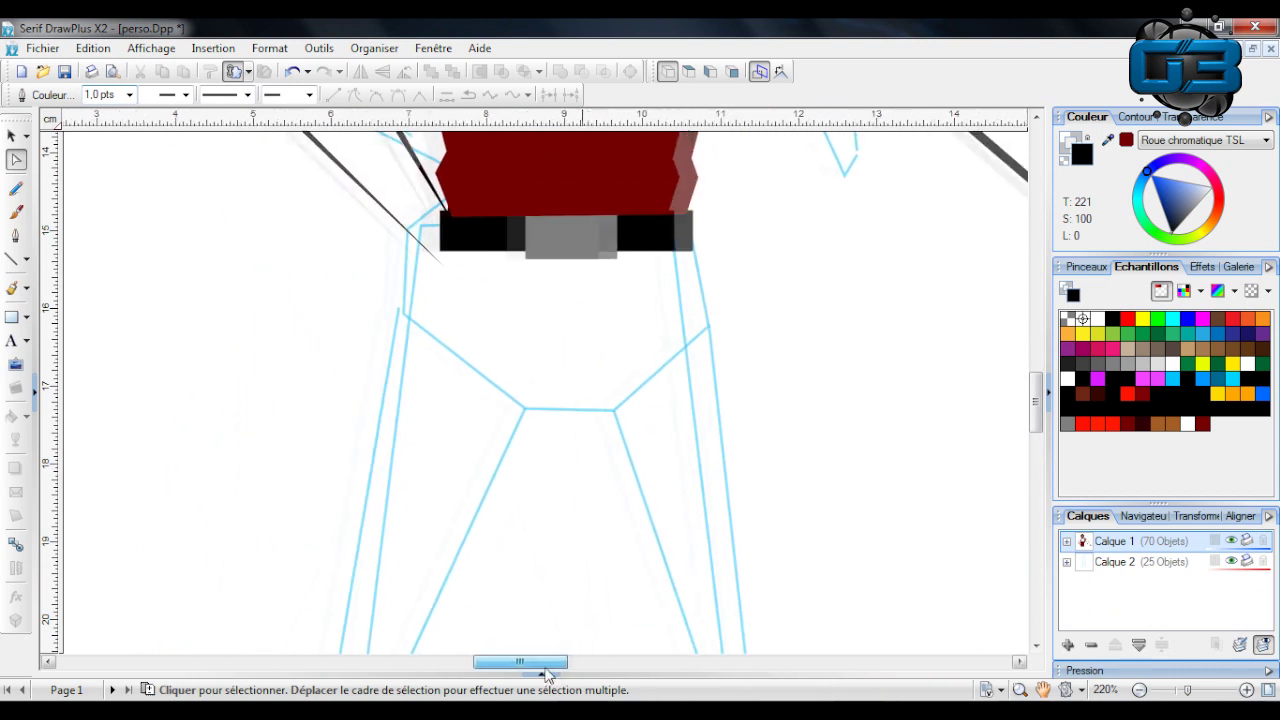
{"action": "scroll", "coordinate": [501, 326], "scroll_direction": "down", "scroll_amount": 3}
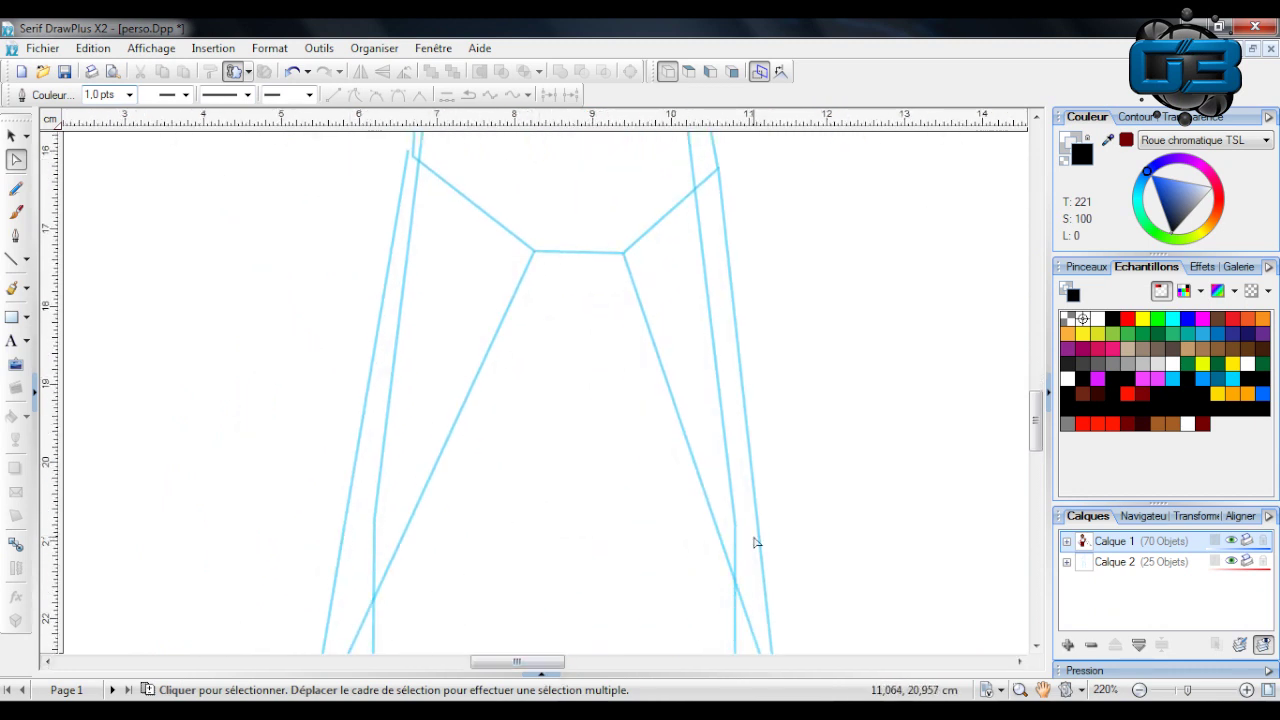
{"action": "scroll", "coordinate": [652, 504], "scroll_direction": "up", "scroll_amount": 2}
{"action": "scroll", "coordinate": [469, 383], "scroll_direction": "down", "scroll_amount": 4}
{"action": "scroll", "coordinate": [469, 383], "scroll_direction": "up", "scroll_amount": 3}
{"action": "scroll", "coordinate": [469, 399], "scroll_direction": "up", "scroll_amount": 2}
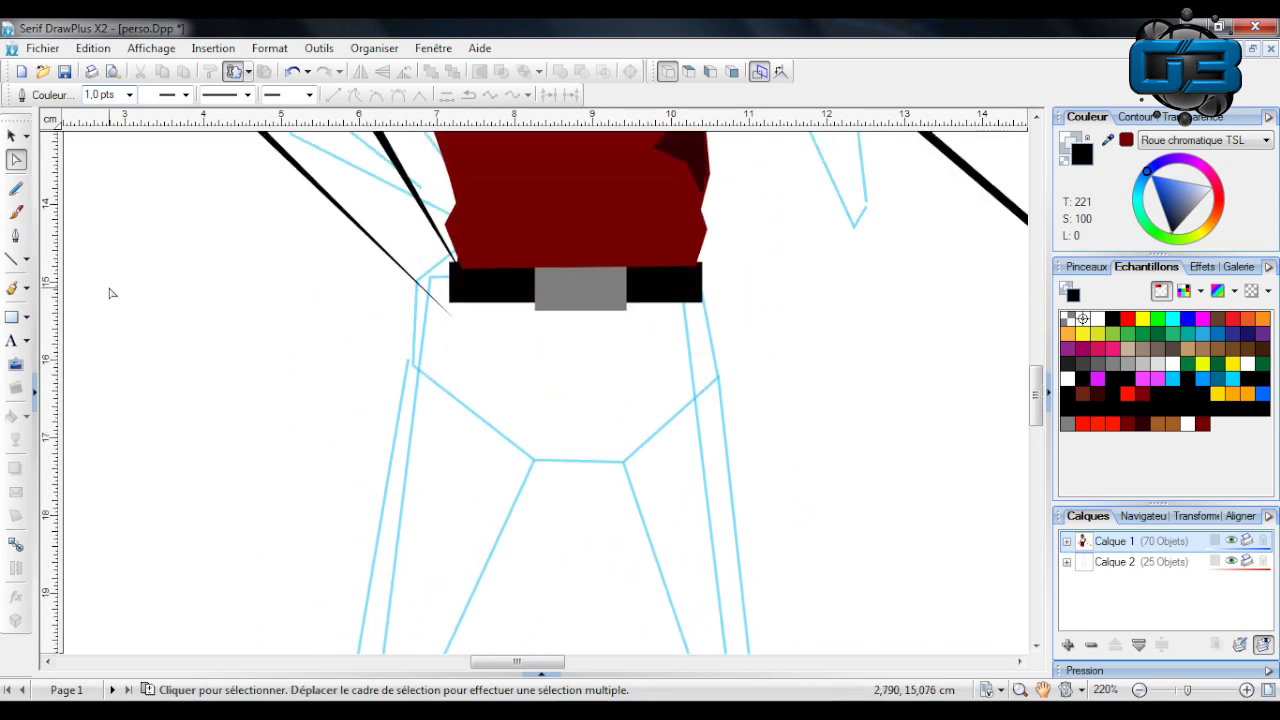
{"action": "left_click", "coordinate": [16, 260]}
{"action": "scroll", "coordinate": [491, 254], "scroll_direction": "down", "scroll_amount": 1}
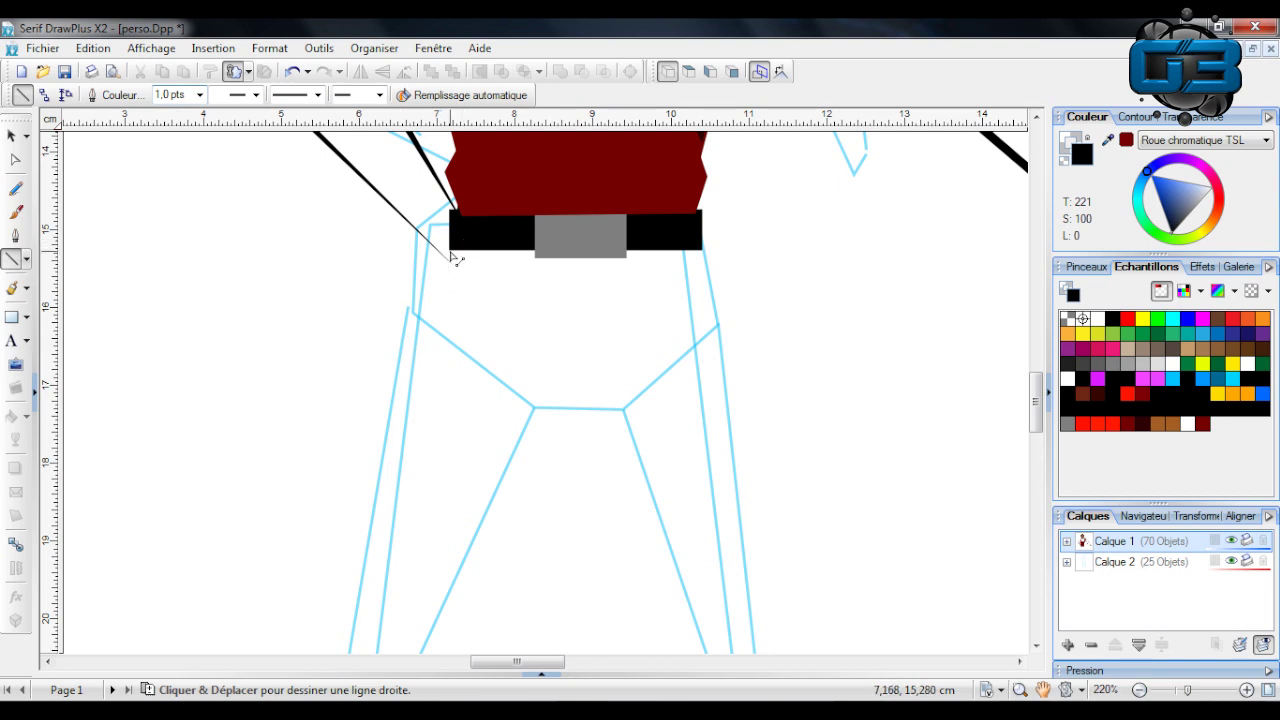
{"action": "mouse_move", "coordinate": [452, 254]}
{"action": "left_mouse_down"}
{"action": "mouse_move", "coordinate": [426, 298]}
{"action": "mouse_move", "coordinate": [422, 281]}
{"action": "mouse_move", "coordinate": [402, 336]}
{"action": "left_mouse_up"}
{"action": "mouse_move", "coordinate": [402, 336]}
{"action": "left_mouse_down"}
{"action": "mouse_move", "coordinate": [443, 393]}
{"action": "mouse_move", "coordinate": [400, 347]}
{"action": "mouse_move", "coordinate": [388, 377]}
{"action": "left_mouse_up"}
{"action": "left_click", "coordinate": [404, 387]}
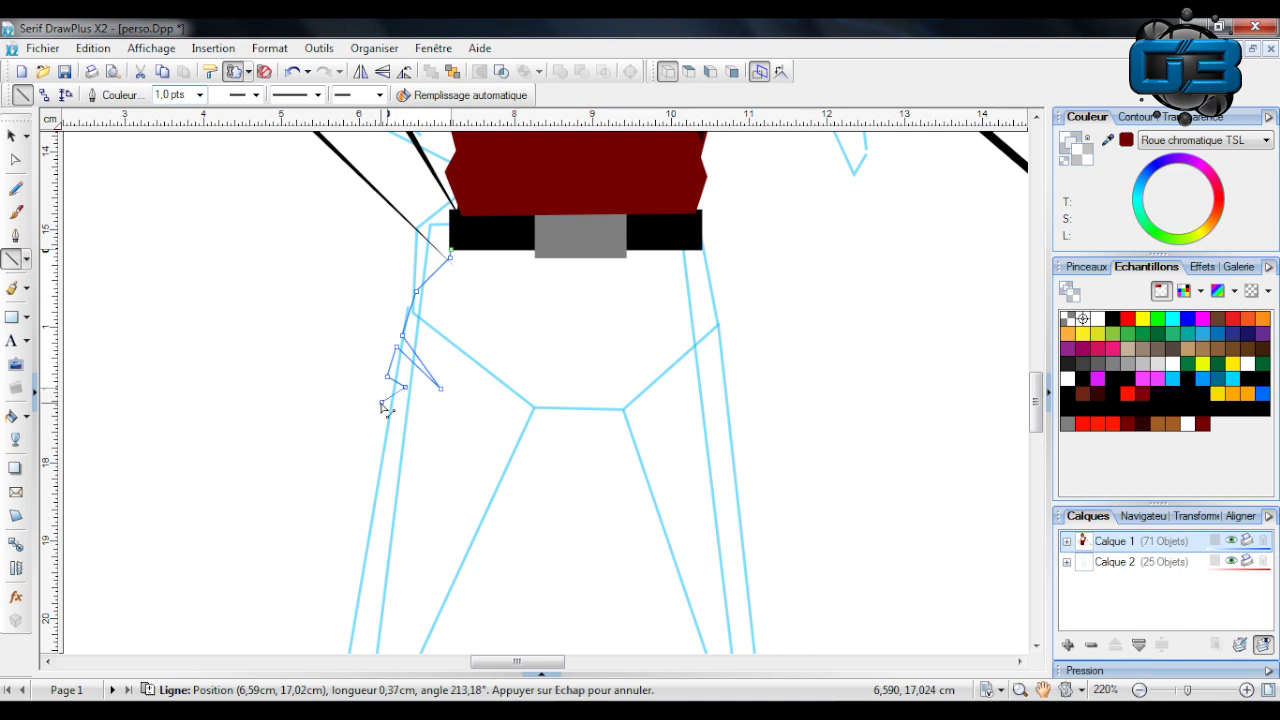
{"action": "left_click", "coordinate": [381, 404]}
Continue the trouser outline down the outer thigh on the viewer's left, adding one long and one short inward fold.
{"action": "left_click", "coordinate": [366, 503]}
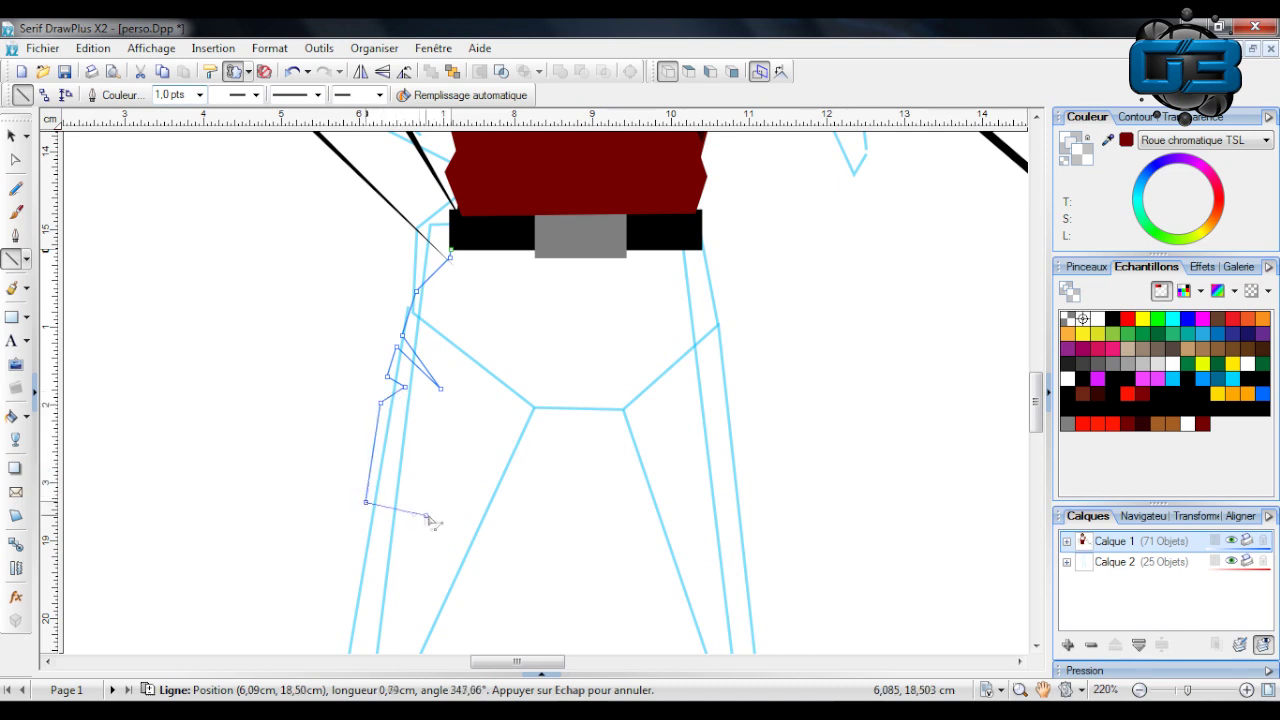
{"action": "left_click", "coordinate": [430, 516]}
{"action": "left_click", "coordinate": [365, 519]}
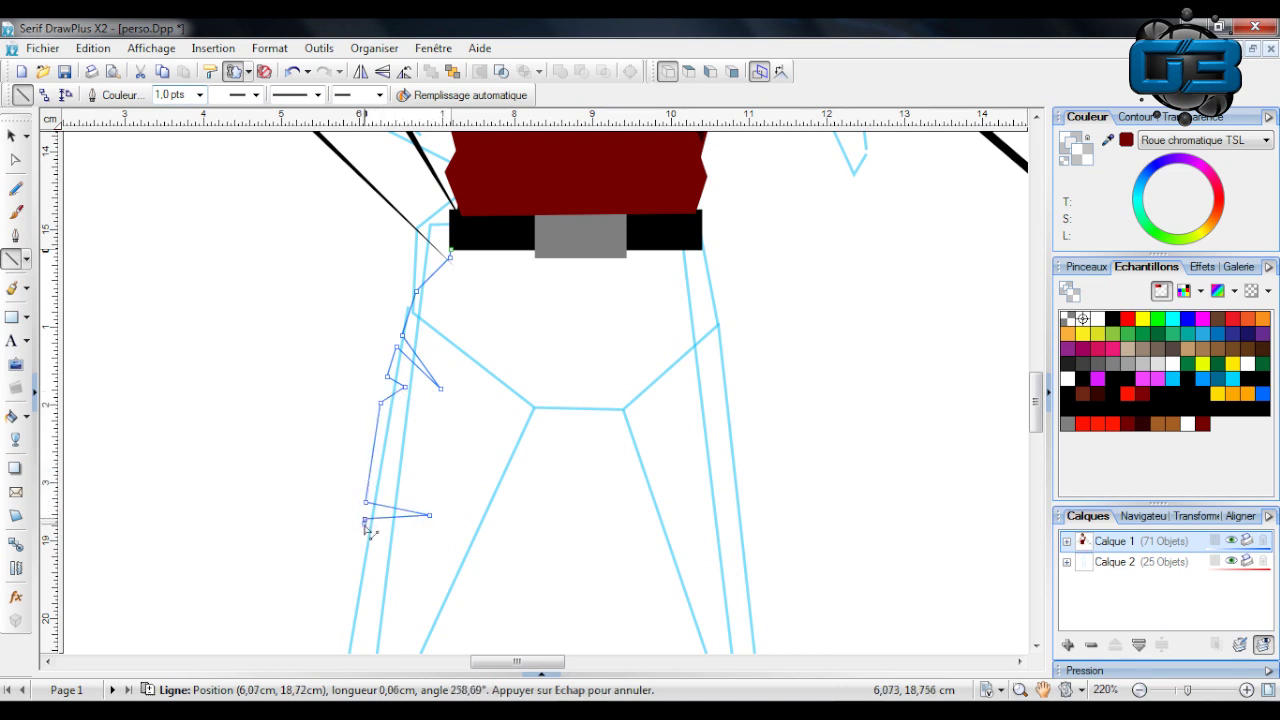
{"action": "left_click_drag", "start_coordinate": [358, 543], "coordinate": [385, 563]}
{"action": "left_click_drag", "start_coordinate": [385, 563], "coordinate": [353, 565]}
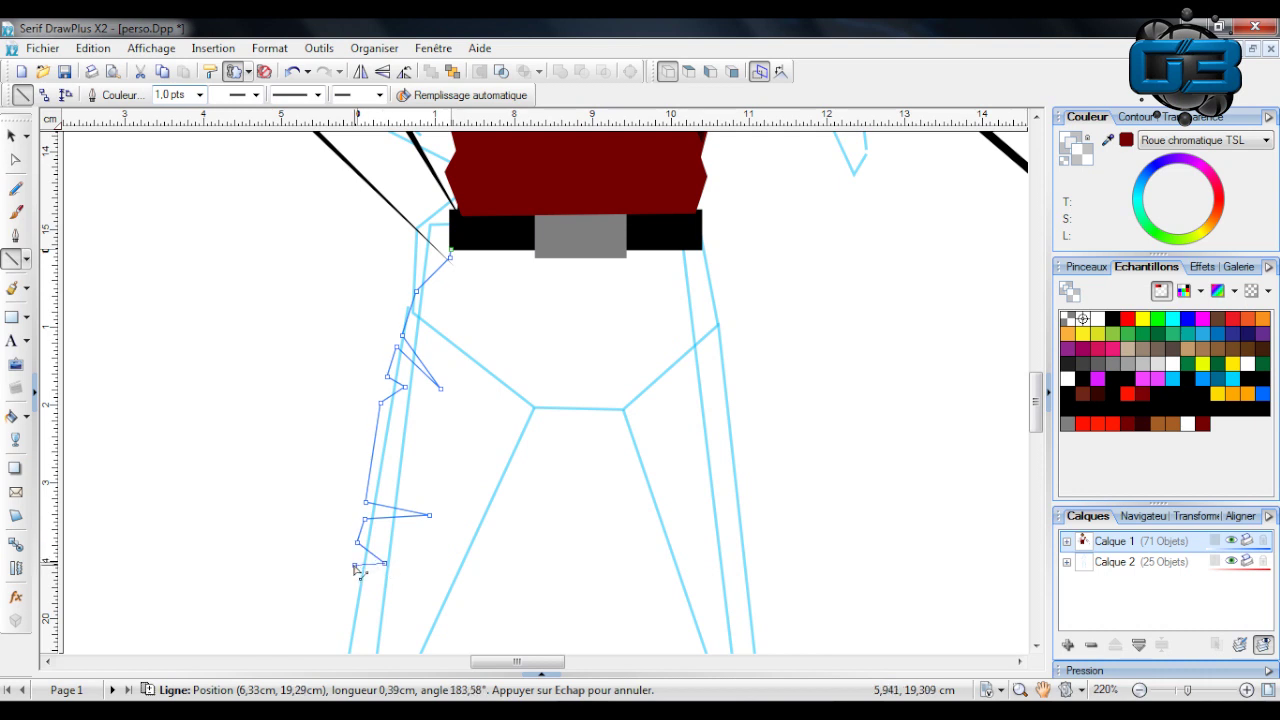
Continue the trouser outline down the lower outer thigh on the viewer's left, adding two short pointed inward folds.
{"action": "scroll", "coordinate": [330, 553], "scroll_direction": "down", "scroll_amount": 2}
{"action": "scroll", "coordinate": [330, 558], "scroll_direction": "down", "scroll_amount": 1}
{"action": "left_click_drag", "start_coordinate": [353, 408], "coordinate": [355, 413]}
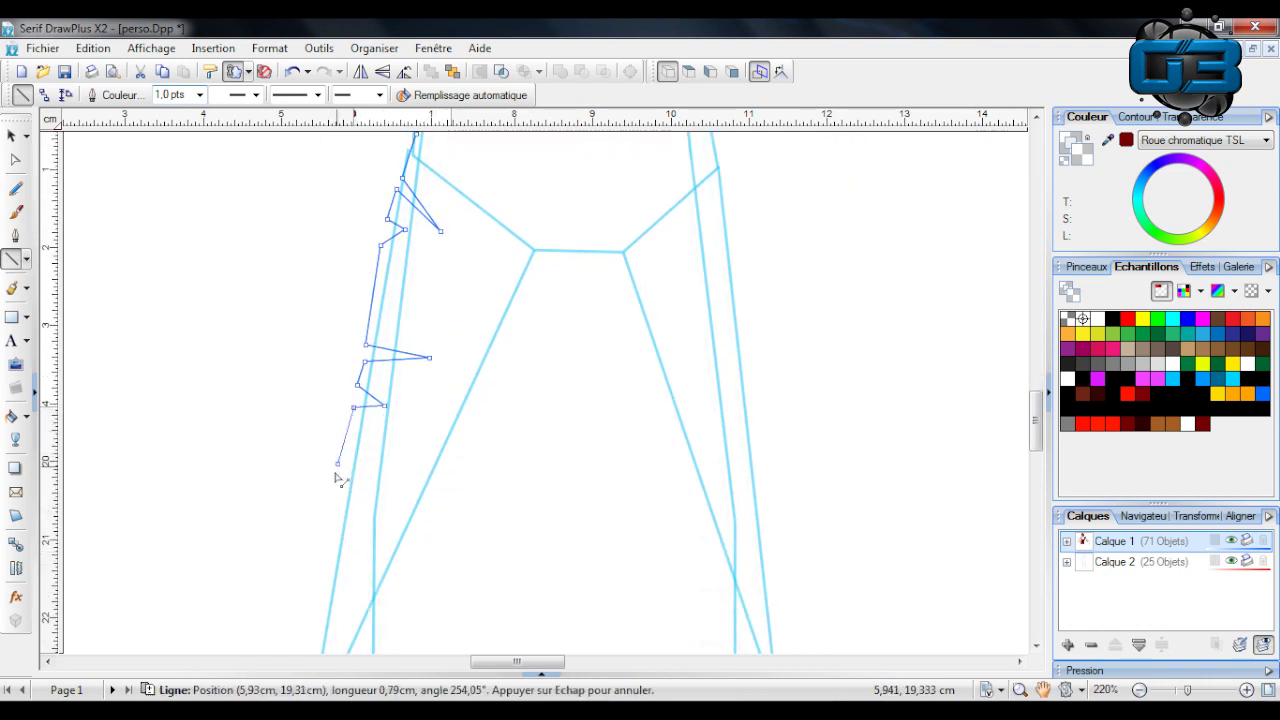
{"action": "left_click_drag", "start_coordinate": [325, 510], "coordinate": [325, 512]}
{"action": "left_click_drag", "start_coordinate": [325, 512], "coordinate": [355, 519]}
{"action": "left_click_drag", "start_coordinate": [355, 519], "coordinate": [318, 523]}
{"action": "left_click_drag", "start_coordinate": [318, 523], "coordinate": [294, 604]}
Extend the outline past the outer knee on the viewer's left with a straight stretch and shallow zigzag folds.
{"action": "scroll", "coordinate": [309, 531], "scroll_direction": "down", "scroll_amount": 2}
{"action": "scroll", "coordinate": [335, 599], "scroll_direction": "down", "scroll_amount": 1}
{"action": "scroll", "coordinate": [277, 440], "scroll_direction": "down", "scroll_amount": 1}
{"action": "scroll", "coordinate": [300, 334], "scroll_direction": "up", "scroll_amount": 3}
{"action": "left_click_drag", "start_coordinate": [294, 290], "coordinate": [296, 294]}
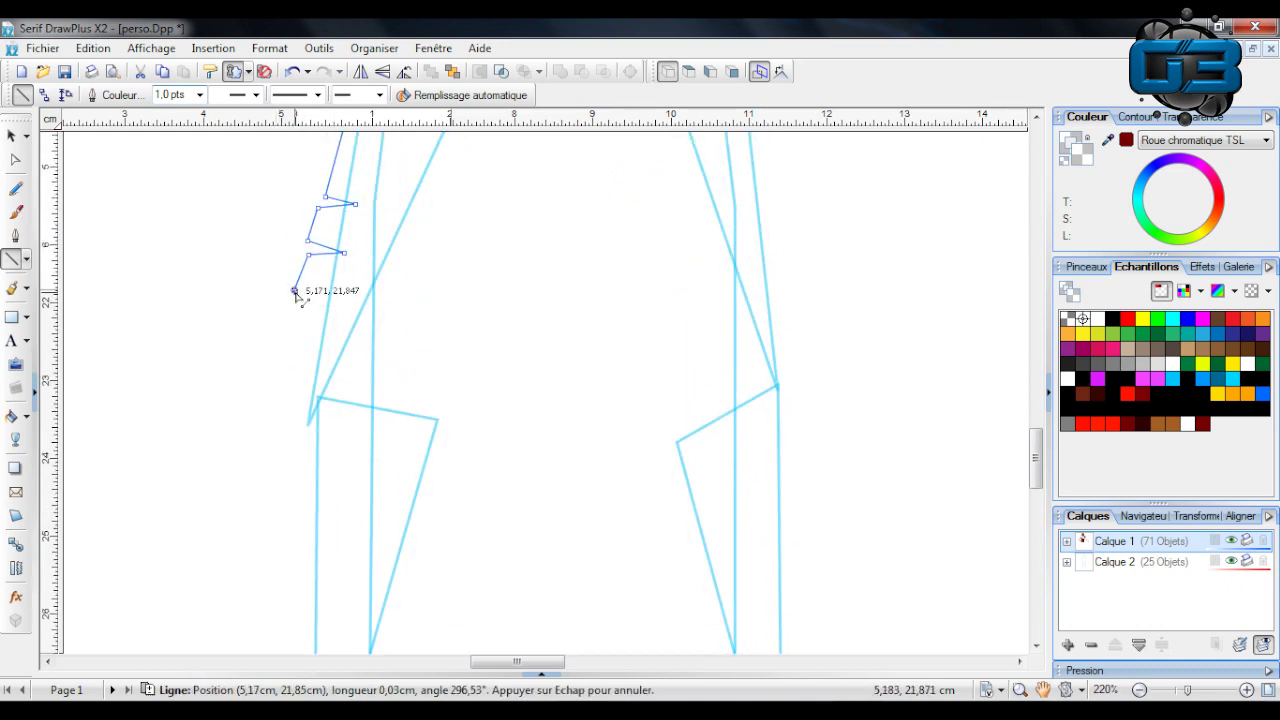
{"action": "left_click_drag", "start_coordinate": [280, 377], "coordinate": [288, 481]}
{"action": "left_click", "coordinate": [281, 486]}
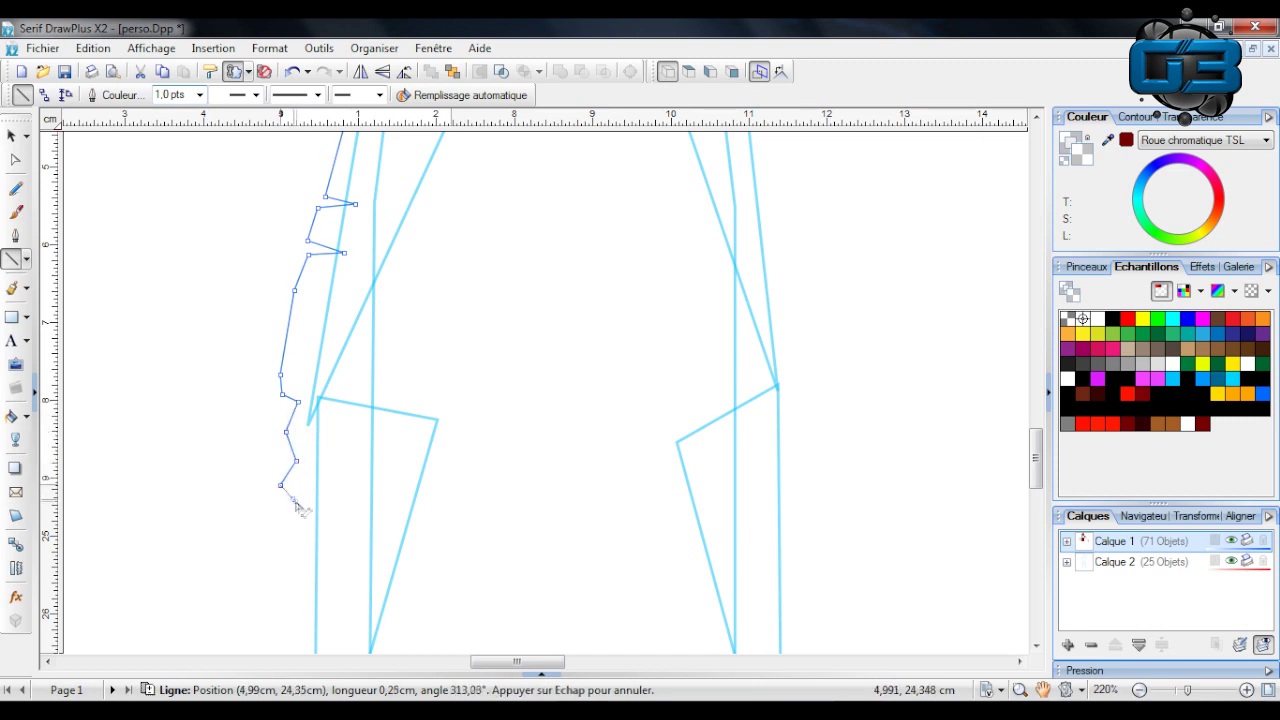
{"action": "left_click", "coordinate": [316, 516]}
Draw the outer shin on the viewer's left with one slanted inward fold, flaring to the ankle, and add the straight bottom hem.
{"action": "scroll", "coordinate": [280, 509], "scroll_direction": "down", "scroll_amount": 5}
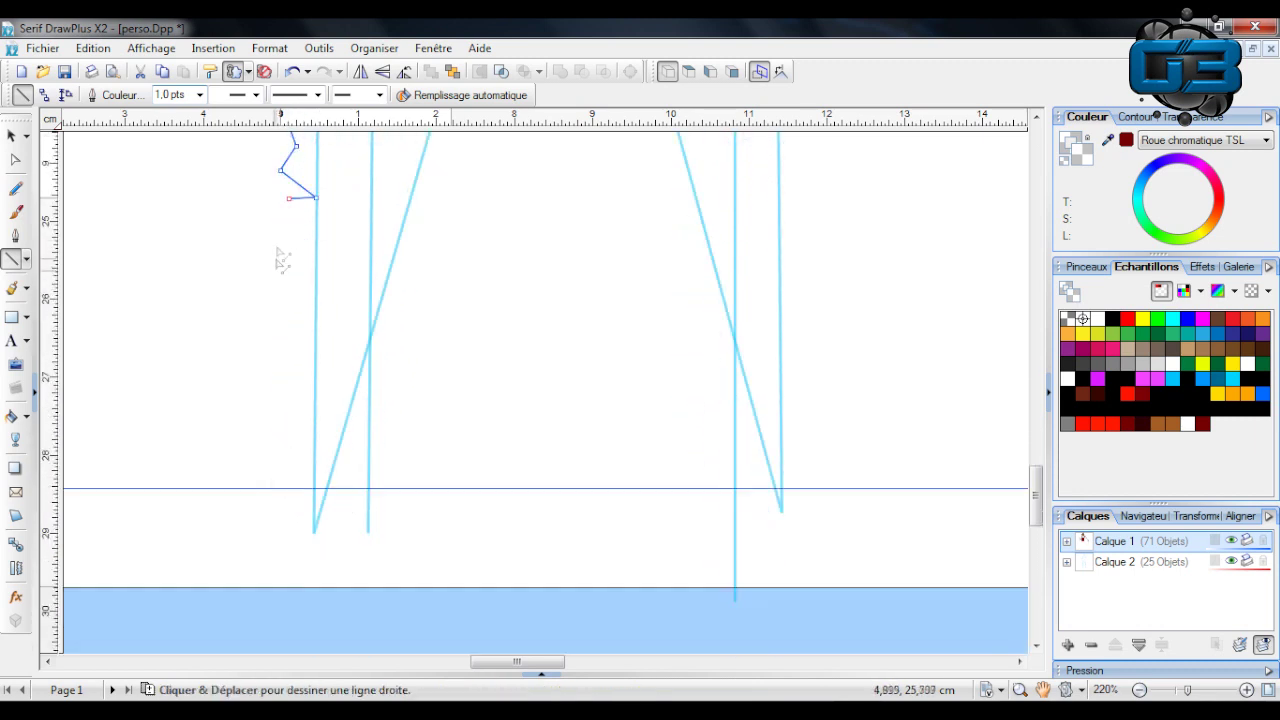
{"action": "left_click", "coordinate": [288, 198]}
{"action": "left_click", "coordinate": [262, 318]}
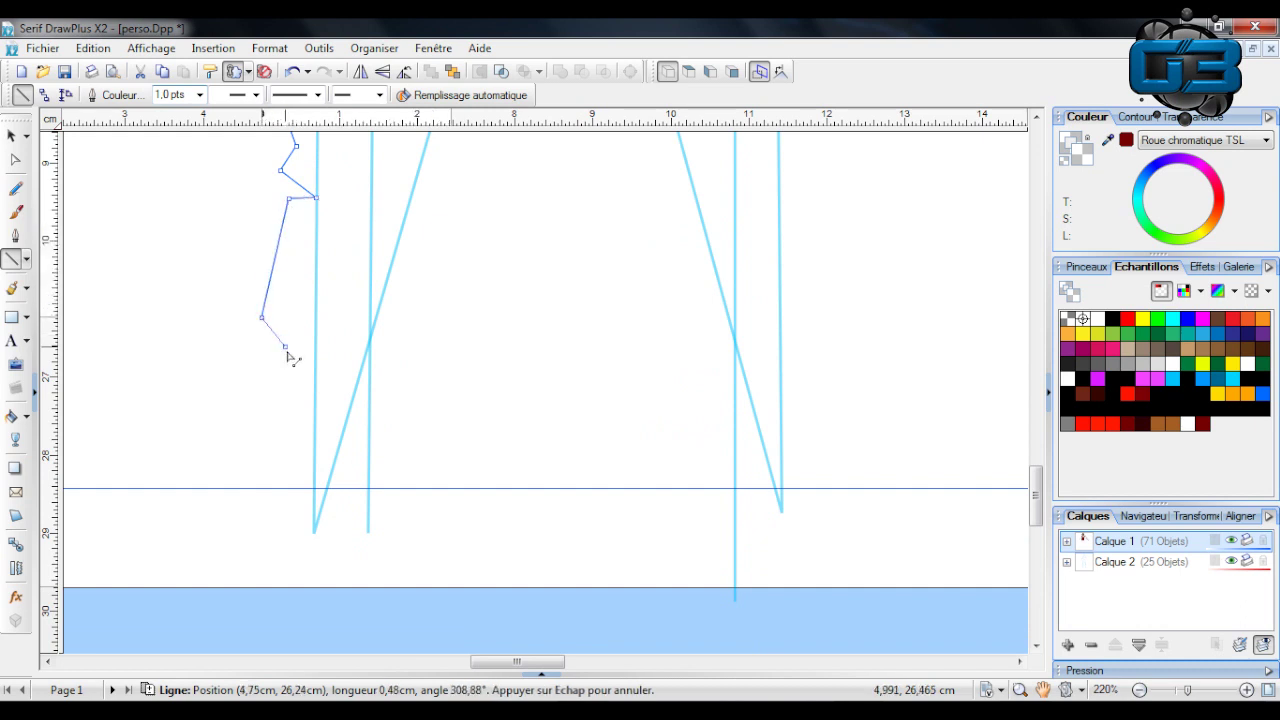
{"action": "left_click", "coordinate": [301, 382]}
{"action": "left_click", "coordinate": [272, 352]}
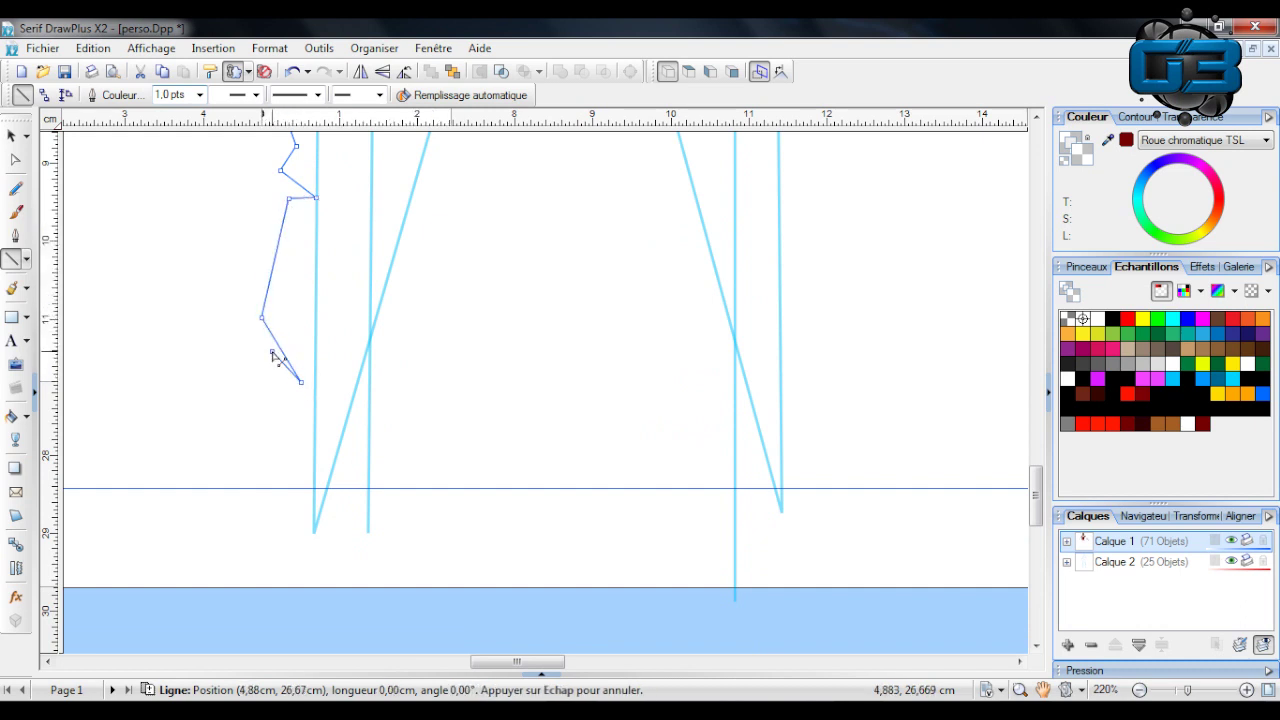
{"action": "left_click", "coordinate": [238, 487]}
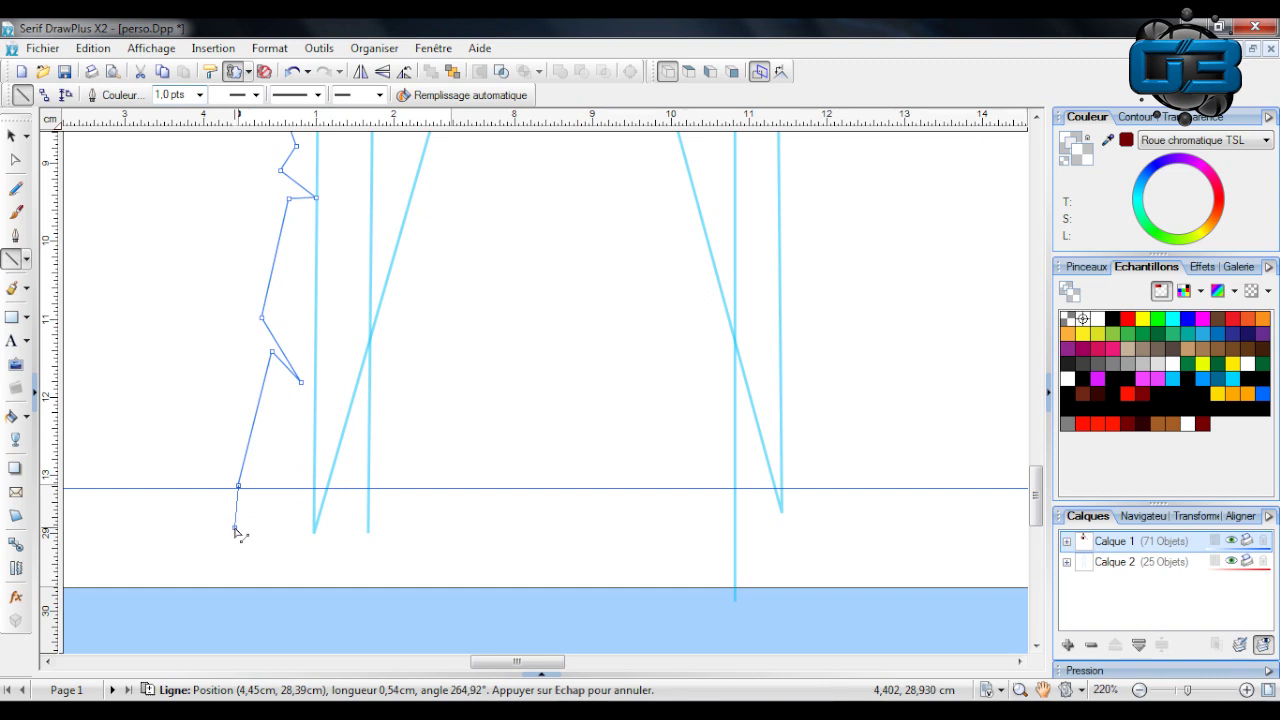
{"action": "left_click", "coordinate": [234, 527]}
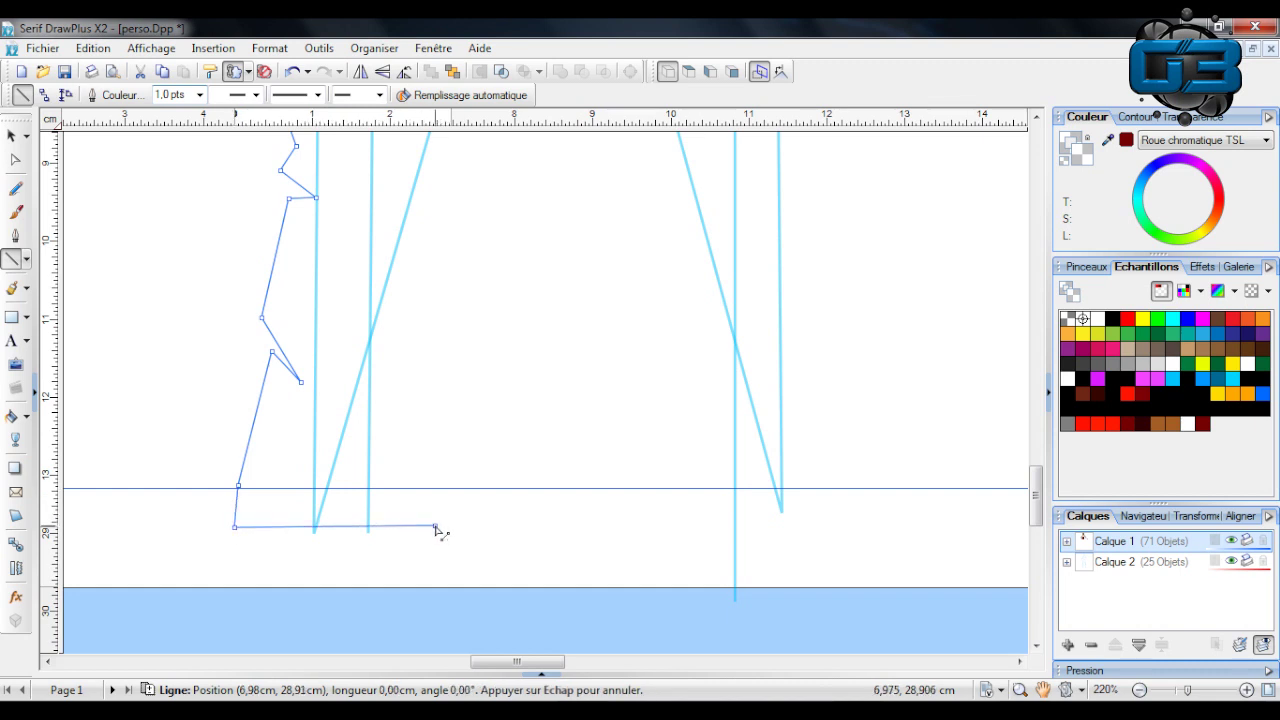
Draw the inner shin of the leg on the viewer's left up from the hem toward the knee with three inward folds.
{"action": "left_click", "coordinate": [403, 364]}
{"action": "left_click", "coordinate": [421, 375]}
{"action": "left_click", "coordinate": [428, 285]}
{"action": "left_click", "coordinate": [399, 290]}
{"action": "left_click", "coordinate": [446, 214]}
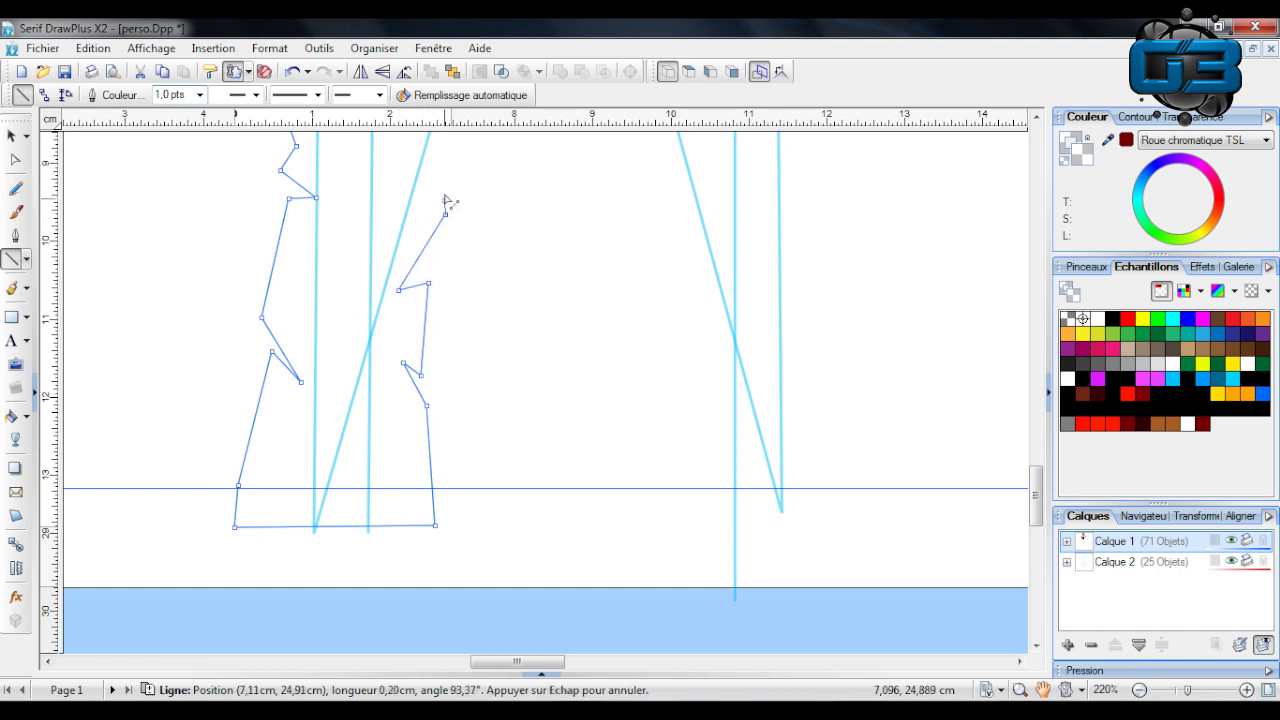
{"action": "left_click", "coordinate": [448, 176]}
{"action": "left_click", "coordinate": [426, 178]}
{"action": "scroll", "coordinate": [440, 183], "scroll_direction": "up", "scroll_amount": 3}
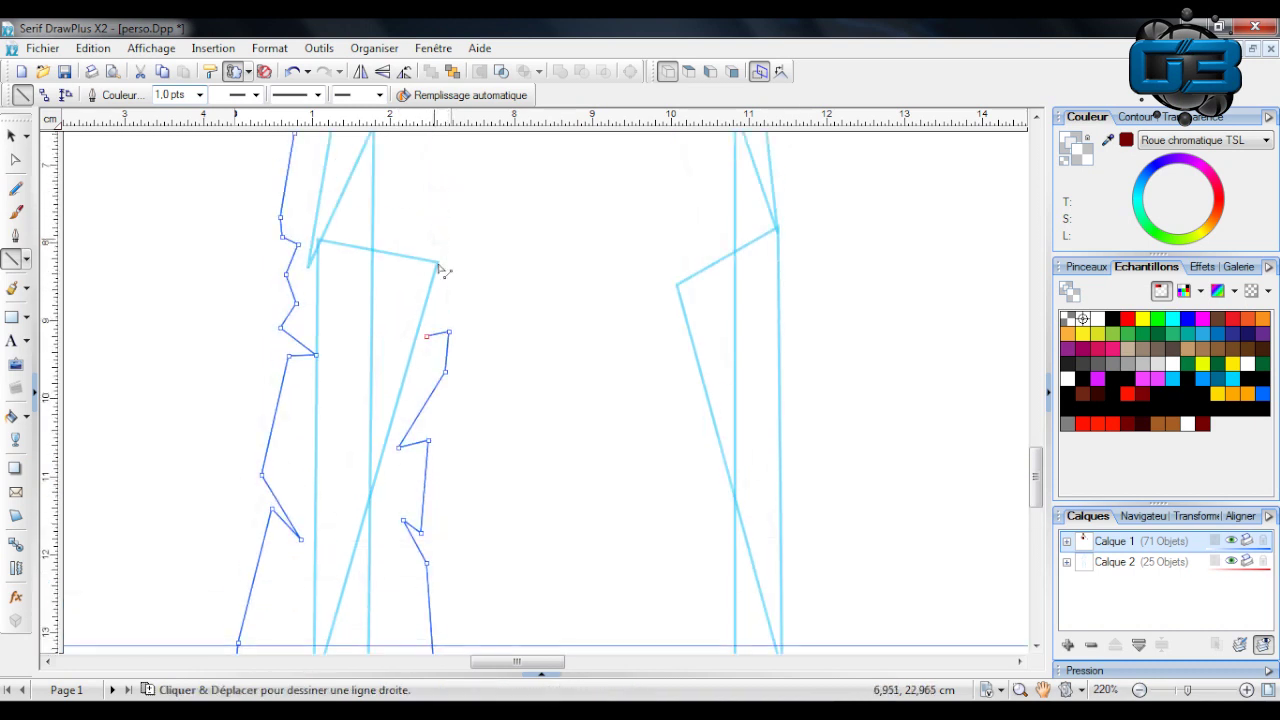
Continue the same leg's inner edge past the knee and lower thigh, adding one long and two short inward folds.
{"action": "left_click_drag", "start_coordinate": [438, 338], "coordinate": [456, 189]}
{"action": "scroll", "coordinate": [460, 194], "scroll_direction": "up", "scroll_amount": 4}
{"action": "left_click_drag", "start_coordinate": [457, 398], "coordinate": [449, 327]}
{"action": "left_click_drag", "start_coordinate": [449, 327], "coordinate": [478, 308]}
{"action": "left_click_drag", "start_coordinate": [478, 308], "coordinate": [483, 311]}
{"action": "mouse_move", "coordinate": [493, 262]}
{"action": "left_mouse_down"}
{"action": "mouse_move", "coordinate": [483, 257]}
{"action": "mouse_move", "coordinate": [501, 243]}
{"action": "left_mouse_up"}
{"action": "scroll", "coordinate": [503, 306], "scroll_direction": "up", "scroll_amount": 3}
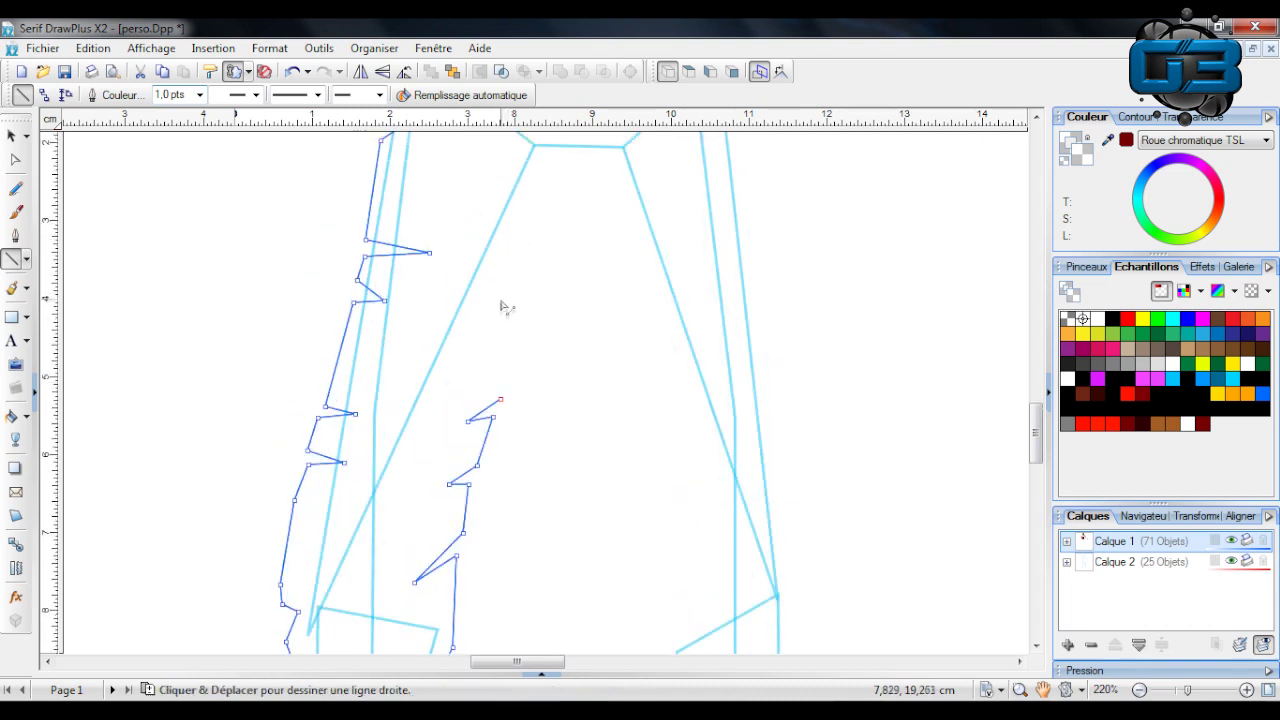
Extend the inner thigh outline on the viewer's left up to just below the crotch with two inward folds.
{"action": "left_click_drag", "start_coordinate": [502, 400], "coordinate": [527, 307]}
{"action": "left_click_drag", "start_coordinate": [527, 307], "coordinate": [494, 297]}
{"action": "left_click_drag", "start_coordinate": [494, 297], "coordinate": [545, 228]}
{"action": "left_click_drag", "start_coordinate": [545, 228], "coordinate": [525, 207]}
{"action": "left_click_drag", "start_coordinate": [525, 207], "coordinate": [548, 190]}
{"action": "scroll", "coordinate": [548, 192], "scroll_direction": "up", "scroll_amount": 4}
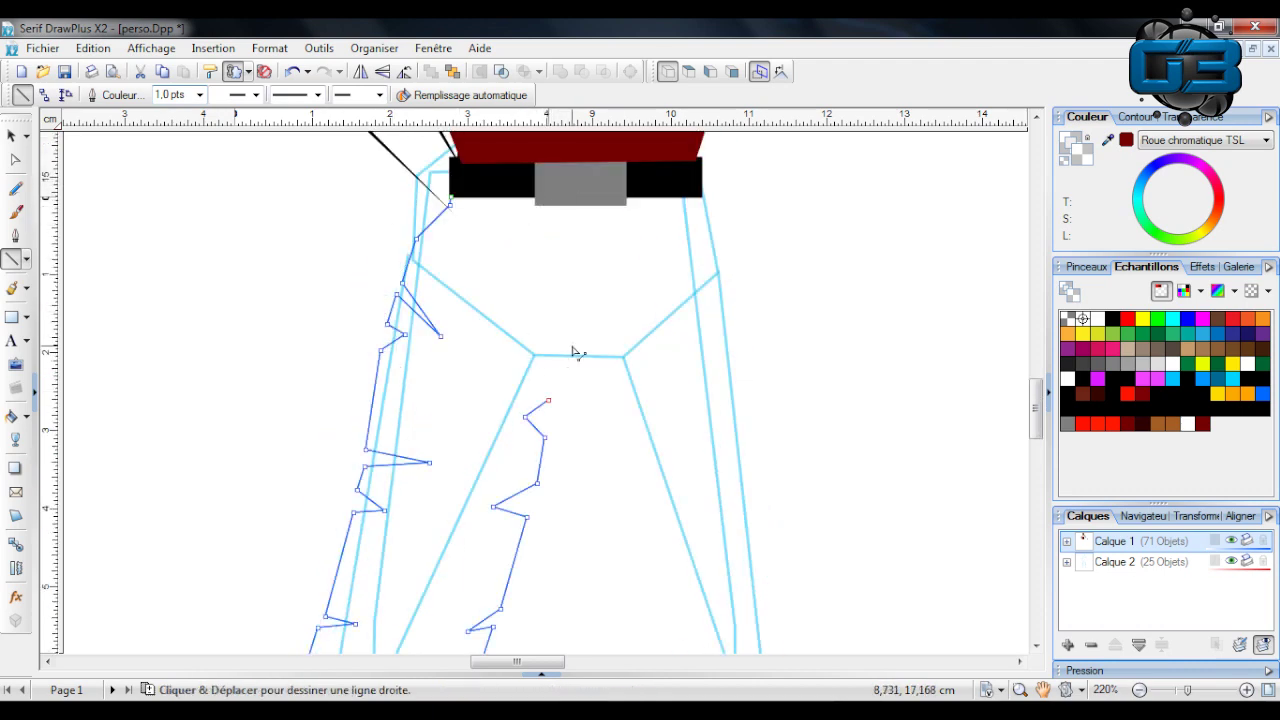
{"action": "scroll", "coordinate": [575, 379], "scroll_direction": "down", "scroll_amount": 2}
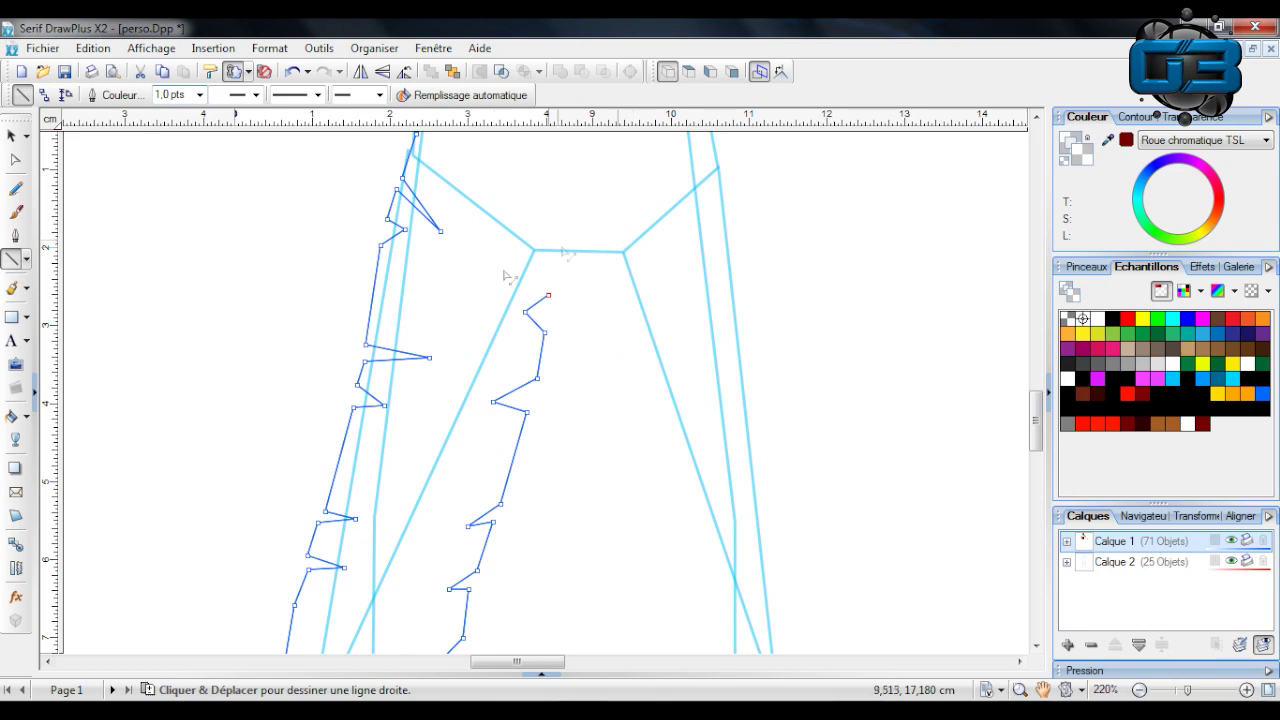
{"action": "scroll", "coordinate": [233, 340], "scroll_direction": "up", "scroll_amount": 2}
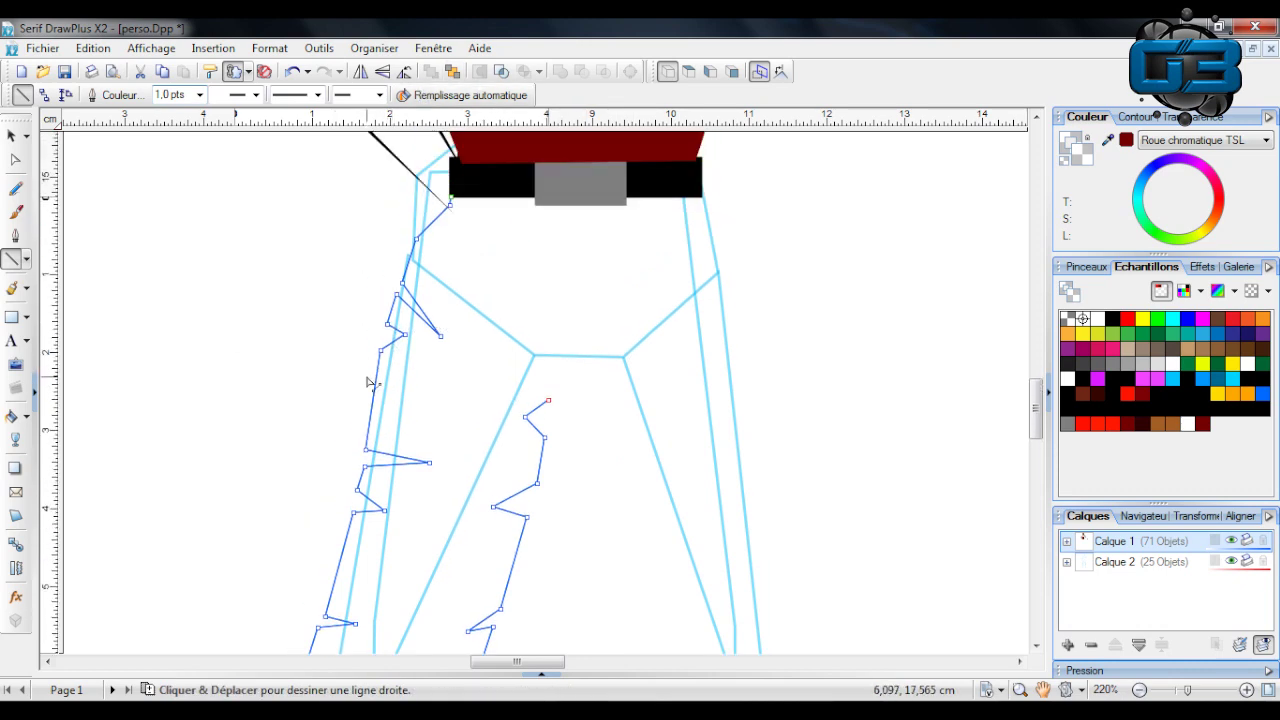
Draw the crotch outline with long pointed creases and a short, nearly horizontal edge between the legs.
{"action": "left_click_drag", "start_coordinate": [546, 402], "coordinate": [505, 381]}
{"action": "left_click_drag", "start_coordinate": [505, 381], "coordinate": [551, 394]}
{"action": "mouse_move", "coordinate": [551, 394]}
{"action": "left_mouse_down"}
{"action": "mouse_move", "coordinate": [484, 348]}
{"action": "mouse_move", "coordinate": [519, 345]}
{"action": "left_mouse_up"}
{"action": "left_click_drag", "start_coordinate": [519, 345], "coordinate": [576, 372]}
{"action": "mouse_move", "coordinate": [576, 372]}
{"action": "left_mouse_down"}
{"action": "mouse_move", "coordinate": [611, 371]}
{"action": "mouse_move", "coordinate": [649, 341]}
{"action": "mouse_move", "coordinate": [621, 378]}
{"action": "left_mouse_up"}
Draw the inner thigh of the leg on the viewer's right downward with several short pointed inward folds.
{"action": "mouse_move", "coordinate": [621, 378]}
{"action": "left_mouse_down"}
{"action": "mouse_move", "coordinate": [669, 387]}
{"action": "mouse_move", "coordinate": [625, 434]}
{"action": "mouse_move", "coordinate": [637, 437]}
{"action": "left_mouse_up"}
{"action": "mouse_move", "coordinate": [637, 437]}
{"action": "left_mouse_down"}
{"action": "mouse_move", "coordinate": [635, 533]}
{"action": "mouse_move", "coordinate": [677, 541]}
{"action": "left_mouse_up"}
{"action": "left_click_drag", "start_coordinate": [677, 541], "coordinate": [636, 550]}
{"action": "mouse_move", "coordinate": [636, 550]}
{"action": "left_mouse_down"}
{"action": "mouse_move", "coordinate": [645, 604]}
{"action": "mouse_move", "coordinate": [683, 622]}
{"action": "left_mouse_up"}
{"action": "scroll", "coordinate": [652, 460], "scroll_direction": "down", "scroll_amount": 5}
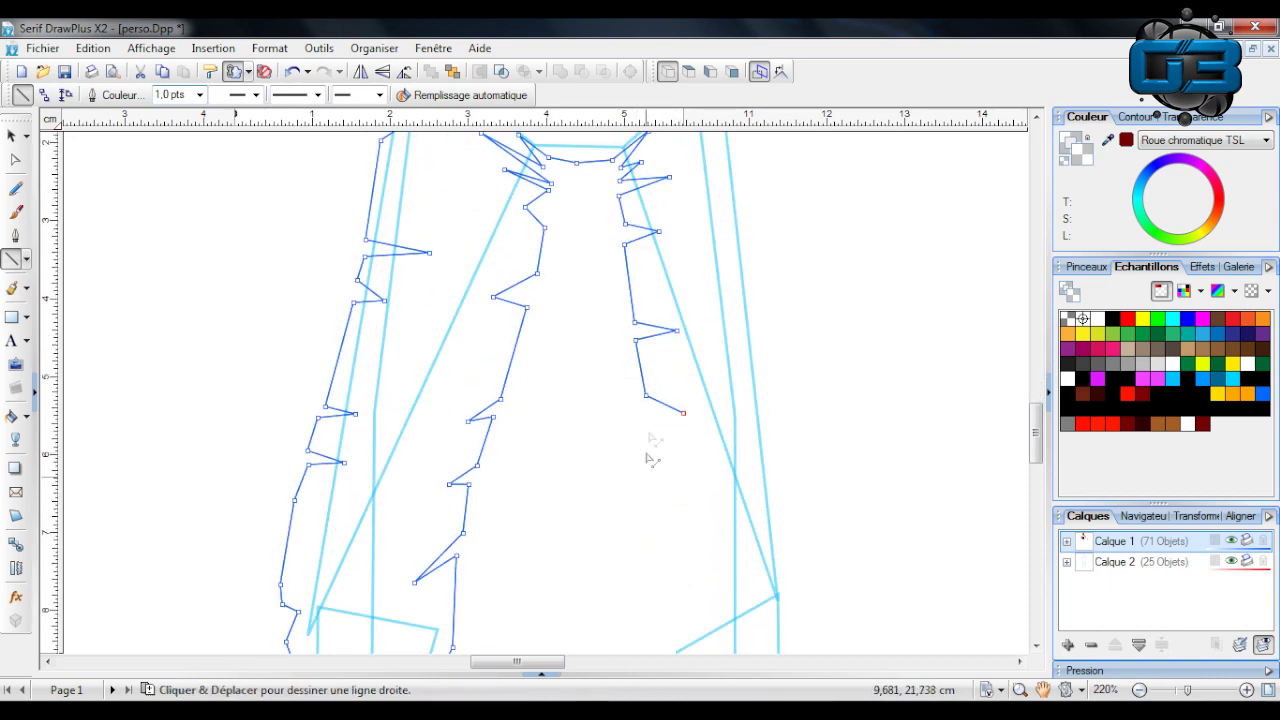
{"action": "left_click_drag", "start_coordinate": [683, 413], "coordinate": [638, 461]}
{"action": "left_click_drag", "start_coordinate": [638, 461], "coordinate": [640, 466]}
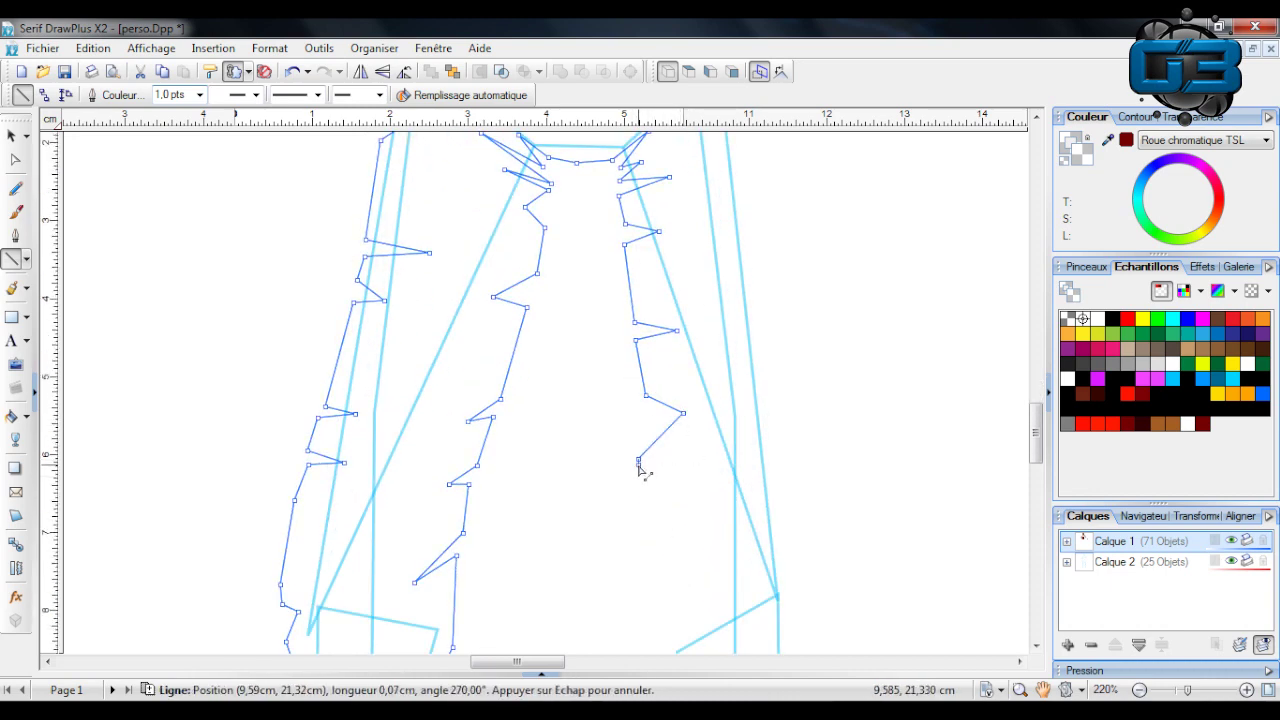
Continue that leg's inner edge through the knee with a wide notch and small zigzag creases, then onto the upper shin.
{"action": "left_click_drag", "start_coordinate": [652, 512], "coordinate": [650, 505]}
{"action": "left_click_drag", "start_coordinate": [650, 505], "coordinate": [694, 510]}
{"action": "left_click_drag", "start_coordinate": [694, 510], "coordinate": [694, 562]}
{"action": "scroll", "coordinate": [689, 555], "scroll_direction": "down", "scroll_amount": 6}
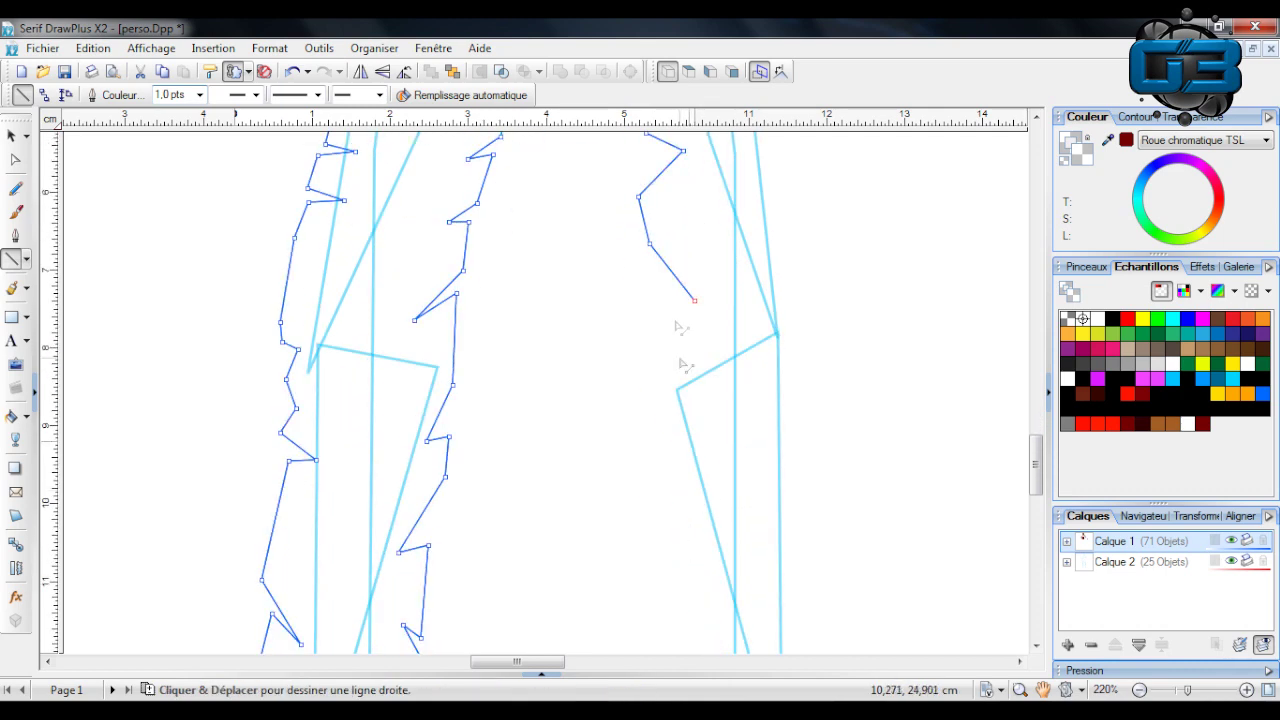
{"action": "left_click_drag", "start_coordinate": [694, 300], "coordinate": [644, 331]}
{"action": "mouse_move", "coordinate": [644, 331]}
{"action": "left_mouse_down"}
{"action": "mouse_move", "coordinate": [694, 374]}
{"action": "mouse_move", "coordinate": [651, 420]}
{"action": "mouse_move", "coordinate": [659, 532]}
{"action": "left_mouse_up"}
Finish the inner shin on the viewer's right, draw a short hem and small jutting ankle fold, and start up the outer calf.
{"action": "scroll", "coordinate": [660, 535], "scroll_direction": "down", "scroll_amount": 3}
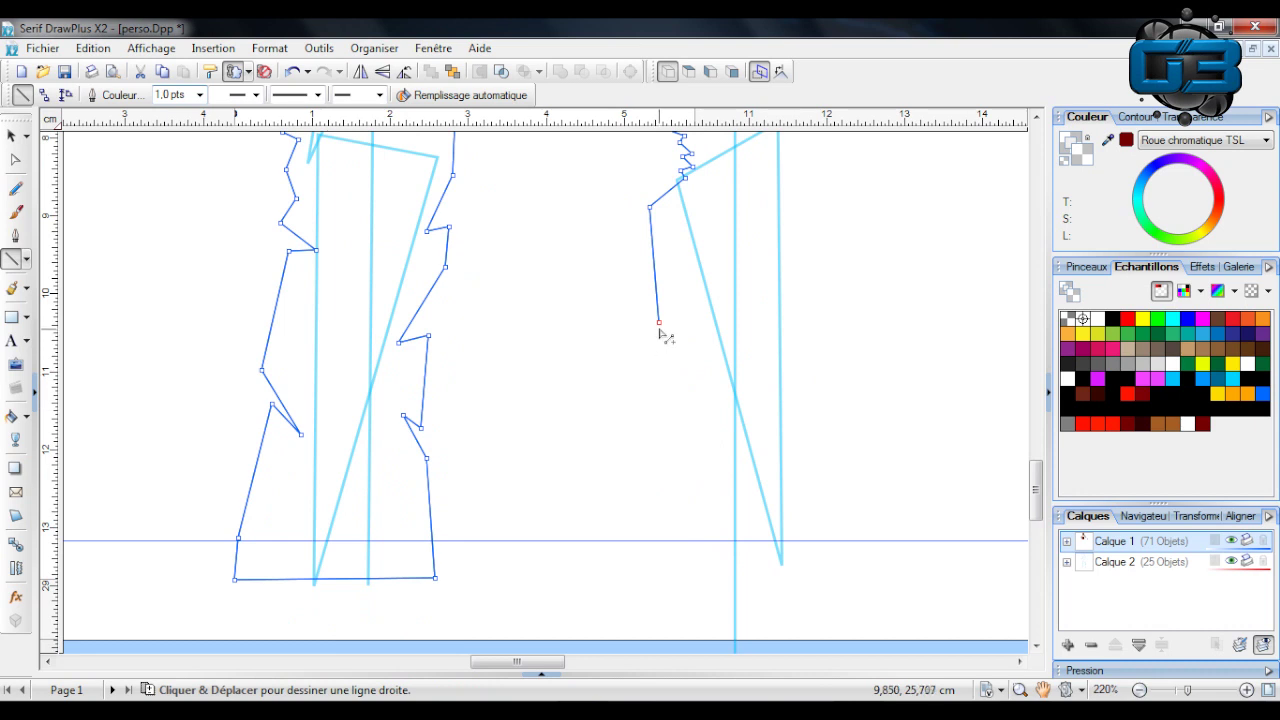
{"action": "left_click_drag", "start_coordinate": [659, 323], "coordinate": [659, 324]}
{"action": "mouse_move", "coordinate": [656, 425]}
{"action": "left_mouse_down"}
{"action": "mouse_move", "coordinate": [651, 577]}
{"action": "mouse_move", "coordinate": [715, 577]}
{"action": "mouse_move", "coordinate": [757, 505]}
{"action": "mouse_move", "coordinate": [835, 480]}
{"action": "mouse_move", "coordinate": [797, 444]}
{"action": "mouse_move", "coordinate": [797, 276]}
{"action": "left_mouse_up"}
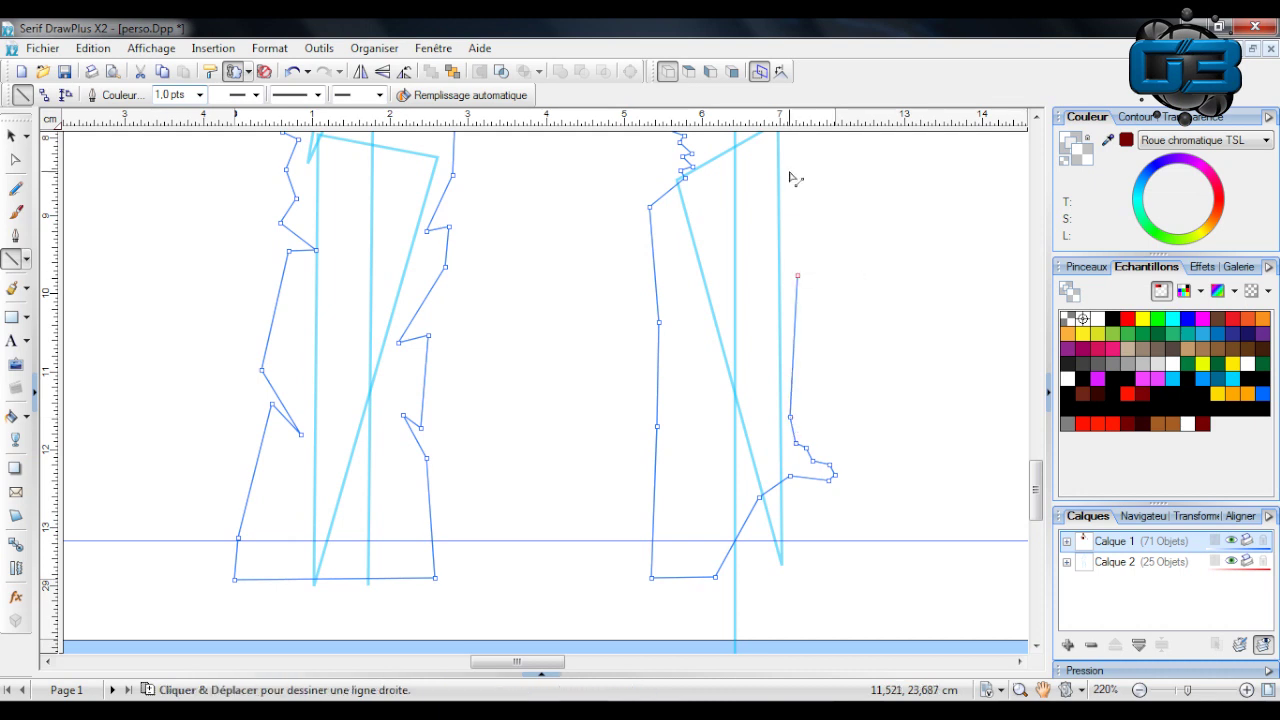
Draw the outer edge of the leg on the viewer's right up past the knee and along the thigh, with a small crease above the knee.
{"action": "scroll", "coordinate": [820, 308], "scroll_direction": "up", "scroll_amount": 4}
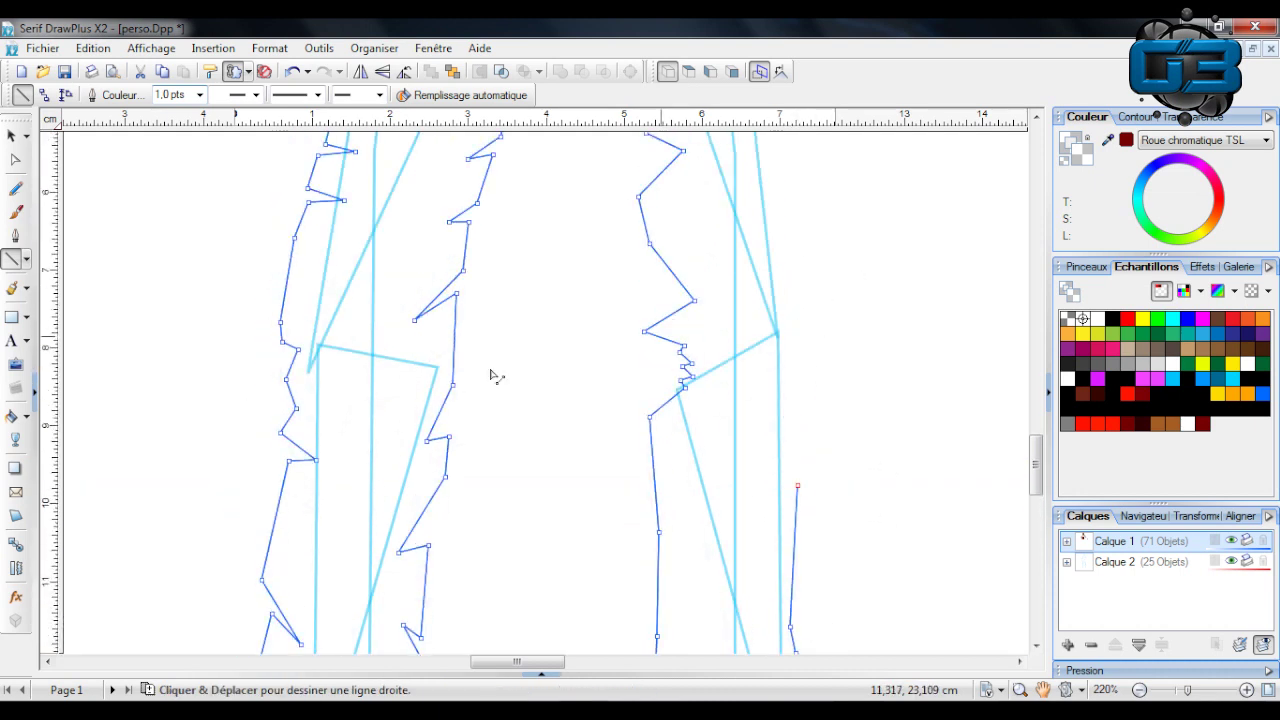
{"action": "scroll", "coordinate": [664, 362], "scroll_direction": "down", "scroll_amount": 4}
{"action": "scroll", "coordinate": [783, 276], "scroll_direction": "up", "scroll_amount": 2}
{"action": "left_click_drag", "start_coordinate": [797, 380], "coordinate": [792, 229]}
{"action": "left_click_drag", "start_coordinate": [792, 229], "coordinate": [769, 152]}
{"action": "scroll", "coordinate": [776, 178], "scroll_direction": "up", "scroll_amount": 3}
{"action": "left_click_drag", "start_coordinate": [769, 309], "coordinate": [762, 210]}
{"action": "scroll", "coordinate": [765, 250], "scroll_direction": "up", "scroll_amount": 4}
{"action": "left_click_drag", "start_coordinate": [762, 414], "coordinate": [757, 210]}
Bring the outline up the hip on the viewer's right to the belt and close it along the belt's lower edge.
{"action": "scroll", "coordinate": [760, 300], "scroll_direction": "up", "scroll_amount": 7}
{"action": "left_click_drag", "start_coordinate": [758, 576], "coordinate": [735, 432]}
{"action": "left_click_drag", "start_coordinate": [735, 432], "coordinate": [699, 354]}
{"action": "left_click_drag", "start_coordinate": [699, 354], "coordinate": [698, 356]}
{"action": "left_click_drag", "start_coordinate": [498, 364], "coordinate": [452, 356]}
Select the nodes of the trouser leg on the viewer's right and shift them slightly outward and down.
{"action": "scroll", "coordinate": [470, 365], "scroll_direction": "down", "scroll_amount": 10}
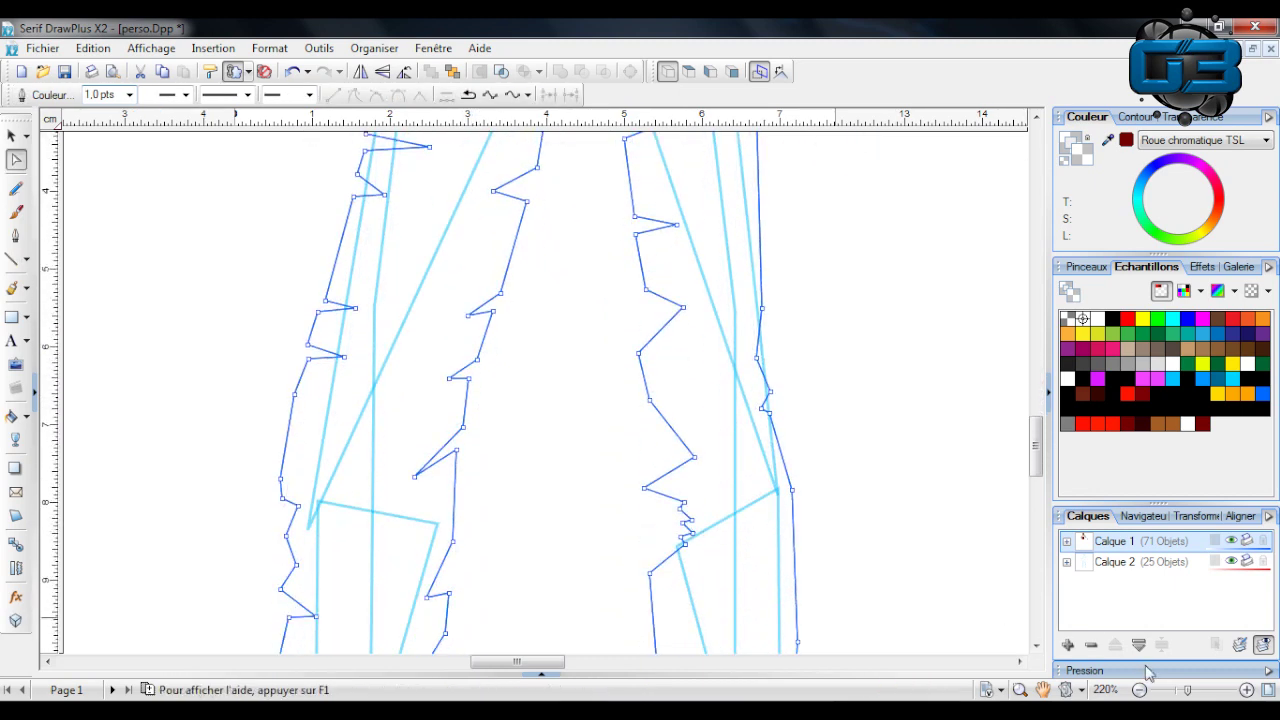
{"action": "left_click", "coordinate": [1165, 690]}
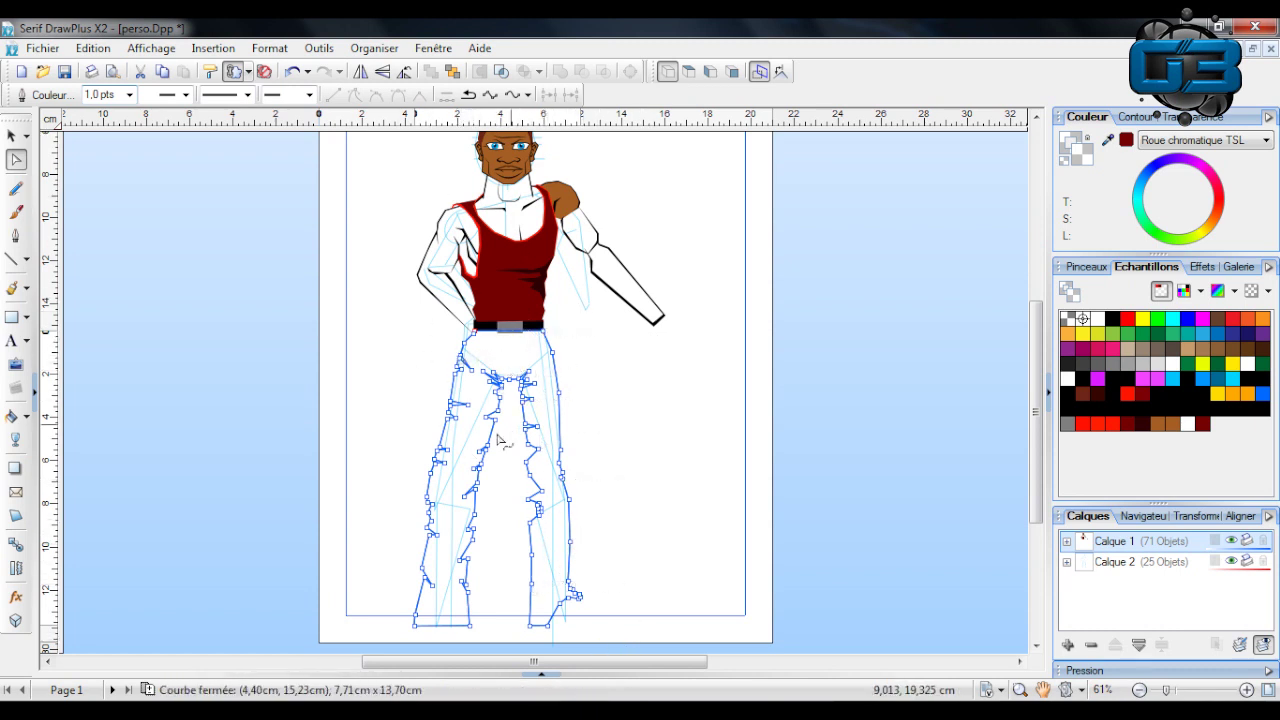
{"action": "scroll", "coordinate": [560, 420], "scroll_direction": "down", "scroll_amount": 3}
{"action": "left_click_drag", "start_coordinate": [689, 531], "coordinate": [517, 228]}
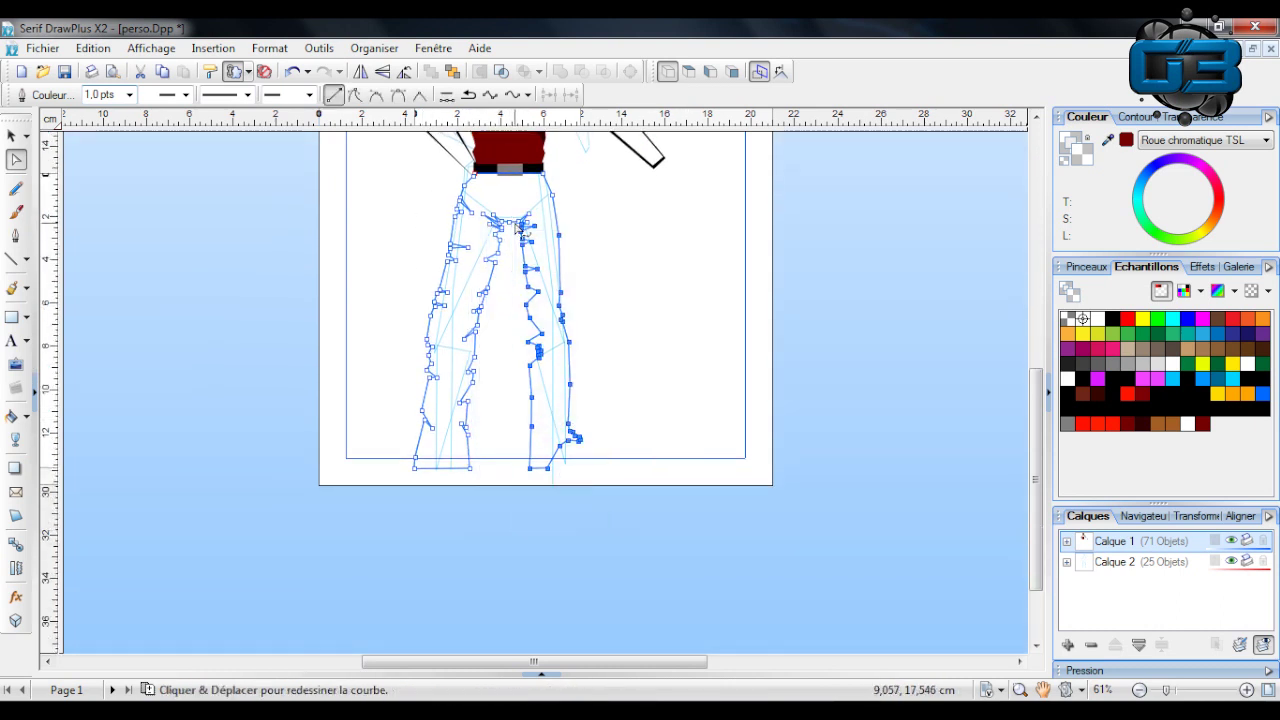
{"action": "left_click", "coordinate": [612, 457]}
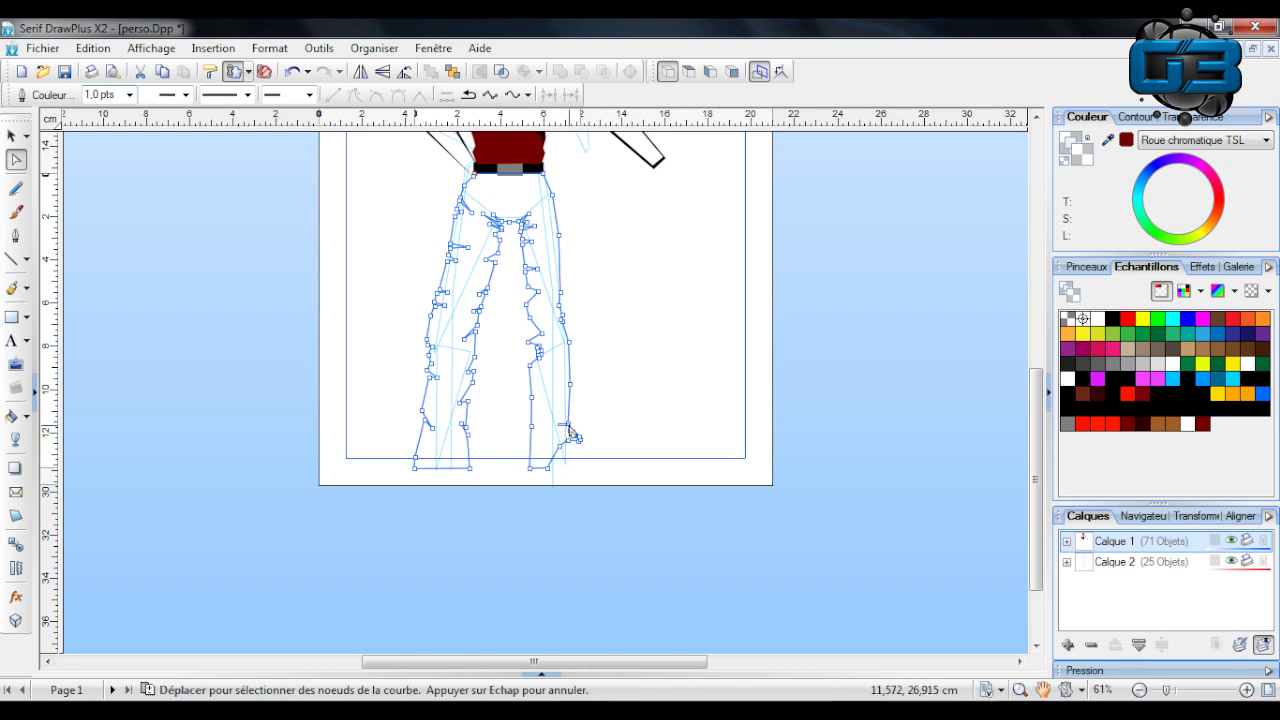
{"action": "left_click_drag", "start_coordinate": [614, 488], "coordinate": [520, 302]}
{"action": "left_click_drag", "start_coordinate": [629, 532], "coordinate": [510, 208]}
{"action": "left_click_drag", "start_coordinate": [574, 430], "coordinate": [584, 438]}
Fill the trousers with dark grey, with hue 219, saturation 0 and luminosity 41.
{"action": "left_click", "coordinate": [545, 234]}
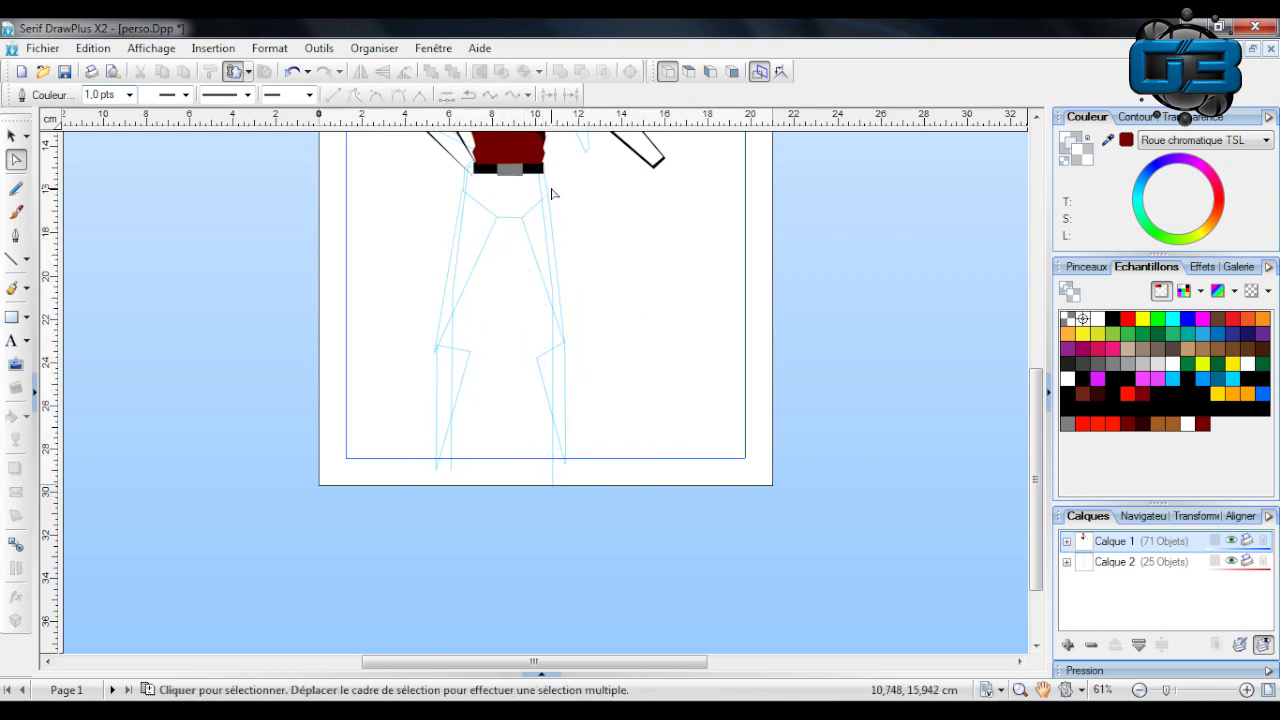
{"action": "left_click", "coordinate": [549, 199]}
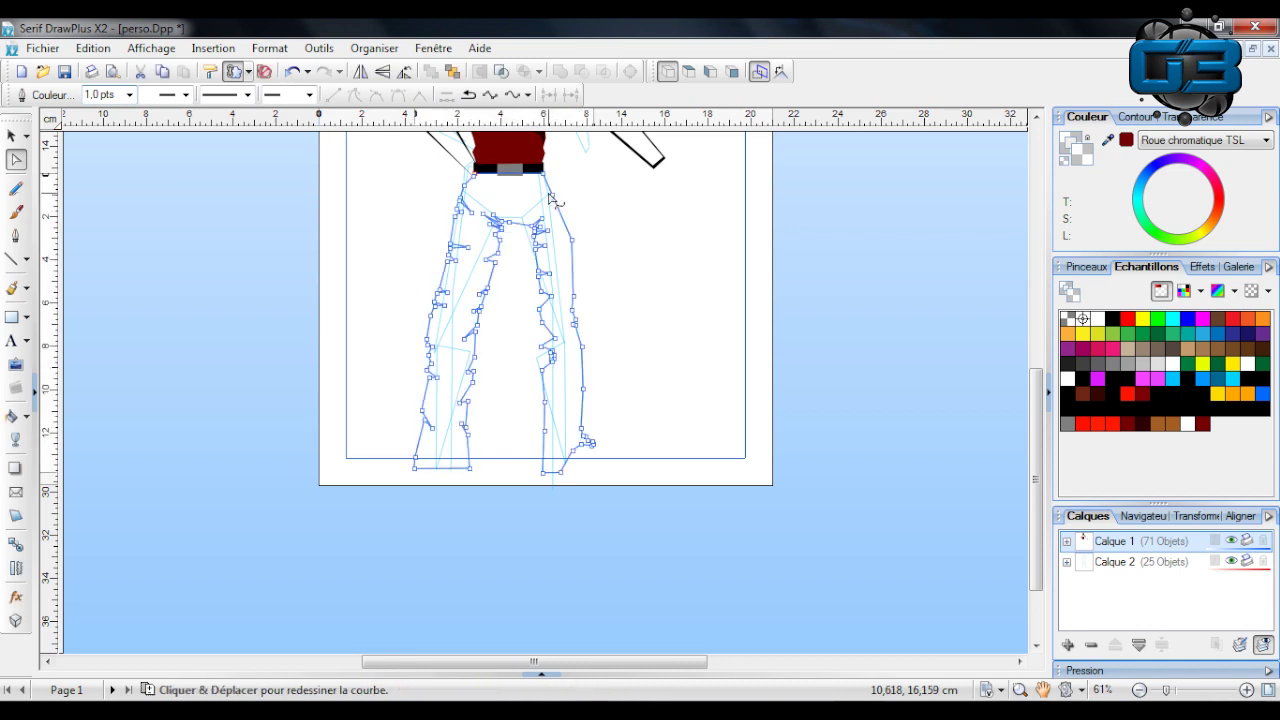
{"action": "left_click", "coordinate": [1147, 177]}
{"action": "left_click_drag", "start_coordinate": [1167, 203], "coordinate": [1201, 228]}
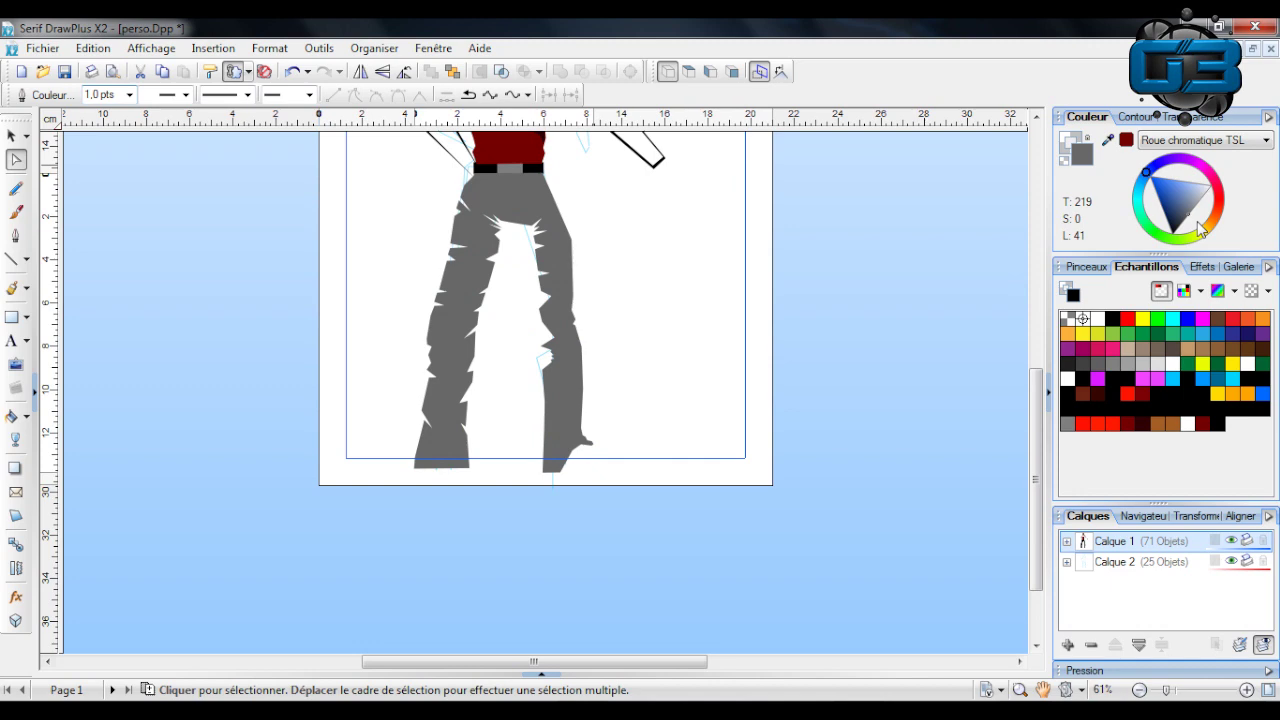
{"action": "left_click", "coordinate": [657, 277]}
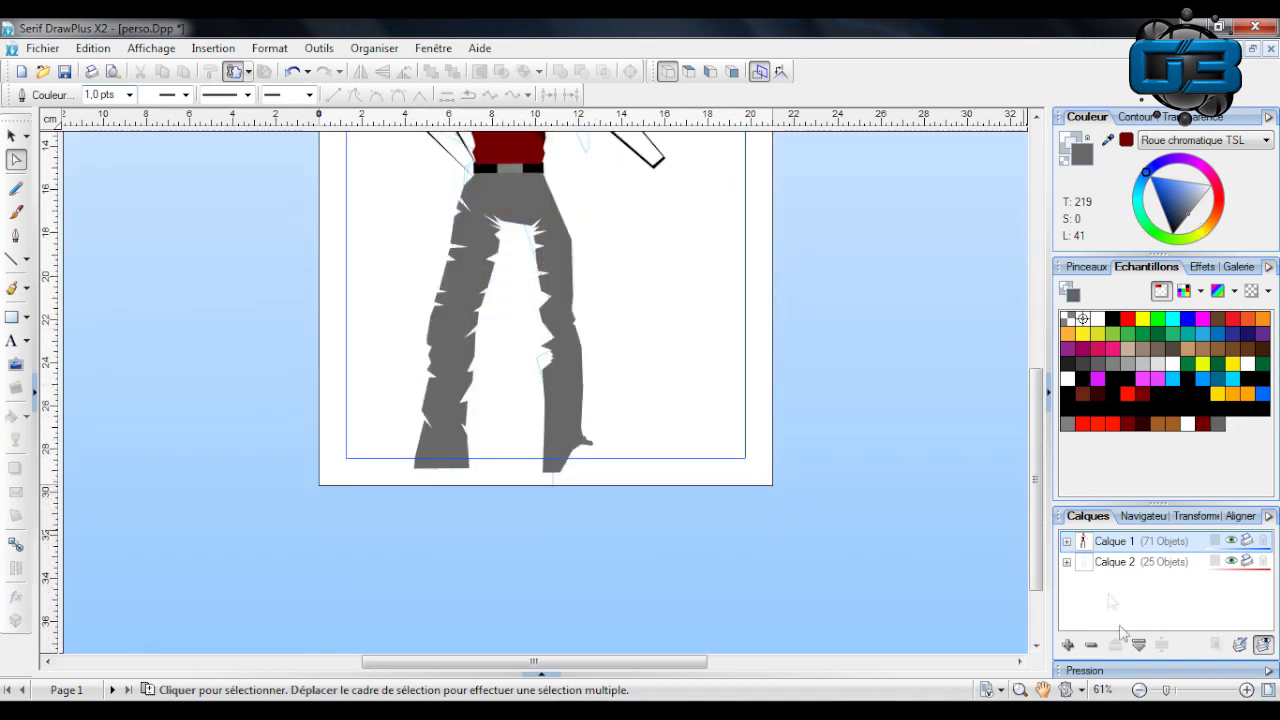
Move the crotch and upper inner-thigh nodes of the leg on the viewer's right inward to narrow the gap between the legs.
{"action": "left_click", "coordinate": [1194, 690]}
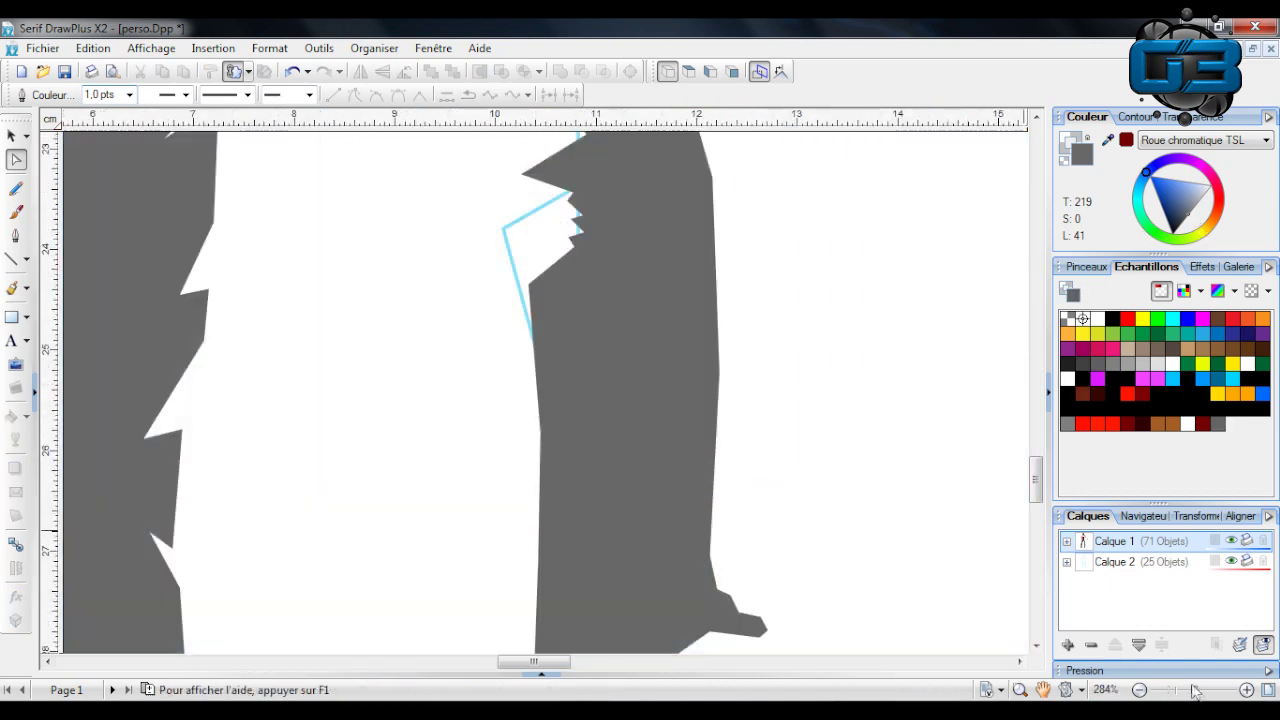
{"action": "scroll", "coordinate": [792, 420], "scroll_direction": "up", "scroll_amount": 7}
{"action": "scroll", "coordinate": [795, 422], "scroll_direction": "up", "scroll_amount": 3}
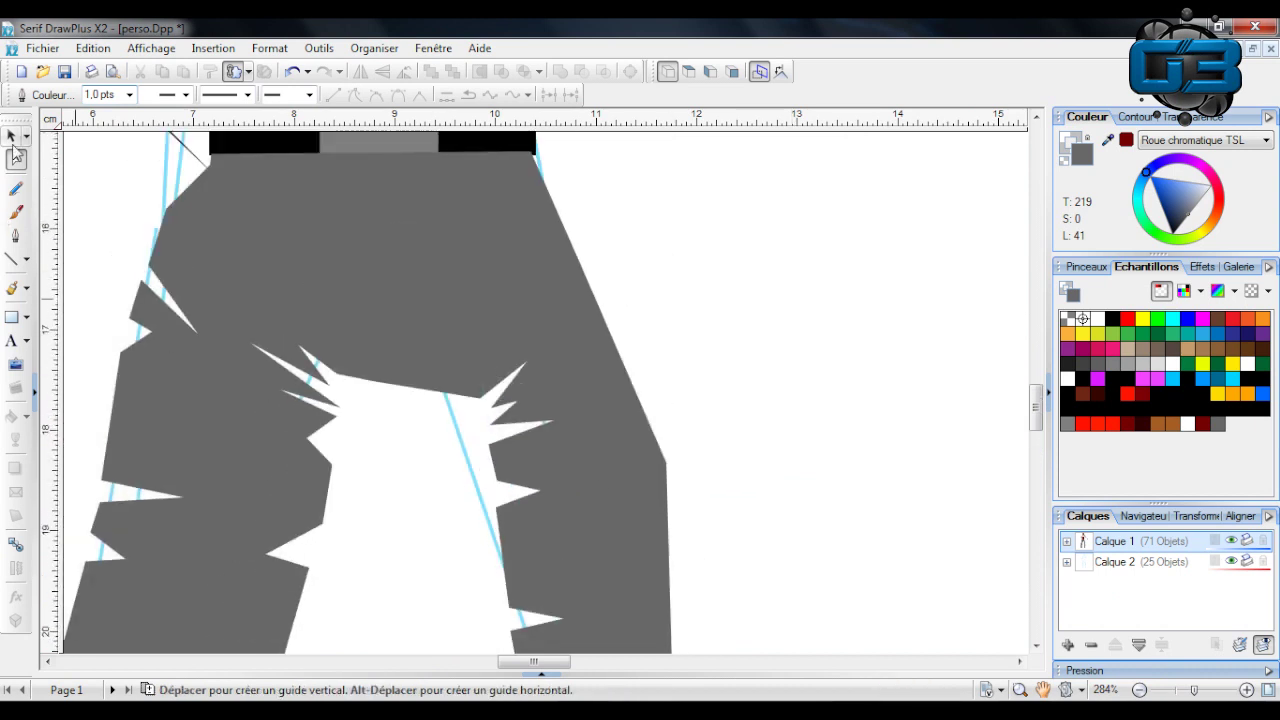
{"action": "left_click", "coordinate": [418, 383]}
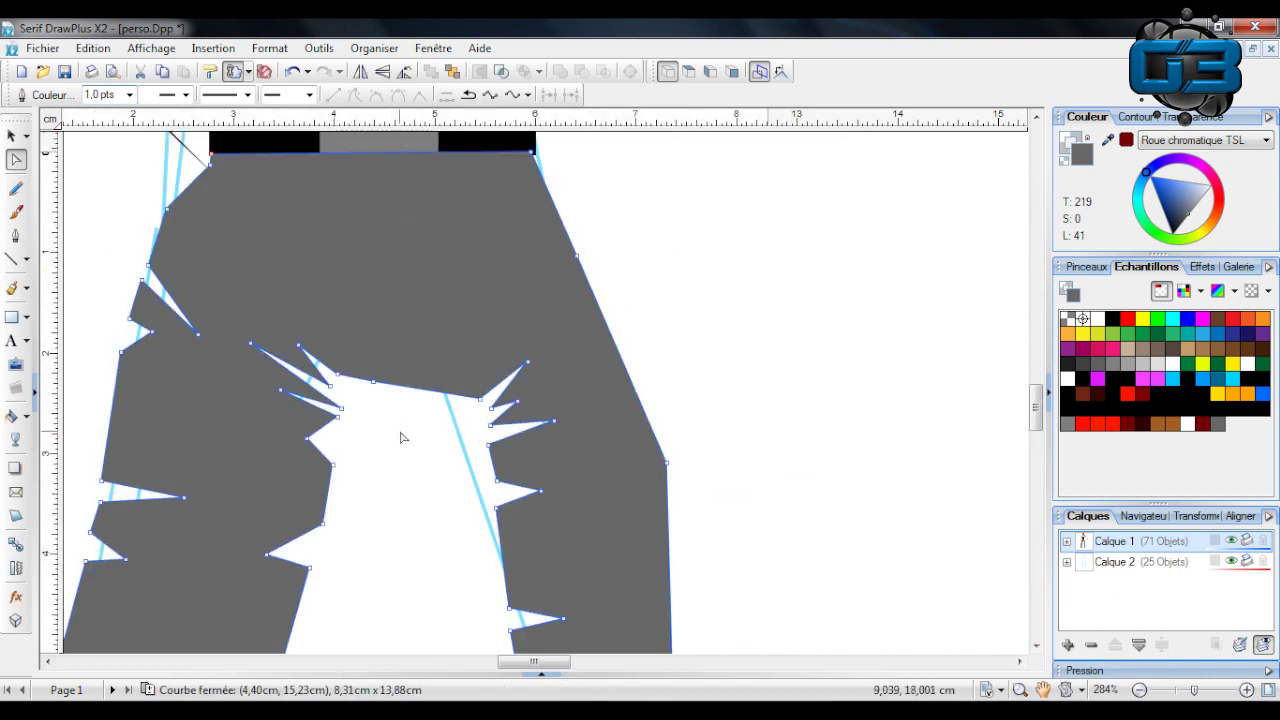
{"action": "left_click_drag", "start_coordinate": [479, 400], "coordinate": [421, 391]}
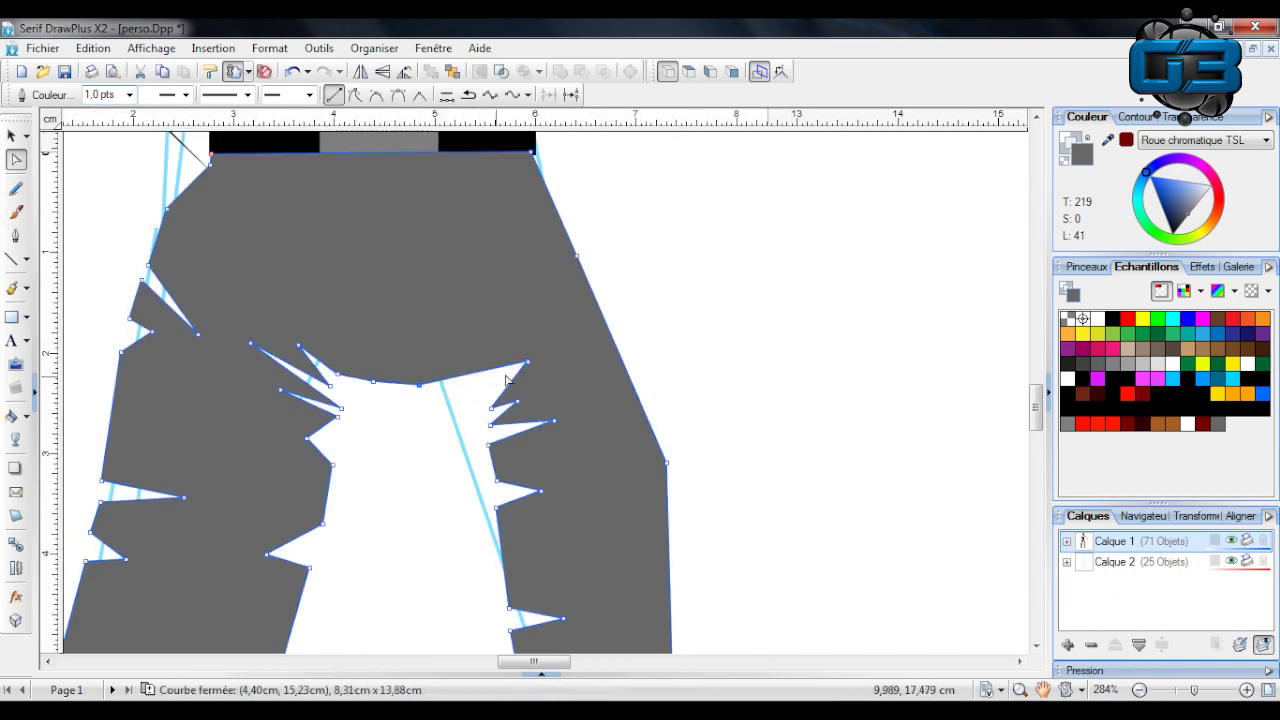
{"action": "left_click_drag", "start_coordinate": [497, 368], "coordinate": [453, 346]}
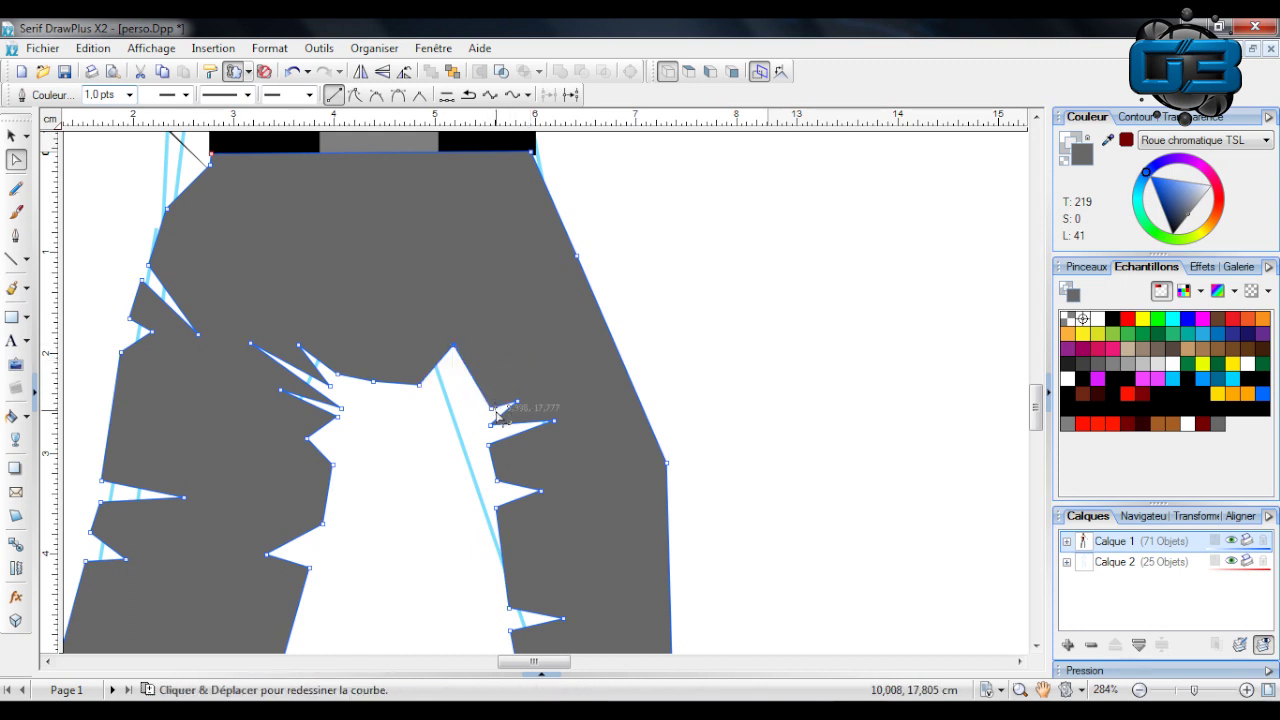
{"action": "left_click_drag", "start_coordinate": [491, 407], "coordinate": [440, 436]}
{"action": "mouse_move", "coordinate": [531, 424]}
{"action": "left_mouse_down"}
{"action": "mouse_move", "coordinate": [554, 420]}
{"action": "mouse_move", "coordinate": [480, 422]}
{"action": "mouse_move", "coordinate": [493, 418]}
{"action": "mouse_move", "coordinate": [478, 392]}
{"action": "left_mouse_up"}
Select the inner-edge nodes from thigh to knee on the trouser leg at the viewer's right and shift them toward the other leg.
{"action": "scroll", "coordinate": [563, 390], "scroll_direction": "down", "scroll_amount": 2}
{"action": "scroll", "coordinate": [523, 398], "scroll_direction": "down", "scroll_amount": 1}
{"action": "mouse_move", "coordinate": [425, 320]}
{"action": "left_mouse_down"}
{"action": "mouse_move", "coordinate": [592, 560]}
{"action": "mouse_move", "coordinate": [614, 654]}
{"action": "left_mouse_up"}
{"action": "scroll", "coordinate": [600, 560], "scroll_direction": "down", "scroll_amount": 3}
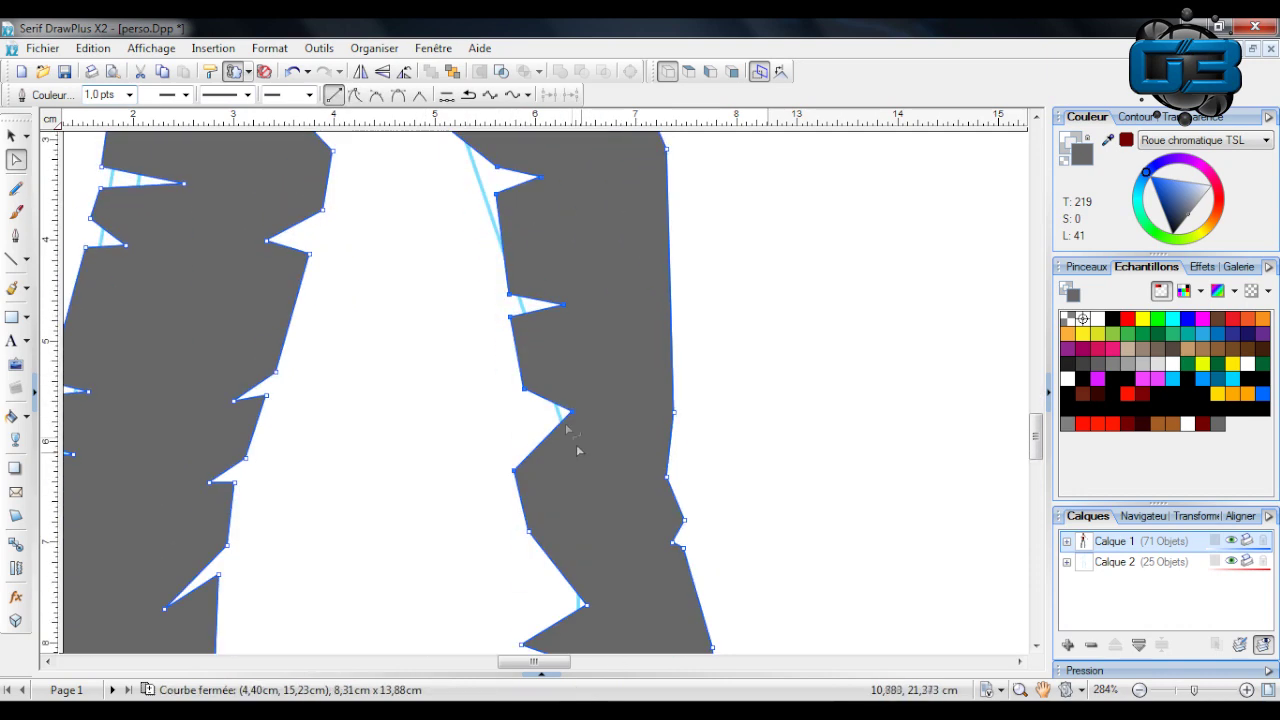
{"action": "mouse_move", "coordinate": [523, 391]}
{"action": "left_mouse_down"}
{"action": "mouse_move", "coordinate": [486, 394]}
{"action": "mouse_move", "coordinate": [578, 556]}
{"action": "left_mouse_up"}
{"action": "scroll", "coordinate": [486, 394], "scroll_direction": "down", "scroll_amount": 4}
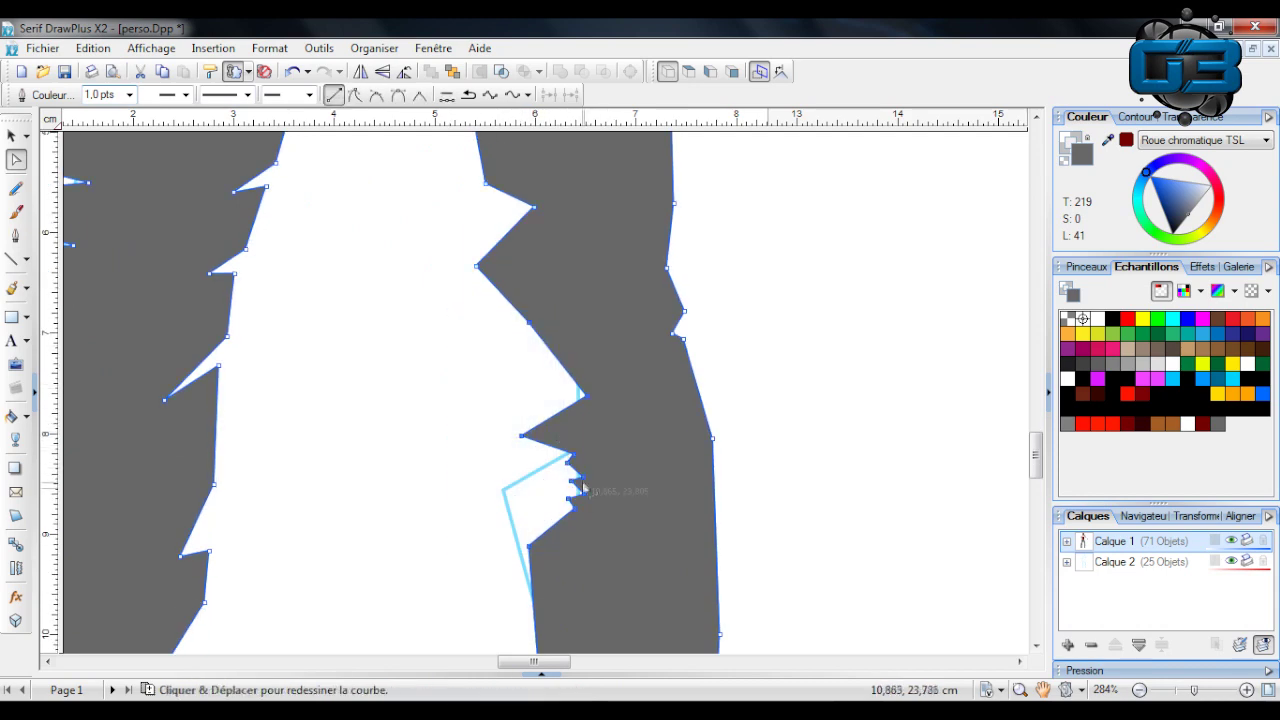
{"action": "left_click_drag", "start_coordinate": [573, 458], "coordinate": [545, 460]}
{"action": "scroll", "coordinate": [734, 423], "scroll_direction": "down", "scroll_amount": 5}
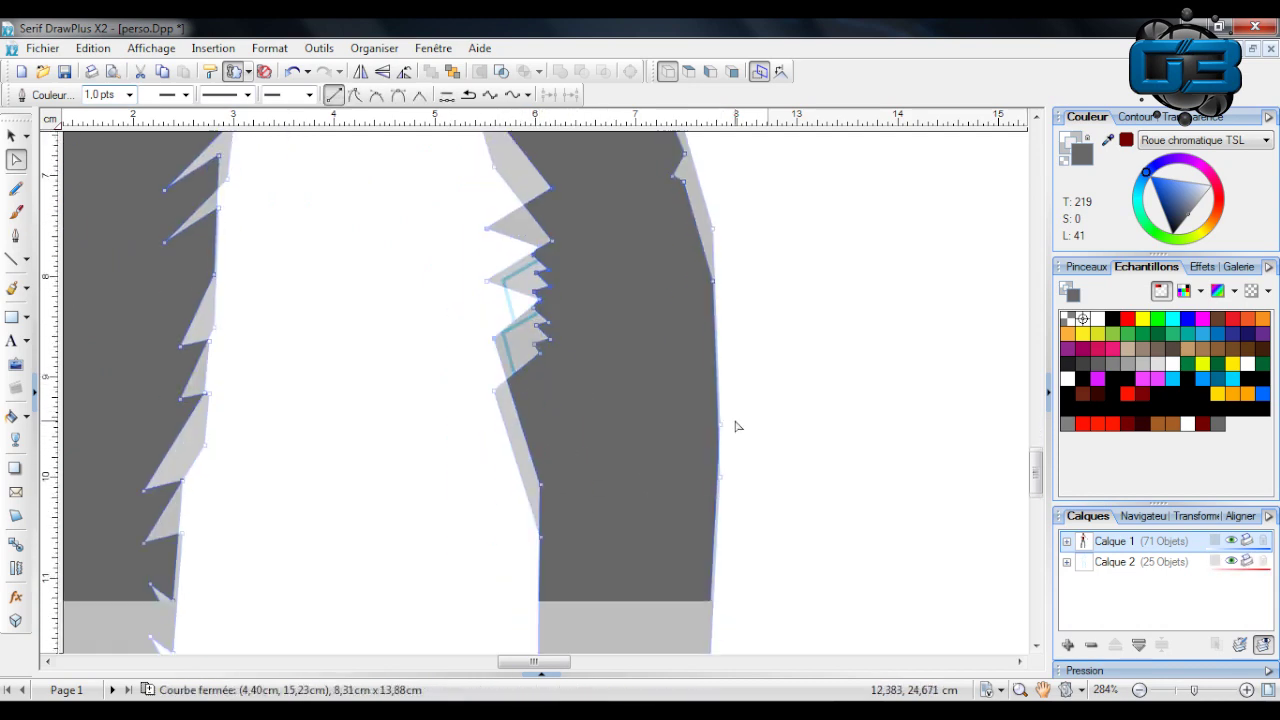
Reshape the hip on the viewer's right by pulling out its upper edge below the belt and moving the outer thigh node up and inward.
{"action": "left_click_drag", "start_coordinate": [1193, 690], "coordinate": [1174, 690]}
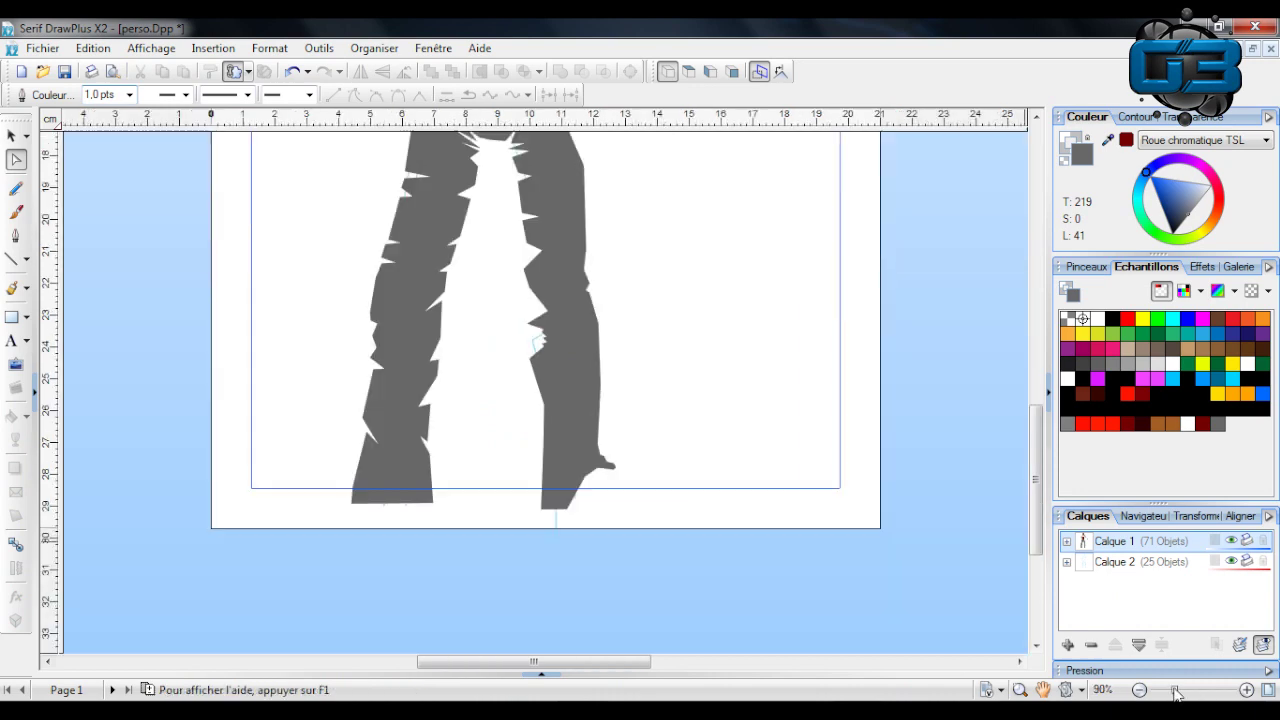
{"action": "scroll", "coordinate": [729, 451], "scroll_direction": "down", "scroll_amount": 5}
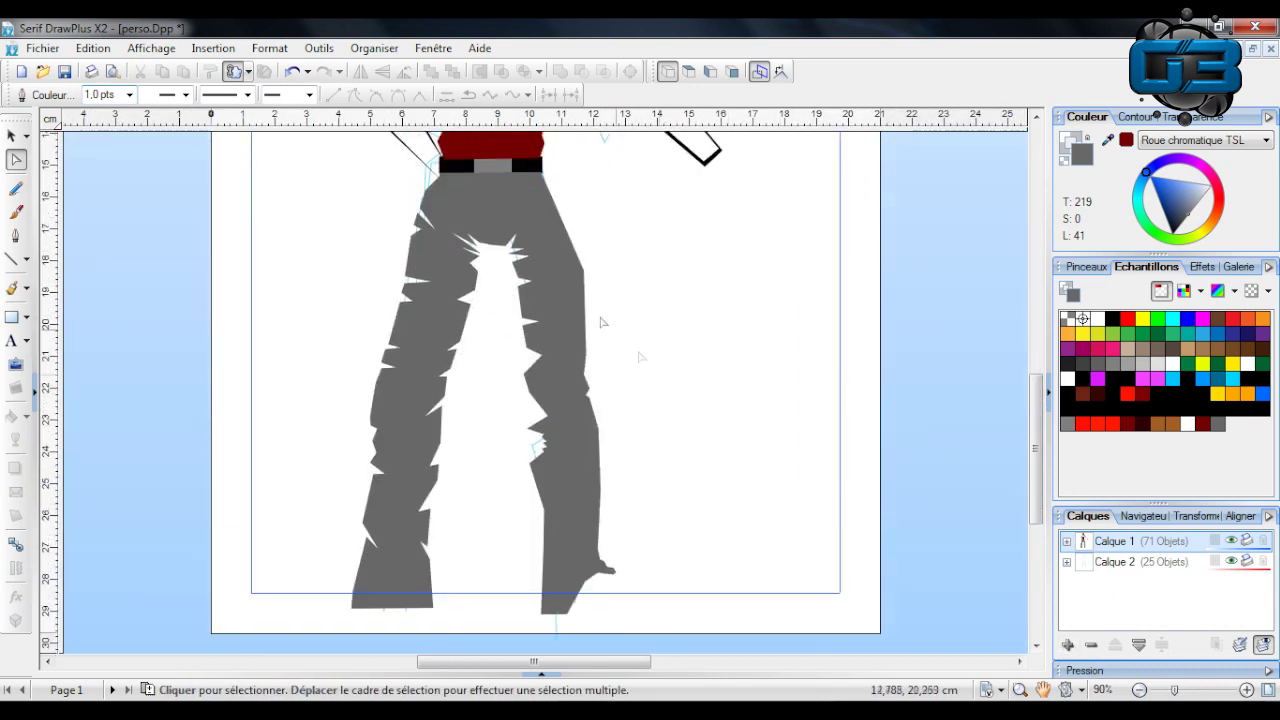
{"action": "left_click", "coordinate": [585, 265]}
{"action": "left_click_drag", "start_coordinate": [559, 211], "coordinate": [551, 183]}
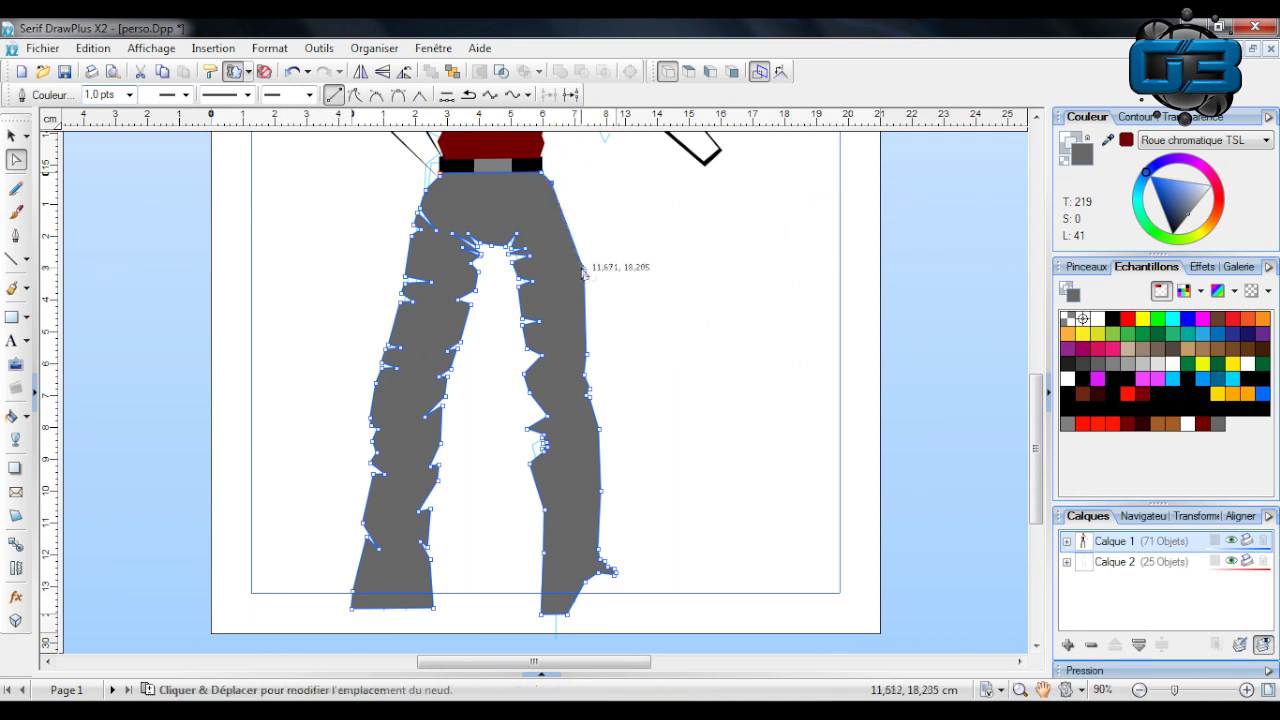
{"action": "left_click_drag", "start_coordinate": [584, 270], "coordinate": [572, 230]}
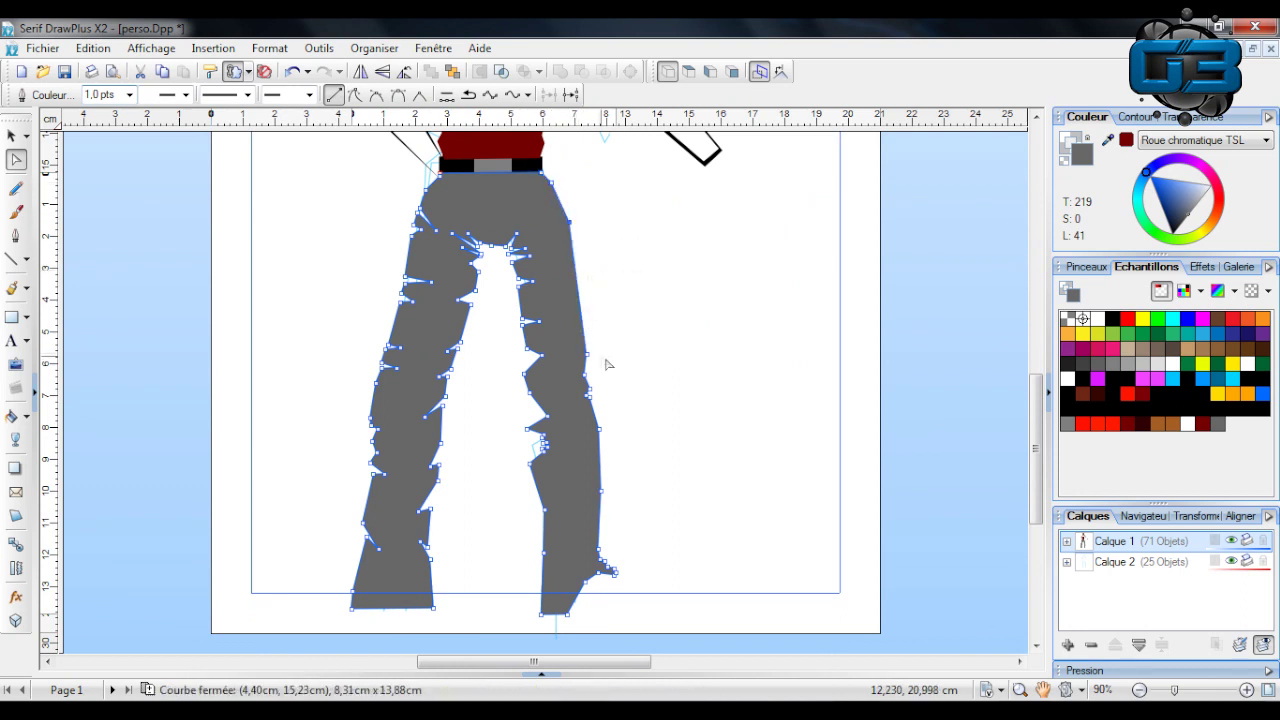
{"action": "left_click", "coordinate": [626, 355]}
{"action": "scroll", "coordinate": [632, 418], "scroll_direction": "down", "scroll_amount": 2}
{"action": "scroll", "coordinate": [632, 421], "scroll_direction": "up", "scroll_amount": 3}
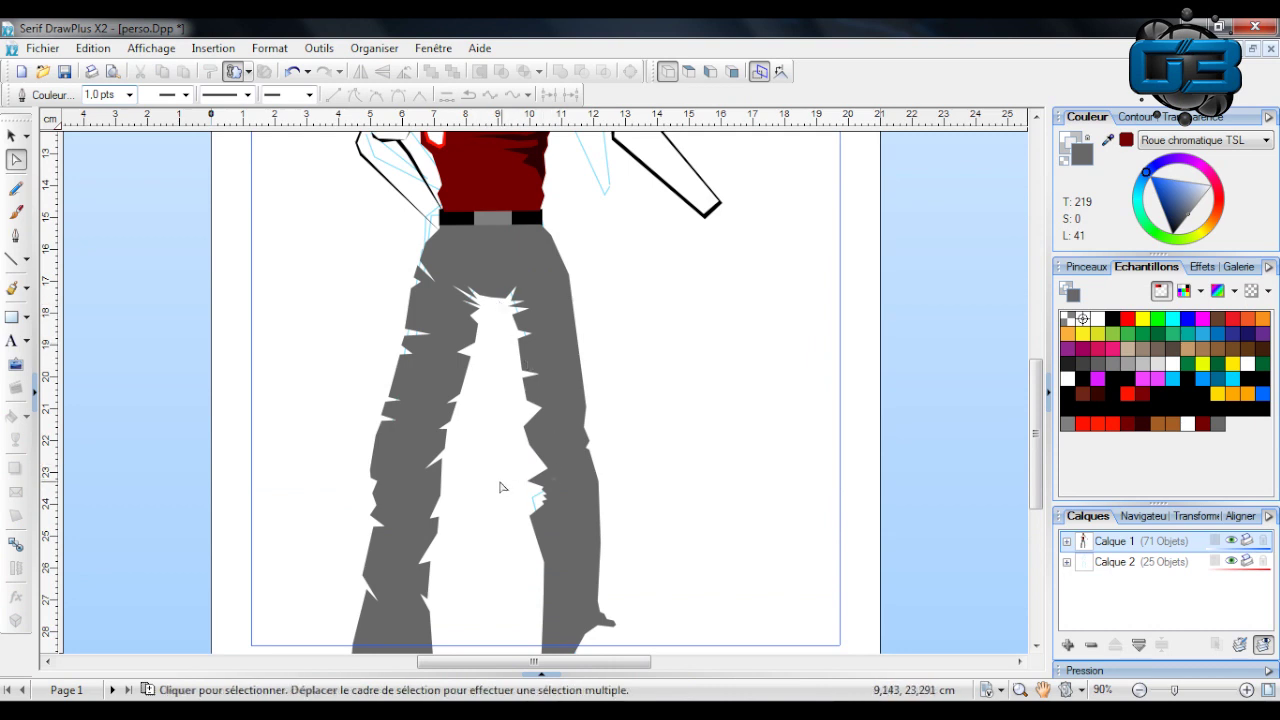
{"action": "left_click", "coordinate": [424, 285]}
{"action": "mouse_move", "coordinate": [490, 500]}
{"action": "left_mouse_down"}
{"action": "mouse_move", "coordinate": [540, 465]}
{"action": "mouse_move", "coordinate": [552, 292]}
{"action": "mouse_move", "coordinate": [540, 345]}
{"action": "mouse_move", "coordinate": [520, 342]}
{"action": "left_mouse_up"}
{"action": "left_click", "coordinate": [519, 341]}
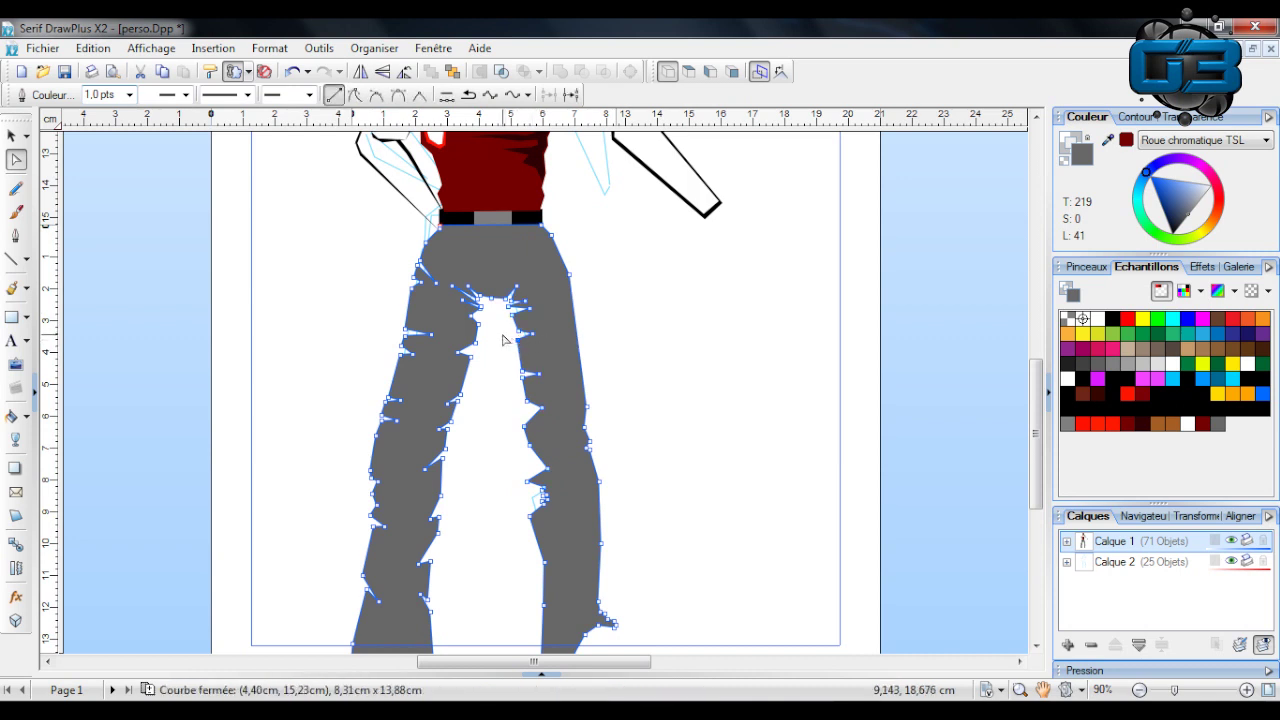
{"action": "left_click", "coordinate": [500, 334]}
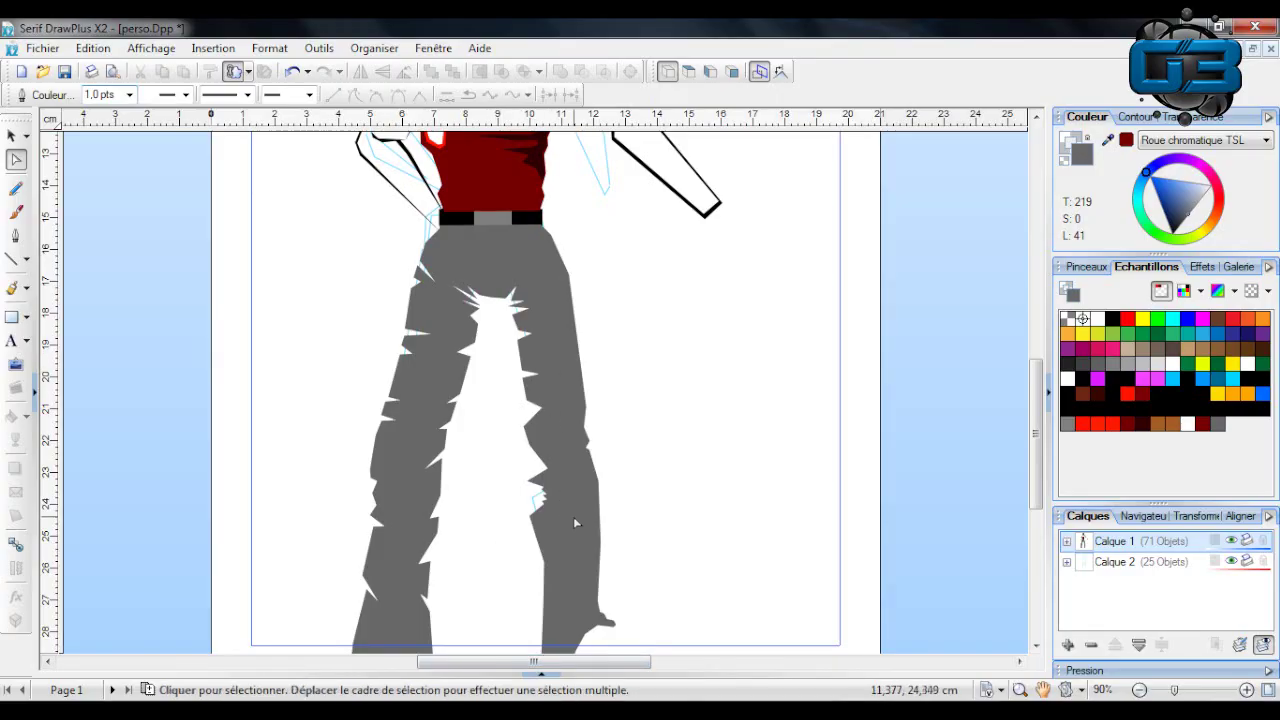
Select the inner-leg nodes from crotch to below the knee on the viewer's right and nudge them slightly inward and down.
{"action": "left_click", "coordinate": [575, 522]}
{"action": "left_click_drag", "start_coordinate": [508, 553], "coordinate": [557, 277]}
{"action": "left_click_drag", "start_coordinate": [521, 339], "coordinate": [509, 350]}
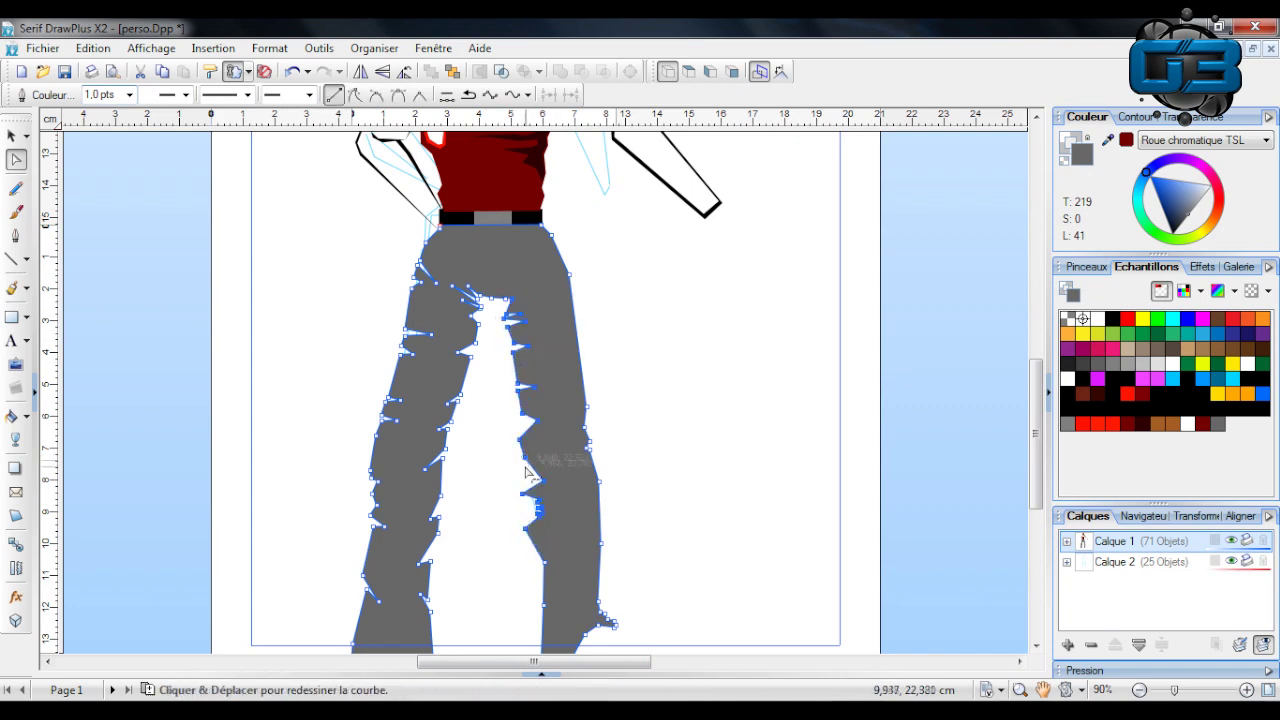
{"action": "left_click", "coordinate": [497, 514]}
Move the two inner calf nodes of the leg on the viewer's right inward to widen the lower leg.
{"action": "scroll", "coordinate": [497, 557], "scroll_direction": "down", "scroll_amount": 3}
{"action": "left_click", "coordinate": [551, 406]}
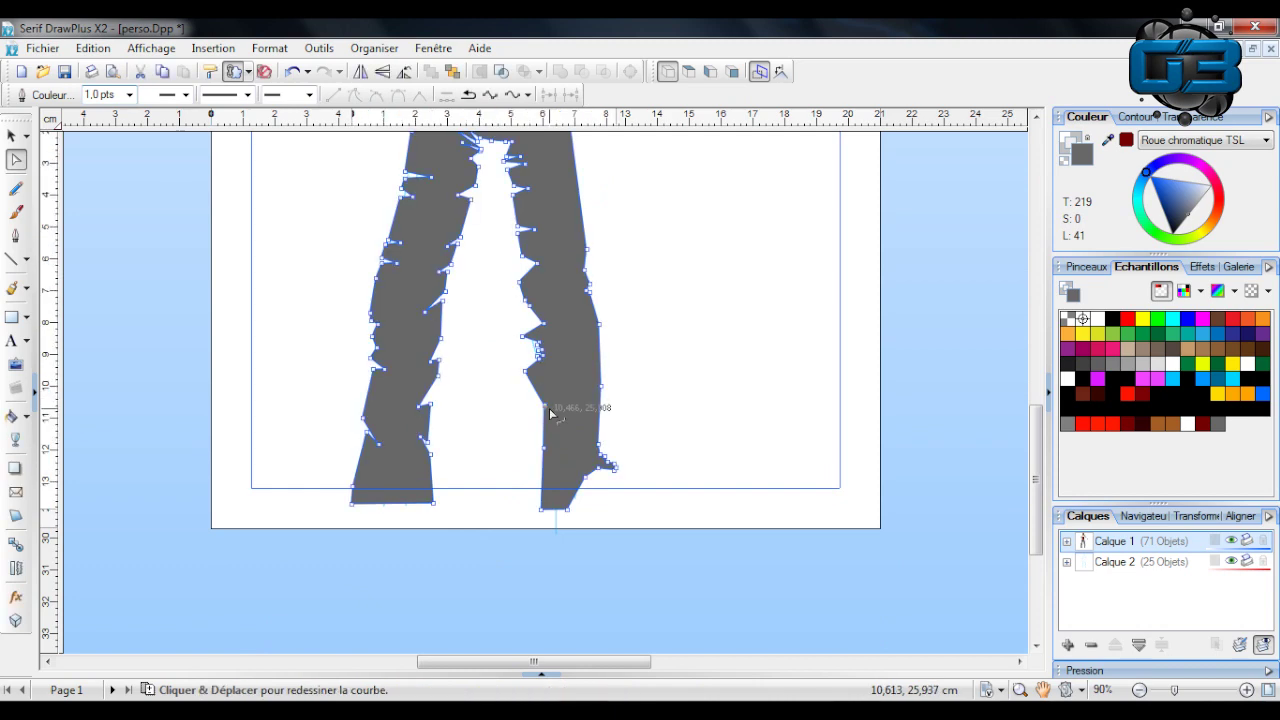
{"action": "left_click_drag", "start_coordinate": [544, 404], "coordinate": [530, 406]}
{"action": "left_click_drag", "start_coordinate": [538, 452], "coordinate": [530, 456]}
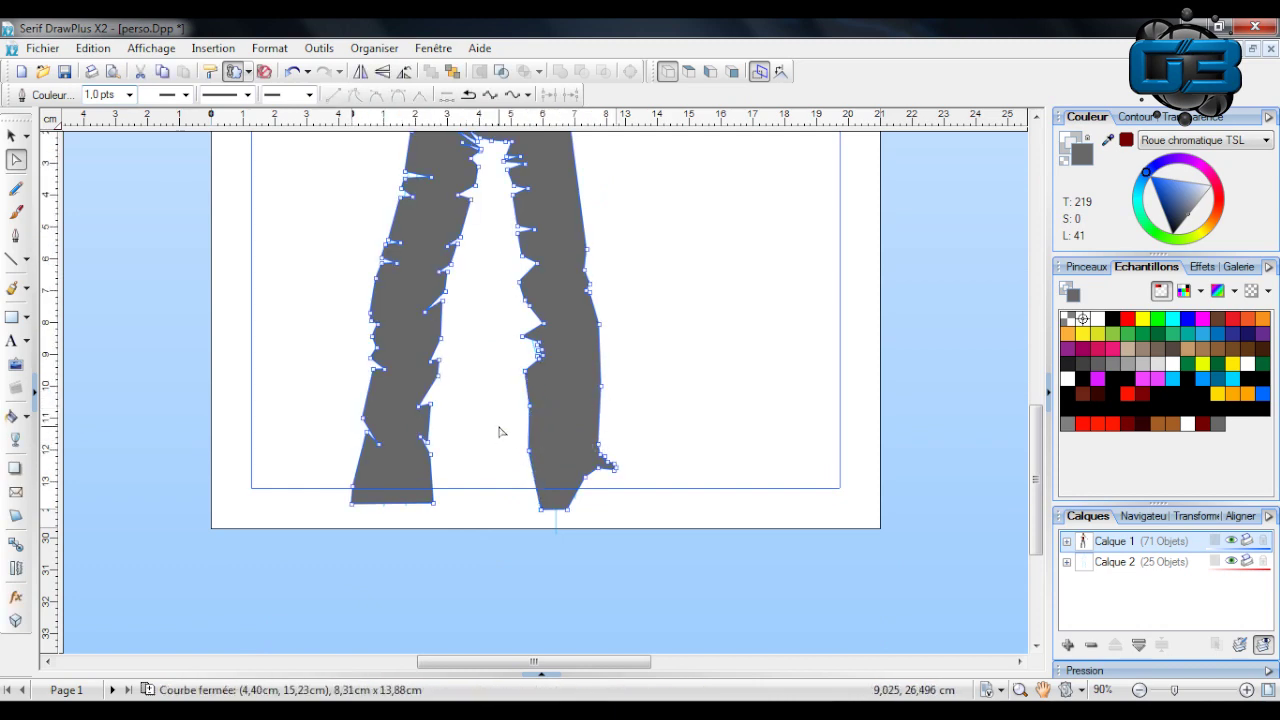
{"action": "scroll", "coordinate": [500, 434], "scroll_direction": "up", "scroll_amount": 3}
{"action": "left_click", "coordinate": [300, 371]}
Start a straight-line shadow outline at the hip on the viewer's left and trace it down that leg's outer edge to the calf.
{"action": "left_click", "coordinate": [13, 259]}
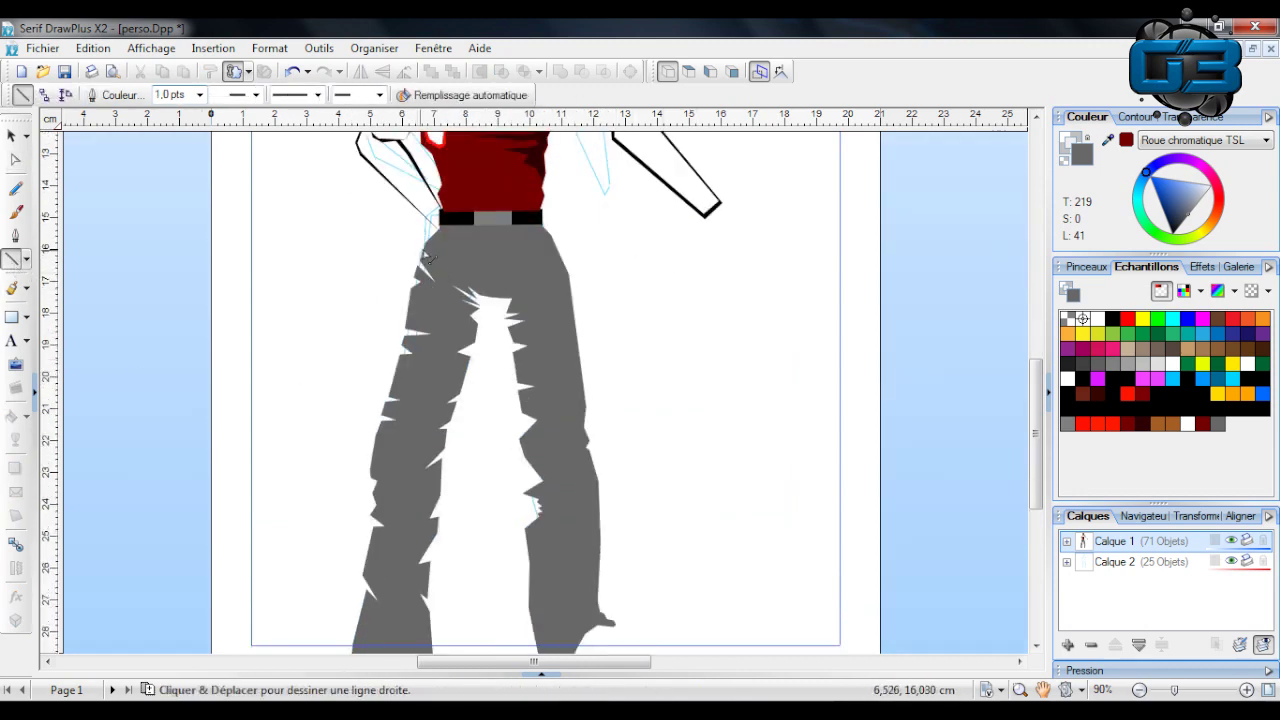
{"action": "left_click_drag", "start_coordinate": [427, 256], "coordinate": [421, 278]}
{"action": "left_click_drag", "start_coordinate": [421, 278], "coordinate": [415, 300]}
{"action": "left_click_drag", "start_coordinate": [415, 300], "coordinate": [407, 348]}
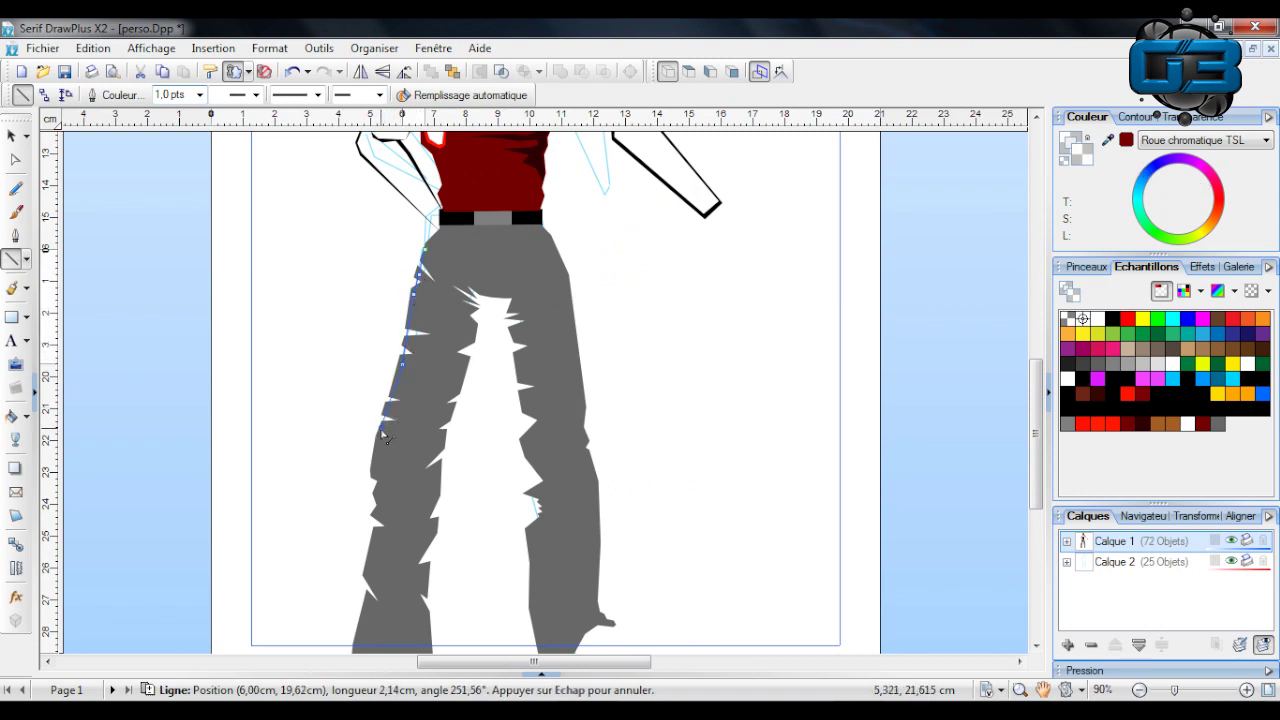
{"action": "left_click_drag", "start_coordinate": [383, 440], "coordinate": [383, 440]}
{"action": "scroll", "coordinate": [385, 400], "scroll_direction": "down", "scroll_amount": 3}
{"action": "left_click_drag", "start_coordinate": [381, 284], "coordinate": [382, 292]}
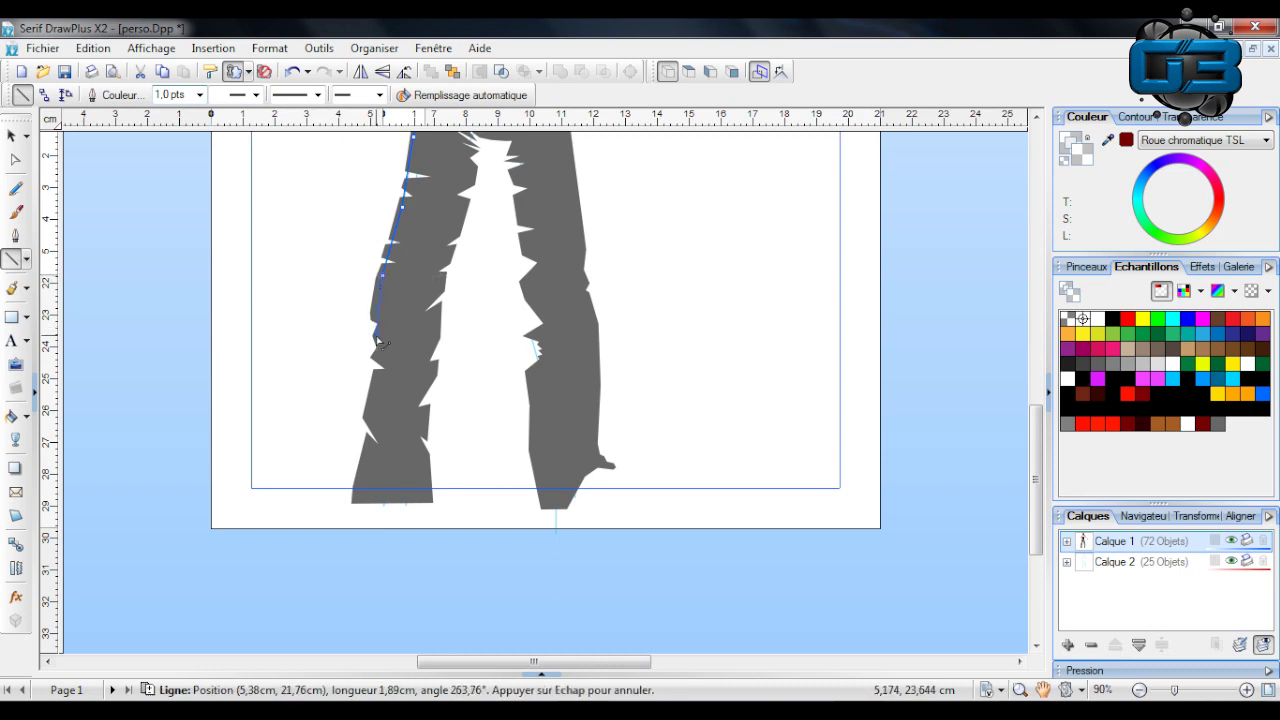
{"action": "left_click_drag", "start_coordinate": [375, 325], "coordinate": [375, 325]}
{"action": "left_click_drag", "start_coordinate": [375, 325], "coordinate": [377, 375]}
Continue the shadow outline across the lower leg on the viewer's left and up its inner edge toward the crotch.
{"action": "left_click_drag", "start_coordinate": [377, 375], "coordinate": [429, 491]}
{"action": "left_click_drag", "start_coordinate": [429, 491], "coordinate": [424, 421]}
{"action": "left_click_drag", "start_coordinate": [424, 421], "coordinate": [432, 396]}
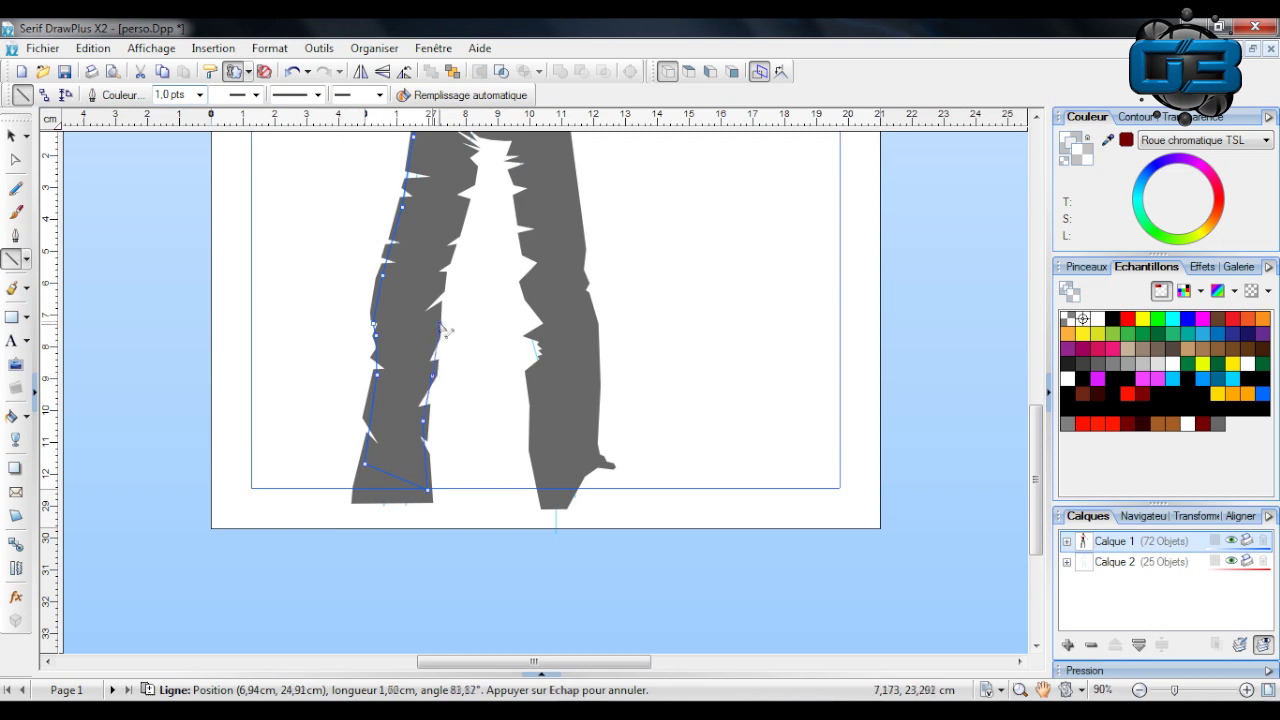
{"action": "left_click_drag", "start_coordinate": [446, 291], "coordinate": [443, 289]}
{"action": "left_click_drag", "start_coordinate": [443, 289], "coordinate": [448, 255]}
{"action": "left_click_drag", "start_coordinate": [448, 255], "coordinate": [475, 158]}
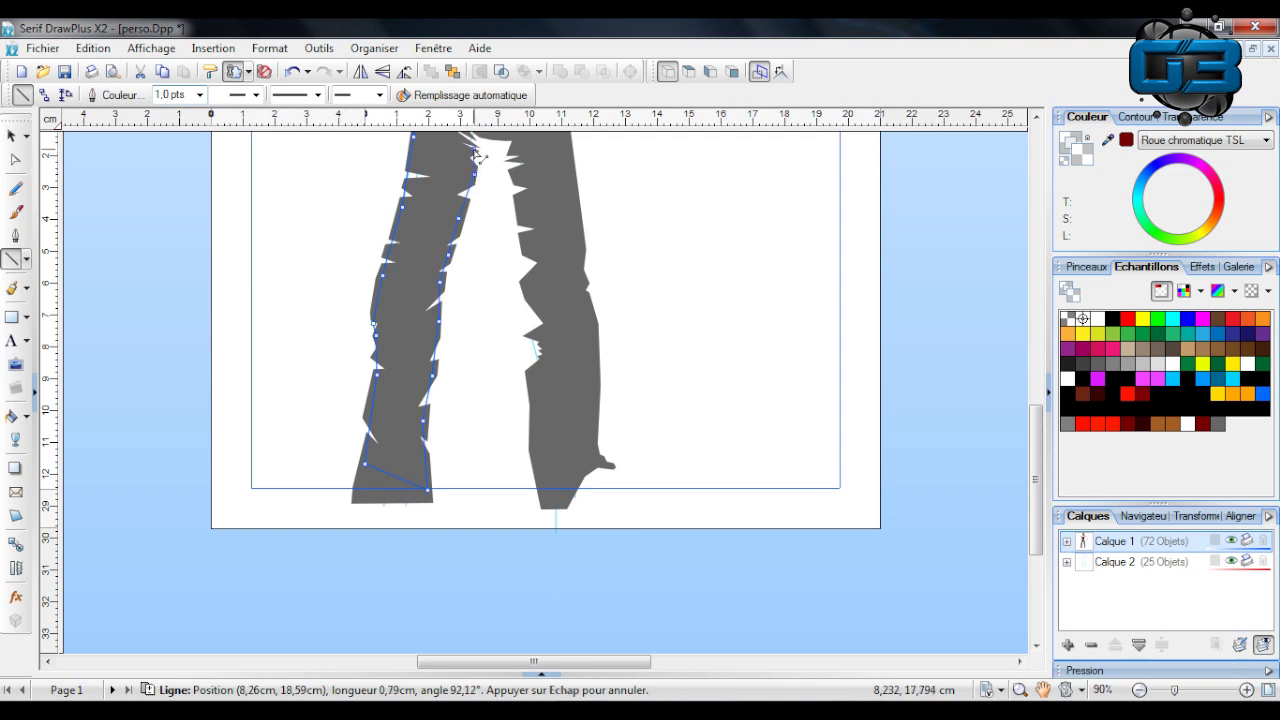
{"action": "scroll", "coordinate": [475, 157], "scroll_direction": "up", "scroll_amount": 3}
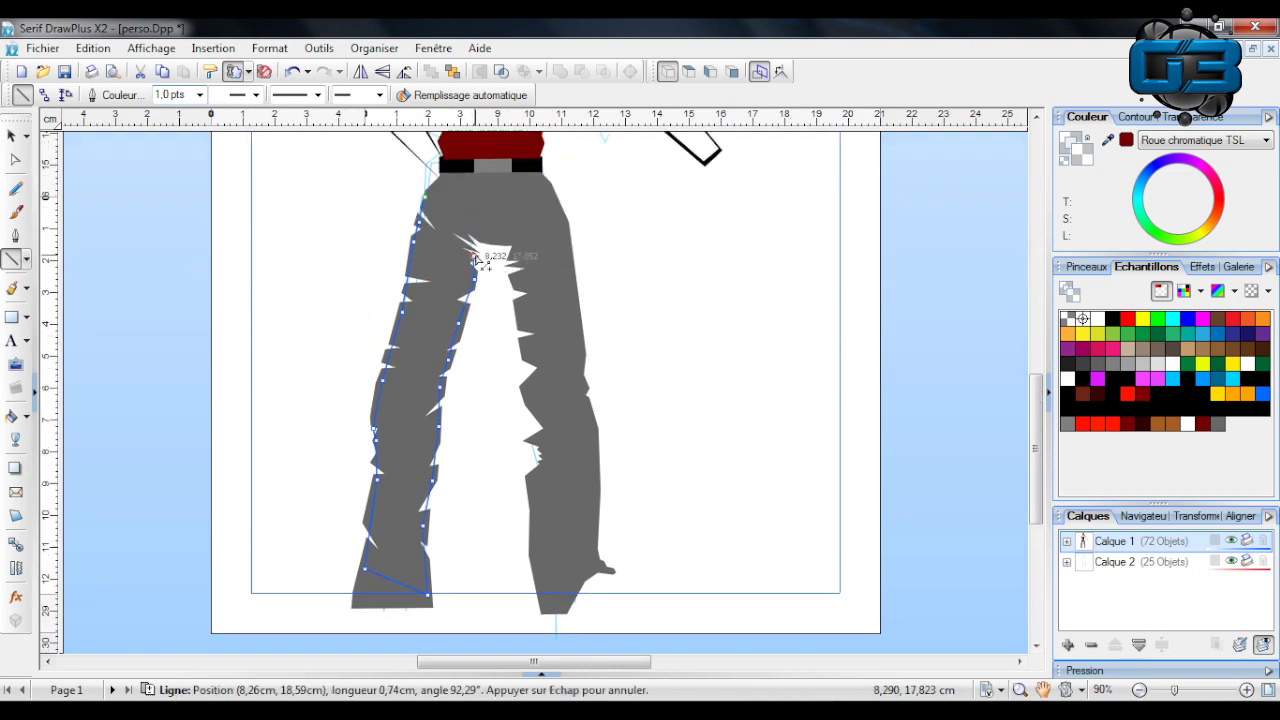
Carry the shadow outline across above the crotch and down the inner side of the other leg to the lower calf.
{"action": "left_click_drag", "start_coordinate": [474, 257], "coordinate": [520, 263]}
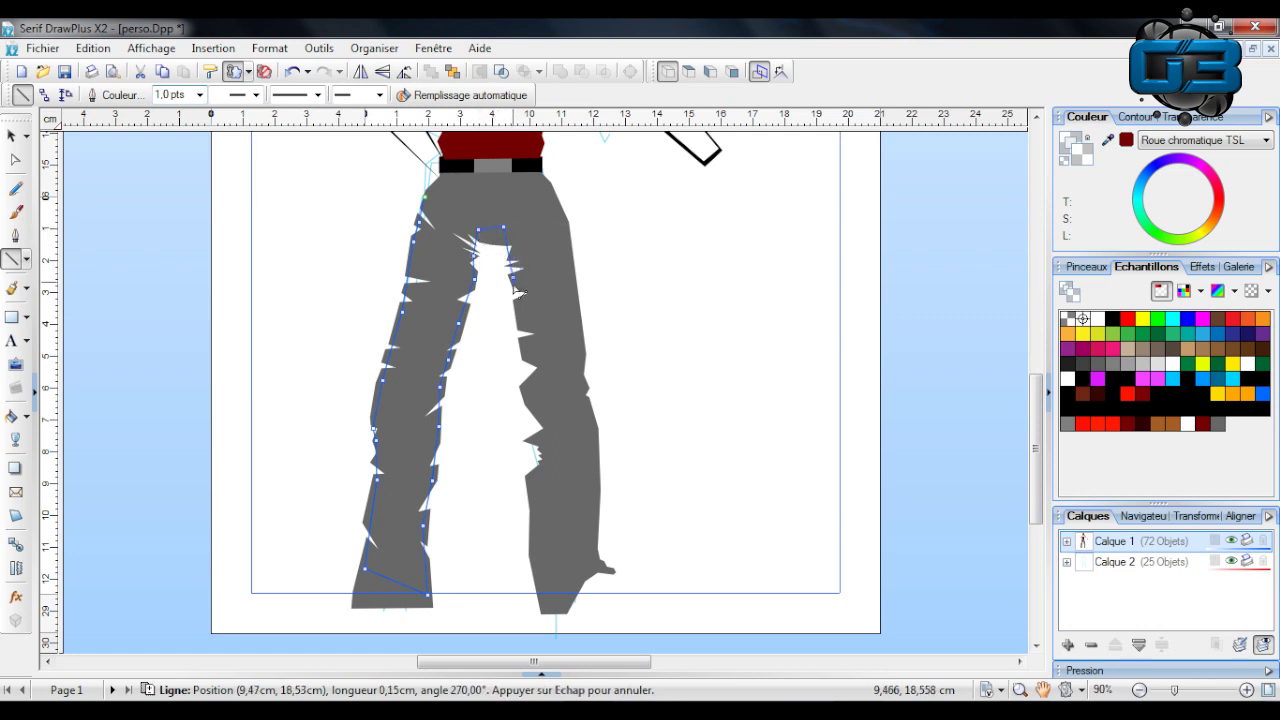
{"action": "left_click_drag", "start_coordinate": [535, 443], "coordinate": [535, 440]}
{"action": "left_click_drag", "start_coordinate": [546, 483], "coordinate": [541, 493]}
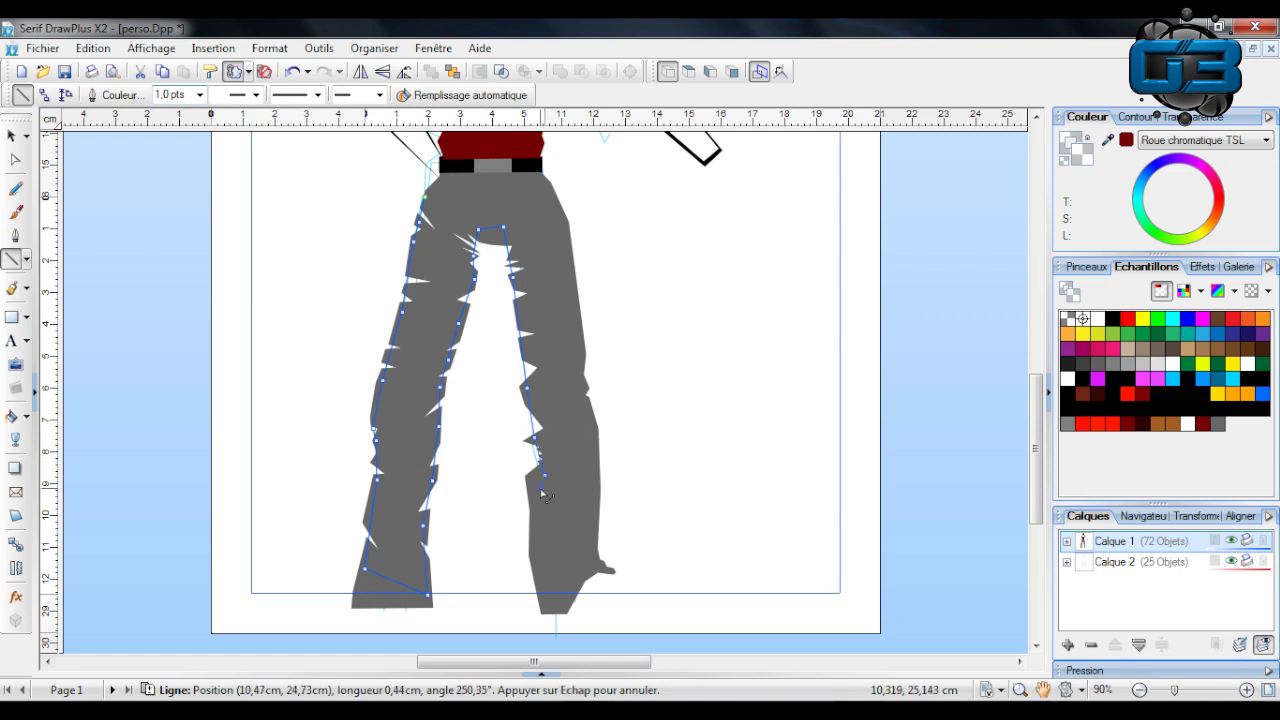
{"action": "left_click_drag", "start_coordinate": [557, 550], "coordinate": [556, 561]}
Bring the shadow outline up inside the outer edge of the leg on the viewer's right and close it across the hips.
{"action": "left_click_drag", "start_coordinate": [556, 561], "coordinate": [593, 523]}
{"action": "left_click_drag", "start_coordinate": [593, 523], "coordinate": [594, 516]}
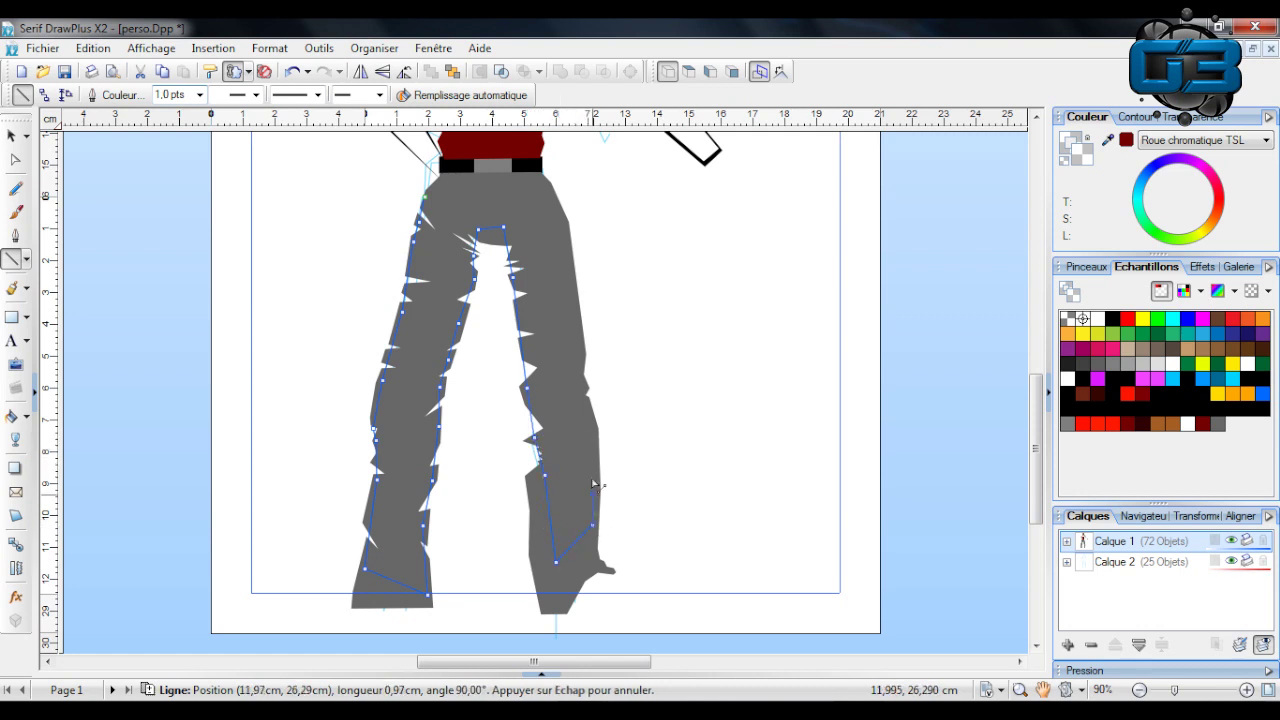
{"action": "left_click_drag", "start_coordinate": [594, 418], "coordinate": [590, 410]}
{"action": "left_click_drag", "start_coordinate": [590, 410], "coordinate": [537, 194]}
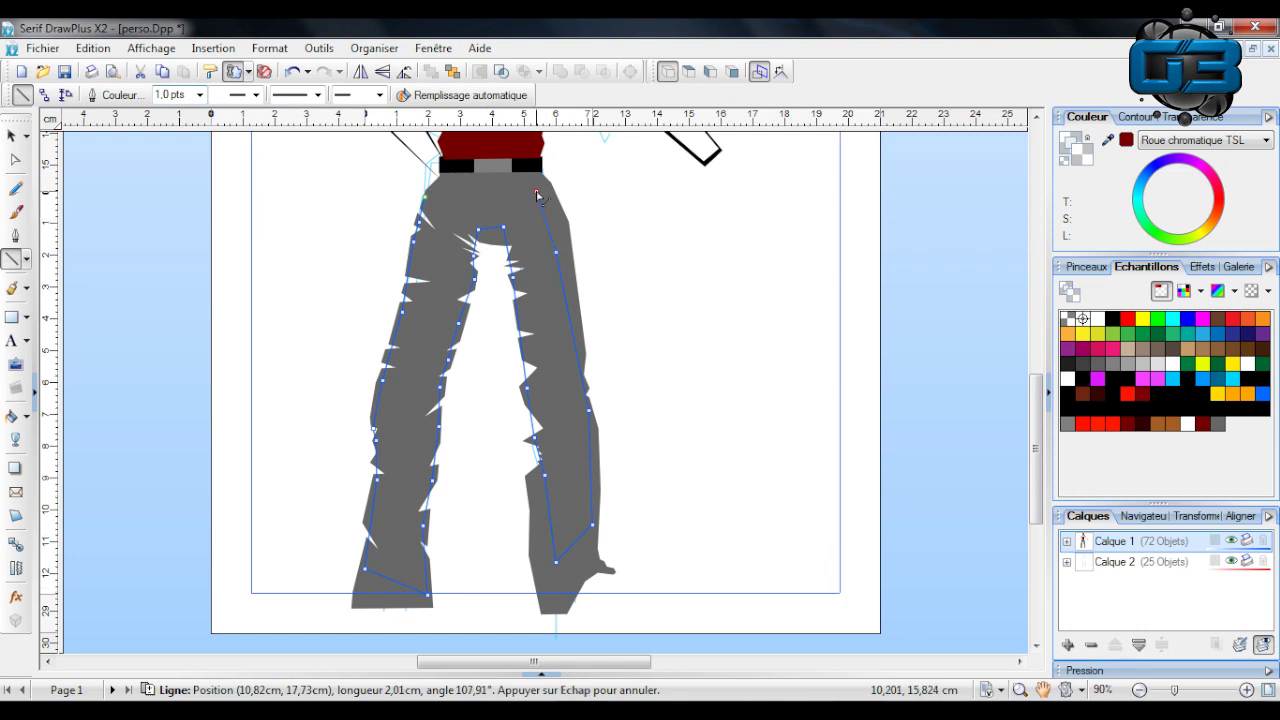
{"action": "left_click_drag", "start_coordinate": [428, 202], "coordinate": [426, 197]}
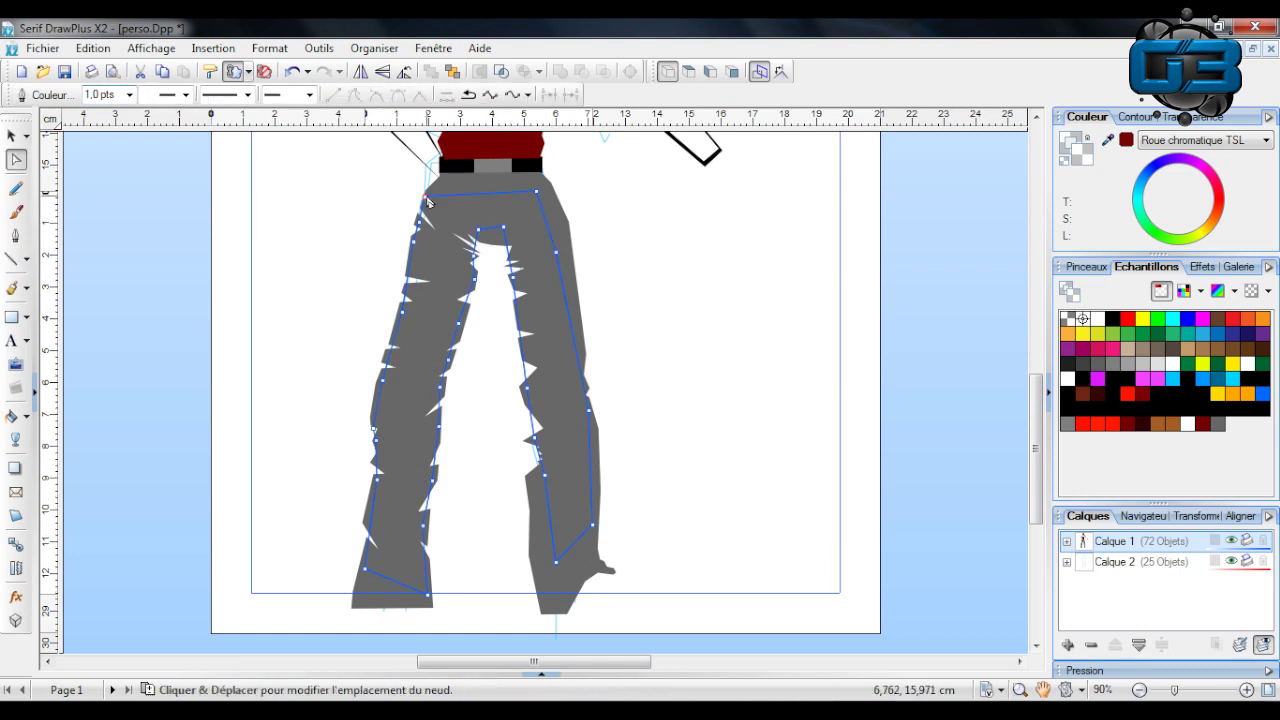
Fill the shadow shape with darker grey, hue 204, saturation 0 and luminosity 23, and send it behind the trousers.
{"action": "scroll", "coordinate": [586, 466], "scroll_direction": "down", "scroll_amount": 3}
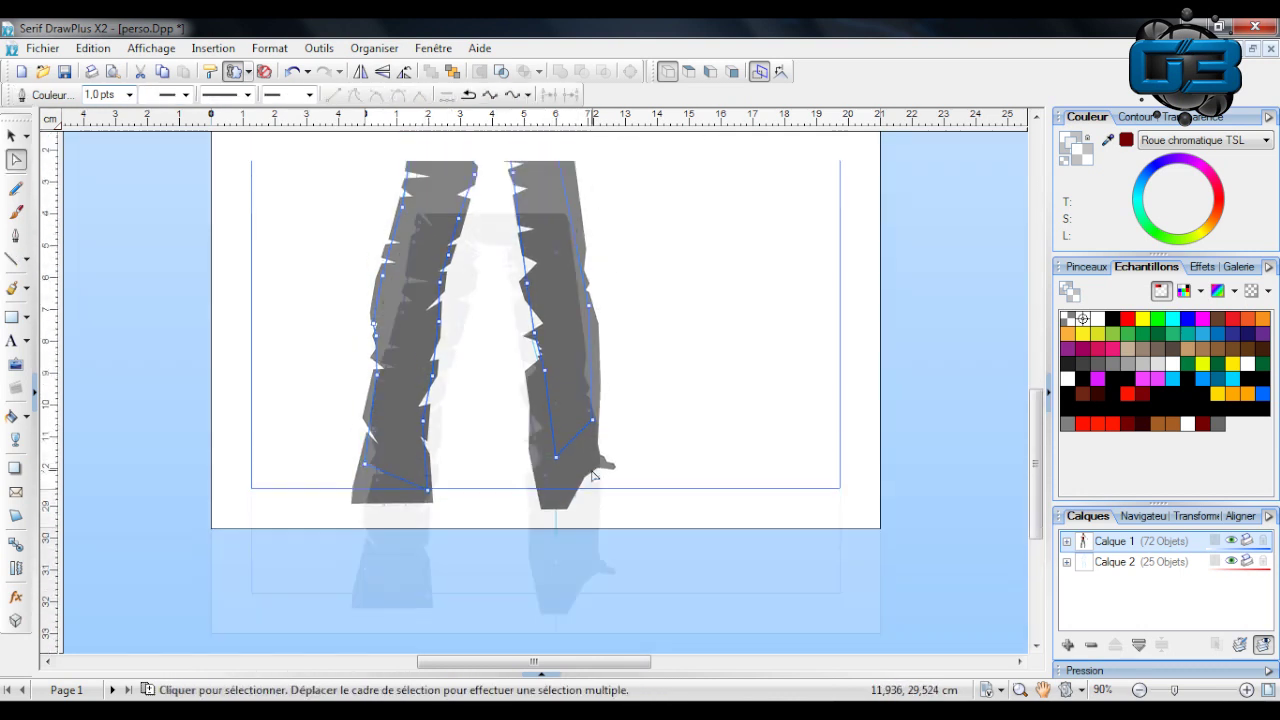
{"action": "scroll", "coordinate": [640, 449], "scroll_direction": "up", "scroll_amount": 4}
{"action": "left_click", "coordinate": [1137, 196]}
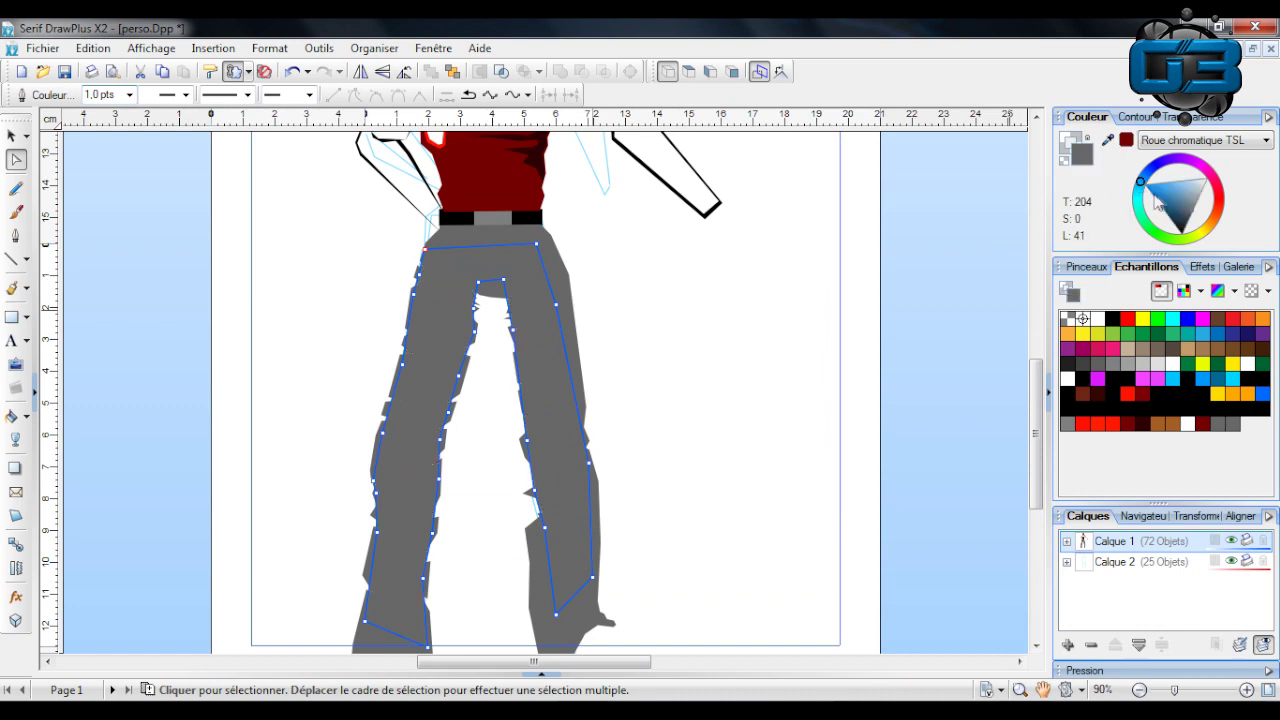
{"action": "left_click_drag", "start_coordinate": [1187, 222], "coordinate": [1213, 243]}
{"action": "left_click", "coordinate": [452, 71]}
{"action": "left_click", "coordinate": [297, 423]}
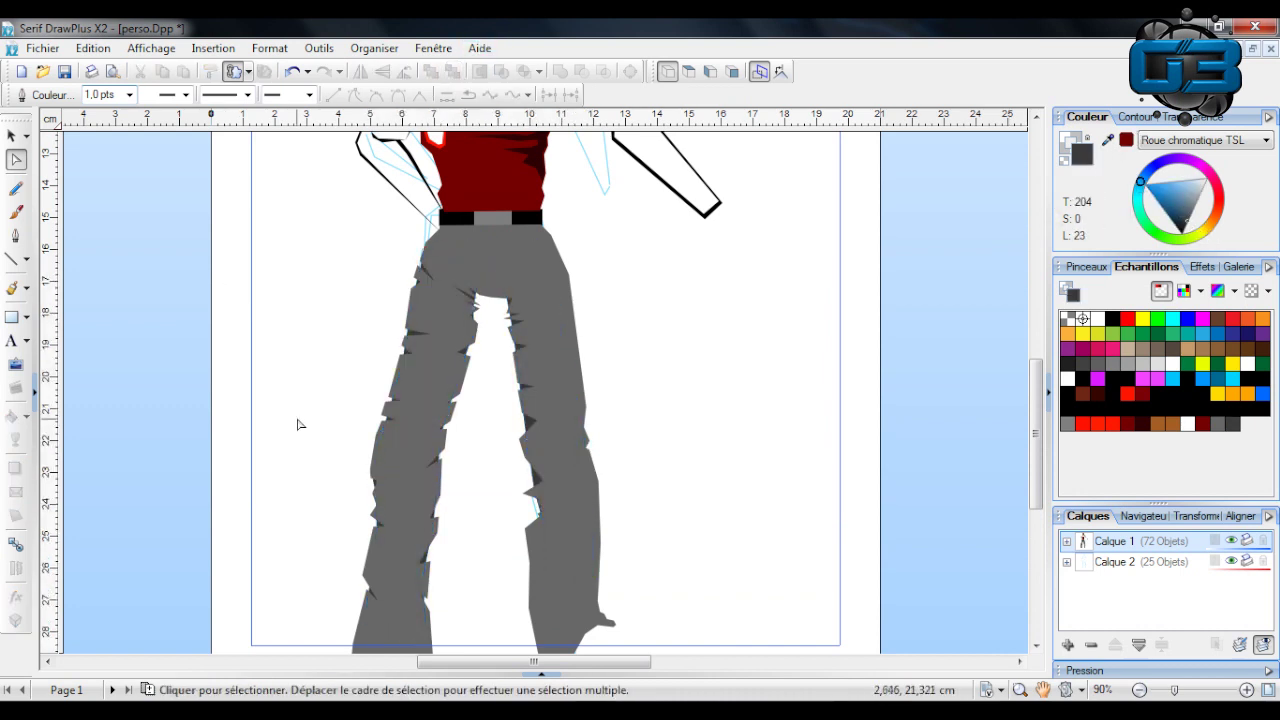
Bend the straight trouser segments around the hip and upper outer-thigh folds on the viewer's left into curves.
{"action": "scroll", "coordinate": [296, 424], "scroll_direction": "down", "scroll_amount": 3}
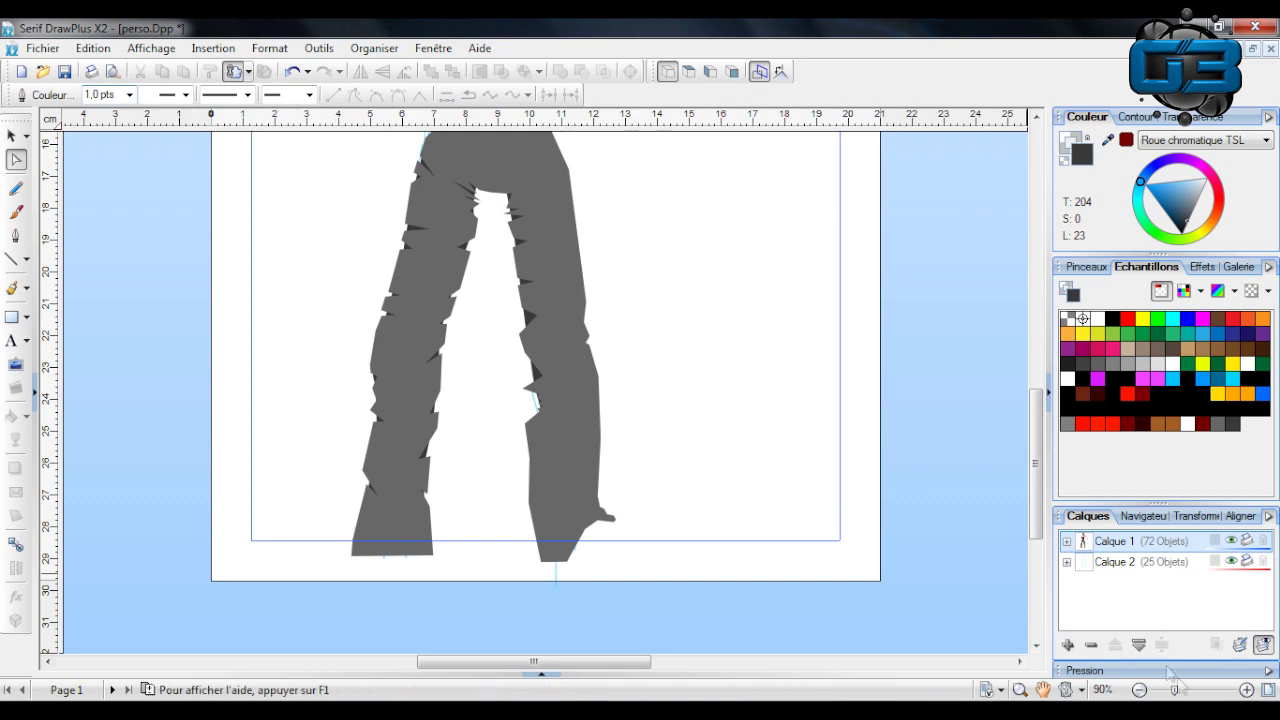
{"action": "left_click_drag", "start_coordinate": [1175, 690], "coordinate": [1192, 690]}
{"action": "scroll", "coordinate": [249, 347], "scroll_direction": "up", "scroll_amount": 3}
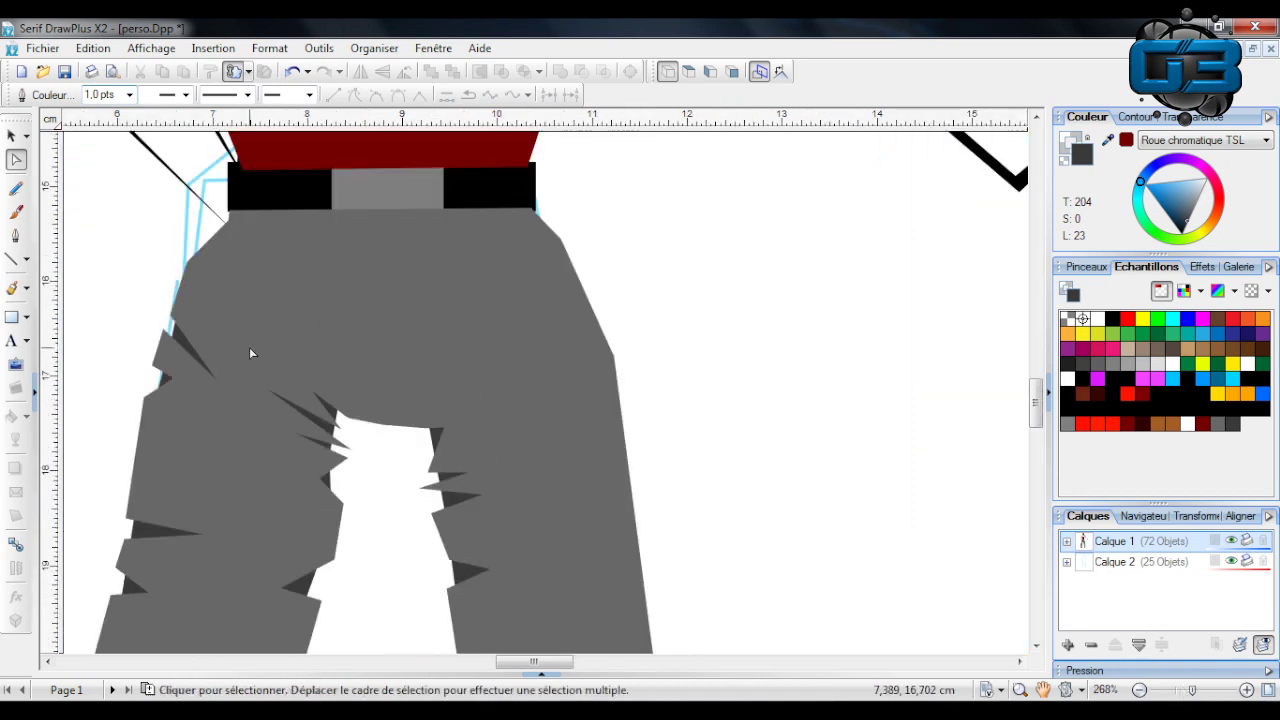
{"action": "left_click_drag", "start_coordinate": [563, 664], "coordinate": [528, 666]}
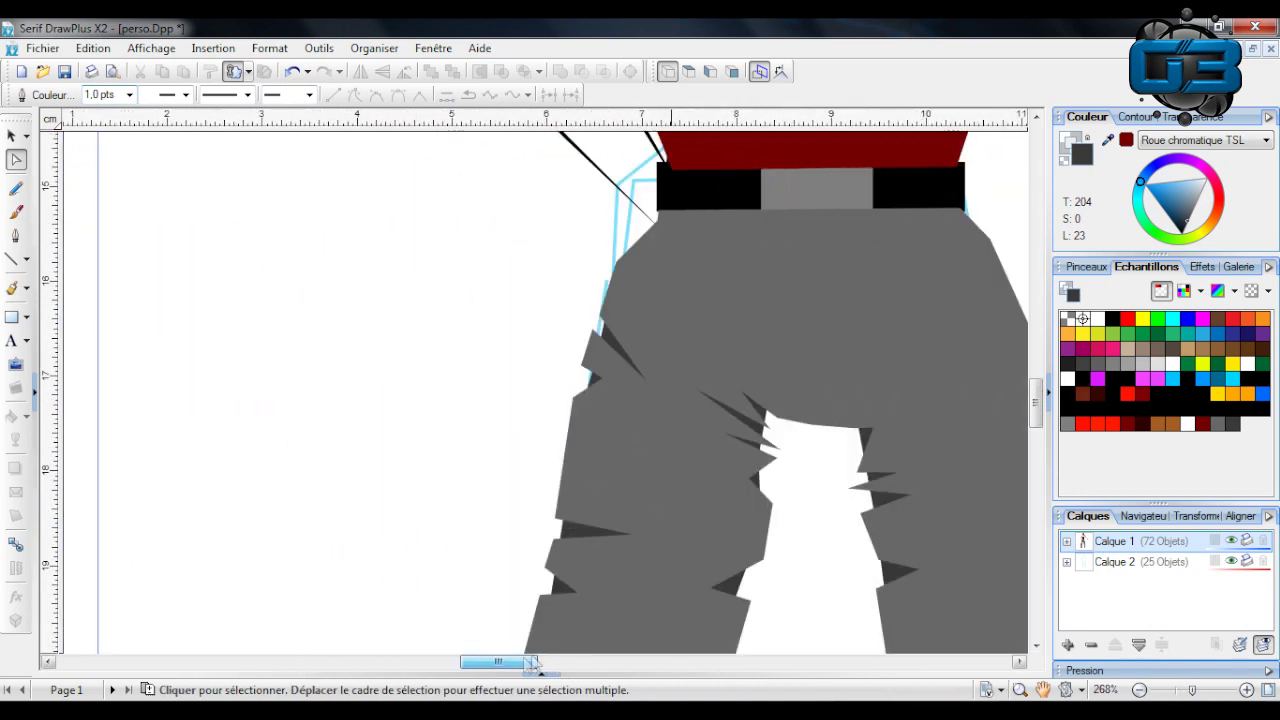
{"action": "left_click", "coordinate": [1207, 690]}
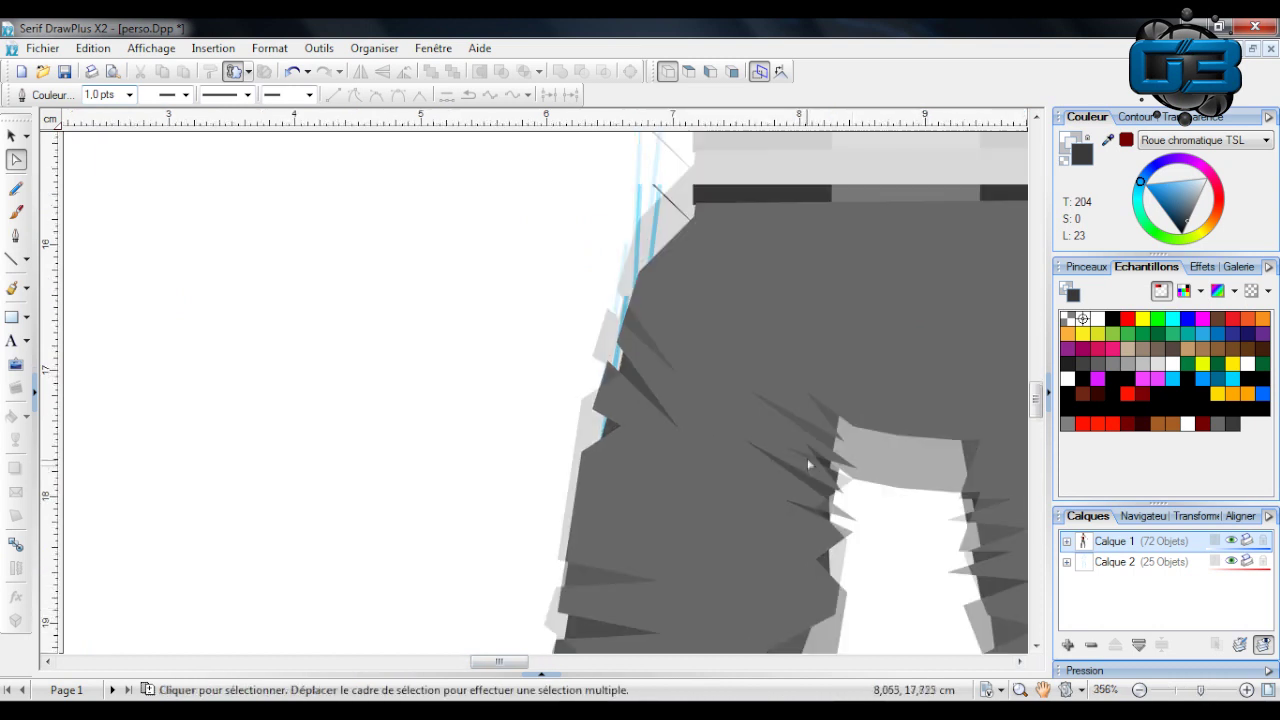
{"action": "left_click", "coordinate": [620, 516]}
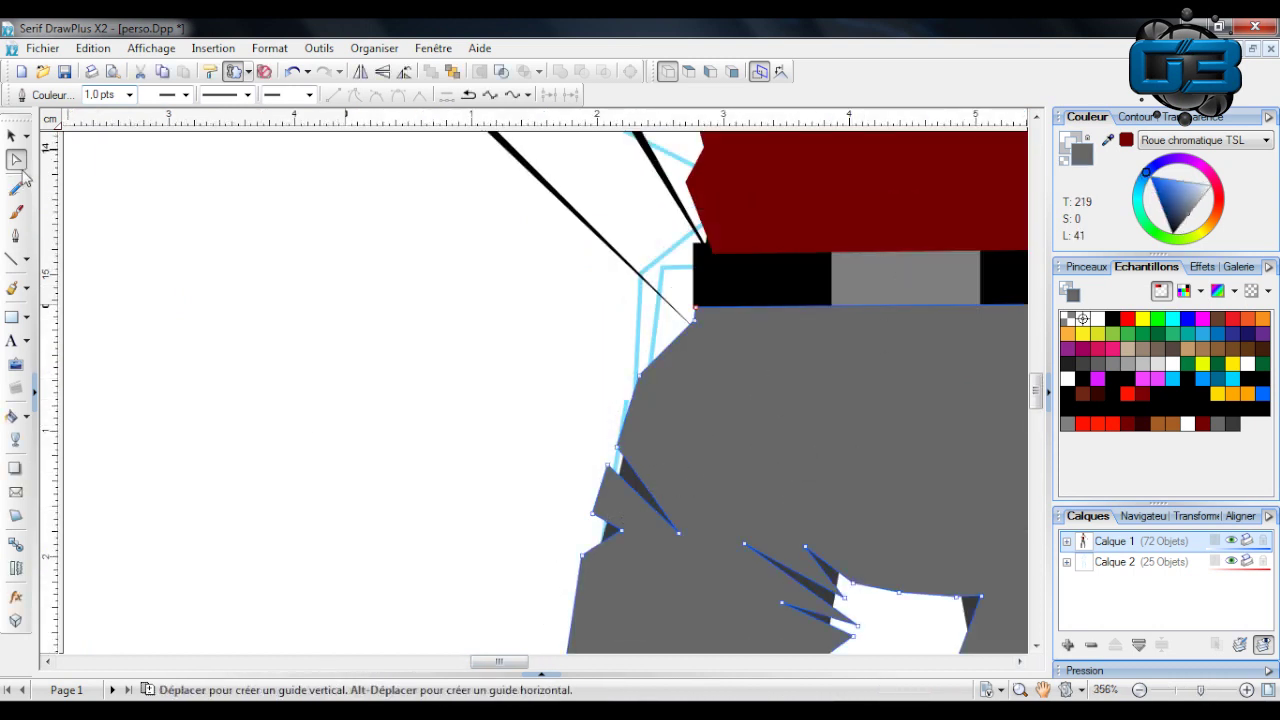
{"action": "left_click_drag", "start_coordinate": [639, 482], "coordinate": [657, 524]}
{"action": "scroll", "coordinate": [692, 523], "scroll_direction": "down", "scroll_amount": 1}
{"action": "left_click_drag", "start_coordinate": [600, 381], "coordinate": [596, 373]}
{"action": "left_click_drag", "start_coordinate": [629, 303], "coordinate": [624, 293]}
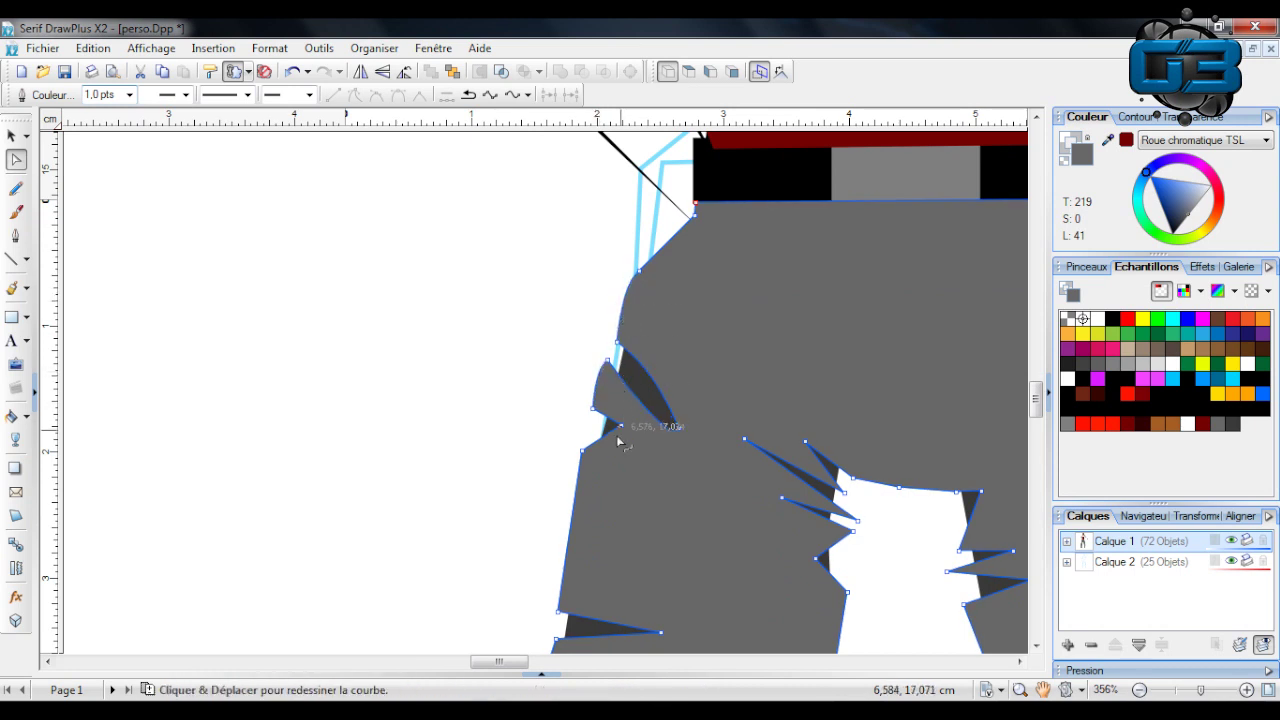
{"action": "left_click_drag", "start_coordinate": [620, 436], "coordinate": [618, 448]}
{"action": "scroll", "coordinate": [616, 450], "scroll_direction": "down", "scroll_amount": 1}
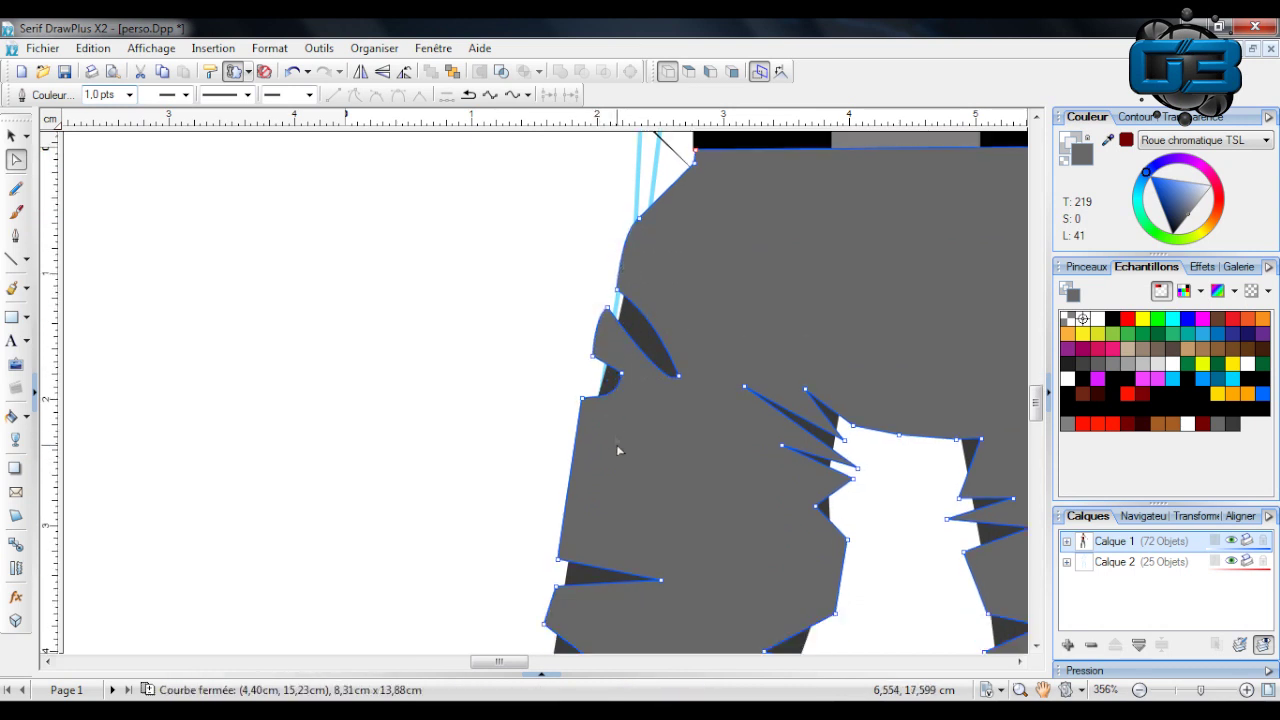
Select the darker shadow shape and push its outer edge at the upper thigh outward to fill the hip folds.
{"action": "left_click", "coordinate": [597, 380]}
{"action": "left_click_drag", "start_coordinate": [611, 352], "coordinate": [597, 366]}
{"action": "left_click_drag", "start_coordinate": [592, 427], "coordinate": [585, 428]}
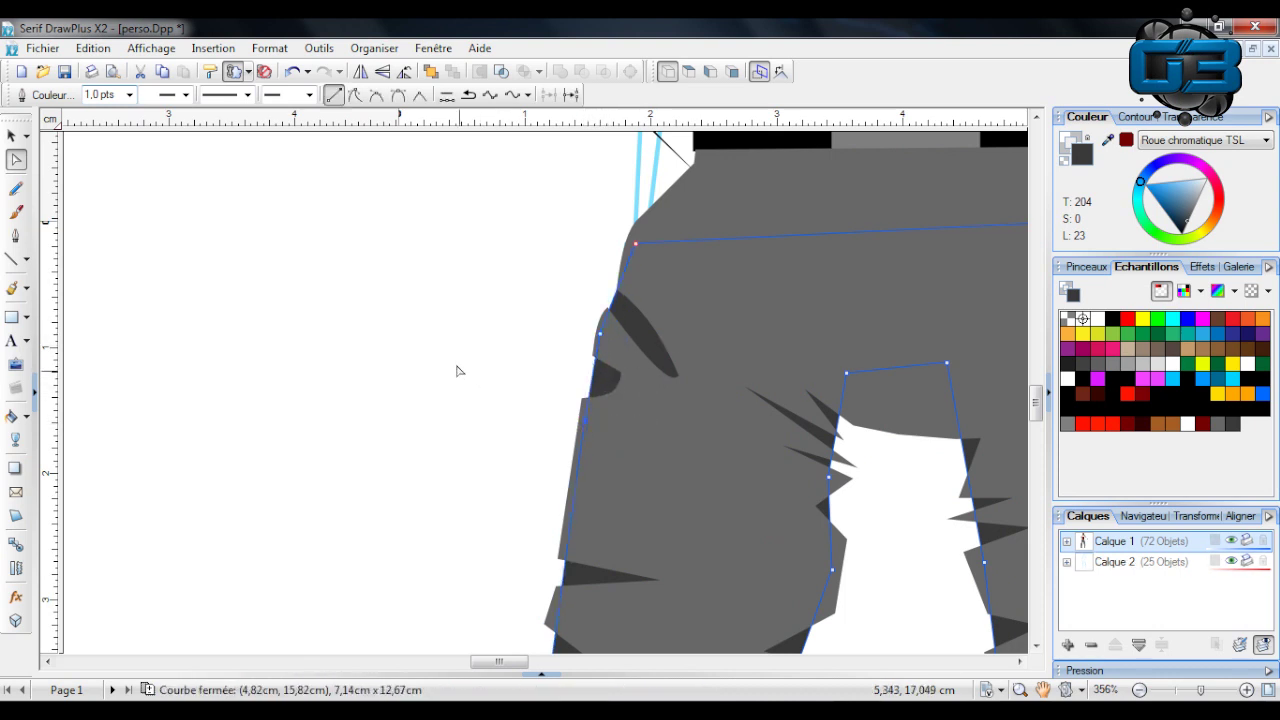
Bend the straight trouser segments around the two outer mid-thigh folds on the viewer's left into curves.
{"action": "scroll", "coordinate": [480, 385], "scroll_direction": "down", "scroll_amount": 3}
{"action": "left_click", "coordinate": [605, 440]}
{"action": "left_click_drag", "start_coordinate": [661, 424], "coordinate": [586, 381]}
{"action": "left_click", "coordinate": [567, 418]}
{"action": "scroll", "coordinate": [566, 416], "scroll_direction": "down", "scroll_amount": 3}
{"action": "left_click", "coordinate": [570, 384]}
{"action": "scroll", "coordinate": [587, 377], "scroll_direction": "down", "scroll_amount": 3}
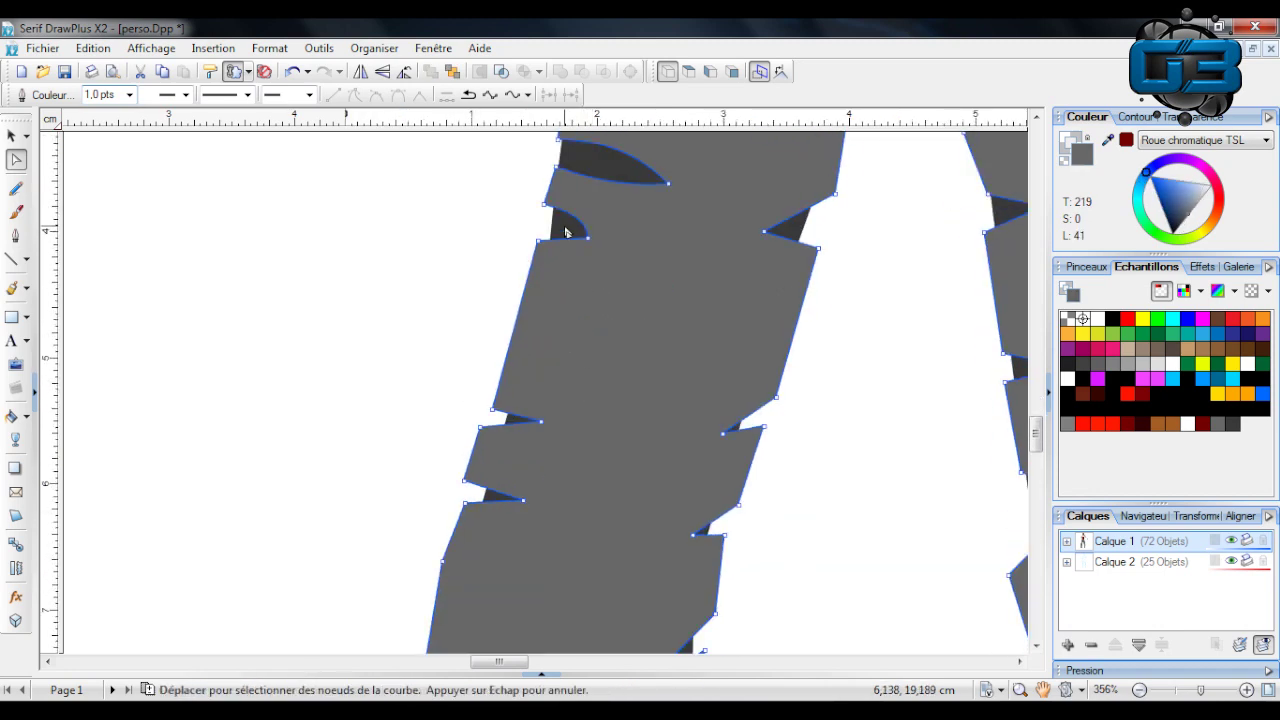
Select the darker shadow shape and adjust its outer edge to fill the curved mid-thigh folds.
{"action": "left_click", "coordinate": [583, 276]}
{"action": "left_click_drag", "start_coordinate": [546, 280], "coordinate": [544, 286]}
{"action": "left_click_drag", "start_coordinate": [557, 196], "coordinate": [557, 197]}
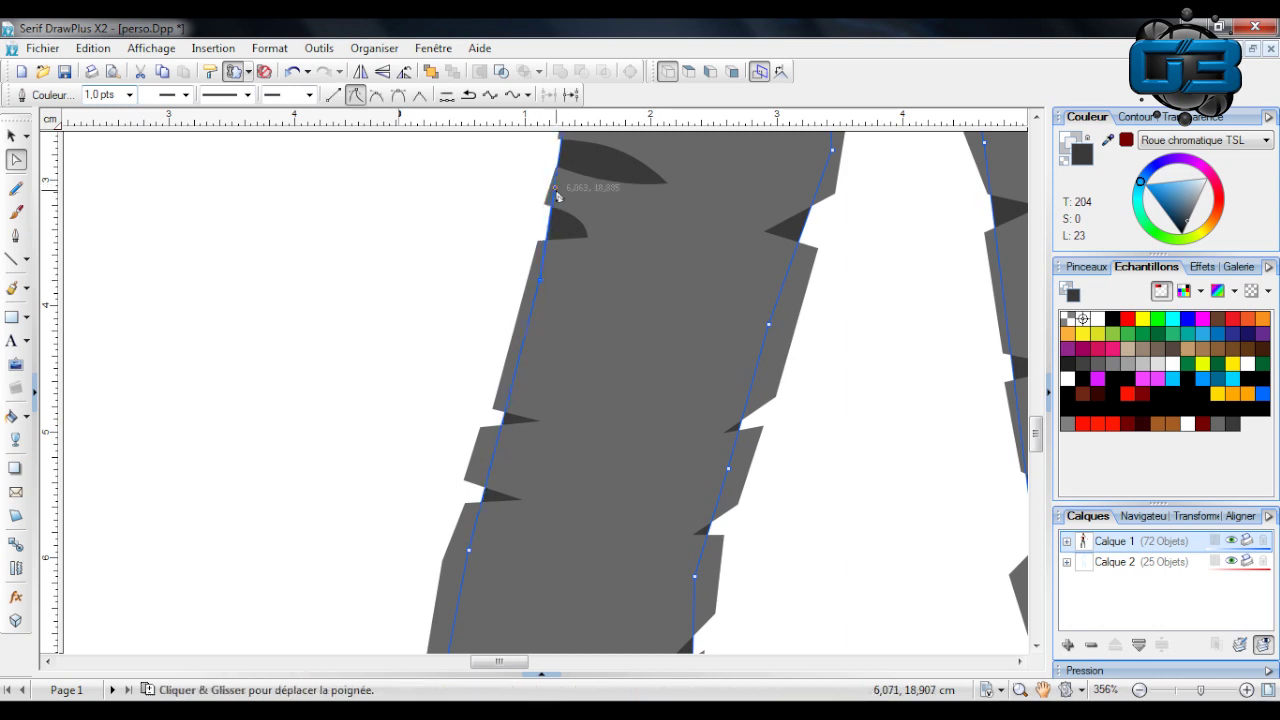
Bend the trouser segments around the two outer folds near the knee on the viewer's left into curves.
{"action": "scroll", "coordinate": [629, 294], "scroll_direction": "down", "scroll_amount": 3}
{"action": "left_click", "coordinate": [543, 230]}
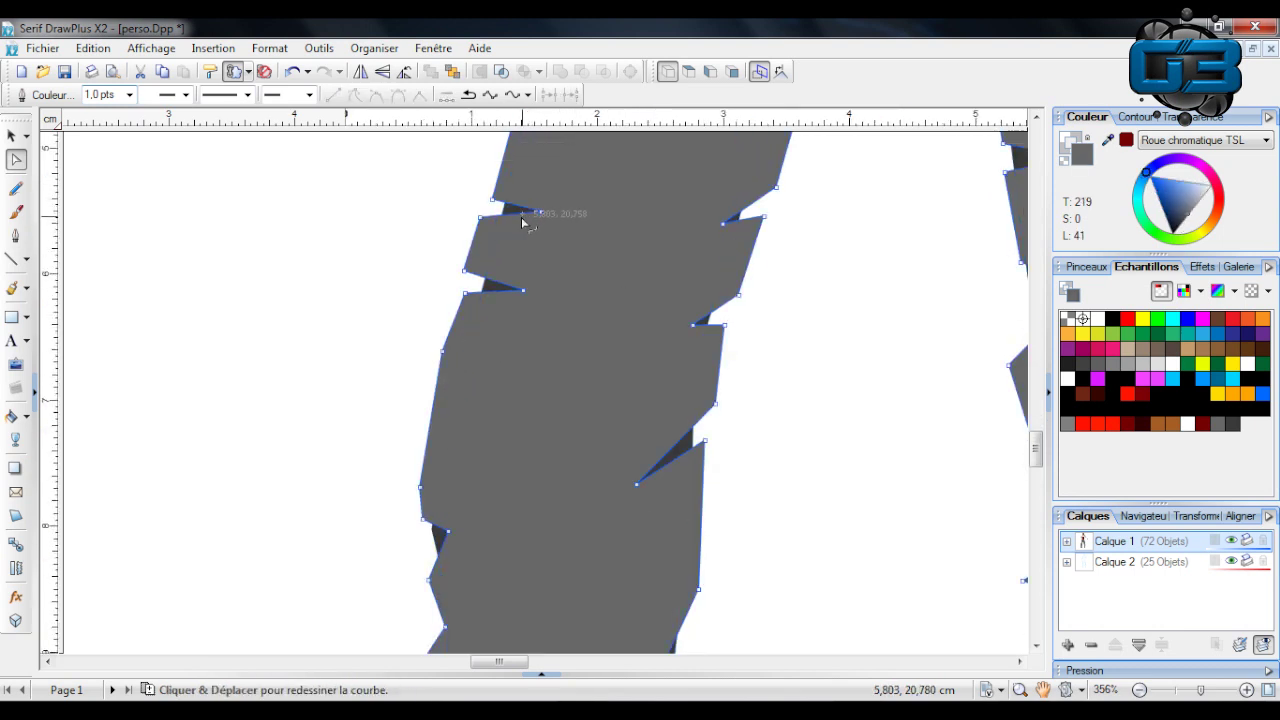
{"action": "left_click", "coordinate": [506, 207]}
{"action": "mouse_move", "coordinate": [506, 207]}
{"action": "left_mouse_down"}
{"action": "mouse_move", "coordinate": [492, 213]}
{"action": "mouse_move", "coordinate": [494, 273]}
{"action": "mouse_move", "coordinate": [480, 296]}
{"action": "mouse_move", "coordinate": [502, 182]}
{"action": "left_mouse_up"}
{"action": "left_click", "coordinate": [485, 317]}
{"action": "left_click", "coordinate": [478, 291]}
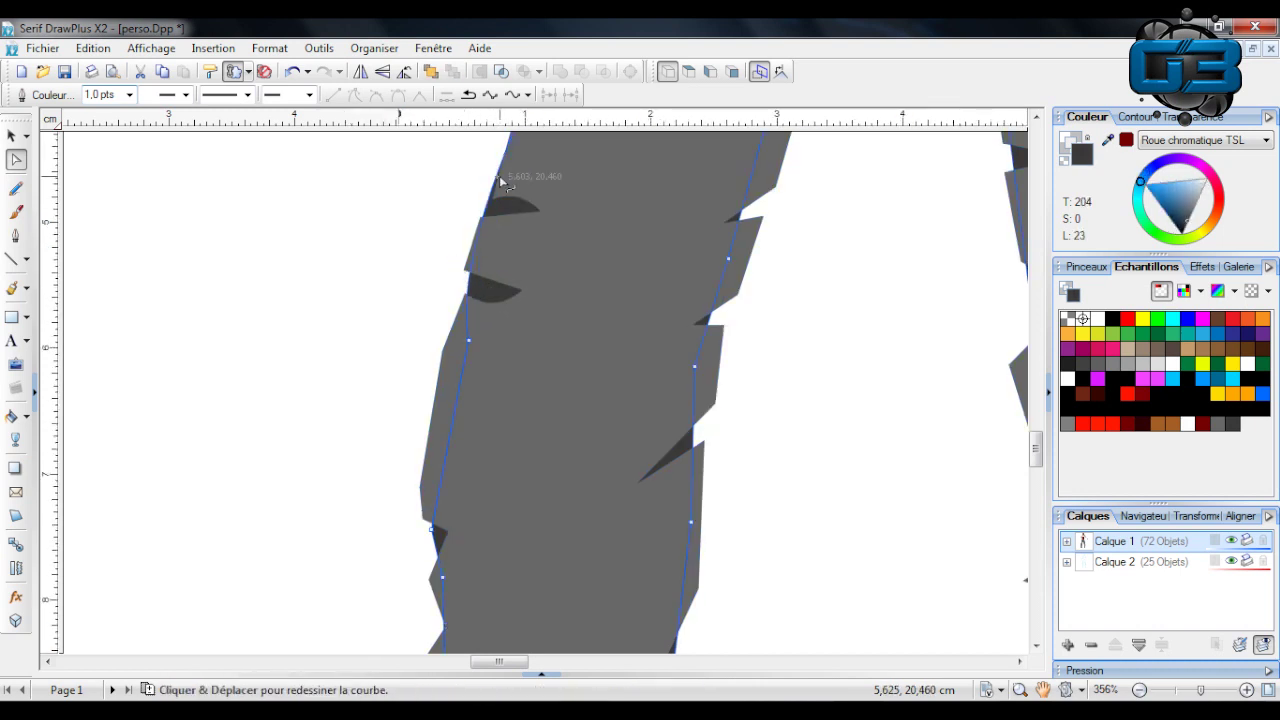
Adjust the darker shadow shape's outer edge so it fills the curved folds near the knee.
{"action": "left_click", "coordinate": [487, 205]}
{"action": "left_click_drag", "start_coordinate": [489, 207], "coordinate": [494, 209]}
{"action": "scroll", "coordinate": [578, 196], "scroll_direction": "up", "scroll_amount": 5}
{"action": "scroll", "coordinate": [560, 207], "scroll_direction": "down", "scroll_amount": 10}
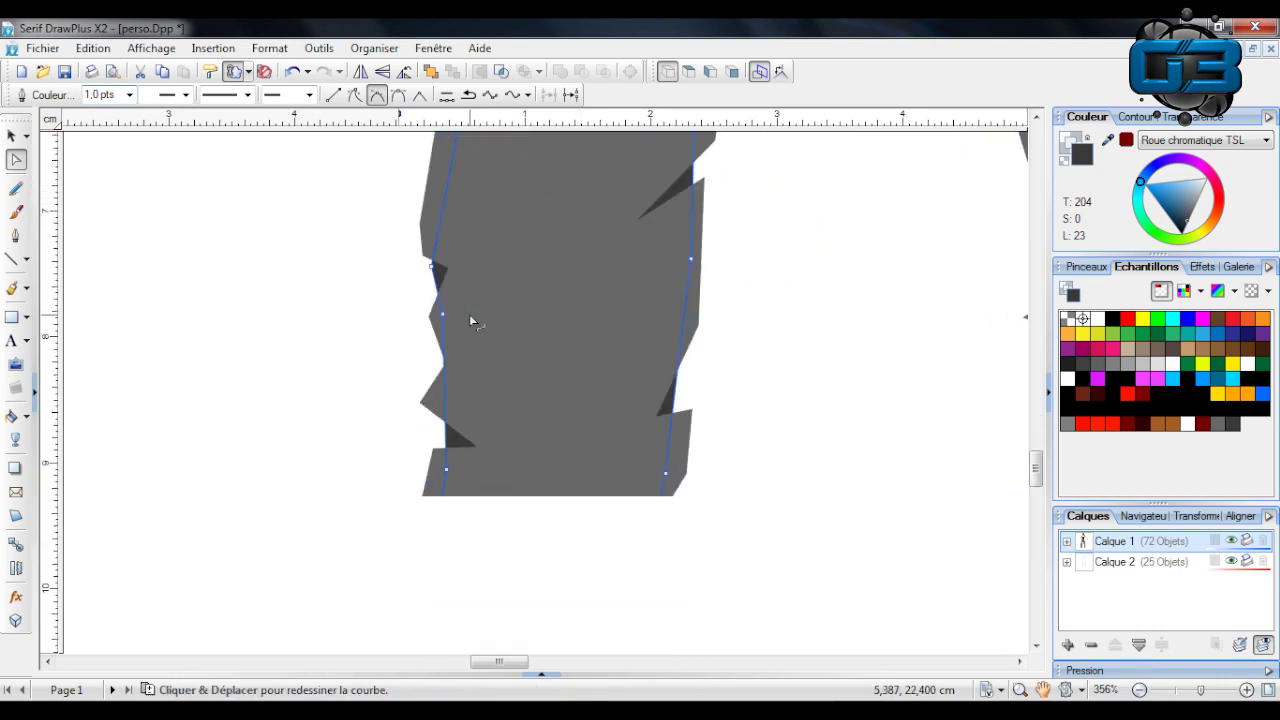
Examine the trouser folds down to the hems, across the whole figure and again close up at the hips.
{"action": "scroll", "coordinate": [469, 314], "scroll_direction": "down", "scroll_amount": 2}
{"action": "left_click", "coordinate": [187, 238]}
{"action": "scroll", "coordinate": [428, 270], "scroll_direction": "down", "scroll_amount": 5}
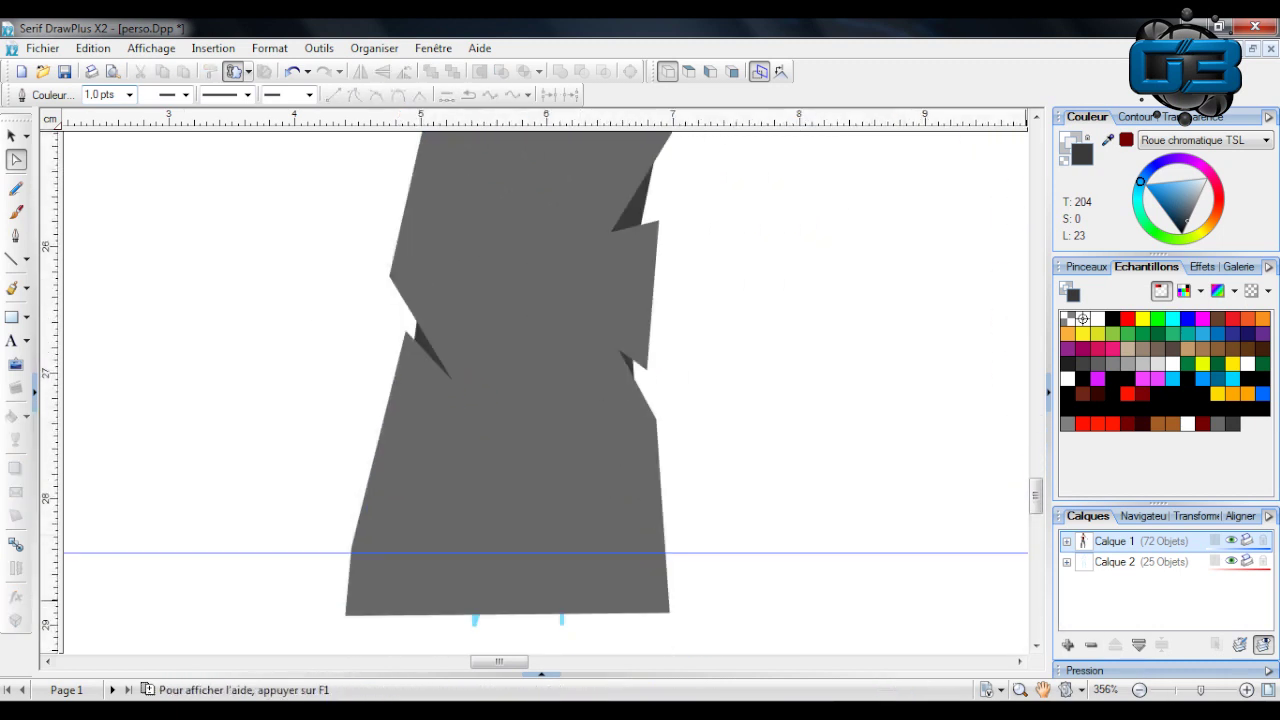
{"action": "left_click", "coordinate": [1178, 690]}
{"action": "scroll", "coordinate": [796, 503], "scroll_direction": "up", "scroll_amount": 3}
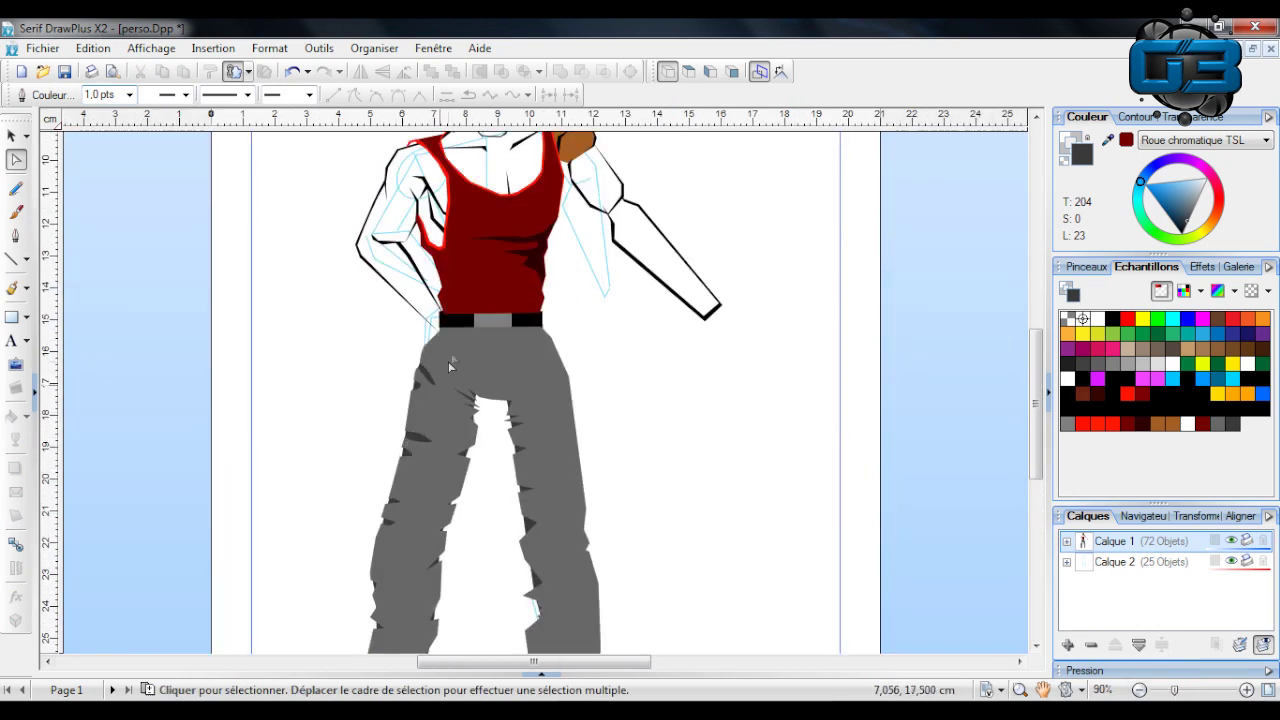
{"action": "scroll", "coordinate": [450, 366], "scroll_direction": "down", "scroll_amount": 2}
{"action": "left_click", "coordinate": [1183, 692]}
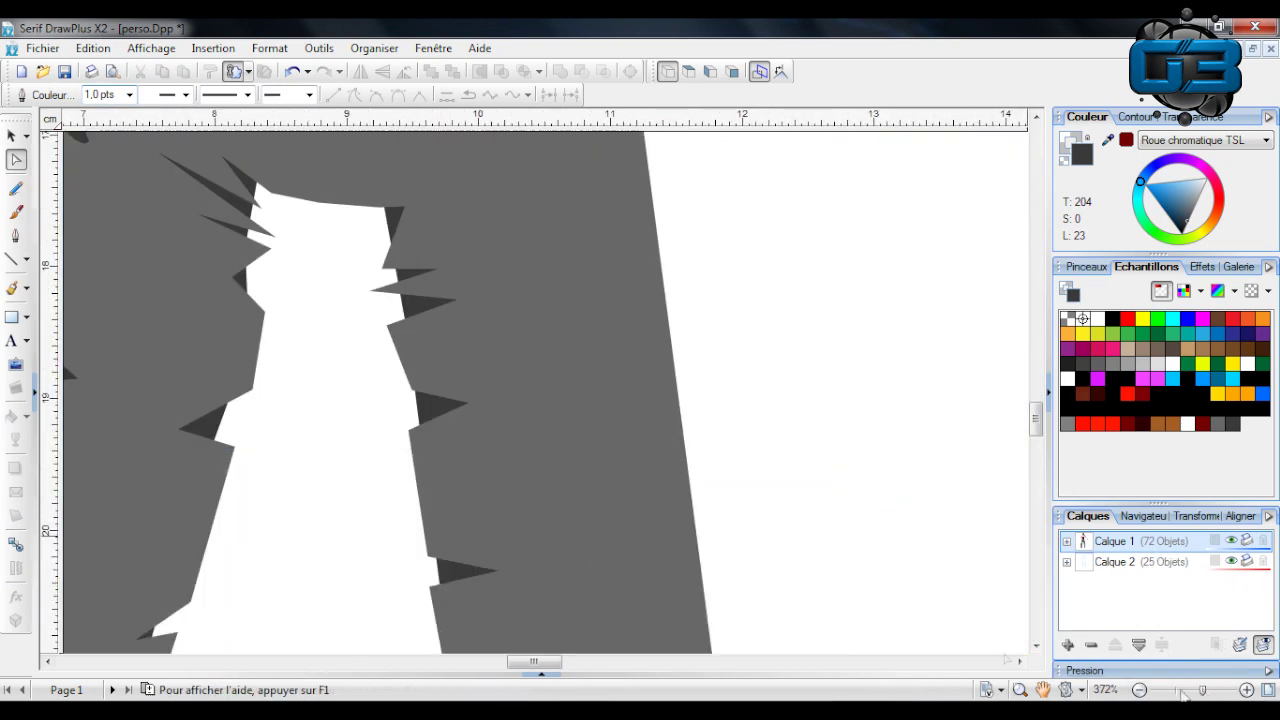
{"action": "scroll", "coordinate": [233, 314], "scroll_direction": "up", "scroll_amount": 3}
{"action": "mouse_move", "coordinate": [530, 662]}
{"action": "left_mouse_down"}
{"action": "mouse_move", "coordinate": [486, 662]}
{"action": "mouse_move", "coordinate": [505, 662]}
{"action": "left_mouse_up"}
{"action": "scroll", "coordinate": [418, 399], "scroll_direction": "down", "scroll_amount": 1}
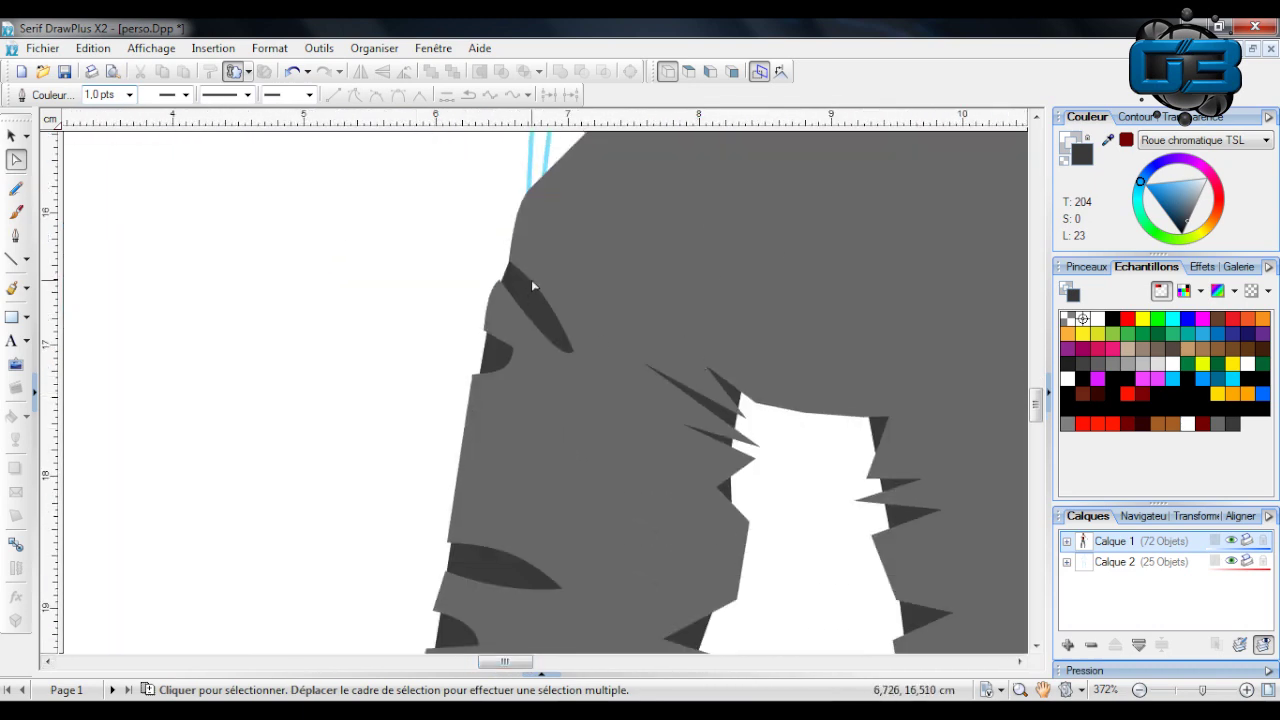
Recolour the trousers with a lighter grey, hue 6, saturation 0 and luminosity 44.
{"action": "left_click", "coordinate": [674, 240]}
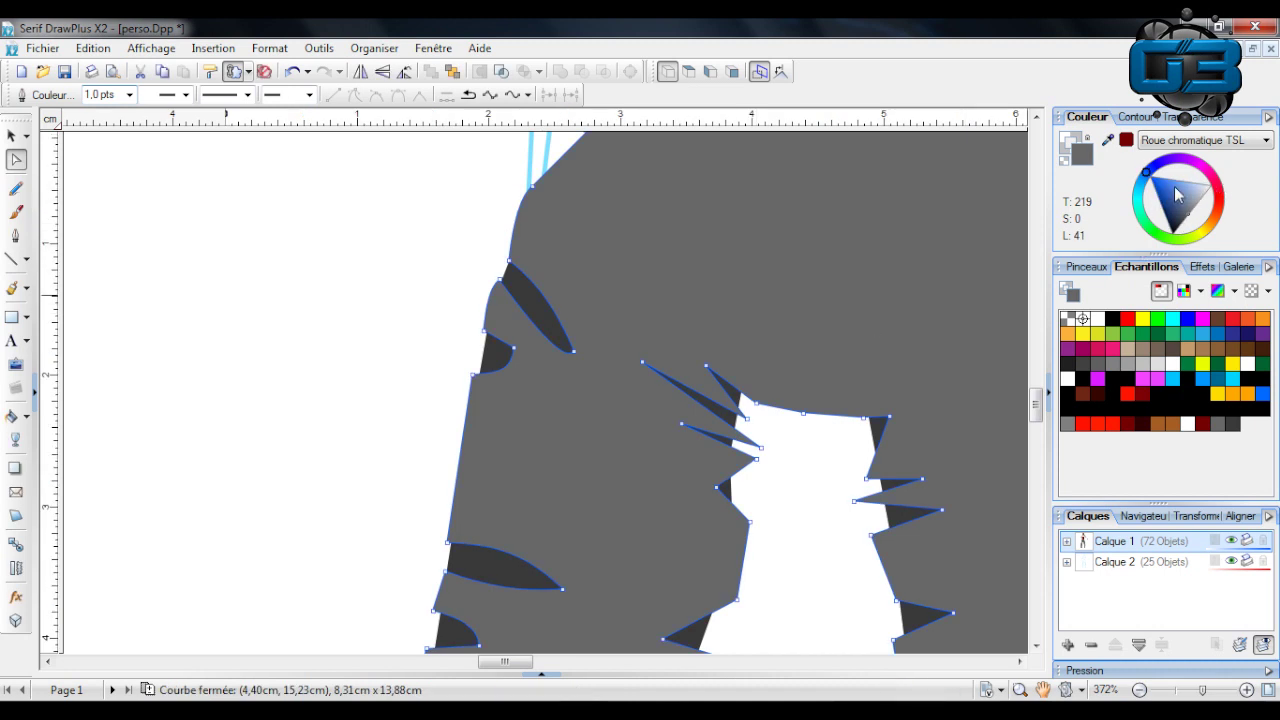
{"action": "left_click", "coordinate": [1217, 209]}
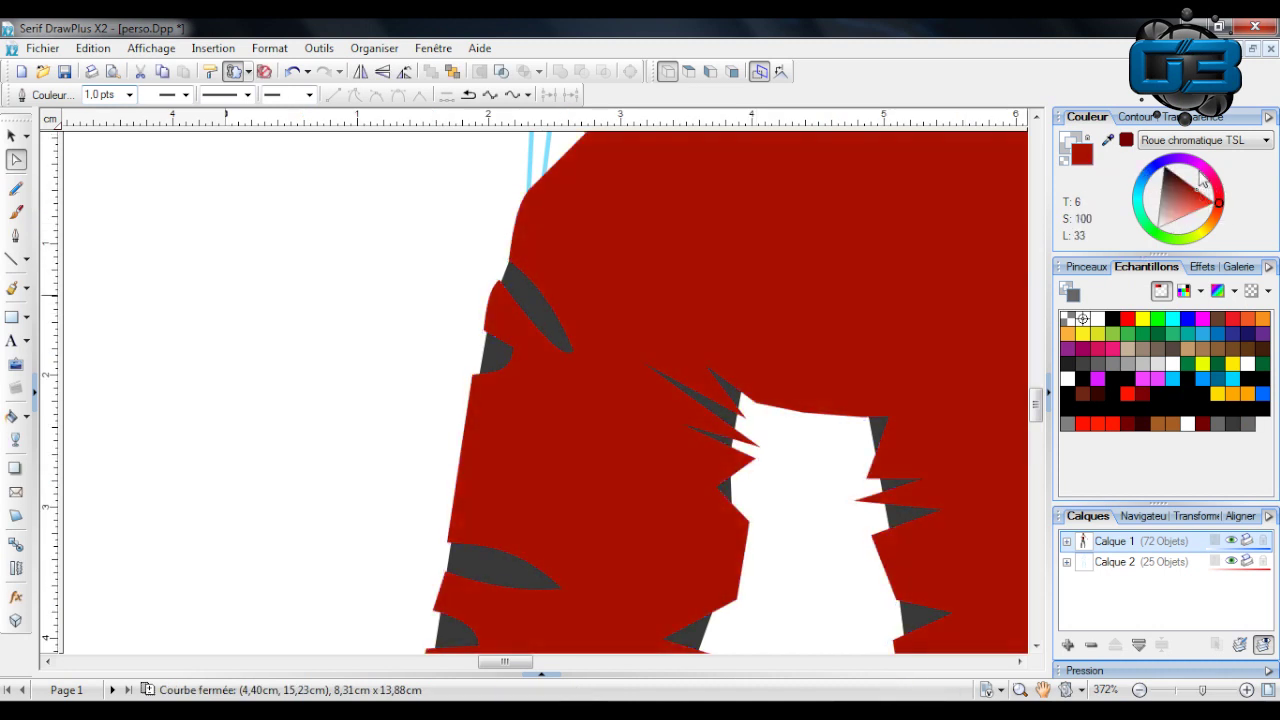
{"action": "left_click", "coordinate": [1185, 222]}
{"action": "left_click", "coordinate": [1160, 200]}
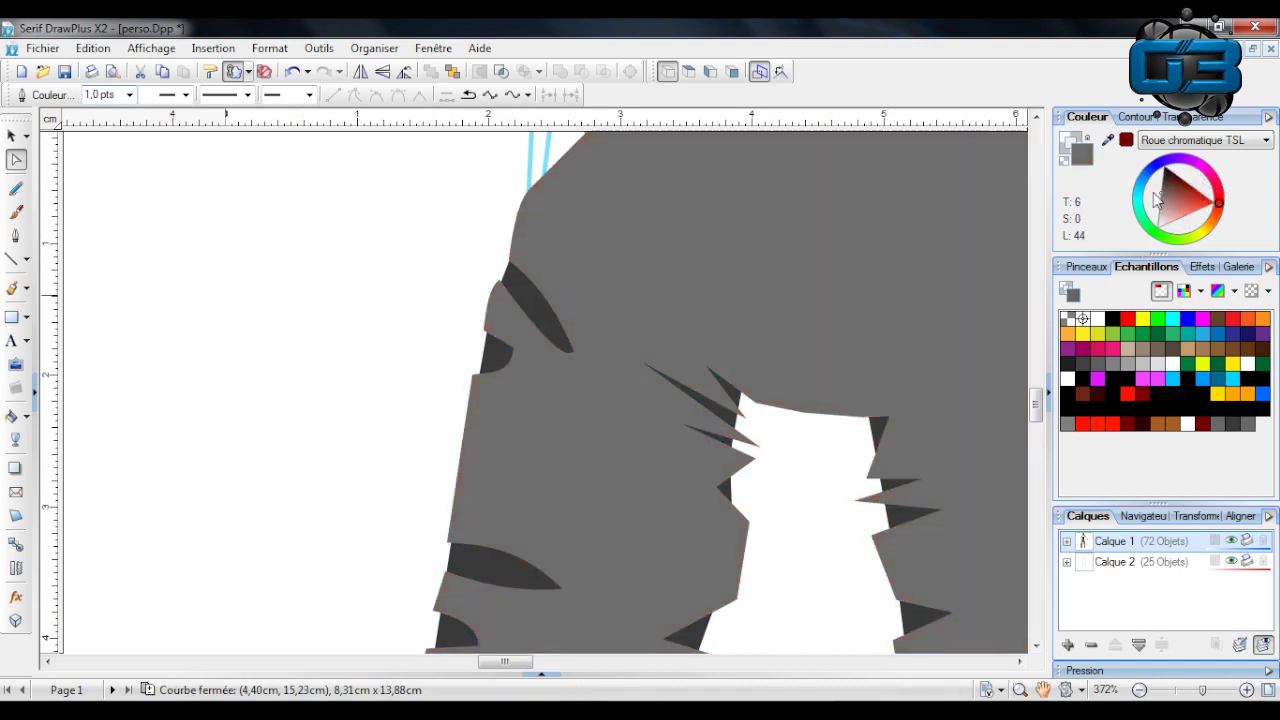
{"action": "left_click", "coordinate": [331, 289]}
Bend the trouser segments around the crotch and upper inner-thigh folds on the viewer's left into curves.
{"action": "scroll", "coordinate": [335, 297], "scroll_direction": "down", "scroll_amount": 1}
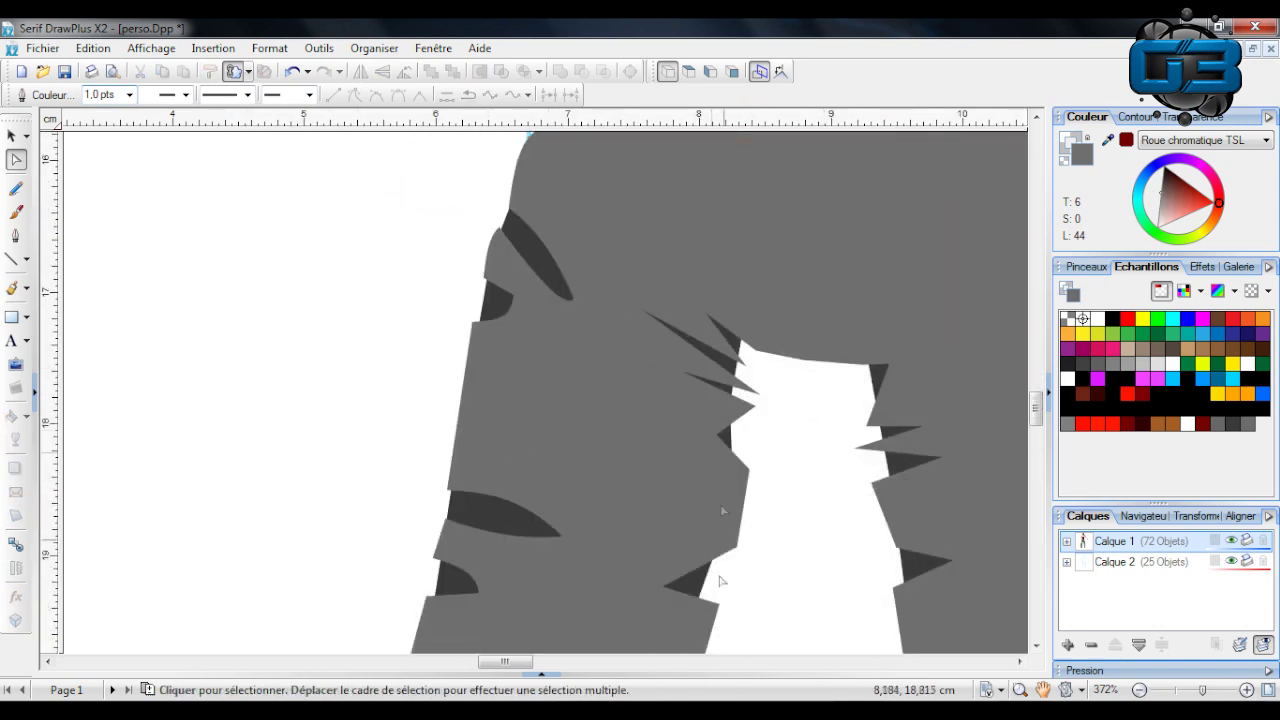
{"action": "left_click_drag", "start_coordinate": [505, 661], "coordinate": [518, 661]}
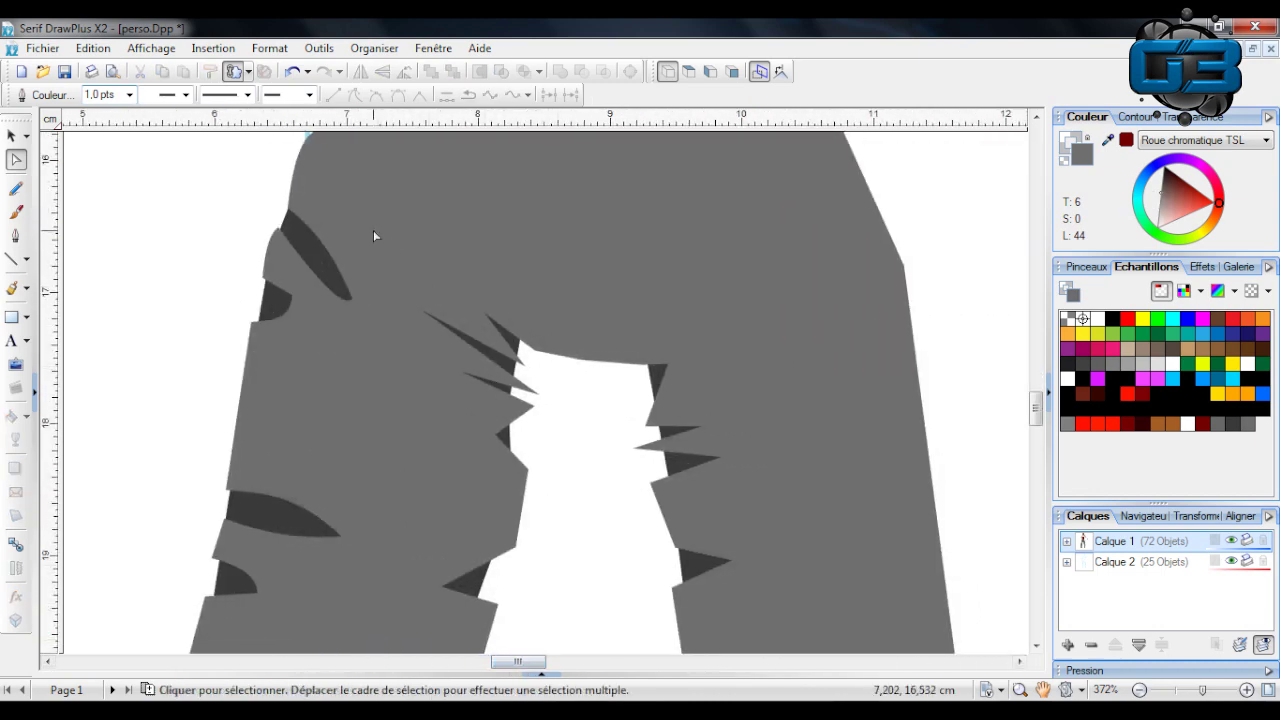
{"action": "left_click", "coordinate": [508, 352]}
{"action": "left_click_drag", "start_coordinate": [515, 345], "coordinate": [510, 407]}
{"action": "left_click_drag", "start_coordinate": [513, 421], "coordinate": [519, 430]}
{"action": "left_click", "coordinate": [505, 387]}
Select the darker shadow shape and reshape its inner-thigh edge to fill the curved crotch and thigh folds.
{"action": "left_click", "coordinate": [516, 362]}
{"action": "left_click_drag", "start_coordinate": [518, 360], "coordinate": [519, 350]}
{"action": "left_click_drag", "start_coordinate": [510, 405], "coordinate": [529, 406]}
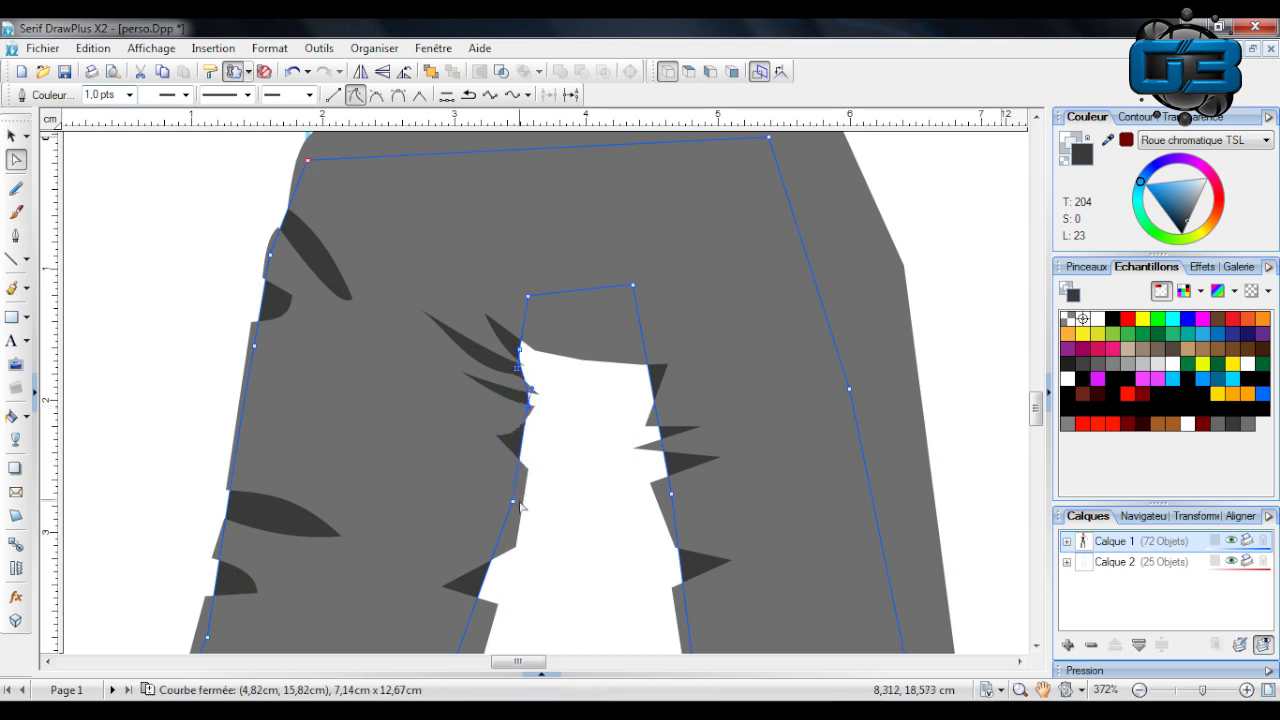
{"action": "left_click_drag", "start_coordinate": [521, 506], "coordinate": [498, 580]}
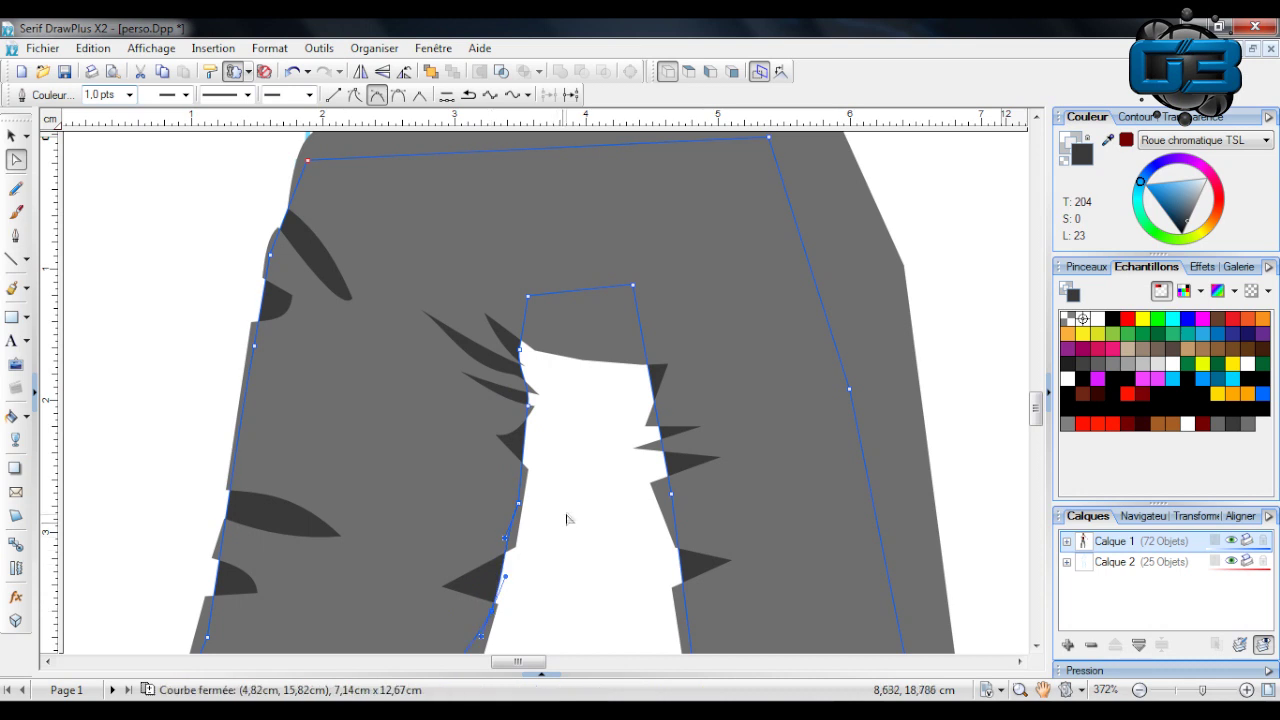
{"action": "left_click", "coordinate": [566, 518]}
Draw a narrow closed outline with straight lines from the upper hip fold diagonally down across the thigh.
{"action": "scroll", "coordinate": [563, 517], "scroll_direction": "up", "scroll_amount": 2}
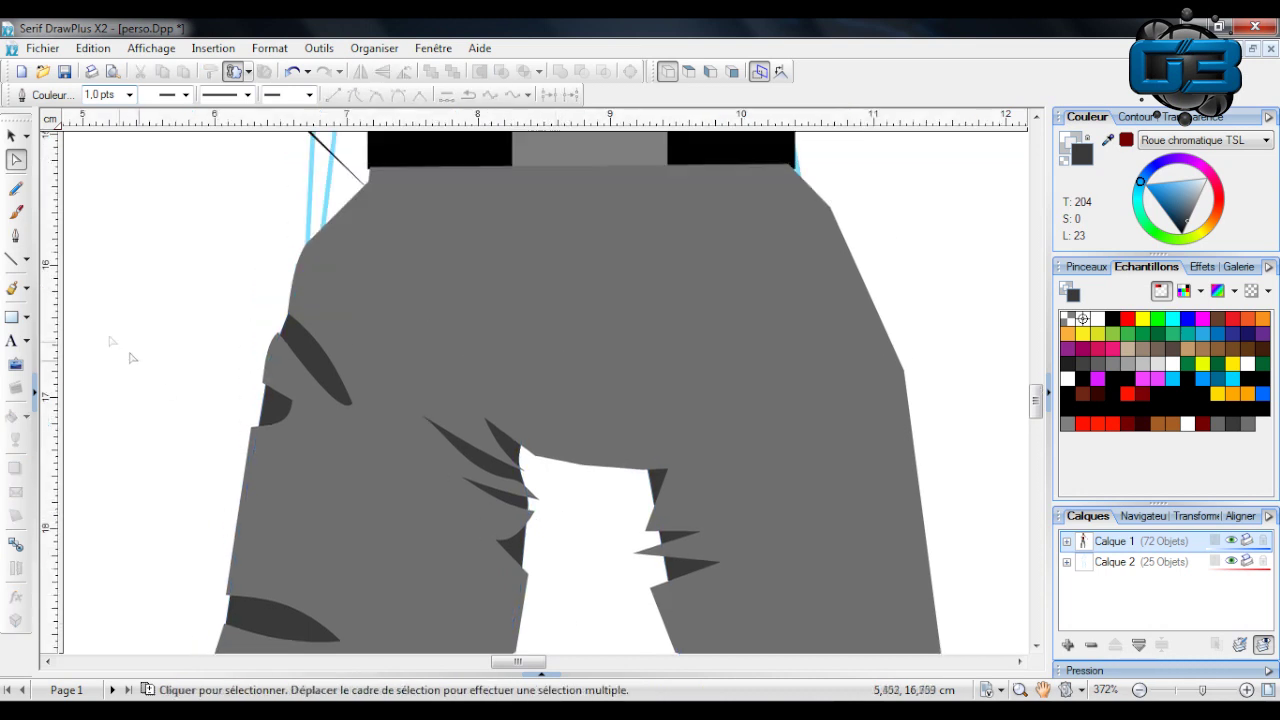
{"action": "left_click", "coordinate": [11, 262]}
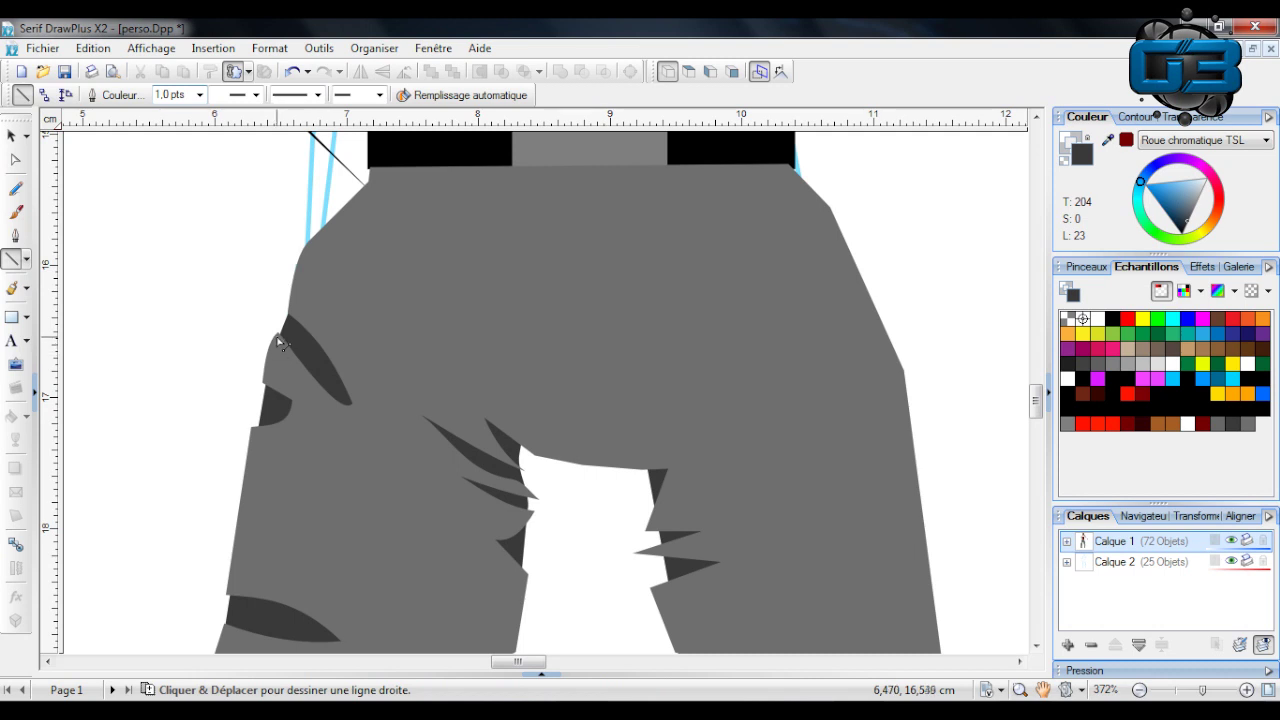
{"action": "left_click_drag", "start_coordinate": [294, 309], "coordinate": [446, 528]}
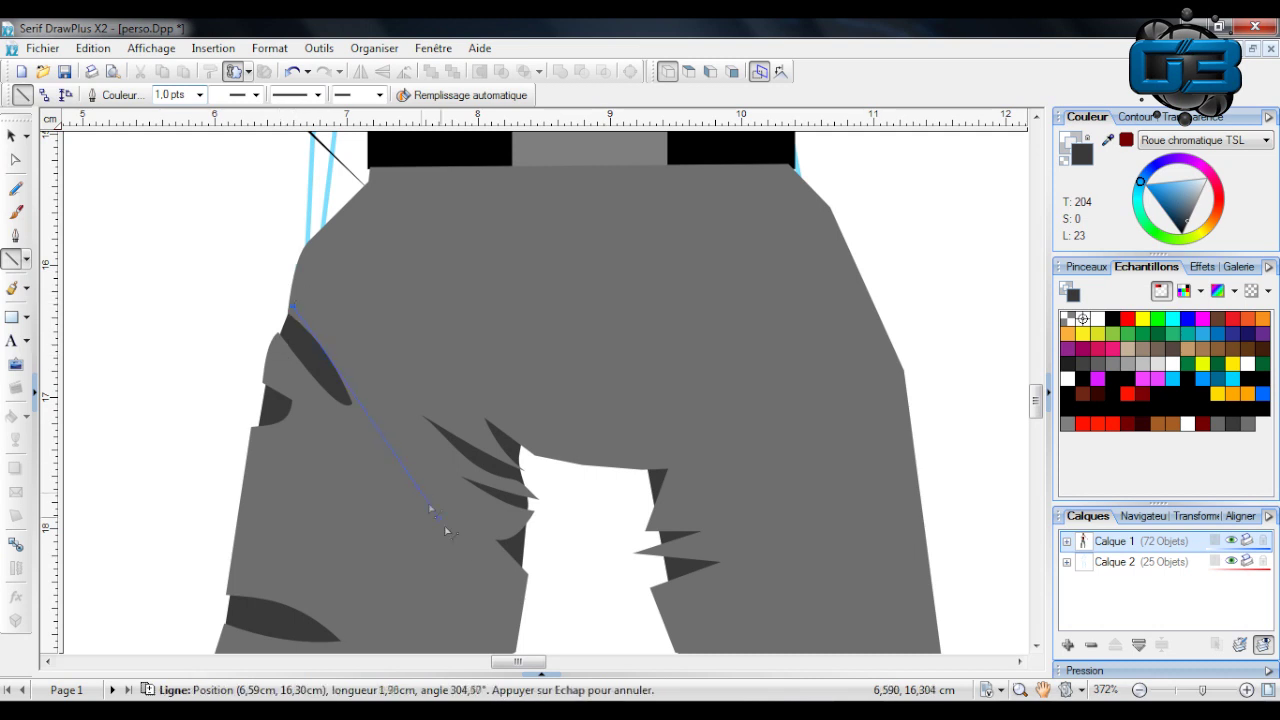
{"action": "left_click", "coordinate": [355, 411]}
{"action": "left_click", "coordinate": [293, 309]}
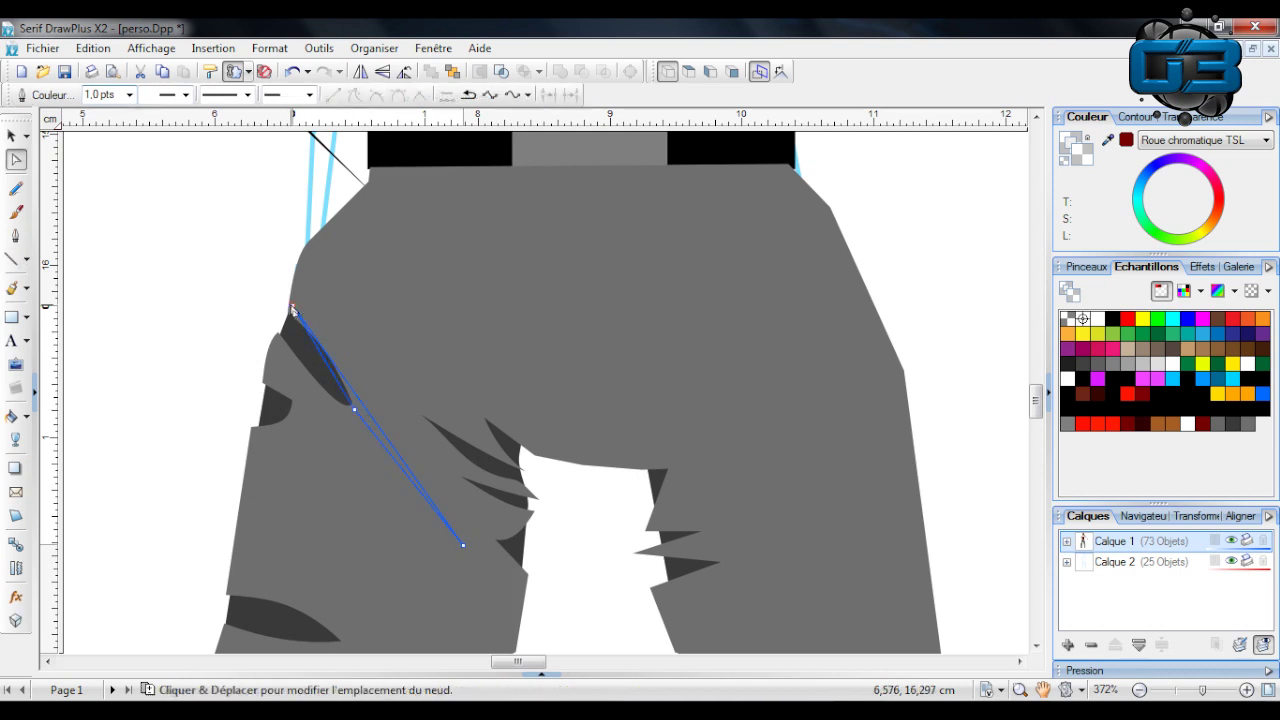
Bend the sides of the diagonal hip outline into a tapering S-shaped fold and fill it with black.
{"action": "left_click_drag", "start_coordinate": [295, 312], "coordinate": [293, 316]}
{"action": "left_click_drag", "start_coordinate": [358, 406], "coordinate": [344, 392]}
{"action": "mouse_move", "coordinate": [387, 450]}
{"action": "left_mouse_down"}
{"action": "mouse_move", "coordinate": [394, 421]}
{"action": "mouse_move", "coordinate": [398, 448]}
{"action": "mouse_move", "coordinate": [384, 458]}
{"action": "left_mouse_up"}
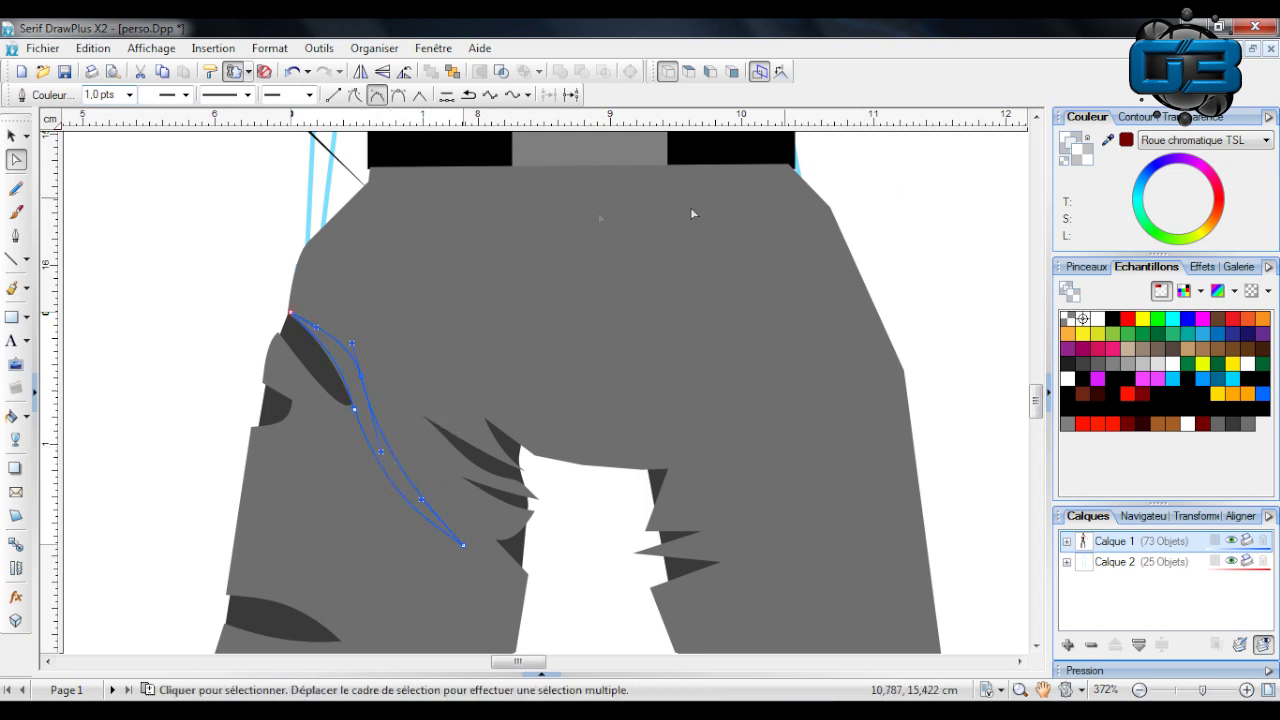
{"action": "left_click_drag", "start_coordinate": [362, 381], "coordinate": [348, 370]}
{"action": "left_click", "coordinate": [1148, 175]}
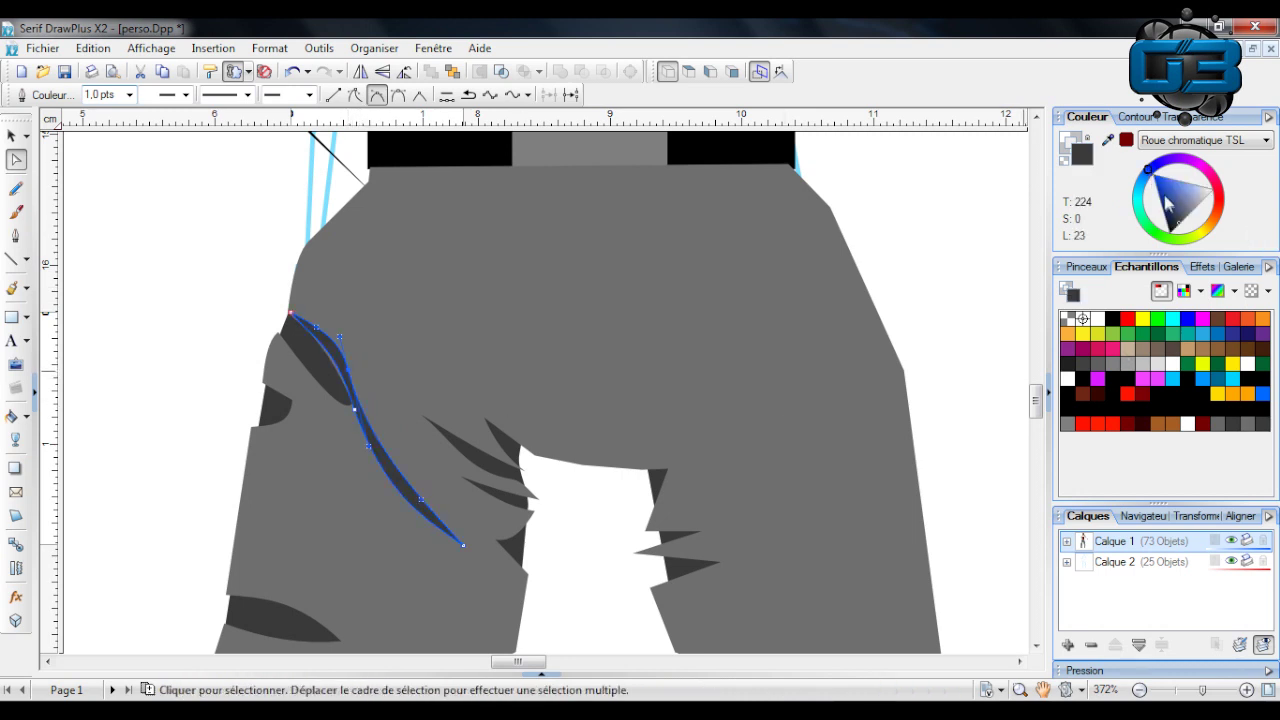
{"action": "left_click_drag", "start_coordinate": [335, 357], "coordinate": [330, 360]}
Apply a linear transparency from 100% to 0% across the black diagonal fold.
{"action": "left_click", "coordinate": [15, 135]}
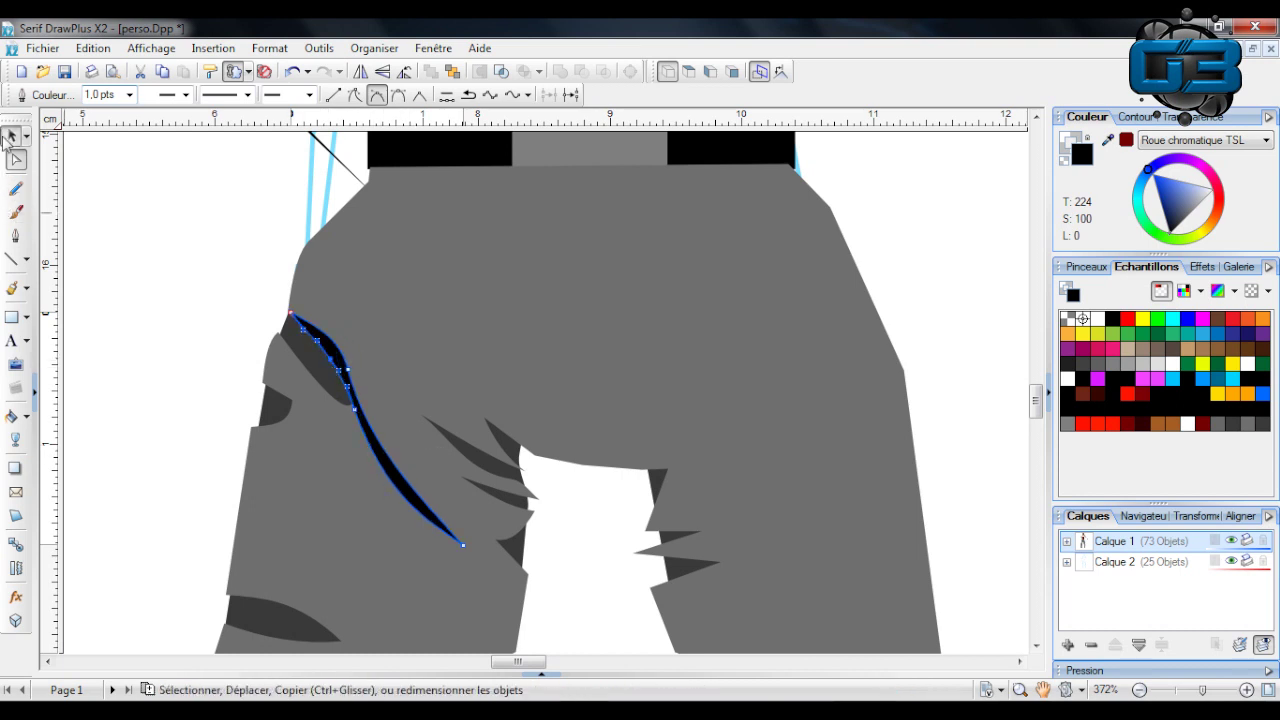
{"action": "left_click", "coordinate": [255, 375]}
{"action": "left_click", "coordinate": [208, 318]}
{"action": "left_click", "coordinate": [337, 349]}
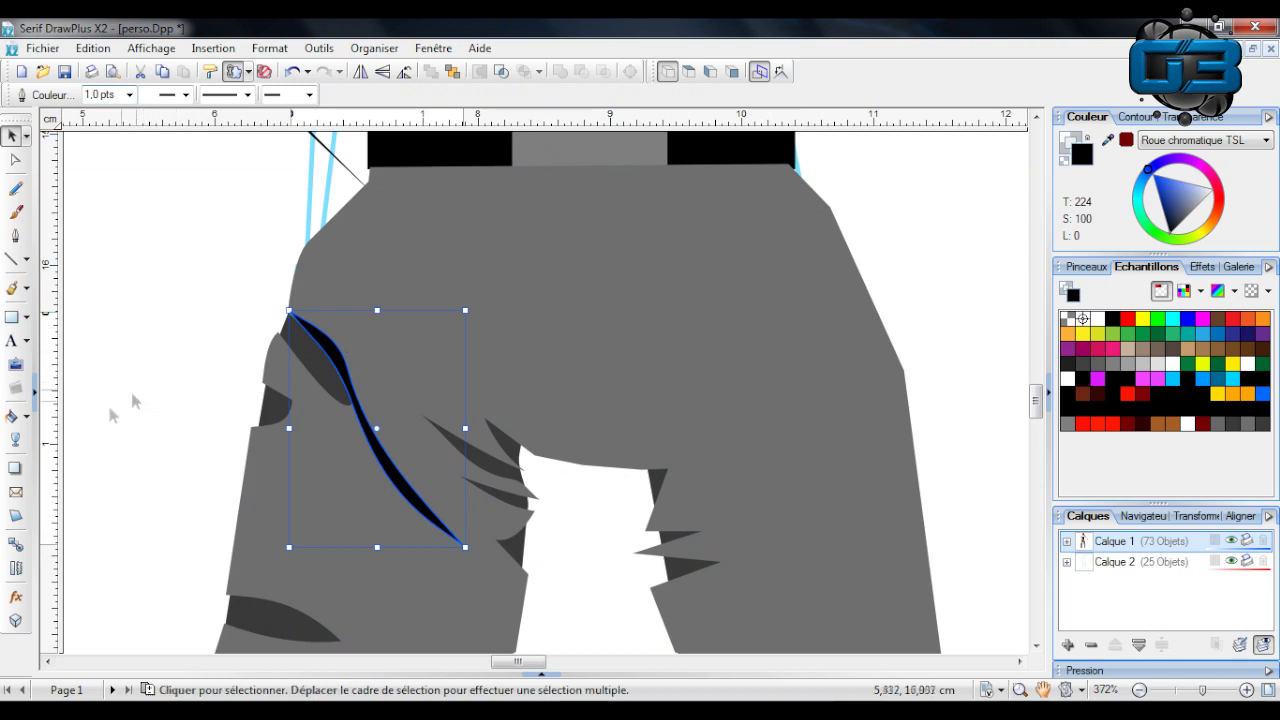
{"action": "left_click", "coordinate": [15, 440]}
{"action": "left_click_drag", "start_coordinate": [137, 375], "coordinate": [503, 467]}
{"action": "left_click_drag", "start_coordinate": [140, 383], "coordinate": [58, 508]}
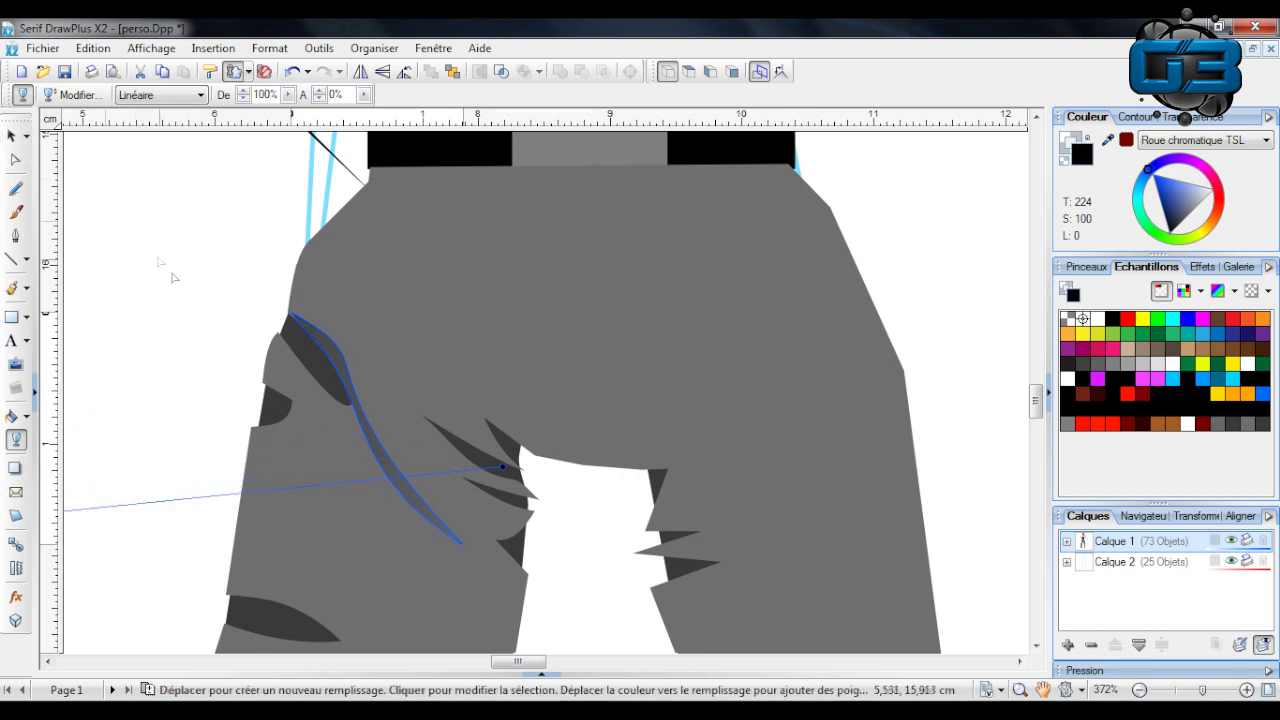
Adjust the inner curve of the semi-transparent diagonal fold where it overlaps the dark hip fold.
{"action": "left_click", "coordinate": [15, 160]}
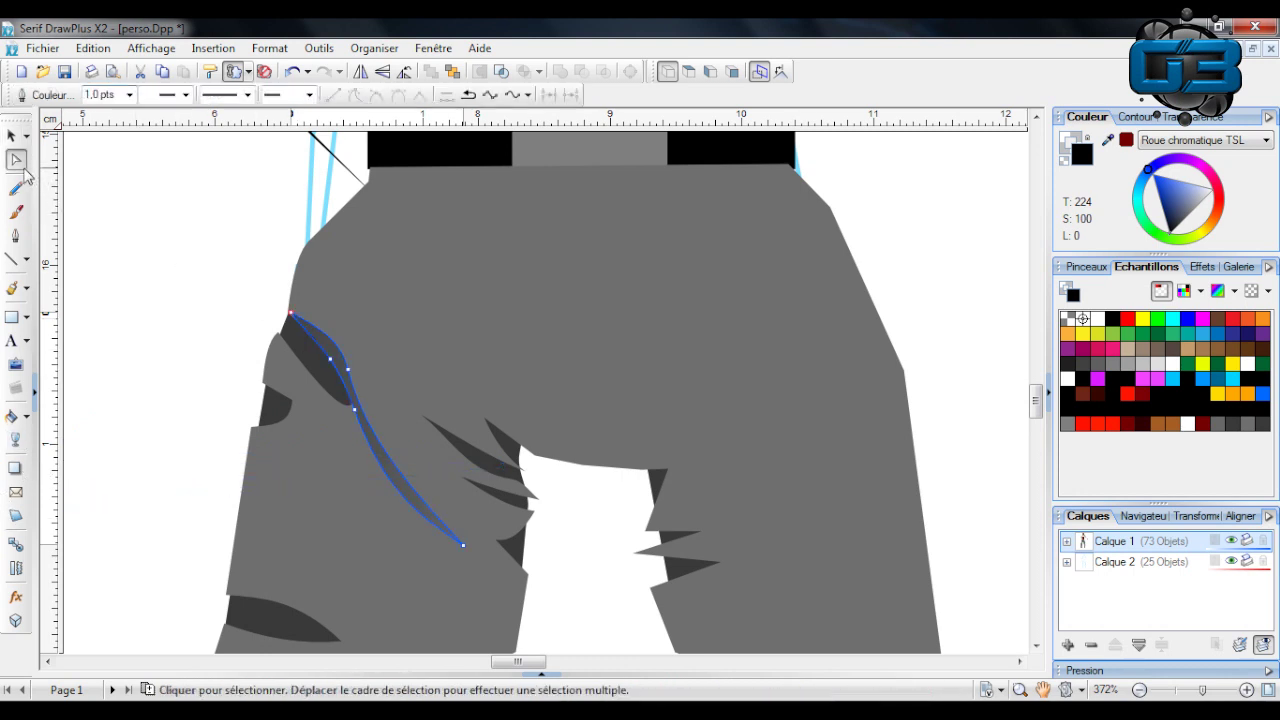
{"action": "left_click", "coordinate": [340, 364]}
{"action": "left_click", "coordinate": [181, 369]}
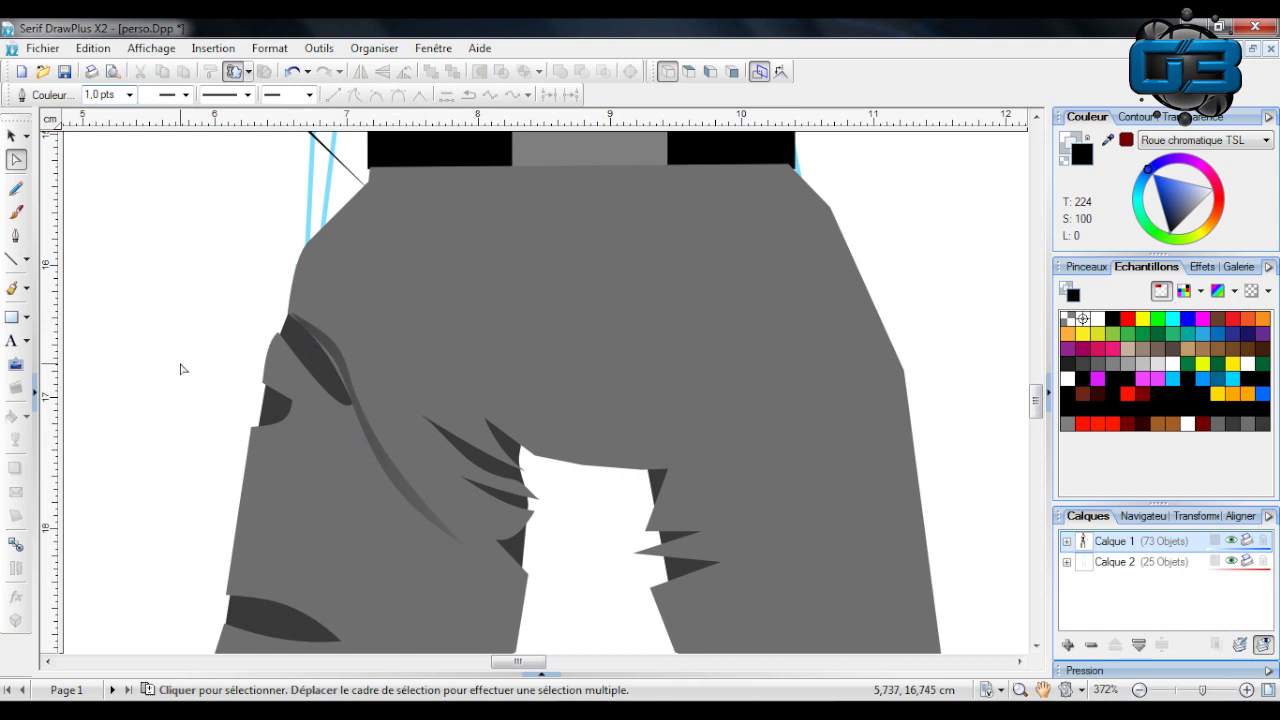
{"action": "left_click", "coordinate": [335, 362]}
{"action": "left_click_drag", "start_coordinate": [335, 362], "coordinate": [331, 366]}
{"action": "left_click", "coordinate": [180, 371]}
Examine the new diagonal fold against the whole trousers and again close up at the hip.
{"action": "scroll", "coordinate": [219, 372], "scroll_direction": "down", "scroll_amount": 3}
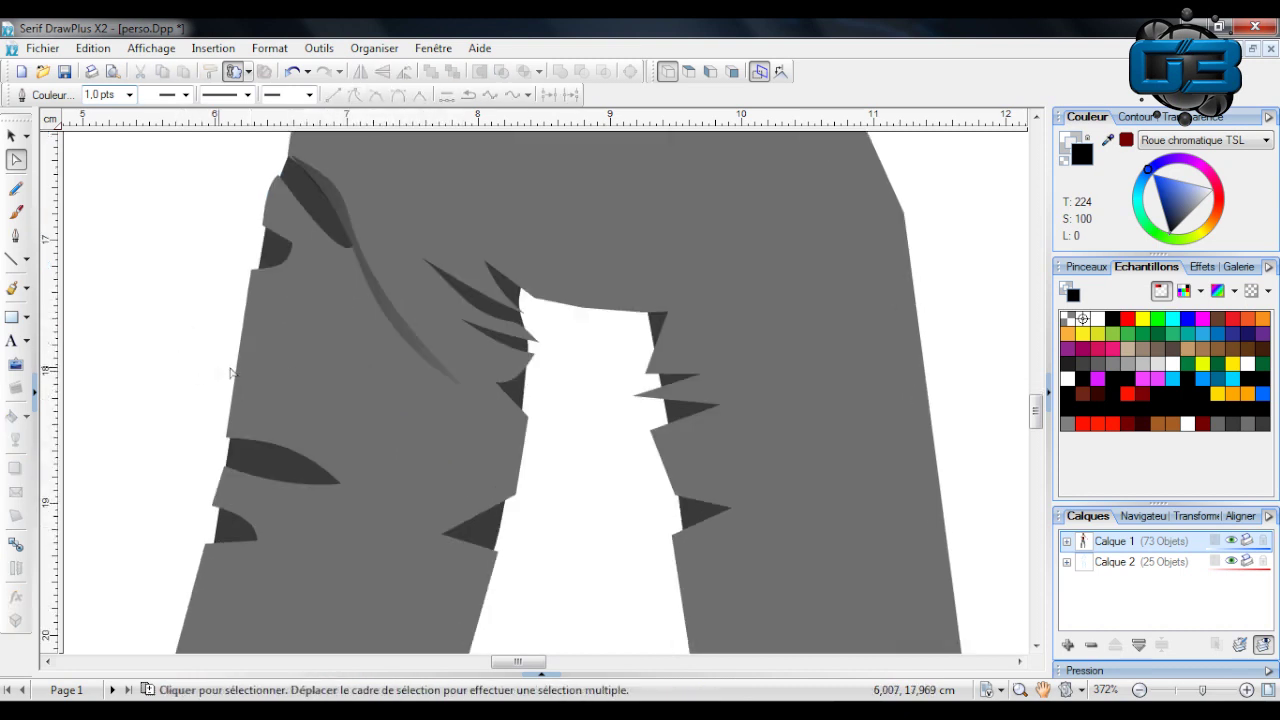
{"action": "left_click", "coordinate": [1177, 690]}
{"action": "scroll", "coordinate": [660, 417], "scroll_direction": "up", "scroll_amount": 1}
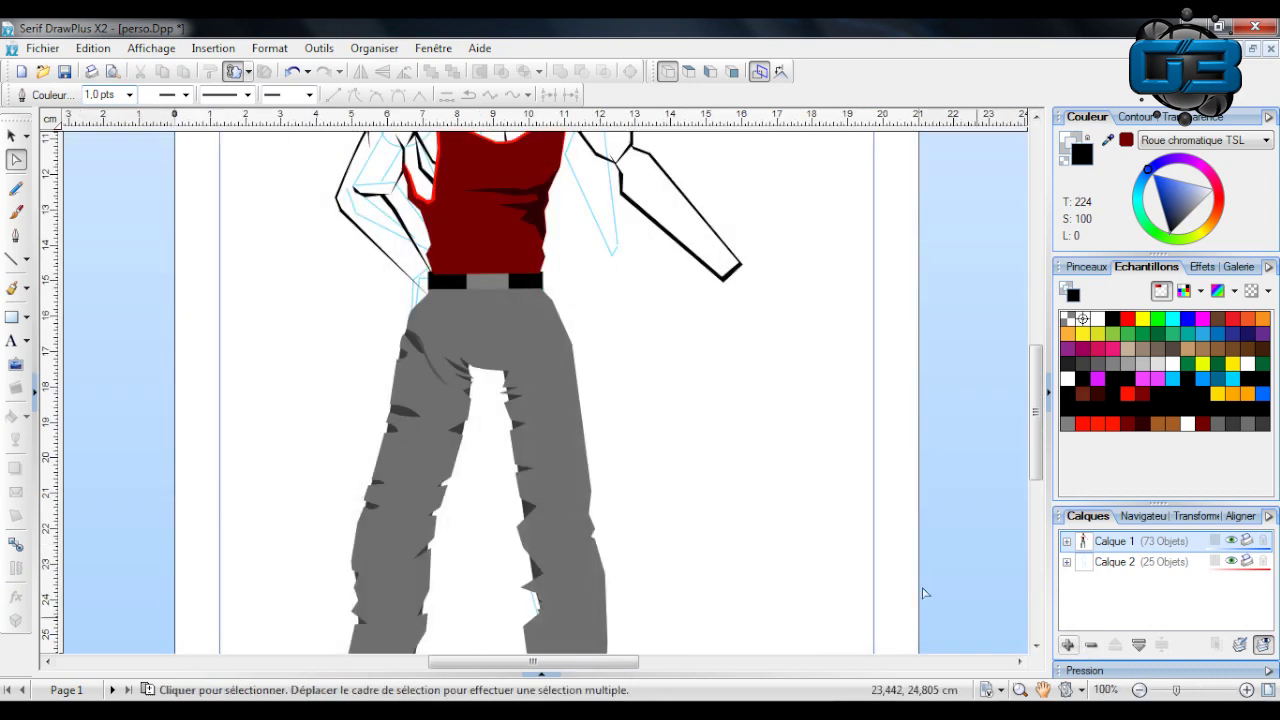
{"action": "scroll", "coordinate": [450, 351], "scroll_direction": "down", "scroll_amount": 2}
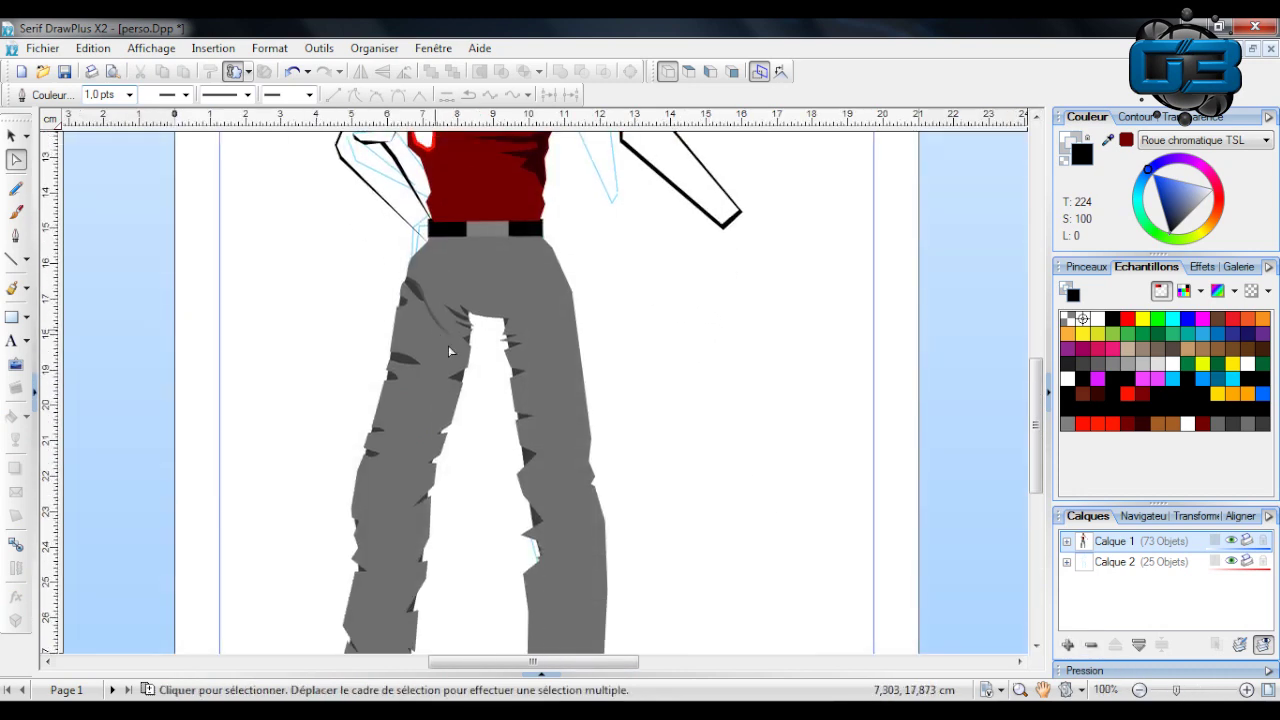
{"action": "left_click", "coordinate": [1196, 690]}
{"action": "scroll", "coordinate": [590, 476], "scroll_direction": "up", "scroll_amount": 3}
{"action": "mouse_move", "coordinate": [563, 664]}
{"action": "left_mouse_down"}
{"action": "mouse_move", "coordinate": [523, 664]}
{"action": "mouse_move", "coordinate": [544, 664]}
{"action": "left_mouse_up"}
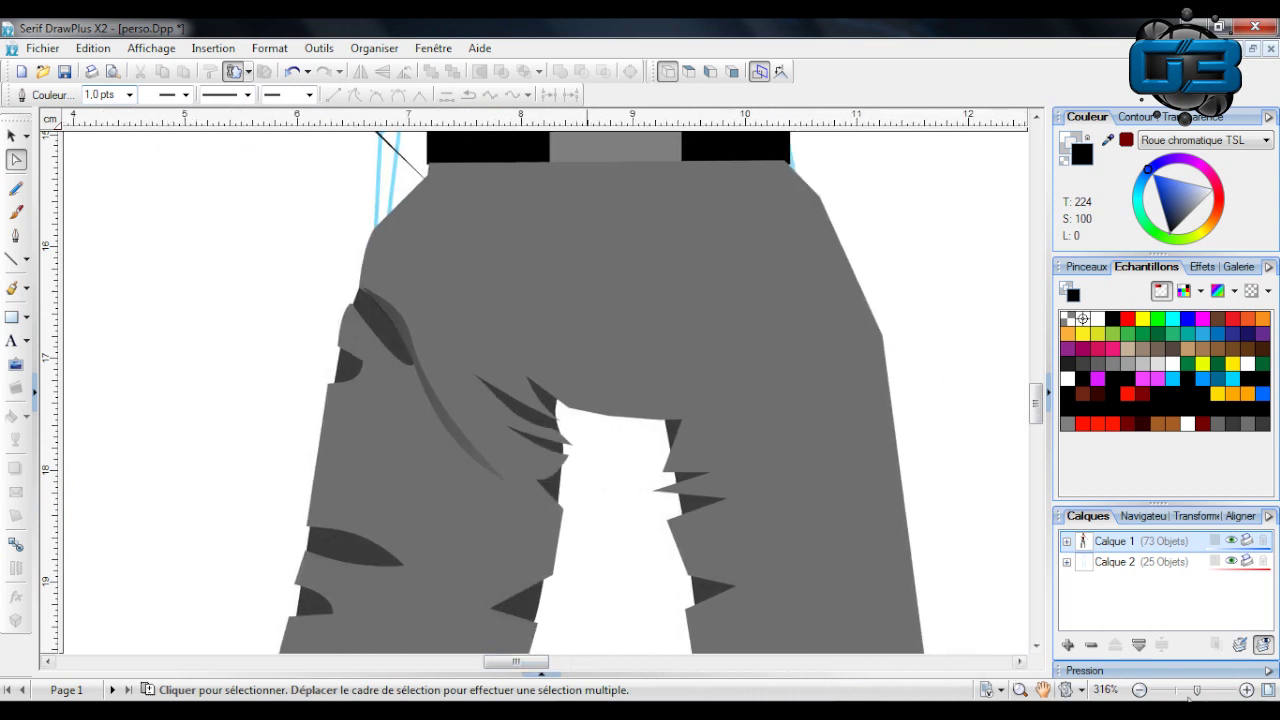
{"action": "left_click", "coordinate": [1210, 690]}
Draw a closed four-sided shadow outline between the two outer hip folds and curve its long edges.
{"action": "left_click", "coordinate": [11, 260]}
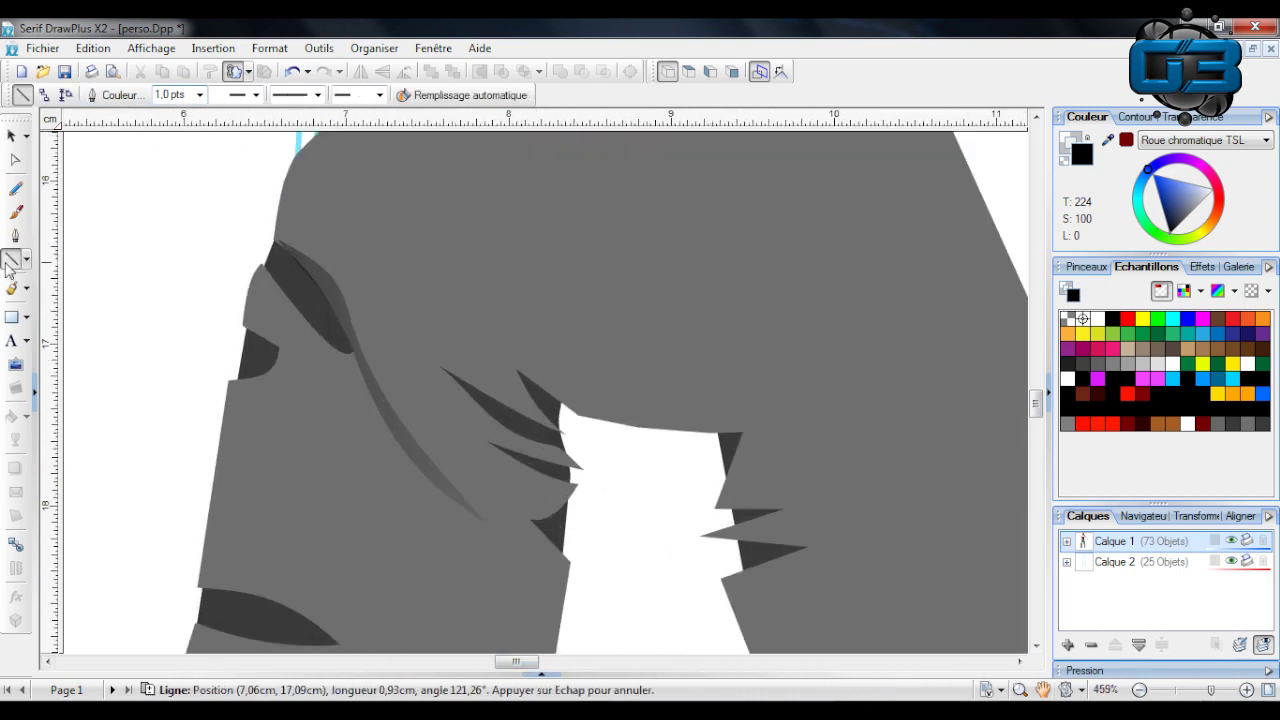
{"action": "mouse_move", "coordinate": [259, 272]}
{"action": "left_mouse_down"}
{"action": "mouse_move", "coordinate": [248, 318]}
{"action": "mouse_move", "coordinate": [290, 356]}
{"action": "left_mouse_up"}
{"action": "left_click_drag", "start_coordinate": [371, 400], "coordinate": [370, 394]}
{"action": "left_click_drag", "start_coordinate": [370, 394], "coordinate": [365, 386]}
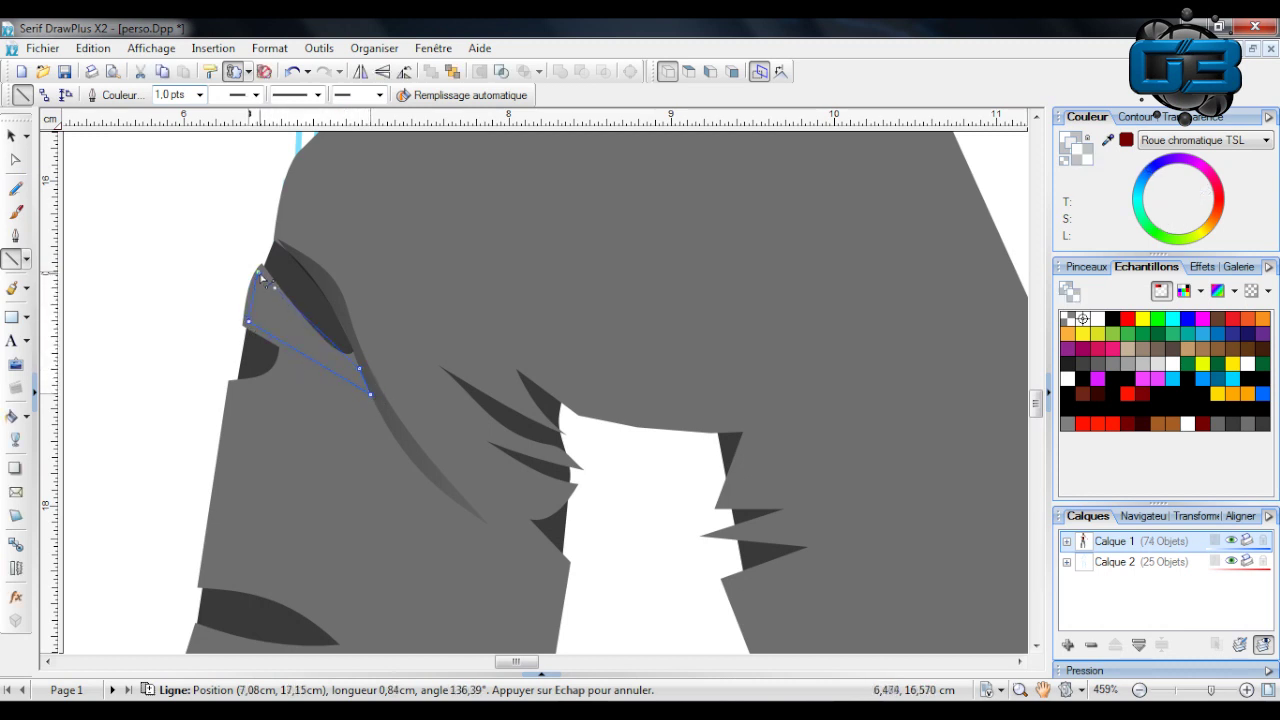
{"action": "left_click_drag", "start_coordinate": [262, 278], "coordinate": [259, 271]}
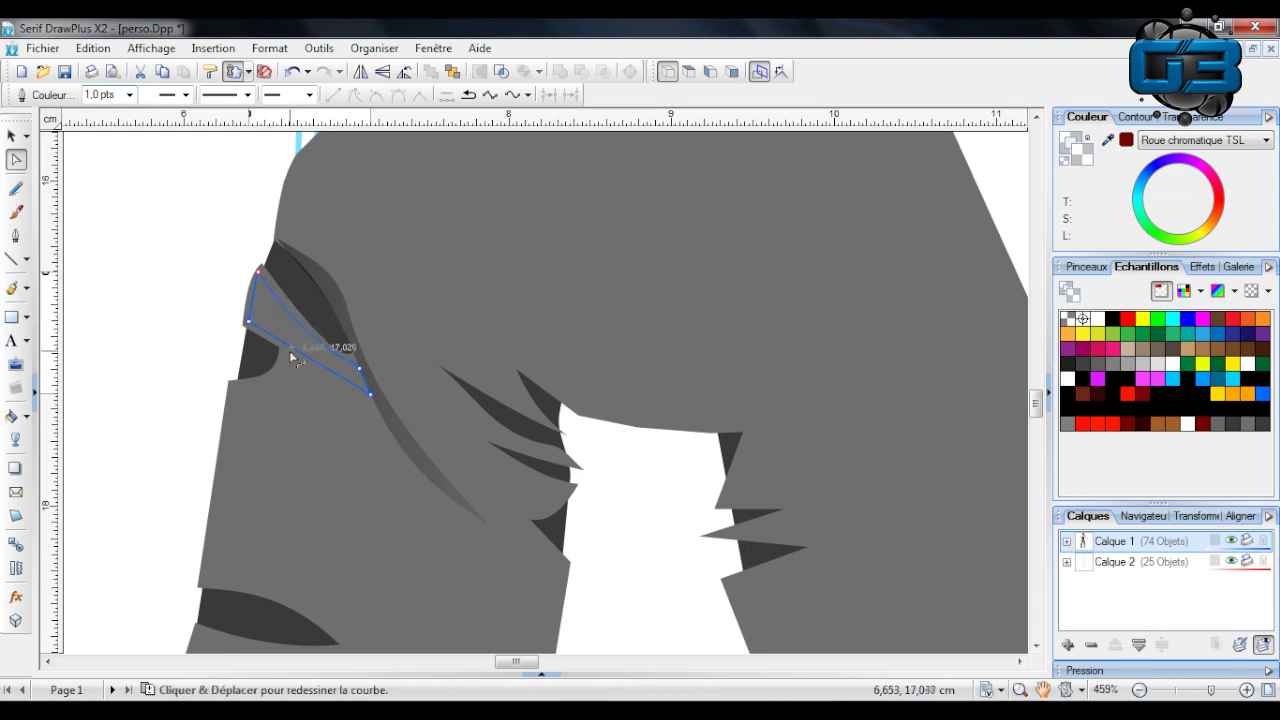
{"action": "left_click_drag", "start_coordinate": [295, 358], "coordinate": [295, 362]}
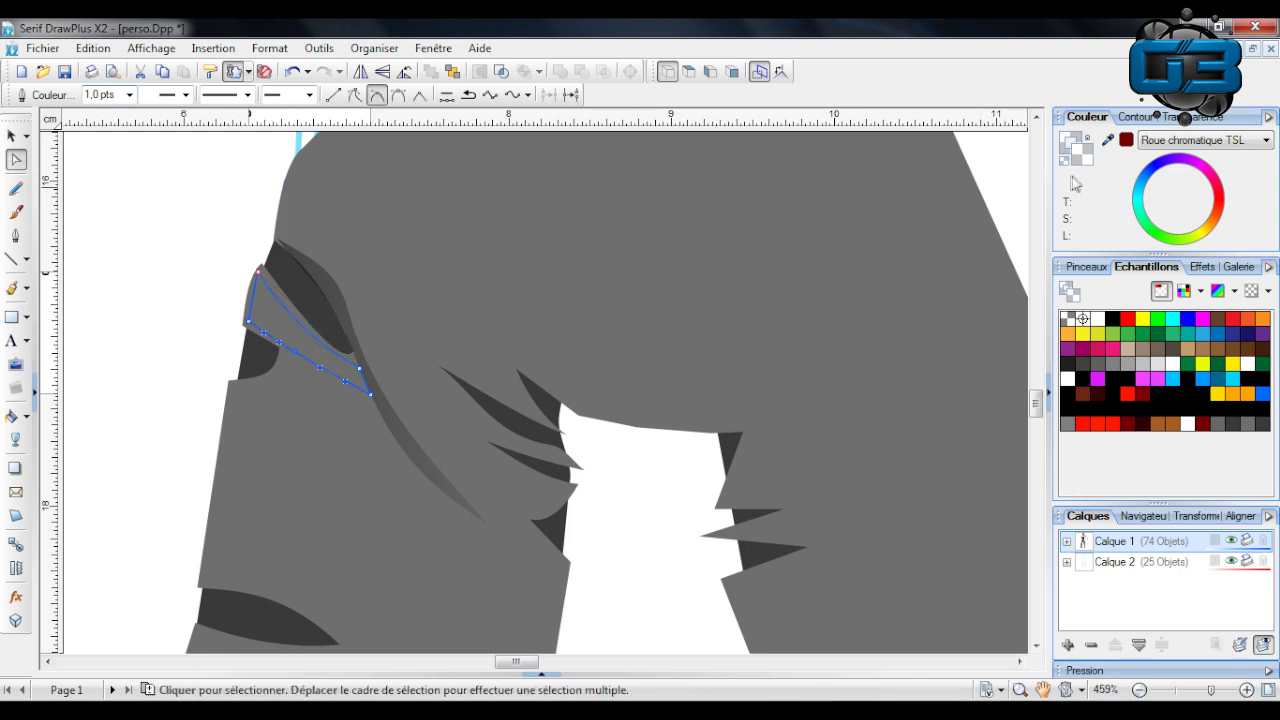
Fill the four-sided hip shadow with black and apply a linear transparency from 100% to 0% across it.
{"action": "left_click", "coordinate": [1150, 172]}
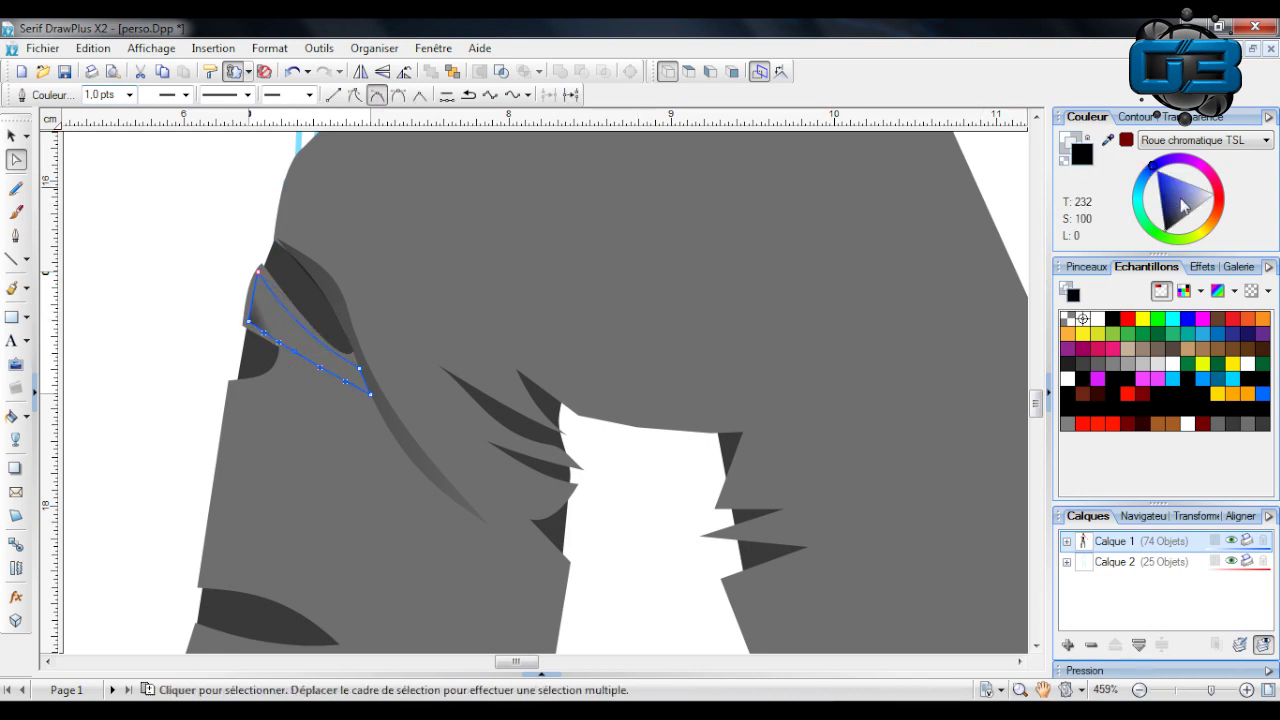
{"action": "left_click", "coordinate": [15, 440]}
{"action": "mouse_move", "coordinate": [149, 433]}
{"action": "left_mouse_down"}
{"action": "mouse_move", "coordinate": [418, 293]}
{"action": "mouse_move", "coordinate": [368, 295]}
{"action": "left_mouse_up"}
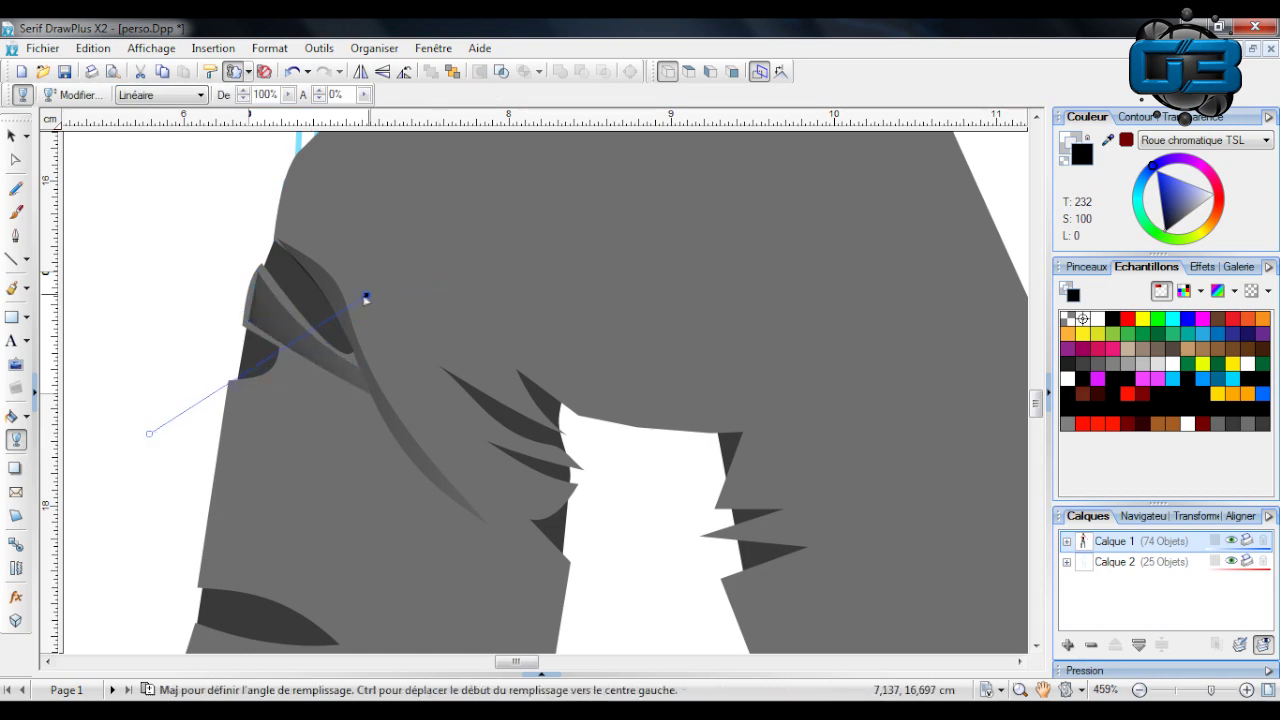
{"action": "left_click", "coordinate": [12, 135]}
{"action": "left_click", "coordinate": [143, 190]}
Draw the inner edge of a long shadow outline from the belt buckle down the middle of the character's right trouser leg.
{"action": "scroll", "coordinate": [149, 205], "scroll_direction": "up", "scroll_amount": 1}
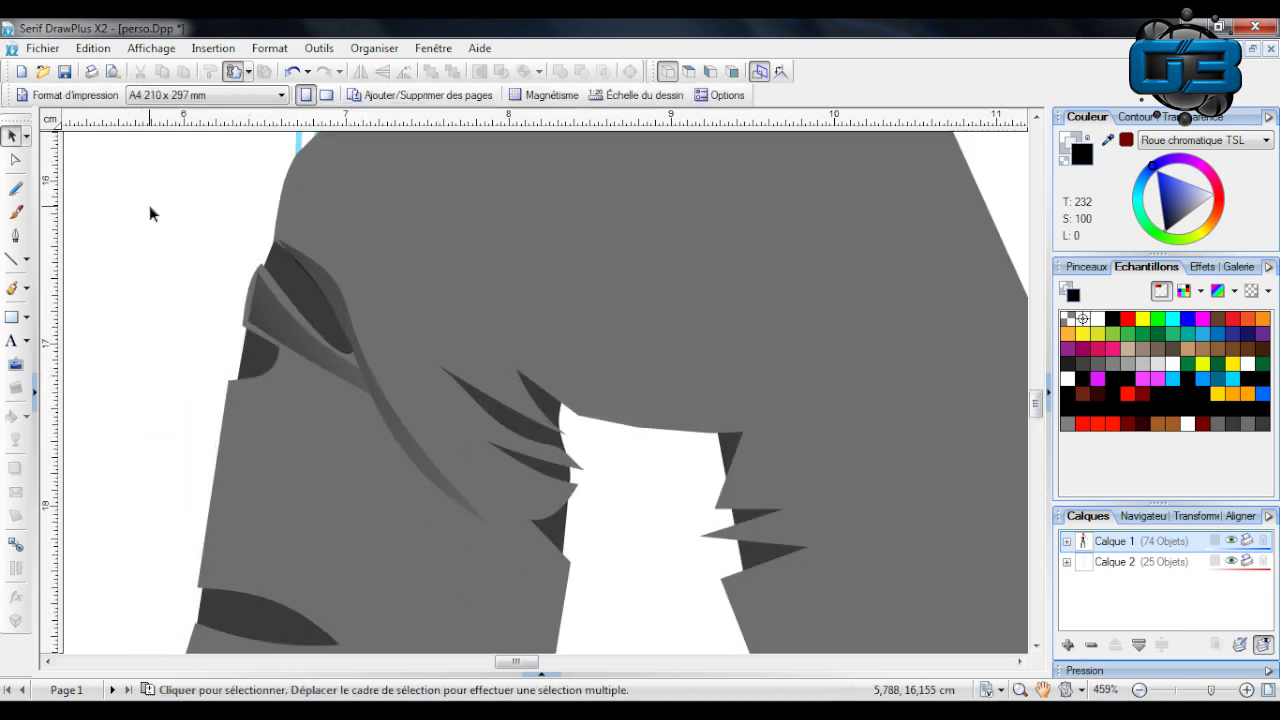
{"action": "scroll", "coordinate": [277, 265], "scroll_direction": "up", "scroll_amount": 1}
{"action": "scroll", "coordinate": [539, 302], "scroll_direction": "down", "scroll_amount": 2}
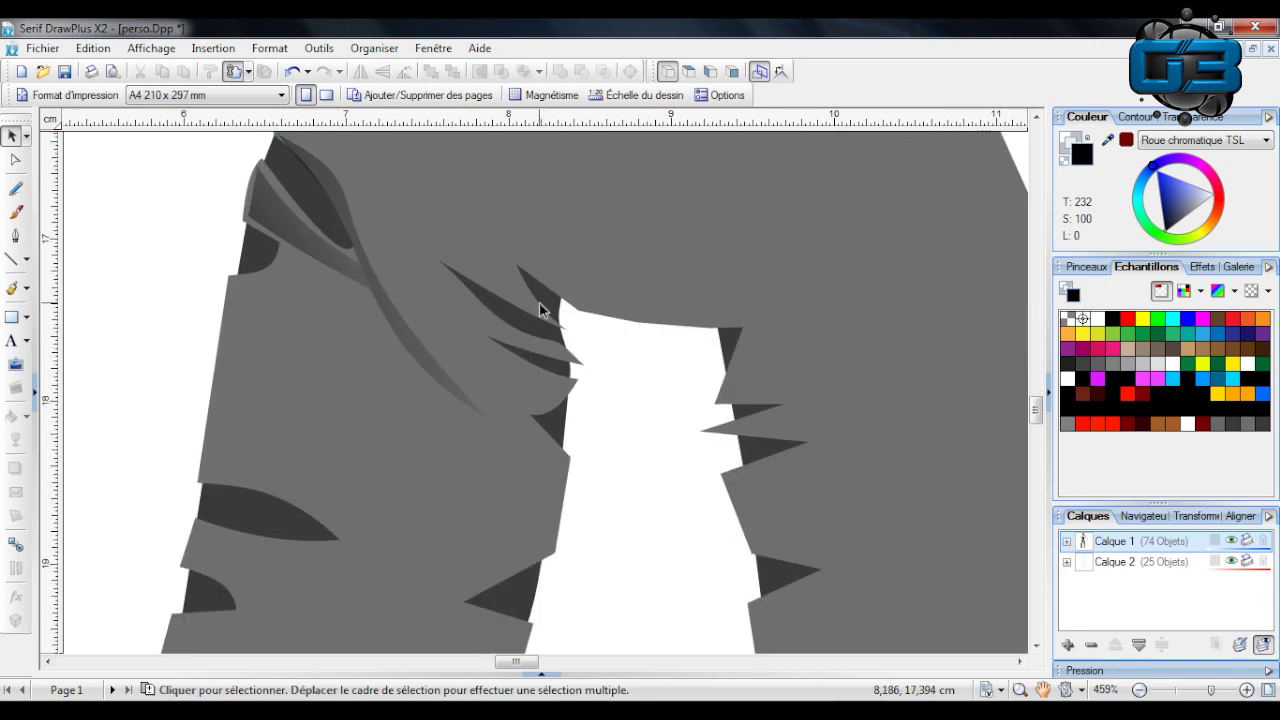
{"action": "scroll", "coordinate": [573, 344], "scroll_direction": "up", "scroll_amount": 1}
{"action": "left_click", "coordinate": [1181, 690]}
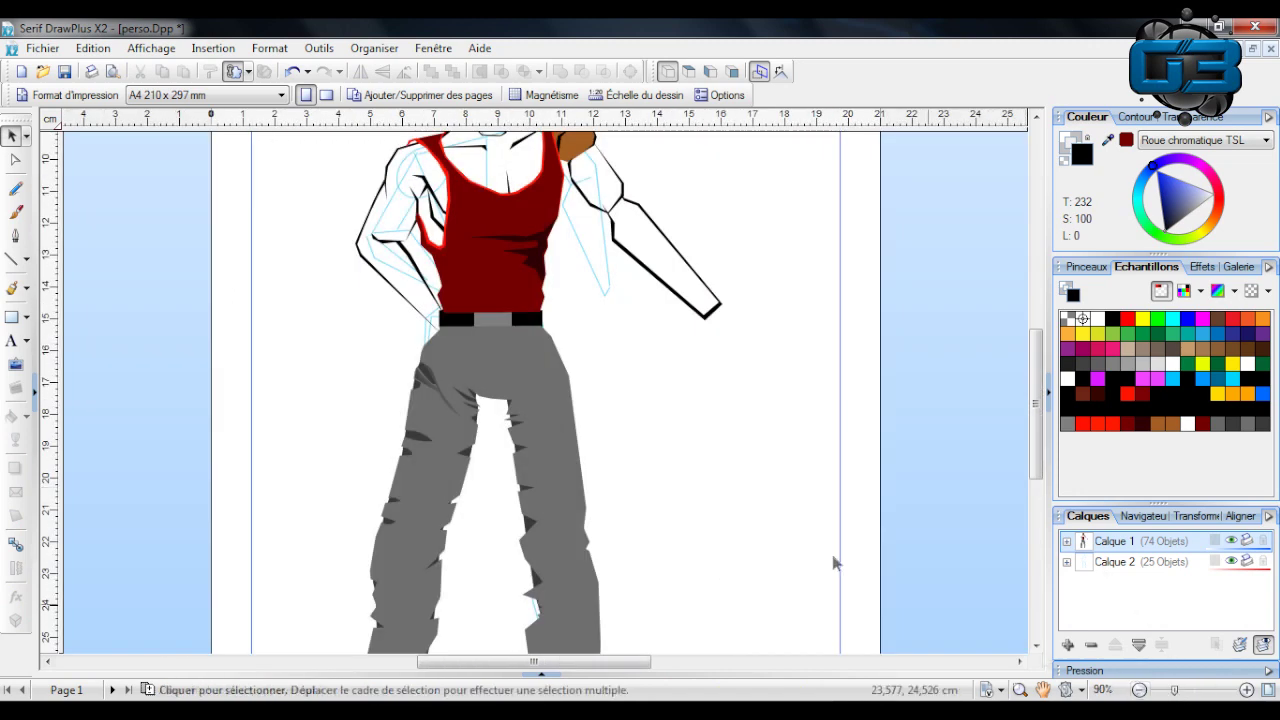
{"action": "scroll", "coordinate": [549, 405], "scroll_direction": "down", "scroll_amount": 1}
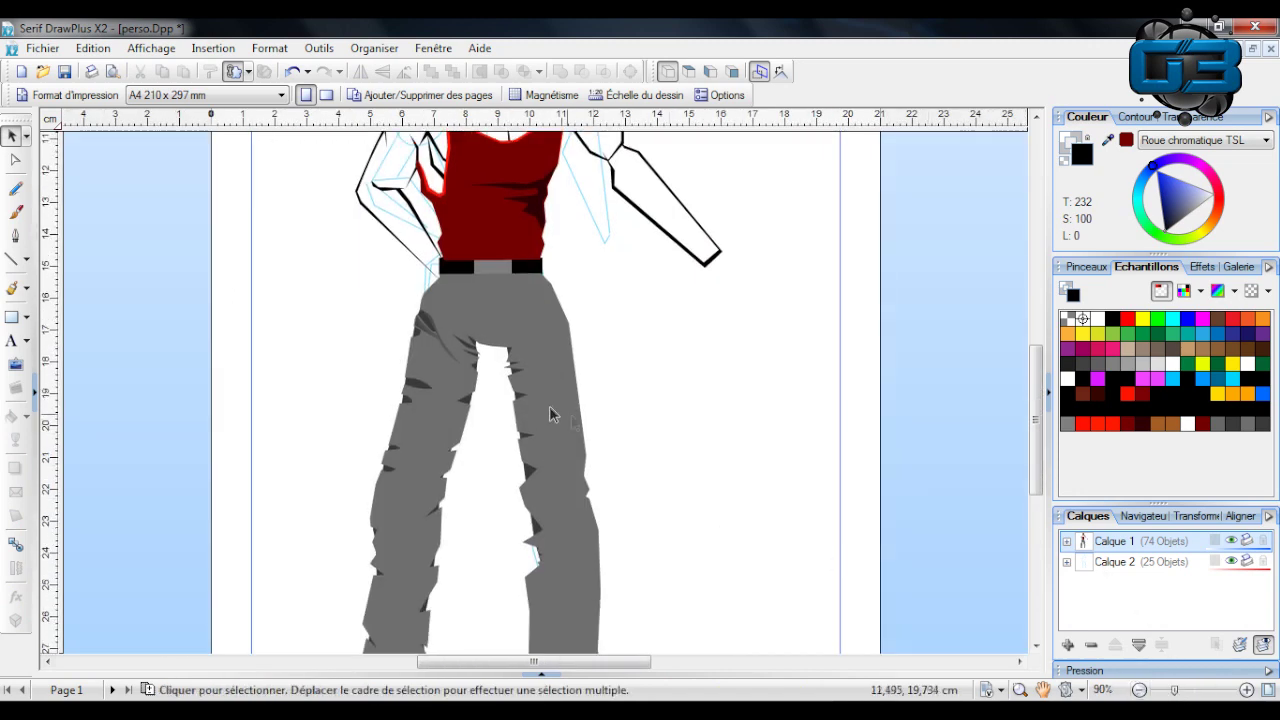
{"action": "left_click", "coordinate": [10, 260]}
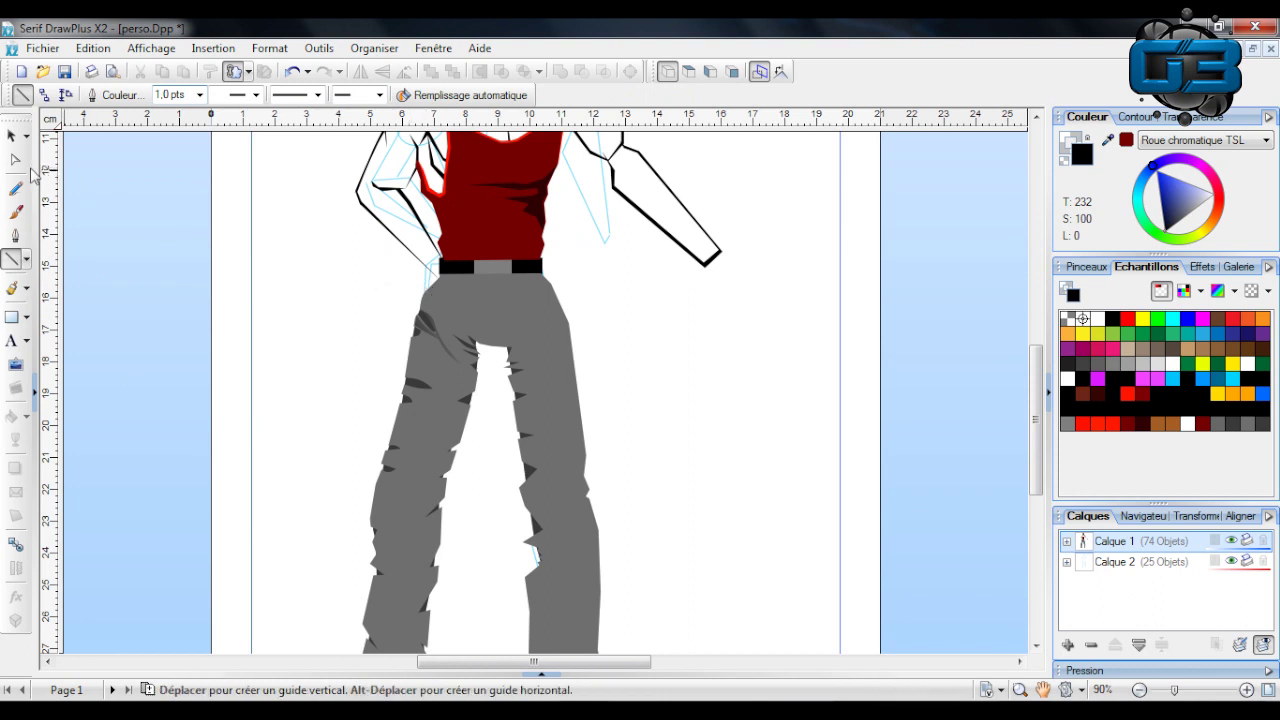
{"action": "mouse_move", "coordinate": [477, 277]}
{"action": "left_mouse_down"}
{"action": "mouse_move", "coordinate": [416, 441]}
{"action": "mouse_move", "coordinate": [395, 563]}
{"action": "left_mouse_up"}
{"action": "scroll", "coordinate": [395, 567], "scroll_direction": "down", "scroll_amount": 5}
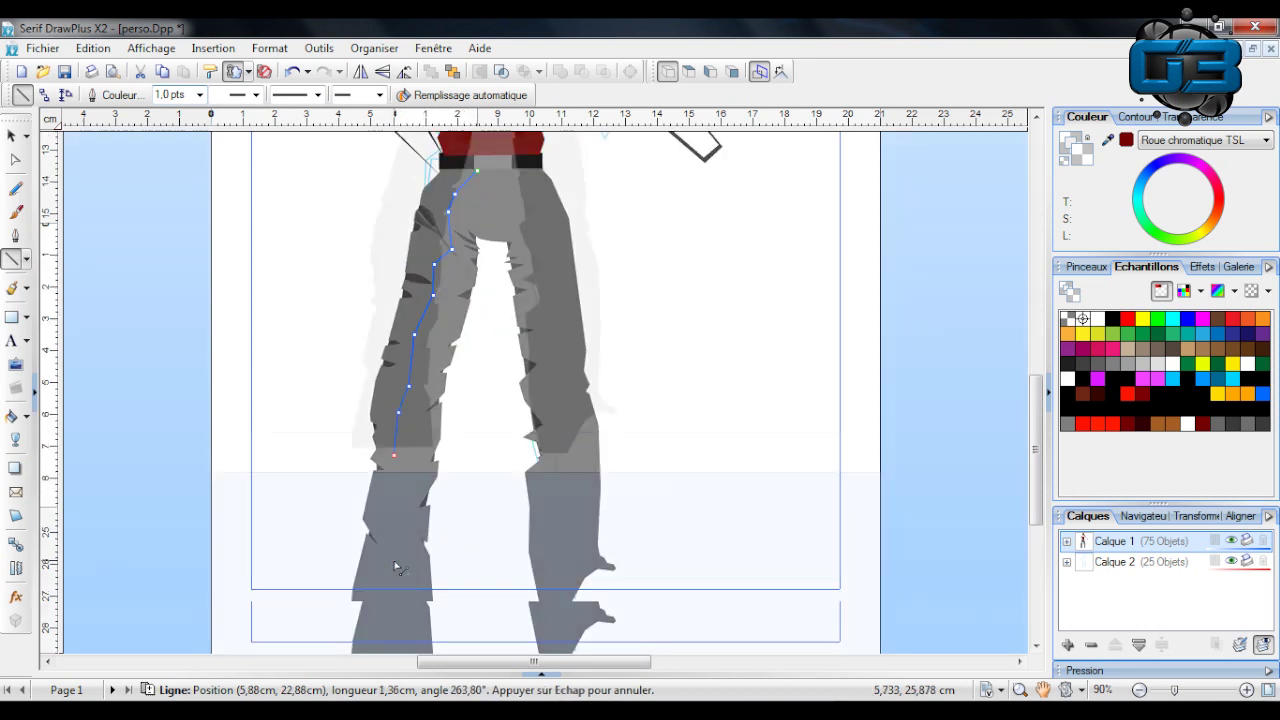
{"action": "left_click_drag", "start_coordinate": [394, 301], "coordinate": [389, 366]}
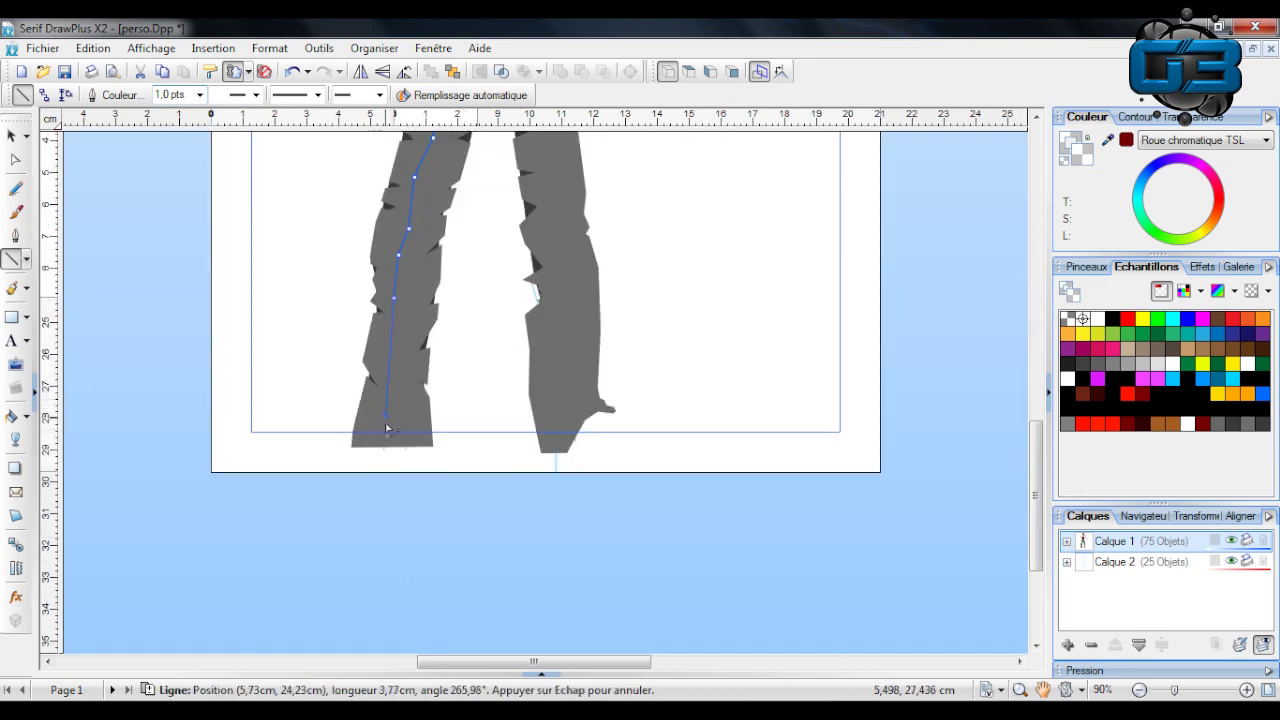
Continue the leg shadow outline along the hem and up the jagged outer edge of the leg, closing it at the belt.
{"action": "left_click_drag", "start_coordinate": [387, 453], "coordinate": [352, 447]}
{"action": "left_click_drag", "start_coordinate": [352, 447], "coordinate": [367, 378]}
{"action": "left_click_drag", "start_coordinate": [367, 378], "coordinate": [366, 368]}
{"action": "left_click_drag", "start_coordinate": [366, 368], "coordinate": [382, 290]}
{"action": "left_click_drag", "start_coordinate": [382, 290], "coordinate": [379, 279]}
{"action": "left_click_drag", "start_coordinate": [379, 279], "coordinate": [386, 258]}
{"action": "left_click_drag", "start_coordinate": [386, 258], "coordinate": [404, 145]}
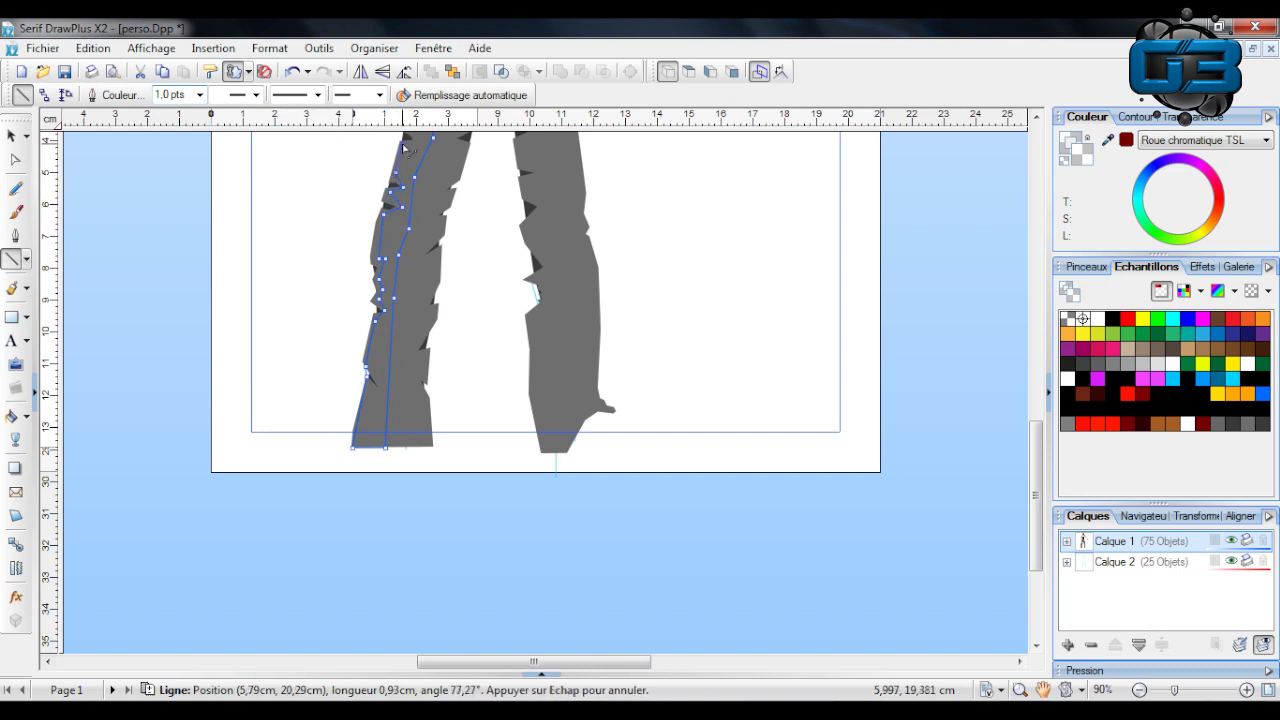
{"action": "scroll", "coordinate": [406, 150], "scroll_direction": "up", "scroll_amount": 3}
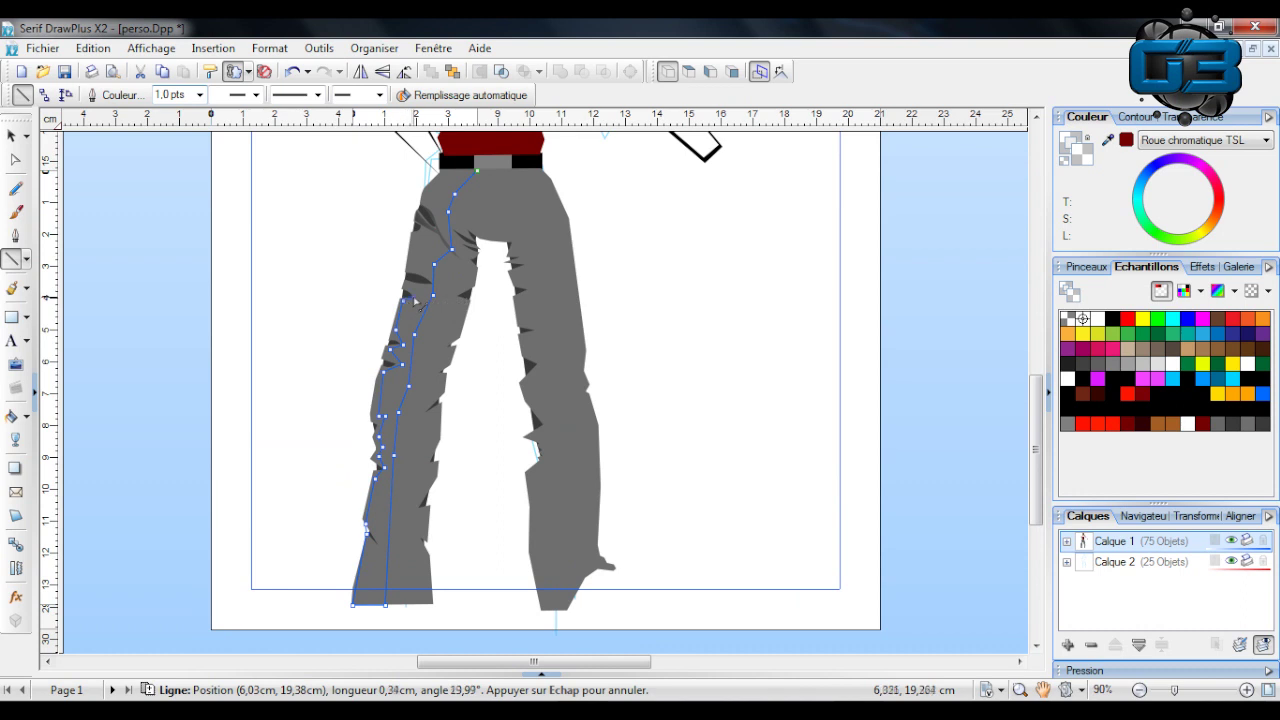
{"action": "left_click_drag", "start_coordinate": [416, 300], "coordinate": [414, 250]}
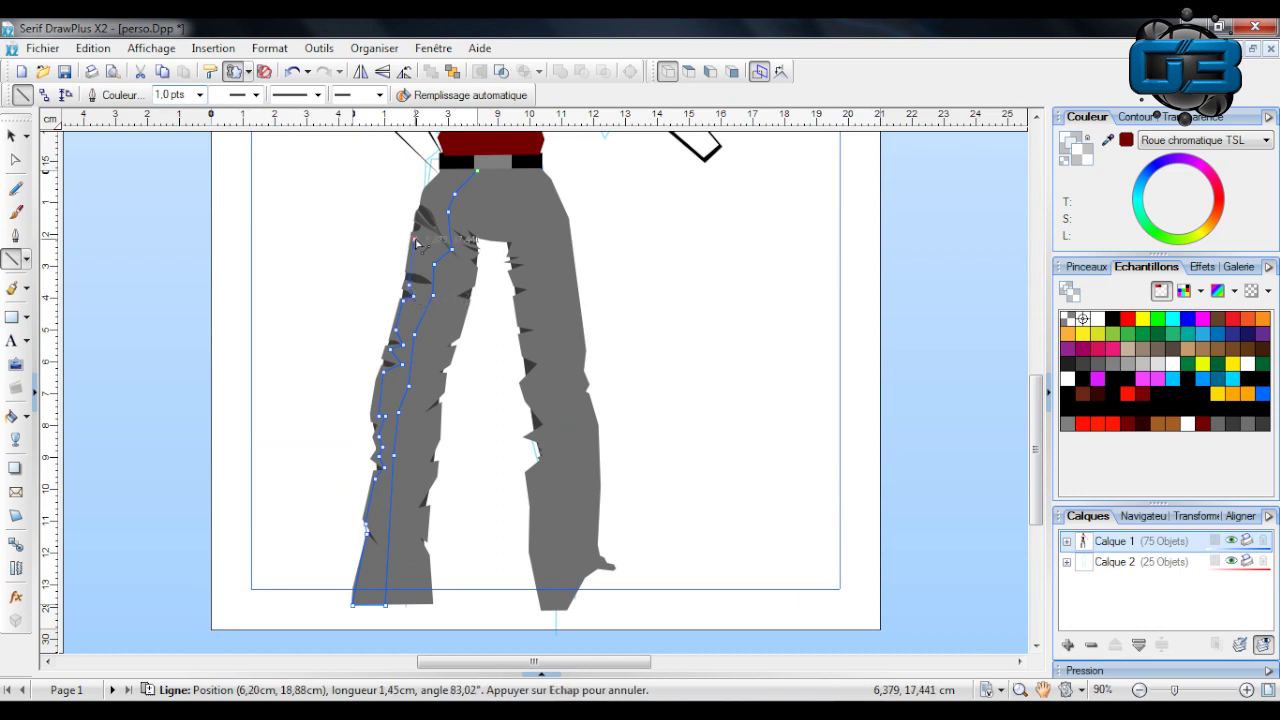
{"action": "left_click_drag", "start_coordinate": [427, 203], "coordinate": [428, 195]}
{"action": "left_click_drag", "start_coordinate": [428, 195], "coordinate": [476, 171]}
Fill the long leg shadow with black and apply a linear transparency from 100% to 0%, starting far outside the leg.
{"action": "left_click", "coordinate": [15, 159]}
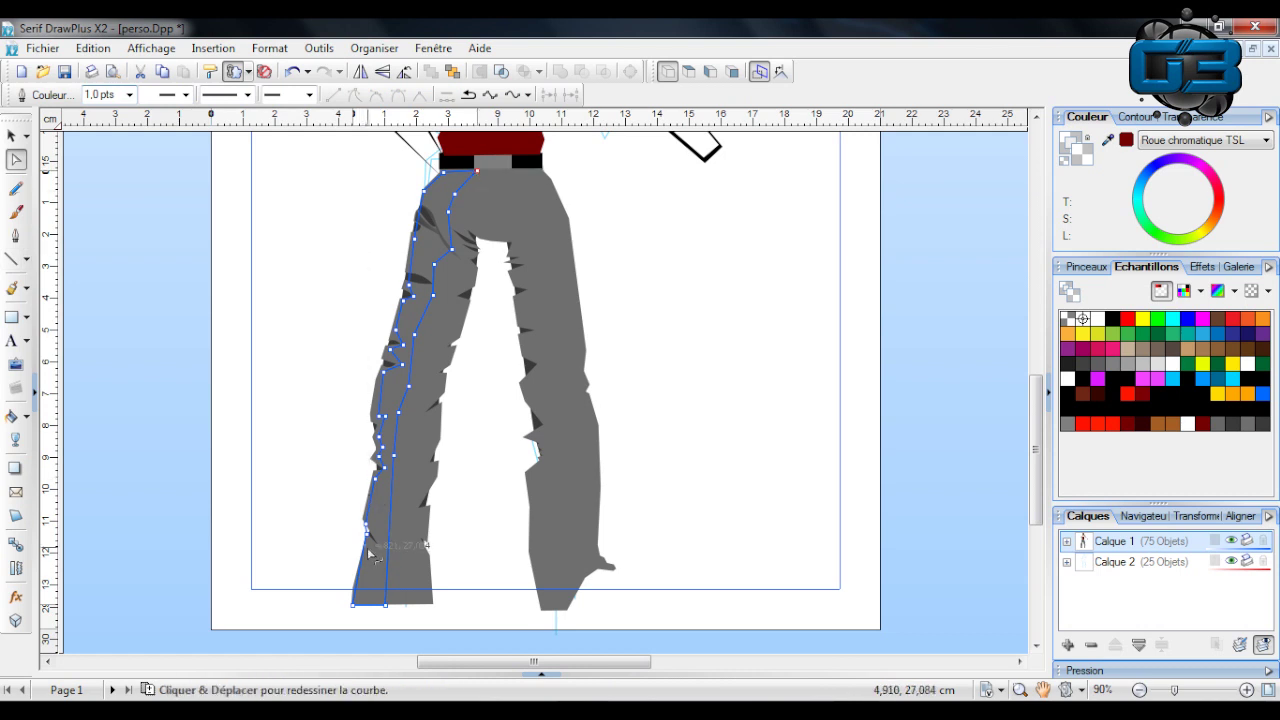
{"action": "left_click", "coordinate": [1152, 166]}
{"action": "left_click_drag", "start_coordinate": [1168, 210], "coordinate": [1165, 238]}
{"action": "left_click", "coordinate": [17, 442]}
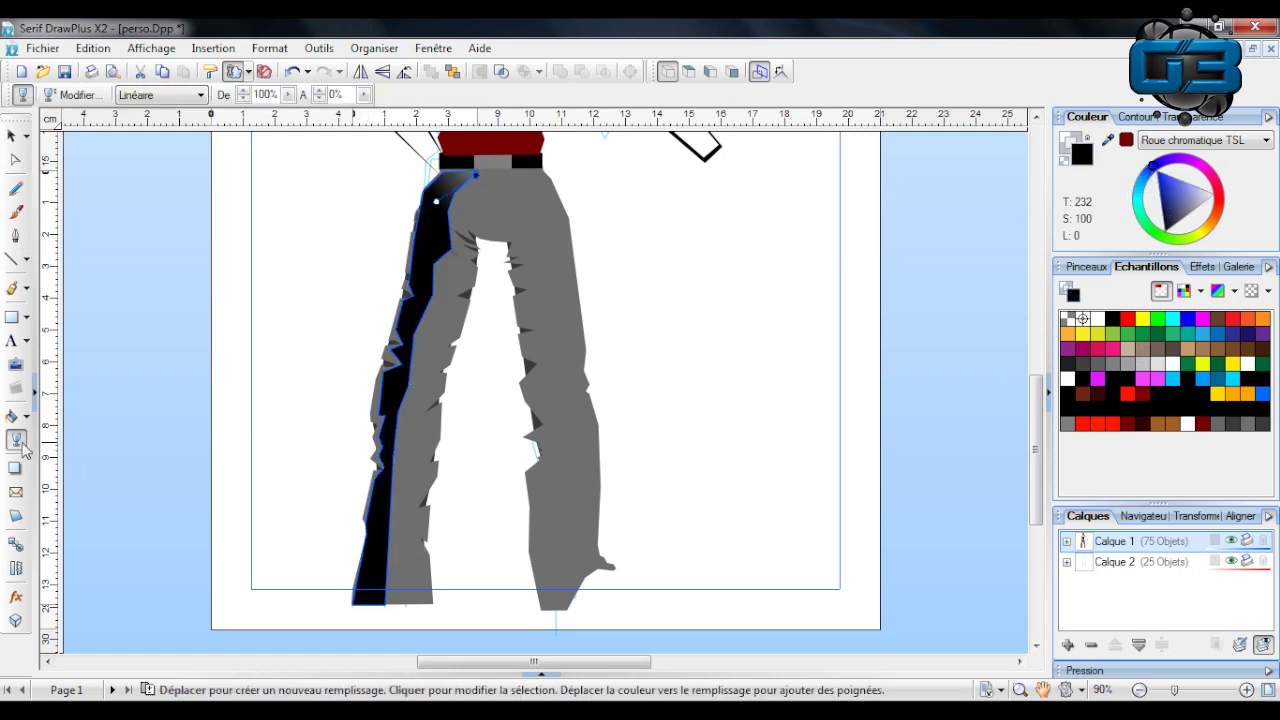
{"action": "left_click_drag", "start_coordinate": [165, 312], "coordinate": [522, 314]}
{"action": "left_click", "coordinate": [1163, 695]}
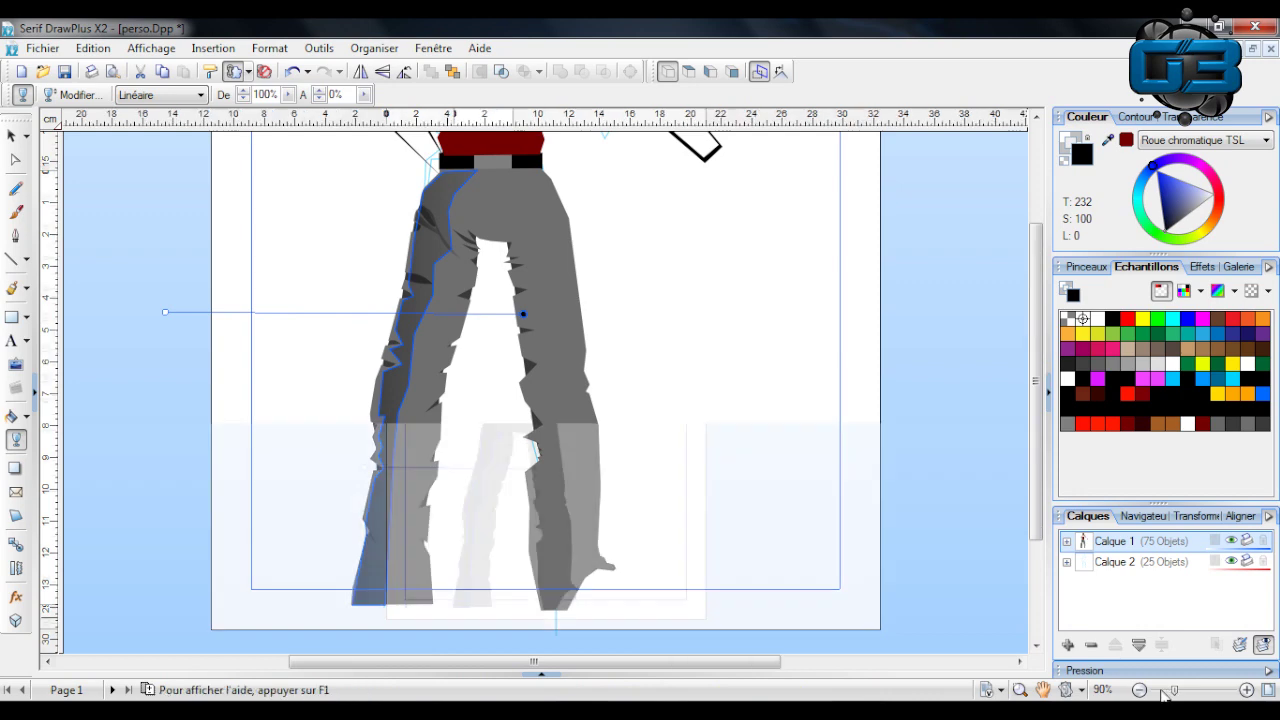
{"action": "left_click_drag", "start_coordinate": [366, 474], "coordinate": [268, 478]}
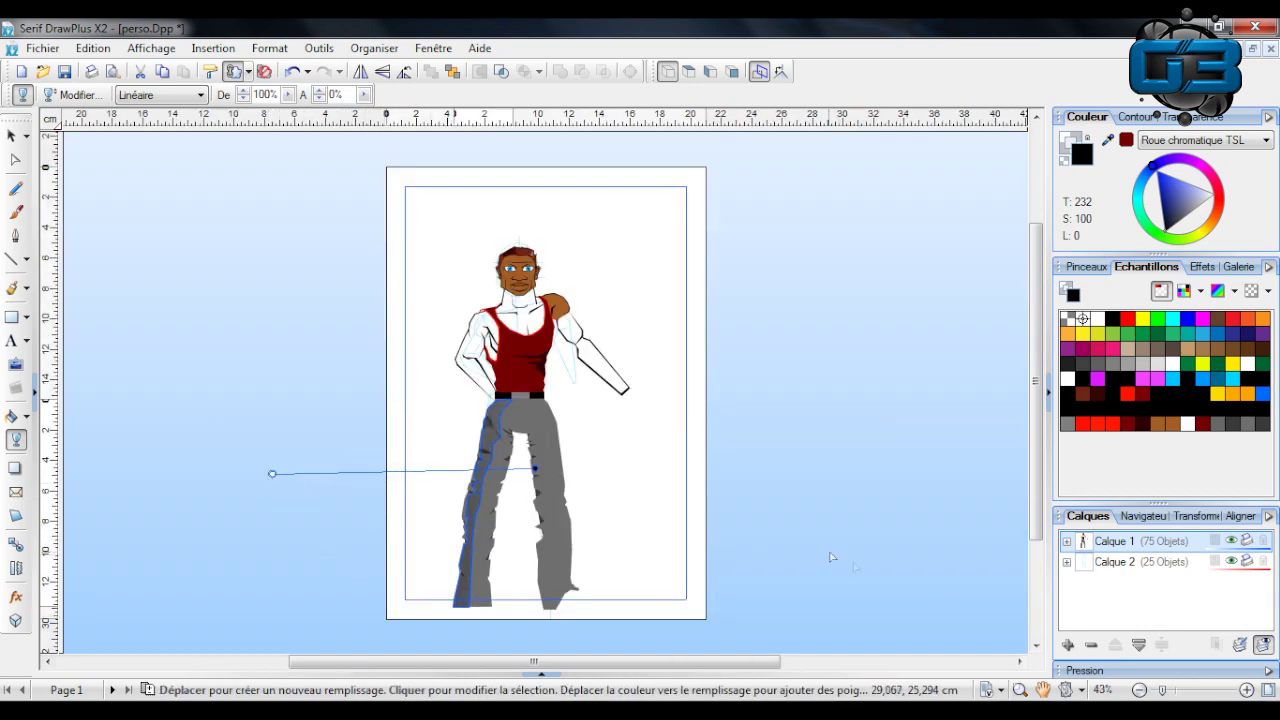
Widen the belt and buckle together and shift them so both belt ends overhang the waist.
{"action": "left_click", "coordinate": [1185, 690]}
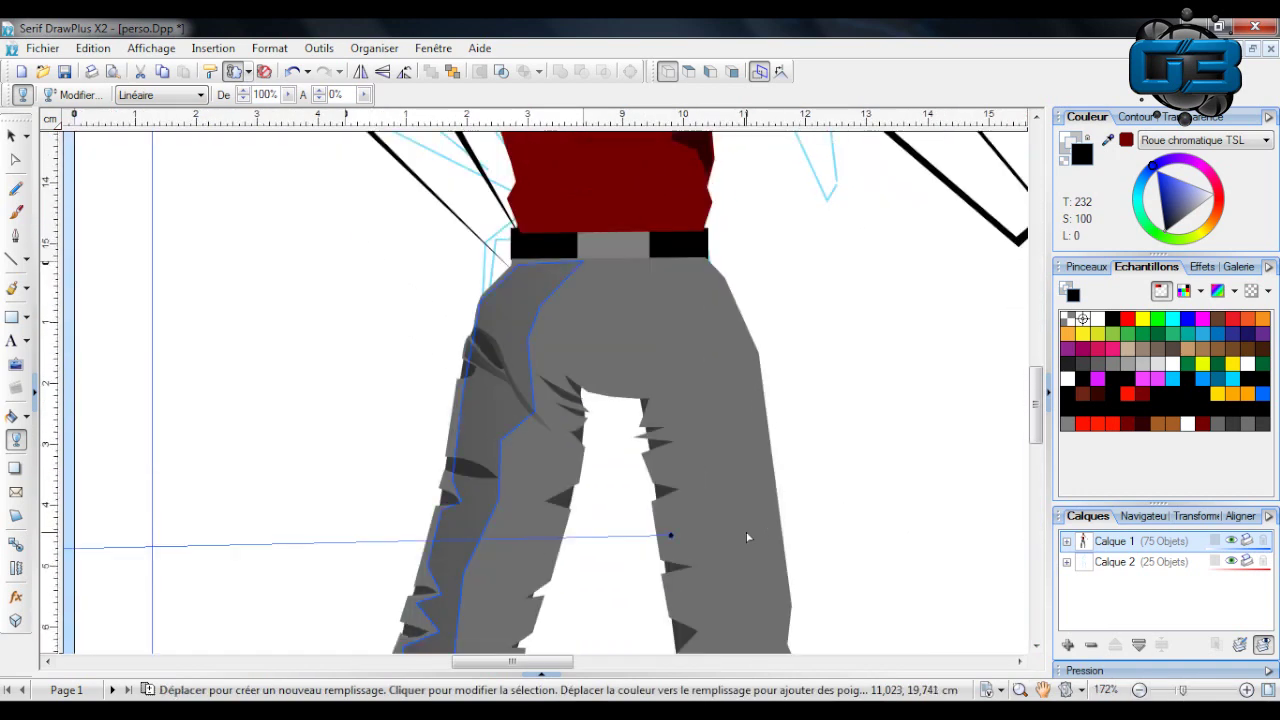
{"action": "scroll", "coordinate": [744, 535], "scroll_direction": "up", "scroll_amount": 3}
{"action": "scroll", "coordinate": [571, 330], "scroll_direction": "down", "scroll_amount": 3}
{"action": "left_click", "coordinate": [538, 243]}
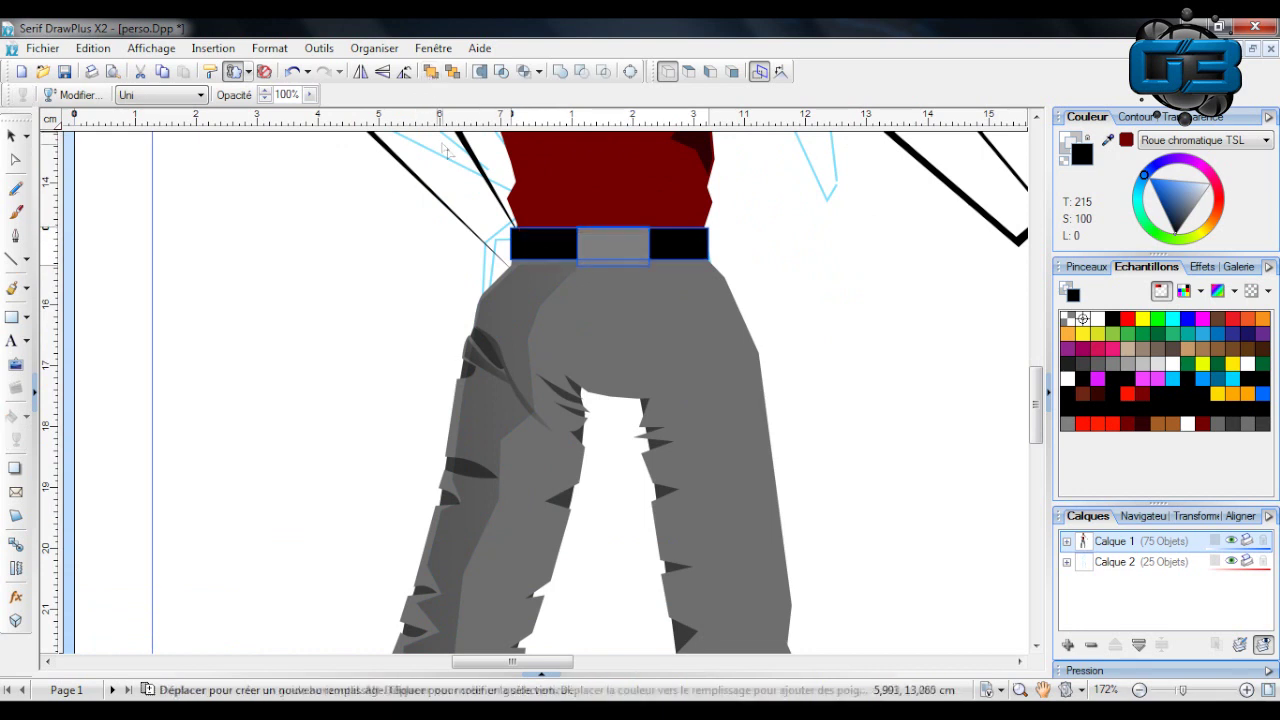
{"action": "left_click", "coordinate": [12, 135]}
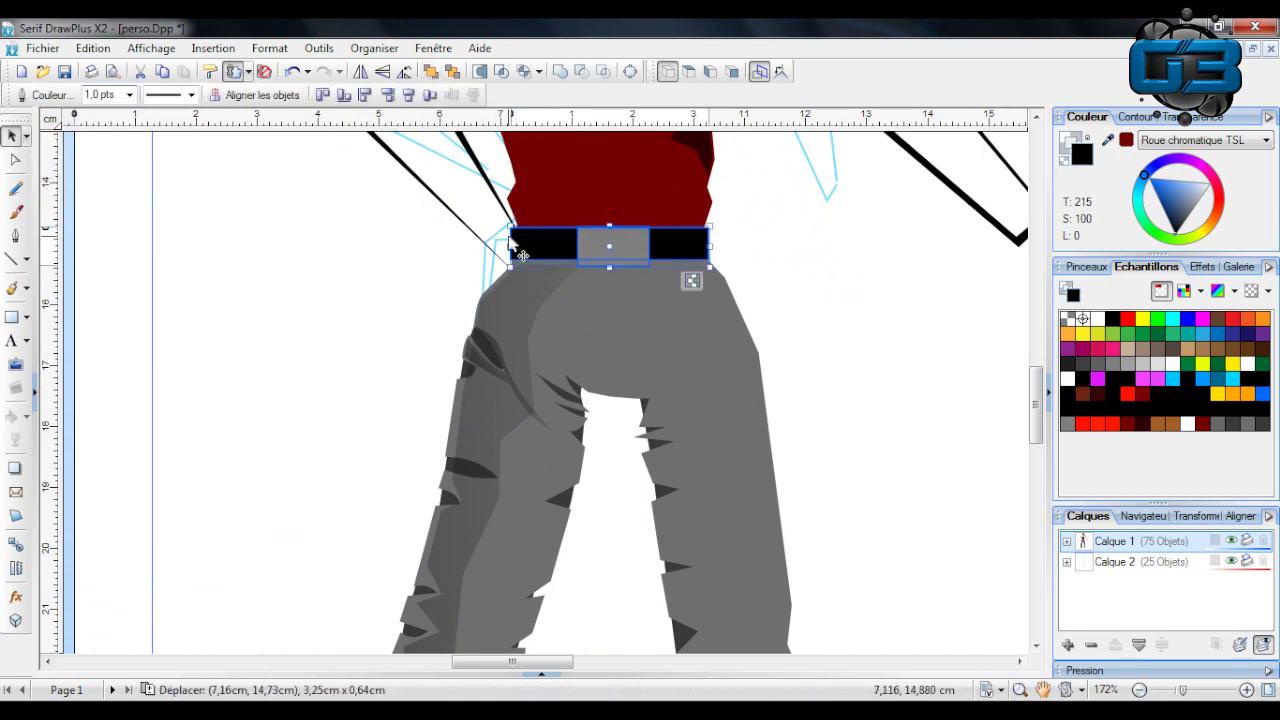
{"action": "left_click_drag", "start_coordinate": [511, 247], "coordinate": [477, 247]}
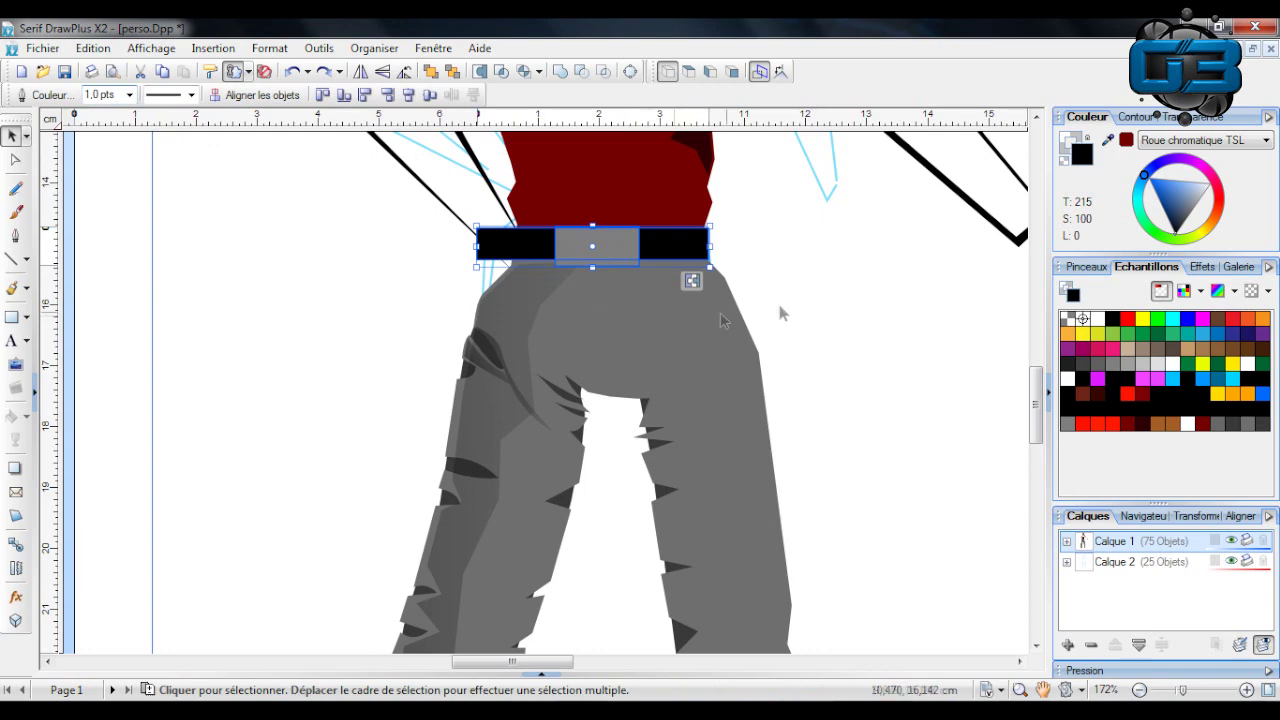
{"action": "left_click_drag", "start_coordinate": [691, 280], "coordinate": [681, 242]}
{"action": "key", "text": "Escape"}
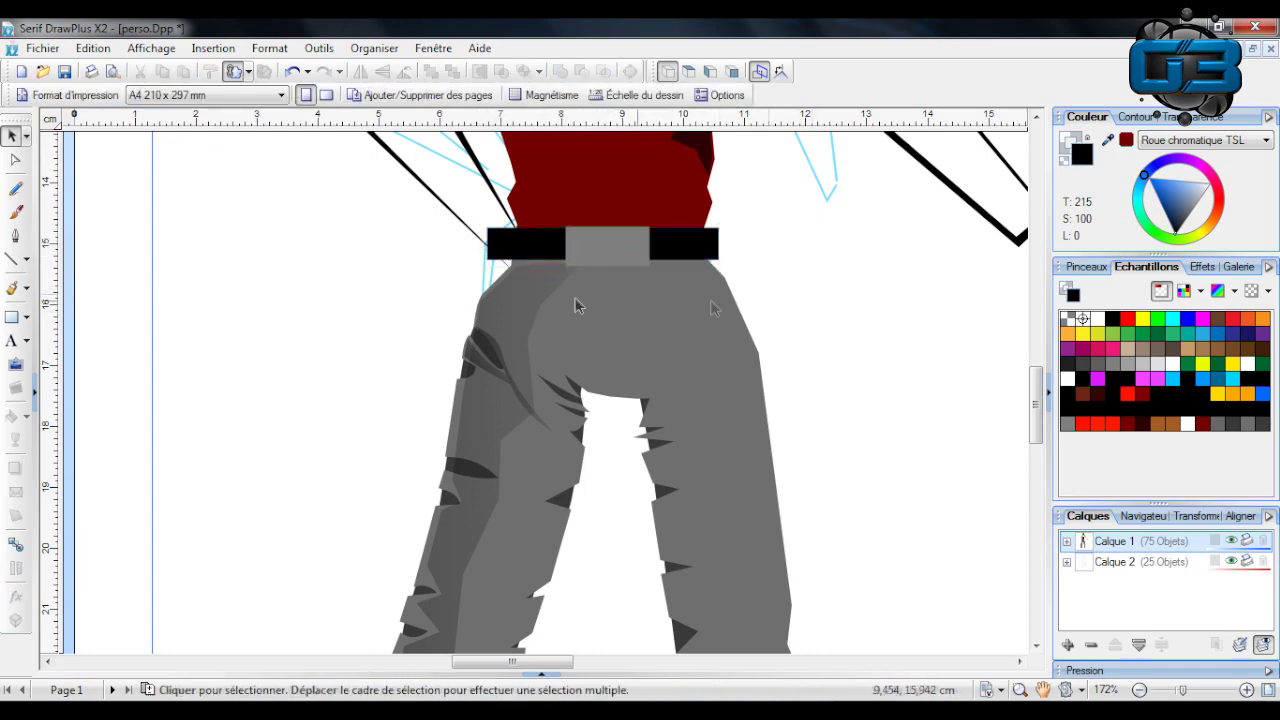
Move the trousers' waist corner outward under the widened belt and fit the leg shadow's upper edge to it.
{"action": "left_click", "coordinate": [509, 293]}
{"action": "left_click", "coordinate": [504, 279]}
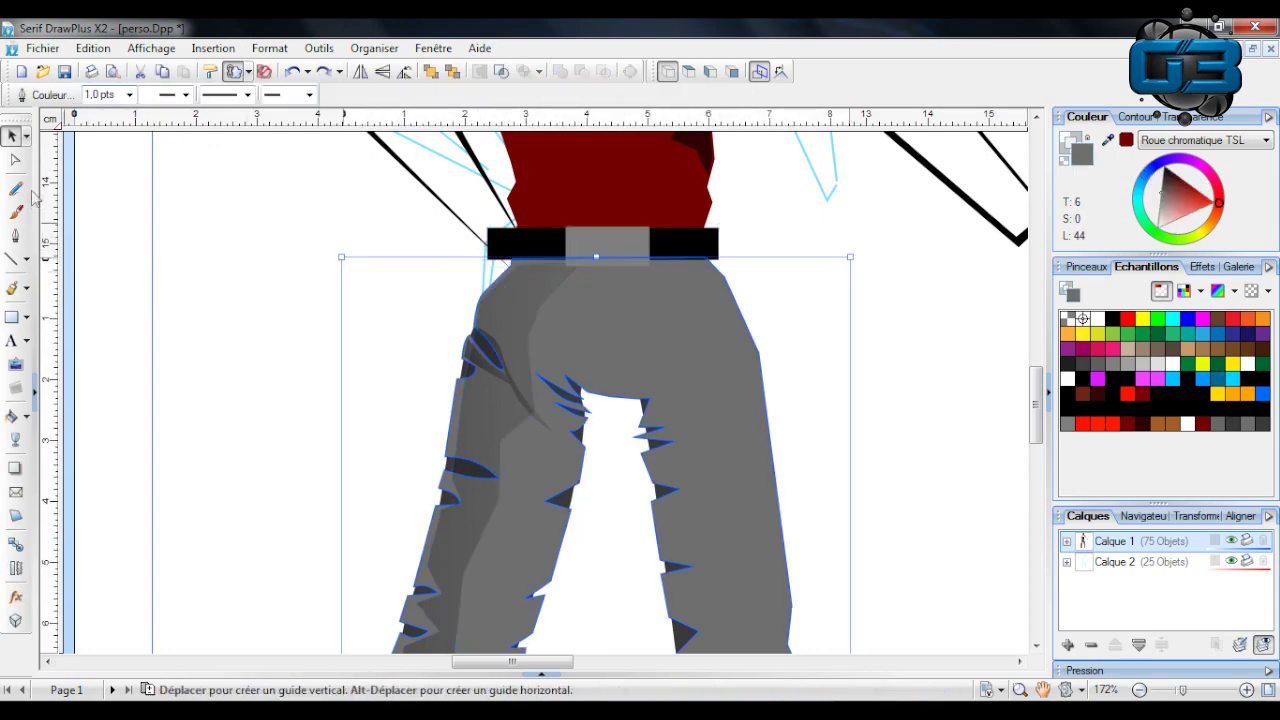
{"action": "left_click", "coordinate": [15, 160]}
{"action": "scroll", "coordinate": [460, 453], "scroll_direction": "down", "scroll_amount": 1}
{"action": "scroll", "coordinate": [455, 452], "scroll_direction": "down", "scroll_amount": 4}
{"action": "scroll", "coordinate": [378, 505], "scroll_direction": "up", "scroll_amount": 8}
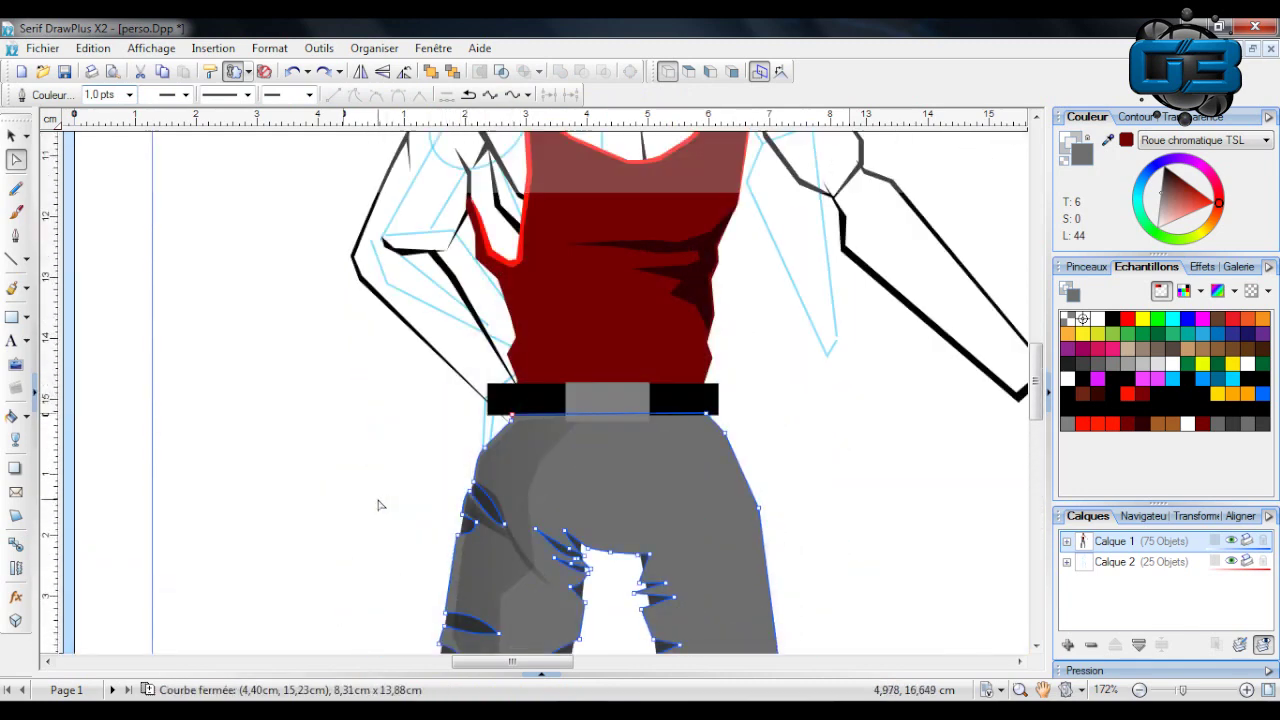
{"action": "left_click_drag", "start_coordinate": [510, 417], "coordinate": [500, 418]}
{"action": "left_click", "coordinate": [524, 443]}
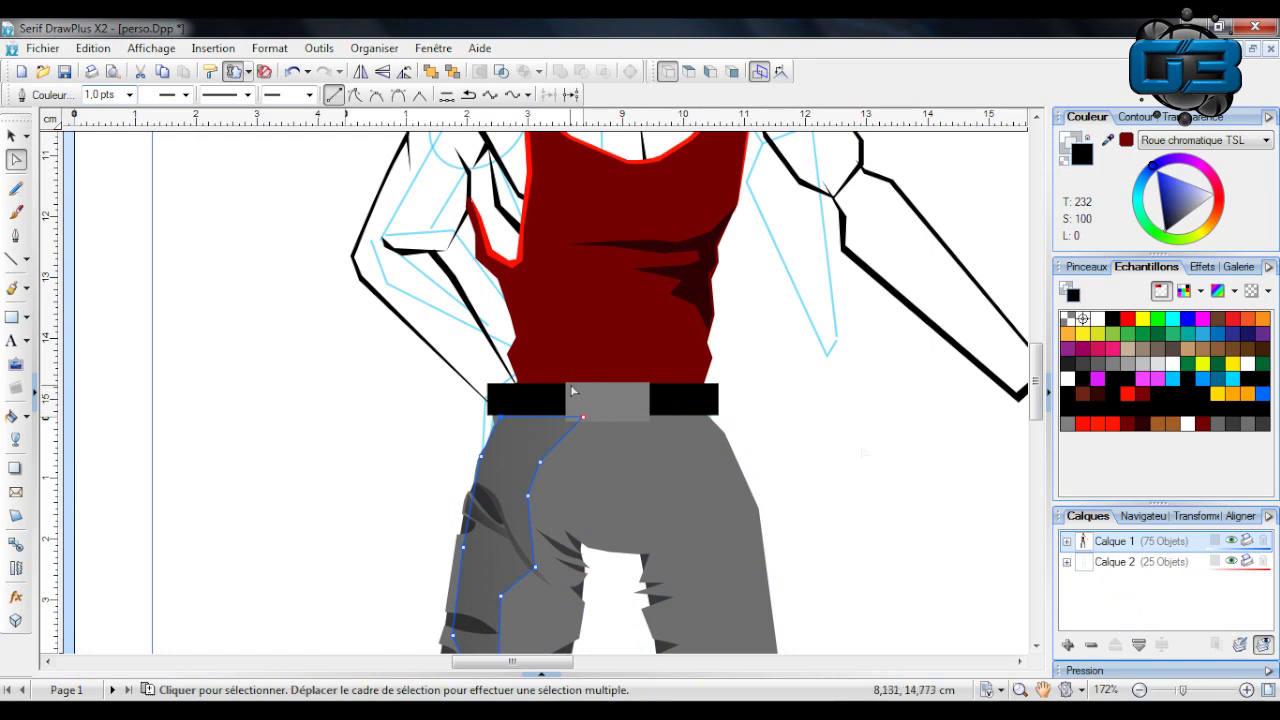
Reshape the tank top's lower sides by moving its waist and side nodes outward to meet the widened belt.
{"action": "left_click", "coordinate": [1166, 690]}
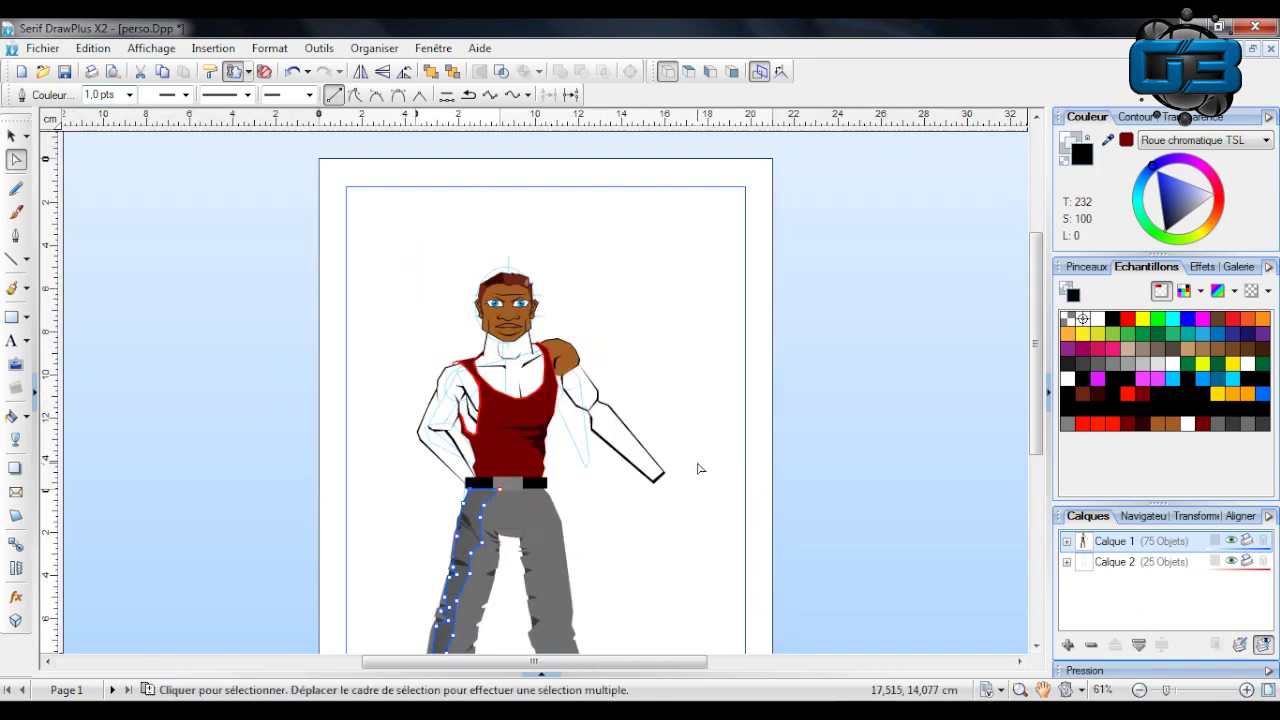
{"action": "left_click", "coordinate": [1192, 690]}
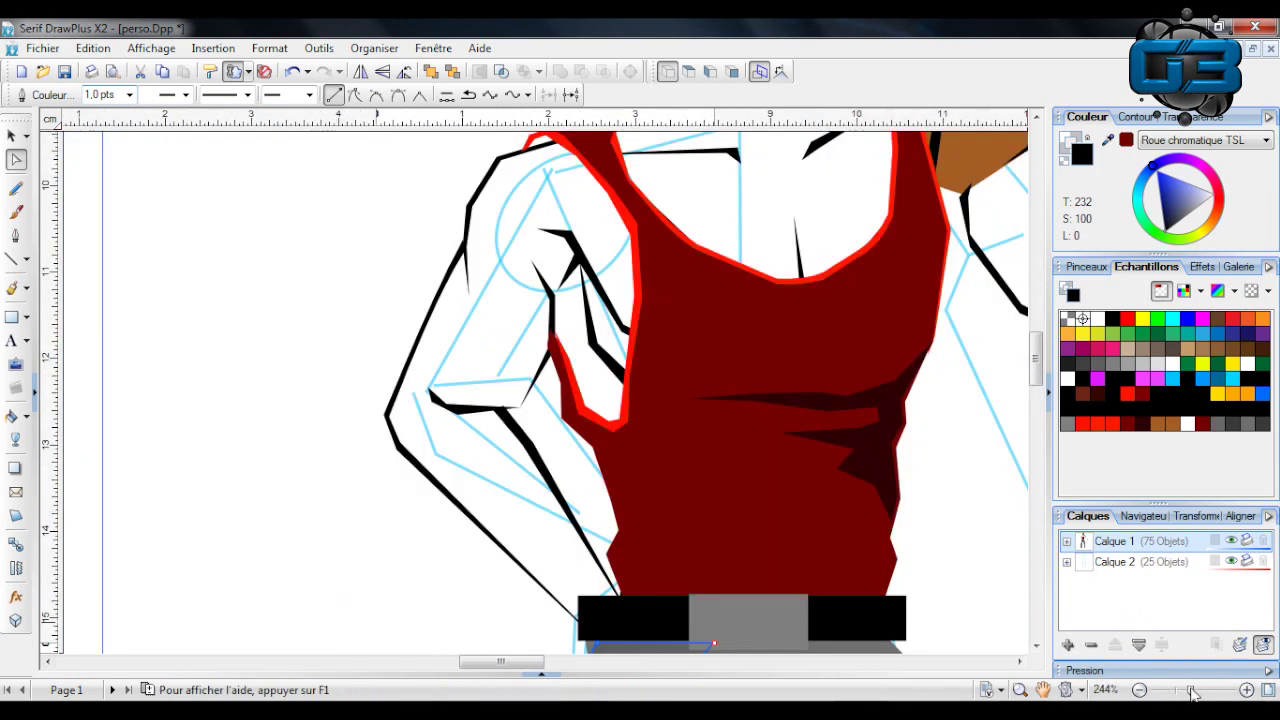
{"action": "scroll", "coordinate": [699, 372], "scroll_direction": "down", "scroll_amount": 1}
{"action": "left_click", "coordinate": [671, 400]}
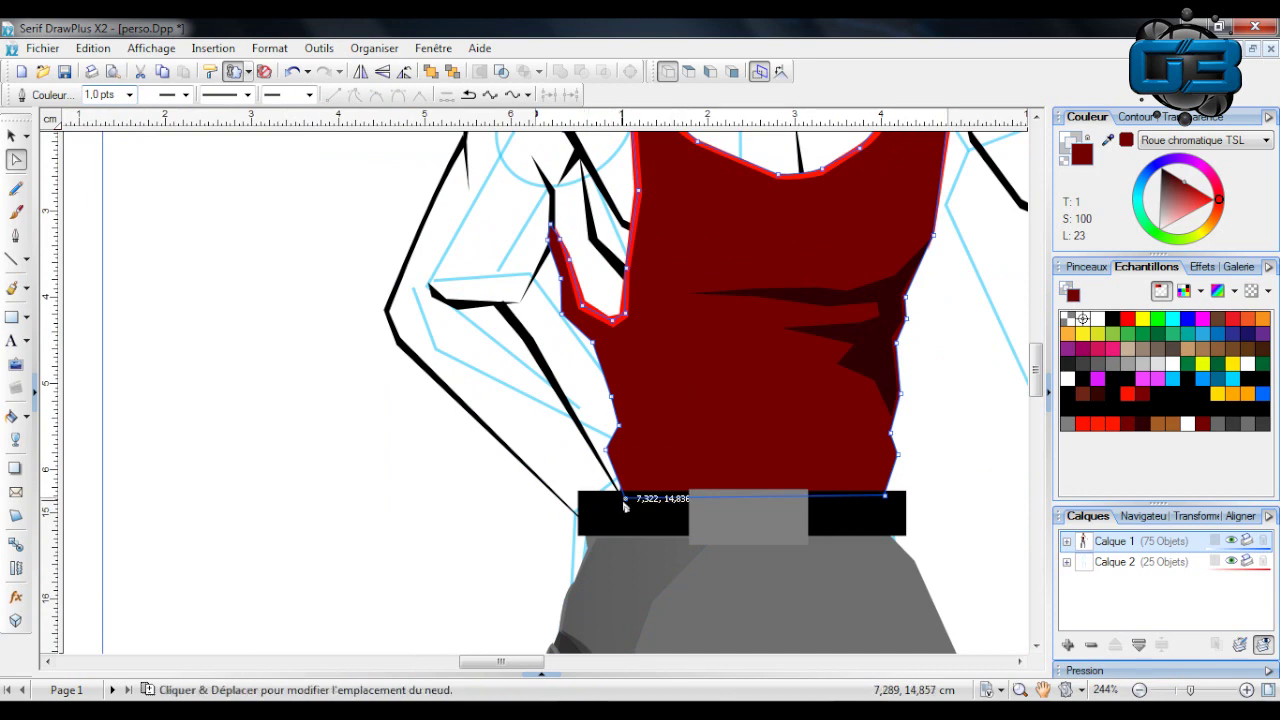
{"action": "left_click_drag", "start_coordinate": [631, 504], "coordinate": [589, 507]}
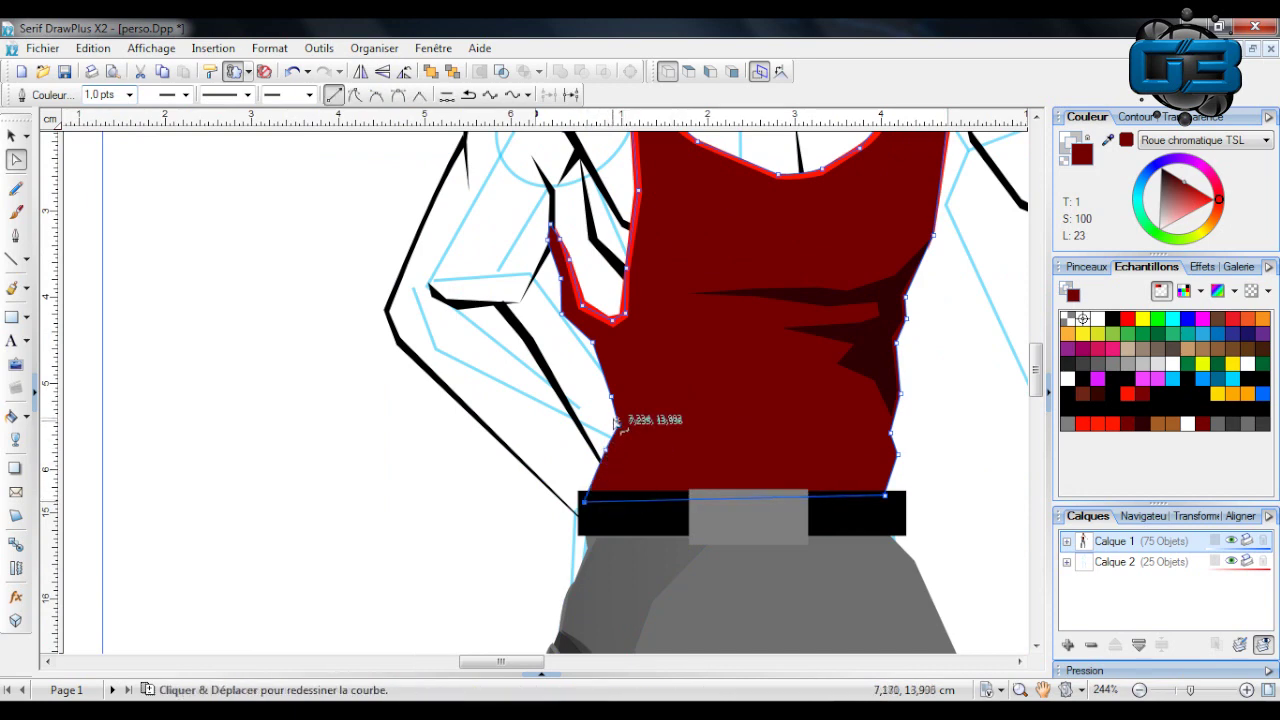
{"action": "left_click_drag", "start_coordinate": [605, 453], "coordinate": [577, 343]}
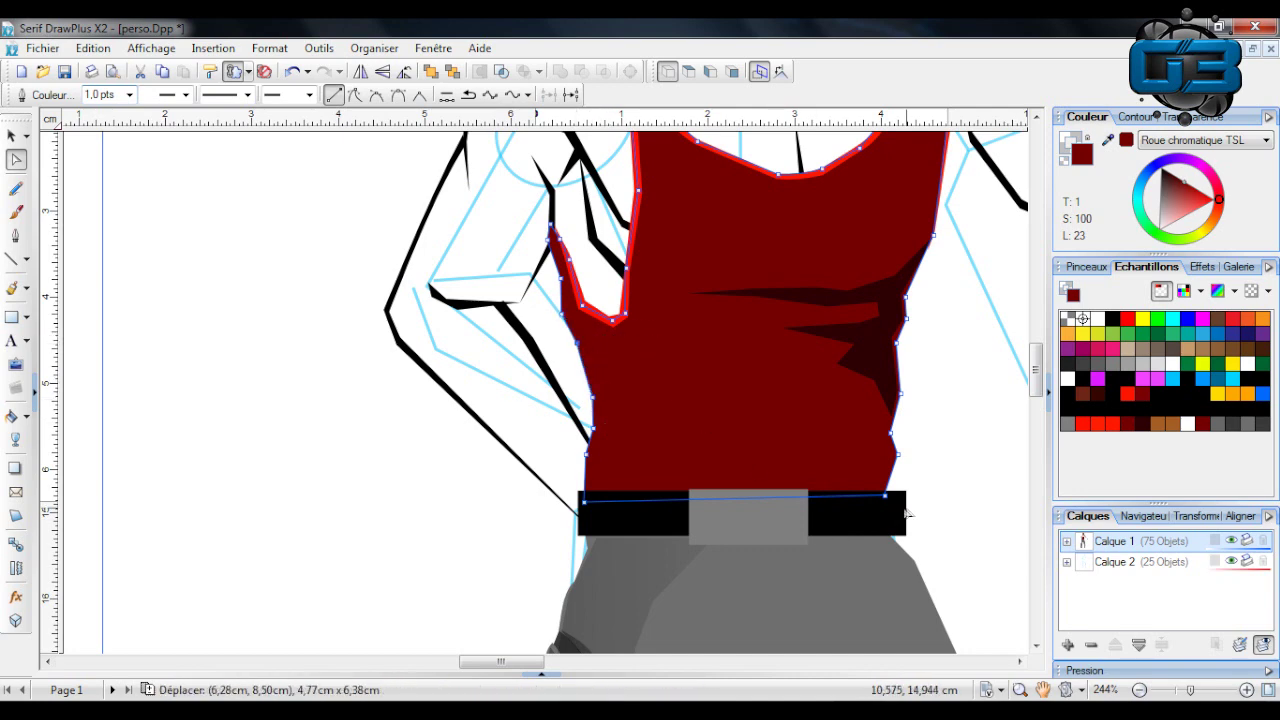
{"action": "left_click_drag", "start_coordinate": [885, 499], "coordinate": [894, 503]}
{"action": "left_click", "coordinate": [948, 471]}
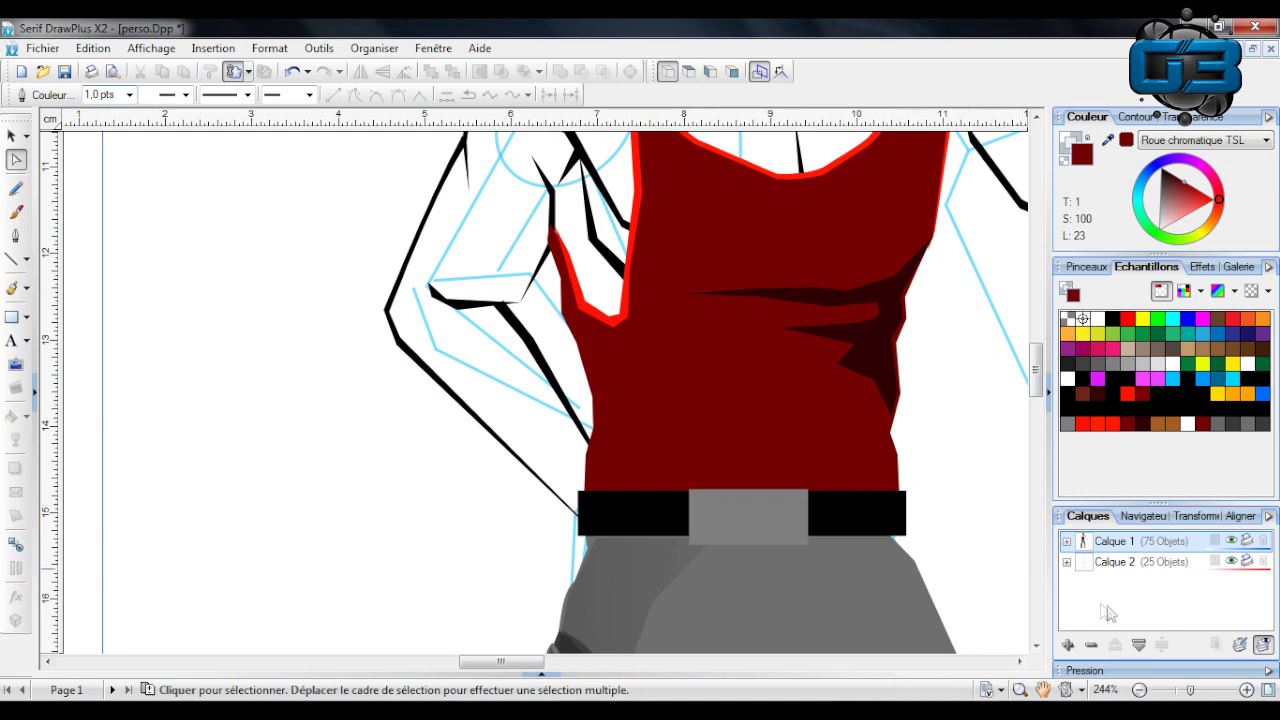
Draw a thin closed U-shaped fly outline about 1.8 cm tall on the trousers, from below the buckle to the crotch.
{"action": "left_click_drag", "start_coordinate": [1178, 692], "coordinate": [1162, 692]}
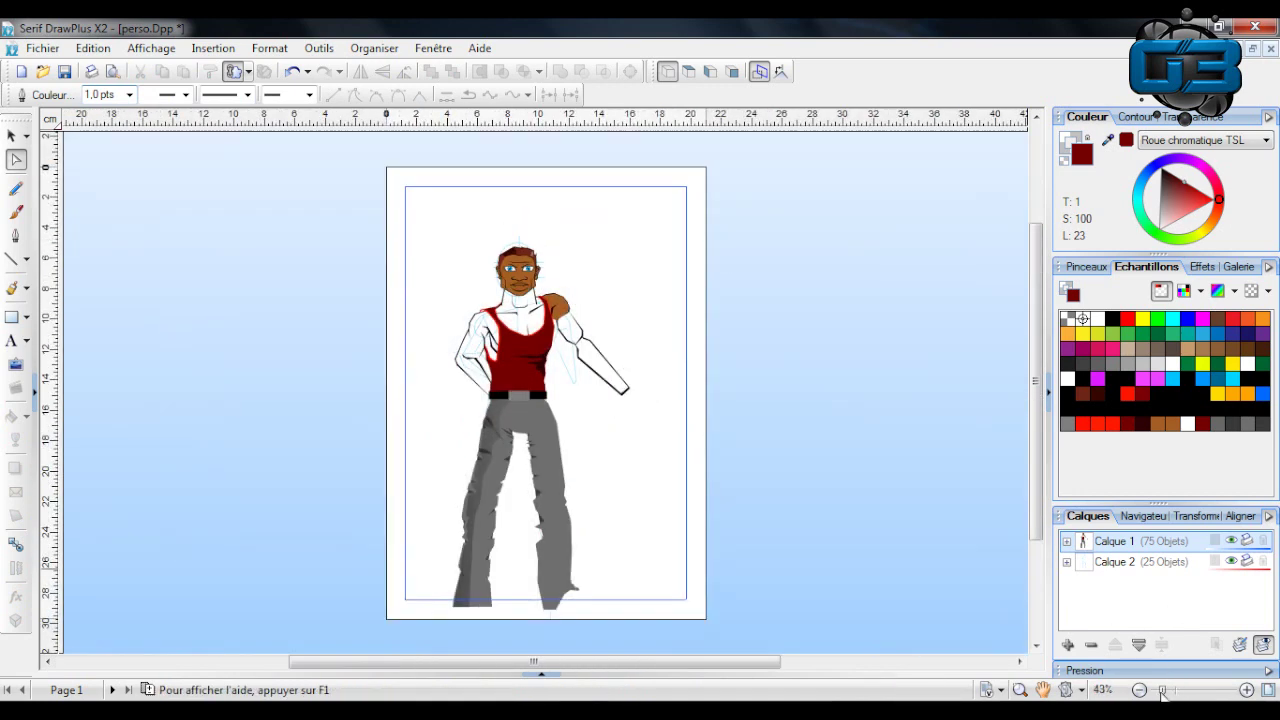
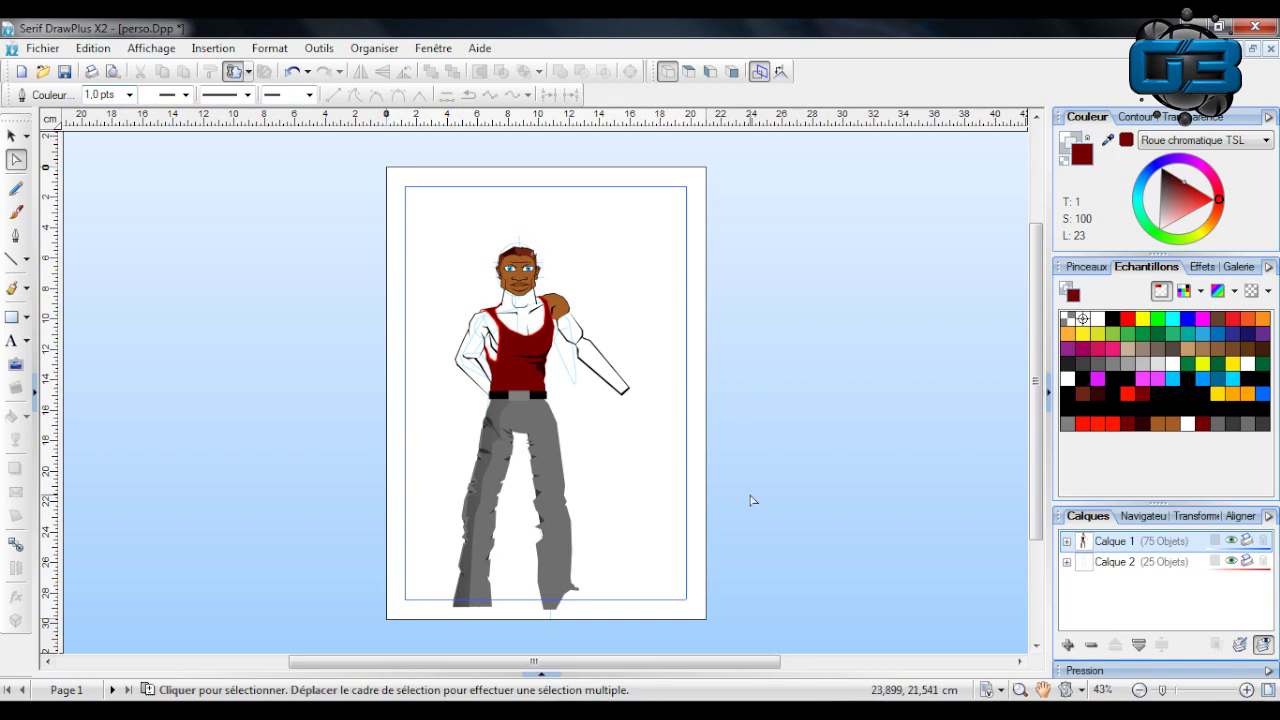
{"action": "left_click", "coordinate": [1179, 691]}
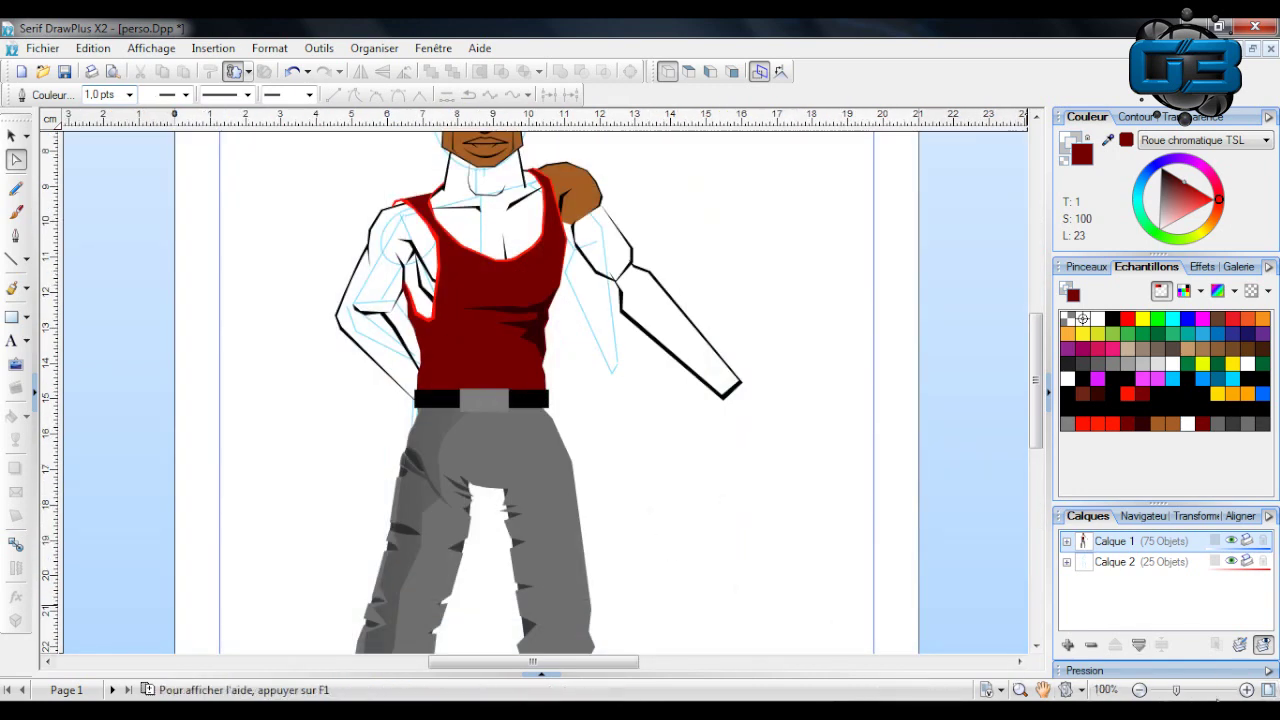
{"action": "left_click", "coordinate": [1197, 691]}
{"action": "scroll", "coordinate": [465, 485], "scroll_direction": "down", "scroll_amount": 3}
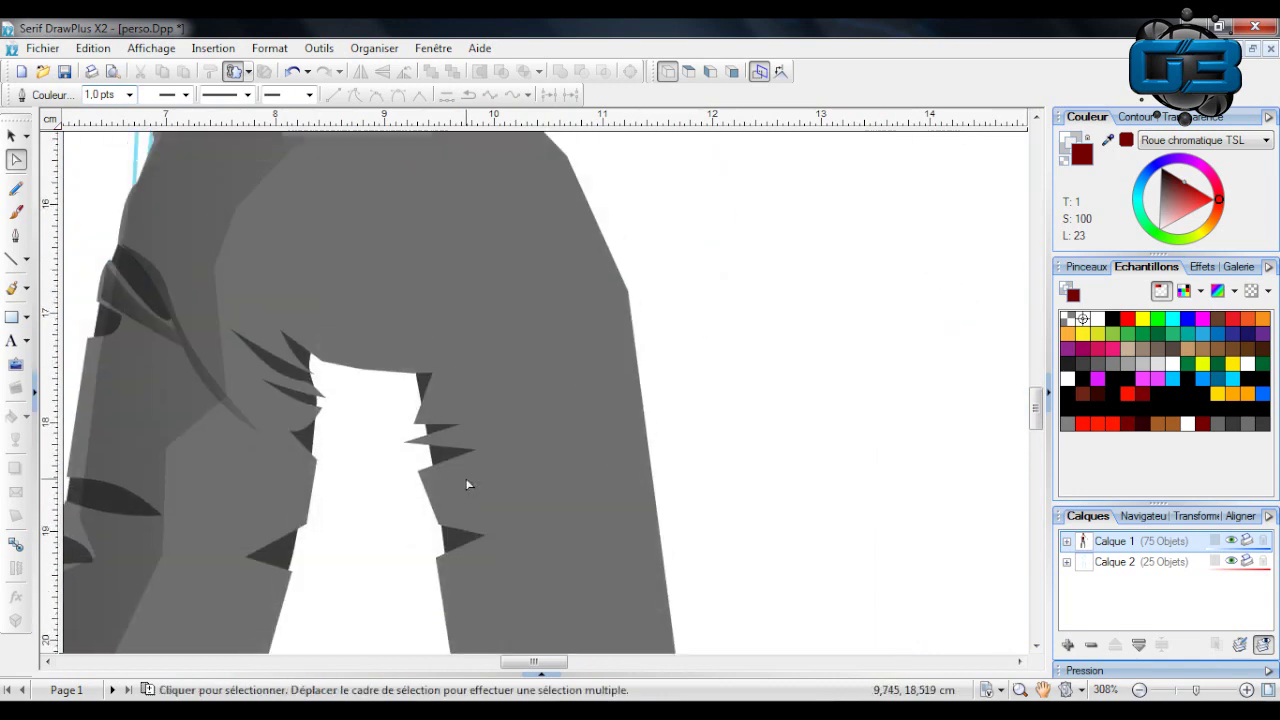
{"action": "scroll", "coordinate": [465, 483], "scroll_direction": "up", "scroll_amount": 2}
{"action": "left_click_drag", "start_coordinate": [547, 663], "coordinate": [526, 672]}
{"action": "left_click", "coordinate": [12, 260]}
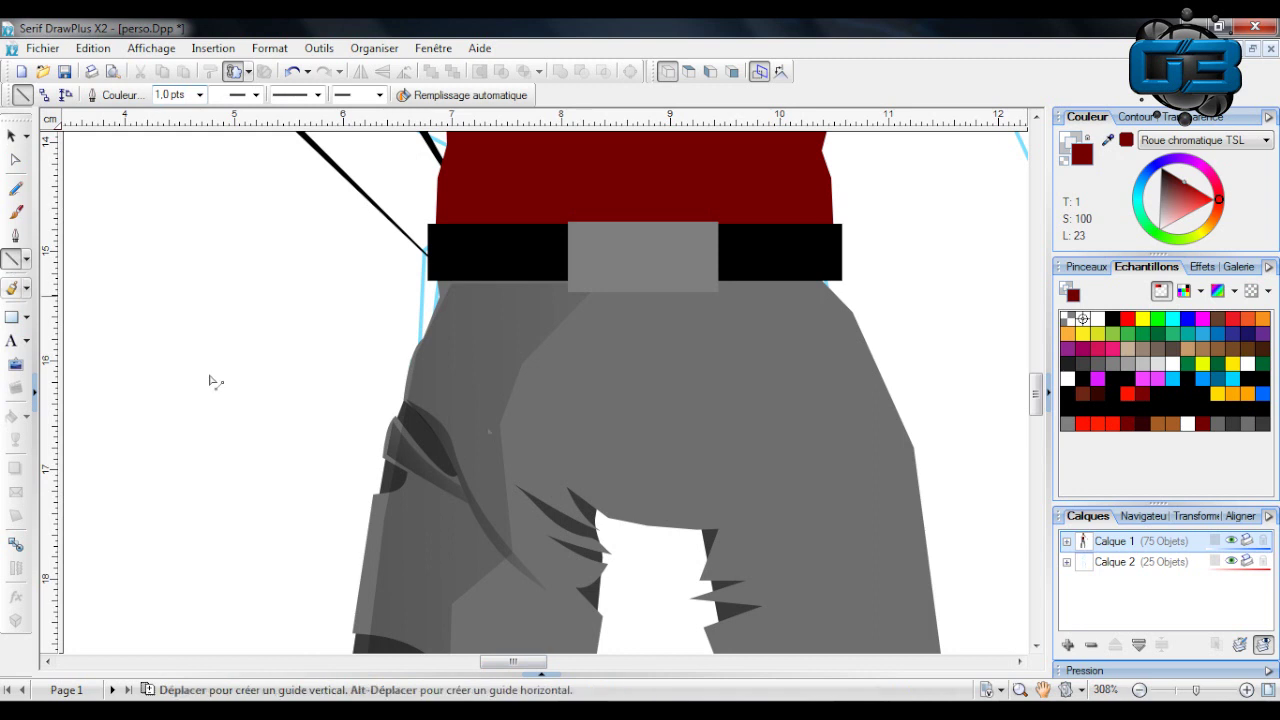
{"action": "left_click_drag", "start_coordinate": [634, 320], "coordinate": [637, 391]}
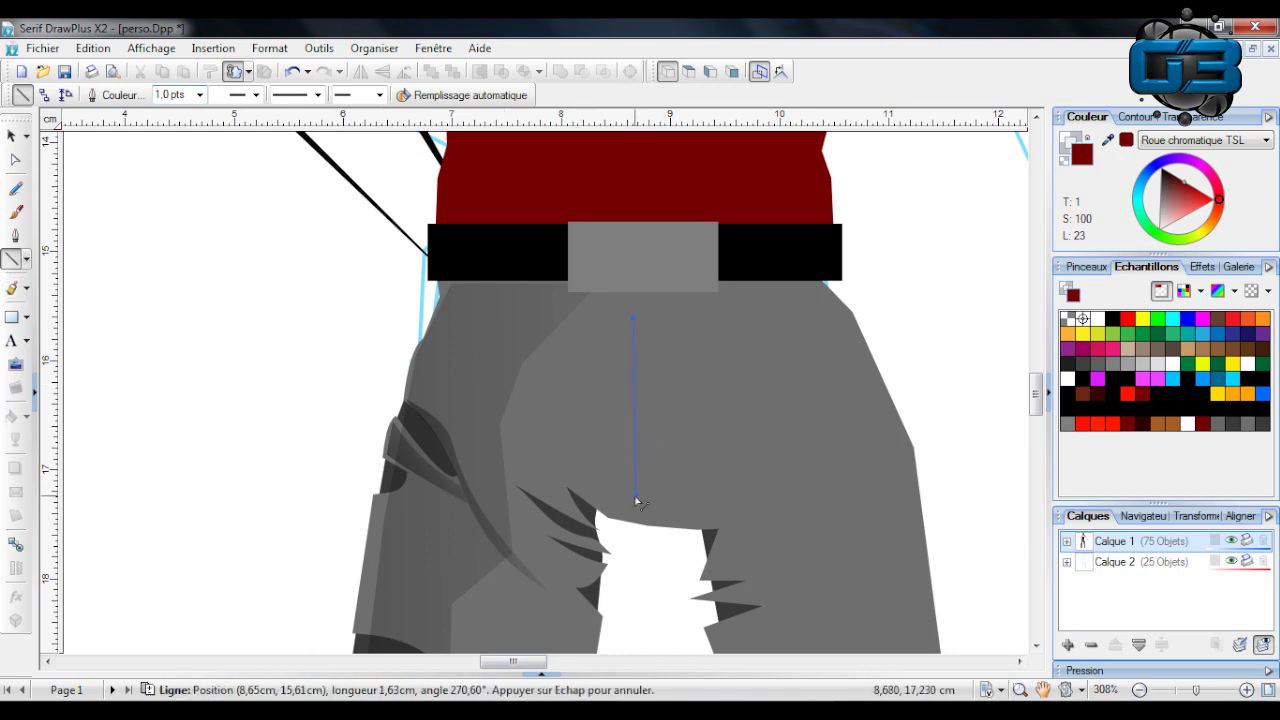
{"action": "left_click_drag", "start_coordinate": [630, 510], "coordinate": [692, 522]}
{"action": "left_click_drag", "start_coordinate": [692, 522], "coordinate": [692, 428]}
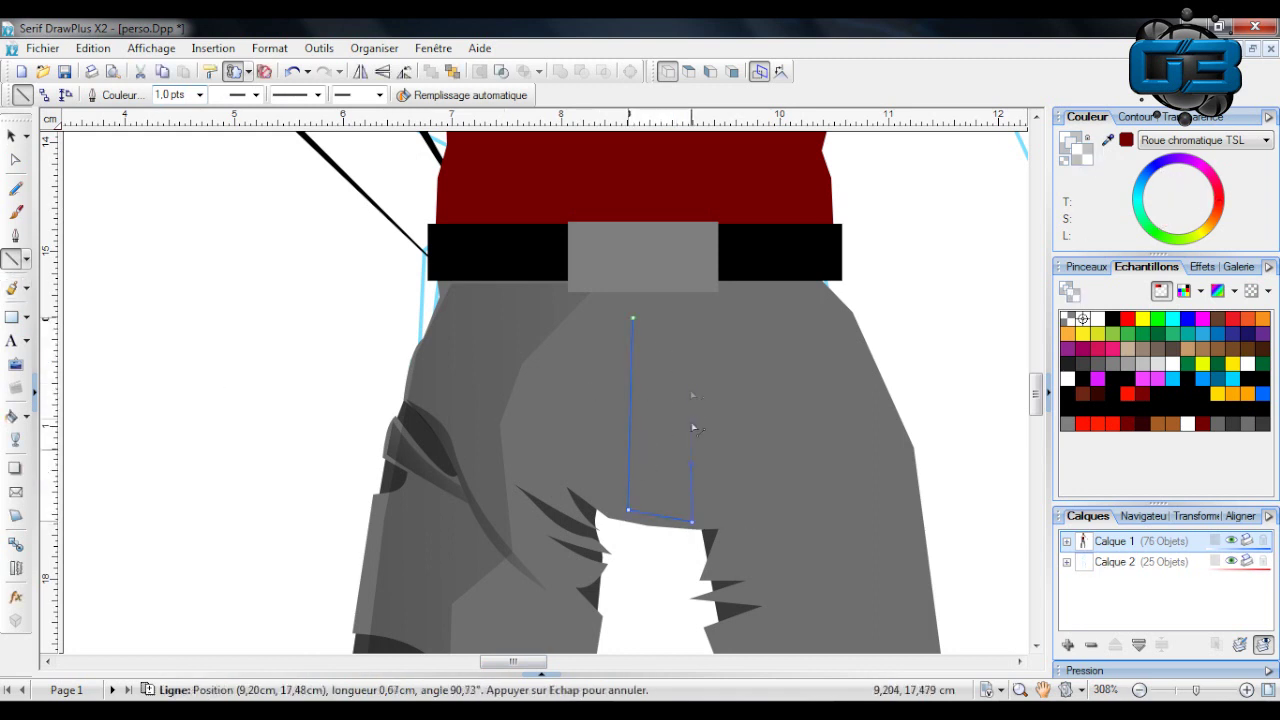
{"action": "left_click_drag", "start_coordinate": [690, 323], "coordinate": [730, 466]}
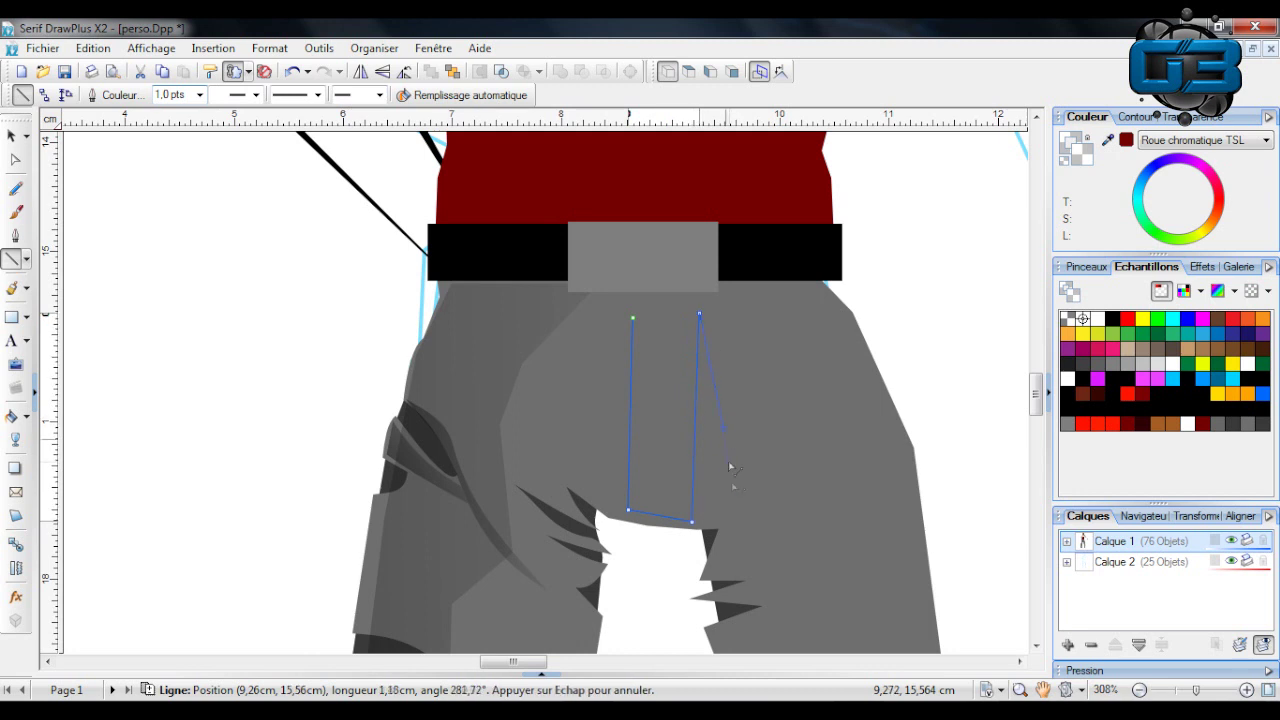
{"action": "left_click_drag", "start_coordinate": [714, 528], "coordinate": [626, 514]}
{"action": "left_click_drag", "start_coordinate": [626, 514], "coordinate": [631, 322]}
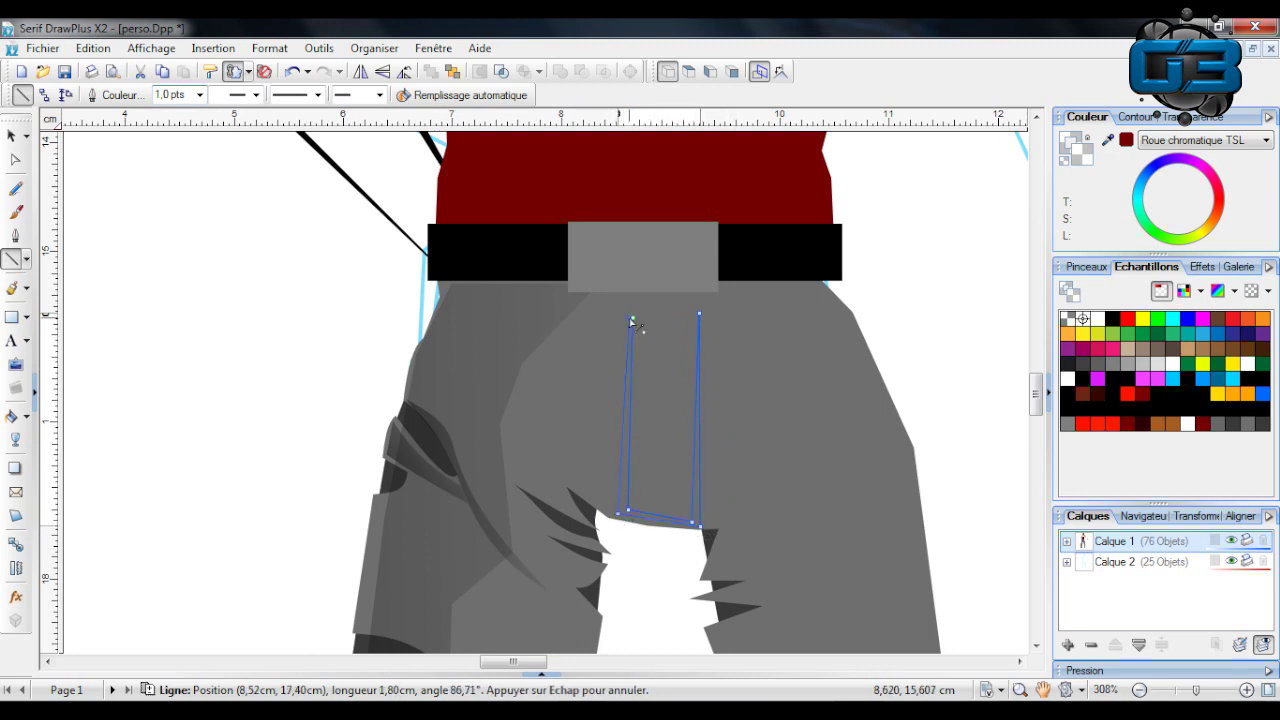
{"action": "left_click", "coordinate": [632, 322]}
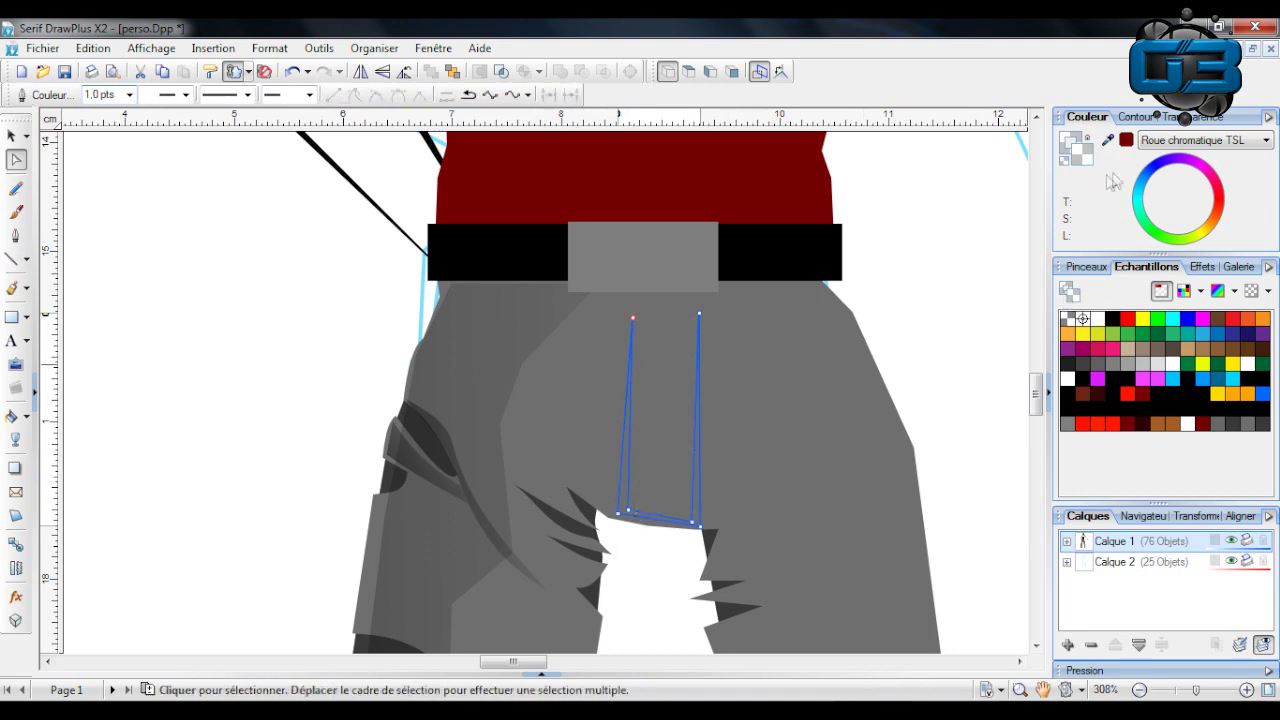
Fill the fly outline with dark grey at lightness 18 and bend its outer edges slightly into curves.
{"action": "left_click", "coordinate": [1155, 177]}
{"action": "left_click_drag", "start_coordinate": [1155, 177], "coordinate": [1184, 240]}
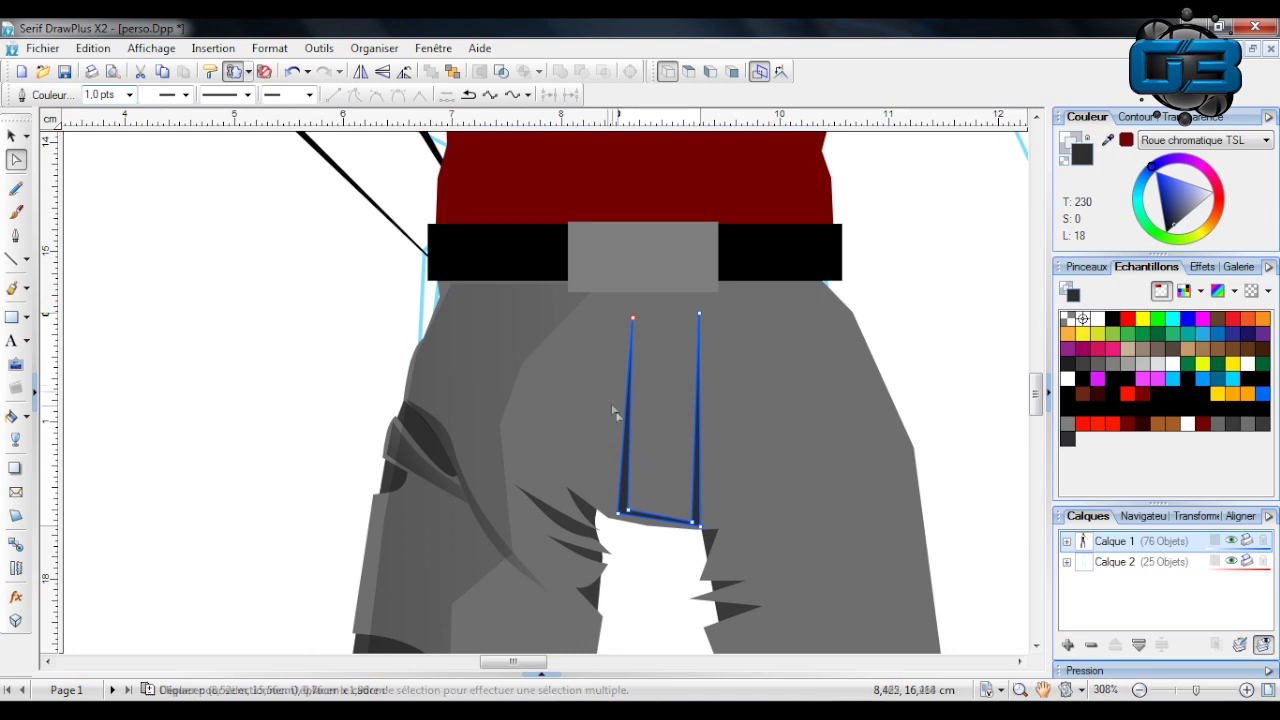
{"action": "left_click_drag", "start_coordinate": [622, 460], "coordinate": [625, 474]}
{"action": "left_click_drag", "start_coordinate": [648, 517], "coordinate": [653, 520]}
{"action": "left_click_drag", "start_coordinate": [700, 478], "coordinate": [699, 481]}
{"action": "left_click", "coordinate": [906, 358]}
Draw a thin curved pocket line from below the belt to the outer thigh and fill it with grey at lightness 32.
{"action": "scroll", "coordinate": [851, 560], "scroll_direction": "down", "scroll_amount": 3}
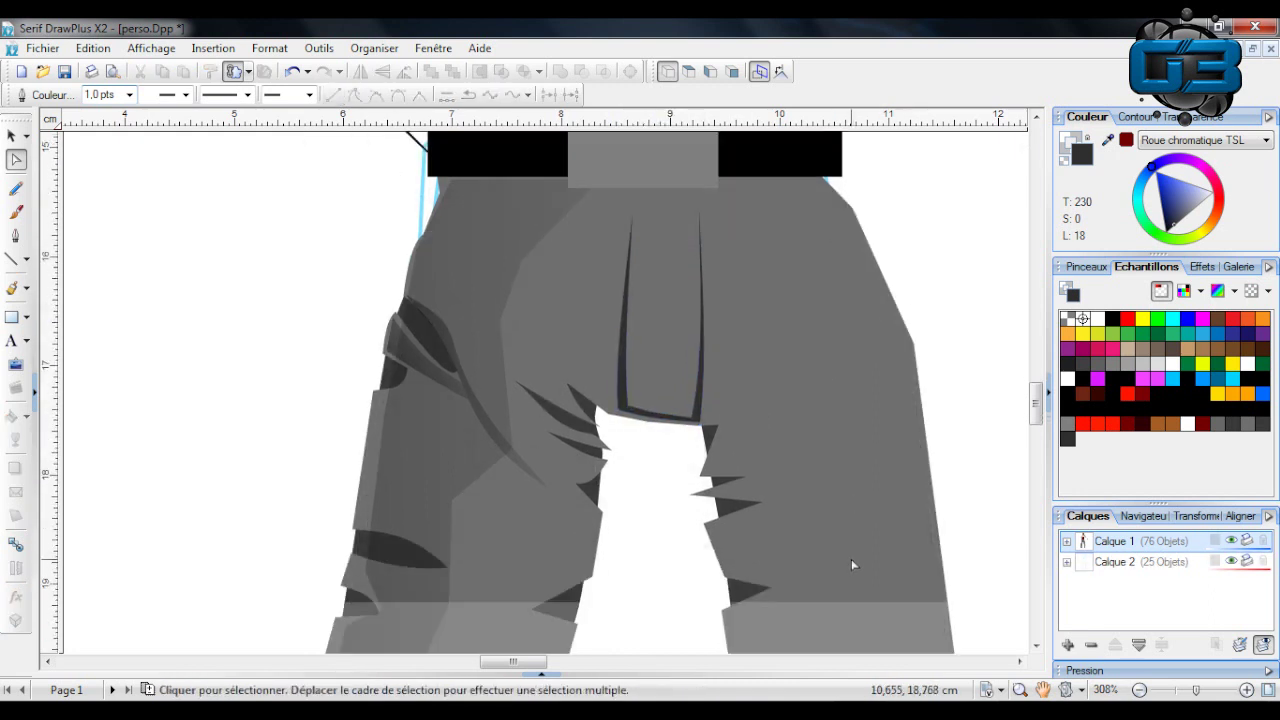
{"action": "scroll", "coordinate": [649, 284], "scroll_direction": "down", "scroll_amount": 2}
{"action": "scroll", "coordinate": [649, 284], "scroll_direction": "up", "scroll_amount": 2}
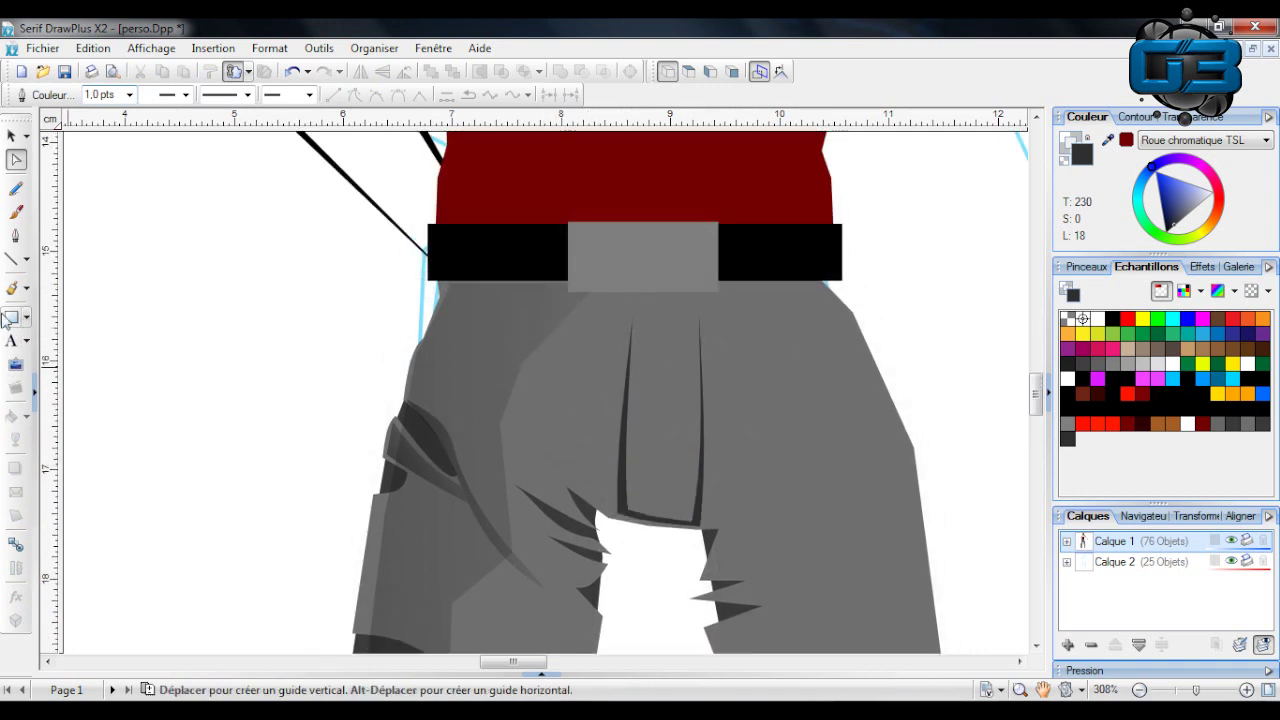
{"action": "left_click", "coordinate": [13, 259]}
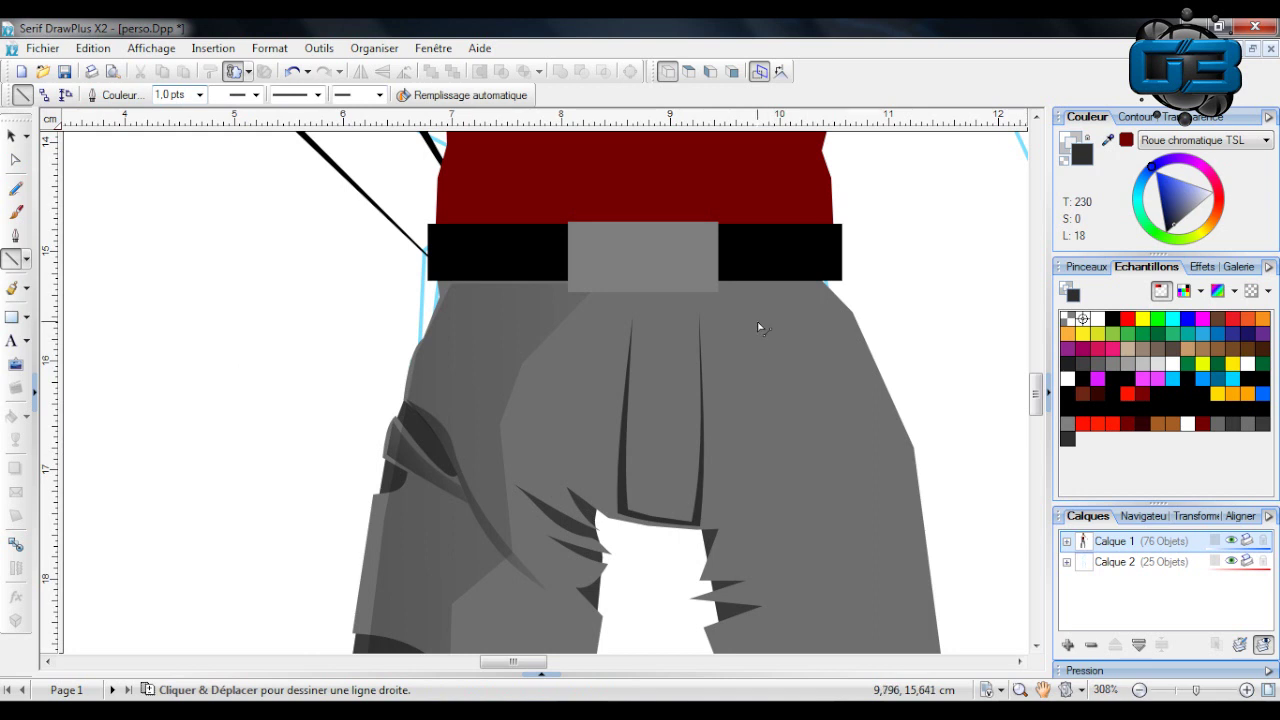
{"action": "left_click_drag", "start_coordinate": [758, 324], "coordinate": [777, 360]}
{"action": "left_click_drag", "start_coordinate": [922, 555], "coordinate": [920, 550]}
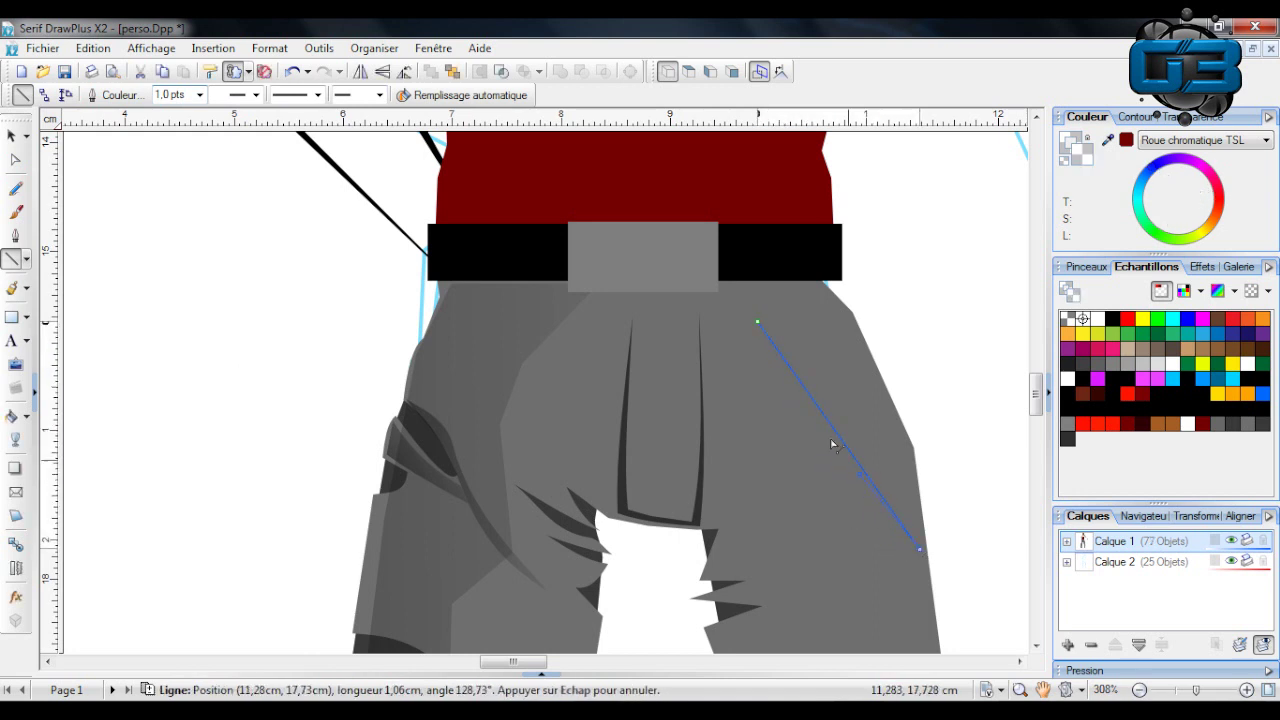
{"action": "key", "text": "n"}
{"action": "left_click_drag", "start_coordinate": [813, 396], "coordinate": [810, 470]}
{"action": "left_click", "coordinate": [1176, 225]}
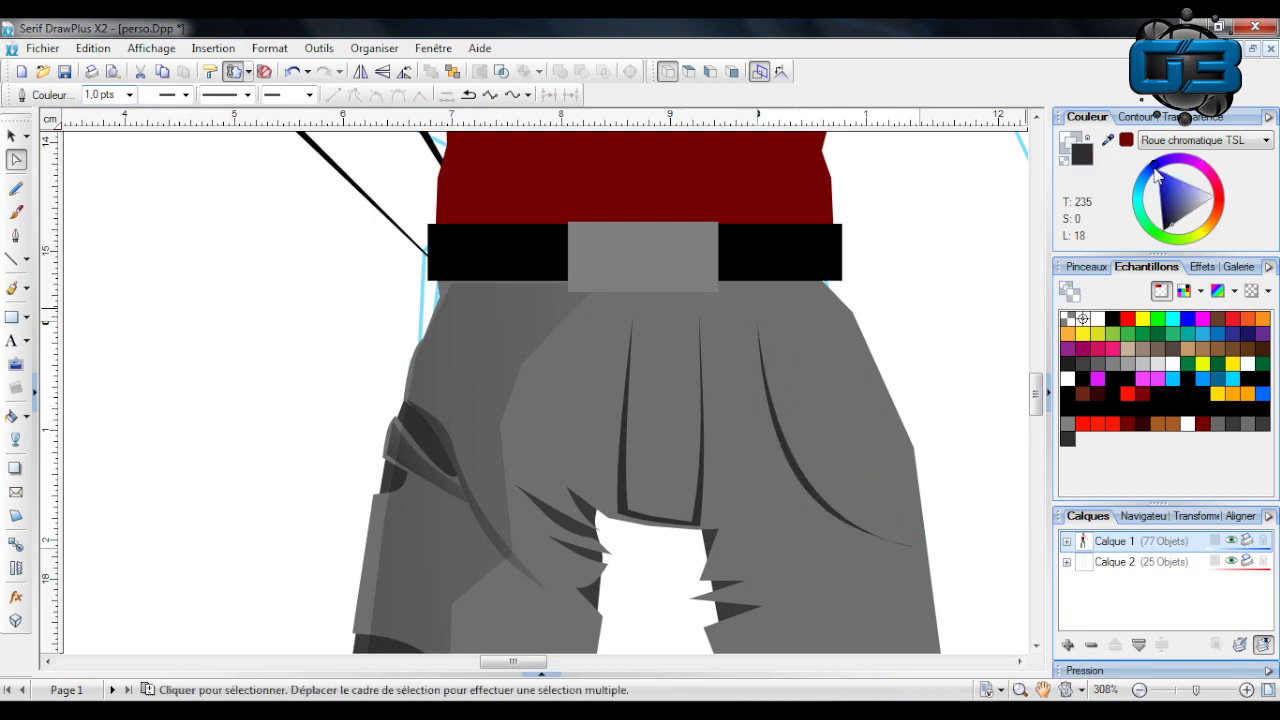
{"action": "left_click", "coordinate": [1177, 228]}
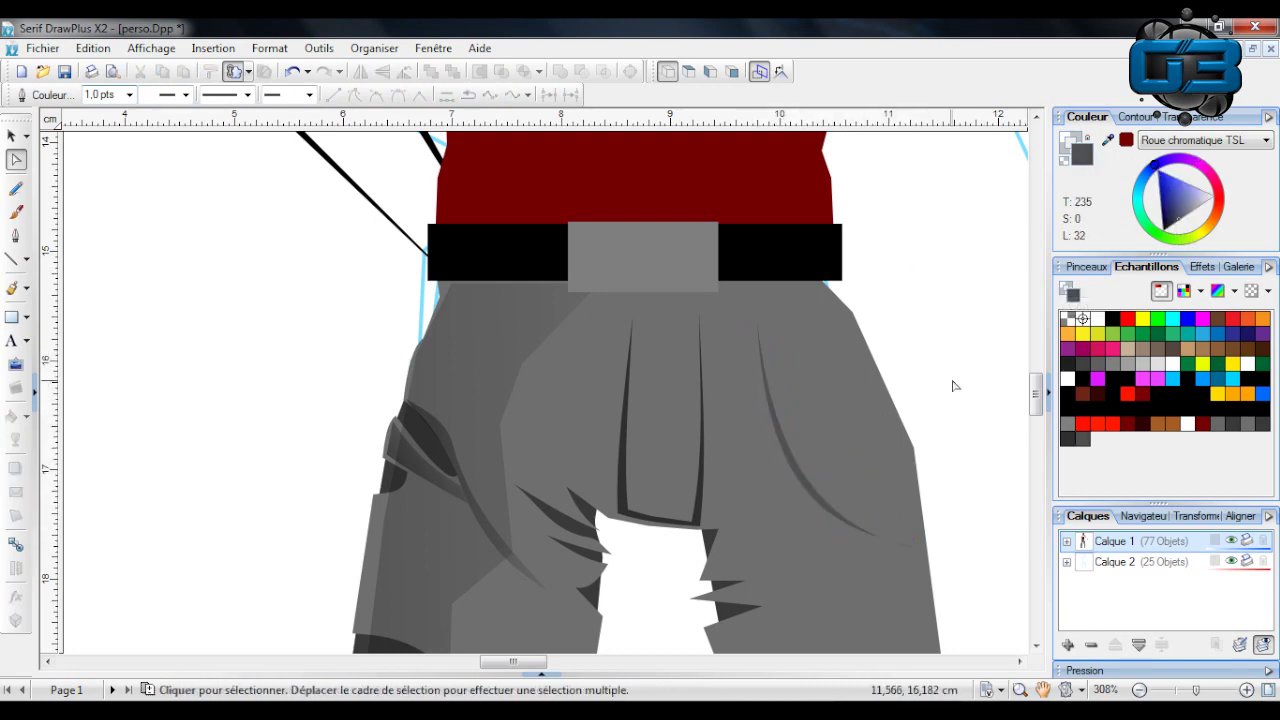
Draw a second thin fold shape running from the upper end of the pocket line toward the outer hip.
{"action": "scroll", "coordinate": [818, 320], "scroll_direction": "down", "scroll_amount": 3}
{"action": "scroll", "coordinate": [818, 320], "scroll_direction": "up", "scroll_amount": 1}
{"action": "left_click", "coordinate": [13, 258]}
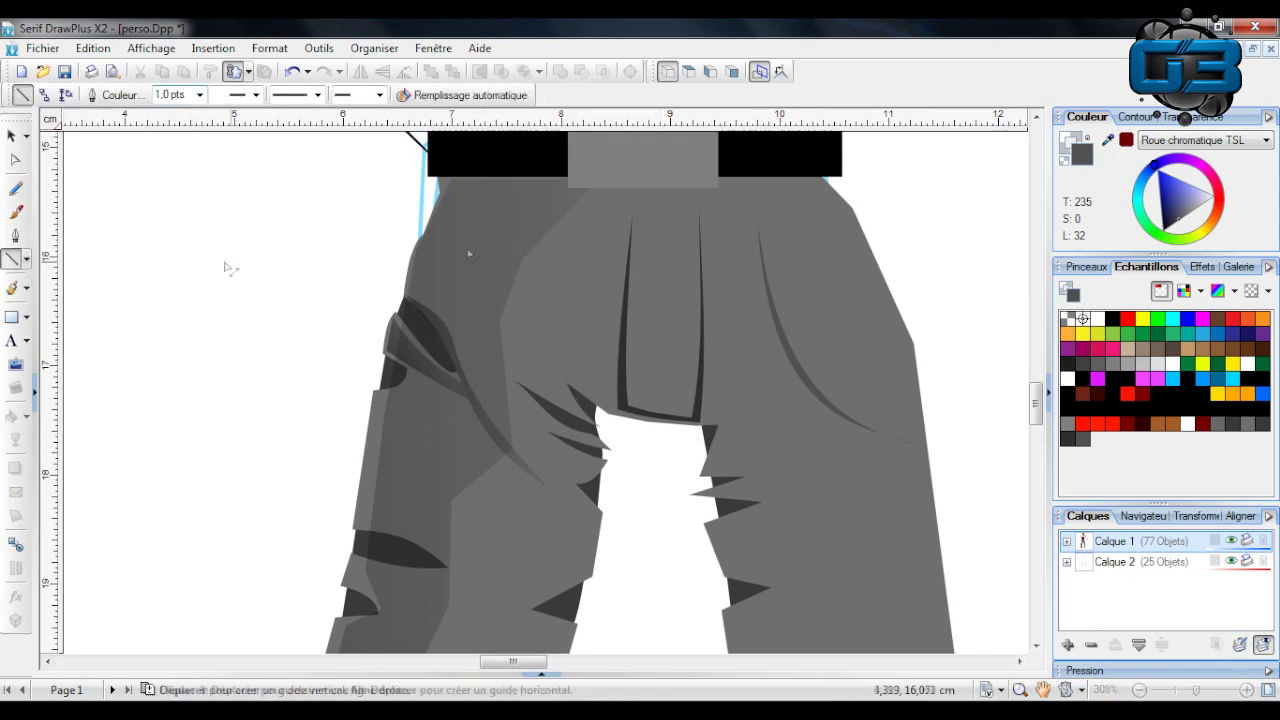
{"action": "left_click_drag", "start_coordinate": [761, 233], "coordinate": [874, 259]}
{"action": "left_click_drag", "start_coordinate": [762, 241], "coordinate": [761, 240]}
{"action": "left_click_drag", "start_coordinate": [761, 240], "coordinate": [761, 232]}
Fill the hip fold with dark grey at lightness 26 and adjust its curve.
{"action": "left_click", "coordinate": [1142, 179]}
{"action": "left_click", "coordinate": [1177, 196]}
{"action": "left_click_drag", "start_coordinate": [1177, 200], "coordinate": [1203, 234]}
{"action": "left_click_drag", "start_coordinate": [761, 237], "coordinate": [761, 238]}
{"action": "left_click", "coordinate": [971, 277]}
Draw a closed cargo pocket shape about 2 cm tall on the shadowed leg's outer side and fill it with near-black grey.
{"action": "scroll", "coordinate": [971, 280], "scroll_direction": "down", "scroll_amount": 10}
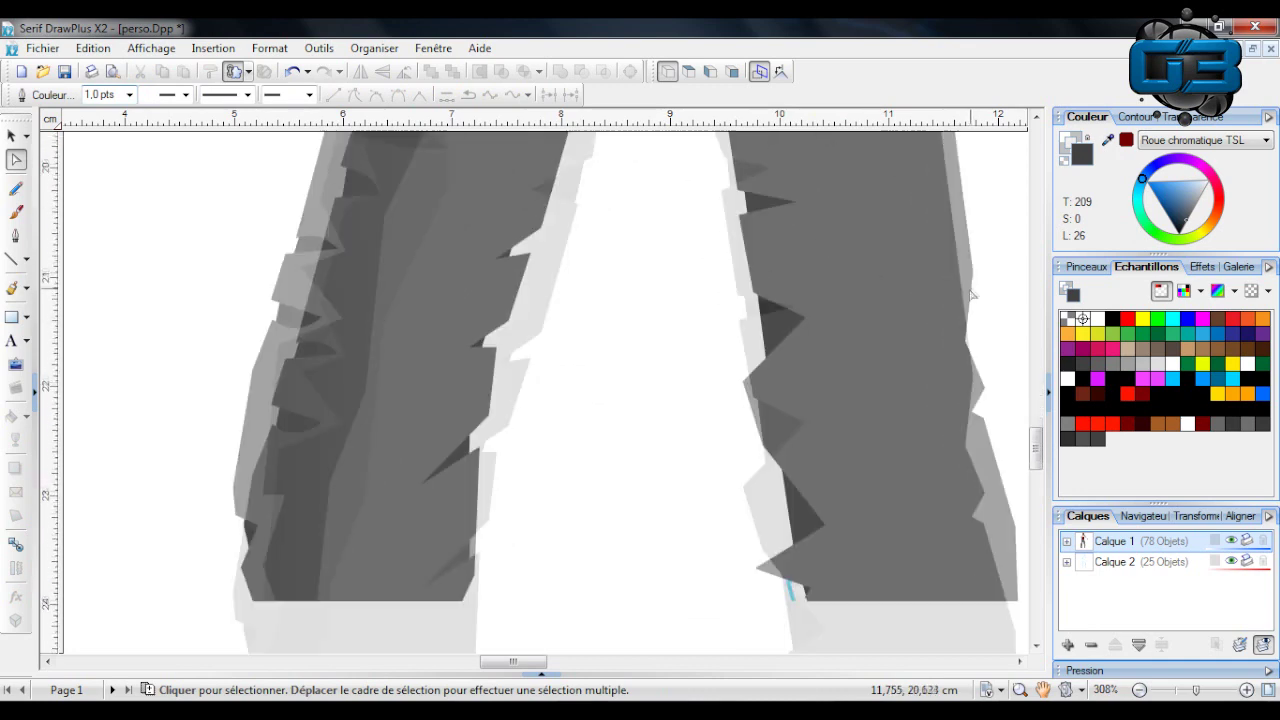
{"action": "scroll", "coordinate": [483, 526], "scroll_direction": "up", "scroll_amount": 3}
{"action": "scroll", "coordinate": [413, 447], "scroll_direction": "down", "scroll_amount": 3}
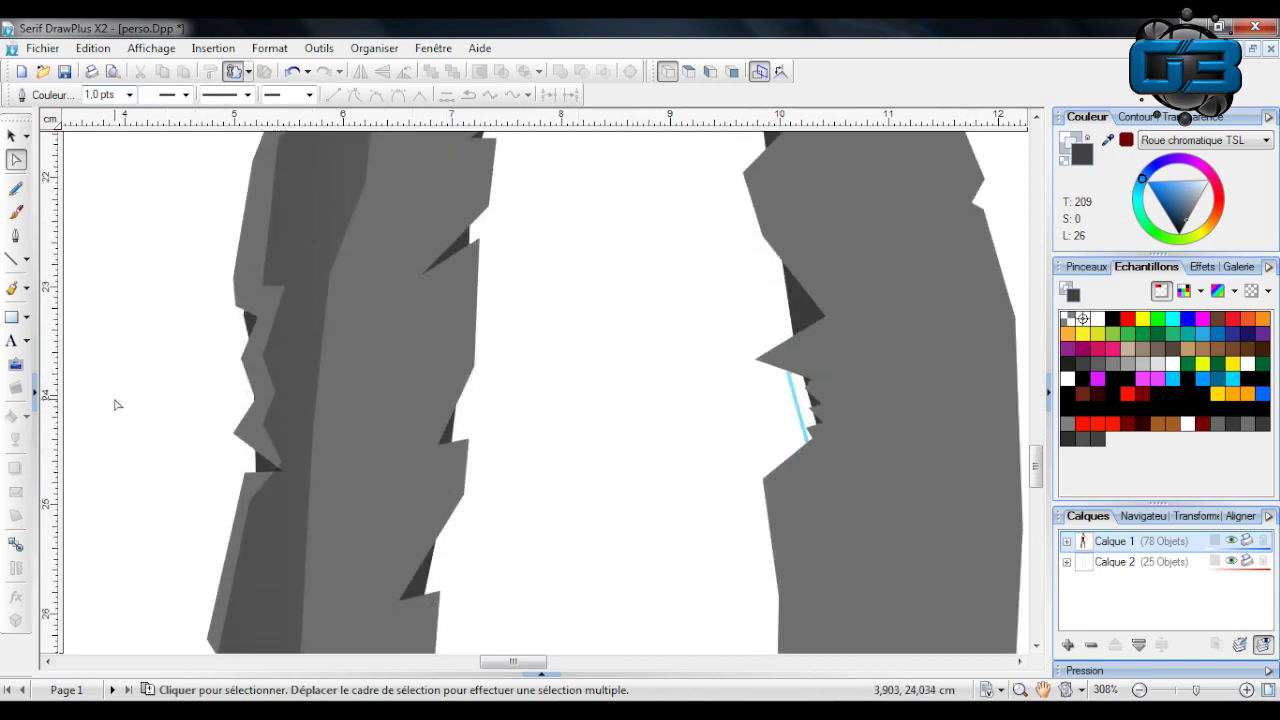
{"action": "left_click", "coordinate": [15, 259]}
{"action": "mouse_move", "coordinate": [533, 663]}
{"action": "left_mouse_down"}
{"action": "mouse_move", "coordinate": [497, 664]}
{"action": "mouse_move", "coordinate": [521, 664]}
{"action": "left_mouse_up"}
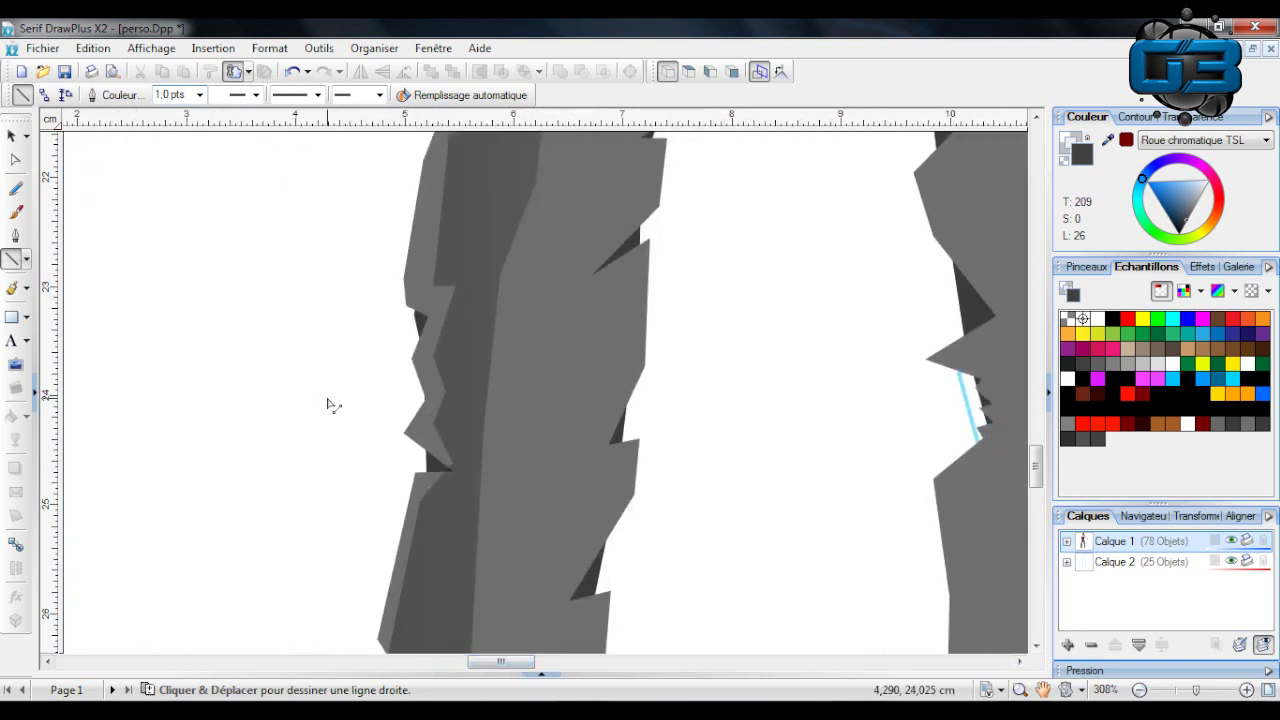
{"action": "left_click", "coordinate": [1173, 690]}
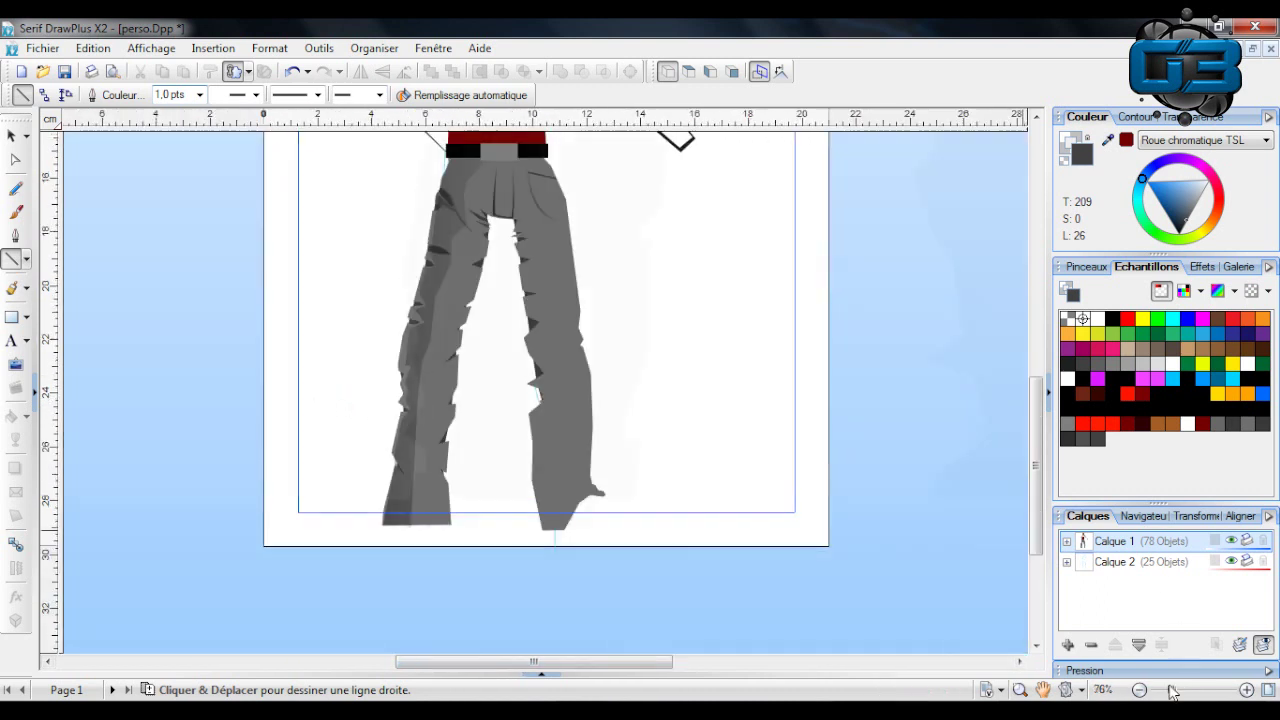
{"action": "left_click", "coordinate": [1198, 690]}
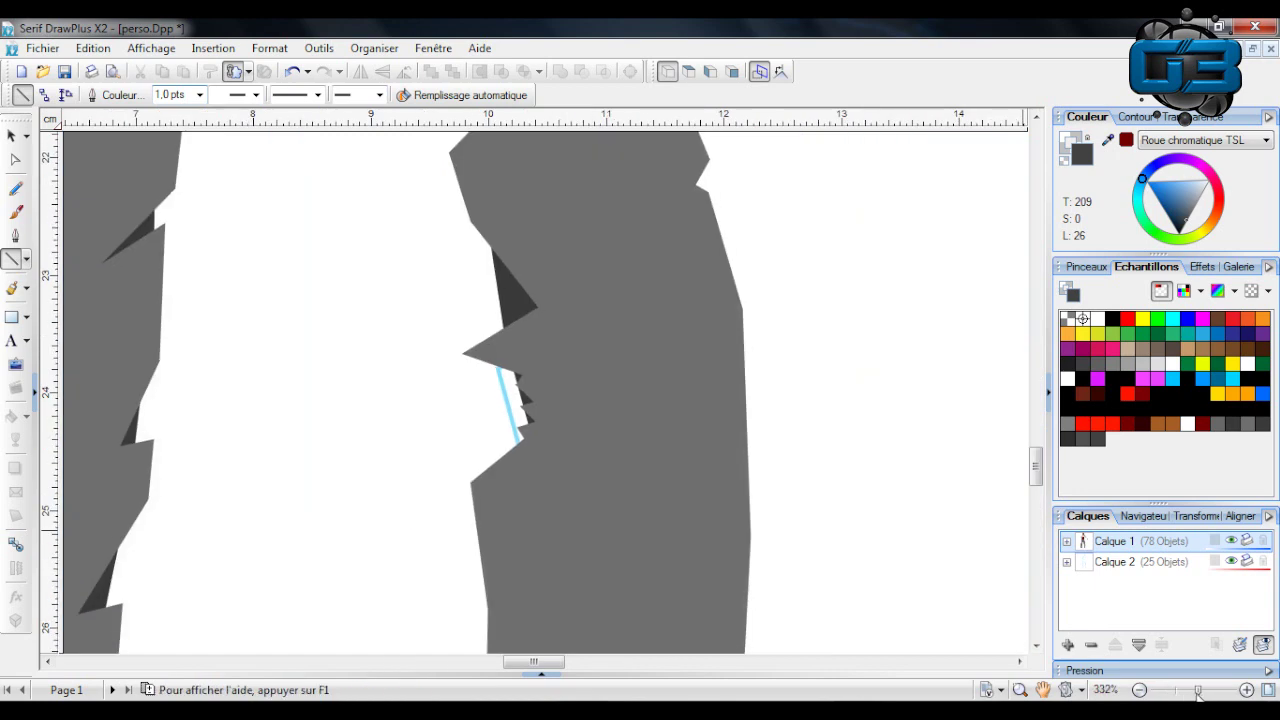
{"action": "mouse_move", "coordinate": [514, 668]}
{"action": "left_mouse_down"}
{"action": "mouse_move", "coordinate": [533, 668]}
{"action": "mouse_move", "coordinate": [491, 666]}
{"action": "left_mouse_up"}
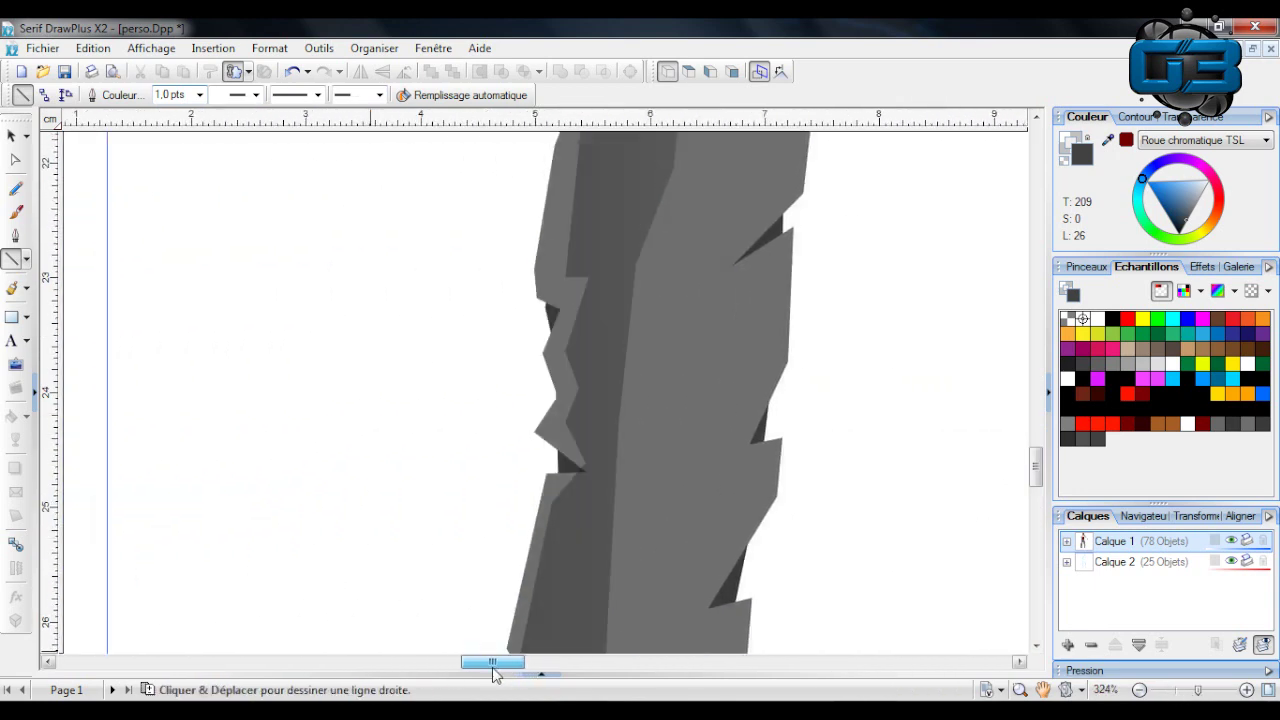
{"action": "left_click_drag", "start_coordinate": [623, 365], "coordinate": [612, 513]}
{"action": "left_click_drag", "start_coordinate": [612, 513], "coordinate": [582, 550]}
{"action": "left_click_drag", "start_coordinate": [519, 586], "coordinate": [622, 364]}
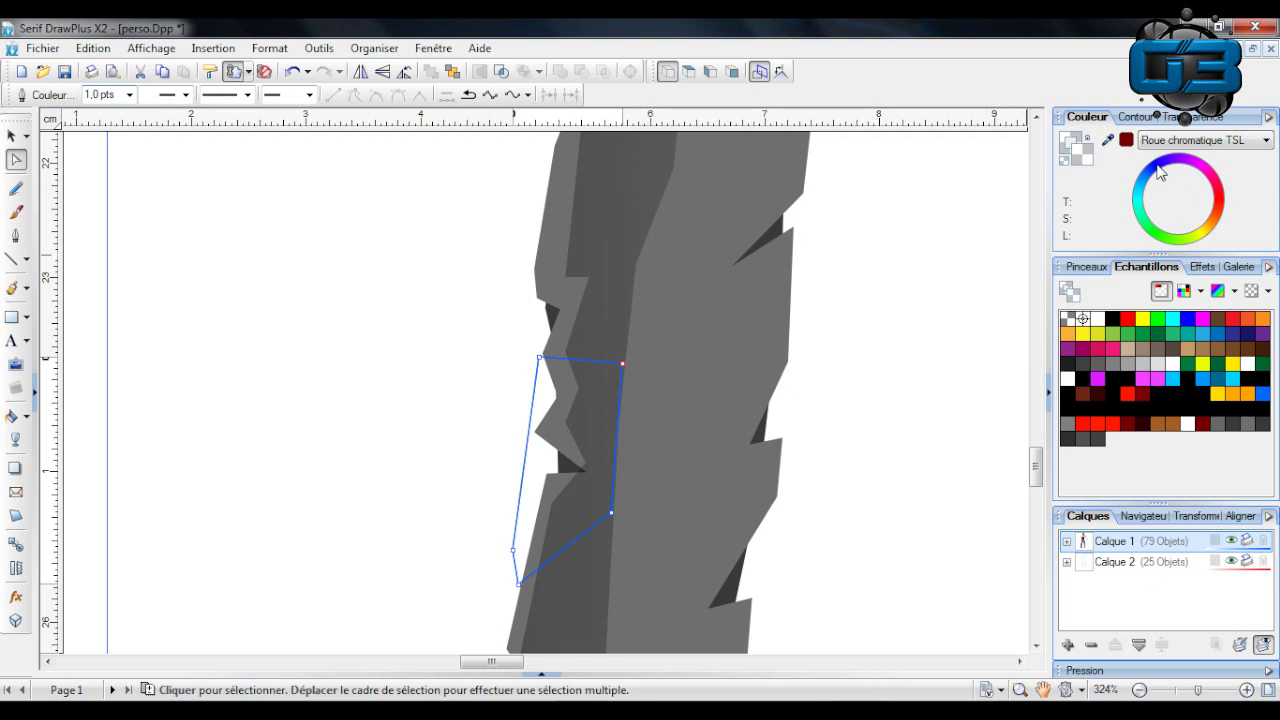
{"action": "left_click", "coordinate": [1160, 172]}
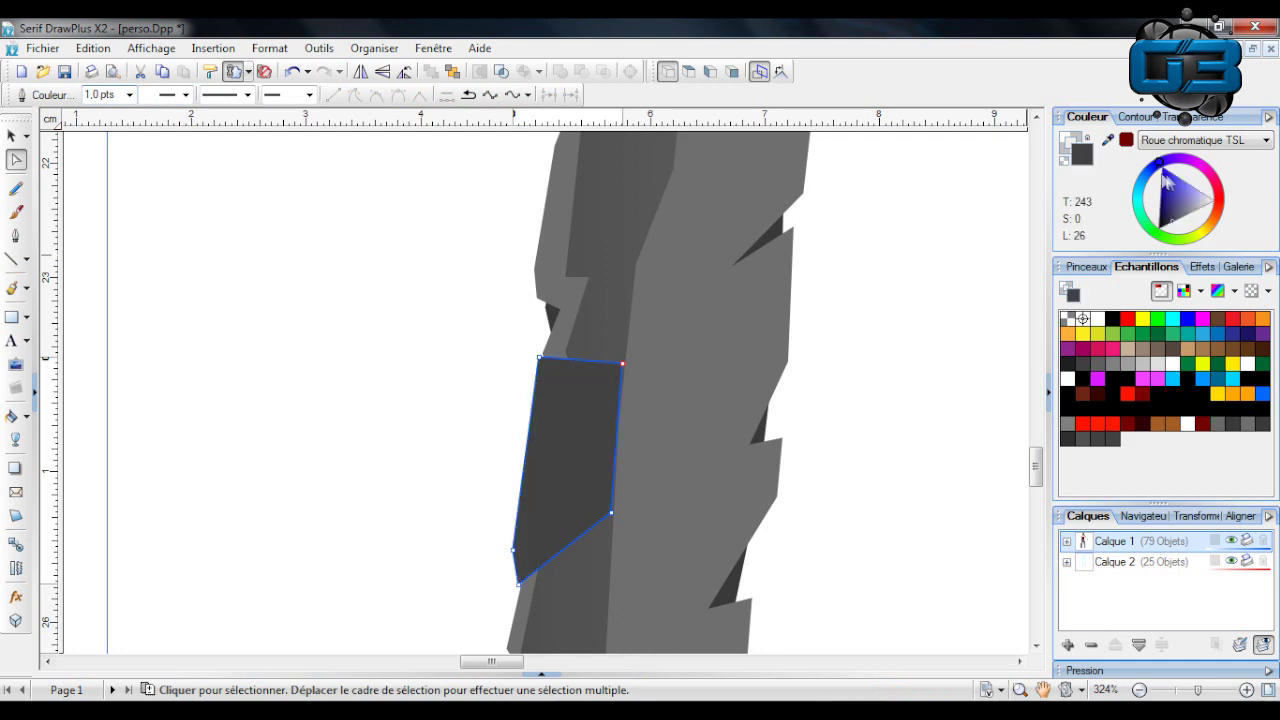
{"action": "left_click_drag", "start_coordinate": [1170, 232], "coordinate": [1170, 237]}
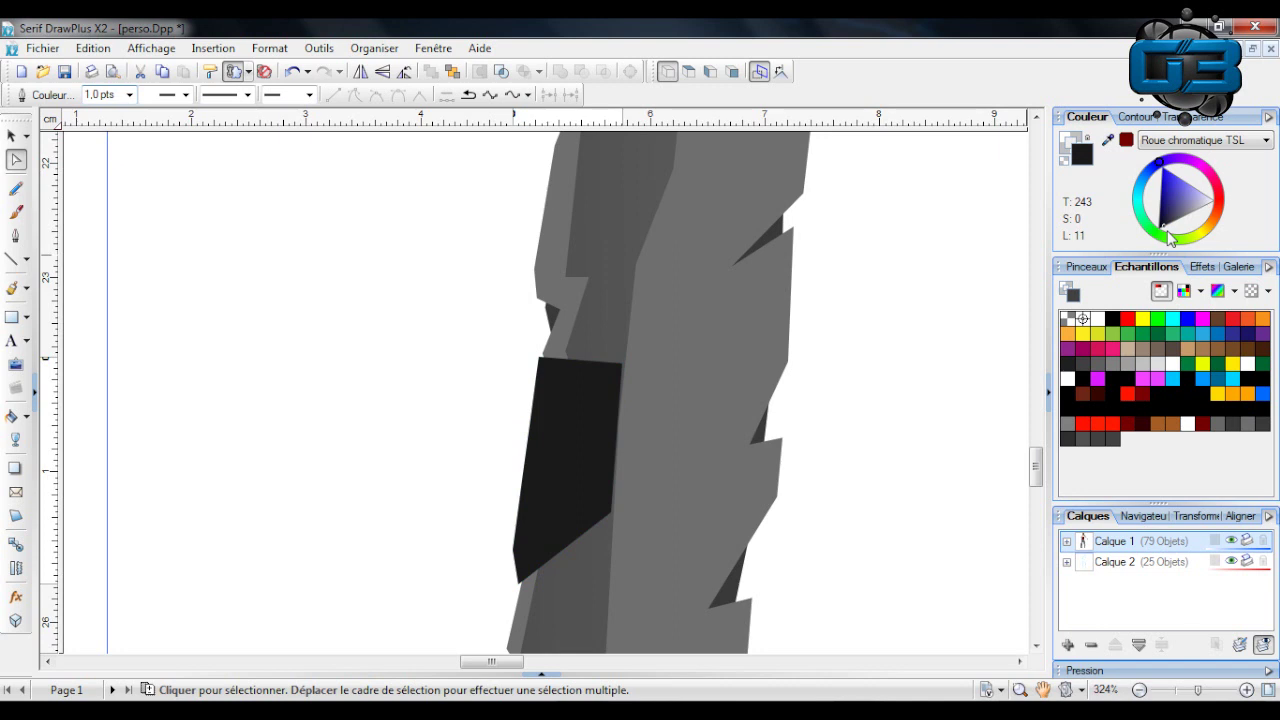
Draw a closed flap shape across the upper part of the cargo pocket and fill it with dark grey.
{"action": "left_click", "coordinate": [13, 258]}
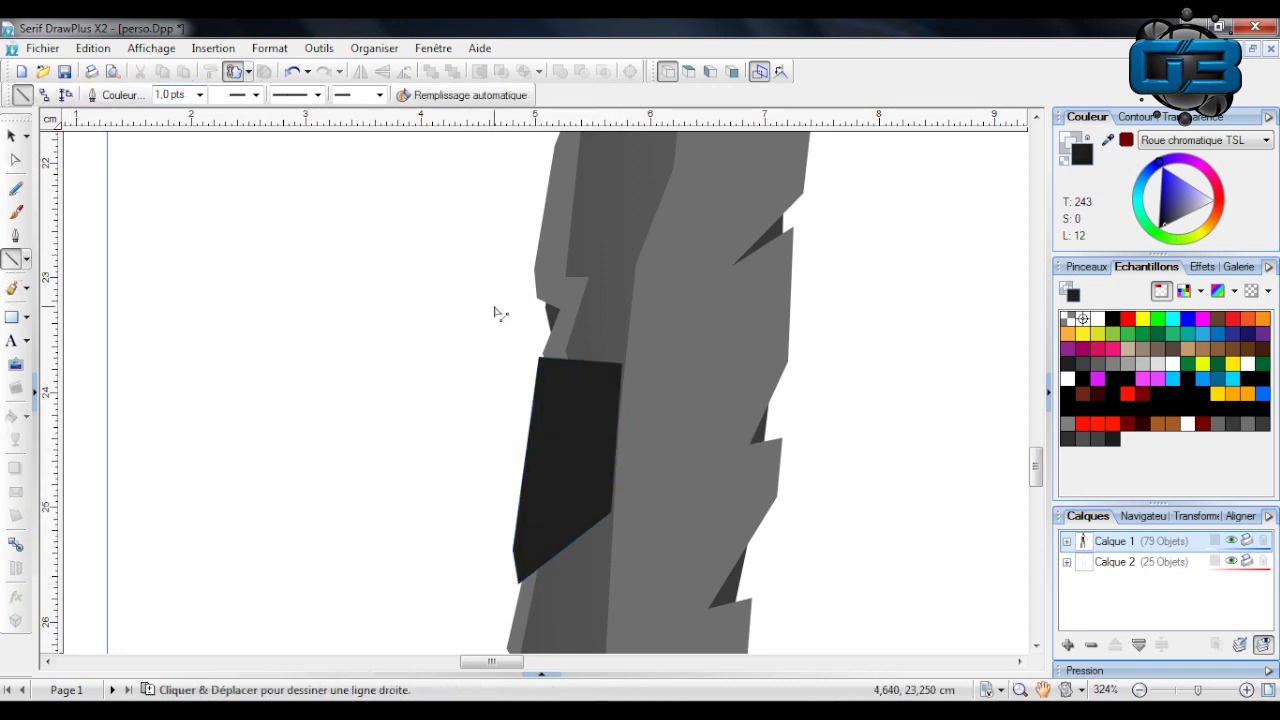
{"action": "left_click_drag", "start_coordinate": [525, 361], "coordinate": [612, 361]}
{"action": "left_click_drag", "start_coordinate": [536, 352], "coordinate": [528, 355]}
{"action": "key", "text": "n"}
{"action": "left_click", "coordinate": [1147, 187]}
{"action": "mouse_move", "coordinate": [1195, 222]}
{"action": "left_mouse_down"}
{"action": "mouse_move", "coordinate": [1208, 224]}
{"action": "mouse_move", "coordinate": [1205, 245]}
{"action": "left_mouse_up"}
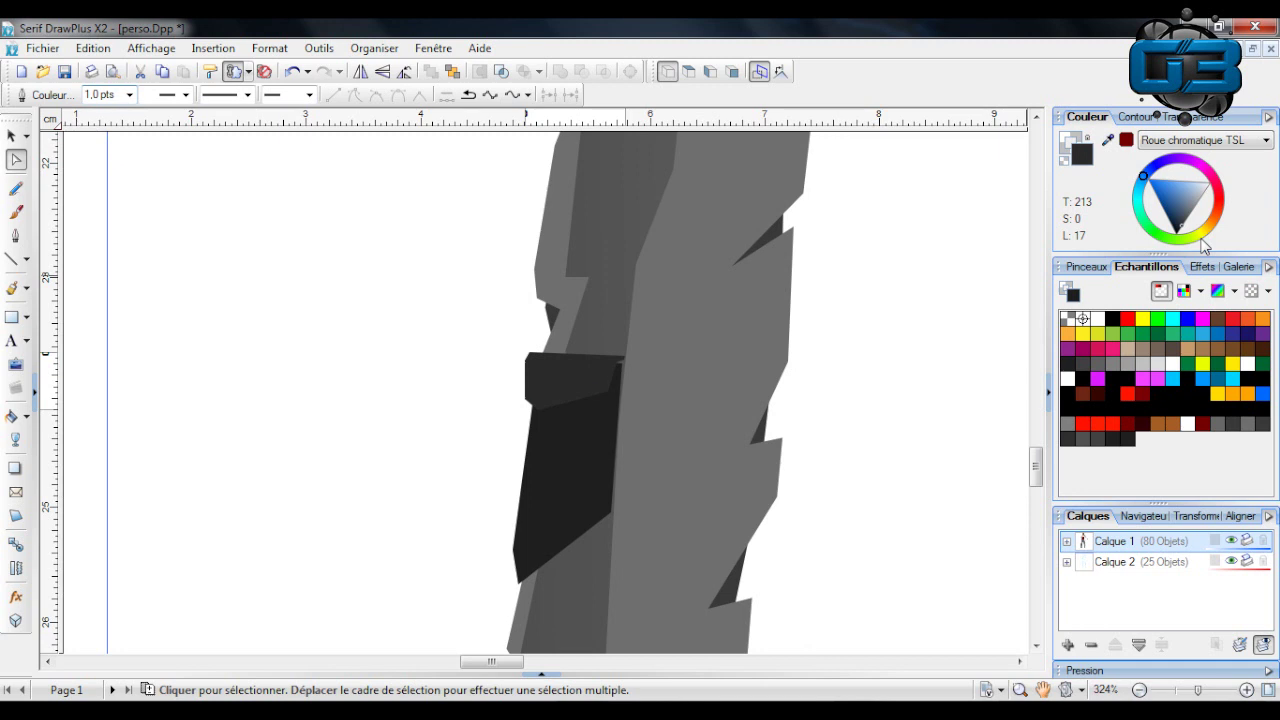
Lighten the pocket flap to a mid grey and recolour the pocket body light grey at lightness 70.
{"action": "left_click", "coordinate": [1204, 244]}
{"action": "left_click_drag", "start_coordinate": [1184, 199], "coordinate": [1212, 240]}
{"action": "left_click", "coordinate": [545, 453]}
{"action": "left_click", "coordinate": [12, 135]}
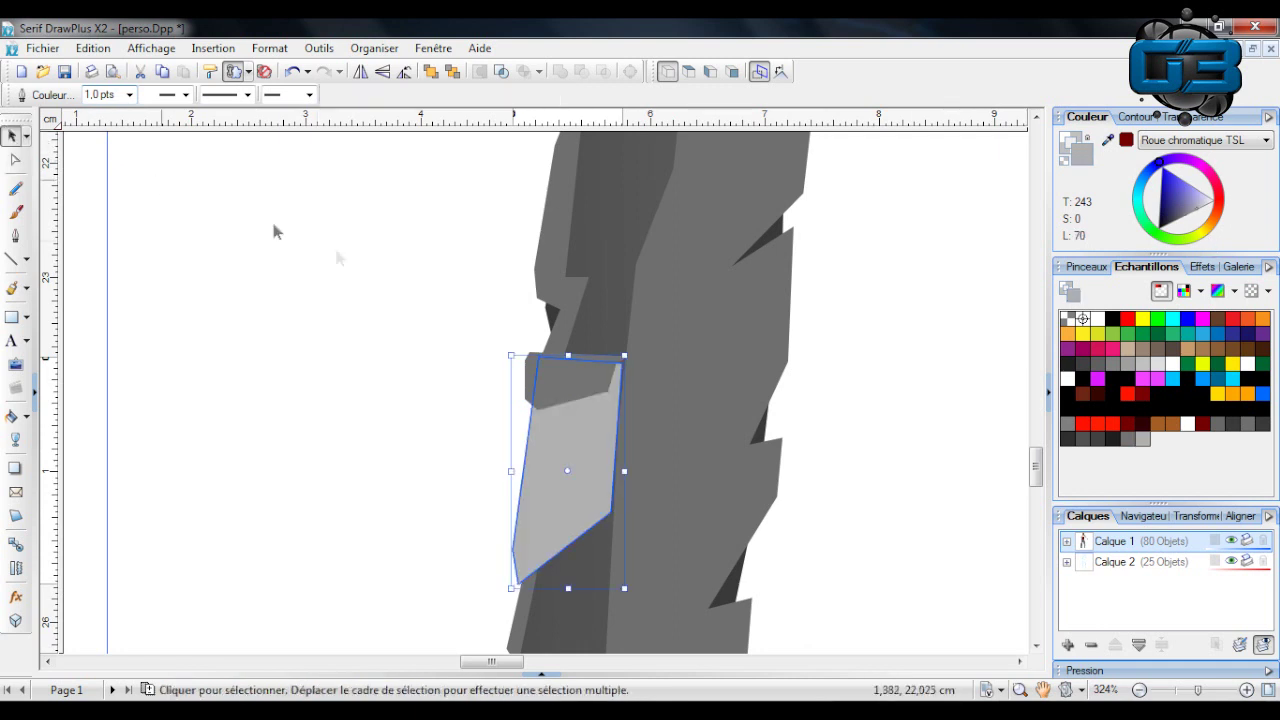
{"action": "left_click", "coordinate": [437, 314]}
Add a small round button at the outer end of the pocket flap and fill it with dark grey at lightness 23.
{"action": "scroll", "coordinate": [437, 314], "scroll_direction": "down", "scroll_amount": 2}
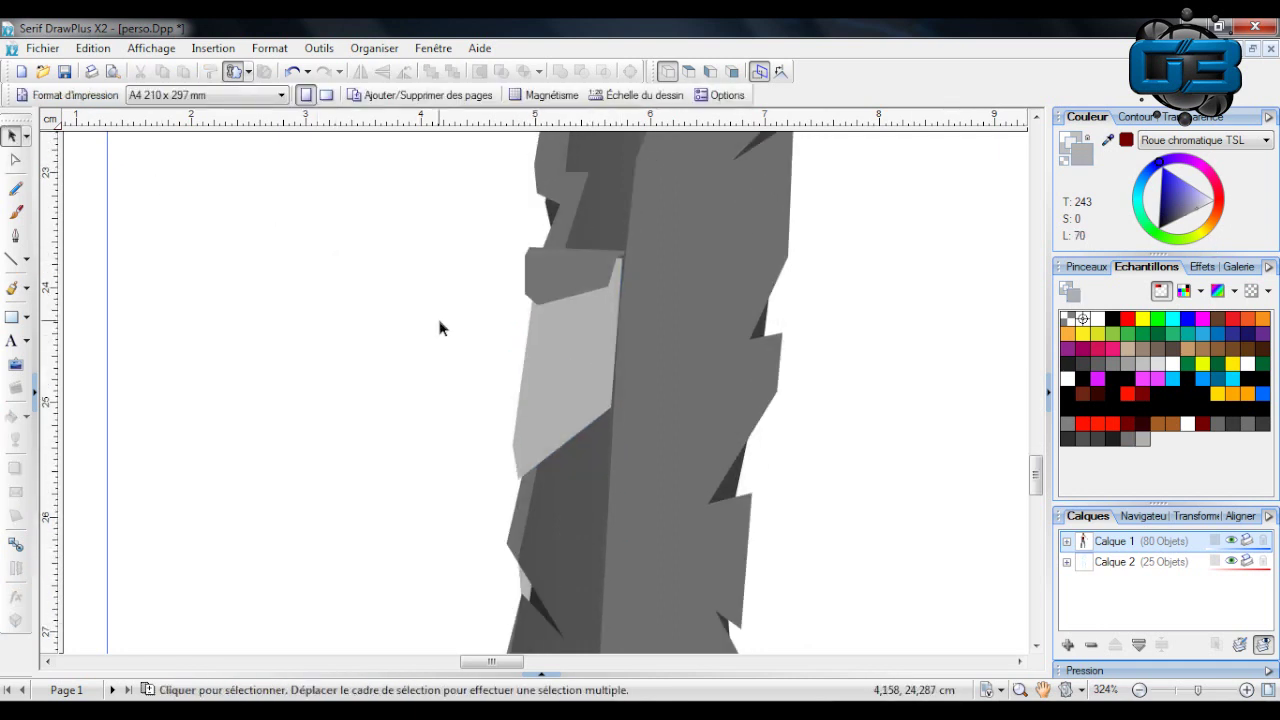
{"action": "left_click", "coordinate": [26, 317]}
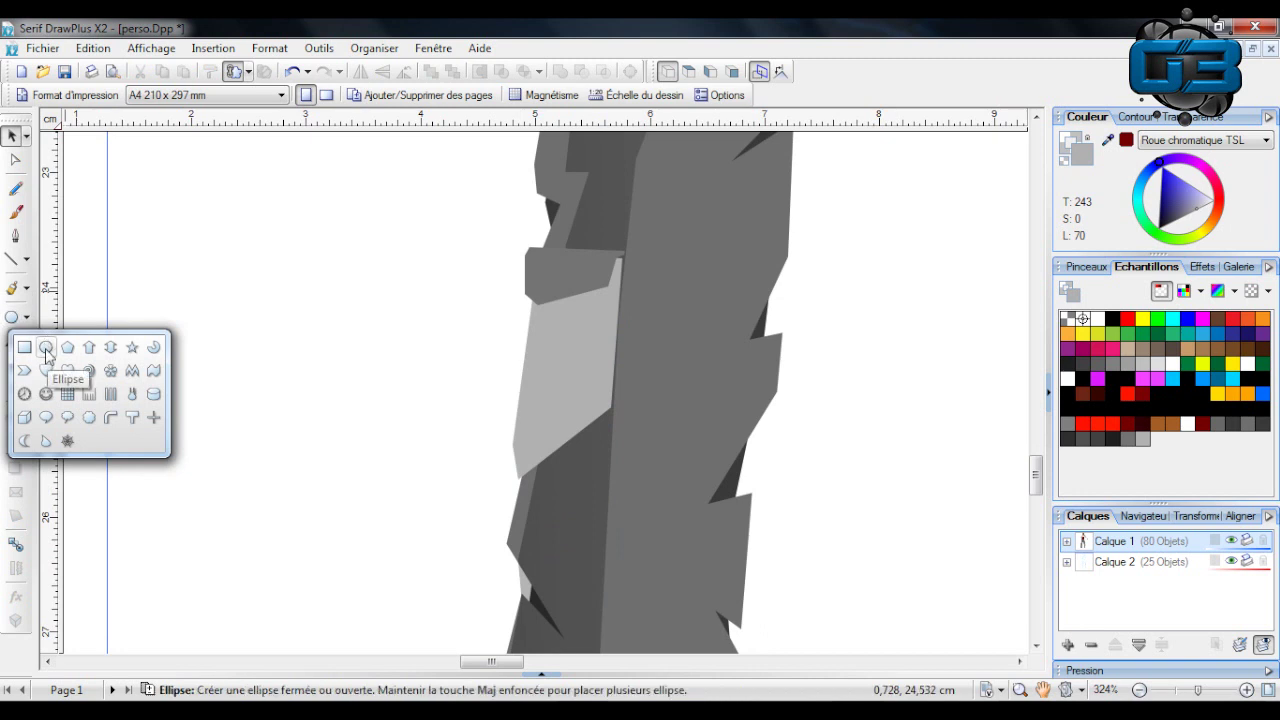
{"action": "left_click", "coordinate": [46, 348]}
{"action": "left_click_drag", "start_coordinate": [537, 275], "coordinate": [556, 293]}
{"action": "left_click_drag", "start_coordinate": [1188, 207], "coordinate": [1186, 252]}
{"action": "left_click", "coordinate": [13, 137]}
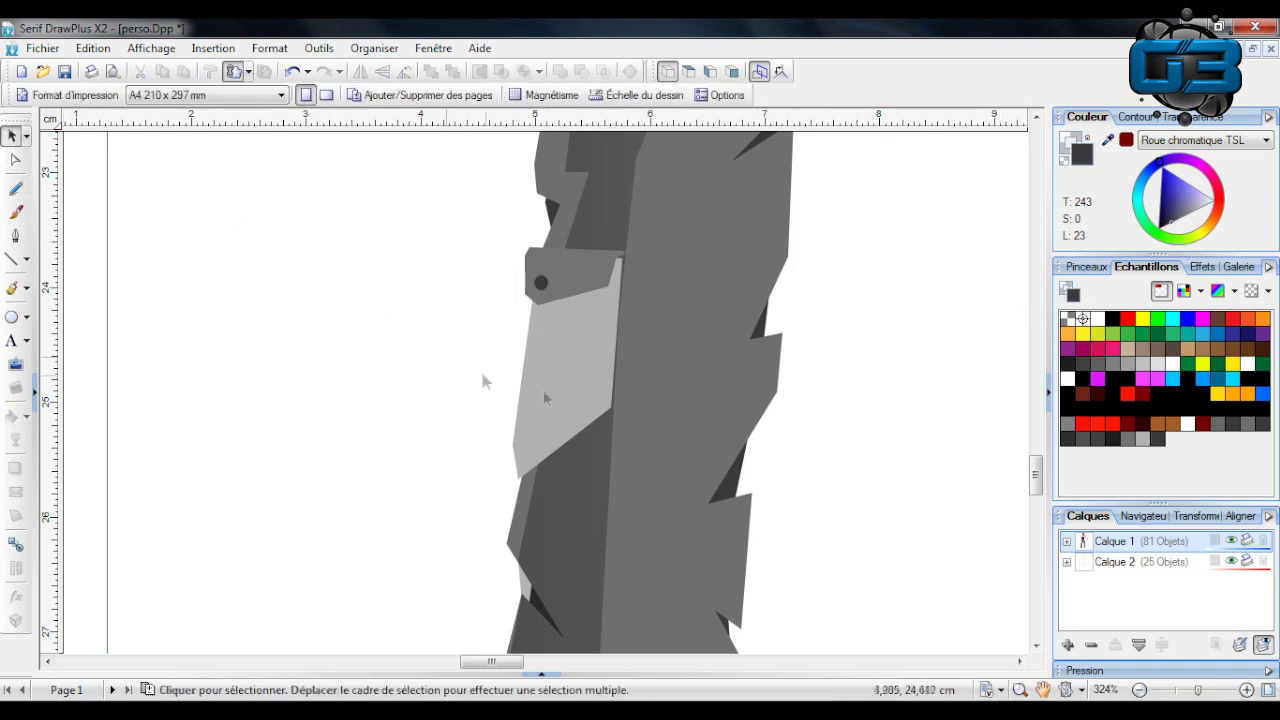
Draw a thin forked crease down the outer side of the pocket below the button and fill it dark grey.
{"action": "scroll", "coordinate": [651, 405], "scroll_direction": "up", "scroll_amount": 2}
{"action": "left_click", "coordinate": [12, 259]}
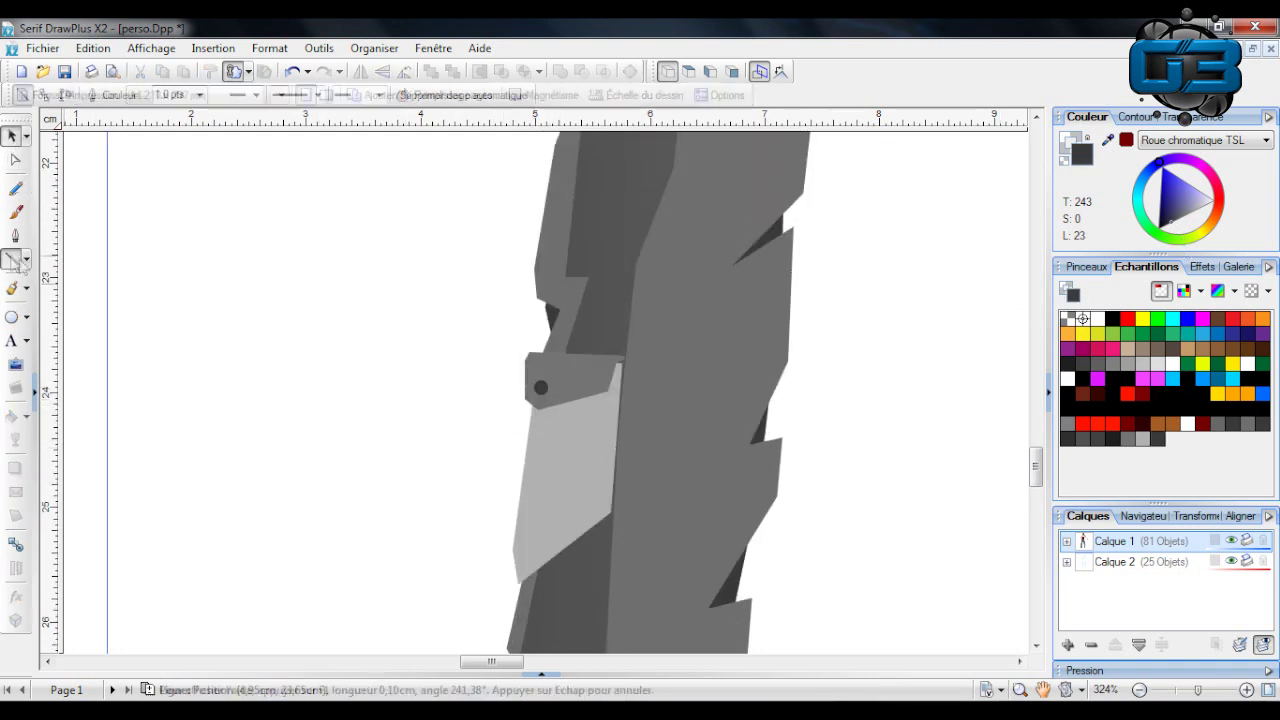
{"action": "left_click_drag", "start_coordinate": [524, 541], "coordinate": [522, 541]}
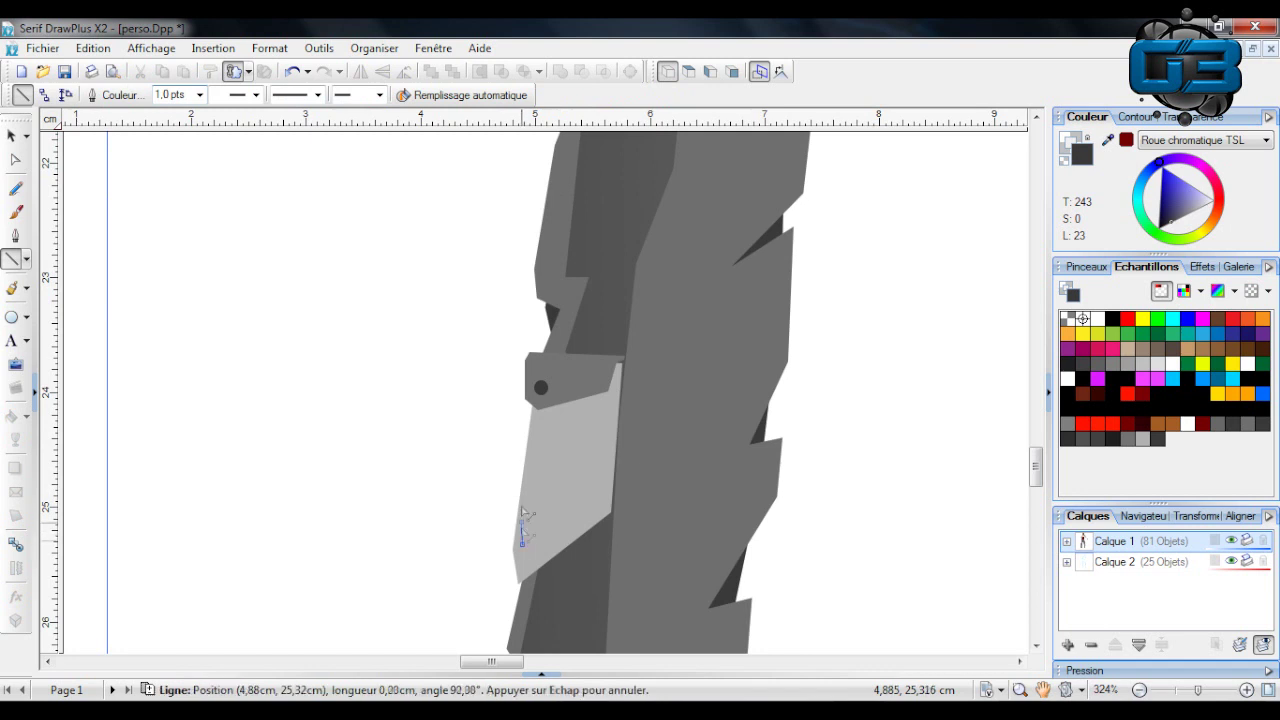
{"action": "left_click_drag", "start_coordinate": [540, 428], "coordinate": [548, 432]}
{"action": "left_click_drag", "start_coordinate": [548, 541], "coordinate": [540, 552]}
{"action": "left_click_drag", "start_coordinate": [540, 552], "coordinate": [540, 497]}
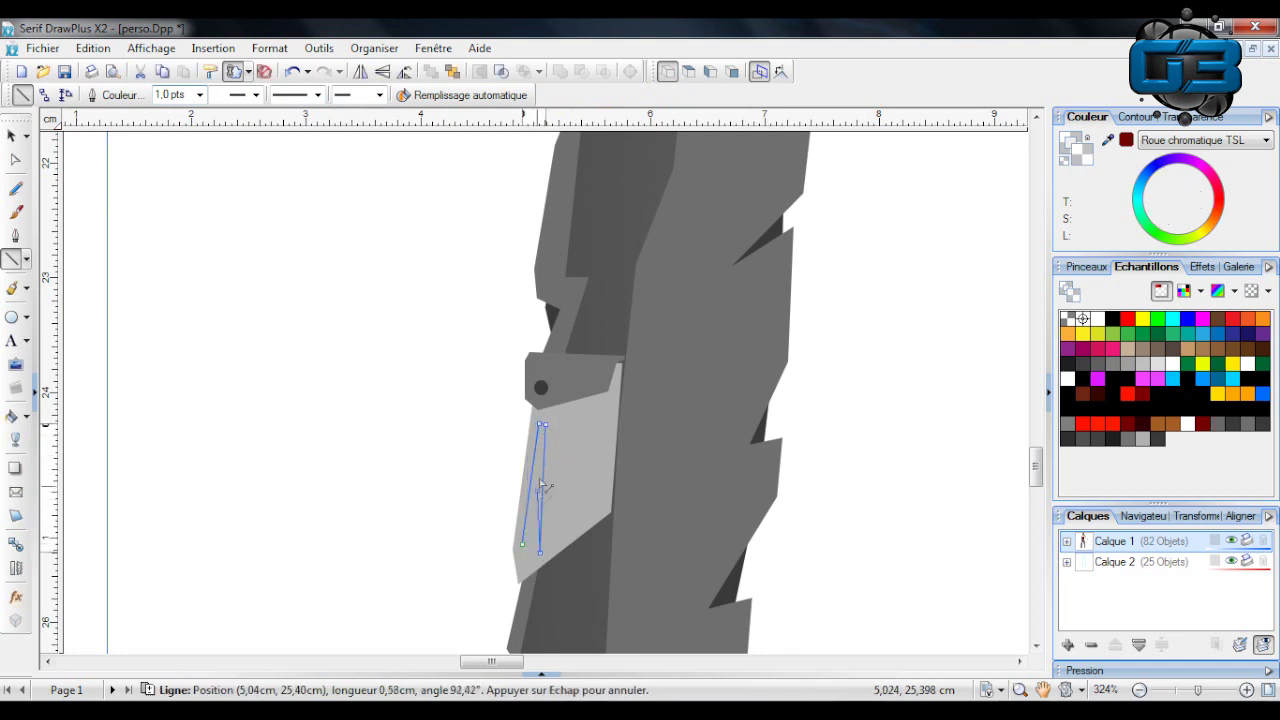
{"action": "left_click_drag", "start_coordinate": [543, 429], "coordinate": [541, 427]}
{"action": "left_click_drag", "start_coordinate": [541, 427], "coordinate": [522, 545]}
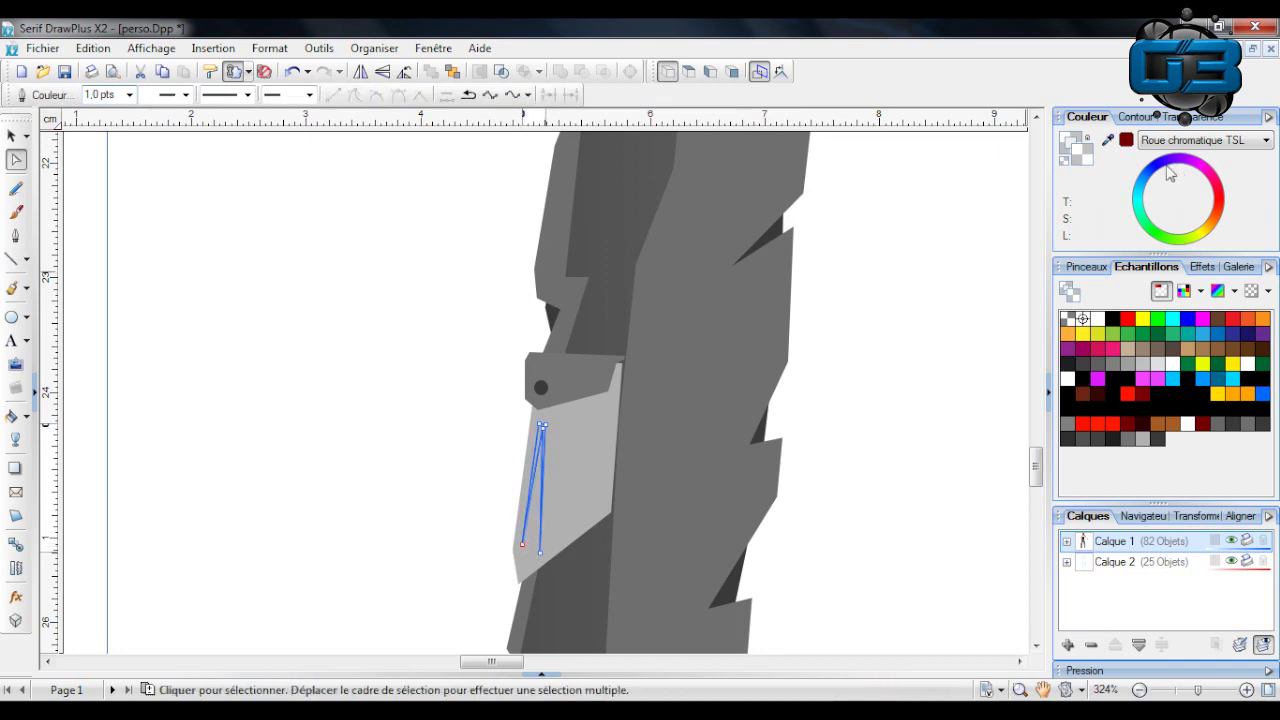
Draw a narrow shading strip along the pocket's inner edge below the flap and fill it with grey at lightness 44.
{"action": "left_click", "coordinate": [13, 258]}
{"action": "left_click_drag", "start_coordinate": [598, 510], "coordinate": [600, 465]}
{"action": "mouse_move", "coordinate": [606, 406]}
{"action": "left_mouse_down"}
{"action": "mouse_move", "coordinate": [612, 388]}
{"action": "mouse_move", "coordinate": [611, 408]}
{"action": "left_mouse_up"}
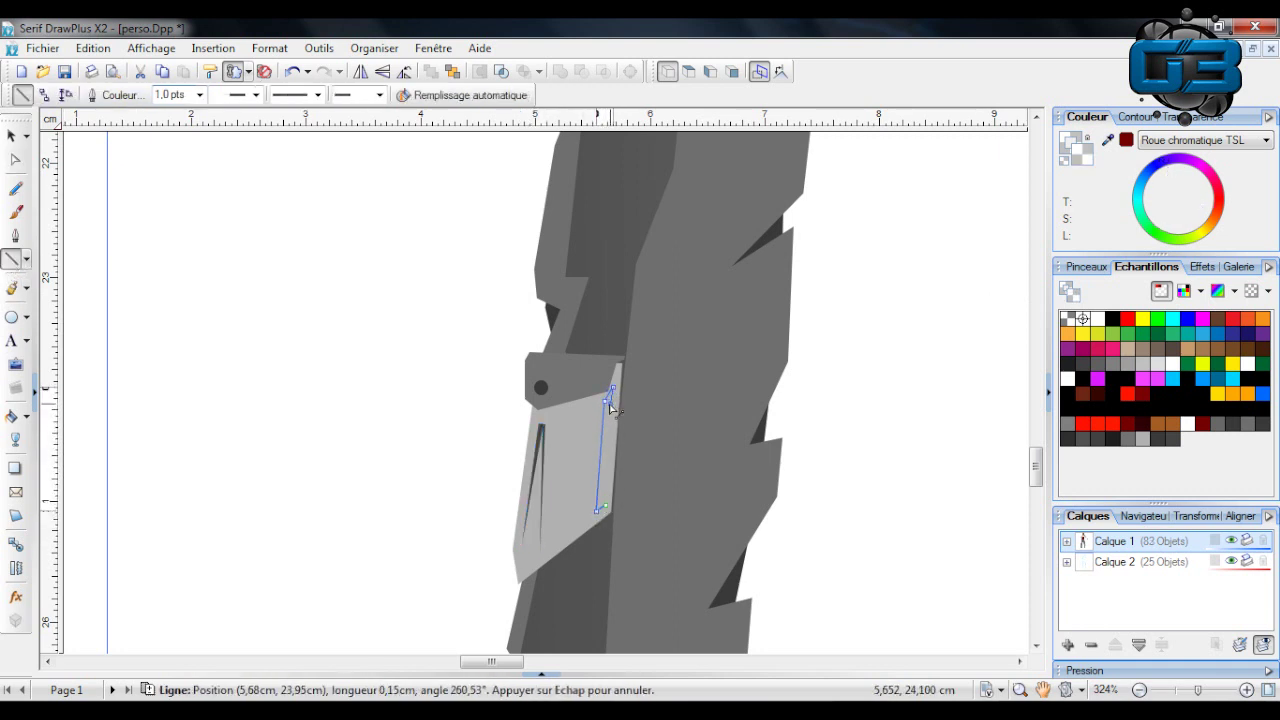
{"action": "left_click", "coordinate": [602, 508]}
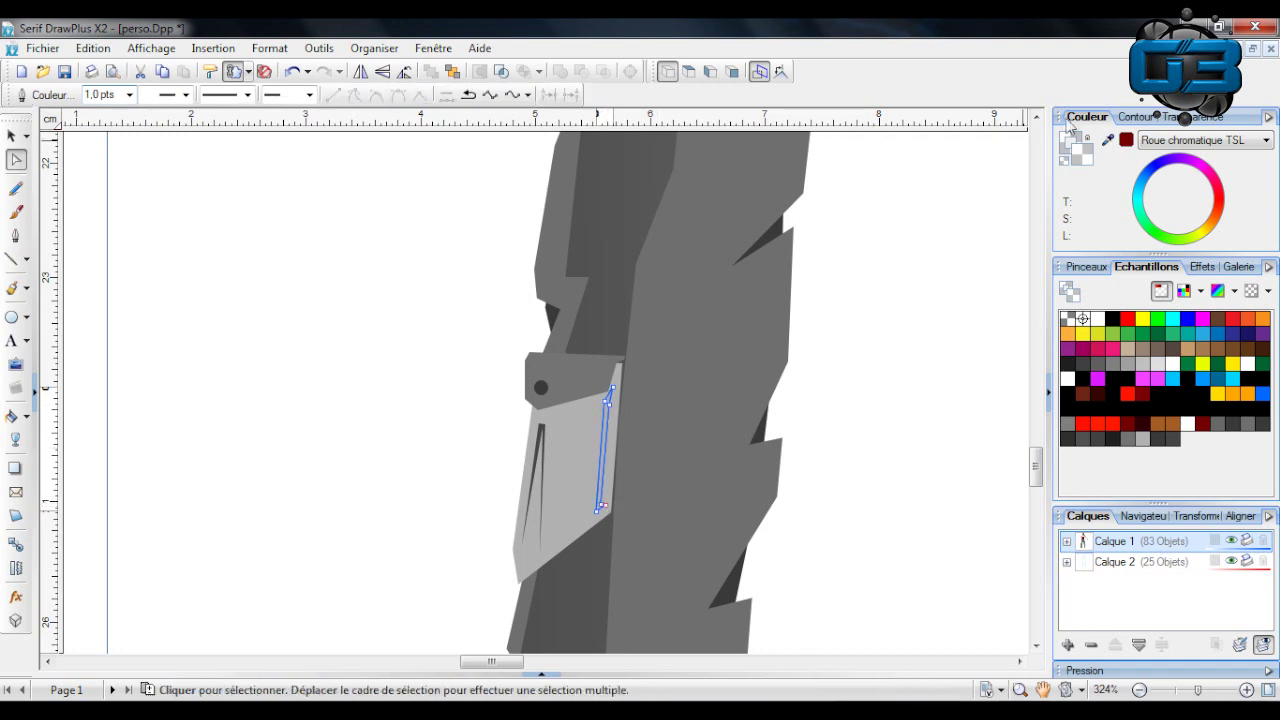
{"action": "left_click", "coordinate": [1150, 178]}
{"action": "left_click_drag", "start_coordinate": [1186, 236], "coordinate": [1204, 236]}
{"action": "scroll", "coordinate": [375, 400], "scroll_direction": "up", "scroll_amount": 1}
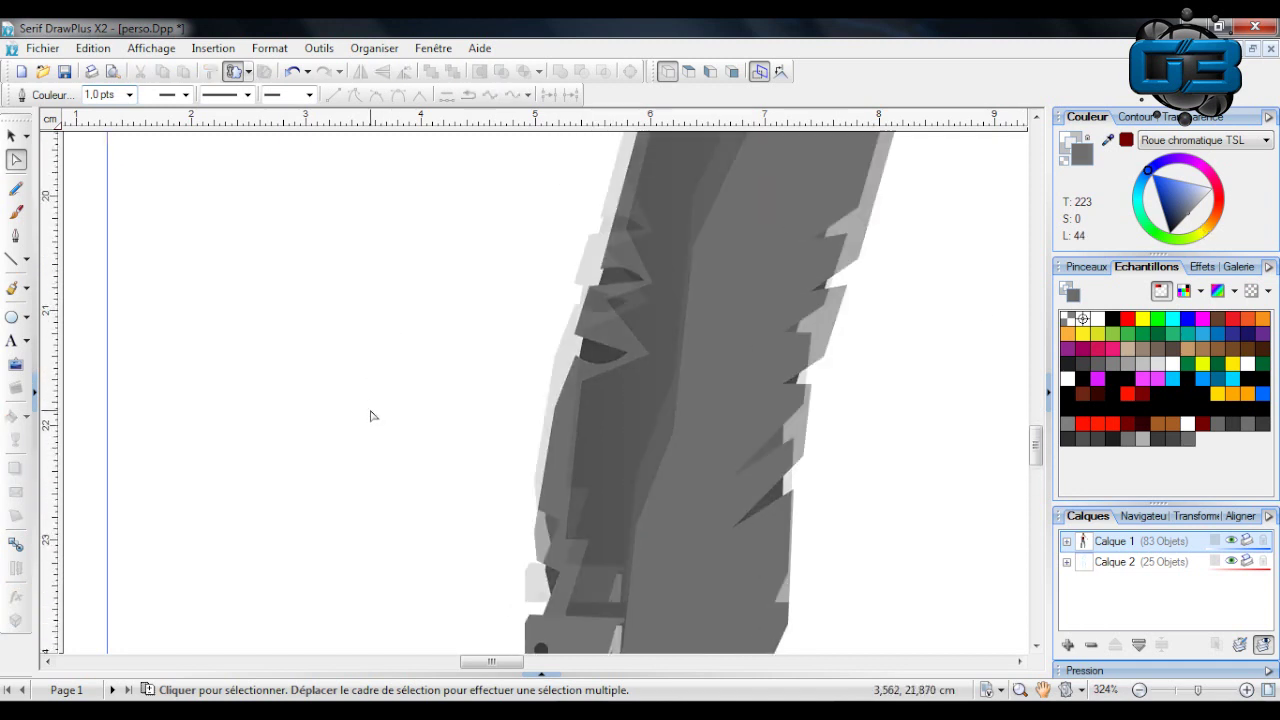
Bring the dark shadow shape of the trouser leg to the front so it covers part of the side pocket.
{"action": "left_click", "coordinate": [620, 283]}
{"action": "scroll", "coordinate": [627, 299], "scroll_direction": "down", "scroll_amount": 3}
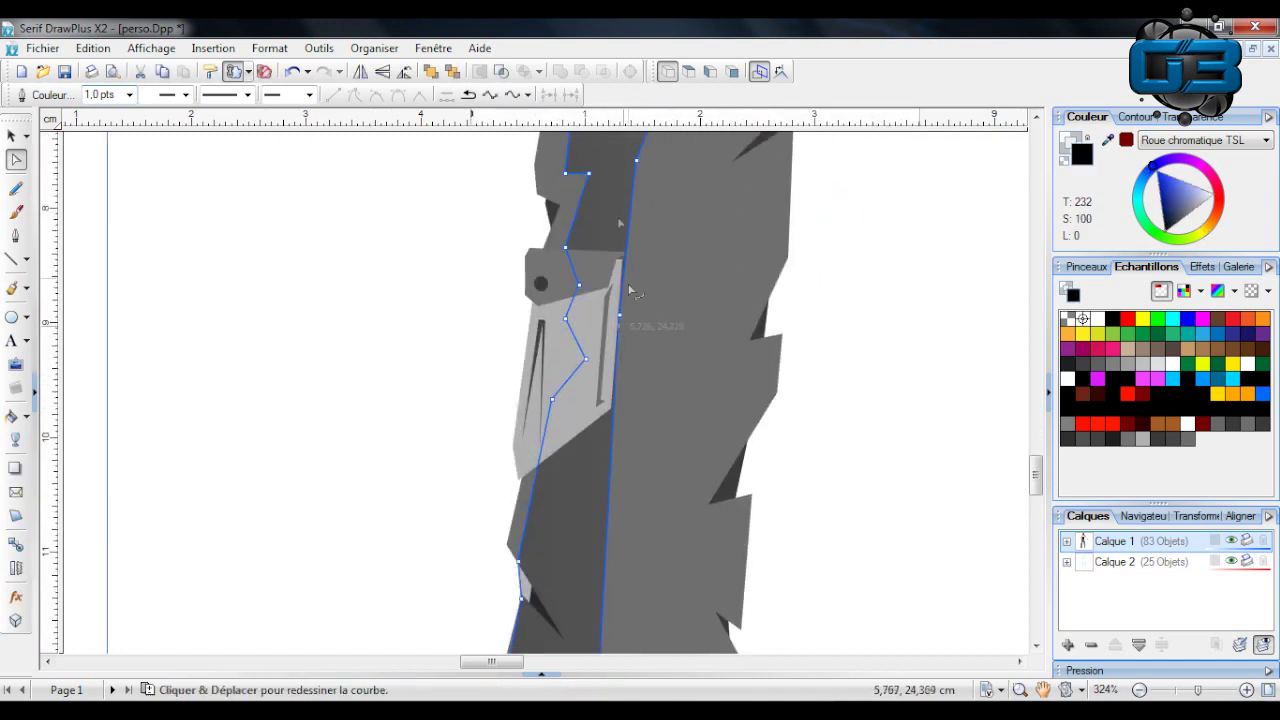
{"action": "left_click", "coordinate": [430, 72]}
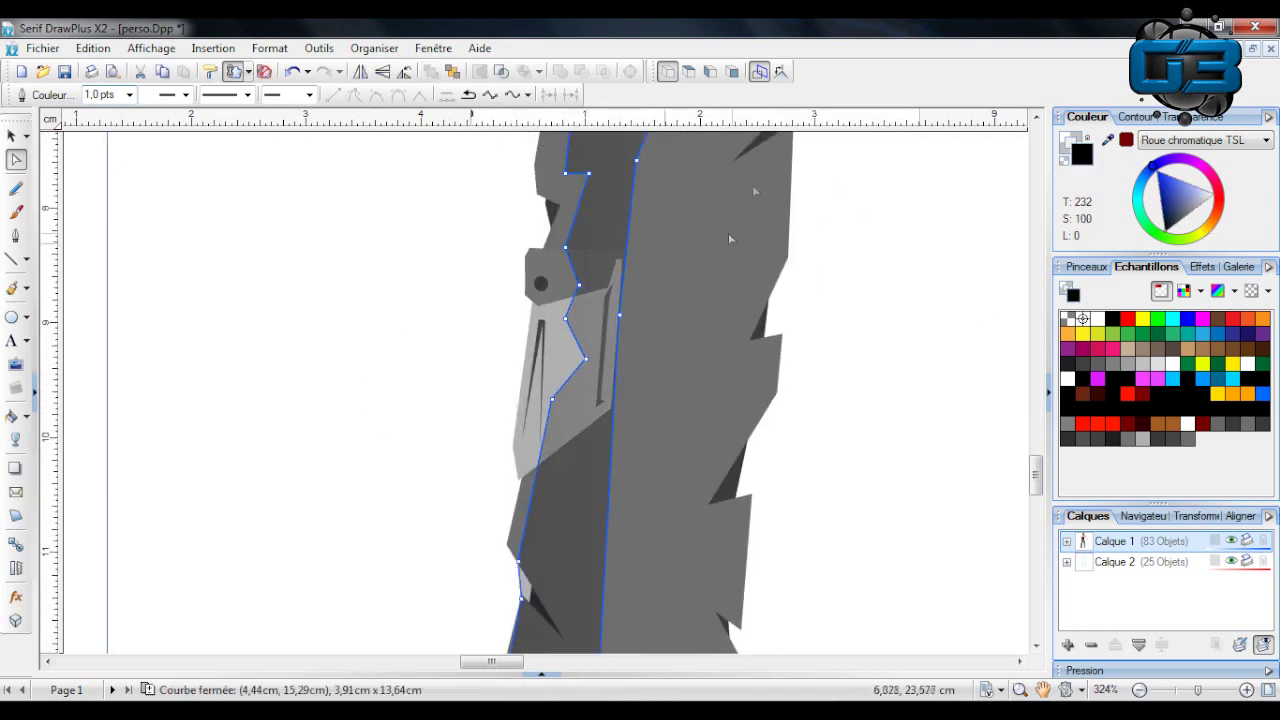
{"action": "left_click", "coordinate": [443, 286]}
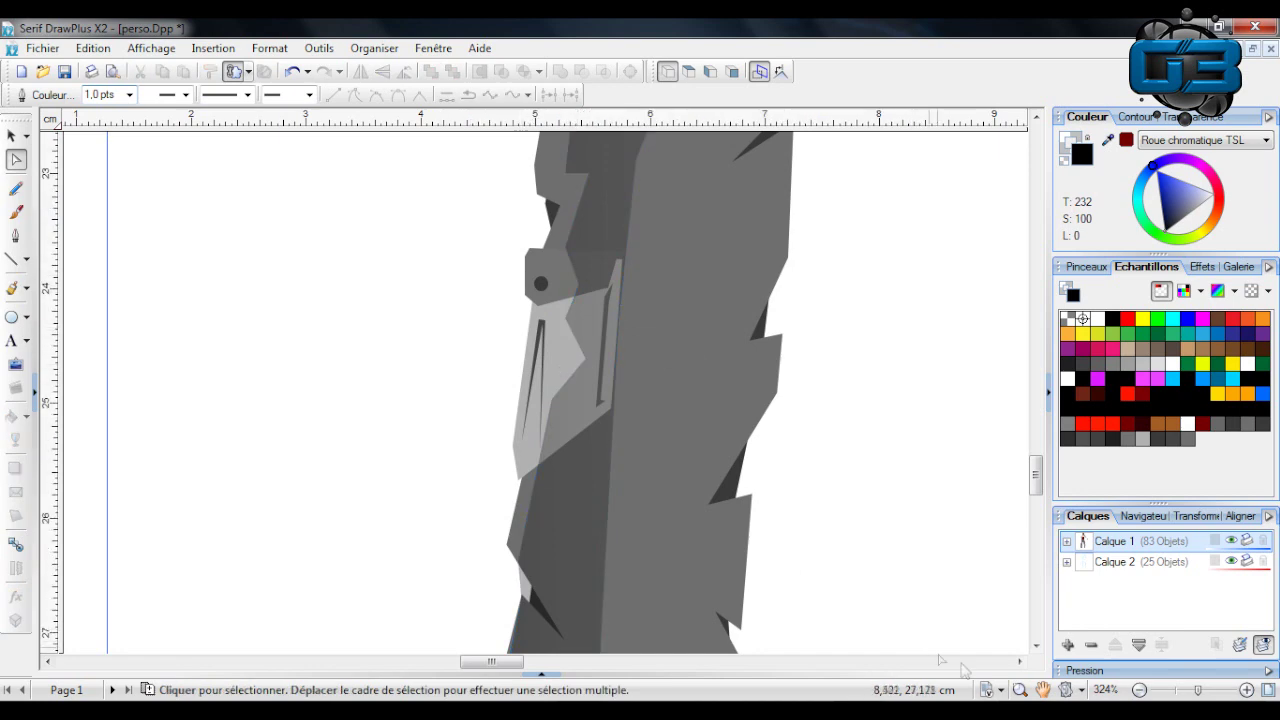
Select the whole side pocket and move it higher up the outer edge of the trouser leg, to about knee height.
{"action": "left_click_drag", "start_coordinate": [1197, 690], "coordinate": [1170, 690]}
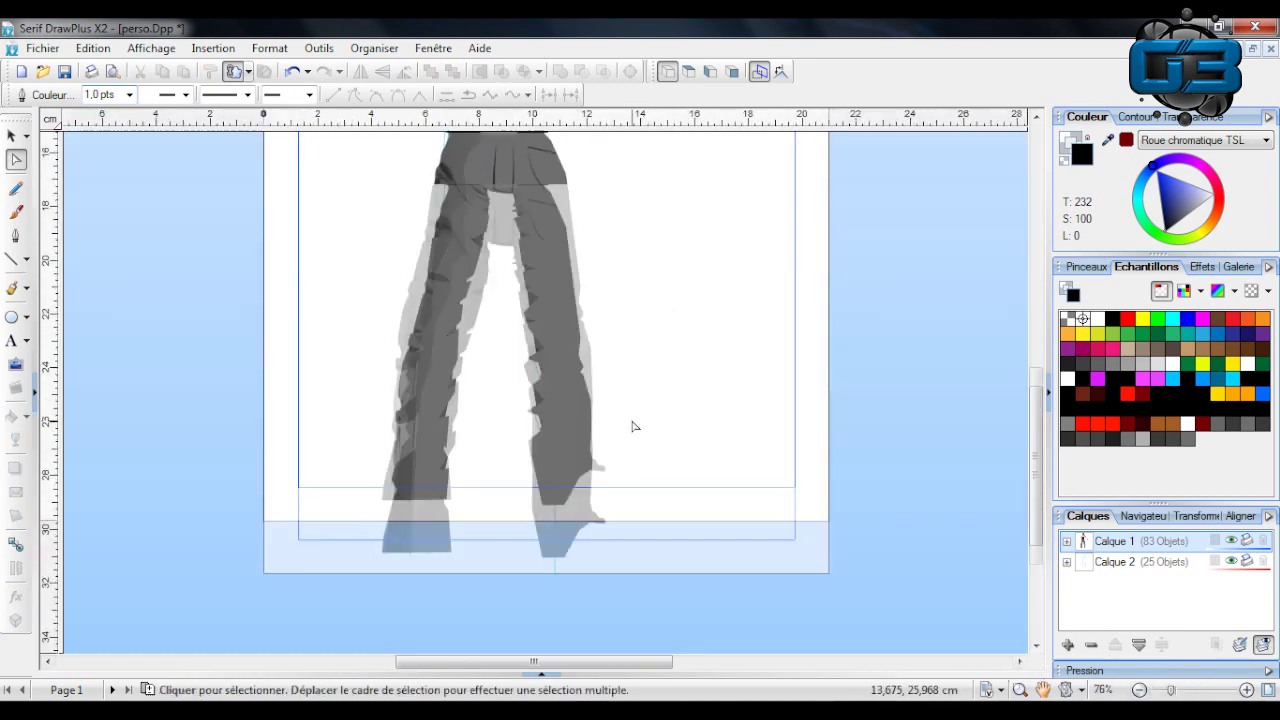
{"action": "scroll", "coordinate": [632, 427], "scroll_direction": "up", "scroll_amount": 2}
{"action": "scroll", "coordinate": [329, 464], "scroll_direction": "down", "scroll_amount": 1}
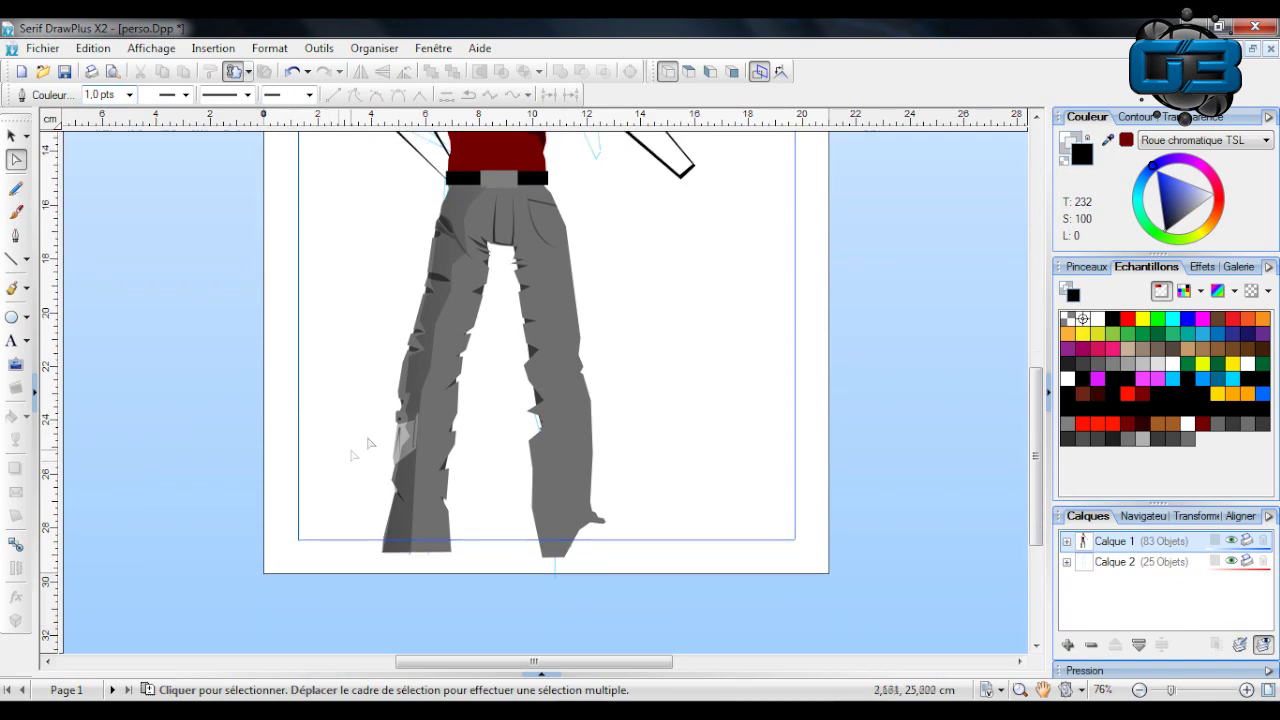
{"action": "key", "text": "Escape"}
{"action": "left_click_drag", "start_coordinate": [281, 391], "coordinate": [428, 500]}
{"action": "left_click_drag", "start_coordinate": [405, 445], "coordinate": [409, 355]}
{"action": "left_click_drag", "start_coordinate": [437, 309], "coordinate": [423, 374]}
{"action": "left_click", "coordinate": [409, 214]}
Examine the moved pocket and the trousers against the rest of the figure.
{"action": "scroll", "coordinate": [410, 213], "scroll_direction": "up", "scroll_amount": 3}
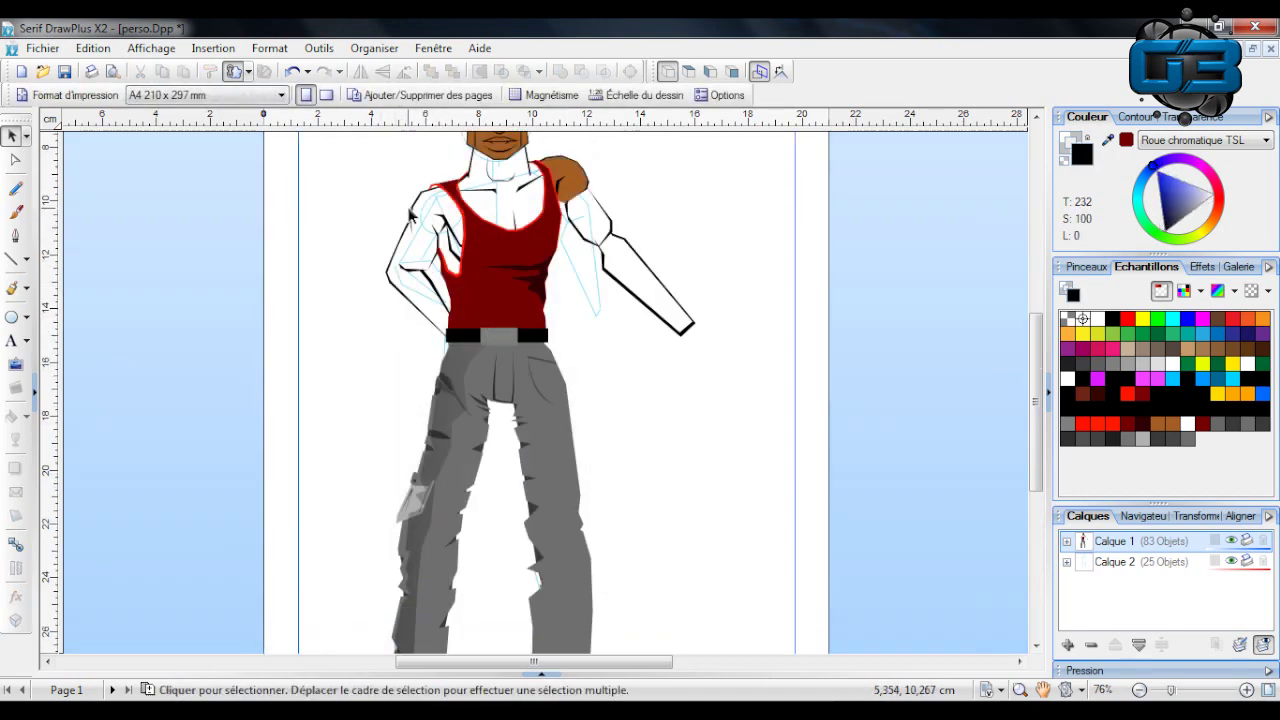
{"action": "scroll", "coordinate": [409, 213], "scroll_direction": "down", "scroll_amount": 2}
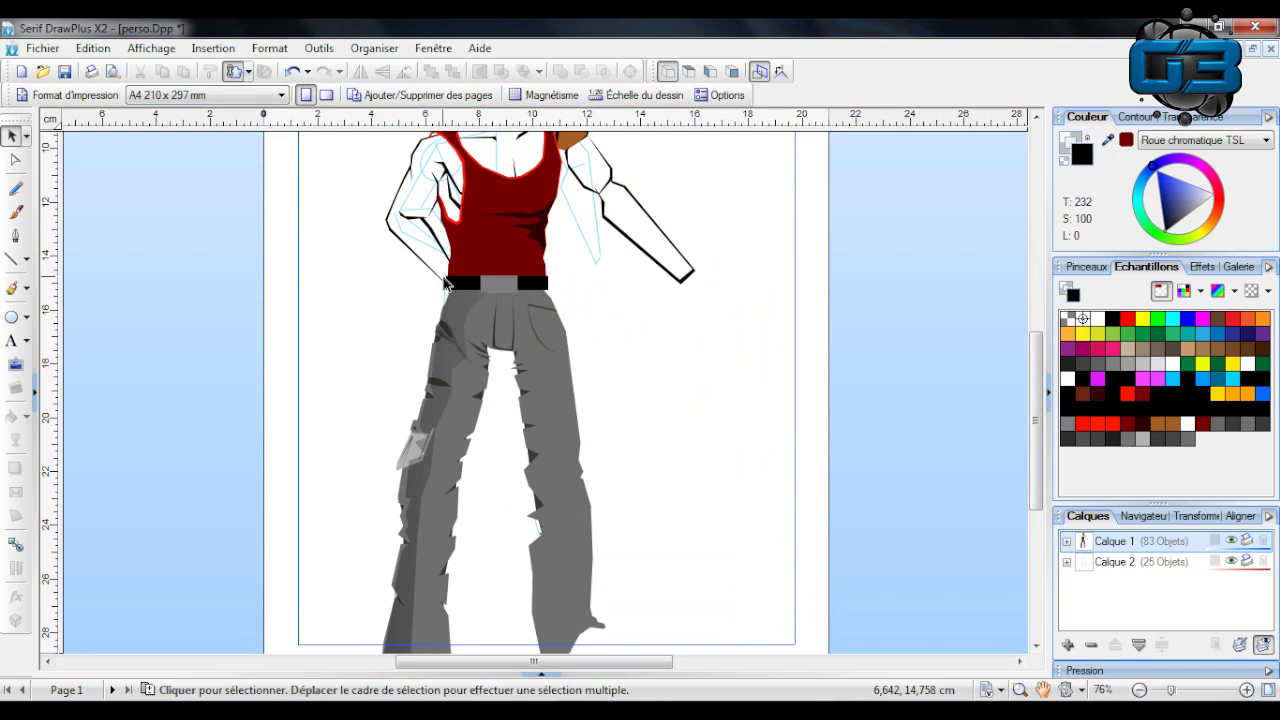
{"action": "scroll", "coordinate": [446, 290], "scroll_direction": "down", "scroll_amount": 2}
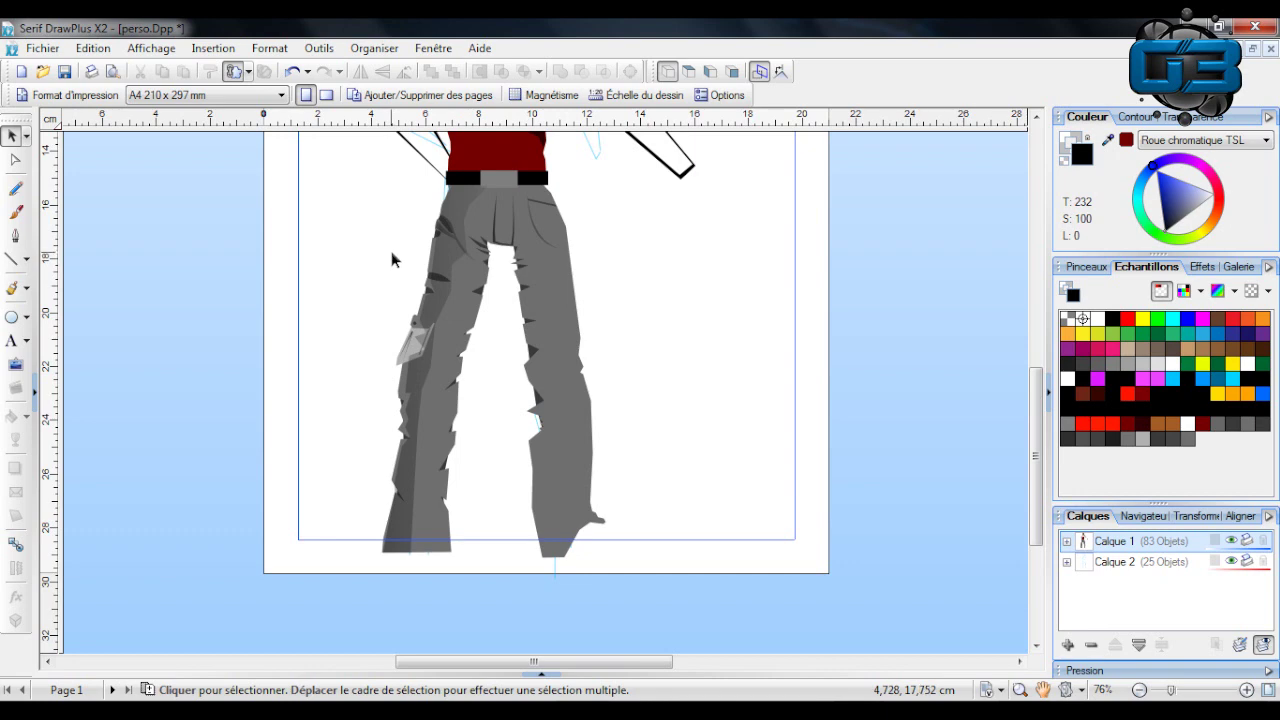
{"action": "scroll", "coordinate": [391, 251], "scroll_direction": "up", "scroll_amount": 2}
{"action": "scroll", "coordinate": [418, 283], "scroll_direction": "down", "scroll_amount": 4}
{"action": "scroll", "coordinate": [418, 274], "scroll_direction": "up", "scroll_amount": 4}
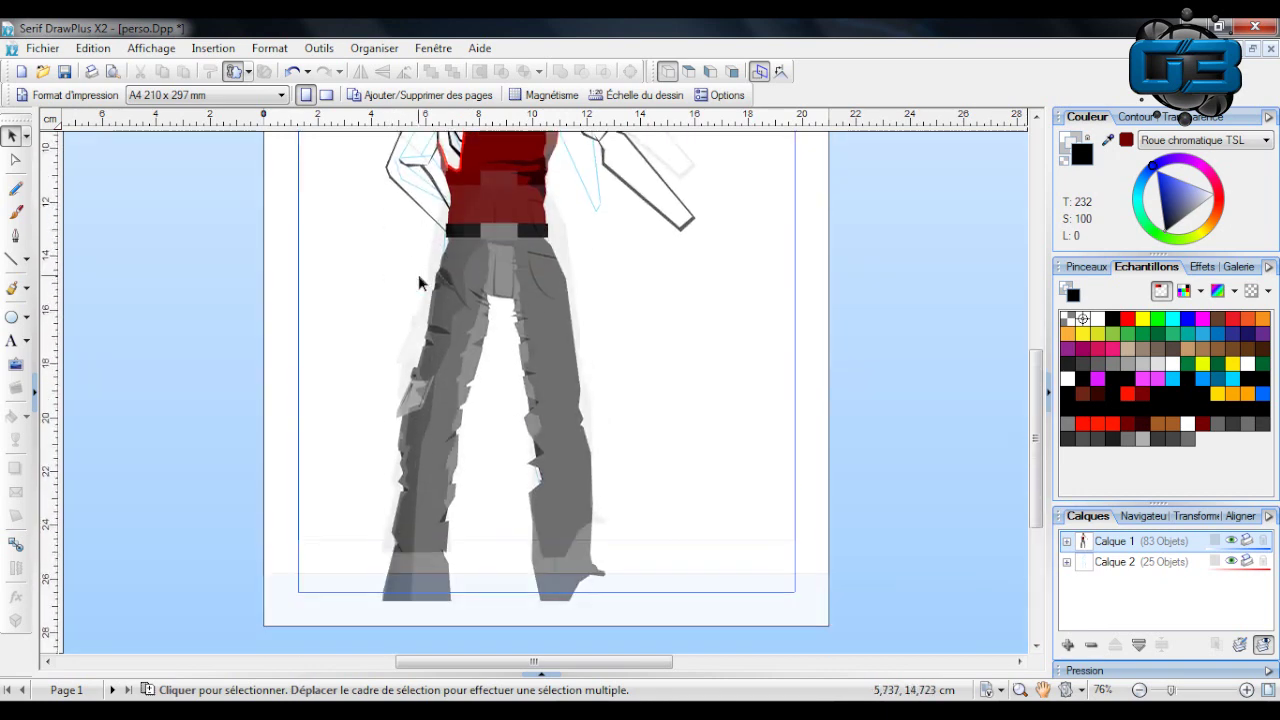
{"action": "scroll", "coordinate": [418, 274], "scroll_direction": "down", "scroll_amount": 2}
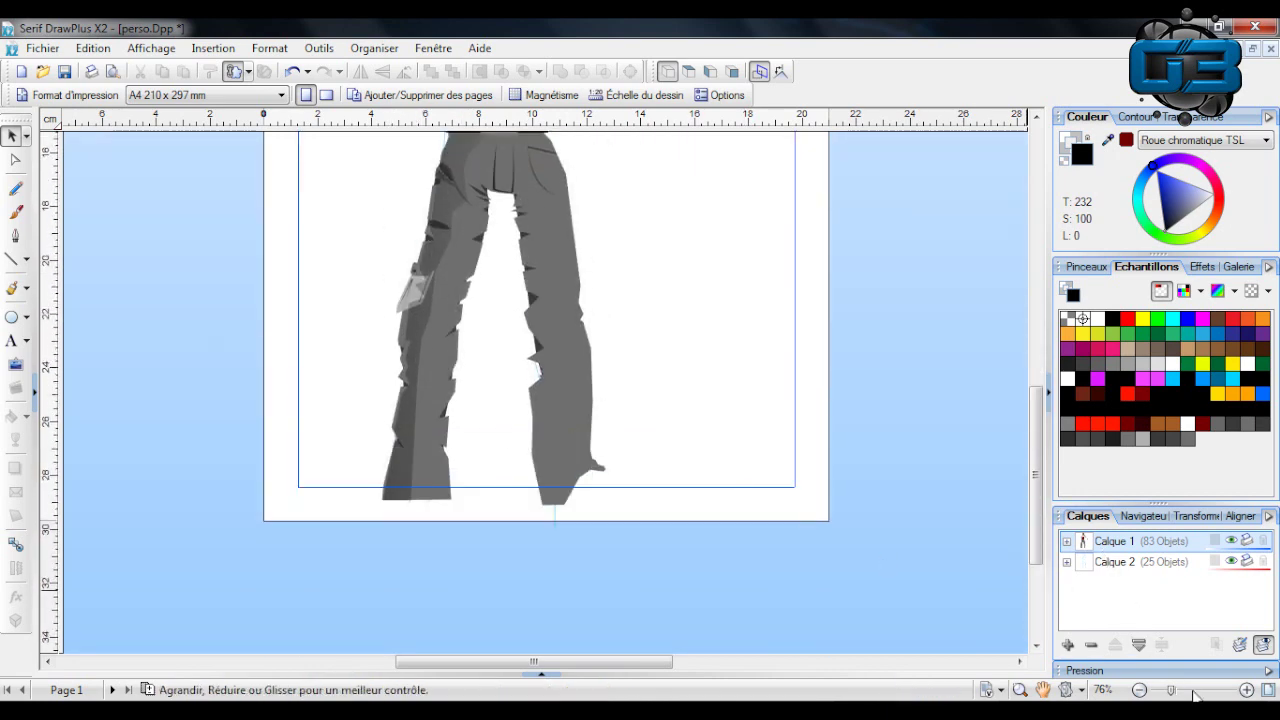
{"action": "scroll", "coordinate": [458, 372], "scroll_direction": "up", "scroll_amount": 3}
{"action": "scroll", "coordinate": [422, 437], "scroll_direction": "down", "scroll_amount": 2}
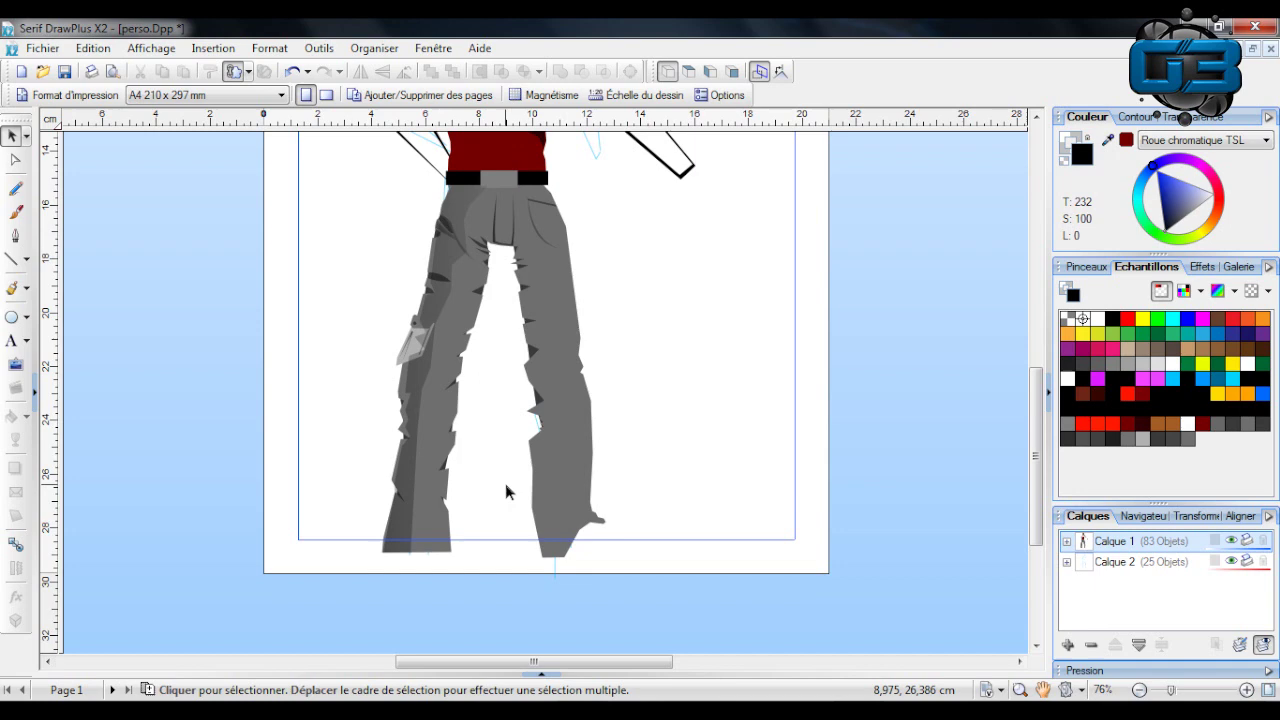
Smooth the jagged inner edge of the trouser leg with the pocket by editing the contour's nodes.
{"action": "left_click", "coordinate": [416, 496]}
{"action": "left_click", "coordinate": [421, 499]}
{"action": "mouse_move", "coordinate": [455, 591]}
{"action": "left_mouse_down"}
{"action": "mouse_move", "coordinate": [430, 523]}
{"action": "mouse_move", "coordinate": [428, 402]}
{"action": "mouse_move", "coordinate": [458, 372]}
{"action": "left_mouse_up"}
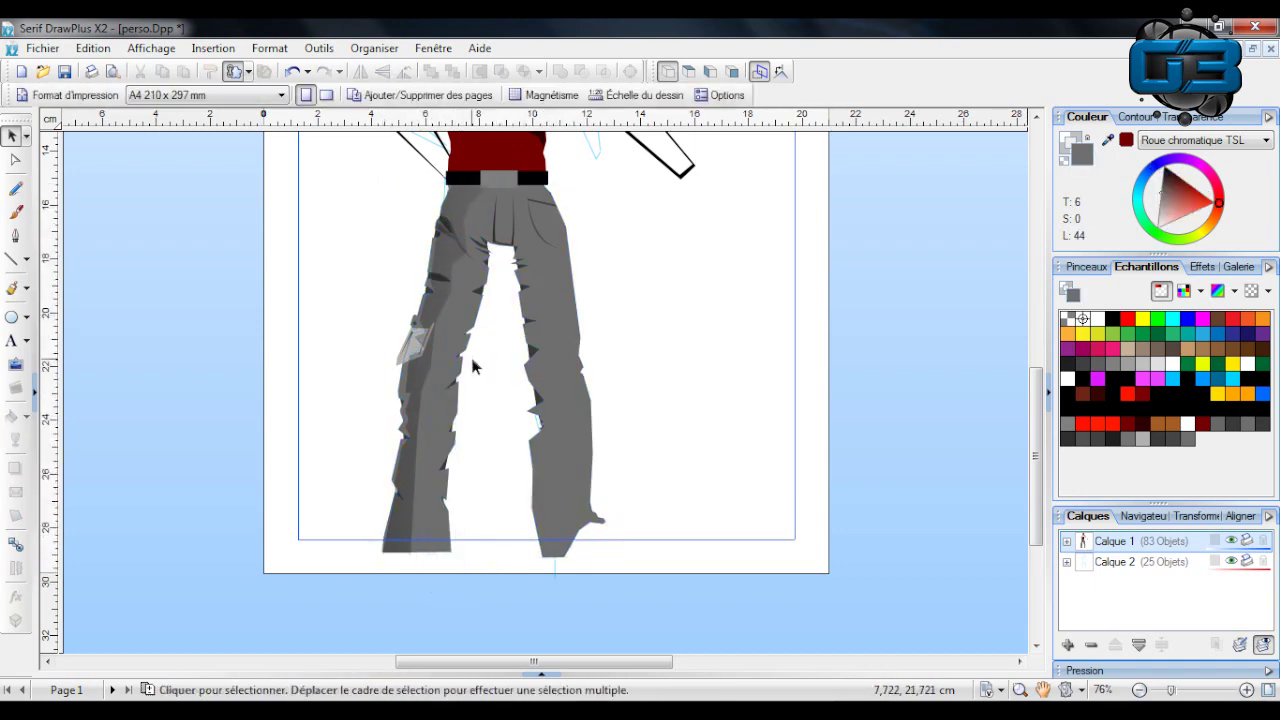
{"action": "left_click", "coordinate": [444, 390]}
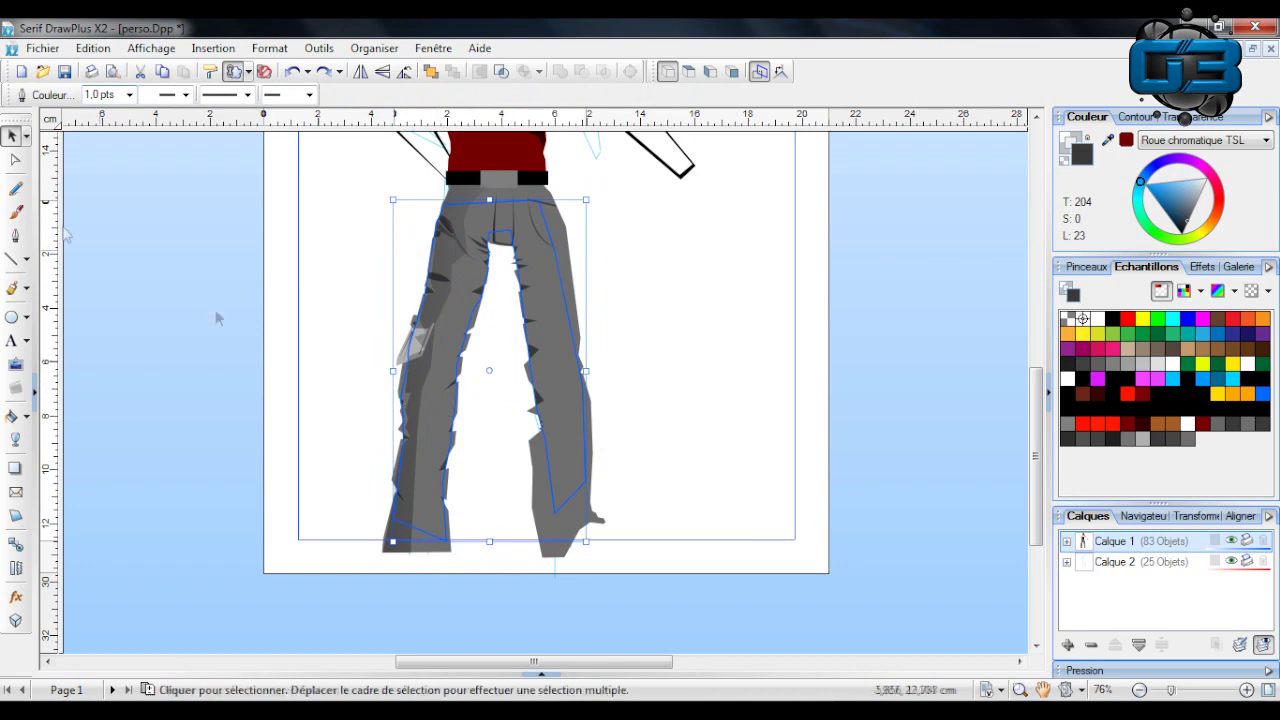
{"action": "left_click", "coordinate": [463, 322]}
{"action": "left_click", "coordinate": [15, 160]}
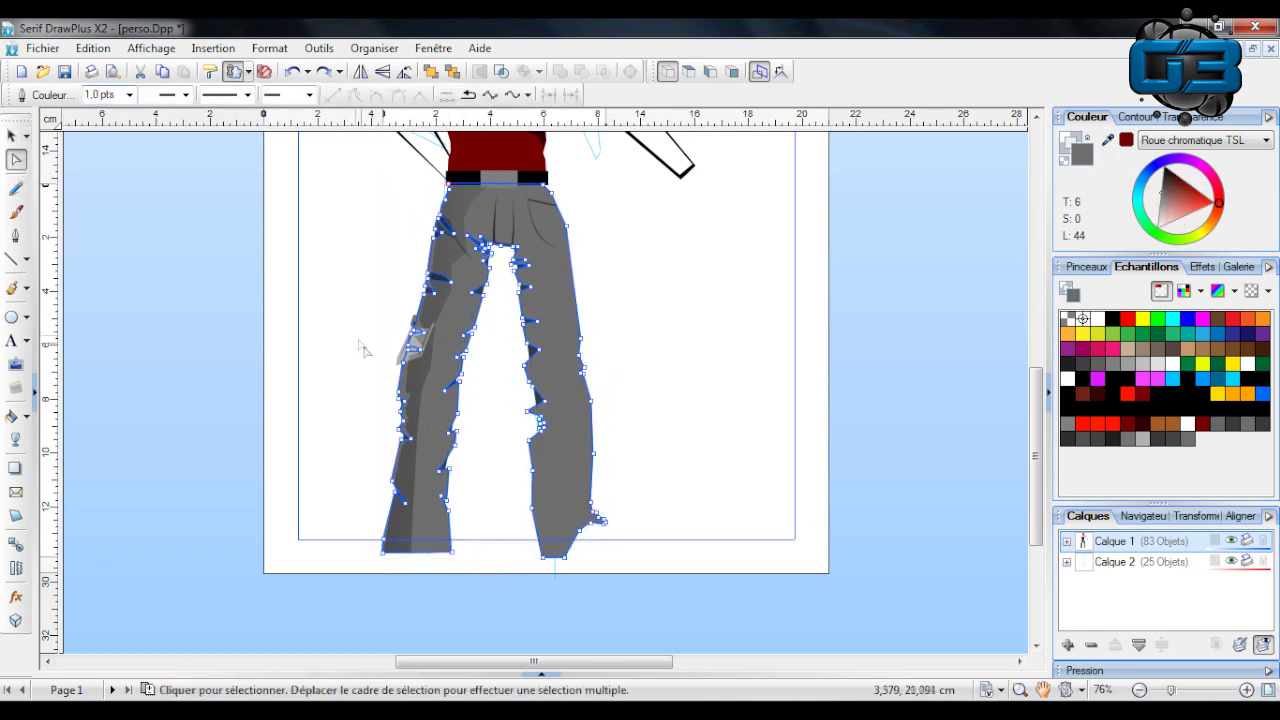
{"action": "left_click_drag", "start_coordinate": [449, 398], "coordinate": [455, 398]}
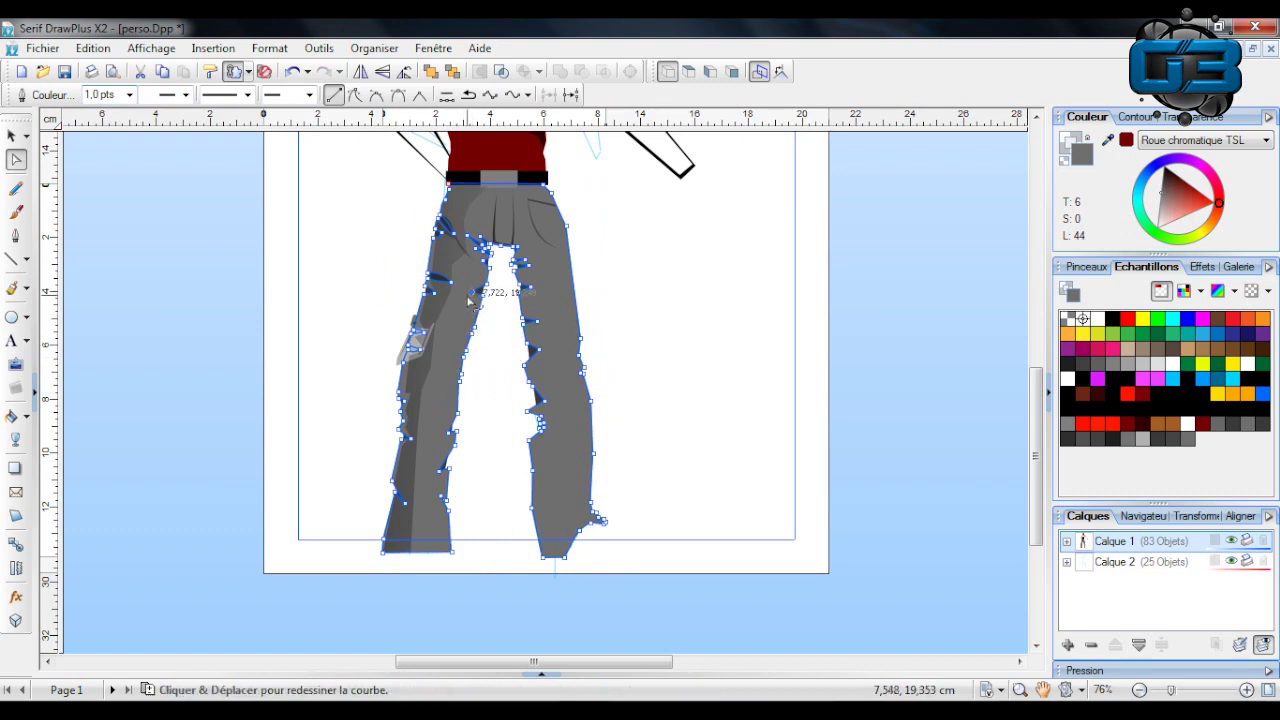
{"action": "left_click_drag", "start_coordinate": [442, 469], "coordinate": [455, 433]}
{"action": "left_click", "coordinate": [487, 515]}
{"action": "left_click", "coordinate": [487, 520]}
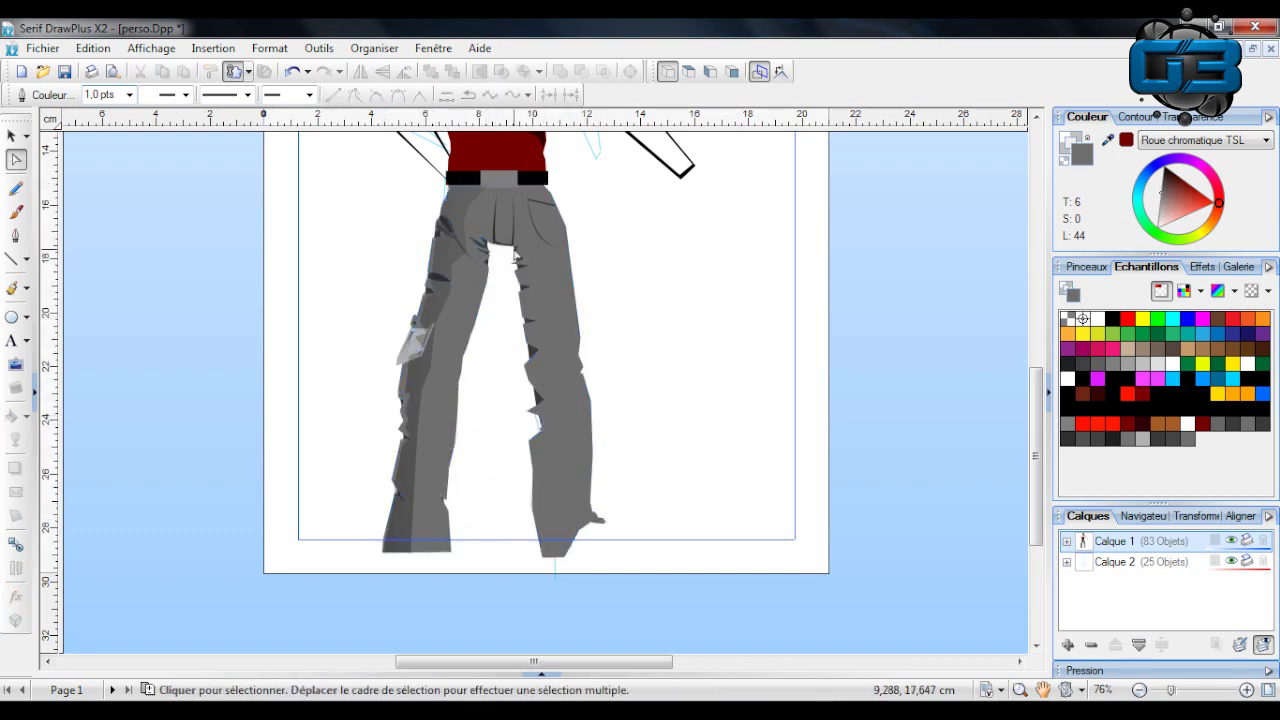
Refine the inner knee area of the pocketed leg by repositioning the contour nodes into a softer bend.
{"action": "left_click", "coordinate": [449, 381]}
{"action": "left_click_drag", "start_coordinate": [490, 418], "coordinate": [457, 343]}
{"action": "left_click", "coordinate": [463, 392]}
{"action": "left_click_drag", "start_coordinate": [502, 420], "coordinate": [445, 323]}
{"action": "left_click_drag", "start_coordinate": [460, 370], "coordinate": [472, 371]}
{"action": "scroll", "coordinate": [502, 461], "scroll_direction": "down", "scroll_amount": 1}
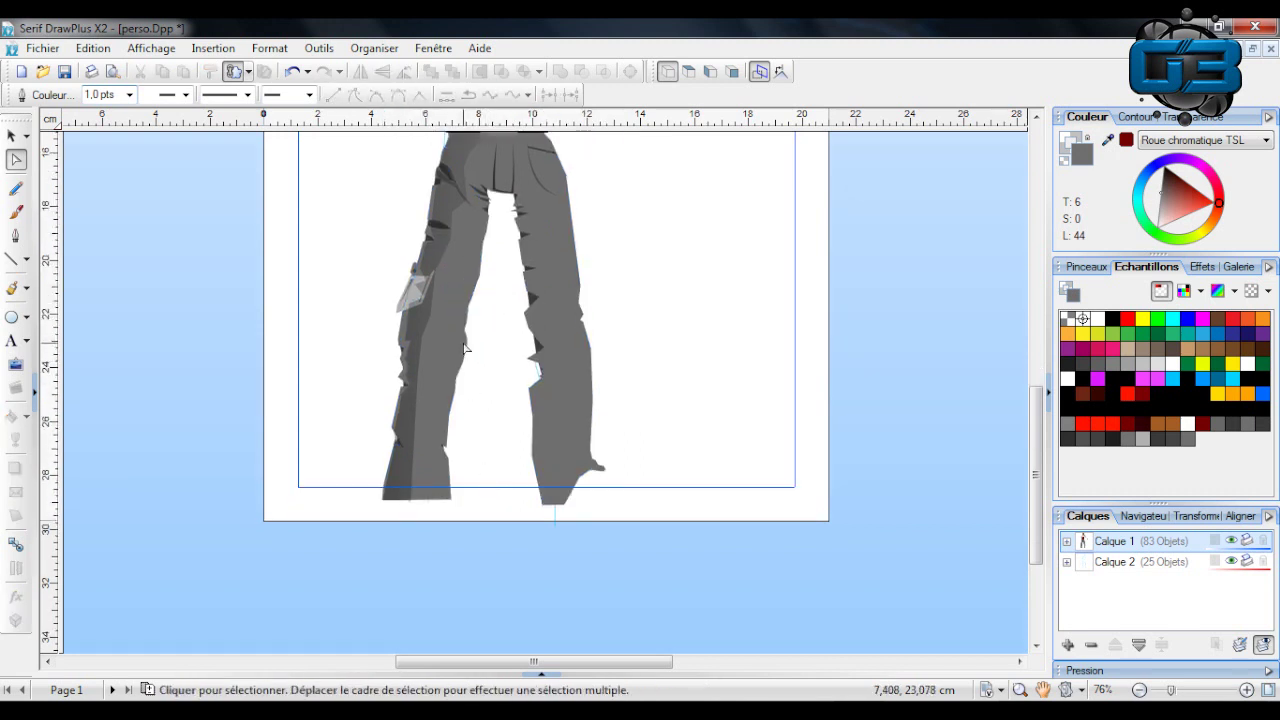
{"action": "left_click_drag", "start_coordinate": [469, 340], "coordinate": [472, 341]}
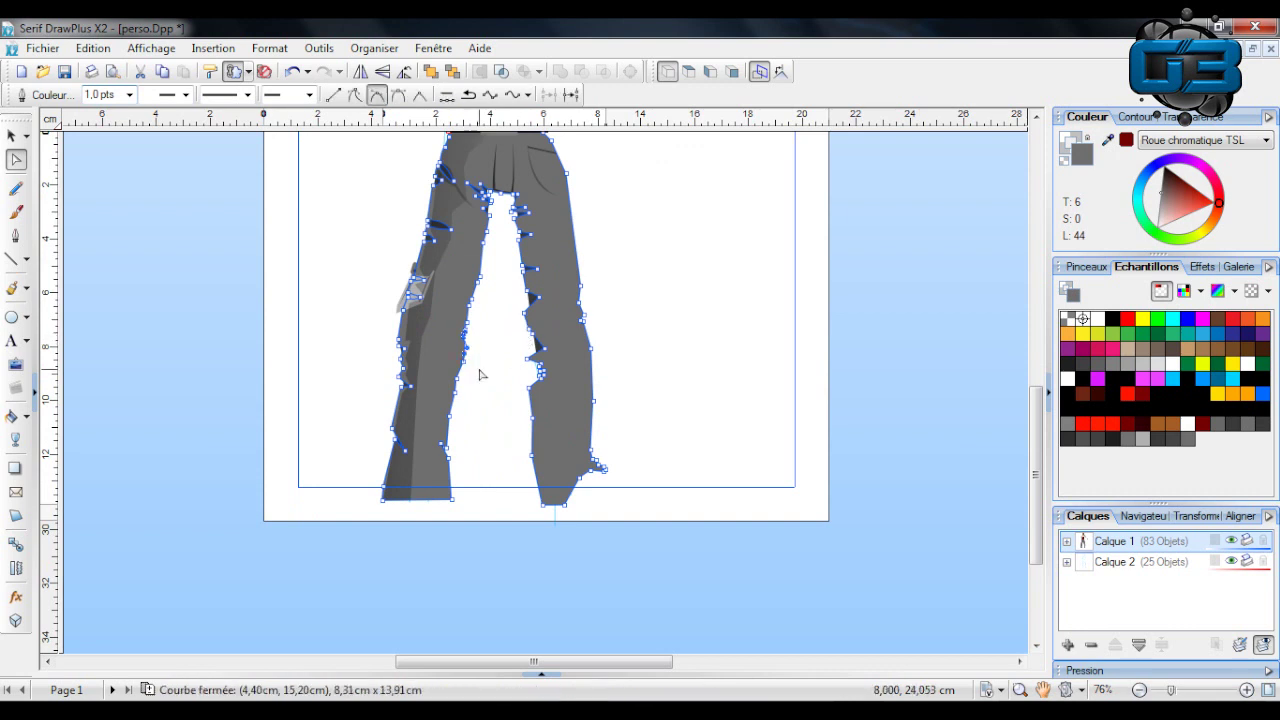
{"action": "left_click", "coordinate": [500, 336]}
{"action": "left_click", "coordinate": [463, 362]}
{"action": "left_click_drag", "start_coordinate": [463, 362], "coordinate": [468, 366]}
{"action": "left_click", "coordinate": [508, 406]}
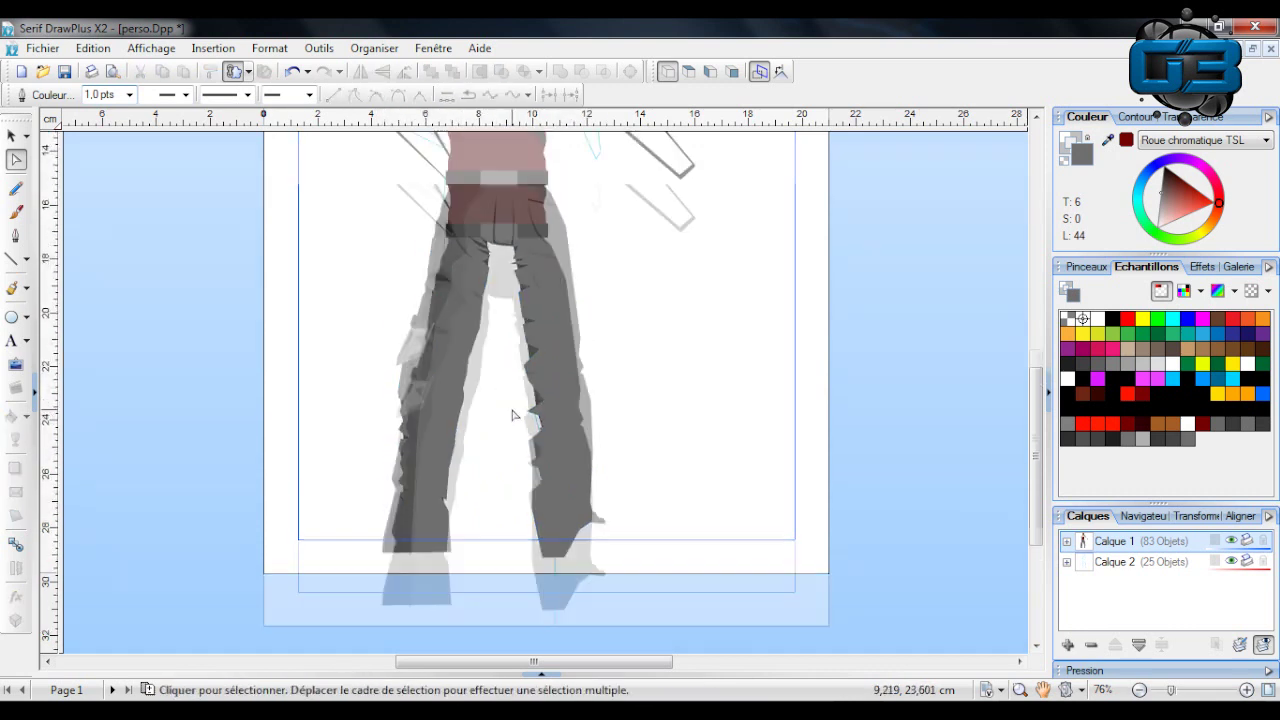
Smooth out the jagged notch below the knee on the inner edge of the leg without a pocket.
{"action": "left_click", "coordinate": [537, 393]}
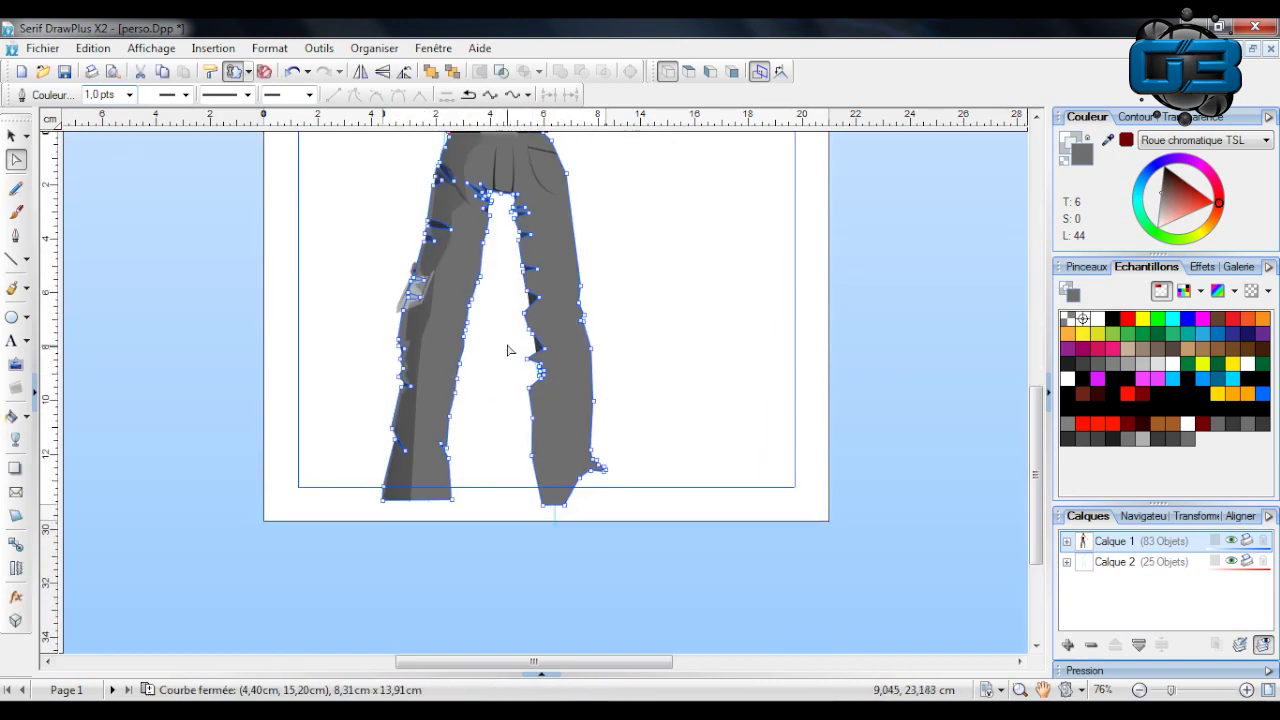
{"action": "left_click_drag", "start_coordinate": [529, 364], "coordinate": [539, 390]}
{"action": "left_click", "coordinate": [503, 364]}
Examine the reshaped trousers and the whole figure from head to feet.
{"action": "scroll", "coordinate": [503, 364], "scroll_direction": "up", "scroll_amount": 4}
{"action": "scroll", "coordinate": [503, 364], "scroll_direction": "down", "scroll_amount": 3}
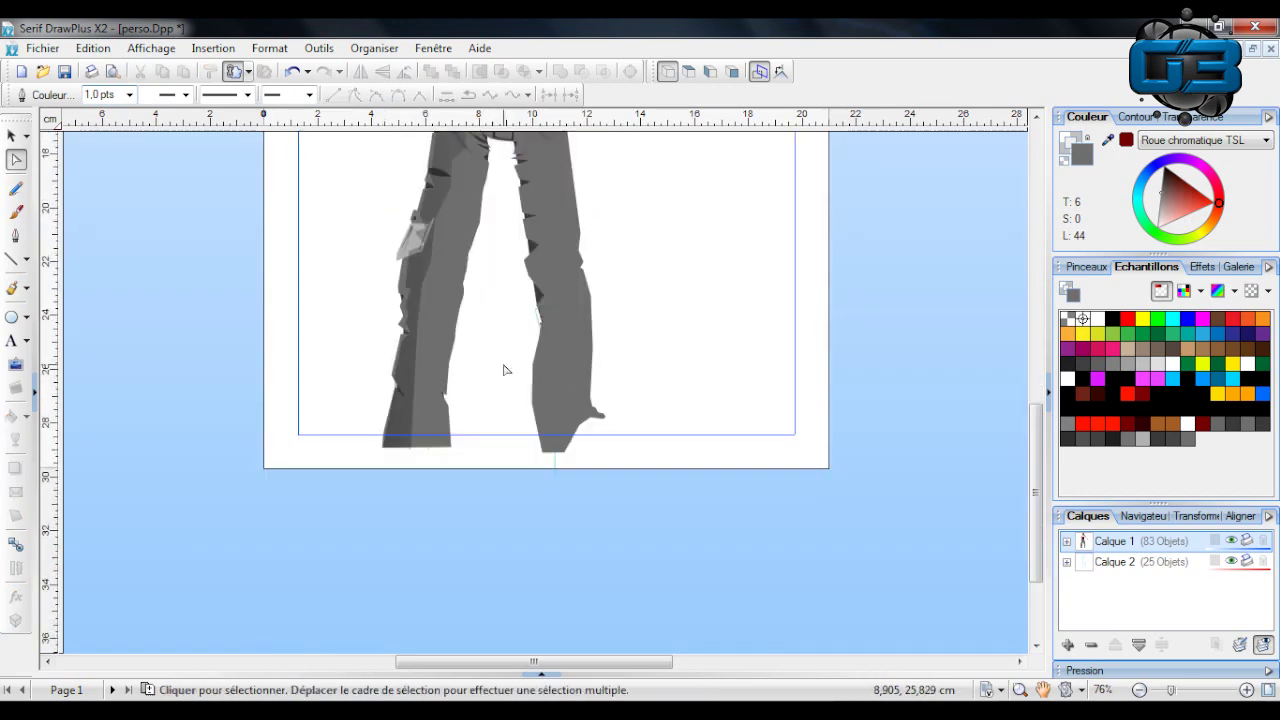
{"action": "scroll", "coordinate": [503, 364], "scroll_direction": "up", "scroll_amount": 3}
{"action": "scroll", "coordinate": [505, 370], "scroll_direction": "up", "scroll_amount": 3}
{"action": "scroll", "coordinate": [638, 549], "scroll_direction": "down", "scroll_amount": 5}
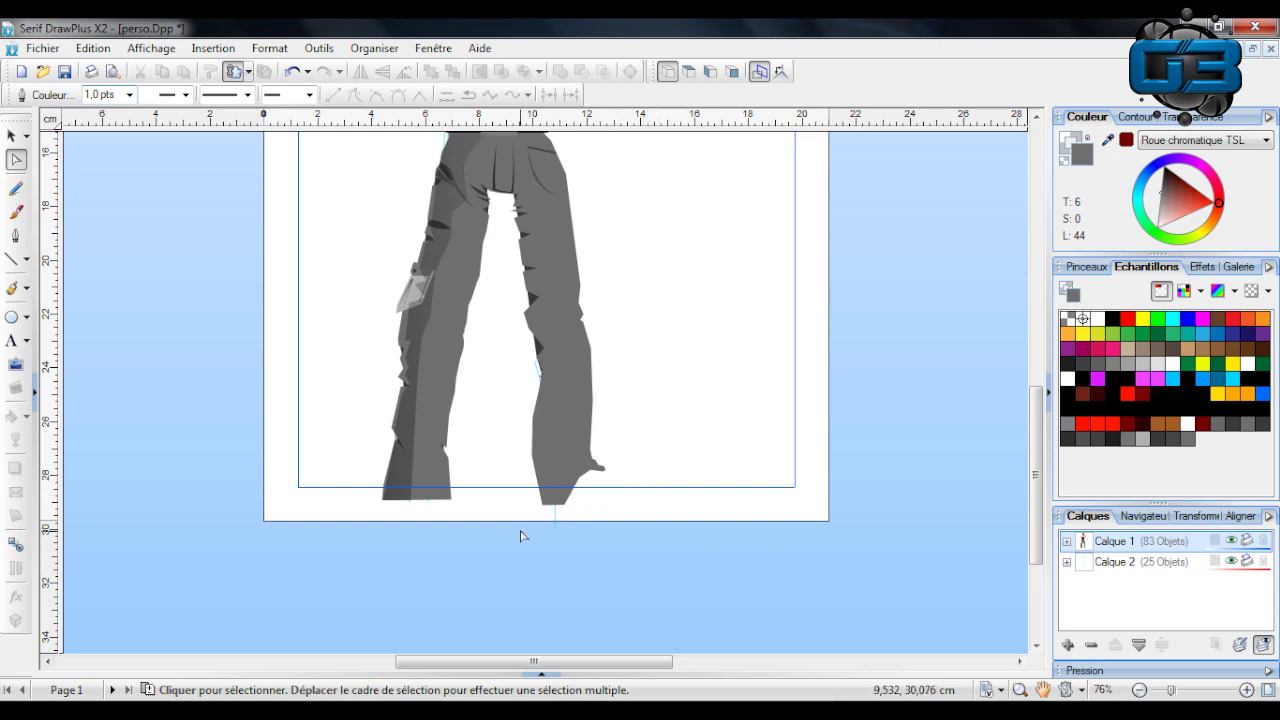
{"action": "scroll", "coordinate": [758, 490], "scroll_direction": "up", "scroll_amount": 8}
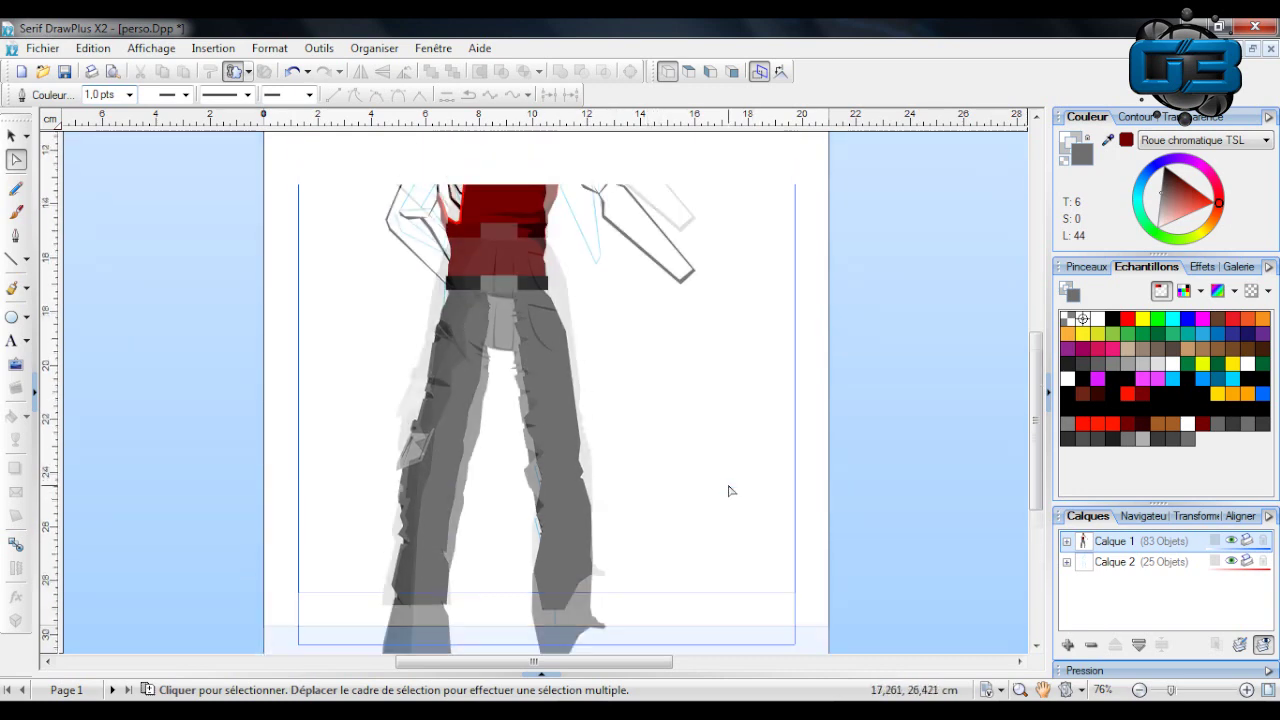
{"action": "left_click", "coordinate": [281, 200]}
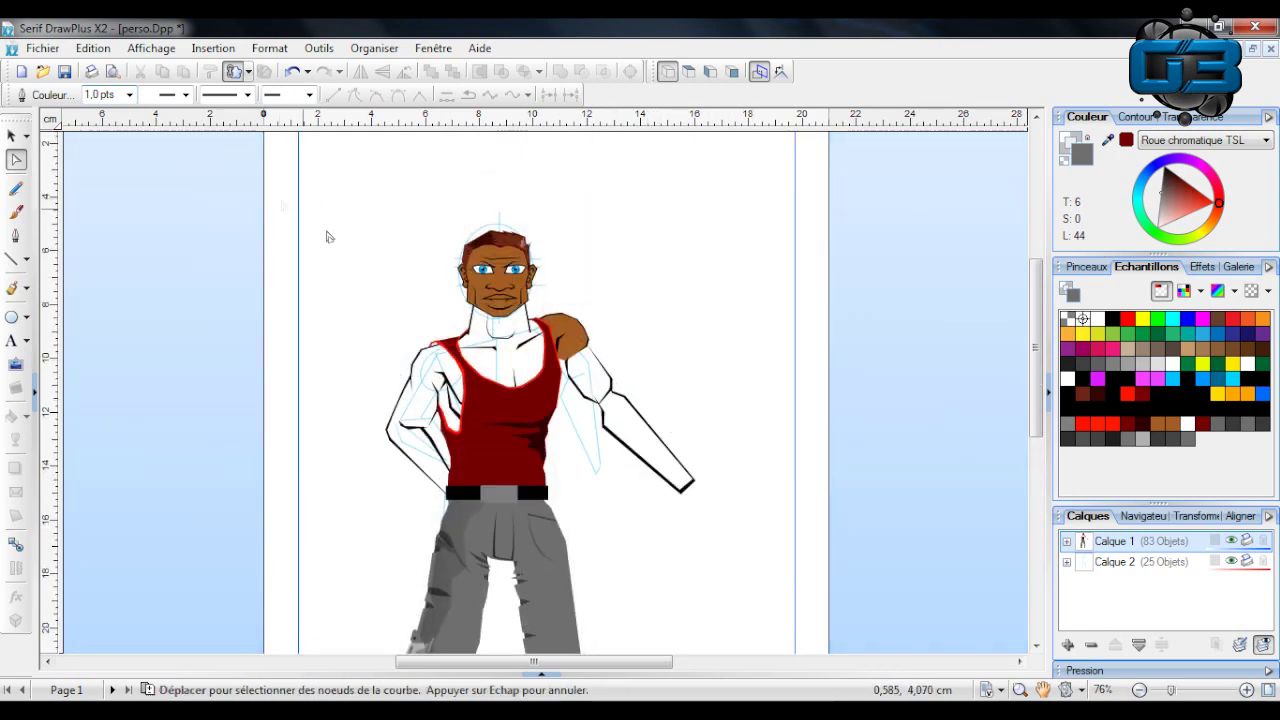
{"action": "scroll", "coordinate": [740, 523], "scroll_direction": "down", "scroll_amount": 9}
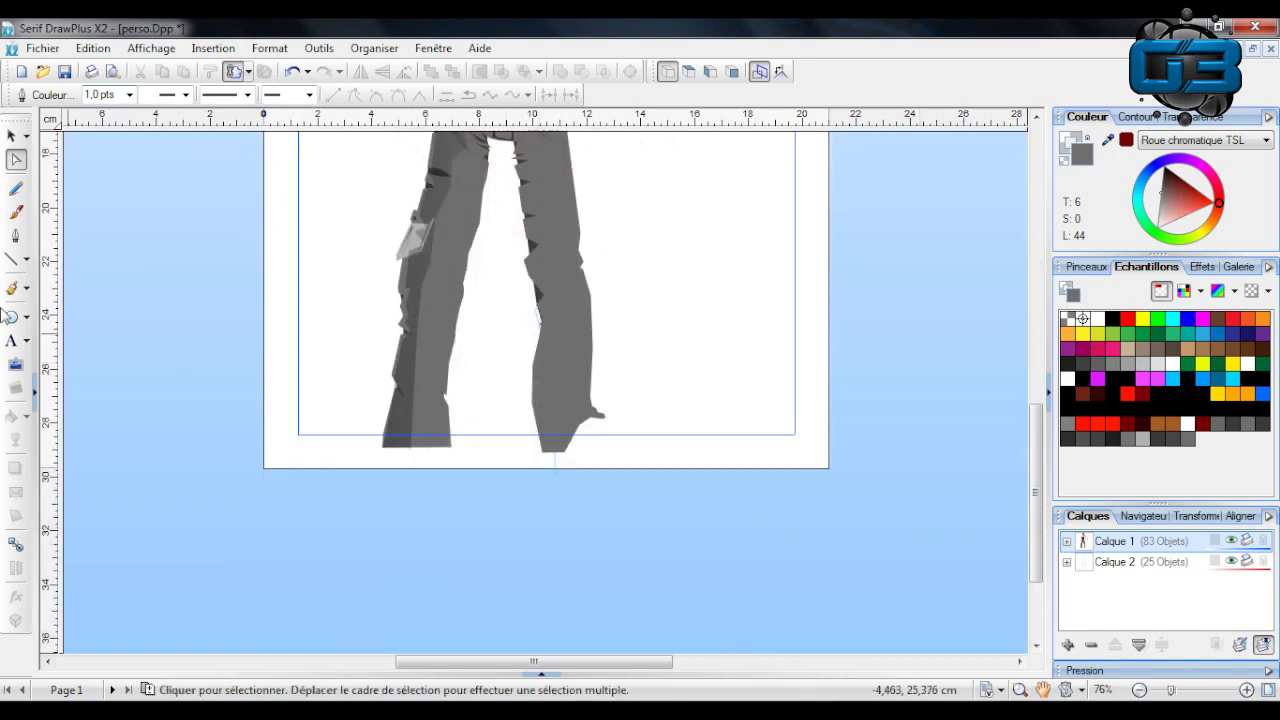
Draw a closed straight-line shoe outline about 3.49 cm wide and 1.60 cm high at the foot of the leg without a pocket.
{"action": "left_click", "coordinate": [1180, 695]}
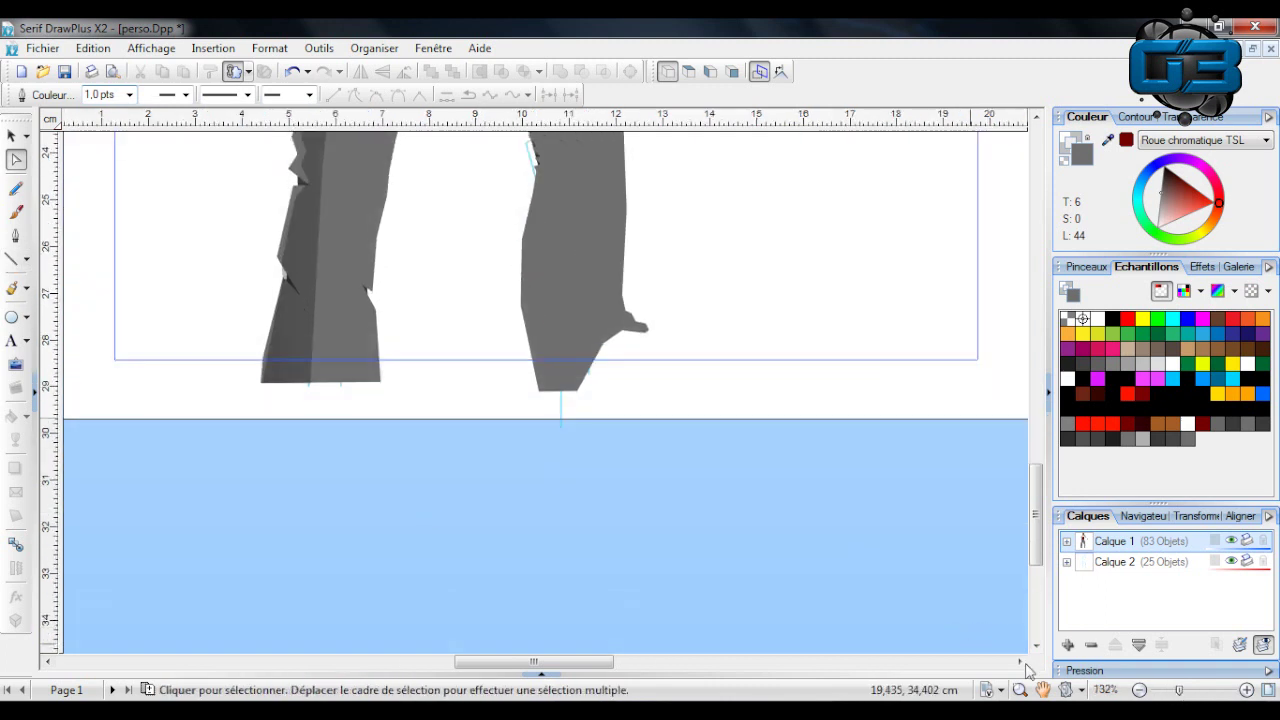
{"action": "left_click", "coordinate": [14, 259]}
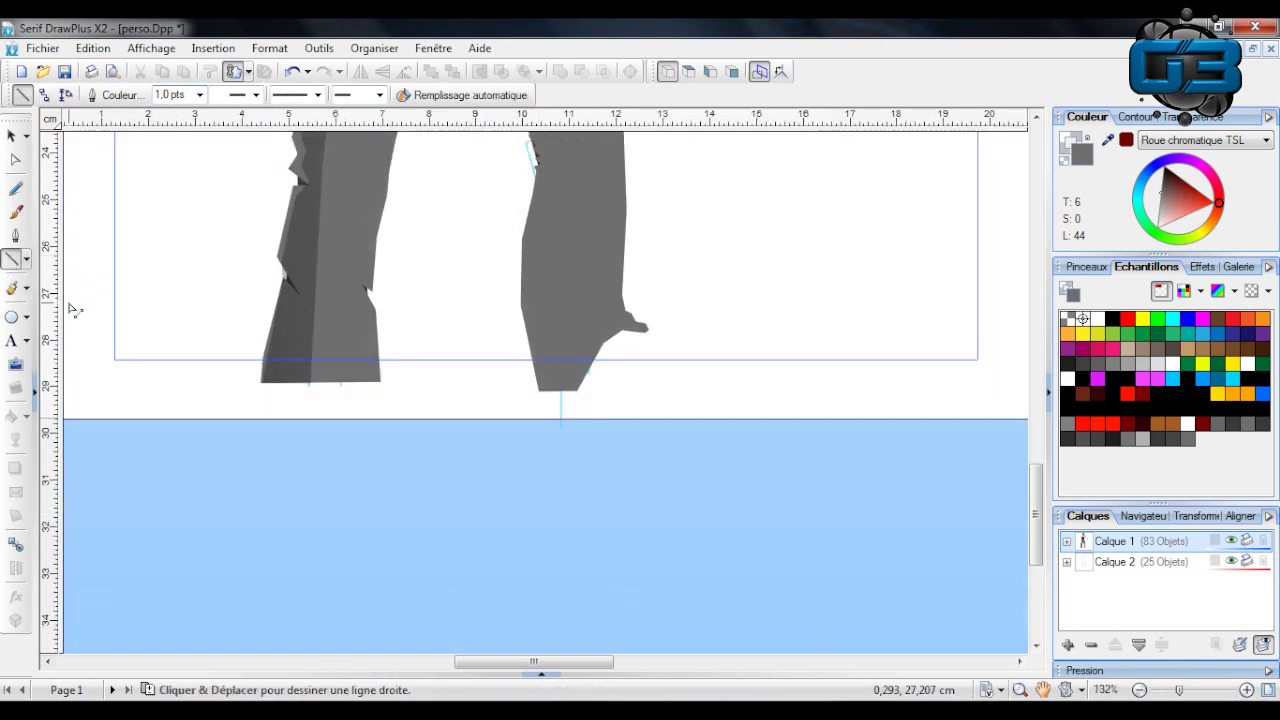
{"action": "mouse_move", "coordinate": [636, 330]}
{"action": "left_mouse_down"}
{"action": "mouse_move", "coordinate": [724, 378]}
{"action": "mouse_move", "coordinate": [702, 373]}
{"action": "mouse_move", "coordinate": [708, 393]}
{"action": "mouse_move", "coordinate": [547, 403]}
{"action": "mouse_move", "coordinate": [615, 400]}
{"action": "mouse_move", "coordinate": [547, 397]}
{"action": "mouse_move", "coordinate": [546, 372]}
{"action": "mouse_move", "coordinate": [581, 326]}
{"action": "mouse_move", "coordinate": [643, 330]}
{"action": "left_mouse_up"}
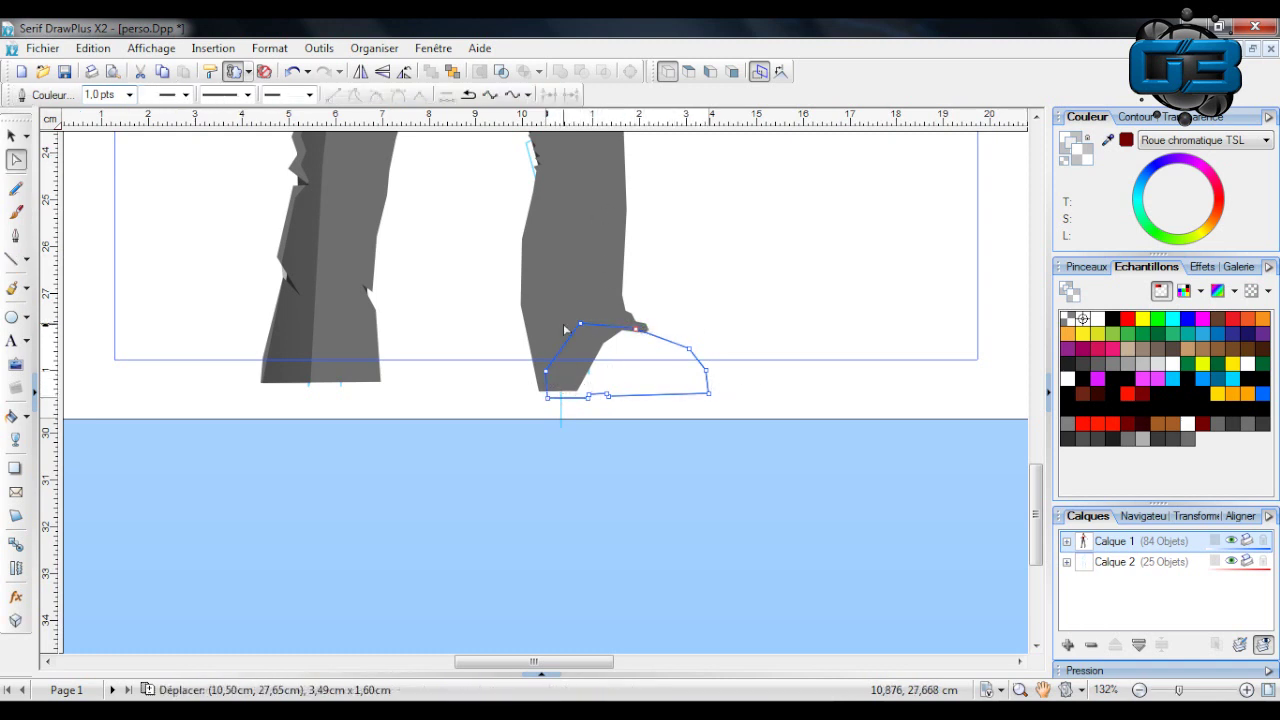
Fill the shoe shape with black and send it behind the trouser leg.
{"action": "left_click", "coordinate": [1162, 170]}
{"action": "mouse_move", "coordinate": [1175, 218]}
{"action": "left_mouse_down"}
{"action": "mouse_move", "coordinate": [1172, 207]}
{"action": "mouse_move", "coordinate": [1156, 228]}
{"action": "left_mouse_up"}
{"action": "left_click", "coordinate": [452, 74]}
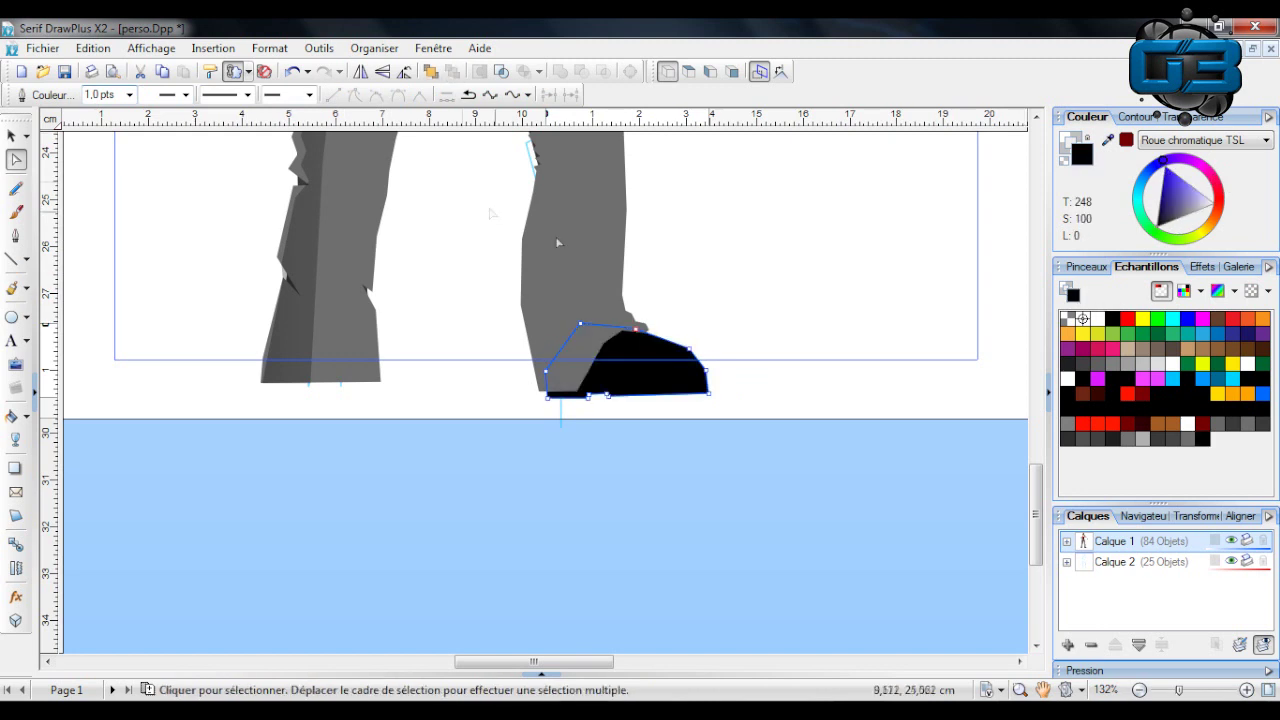
{"action": "left_click", "coordinate": [12, 136]}
{"action": "left_click", "coordinate": [161, 188]}
{"action": "scroll", "coordinate": [697, 446], "scroll_direction": "up", "scroll_amount": 3}
{"action": "scroll", "coordinate": [694, 449], "scroll_direction": "down", "scroll_amount": 2}
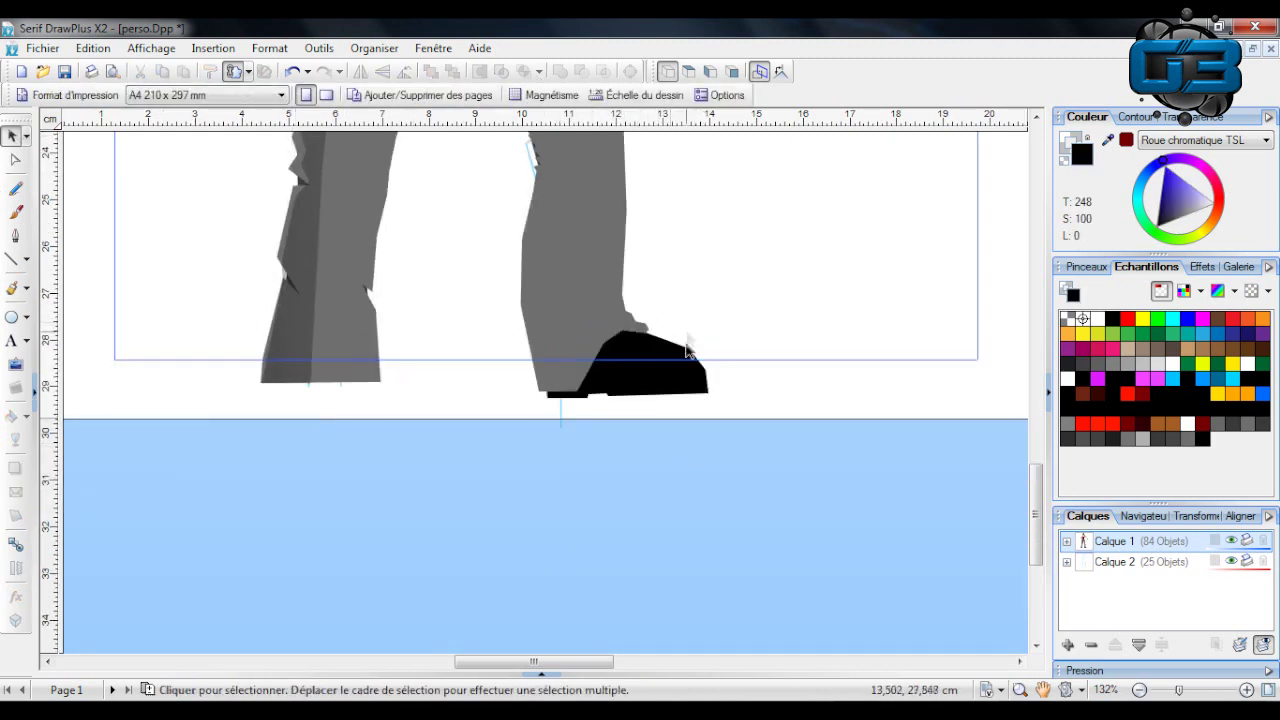
Round the toe of the shoe by adjusting the nodes at its front edge.
{"action": "left_click", "coordinate": [649, 362]}
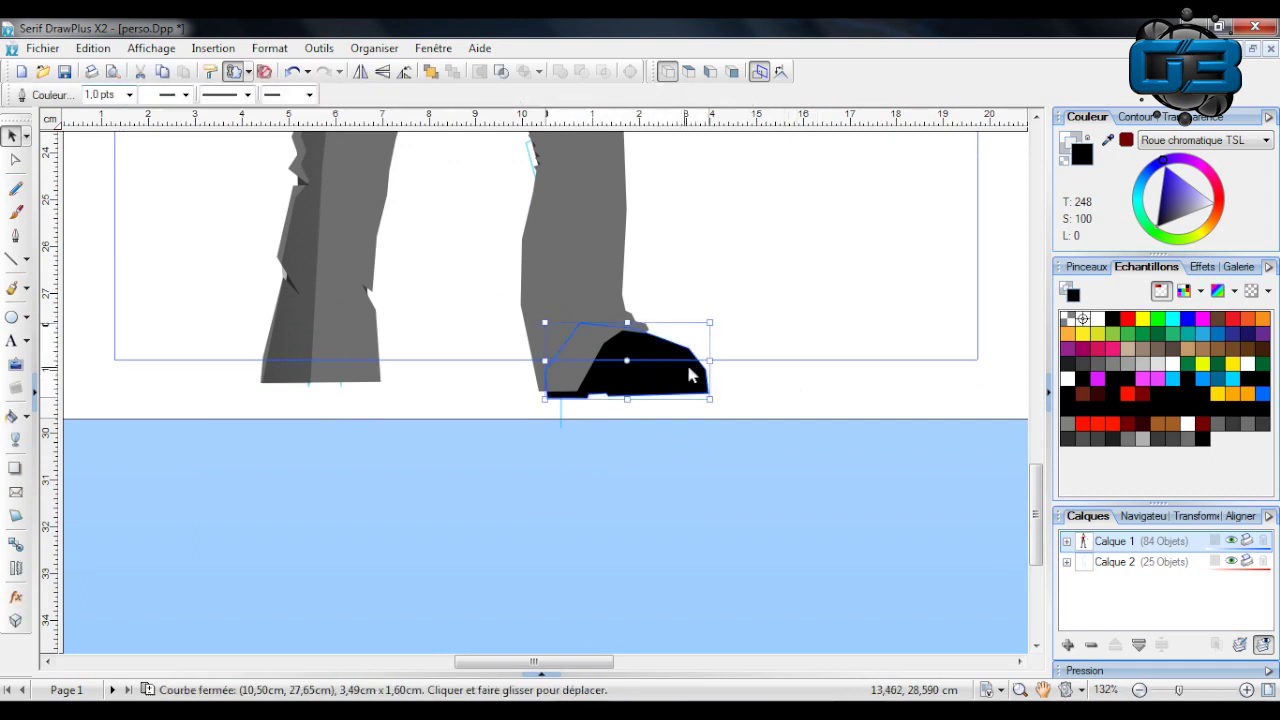
{"action": "left_click", "coordinate": [15, 159]}
{"action": "left_click_drag", "start_coordinate": [706, 367], "coordinate": [705, 366]}
{"action": "left_click", "coordinate": [747, 341]}
{"action": "scroll", "coordinate": [749, 341], "scroll_direction": "up", "scroll_amount": 6}
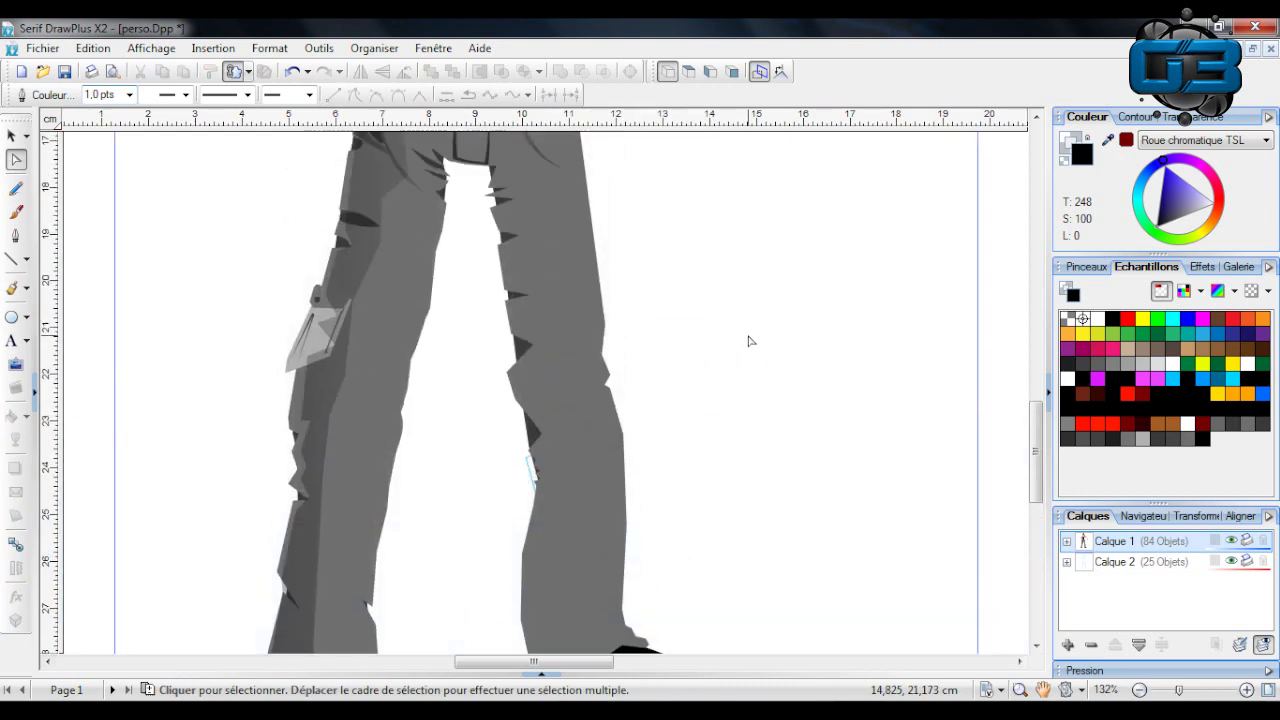
{"action": "scroll", "coordinate": [750, 341], "scroll_direction": "down", "scroll_amount": 7}
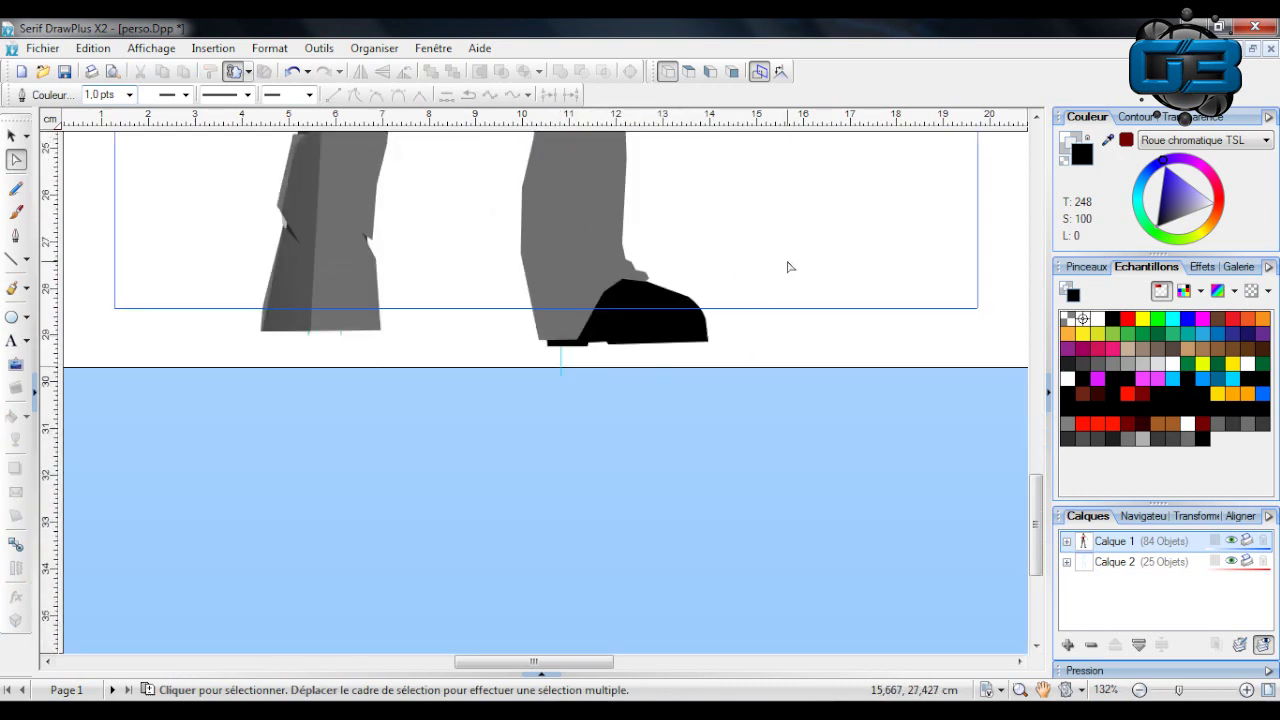
Recolour the shoe dark red with hue 1, saturation 100 and luminosity 12.
{"action": "left_click", "coordinate": [665, 298]}
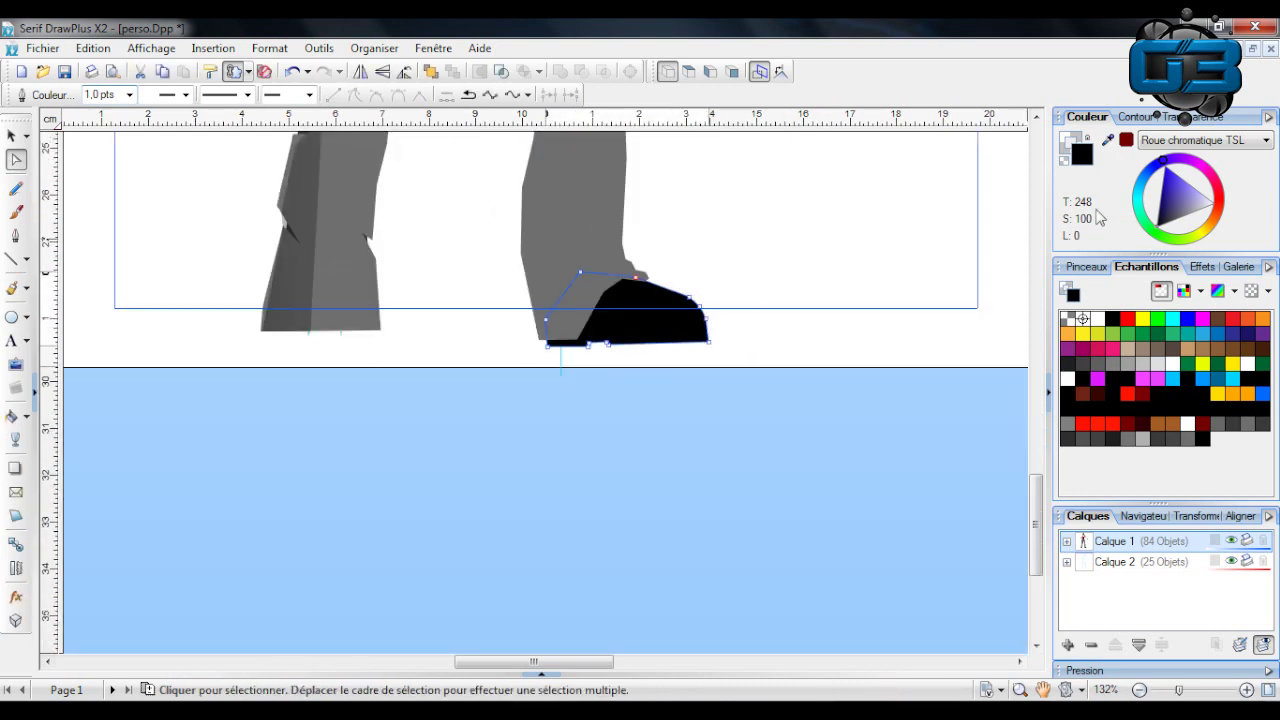
{"action": "left_click", "coordinate": [1124, 142]}
{"action": "left_click_drag", "start_coordinate": [1178, 208], "coordinate": [1172, 175]}
{"action": "key", "text": "Escape"}
Draw a curved highlight shape along the upper front of the dark red shoe's toe and fill it white.
{"action": "left_click", "coordinate": [15, 258]}
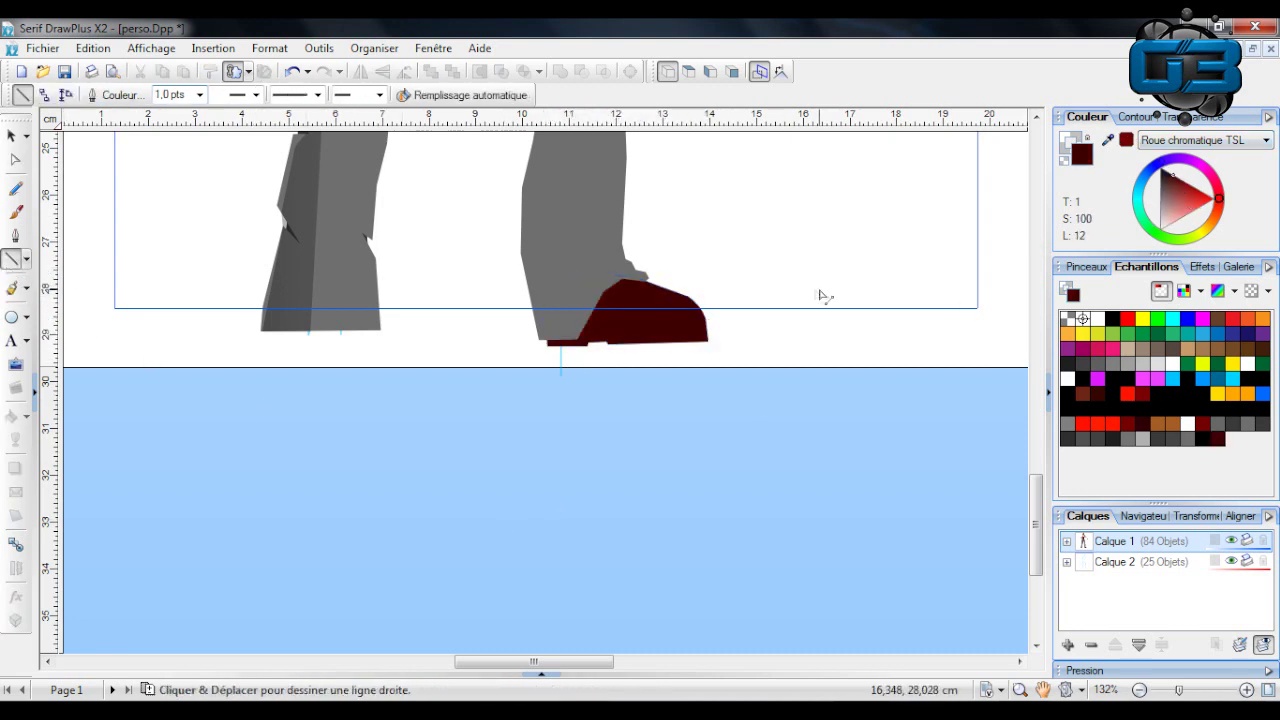
{"action": "left_click_drag", "start_coordinate": [648, 290], "coordinate": [694, 305]}
{"action": "left_click", "coordinate": [1143, 183]}
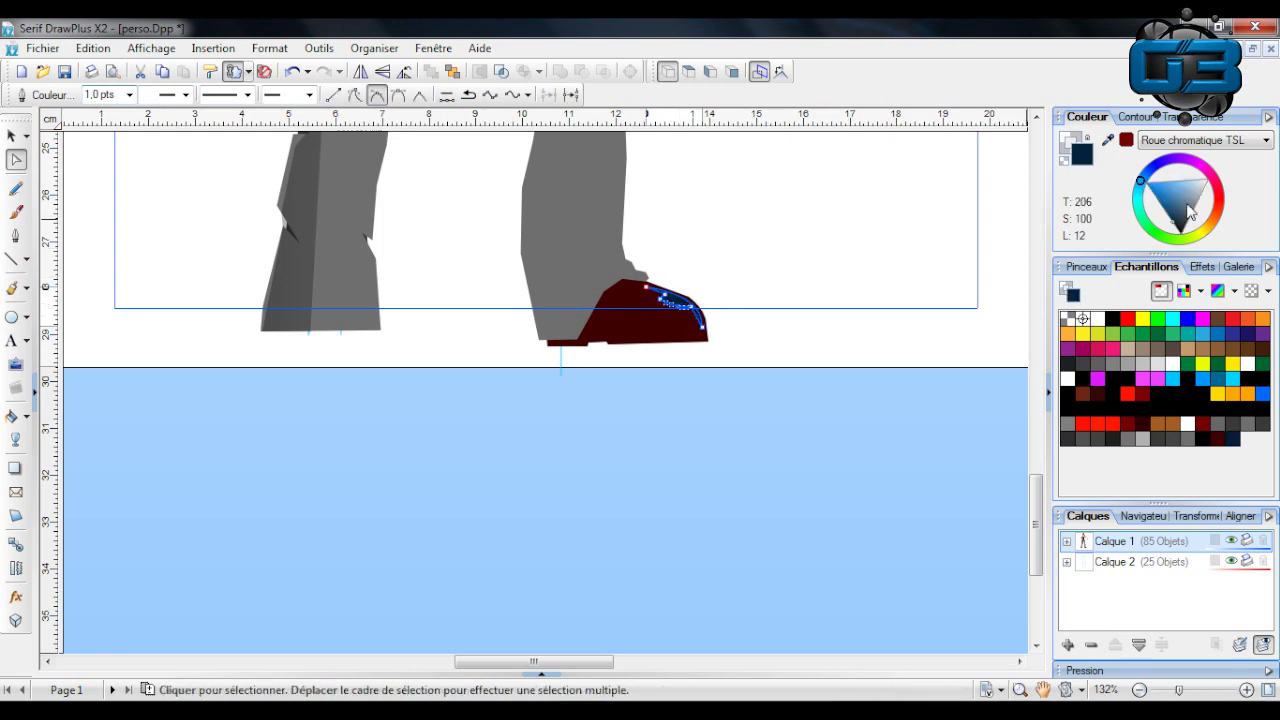
{"action": "left_click", "coordinate": [1205, 235]}
{"action": "left_click_drag", "start_coordinate": [1193, 209], "coordinate": [1158, 216]}
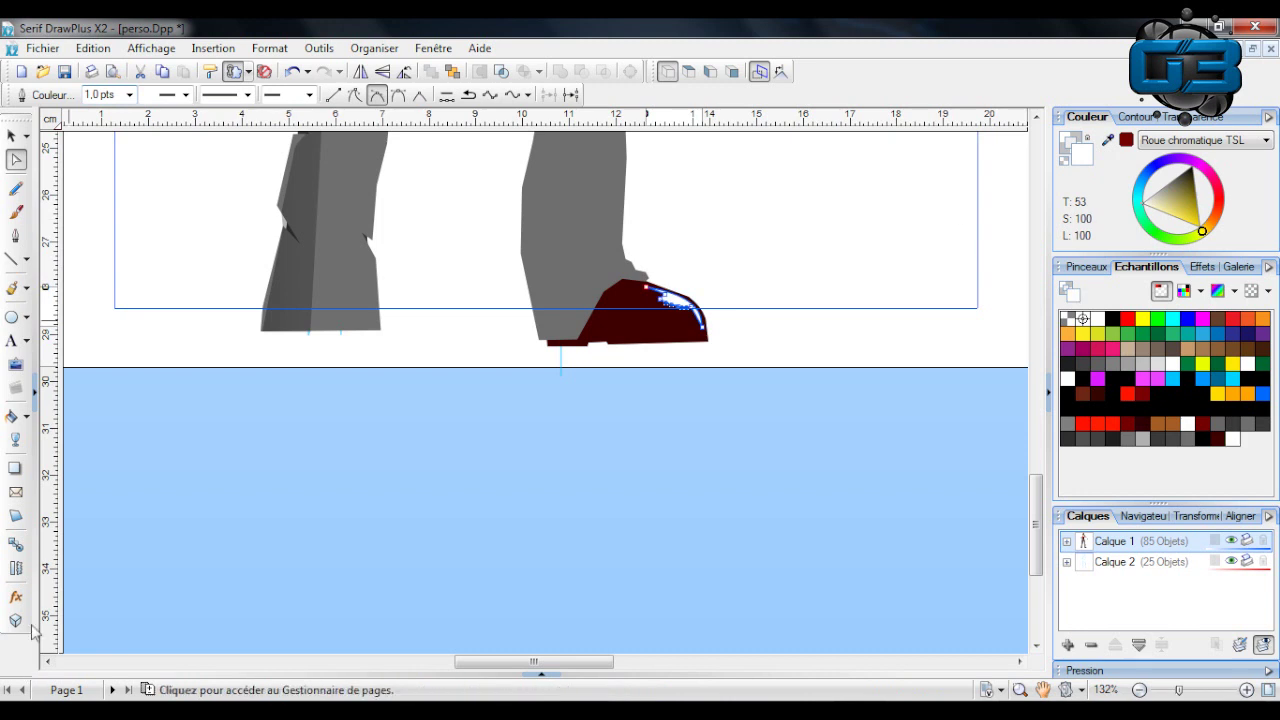
Apply a gradient transparency across the white toe highlight so it fades into the shoe.
{"action": "left_click", "coordinate": [15, 442]}
{"action": "left_click_drag", "start_coordinate": [835, 205], "coordinate": [612, 330]}
{"action": "left_click", "coordinate": [12, 133]}
{"action": "left_click", "coordinate": [134, 486]}
Draw a closed sole outline about 3.5 cm wide along the shoe's base, with a notch in front of the heel.
{"action": "left_click", "coordinate": [15, 258]}
{"action": "mouse_move", "coordinate": [545, 336]}
{"action": "left_mouse_down"}
{"action": "mouse_move", "coordinate": [700, 334]}
{"action": "mouse_move", "coordinate": [714, 357]}
{"action": "mouse_move", "coordinate": [545, 349]}
{"action": "left_mouse_up"}
{"action": "left_click_drag", "start_coordinate": [545, 349], "coordinate": [542, 333]}
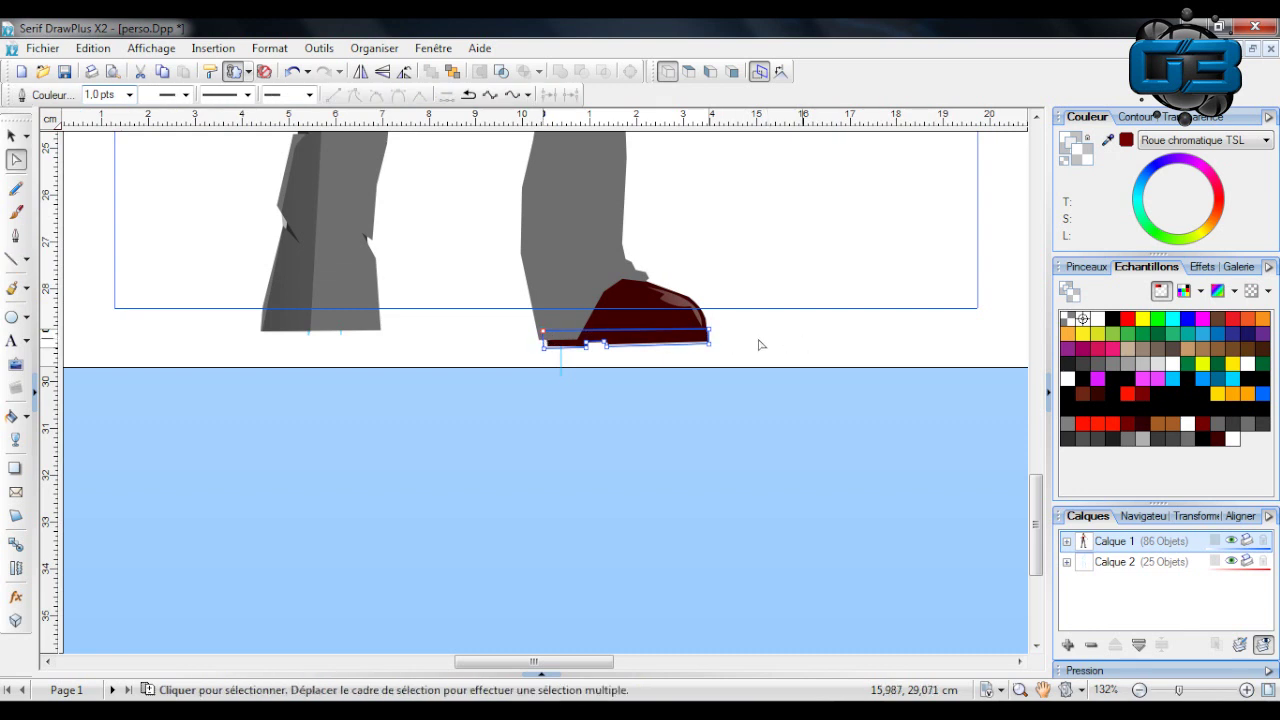
Make the sole opaque and fill it orange with hue 36, saturation 100 and luminosity 41.
{"action": "left_click", "coordinate": [1160, 208]}
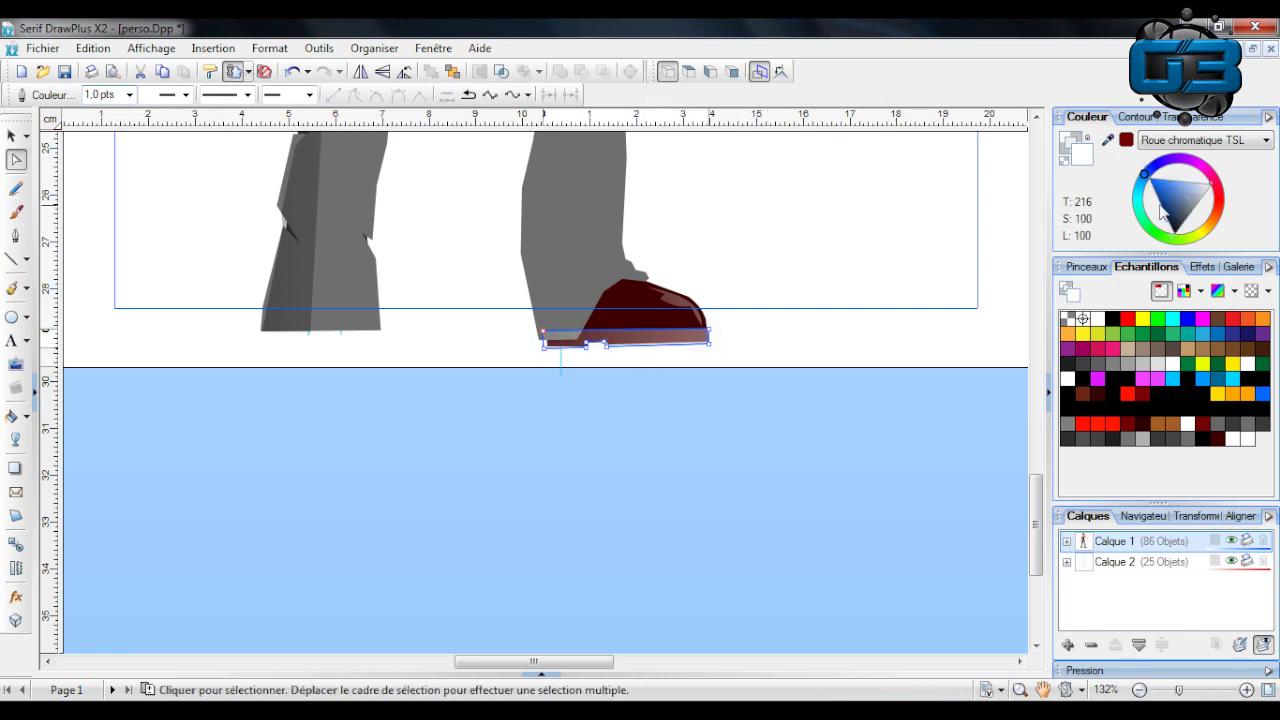
{"action": "left_click_drag", "start_coordinate": [1178, 223], "coordinate": [1181, 238]}
{"action": "left_click", "coordinate": [1187, 117]}
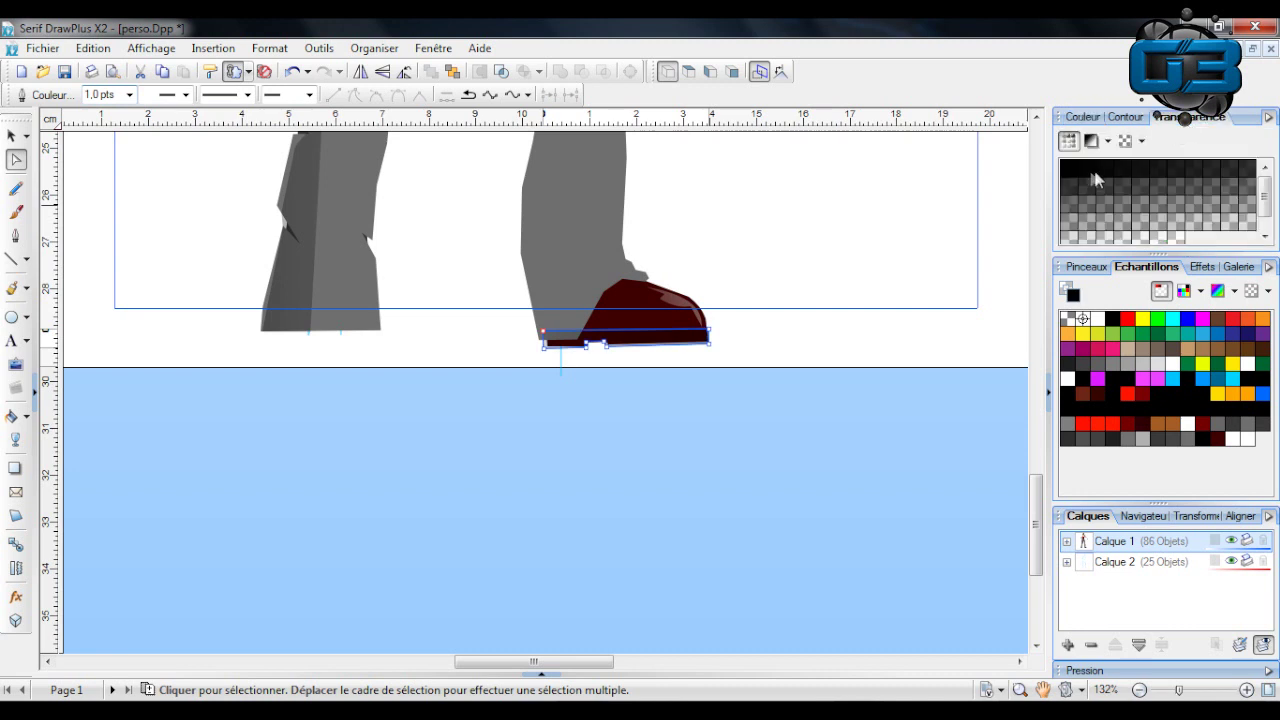
{"action": "left_click", "coordinate": [1088, 117]}
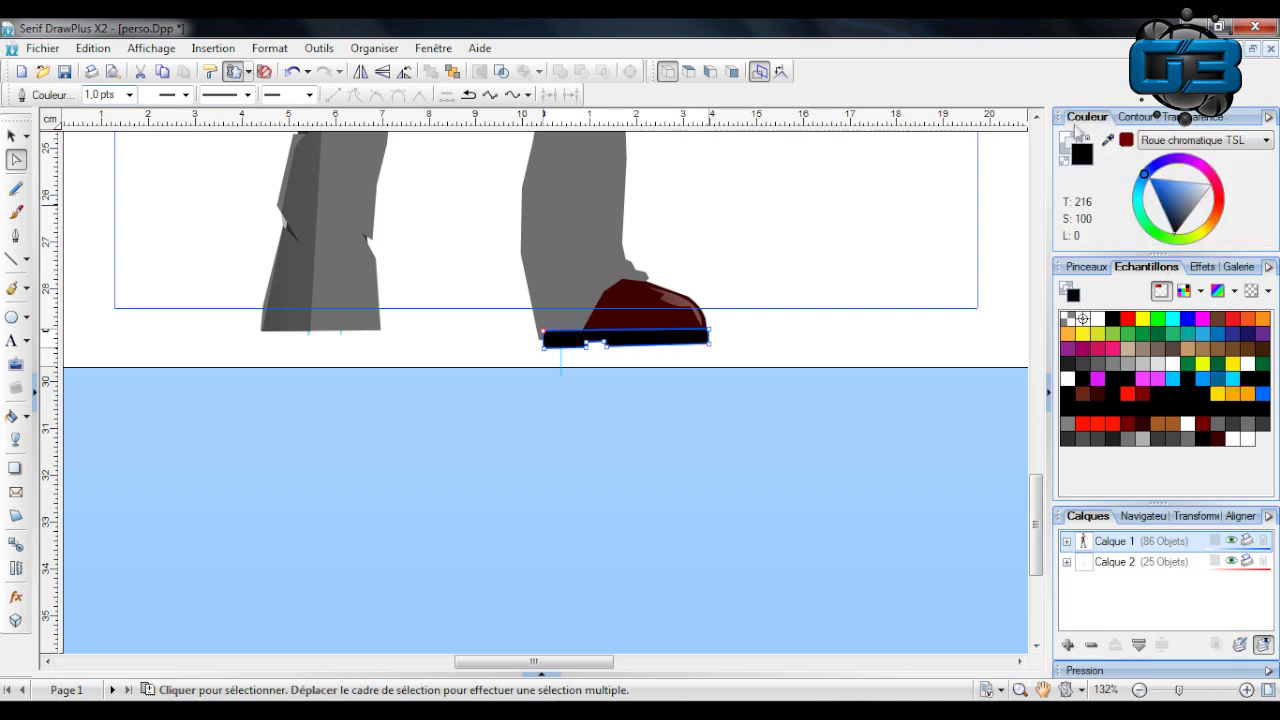
{"action": "left_click", "coordinate": [1203, 238]}
{"action": "mouse_move", "coordinate": [1200, 210]}
{"action": "left_mouse_down"}
{"action": "mouse_move", "coordinate": [1180, 226]}
{"action": "mouse_move", "coordinate": [1211, 226]}
{"action": "left_mouse_up"}
{"action": "left_click", "coordinate": [223, 161]}
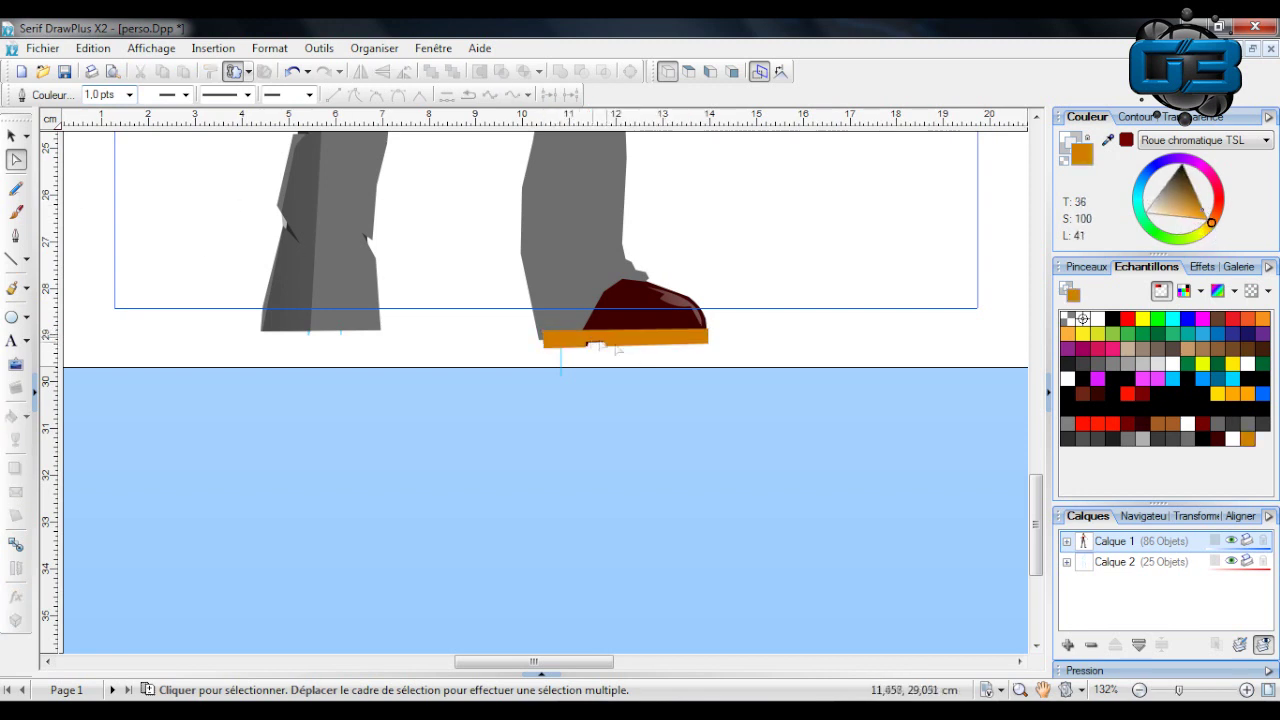
Select all the pieces of the shoe and send them behind the trouser leg.
{"action": "scroll", "coordinate": [645, 354], "scroll_direction": "up", "scroll_amount": 3}
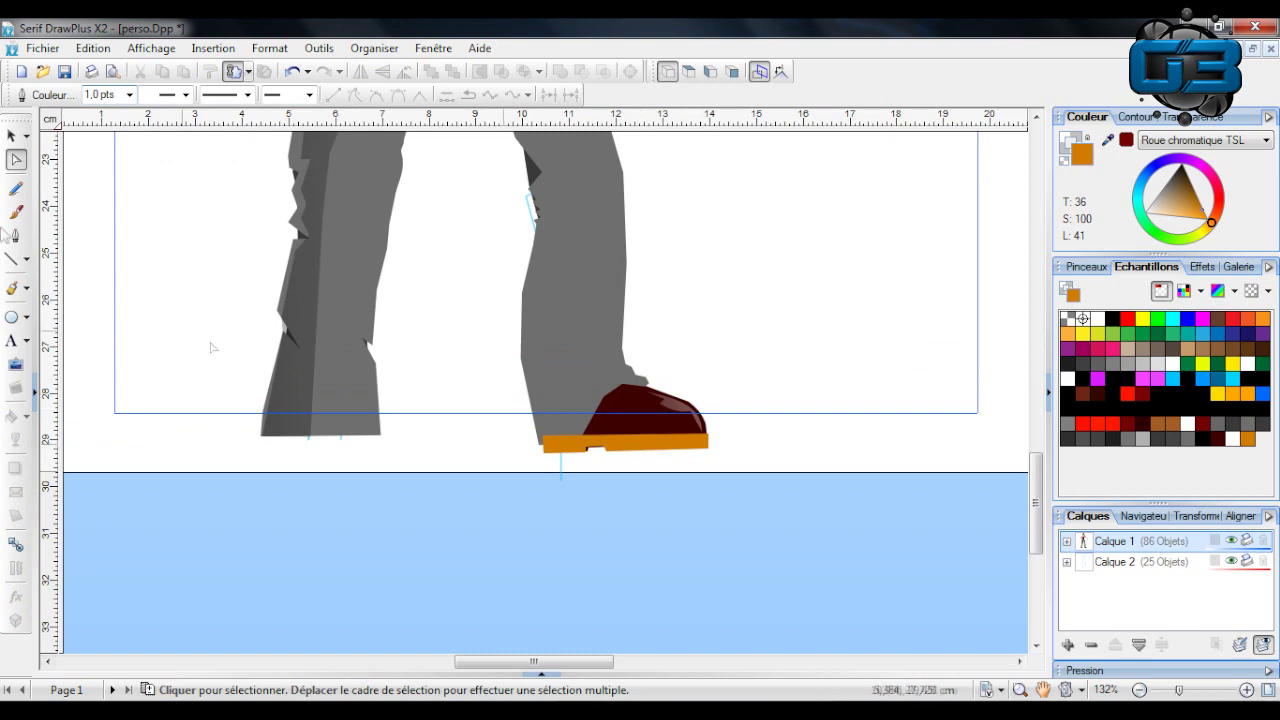
{"action": "left_click", "coordinate": [11, 135]}
{"action": "left_click_drag", "start_coordinate": [848, 555], "coordinate": [486, 357]}
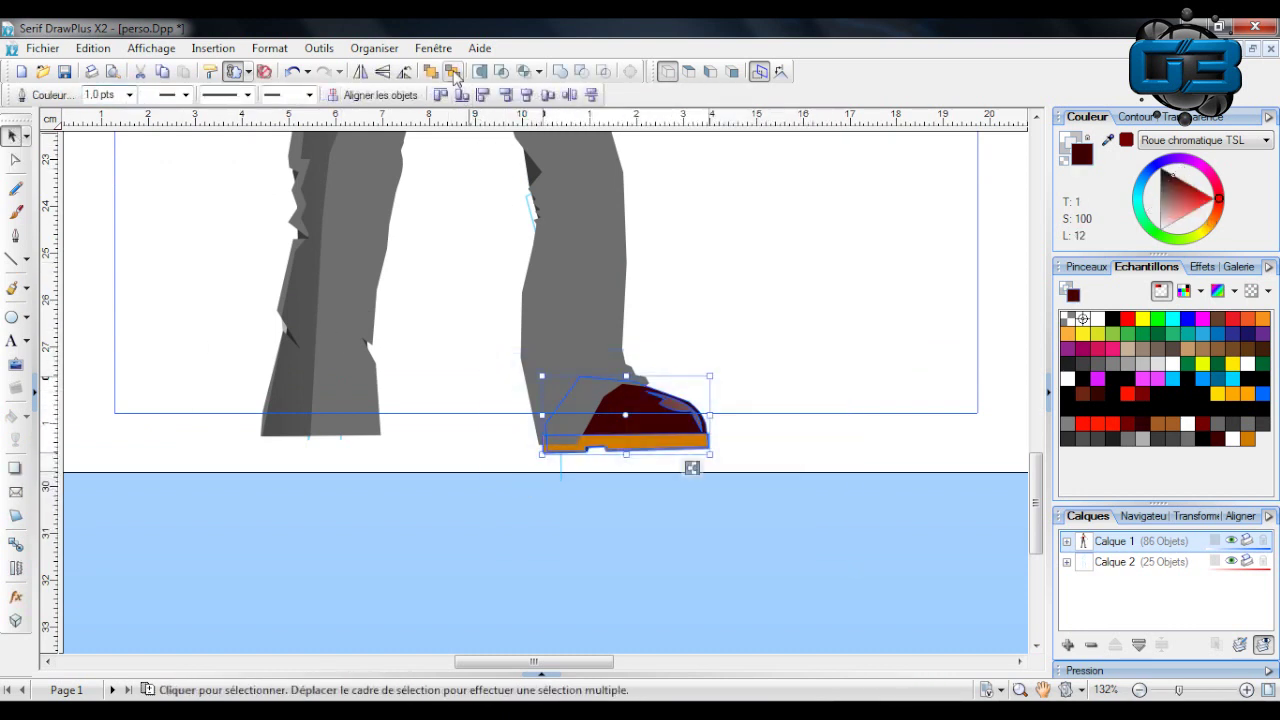
{"action": "left_click", "coordinate": [703, 276]}
{"action": "scroll", "coordinate": [738, 480], "scroll_direction": "down", "scroll_amount": 1}
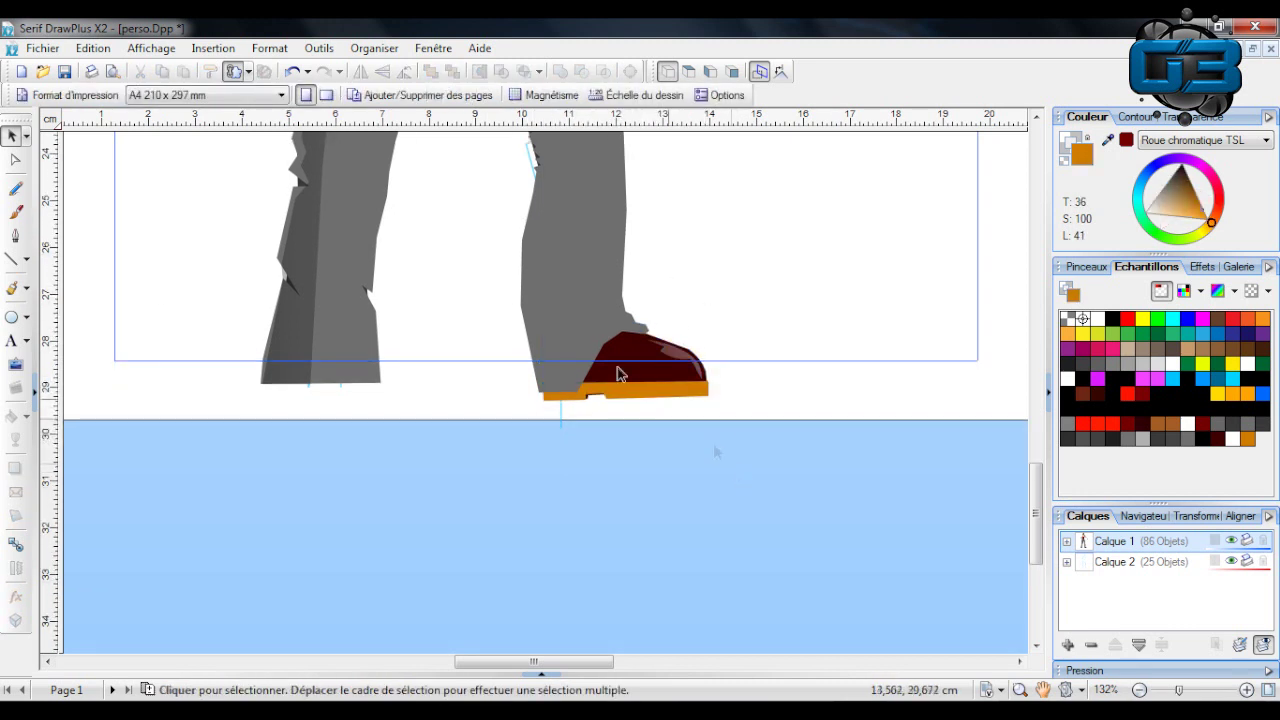
Draw a fold shadow following the trouser cuff above the shoe and fill it grey with saturation 0 and luminosity 30.
{"action": "left_click", "coordinate": [13, 258]}
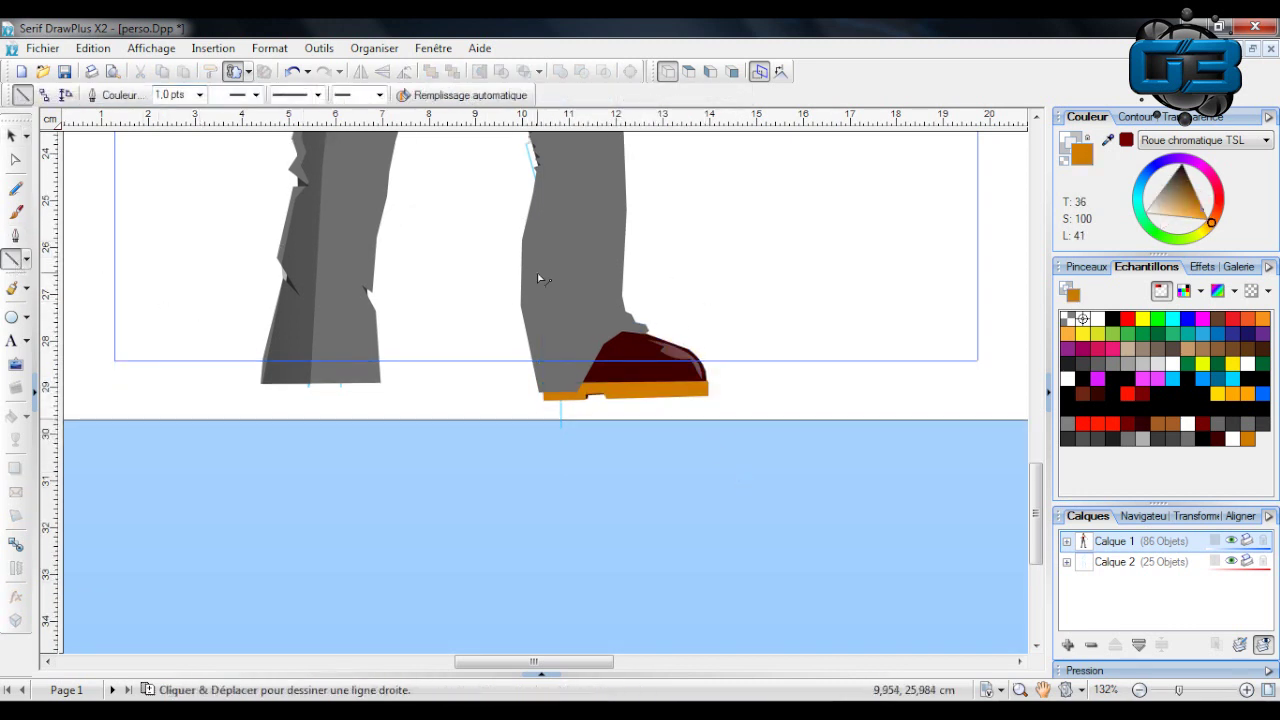
{"action": "mouse_move", "coordinate": [632, 327]}
{"action": "left_mouse_down"}
{"action": "mouse_move", "coordinate": [610, 328]}
{"action": "mouse_move", "coordinate": [576, 375]}
{"action": "left_mouse_up"}
{"action": "mouse_move", "coordinate": [589, 326]}
{"action": "left_mouse_down"}
{"action": "mouse_move", "coordinate": [596, 340]}
{"action": "mouse_move", "coordinate": [632, 324]}
{"action": "left_mouse_up"}
{"action": "key", "text": "Escape"}
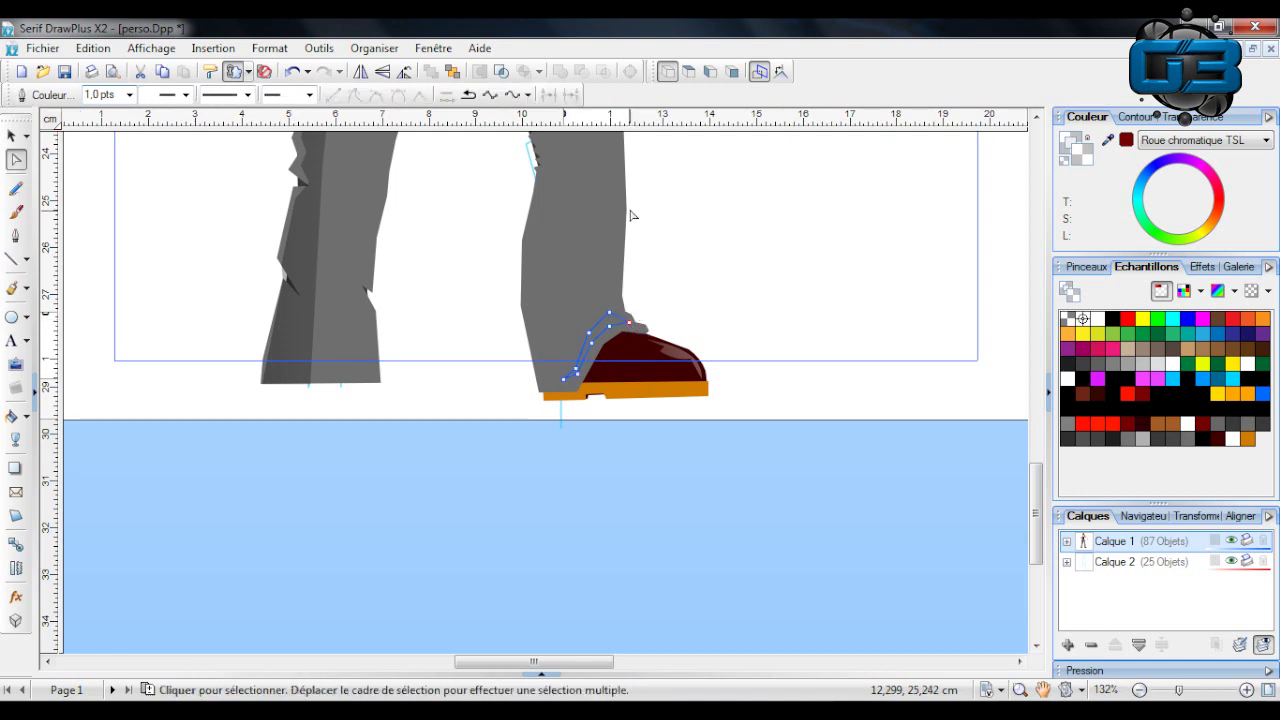
{"action": "left_click", "coordinate": [1157, 166]}
{"action": "left_click_drag", "start_coordinate": [1177, 206], "coordinate": [1185, 238]}
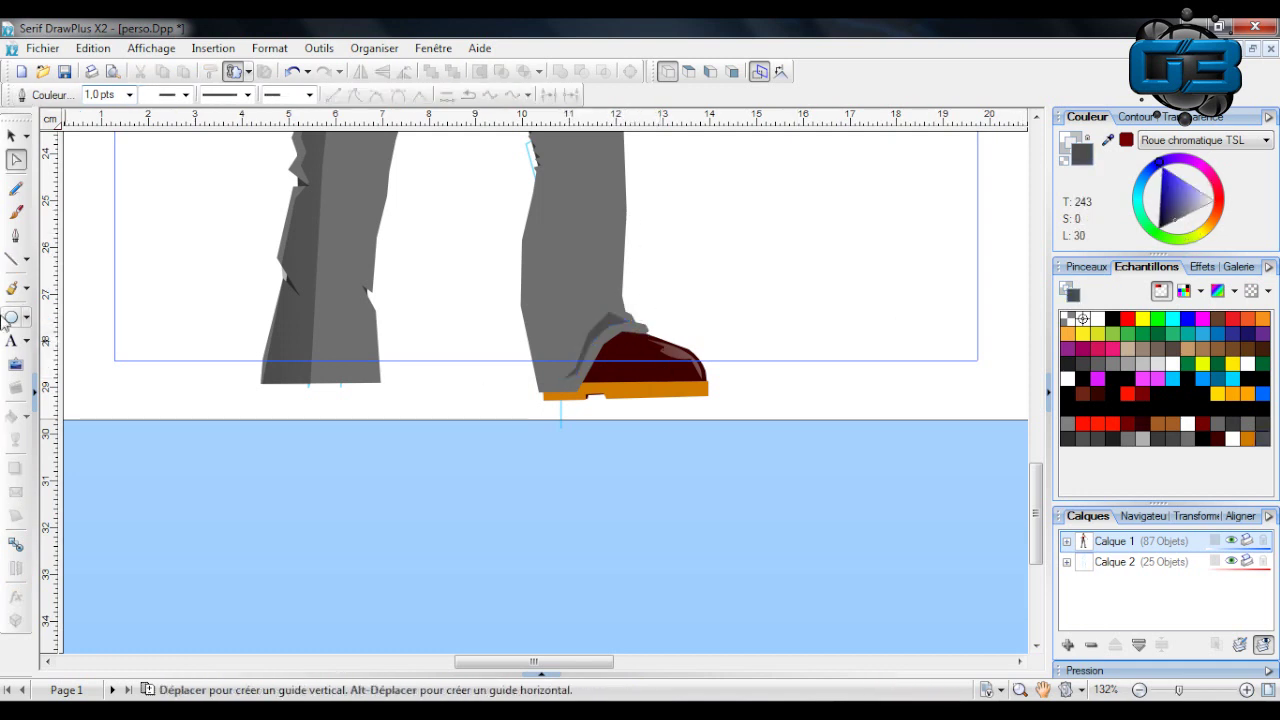
Draw a second closed fold outline on the trouser leg, just above the first cuff shadow.
{"action": "left_click", "coordinate": [13, 259]}
{"action": "left_click", "coordinate": [618, 305]}
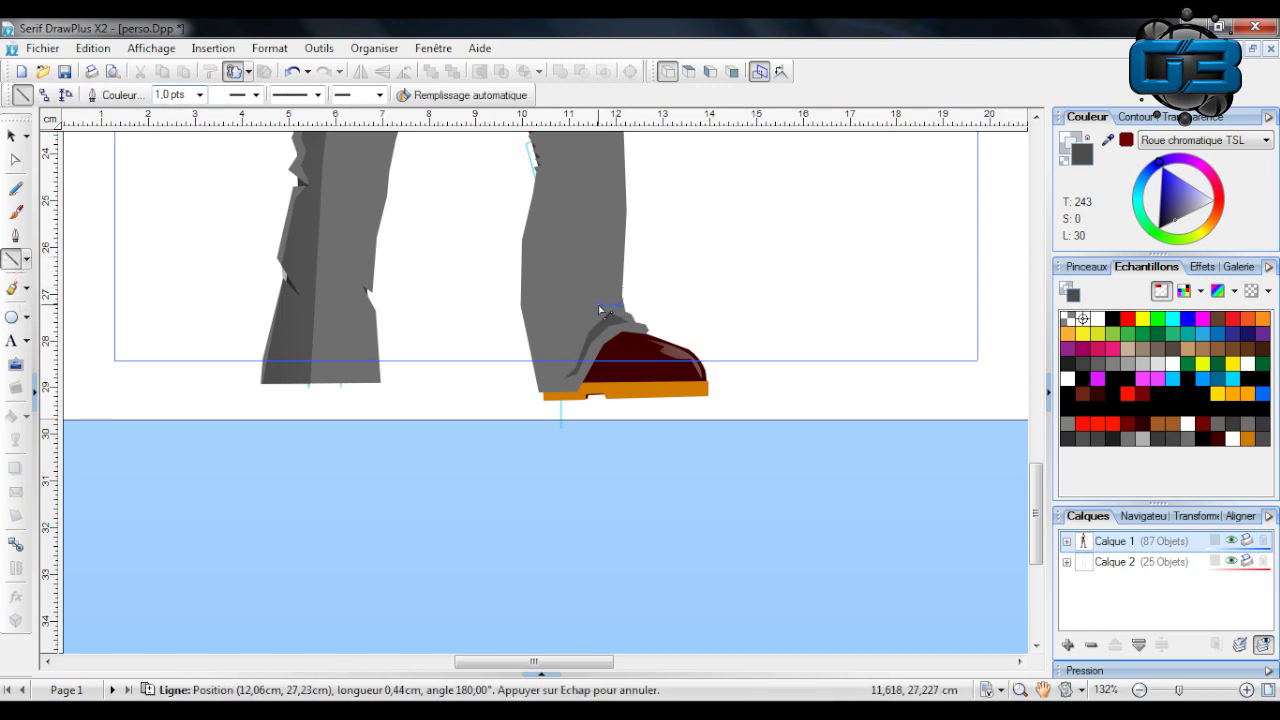
{"action": "left_click", "coordinate": [598, 303]}
{"action": "left_click", "coordinate": [580, 322]}
{"action": "left_click", "coordinate": [568, 348]}
{"action": "left_click", "coordinate": [566, 340]}
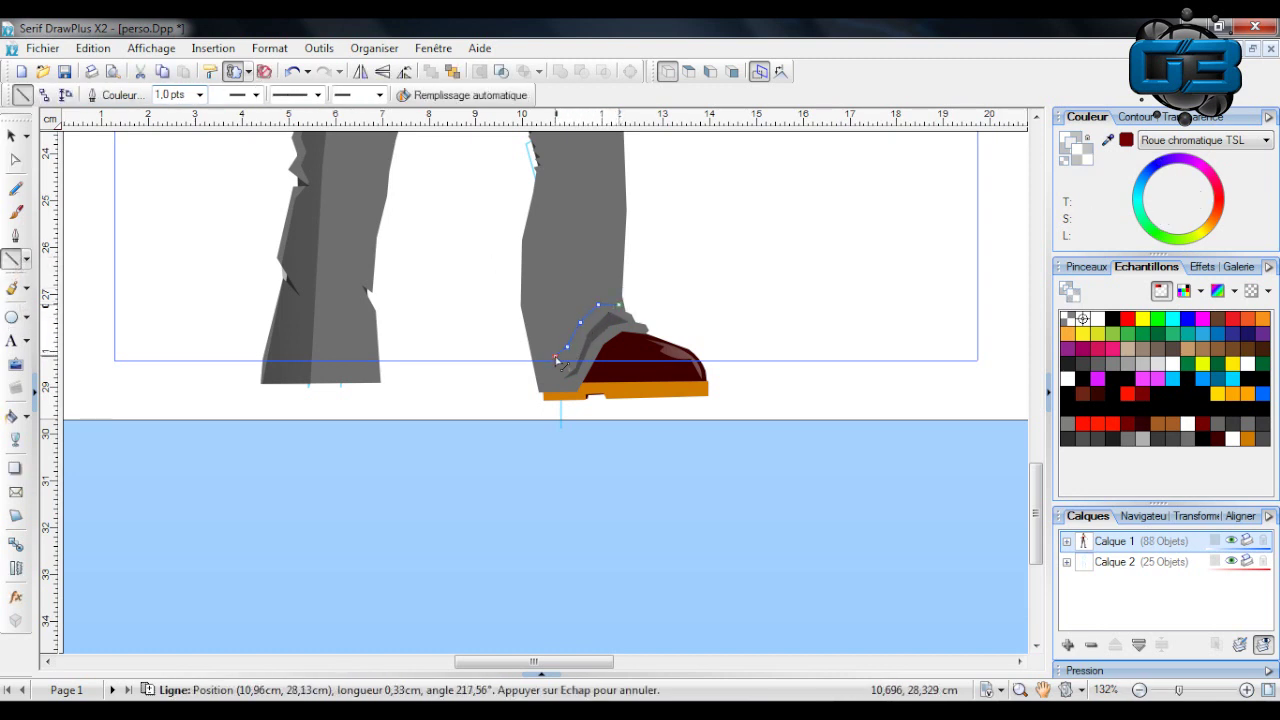
{"action": "left_click", "coordinate": [591, 297]}
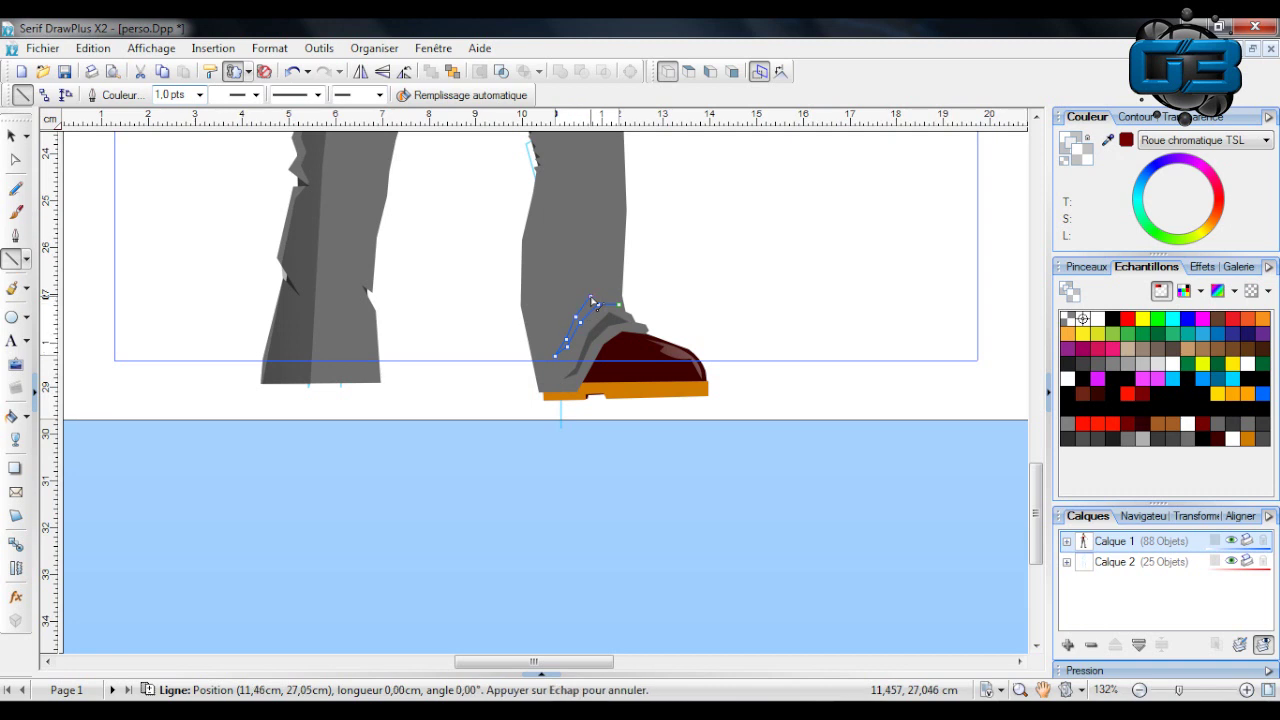
{"action": "left_click", "coordinate": [618, 298]}
{"action": "left_click", "coordinate": [619, 305]}
Fill the upper fold dark grey with hue 248, saturation 0 and luminosity 26, and adjust its front corner node.
{"action": "left_click", "coordinate": [1163, 166]}
{"action": "left_click_drag", "start_coordinate": [1172, 208], "coordinate": [1177, 232]}
{"action": "left_click", "coordinate": [671, 469]}
{"action": "left_click", "coordinate": [617, 314]}
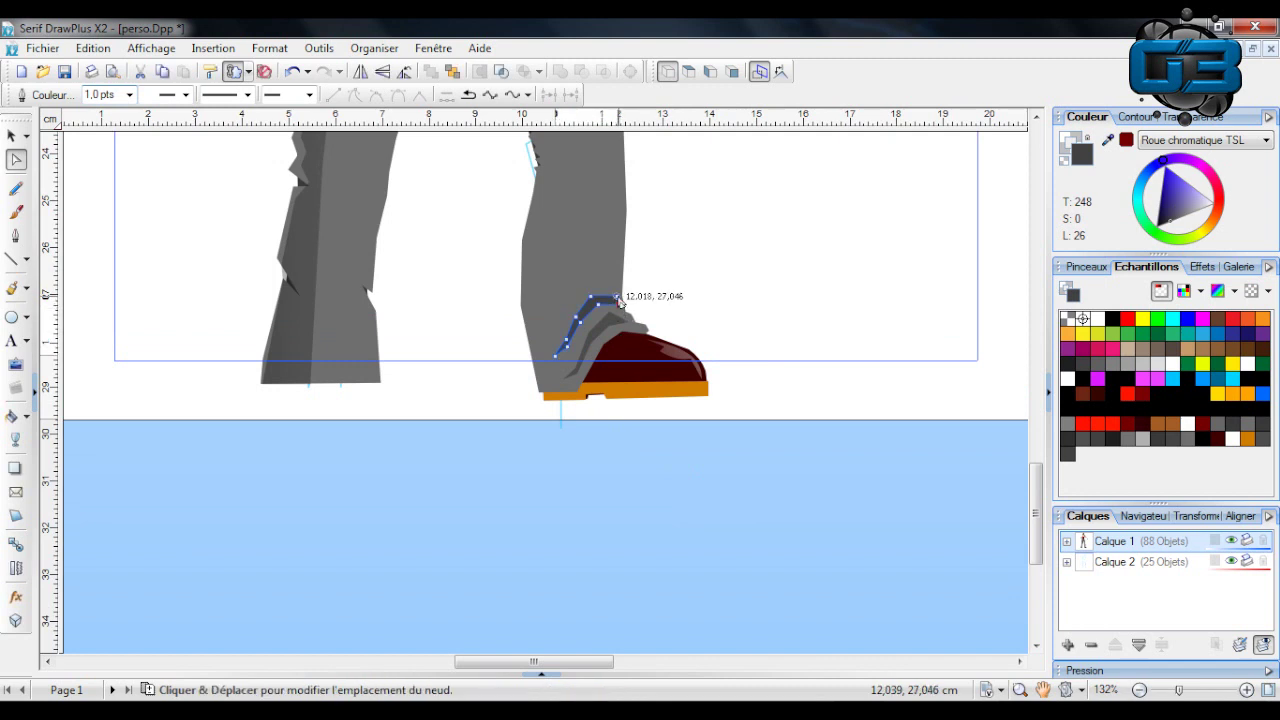
{"action": "left_click", "coordinate": [829, 323]}
{"action": "scroll", "coordinate": [820, 343], "scroll_direction": "up", "scroll_amount": 2}
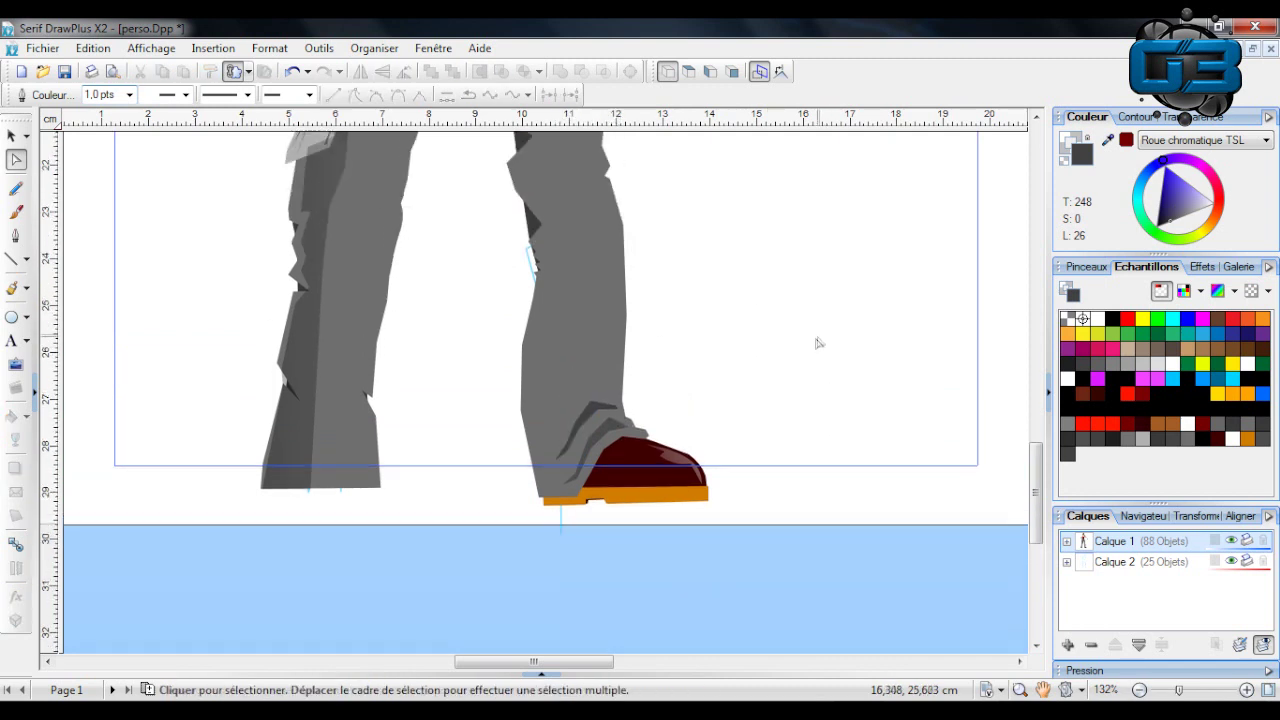
Reshape the front ends of both fold shadows by moving their nodes to fit the trouser's edge above the shoe.
{"action": "left_click", "coordinate": [590, 468]}
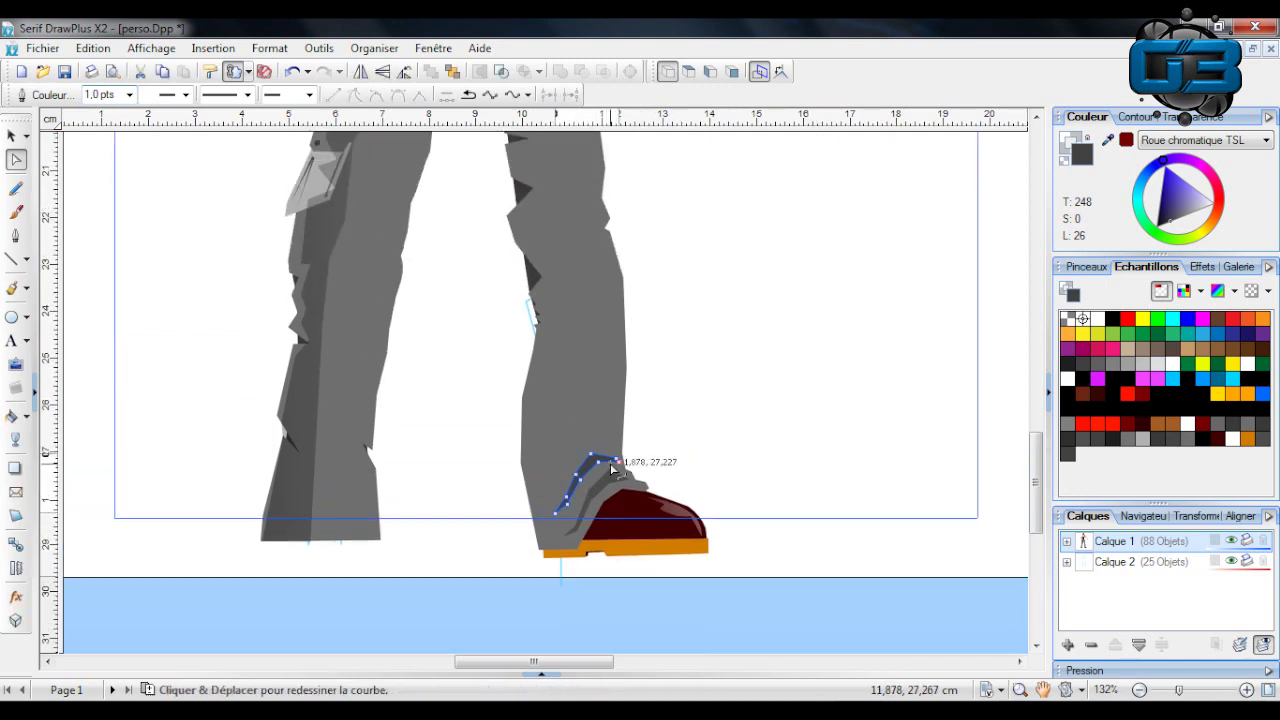
{"action": "left_click_drag", "start_coordinate": [615, 461], "coordinate": [627, 470]}
{"action": "left_click", "coordinate": [671, 457]}
{"action": "scroll", "coordinate": [617, 510], "scroll_direction": "down", "scroll_amount": 1}
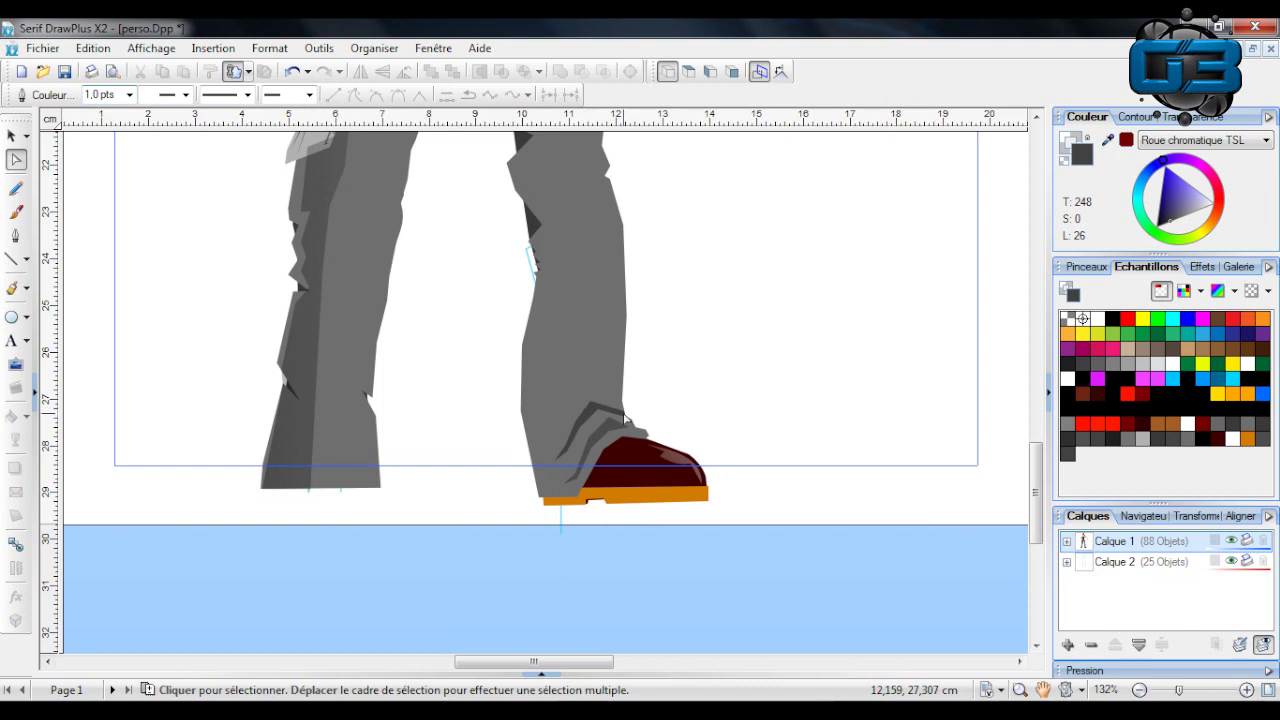
{"action": "left_click", "coordinate": [625, 418]}
{"action": "left_click_drag", "start_coordinate": [625, 418], "coordinate": [630, 418]}
{"action": "left_click", "coordinate": [805, 420]}
{"action": "scroll", "coordinate": [805, 420], "scroll_direction": "down", "scroll_amount": 2}
{"action": "left_click", "coordinate": [594, 326]}
{"action": "left_click_drag", "start_coordinate": [611, 317], "coordinate": [613, 328]}
{"action": "left_click", "coordinate": [694, 308]}
Lighten the upper fold shadow to luminosity 35.
{"action": "left_click", "coordinate": [600, 310]}
{"action": "mouse_move", "coordinate": [1177, 215]}
{"action": "left_mouse_down"}
{"action": "mouse_move", "coordinate": [1182, 228]}
{"action": "mouse_move", "coordinate": [1176, 218]}
{"action": "left_mouse_up"}
{"action": "left_click", "coordinate": [832, 250]}
{"action": "scroll", "coordinate": [225, 593], "scroll_direction": "up", "scroll_amount": 2}
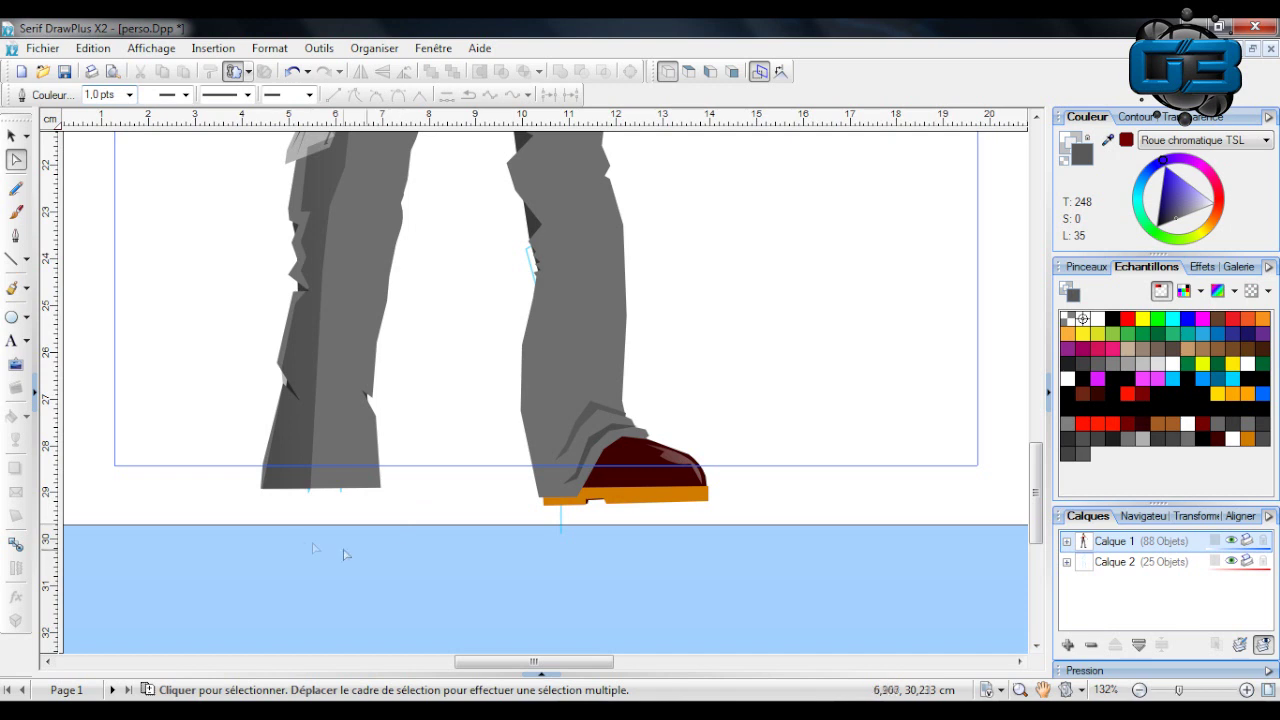
Draw a triangle about 2.5 cm wide at the foot of the other leg and bend its sides into a rounded shoe shape.
{"action": "scroll", "coordinate": [371, 512], "scroll_direction": "down", "scroll_amount": 1}
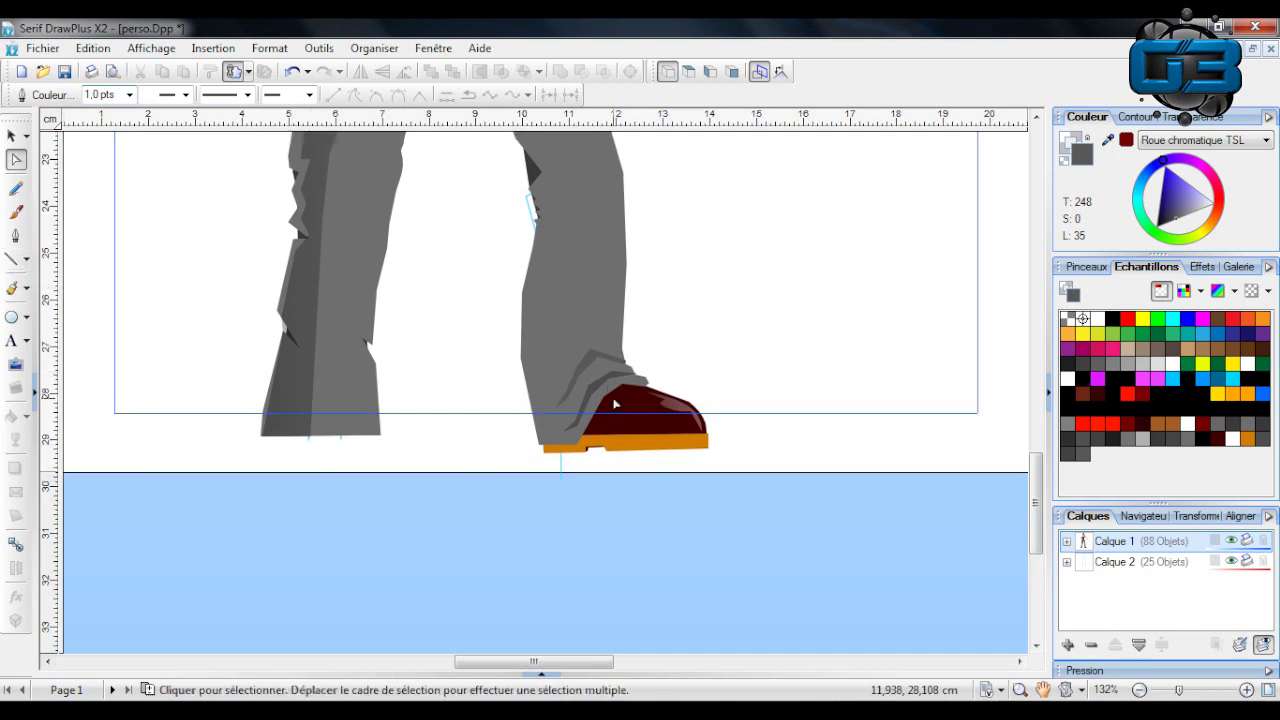
{"action": "left_click", "coordinate": [14, 259]}
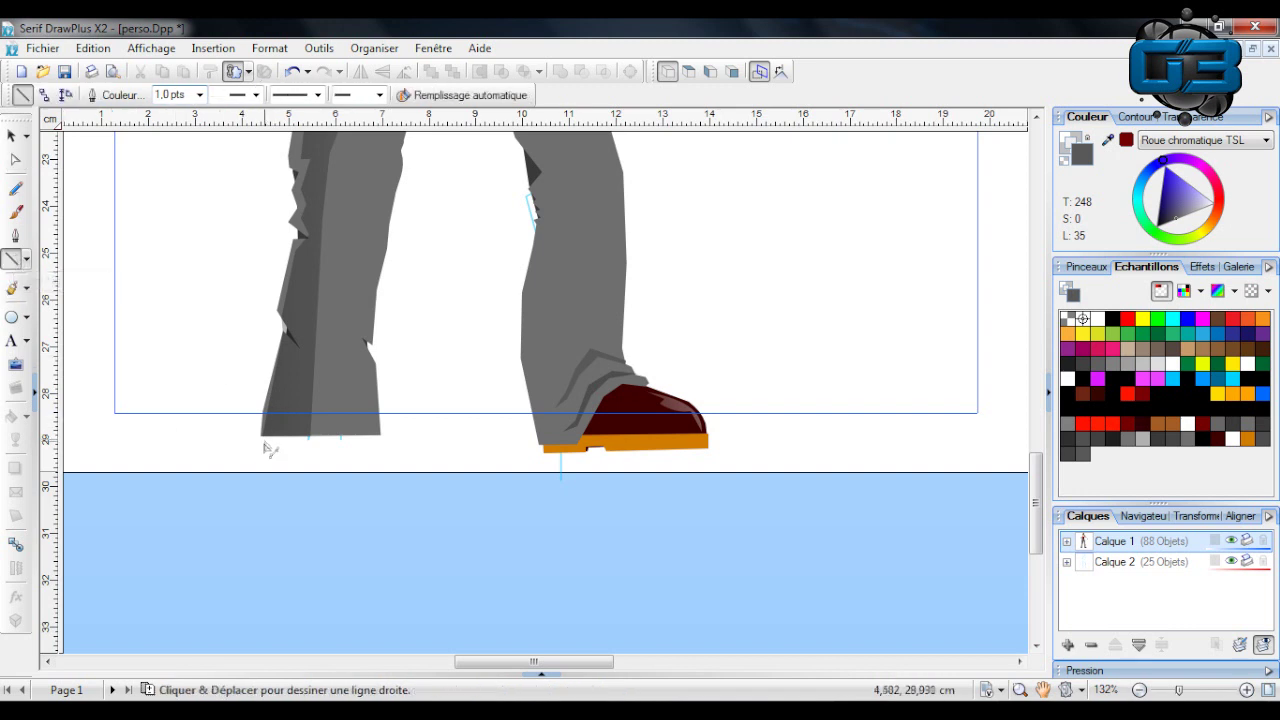
{"action": "left_click_drag", "start_coordinate": [262, 445], "coordinate": [316, 370]}
{"action": "mouse_move", "coordinate": [316, 370]}
{"action": "left_mouse_down"}
{"action": "mouse_move", "coordinate": [353, 410]}
{"action": "mouse_move", "coordinate": [263, 444]}
{"action": "left_mouse_up"}
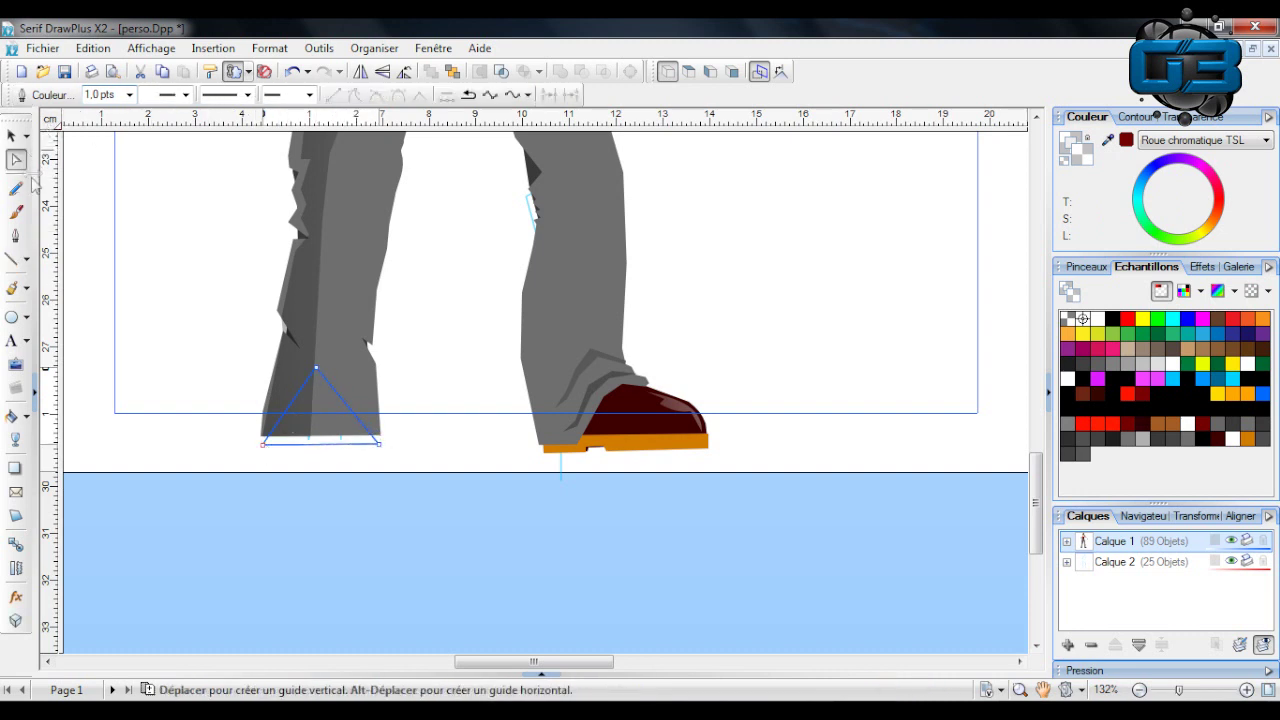
{"action": "left_click_drag", "start_coordinate": [336, 411], "coordinate": [362, 392]}
{"action": "left_click_drag", "start_coordinate": [286, 417], "coordinate": [276, 391]}
{"action": "key", "text": "Escape"}
Add a horizontal guide at 28.19 cm and lower the front-facing shoe's top to about the other shoe's height.
{"action": "left_click_drag", "start_coordinate": [144, 122], "coordinate": [180, 402]}
{"action": "left_click", "coordinate": [318, 425]}
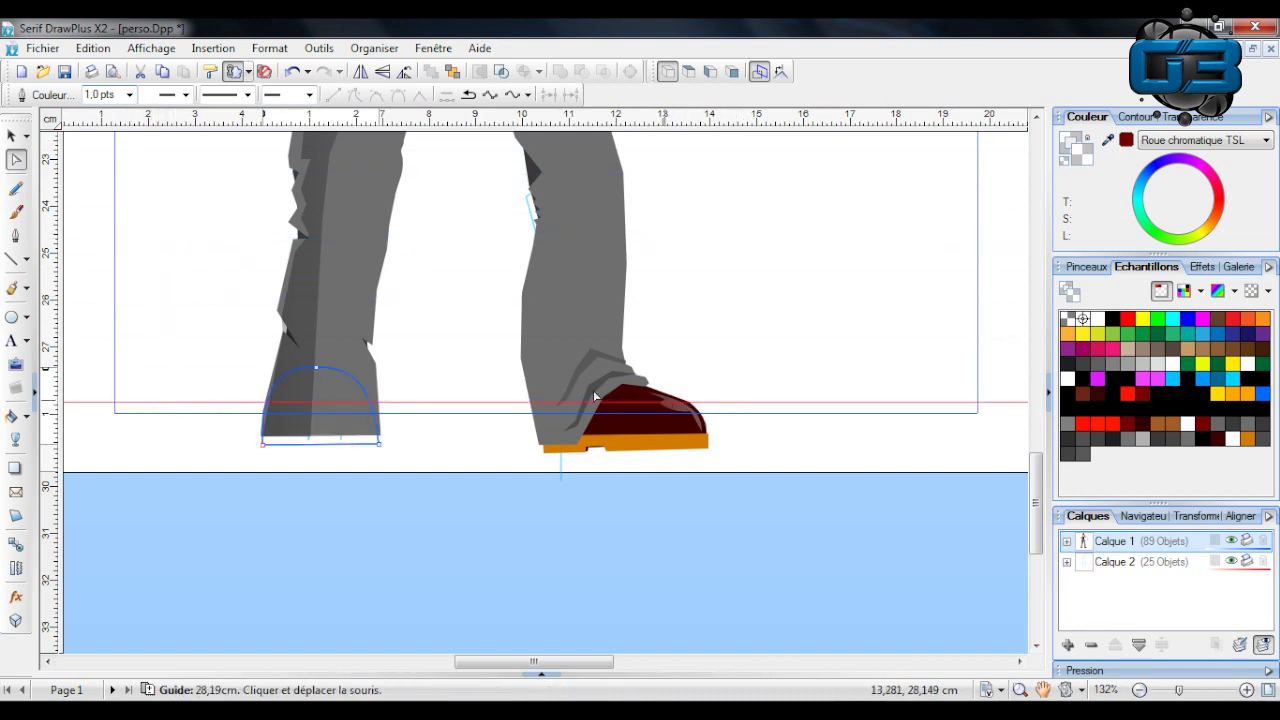
{"action": "left_click_drag", "start_coordinate": [295, 372], "coordinate": [326, 405]}
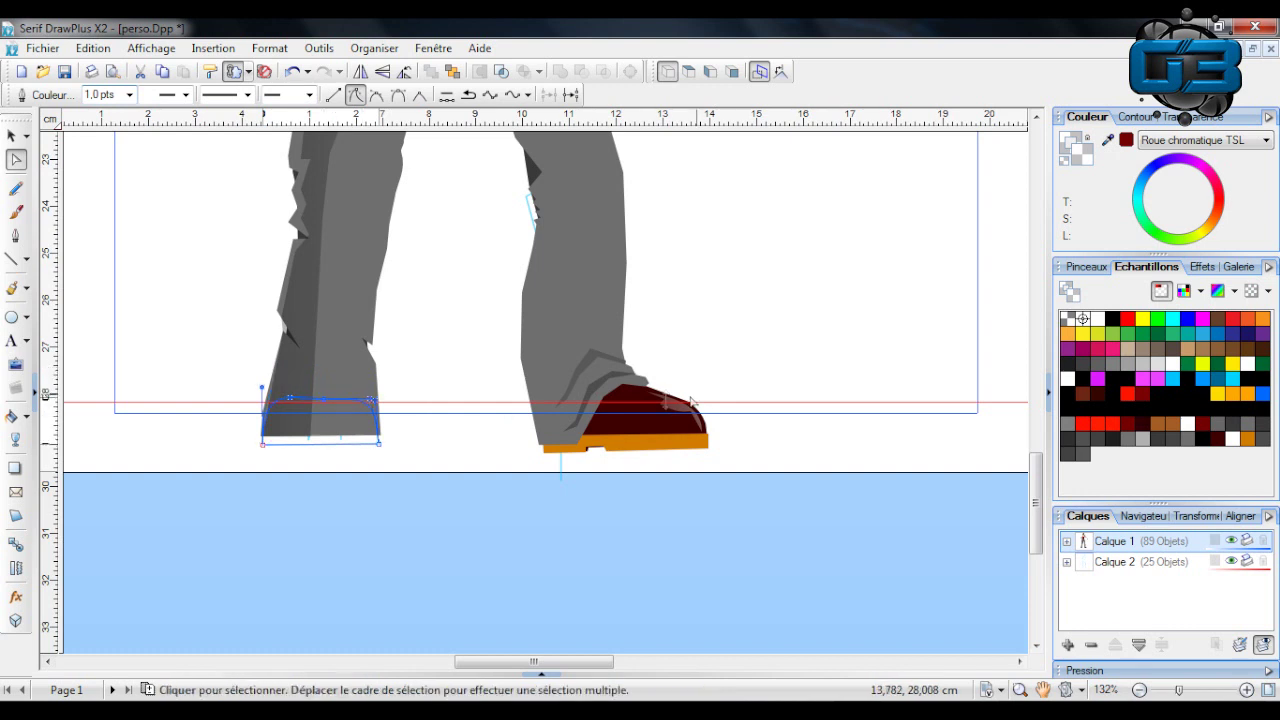
{"action": "left_click_drag", "start_coordinate": [322, 401], "coordinate": [323, 395]}
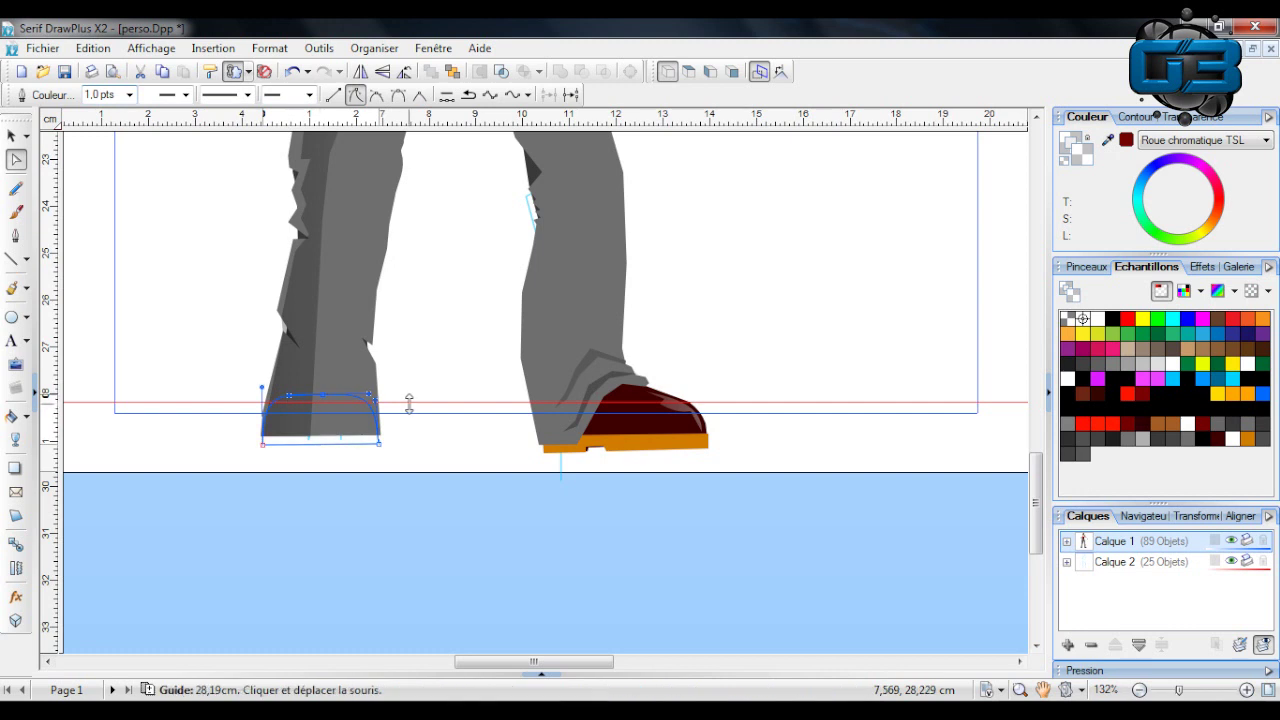
{"action": "left_click", "coordinate": [412, 436]}
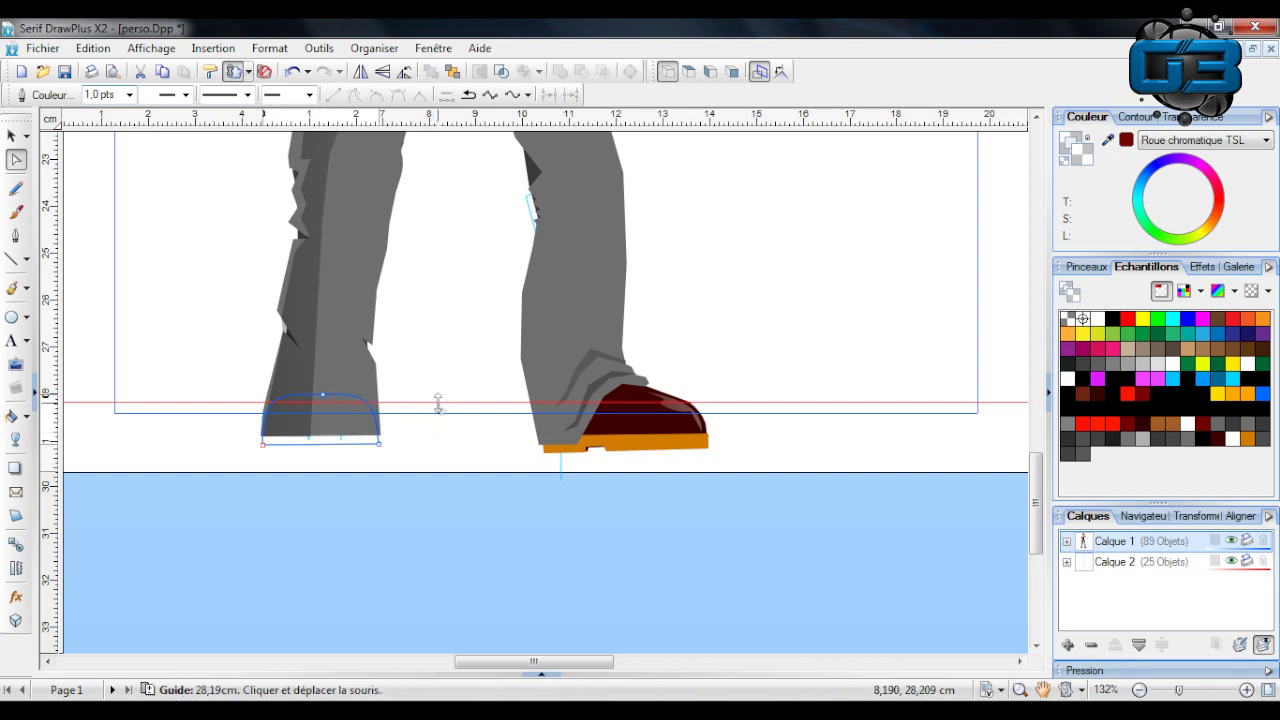
Move the guide down to the base of the orange sole and fill the new shoe dark red with hue 1, saturation 100, luminosity 23.
{"action": "left_click", "coordinate": [12, 135]}
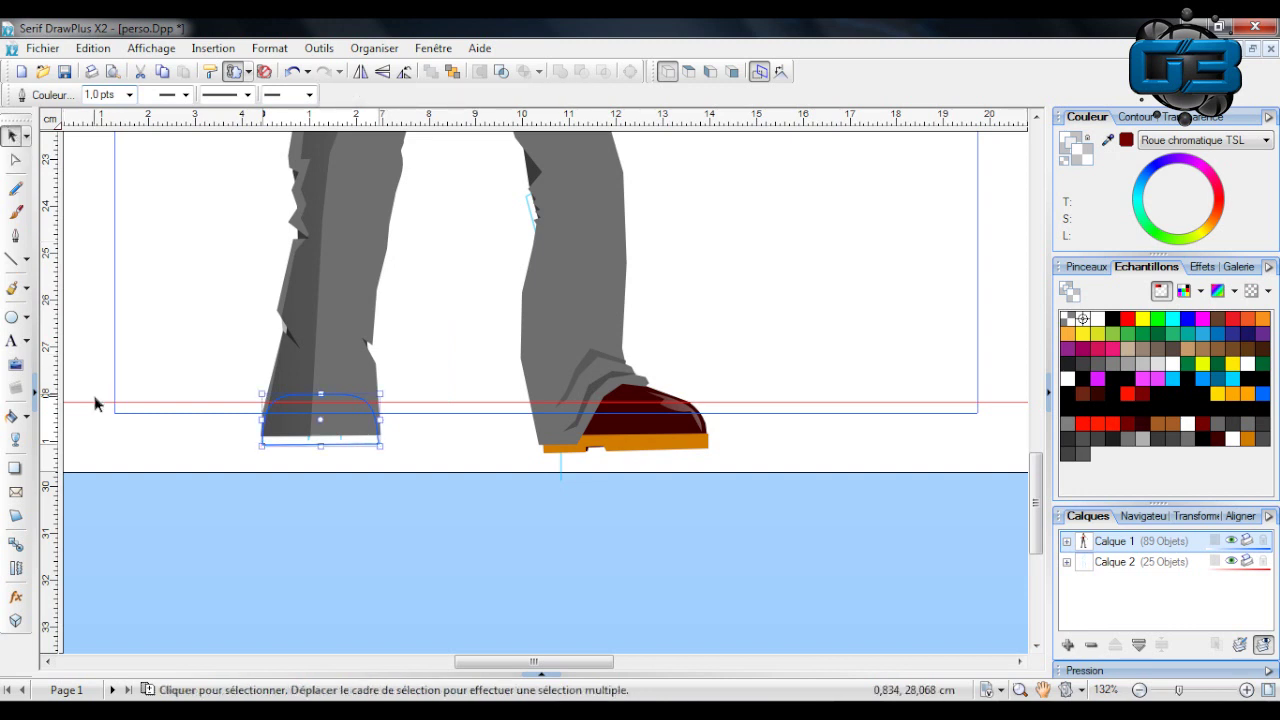
{"action": "left_click_drag", "start_coordinate": [97, 401], "coordinate": [97, 449]}
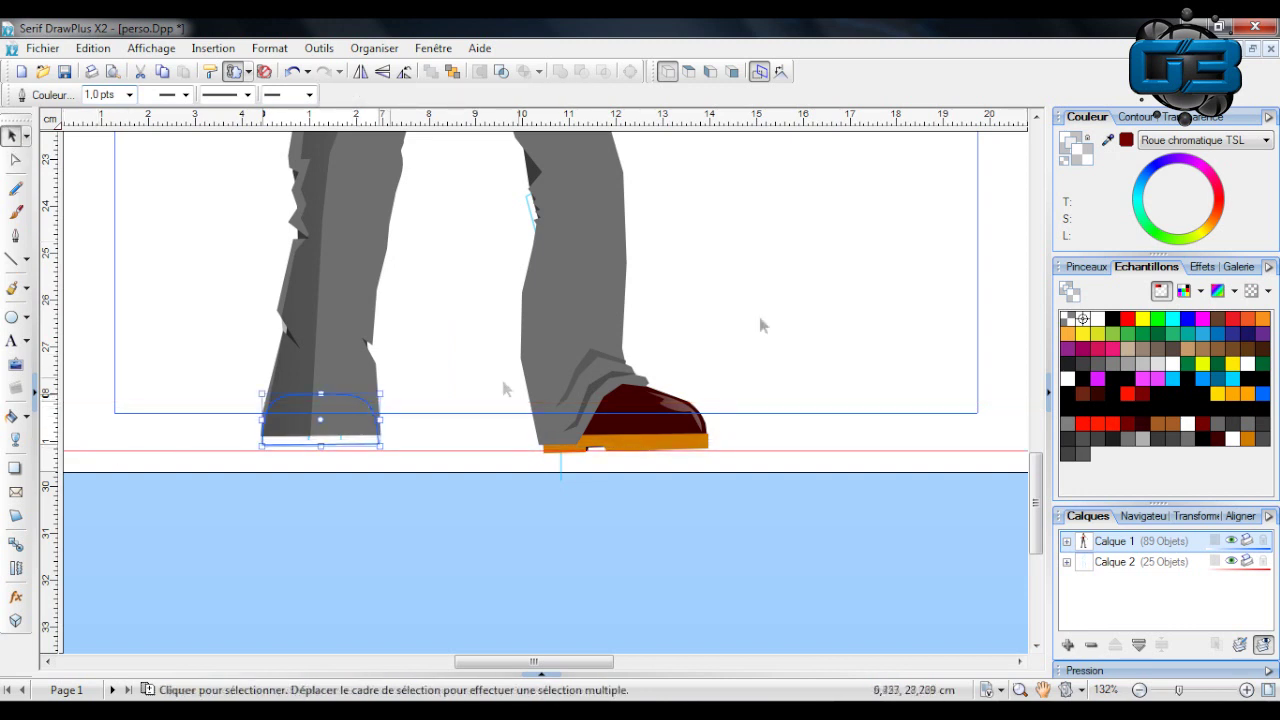
{"action": "left_click", "coordinate": [1127, 144]}
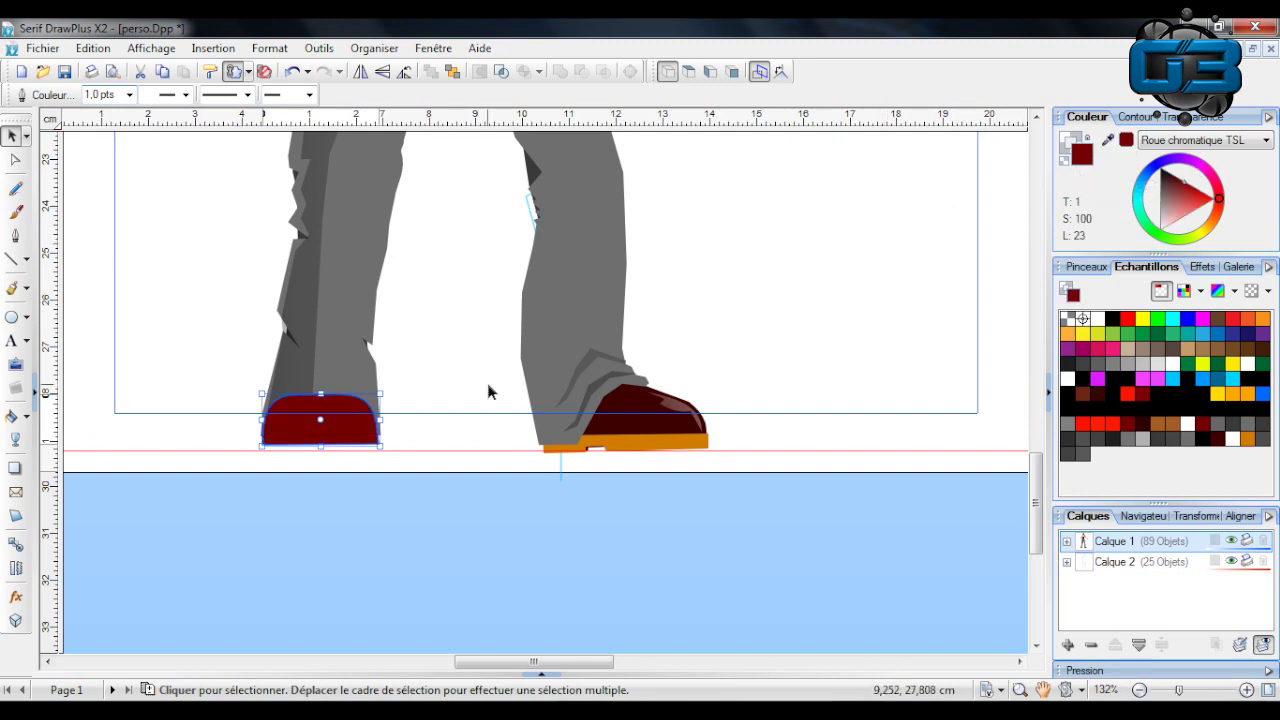
Draw a thin sole strip under the front-facing shoe and fill it with the orange sampled from the other sole.
{"action": "left_click", "coordinate": [14, 259]}
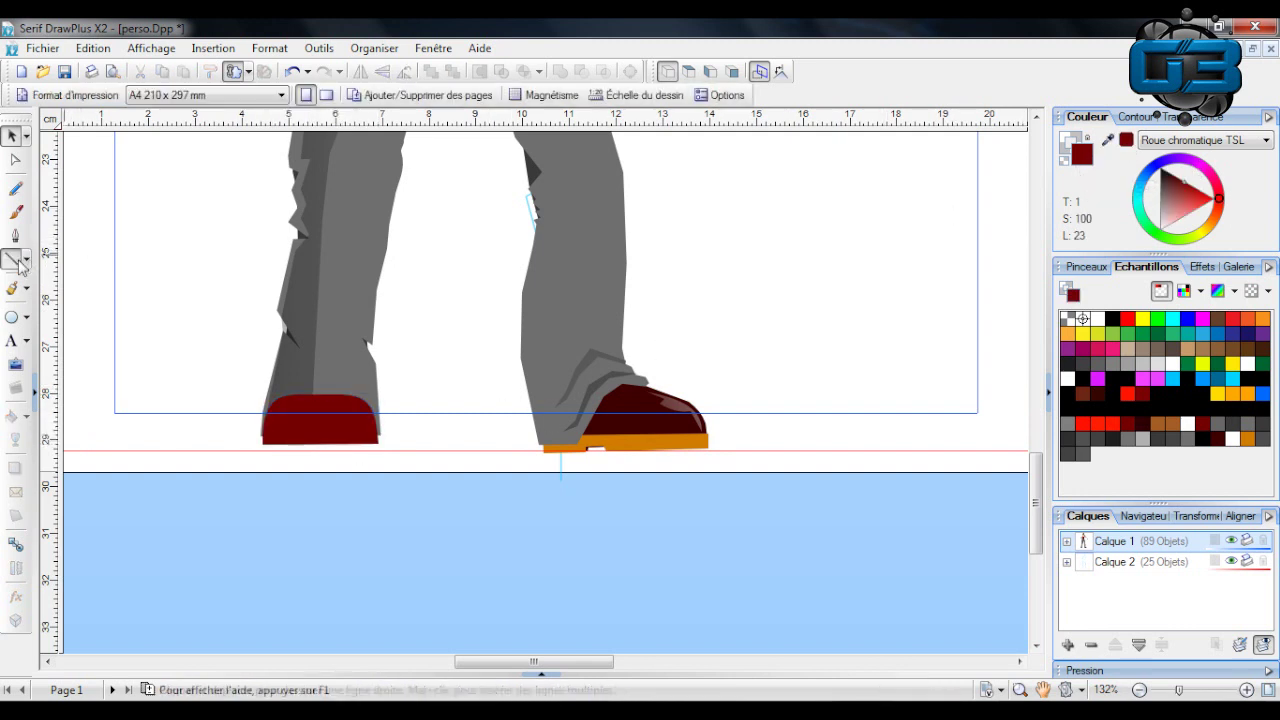
{"action": "mouse_move", "coordinate": [263, 438]}
{"action": "left_mouse_down"}
{"action": "mouse_move", "coordinate": [385, 440]}
{"action": "mouse_move", "coordinate": [258, 452]}
{"action": "left_mouse_up"}
{"action": "left_click_drag", "start_coordinate": [258, 452], "coordinate": [260, 437]}
{"action": "left_click_drag", "start_coordinate": [1107, 140], "coordinate": [690, 443]}
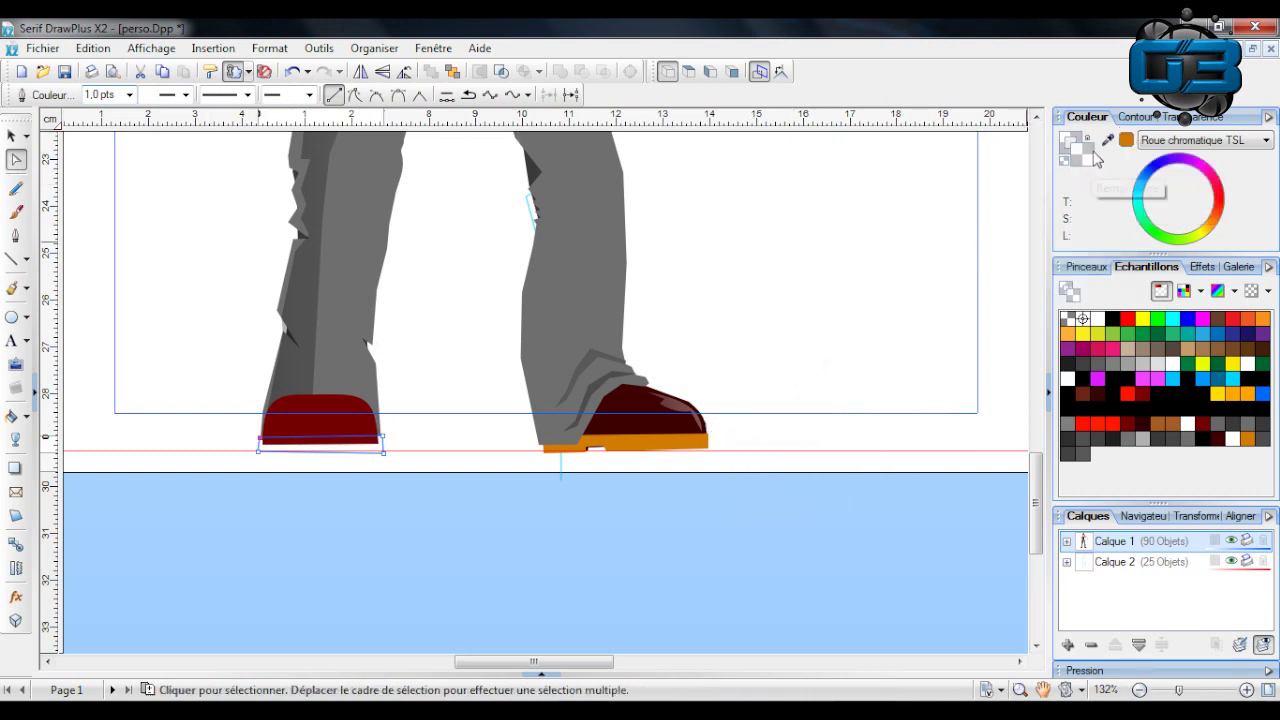
{"action": "left_click", "coordinate": [1127, 141]}
{"action": "left_click", "coordinate": [12, 135]}
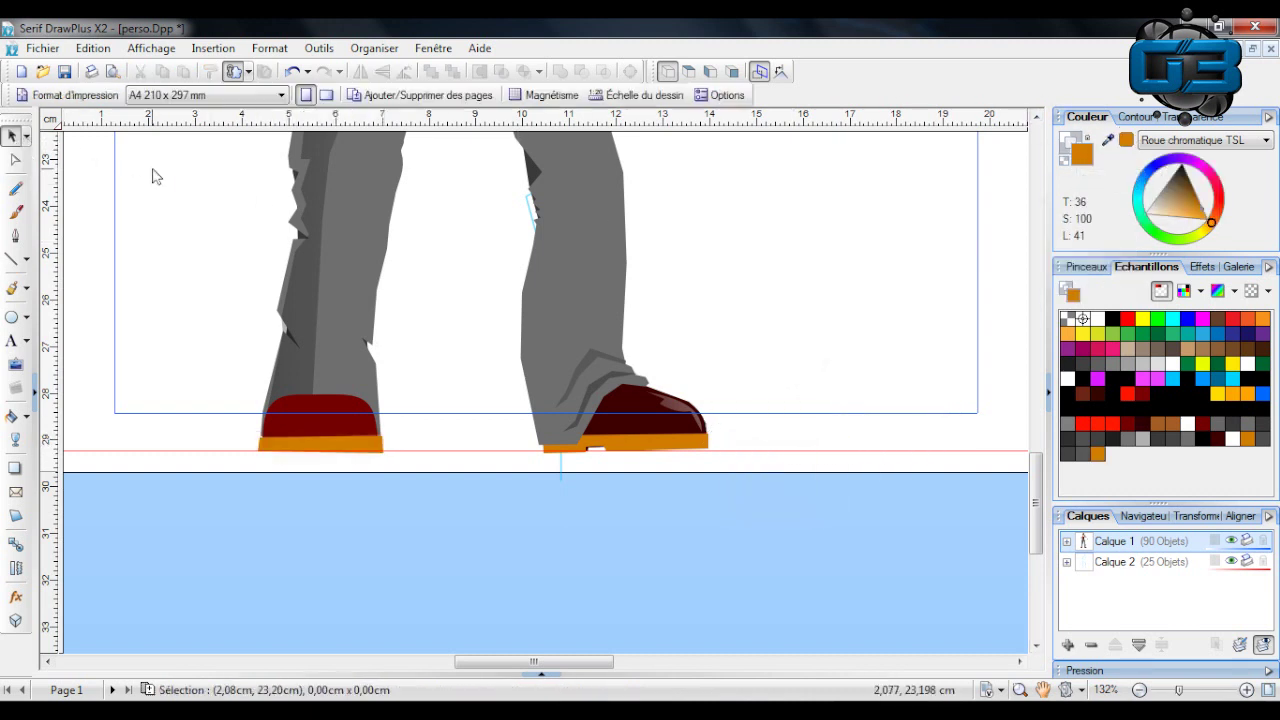
Darken the front-facing shoe's red fill to hue 1, saturation 100, luminosity 14.
{"action": "left_click", "coordinate": [353, 423]}
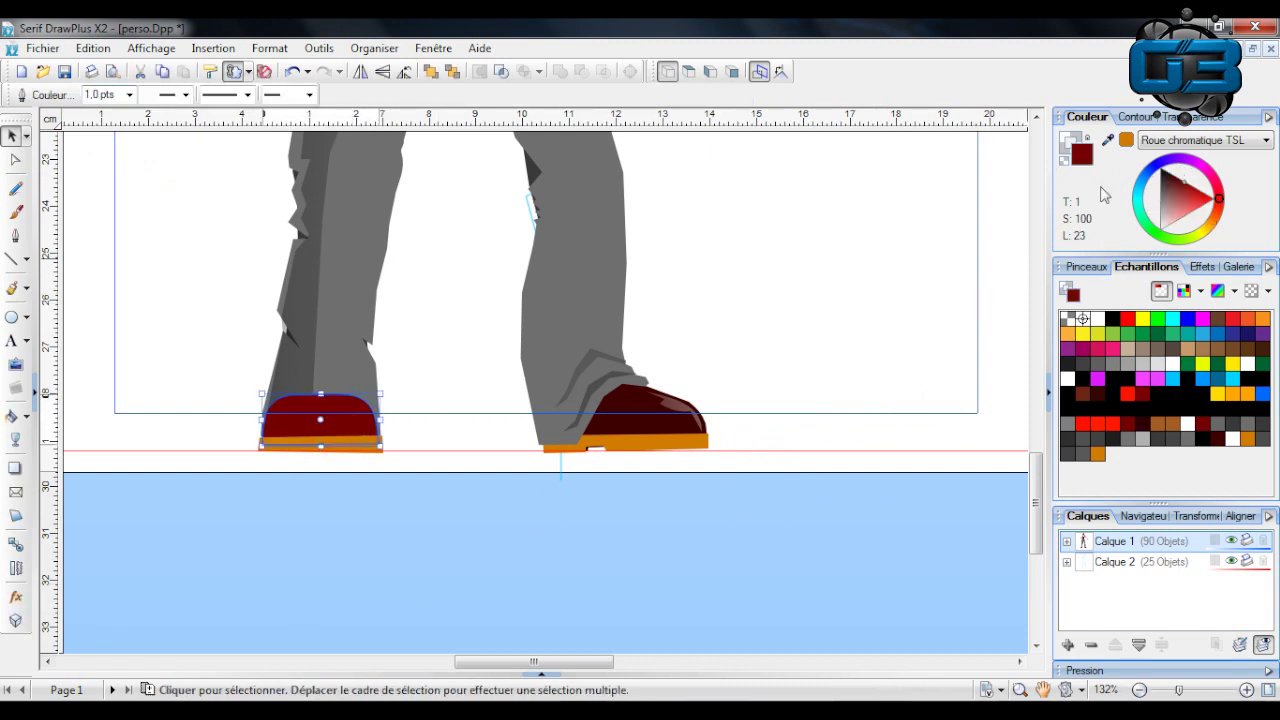
{"action": "left_click_drag", "start_coordinate": [1167, 192], "coordinate": [1183, 185]}
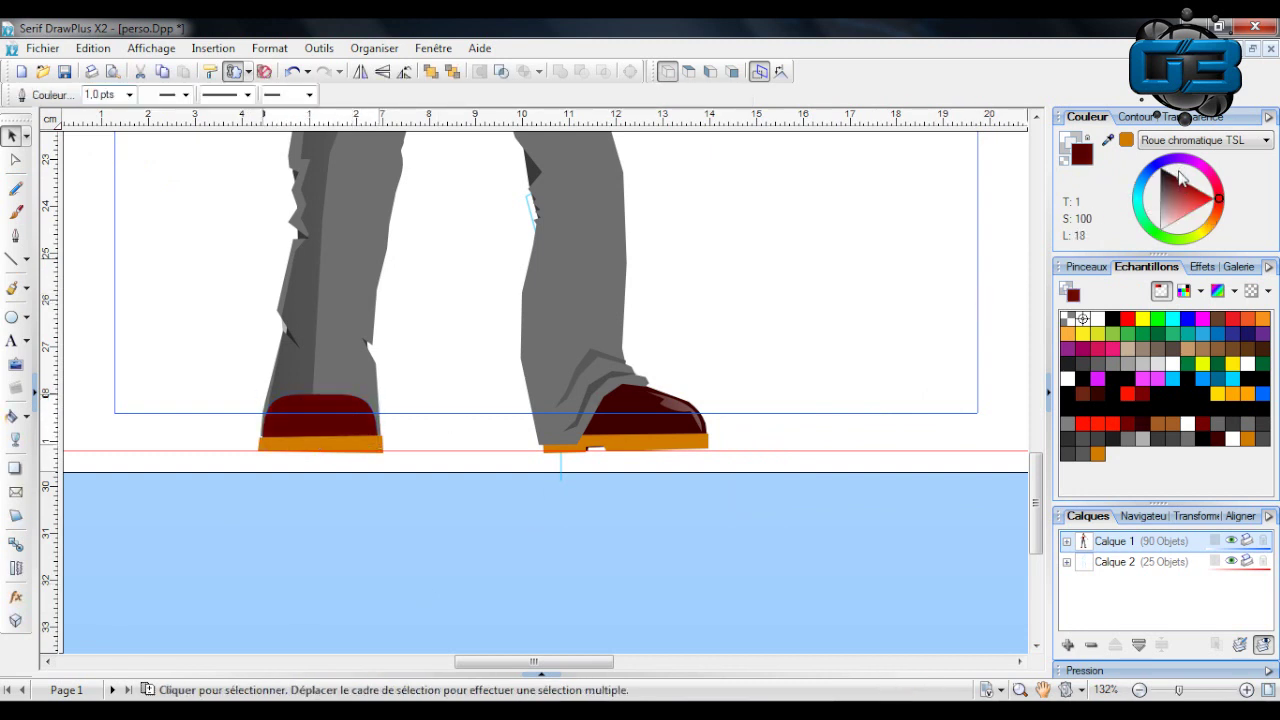
{"action": "left_click", "coordinate": [780, 346]}
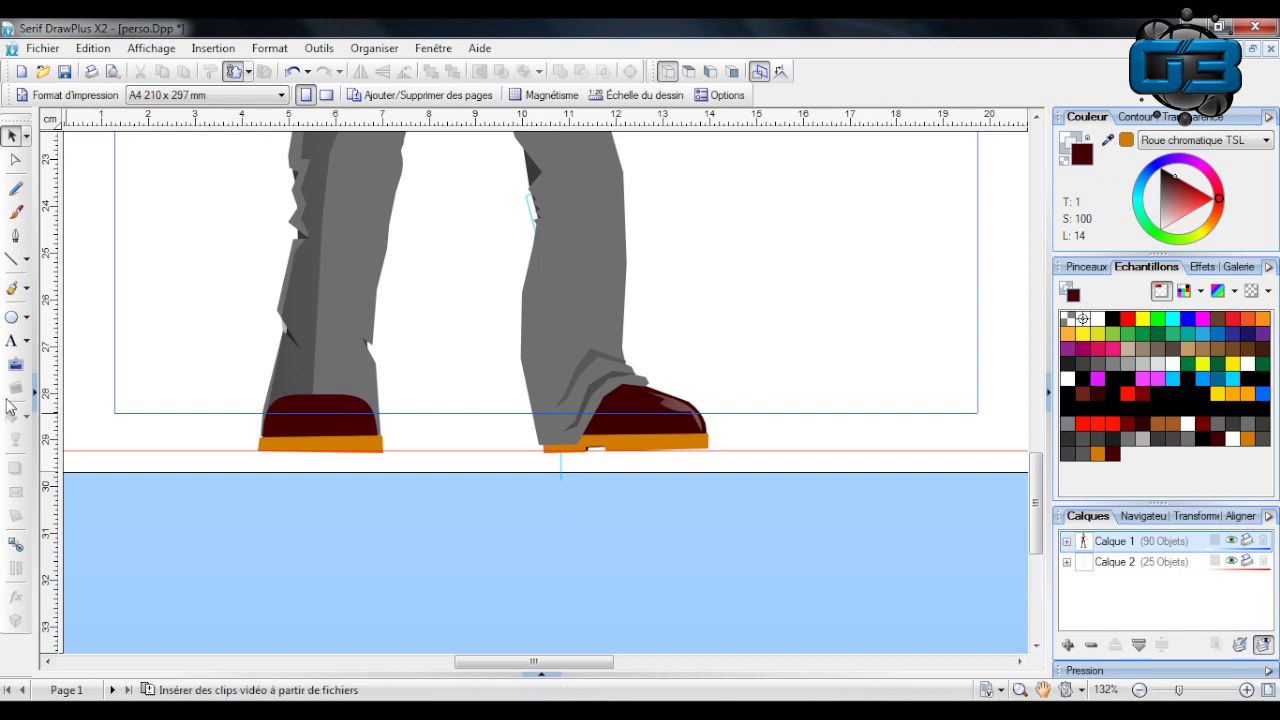
Draw a pointed highlight outline about 1.1 by 0.6 cm on the front-facing shoe's upper right and bend its edge into a rounded bump.
{"action": "left_click", "coordinate": [13, 259]}
{"action": "mouse_move", "coordinate": [318, 401]}
{"action": "left_mouse_down"}
{"action": "mouse_move", "coordinate": [356, 408]}
{"action": "mouse_move", "coordinate": [370, 427]}
{"action": "mouse_move", "coordinate": [344, 402]}
{"action": "left_mouse_up"}
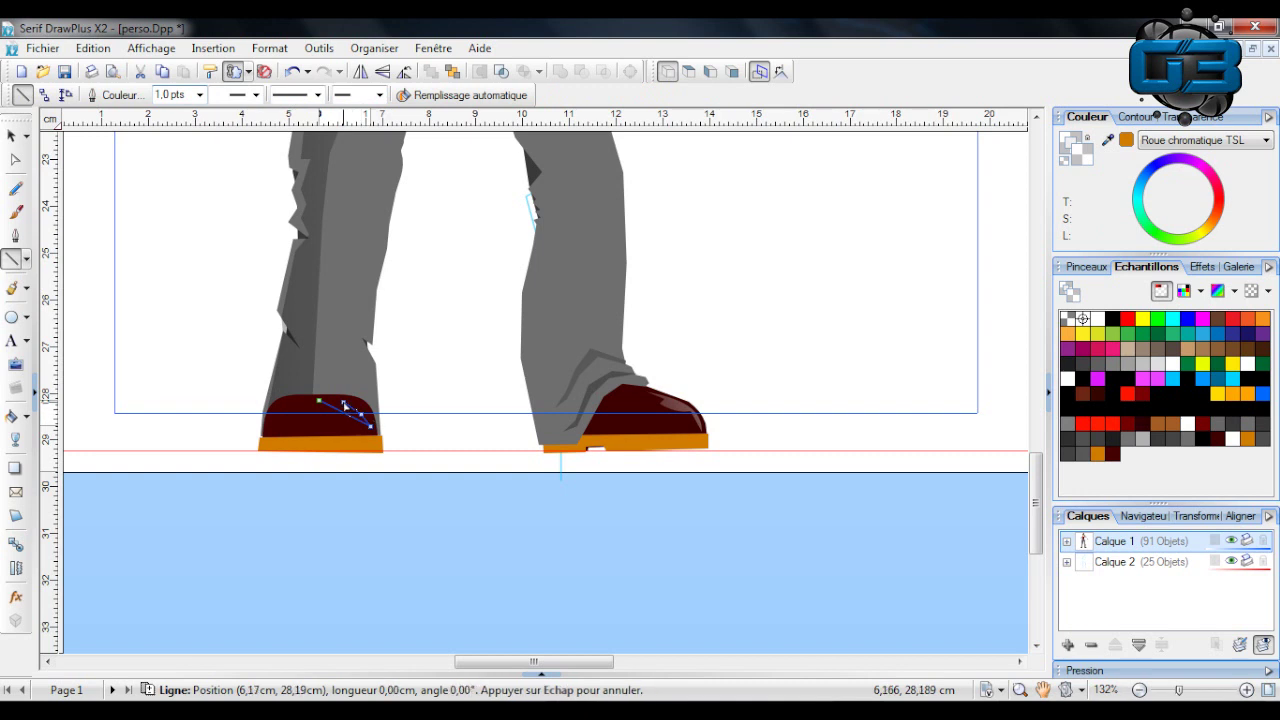
{"action": "key", "text": "Escape"}
{"action": "left_click_drag", "start_coordinate": [322, 410], "coordinate": [370, 425]}
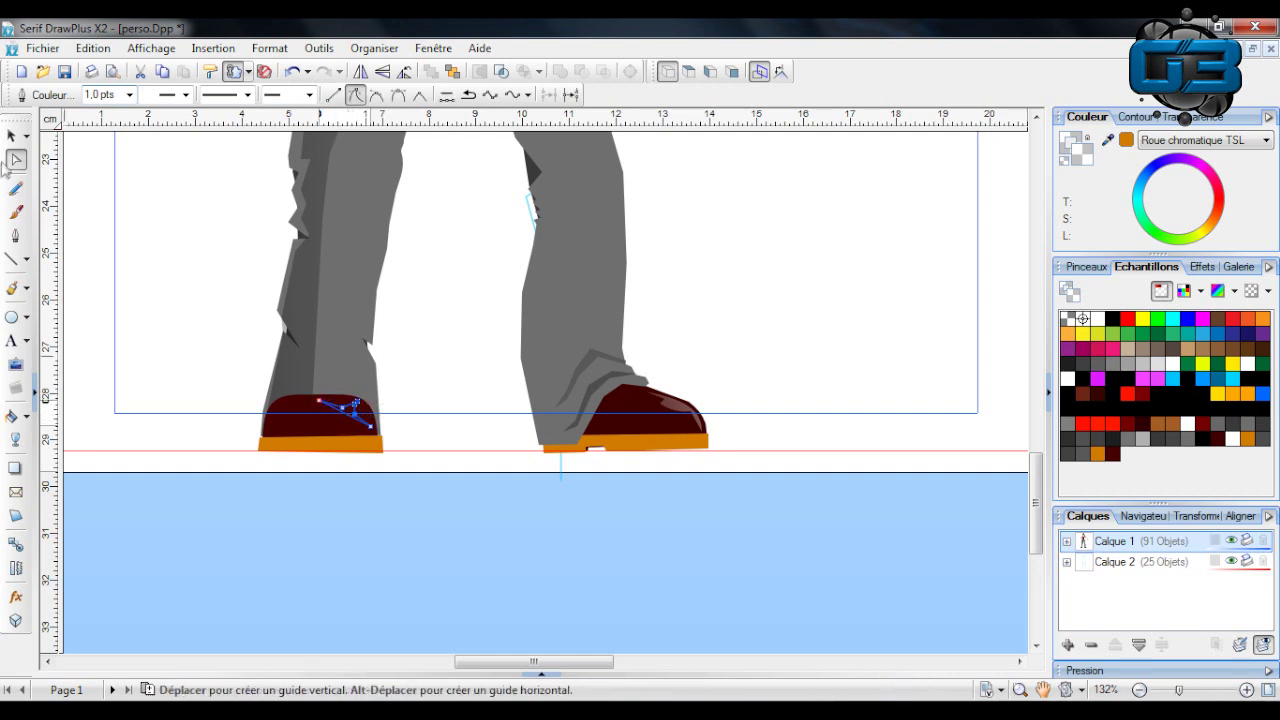
{"action": "left_click_drag", "start_coordinate": [1179, 690], "coordinate": [1204, 693]}
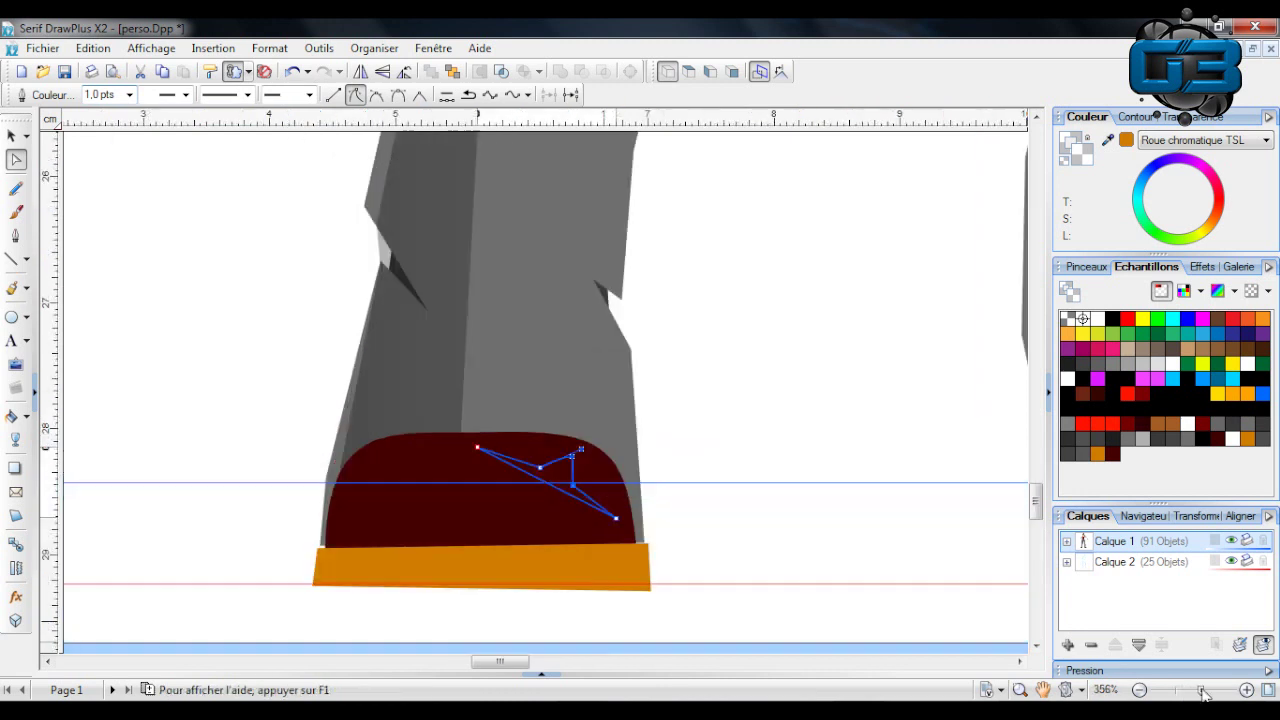
{"action": "left_click_drag", "start_coordinate": [540, 467], "coordinate": [585, 481]}
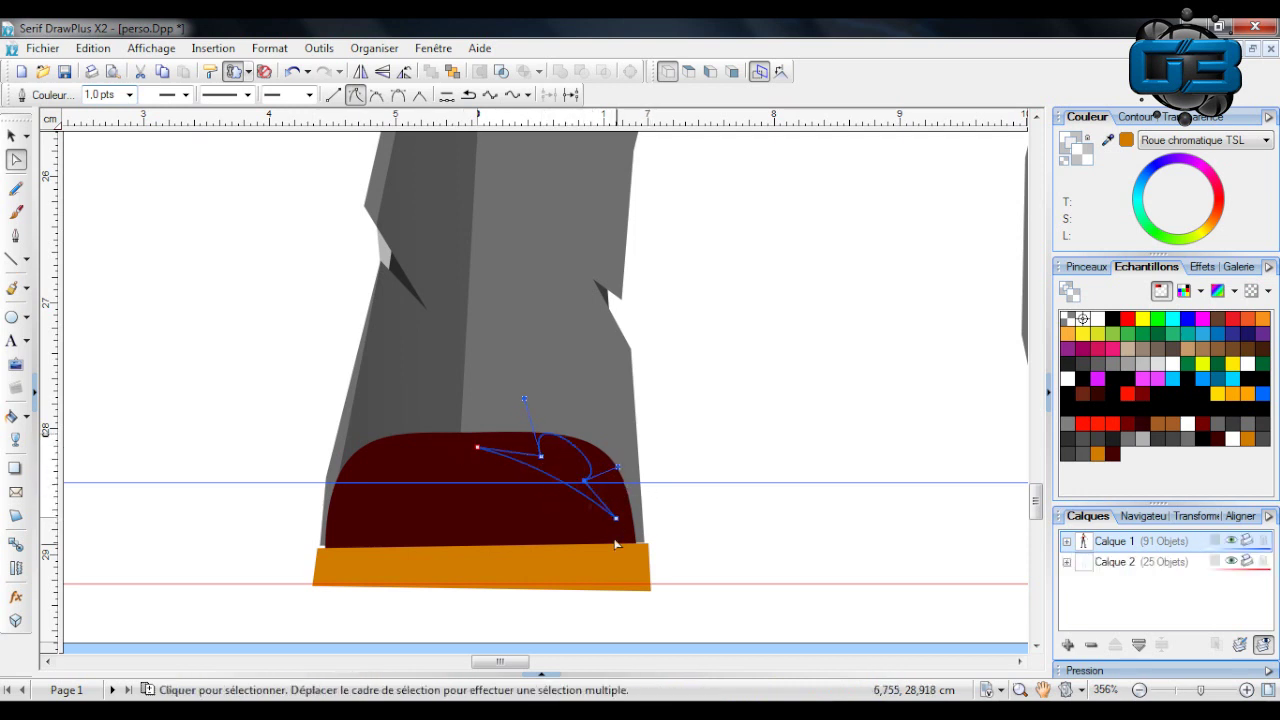
{"action": "left_click_drag", "start_coordinate": [524, 403], "coordinate": [527, 413]}
Fill the shoe highlight with white and fade it with a linear transparency running diagonally upward across the shoe.
{"action": "left_click", "coordinate": [1151, 170]}
{"action": "left_click_drag", "start_coordinate": [1168, 190], "coordinate": [1216, 190]}
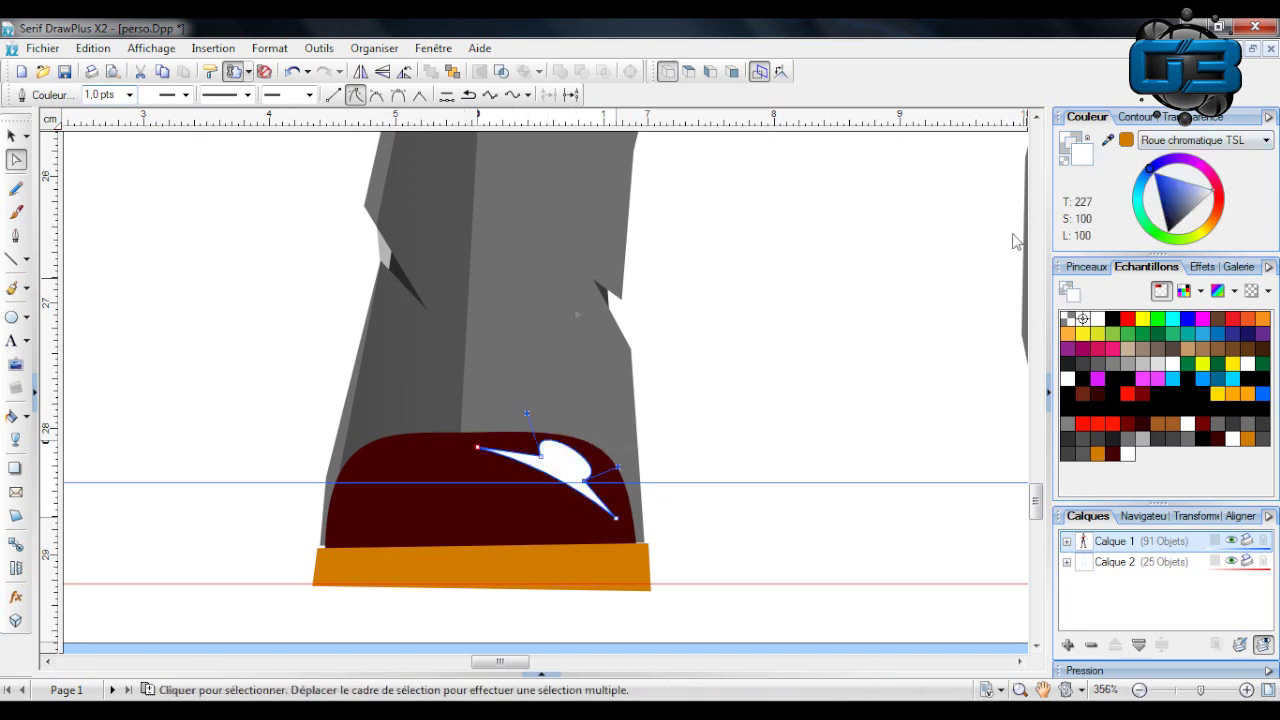
{"action": "left_click", "coordinate": [18, 442]}
{"action": "left_click_drag", "start_coordinate": [114, 546], "coordinate": [636, 440]}
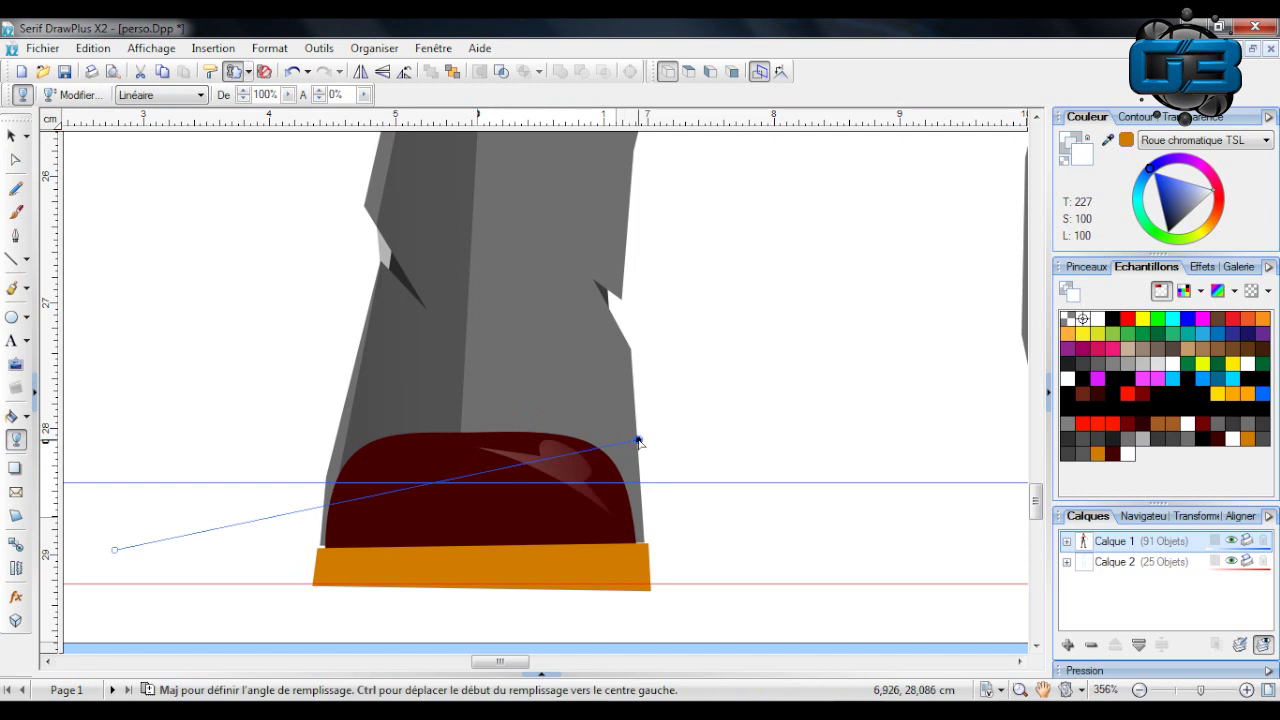
Nudge the highlight slightly to the right on the front-facing shoe and deselect it.
{"action": "left_click", "coordinate": [12, 135]}
{"action": "left_click_drag", "start_coordinate": [546, 447], "coordinate": [556, 449]}
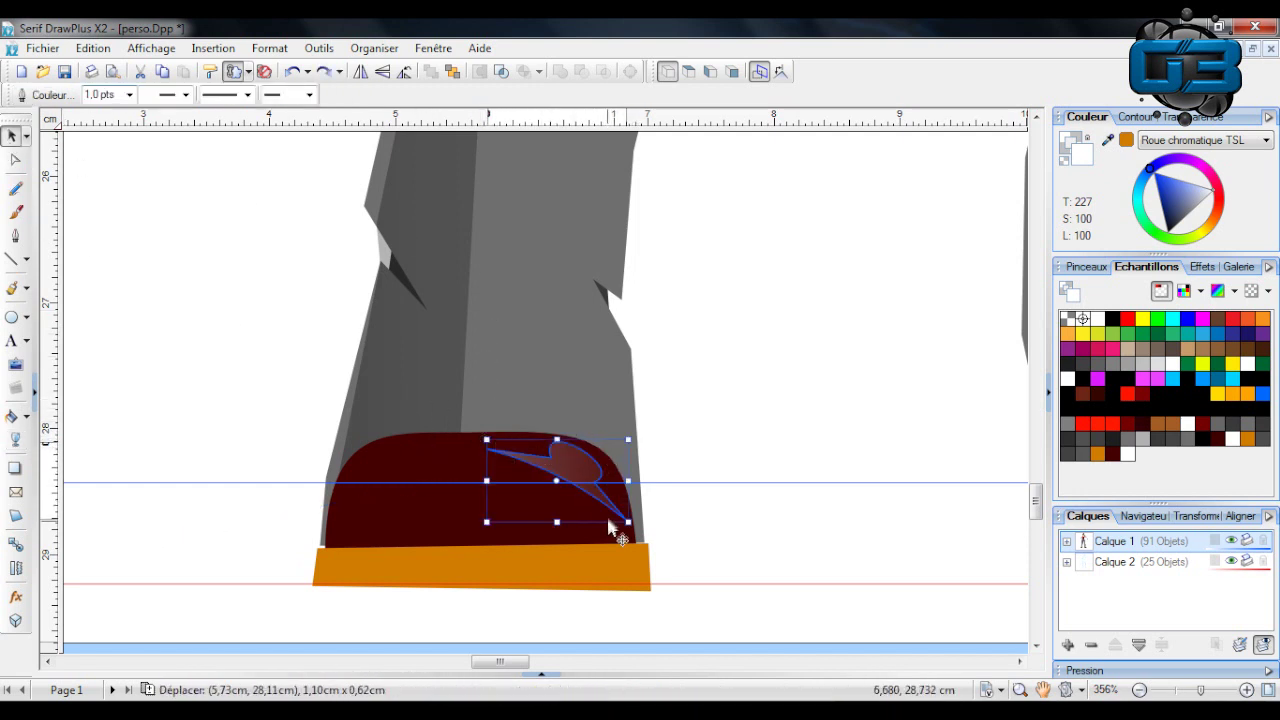
{"action": "left_click", "coordinate": [1178, 692]}
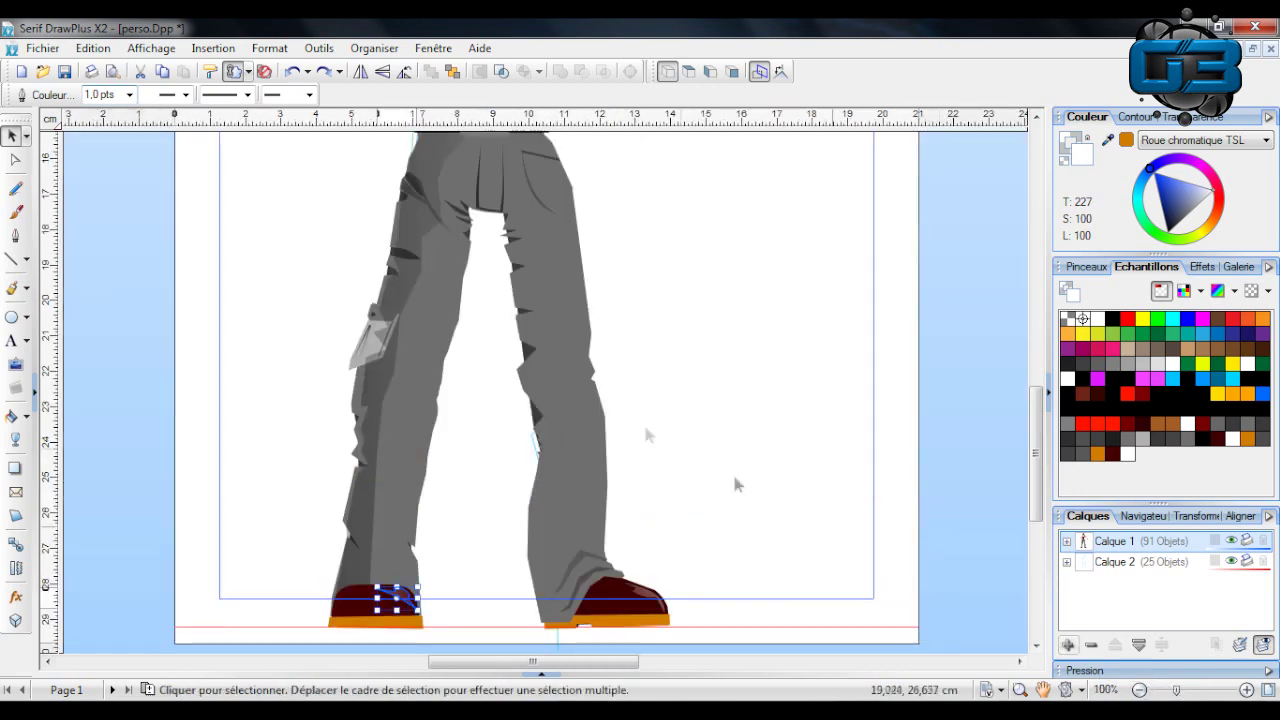
{"action": "left_click", "coordinate": [400, 612]}
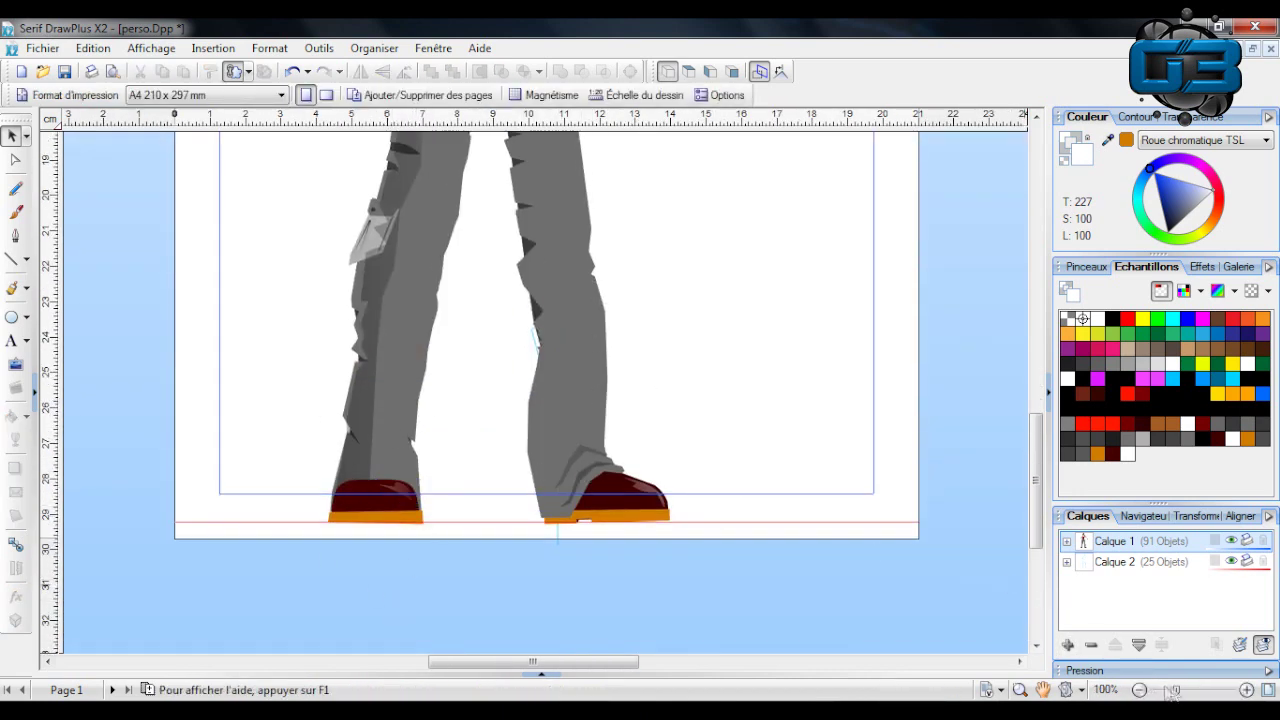
Draw a closed, branching fold outline about 2.06 by 1.43 cm across the trouser leg just above the front-facing shoe.
{"action": "left_click", "coordinate": [1203, 691]}
{"action": "scroll", "coordinate": [294, 403], "scroll_direction": "down", "scroll_amount": 3}
{"action": "left_click_drag", "start_coordinate": [527, 662], "coordinate": [489, 662]}
{"action": "left_click", "coordinate": [13, 259]}
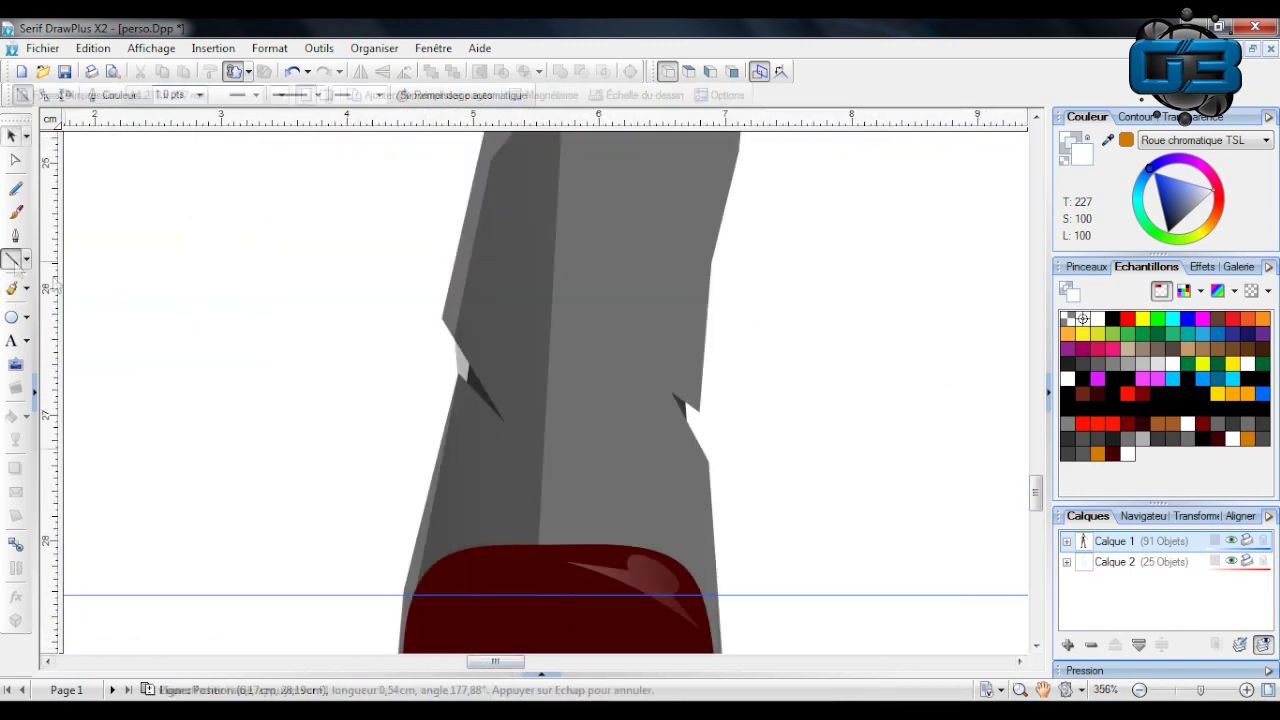
{"action": "mouse_move", "coordinate": [434, 556]}
{"action": "left_mouse_down"}
{"action": "mouse_move", "coordinate": [478, 513]}
{"action": "mouse_move", "coordinate": [590, 494]}
{"action": "mouse_move", "coordinate": [670, 523]}
{"action": "left_mouse_up"}
{"action": "left_click_drag", "start_coordinate": [670, 523], "coordinate": [693, 543]}
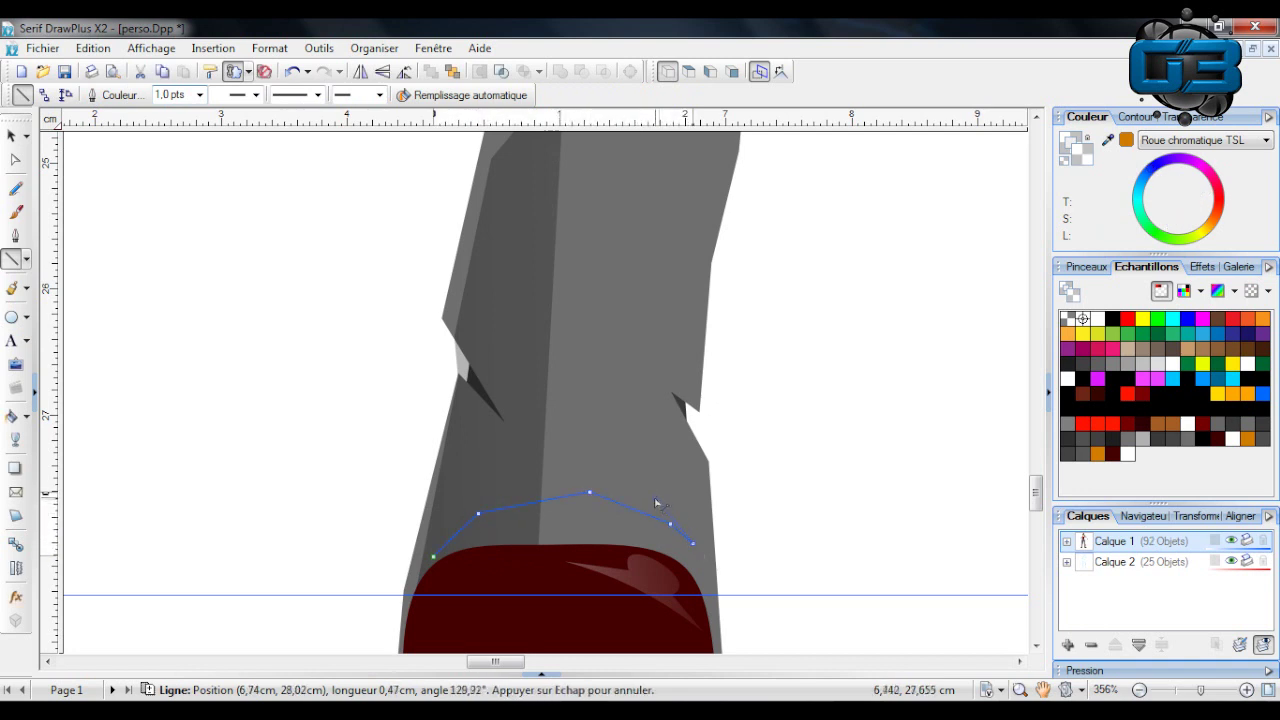
{"action": "left_click_drag", "start_coordinate": [593, 470], "coordinate": [578, 377]}
{"action": "left_click_drag", "start_coordinate": [578, 377], "coordinate": [580, 408]}
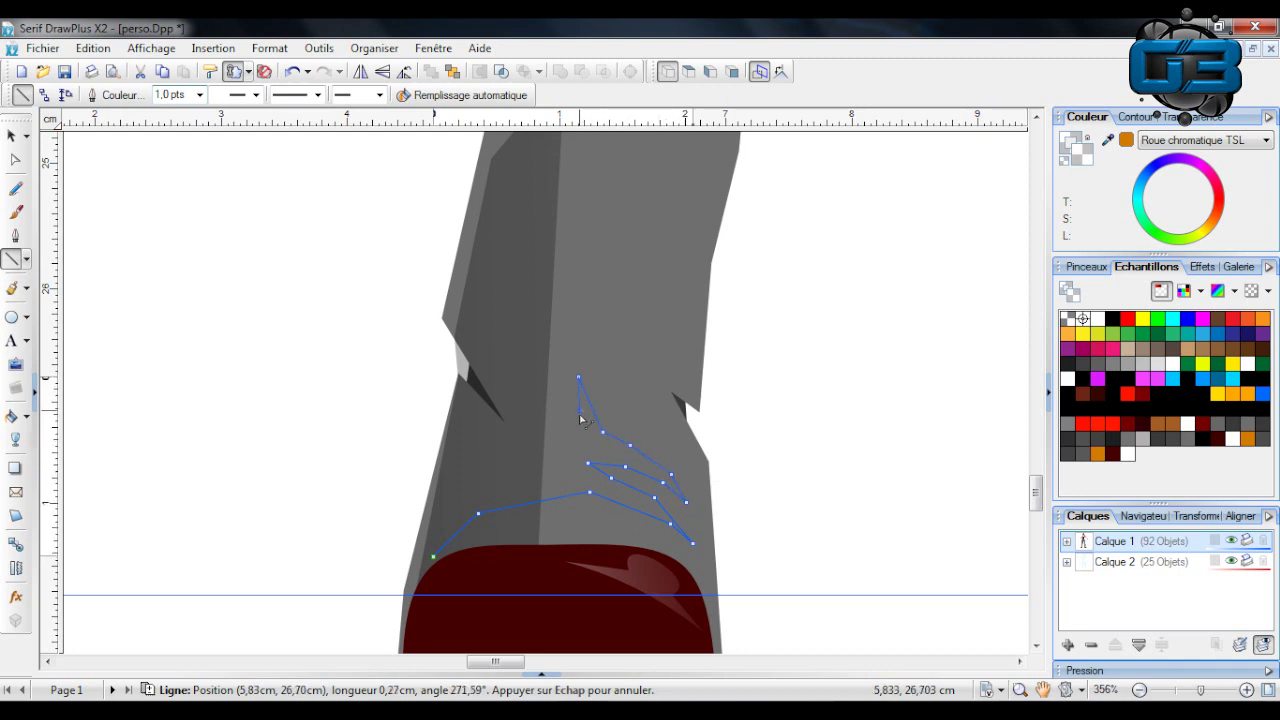
{"action": "left_click_drag", "start_coordinate": [573, 456], "coordinate": [557, 462]}
{"action": "left_click_drag", "start_coordinate": [497, 494], "coordinate": [485, 492]}
{"action": "left_click_drag", "start_coordinate": [485, 492], "coordinate": [469, 509]}
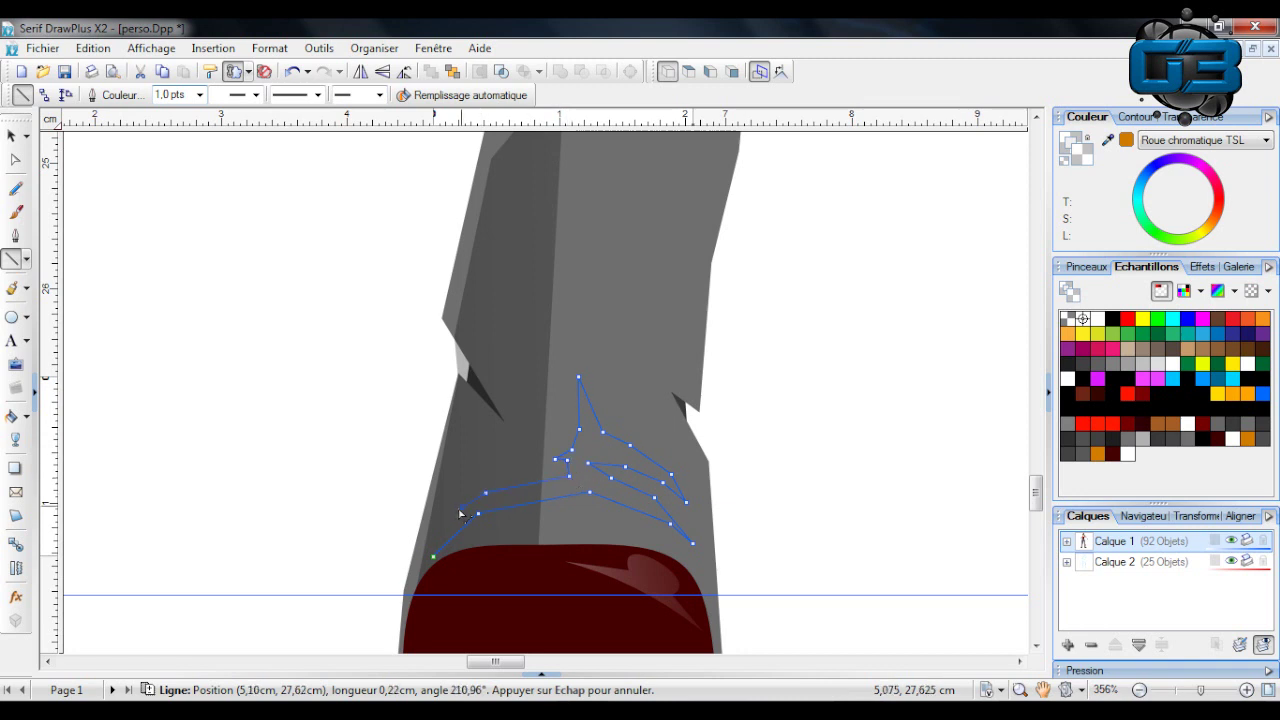
{"action": "left_click_drag", "start_coordinate": [432, 555], "coordinate": [433, 556]}
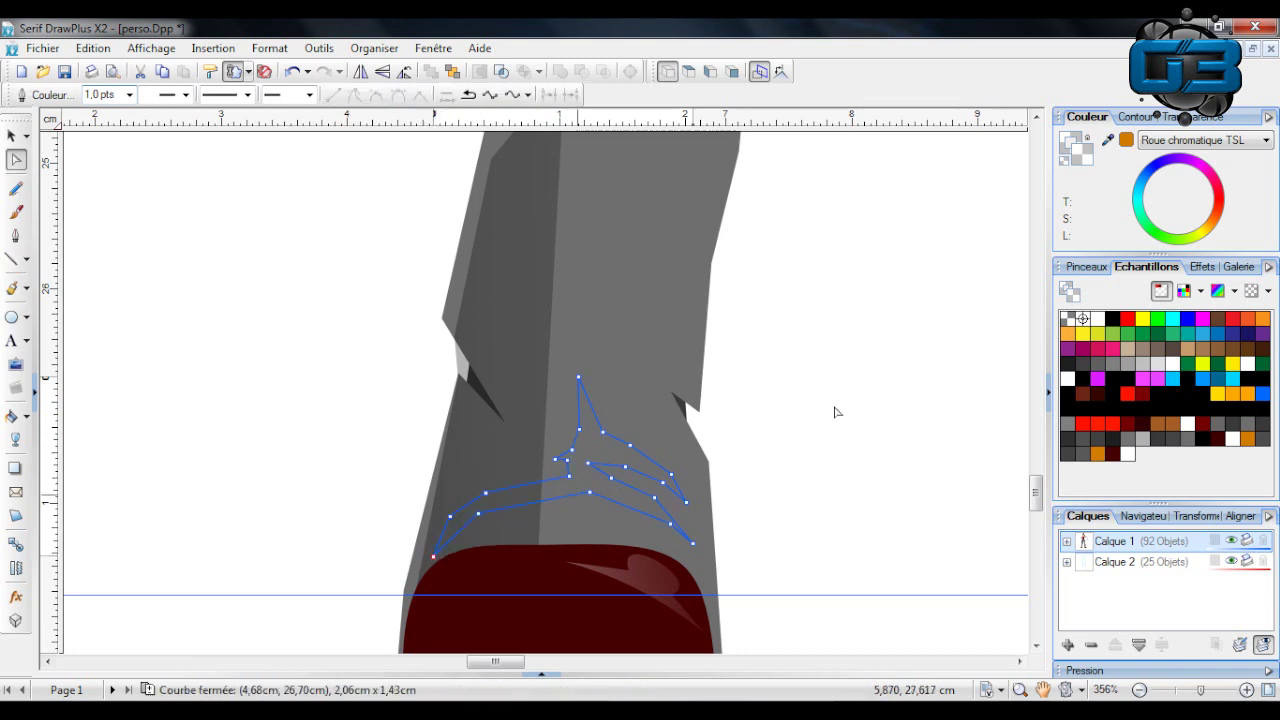
Fill the trouser fold with opaque dark grey, saturation 0 and luminosity 32.
{"action": "left_click", "coordinate": [1141, 187]}
{"action": "left_click_drag", "start_coordinate": [1184, 202], "coordinate": [1215, 205]}
{"action": "left_click", "coordinate": [1194, 118]}
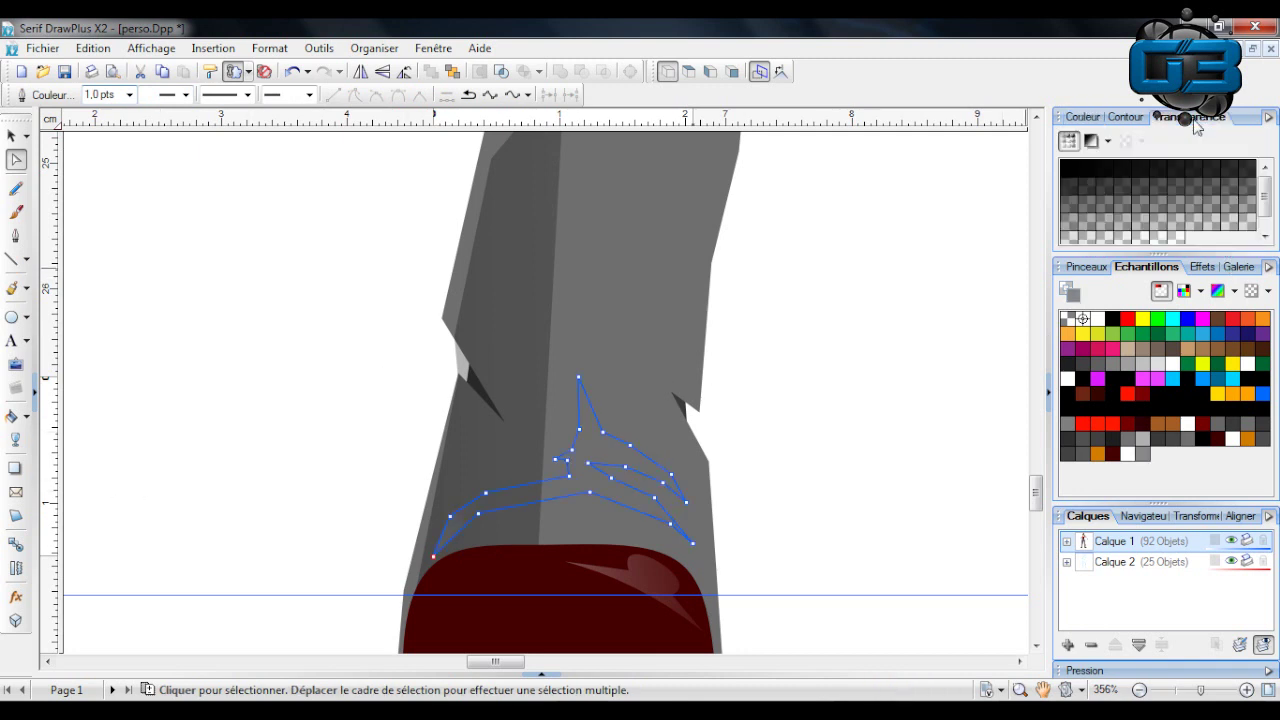
{"action": "left_click", "coordinate": [1070, 168]}
{"action": "left_click", "coordinate": [1085, 118]}
{"action": "left_click_drag", "start_coordinate": [1183, 196], "coordinate": [1206, 228]}
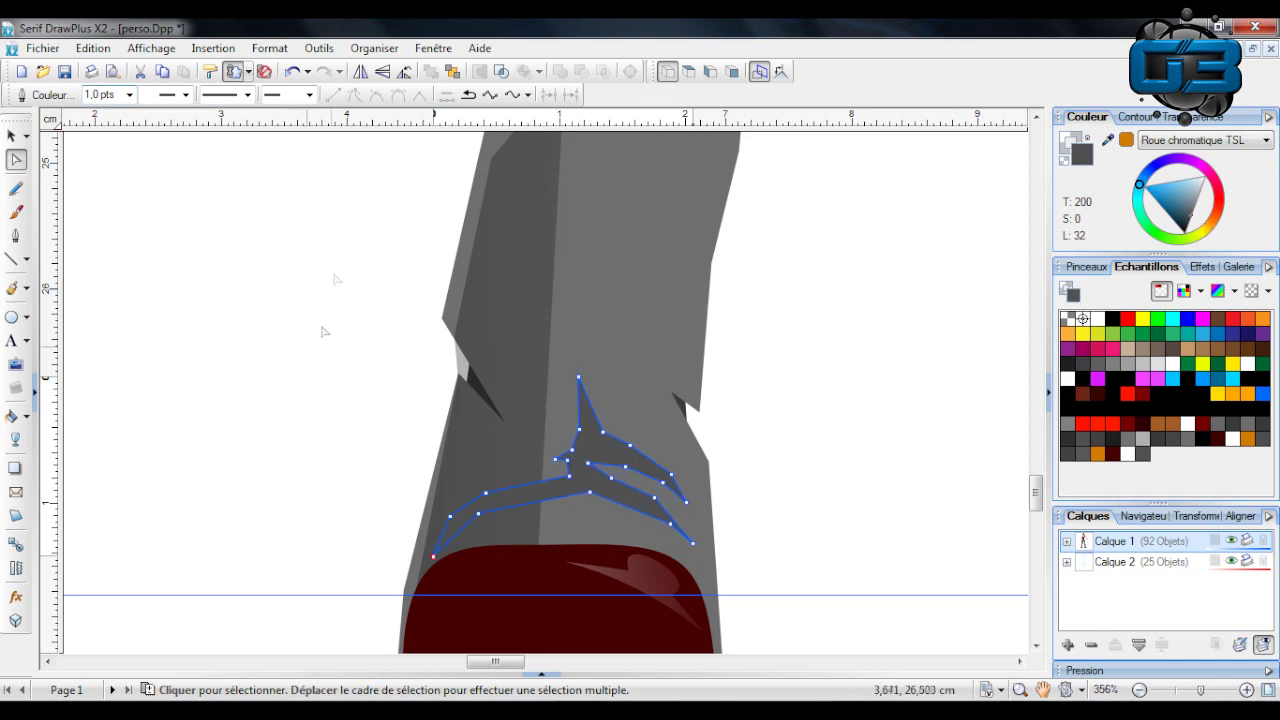
{"action": "left_click", "coordinate": [12, 137]}
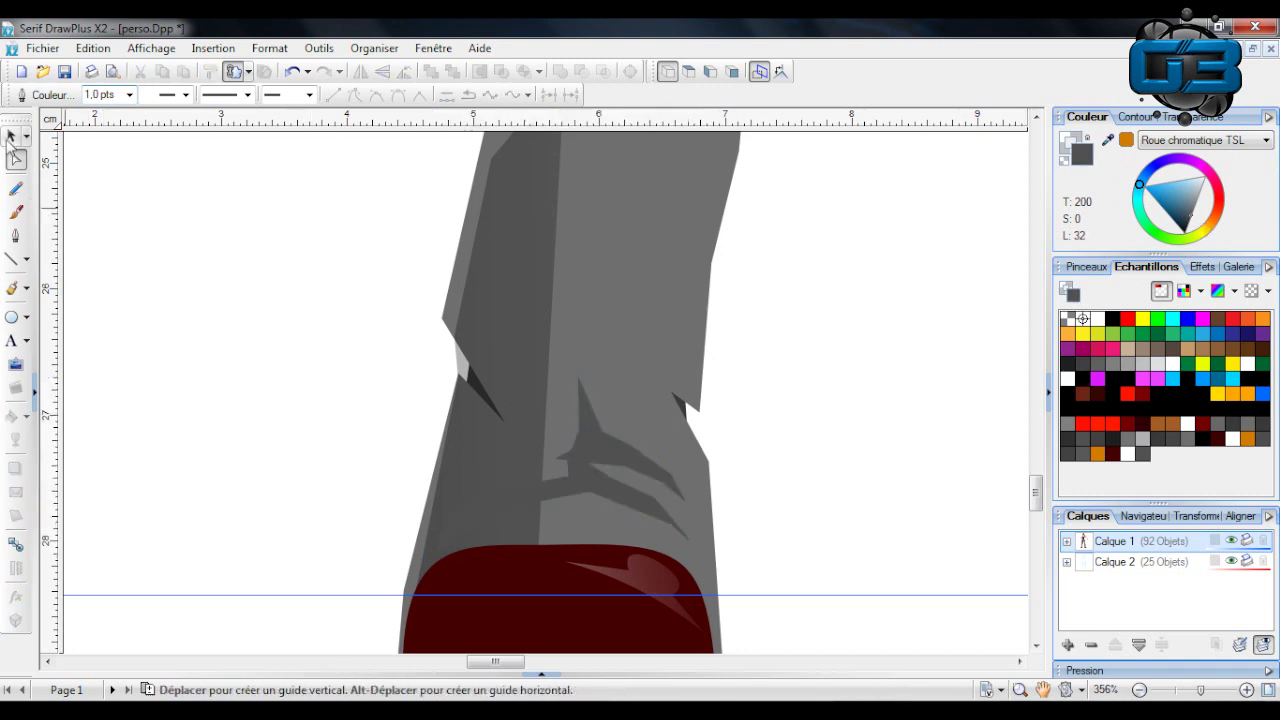
Review the whole figure from shoes to head, examining the torso and the uncoloured arms up close.
{"action": "left_click", "coordinate": [1176, 690]}
{"action": "scroll", "coordinate": [760, 414], "scroll_direction": "up", "scroll_amount": 2}
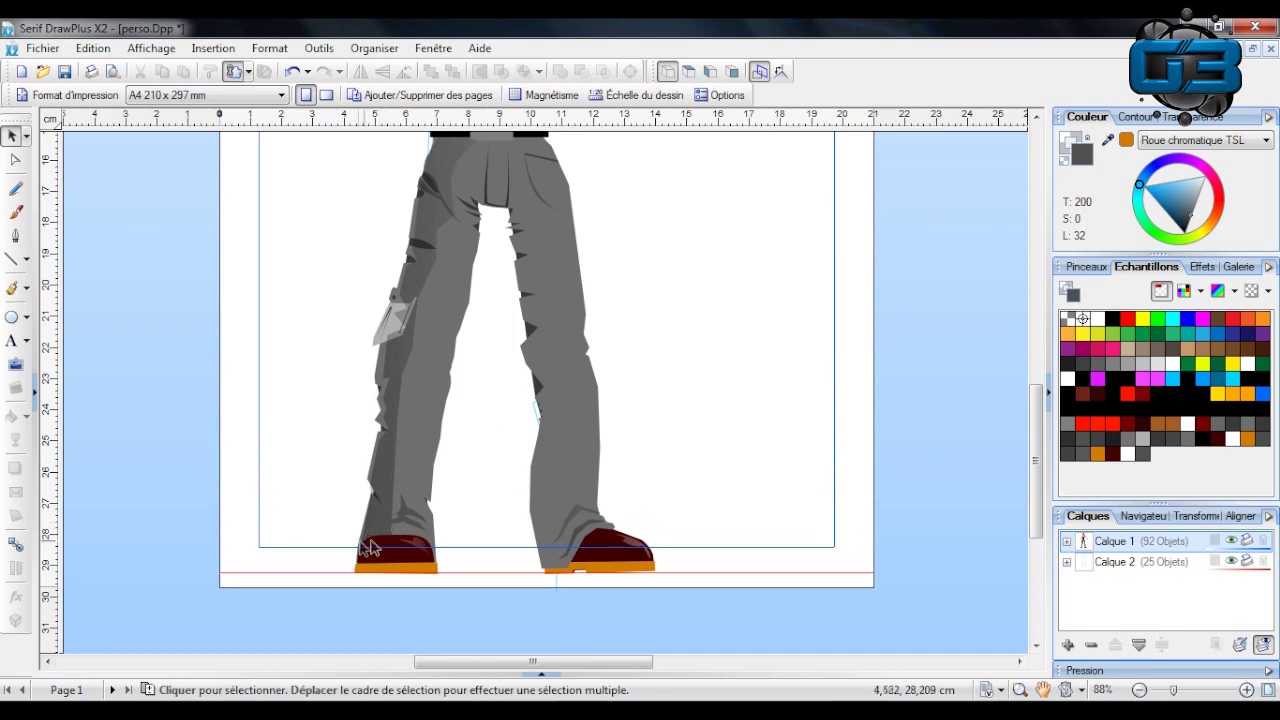
{"action": "scroll", "coordinate": [510, 512], "scroll_direction": "up", "scroll_amount": 1}
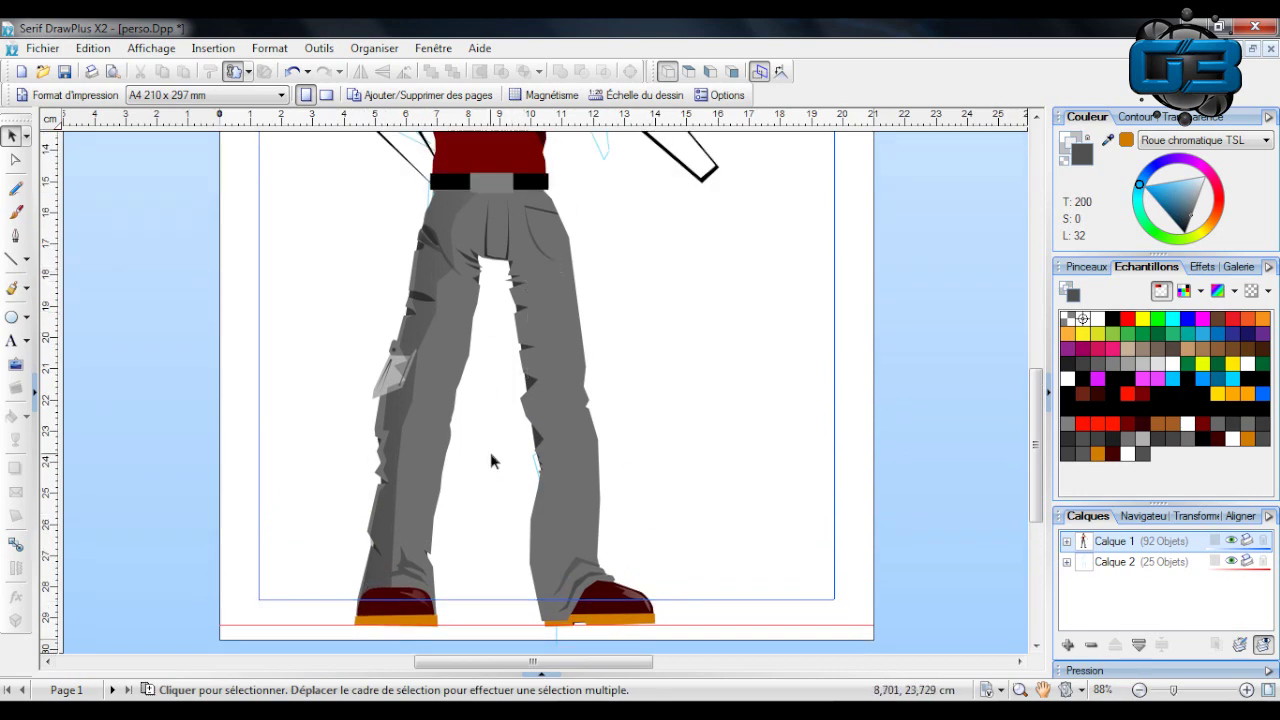
{"action": "scroll", "coordinate": [490, 460], "scroll_direction": "down", "scroll_amount": 2}
{"action": "scroll", "coordinate": [490, 460], "scroll_direction": "up", "scroll_amount": 10}
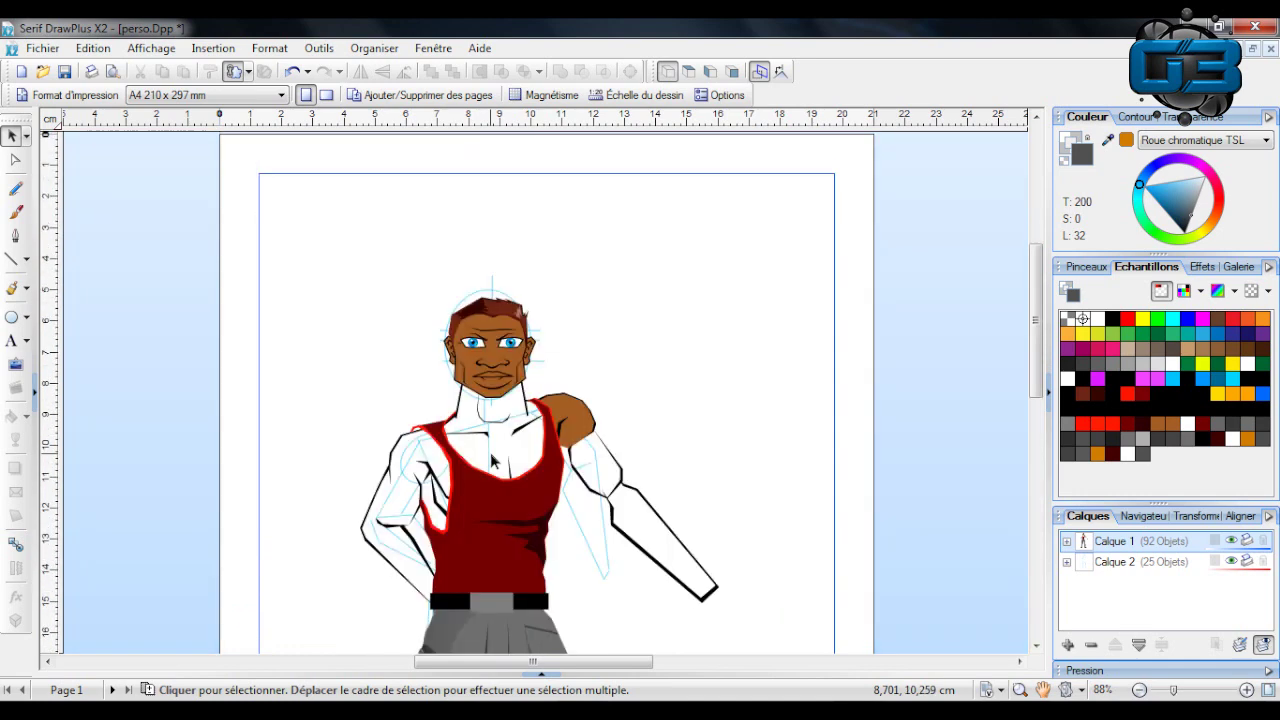
{"action": "scroll", "coordinate": [491, 455], "scroll_direction": "down", "scroll_amount": 10}
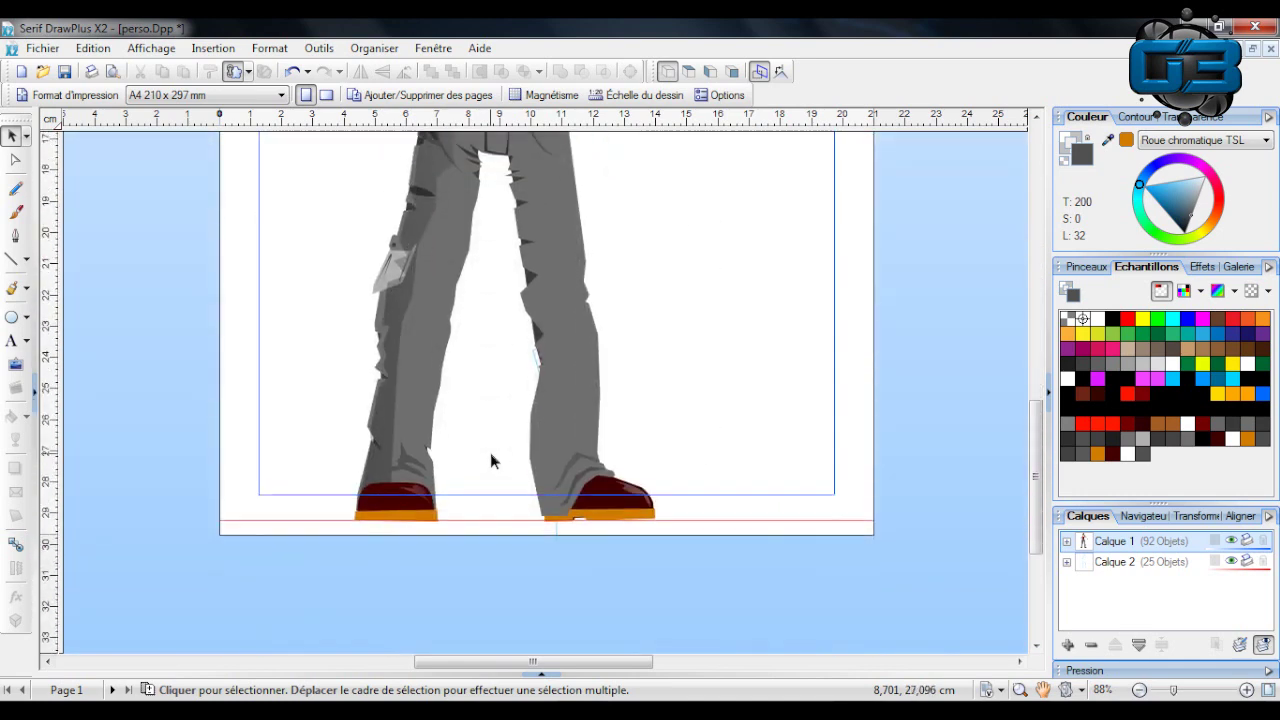
{"action": "scroll", "coordinate": [491, 455], "scroll_direction": "up", "scroll_amount": 8}
{"action": "left_click_drag", "start_coordinate": [1173, 690], "coordinate": [1188, 690]}
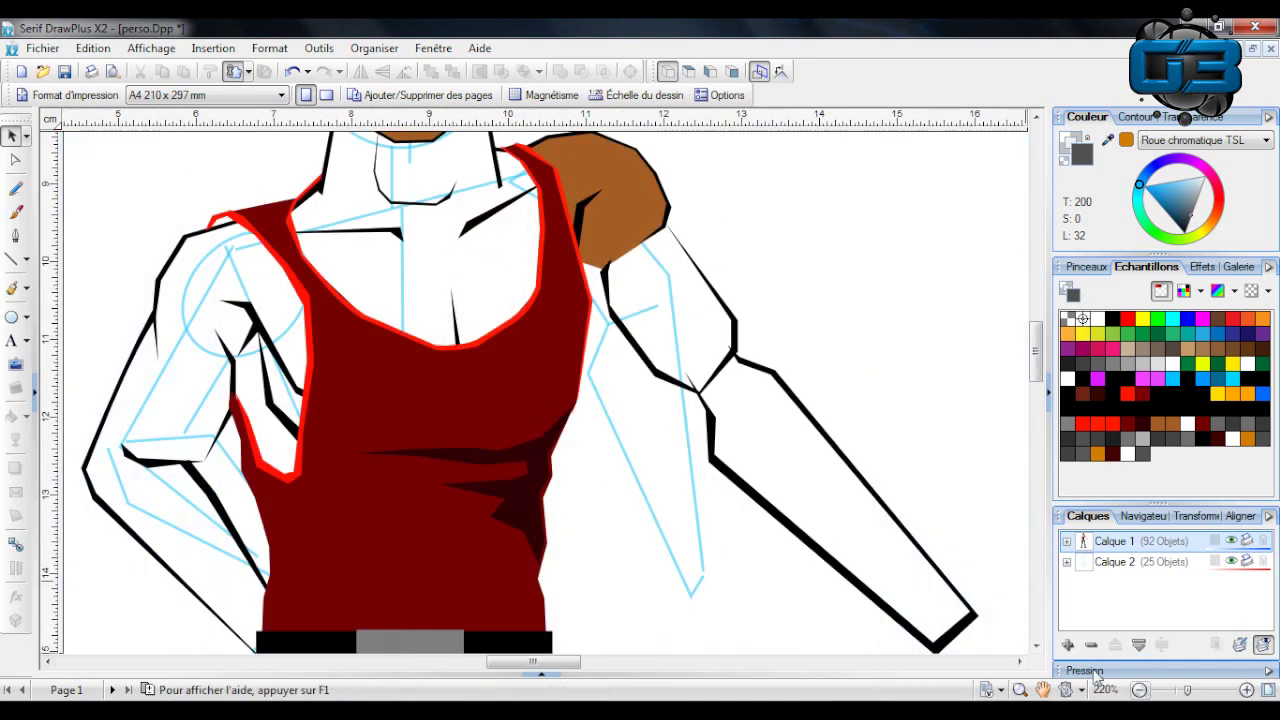
{"action": "scroll", "coordinate": [830, 562], "scroll_direction": "up", "scroll_amount": 2}
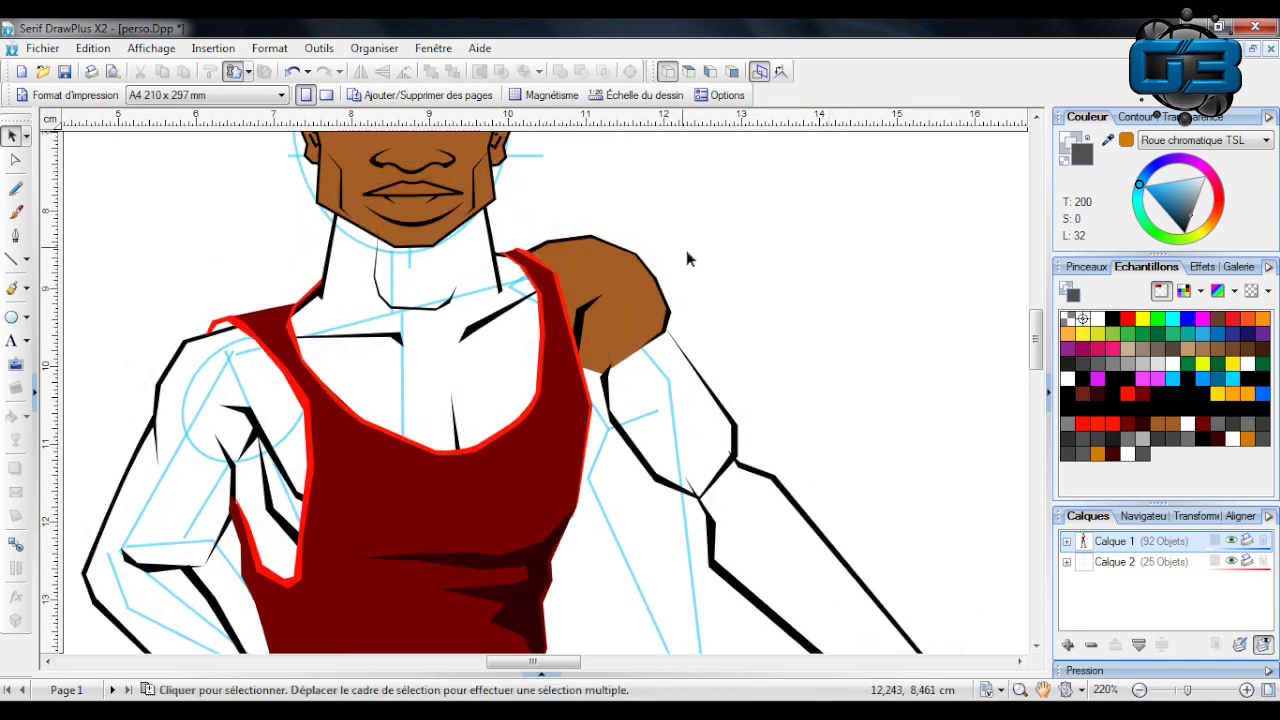
{"action": "scroll", "coordinate": [811, 494], "scroll_direction": "down", "scroll_amount": 3}
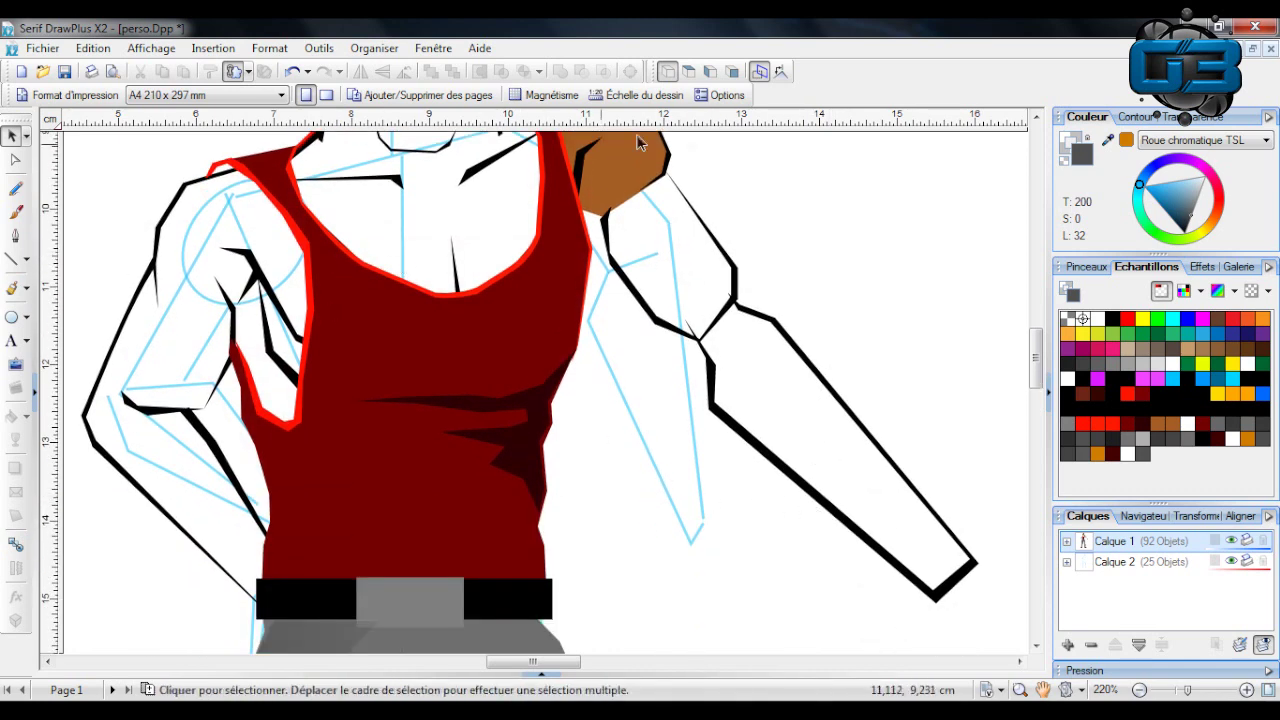
{"action": "scroll", "coordinate": [736, 210], "scroll_direction": "up", "scroll_amount": 3}
{"action": "scroll", "coordinate": [629, 352], "scroll_direction": "down", "scroll_amount": 2}
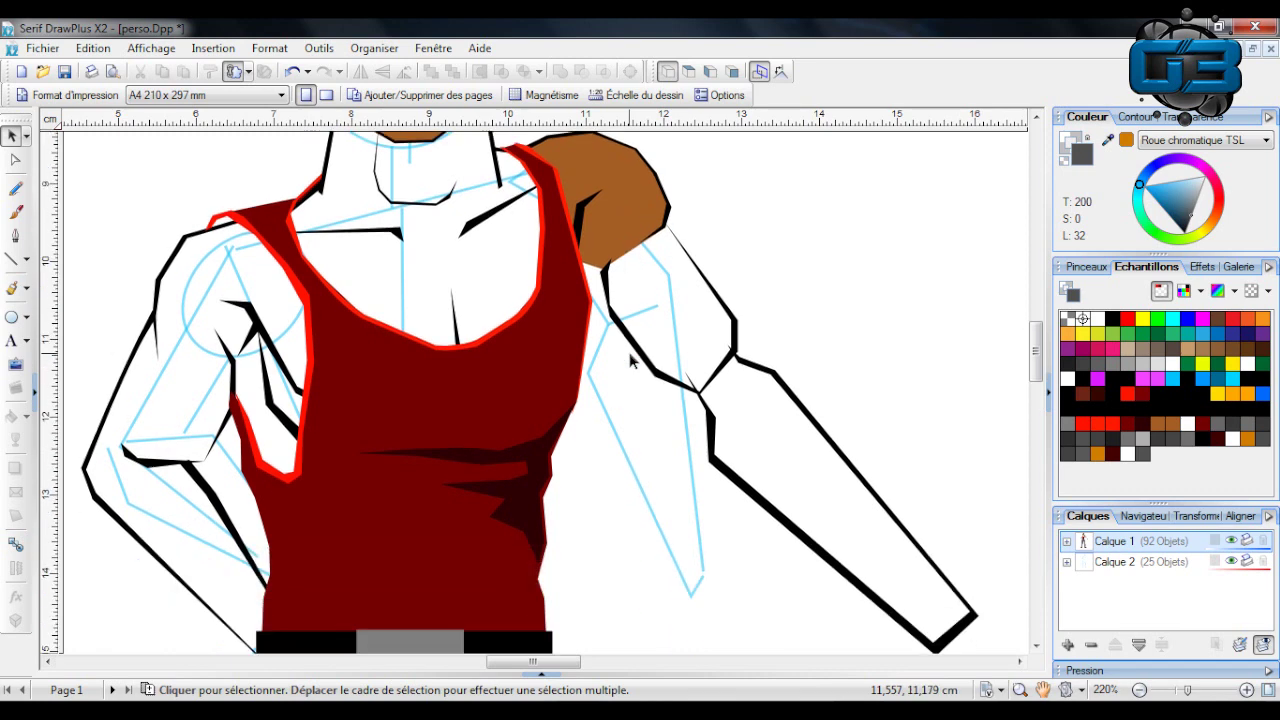
{"action": "scroll", "coordinate": [742, 401], "scroll_direction": "up", "scroll_amount": 1}
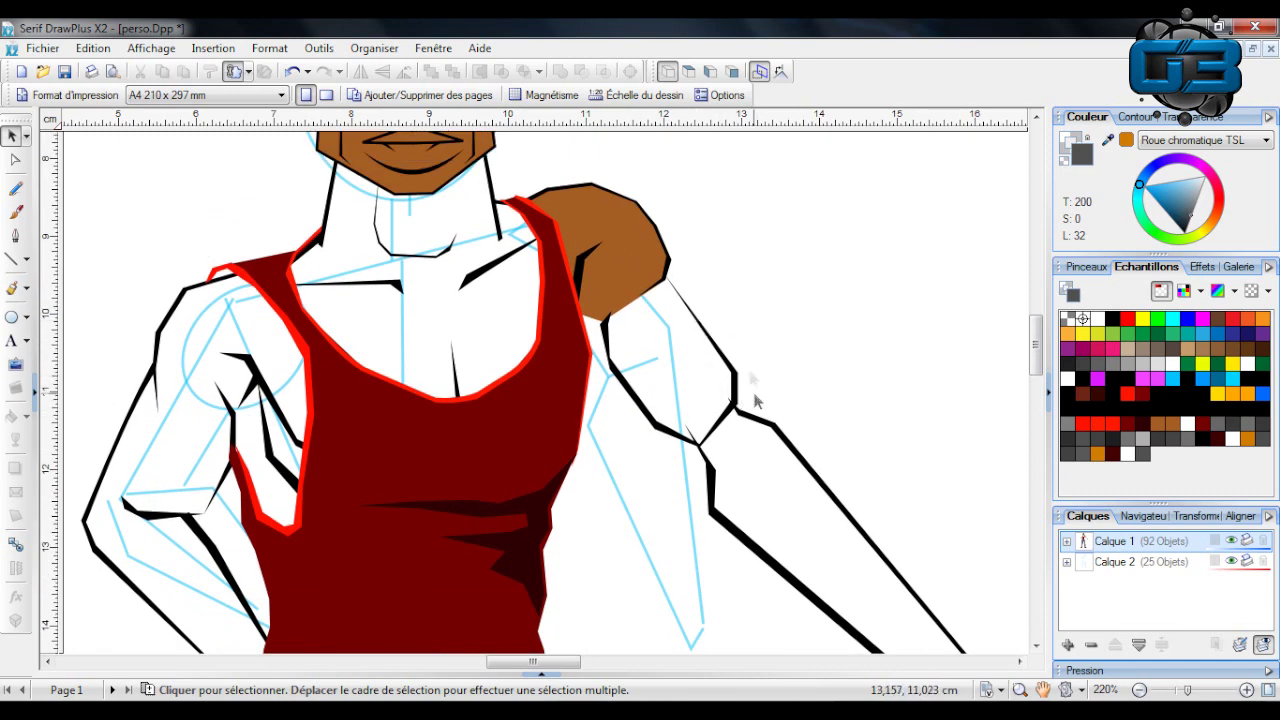
Move the top end node of the upper-arm outline outward where it meets the brown shoulder.
{"action": "left_click_drag", "start_coordinate": [1188, 690], "coordinate": [1198, 690]}
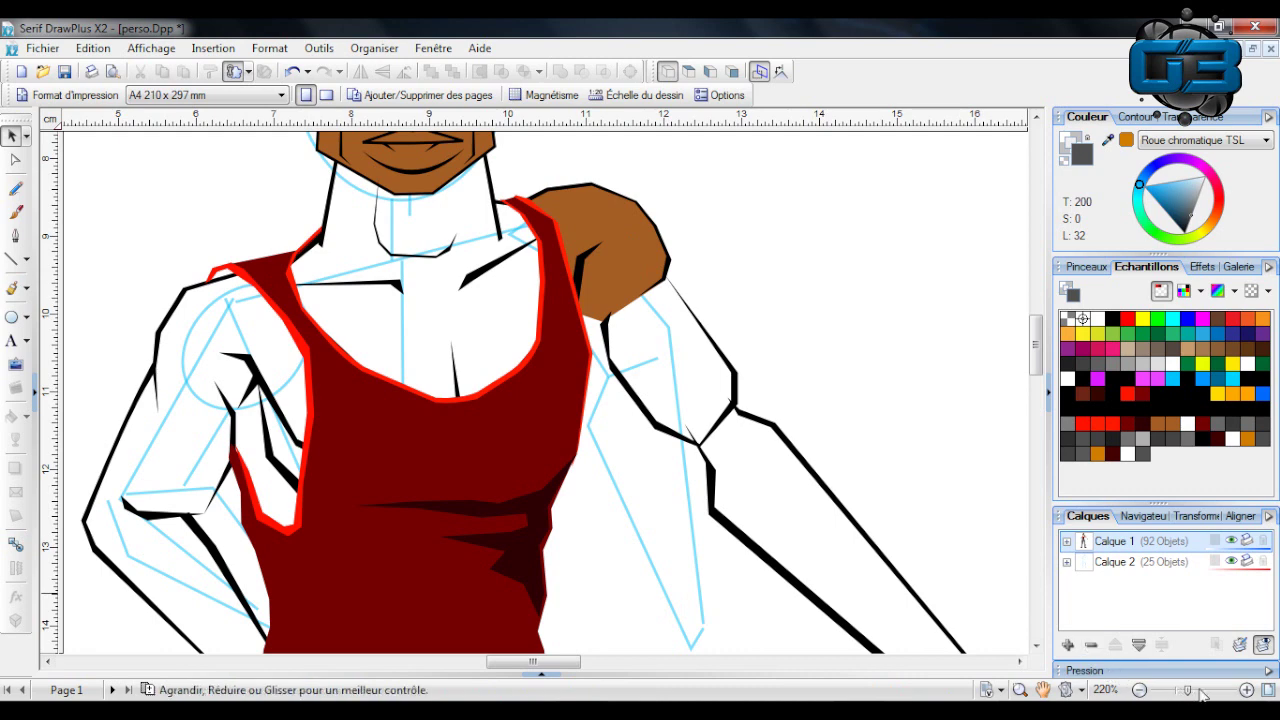
{"action": "left_click", "coordinate": [777, 295]}
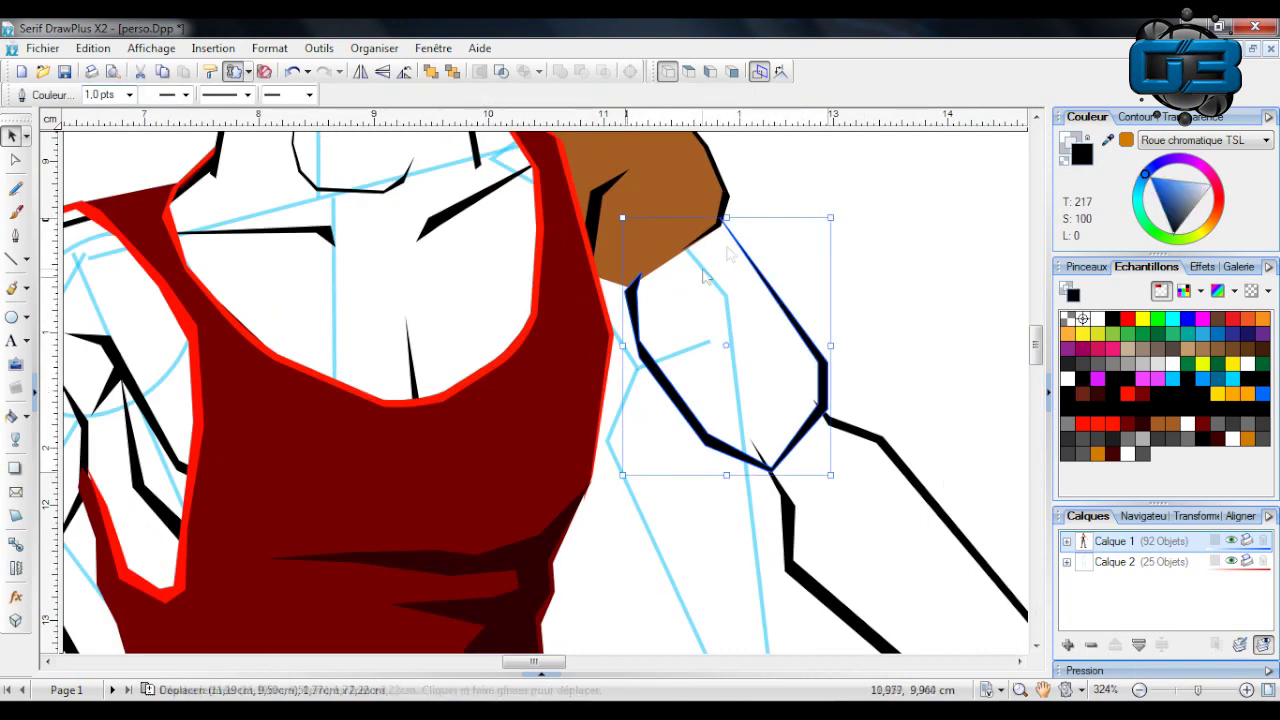
{"action": "left_click", "coordinate": [13, 163]}
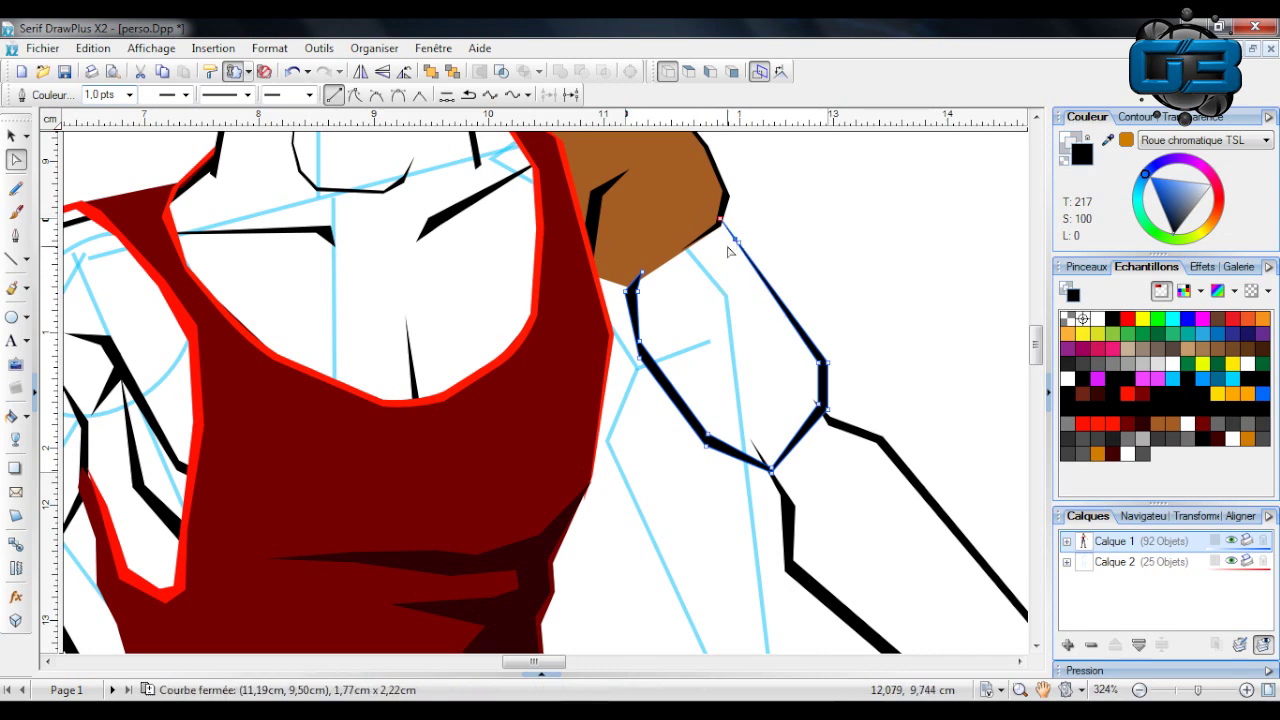
{"action": "mouse_move", "coordinate": [722, 222]}
{"action": "left_mouse_down"}
{"action": "mouse_move", "coordinate": [738, 237]}
{"action": "mouse_move", "coordinate": [713, 236]}
{"action": "mouse_move", "coordinate": [717, 225]}
{"action": "mouse_move", "coordinate": [738, 242]}
{"action": "mouse_move", "coordinate": [745, 230]}
{"action": "left_mouse_up"}
{"action": "left_click", "coordinate": [806, 223]}
Draw a small closed connecting outline about 0.33 by 0.61 cm between the brown shoulder and upper arm, filled near-black, saturation 0 and luminosity 8.
{"action": "scroll", "coordinate": [894, 217], "scroll_direction": "up", "scroll_amount": 2}
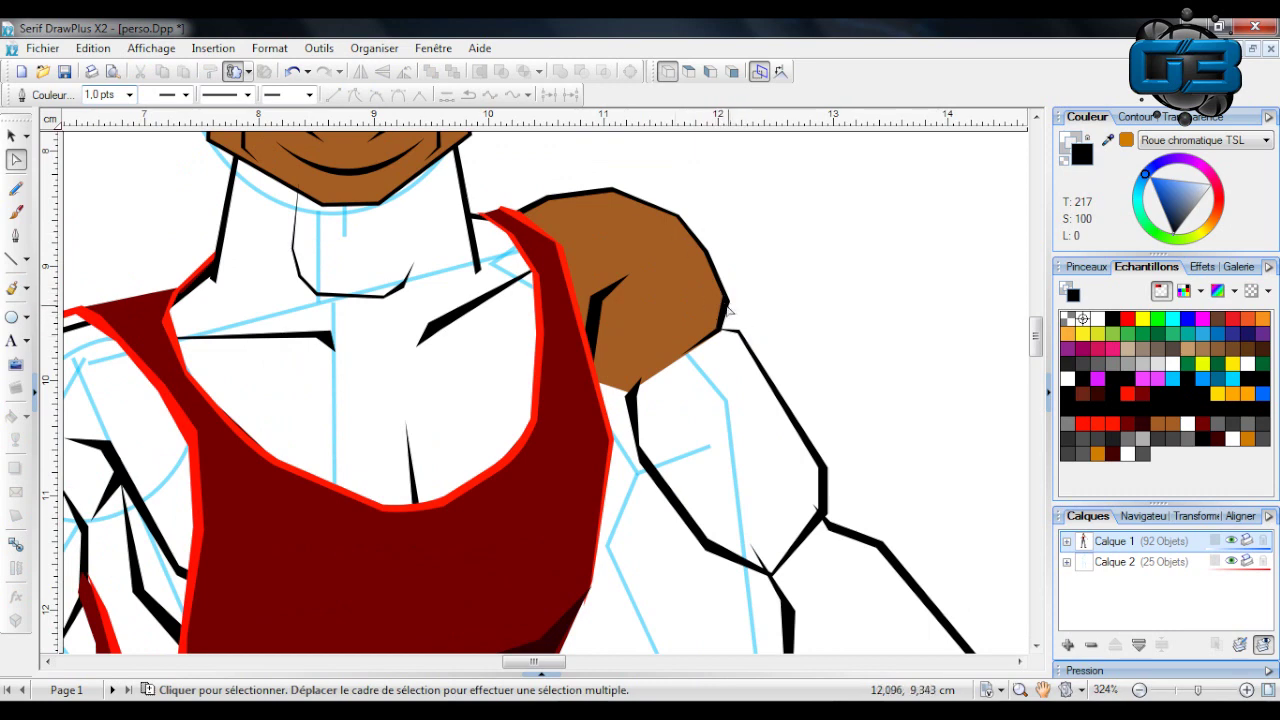
{"action": "left_click", "coordinate": [15, 258]}
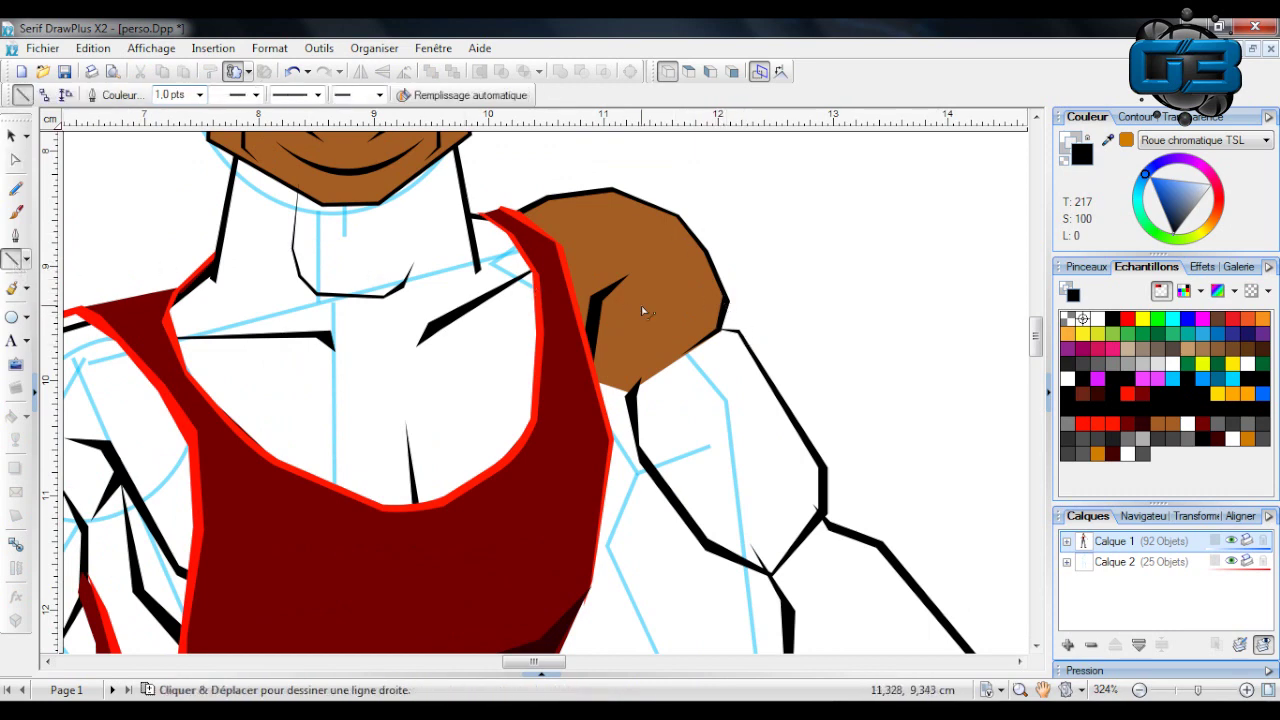
{"action": "mouse_move", "coordinate": [723, 296]}
{"action": "left_mouse_down"}
{"action": "mouse_move", "coordinate": [760, 338]}
{"action": "mouse_move", "coordinate": [764, 372]}
{"action": "left_mouse_up"}
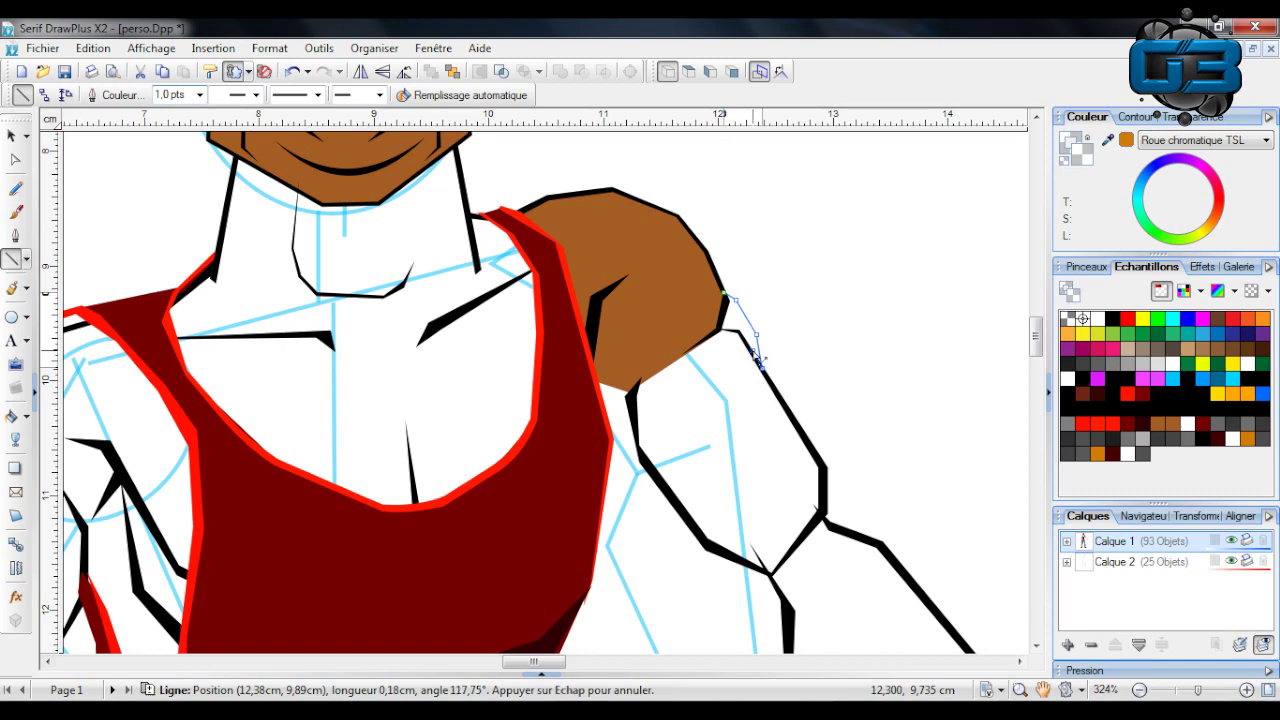
{"action": "left_click_drag", "start_coordinate": [759, 362], "coordinate": [731, 308]}
{"action": "key", "text": "n"}
{"action": "left_click_drag", "start_coordinate": [1145, 183], "coordinate": [1200, 245]}
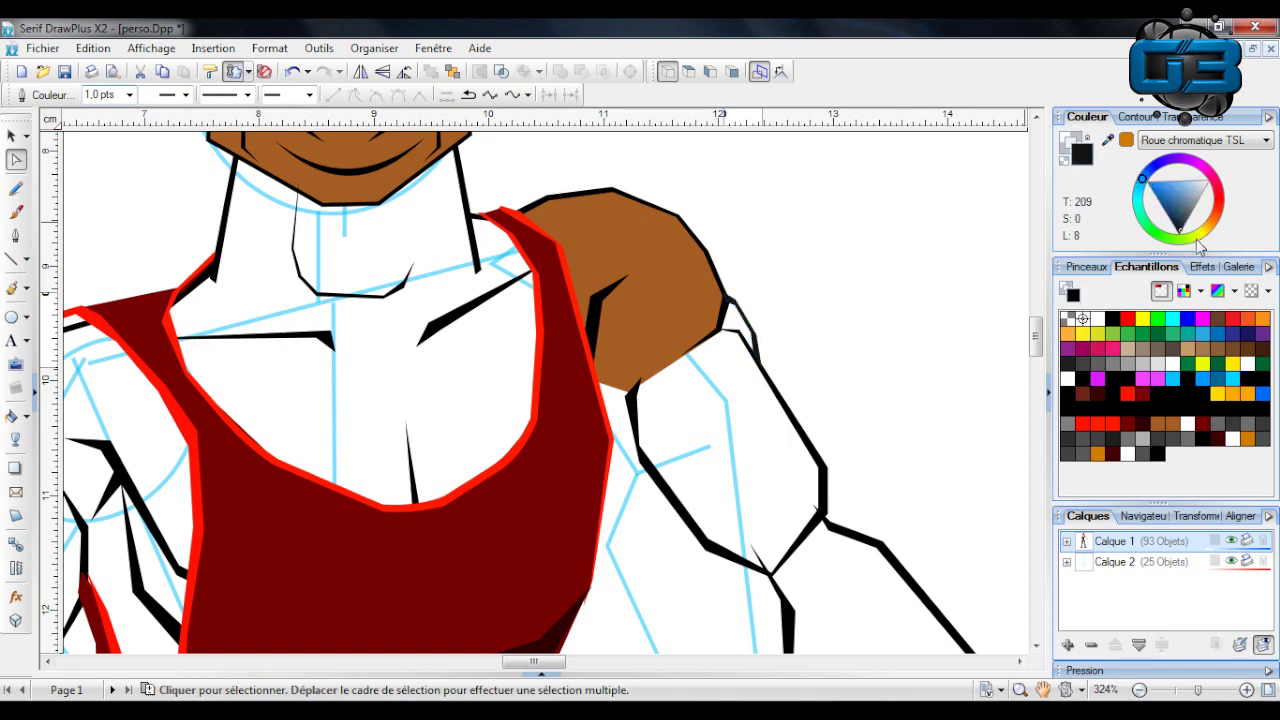
{"action": "left_click", "coordinate": [920, 440]}
Draw a thin curved underarm outline from the tank top's side edge to the inner elbow and fill it black.
{"action": "scroll", "coordinate": [915, 440], "scroll_direction": "down", "scroll_amount": 2}
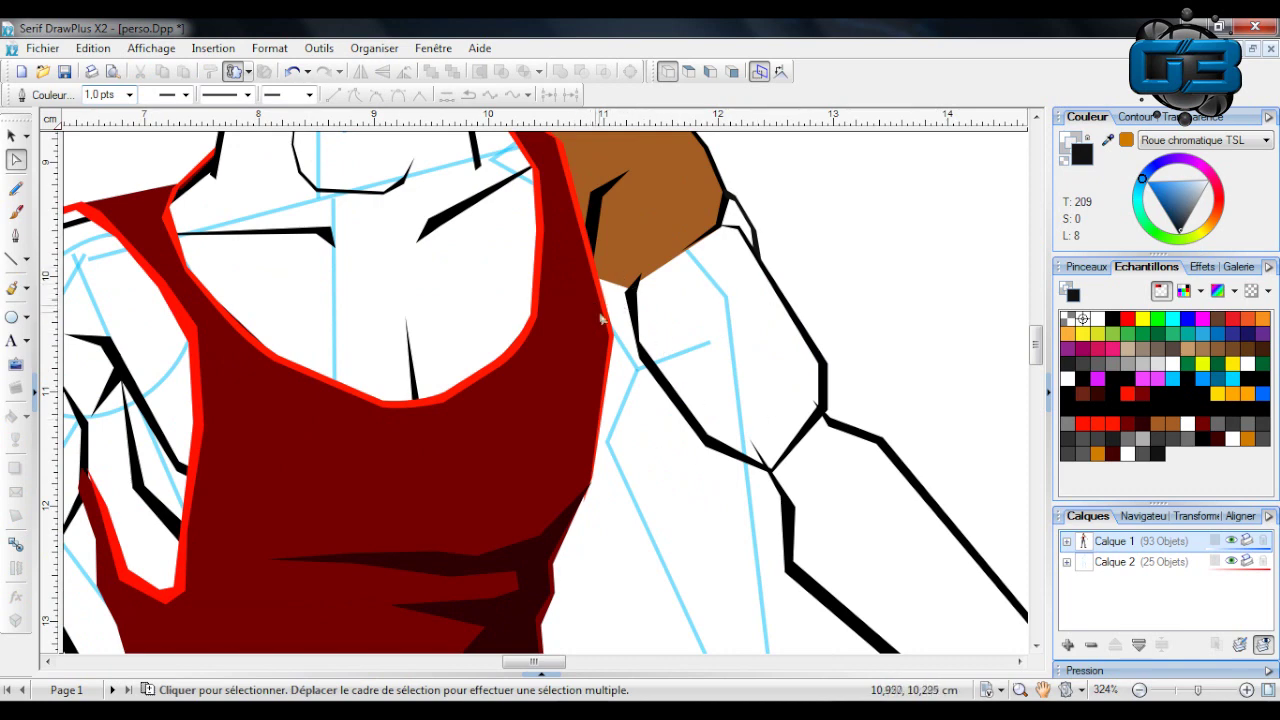
{"action": "left_click", "coordinate": [15, 258]}
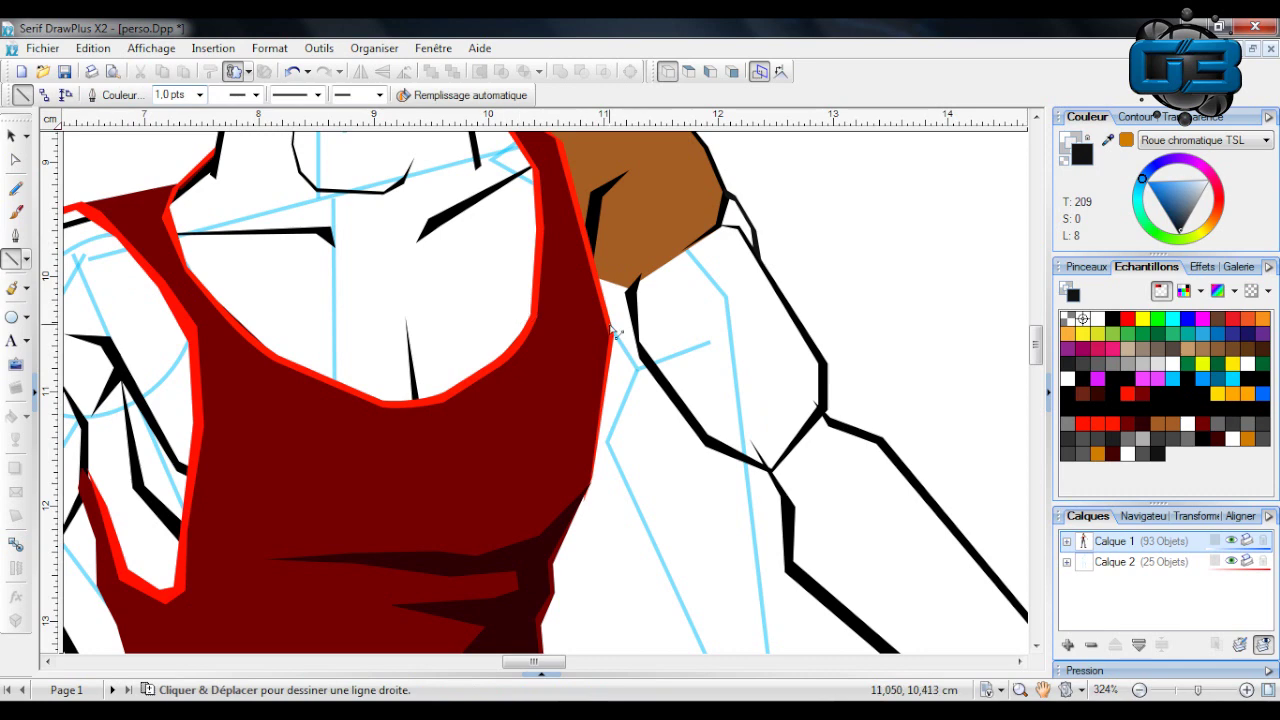
{"action": "mouse_move", "coordinate": [608, 320]}
{"action": "left_mouse_down"}
{"action": "mouse_move", "coordinate": [686, 443]}
{"action": "mouse_move", "coordinate": [760, 490]}
{"action": "mouse_move", "coordinate": [787, 533]}
{"action": "left_mouse_up"}
{"action": "left_click_drag", "start_coordinate": [787, 533], "coordinate": [609, 331]}
{"action": "left_click_drag", "start_coordinate": [609, 331], "coordinate": [606, 321]}
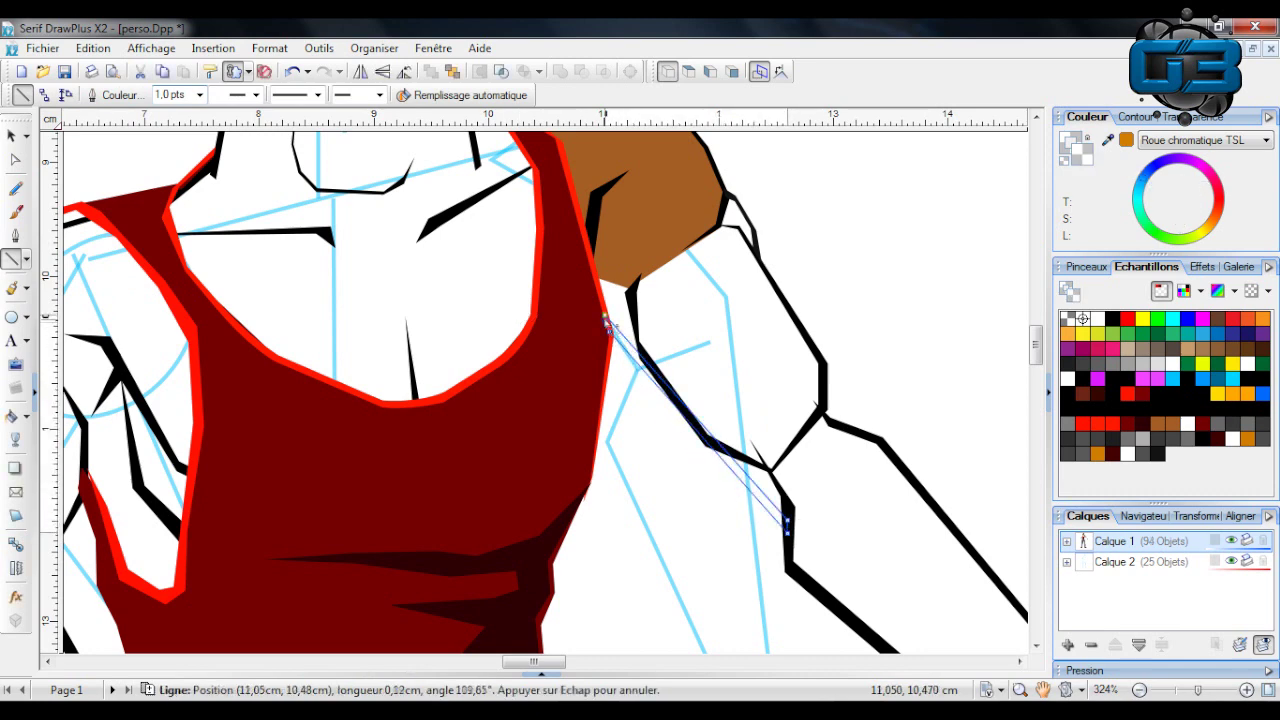
{"action": "left_click_drag", "start_coordinate": [669, 391], "coordinate": [687, 423]}
{"action": "left_click", "coordinate": [1143, 185]}
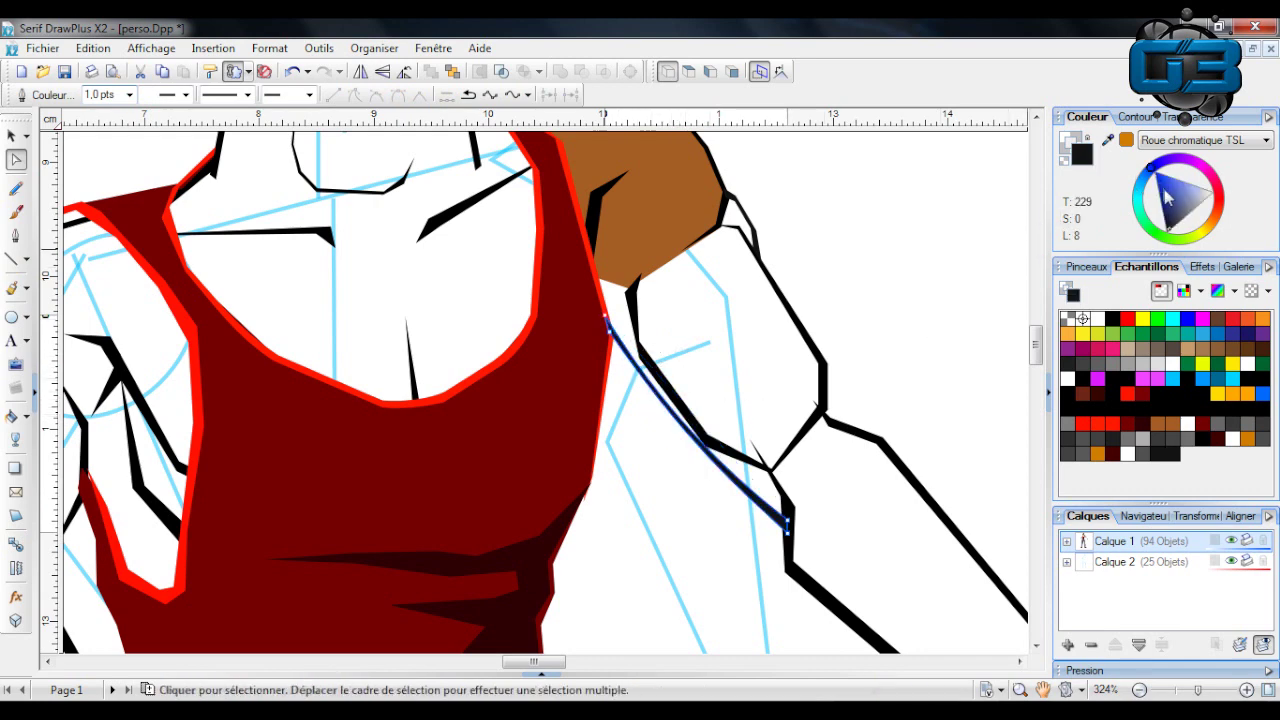
{"action": "left_click", "coordinate": [608, 318]}
{"action": "key", "text": "Escape"}
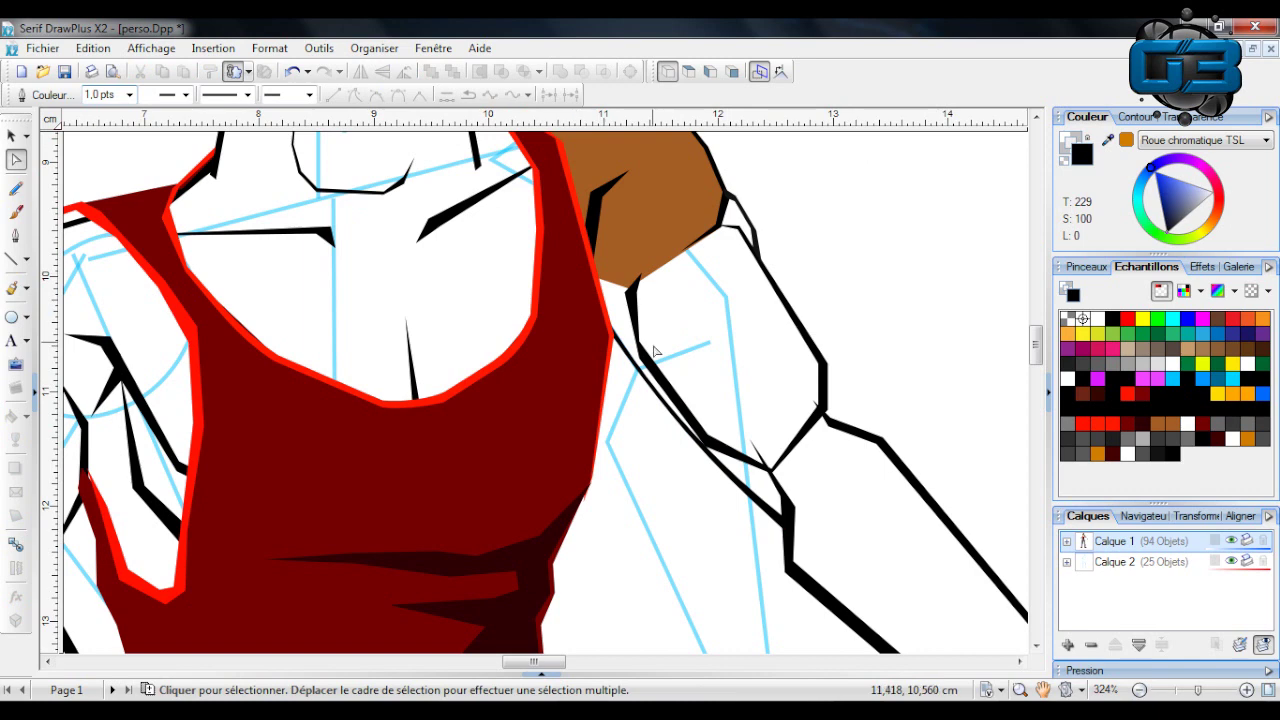
Thin and curve the inner lower edge of the original upper-arm outline beside the underarm line.
{"action": "left_click", "coordinate": [675, 385]}
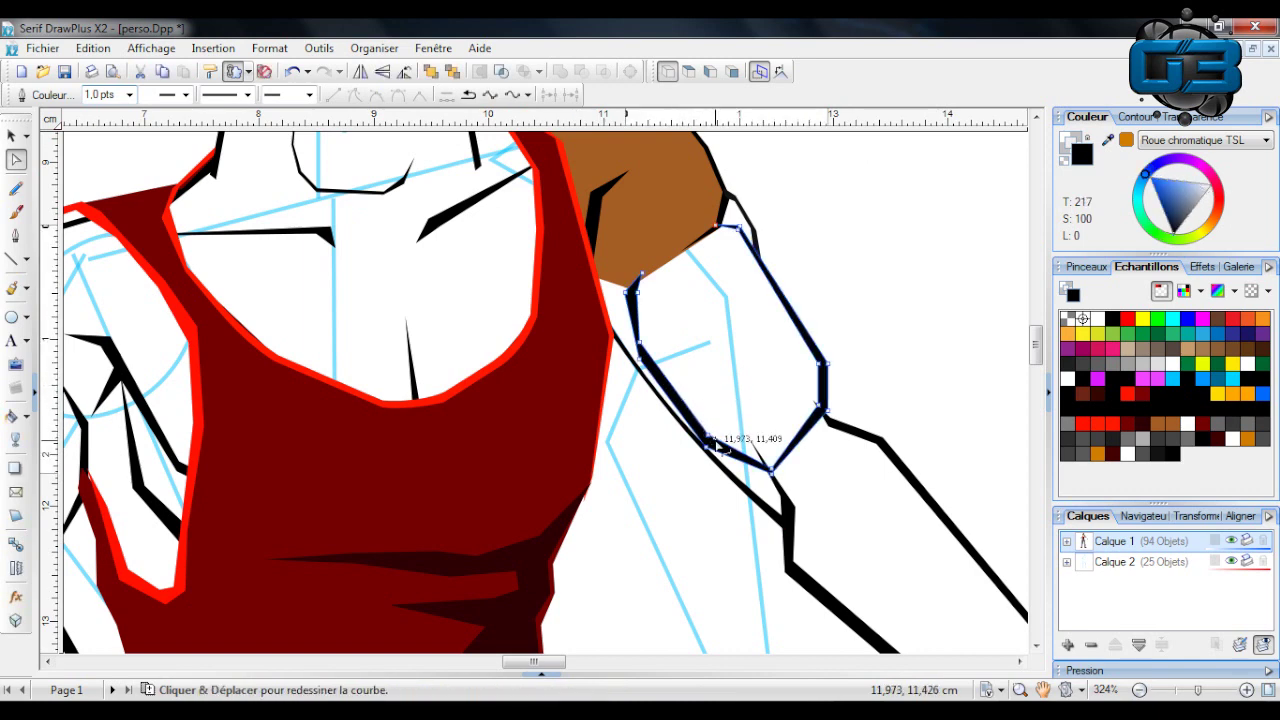
{"action": "left_click_drag", "start_coordinate": [746, 452], "coordinate": [680, 411]}
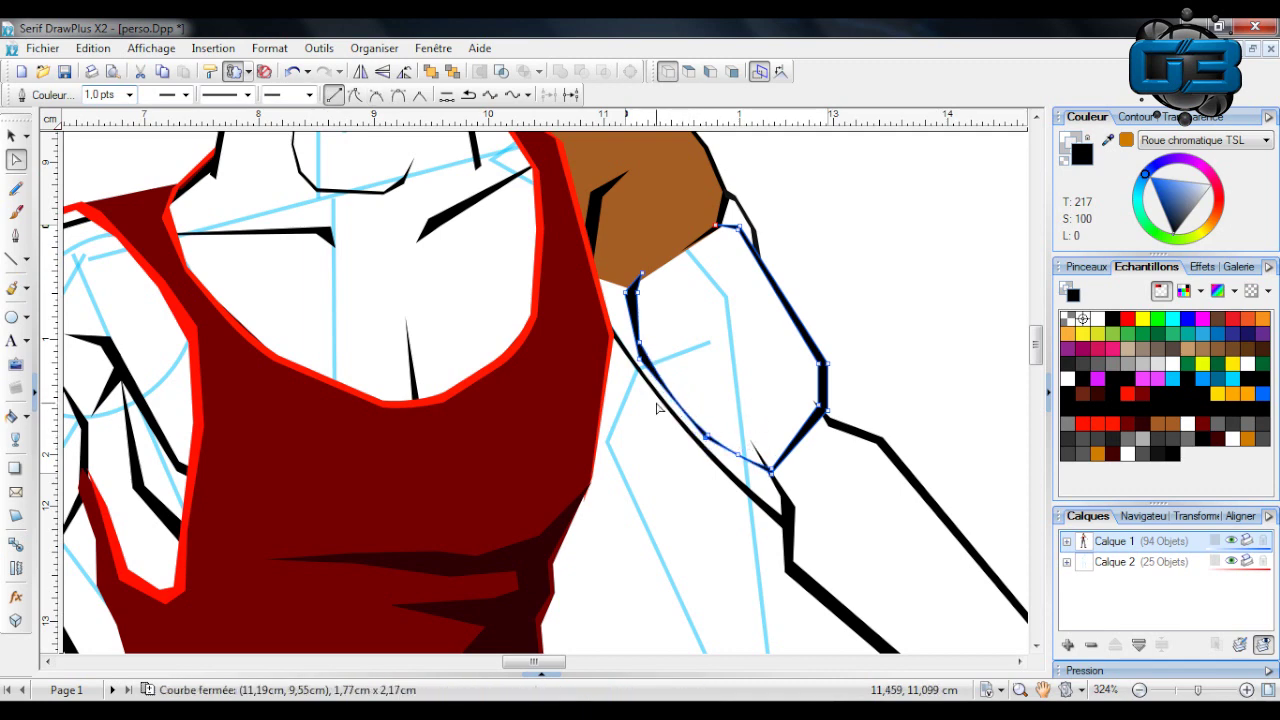
{"action": "left_click", "coordinate": [906, 315]}
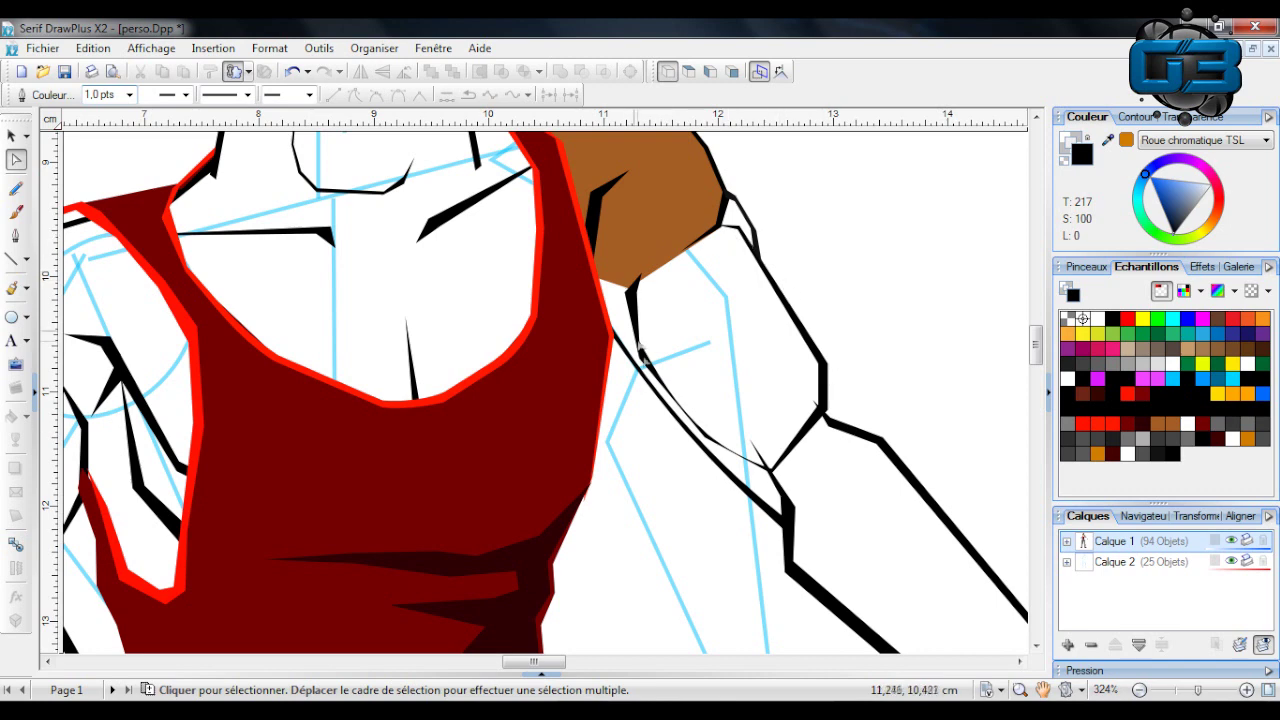
Delete the inner-side nodes of the upper-arm outline, keeping only its outer edge and the short stroke across the elbow.
{"action": "left_click", "coordinate": [640, 310]}
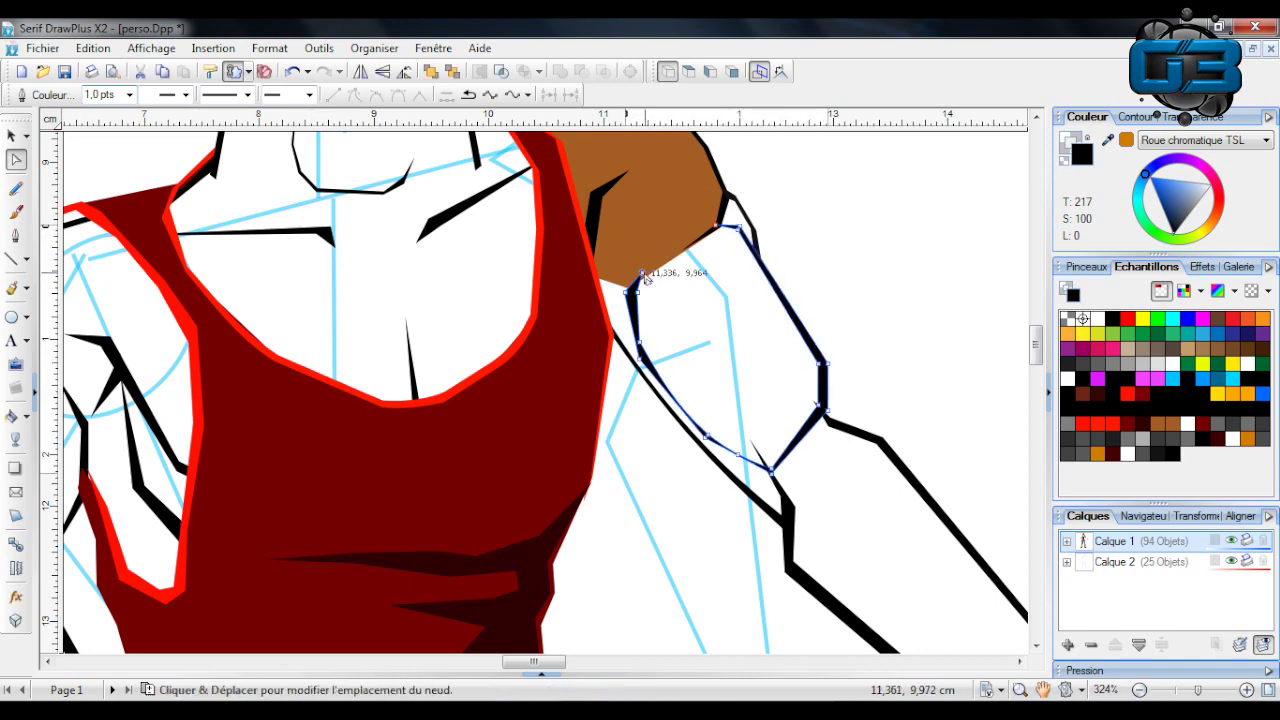
{"action": "left_click", "coordinate": [643, 274]}
{"action": "left_click_drag", "start_coordinate": [643, 274], "coordinate": [705, 442]}
{"action": "left_click_drag", "start_coordinate": [706, 440], "coordinate": [771, 470]}
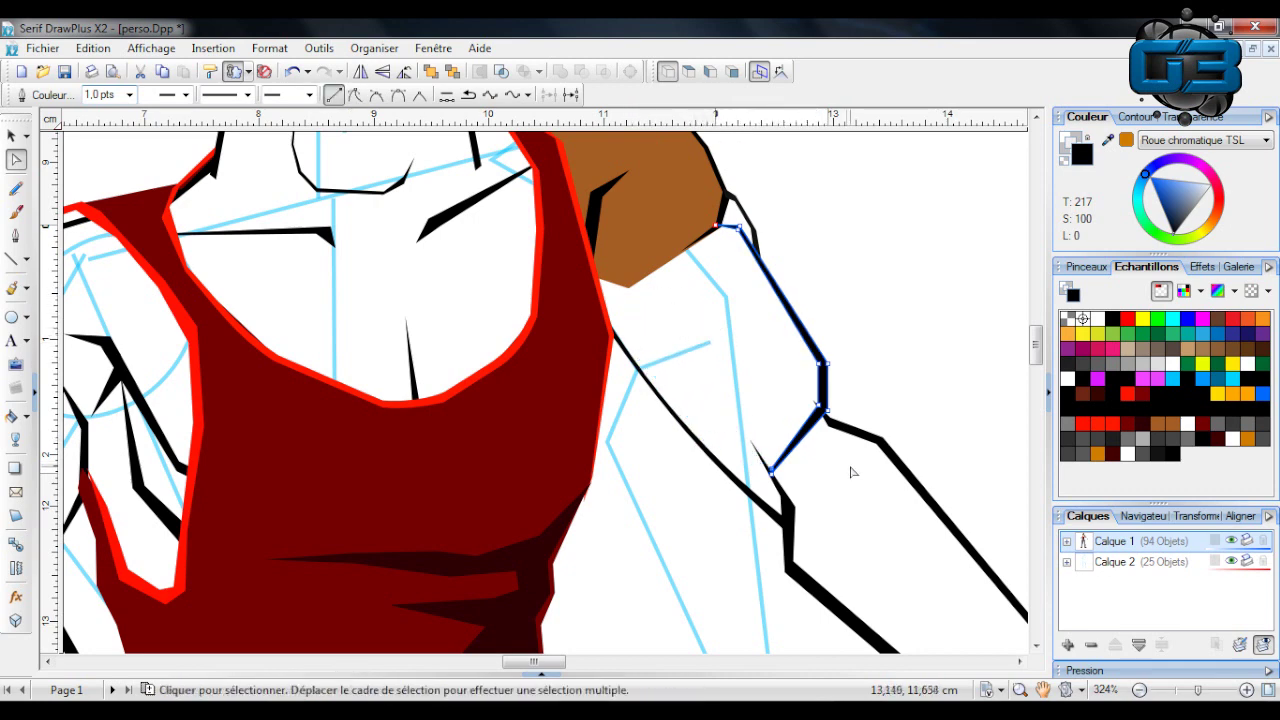
{"action": "left_click", "coordinate": [950, 243]}
Bend the angular outer corner and the short elbow stroke of the upper-arm outline into a continuous rounded curve.
{"action": "left_click", "coordinate": [826, 384]}
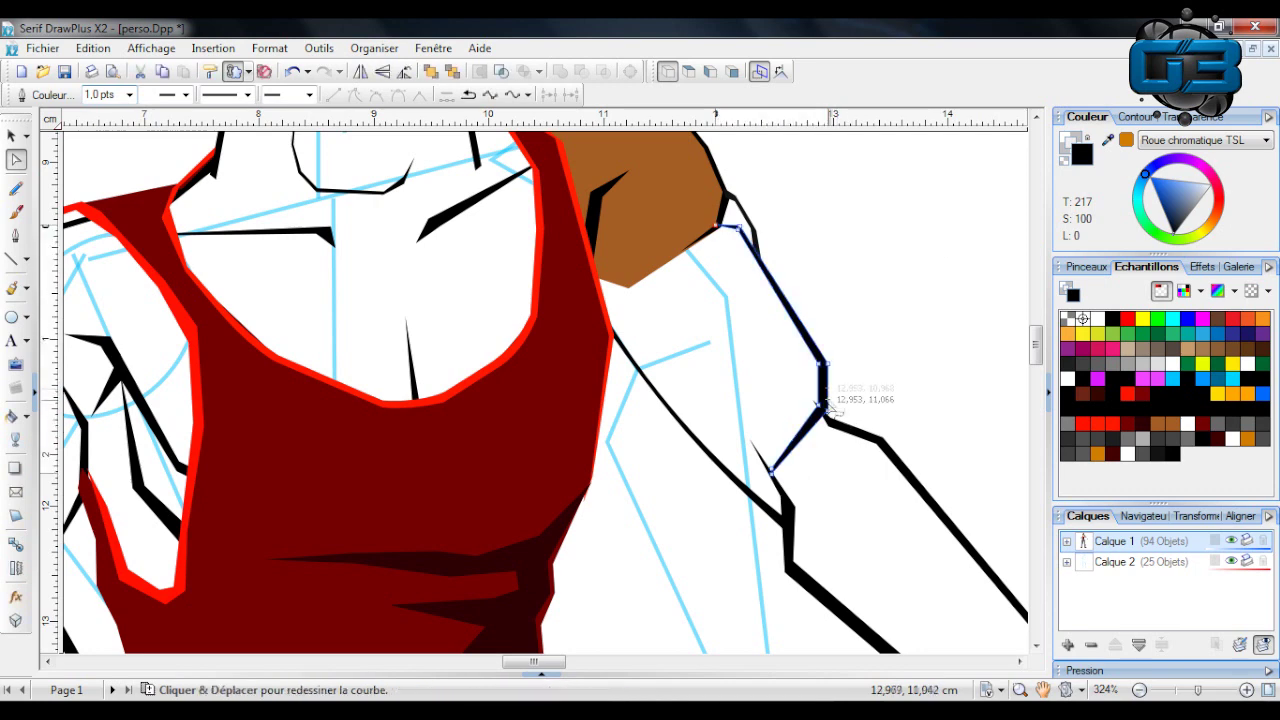
{"action": "mouse_move", "coordinate": [829, 386]}
{"action": "left_mouse_down"}
{"action": "mouse_move", "coordinate": [818, 383]}
{"action": "mouse_move", "coordinate": [820, 407]}
{"action": "left_mouse_up"}
{"action": "left_click", "coordinate": [829, 424]}
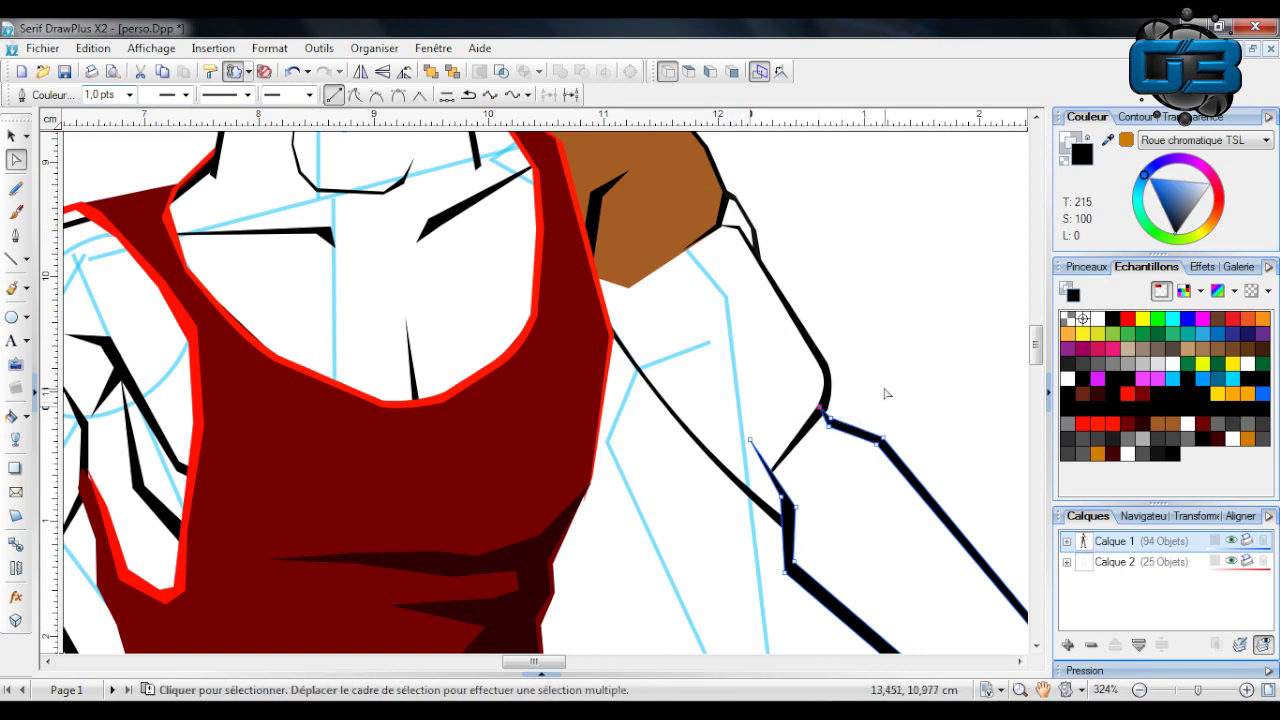
{"action": "scroll", "coordinate": [886, 400], "scroll_direction": "down", "scroll_amount": 2}
{"action": "left_click", "coordinate": [801, 348]}
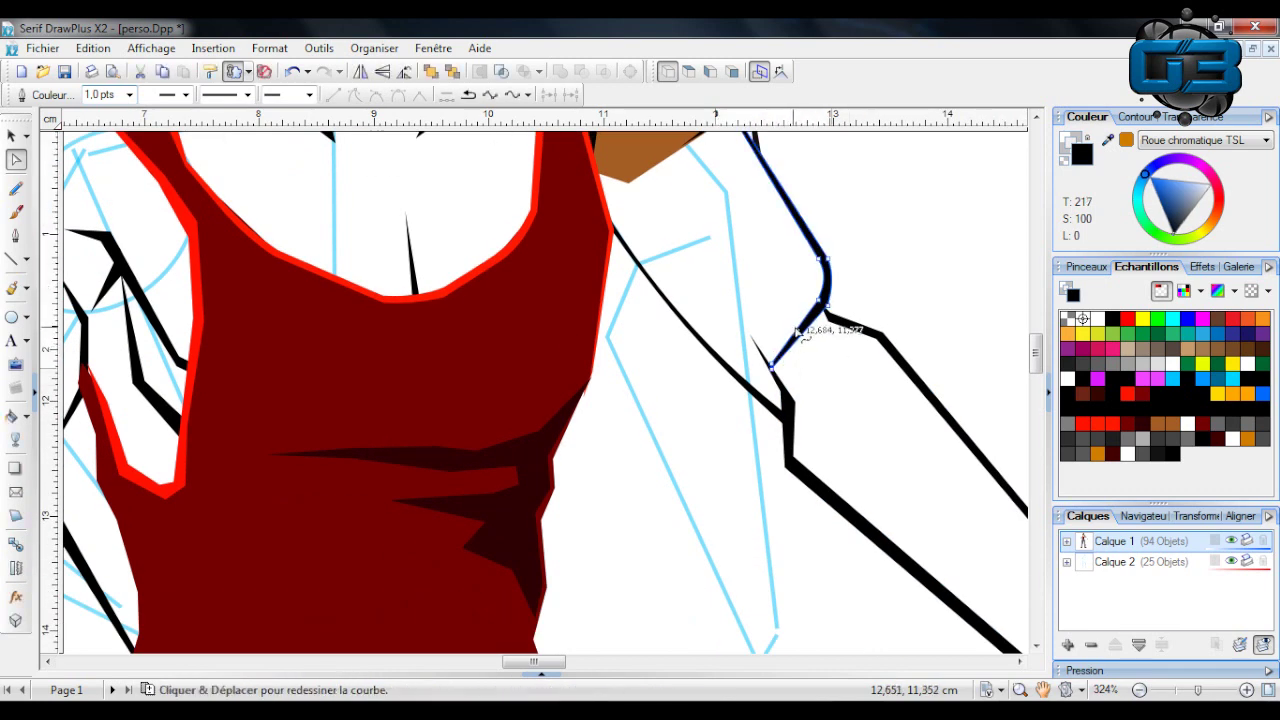
{"action": "left_click_drag", "start_coordinate": [808, 331], "coordinate": [823, 307]}
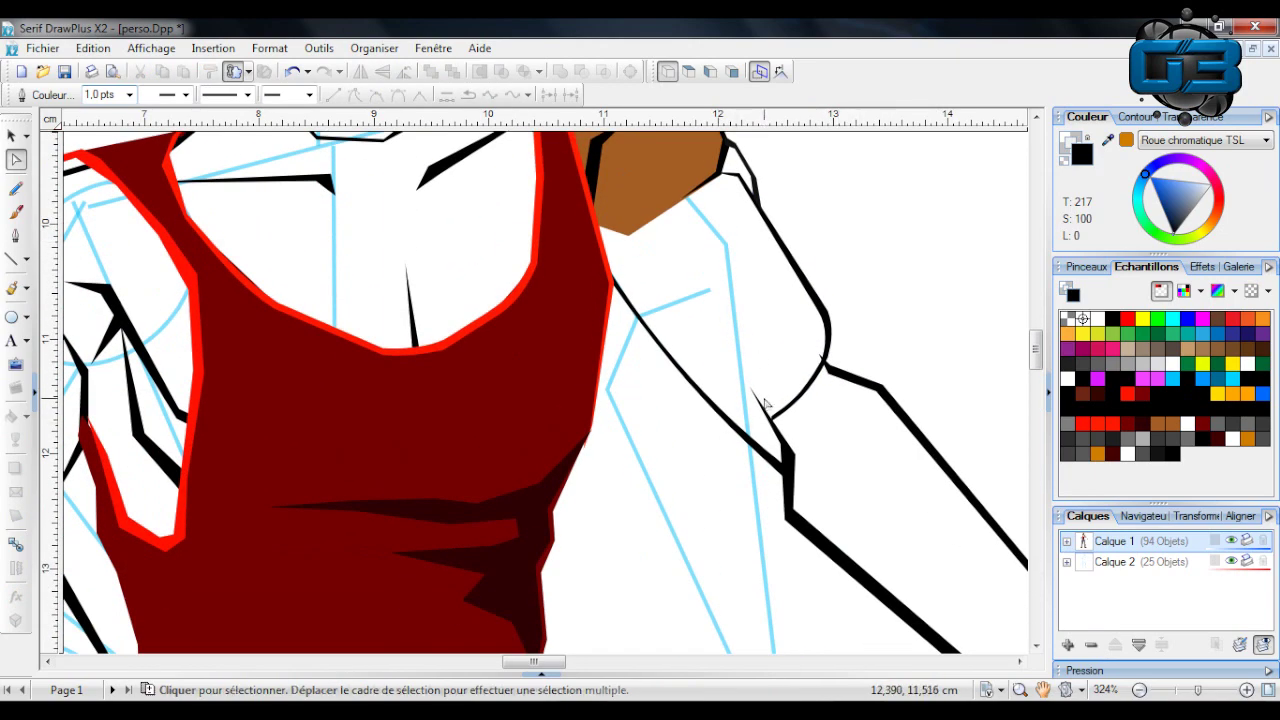
Remove the pointed spike of the forearm outline that extends past the inner elbow.
{"action": "left_click", "coordinate": [765, 403]}
{"action": "scroll", "coordinate": [770, 430], "scroll_direction": "down", "scroll_amount": 3}
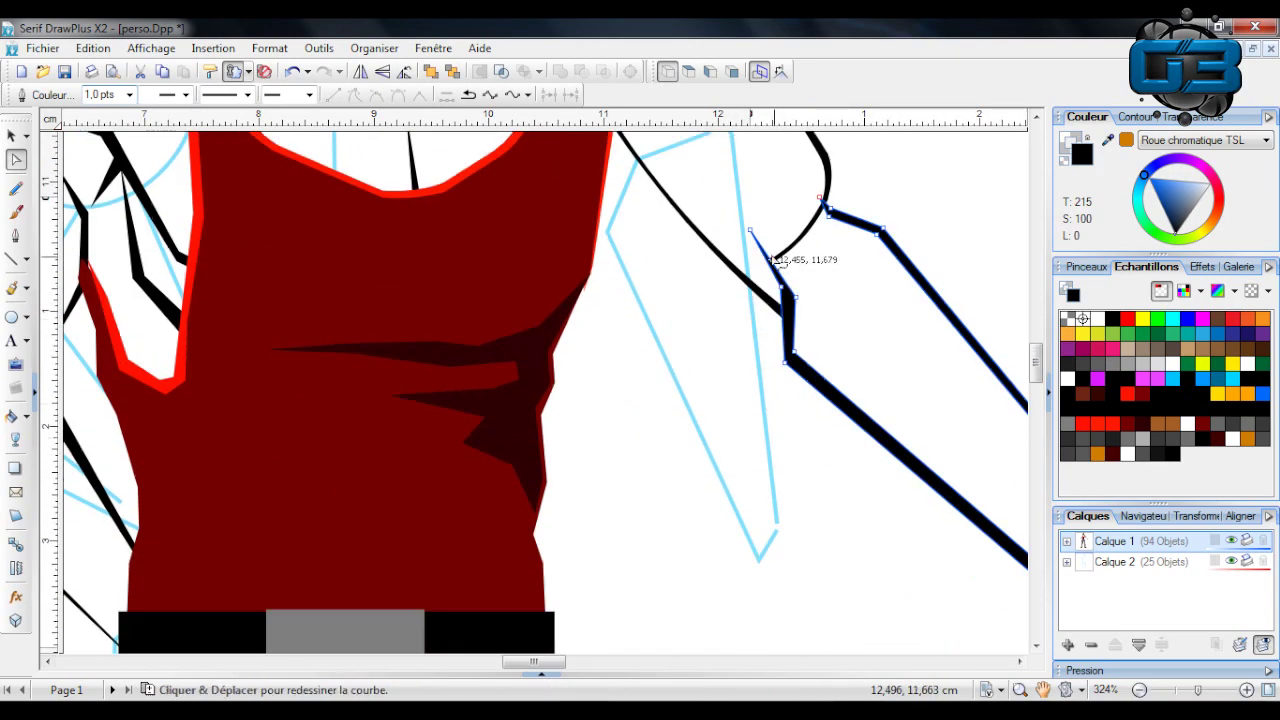
{"action": "left_click_drag", "start_coordinate": [750, 231], "coordinate": [827, 311]}
Shorten the free tip of the upper-arm curve at the elbow by pulling its end nodes back up along the curve.
{"action": "scroll", "coordinate": [912, 203], "scroll_direction": "up", "scroll_amount": 1}
{"action": "left_click", "coordinate": [784, 371]}
{"action": "left_click", "coordinate": [773, 367]}
{"action": "left_click_drag", "start_coordinate": [771, 367], "coordinate": [787, 356]}
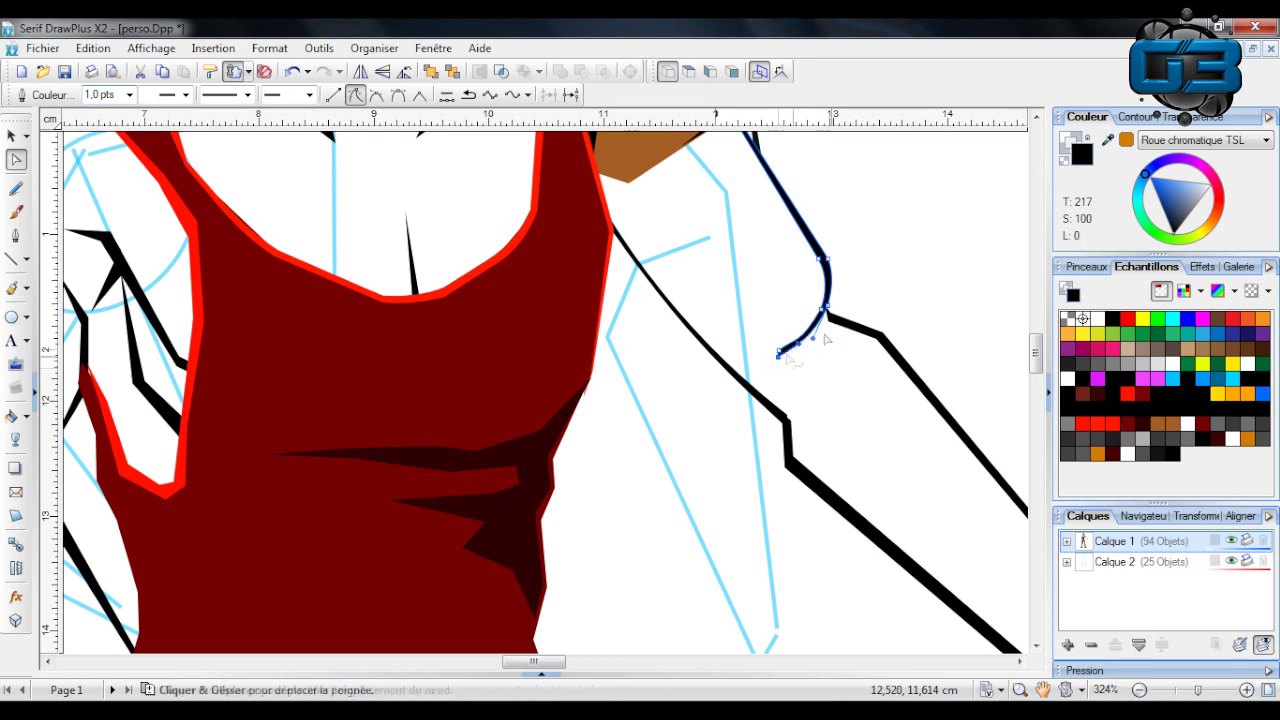
{"action": "left_click", "coordinate": [906, 259]}
Bow the long straight outer edge of the upper-arm outline outward into a smooth curve.
{"action": "scroll", "coordinate": [758, 243], "scroll_direction": "up", "scroll_amount": 3}
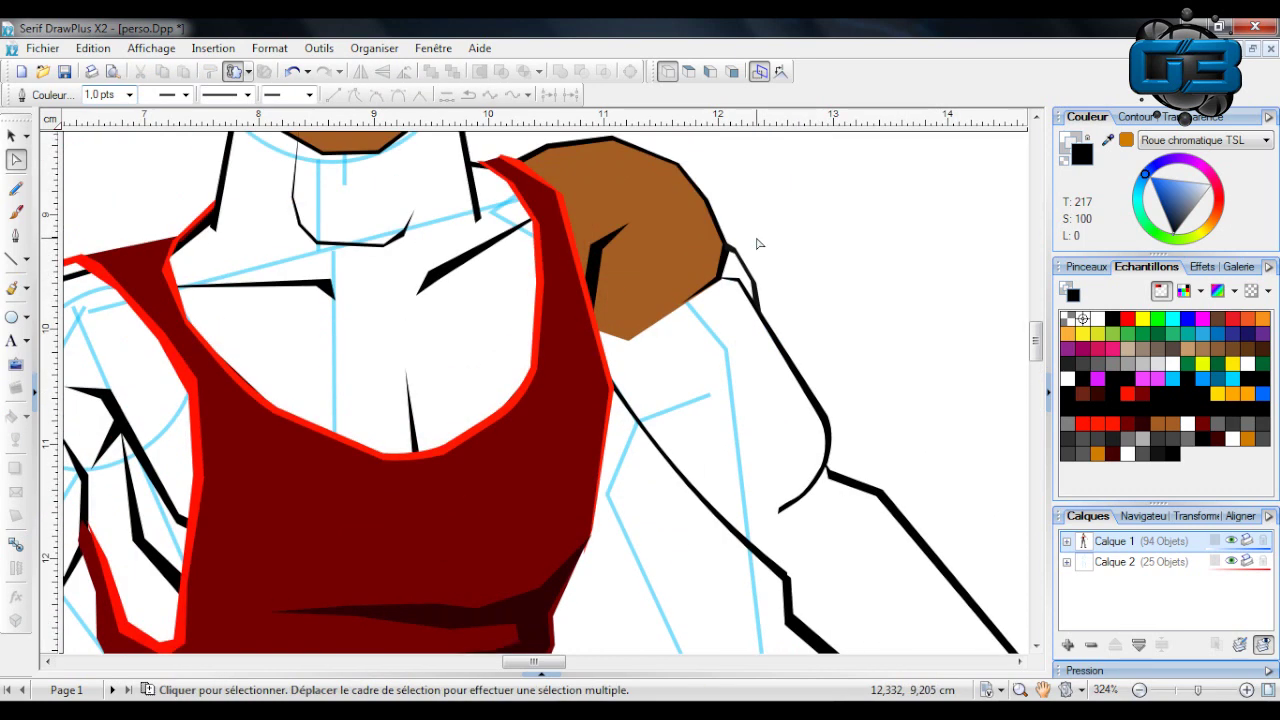
{"action": "scroll", "coordinate": [758, 267], "scroll_direction": "down", "scroll_amount": 2}
{"action": "left_click", "coordinate": [793, 259]}
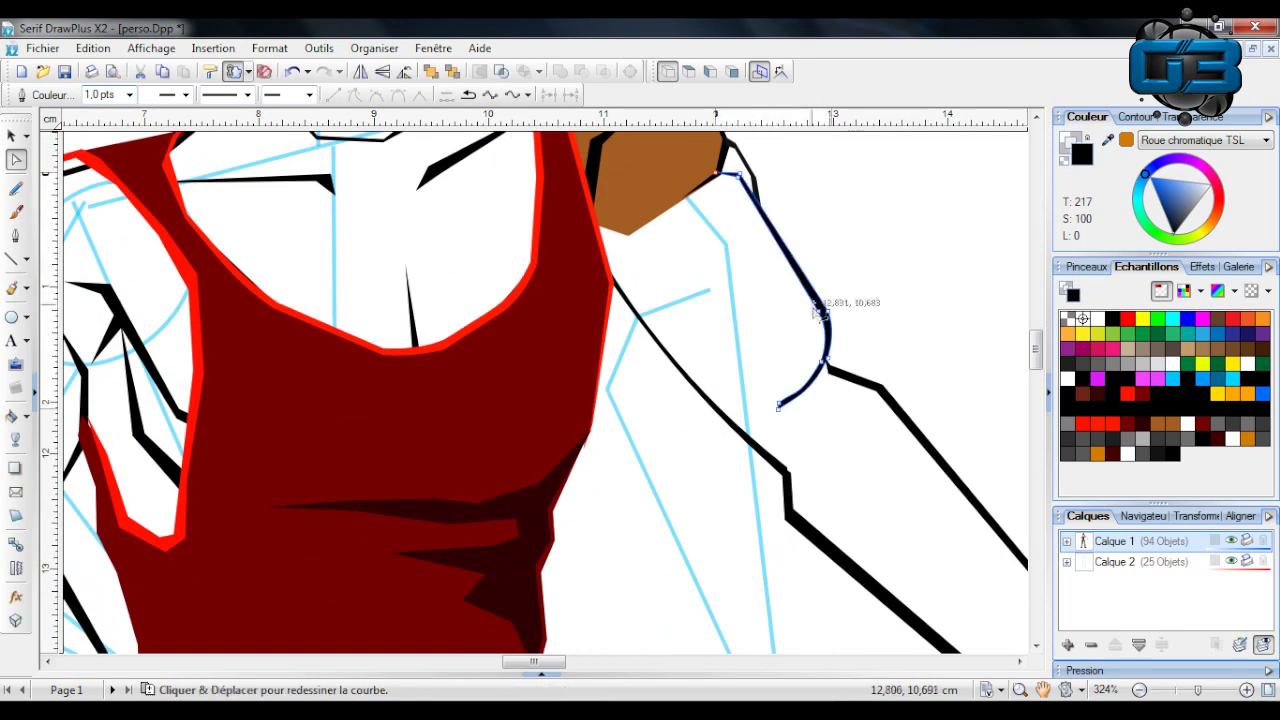
{"action": "mouse_move", "coordinate": [823, 294]}
{"action": "left_mouse_down"}
{"action": "mouse_move", "coordinate": [800, 283]}
{"action": "mouse_move", "coordinate": [842, 328]}
{"action": "mouse_move", "coordinate": [827, 313]}
{"action": "left_mouse_up"}
{"action": "left_click", "coordinate": [862, 288]}
Adjust the lower end node of the small shoulder connector so it meets the curved upper-arm outline.
{"action": "scroll", "coordinate": [864, 288], "scroll_direction": "up", "scroll_amount": 2}
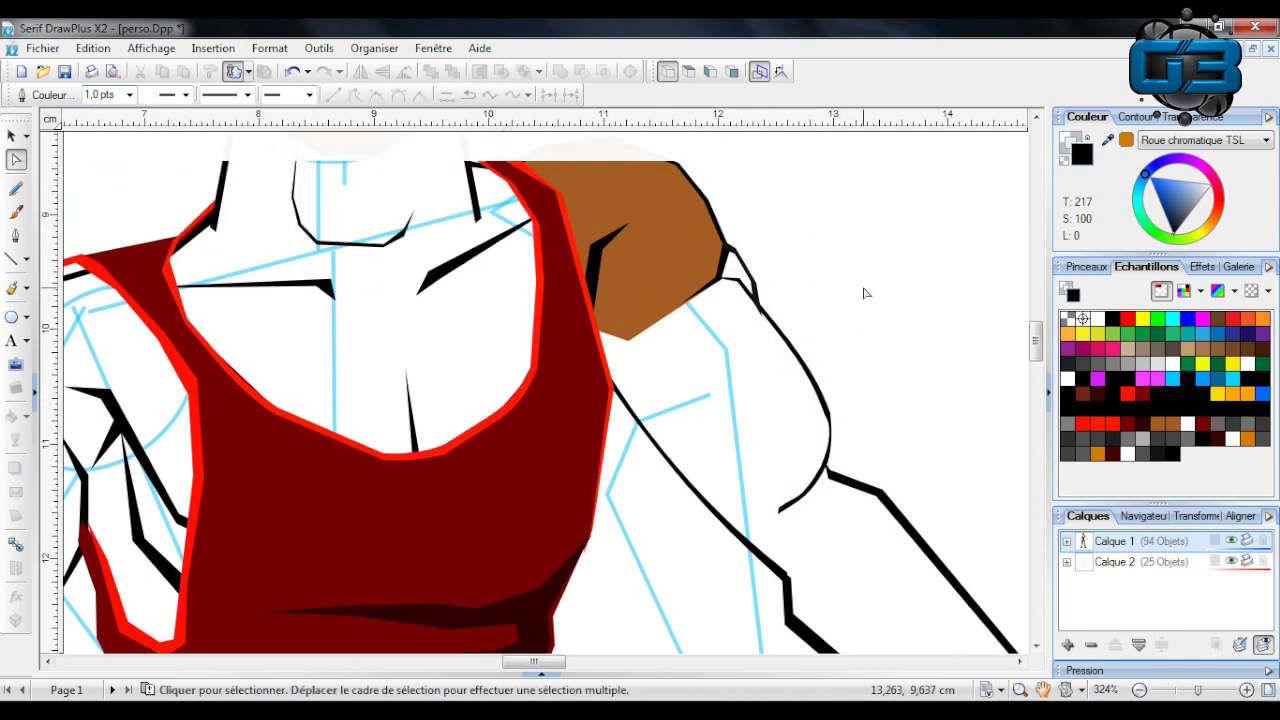
{"action": "left_click", "coordinate": [760, 302]}
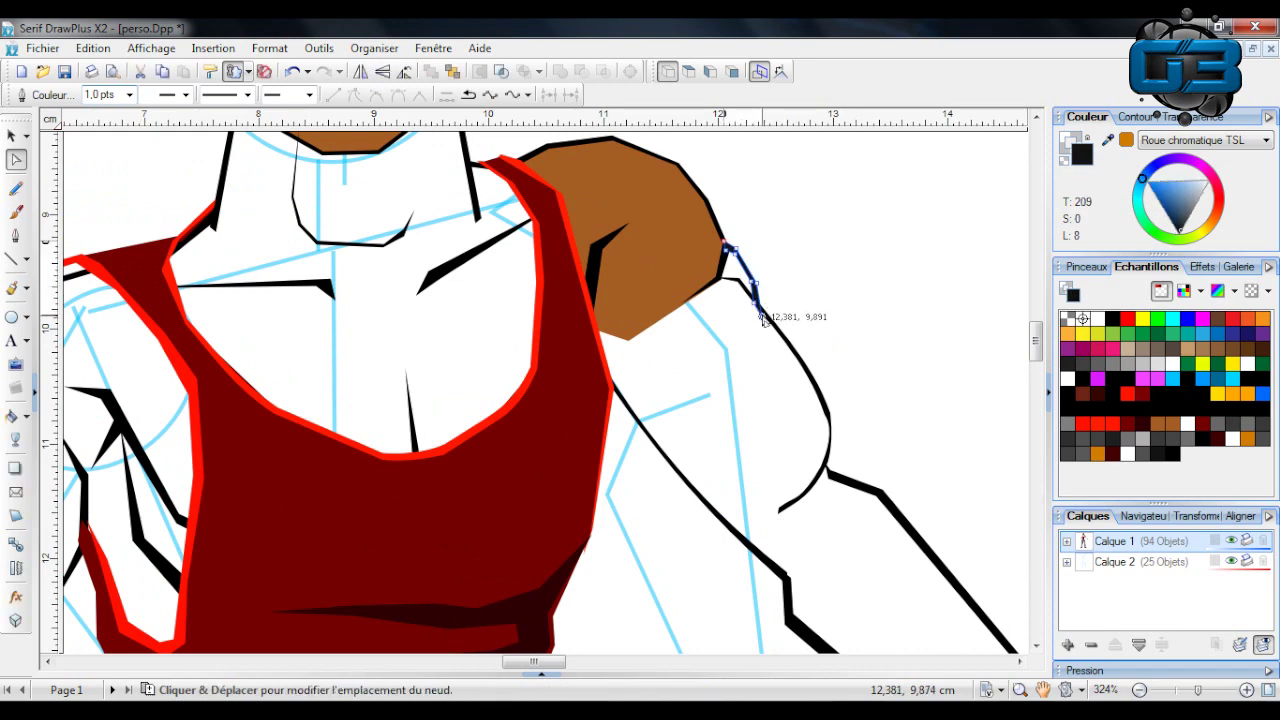
{"action": "left_click_drag", "start_coordinate": [760, 312], "coordinate": [762, 314]}
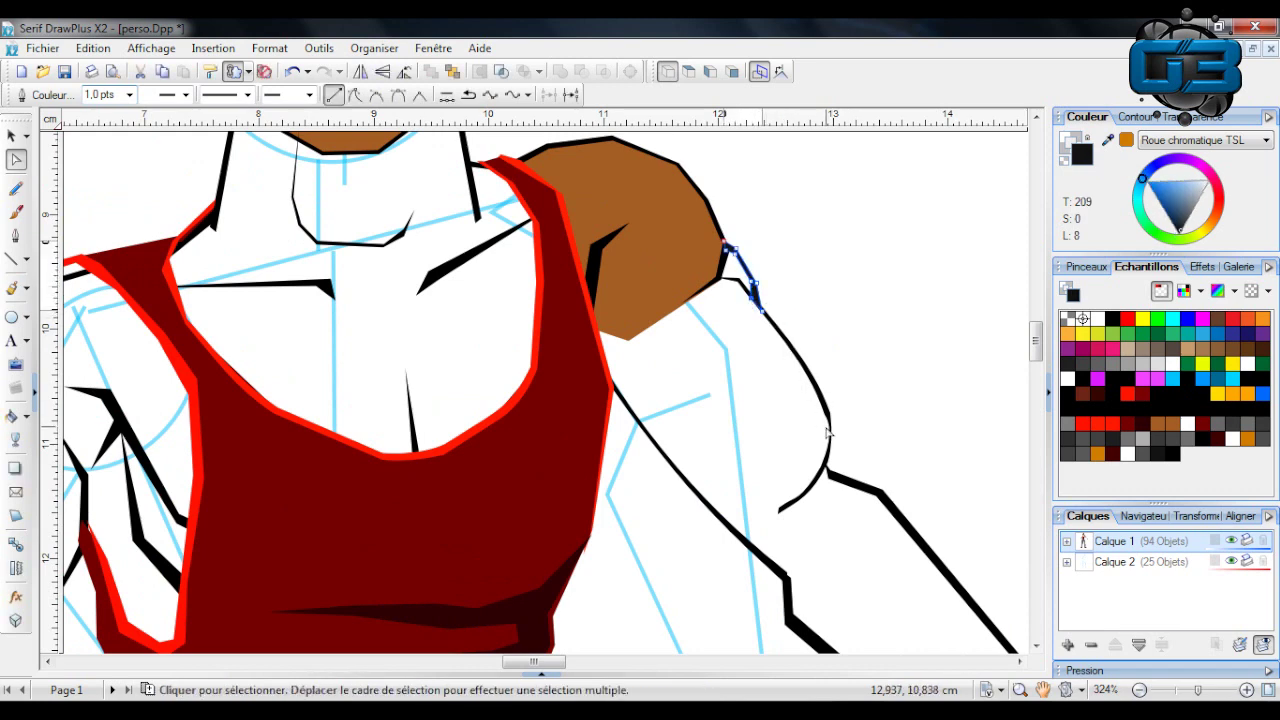
Refine the curve of the upper-arm outline at its outermost bulge above the elbow.
{"action": "scroll", "coordinate": [561, 449], "scroll_direction": "up", "scroll_amount": 2}
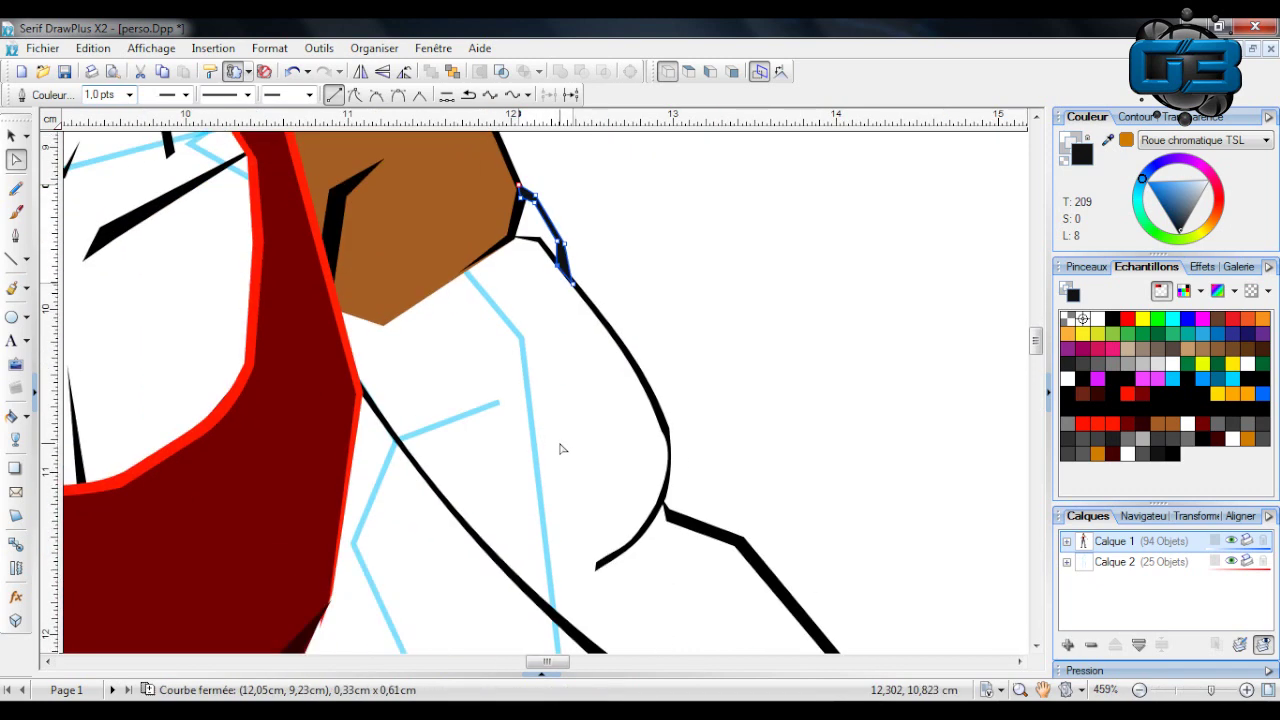
{"action": "left_click", "coordinate": [800, 403]}
{"action": "scroll", "coordinate": [746, 437], "scroll_direction": "down", "scroll_amount": 2}
{"action": "left_click", "coordinate": [662, 320]}
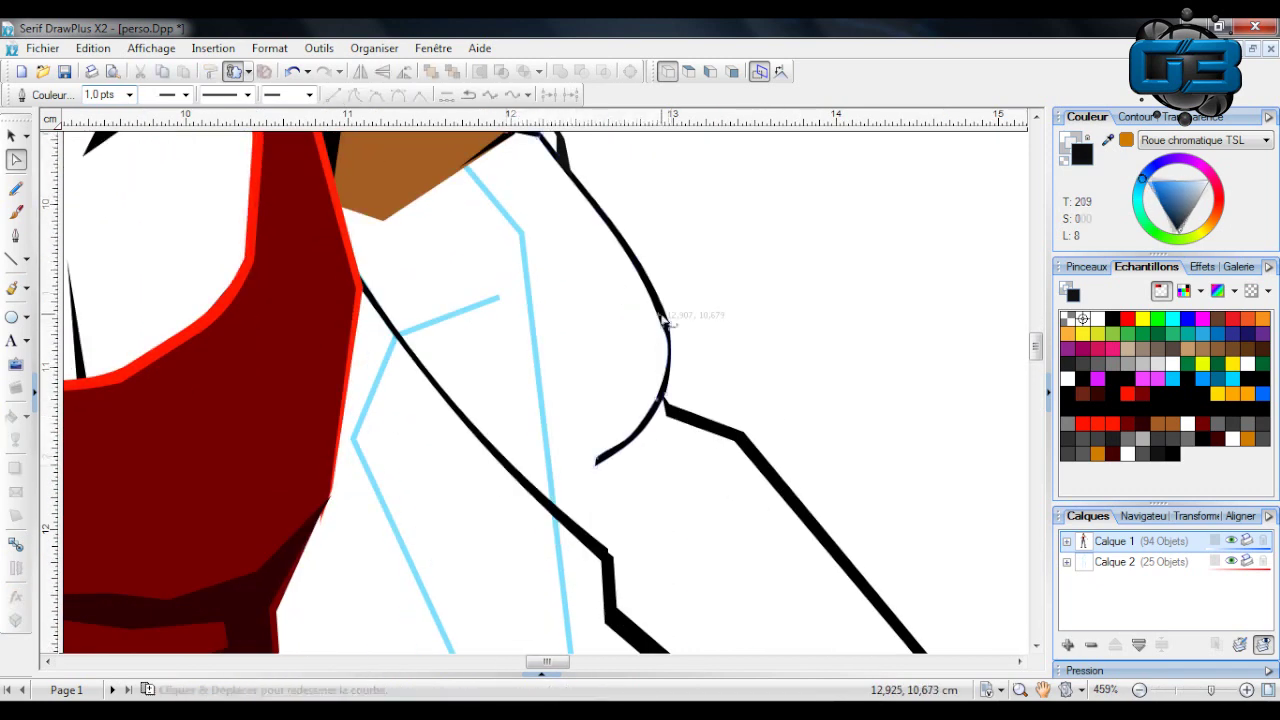
{"action": "left_click_drag", "start_coordinate": [678, 353], "coordinate": [674, 358]}
{"action": "left_click", "coordinate": [706, 321]}
Draw a closed, curved inner-arm line about 1.11 by 1.65 cm from the brown shoulder's lower tip toward the elbow.
{"action": "scroll", "coordinate": [708, 323], "scroll_direction": "down", "scroll_amount": 1}
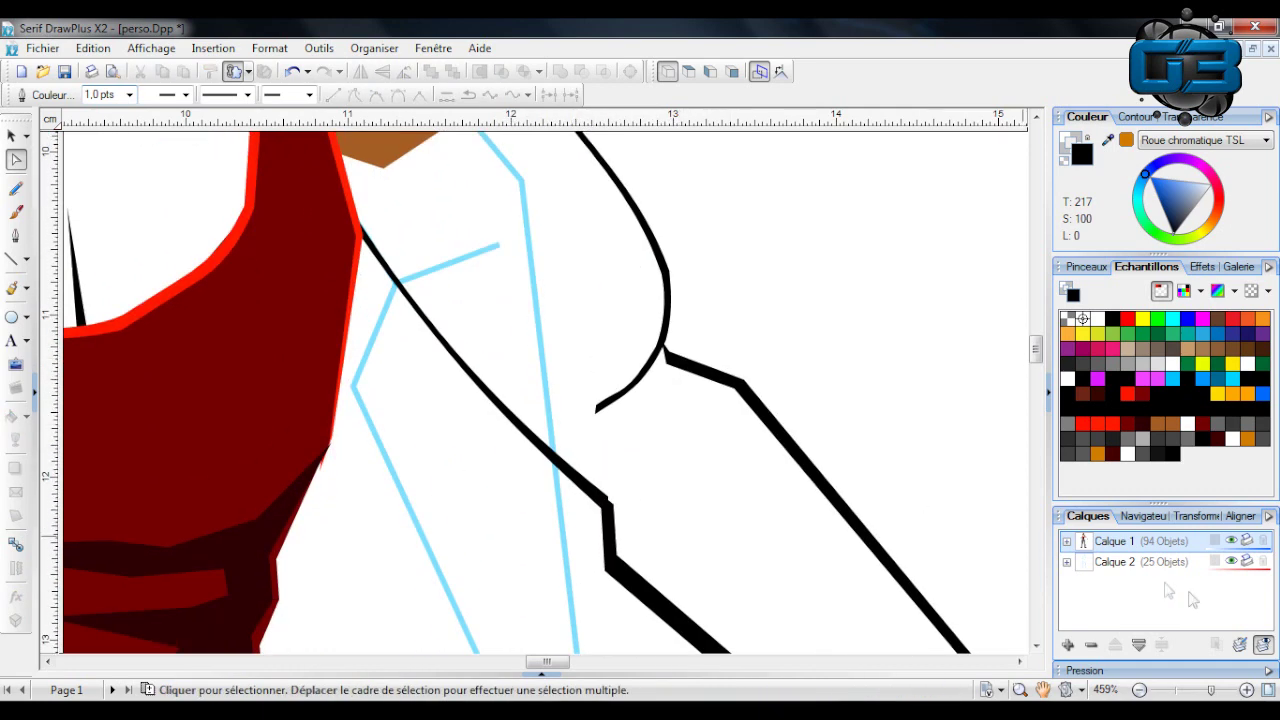
{"action": "left_click", "coordinate": [1192, 690]}
{"action": "scroll", "coordinate": [660, 310], "scroll_direction": "up", "scroll_amount": 3}
{"action": "scroll", "coordinate": [605, 302], "scroll_direction": "down", "scroll_amount": 3}
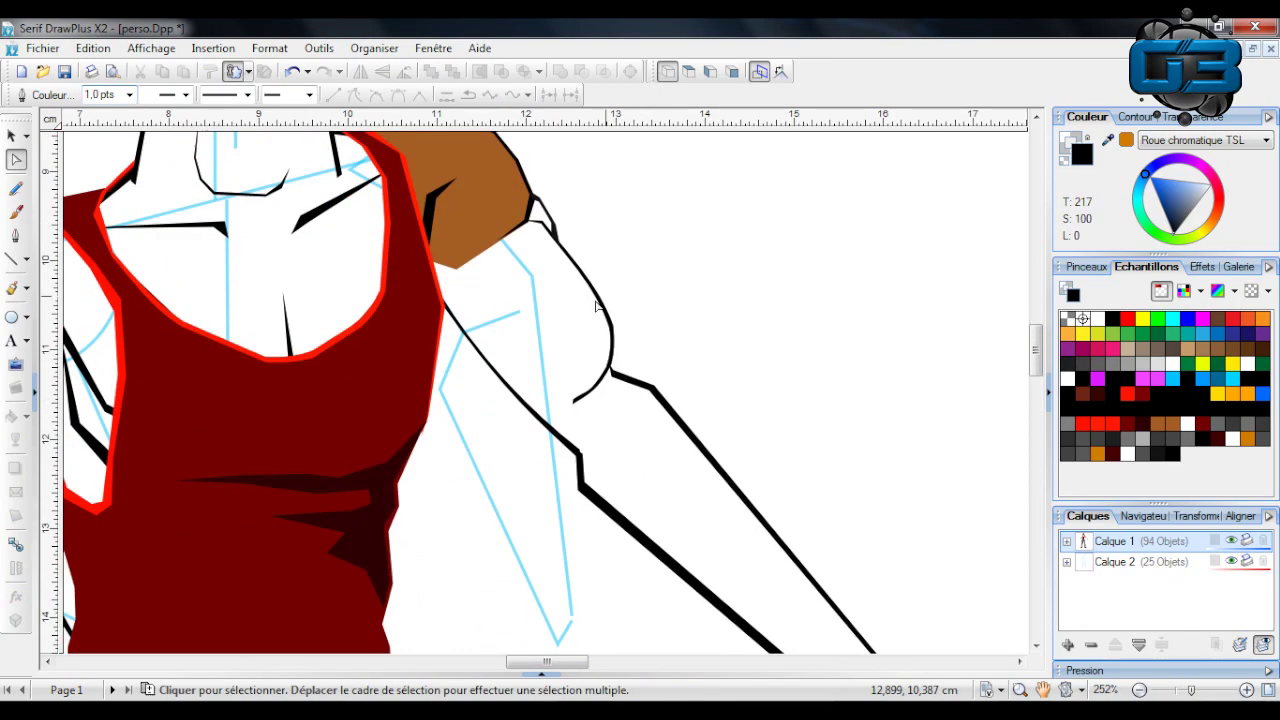
{"action": "key", "text": "l"}
{"action": "left_click_drag", "start_coordinate": [460, 262], "coordinate": [474, 322]}
{"action": "key", "text": "n"}
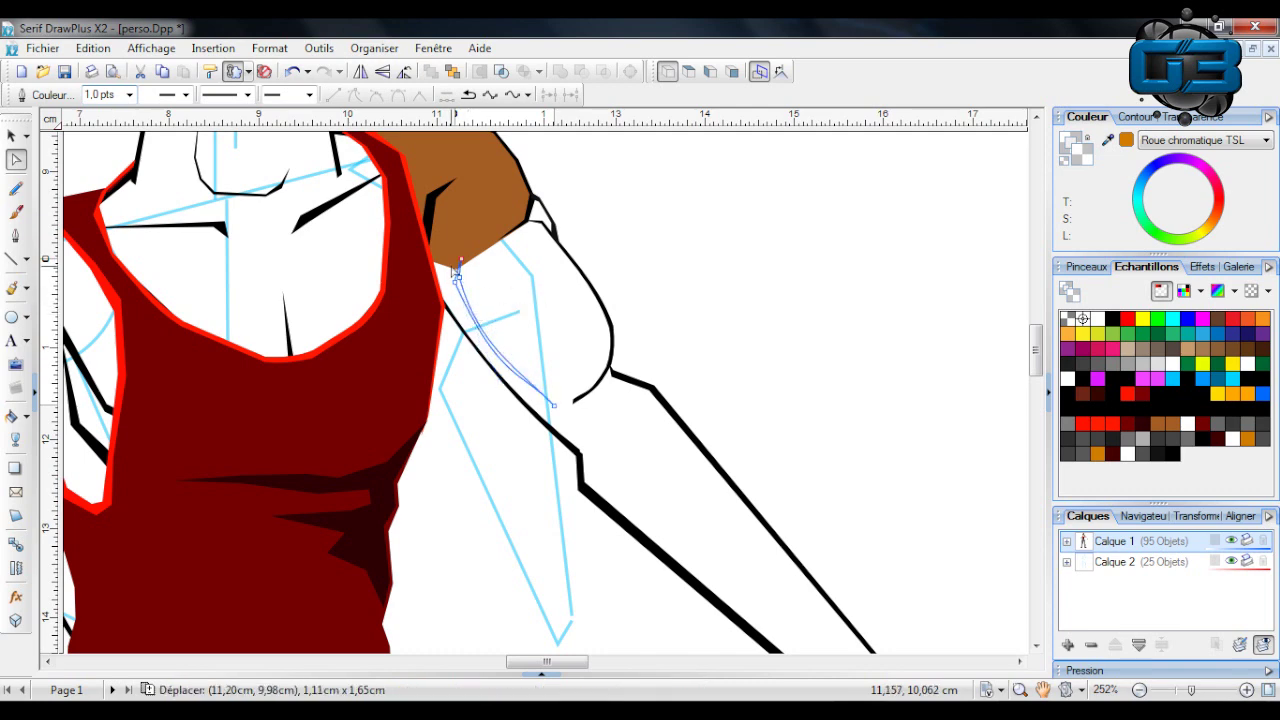
{"action": "left_click_drag", "start_coordinate": [459, 274], "coordinate": [457, 272]}
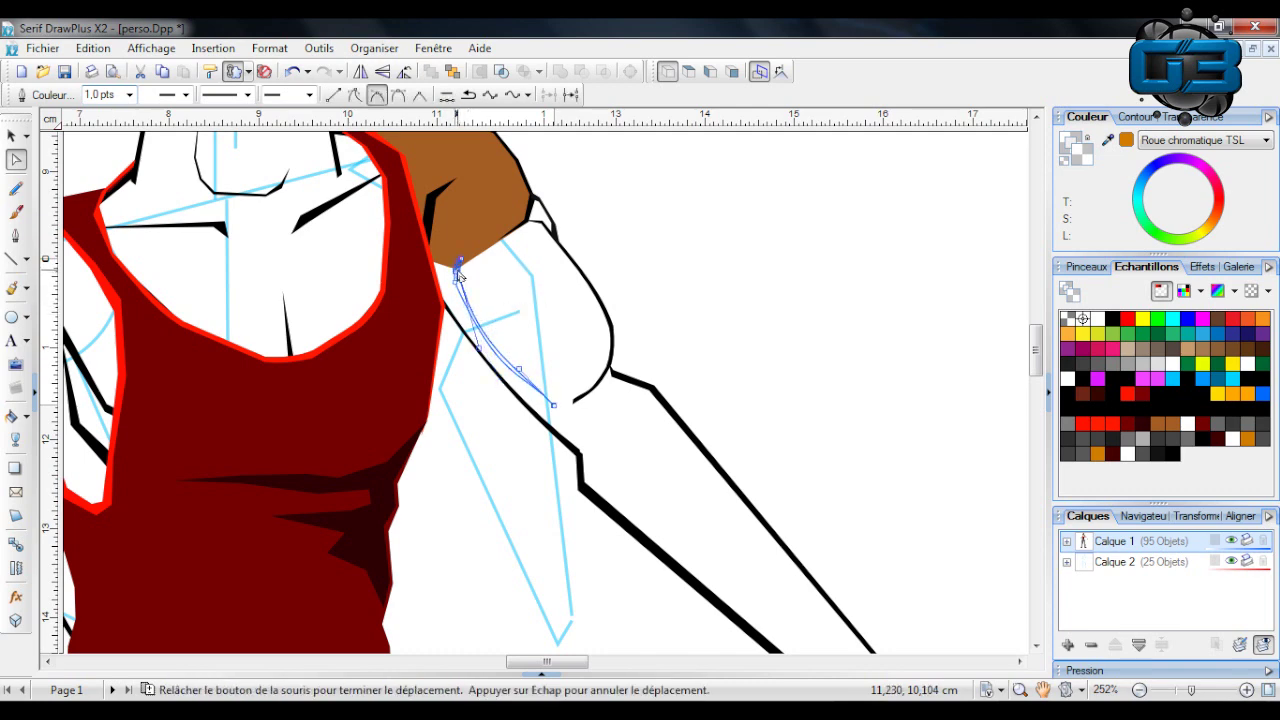
{"action": "left_click", "coordinate": [557, 410]}
{"action": "left_click_drag", "start_coordinate": [499, 381], "coordinate": [532, 393]}
Fill the curved inner-arm line with black, luminosity 0.
{"action": "left_click", "coordinate": [1143, 179]}
{"action": "left_click_drag", "start_coordinate": [1180, 221], "coordinate": [1186, 251]}
{"action": "left_click", "coordinate": [853, 292]}
Recolour the brown shoulder's black outline orange-brown, hue 36, saturation 100 and luminosity 41.
{"action": "scroll", "coordinate": [479, 355], "scroll_direction": "up", "scroll_amount": 3}
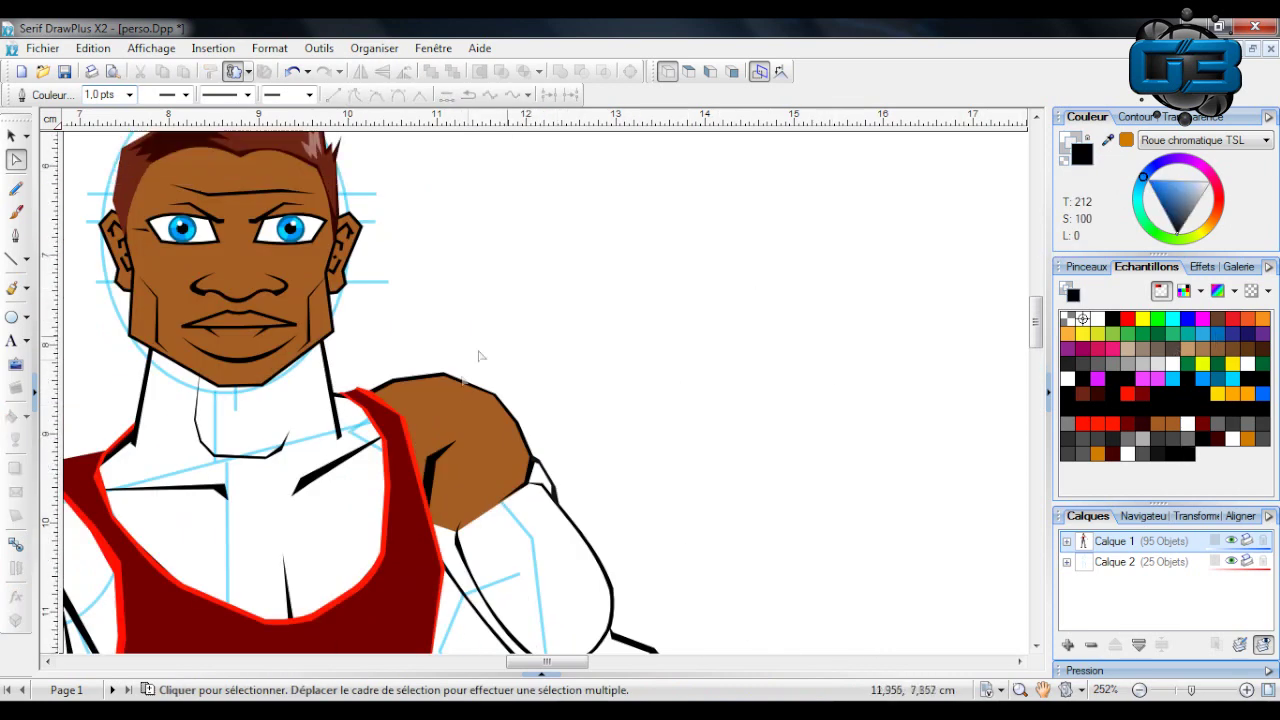
{"action": "left_click", "coordinate": [413, 370]}
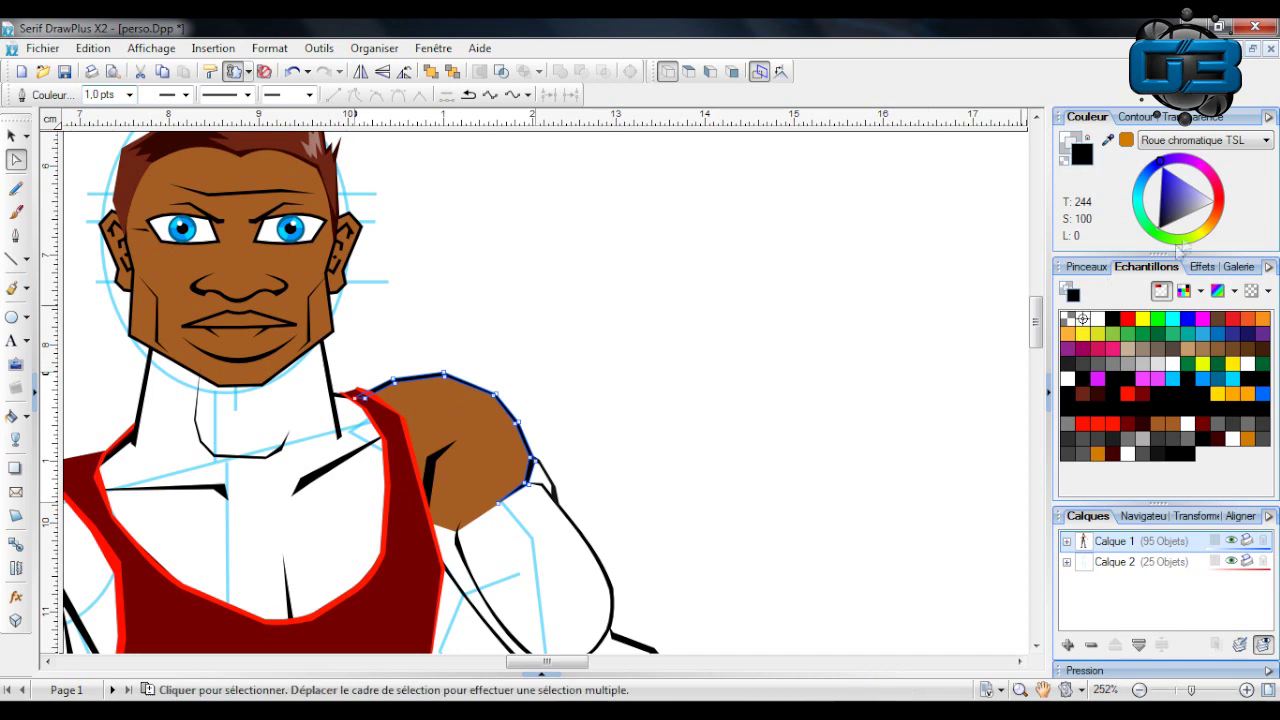
{"action": "left_click", "coordinate": [1127, 142]}
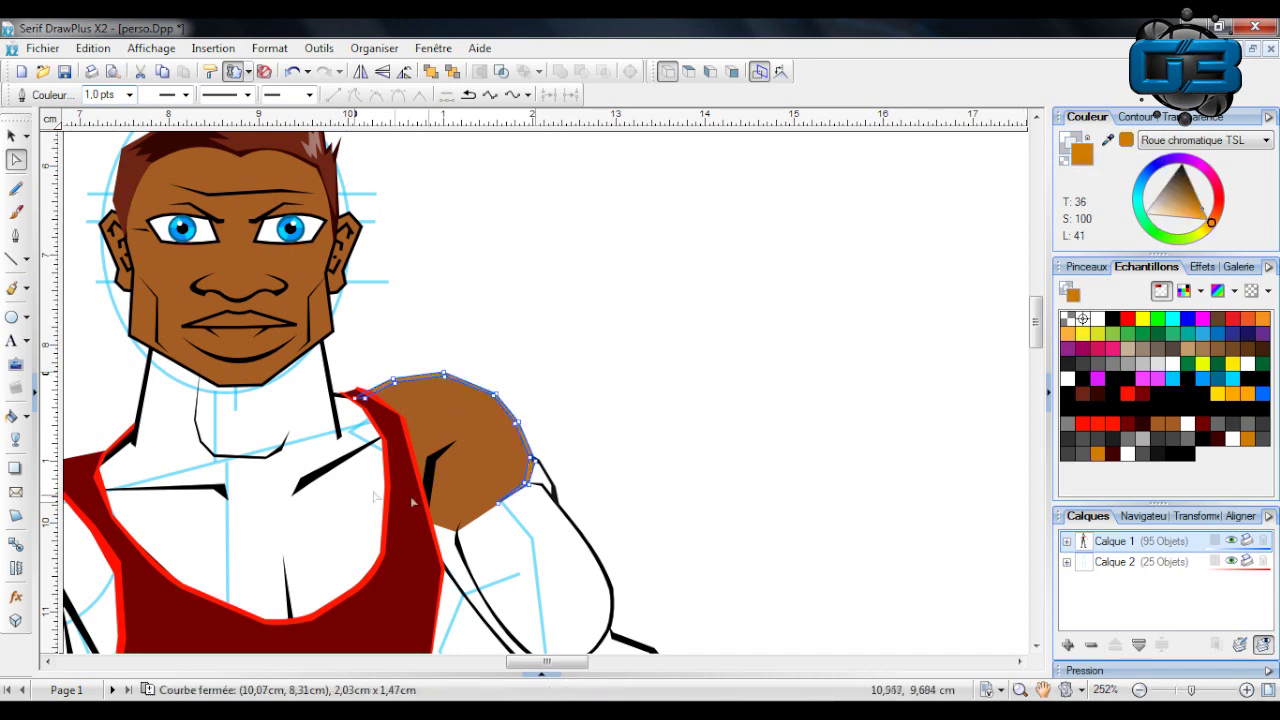
{"action": "left_click_drag", "start_coordinate": [1190, 200], "coordinate": [1218, 208]}
{"action": "scroll", "coordinate": [563, 335], "scroll_direction": "down", "scroll_amount": 5}
{"action": "scroll", "coordinate": [647, 210], "scroll_direction": "up", "scroll_amount": 4}
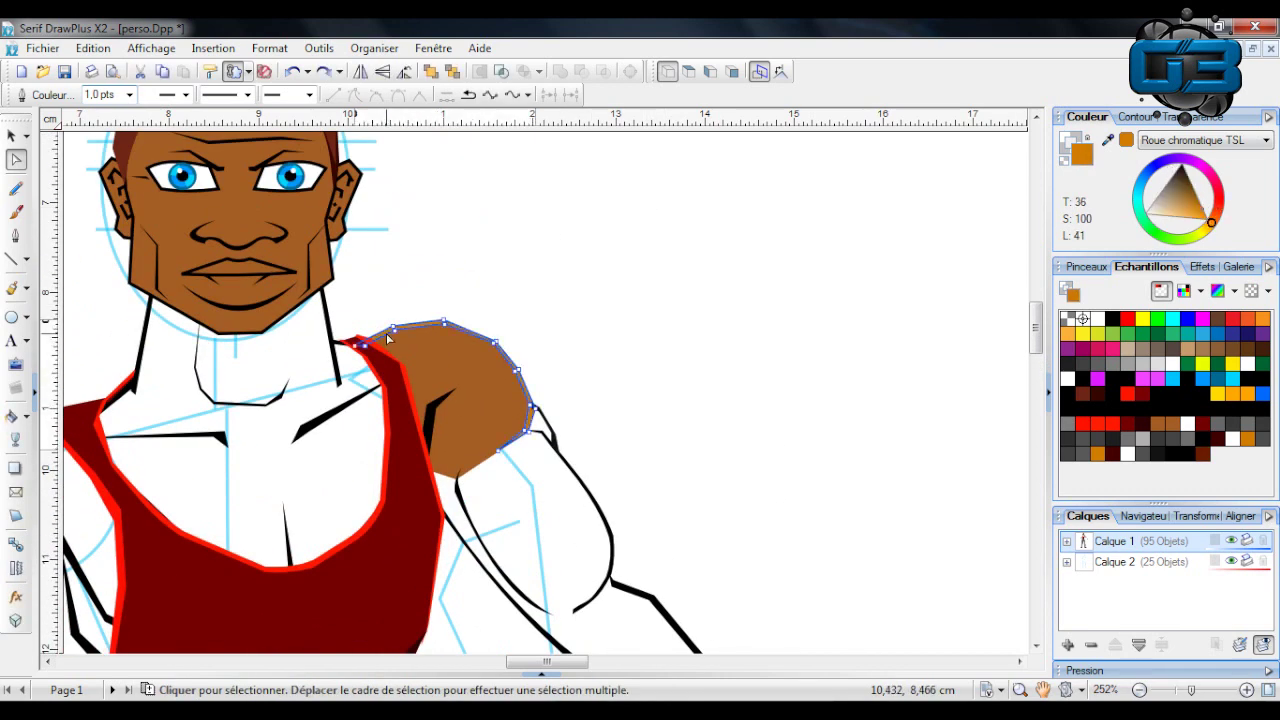
{"action": "left_click", "coordinate": [392, 330]}
{"action": "scroll", "coordinate": [620, 255], "scroll_direction": "down", "scroll_amount": 5}
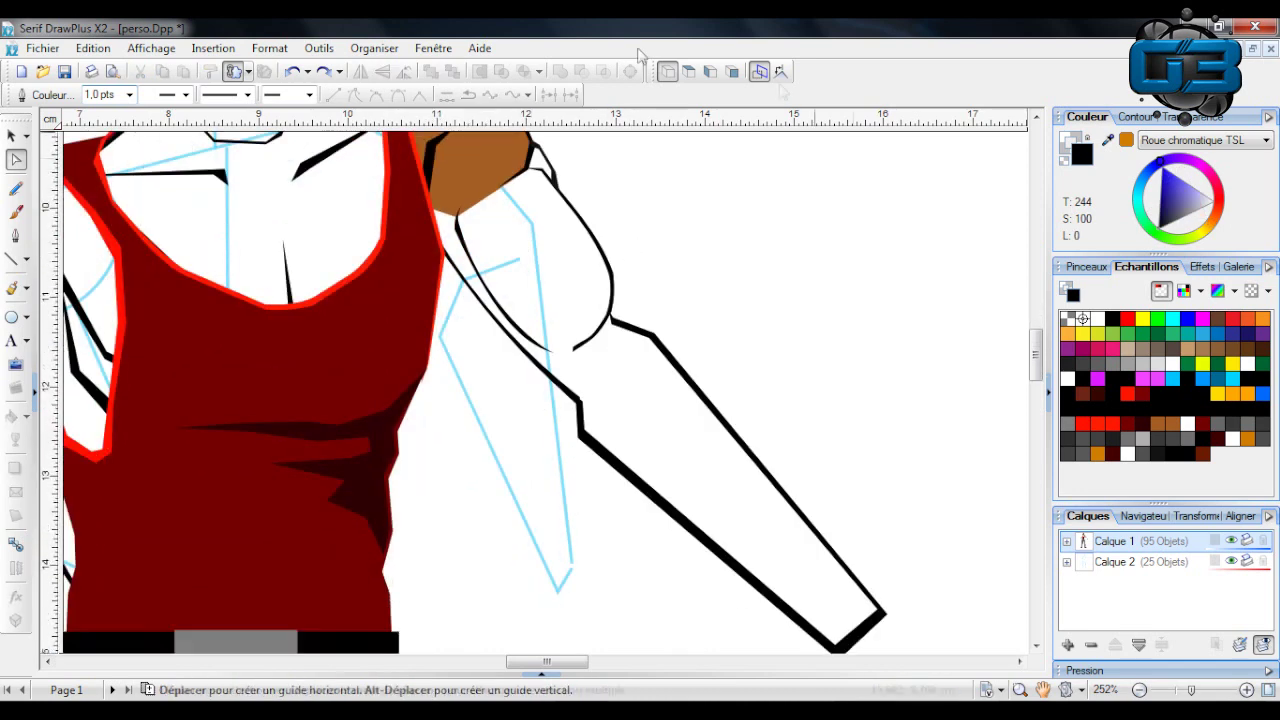
{"action": "scroll", "coordinate": [587, 232], "scroll_direction": "up", "scroll_amount": 3}
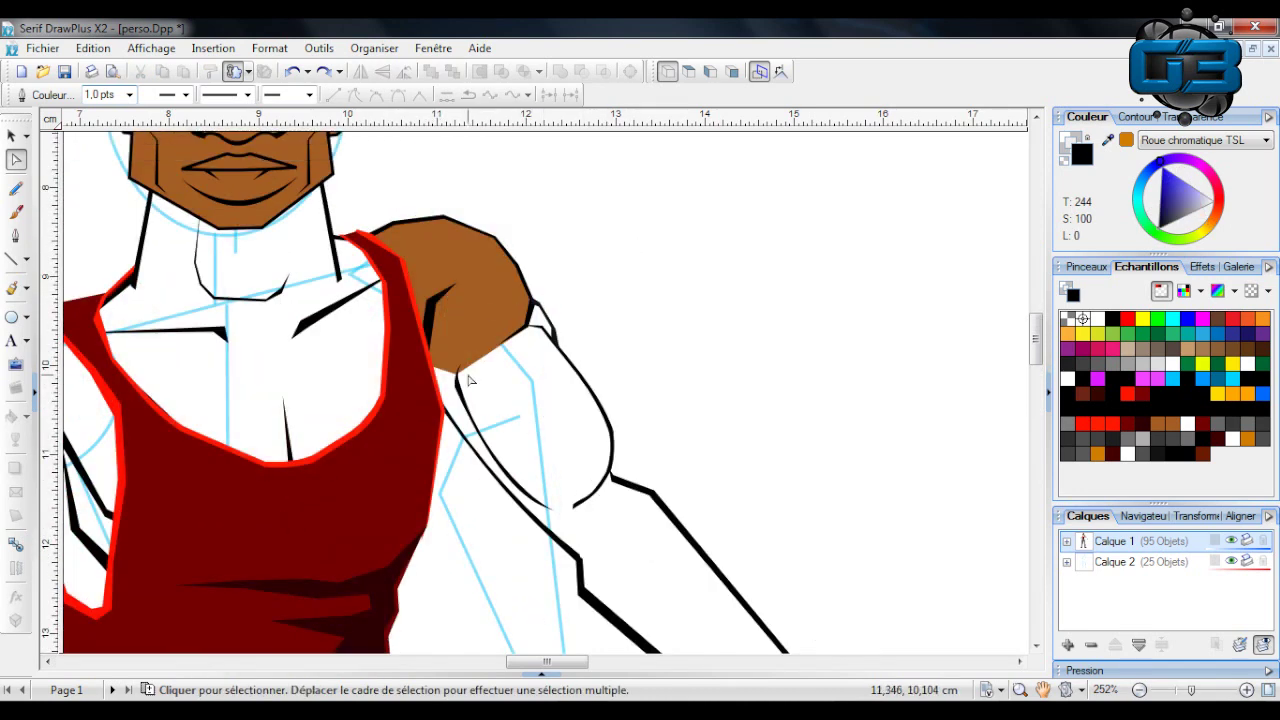
{"action": "scroll", "coordinate": [469, 380], "scroll_direction": "down", "scroll_amount": 2}
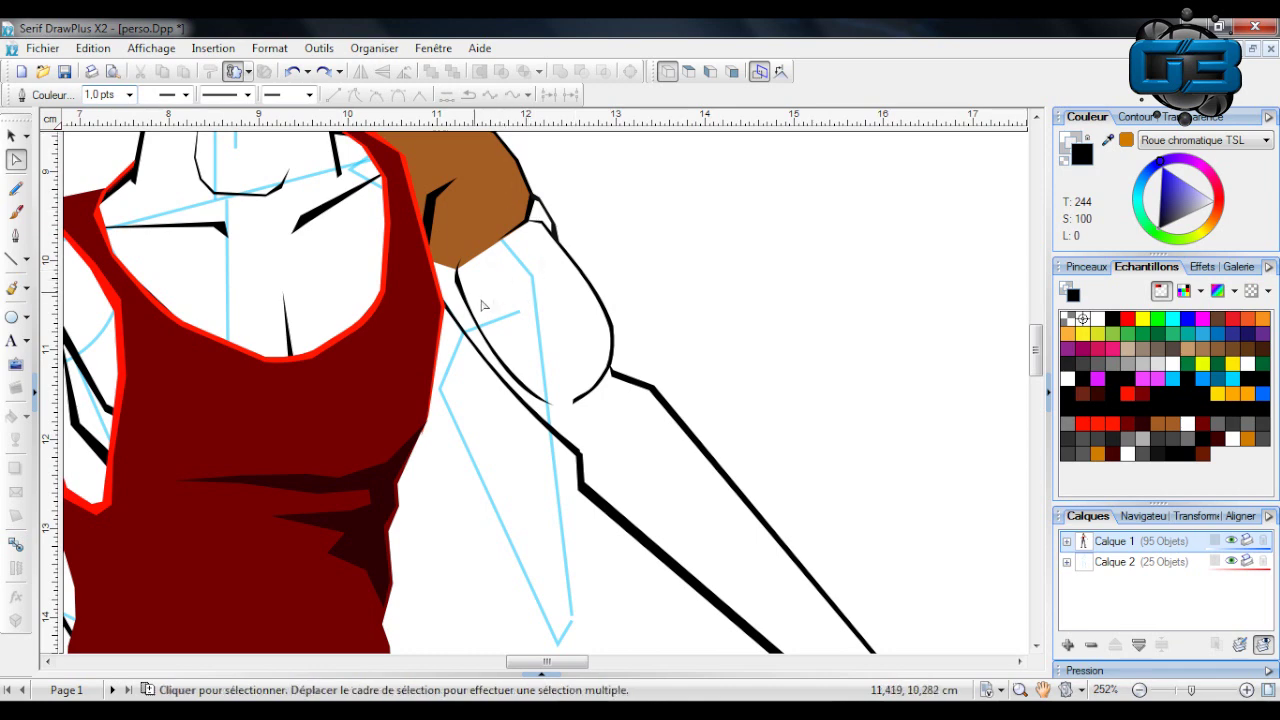
{"action": "scroll", "coordinate": [530, 320], "scroll_direction": "down", "scroll_amount": 2}
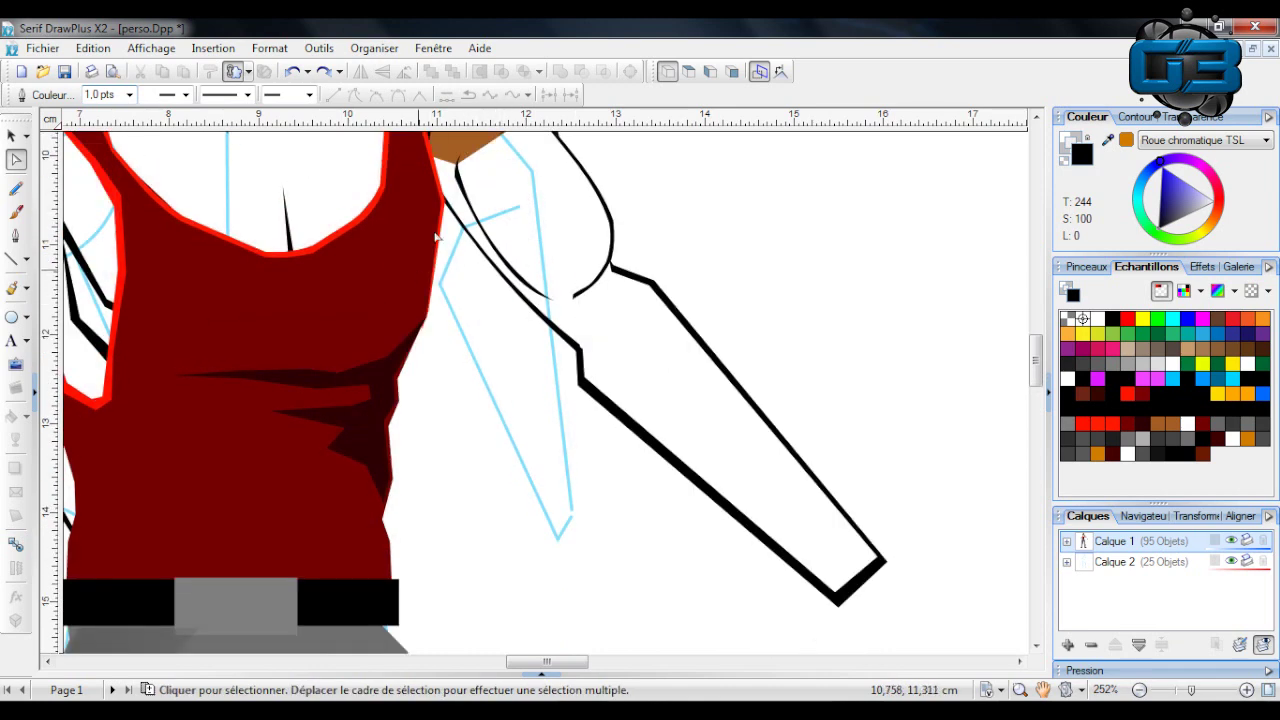
{"action": "scroll", "coordinate": [515, 340], "scroll_direction": "up", "scroll_amount": 2}
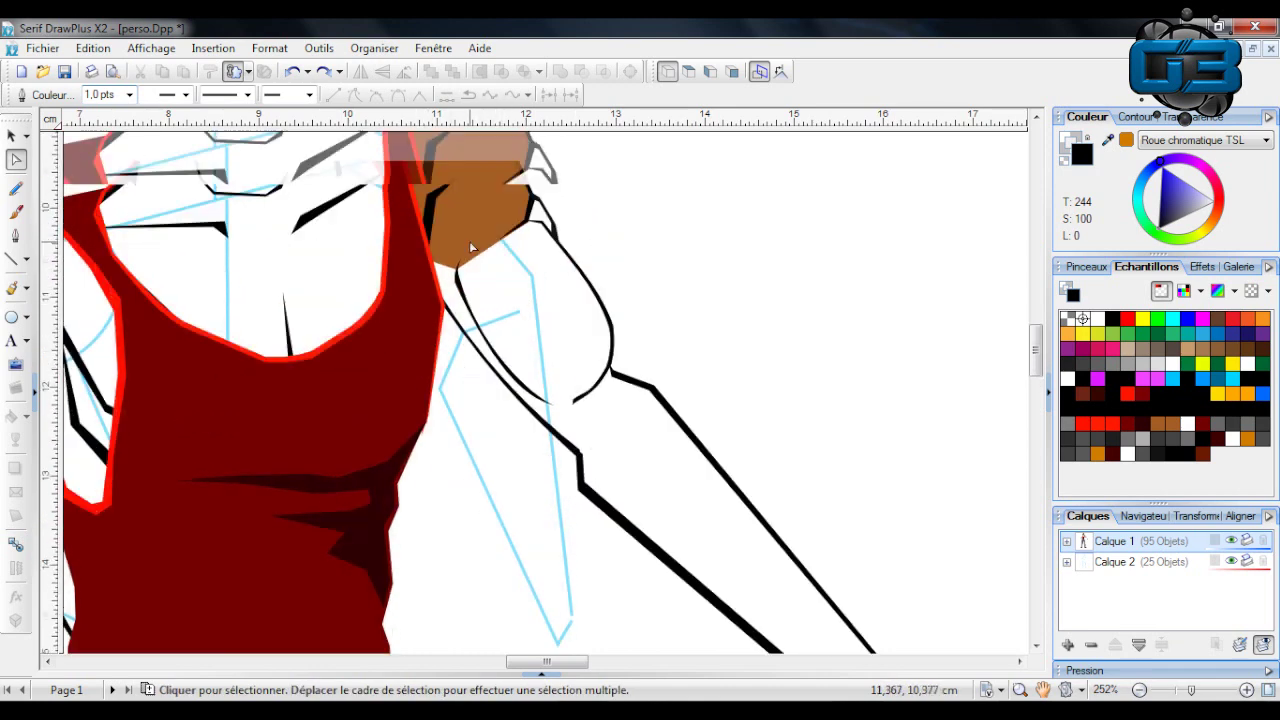
Pull the elbow end of the underarm line and the adjoining forearm outline corner inward toward the body.
{"action": "left_click", "coordinate": [572, 451]}
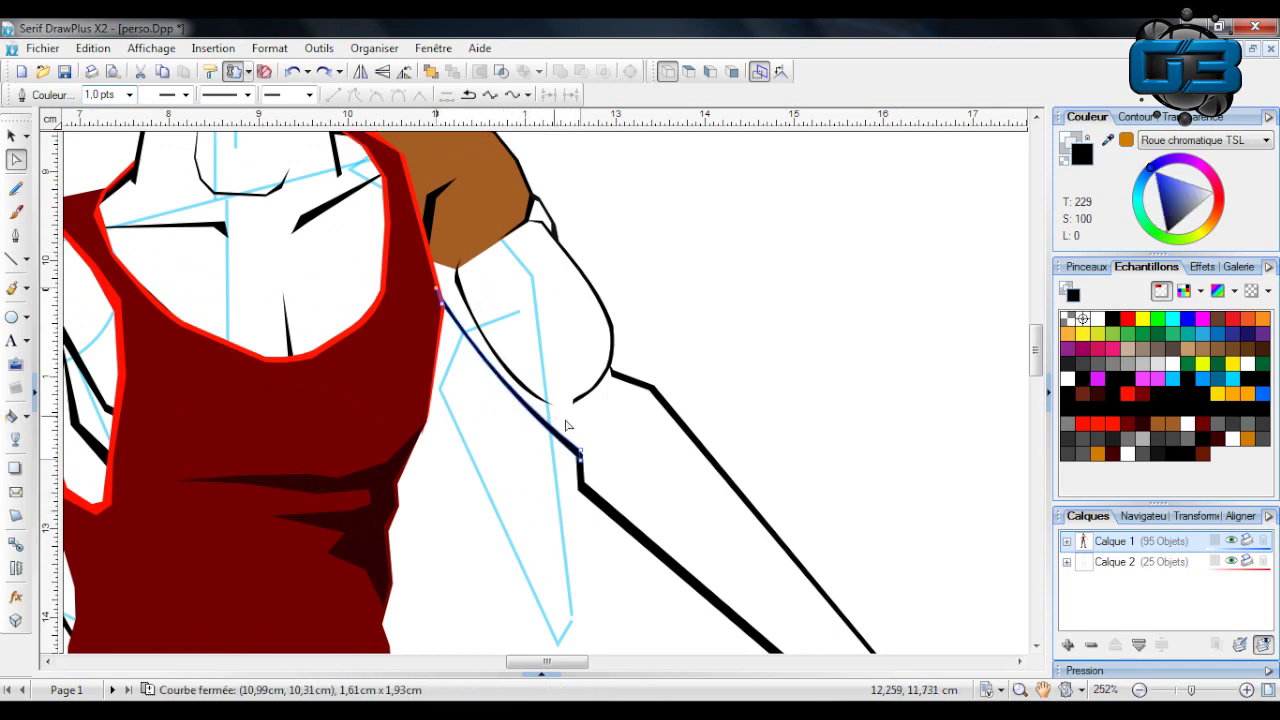
{"action": "left_click_drag", "start_coordinate": [580, 453], "coordinate": [563, 479]}
{"action": "left_click", "coordinate": [580, 467]}
{"action": "left_click", "coordinate": [766, 346]}
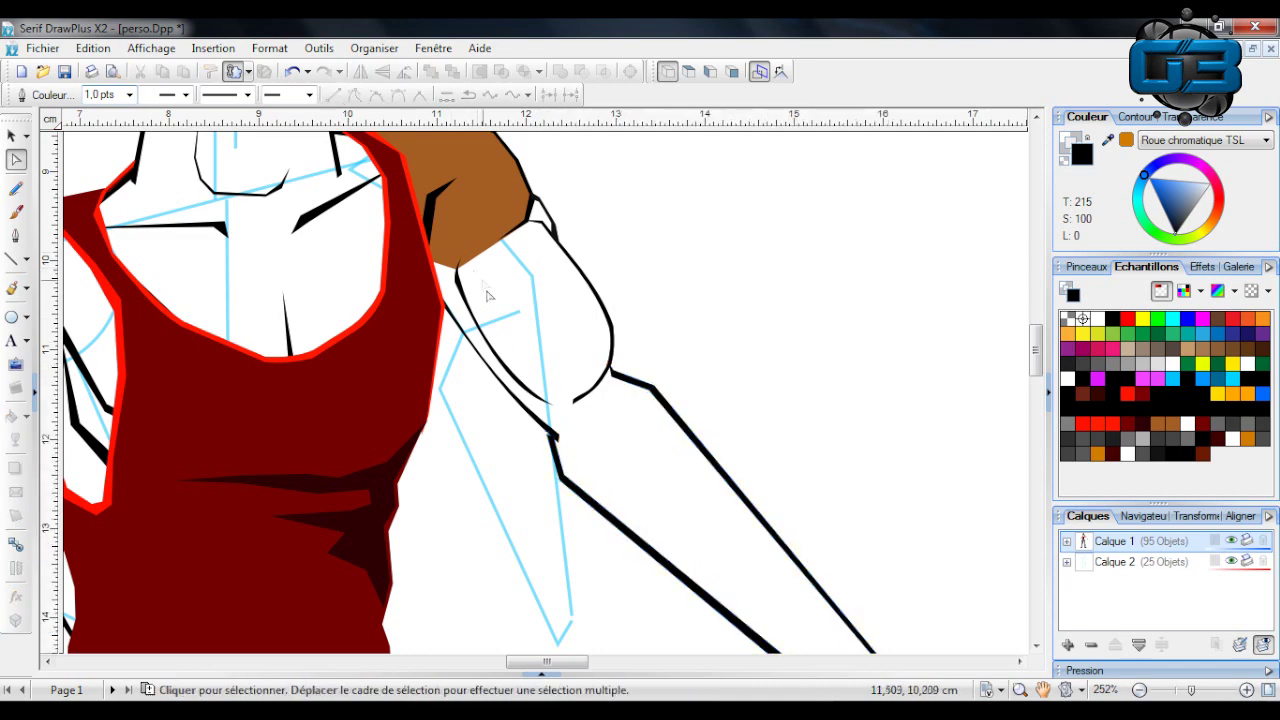
Thin the forearm outline's lower edge by moving its inner points at the elbow and wrist close to the outer edge.
{"action": "scroll", "coordinate": [543, 457], "scroll_direction": "down", "scroll_amount": 4}
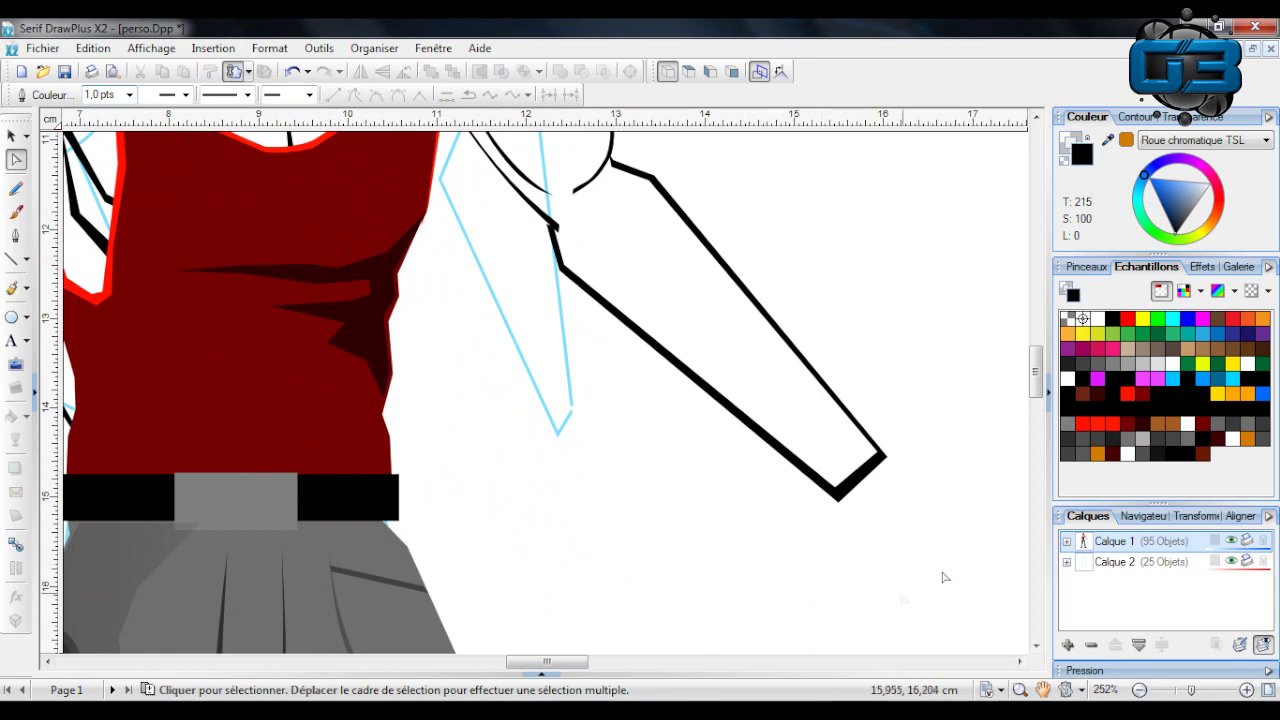
{"action": "scroll", "coordinate": [752, 432], "scroll_direction": "up", "scroll_amount": 2}
{"action": "left_click", "coordinate": [549, 333]}
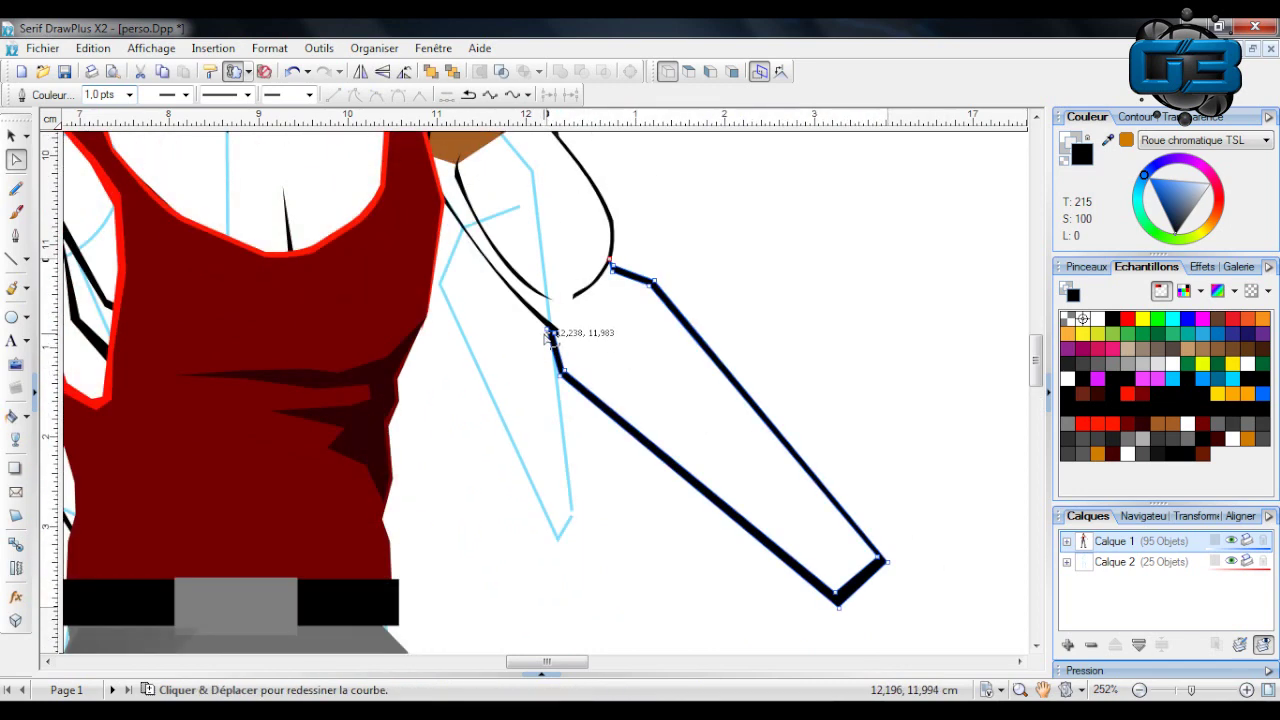
{"action": "left_click", "coordinate": [549, 333]}
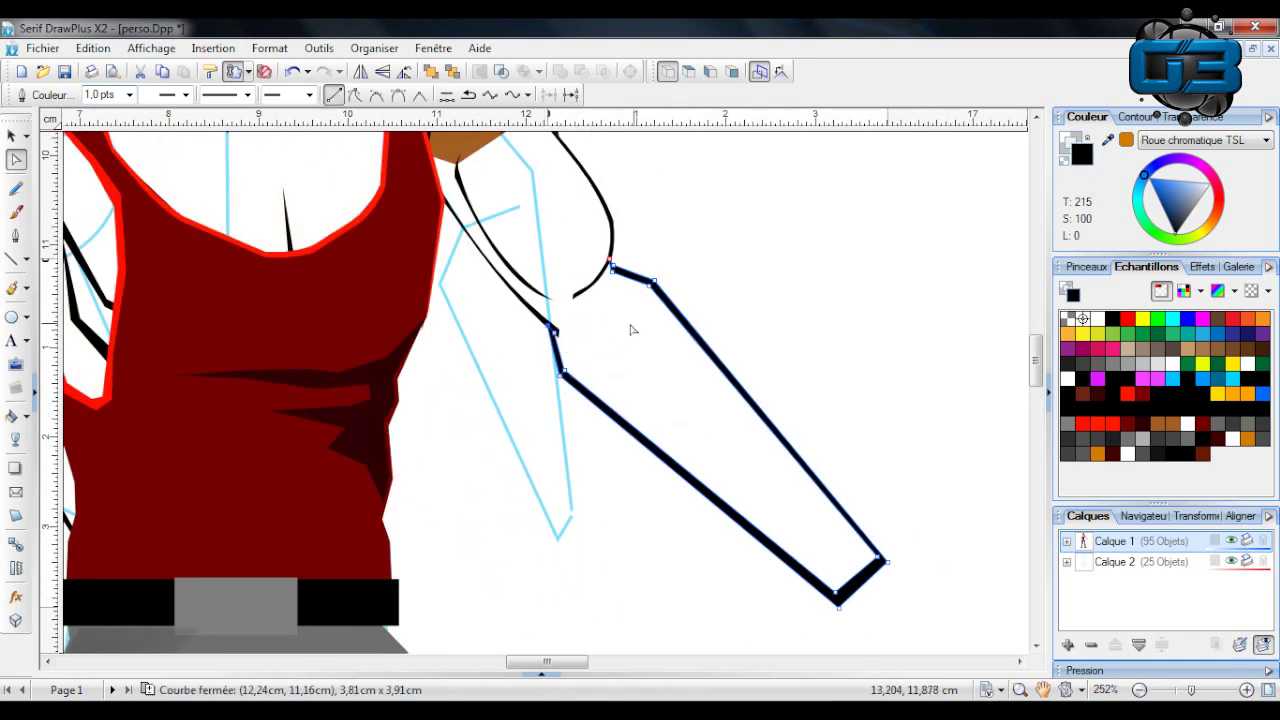
{"action": "left_click_drag", "start_coordinate": [837, 594], "coordinate": [839, 607]}
{"action": "left_click", "coordinate": [846, 314]}
{"action": "left_click", "coordinate": [563, 371]}
{"action": "left_click_drag", "start_coordinate": [563, 371], "coordinate": [563, 372]}
{"action": "left_click", "coordinate": [757, 255]}
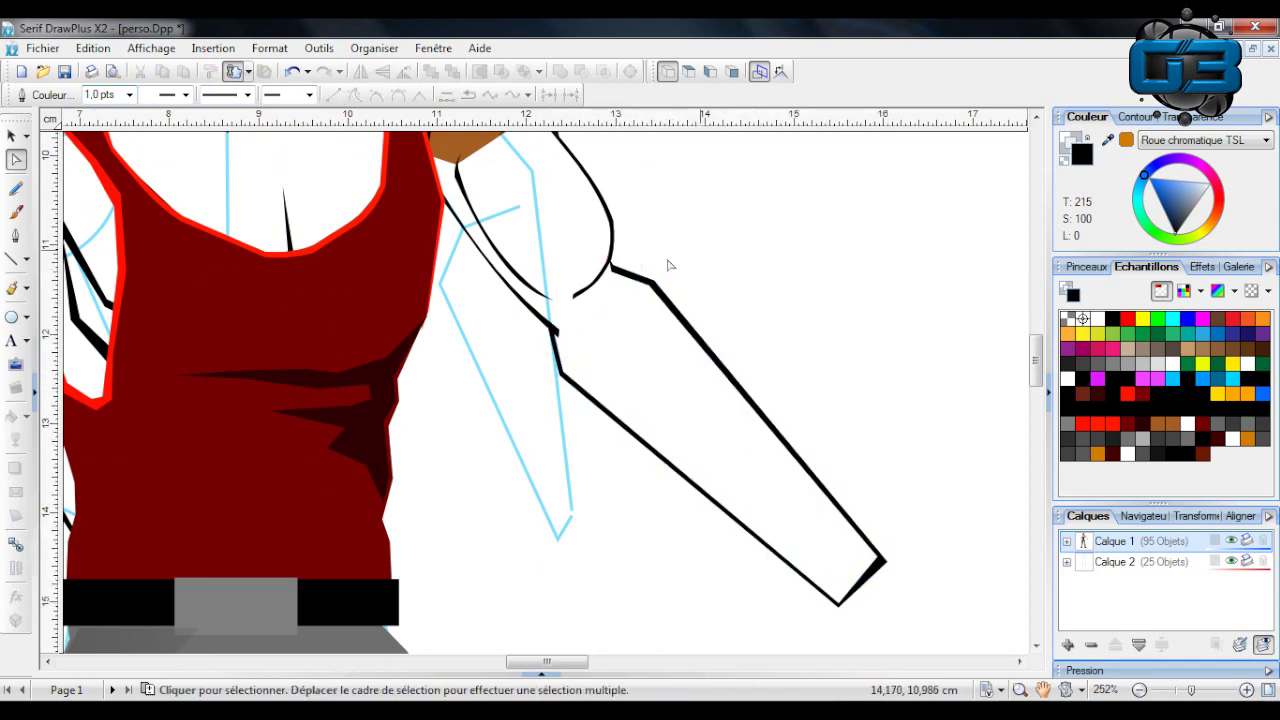
Reshape the short outer-elbow segment of the forearm outline so it slopes more steeply from the biceps.
{"action": "left_click", "coordinate": [617, 280]}
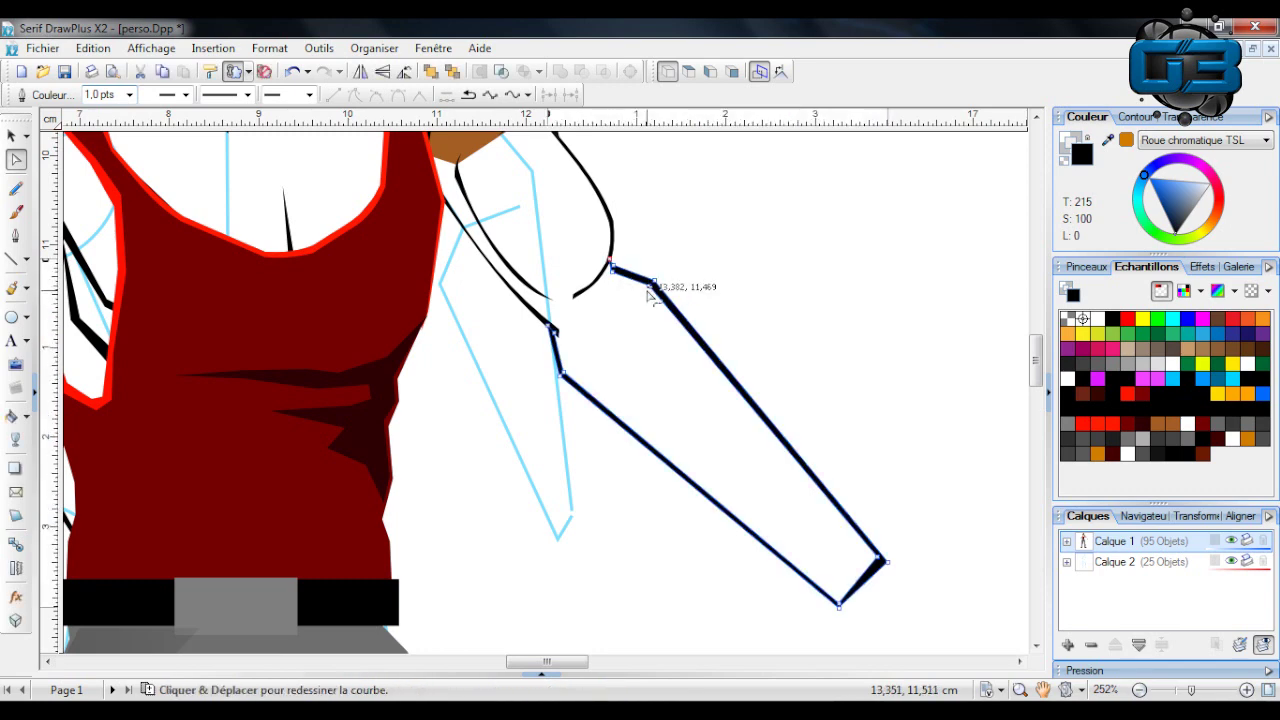
{"action": "left_click_drag", "start_coordinate": [651, 285], "coordinate": [609, 268]}
{"action": "left_click", "coordinate": [674, 257]}
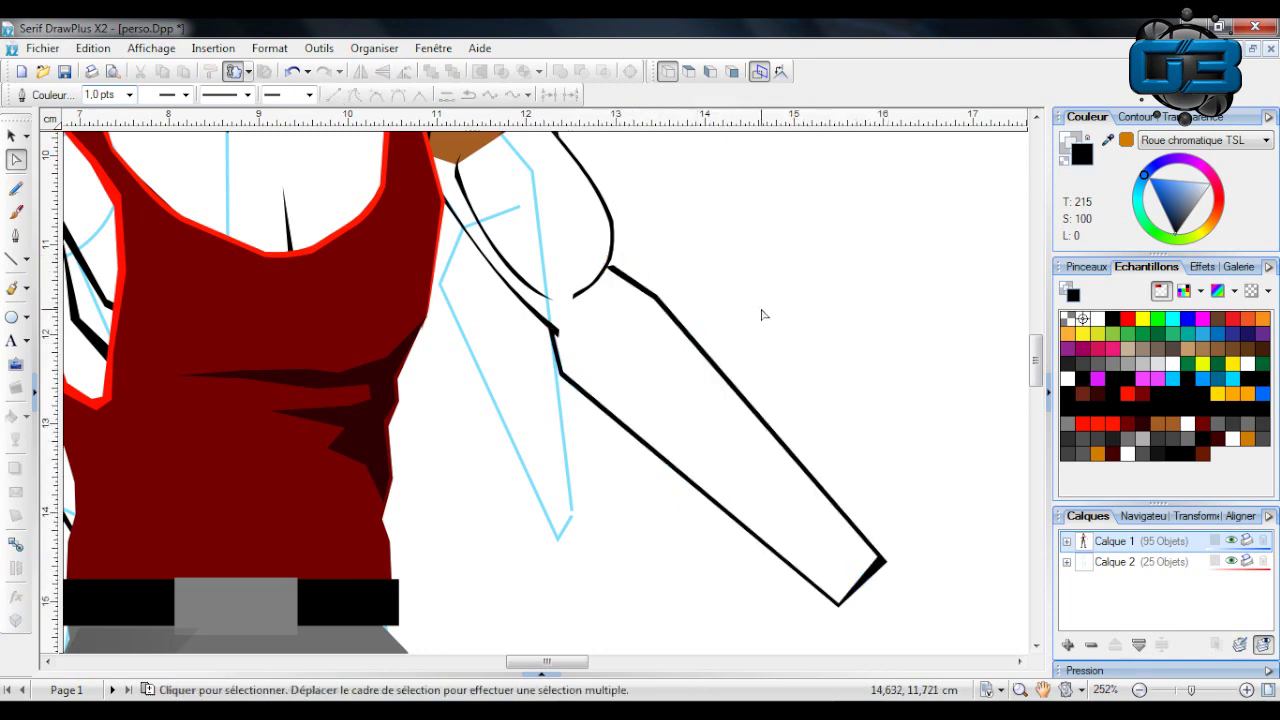
Bend the forearm outline's straight lower edge into an outward curve between elbow and wrist.
{"action": "scroll", "coordinate": [621, 463], "scroll_direction": "down", "scroll_amount": 1}
{"action": "left_click", "coordinate": [612, 393]}
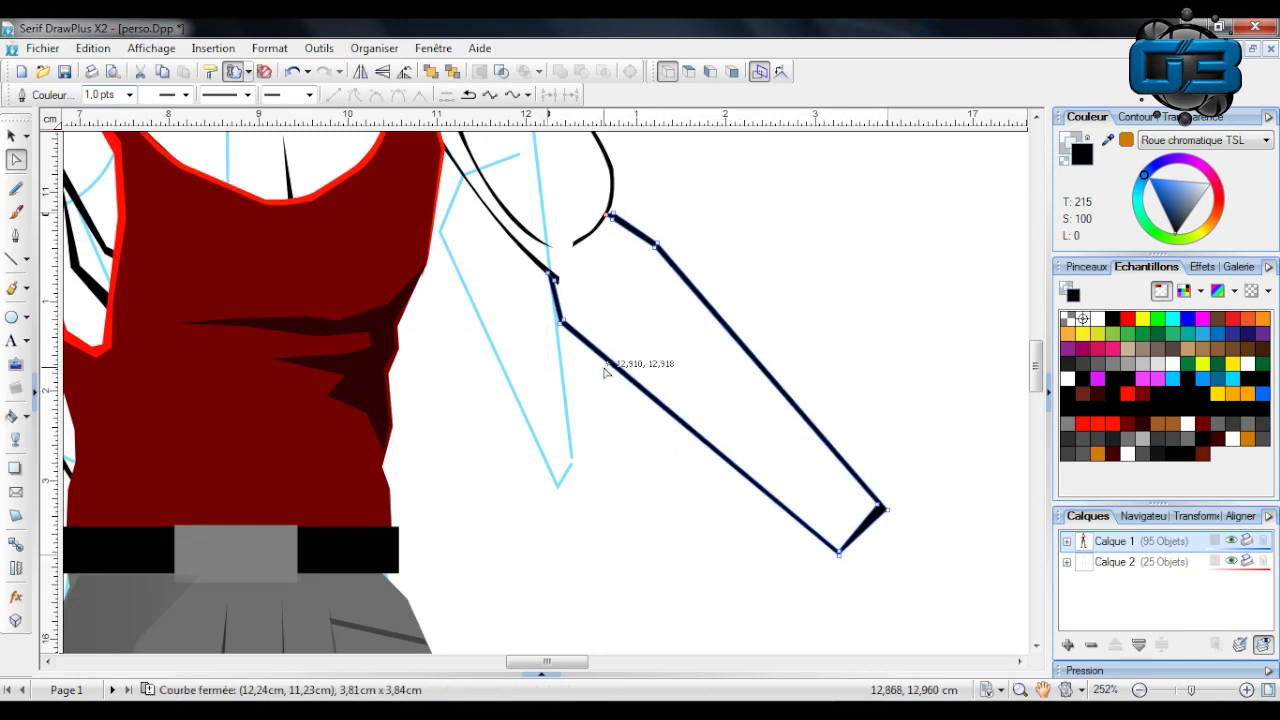
{"action": "left_click_drag", "start_coordinate": [588, 347], "coordinate": [662, 400]}
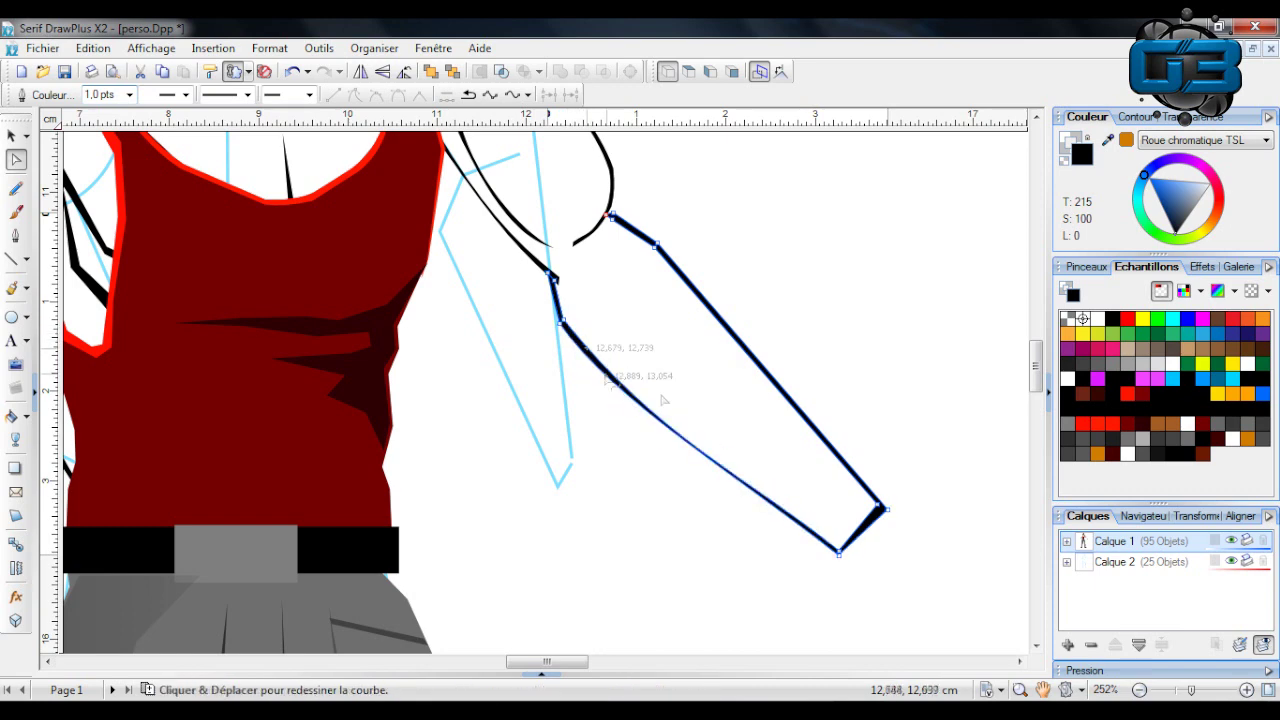
{"action": "left_click", "coordinate": [838, 406]}
Bend the forearm outline's upper edge into a gentle outward curve below the elbow.
{"action": "scroll", "coordinate": [797, 436], "scroll_direction": "up", "scroll_amount": 2}
{"action": "left_click", "coordinate": [692, 407]}
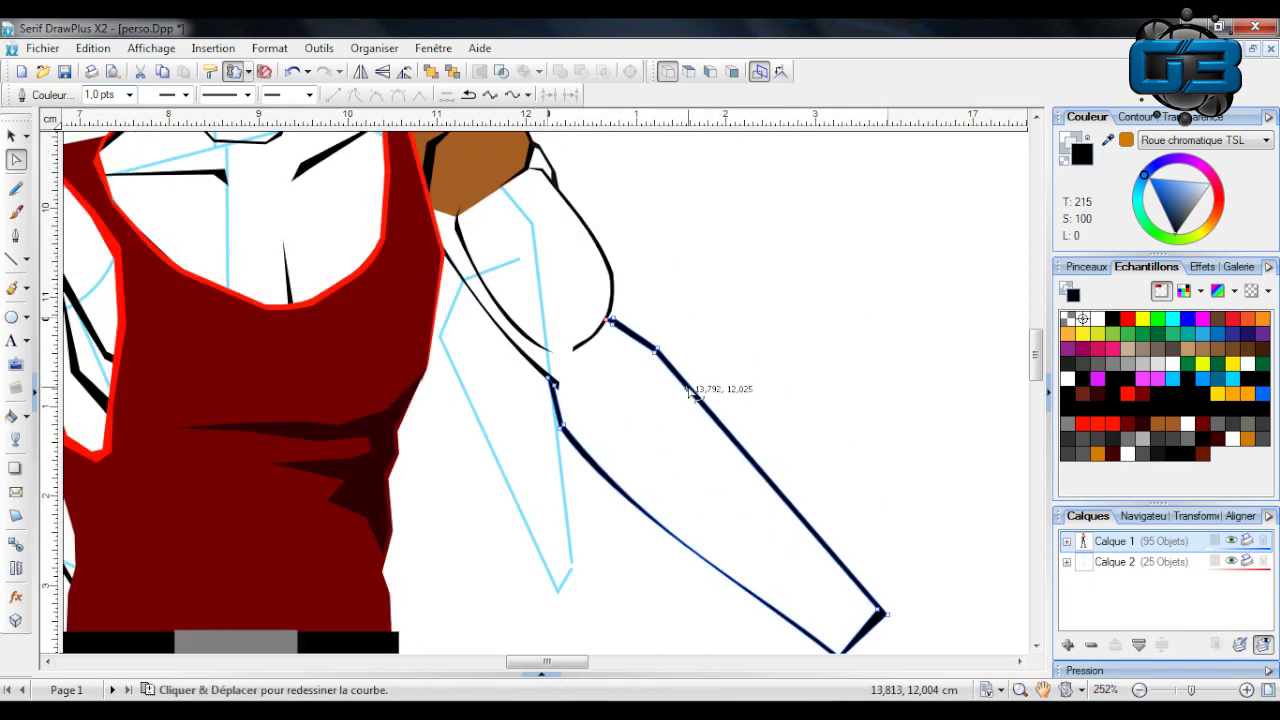
{"action": "mouse_move", "coordinate": [688, 392]}
{"action": "left_mouse_down"}
{"action": "mouse_move", "coordinate": [692, 378]}
{"action": "mouse_move", "coordinate": [690, 390]}
{"action": "left_mouse_up"}
{"action": "left_click", "coordinate": [745, 366]}
{"action": "scroll", "coordinate": [838, 464], "scroll_direction": "down", "scroll_amount": 4}
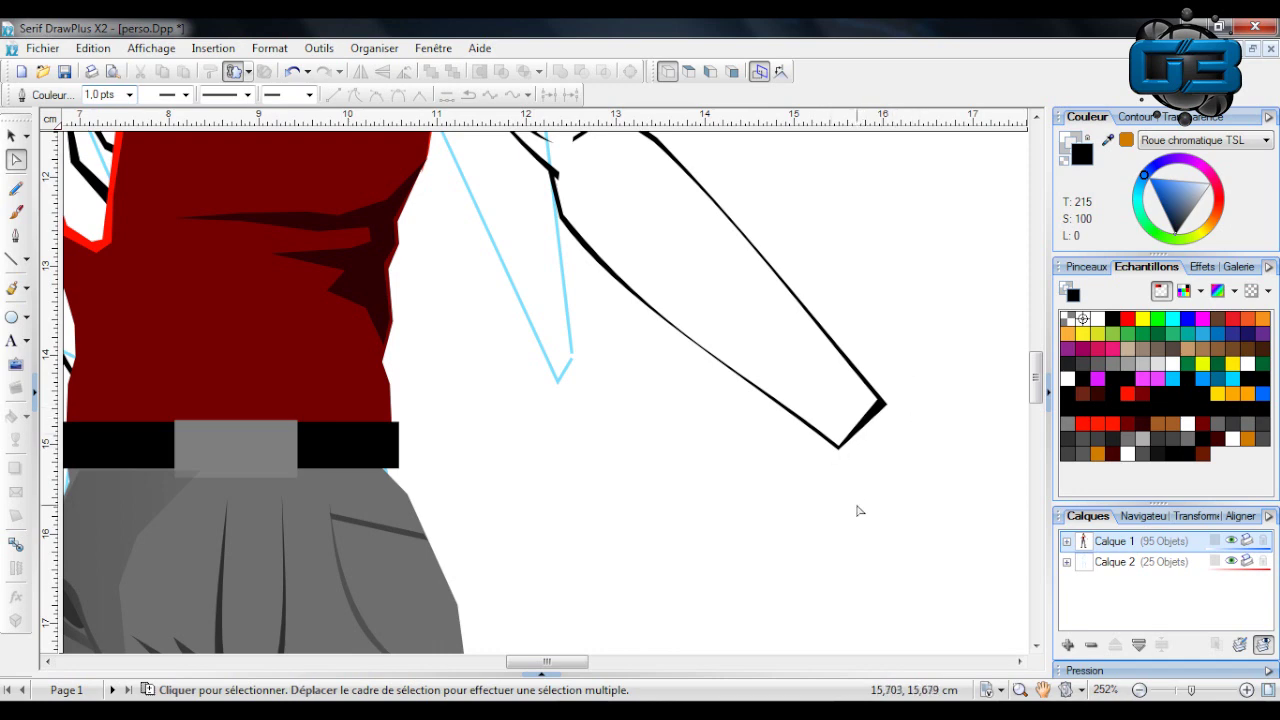
{"action": "scroll", "coordinate": [813, 393], "scroll_direction": "up", "scroll_amount": 1}
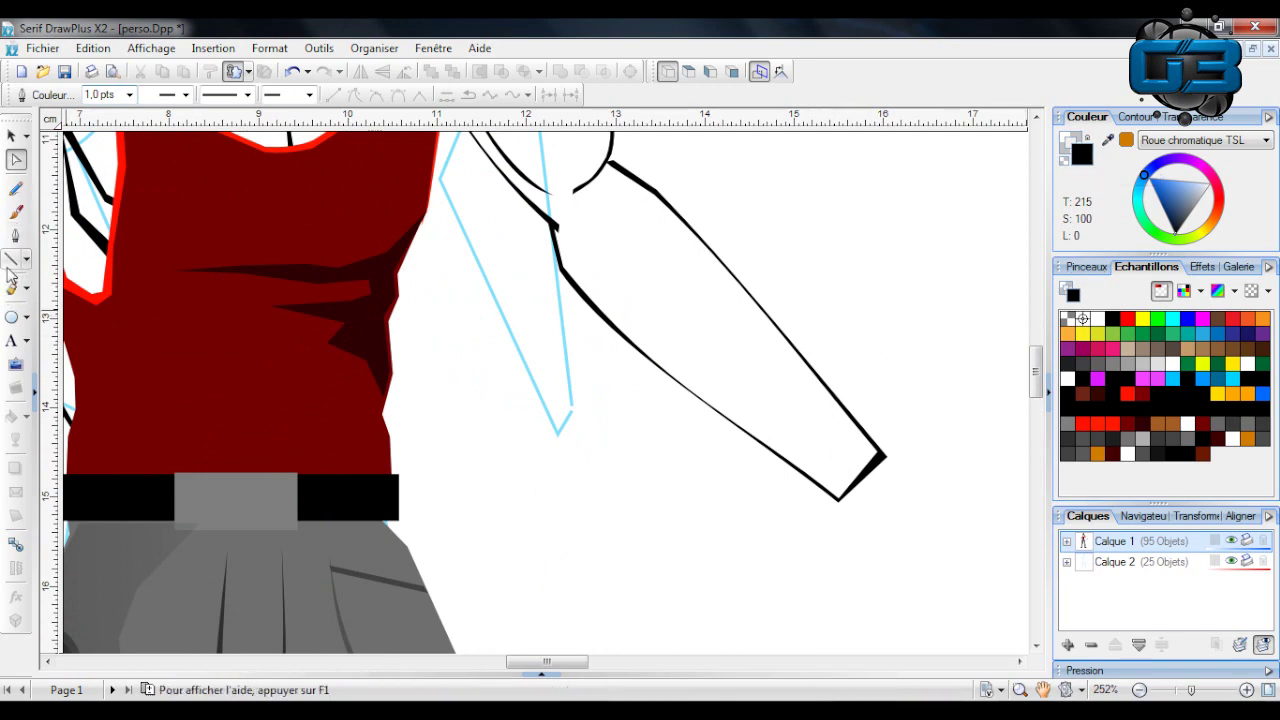
{"action": "left_click", "coordinate": [14, 258]}
{"action": "mouse_move", "coordinate": [831, 470]}
{"action": "left_mouse_down"}
{"action": "mouse_move", "coordinate": [842, 505]}
{"action": "mouse_move", "coordinate": [894, 466]}
{"action": "mouse_move", "coordinate": [875, 452]}
{"action": "mouse_move", "coordinate": [833, 476]}
{"action": "left_mouse_up"}
{"action": "left_click", "coordinate": [1160, 176]}
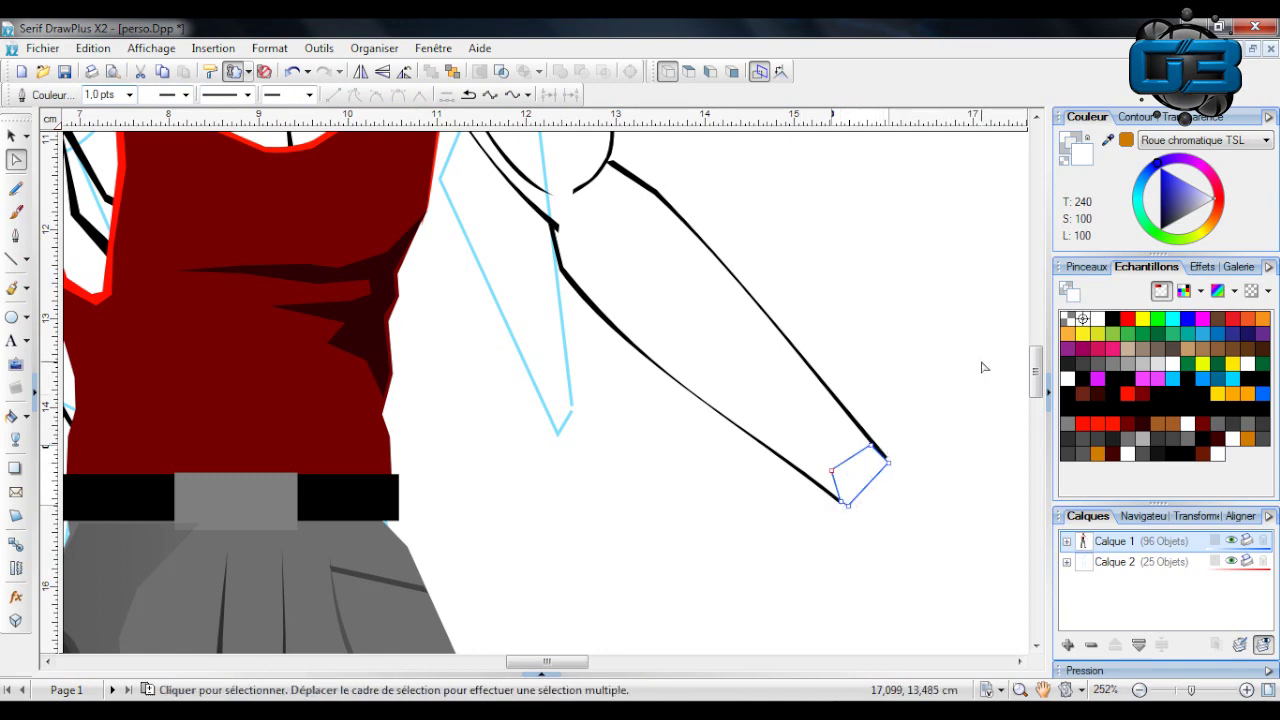
{"action": "key", "text": "Delete"}
{"action": "left_click", "coordinate": [12, 135]}
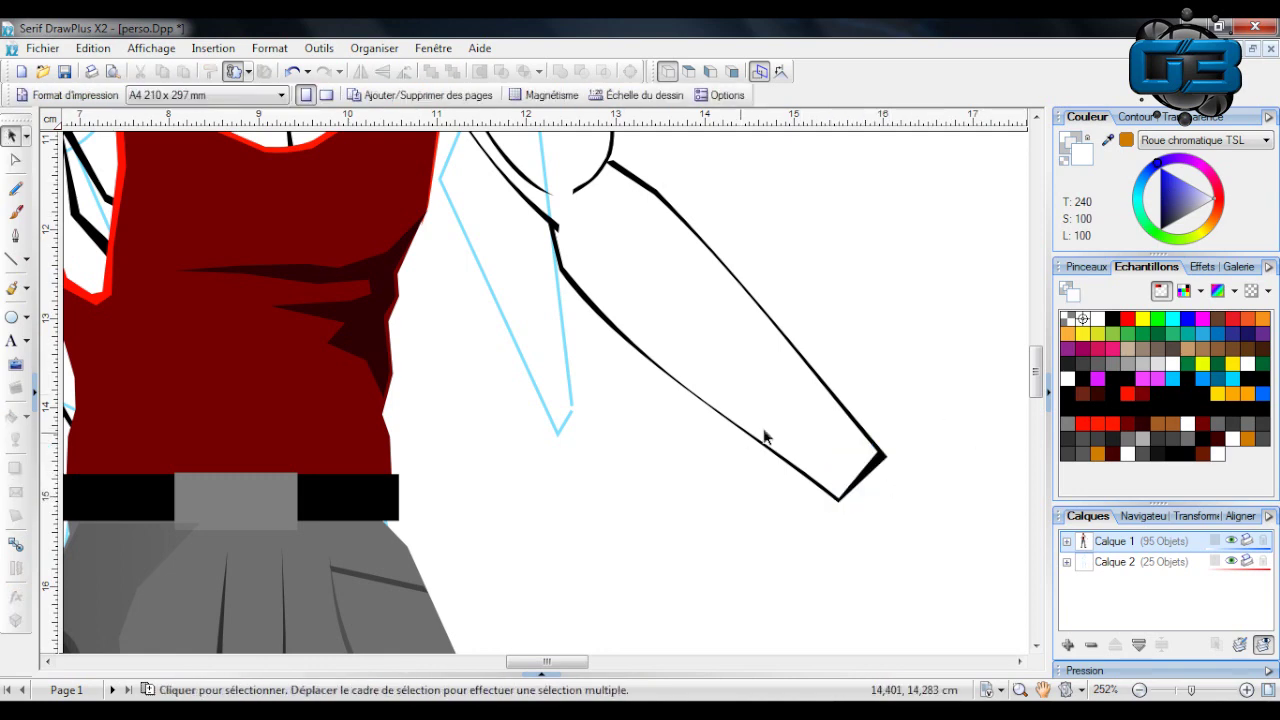
Draw a short, thin crease line inside the forearm just below the elbow, fill it black and refine its bend.
{"action": "scroll", "coordinate": [766, 434], "scroll_direction": "down", "scroll_amount": 1}
{"action": "left_click_drag", "start_coordinate": [585, 663], "coordinate": [603, 663]}
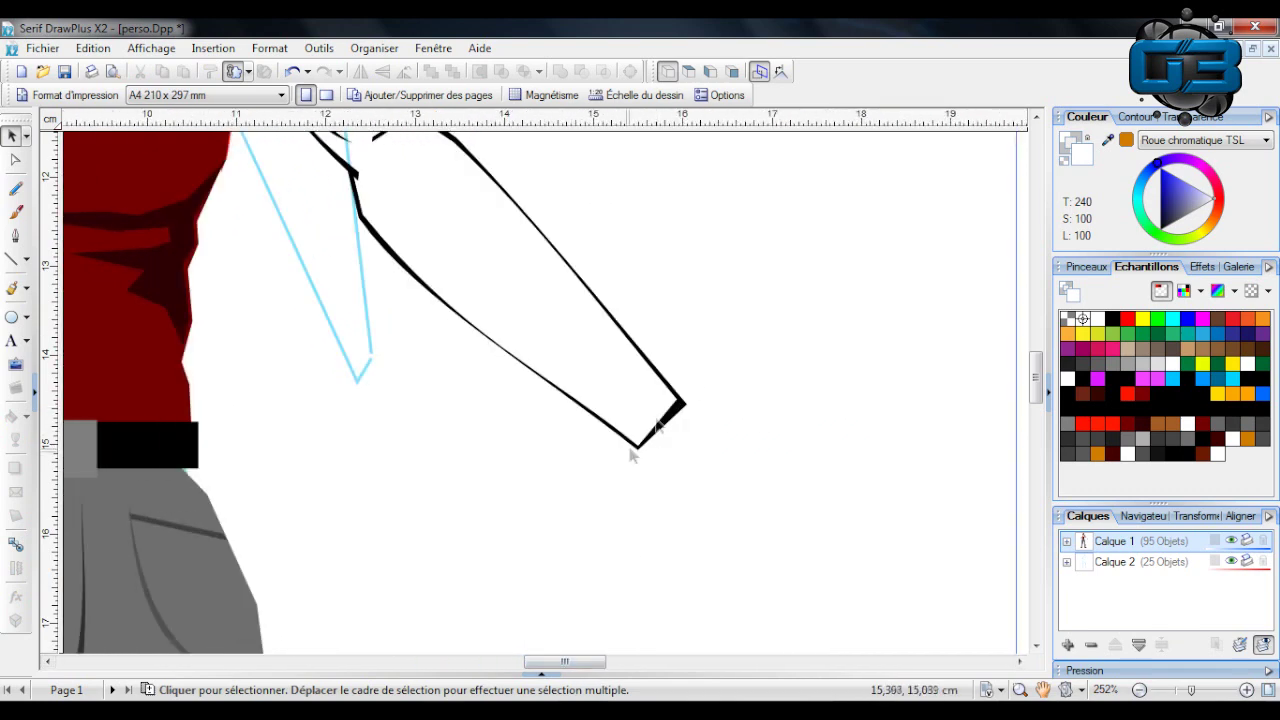
{"action": "scroll", "coordinate": [582, 470], "scroll_direction": "up", "scroll_amount": 3}
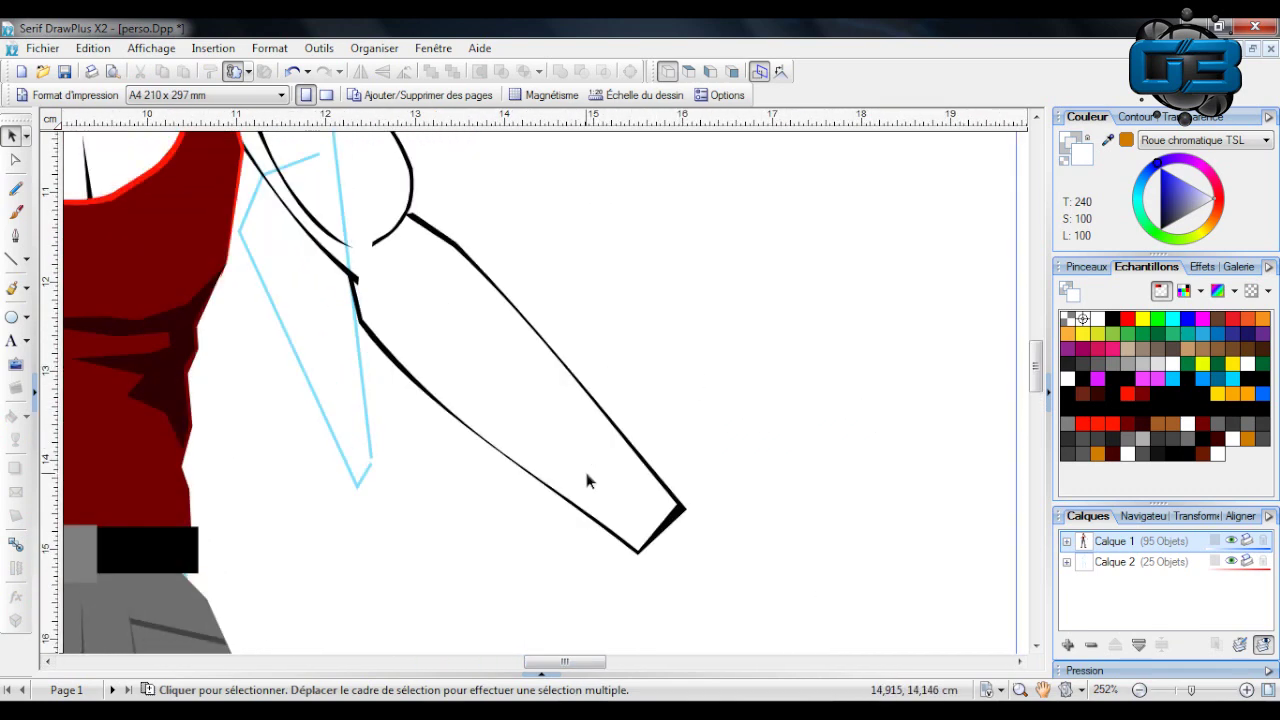
{"action": "scroll", "coordinate": [306, 369], "scroll_direction": "down", "scroll_amount": 3}
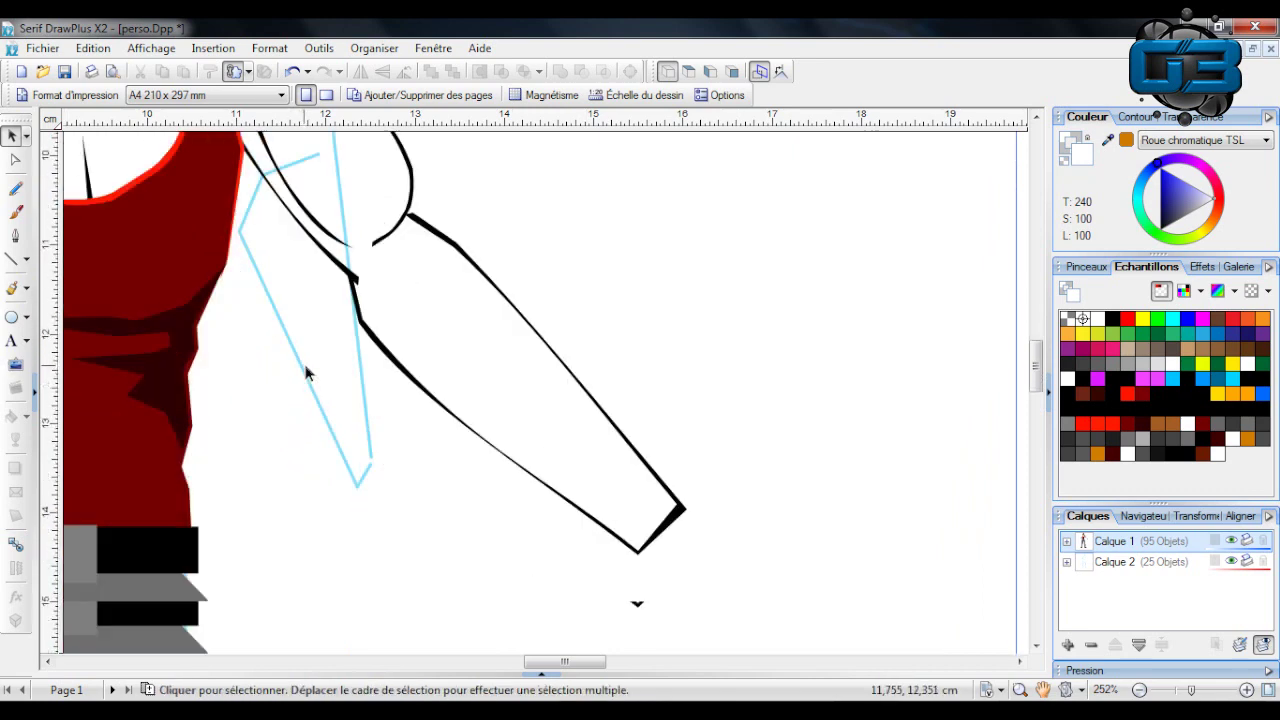
{"action": "left_click", "coordinate": [13, 258]}
{"action": "left_click_drag", "start_coordinate": [387, 266], "coordinate": [443, 310]}
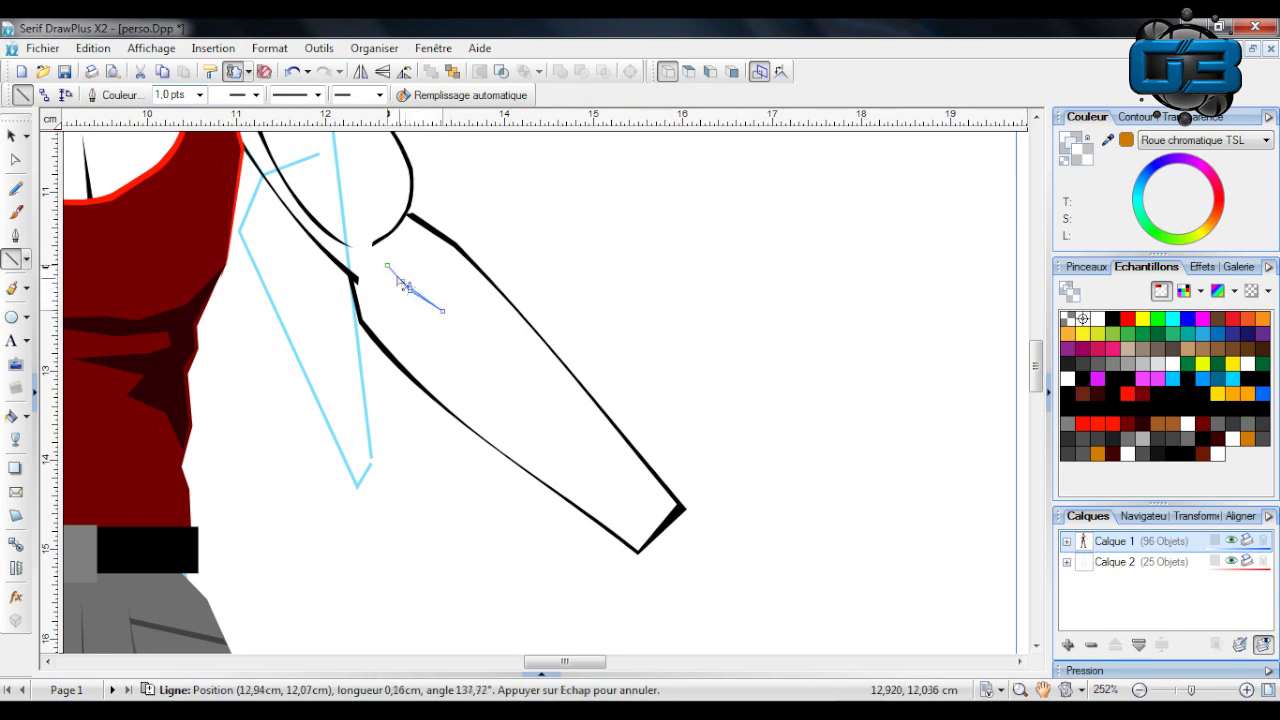
{"action": "left_click_drag", "start_coordinate": [387, 267], "coordinate": [388, 266]}
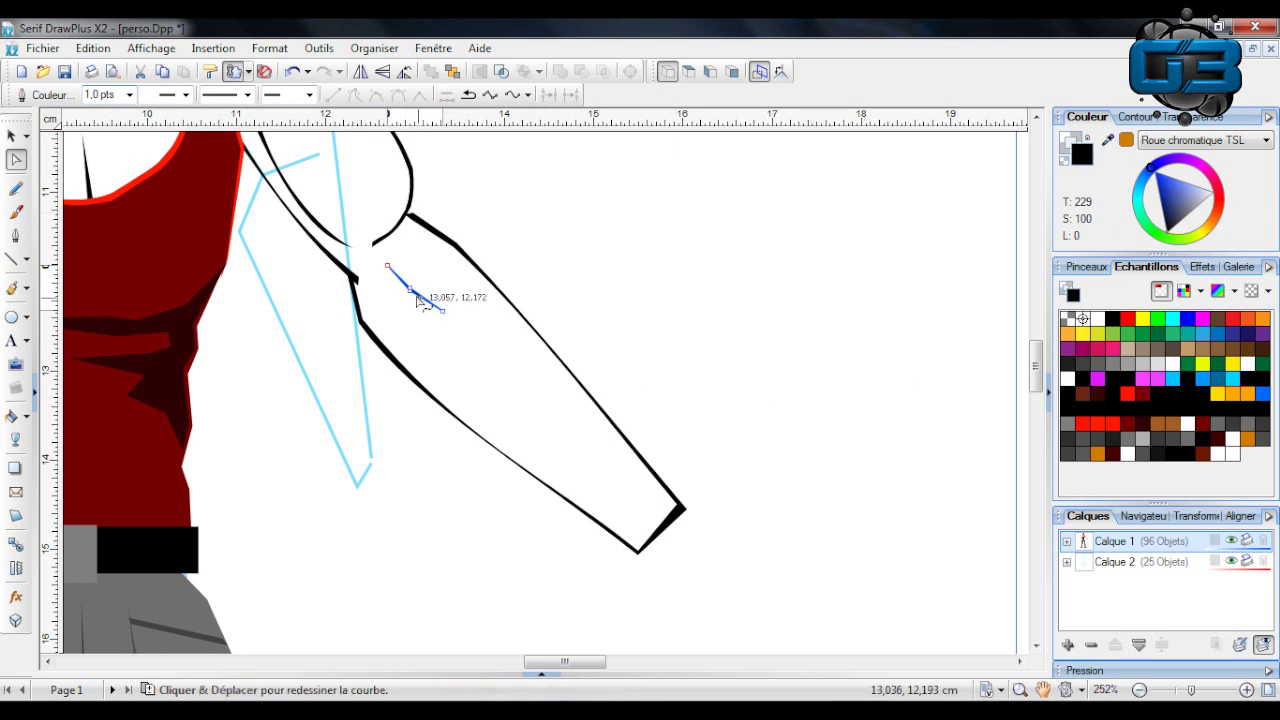
{"action": "left_click_drag", "start_coordinate": [410, 290], "coordinate": [416, 301]}
{"action": "left_click", "coordinate": [12, 136]}
{"action": "left_click", "coordinate": [432, 357]}
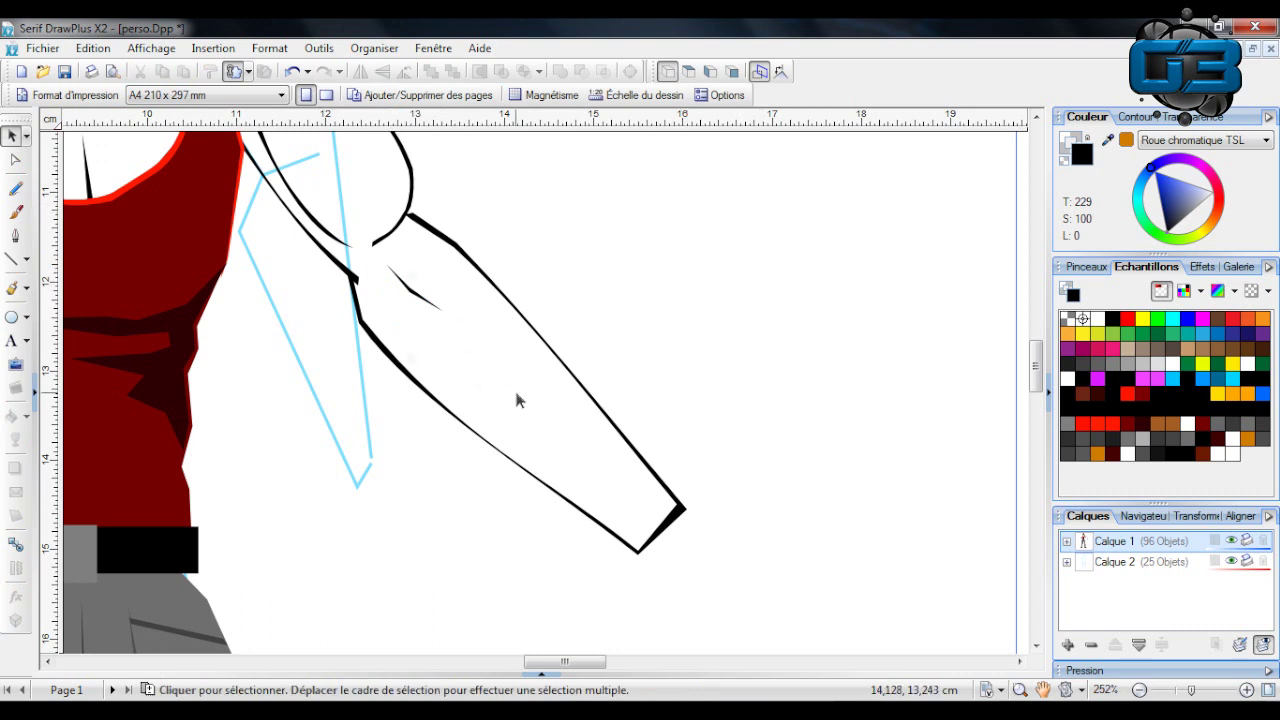
Draw three short slanted strokes across the forearm's upper outline near the elbow and colour them black.
{"action": "left_click", "coordinate": [14, 258]}
{"action": "left_click_drag", "start_coordinate": [418, 236], "coordinate": [458, 236]}
{"action": "left_click", "coordinate": [12, 136]}
{"action": "mouse_move", "coordinate": [585, 277]}
{"action": "left_mouse_down"}
{"action": "mouse_move", "coordinate": [457, 266]}
{"action": "mouse_move", "coordinate": [382, 190]}
{"action": "left_mouse_up"}
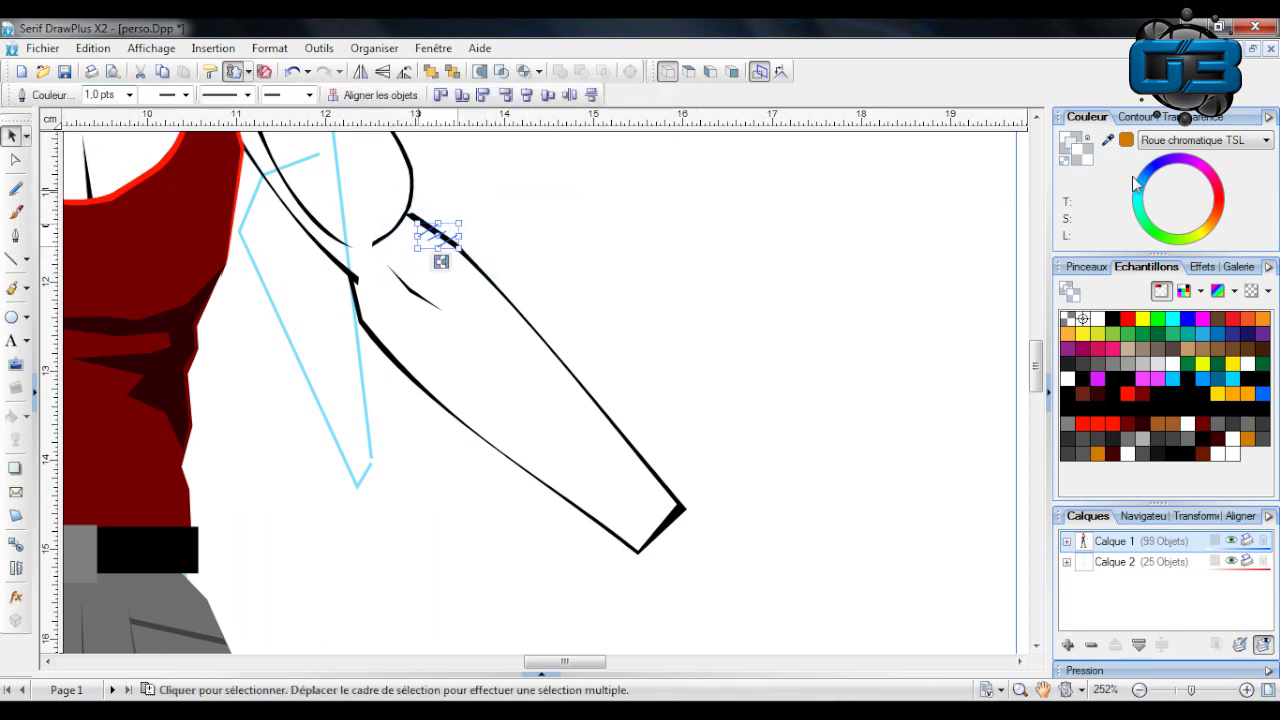
{"action": "left_click", "coordinate": [1064, 147]}
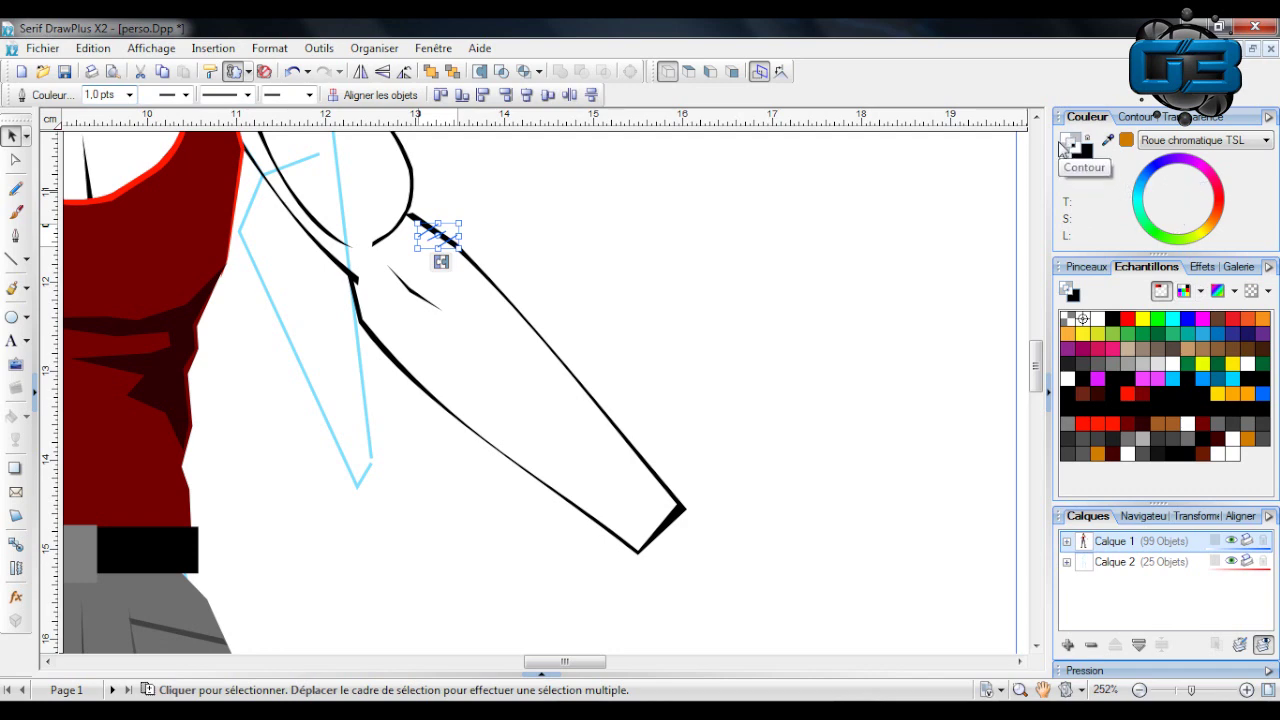
{"action": "left_click", "coordinate": [655, 262]}
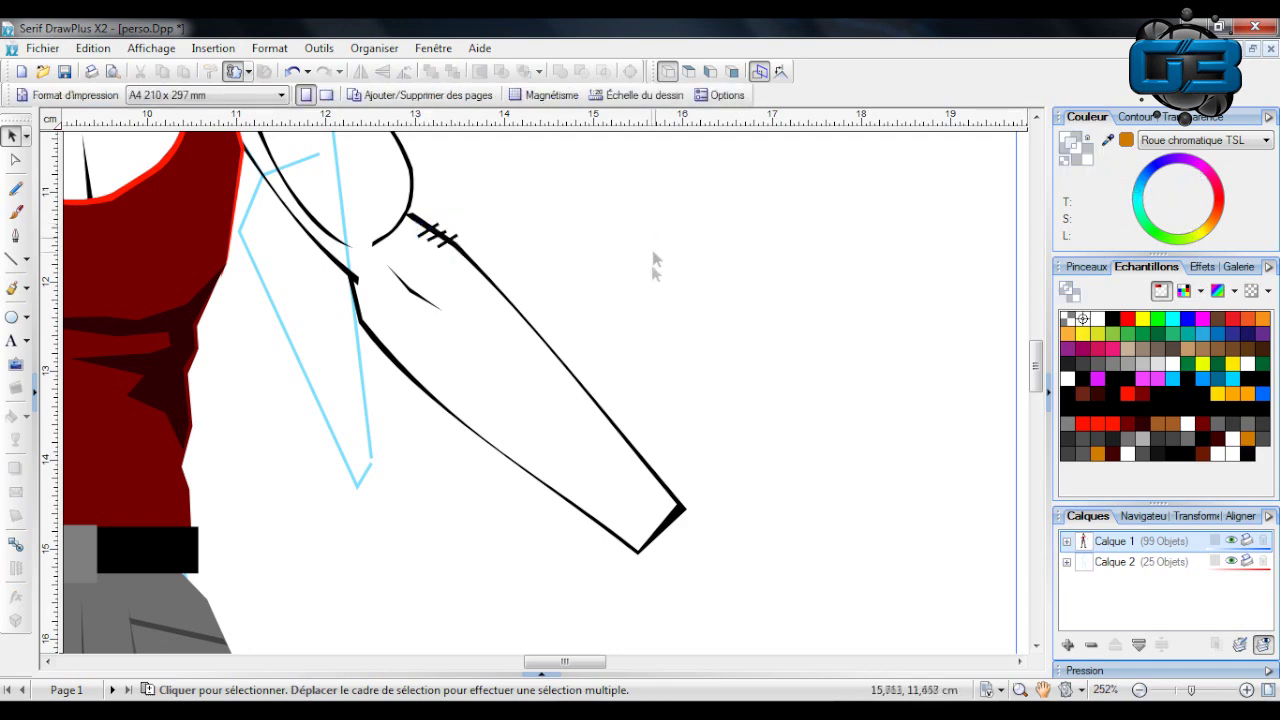
Thin the forearm outline where it meets the biceps by adjusting its points at the outer elbow.
{"action": "scroll", "coordinate": [658, 285], "scroll_direction": "up", "scroll_amount": 4}
{"action": "scroll", "coordinate": [617, 337], "scroll_direction": "down", "scroll_amount": 2}
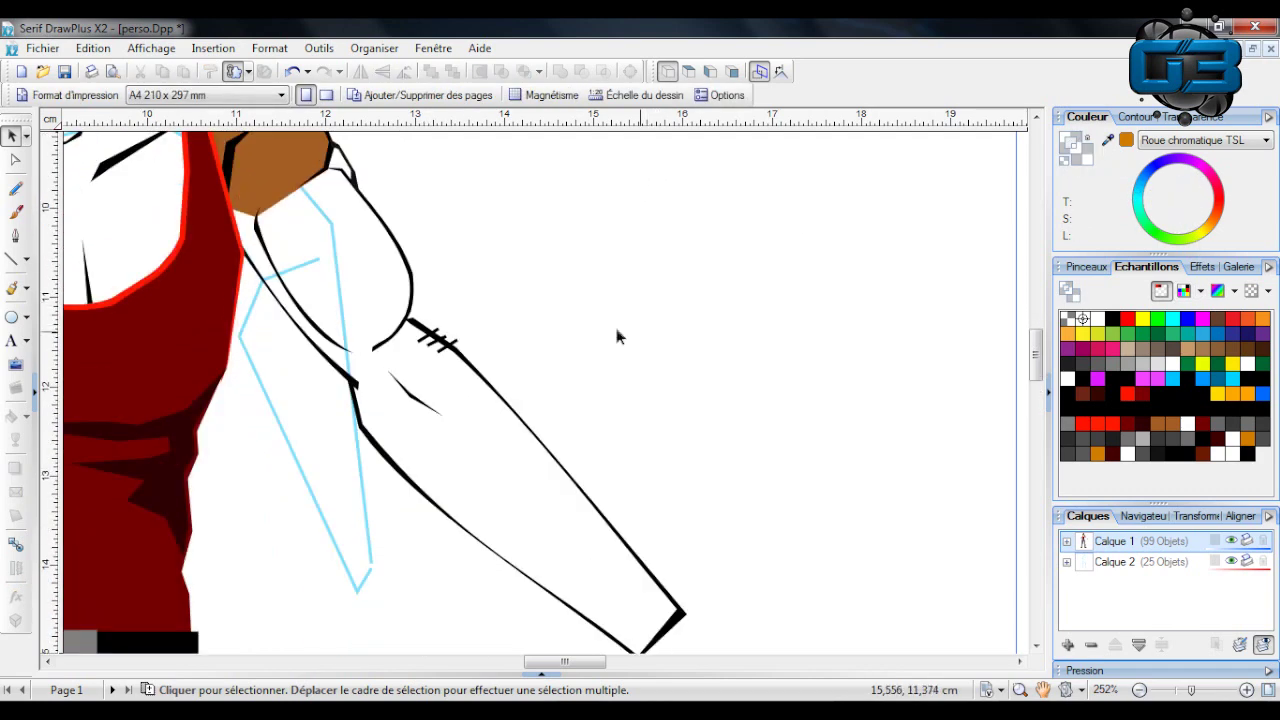
{"action": "left_click", "coordinate": [407, 333]}
{"action": "left_click", "coordinate": [15, 159]}
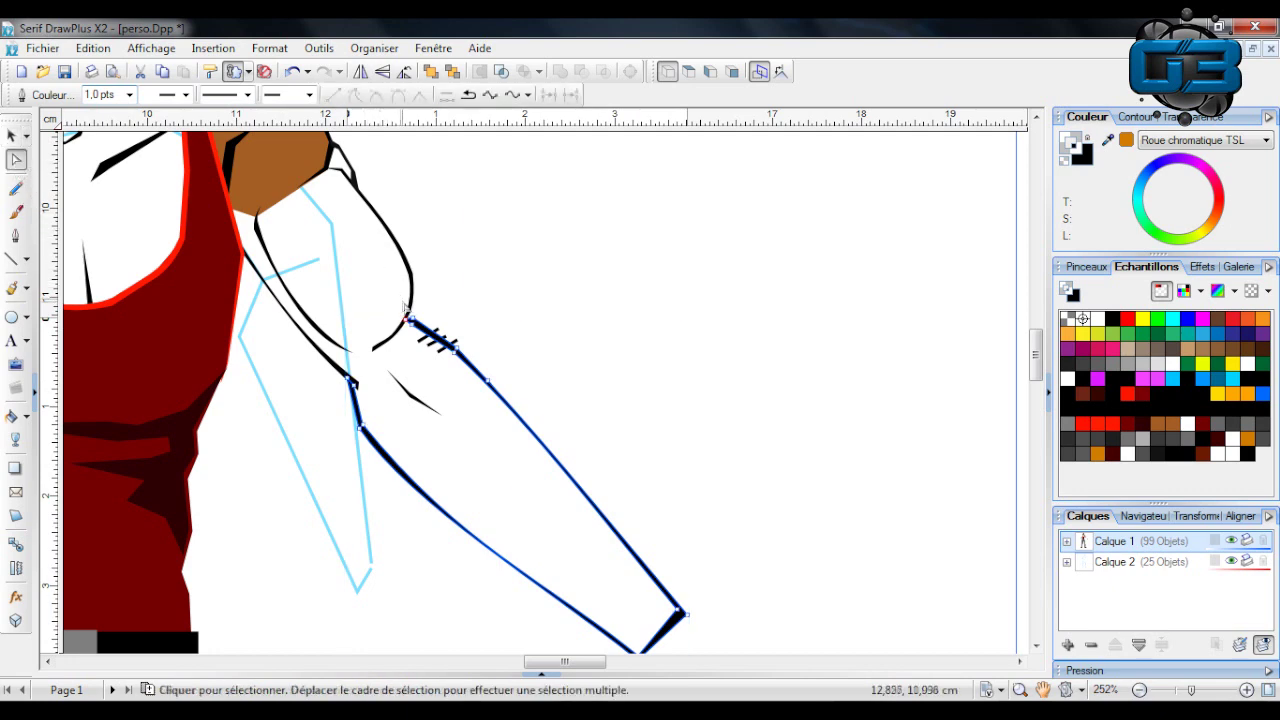
{"action": "mouse_move", "coordinate": [413, 320]}
{"action": "left_mouse_down"}
{"action": "mouse_move", "coordinate": [410, 309]}
{"action": "mouse_move", "coordinate": [415, 326]}
{"action": "left_mouse_up"}
{"action": "left_click", "coordinate": [508, 288]}
{"action": "left_click", "coordinate": [429, 324]}
{"action": "left_click", "coordinate": [450, 294]}
Trace the arm's outer side with connected straight lines from the shoulder's lower edge to just below the elbow strokes.
{"action": "scroll", "coordinate": [452, 294], "scroll_direction": "up", "scroll_amount": 3}
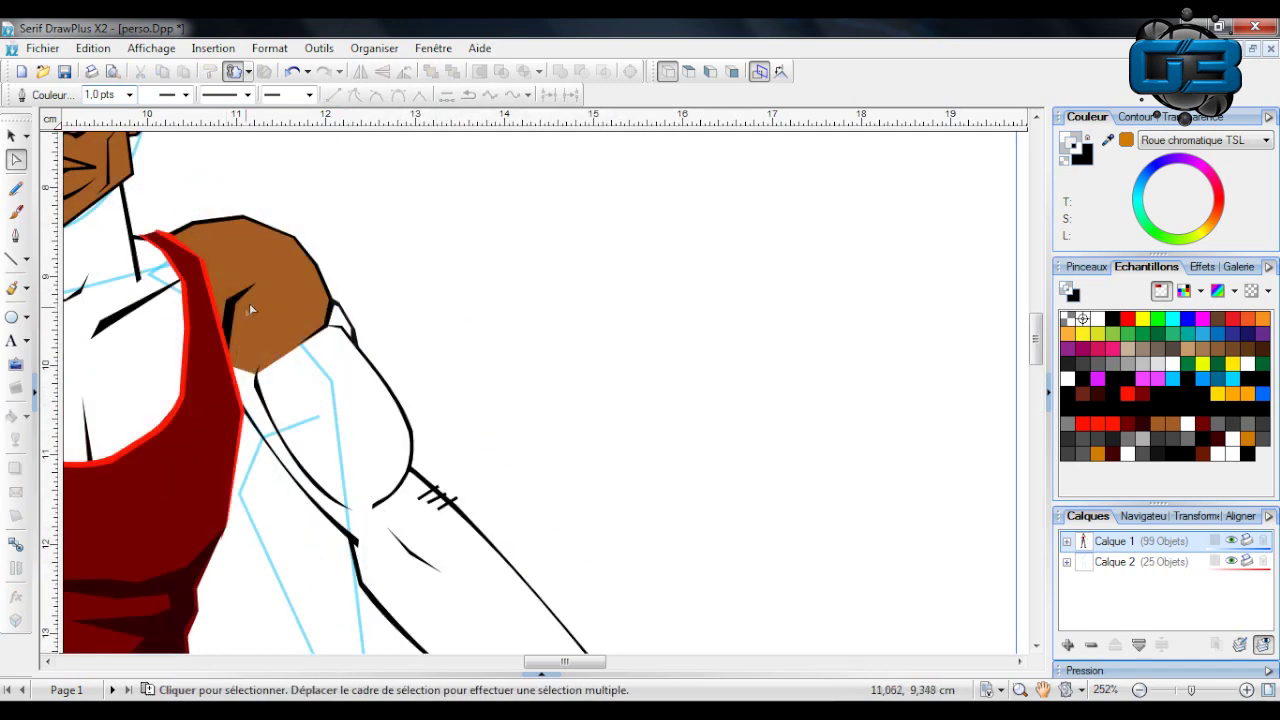
{"action": "left_click", "coordinate": [268, 263]}
{"action": "scroll", "coordinate": [268, 263], "scroll_direction": "down", "scroll_amount": 2}
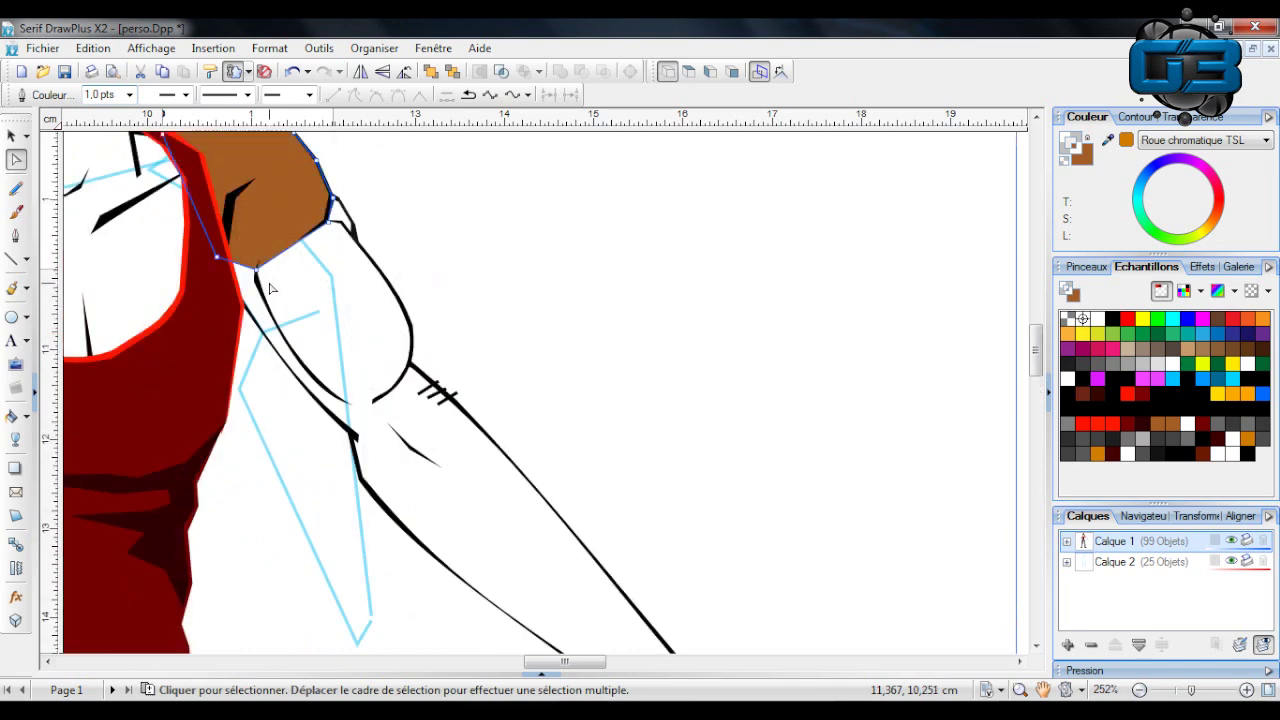
{"action": "left_click", "coordinate": [15, 258]}
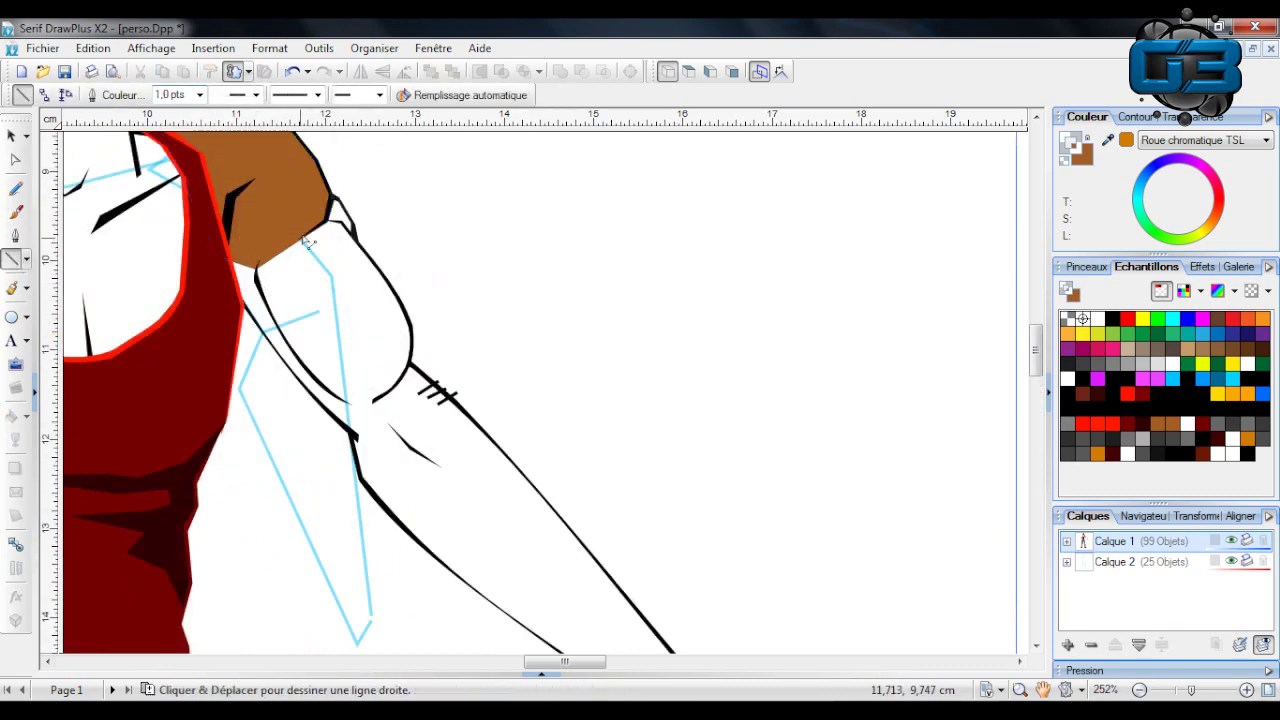
{"action": "left_click_drag", "start_coordinate": [320, 196], "coordinate": [353, 236]}
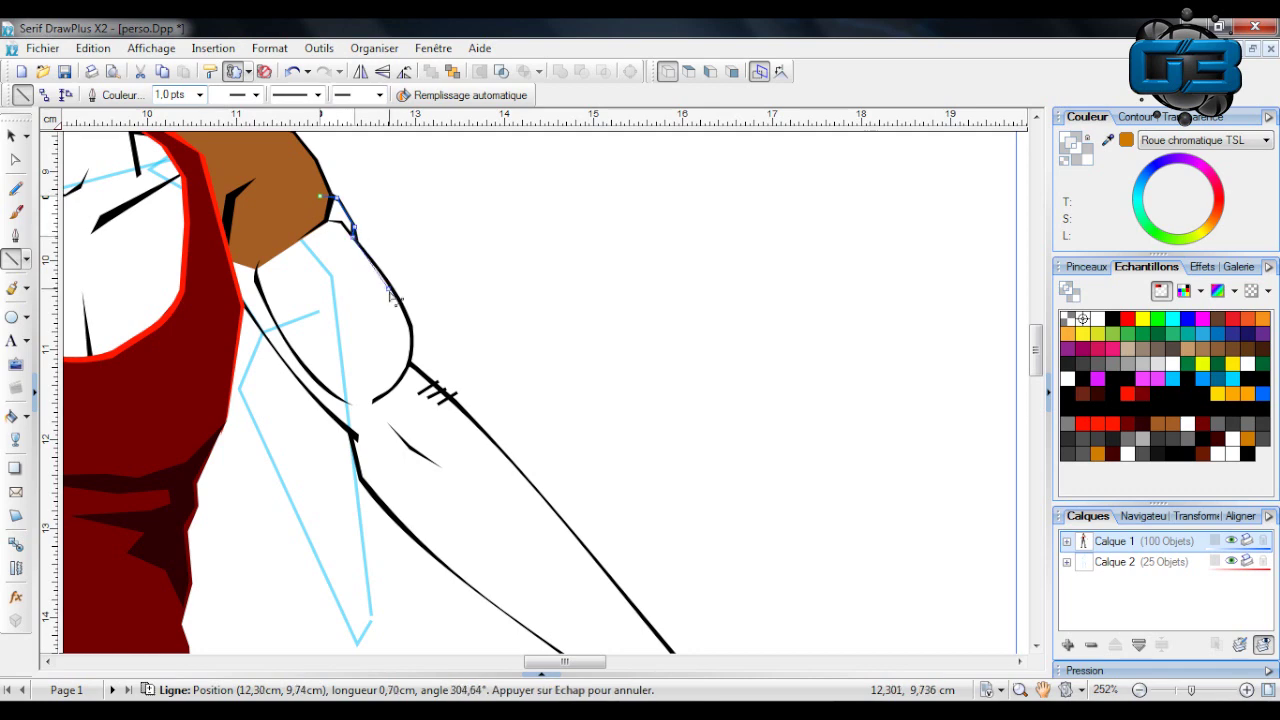
{"action": "left_click_drag", "start_coordinate": [397, 296], "coordinate": [411, 357]}
{"action": "left_click_drag", "start_coordinate": [411, 357], "coordinate": [458, 398]}
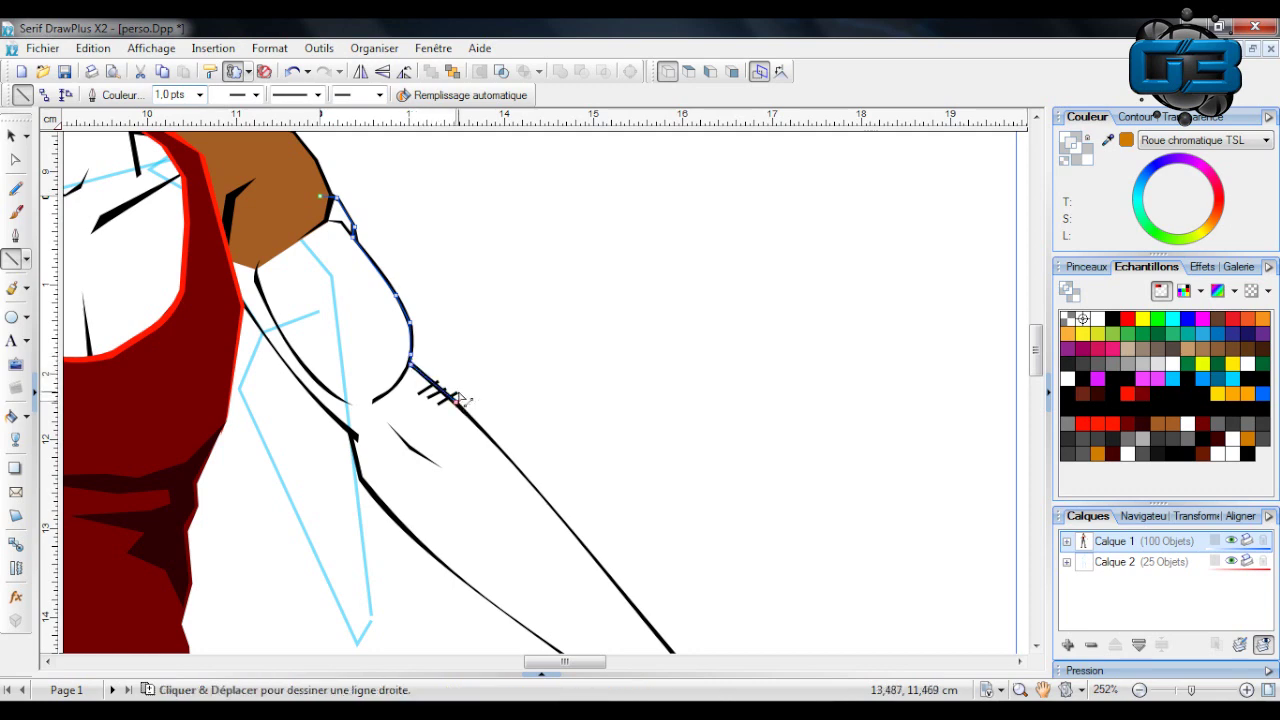
Continue the arm shape down to the wrist and back along the underside, closing it at the shoulder.
{"action": "scroll", "coordinate": [447, 264], "scroll_direction": "down", "scroll_amount": 3}
{"action": "mouse_move", "coordinate": [450, 243]}
{"action": "left_mouse_down"}
{"action": "mouse_move", "coordinate": [681, 508]}
{"action": "mouse_move", "coordinate": [645, 561]}
{"action": "mouse_move", "coordinate": [488, 462]}
{"action": "mouse_move", "coordinate": [362, 325]}
{"action": "left_mouse_up"}
{"action": "left_click_drag", "start_coordinate": [362, 325], "coordinate": [354, 281]}
{"action": "scroll", "coordinate": [356, 366], "scroll_direction": "up", "scroll_amount": 2}
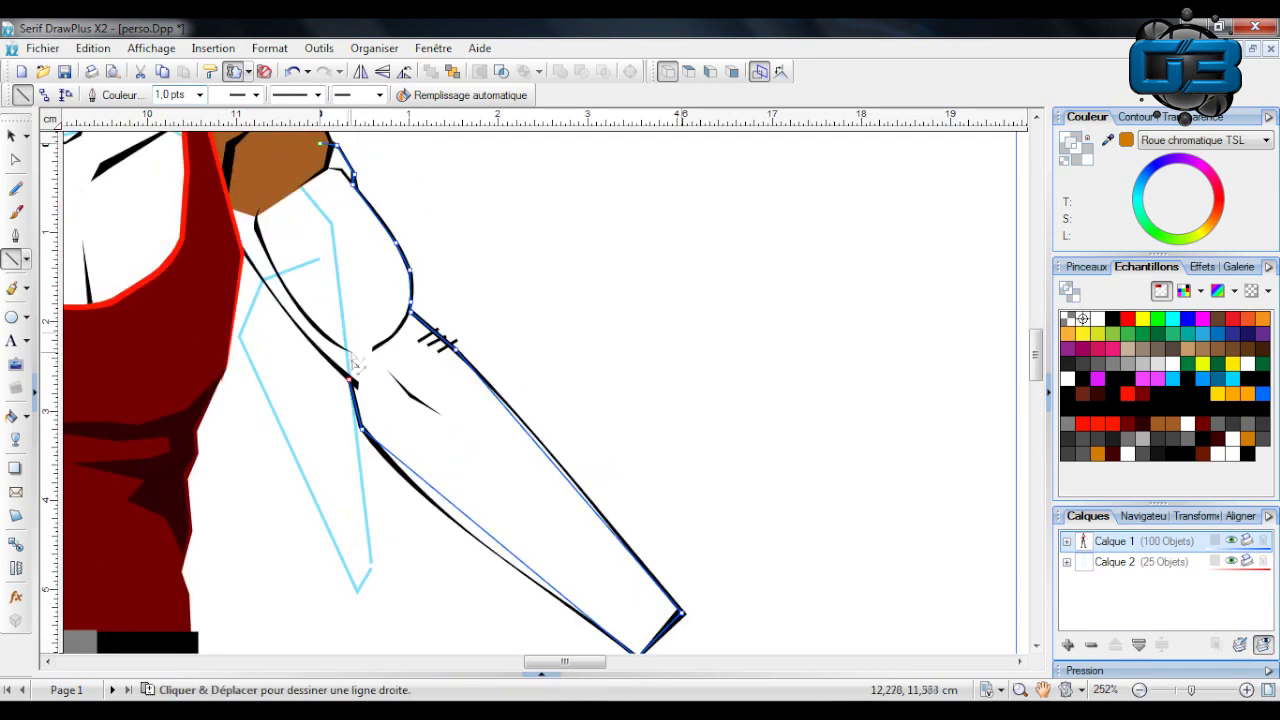
{"action": "left_click_drag", "start_coordinate": [352, 380], "coordinate": [245, 256]}
{"action": "mouse_move", "coordinate": [245, 256]}
{"action": "left_mouse_down"}
{"action": "mouse_move", "coordinate": [218, 187]}
{"action": "mouse_move", "coordinate": [328, 145]}
{"action": "left_mouse_up"}
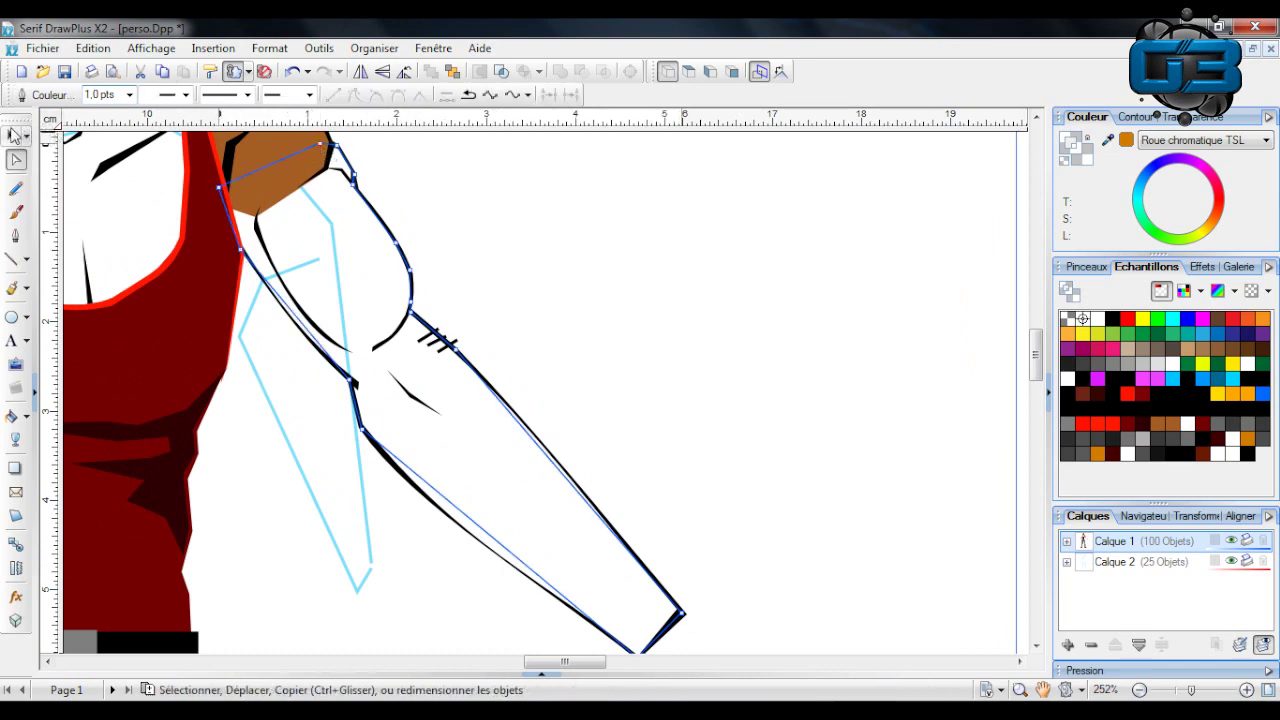
Bend both long forearm edges of the new arm shape so they follow the black outline.
{"action": "left_click", "coordinate": [12, 135]}
{"action": "left_click", "coordinate": [15, 160]}
{"action": "left_click_drag", "start_coordinate": [447, 490], "coordinate": [438, 515]}
{"action": "left_click_drag", "start_coordinate": [492, 396], "coordinate": [543, 449]}
{"action": "key", "text": "Escape"}
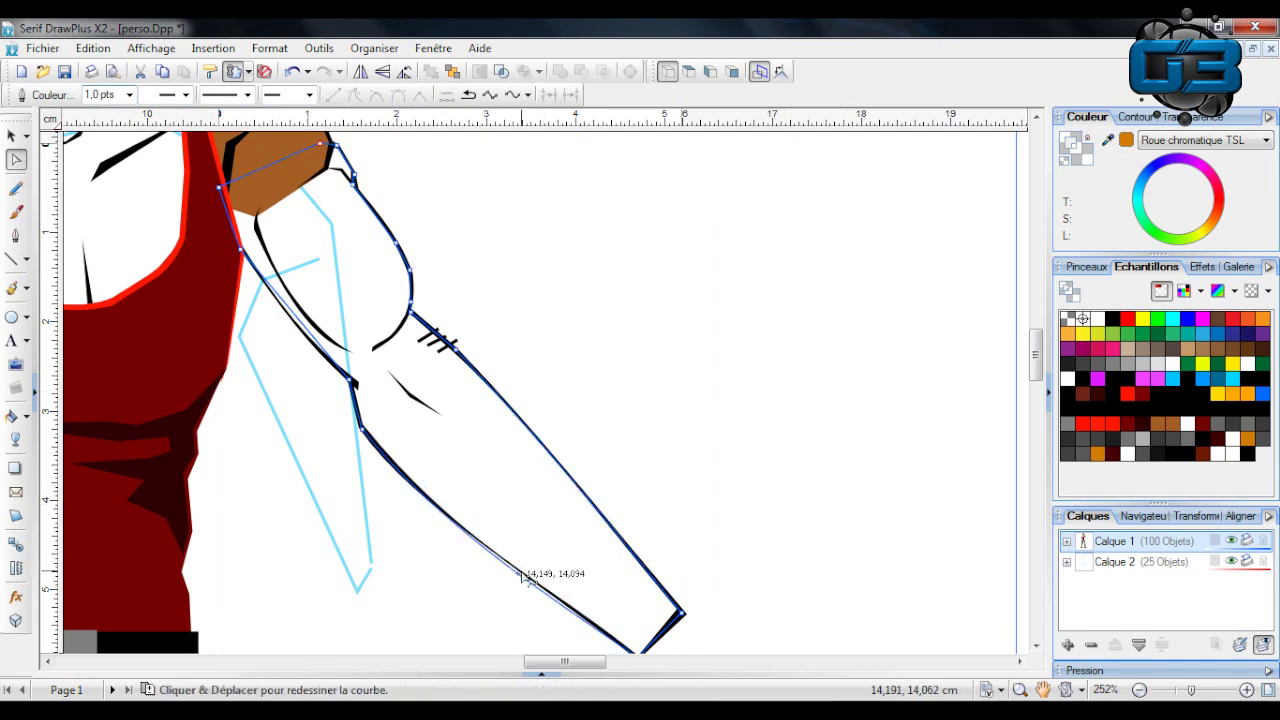
{"action": "scroll", "coordinate": [634, 606], "scroll_direction": "down", "scroll_amount": 1}
{"action": "left_click", "coordinate": [636, 605]}
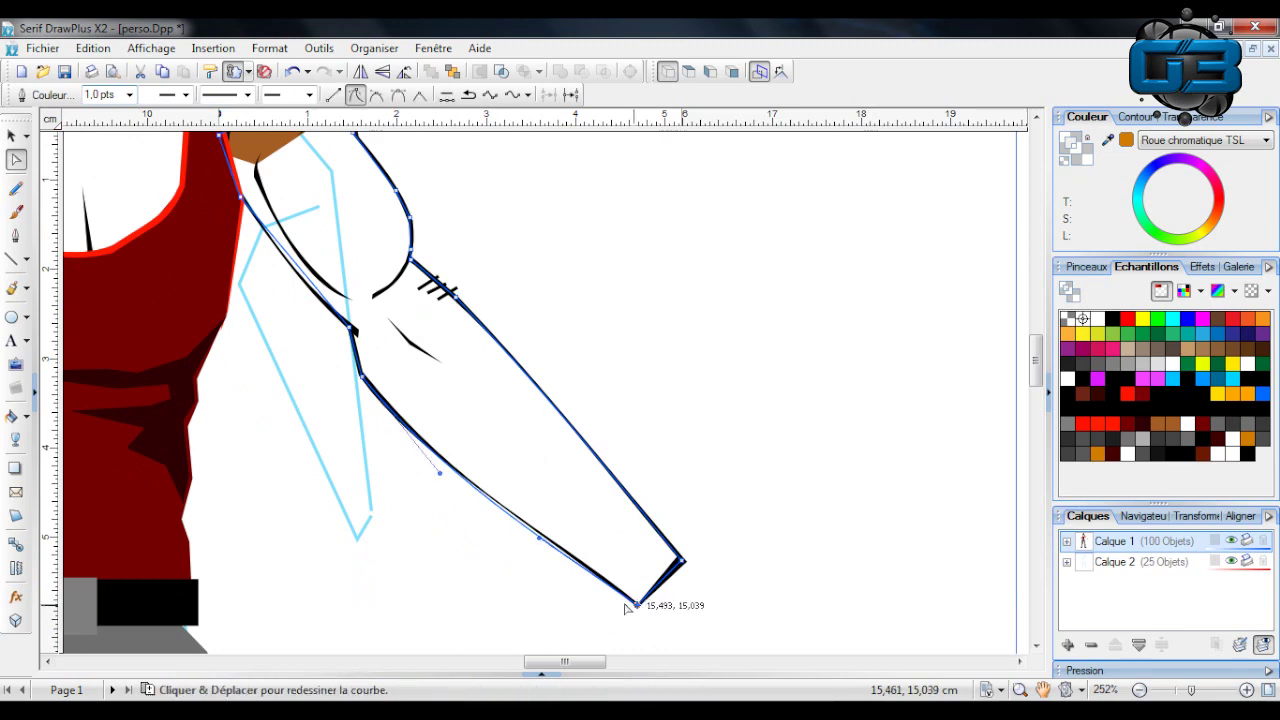
{"action": "left_click_drag", "start_coordinate": [540, 539], "coordinate": [545, 535]}
{"action": "scroll", "coordinate": [614, 489], "scroll_direction": "up", "scroll_amount": 1}
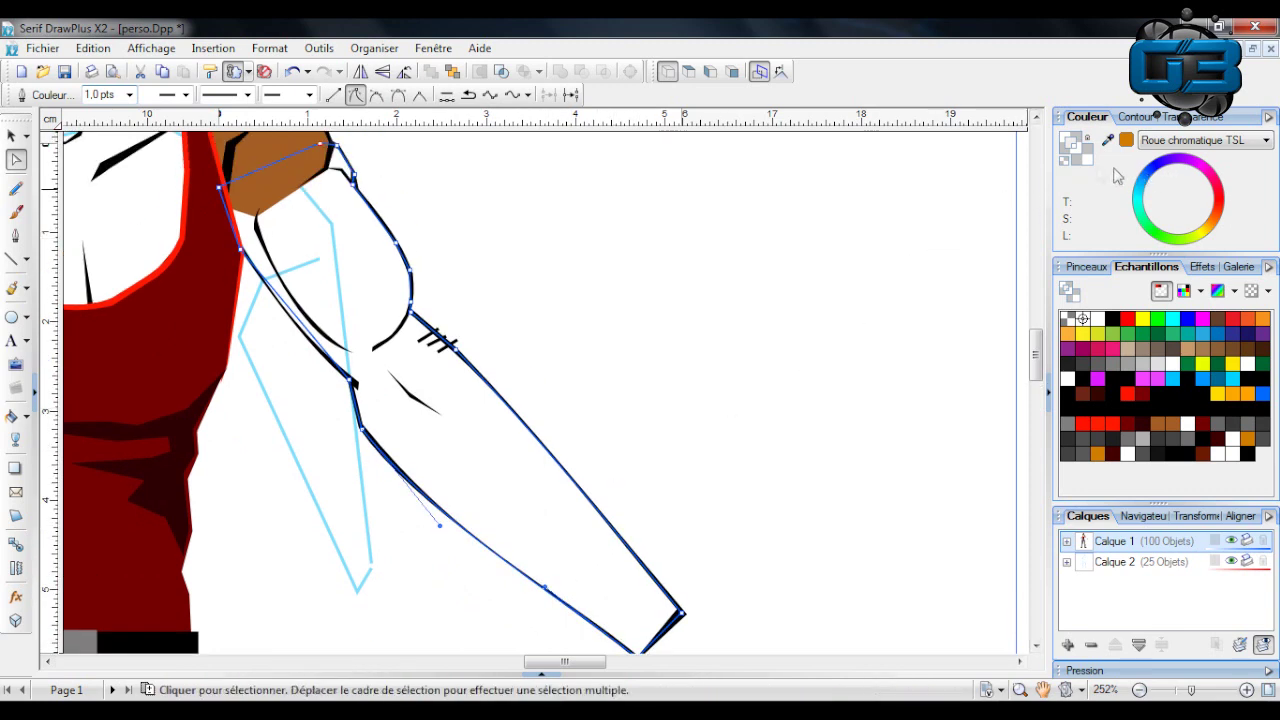
Fill the arm shape with the shoulder's brown, curve its upper-arm underside, and send it behind the black outlines.
{"action": "left_click_drag", "start_coordinate": [1126, 140], "coordinate": [281, 136]}
{"action": "left_click", "coordinate": [1126, 140]}
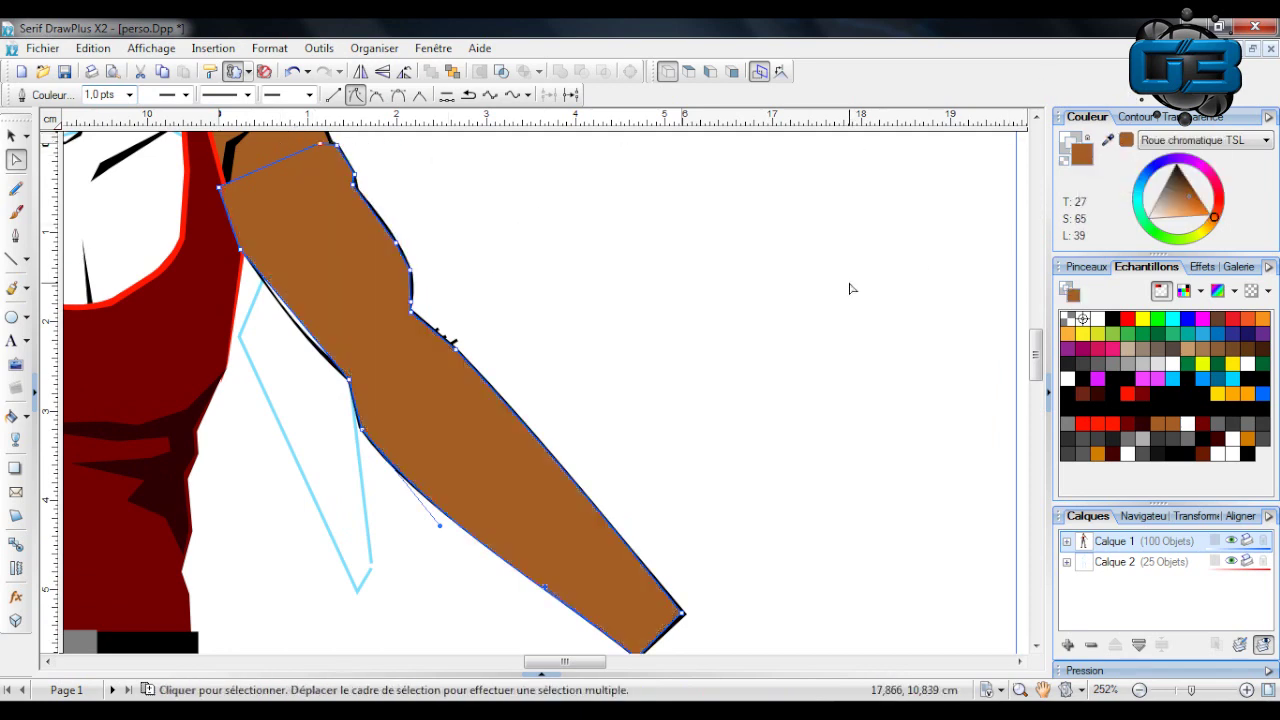
{"action": "left_click_drag", "start_coordinate": [293, 316], "coordinate": [296, 322]}
{"action": "left_click", "coordinate": [453, 72]}
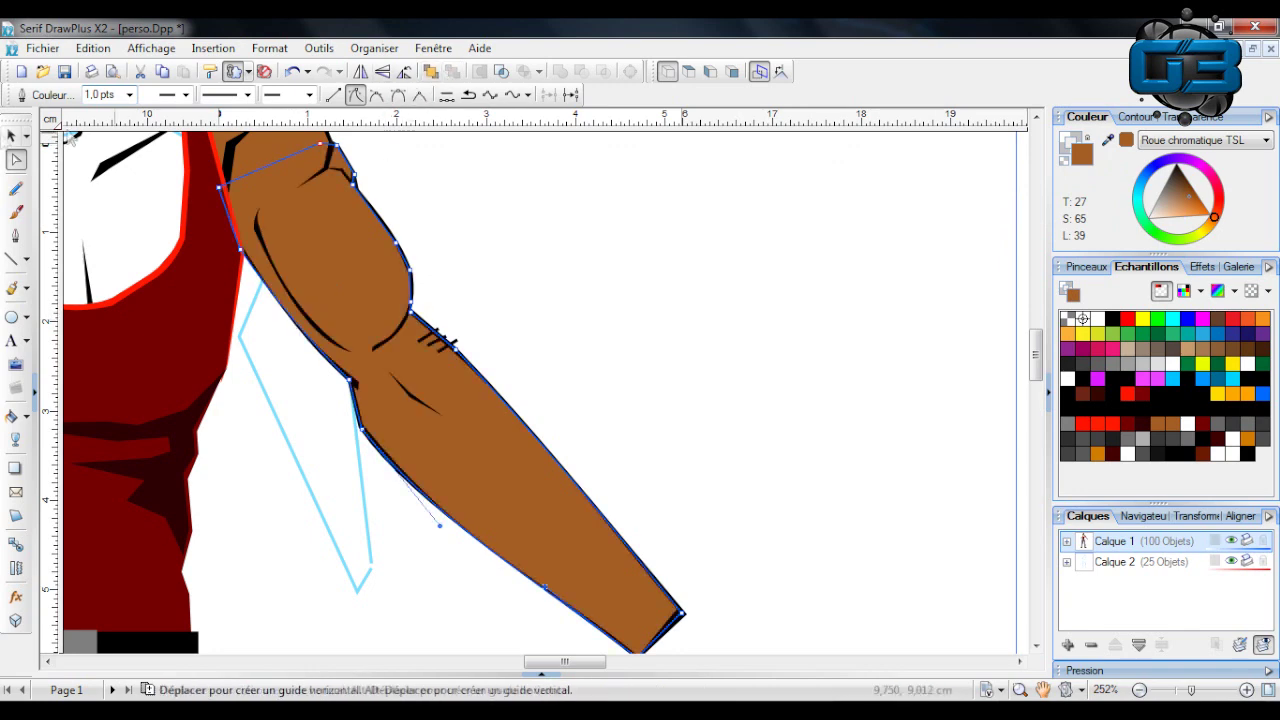
{"action": "key", "text": "Escape"}
{"action": "scroll", "coordinate": [731, 191], "scroll_direction": "up", "scroll_amount": 3}
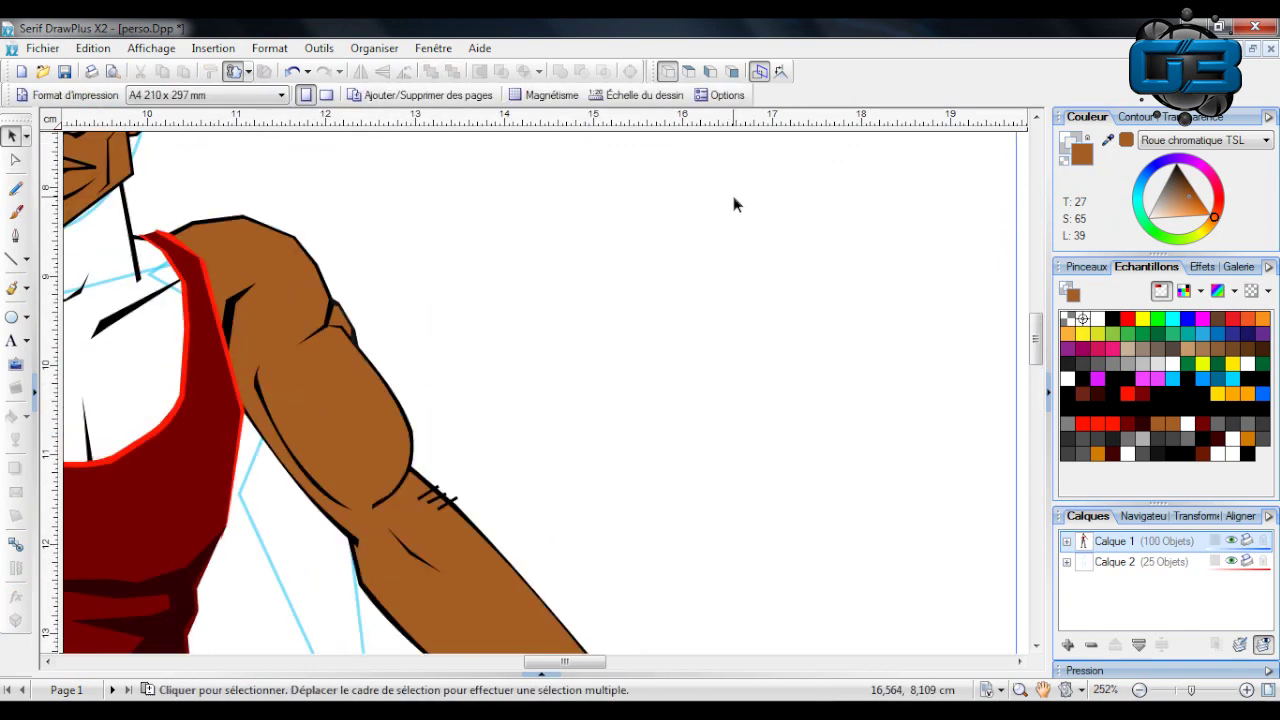
{"action": "scroll", "coordinate": [722, 203], "scroll_direction": "down", "scroll_amount": 2}
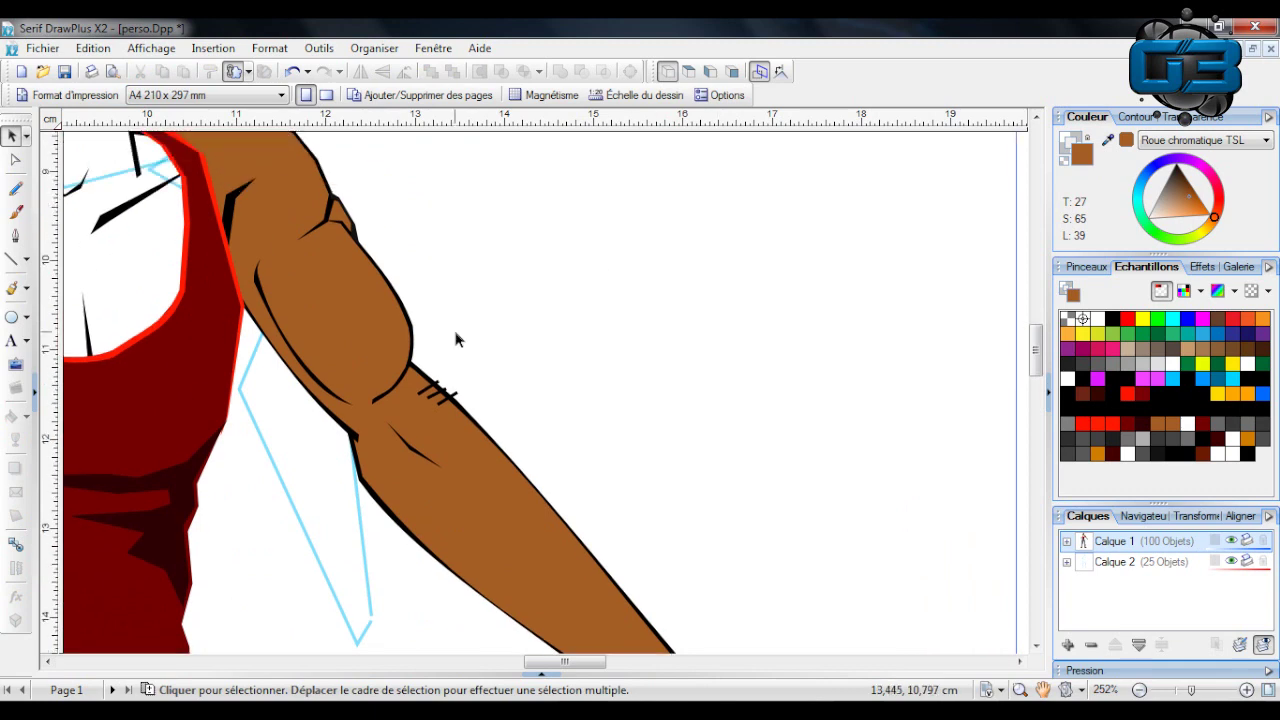
Reshape the black crease between the shoulder and the tank top strap into a small, thin mark at the armpit.
{"action": "left_click", "coordinate": [1168, 689]}
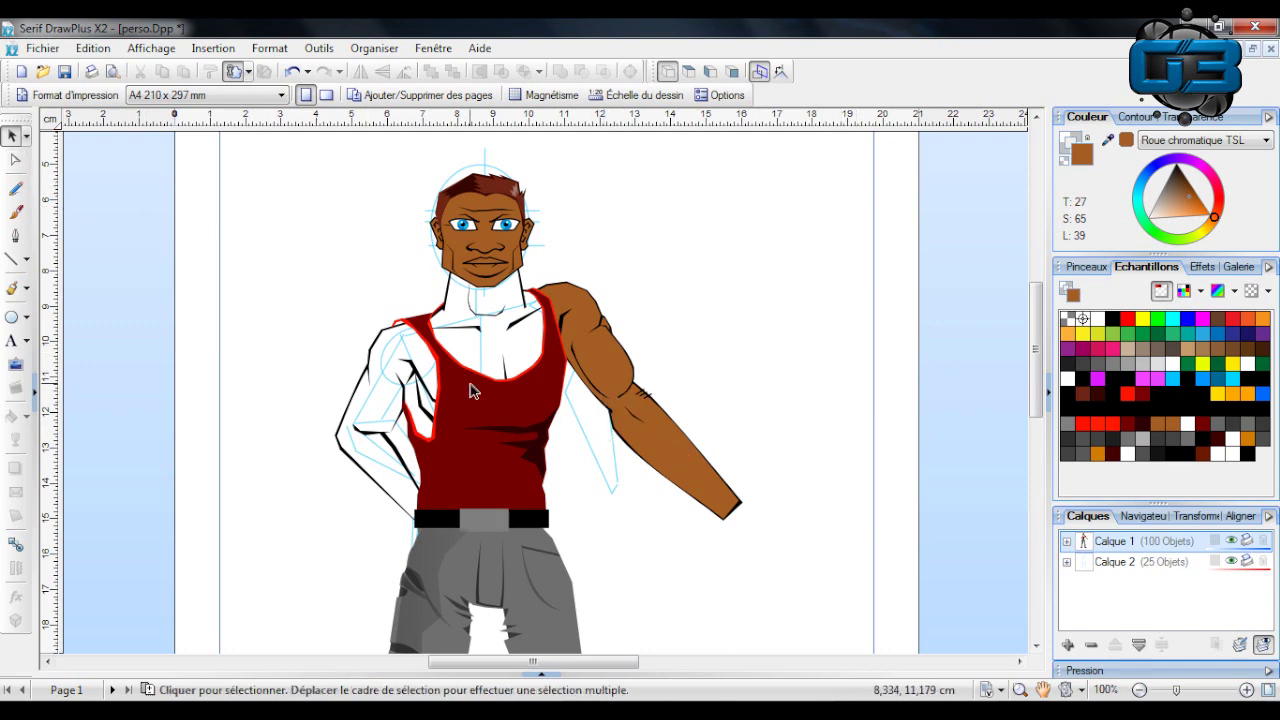
{"action": "left_click", "coordinate": [575, 313]}
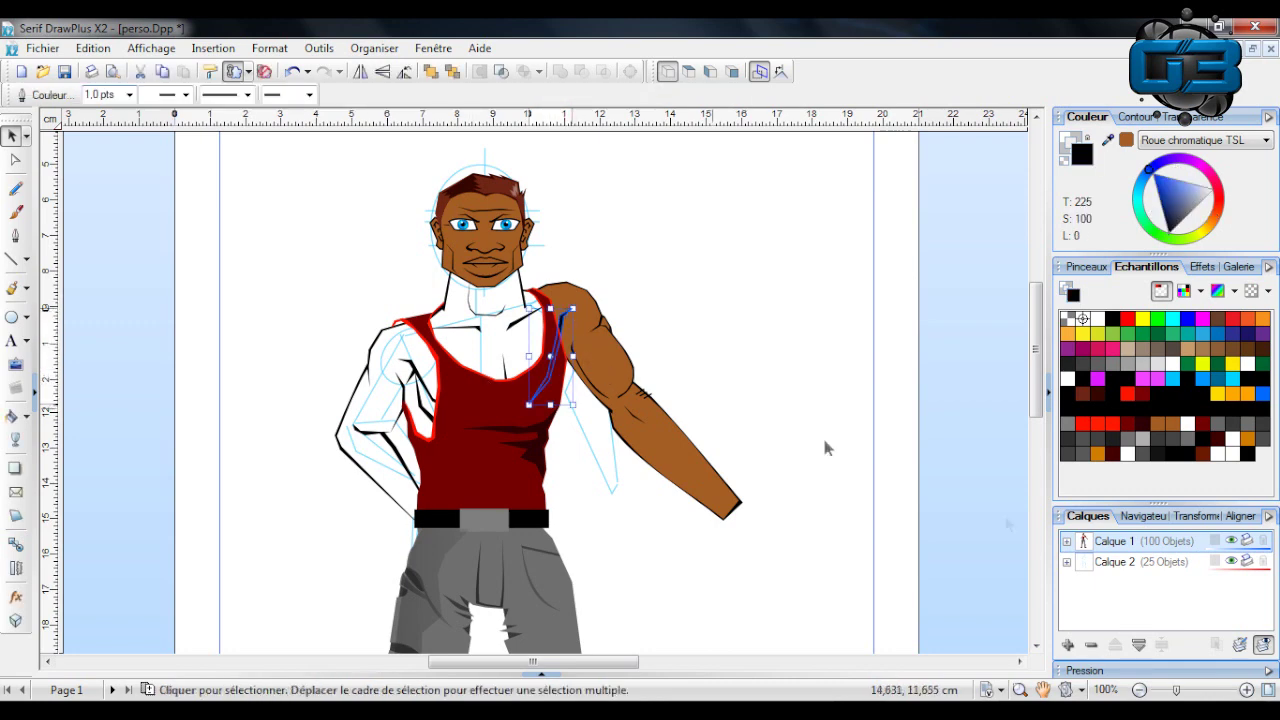
{"action": "key", "text": "ctrl+plus"}
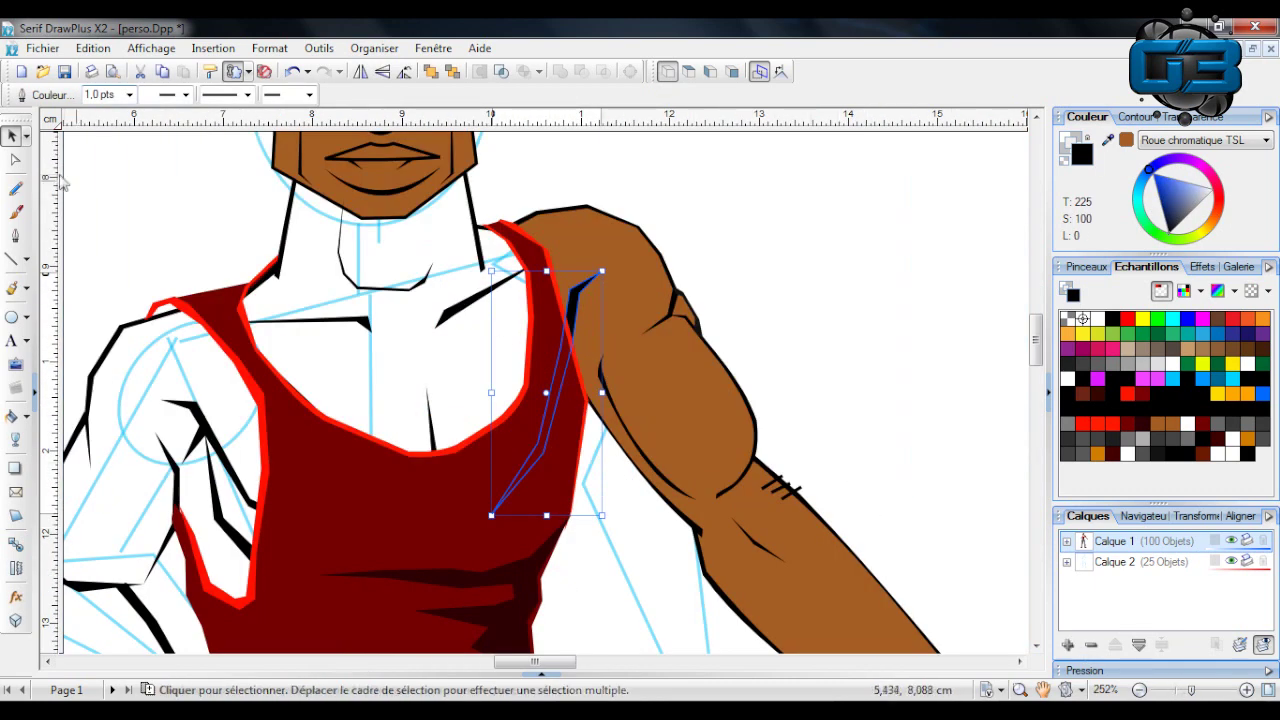
{"action": "left_click", "coordinate": [15, 160]}
{"action": "left_click_drag", "start_coordinate": [561, 348], "coordinate": [563, 349]}
{"action": "left_click_drag", "start_coordinate": [580, 292], "coordinate": [581, 313]}
{"action": "left_click_drag", "start_coordinate": [583, 357], "coordinate": [578, 403]}
{"action": "left_click_drag", "start_coordinate": [560, 350], "coordinate": [602, 301]}
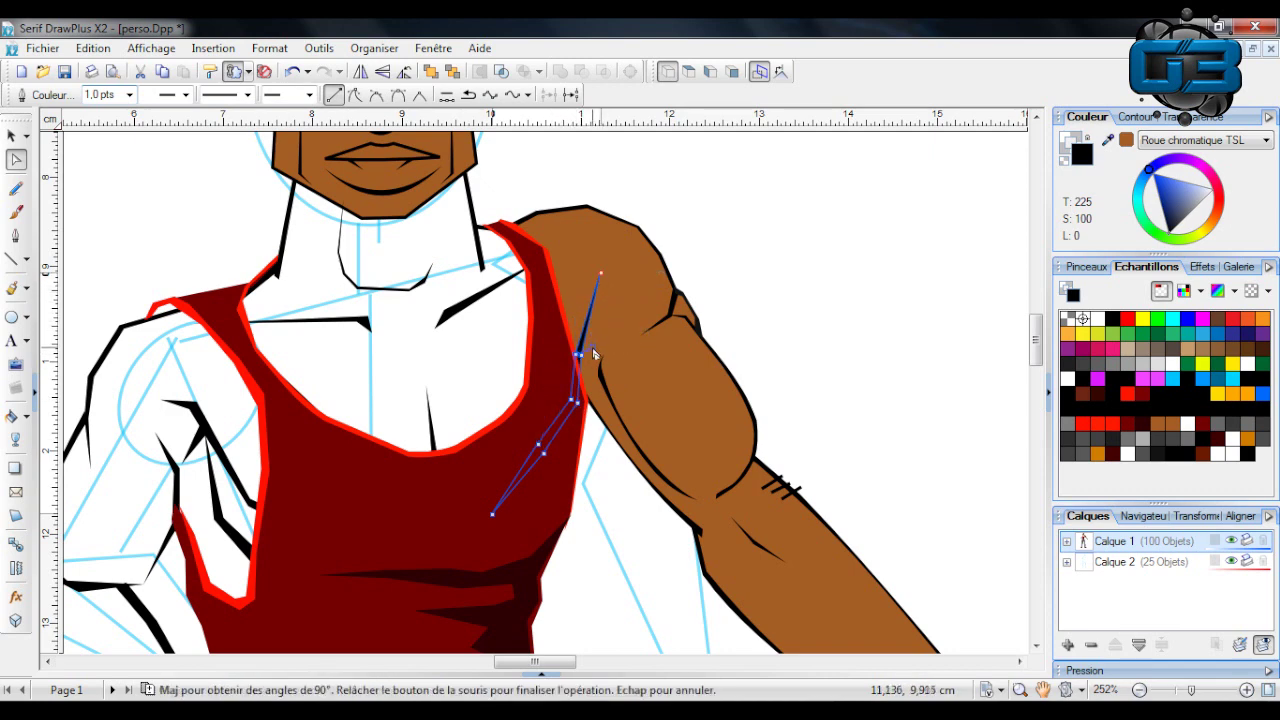
{"action": "left_click_drag", "start_coordinate": [590, 346], "coordinate": [590, 350]}
Try a curved black muscle line along the outer part of the brown shoulder and adjust its bend.
{"action": "scroll", "coordinate": [837, 240], "scroll_direction": "down", "scroll_amount": 3}
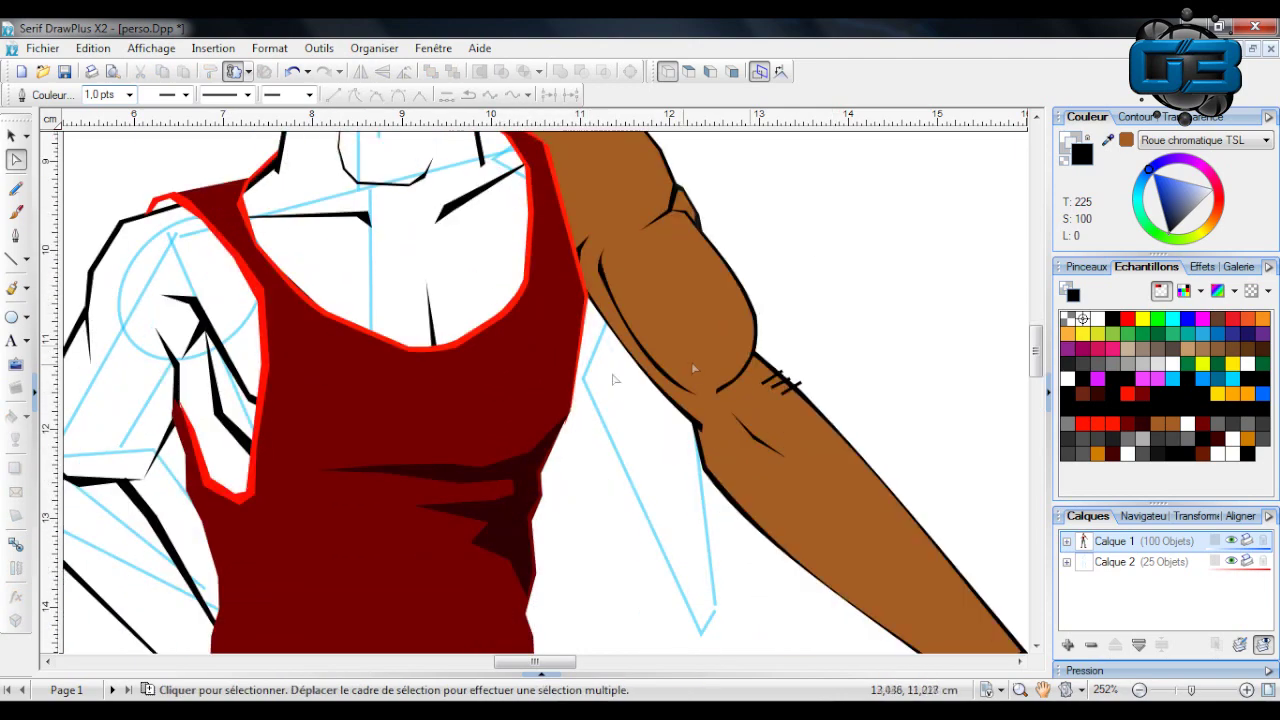
{"action": "scroll", "coordinate": [584, 248], "scroll_direction": "up", "scroll_amount": 3}
{"action": "scroll", "coordinate": [595, 303], "scroll_direction": "down", "scroll_amount": 2}
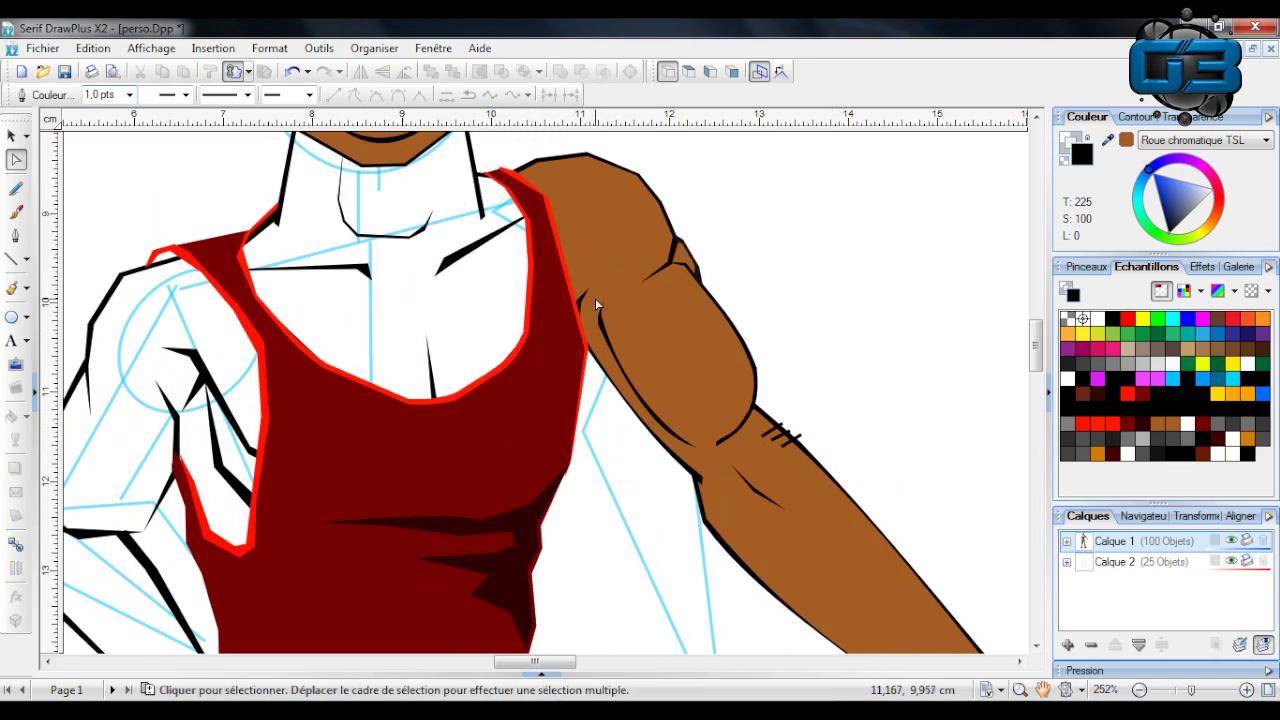
{"action": "left_click", "coordinate": [13, 259]}
{"action": "left_click_drag", "start_coordinate": [600, 178], "coordinate": [650, 256]}
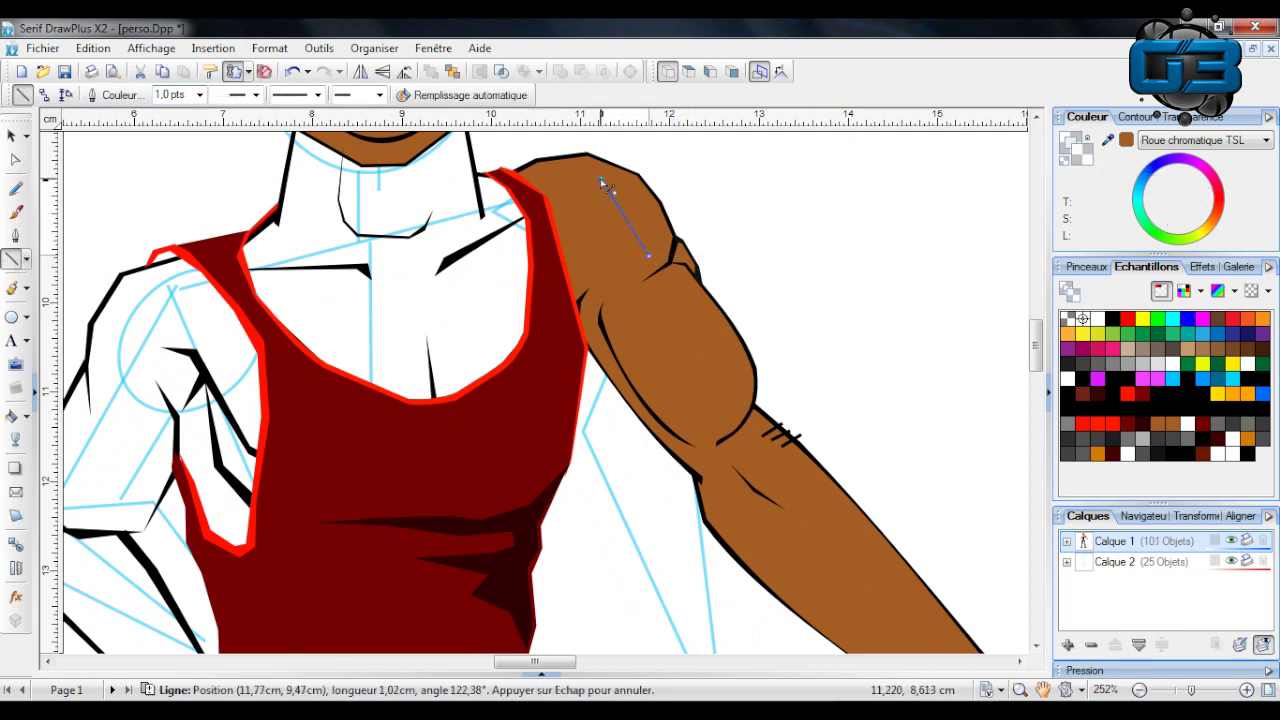
{"action": "left_click_drag", "start_coordinate": [618, 197], "coordinate": [643, 216]}
{"action": "left_click", "coordinate": [1152, 172]}
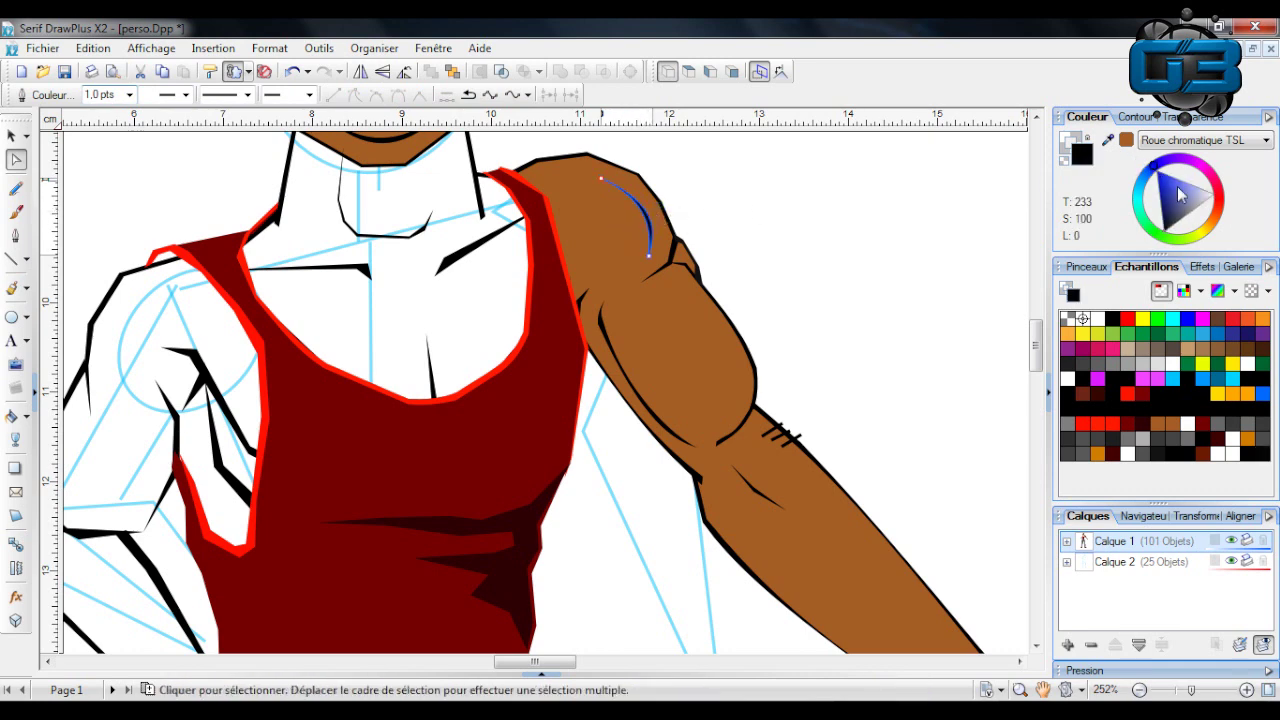
{"action": "left_click", "coordinate": [630, 200]}
{"action": "left_click_drag", "start_coordinate": [603, 181], "coordinate": [612, 190]}
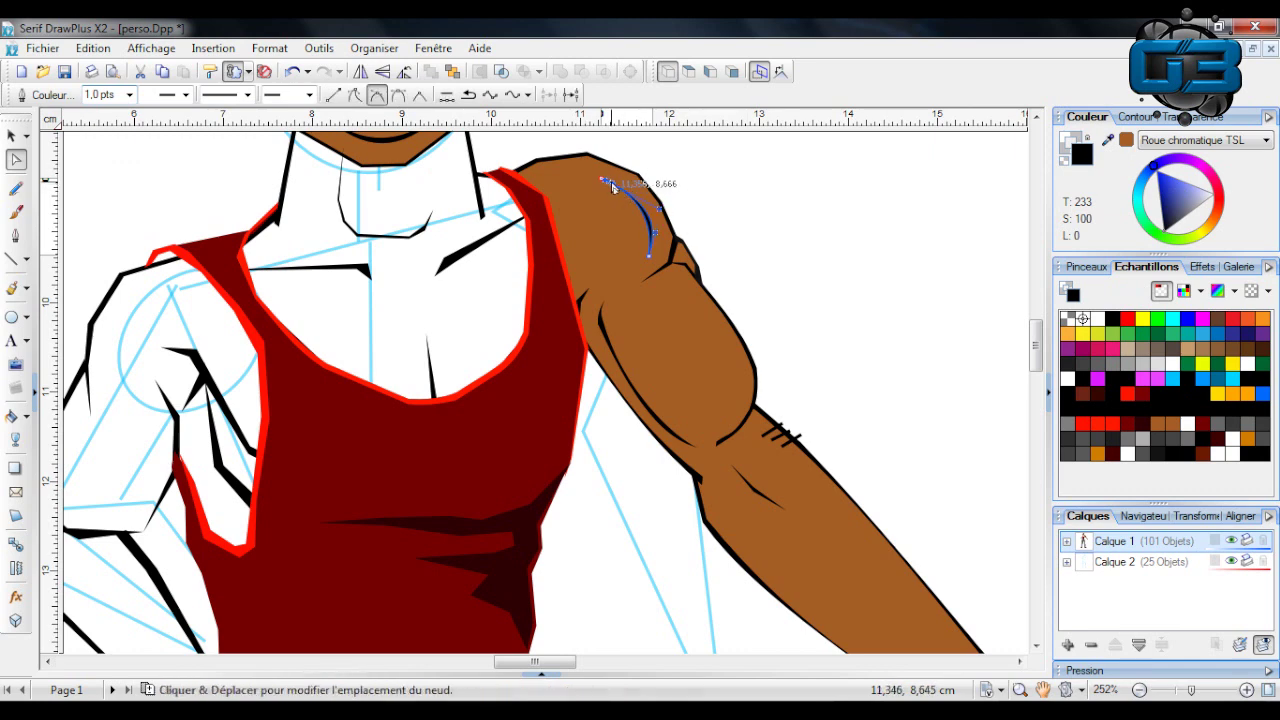
Move the curved shoulder line closer to the shoulder's outer outline, then delete it.
{"action": "left_click", "coordinate": [12, 135]}
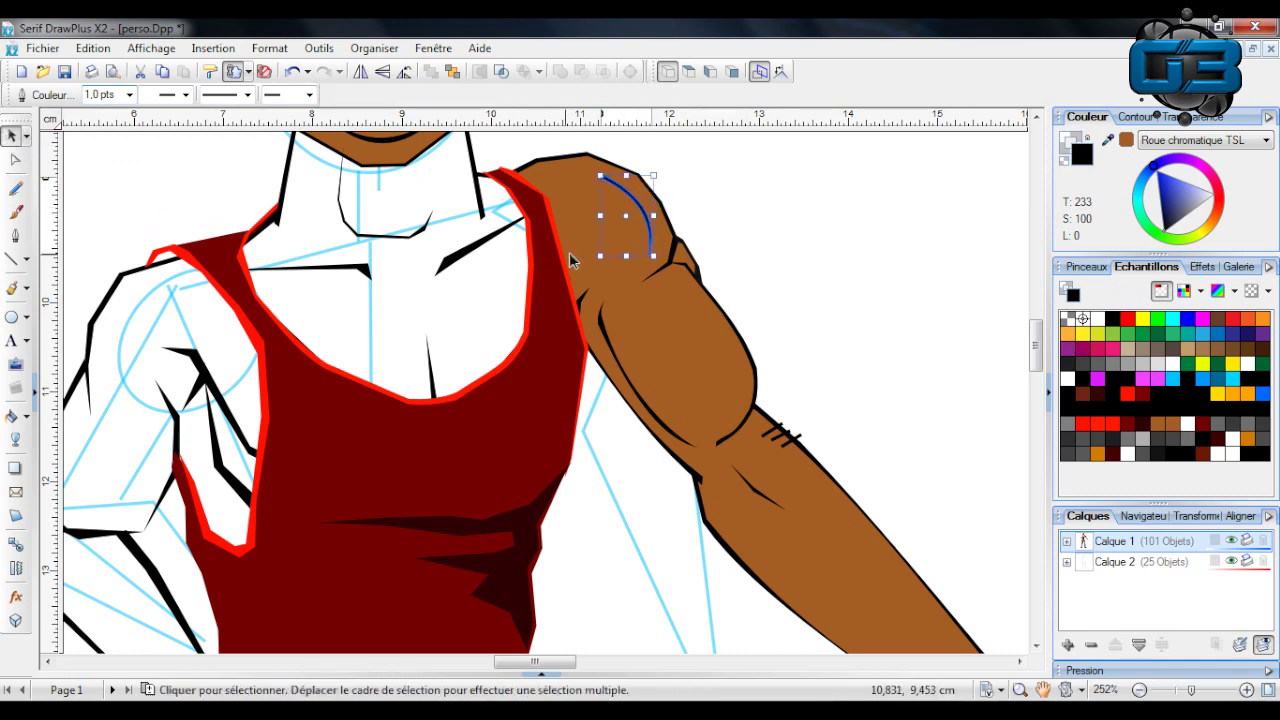
{"action": "mouse_move", "coordinate": [658, 227]}
{"action": "left_mouse_down"}
{"action": "mouse_move", "coordinate": [655, 262]}
{"action": "mouse_move", "coordinate": [665, 236]}
{"action": "left_mouse_up"}
{"action": "left_click", "coordinate": [862, 218]}
{"action": "scroll", "coordinate": [868, 224], "scroll_direction": "up", "scroll_amount": 2}
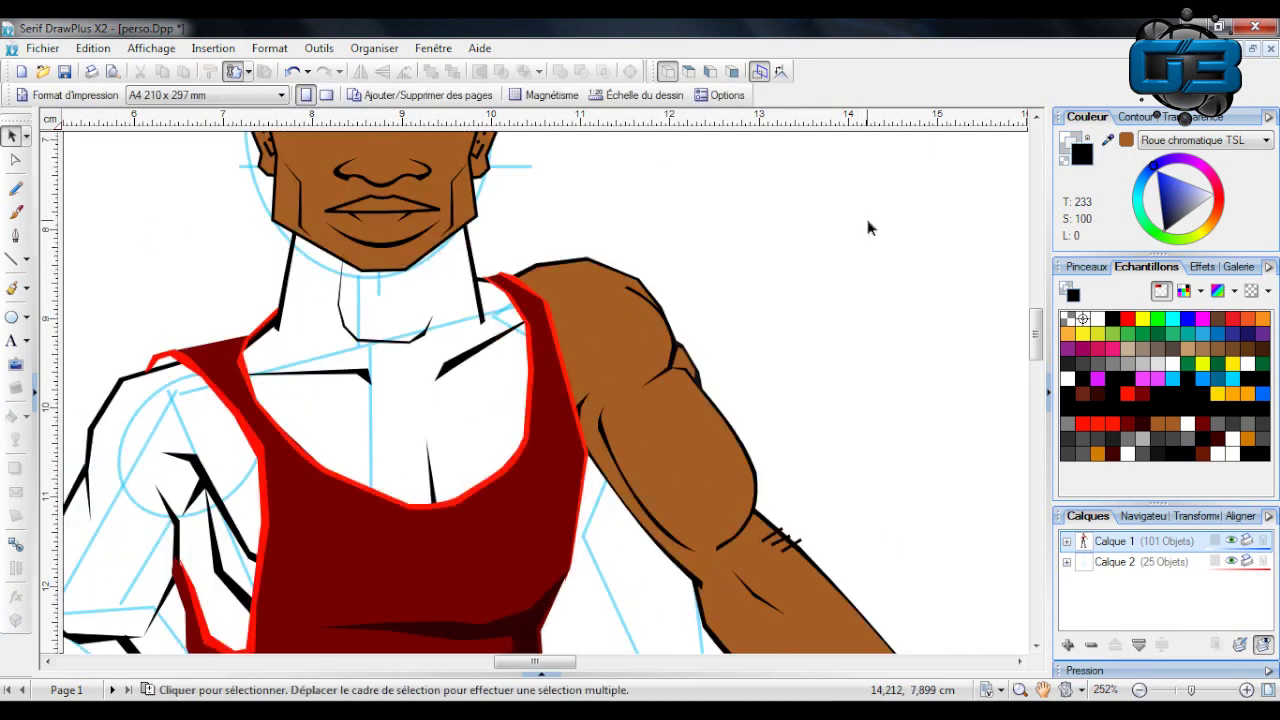
{"action": "scroll", "coordinate": [866, 228], "scroll_direction": "down", "scroll_amount": 1}
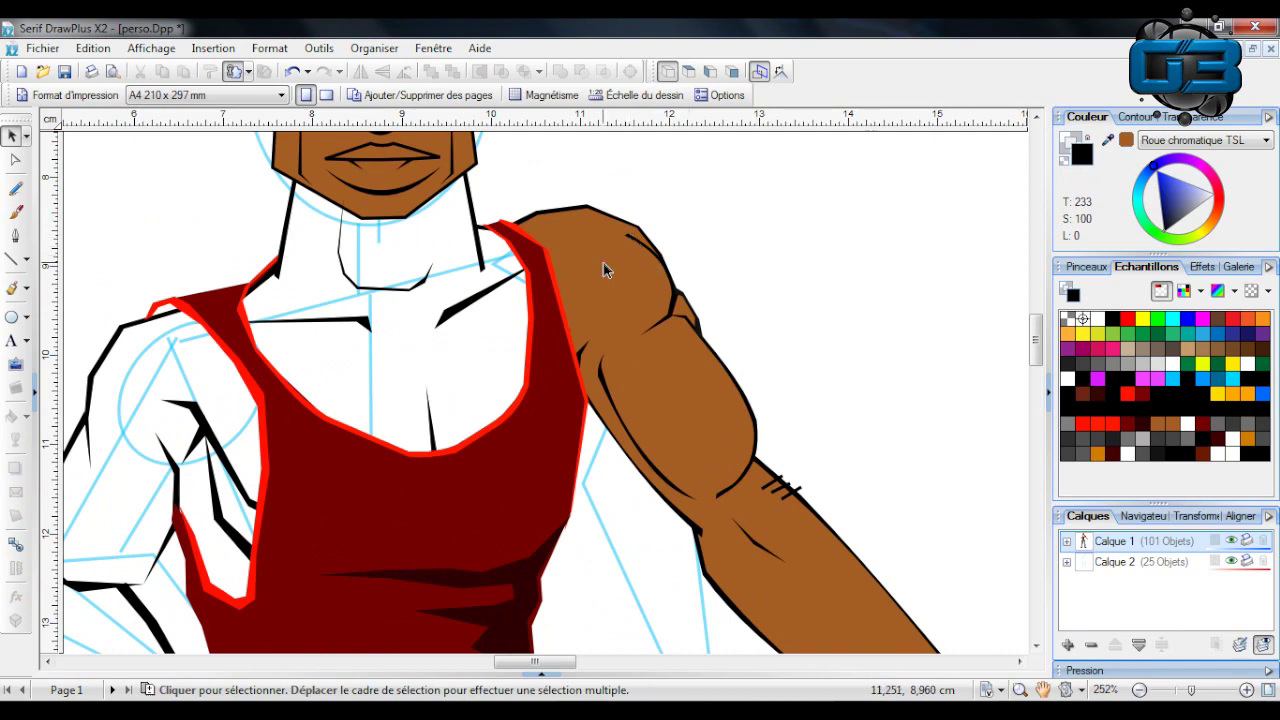
{"action": "left_click", "coordinate": [618, 258]}
{"action": "key", "text": "Delete"}
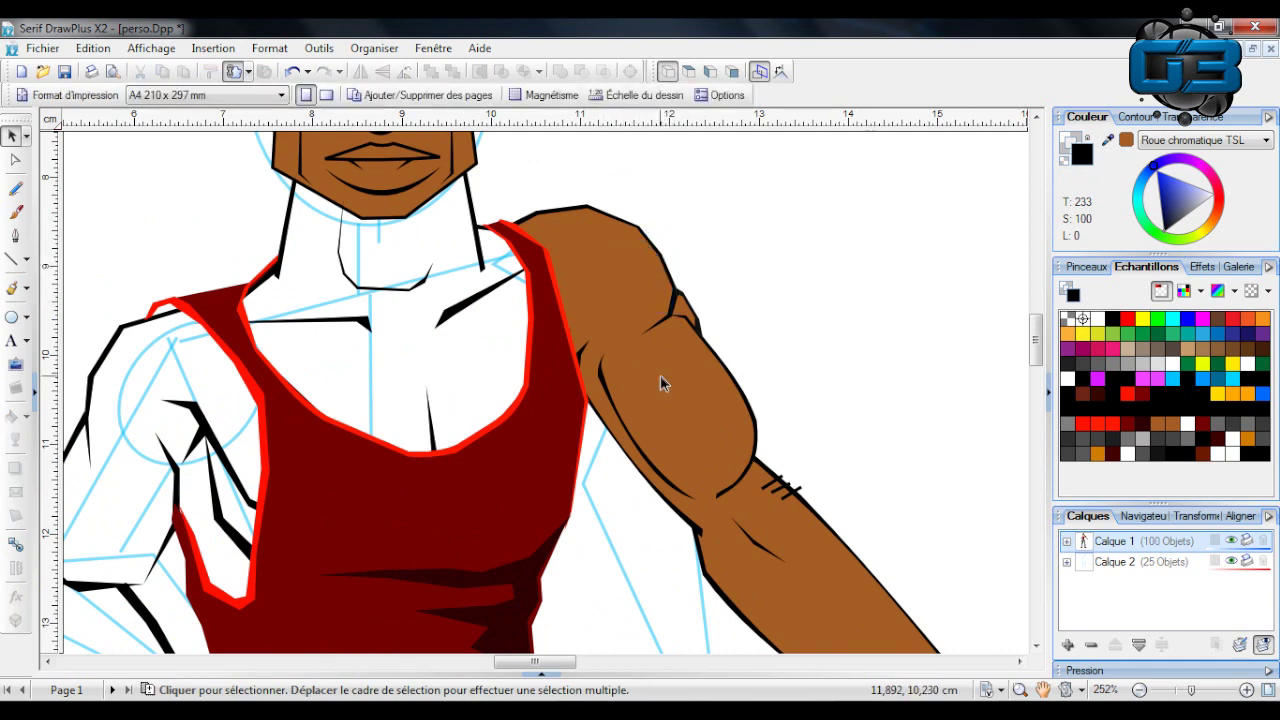
{"action": "scroll", "coordinate": [660, 383], "scroll_direction": "down", "scroll_amount": 3}
{"action": "scroll", "coordinate": [718, 442], "scroll_direction": "up", "scroll_amount": 3}
{"action": "scroll", "coordinate": [534, 658], "scroll_direction": "right", "scroll_amount": 5}
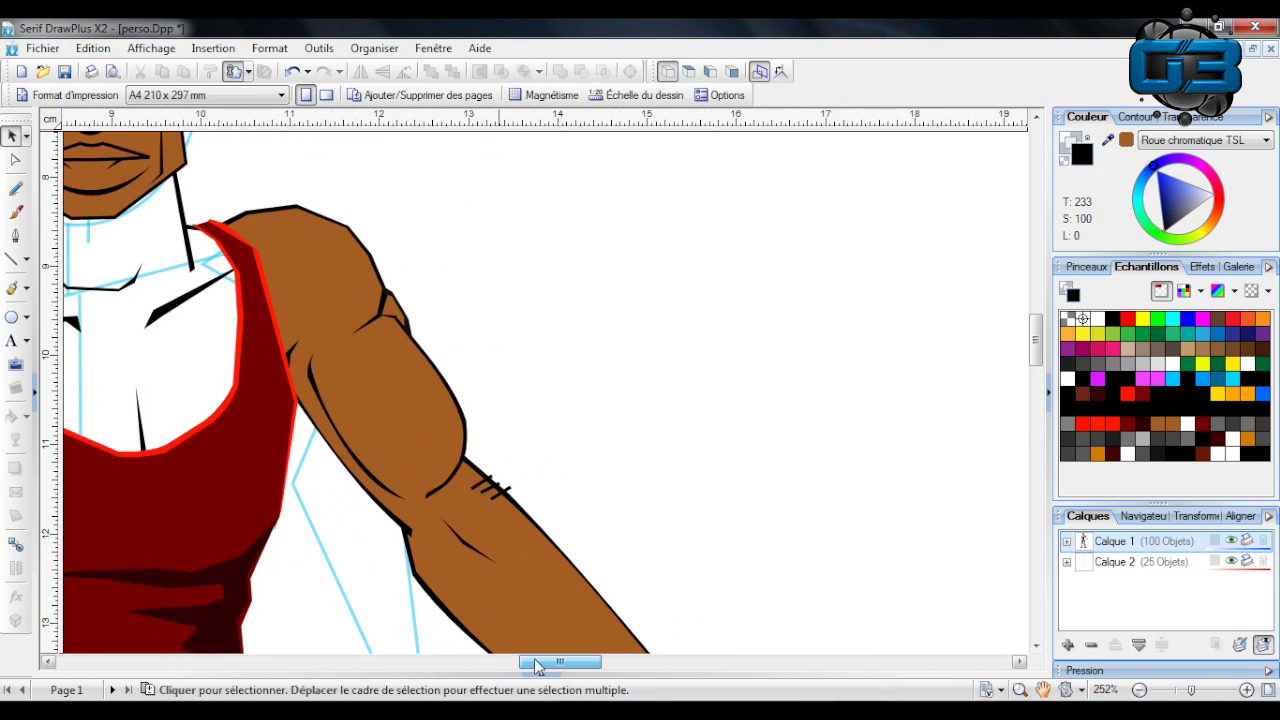
{"action": "scroll", "coordinate": [631, 442], "scroll_direction": "down", "scroll_amount": 5}
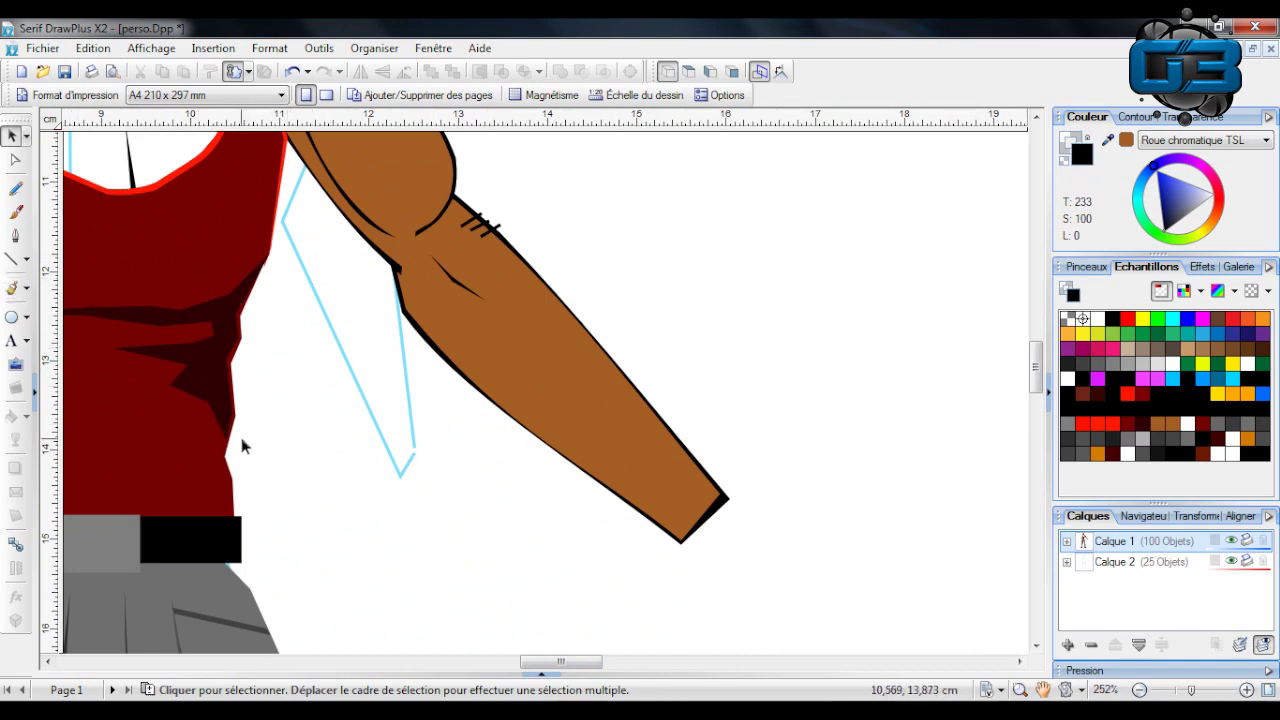
{"action": "scroll", "coordinate": [289, 325], "scroll_direction": "up", "scroll_amount": 5}
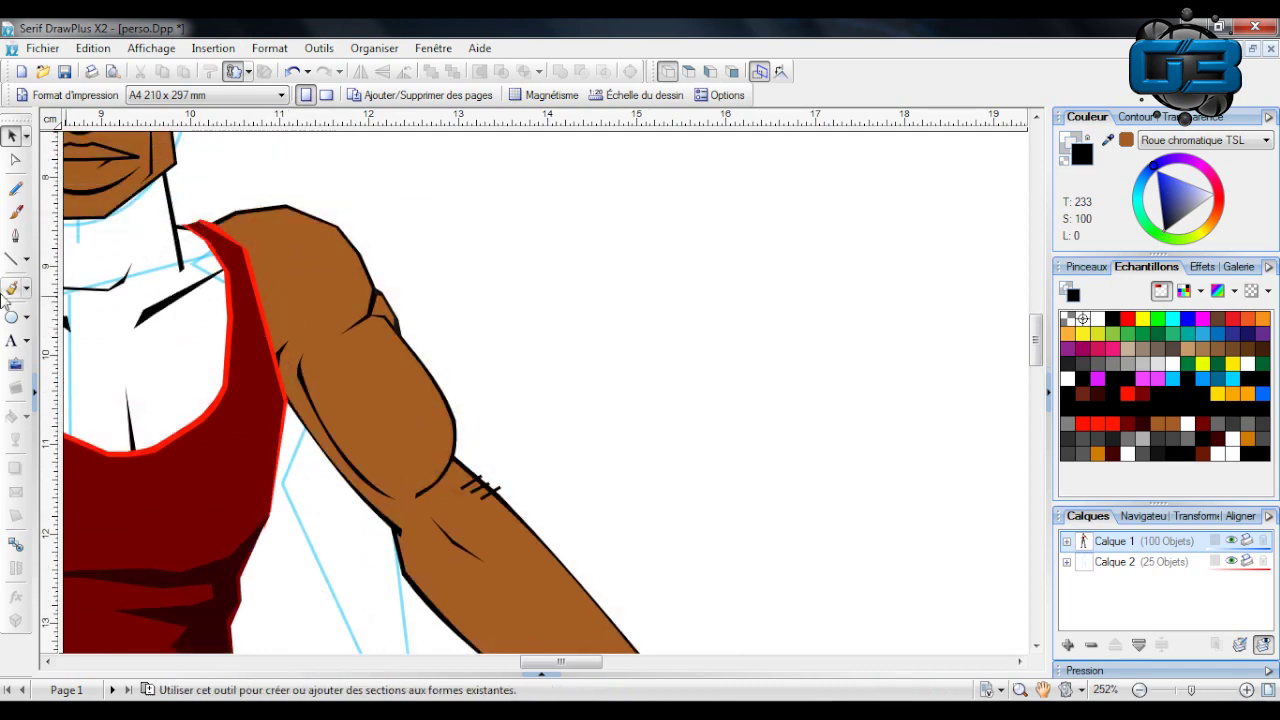
Start a shape at the tank top strap with connected straight lines running along the inner biceps line towards the elbow.
{"action": "left_click", "coordinate": [13, 258]}
{"action": "scroll", "coordinate": [316, 287], "scroll_direction": "down", "scroll_amount": 2}
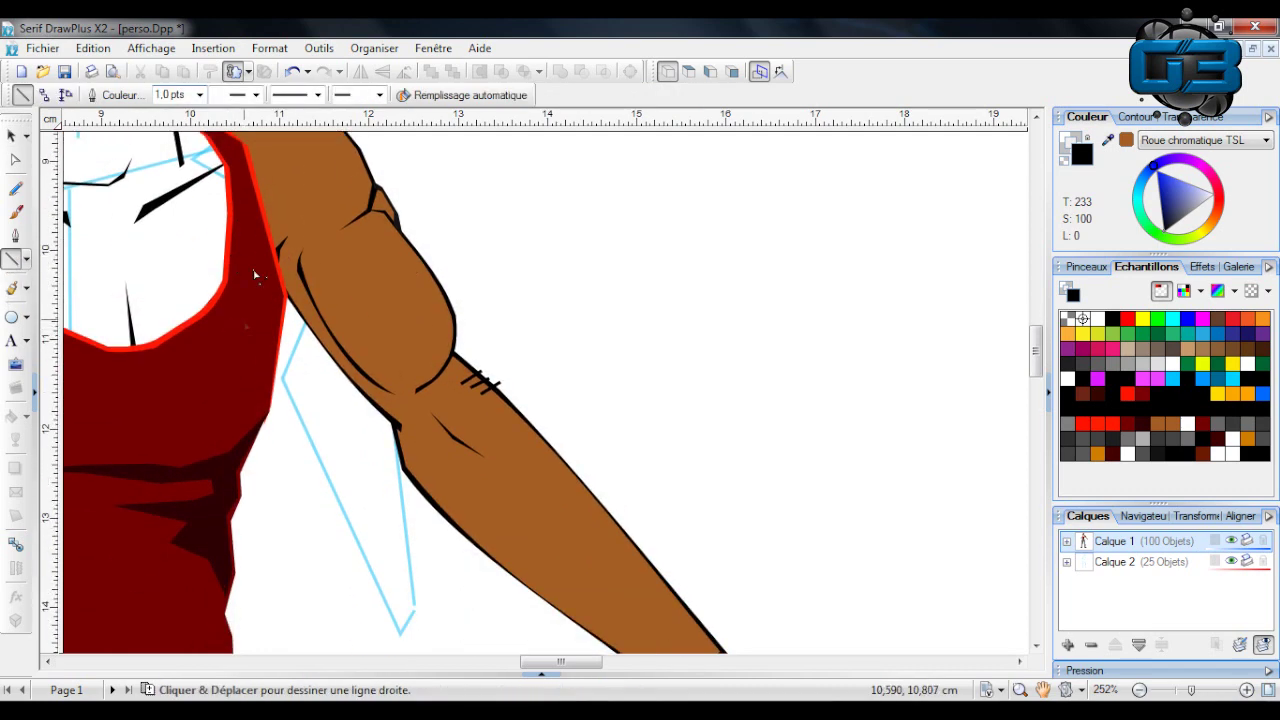
{"action": "scroll", "coordinate": [197, 391], "scroll_direction": "down", "scroll_amount": 3}
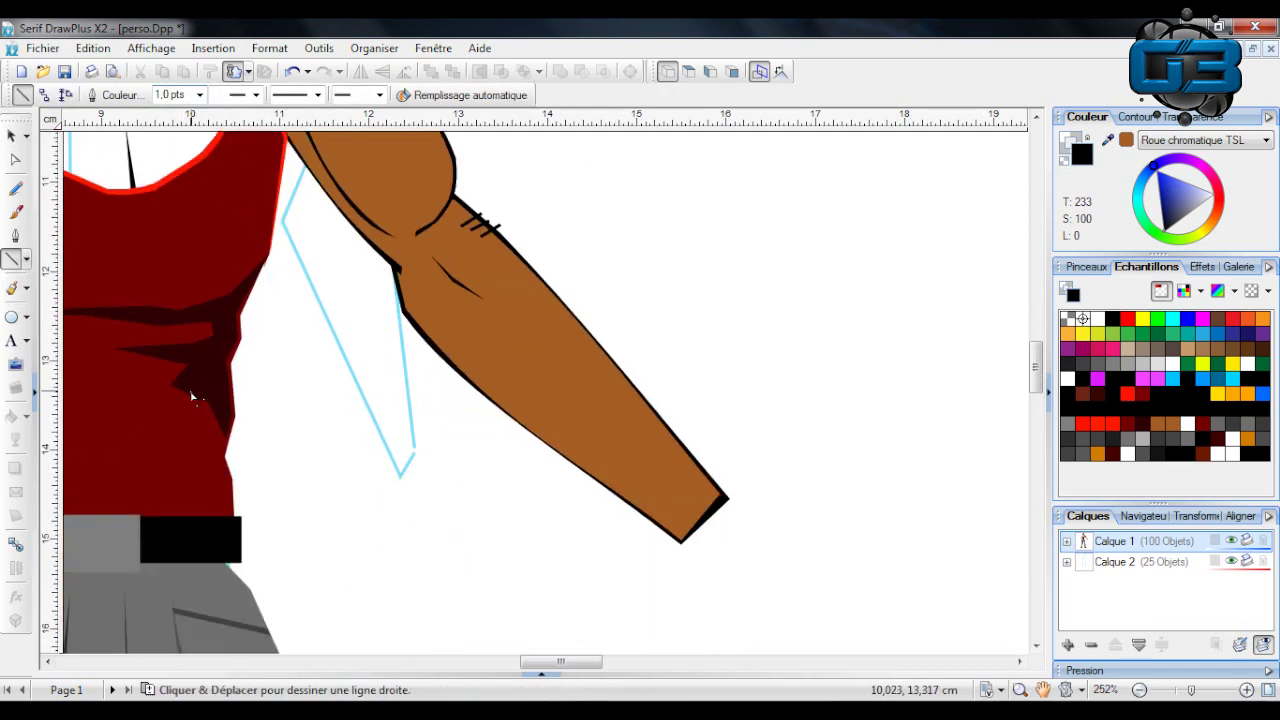
{"action": "scroll", "coordinate": [236, 325], "scroll_direction": "up", "scroll_amount": 2}
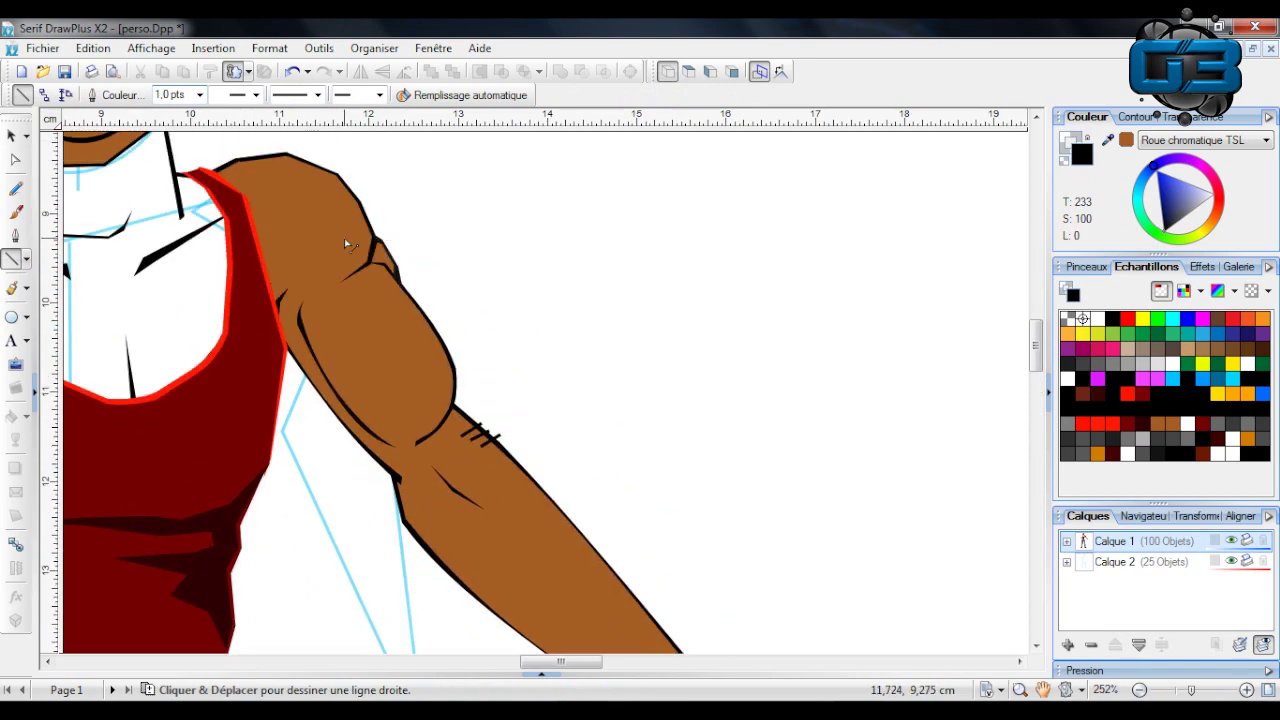
{"action": "scroll", "coordinate": [296, 251], "scroll_direction": "up", "scroll_amount": 1}
{"action": "mouse_move", "coordinate": [260, 196]}
{"action": "left_mouse_down"}
{"action": "mouse_move", "coordinate": [296, 248]}
{"action": "mouse_move", "coordinate": [285, 244]}
{"action": "left_mouse_up"}
{"action": "left_click_drag", "start_coordinate": [285, 244], "coordinate": [301, 260]}
{"action": "mouse_move", "coordinate": [301, 260]}
{"action": "left_mouse_down"}
{"action": "mouse_move", "coordinate": [356, 366]}
{"action": "mouse_move", "coordinate": [440, 464]}
{"action": "left_mouse_up"}
Continue the shape along the middle of the forearm to the wrist, then back along the arm's underside to the armpit.
{"action": "scroll", "coordinate": [440, 467], "scroll_direction": "down", "scroll_amount": 2}
{"action": "left_click_drag", "start_coordinate": [441, 362], "coordinate": [620, 512]}
{"action": "left_click_drag", "start_coordinate": [703, 577], "coordinate": [680, 598]}
{"action": "left_click_drag", "start_coordinate": [680, 595], "coordinate": [404, 366]}
{"action": "left_click_drag", "start_coordinate": [404, 366], "coordinate": [397, 321]}
{"action": "left_click_drag", "start_coordinate": [397, 321], "coordinate": [325, 232]}
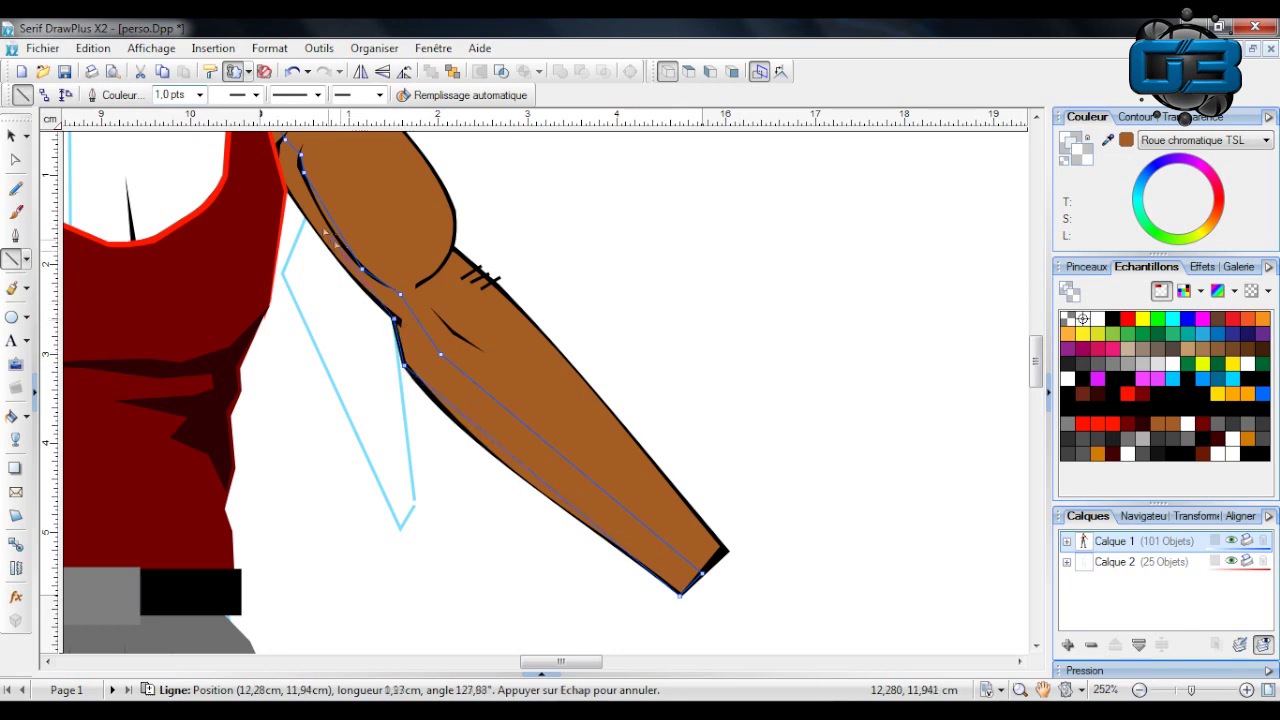
{"action": "left_click_drag", "start_coordinate": [282, 188], "coordinate": [286, 140]}
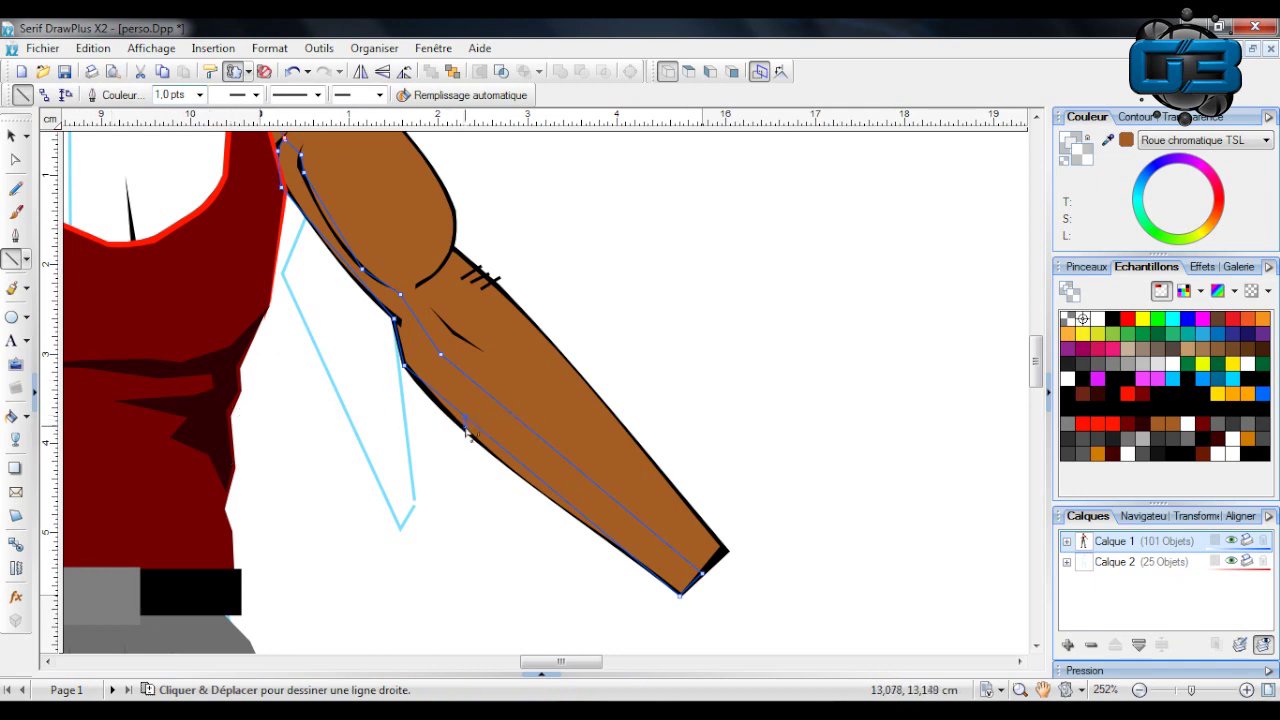
Select the new shape along the arm's underside and fill it with dark brown (T 27, S 100, L 23).
{"action": "key", "text": "ctrl+z"}
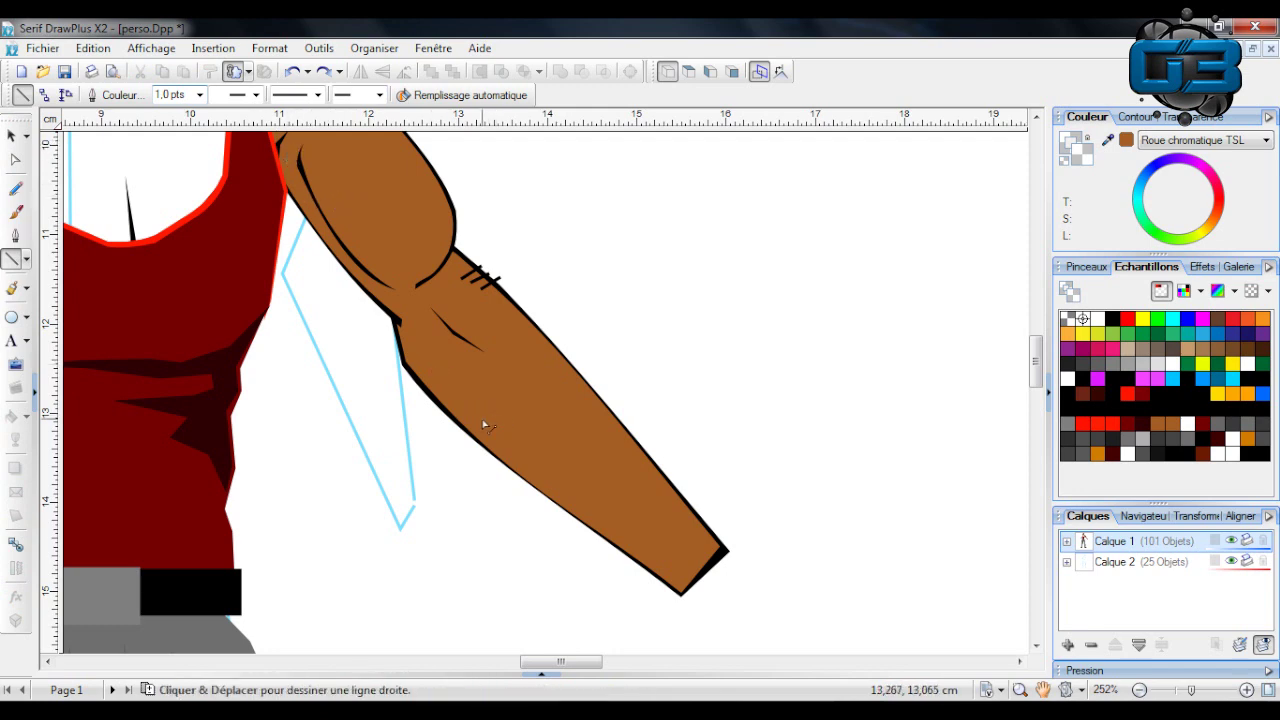
{"action": "key", "text": "ctrl+a"}
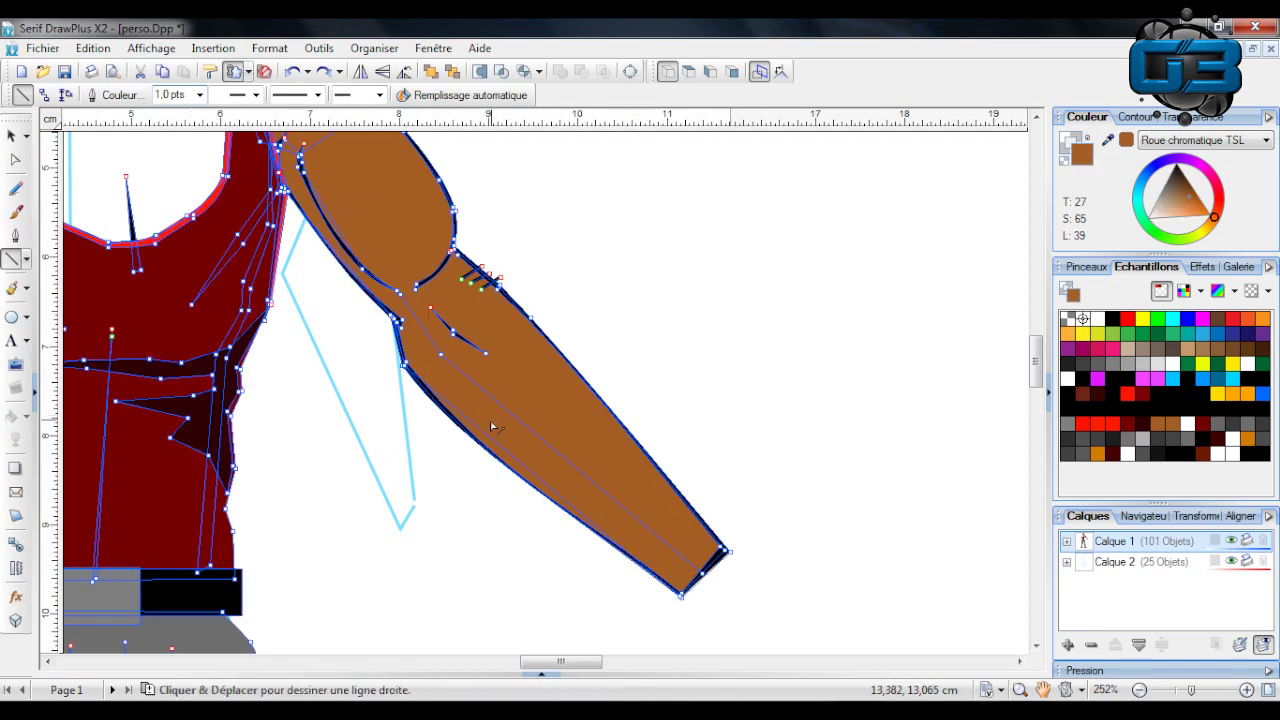
{"action": "left_click", "coordinate": [500, 404]}
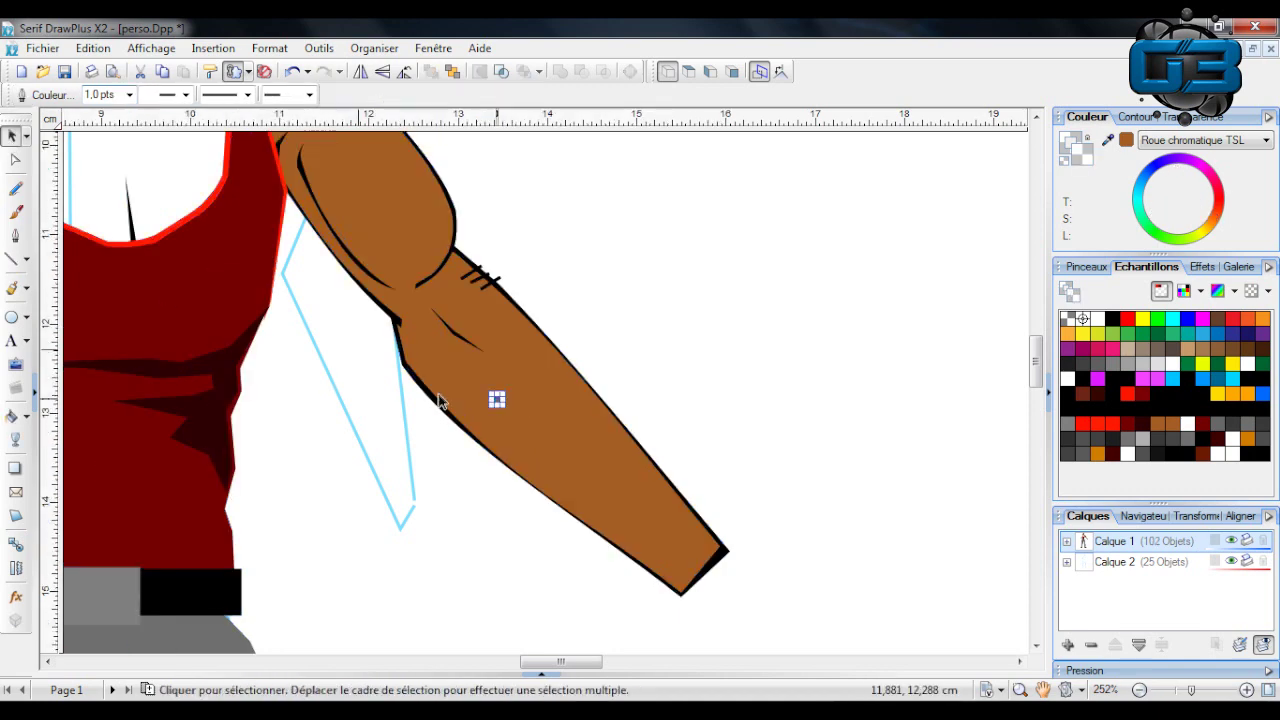
{"action": "left_click", "coordinate": [518, 410]}
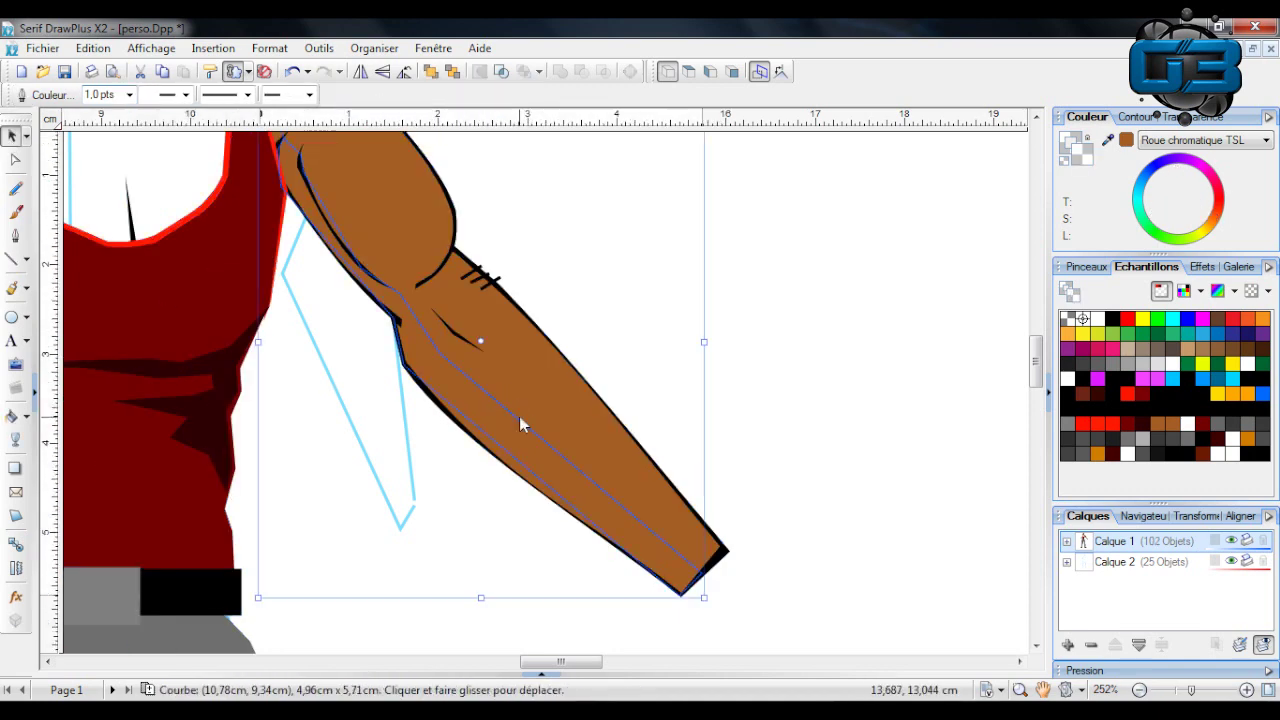
{"action": "left_click", "coordinate": [1130, 142]}
{"action": "left_click_drag", "start_coordinate": [1173, 187], "coordinate": [1197, 184]}
Bend the underside shape's lower edges along the forearm and upper arm to follow the arm's outline.
{"action": "left_click", "coordinate": [15, 160]}
{"action": "left_click_drag", "start_coordinate": [498, 443], "coordinate": [486, 452]}
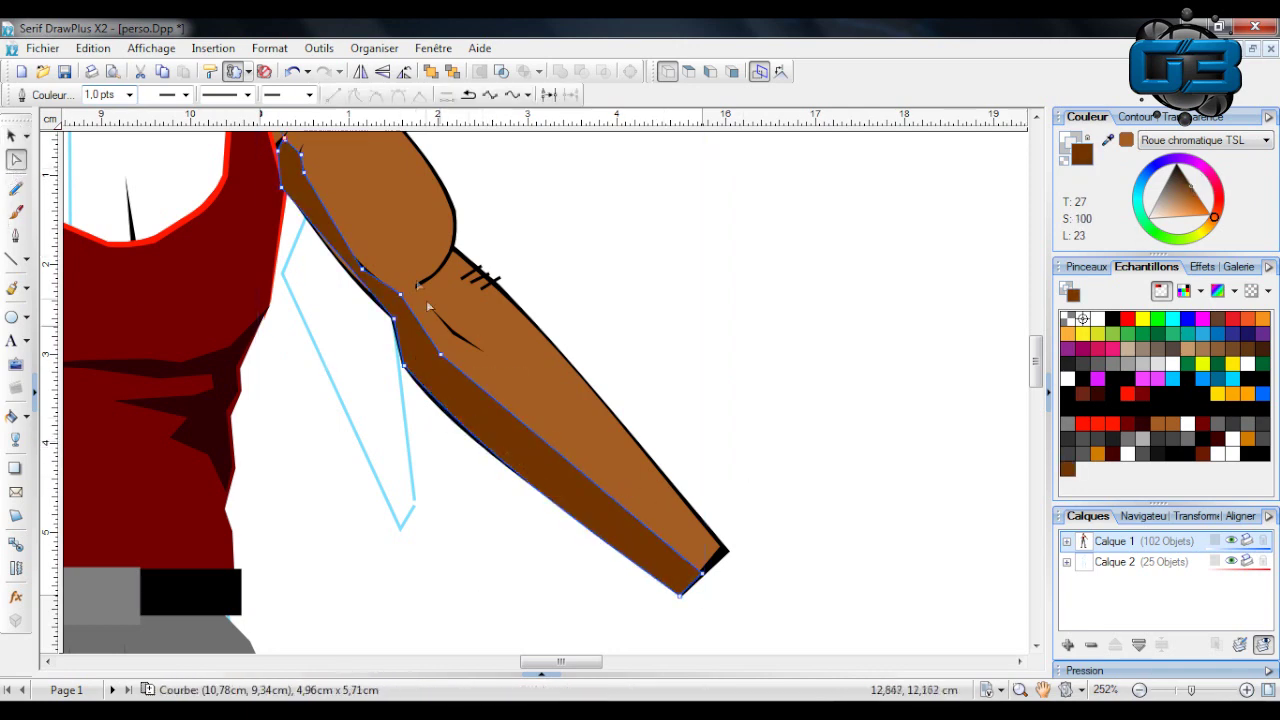
{"action": "left_click_drag", "start_coordinate": [357, 270], "coordinate": [350, 276]}
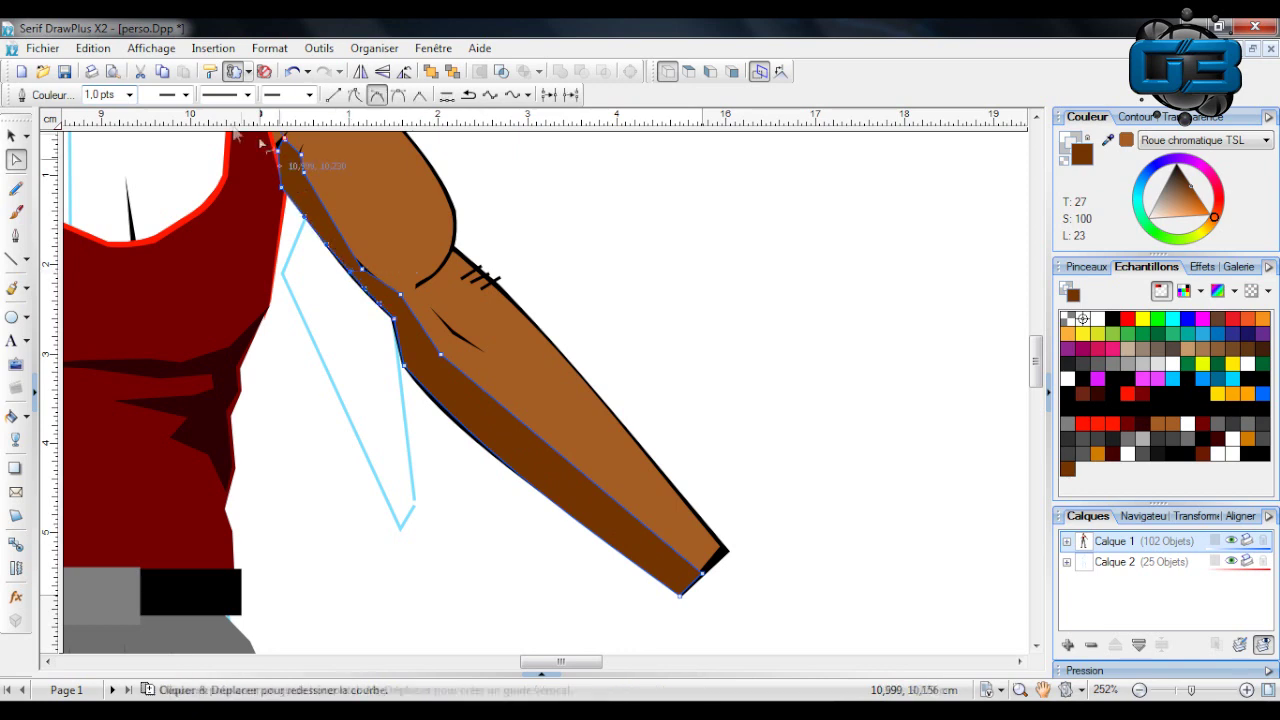
Darken the underside shape's fill to black and fade it with a transparency gradient running from beside the waist up to the elbow.
{"action": "left_click_drag", "start_coordinate": [1180, 188], "coordinate": [1172, 143]}
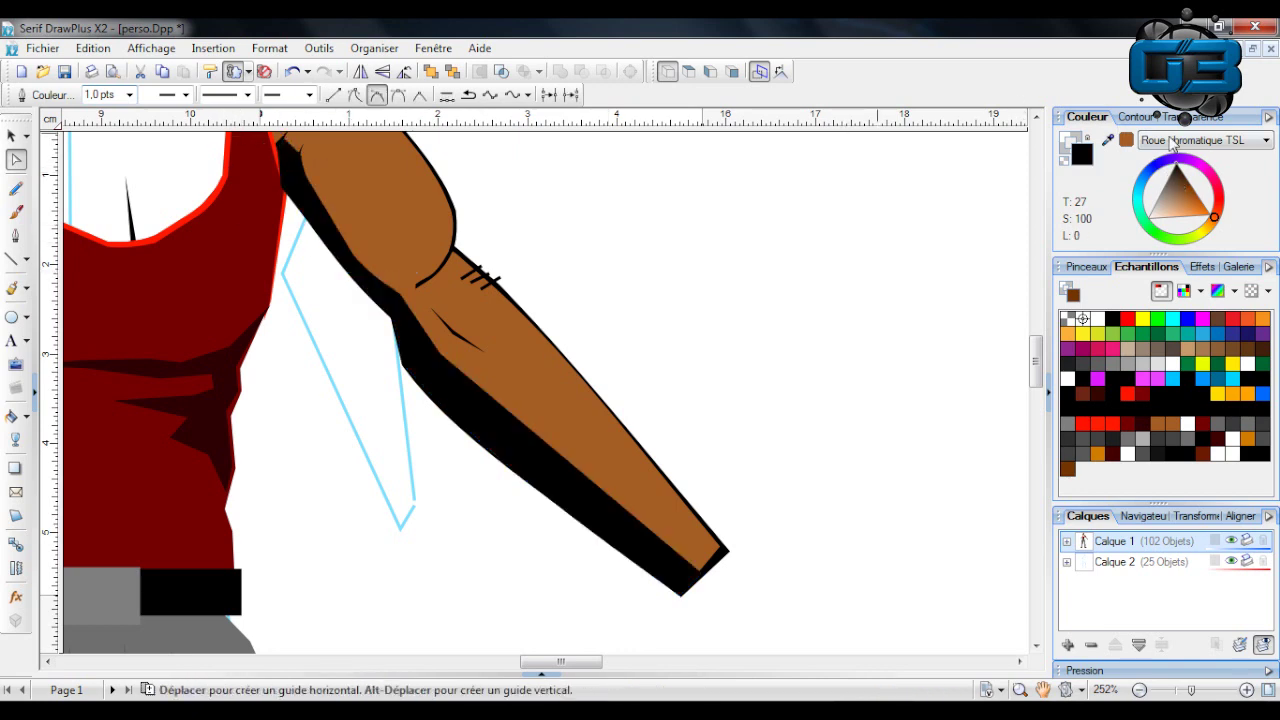
{"action": "left_click", "coordinate": [15, 440]}
{"action": "left_click_drag", "start_coordinate": [164, 526], "coordinate": [512, 277]}
Recolour the faded underside shadow to a very dark brown (T 27, S 100, L 6) and deselect it.
{"action": "left_click", "coordinate": [12, 135]}
{"action": "left_click", "coordinate": [1195, 178]}
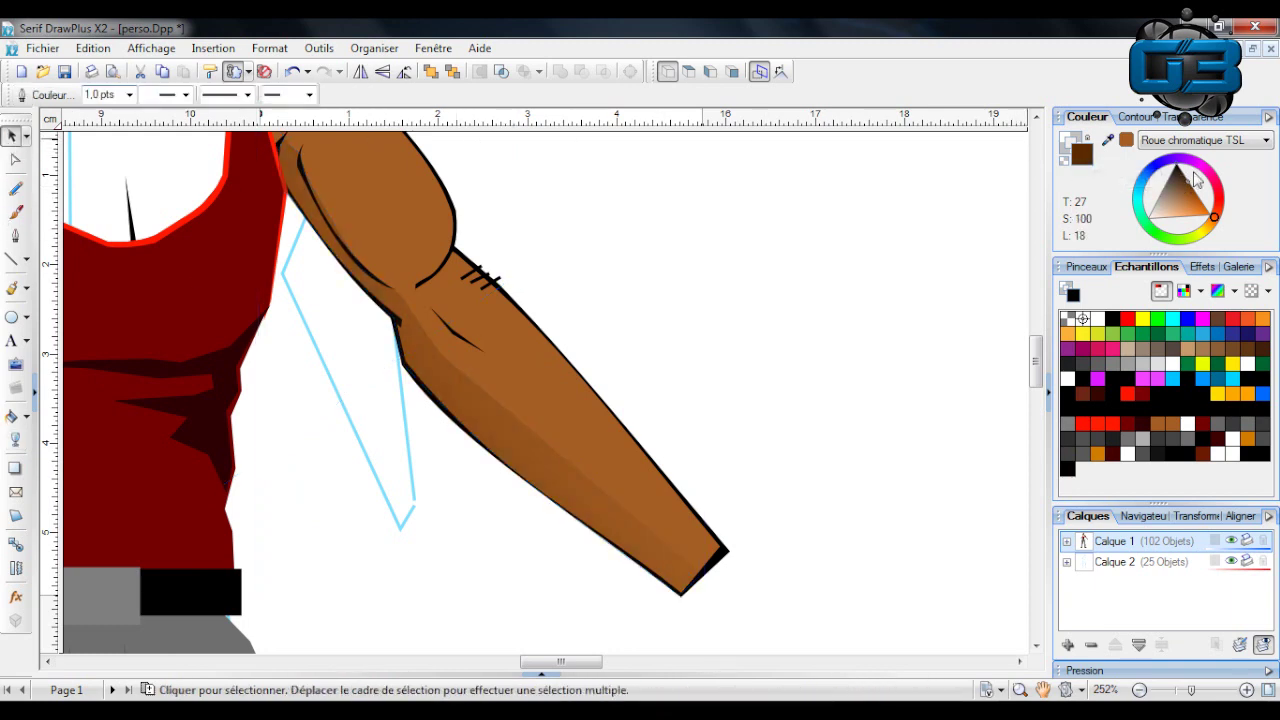
{"action": "left_click", "coordinate": [1197, 187]}
{"action": "left_click", "coordinate": [1186, 175]}
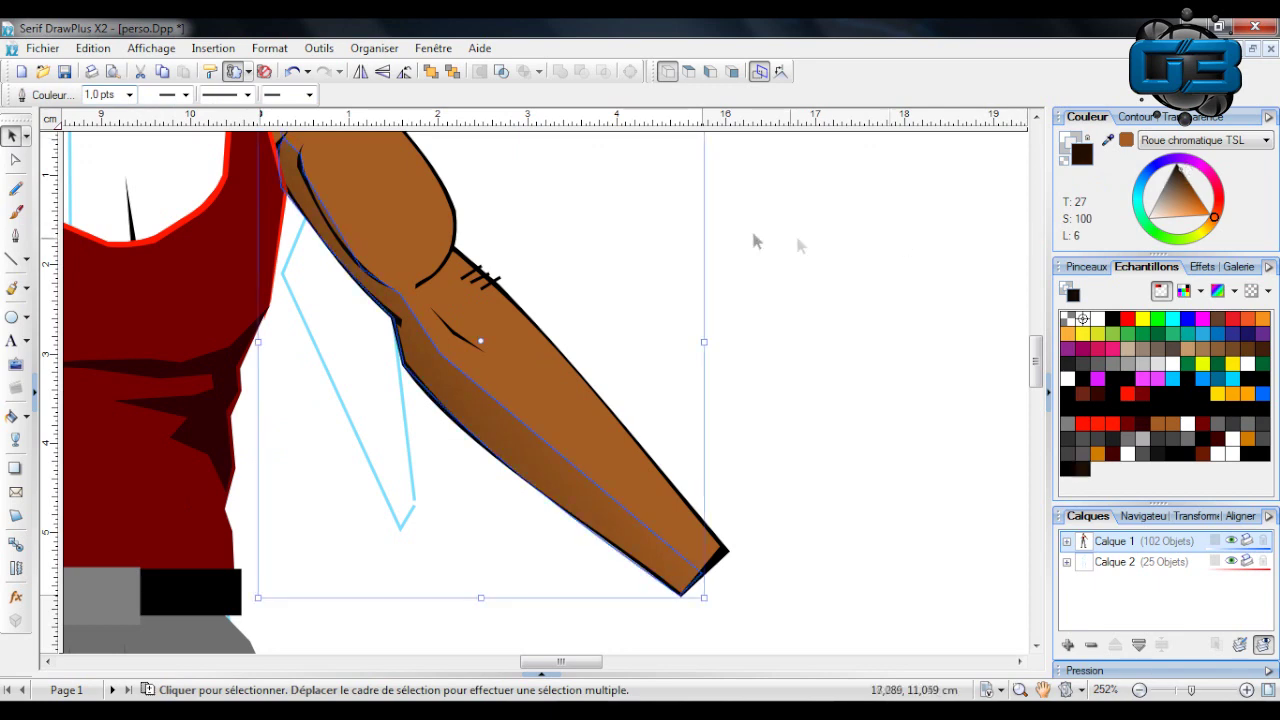
{"action": "left_click", "coordinate": [757, 240]}
{"action": "scroll", "coordinate": [712, 302], "scroll_direction": "up", "scroll_amount": 3}
{"action": "scroll", "coordinate": [367, 267], "scroll_direction": "down", "scroll_amount": 3}
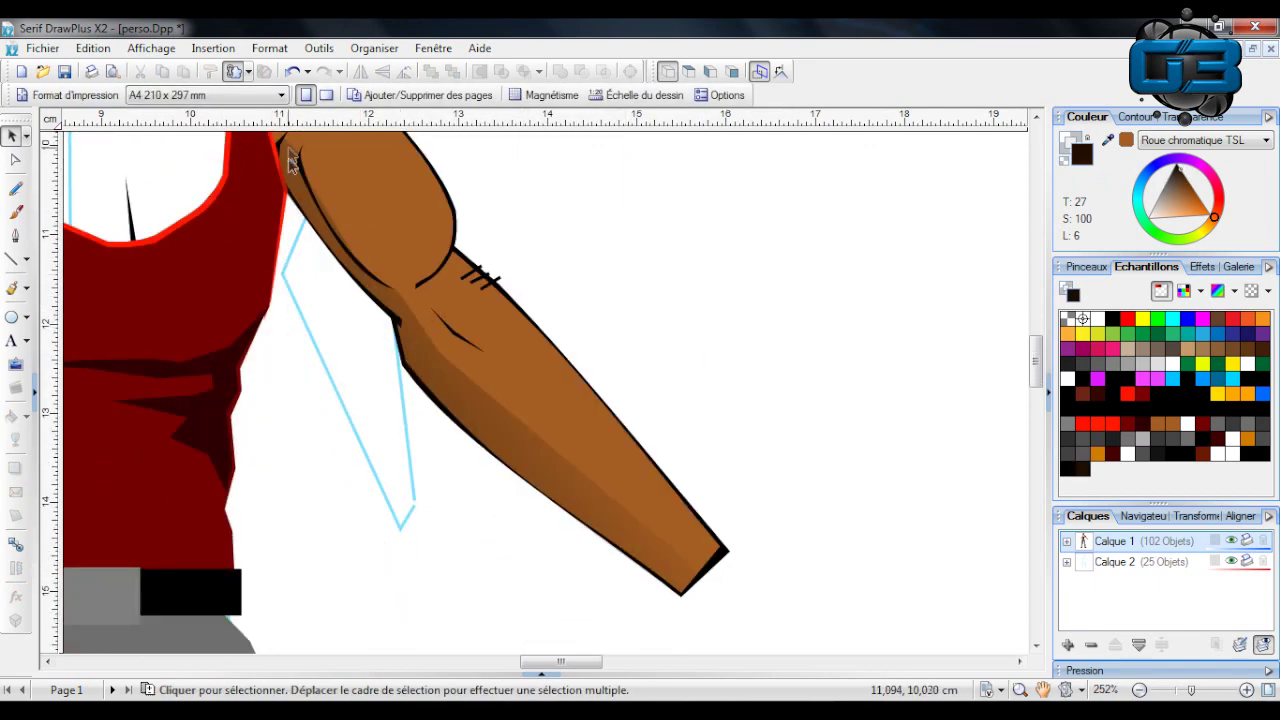
Draw a closed highlight shape with connected straight lines inside the upper outer edge of the brown shoulder.
{"action": "scroll", "coordinate": [783, 447], "scroll_direction": "up", "scroll_amount": 5}
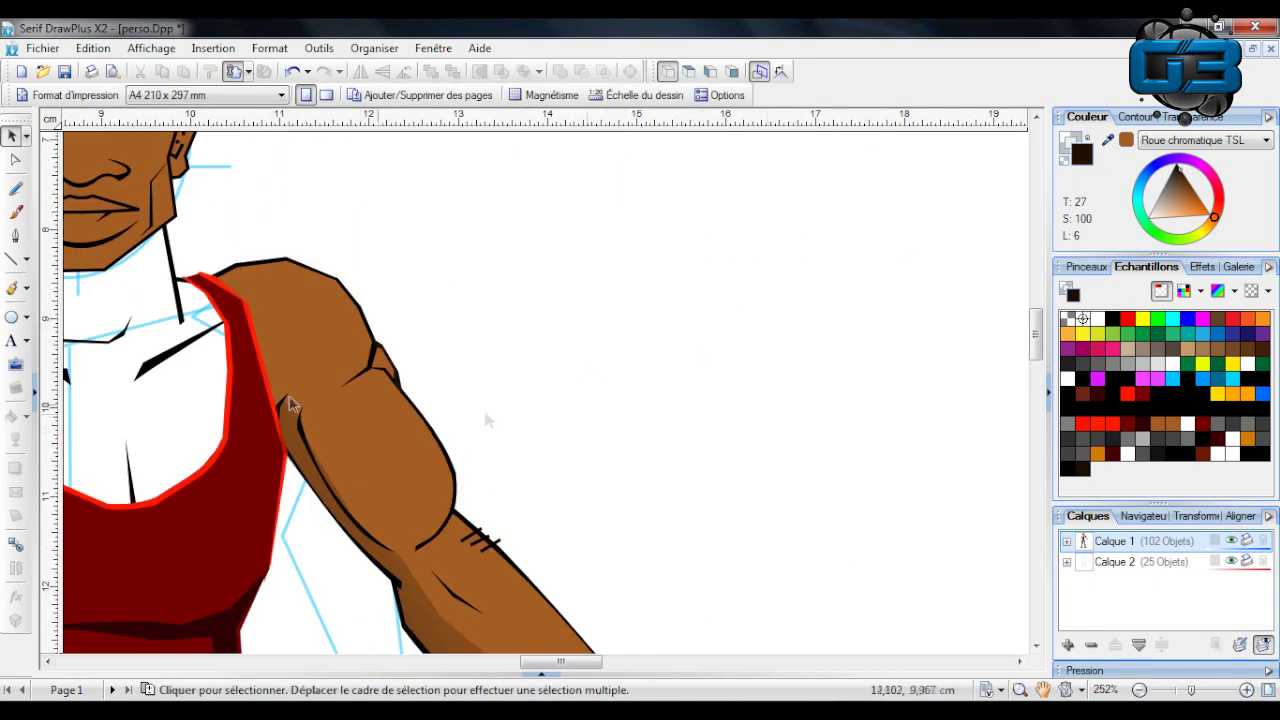
{"action": "left_click", "coordinate": [12, 258]}
{"action": "scroll", "coordinate": [172, 458], "scroll_direction": "down", "scroll_amount": 2}
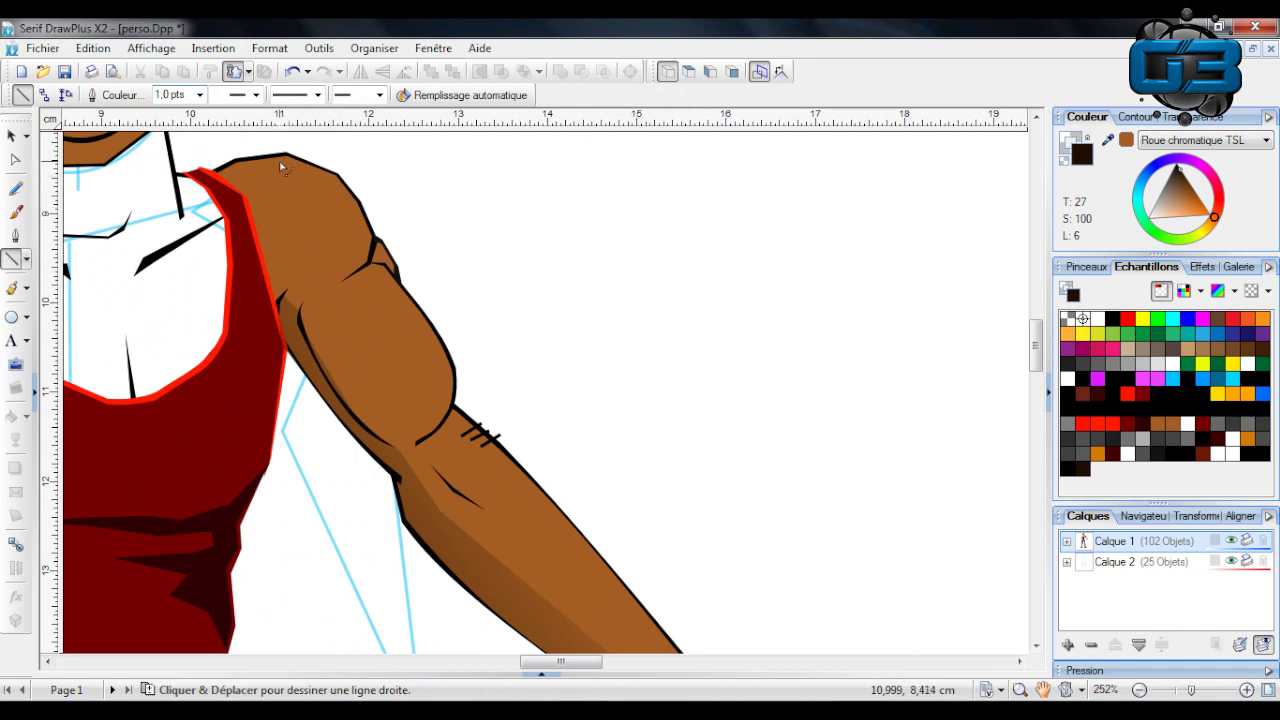
{"action": "mouse_move", "coordinate": [254, 161]}
{"action": "left_mouse_down"}
{"action": "mouse_move", "coordinate": [288, 157]}
{"action": "mouse_move", "coordinate": [355, 206]}
{"action": "left_mouse_up"}
{"action": "left_click_drag", "start_coordinate": [355, 206], "coordinate": [370, 238]}
{"action": "mouse_move", "coordinate": [370, 238]}
{"action": "left_mouse_down"}
{"action": "mouse_move", "coordinate": [370, 258]}
{"action": "mouse_move", "coordinate": [327, 186]}
{"action": "left_mouse_up"}
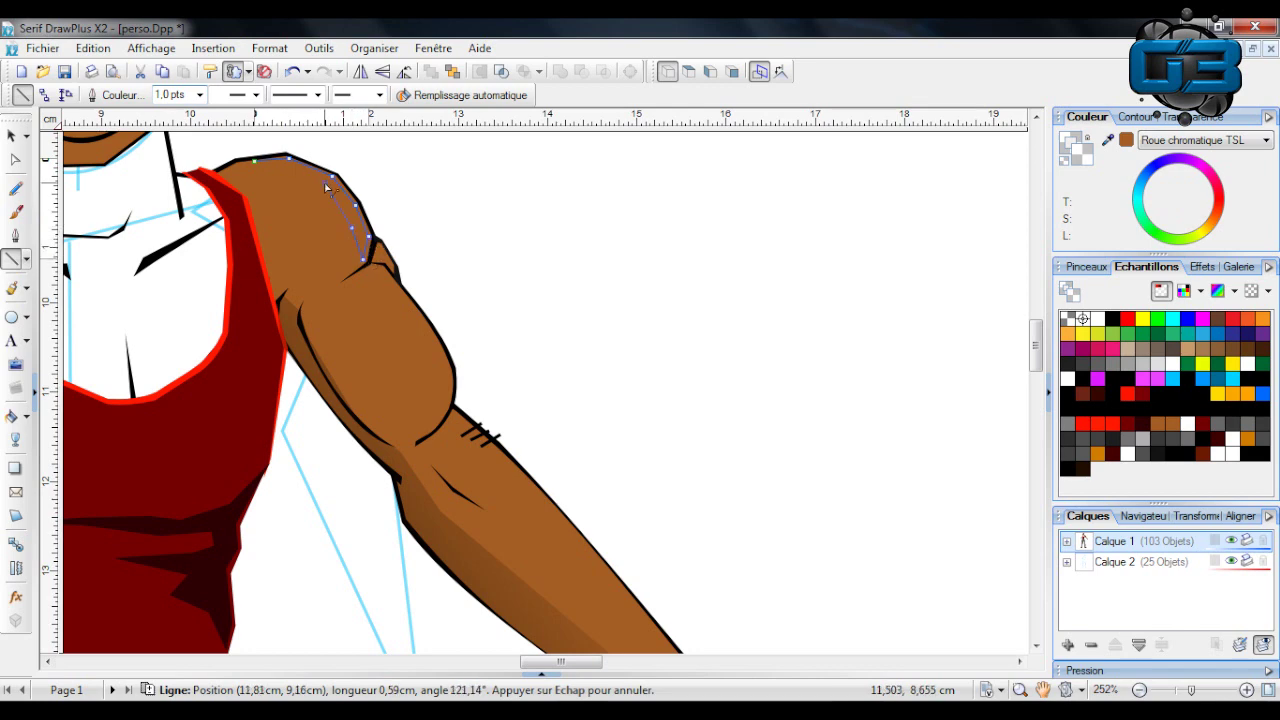
{"action": "left_click_drag", "start_coordinate": [256, 163], "coordinate": [255, 161]}
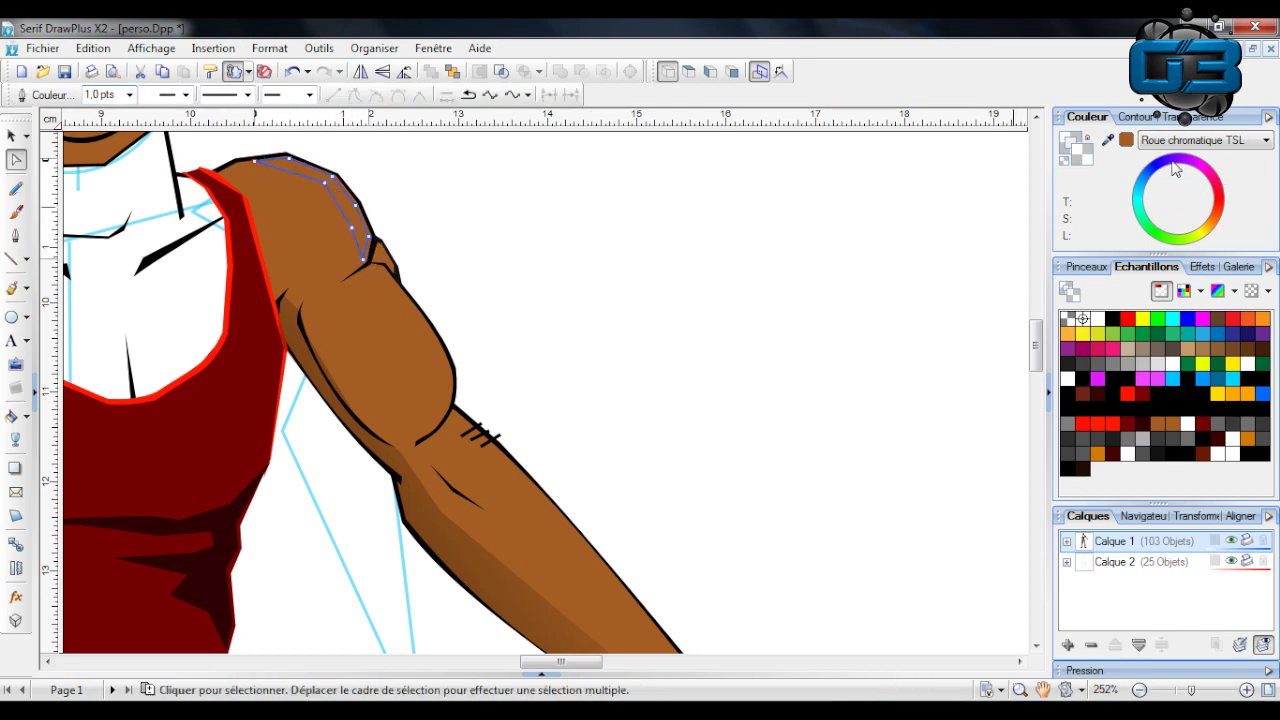
Fill the shoulder highlight with light orange (T 27, S 100, L 68) and fade it with a linear transparency running diagonally across the shoulder.
{"action": "left_click", "coordinate": [1125, 140]}
{"action": "left_click_drag", "start_coordinate": [1178, 213], "coordinate": [1184, 228]}
{"action": "left_click", "coordinate": [15, 440]}
{"action": "left_click_drag", "start_coordinate": [251, 425], "coordinate": [388, 135]}
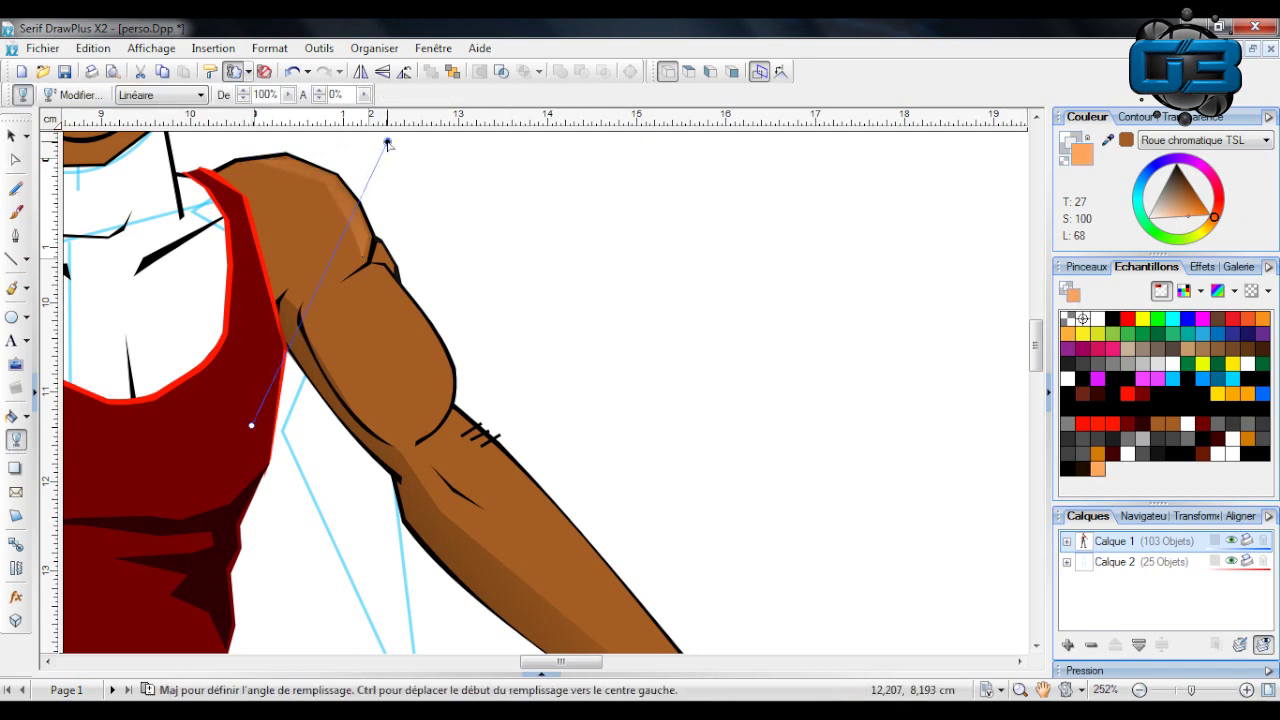
{"action": "left_click", "coordinate": [12, 135]}
{"action": "left_click", "coordinate": [646, 240]}
{"action": "scroll", "coordinate": [640, 246], "scroll_direction": "up", "scroll_amount": 3}
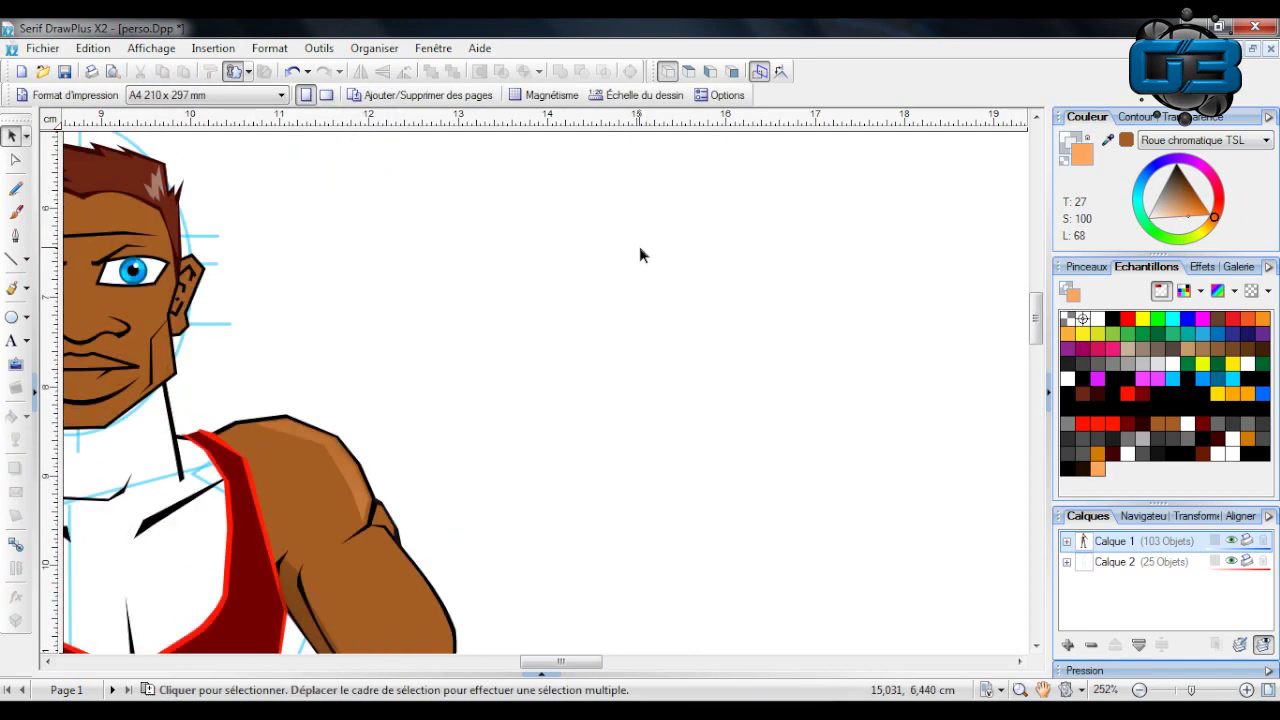
Draw a closed highlight shape along the outer edge of the biceps, from the shoulder crease down to the elbow.
{"action": "scroll", "coordinate": [312, 345], "scroll_direction": "down", "scroll_amount": 3}
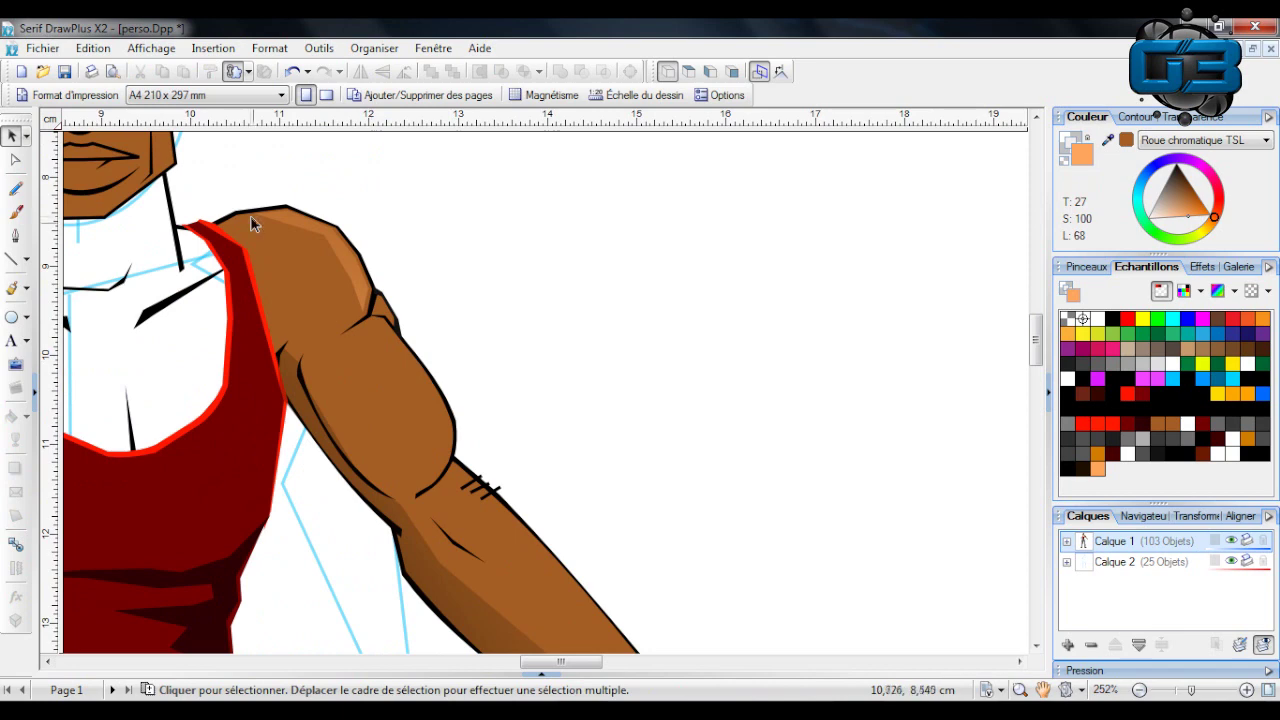
{"action": "left_click", "coordinate": [12, 258]}
{"action": "mouse_move", "coordinate": [365, 328]}
{"action": "left_mouse_down"}
{"action": "mouse_move", "coordinate": [390, 325]}
{"action": "mouse_move", "coordinate": [450, 415]}
{"action": "mouse_move", "coordinate": [458, 450]}
{"action": "mouse_move", "coordinate": [442, 465]}
{"action": "left_mouse_up"}
{"action": "left_click_drag", "start_coordinate": [442, 465], "coordinate": [374, 325]}
{"action": "mouse_move", "coordinate": [374, 325]}
{"action": "left_mouse_down"}
{"action": "mouse_move", "coordinate": [351, 327]}
{"action": "mouse_move", "coordinate": [437, 399]}
{"action": "left_mouse_up"}
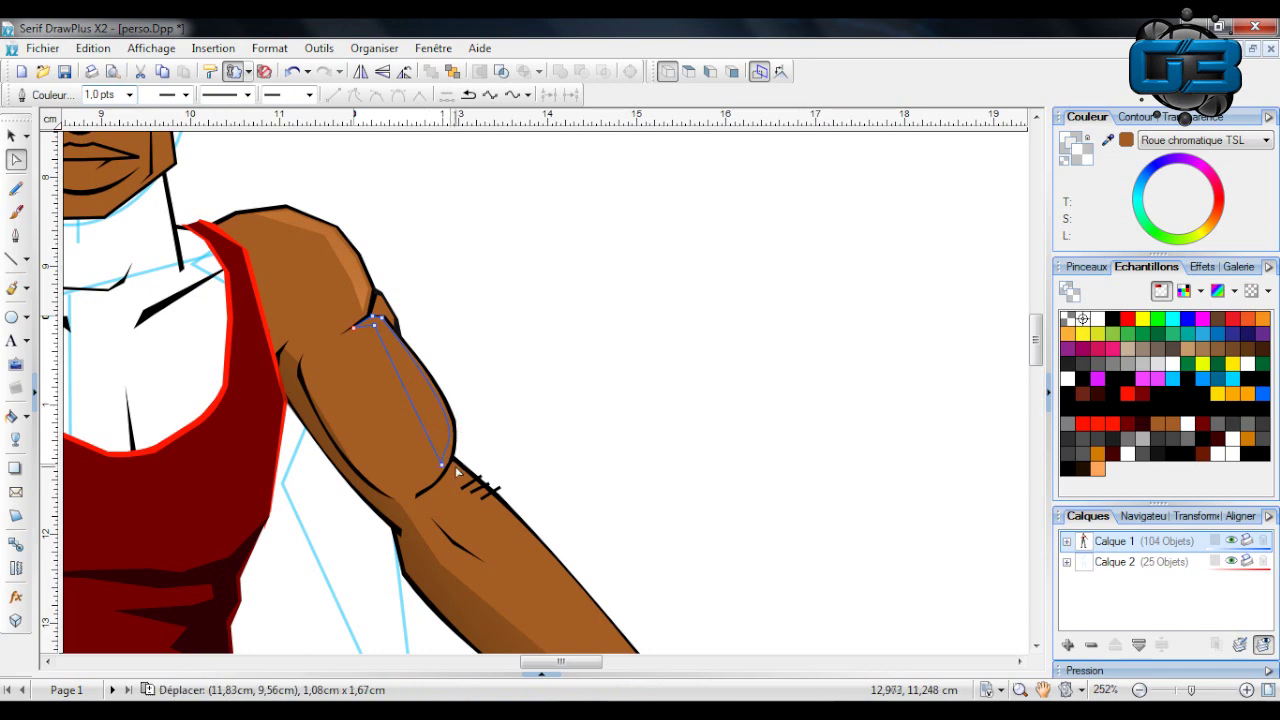
Curve the biceps highlight's edges to follow the muscle outline and fill it with light orange (T 27, S 100, L 71).
{"action": "left_click_drag", "start_coordinate": [447, 472], "coordinate": [445, 463]}
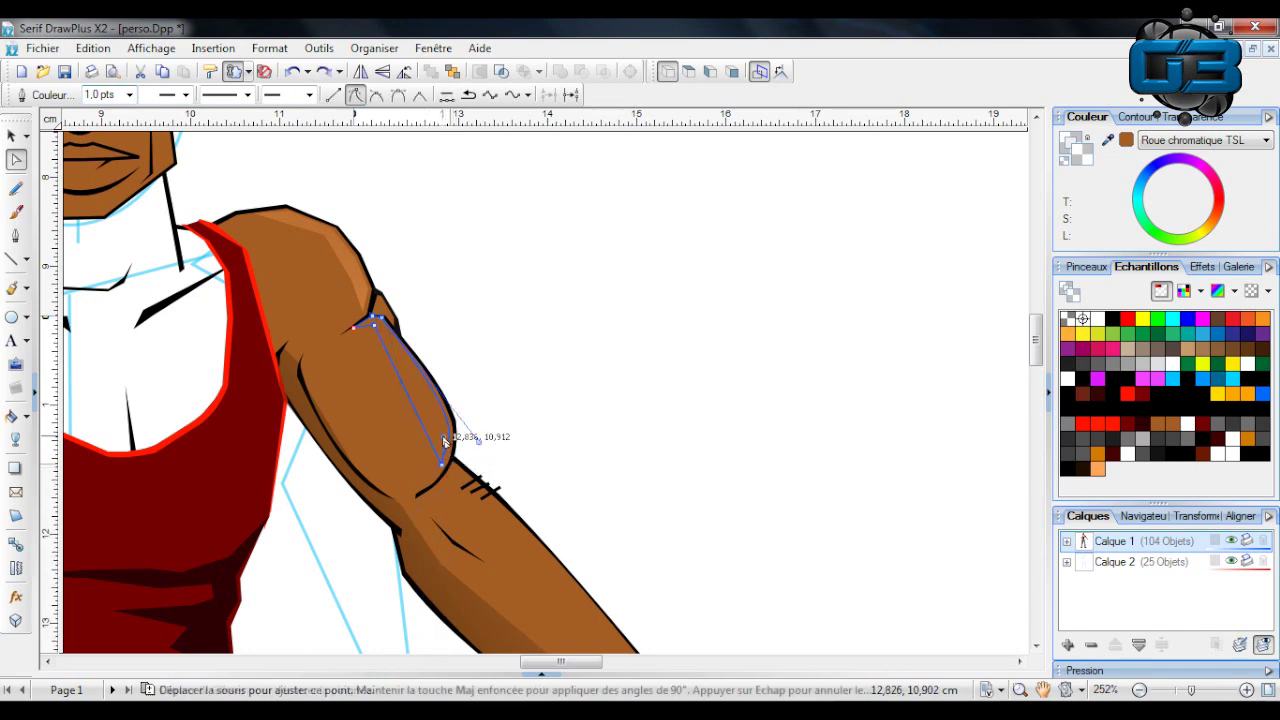
{"action": "left_click_drag", "start_coordinate": [423, 434], "coordinate": [436, 430]}
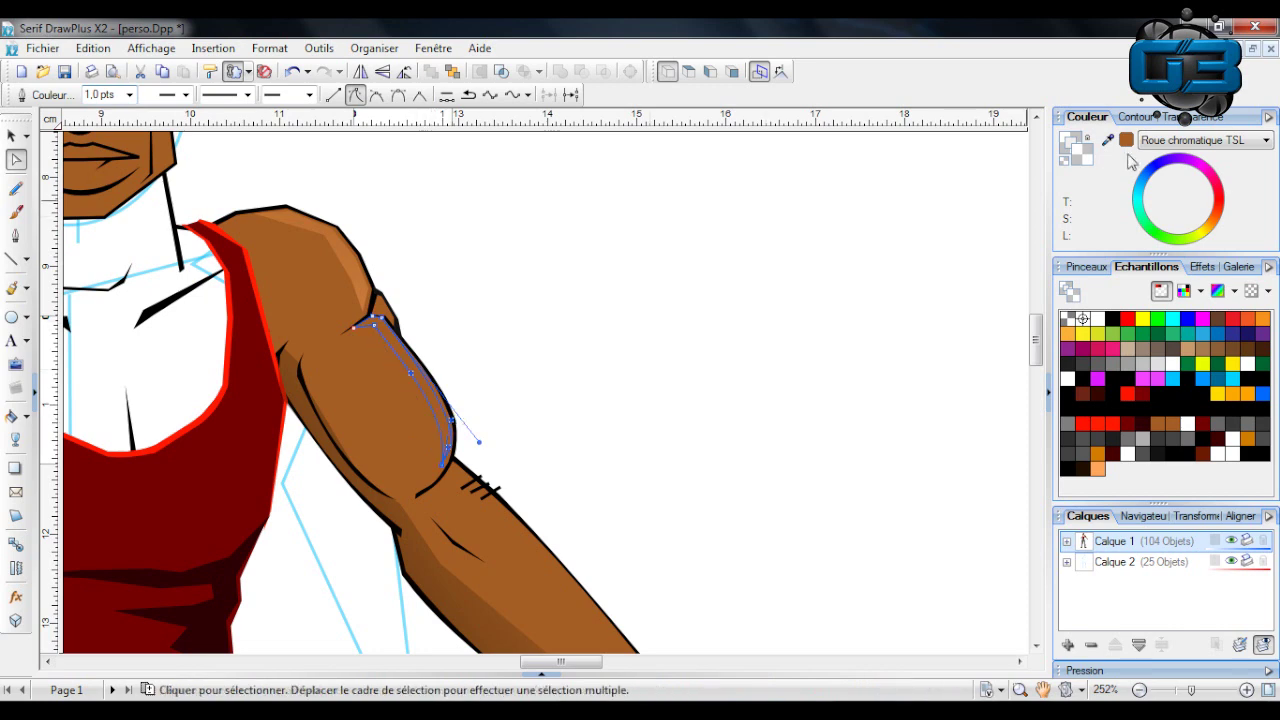
{"action": "mouse_move", "coordinate": [1186, 204]}
{"action": "left_mouse_down"}
{"action": "mouse_move", "coordinate": [1198, 238]}
{"action": "mouse_move", "coordinate": [1186, 228]}
{"action": "left_mouse_up"}
{"action": "left_click", "coordinate": [1170, 694]}
{"action": "left_click", "coordinate": [853, 351]}
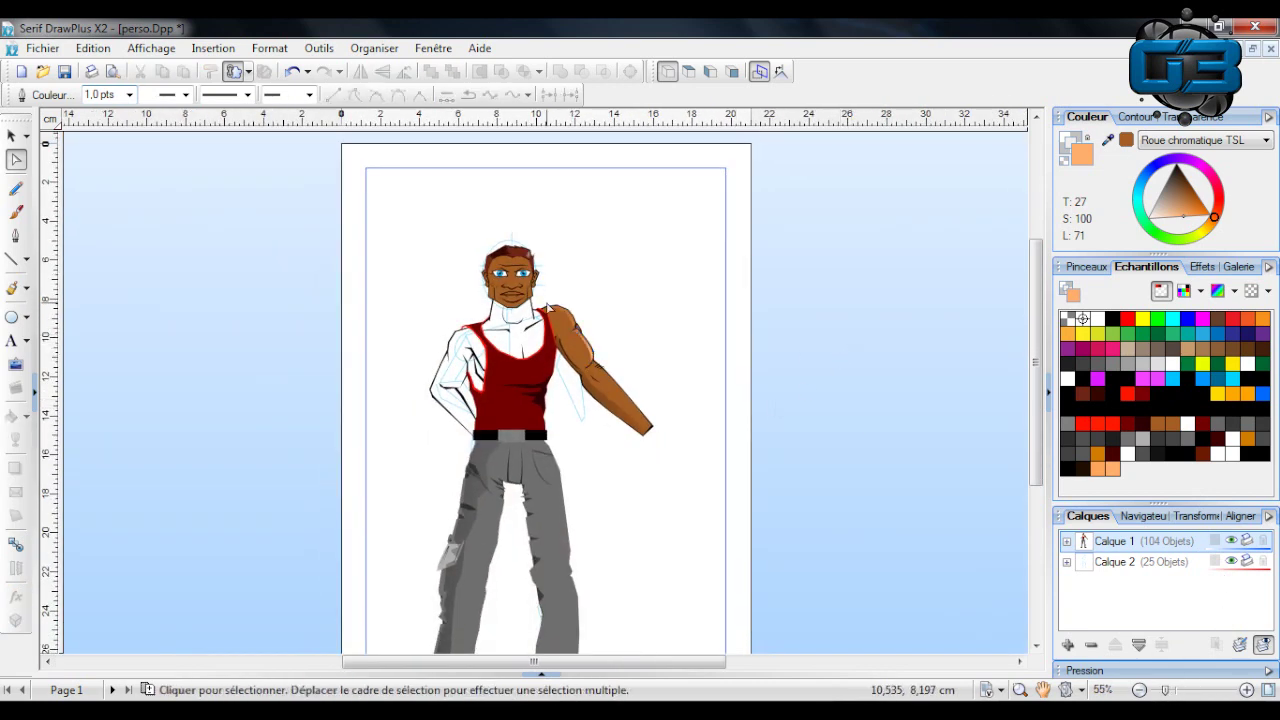
{"action": "left_click", "coordinate": [1200, 692]}
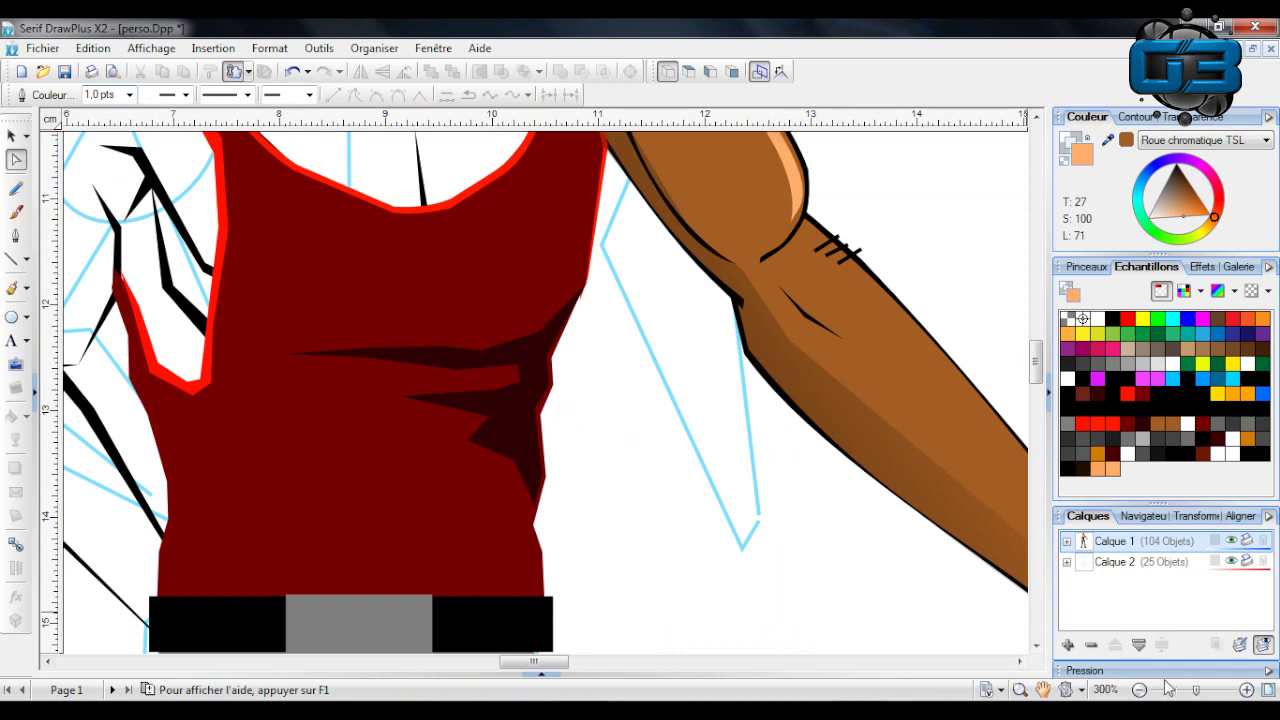
{"action": "left_click", "coordinate": [1160, 692]}
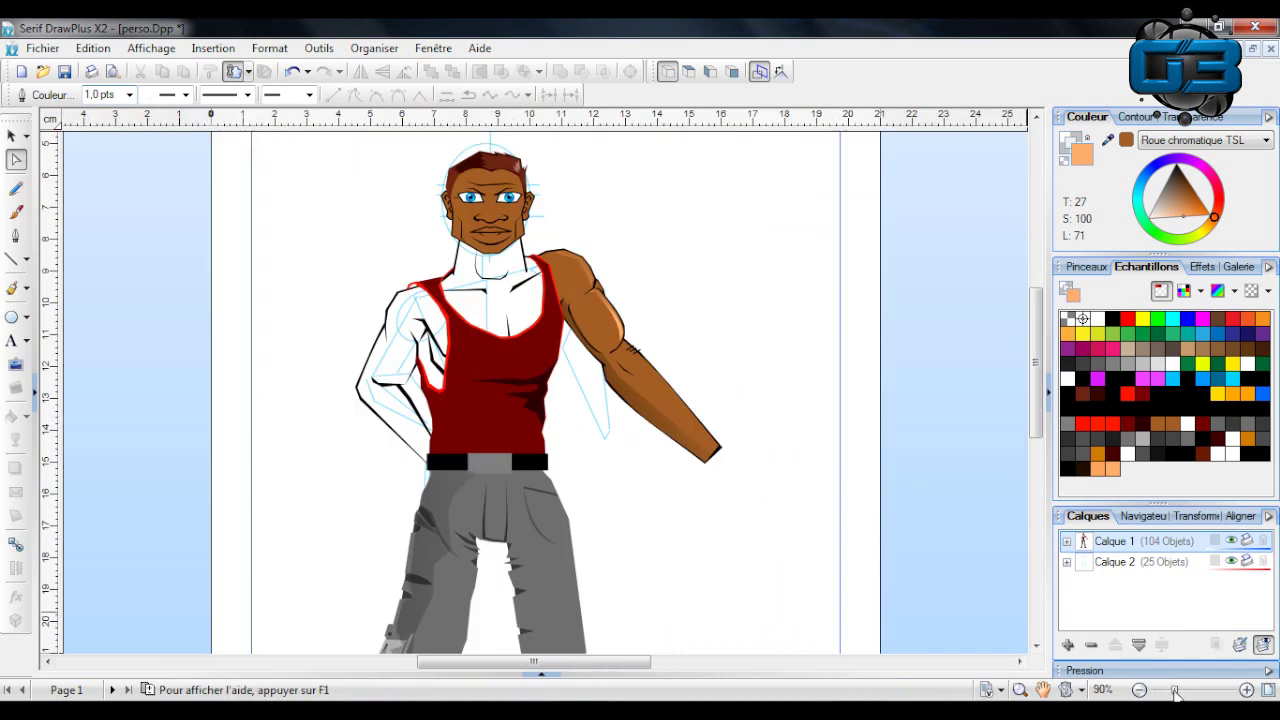
{"action": "left_click", "coordinate": [14, 138]}
{"action": "left_click_drag", "start_coordinate": [824, 533], "coordinate": [531, 235]}
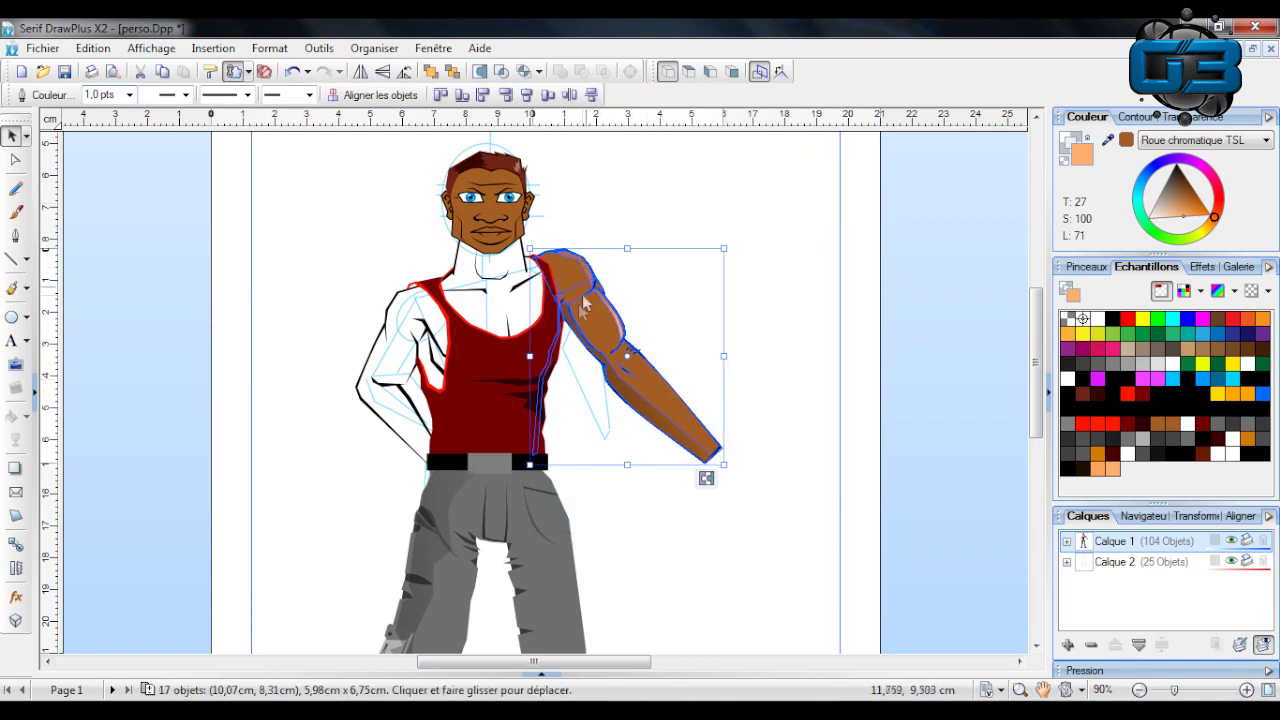
{"action": "left_click", "coordinate": [556, 356], "text": "shift"}
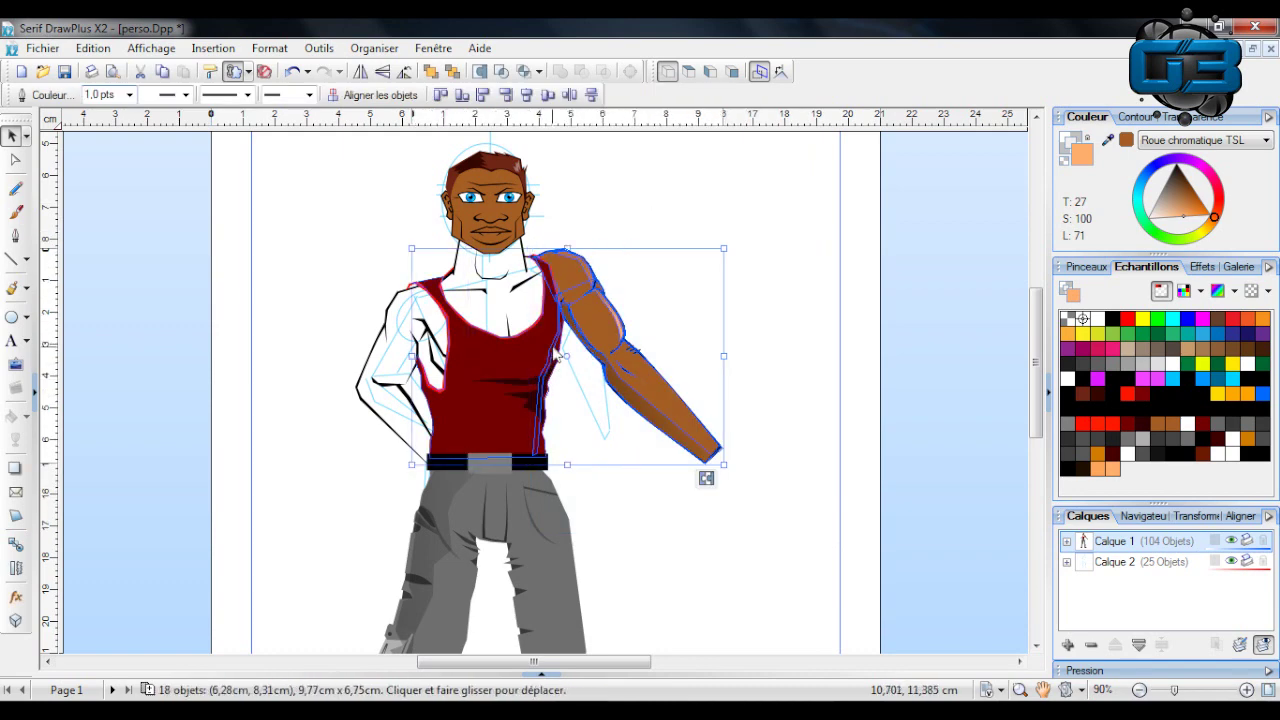
{"action": "left_click", "coordinate": [664, 520]}
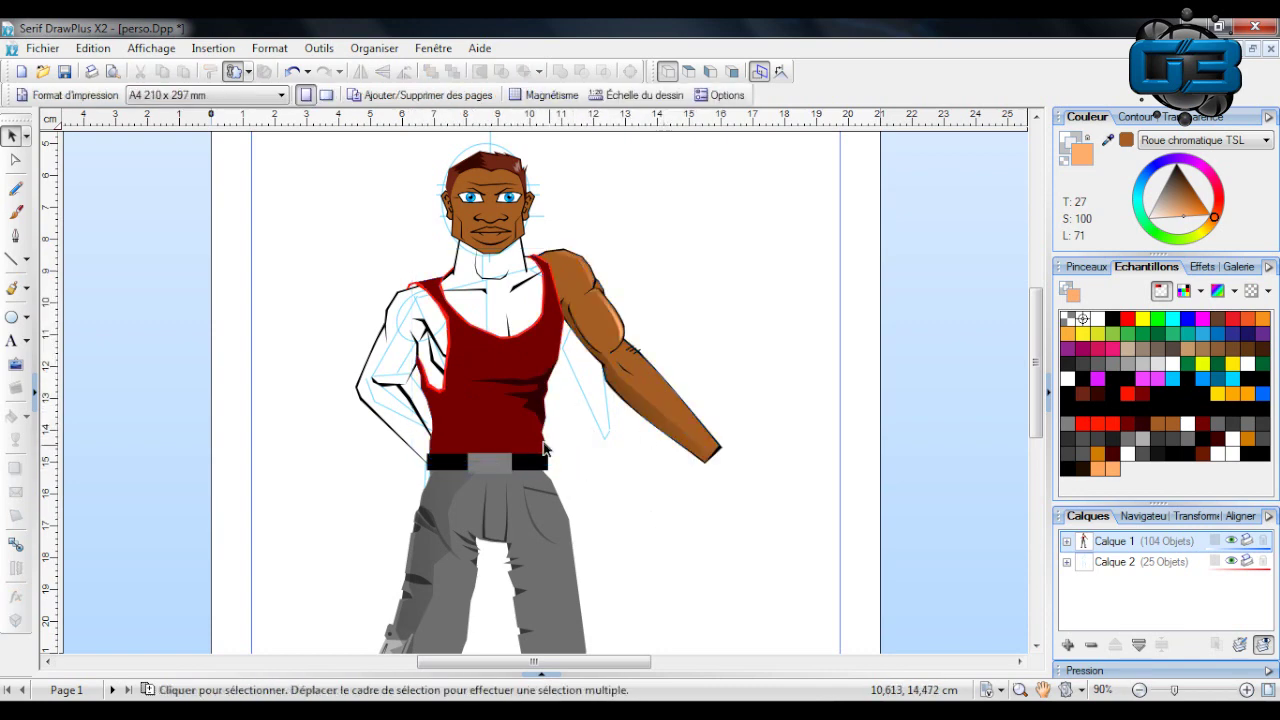
Delete the narrow black shape running down the side of the tank top below the outstretched arm.
{"action": "left_click", "coordinate": [538, 444]}
{"action": "left_click", "coordinate": [535, 445]}
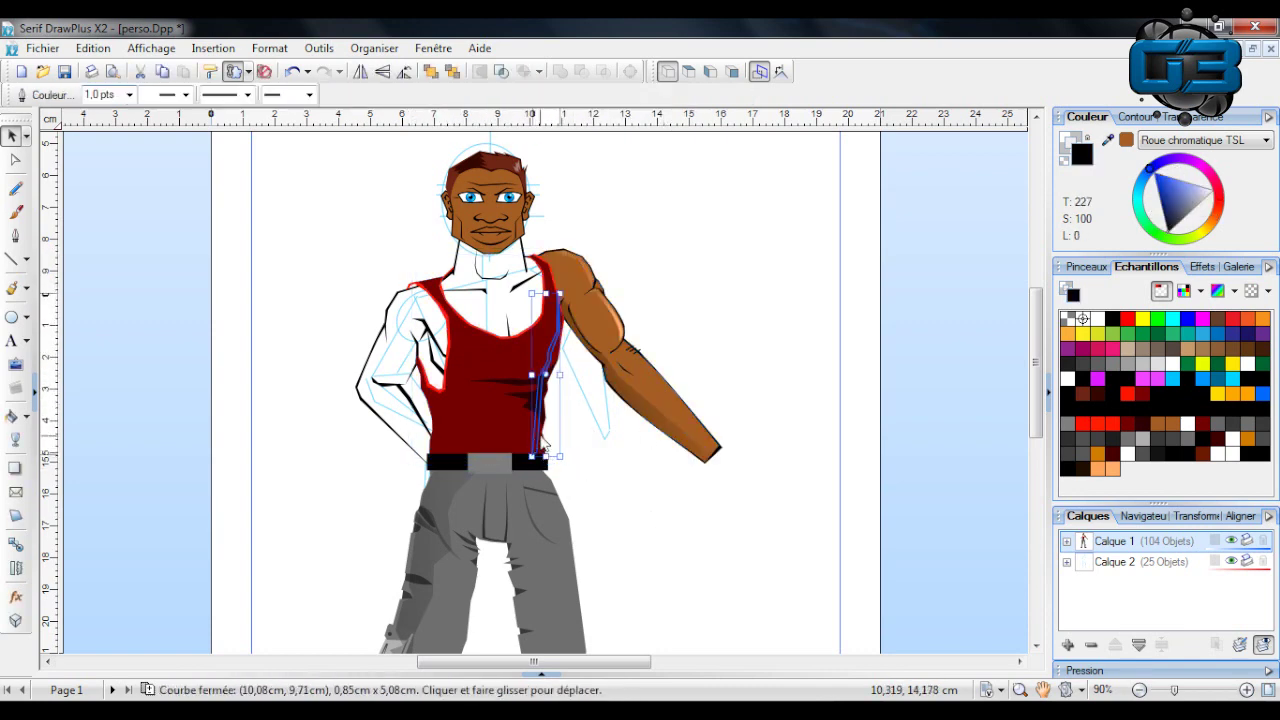
{"action": "key", "text": "Delete"}
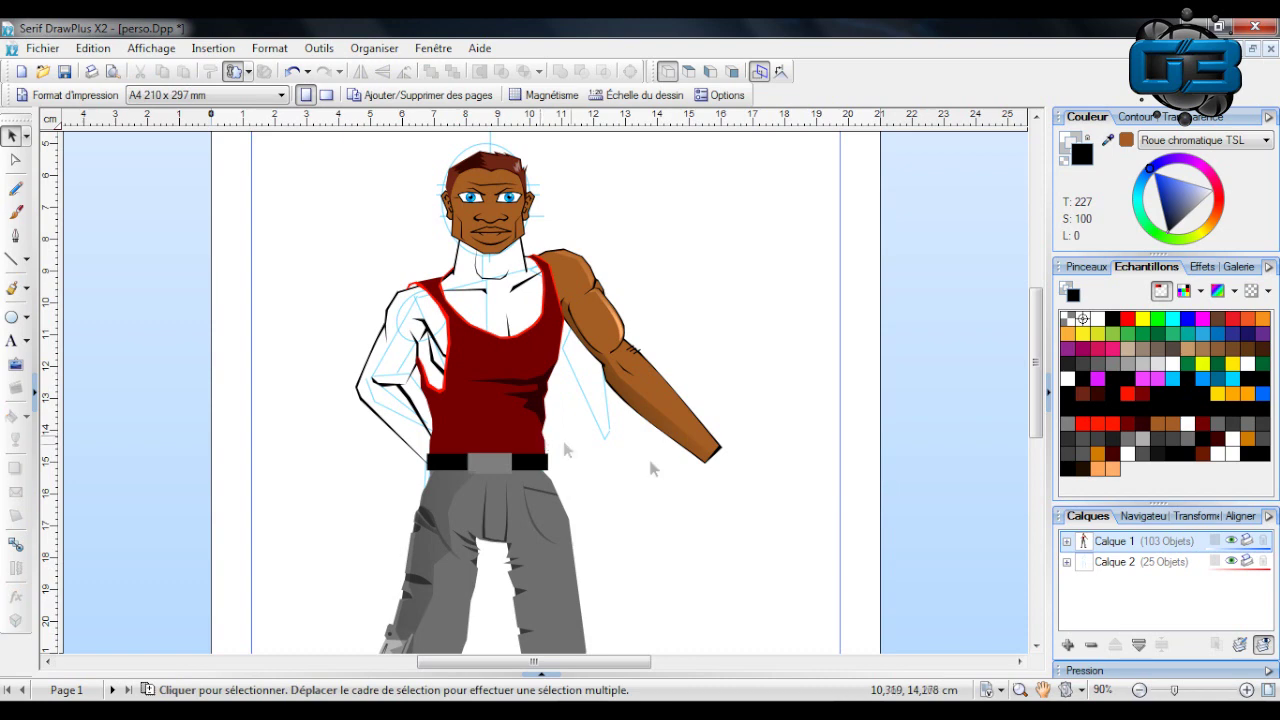
{"action": "left_click_drag", "start_coordinate": [820, 511], "coordinate": [526, 231]}
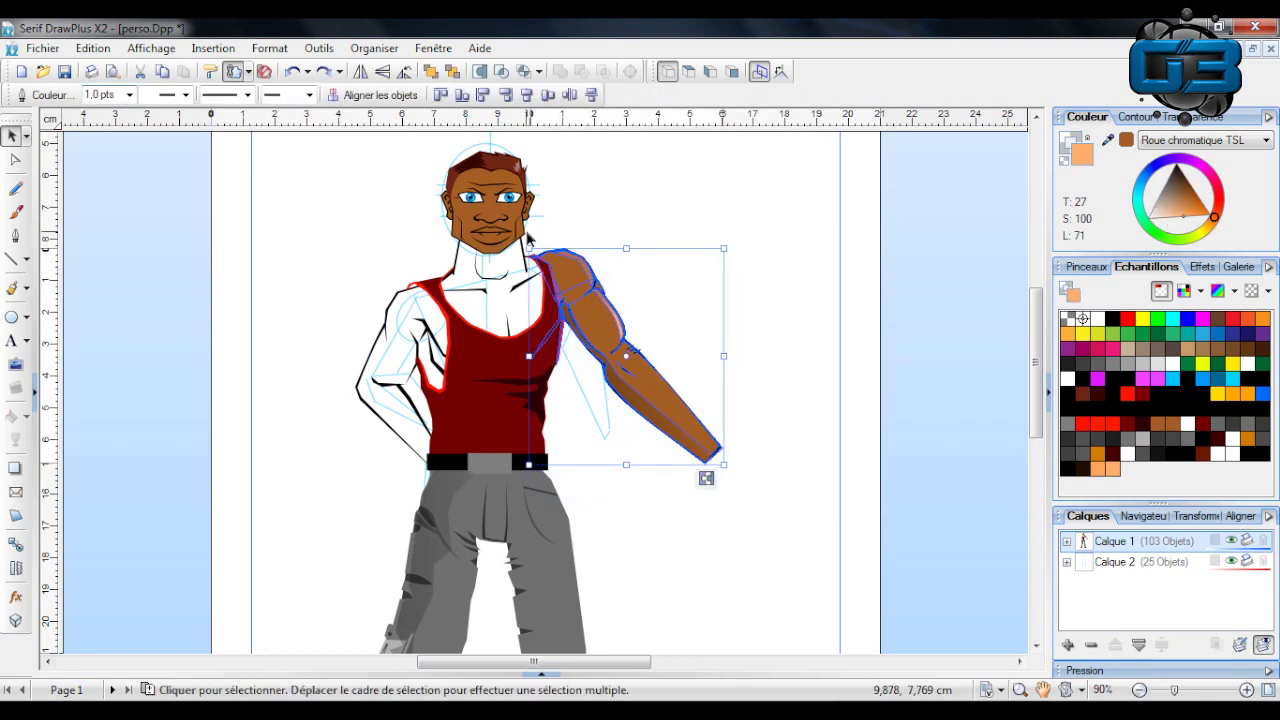
{"action": "left_click", "coordinate": [548, 340]}
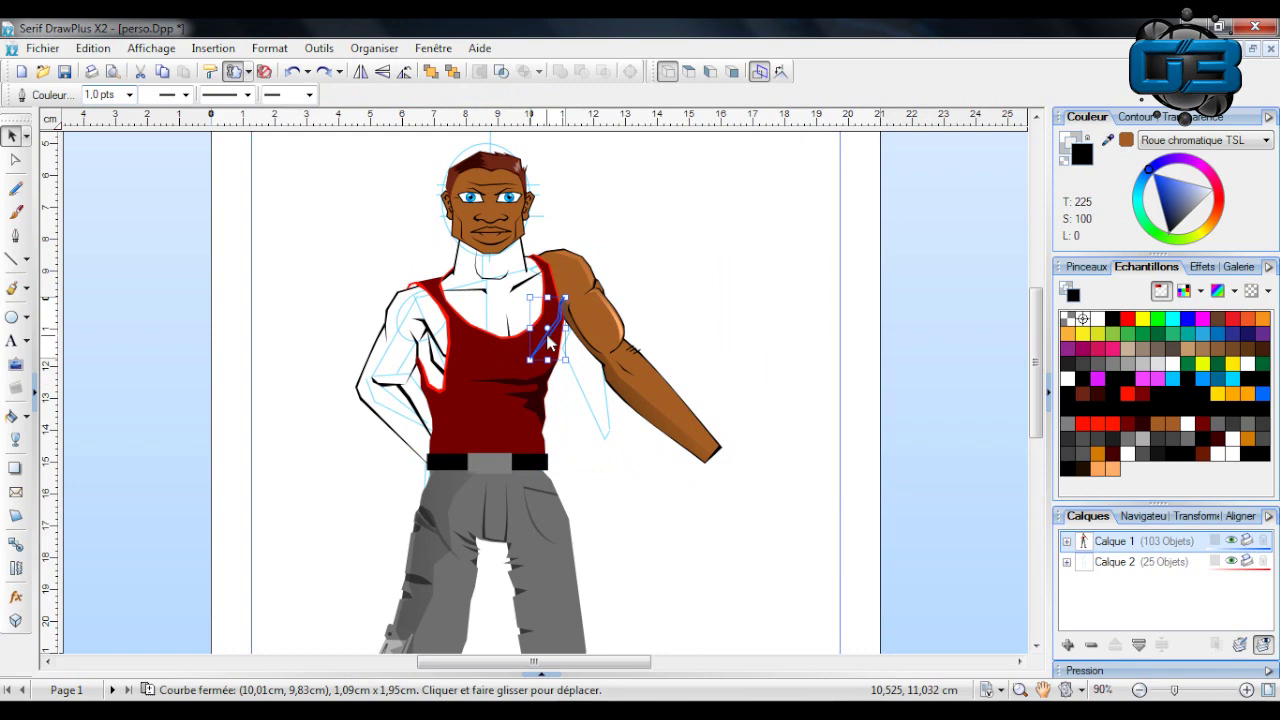
{"action": "left_click_drag", "start_coordinate": [548, 343], "coordinate": [548, 333]}
Select all parts of the outstretched arm and move their rotation centre to the shoulder joint, at about 10.62 cm, 8.90 cm.
{"action": "left_click_drag", "start_coordinate": [811, 493], "coordinate": [522, 207]}
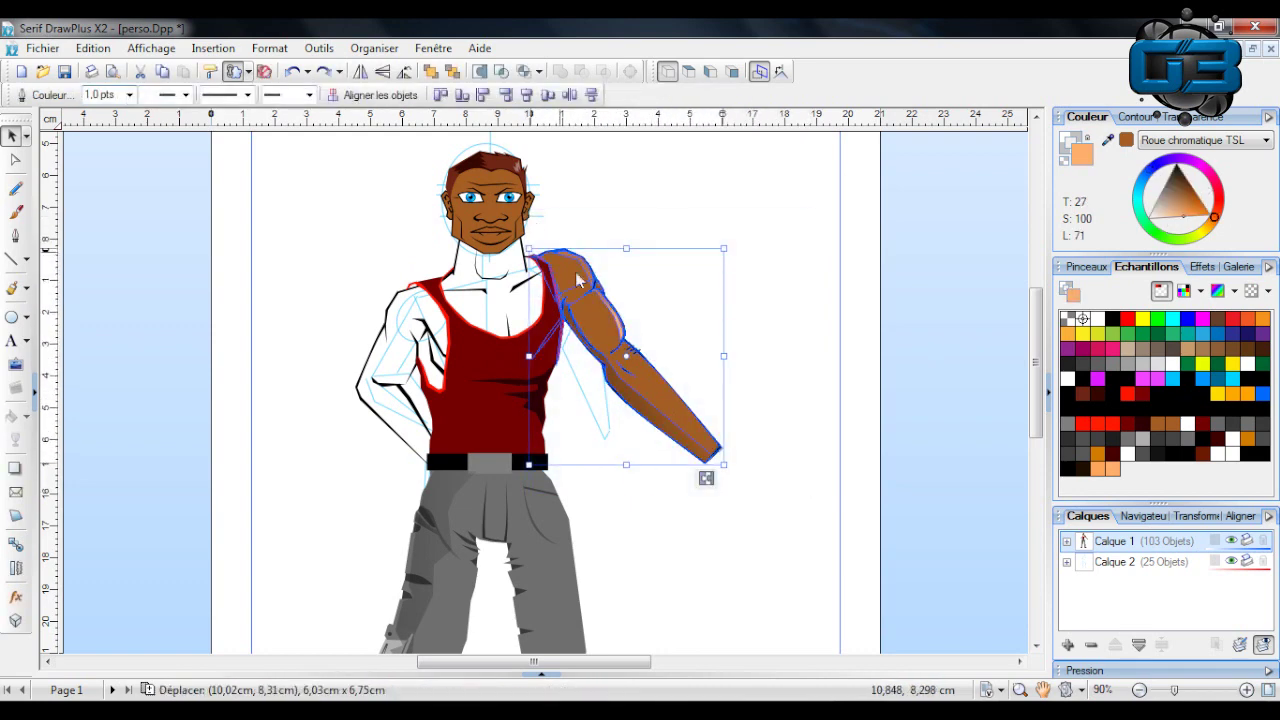
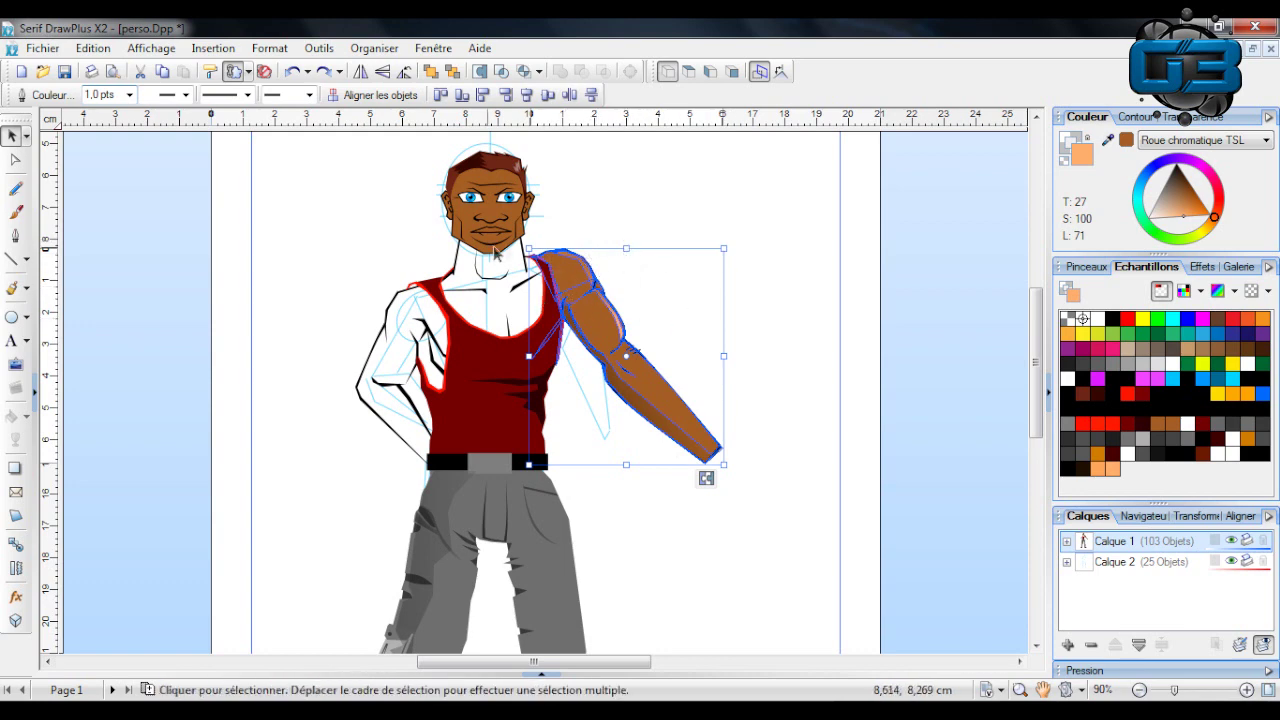
{"action": "left_click_drag", "start_coordinate": [528, 248], "coordinate": [472, 242]}
{"action": "key", "text": "ctrl+z"}
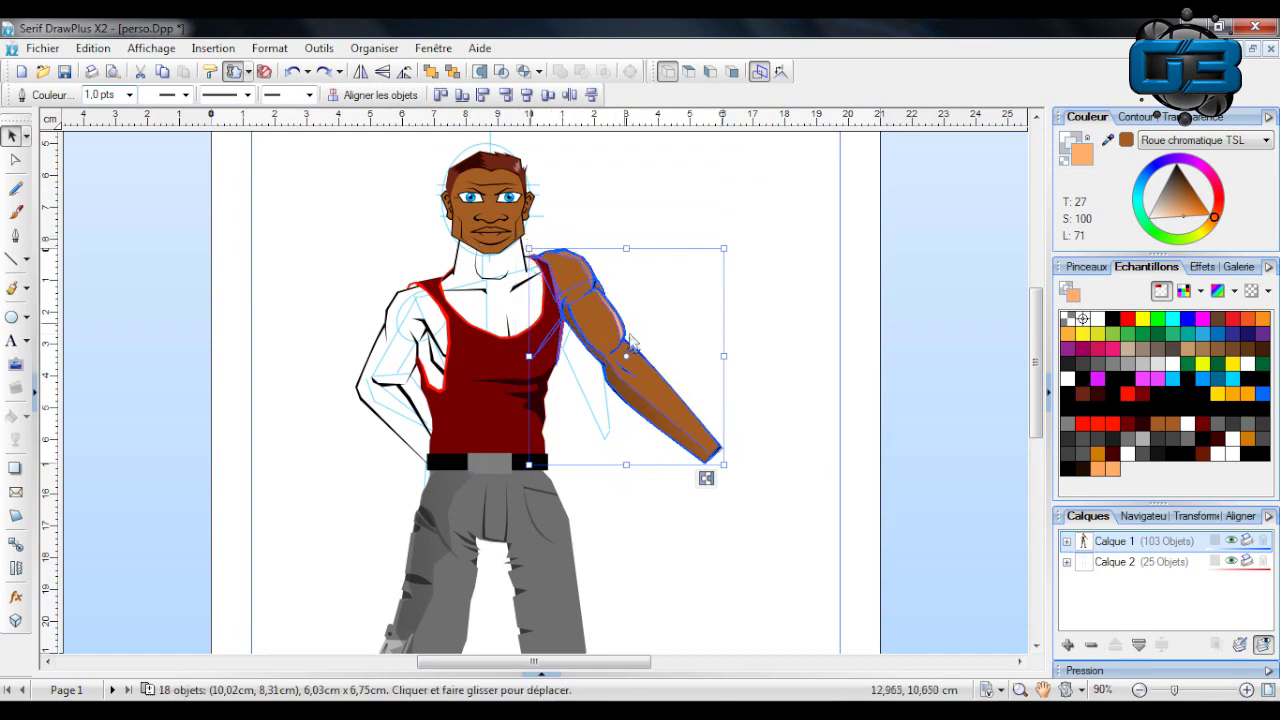
{"action": "left_click", "coordinate": [625, 367]}
{"action": "mouse_move", "coordinate": [626, 357]}
{"action": "left_mouse_down"}
{"action": "mouse_move", "coordinate": [651, 340]}
{"action": "mouse_move", "coordinate": [608, 254]}
{"action": "mouse_move", "coordinate": [555, 282]}
{"action": "mouse_move", "coordinate": [540, 367]}
{"action": "mouse_move", "coordinate": [678, 402]}
{"action": "mouse_move", "coordinate": [658, 255]}
{"action": "mouse_move", "coordinate": [622, 241]}
{"action": "mouse_move", "coordinate": [550, 265]}
{"action": "left_mouse_up"}
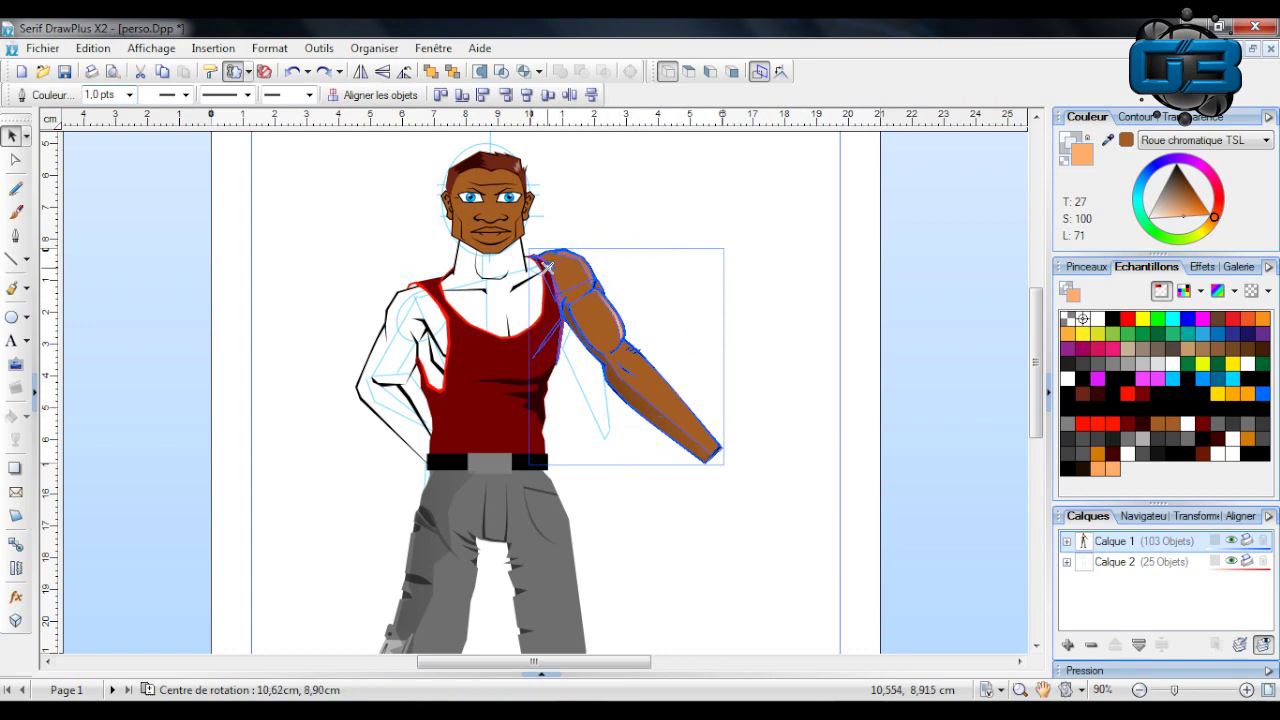
{"action": "mouse_move", "coordinate": [553, 272]}
{"action": "left_mouse_down"}
{"action": "mouse_move", "coordinate": [547, 263]}
{"action": "mouse_move", "coordinate": [553, 273]}
{"action": "left_mouse_up"}
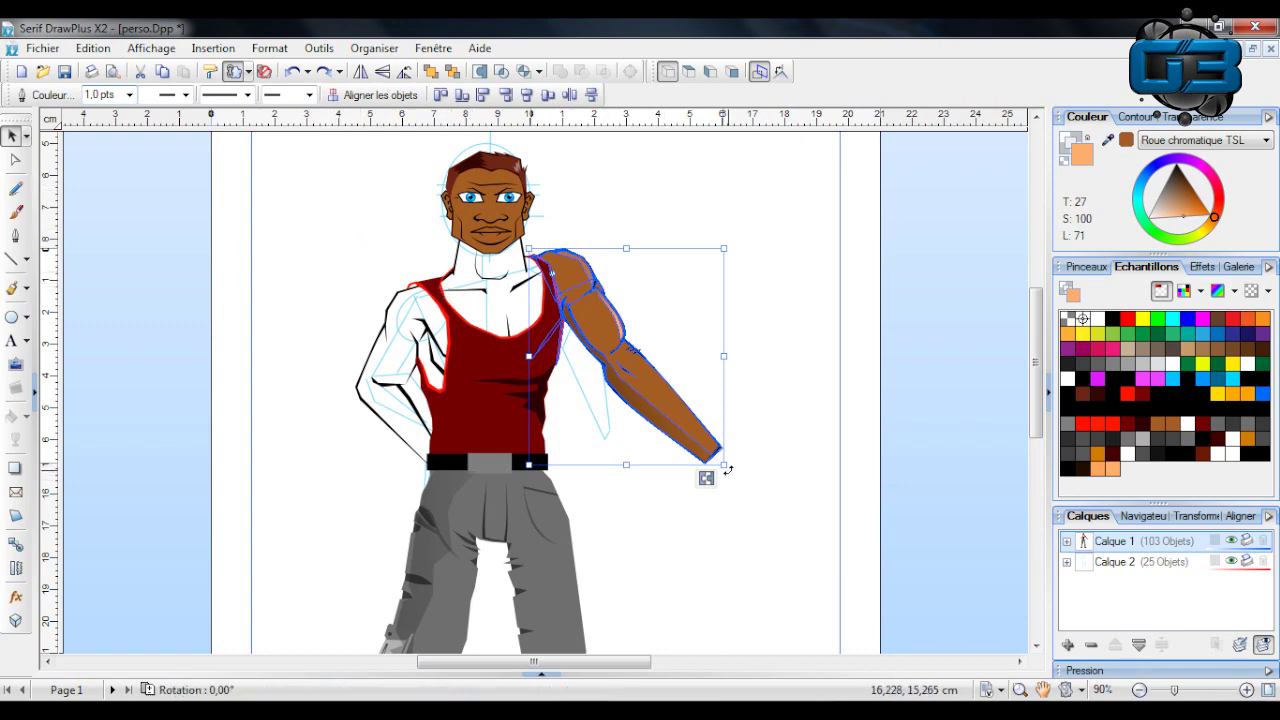
Try rotating the selected arm parts upward about the shoulder, and undo the rotations.
{"action": "left_click_drag", "start_coordinate": [728, 470], "coordinate": [765, 443]}
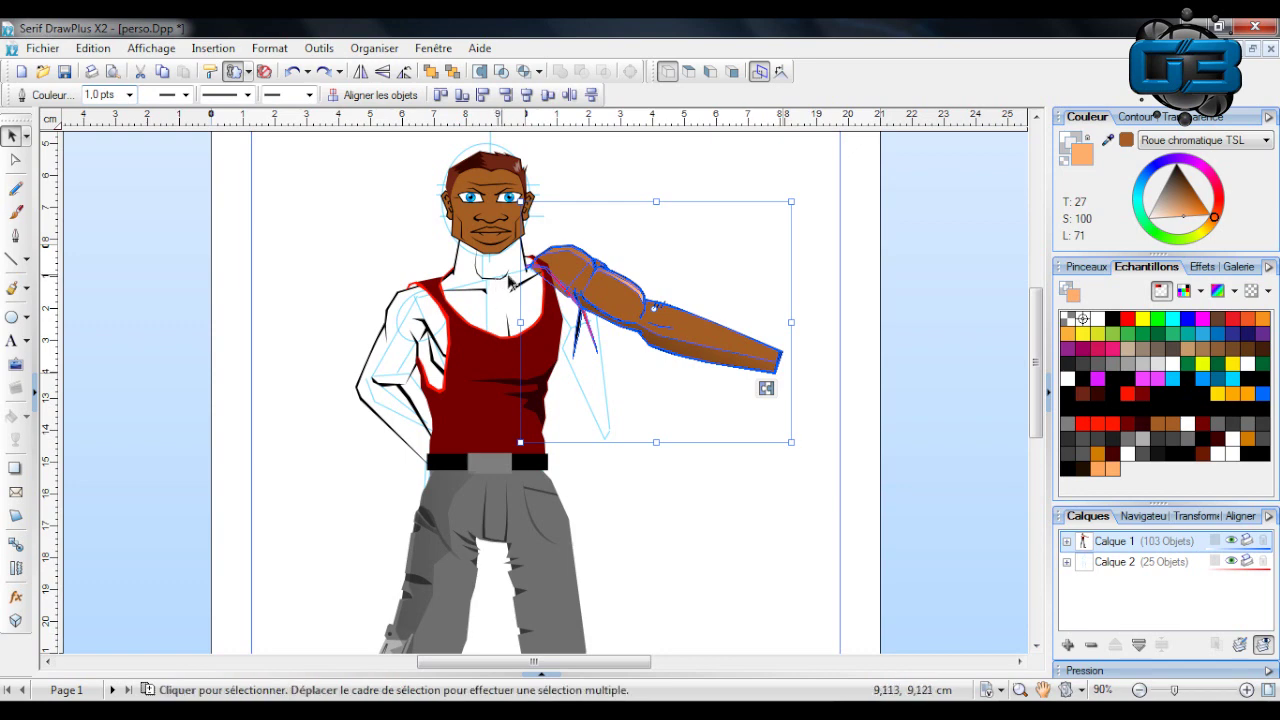
{"action": "left_click_drag", "start_coordinate": [791, 444], "coordinate": [843, 274]}
{"action": "key", "text": "ctrl+z"}
{"action": "key", "text": "ctrl+z"}
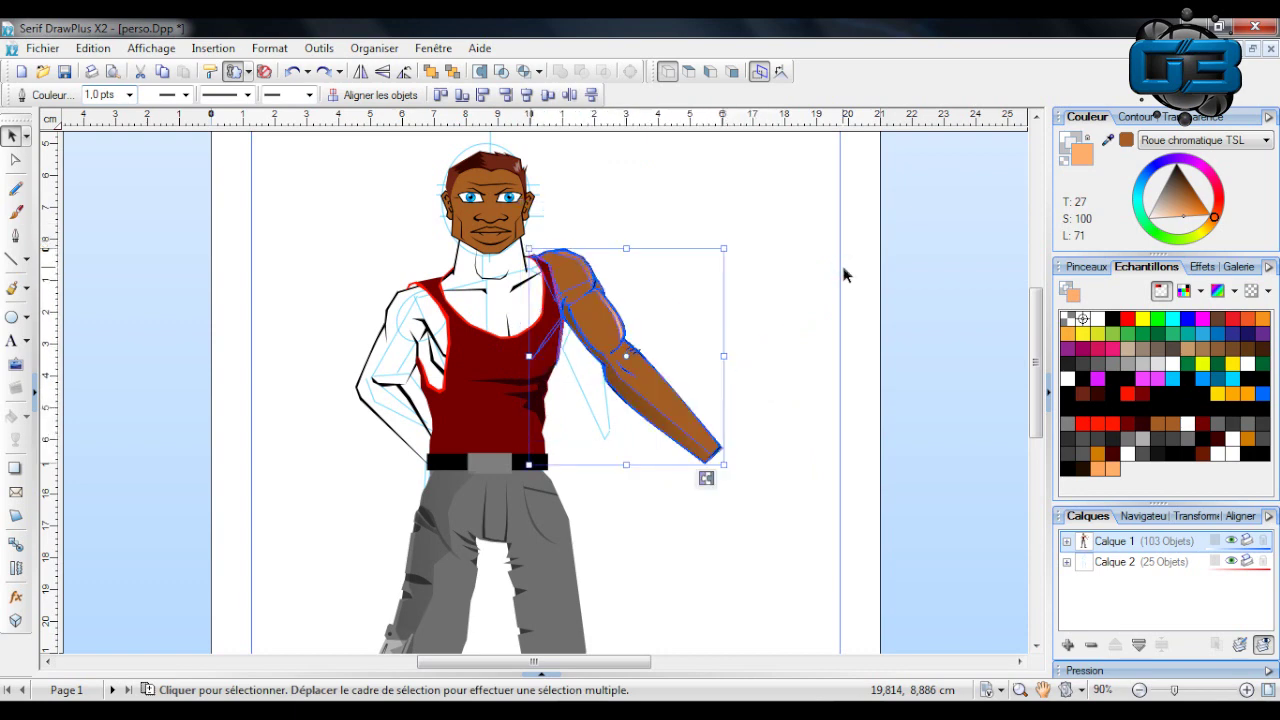
{"action": "left_click", "coordinate": [851, 430]}
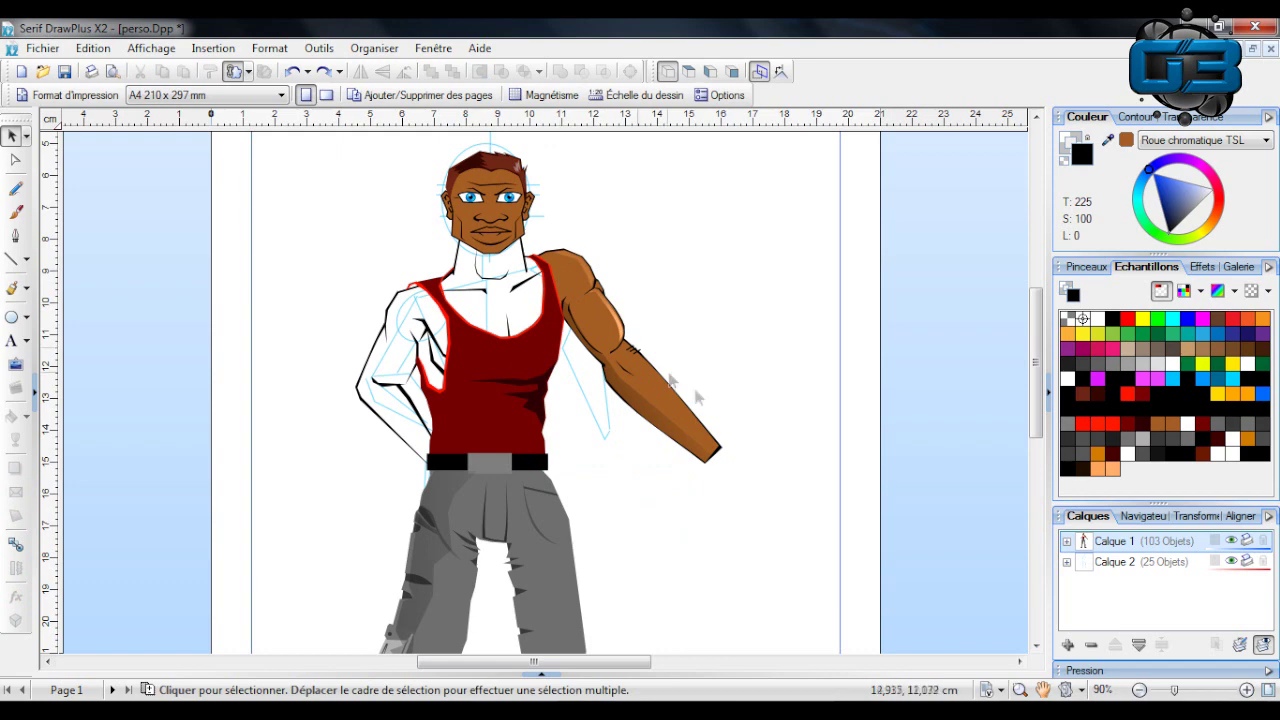
{"action": "left_click_drag", "start_coordinate": [806, 540], "coordinate": [537, 250]}
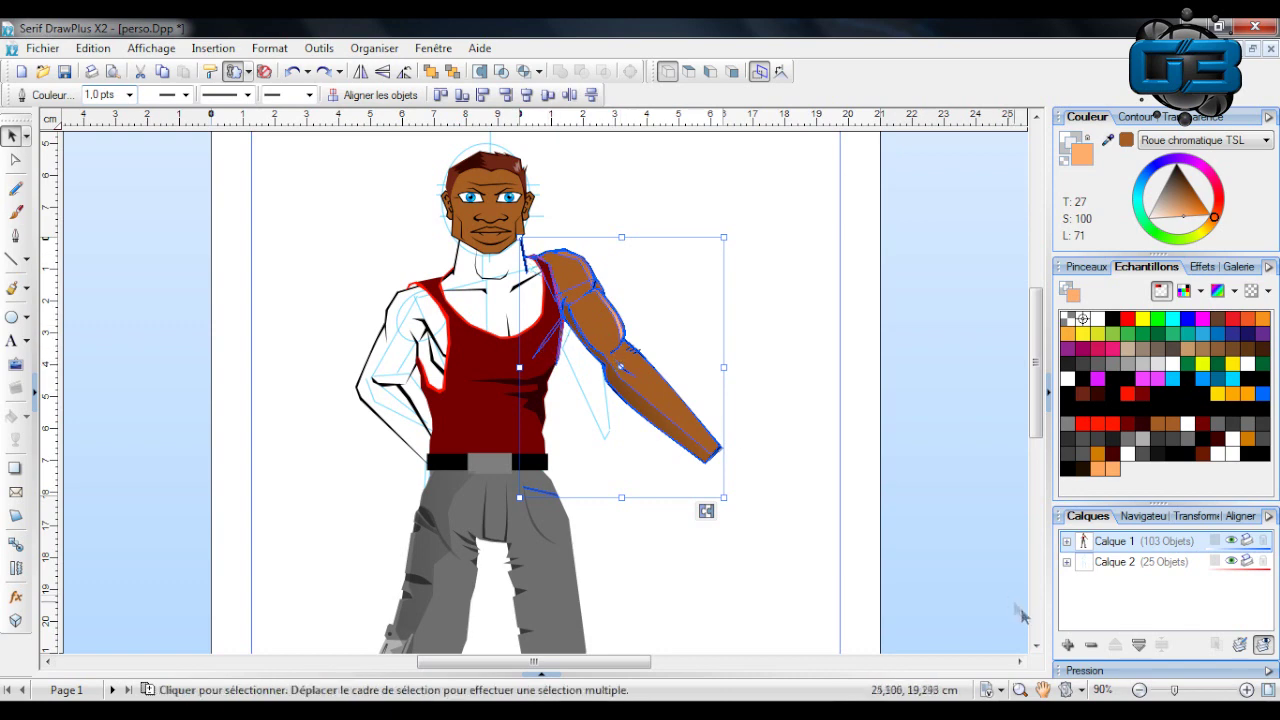
{"action": "left_click_drag", "start_coordinate": [1175, 690], "coordinate": [1217, 695]}
{"action": "scroll", "coordinate": [700, 371], "scroll_direction": "up", "scroll_amount": 5}
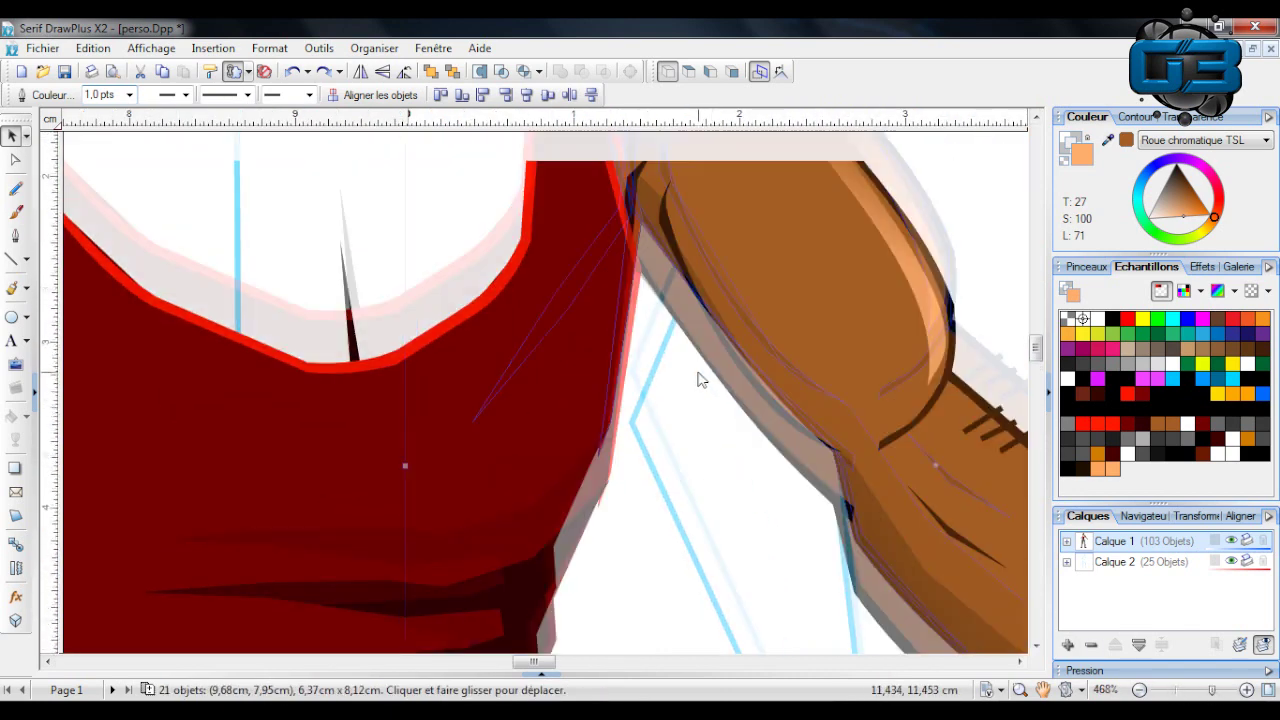
{"action": "left_click", "coordinate": [550, 422]}
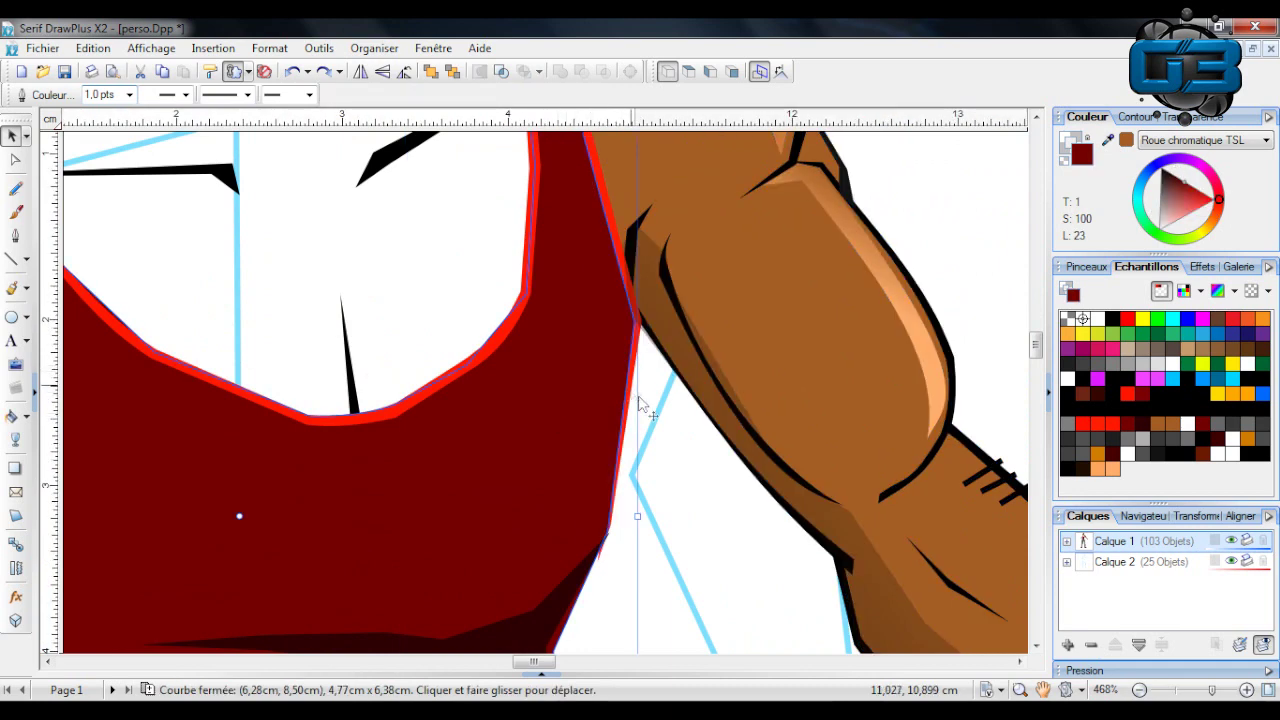
{"action": "left_click", "coordinate": [686, 400]}
{"action": "scroll", "coordinate": [710, 404], "scroll_direction": "up", "scroll_amount": 2}
{"action": "left_click", "coordinate": [1177, 690]}
Move the brown arm clear of the body and put the two tank-top edge pieces carried along back in place.
{"action": "left_click_drag", "start_coordinate": [842, 580], "coordinate": [531, 267]}
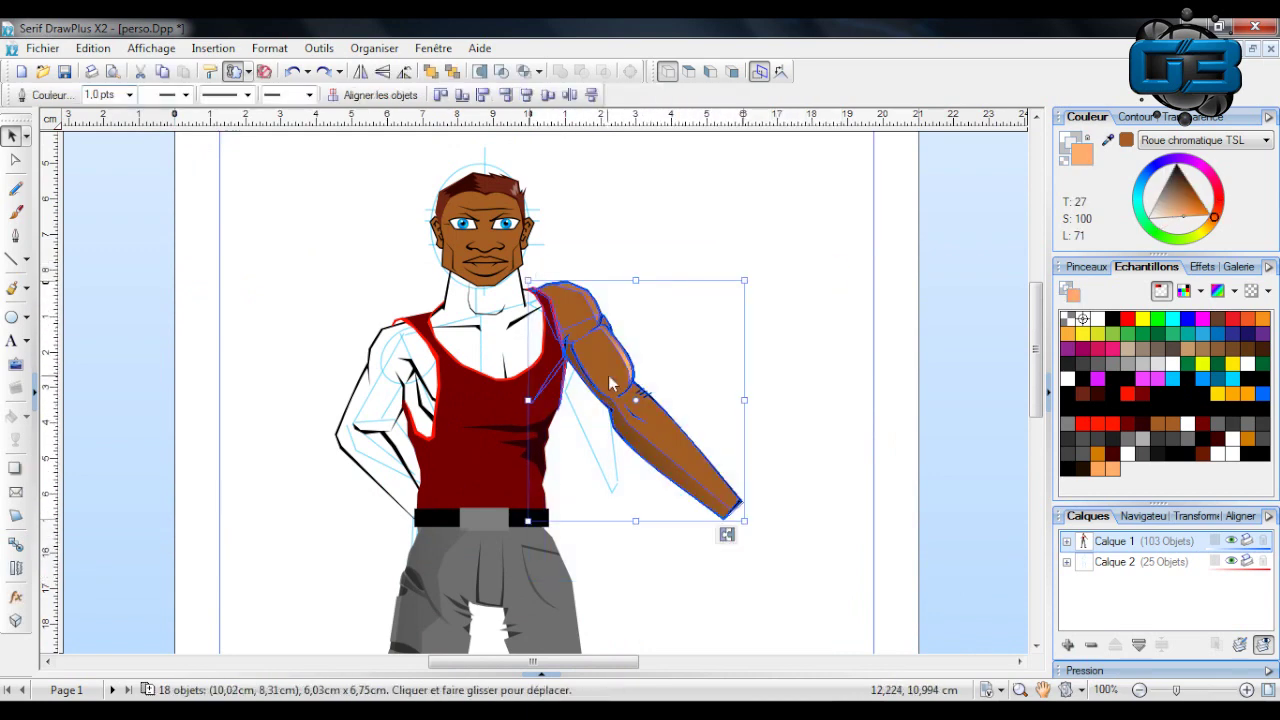
{"action": "left_click_drag", "start_coordinate": [608, 376], "coordinate": [755, 360]}
{"action": "left_click", "coordinate": [709, 371]}
{"action": "left_click", "coordinate": [697, 362], "text": "shift"}
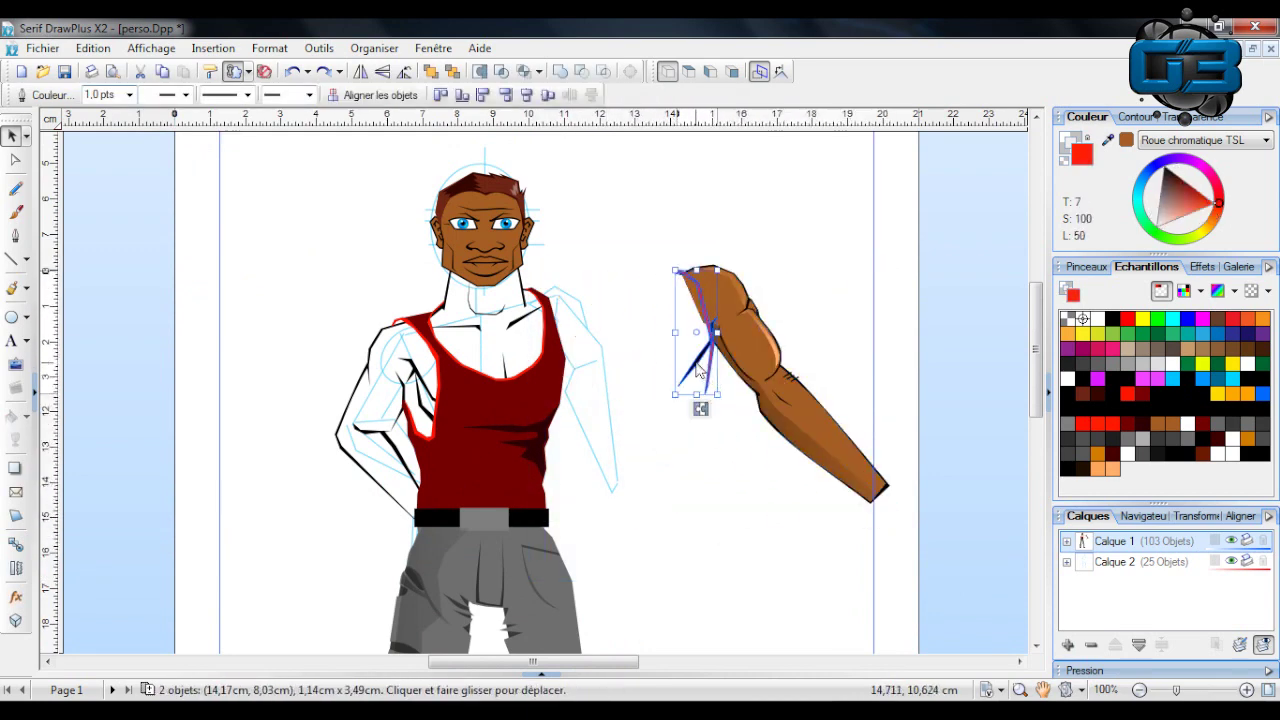
{"action": "left_click_drag", "start_coordinate": [699, 380], "coordinate": [549, 384]}
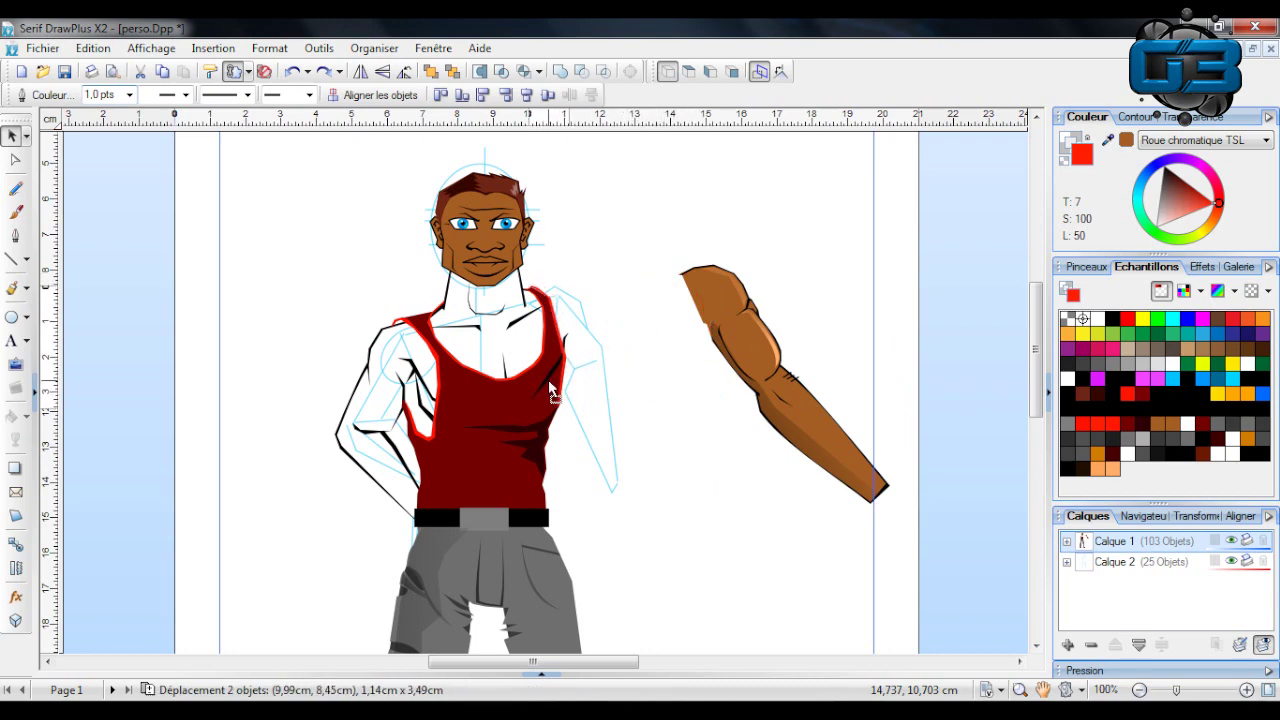
{"action": "left_click", "coordinate": [612, 412]}
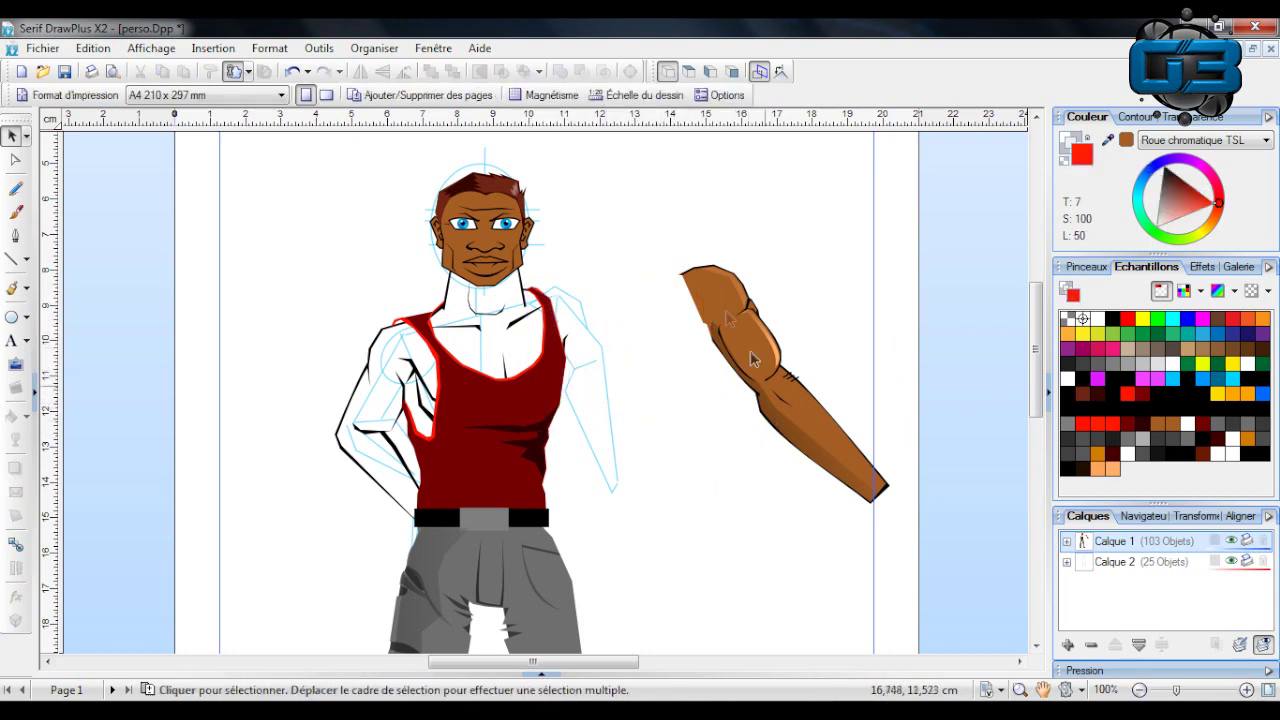
Group all parts of the separated arm and move the group back onto the shoulder.
{"action": "left_click_drag", "start_coordinate": [623, 226], "coordinate": [942, 536]}
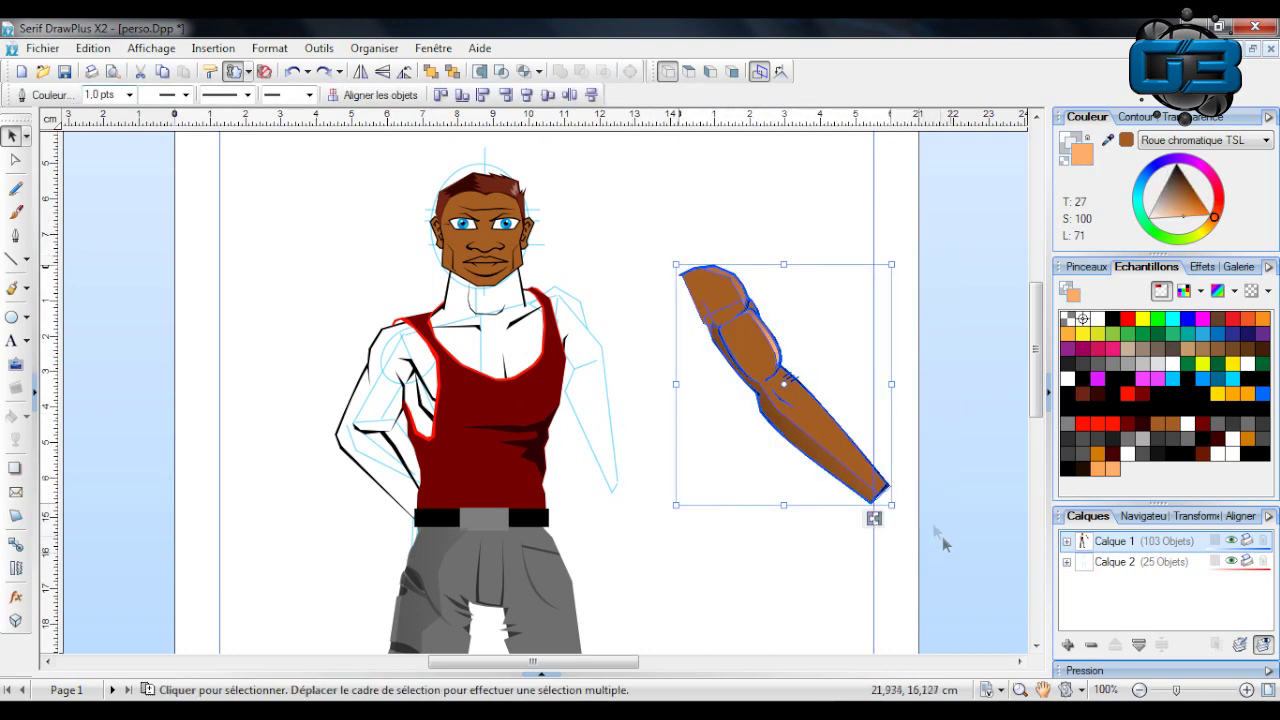
{"action": "left_click", "coordinate": [873, 519]}
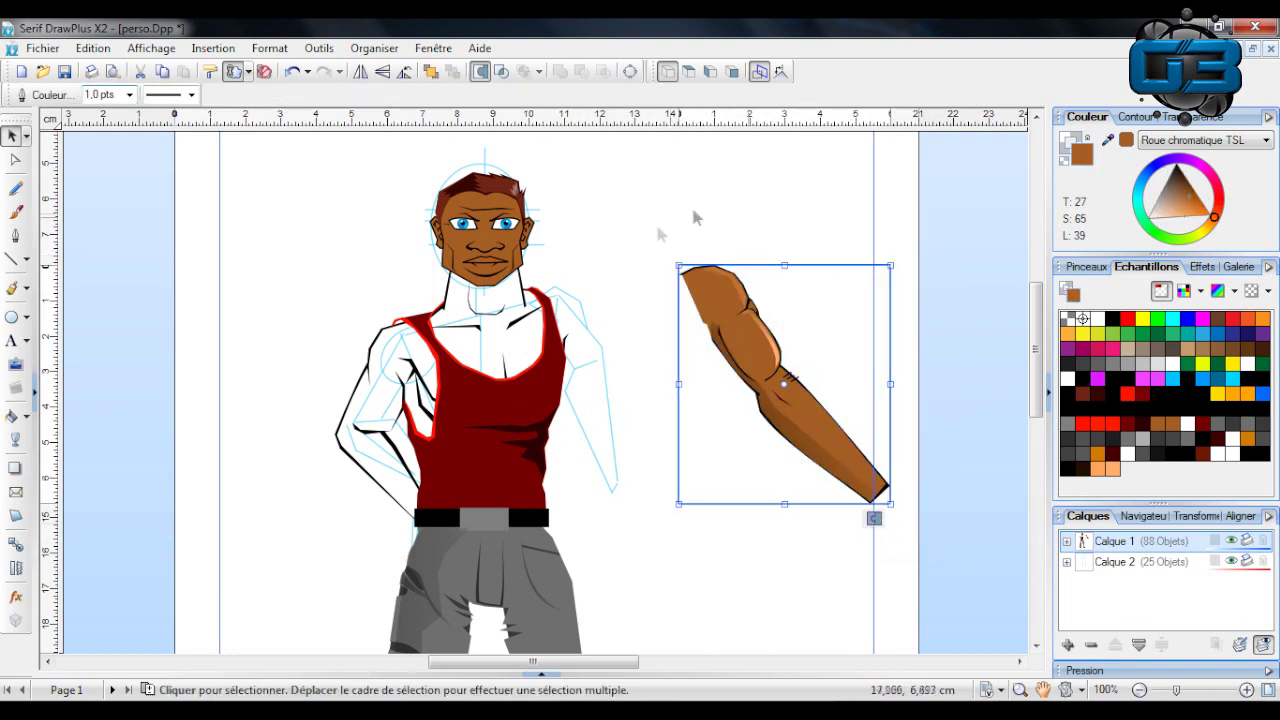
{"action": "left_click_drag", "start_coordinate": [725, 310], "coordinate": [592, 356]}
{"action": "left_click", "coordinate": [648, 217]}
{"action": "left_click", "coordinate": [592, 351]}
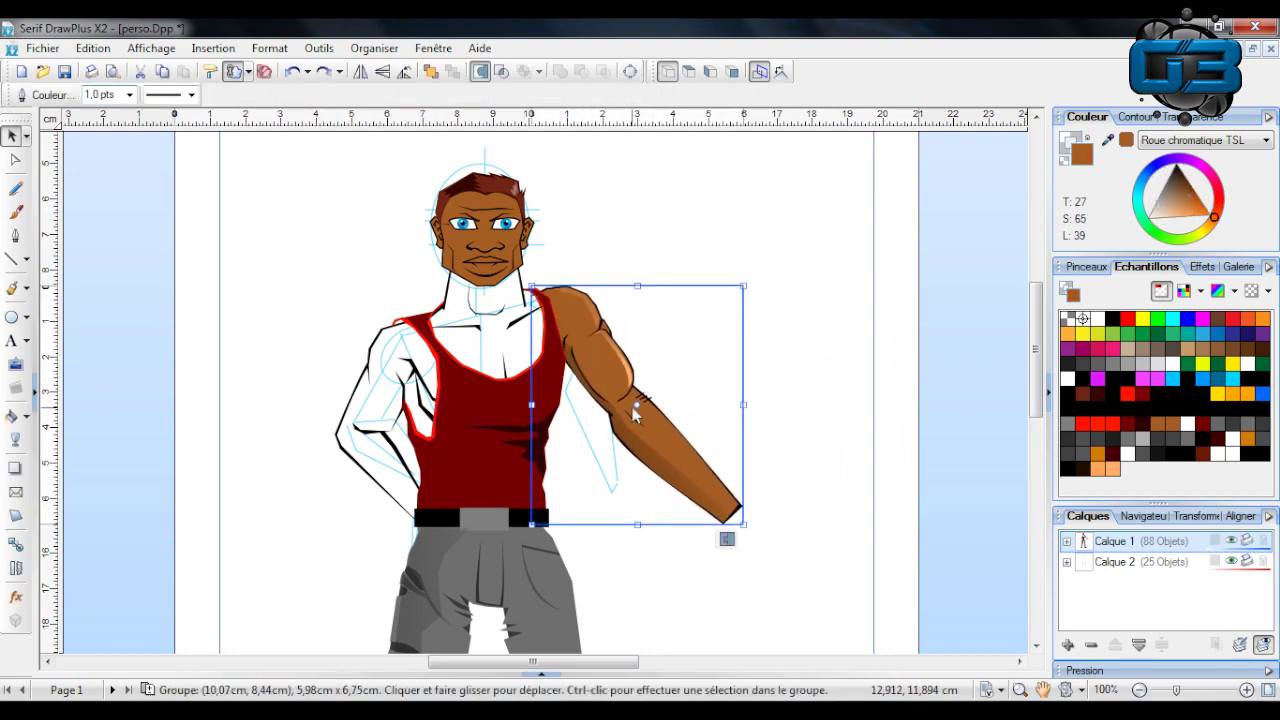
Set the arm group's rotation centre at the shoulder joint and rotate the arm until it hangs down close to the body.
{"action": "left_click_drag", "start_coordinate": [580, 332], "coordinate": [553, 304]}
{"action": "left_click_drag", "start_coordinate": [752, 532], "coordinate": [814, 374]}
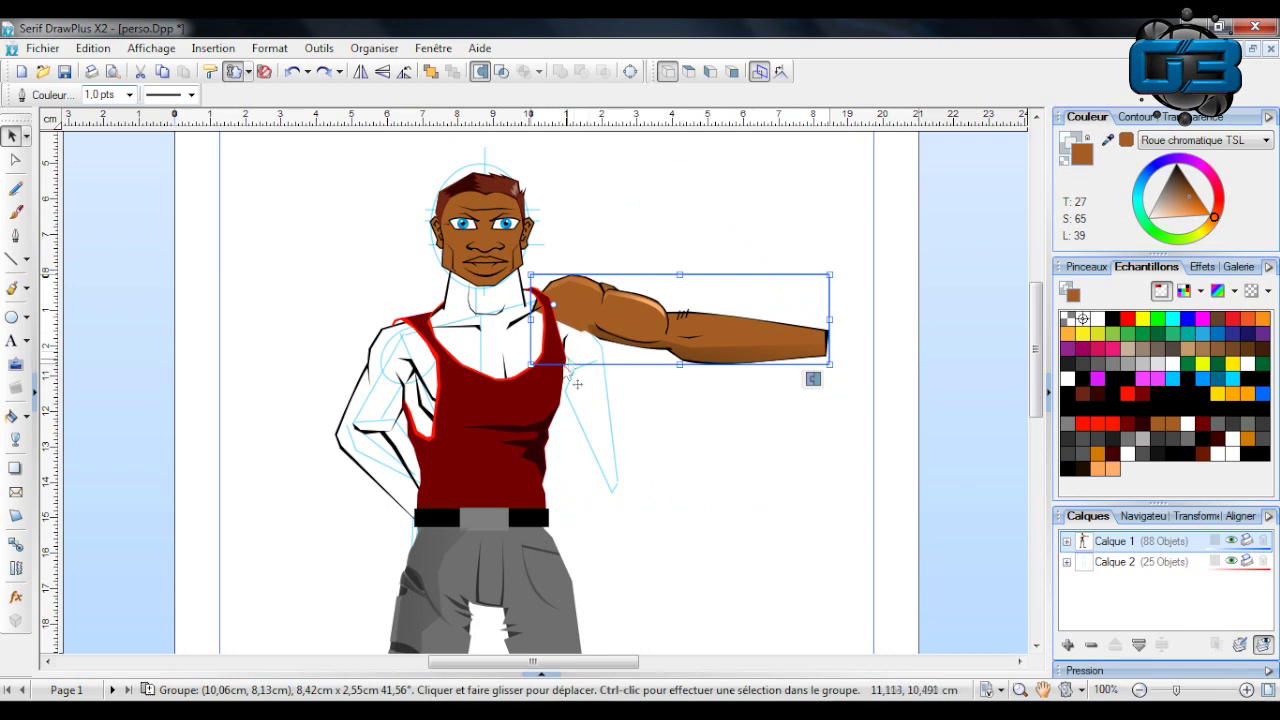
{"action": "left_click_drag", "start_coordinate": [835, 371], "coordinate": [637, 611]}
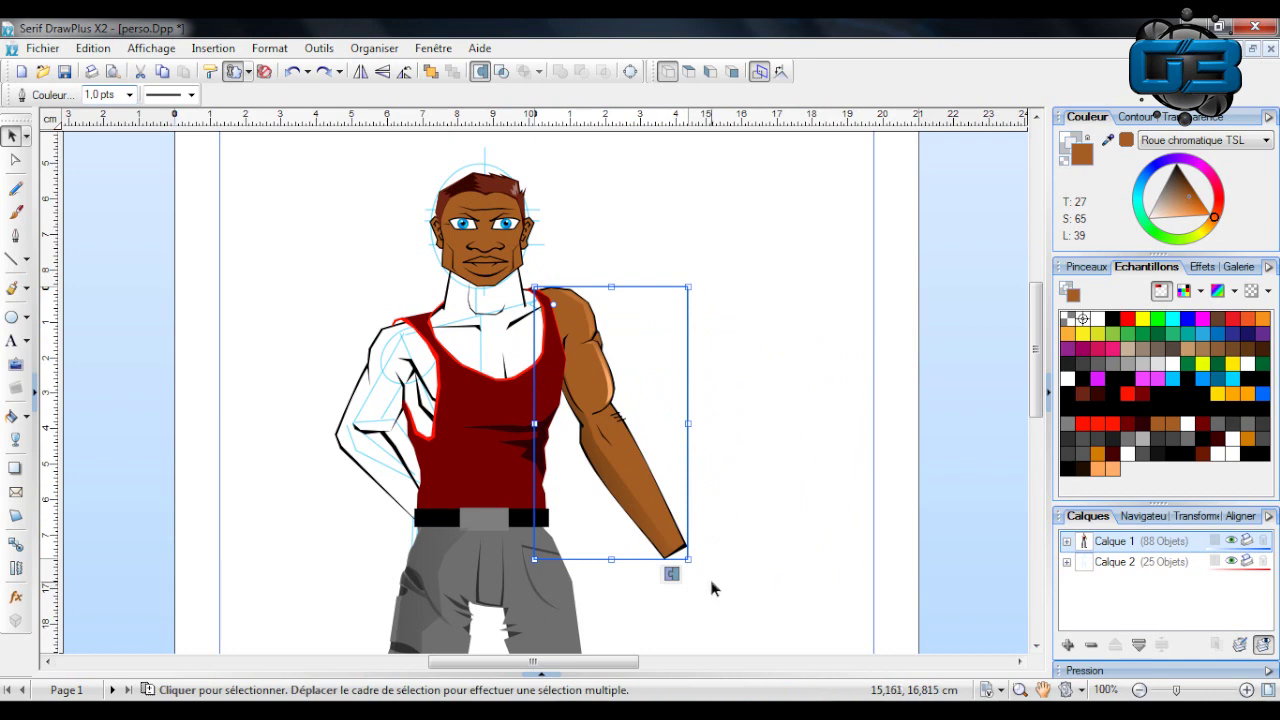
{"action": "mouse_move", "coordinate": [689, 564]}
{"action": "left_mouse_down"}
{"action": "mouse_move", "coordinate": [588, 588]}
{"action": "mouse_move", "coordinate": [682, 566]}
{"action": "mouse_move", "coordinate": [677, 546]}
{"action": "left_mouse_up"}
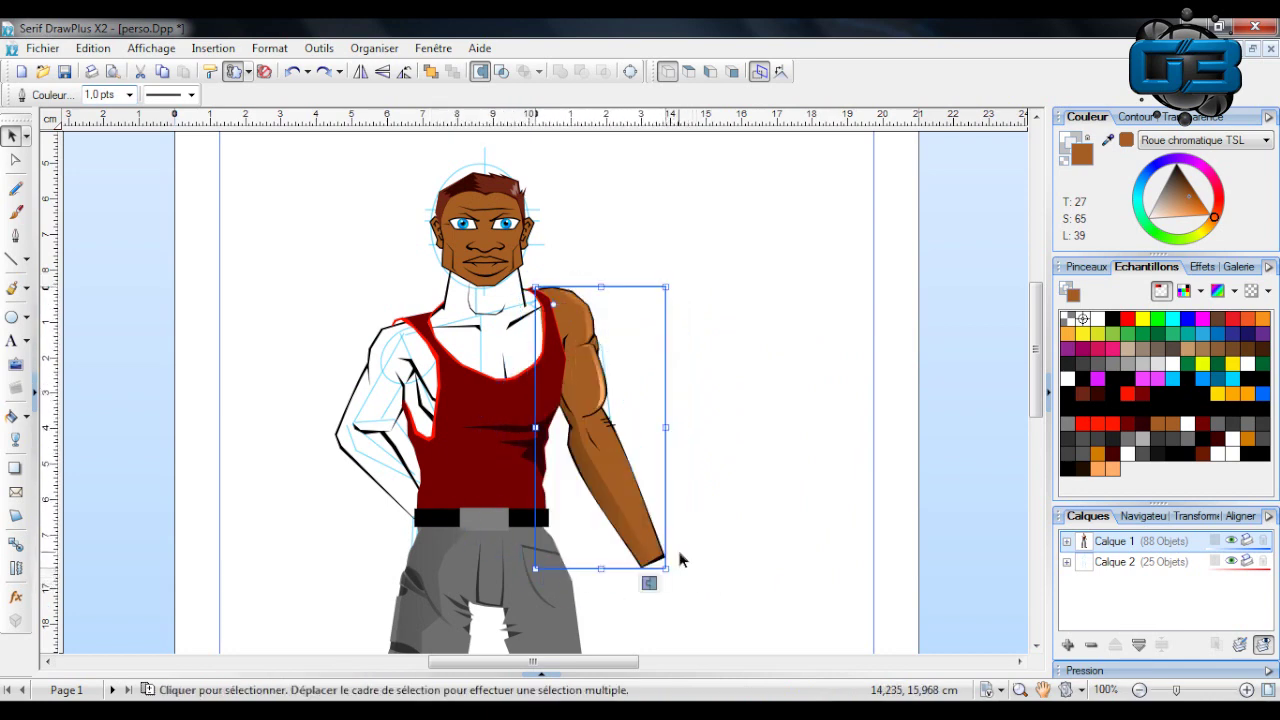
{"action": "left_click", "coordinate": [782, 490]}
{"action": "scroll", "coordinate": [799, 412], "scroll_direction": "down", "scroll_amount": 3}
{"action": "scroll", "coordinate": [603, 210], "scroll_direction": "up", "scroll_amount": 2}
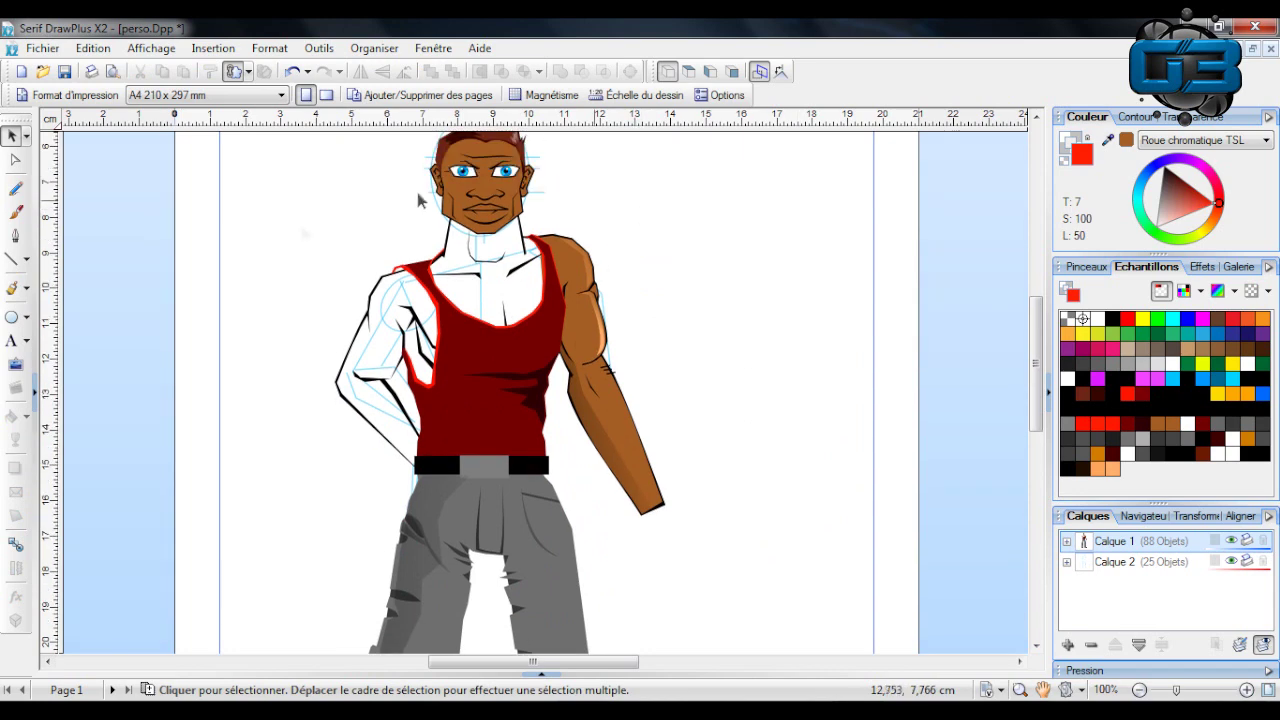
{"action": "scroll", "coordinate": [710, 388], "scroll_direction": "up", "scroll_amount": 6}
{"action": "scroll", "coordinate": [680, 415], "scroll_direction": "down", "scroll_amount": 5}
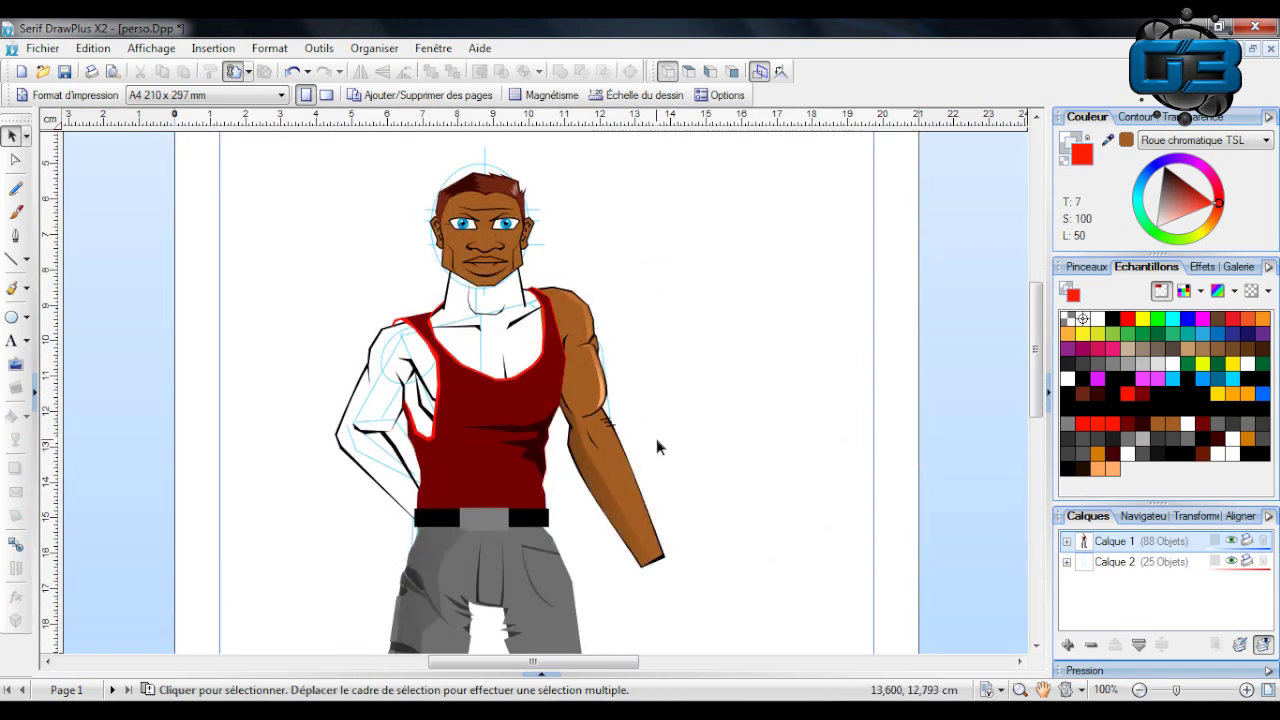
{"action": "scroll", "coordinate": [530, 292], "scroll_direction": "down", "scroll_amount": 3}
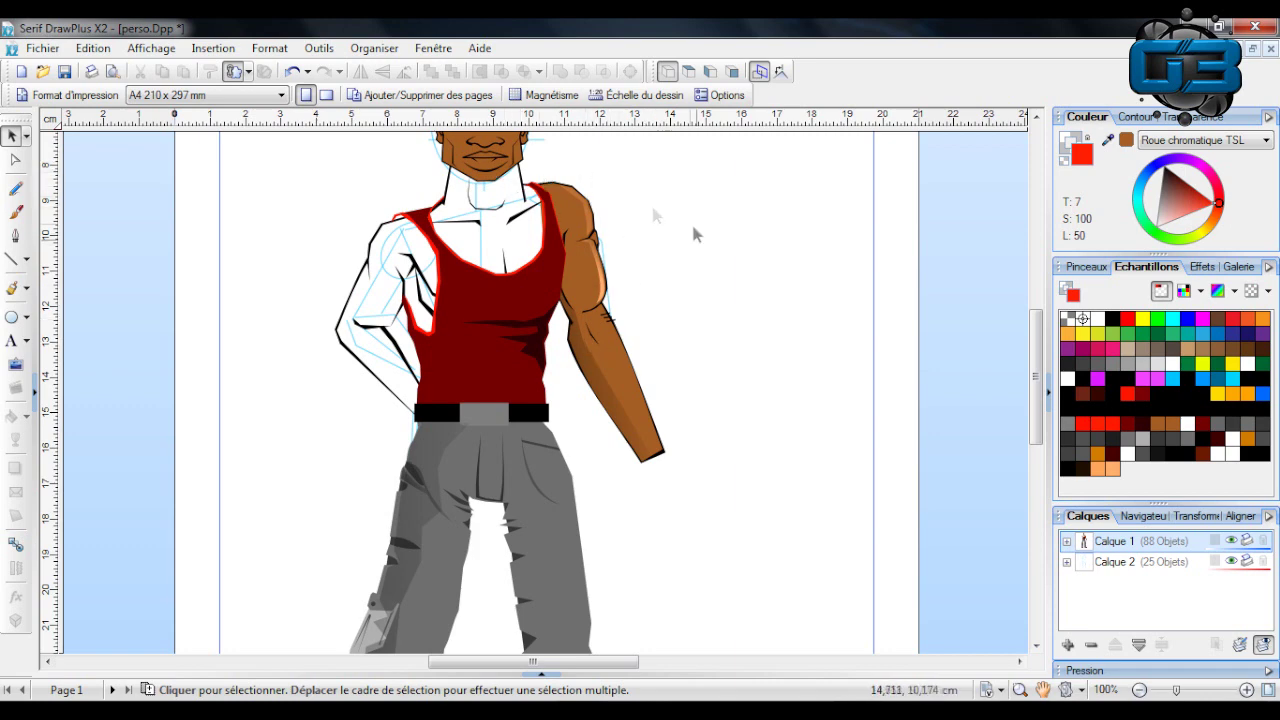
{"action": "scroll", "coordinate": [626, 240], "scroll_direction": "up", "scroll_amount": 2}
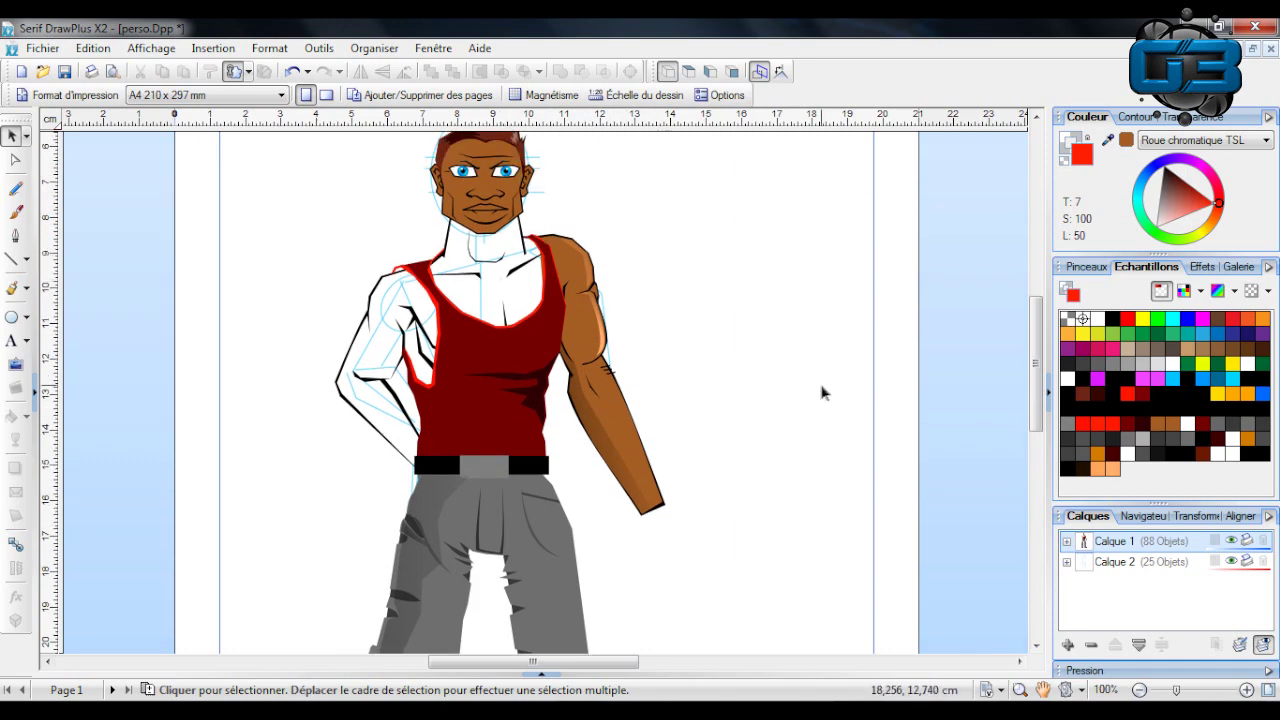
{"action": "scroll", "coordinate": [819, 392], "scroll_direction": "down", "scroll_amount": 3}
Draw a closed, straight-edged half-curled hand about 2.4 by 3.6 cm at the end of the forearm and fill it with black.
{"action": "left_click", "coordinate": [1200, 690]}
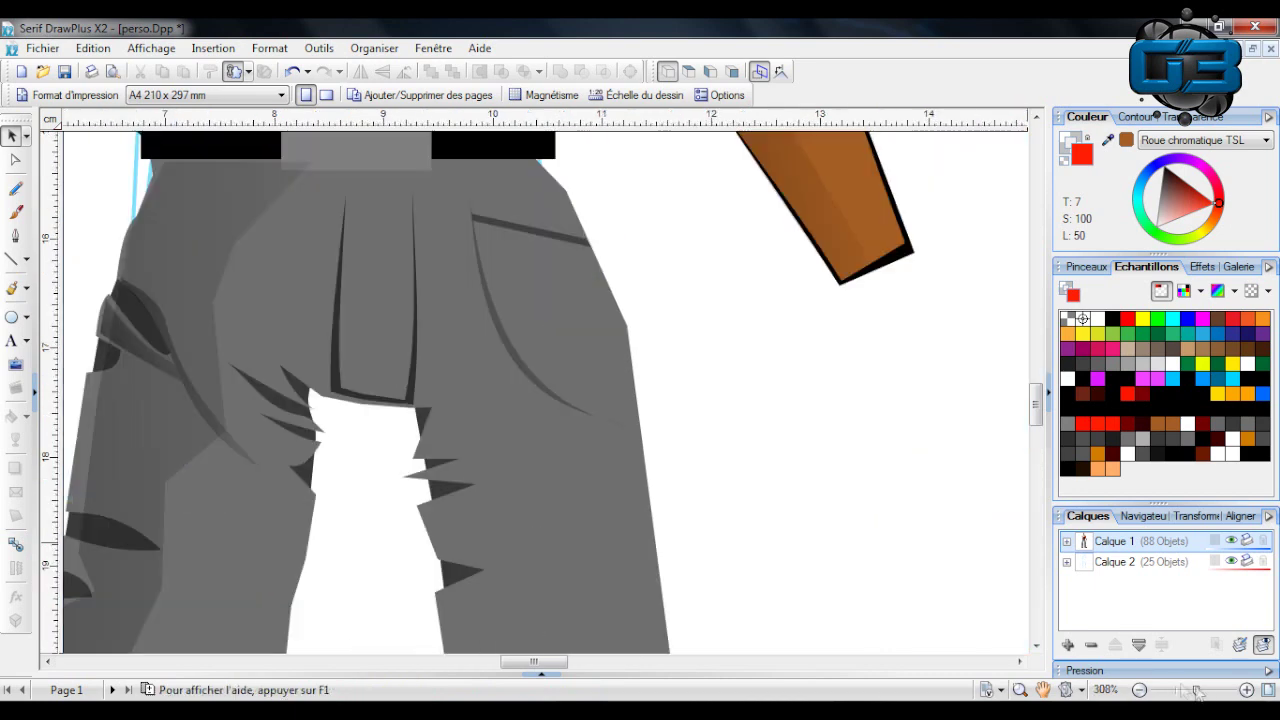
{"action": "scroll", "coordinate": [899, 368], "scroll_direction": "up", "scroll_amount": 1}
{"action": "left_click_drag", "start_coordinate": [533, 663], "coordinate": [558, 663]}
{"action": "scroll", "coordinate": [578, 445], "scroll_direction": "up", "scroll_amount": 2}
{"action": "scroll", "coordinate": [574, 445], "scroll_direction": "down", "scroll_amount": 3}
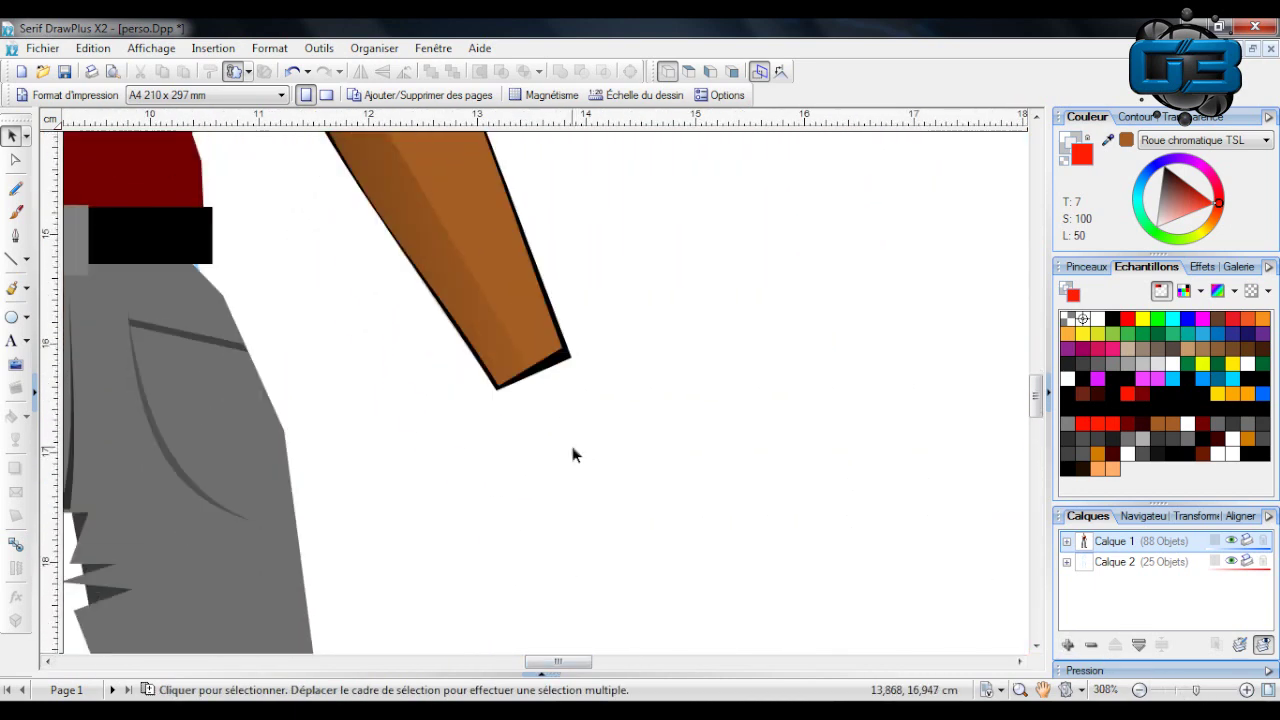
{"action": "scroll", "coordinate": [570, 443], "scroll_direction": "up", "scroll_amount": 1}
{"action": "left_click", "coordinate": [15, 258]}
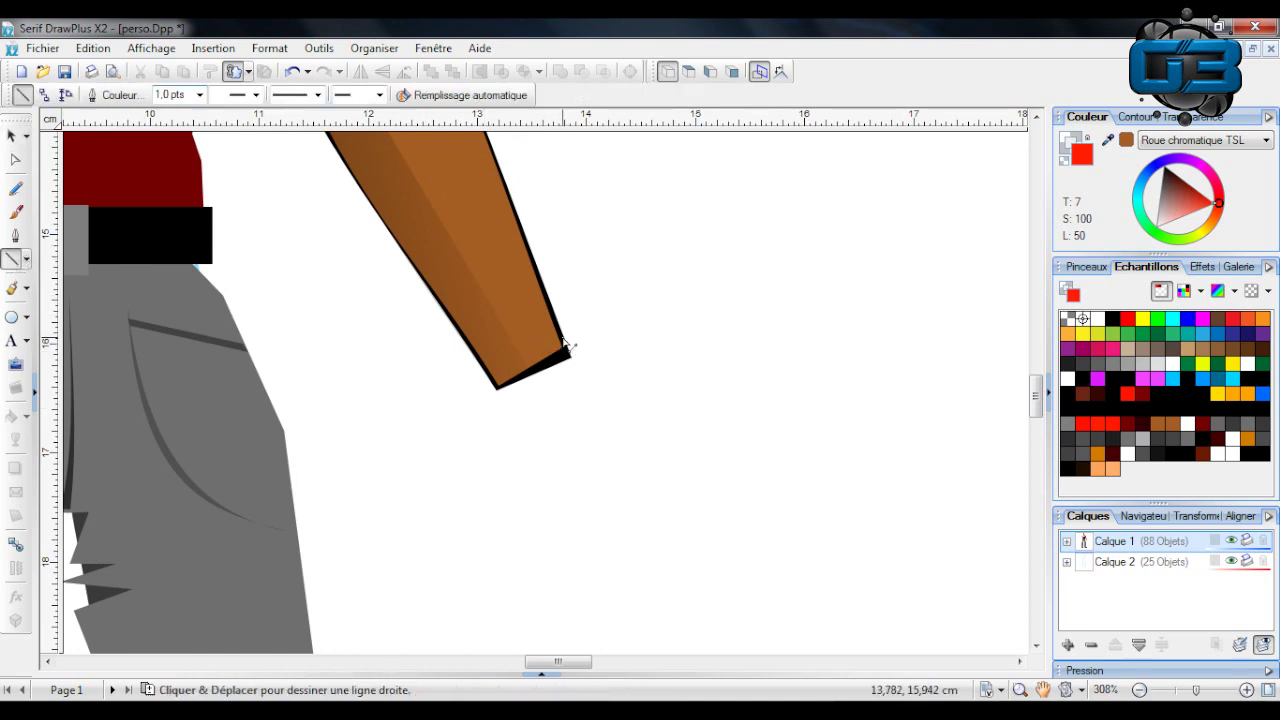
{"action": "mouse_move", "coordinate": [566, 345]}
{"action": "left_mouse_down"}
{"action": "mouse_move", "coordinate": [614, 372]}
{"action": "mouse_move", "coordinate": [687, 502]}
{"action": "mouse_move", "coordinate": [637, 611]}
{"action": "mouse_move", "coordinate": [523, 626]}
{"action": "mouse_move", "coordinate": [503, 598]}
{"action": "mouse_move", "coordinate": [517, 578]}
{"action": "mouse_move", "coordinate": [564, 576]}
{"action": "mouse_move", "coordinate": [593, 546]}
{"action": "mouse_move", "coordinate": [600, 509]}
{"action": "mouse_move", "coordinate": [543, 403]}
{"action": "mouse_move", "coordinate": [546, 451]}
{"action": "mouse_move", "coordinate": [520, 487]}
{"action": "left_mouse_up"}
{"action": "left_click_drag", "start_coordinate": [507, 549], "coordinate": [562, 337]}
{"action": "left_click", "coordinate": [1141, 182]}
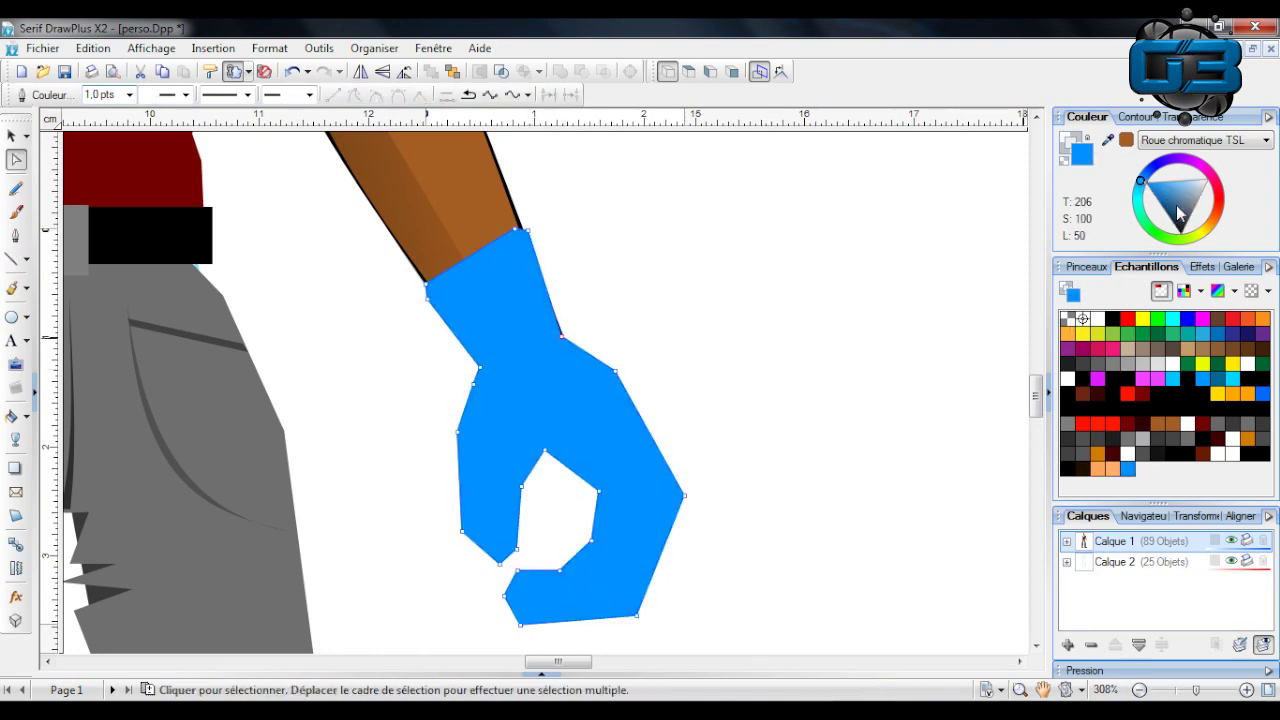
{"action": "left_click_drag", "start_coordinate": [1179, 210], "coordinate": [1180, 238]}
Scale the hand shape down to about 1.9 by 2.9 cm and place it over the end of the forearm.
{"action": "left_click", "coordinate": [1173, 691]}
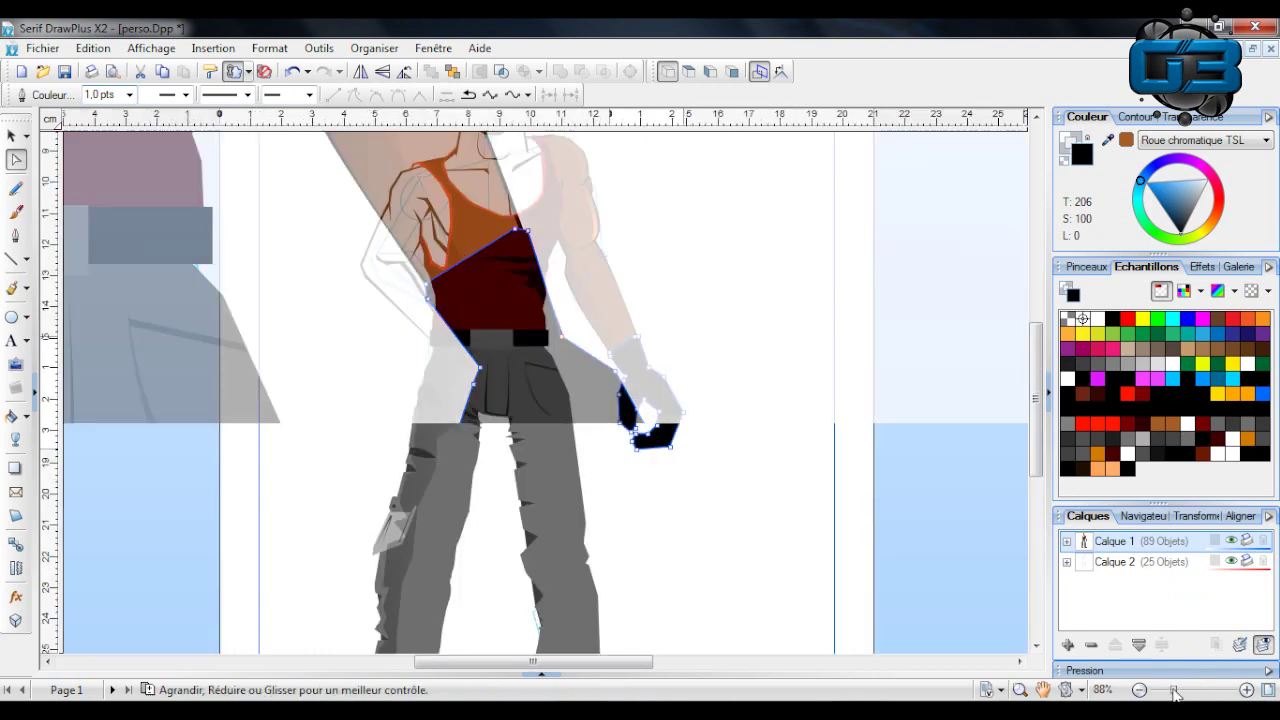
{"action": "left_click", "coordinate": [778, 424]}
{"action": "scroll", "coordinate": [775, 425], "scroll_direction": "up", "scroll_amount": 4}
{"action": "scroll", "coordinate": [775, 425], "scroll_direction": "down", "scroll_amount": 3}
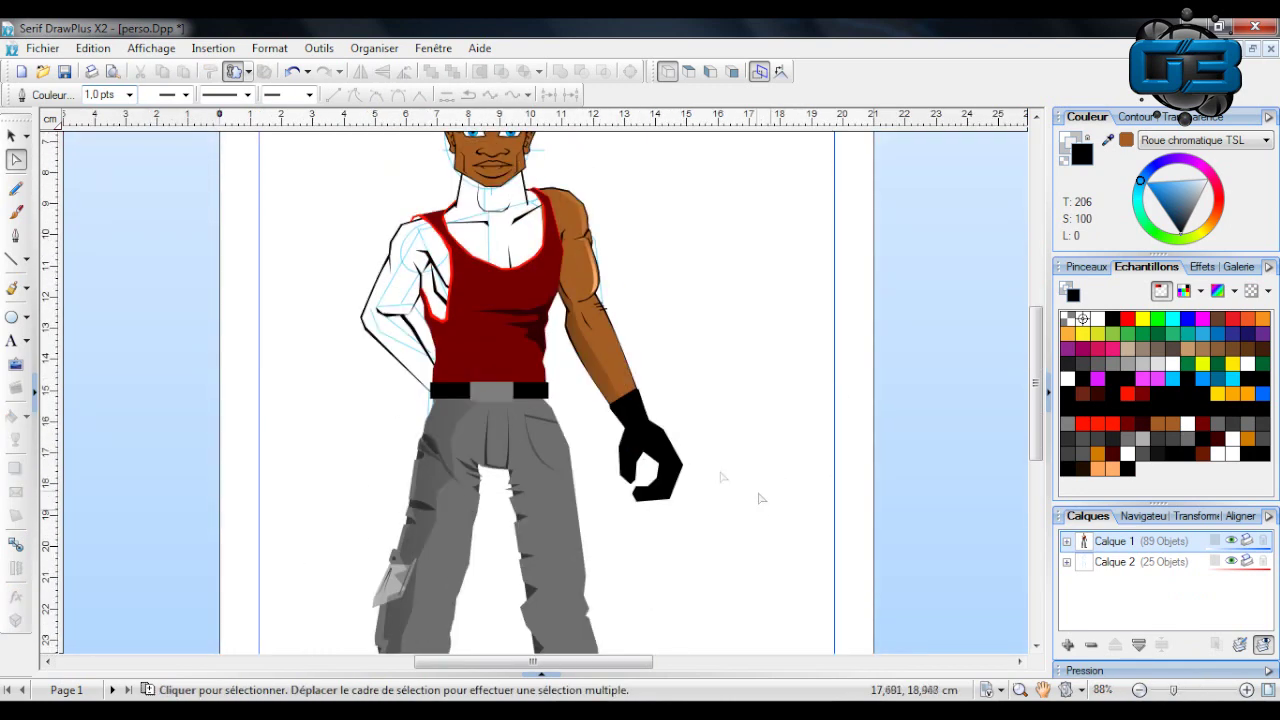
{"action": "left_click", "coordinate": [8, 135]}
{"action": "left_click", "coordinate": [658, 478]}
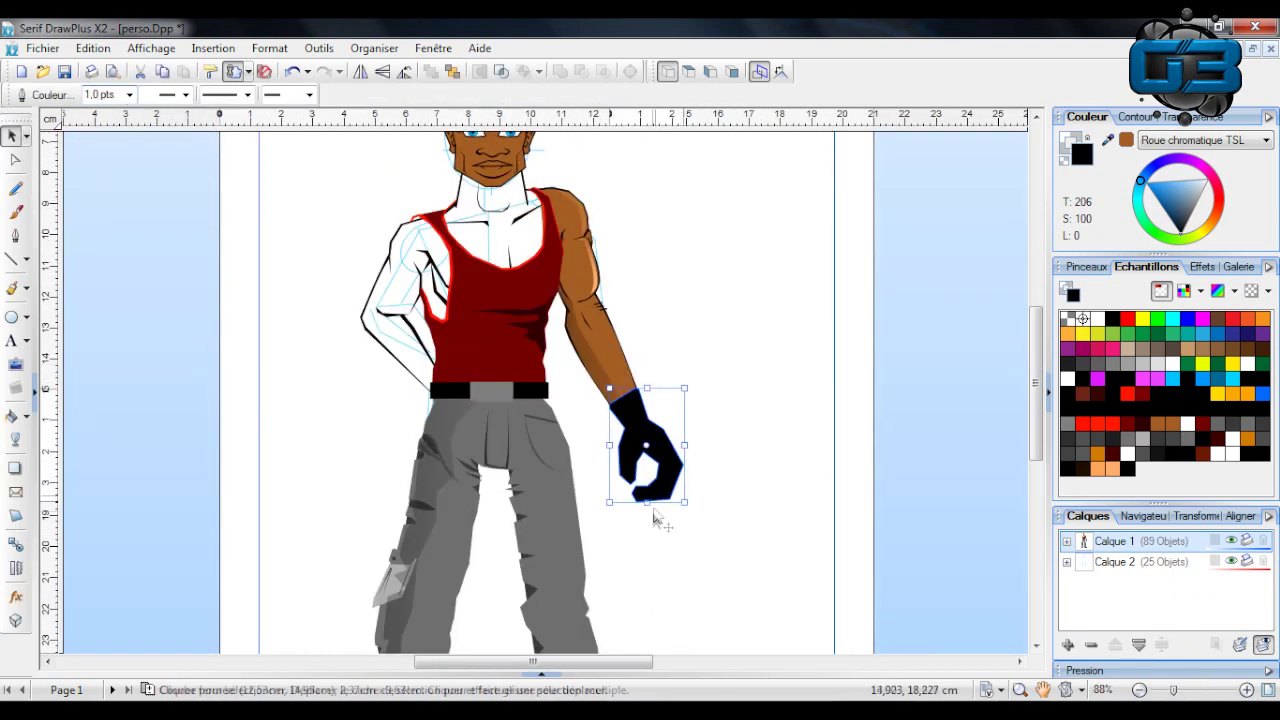
{"action": "left_click_drag", "start_coordinate": [608, 503], "coordinate": [624, 481]}
{"action": "left_click_drag", "start_coordinate": [677, 442], "coordinate": [673, 456]}
{"action": "left_click", "coordinate": [1199, 697]}
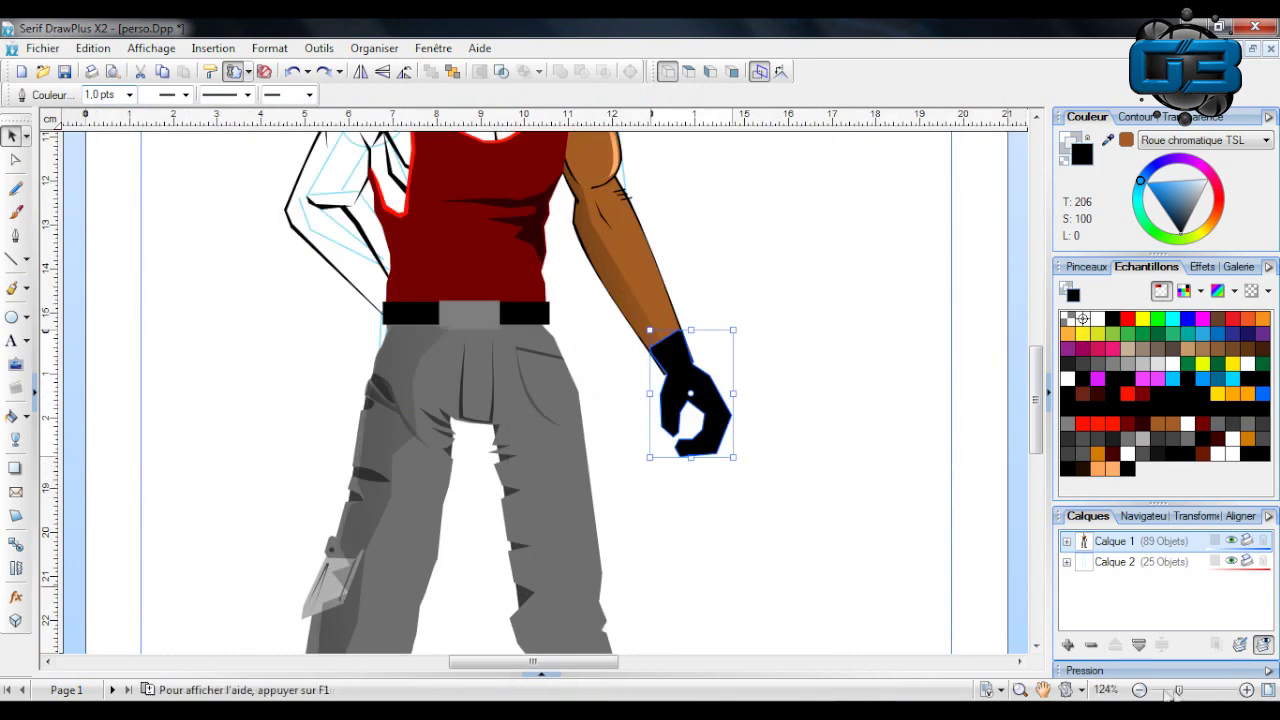
{"action": "left_click", "coordinate": [1202, 694]}
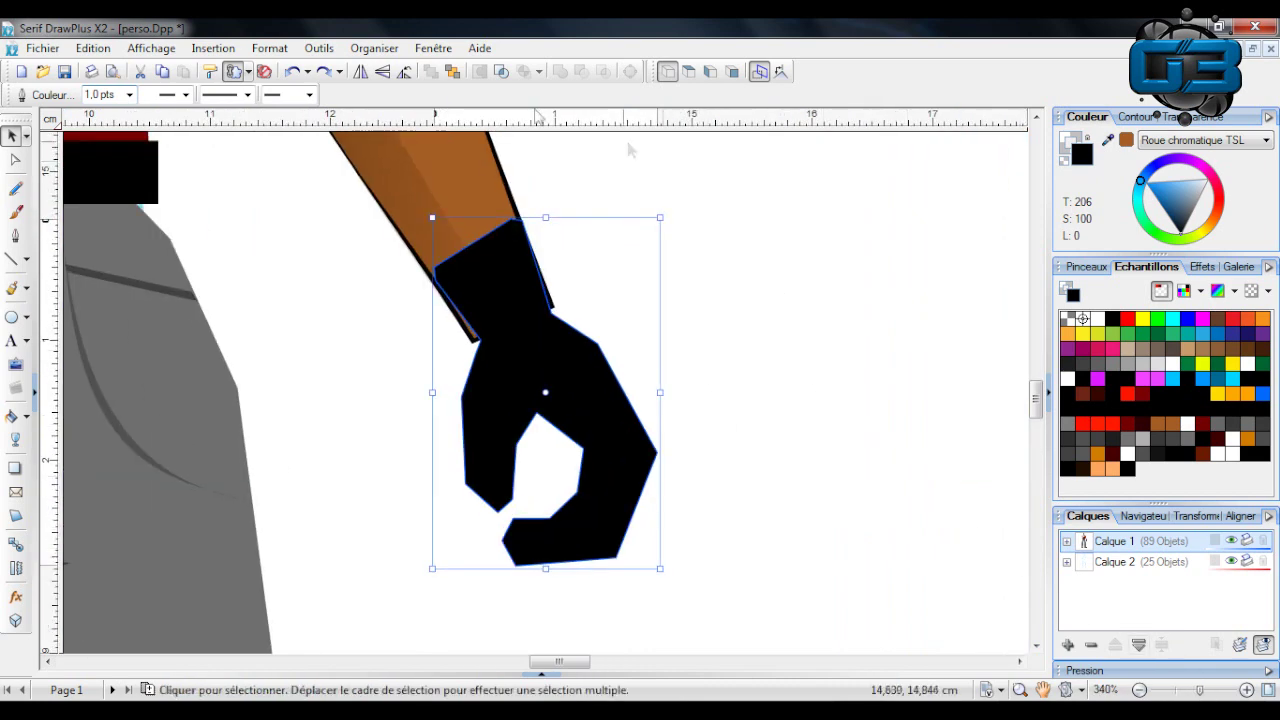
Adjust the hand outline's nodes around the wrist so that it covers the forearm's end and black outlines.
{"action": "left_click", "coordinate": [15, 159]}
{"action": "left_click_drag", "start_coordinate": [477, 342], "coordinate": [472, 343]}
{"action": "left_click_drag", "start_coordinate": [551, 314], "coordinate": [556, 310]}
{"action": "left_click", "coordinate": [724, 336]}
{"action": "scroll", "coordinate": [712, 366], "scroll_direction": "down", "scroll_amount": 2}
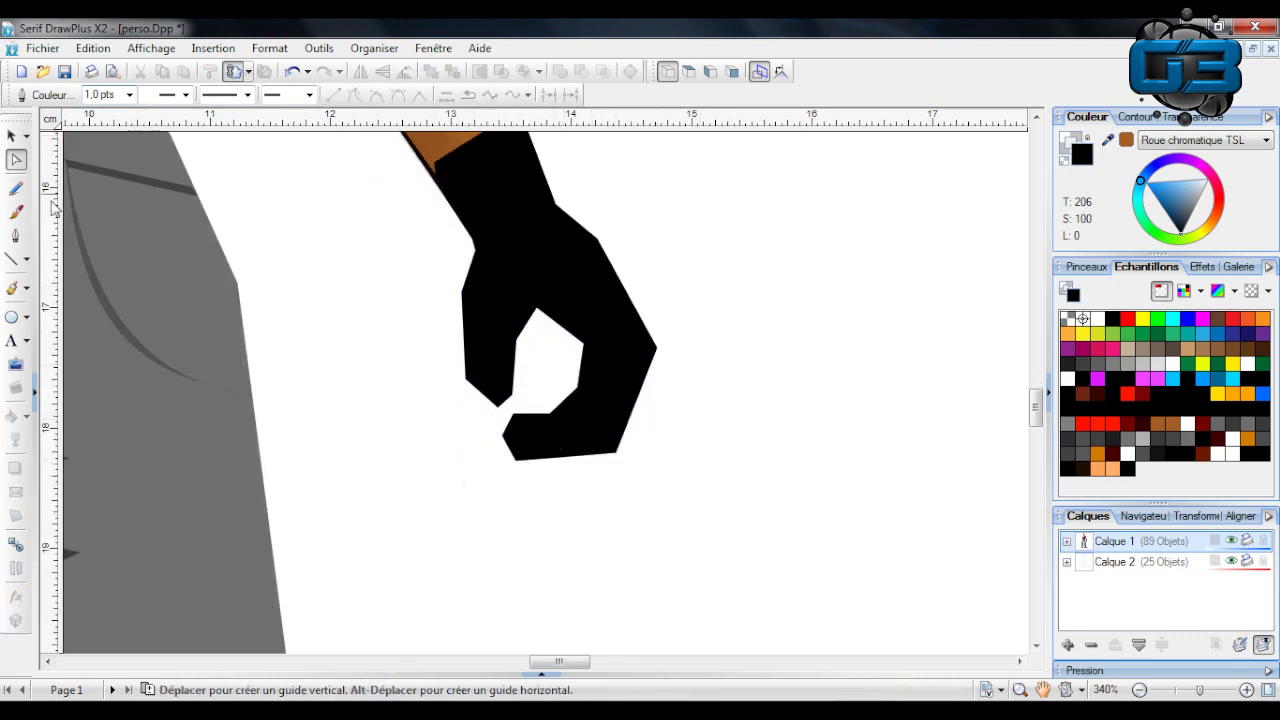
{"action": "left_click", "coordinate": [480, 190]}
{"action": "mouse_move", "coordinate": [434, 164]}
{"action": "left_mouse_down"}
{"action": "mouse_move", "coordinate": [416, 169]}
{"action": "mouse_move", "coordinate": [429, 181]}
{"action": "left_mouse_up"}
{"action": "left_click", "coordinate": [645, 190]}
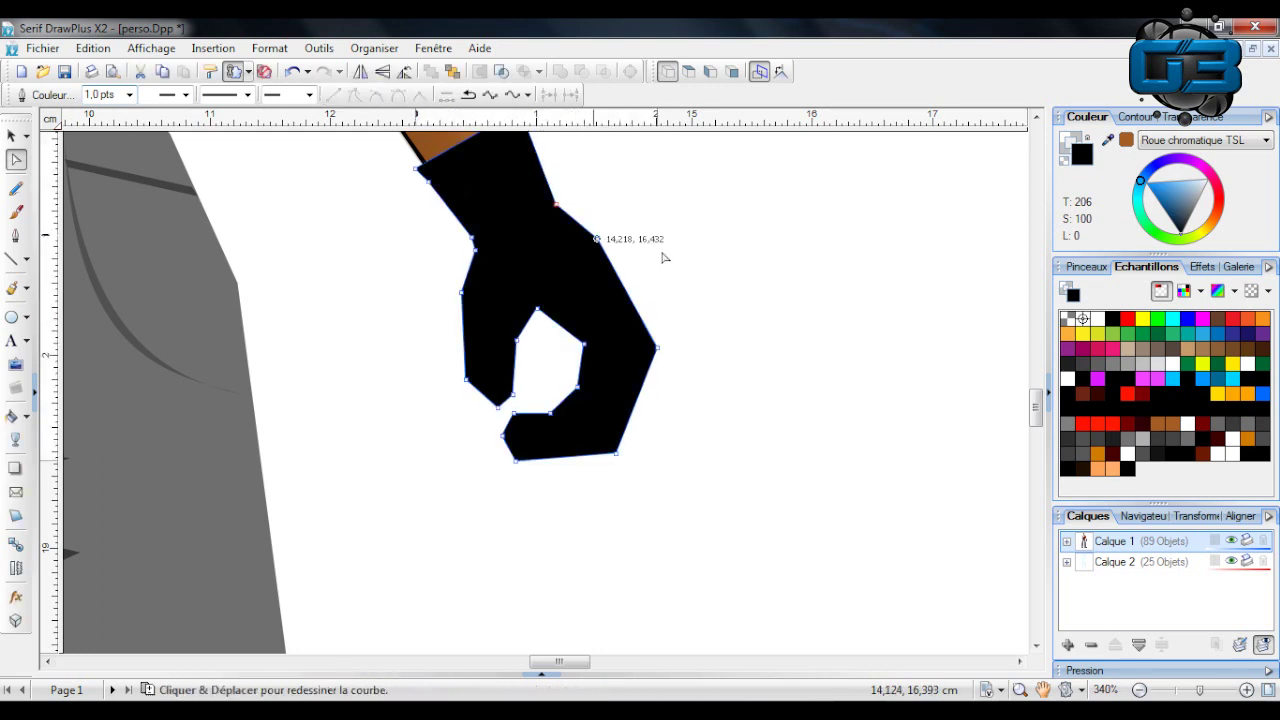
Fill the hand shape with dark brown (T 27, S 100, L 17).
{"action": "left_click", "coordinate": [1128, 143]}
{"action": "left_click_drag", "start_coordinate": [1184, 201], "coordinate": [1198, 176]}
{"action": "scroll", "coordinate": [789, 254], "scroll_direction": "up", "scroll_amount": 1}
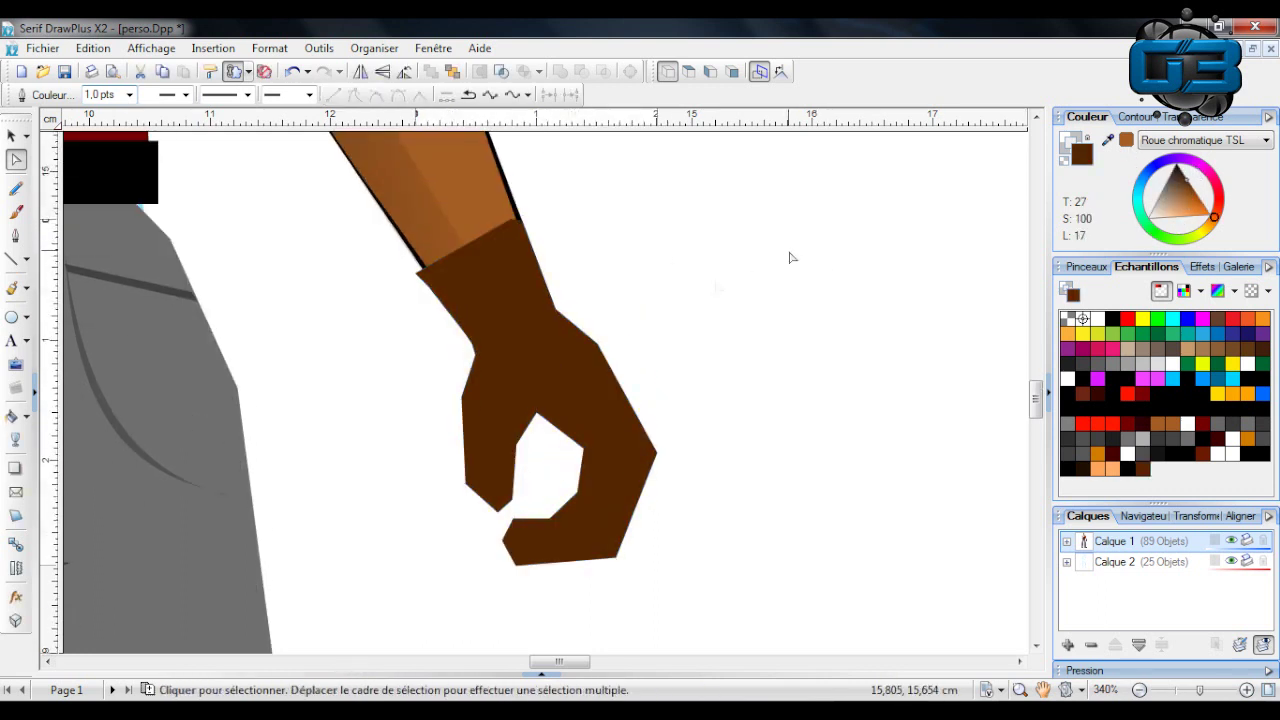
{"action": "left_click", "coordinate": [325, 369]}
Draw a closed shape with a jagged finger edge across the hand's opening, overlapping the curled outer part of the hand.
{"action": "left_click", "coordinate": [12, 258]}
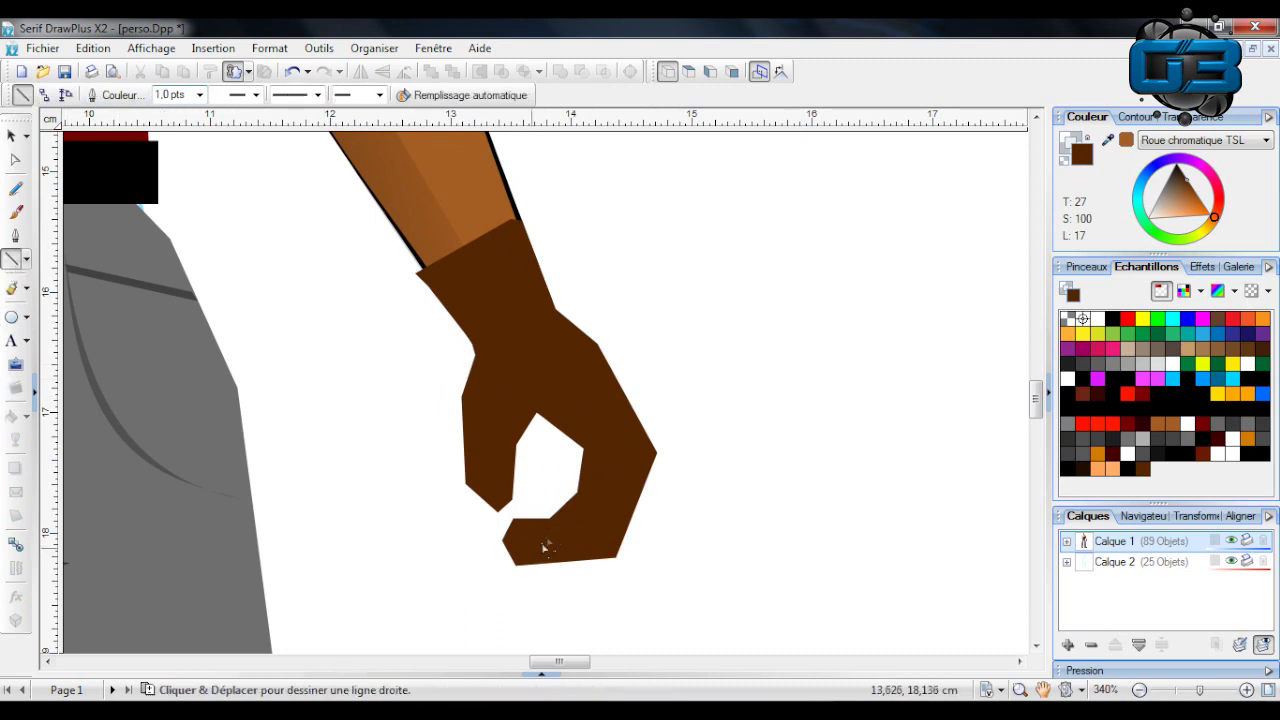
{"action": "mouse_move", "coordinate": [525, 514]}
{"action": "left_mouse_down"}
{"action": "mouse_move", "coordinate": [546, 502]}
{"action": "mouse_move", "coordinate": [536, 478]}
{"action": "mouse_move", "coordinate": [574, 411]}
{"action": "mouse_move", "coordinate": [603, 458]}
{"action": "left_mouse_up"}
{"action": "left_click_drag", "start_coordinate": [603, 458], "coordinate": [604, 466]}
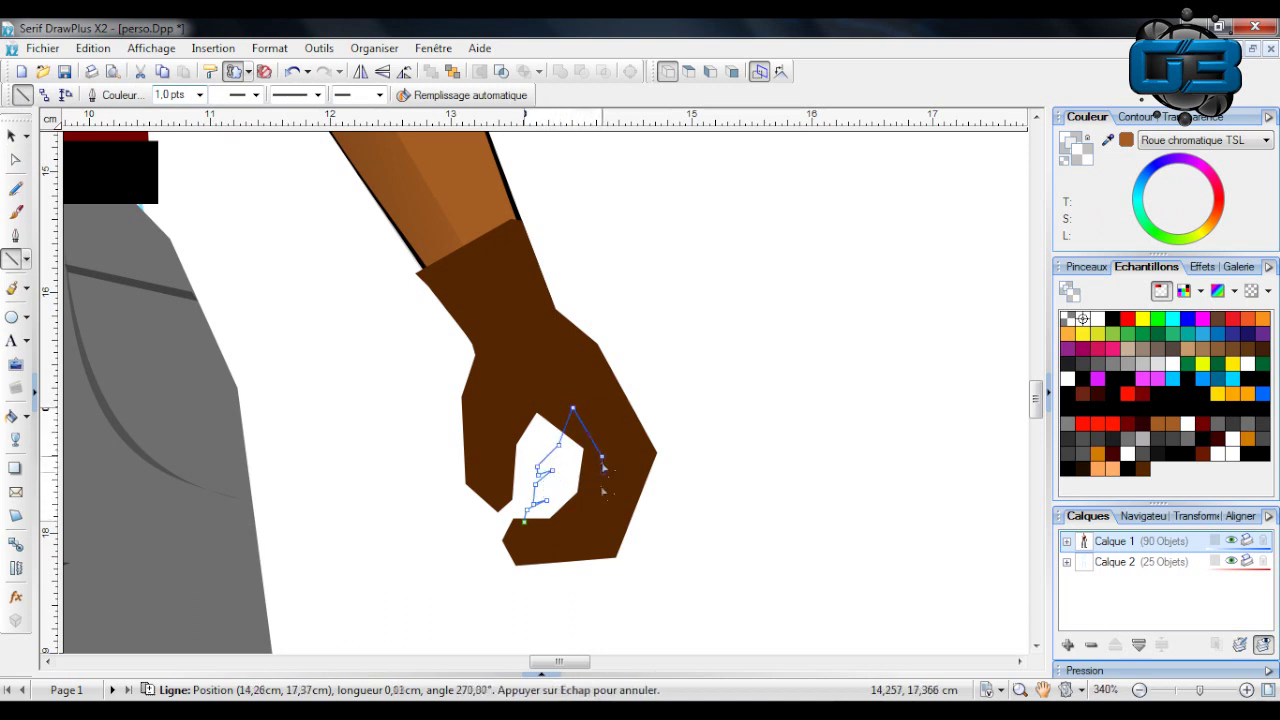
{"action": "left_click_drag", "start_coordinate": [549, 553], "coordinate": [549, 549]}
{"action": "left_click_drag", "start_coordinate": [549, 549], "coordinate": [529, 537]}
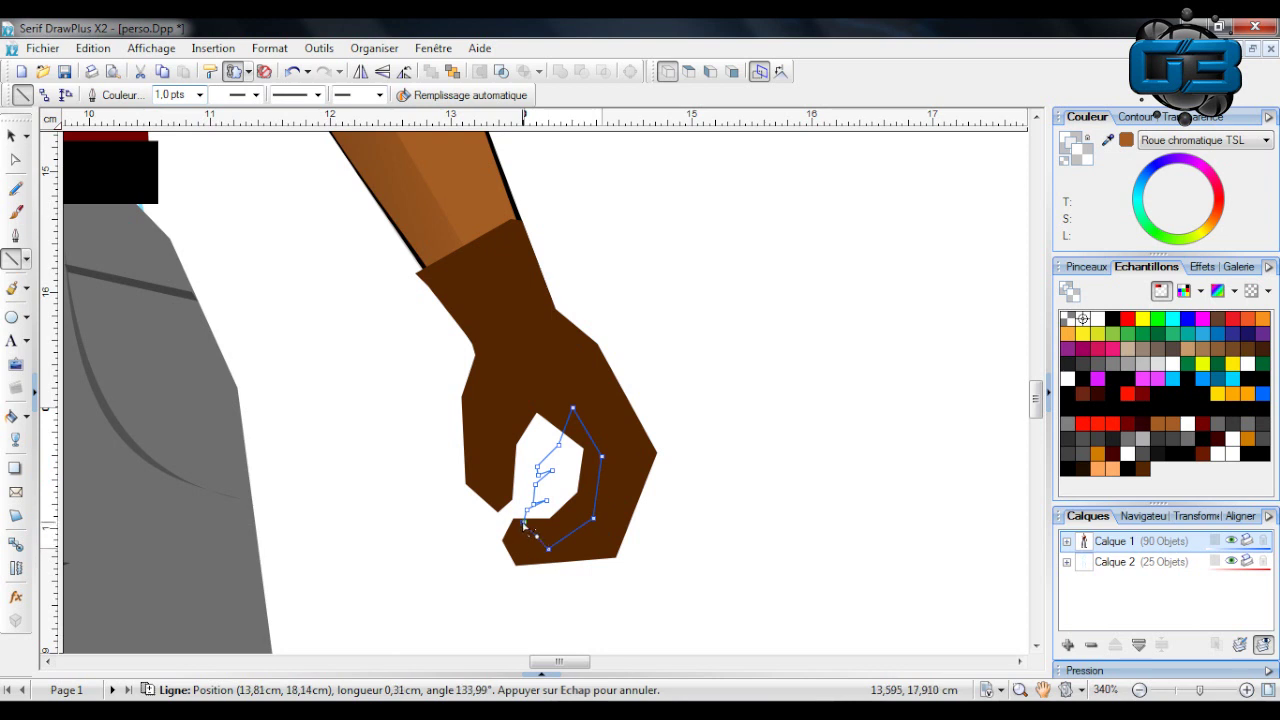
{"action": "left_click", "coordinate": [524, 522]}
Fill the jagged finger shape with very dark brown (T 27, S 100, L 11) and place it behind the hand.
{"action": "left_click", "coordinate": [1127, 146]}
{"action": "left_click_drag", "start_coordinate": [1189, 203], "coordinate": [1194, 176]}
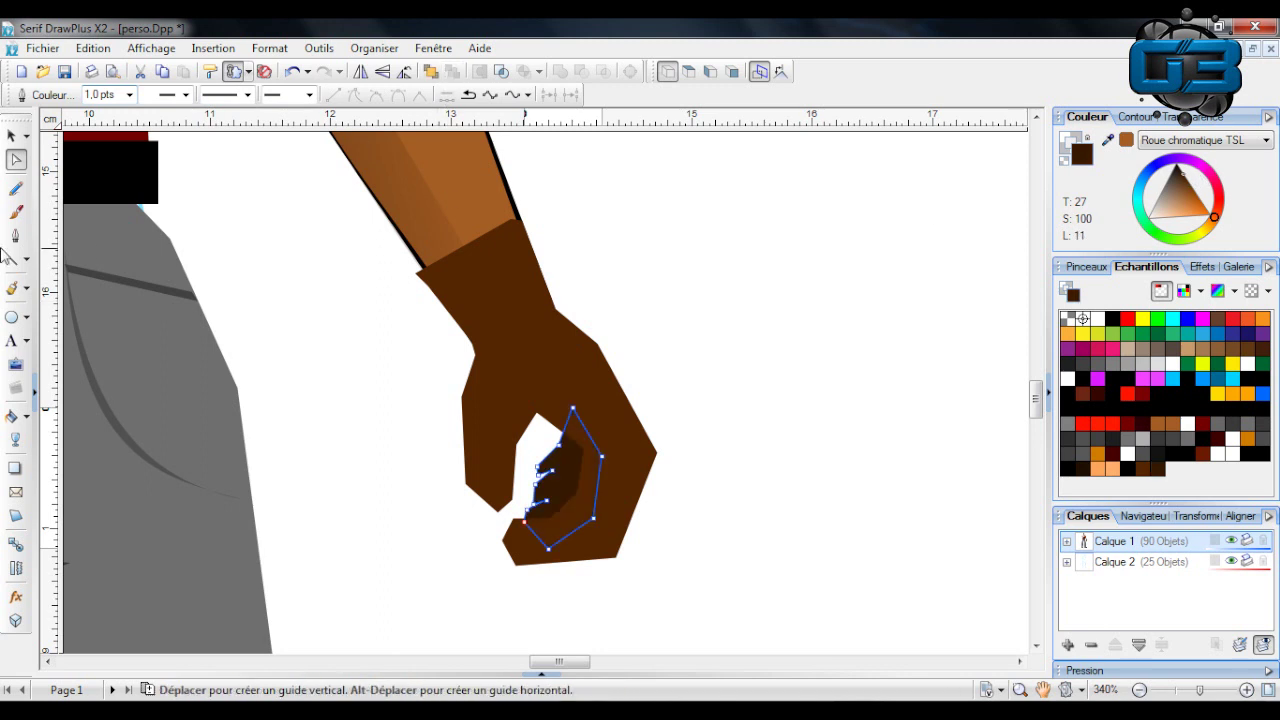
{"action": "left_click", "coordinate": [11, 135]}
{"action": "left_click", "coordinate": [446, 423]}
{"action": "scroll", "coordinate": [477, 425], "scroll_direction": "down", "scroll_amount": 2}
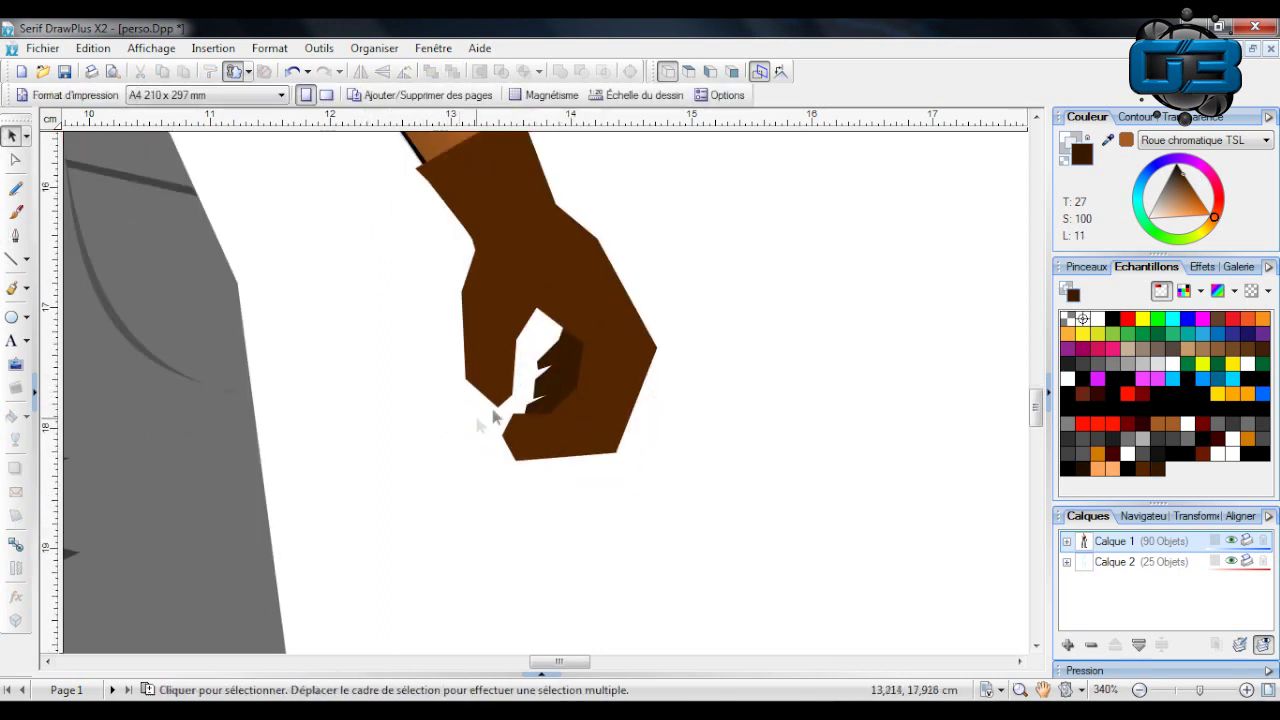
Reshape the notches along the dark finger shape's jagged edge by repositioning its nodes.
{"action": "left_click", "coordinate": [15, 160]}
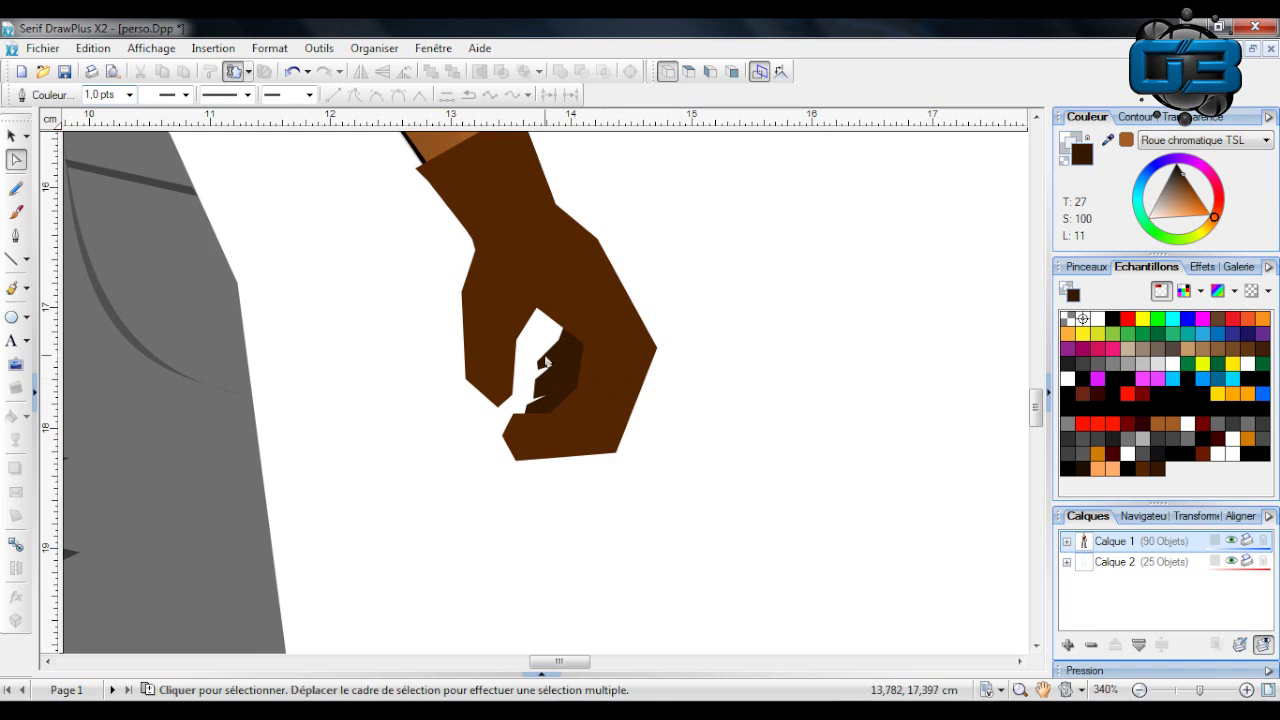
{"action": "left_click", "coordinate": [546, 362]}
{"action": "left_click_drag", "start_coordinate": [541, 371], "coordinate": [540, 410]}
{"action": "left_click", "coordinate": [800, 398]}
{"action": "left_click", "coordinate": [1214, 692]}
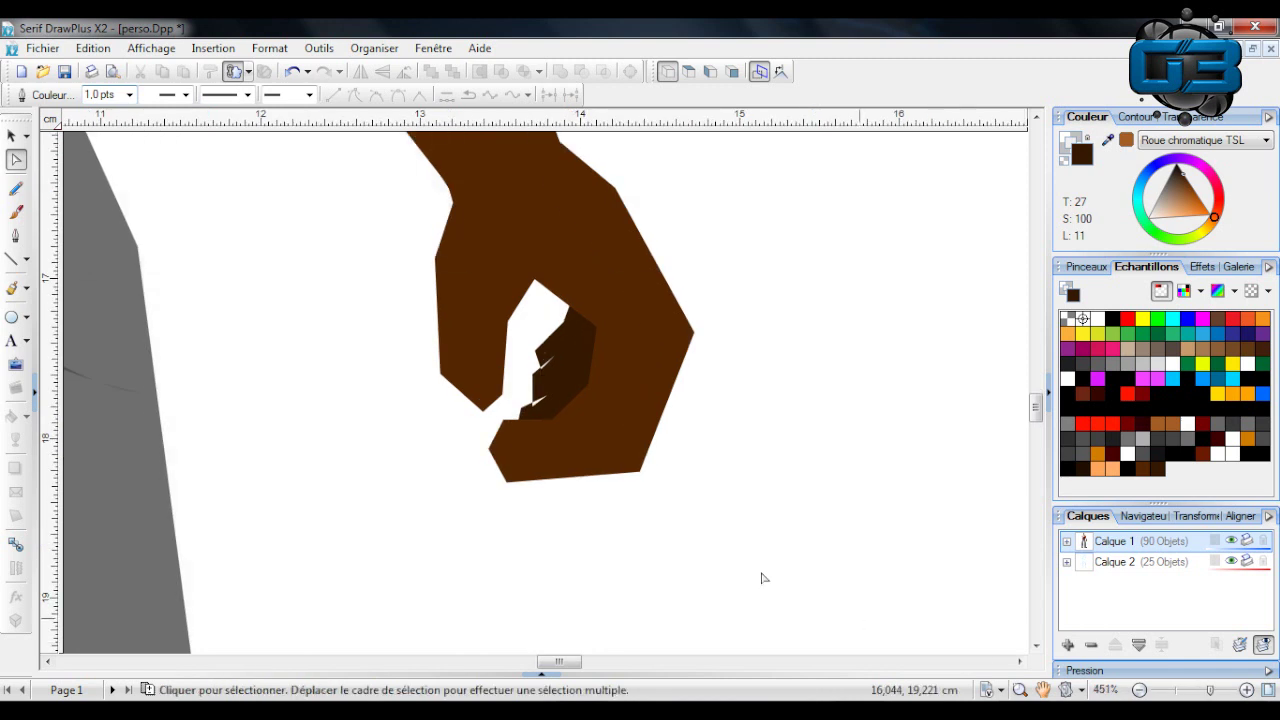
{"action": "left_click", "coordinate": [560, 385]}
{"action": "left_click_drag", "start_coordinate": [541, 400], "coordinate": [533, 403]}
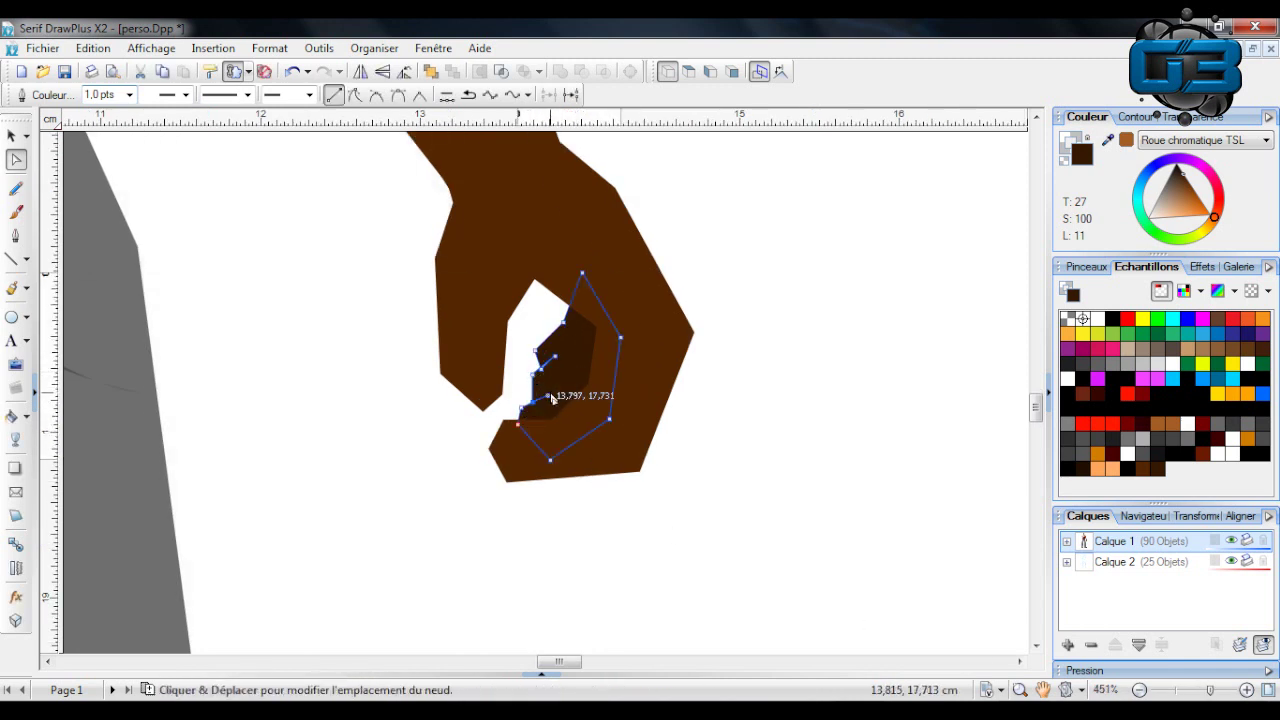
Adjust the finger-side edge of the dark palm shape inside the brown glove and deselect it.
{"action": "left_click", "coordinate": [546, 368]}
{"action": "left_click", "coordinate": [829, 325]}
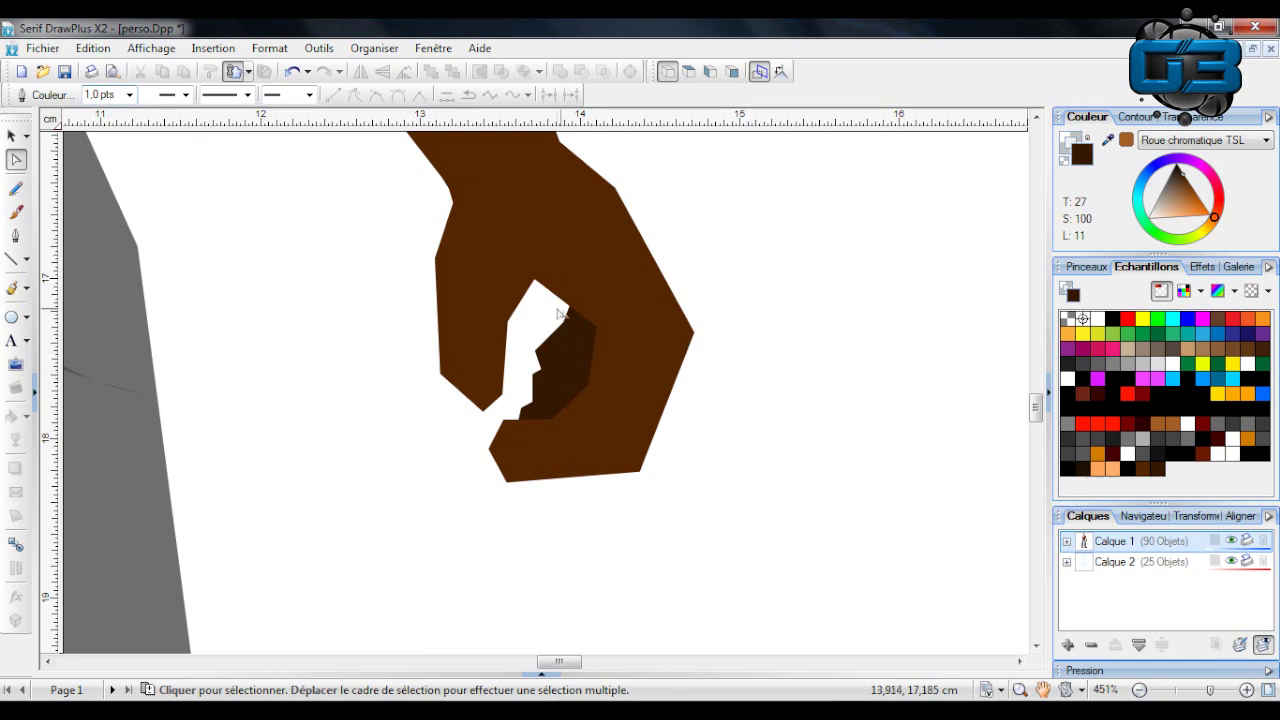
Examine the brown glove against the whole figure and up close.
{"action": "left_click", "coordinate": [1180, 693]}
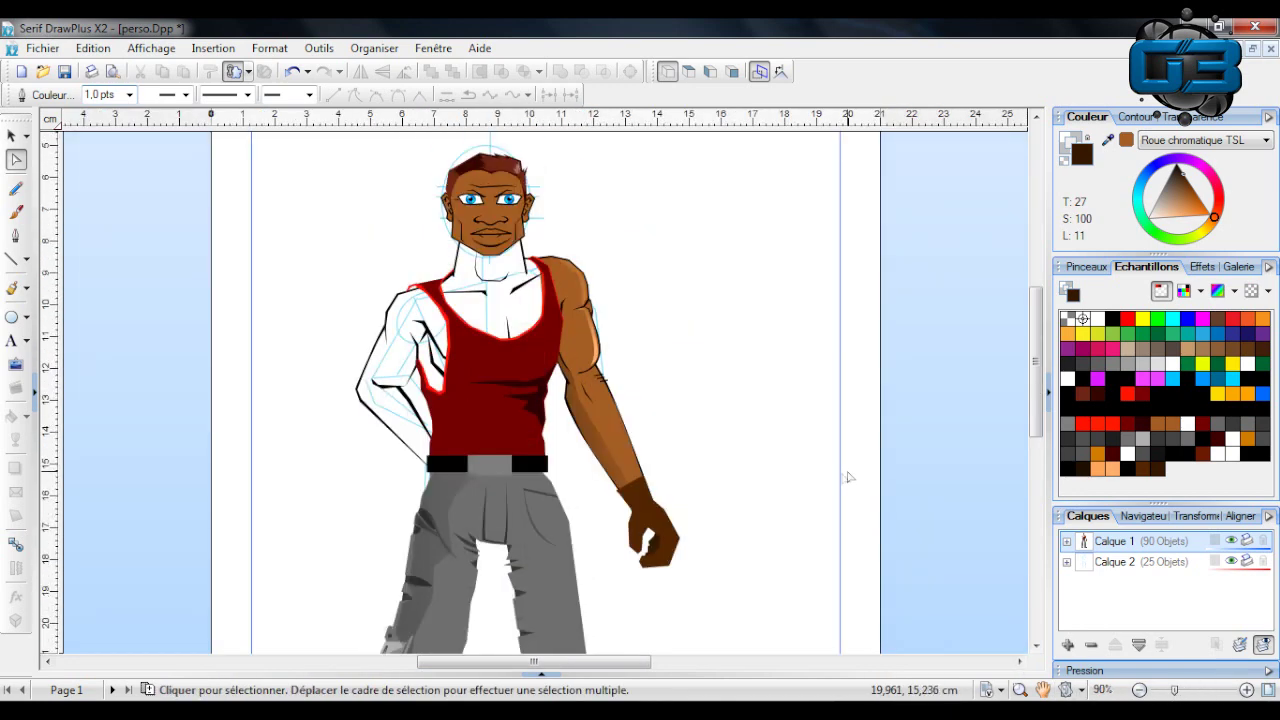
{"action": "left_click", "coordinate": [648, 500]}
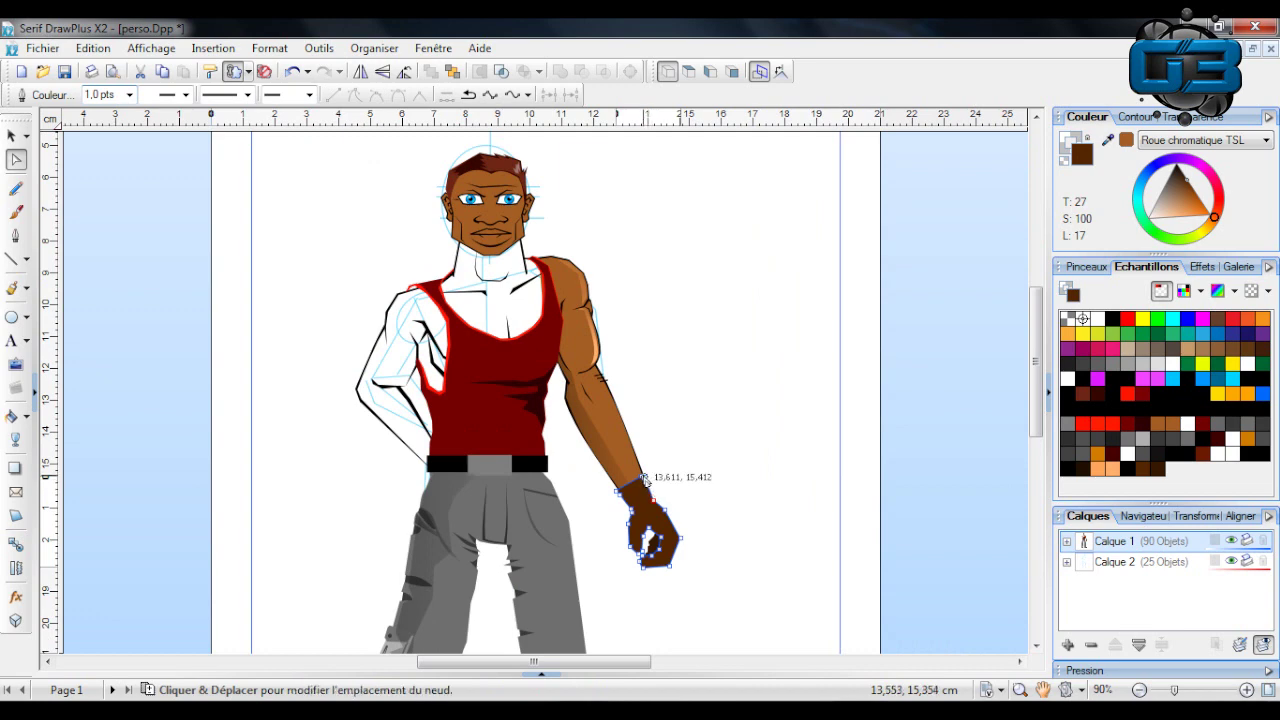
{"action": "left_click", "coordinate": [712, 528]}
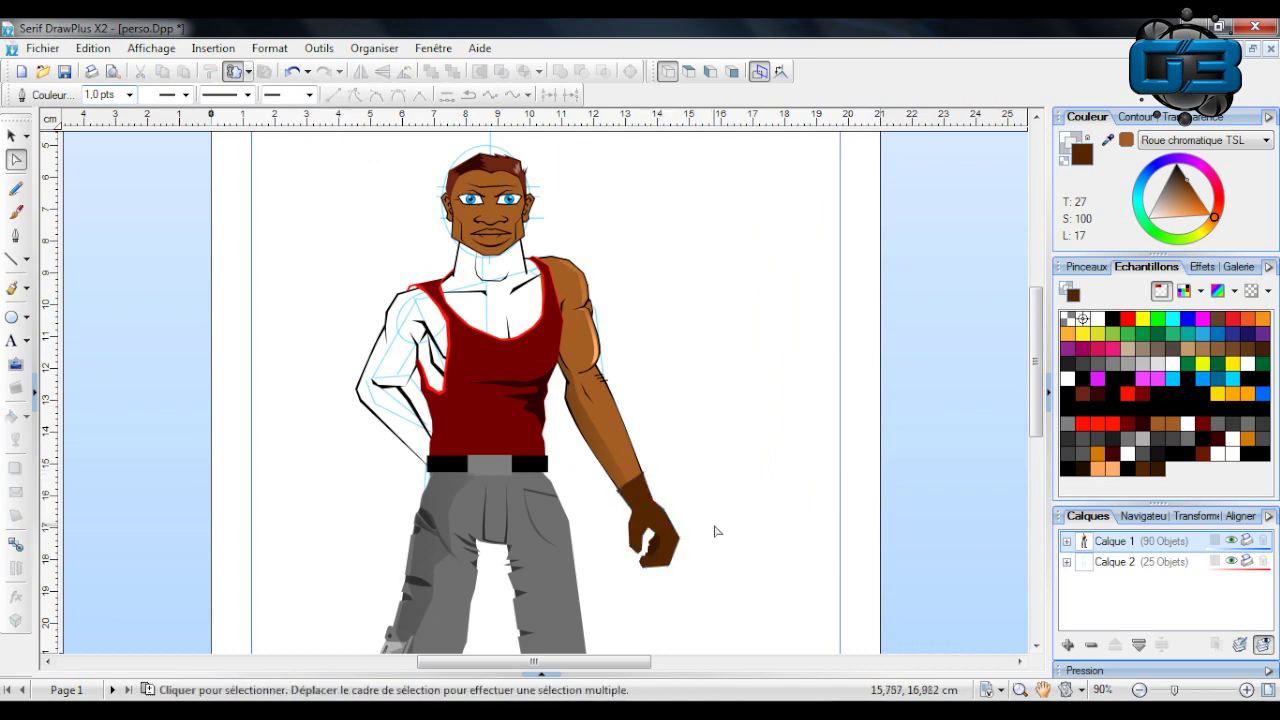
{"action": "scroll", "coordinate": [716, 545], "scroll_direction": "down", "scroll_amount": 2}
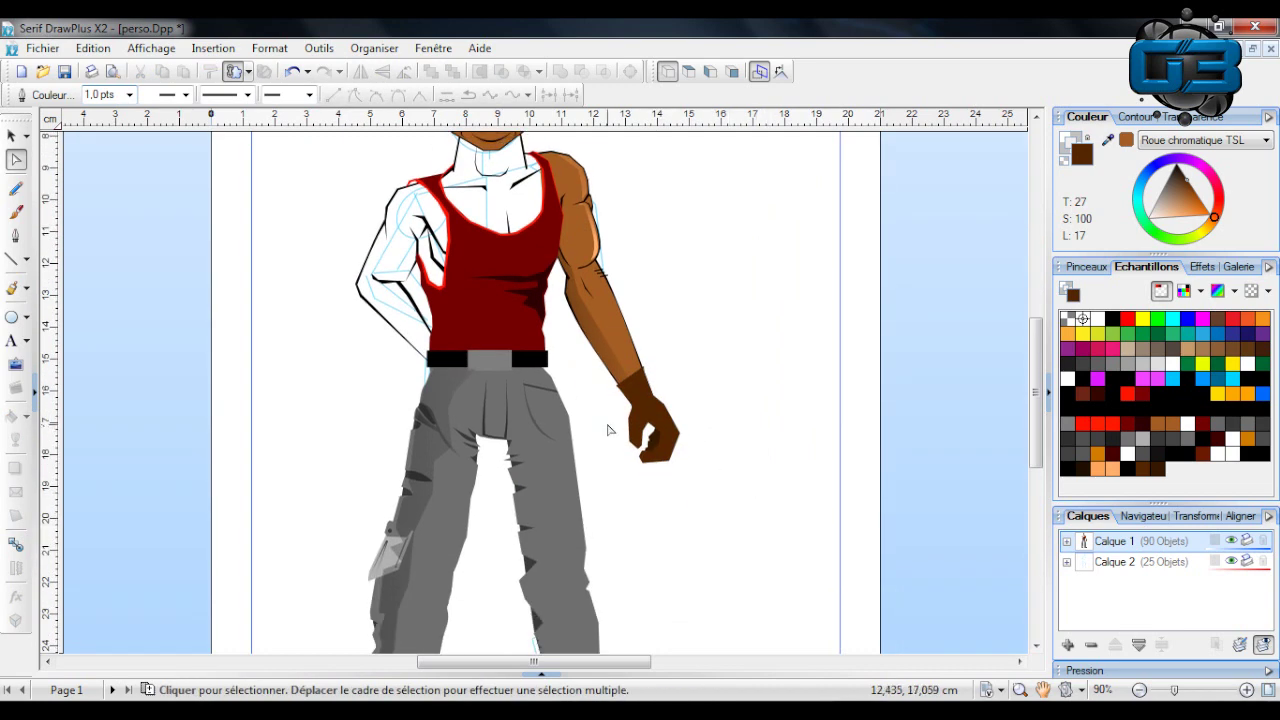
{"action": "scroll", "coordinate": [607, 430], "scroll_direction": "up", "scroll_amount": 2}
{"action": "scroll", "coordinate": [607, 430], "scroll_direction": "down", "scroll_amount": 3}
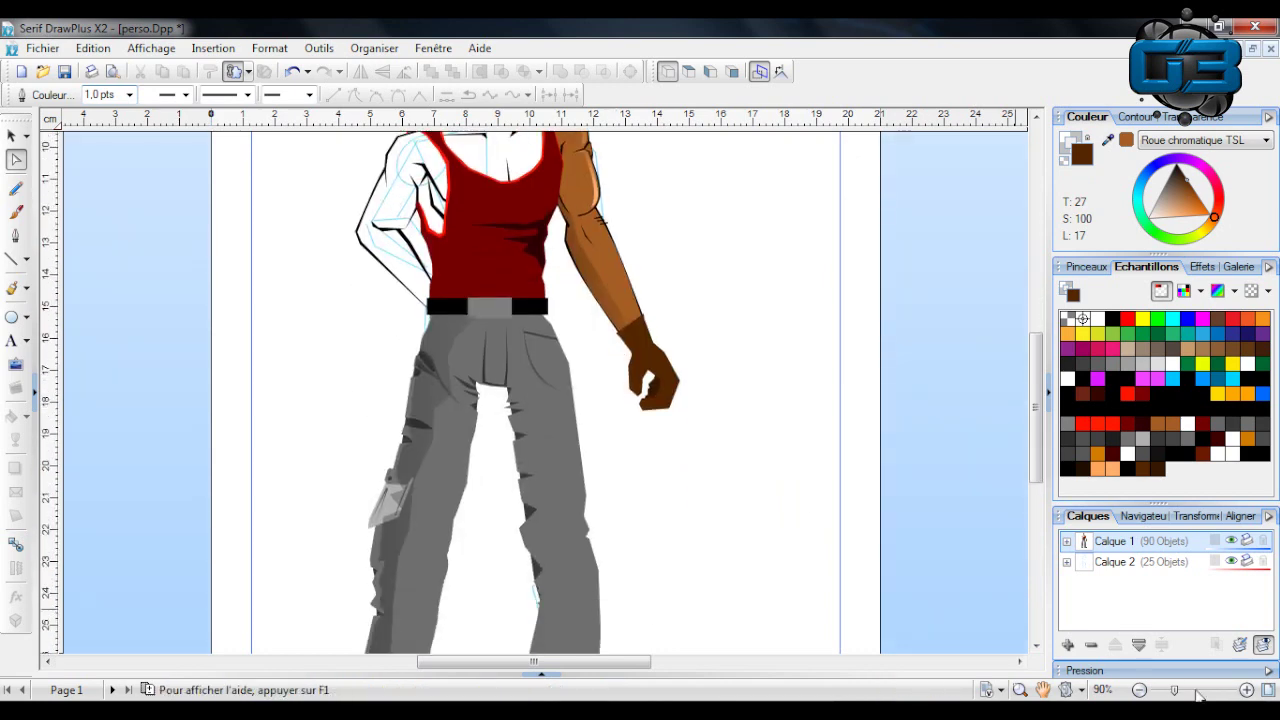
{"action": "left_click", "coordinate": [1200, 694]}
{"action": "left_click_drag", "start_coordinate": [550, 662], "coordinate": [596, 662]}
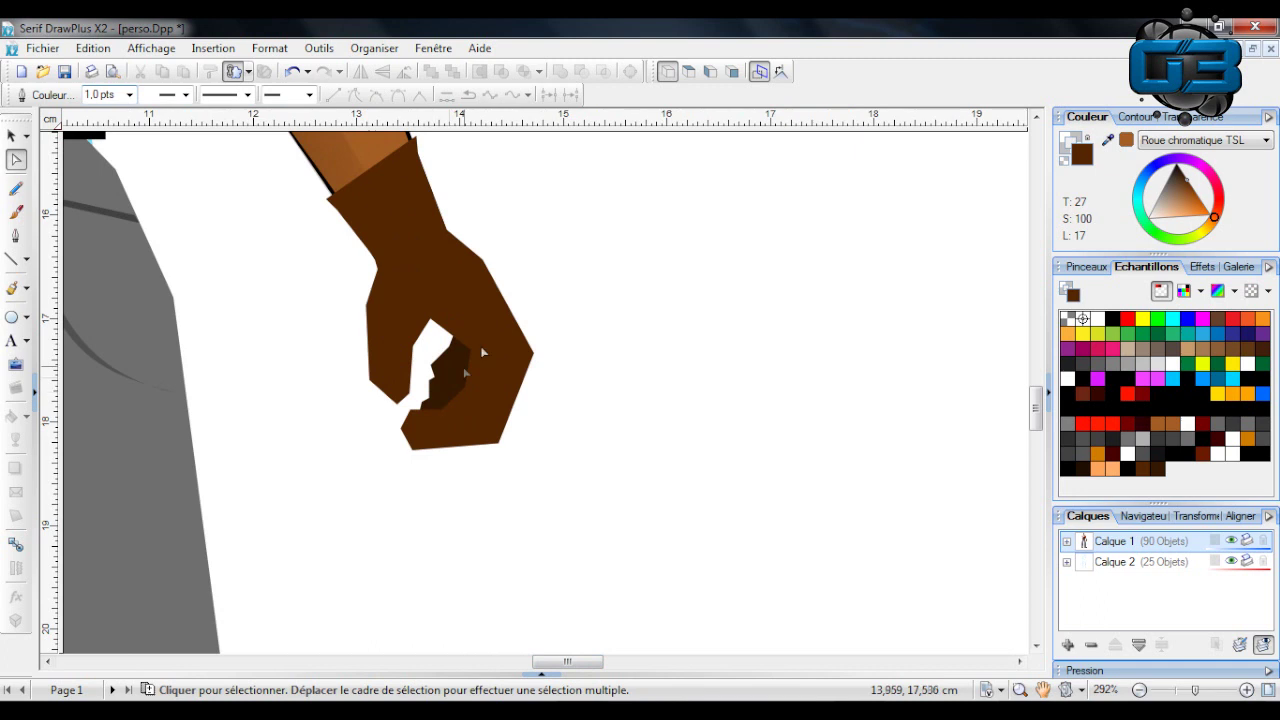
{"action": "scroll", "coordinate": [500, 280], "scroll_direction": "up", "scroll_amount": 2}
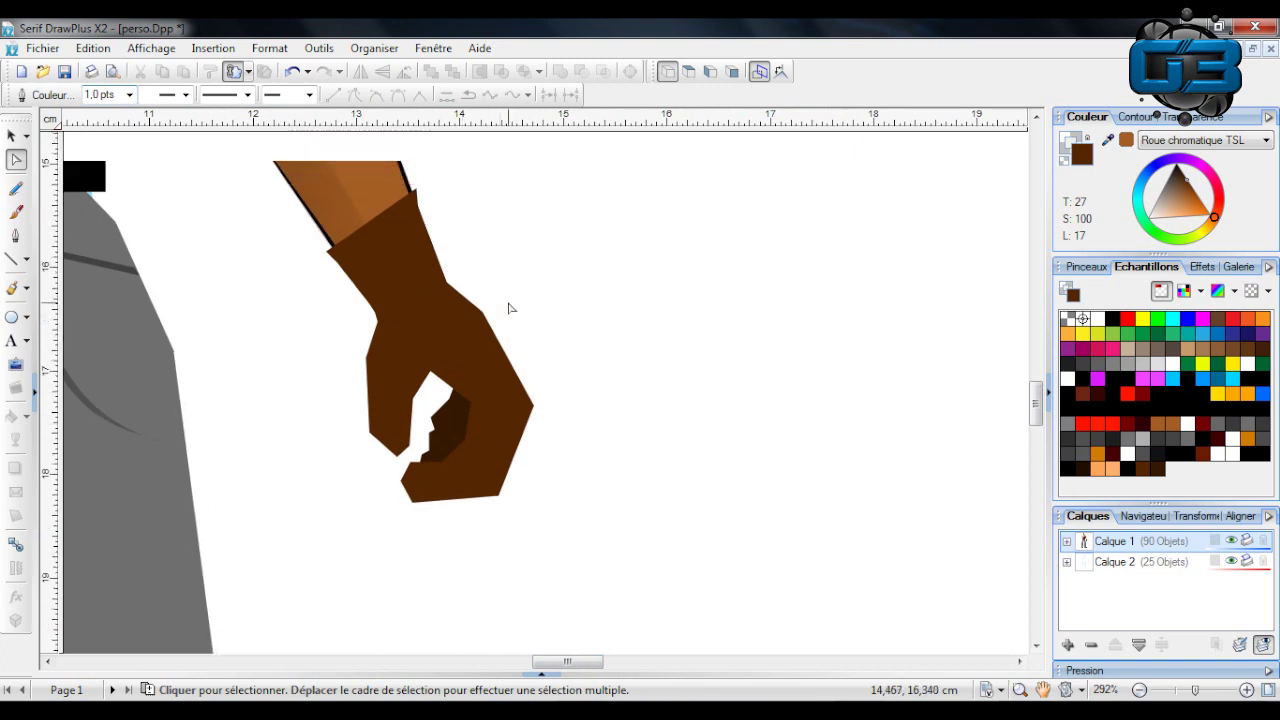
{"action": "left_click", "coordinate": [13, 258]}
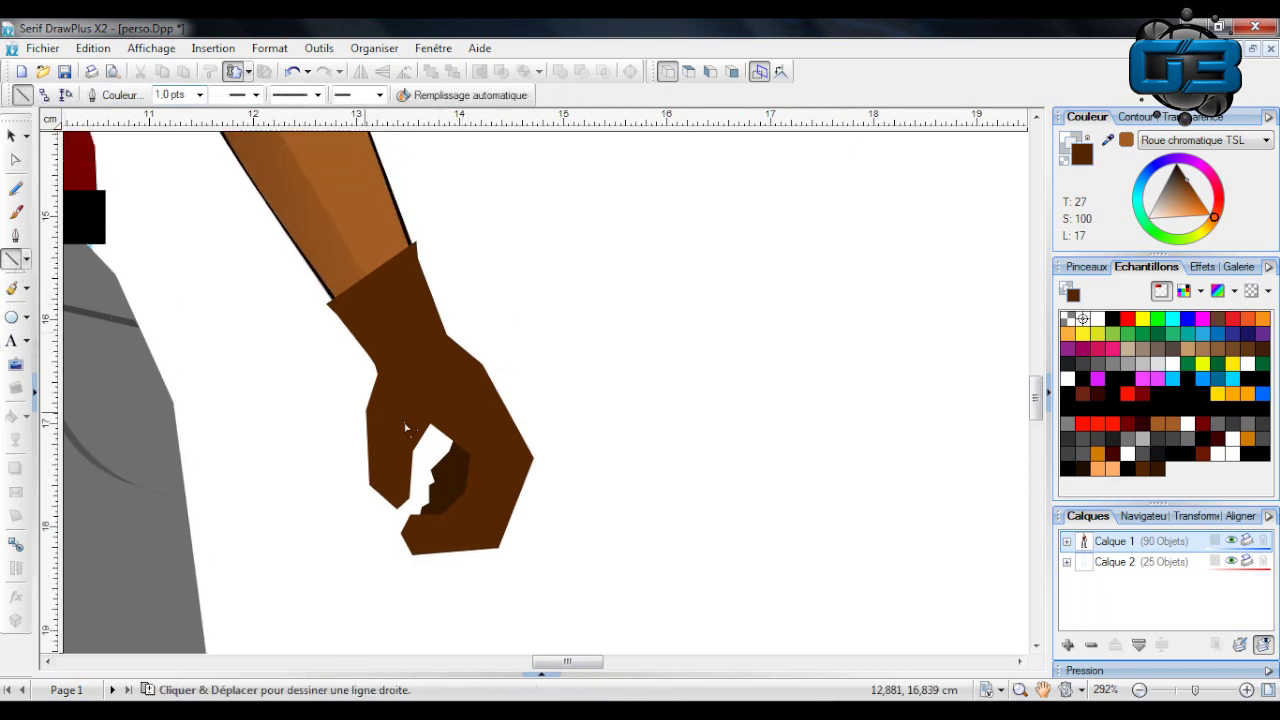
{"action": "scroll", "coordinate": [516, 518], "scroll_direction": "down", "scroll_amount": 4}
{"action": "left_click_drag", "start_coordinate": [432, 250], "coordinate": [595, 488]}
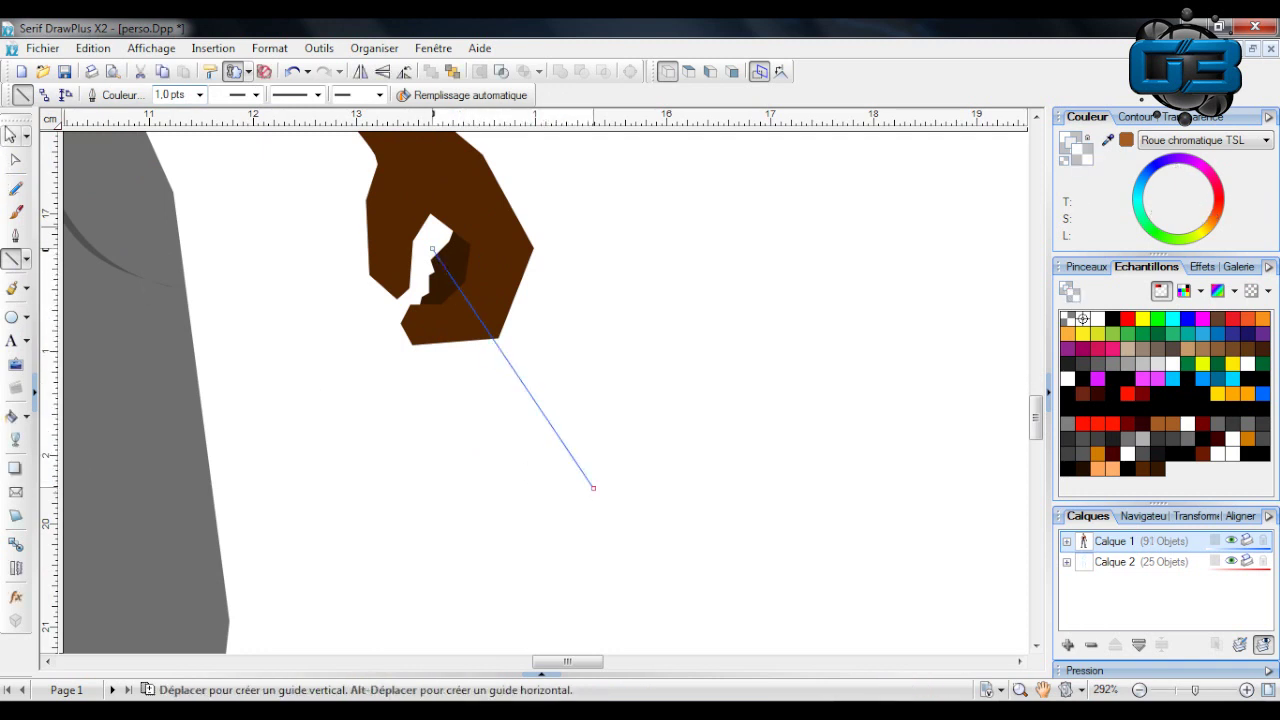
{"action": "left_click", "coordinate": [13, 135]}
{"action": "key", "text": "Delete"}
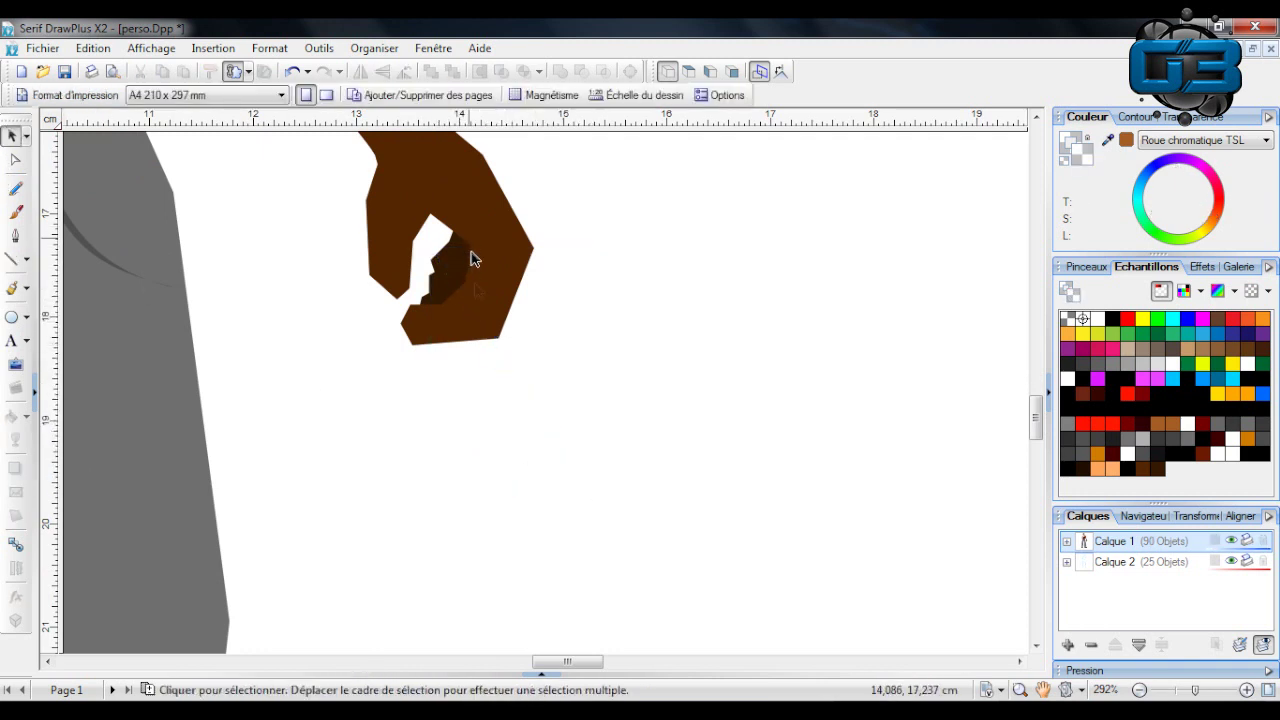
Draw a closed straight-line shadow outline from the glove's cuff over the wrist creases and thumb to the inner palm edge.
{"action": "scroll", "coordinate": [428, 316], "scroll_direction": "up", "scroll_amount": 2}
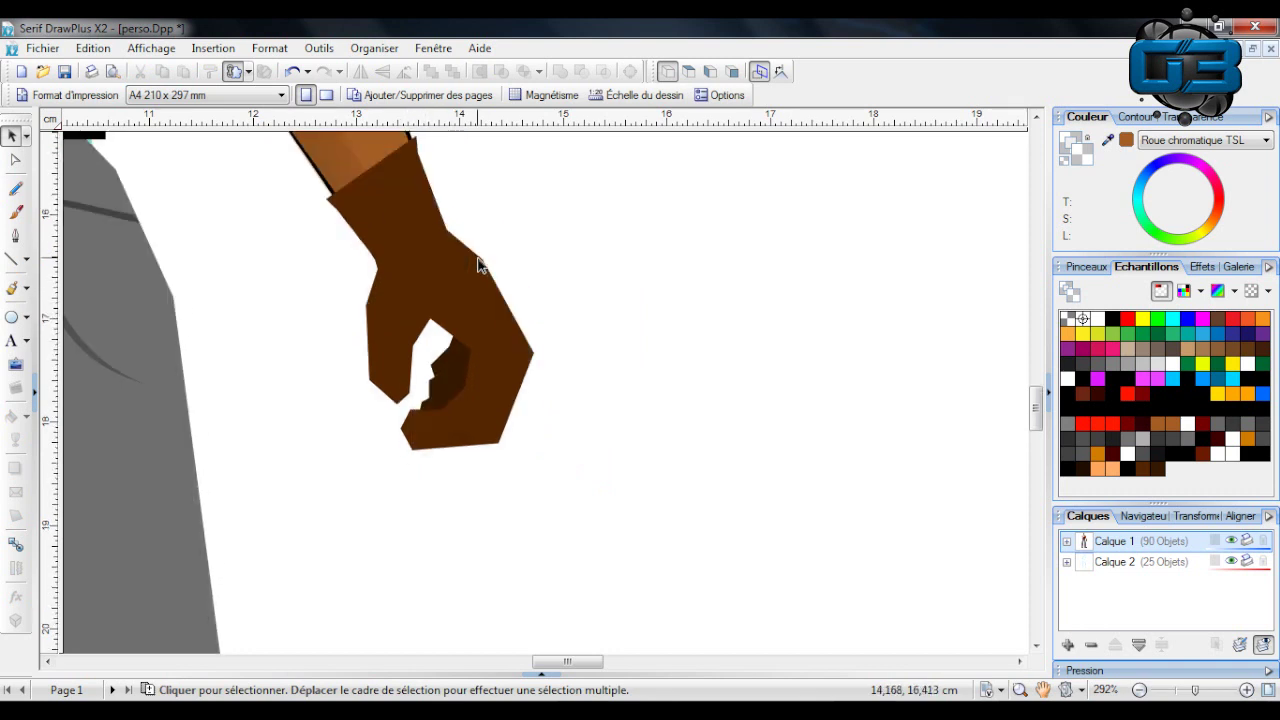
{"action": "scroll", "coordinate": [418, 295], "scroll_direction": "up", "scroll_amount": 2}
{"action": "key", "text": "l"}
{"action": "left_click_drag", "start_coordinate": [376, 281], "coordinate": [331, 305]}
{"action": "left_click_drag", "start_coordinate": [331, 305], "coordinate": [385, 366]}
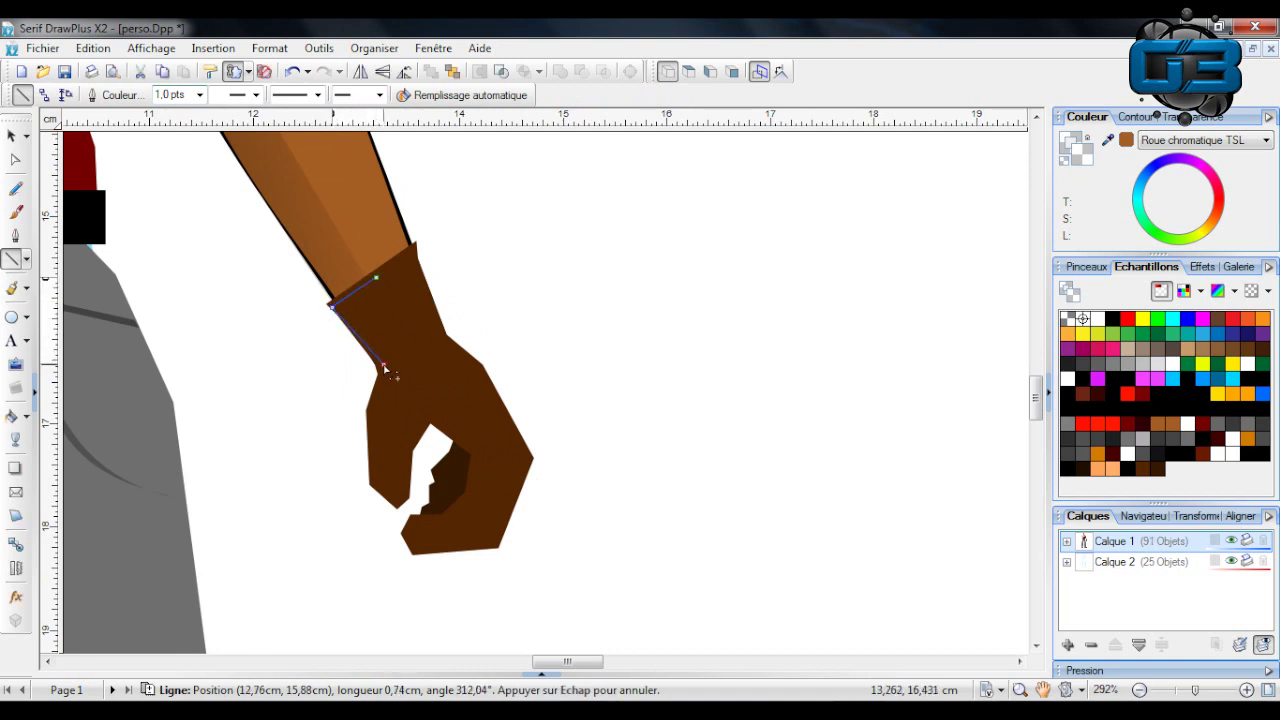
{"action": "left_click_drag", "start_coordinate": [386, 372], "coordinate": [385, 371]}
{"action": "left_click_drag", "start_coordinate": [385, 371], "coordinate": [414, 381]}
{"action": "mouse_move", "coordinate": [414, 381]}
{"action": "left_mouse_down"}
{"action": "mouse_move", "coordinate": [375, 411]}
{"action": "mouse_move", "coordinate": [376, 482]}
{"action": "mouse_move", "coordinate": [408, 501]}
{"action": "mouse_move", "coordinate": [405, 452]}
{"action": "mouse_move", "coordinate": [386, 444]}
{"action": "mouse_move", "coordinate": [408, 449]}
{"action": "left_mouse_up"}
{"action": "left_click_drag", "start_coordinate": [408, 449], "coordinate": [399, 438]}
{"action": "left_click_drag", "start_coordinate": [399, 438], "coordinate": [414, 438]}
{"action": "left_click_drag", "start_coordinate": [414, 438], "coordinate": [473, 490]}
{"action": "left_click_drag", "start_coordinate": [473, 490], "coordinate": [438, 404]}
{"action": "left_click_drag", "start_coordinate": [438, 404], "coordinate": [429, 372]}
{"action": "mouse_move", "coordinate": [429, 372]}
{"action": "left_mouse_down"}
{"action": "mouse_move", "coordinate": [418, 376]}
{"action": "mouse_move", "coordinate": [436, 355]}
{"action": "left_mouse_up"}
{"action": "left_click_drag", "start_coordinate": [436, 355], "coordinate": [425, 362]}
{"action": "left_click", "coordinate": [361, 304]}
{"action": "left_click", "coordinate": [376, 278]}
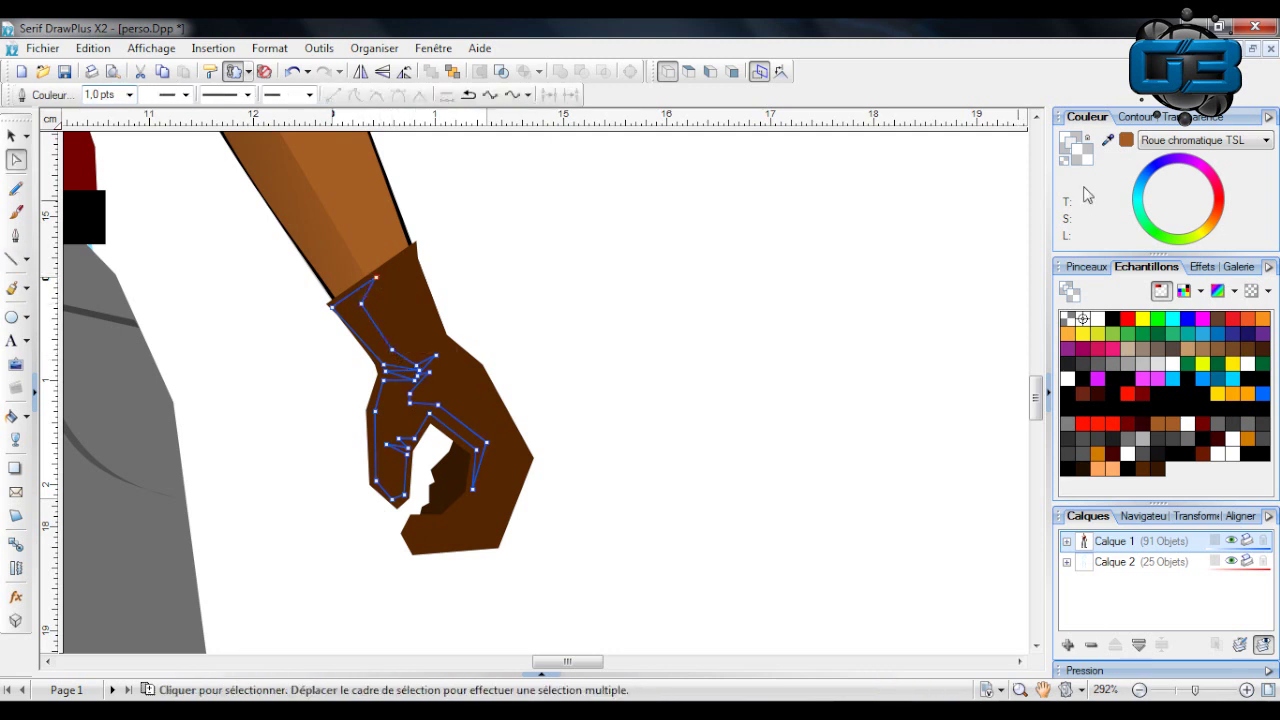
Fill the wrist and thumb shadow outline with very dark brown at hue 27, saturation 100, luminosity 8, and deselect it.
{"action": "left_click", "coordinate": [1126, 140]}
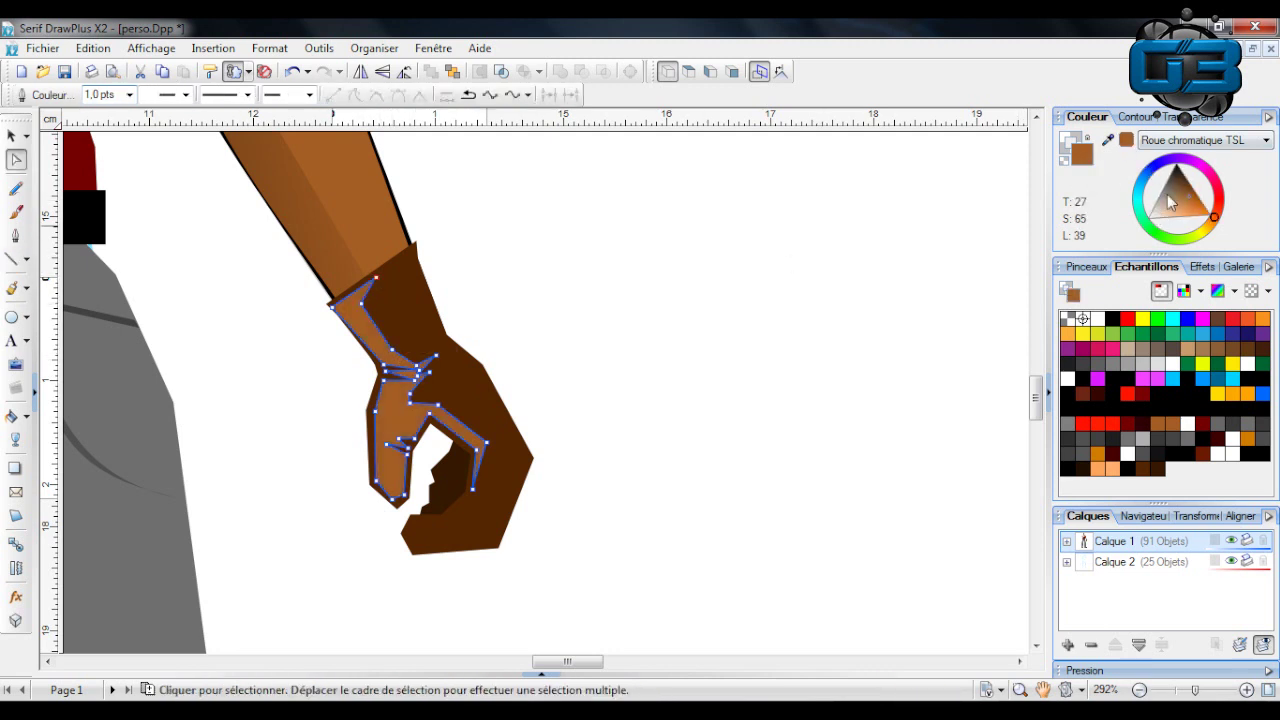
{"action": "left_click_drag", "start_coordinate": [1177, 184], "coordinate": [1199, 158]}
{"action": "left_click", "coordinate": [640, 354]}
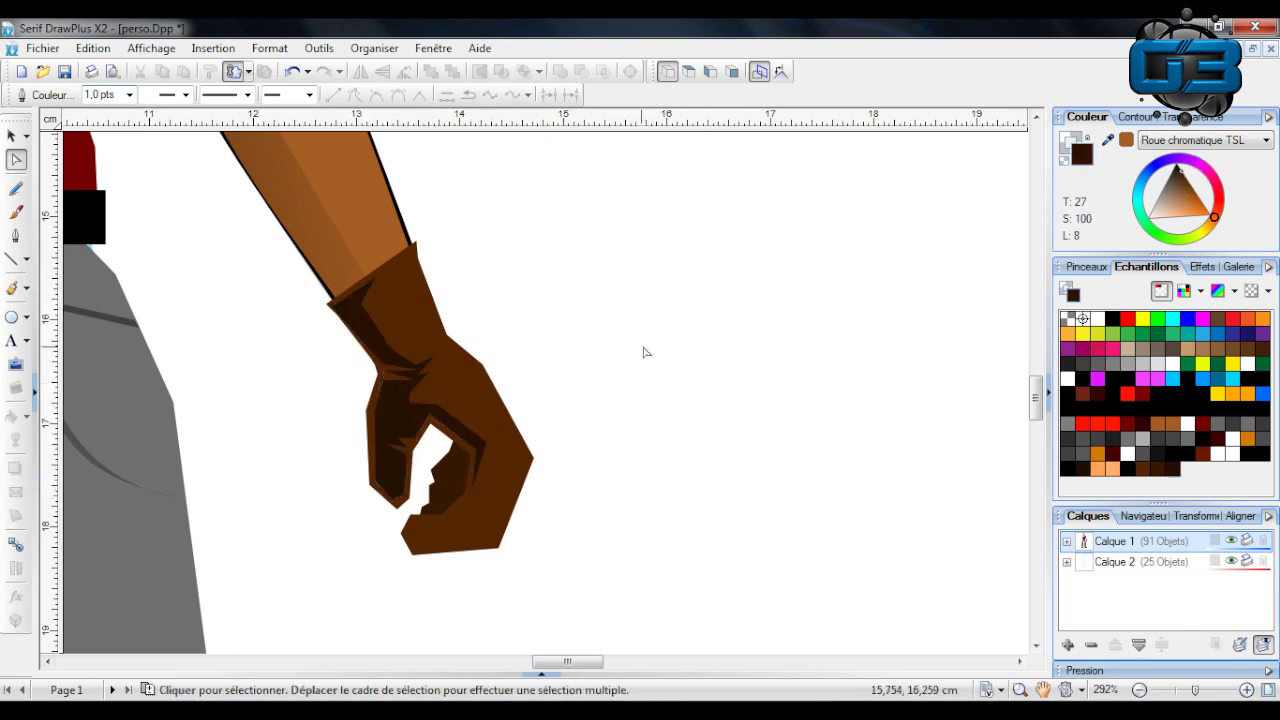
Draw a closed straight-line shadow outline around the curled fingertip, with a crease reaching into the palm.
{"action": "scroll", "coordinate": [651, 358], "scroll_direction": "down", "scroll_amount": 3}
{"action": "left_click", "coordinate": [12, 258]}
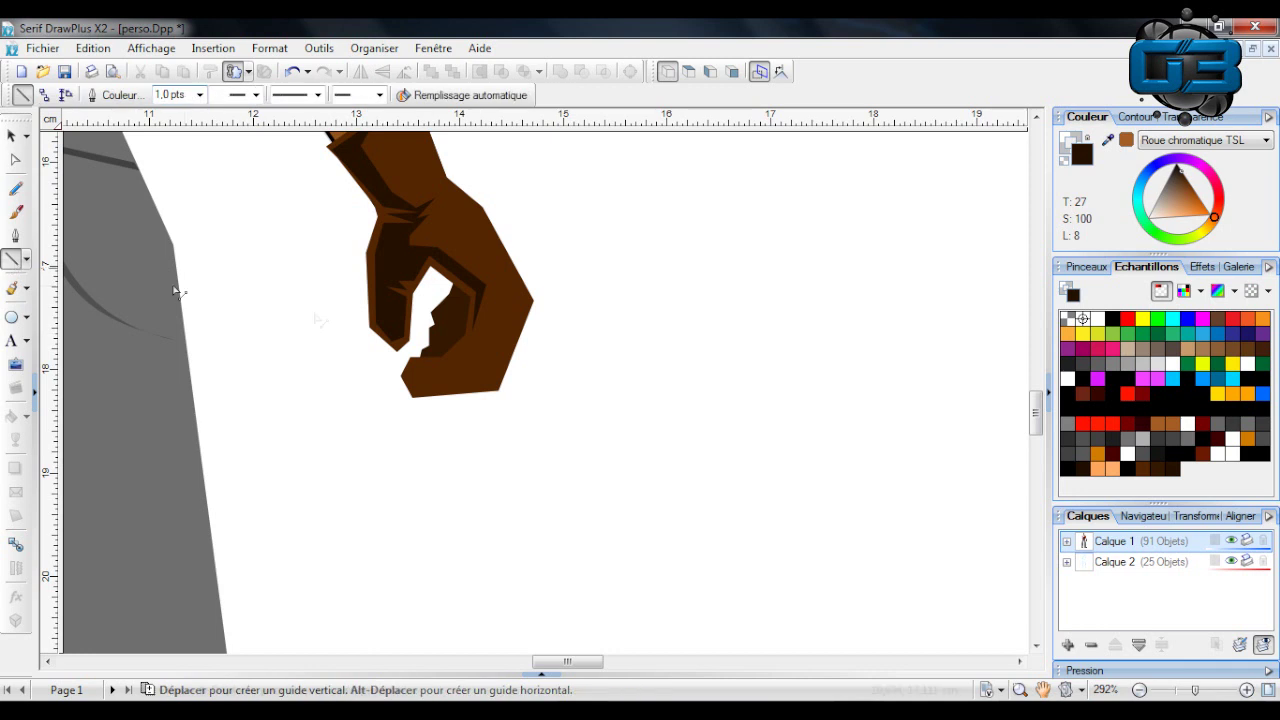
{"action": "mouse_move", "coordinate": [414, 362]}
{"action": "left_mouse_down"}
{"action": "mouse_move", "coordinate": [413, 394]}
{"action": "mouse_move", "coordinate": [496, 386]}
{"action": "mouse_move", "coordinate": [418, 392]}
{"action": "mouse_move", "coordinate": [424, 369]}
{"action": "left_mouse_up"}
{"action": "left_click_drag", "start_coordinate": [424, 369], "coordinate": [442, 366]}
{"action": "left_click_drag", "start_coordinate": [442, 366], "coordinate": [454, 377]}
{"action": "left_click_drag", "start_coordinate": [454, 377], "coordinate": [447, 363]}
{"action": "left_click_drag", "start_coordinate": [447, 363], "coordinate": [475, 344]}
{"action": "left_click_drag", "start_coordinate": [475, 344], "coordinate": [478, 345]}
{"action": "left_click_drag", "start_coordinate": [446, 363], "coordinate": [415, 359]}
Try filling the fingertip shadow with dark blue at hue 227, and with dark brown at hue 17, saturation 100, luminosity 8.
{"action": "left_click", "coordinate": [1151, 171]}
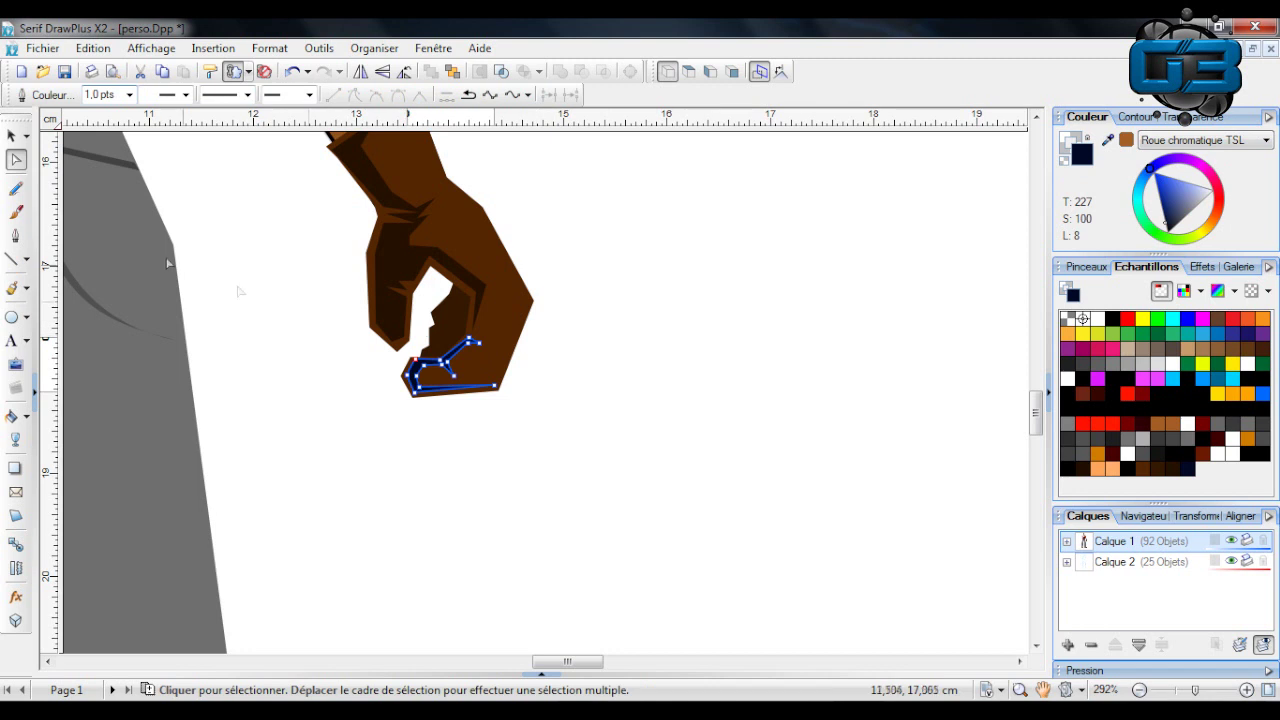
{"action": "left_click", "coordinate": [211, 212]}
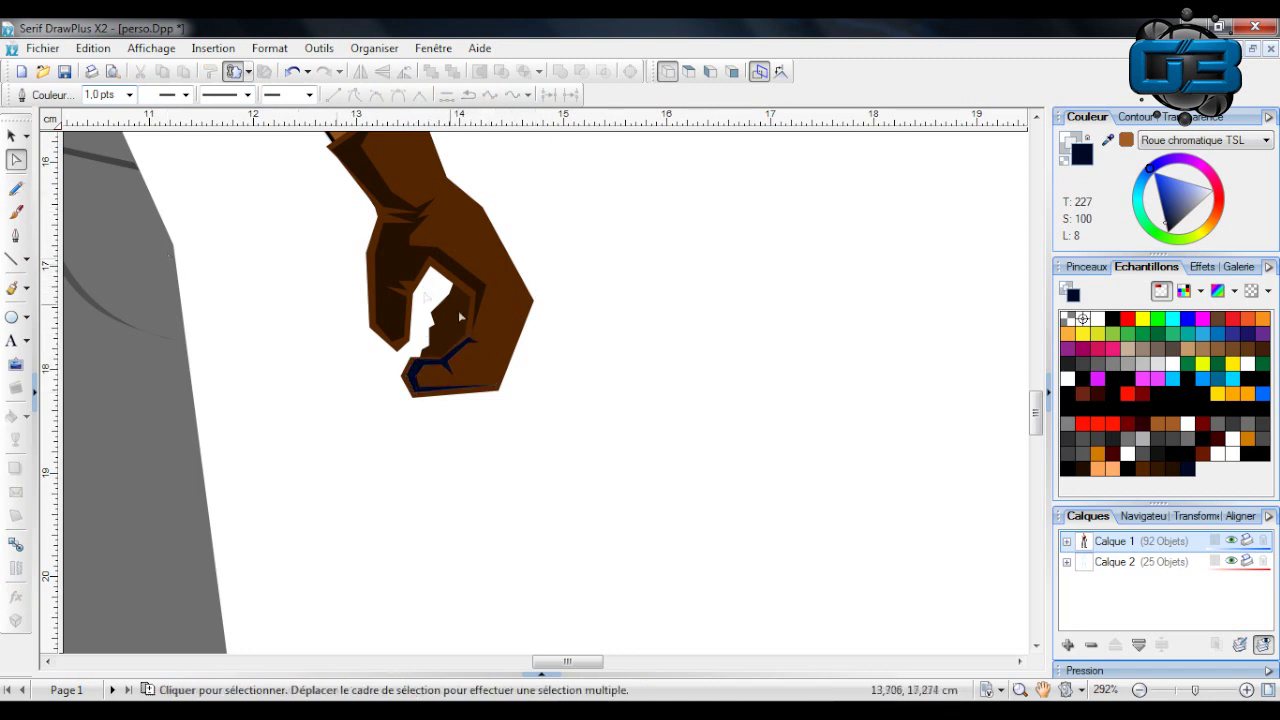
{"action": "left_click", "coordinate": [458, 340]}
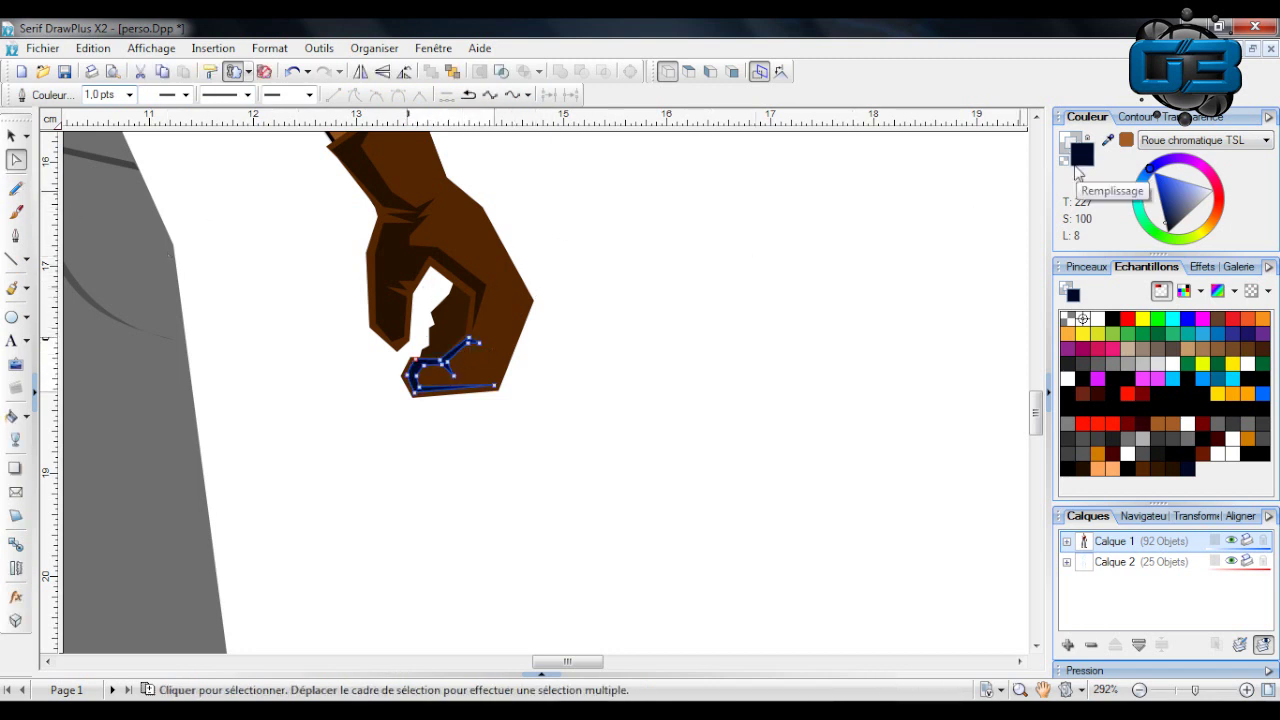
{"action": "left_click", "coordinate": [1217, 213]}
{"action": "left_click", "coordinate": [517, 491]}
Recolour the fingertip shadow with a very dark brown sampled from the drawing, at hue 27, saturation 100, luminosity 7.
{"action": "scroll", "coordinate": [517, 500], "scroll_direction": "up", "scroll_amount": 3}
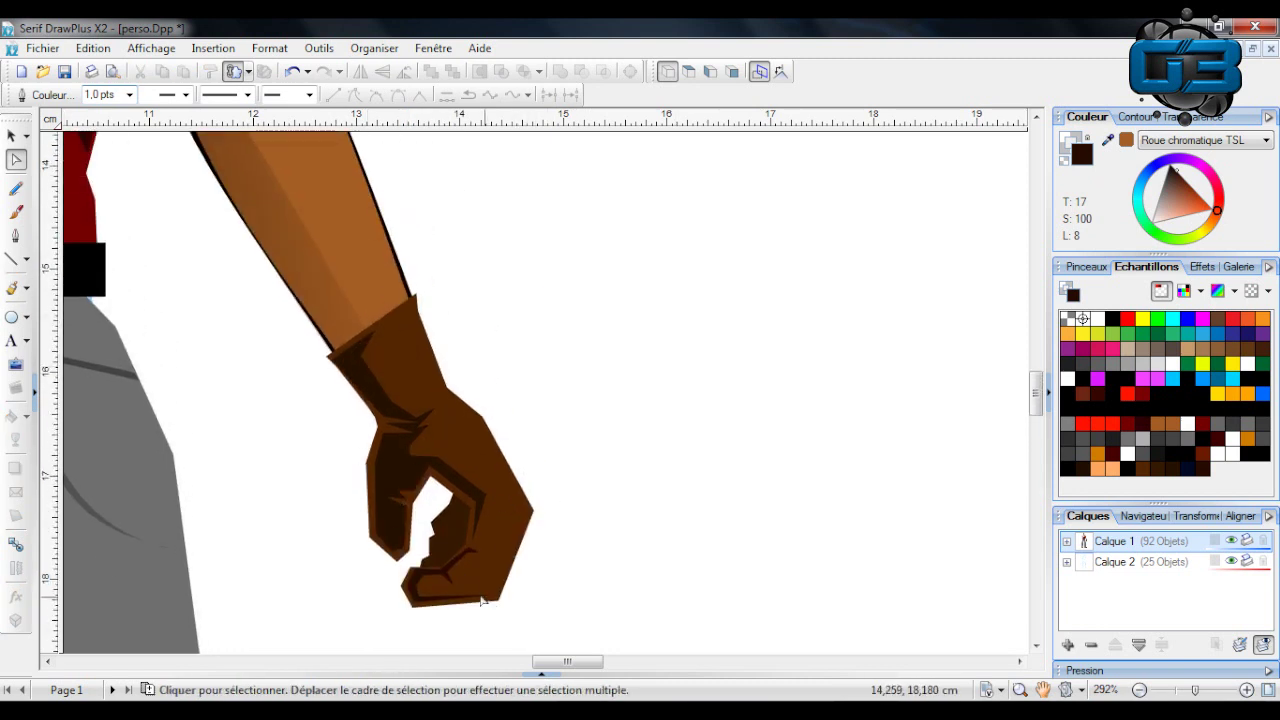
{"action": "left_click", "coordinate": [430, 582]}
{"action": "left_click_drag", "start_coordinate": [1107, 140], "coordinate": [514, 553]}
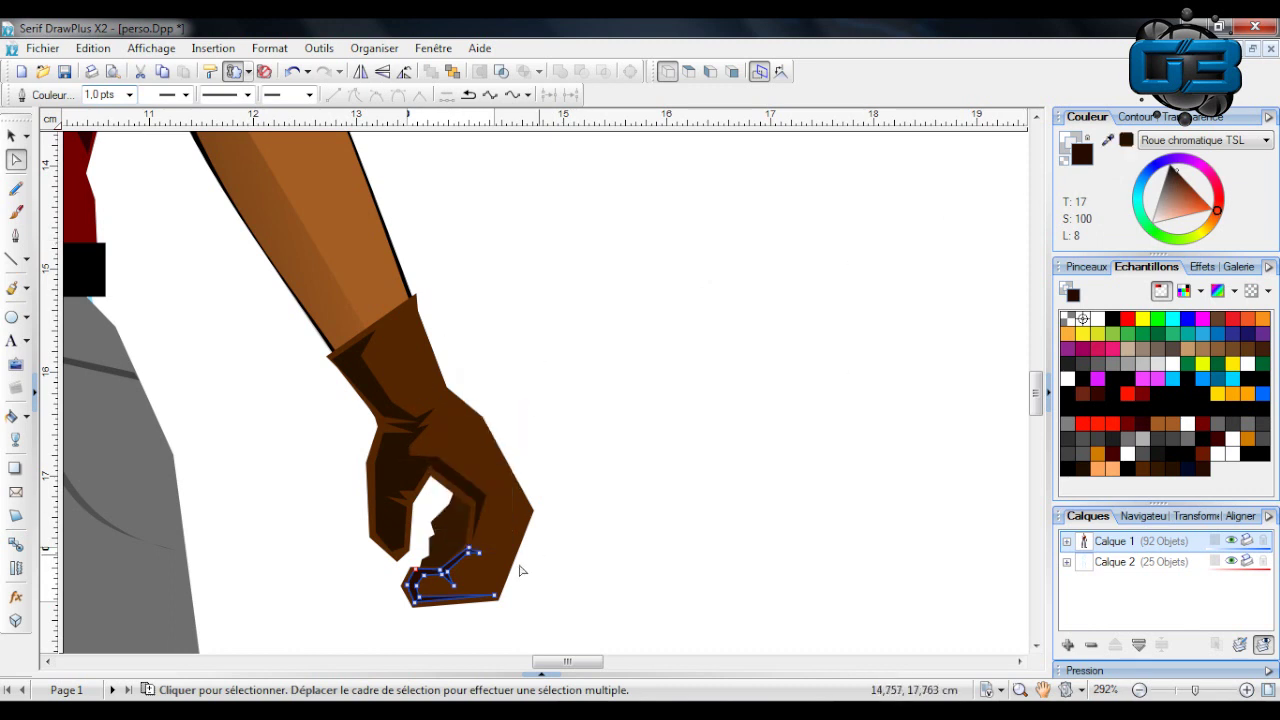
{"action": "left_click", "coordinate": [666, 457]}
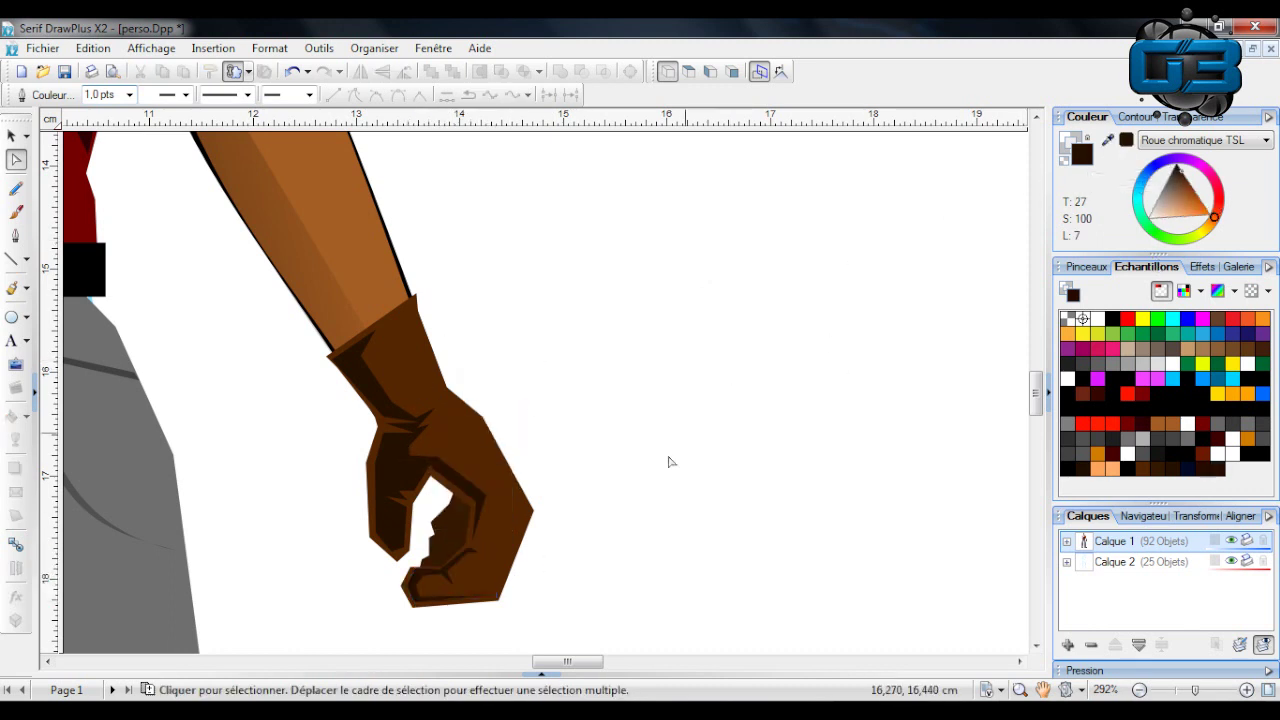
Draw a narrow closed highlight outline along the glove's outer edge from cuff to knuckles, with a small notch at the wrist.
{"action": "left_click", "coordinate": [14, 258]}
{"action": "left_click_drag", "start_coordinate": [411, 298], "coordinate": [492, 450]}
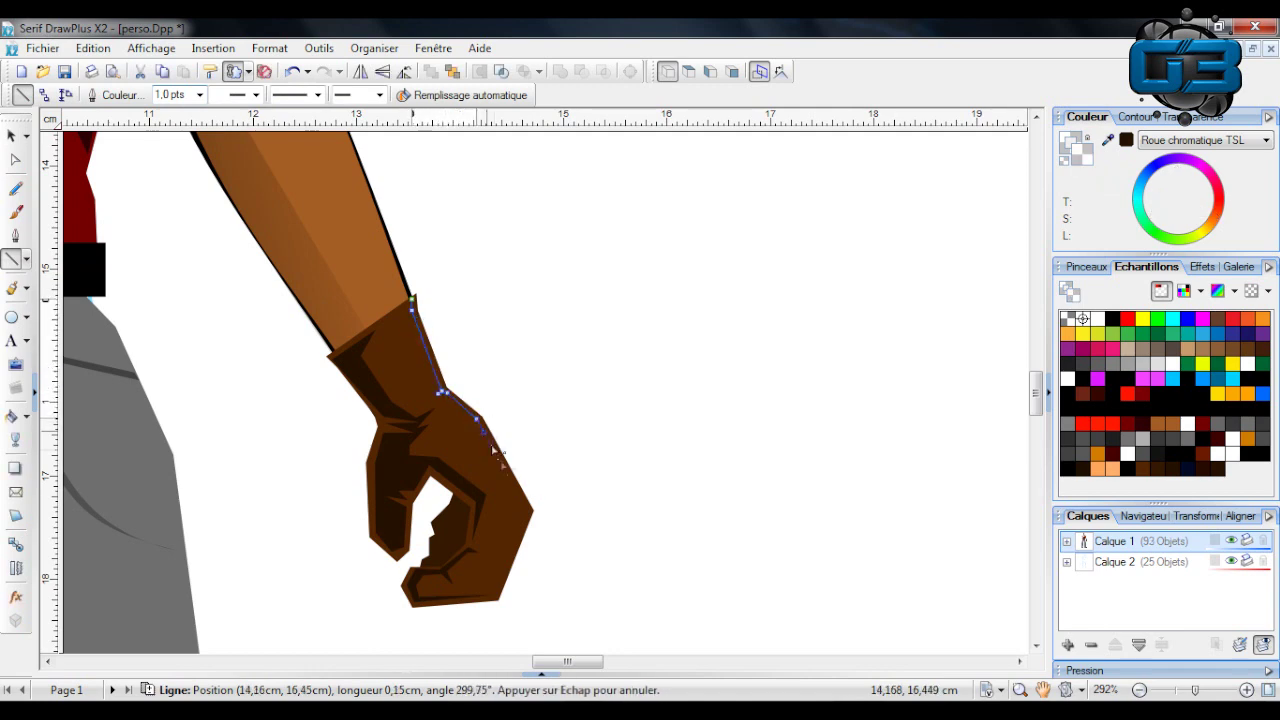
{"action": "left_click_drag", "start_coordinate": [535, 515], "coordinate": [492, 585]}
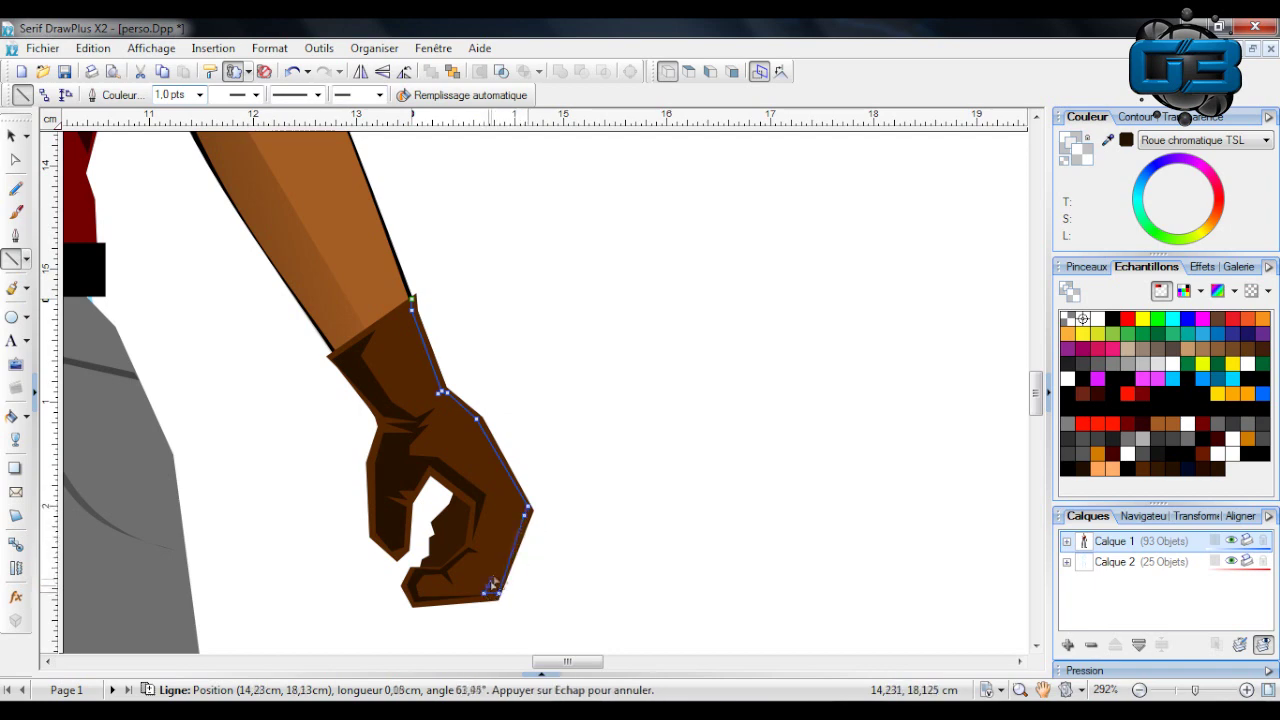
{"action": "left_click", "coordinate": [495, 582]}
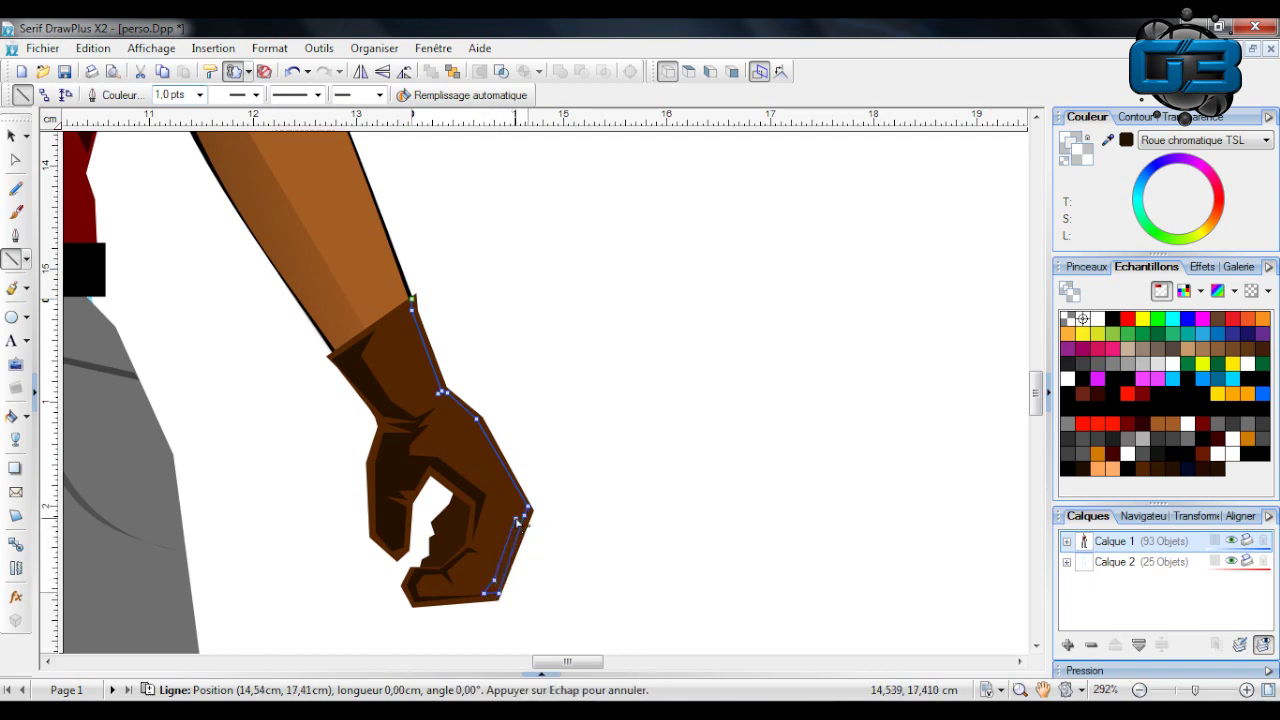
{"action": "left_click", "coordinate": [524, 511]}
{"action": "left_click", "coordinate": [477, 422]}
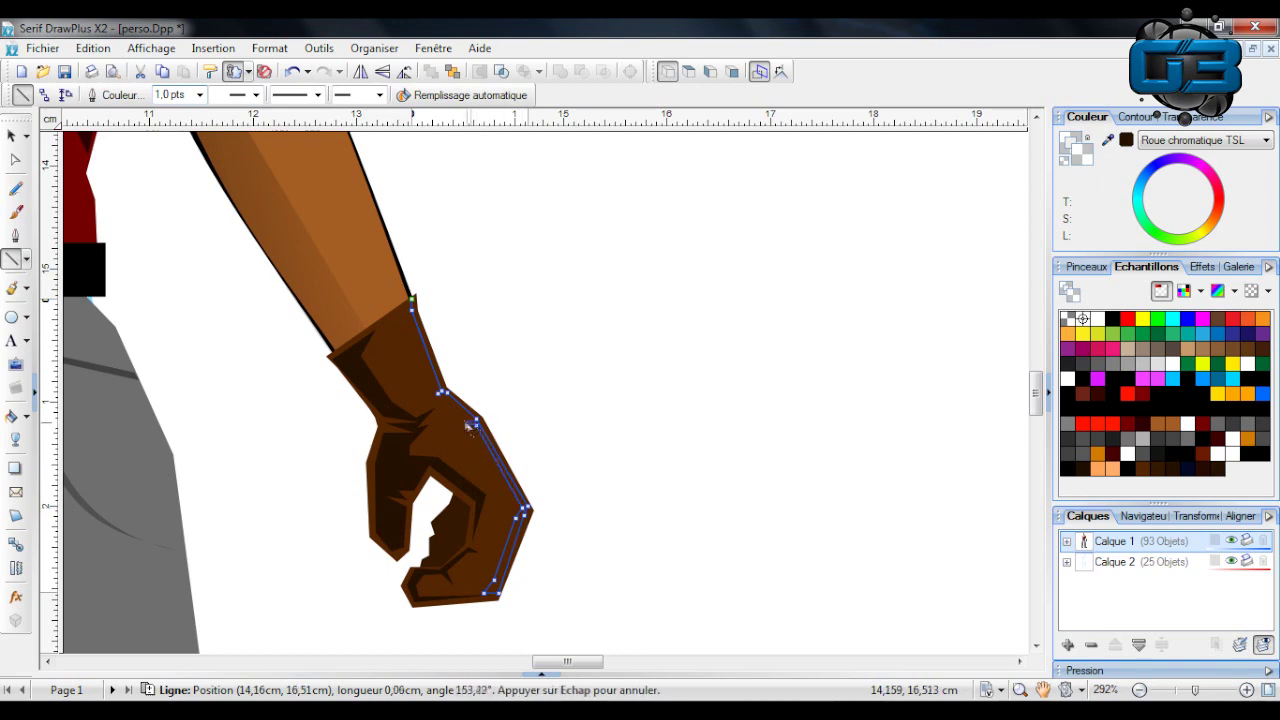
{"action": "left_click", "coordinate": [437, 397]}
{"action": "left_click", "coordinate": [418, 402]}
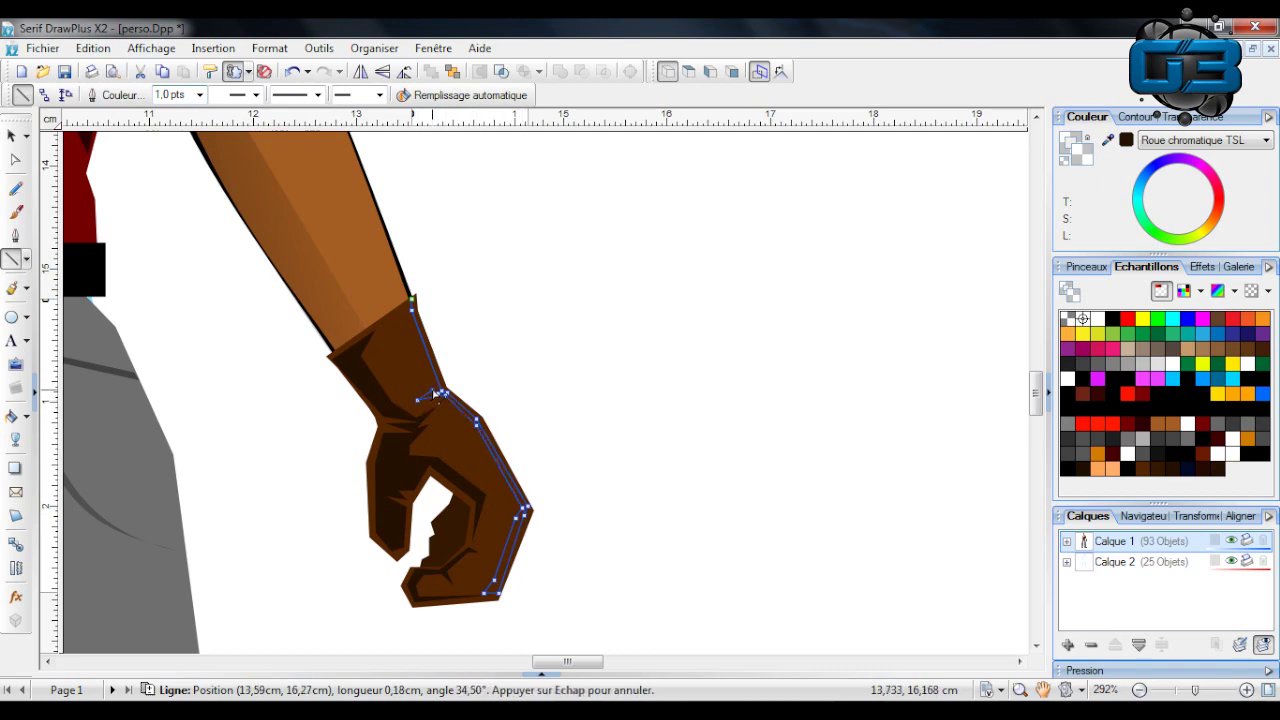
{"action": "left_click", "coordinate": [440, 393]}
{"action": "left_click", "coordinate": [402, 310]}
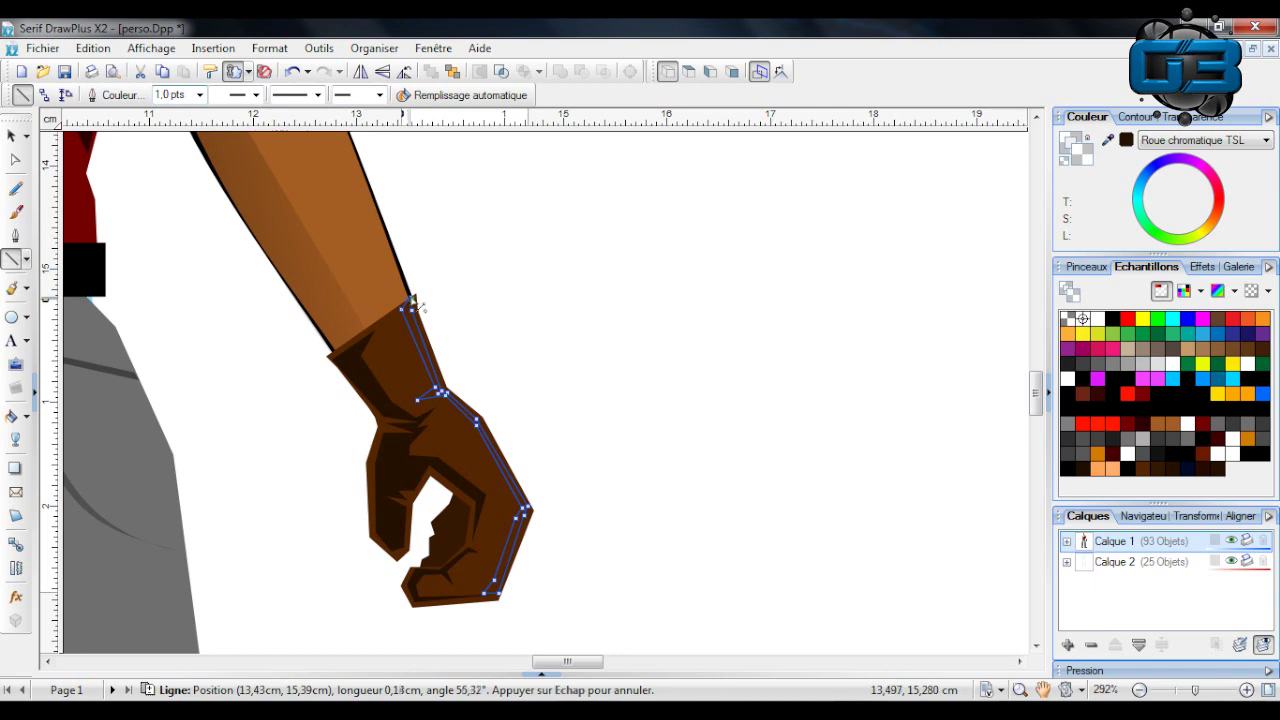
{"action": "left_click", "coordinate": [411, 298]}
Fill the outer-edge highlight strip with white, apply a long linear transparency across the hand, and deselect it.
{"action": "left_click", "coordinate": [1165, 175]}
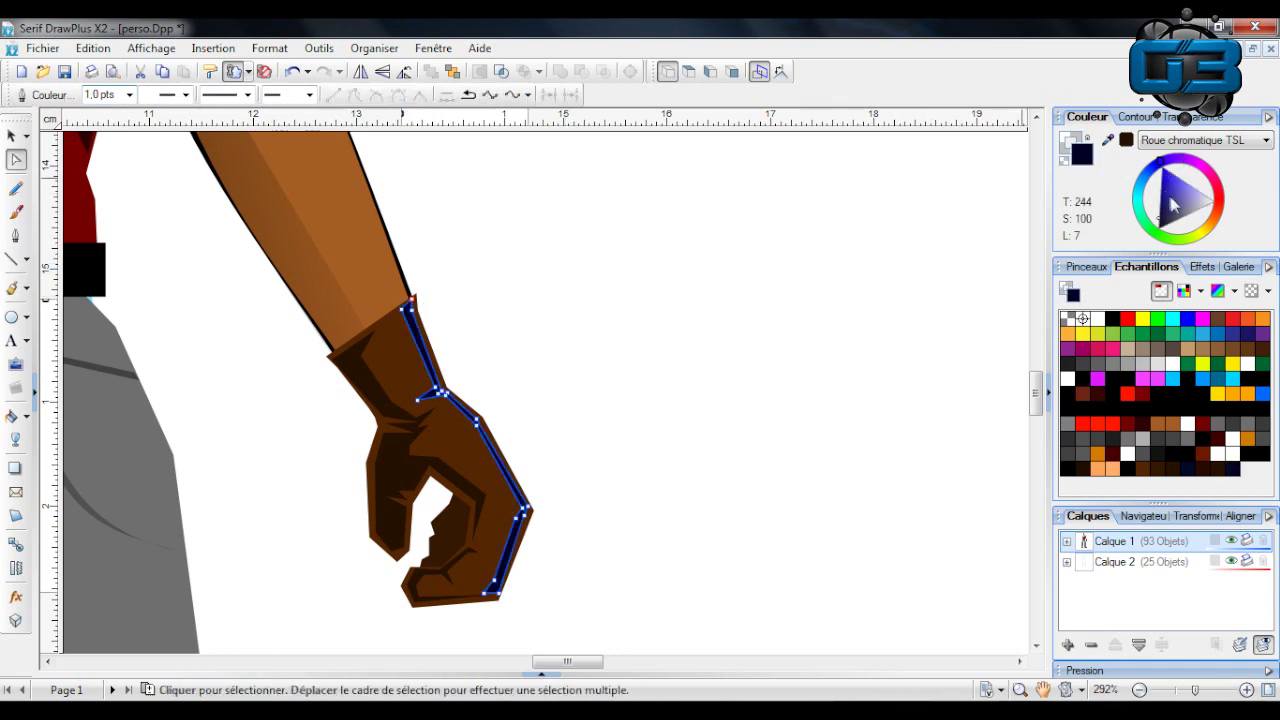
{"action": "left_click", "coordinate": [16, 440]}
{"action": "left_click_drag", "start_coordinate": [824, 341], "coordinate": [329, 484]}
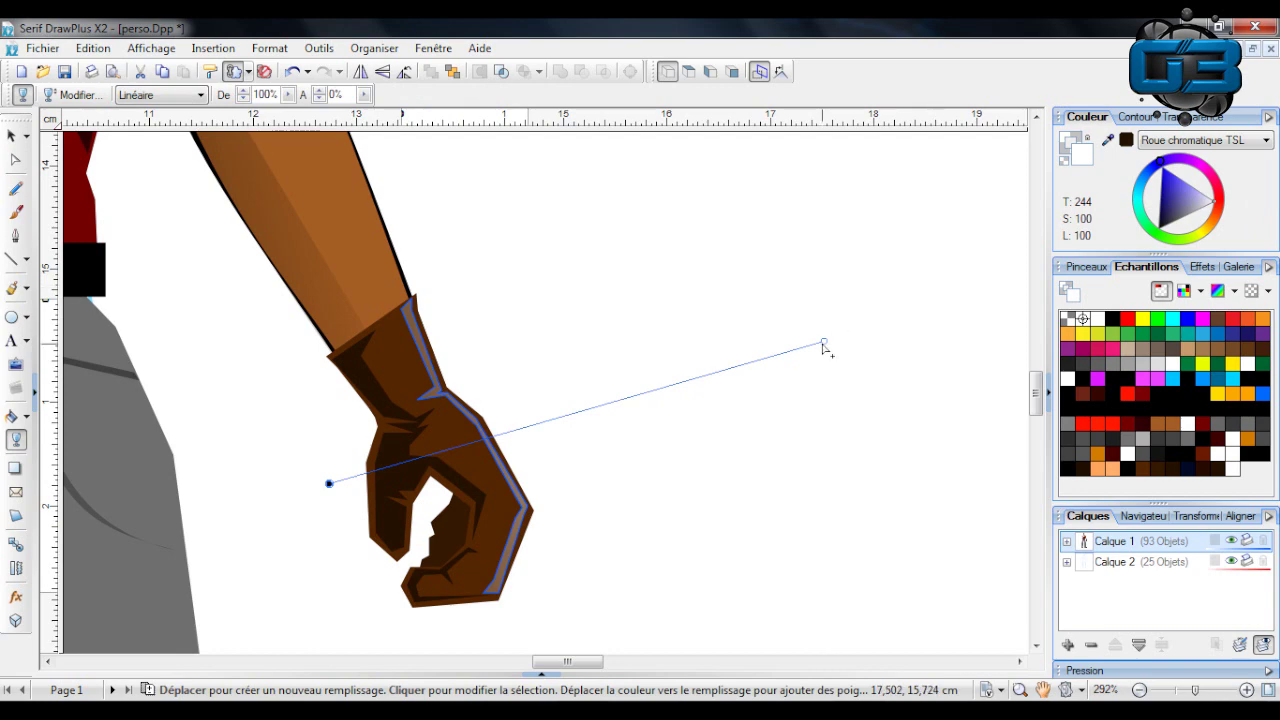
{"action": "left_click_drag", "start_coordinate": [826, 348], "coordinate": [1025, 245]}
{"action": "left_click", "coordinate": [12, 135]}
{"action": "left_click", "coordinate": [505, 182]}
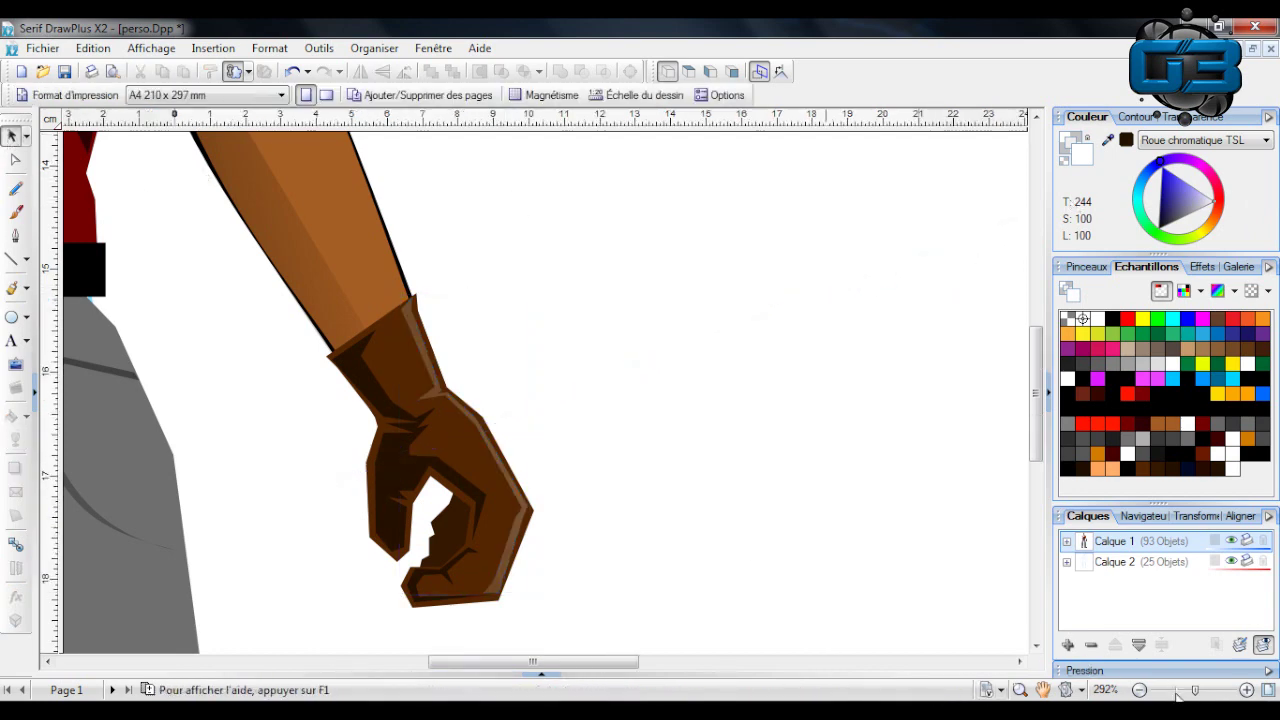
Check the shaded and highlighted glove on the full figure and return to a close view of the hand.
{"action": "left_click", "coordinate": [1168, 689]}
{"action": "scroll", "coordinate": [840, 476], "scroll_direction": "up", "scroll_amount": 2}
{"action": "scroll", "coordinate": [824, 368], "scroll_direction": "down", "scroll_amount": 1}
{"action": "scroll", "coordinate": [882, 333], "scroll_direction": "down", "scroll_amount": 3}
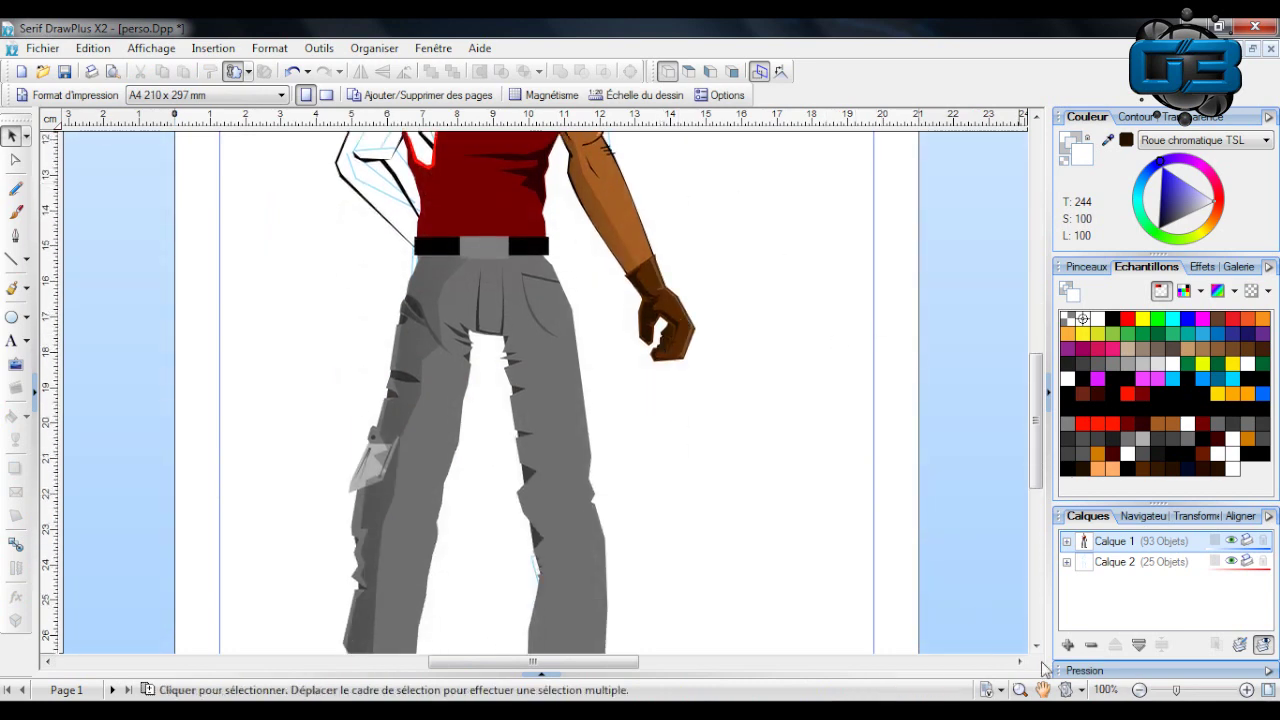
{"action": "left_click", "coordinate": [1198, 690]}
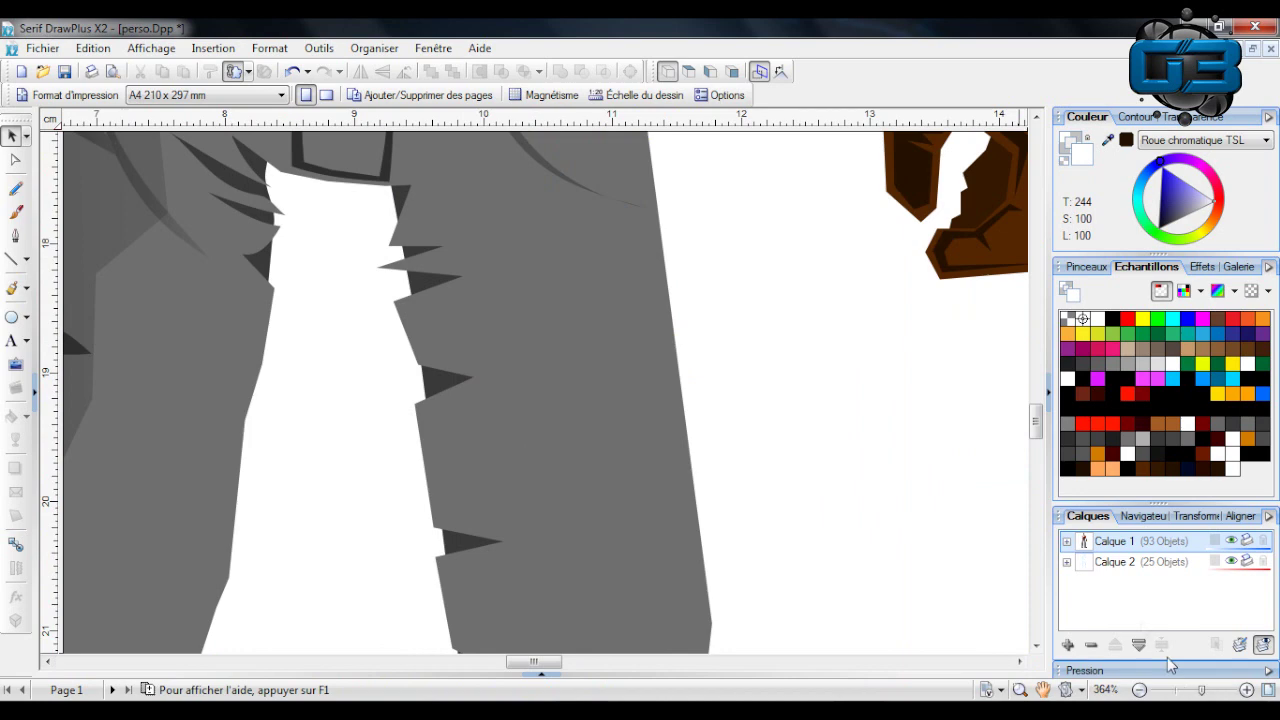
{"action": "left_click_drag", "start_coordinate": [534, 664], "coordinate": [555, 664]}
{"action": "scroll", "coordinate": [651, 424], "scroll_direction": "up", "scroll_amount": 4}
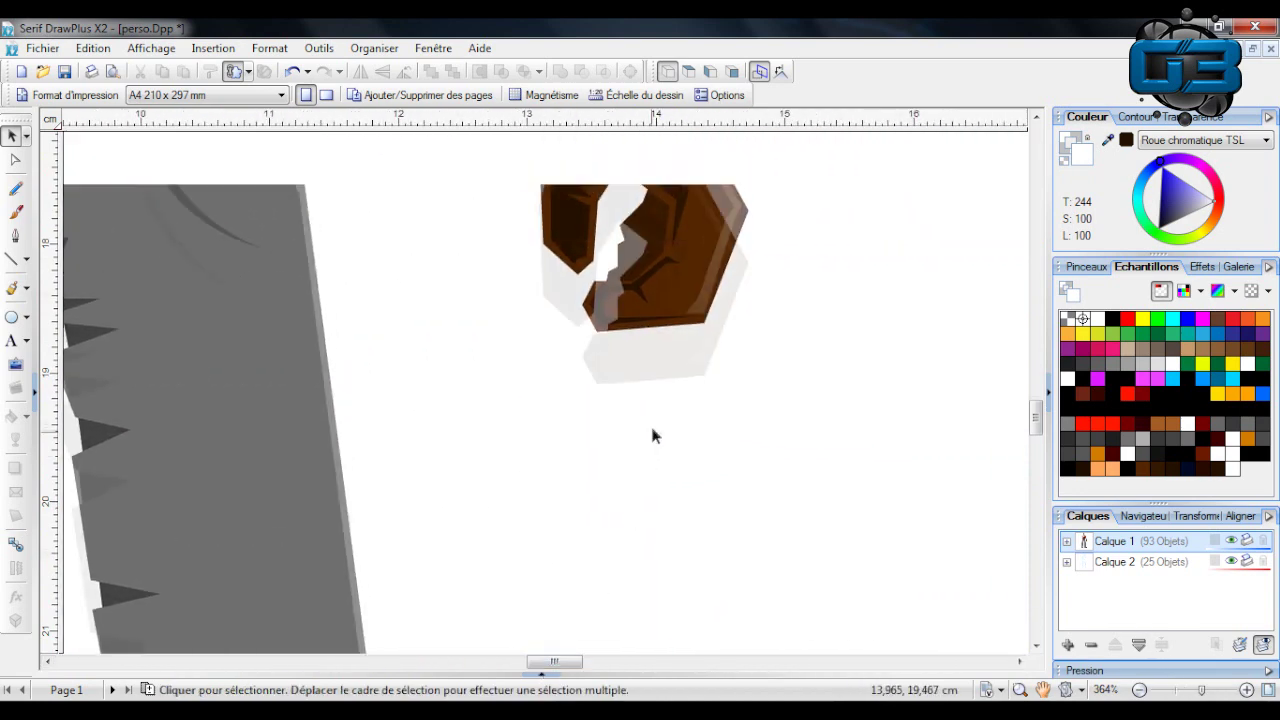
Fill the shadow shape inside the glove's palm with a brown-to-black linear gradient swatch.
{"action": "left_click", "coordinate": [651, 384]}
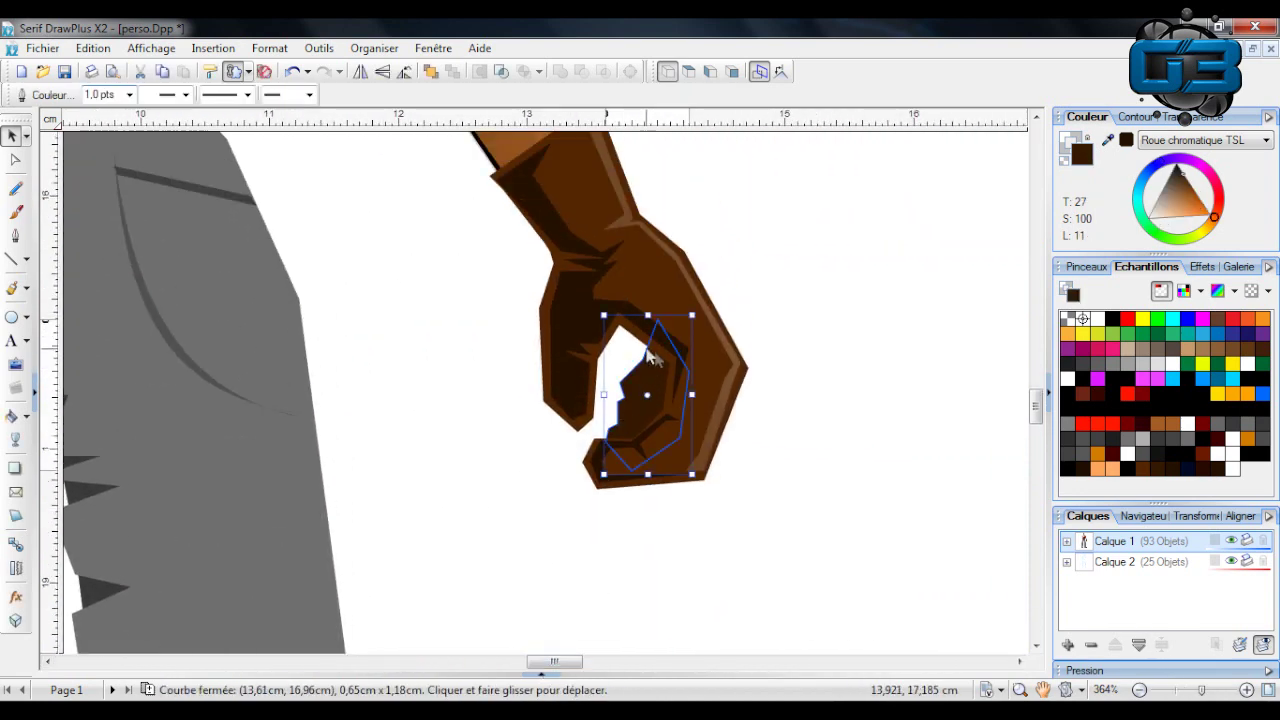
{"action": "left_click", "coordinate": [1218, 291]}
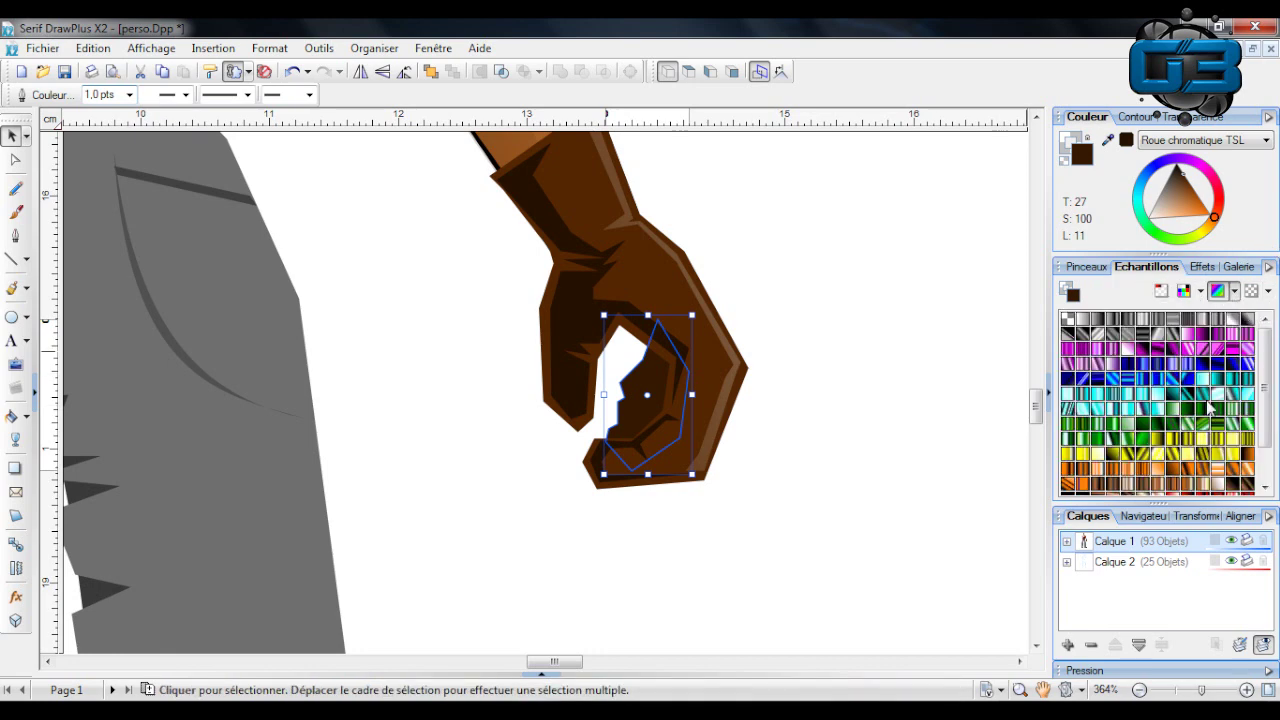
{"action": "left_click", "coordinate": [1236, 480]}
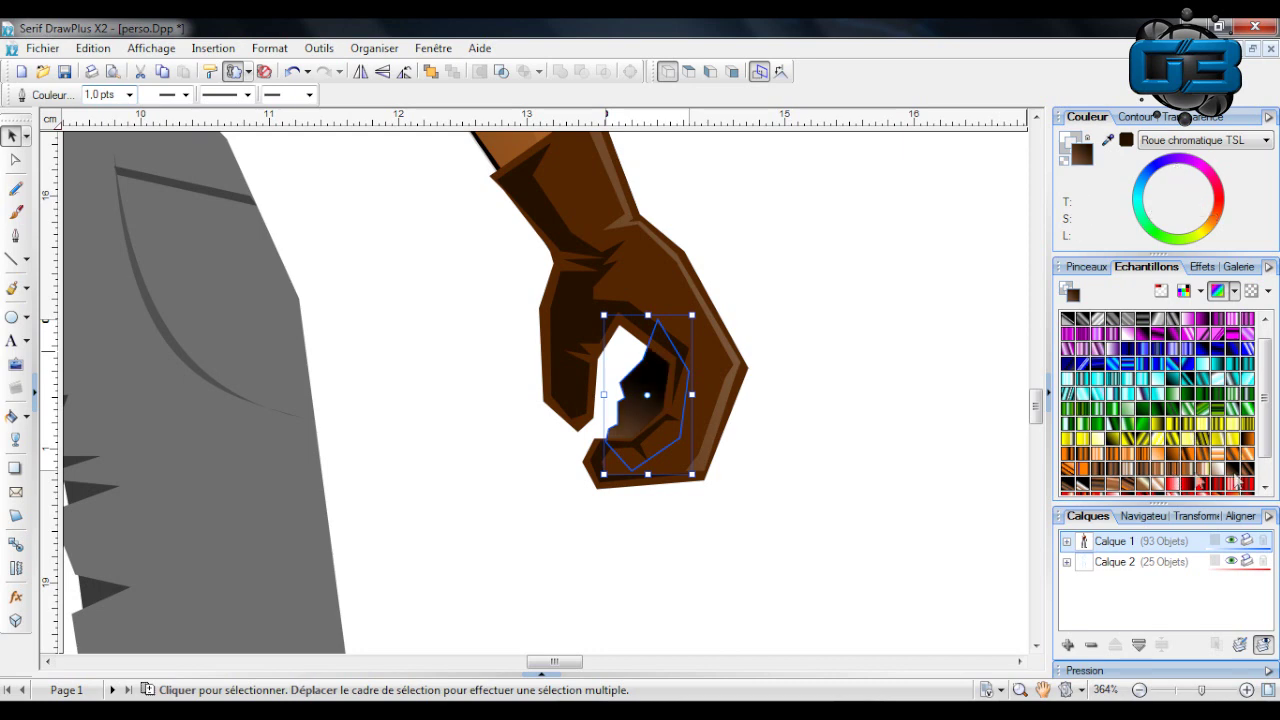
Stretch the palm shape's gradient path by moving both its black and brown ends outward.
{"action": "left_click", "coordinate": [12, 417]}
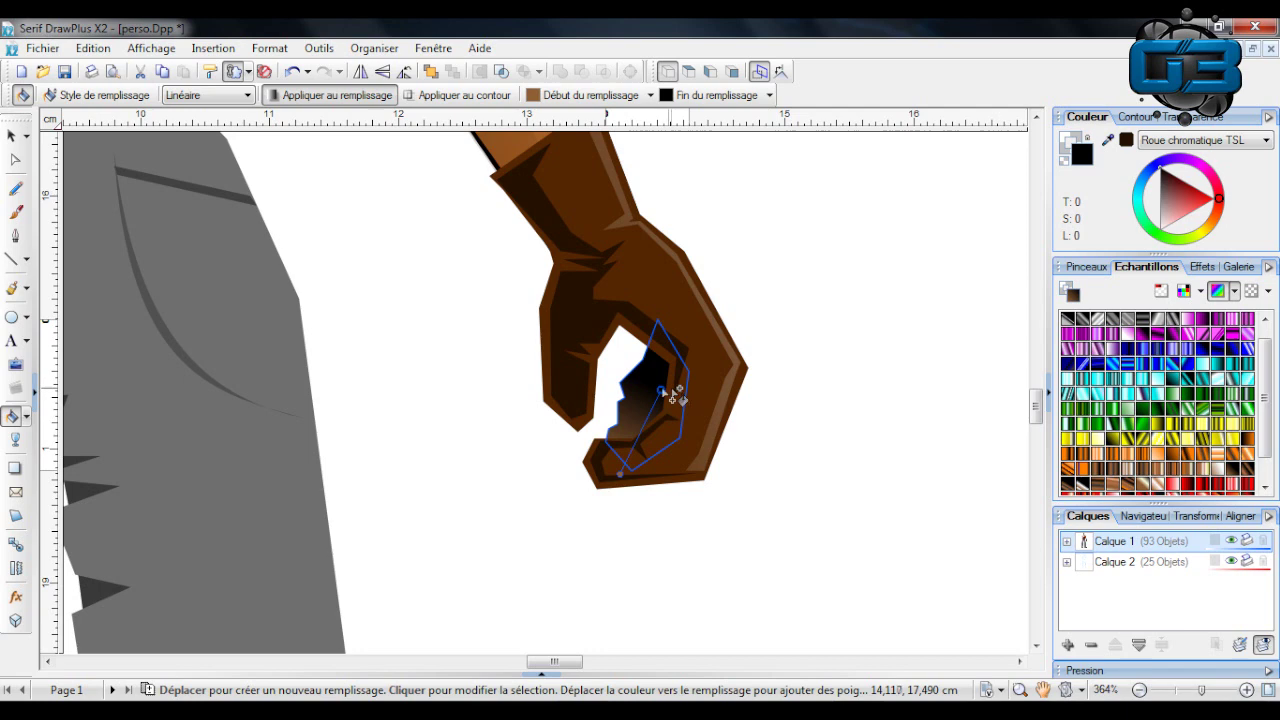
{"action": "left_click_drag", "start_coordinate": [660, 390], "coordinate": [681, 367]}
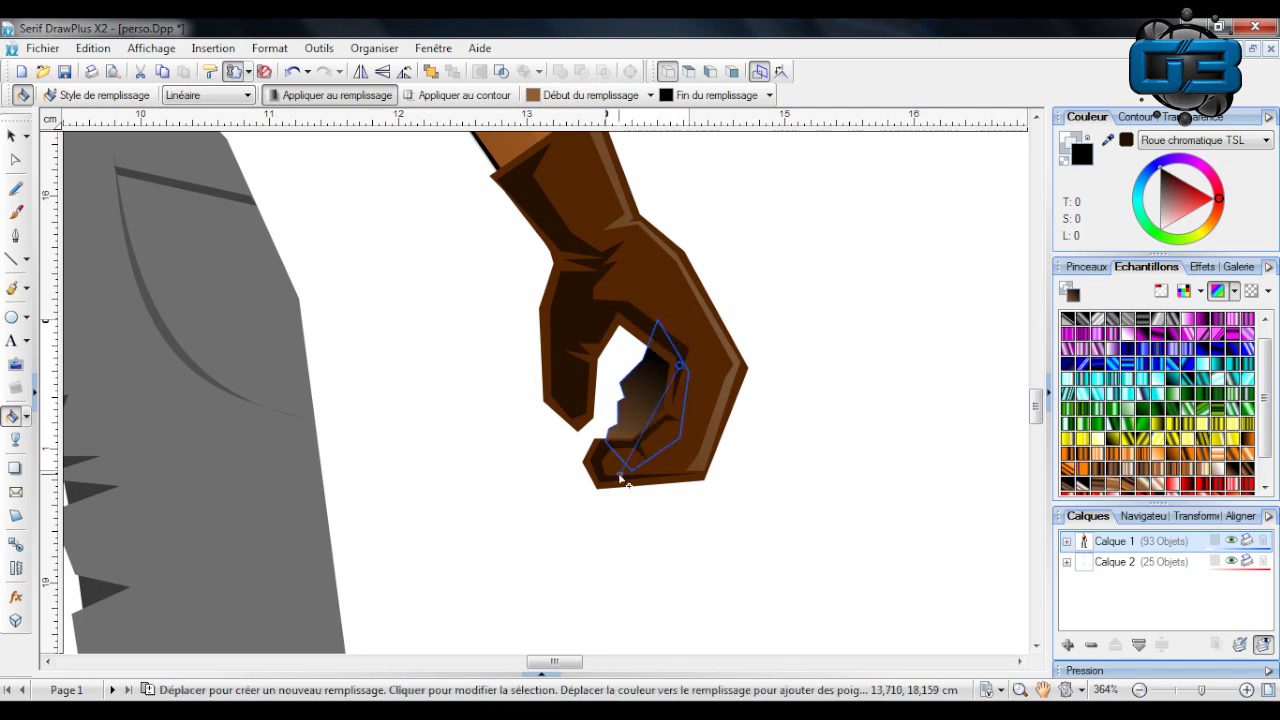
{"action": "left_click_drag", "start_coordinate": [620, 474], "coordinate": [536, 474]}
{"action": "left_click", "coordinate": [12, 135]}
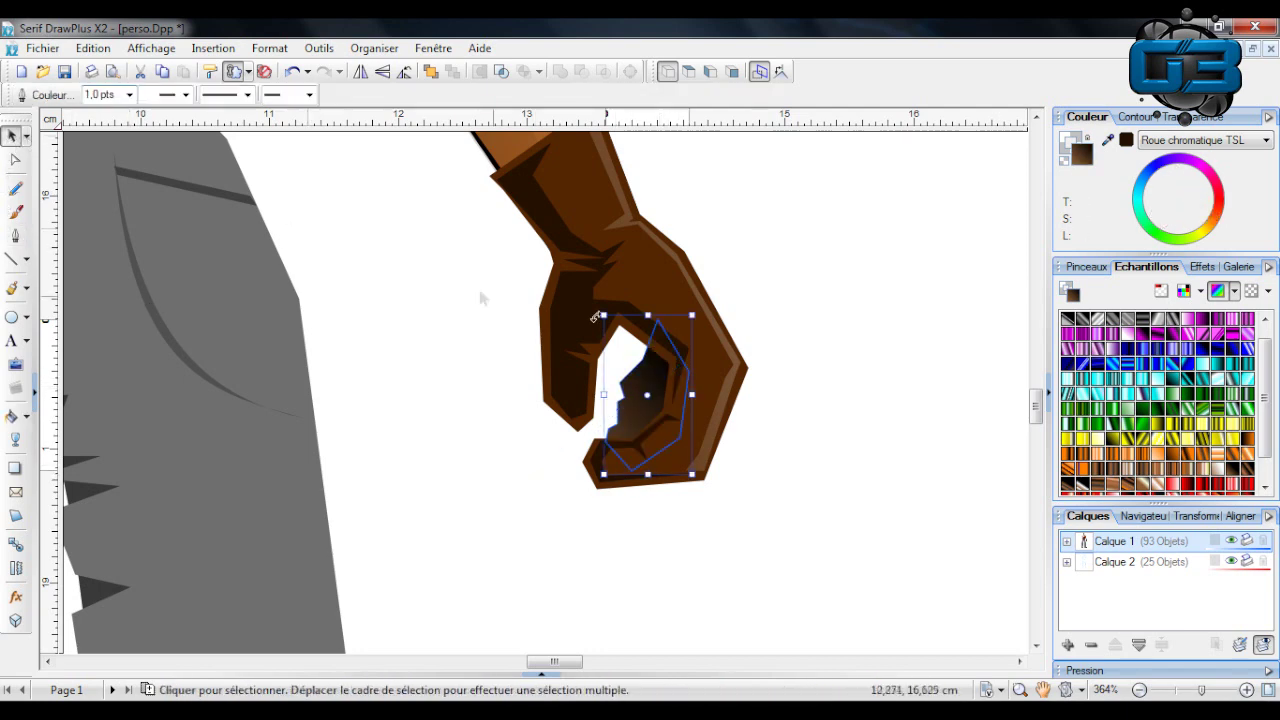
{"action": "right_click", "coordinate": [636, 397]}
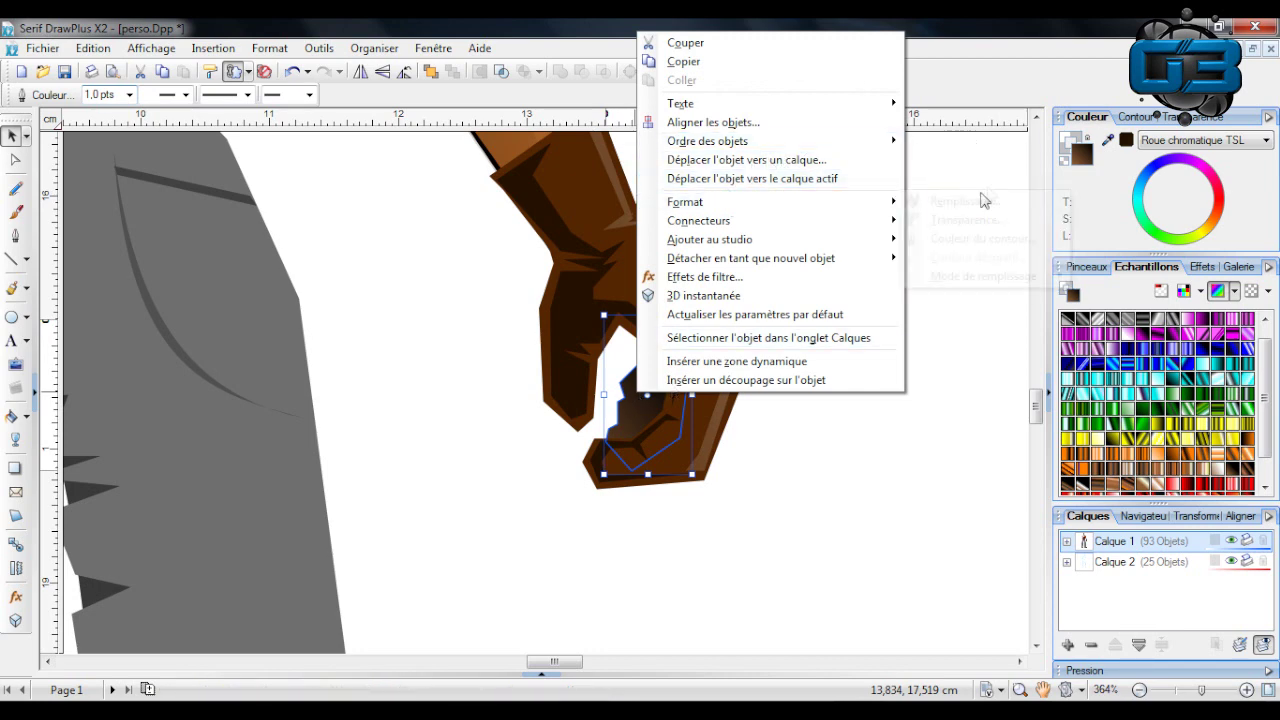
{"action": "mouse_move", "coordinate": [790, 205]}
{"action": "left_click", "coordinate": [971, 210]}
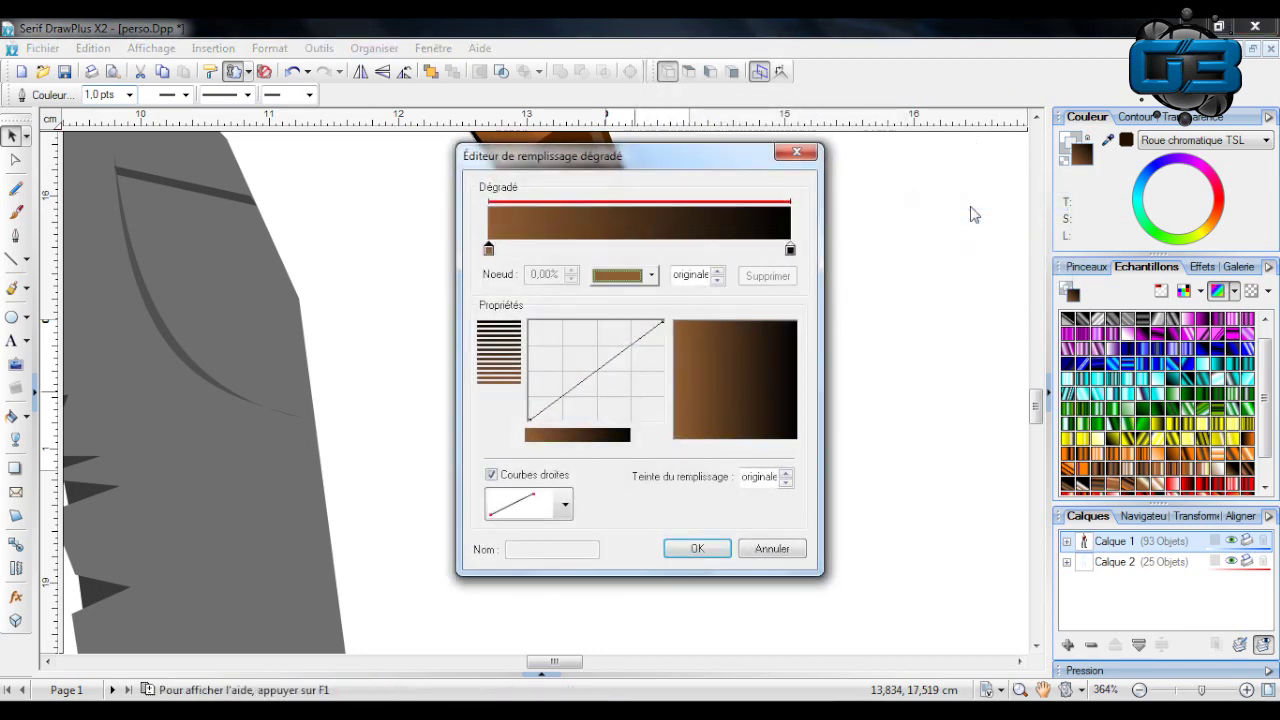
{"action": "left_click", "coordinate": [760, 548]}
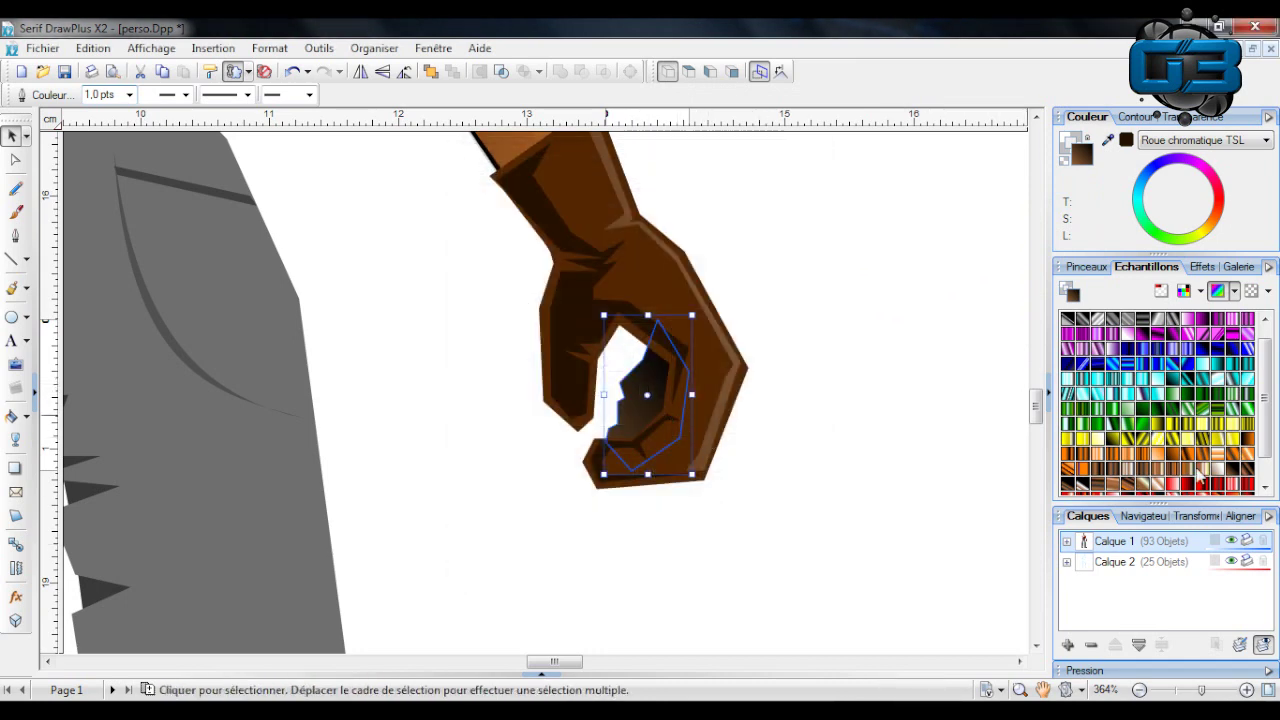
Reapply the brown-to-black gradient swatch to the inner palm shape and keep the shape selected.
{"action": "left_click", "coordinate": [1238, 478]}
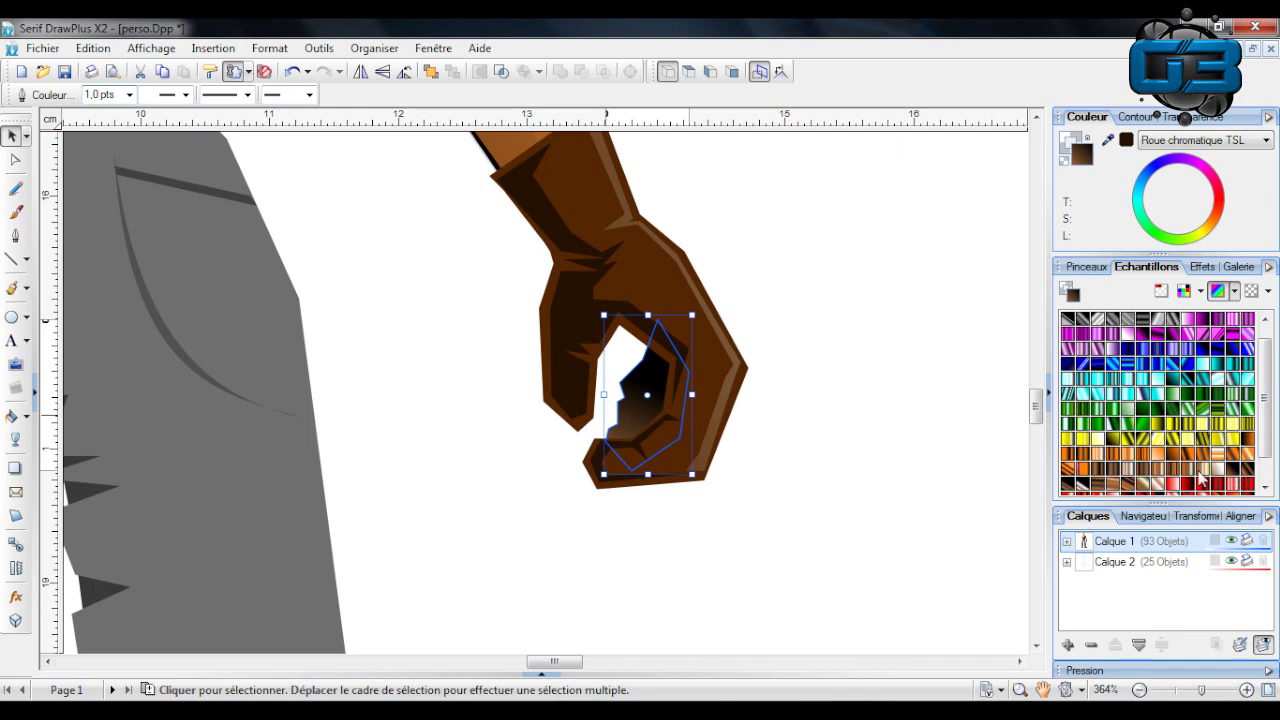
{"action": "left_click", "coordinate": [665, 385]}
{"action": "left_click", "coordinate": [640, 395]}
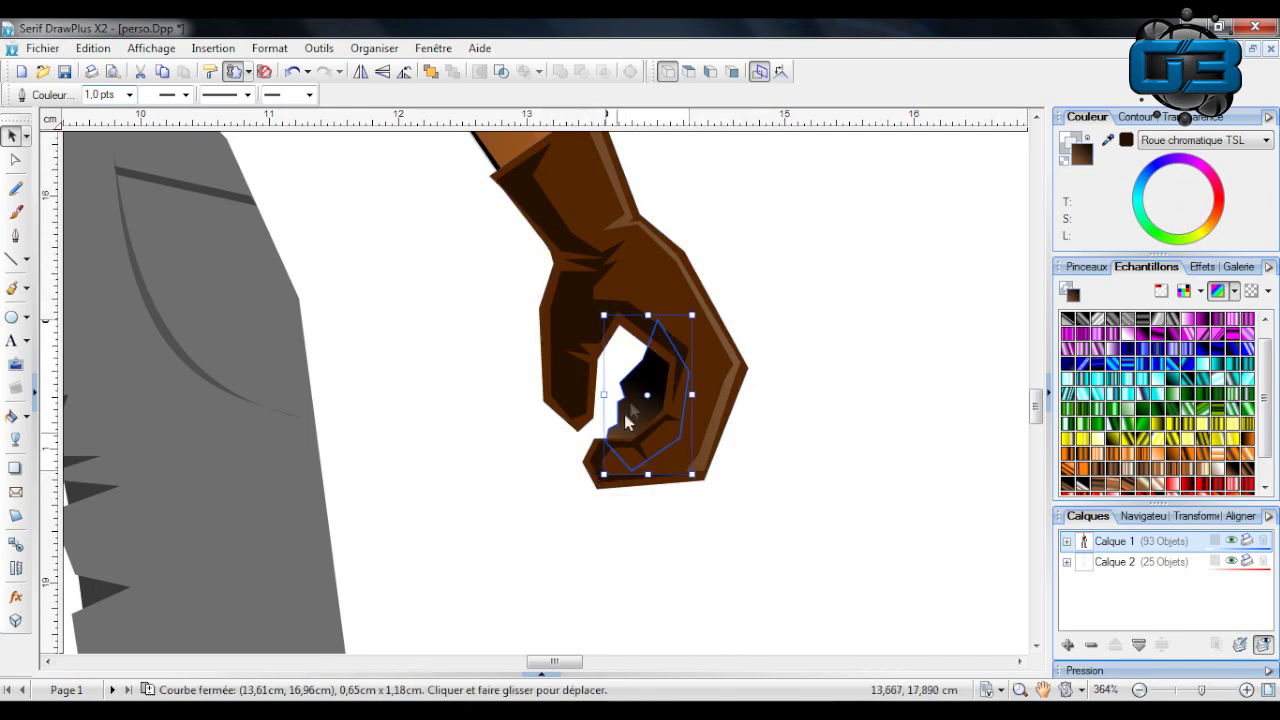
Change the start colour of the palm gradient to a dark brown at hue 25, saturation 100, and deselect the shape.
{"action": "left_click", "coordinate": [12, 417]}
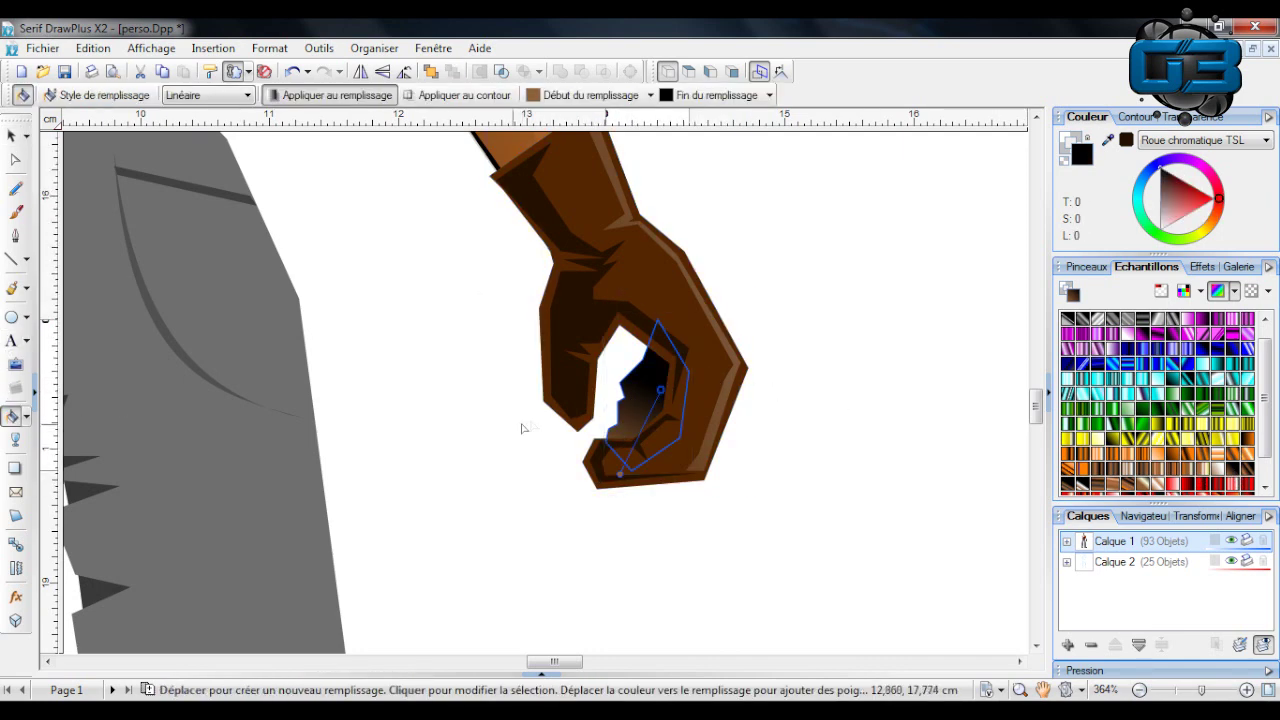
{"action": "scroll", "coordinate": [766, 480], "scroll_direction": "down", "scroll_amount": 2}
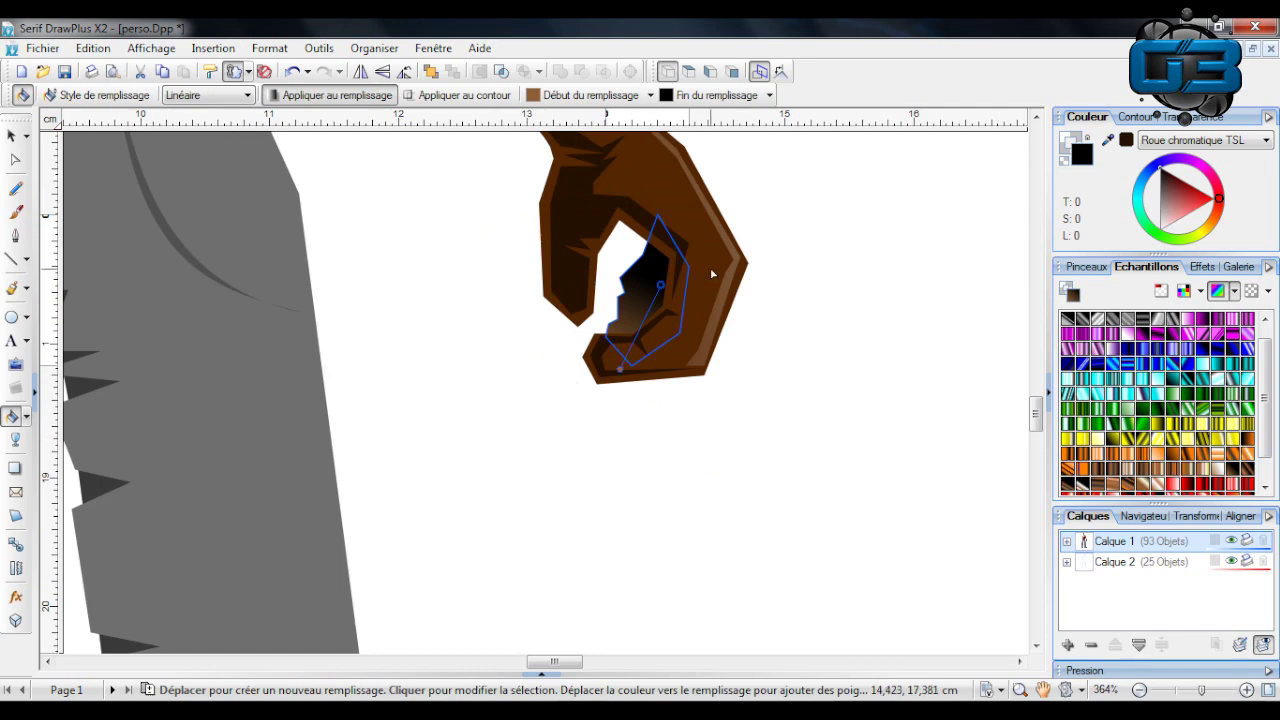
{"action": "left_click", "coordinate": [620, 372]}
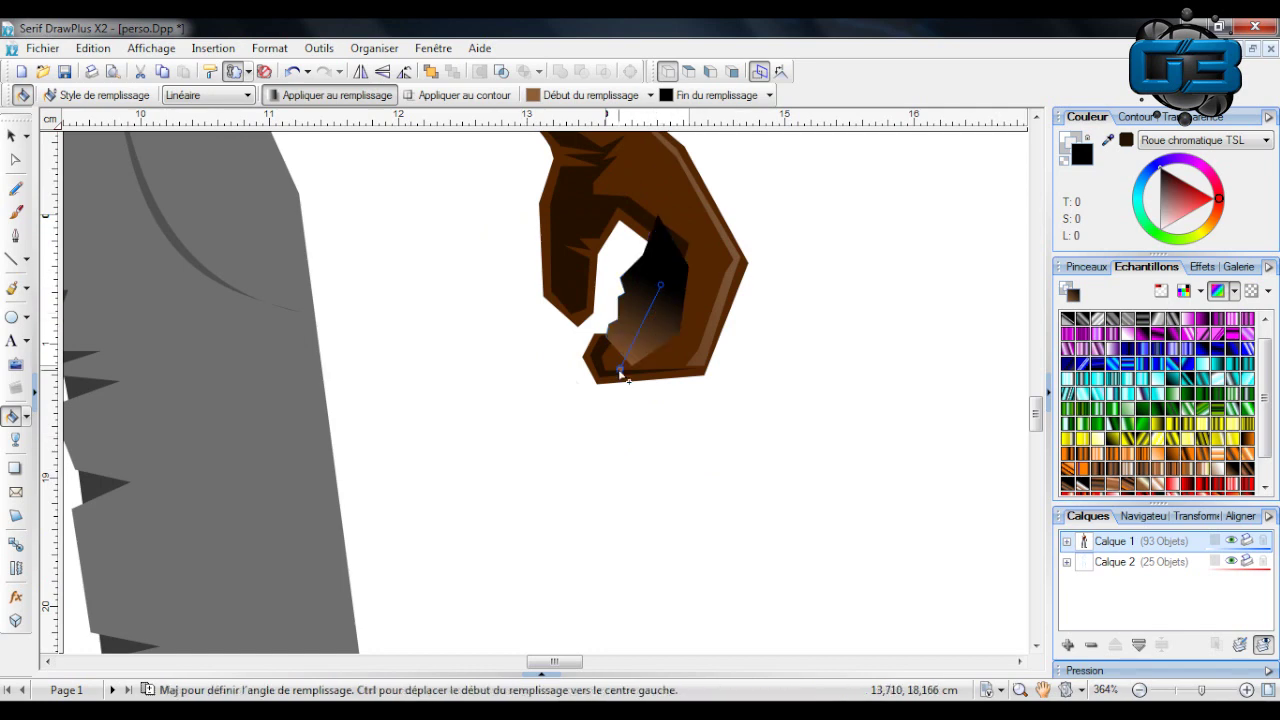
{"action": "left_click", "coordinate": [1218, 200]}
{"action": "mouse_move", "coordinate": [1190, 210]}
{"action": "left_mouse_down"}
{"action": "mouse_move", "coordinate": [1085, 220]}
{"action": "mouse_move", "coordinate": [1127, 228]}
{"action": "mouse_move", "coordinate": [1202, 198]}
{"action": "mouse_move", "coordinate": [1185, 177]}
{"action": "left_mouse_up"}
{"action": "left_click", "coordinate": [1214, 217]}
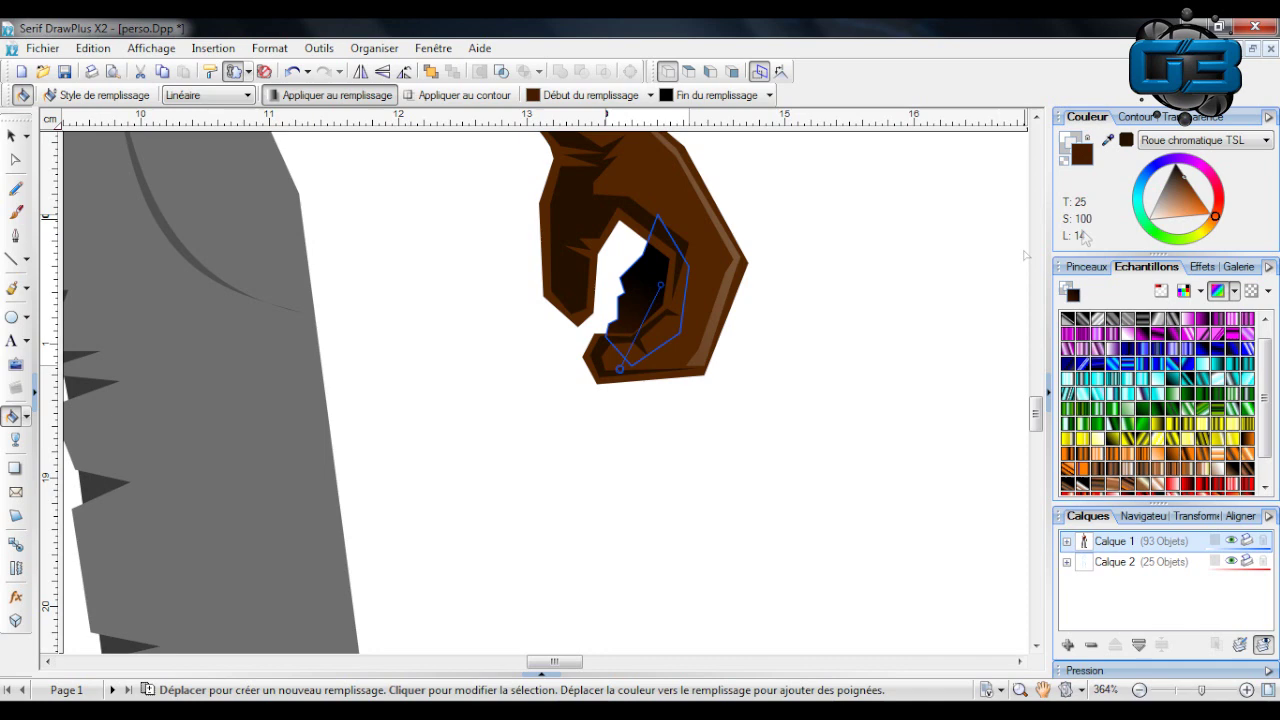
{"action": "left_click", "coordinate": [860, 280]}
Check the shaded glove up close and the full figure from head to shoes.
{"action": "scroll", "coordinate": [720, 205], "scroll_direction": "up", "scroll_amount": 1}
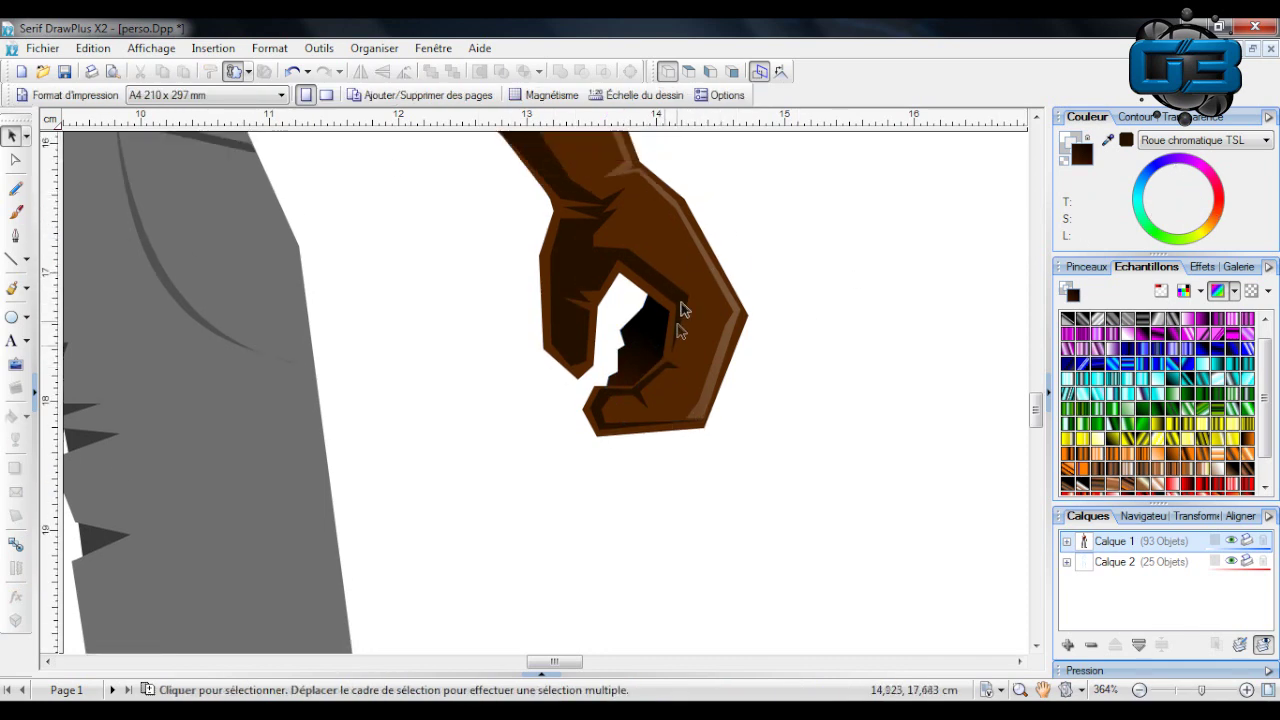
{"action": "scroll", "coordinate": [743, 220], "scroll_direction": "up", "scroll_amount": 2}
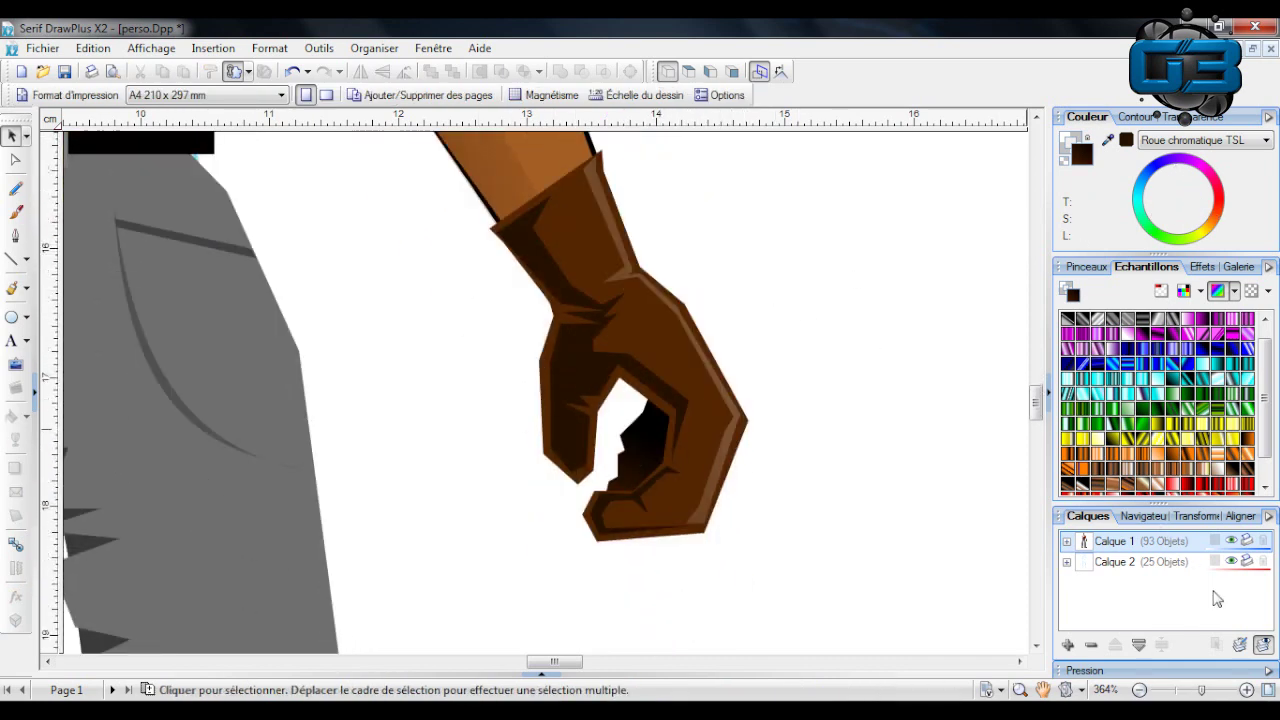
{"action": "left_click", "coordinate": [1173, 692]}
{"action": "scroll", "coordinate": [828, 402], "scroll_direction": "up", "scroll_amount": 3}
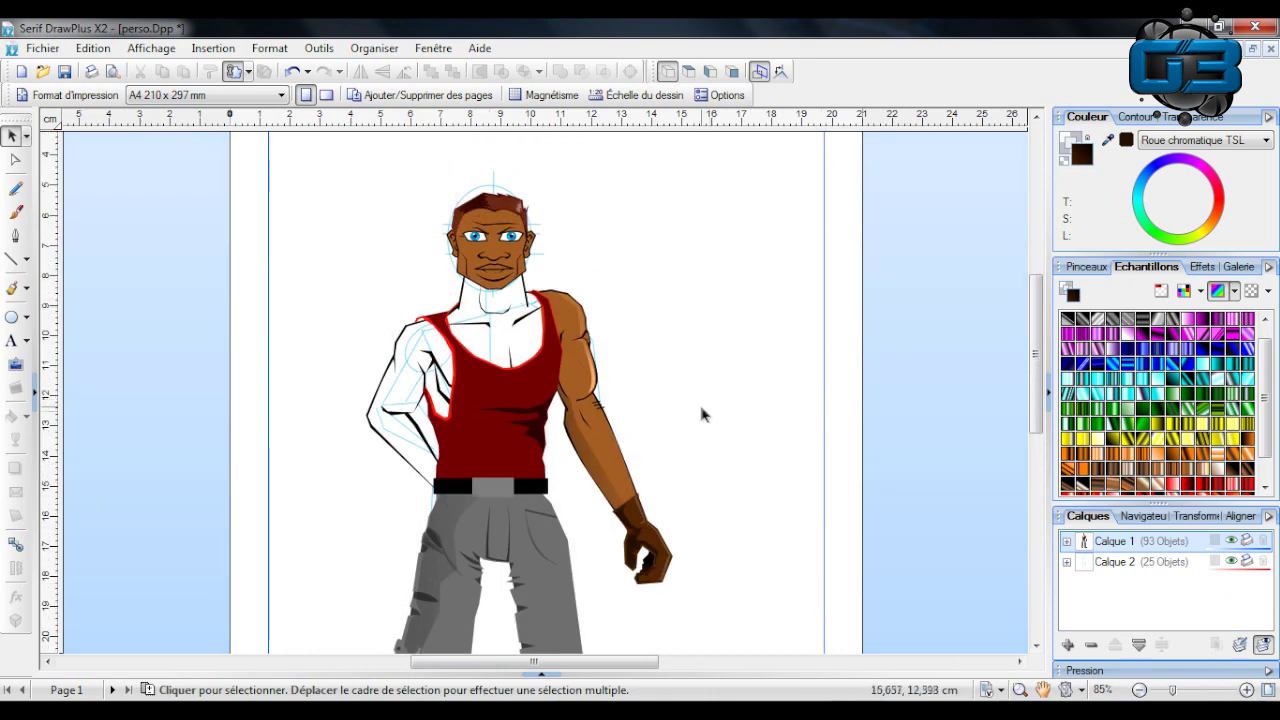
{"action": "scroll", "coordinate": [700, 420], "scroll_direction": "down", "scroll_amount": 3}
{"action": "scroll", "coordinate": [658, 450], "scroll_direction": "down", "scroll_amount": 3}
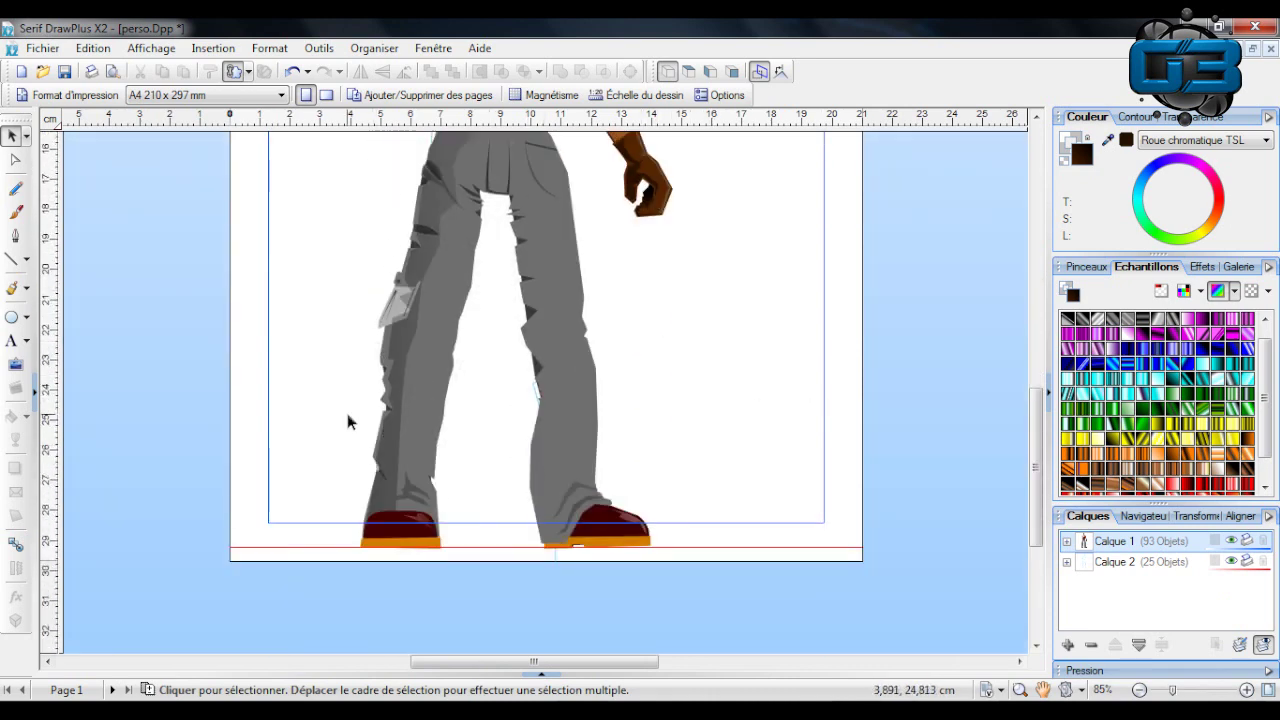
{"action": "scroll", "coordinate": [830, 520], "scroll_direction": "up", "scroll_amount": 5}
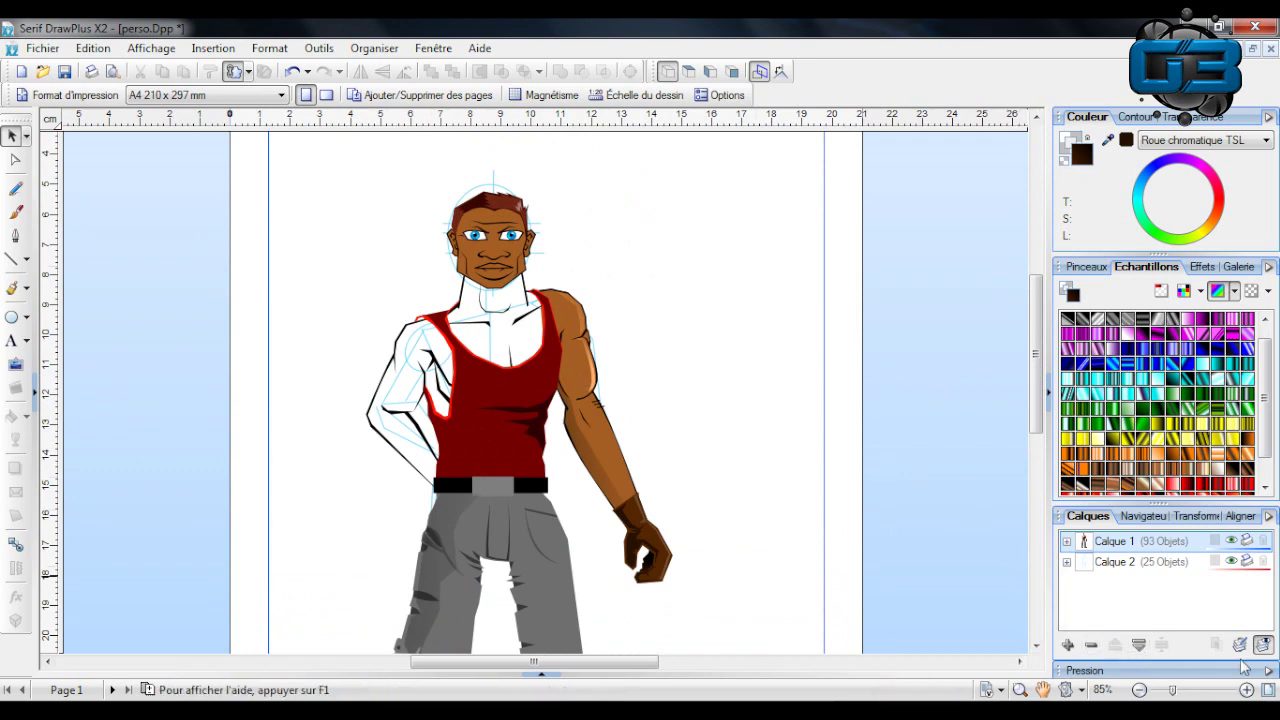
Move the neck line on the uncoloured arm's side slightly inward beneath the jaw.
{"action": "left_click", "coordinate": [1190, 690]}
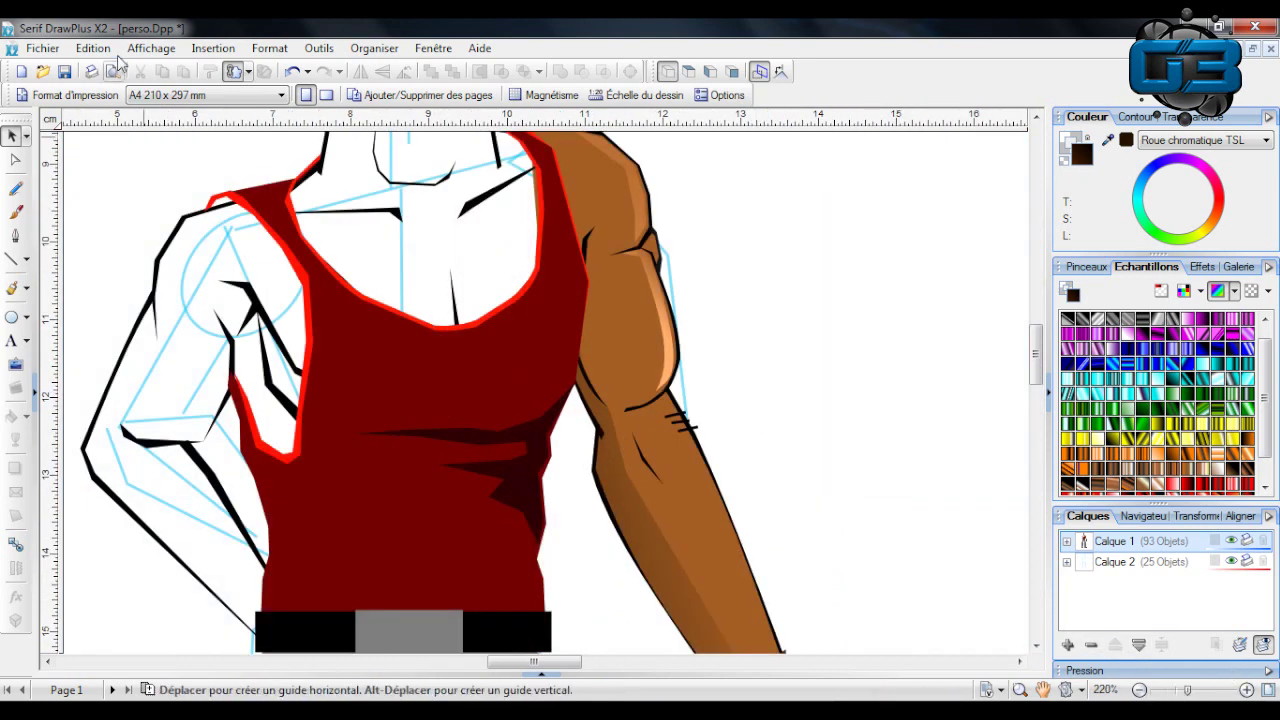
{"action": "scroll", "coordinate": [370, 248], "scroll_direction": "up", "scroll_amount": 3}
{"action": "left_click", "coordinate": [321, 331]}
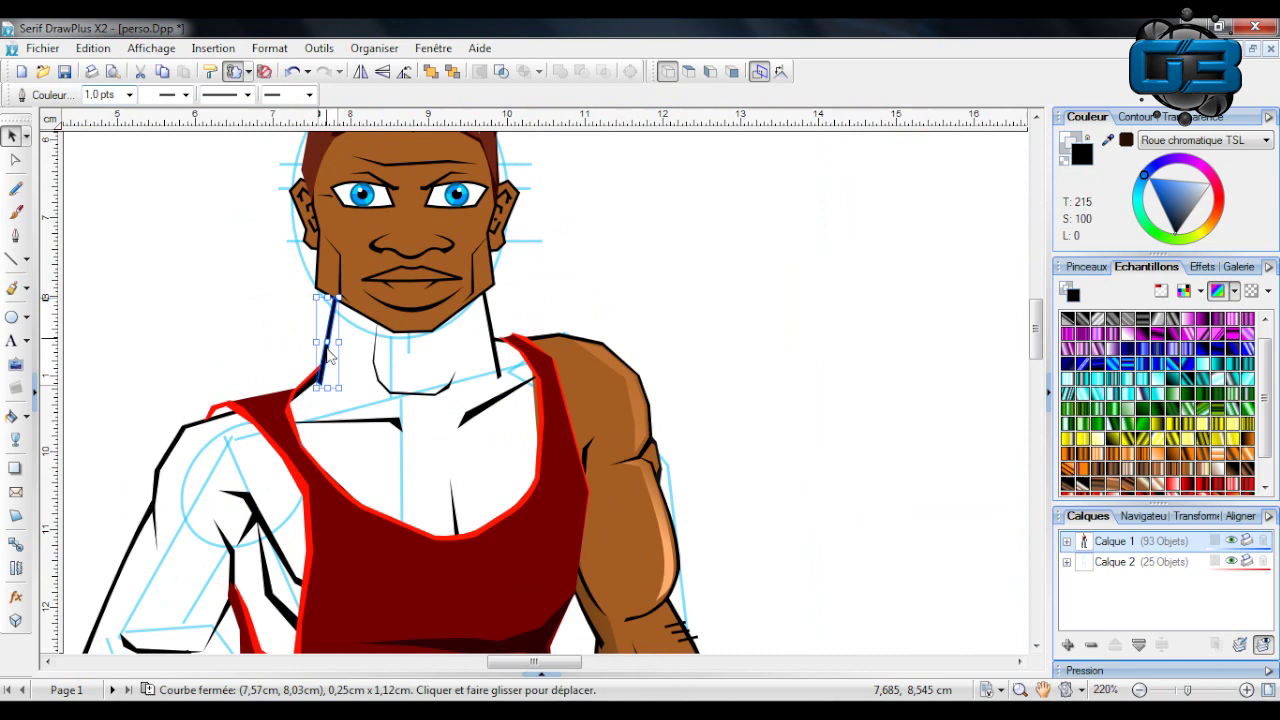
{"action": "left_click_drag", "start_coordinate": [334, 361], "coordinate": [341, 372]}
Move the neck line on the brown arm's side inward and shift the short shoulder line to meet it.
{"action": "left_click", "coordinate": [496, 360]}
{"action": "left_click_drag", "start_coordinate": [498, 365], "coordinate": [475, 346]}
{"action": "left_click", "coordinate": [566, 332]}
{"action": "left_click", "coordinate": [492, 347]}
{"action": "left_click", "coordinate": [551, 294]}
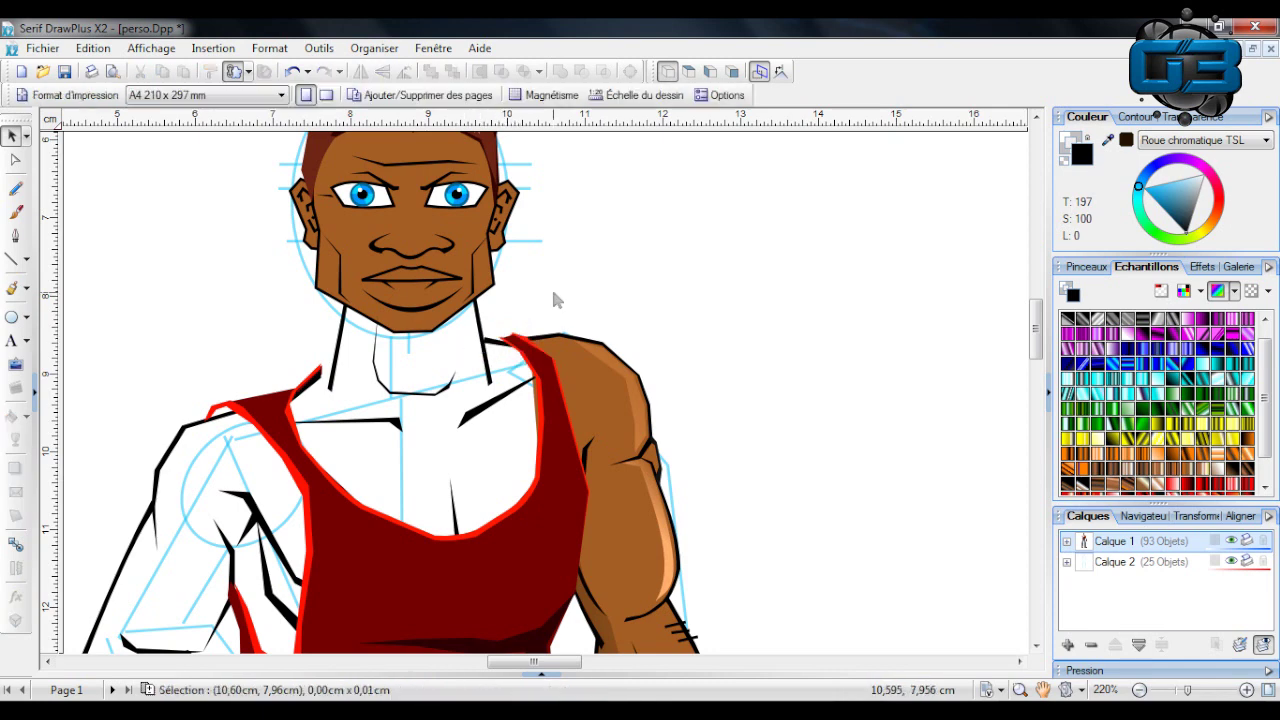
{"action": "left_click", "coordinate": [502, 350]}
{"action": "left_click", "coordinate": [503, 352]}
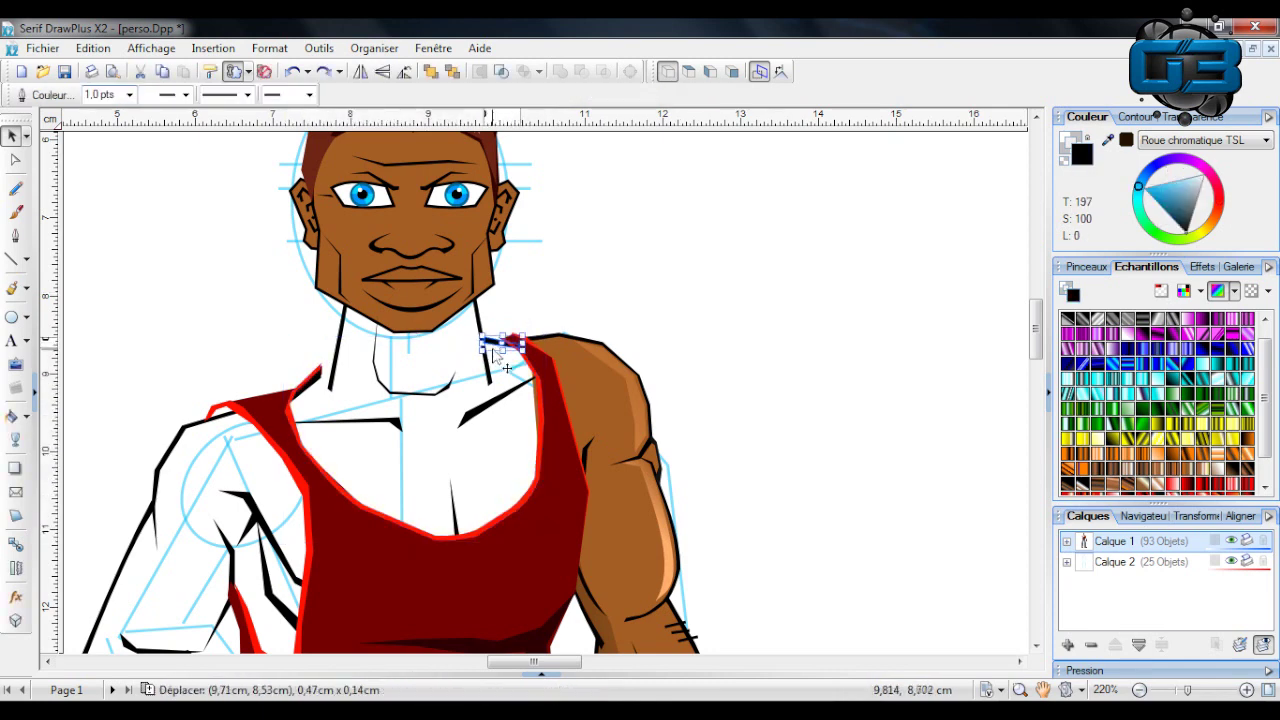
{"action": "key", "text": "Escape"}
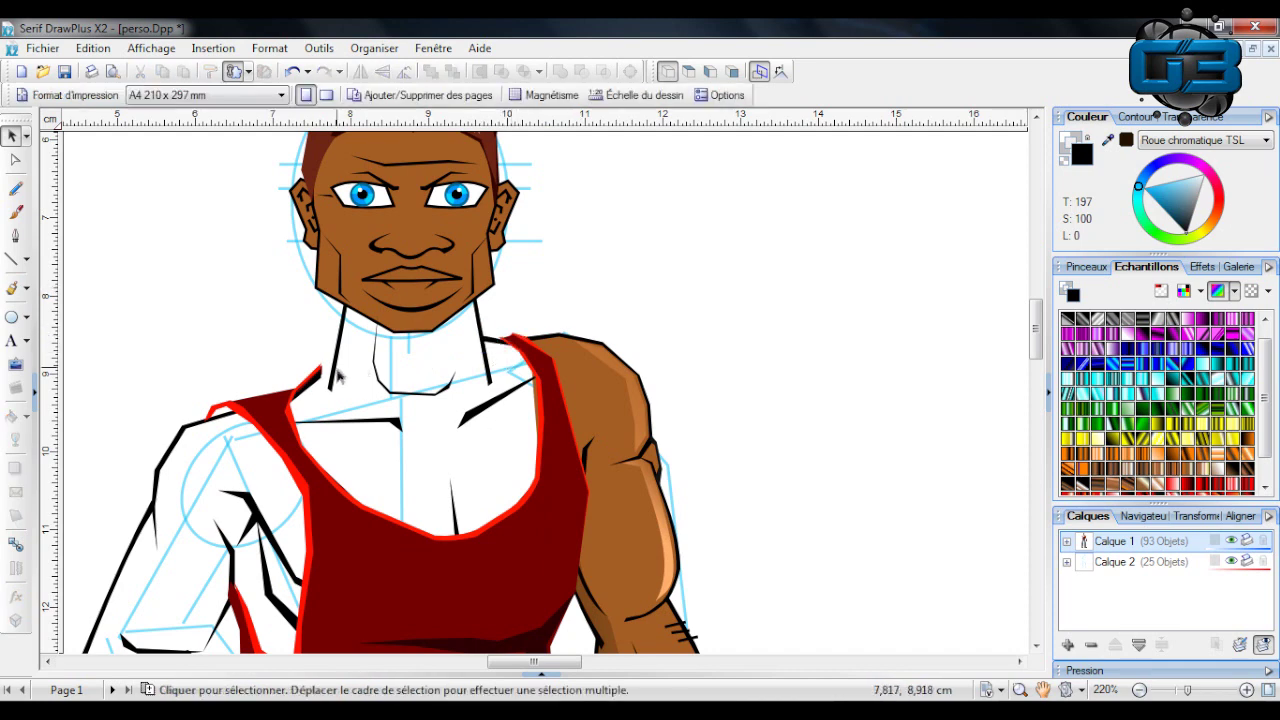
Extend the end node of the shoulder line on the uncoloured arm's side to the neck line.
{"action": "left_click", "coordinate": [322, 390]}
{"action": "left_click", "coordinate": [15, 160]}
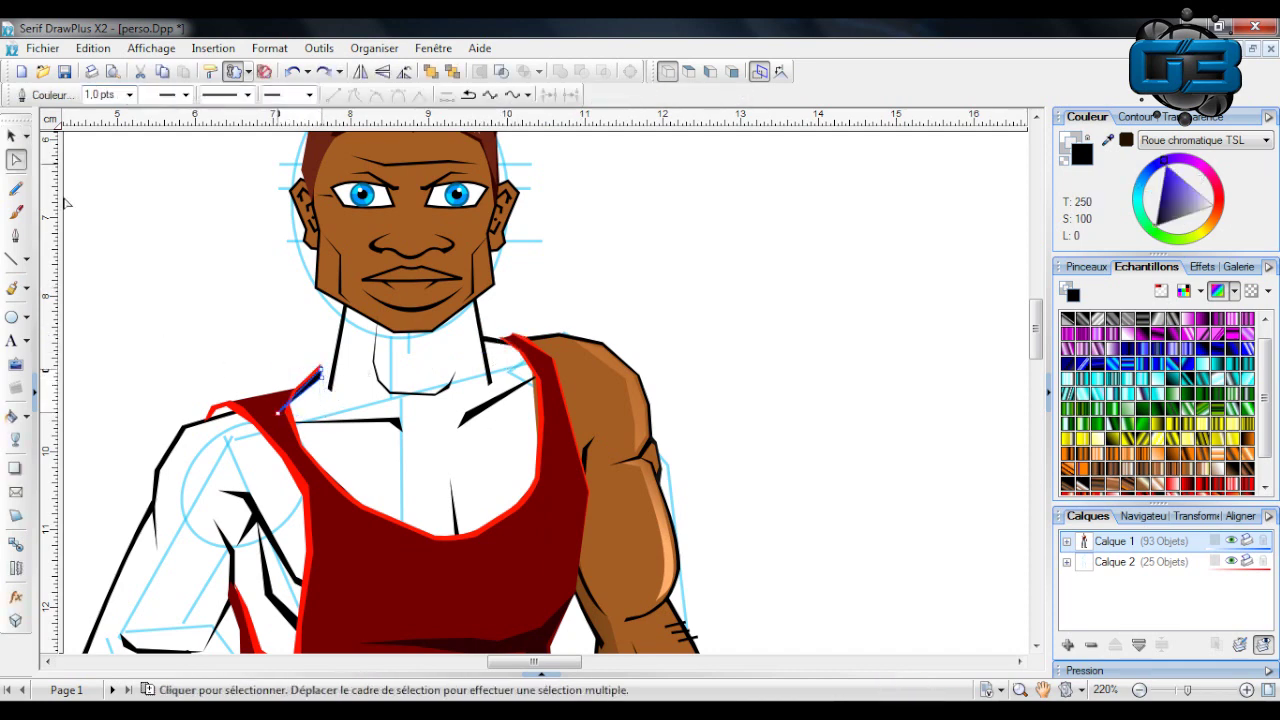
{"action": "left_click_drag", "start_coordinate": [322, 377], "coordinate": [335, 368]}
Reshape the tip of the tank top's red collar trim on the uncoloured arm's side so it reaches the neck line.
{"action": "scroll", "coordinate": [348, 314], "scroll_direction": "down", "scroll_amount": 3}
{"action": "scroll", "coordinate": [348, 314], "scroll_direction": "down", "scroll_amount": 5}
{"action": "scroll", "coordinate": [348, 314], "scroll_direction": "up", "scroll_amount": 5}
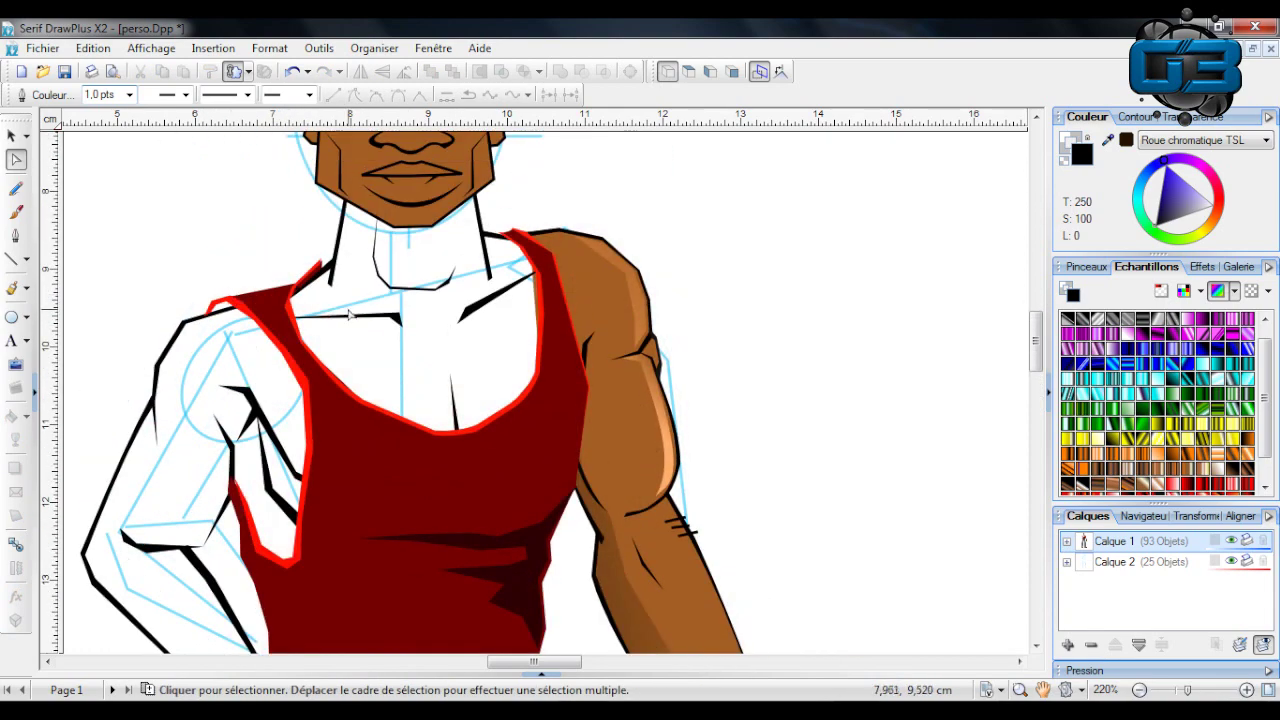
{"action": "left_click_drag", "start_coordinate": [1188, 690], "coordinate": [1221, 690]}
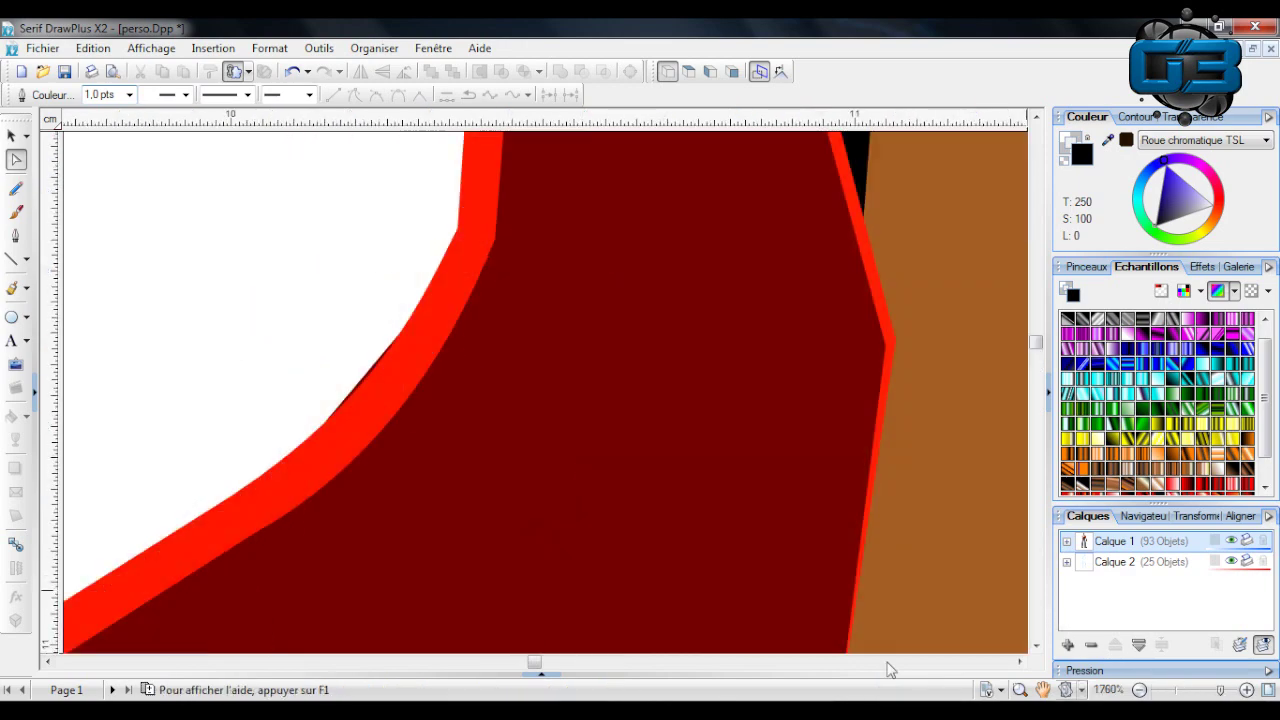
{"action": "scroll", "coordinate": [397, 411], "scroll_direction": "up", "scroll_amount": 7}
{"action": "scroll", "coordinate": [395, 411], "scroll_direction": "up", "scroll_amount": 3}
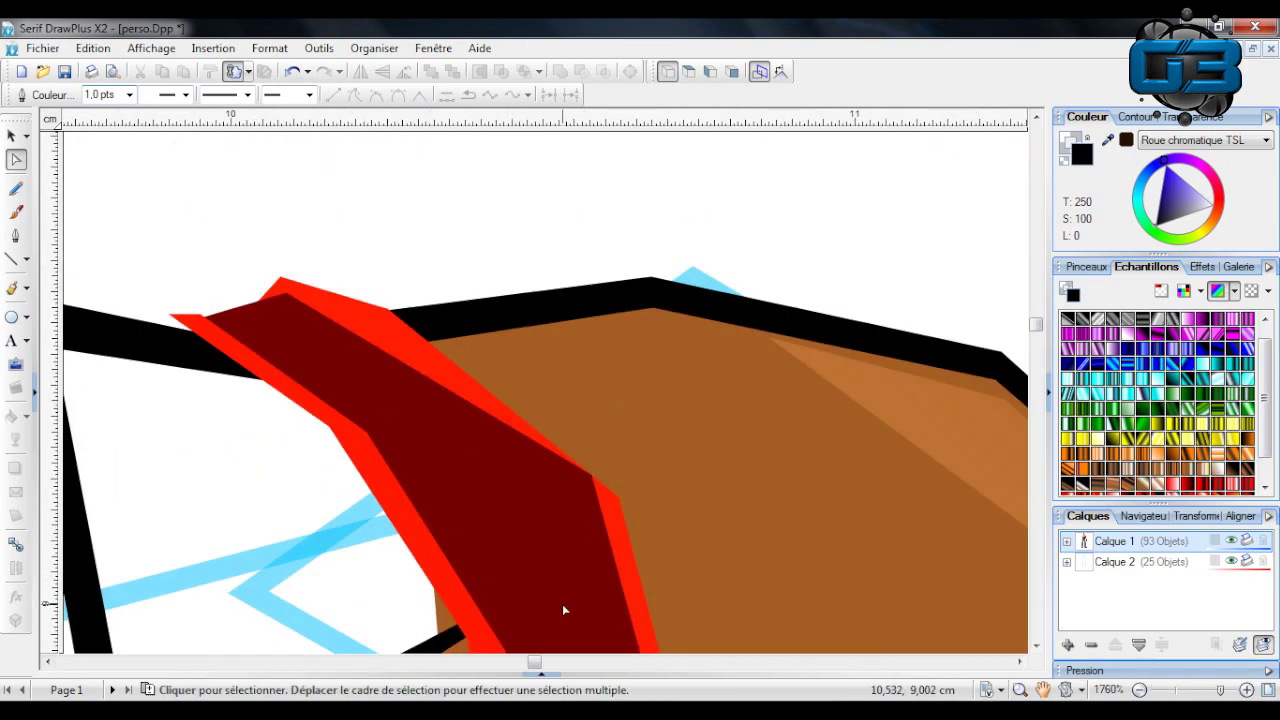
{"action": "scroll", "coordinate": [519, 666], "scroll_direction": "left", "scroll_amount": 5}
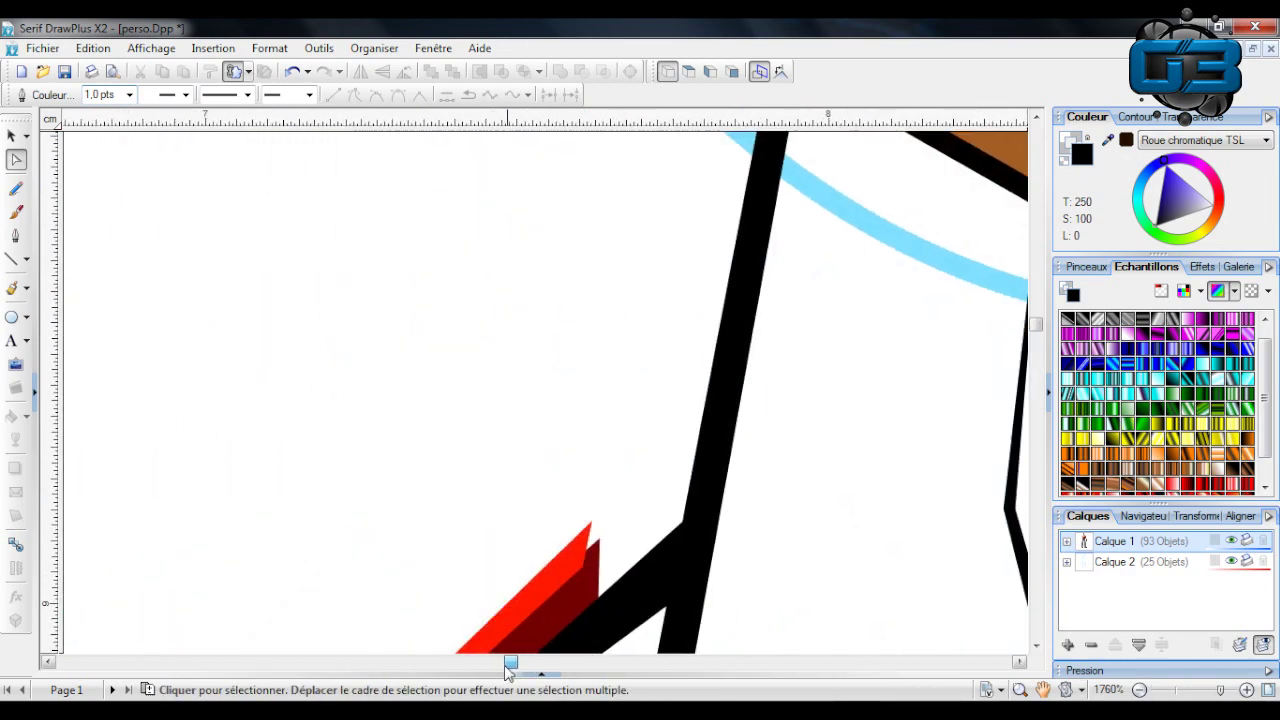
{"action": "left_click", "coordinate": [586, 553]}
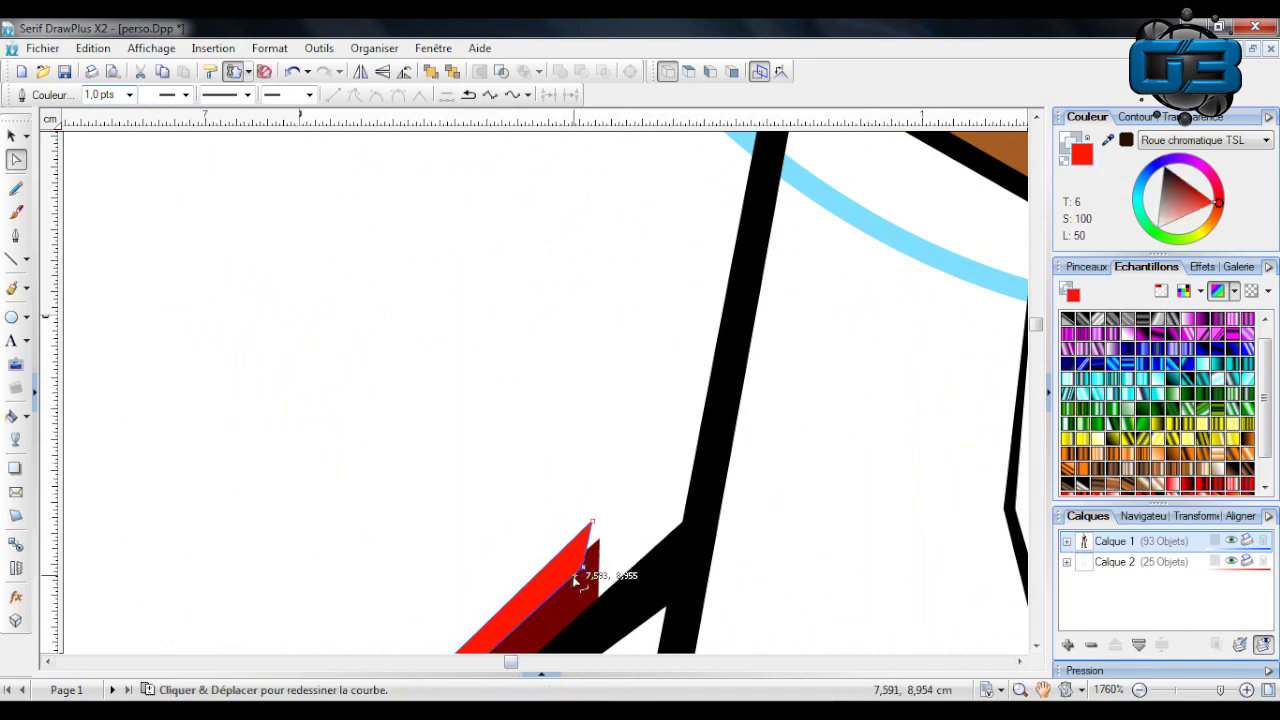
{"action": "left_click_drag", "start_coordinate": [582, 580], "coordinate": [668, 537]}
{"action": "left_click_drag", "start_coordinate": [594, 591], "coordinate": [574, 556]}
Nudge the red collar trim's lower bend upward beside the shoulder strap, deselect the trim, and check the figure.
{"action": "scroll", "coordinate": [586, 517], "scroll_direction": "down", "scroll_amount": 3}
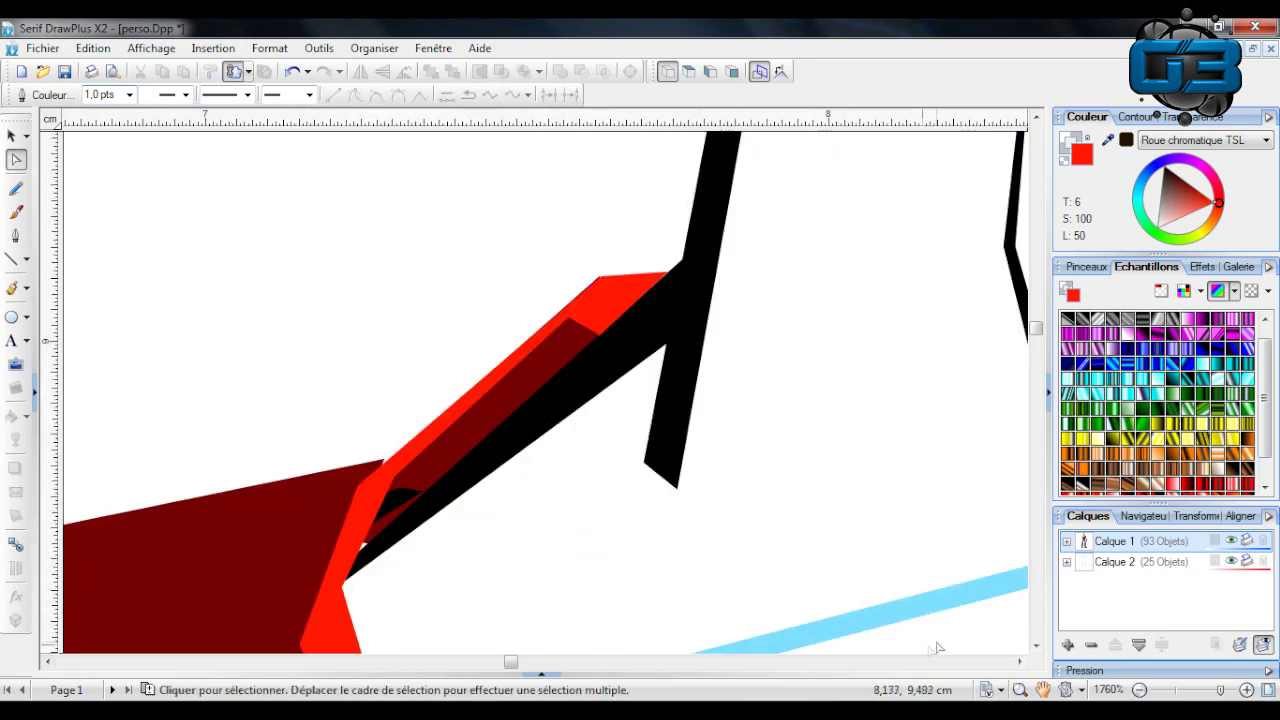
{"action": "left_click_drag", "start_coordinate": [363, 491], "coordinate": [362, 472]}
{"action": "left_click", "coordinate": [1175, 692]}
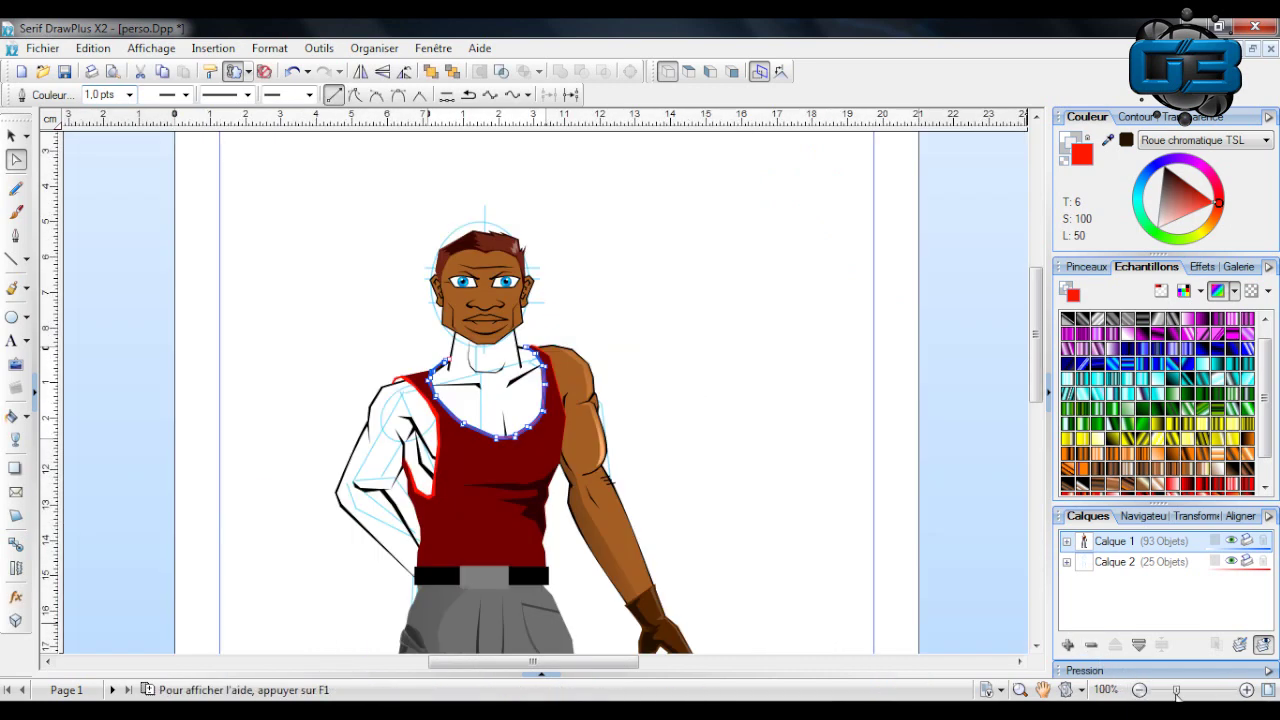
{"action": "left_click", "coordinate": [846, 355]}
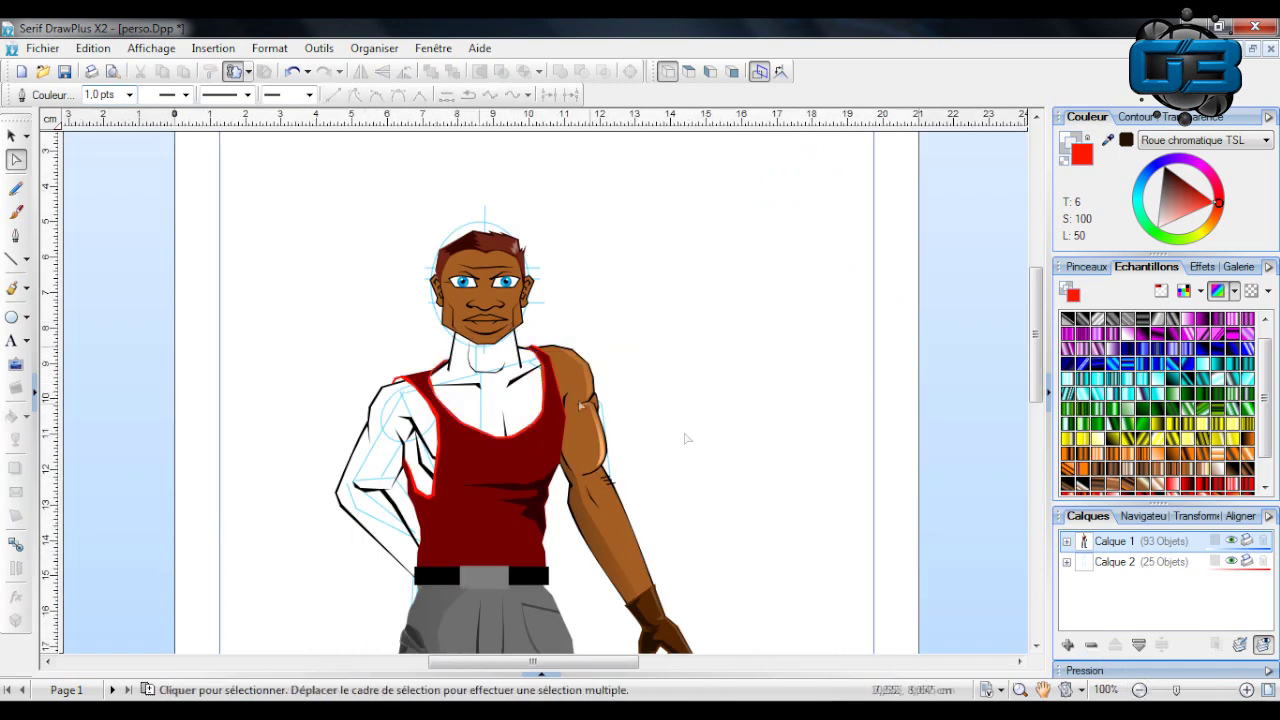
{"action": "scroll", "coordinate": [744, 540], "scroll_direction": "down", "scroll_amount": 3}
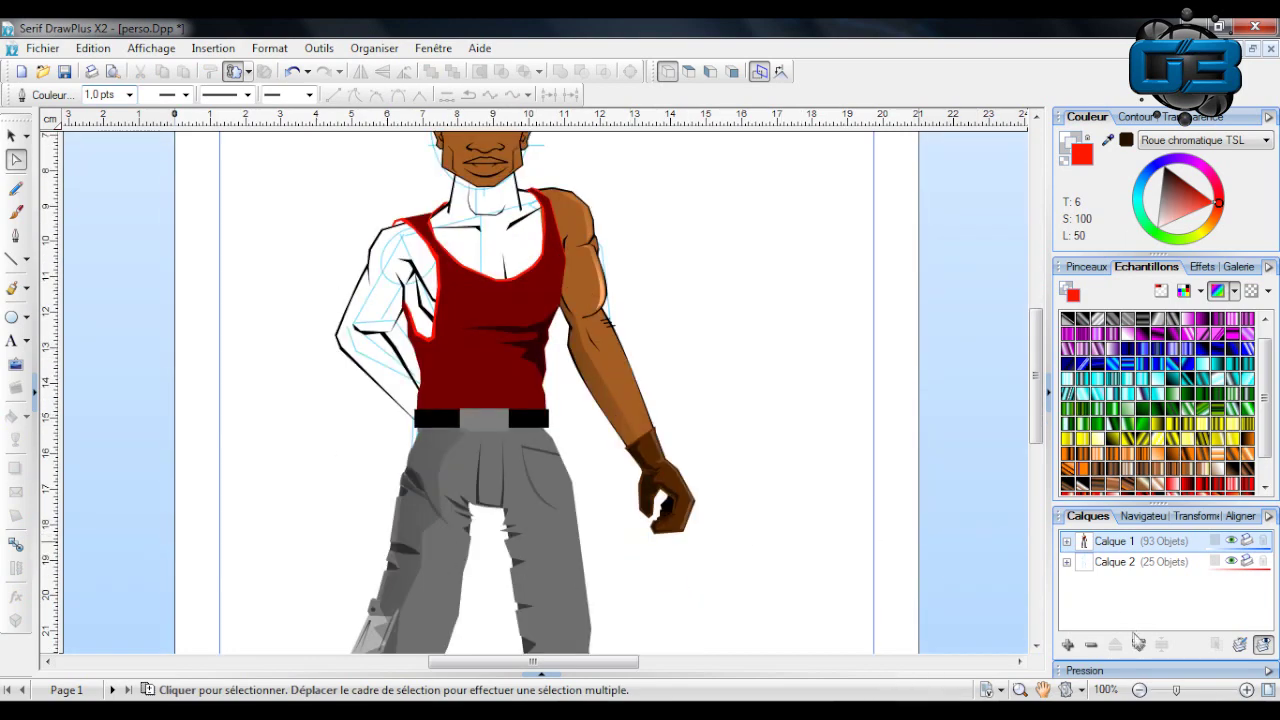
Trace a straight-line path from the jaw down the neck and over the shoulder to the outer edge of the bent upper arm.
{"action": "left_click", "coordinate": [1190, 690]}
{"action": "scroll", "coordinate": [700, 380], "scroll_direction": "up", "scroll_amount": 8}
{"action": "left_click", "coordinate": [12, 258]}
{"action": "scroll", "coordinate": [540, 300], "scroll_direction": "down", "scroll_amount": 1}
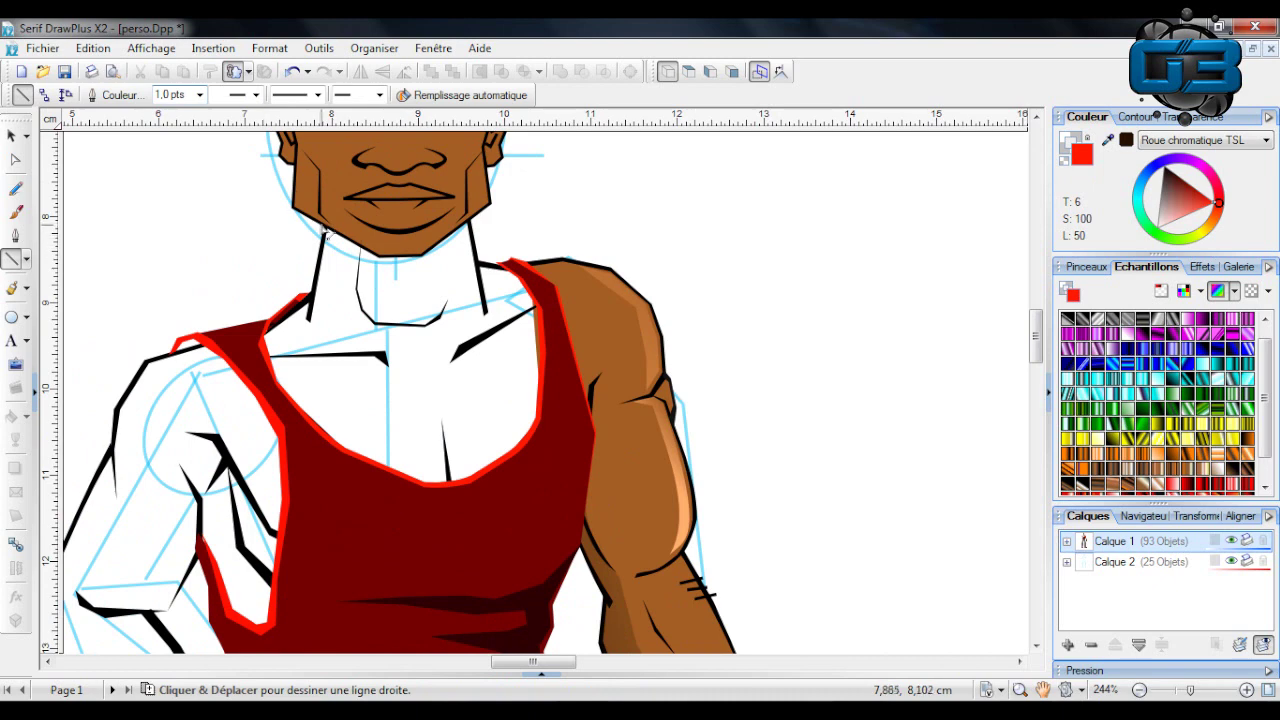
{"action": "mouse_move", "coordinate": [326, 232]}
{"action": "left_mouse_down"}
{"action": "mouse_move", "coordinate": [310, 300]}
{"action": "mouse_move", "coordinate": [255, 338]}
{"action": "left_mouse_up"}
{"action": "mouse_move", "coordinate": [255, 338]}
{"action": "left_mouse_down"}
{"action": "mouse_move", "coordinate": [166, 360]}
{"action": "mouse_move", "coordinate": [113, 416]}
{"action": "mouse_move", "coordinate": [112, 451]}
{"action": "left_mouse_up"}
{"action": "mouse_move", "coordinate": [94, 503]}
{"action": "left_mouse_down"}
{"action": "mouse_move", "coordinate": [56, 556]}
{"action": "mouse_move", "coordinate": [72, 533]}
{"action": "mouse_move", "coordinate": [68, 546]}
{"action": "left_mouse_up"}
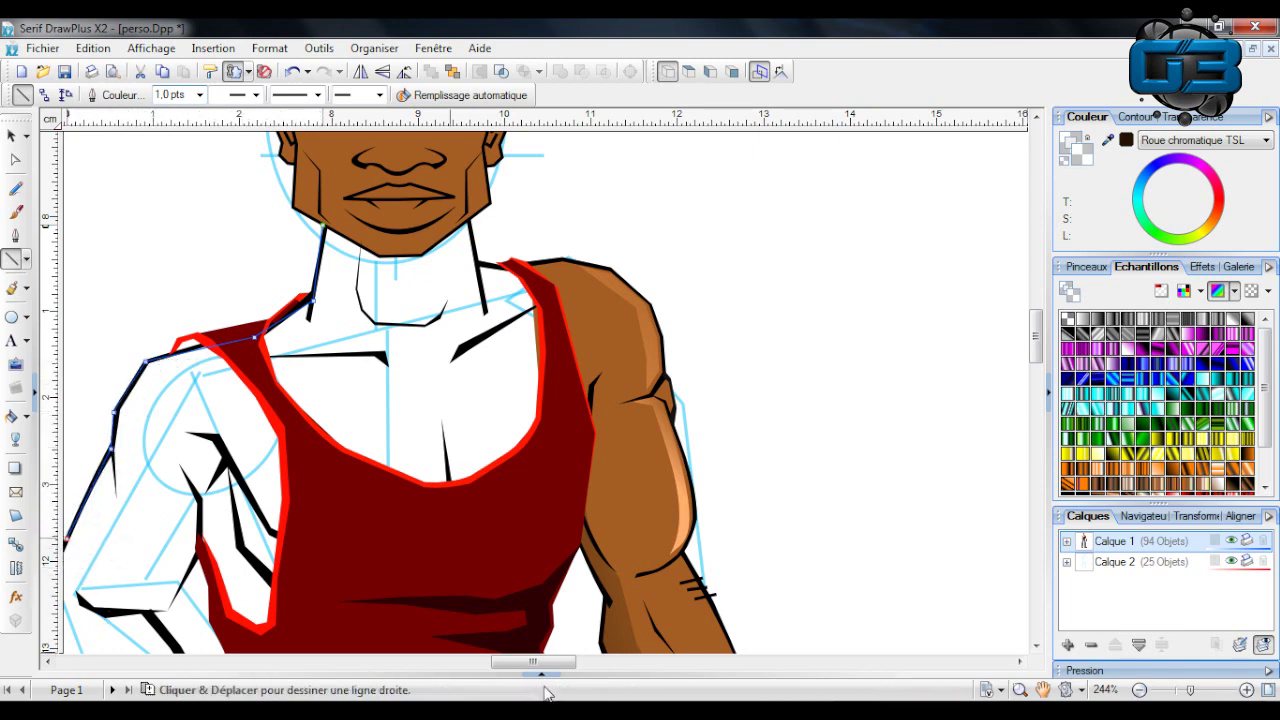
Continue the skin outline around the bent elbow and forearm to the belt, back up to the armpit, and around the tank top's armhole.
{"action": "left_click_drag", "start_coordinate": [545, 668], "coordinate": [510, 668]}
{"action": "scroll", "coordinate": [535, 398], "scroll_direction": "down", "scroll_amount": 3}
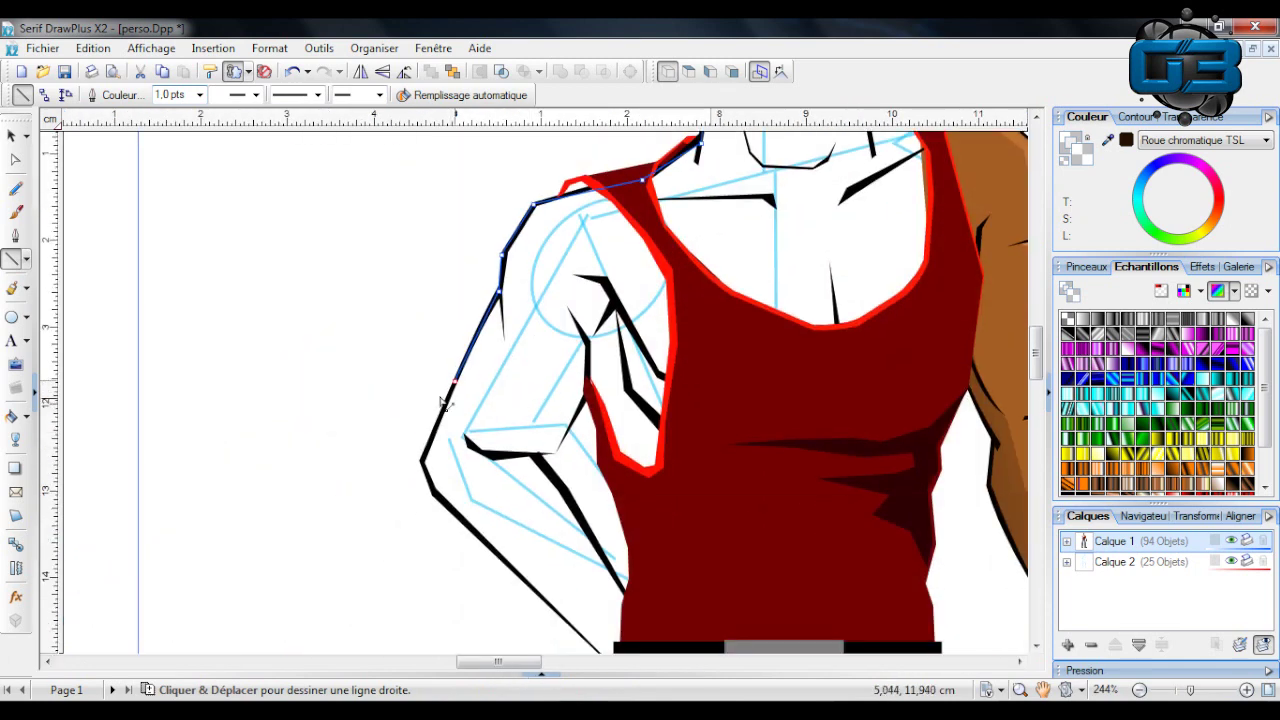
{"action": "scroll", "coordinate": [505, 408], "scroll_direction": "down", "scroll_amount": 3}
{"action": "left_click_drag", "start_coordinate": [454, 226], "coordinate": [650, 470]}
{"action": "left_click_drag", "start_coordinate": [650, 470], "coordinate": [617, 425]}
{"action": "left_click_drag", "start_coordinate": [617, 425], "coordinate": [565, 335]}
{"action": "mouse_move", "coordinate": [565, 335]}
{"action": "left_mouse_down"}
{"action": "mouse_move", "coordinate": [546, 306]}
{"action": "mouse_move", "coordinate": [590, 242]}
{"action": "mouse_move", "coordinate": [622, 320]}
{"action": "mouse_move", "coordinate": [663, 329]}
{"action": "mouse_move", "coordinate": [706, 149]}
{"action": "left_mouse_up"}
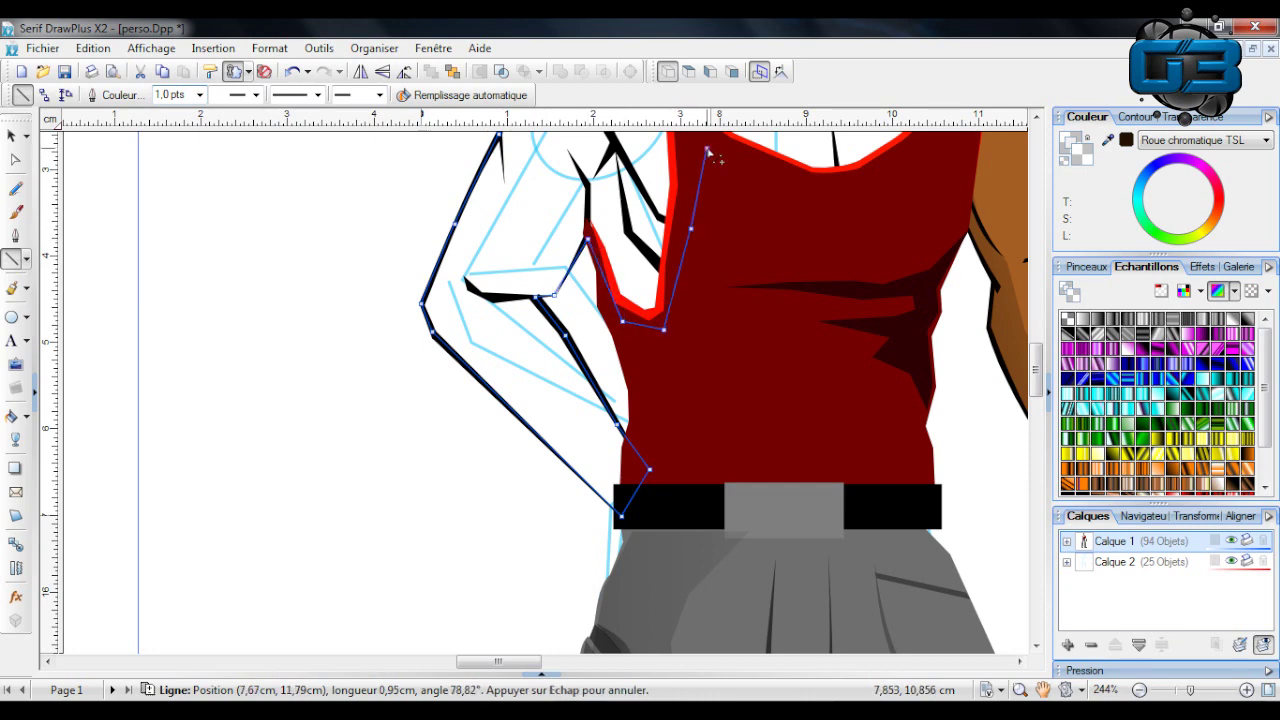
Extend the skin outline below the tank top's neckline, up the opposite strap to the neck, and close it across the jaw.
{"action": "scroll", "coordinate": [706, 149], "scroll_direction": "up", "scroll_amount": 1}
{"action": "left_click_drag", "start_coordinate": [706, 201], "coordinate": [706, 201]}
{"action": "left_click", "coordinate": [706, 201]}
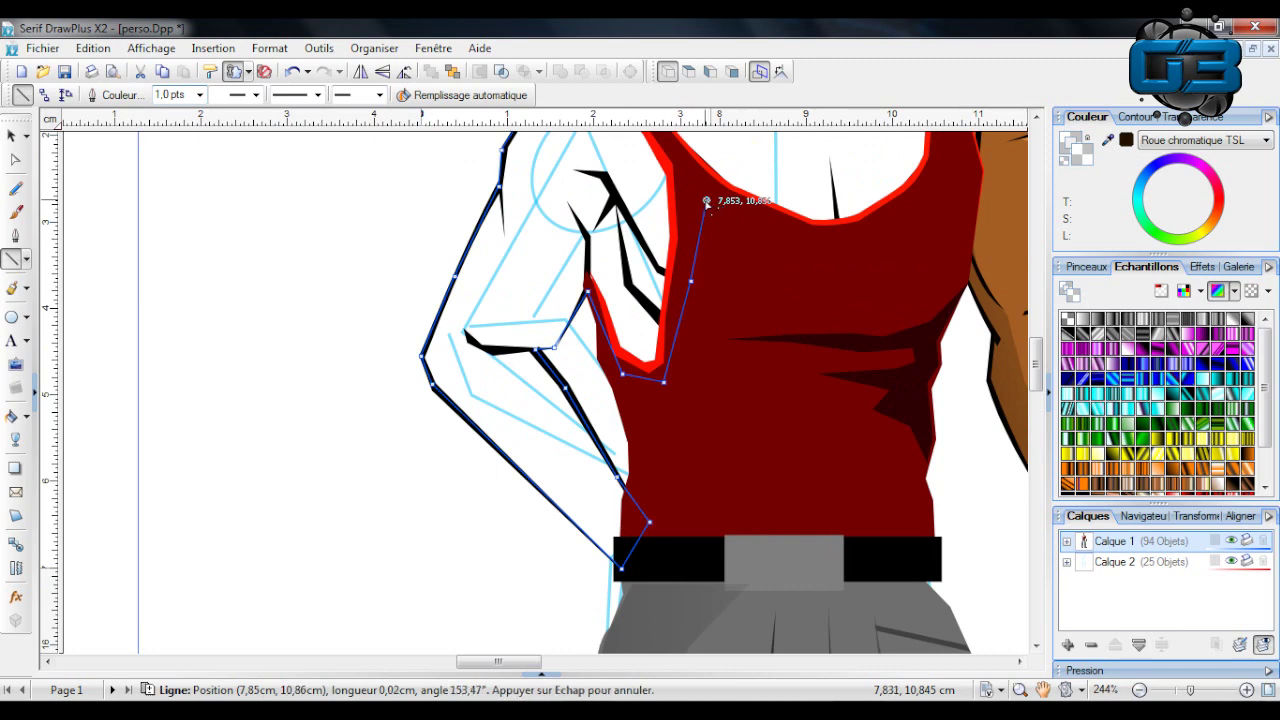
{"action": "left_click", "coordinate": [831, 259]}
{"action": "left_click_drag", "start_coordinate": [940, 217], "coordinate": [959, 152]}
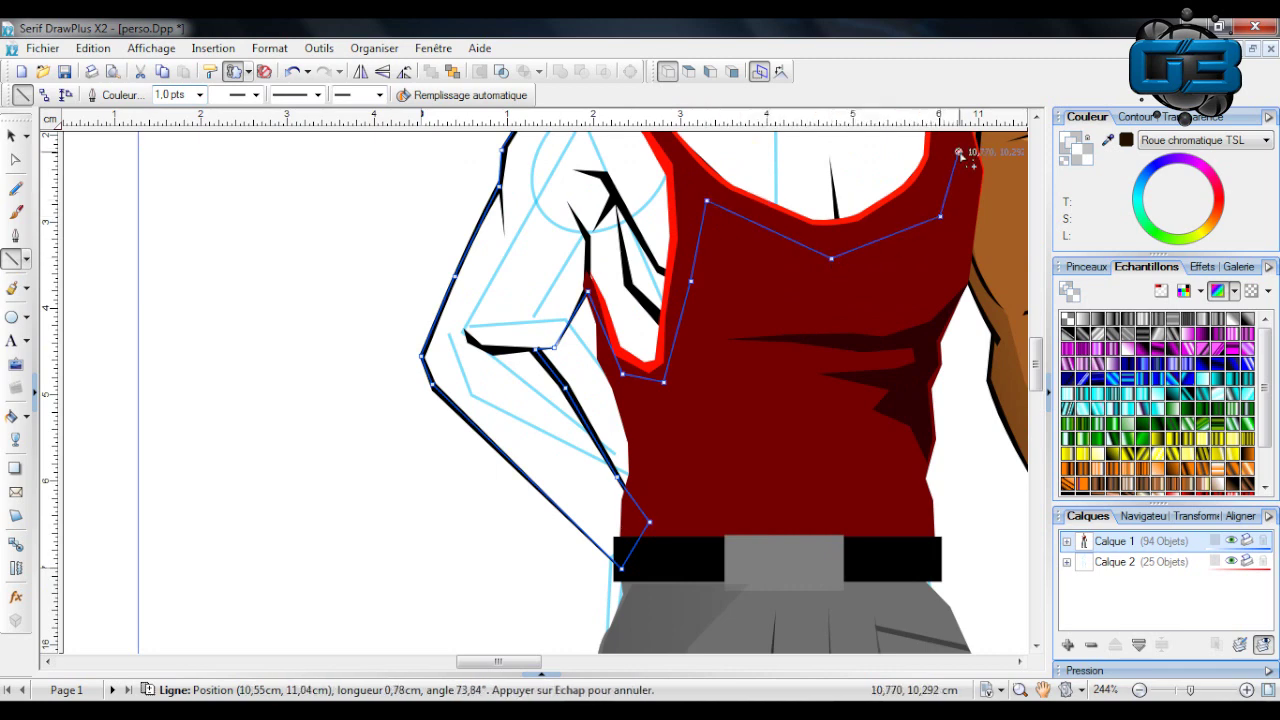
{"action": "scroll", "coordinate": [968, 205], "scroll_direction": "up", "scroll_amount": 3}
{"action": "left_click_drag", "start_coordinate": [960, 358], "coordinate": [940, 237]}
{"action": "left_click_drag", "start_coordinate": [940, 237], "coordinate": [873, 218]}
{"action": "left_click_drag", "start_coordinate": [873, 218], "coordinate": [713, 172]}
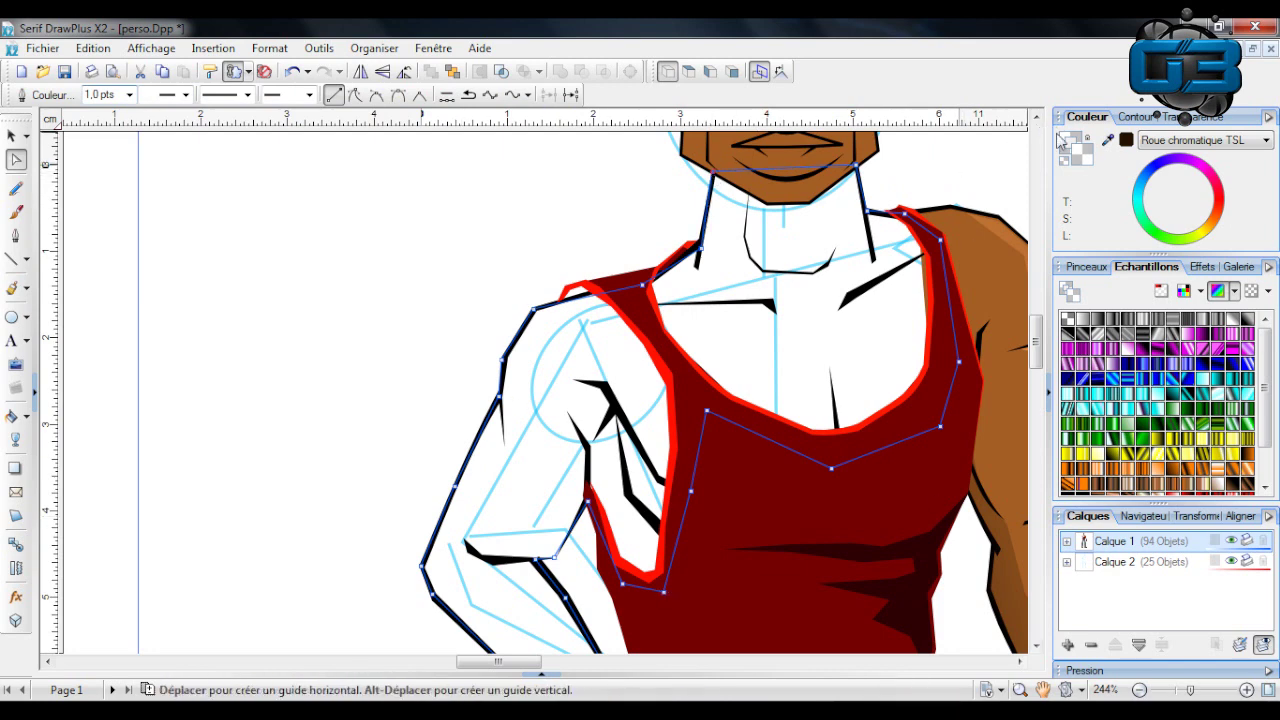
Fill the new neck, chest and arm shape with the brown sampled from the finished arm and send it behind the other artwork.
{"action": "left_click_drag", "start_coordinate": [1108, 143], "coordinate": [1004, 270]}
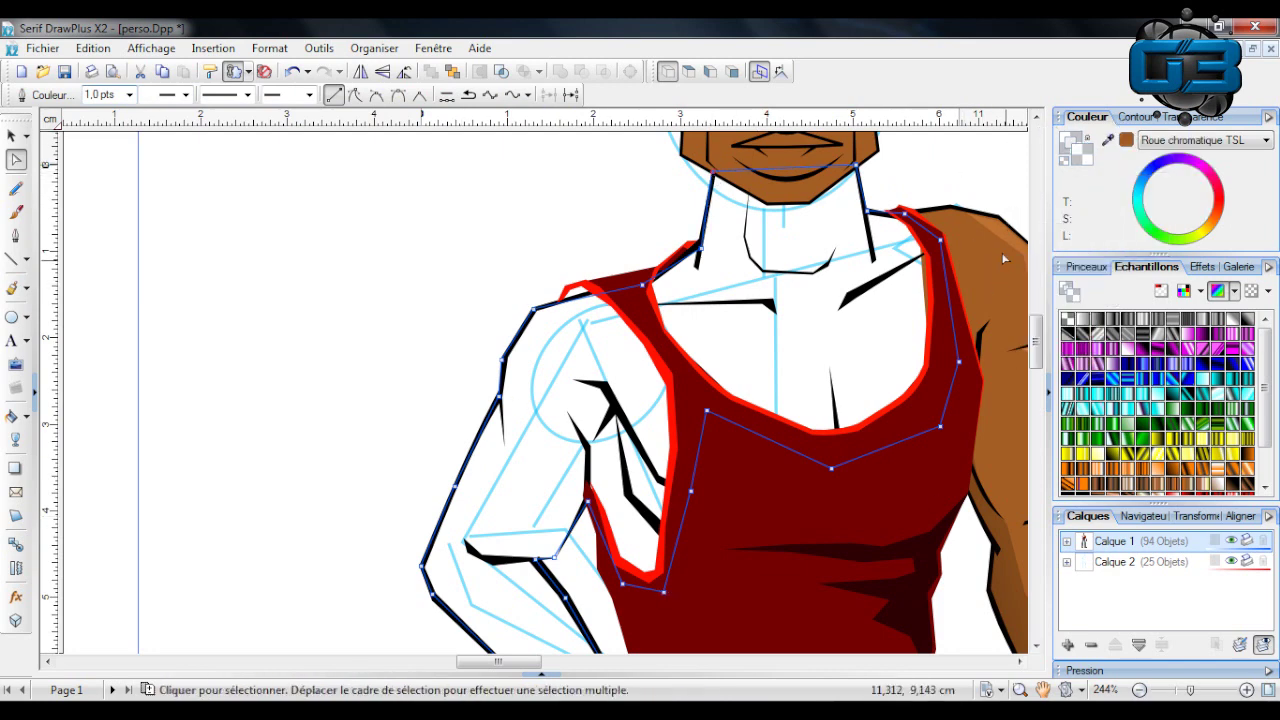
{"action": "left_click", "coordinate": [1126, 140]}
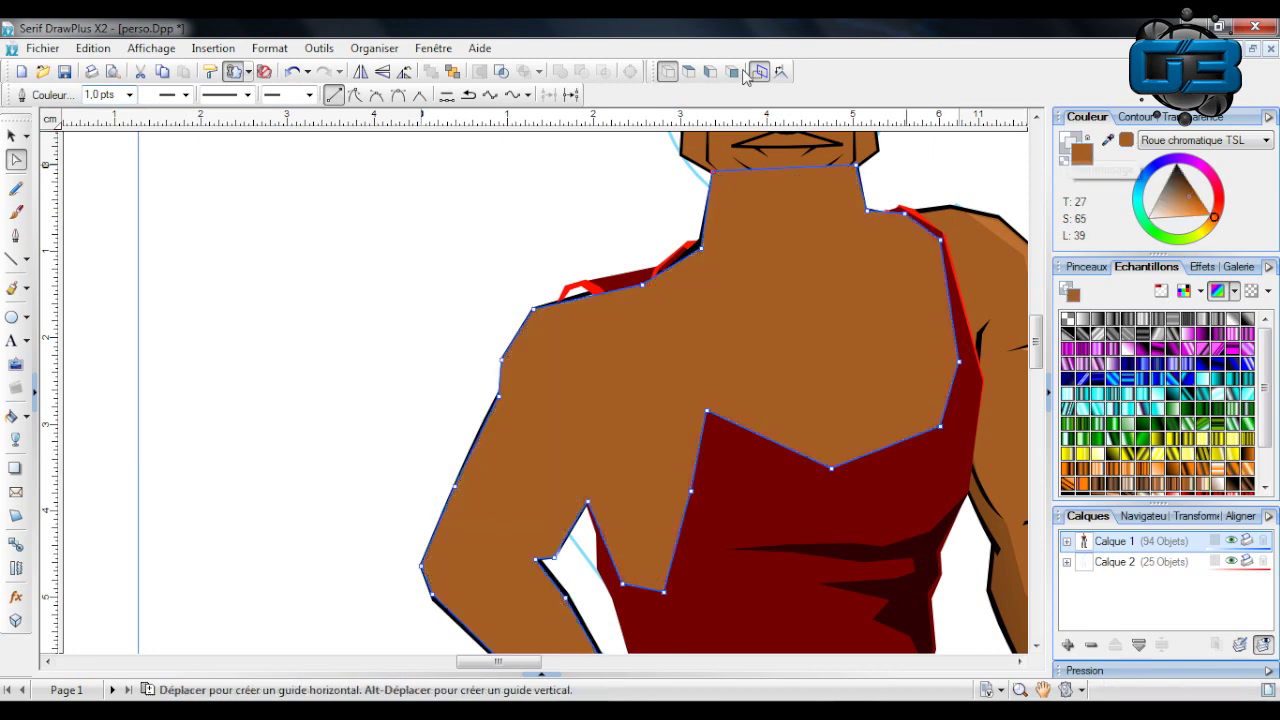
{"action": "left_click", "coordinate": [451, 72]}
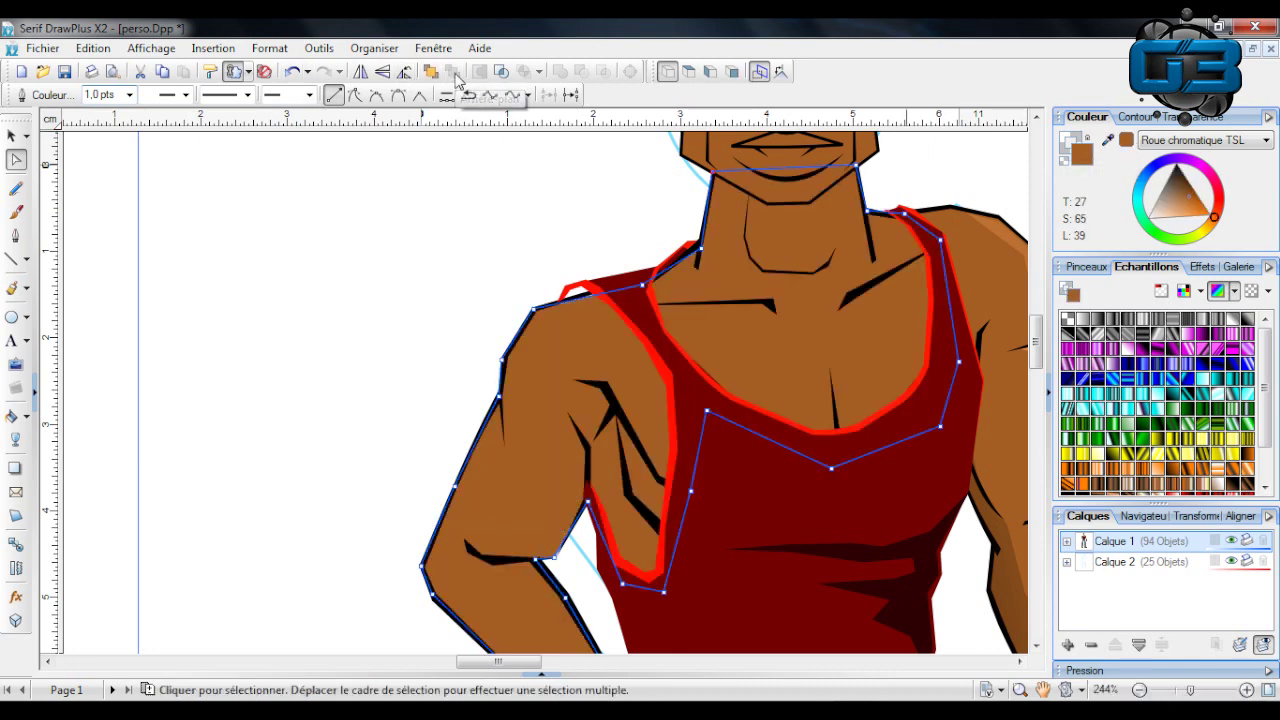
{"action": "left_click", "coordinate": [12, 135]}
Draw a thin white L-shaped highlight along the upper edge and one side of the grey belt buckle with straight lines.
{"action": "scroll", "coordinate": [523, 359], "scroll_direction": "down", "scroll_amount": 3}
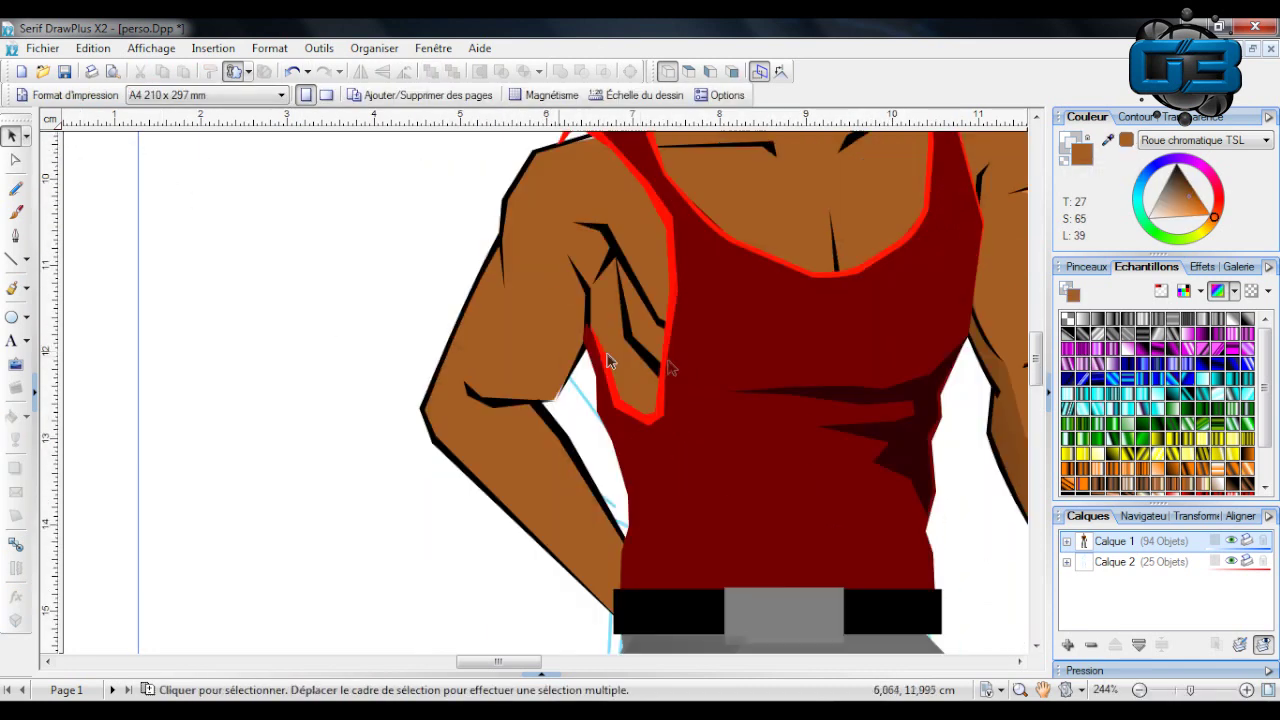
{"action": "scroll", "coordinate": [648, 228], "scroll_direction": "up", "scroll_amount": 2}
{"action": "scroll", "coordinate": [643, 288], "scroll_direction": "down", "scroll_amount": 7}
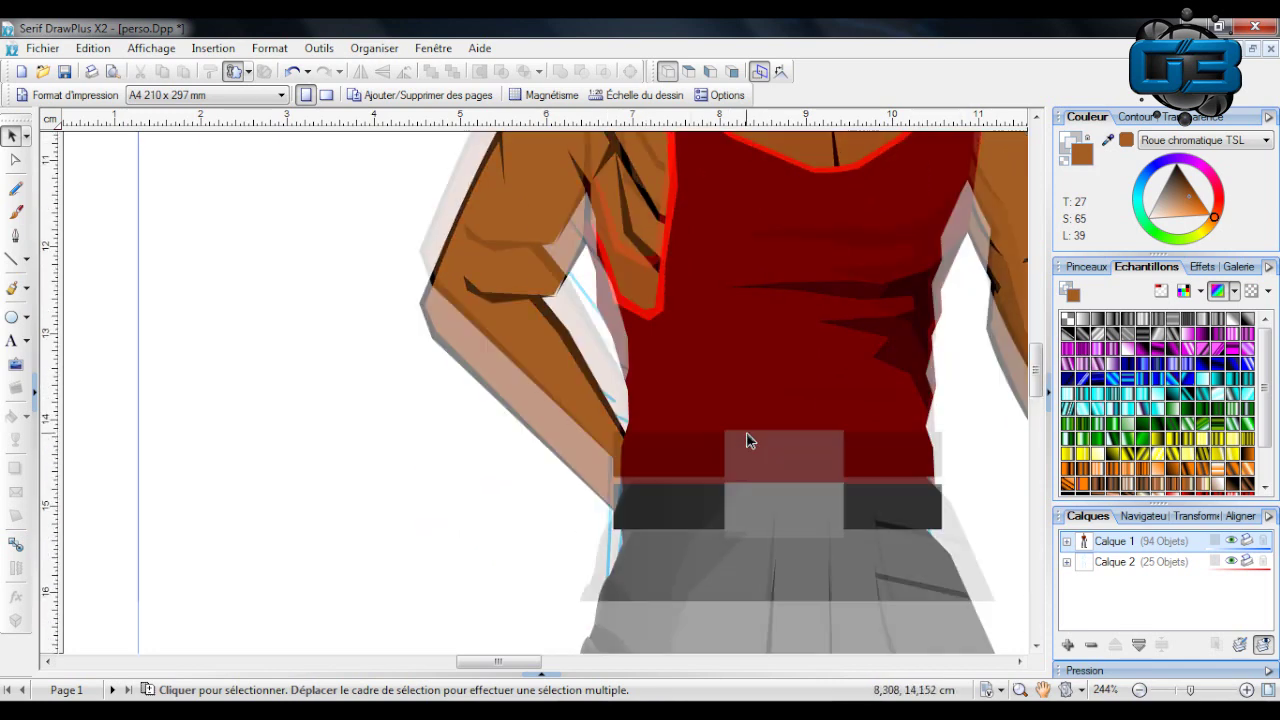
{"action": "left_click", "coordinate": [771, 363]}
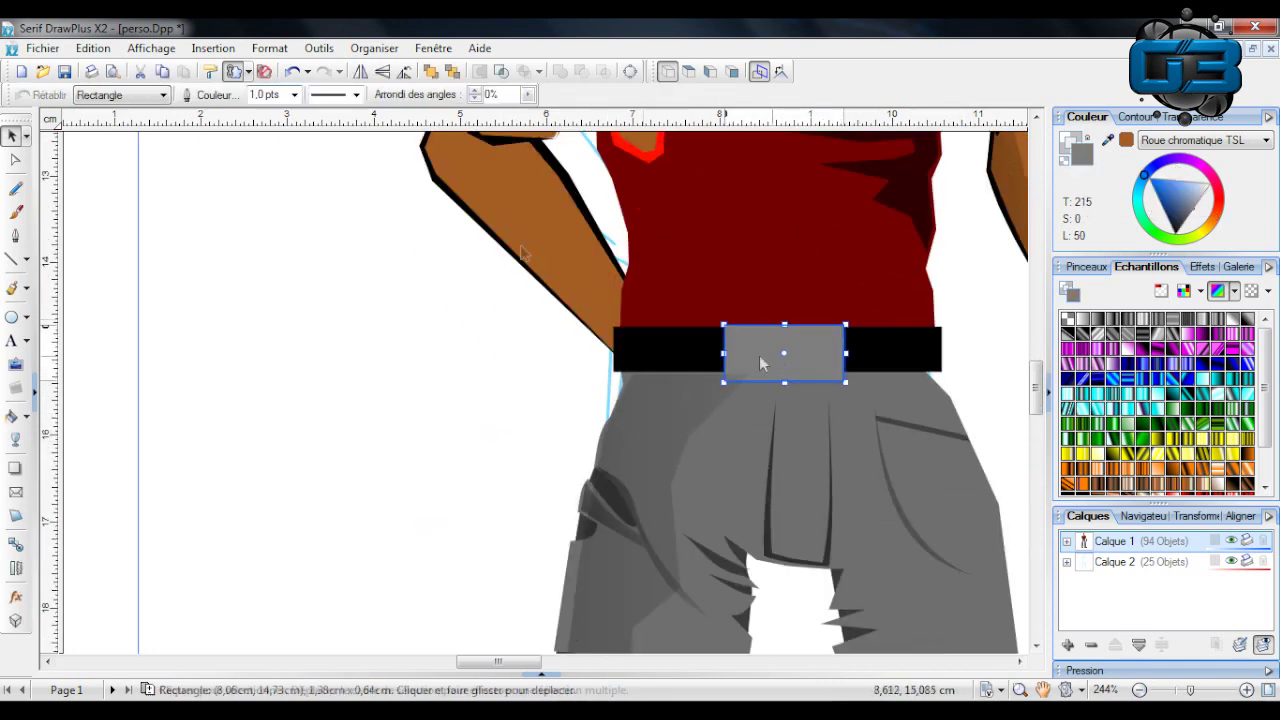
{"action": "left_click_drag", "start_coordinate": [831, 360], "coordinate": [828, 352]}
{"action": "left_click_drag", "start_coordinate": [1190, 691], "coordinate": [1198, 692]}
{"action": "left_click", "coordinate": [41, 285]}
{"action": "left_click", "coordinate": [14, 259]}
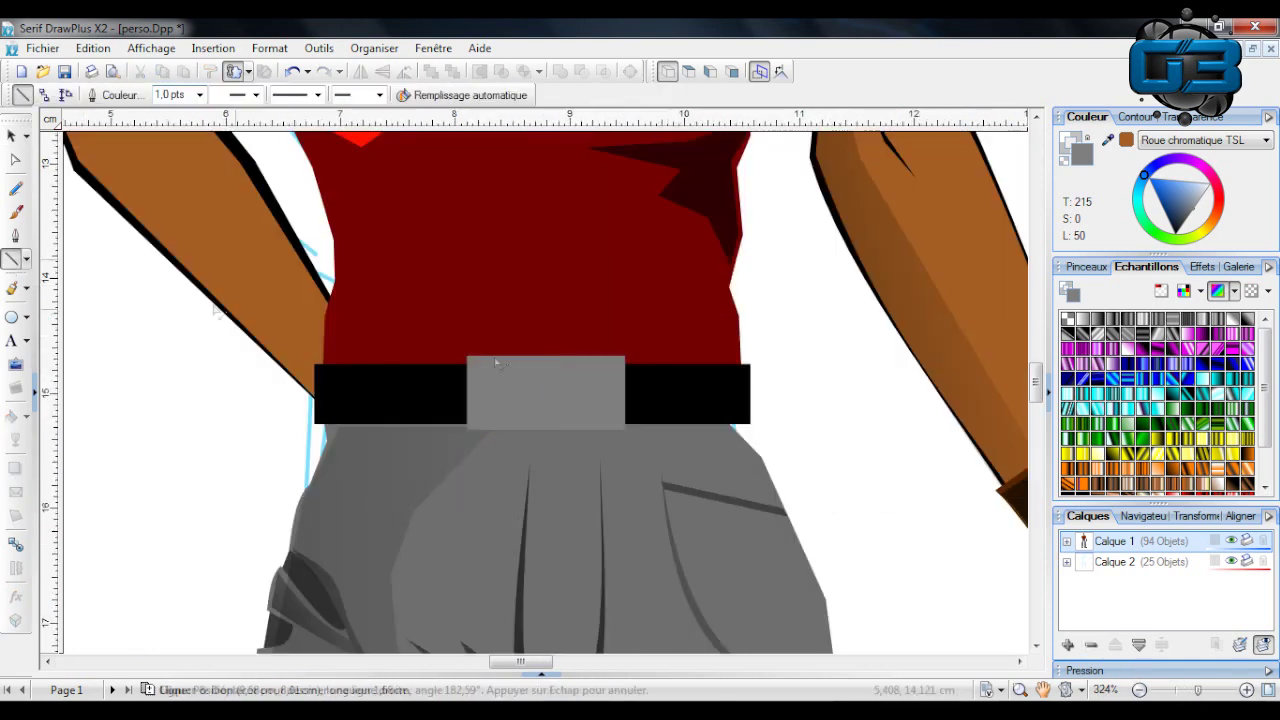
{"action": "mouse_move", "coordinate": [492, 358]}
{"action": "left_mouse_down"}
{"action": "mouse_move", "coordinate": [634, 363]}
{"action": "mouse_move", "coordinate": [620, 358]}
{"action": "left_mouse_up"}
{"action": "left_click_drag", "start_coordinate": [620, 358], "coordinate": [620, 418]}
{"action": "left_click_drag", "start_coordinate": [620, 418], "coordinate": [492, 359]}
{"action": "left_click", "coordinate": [15, 159]}
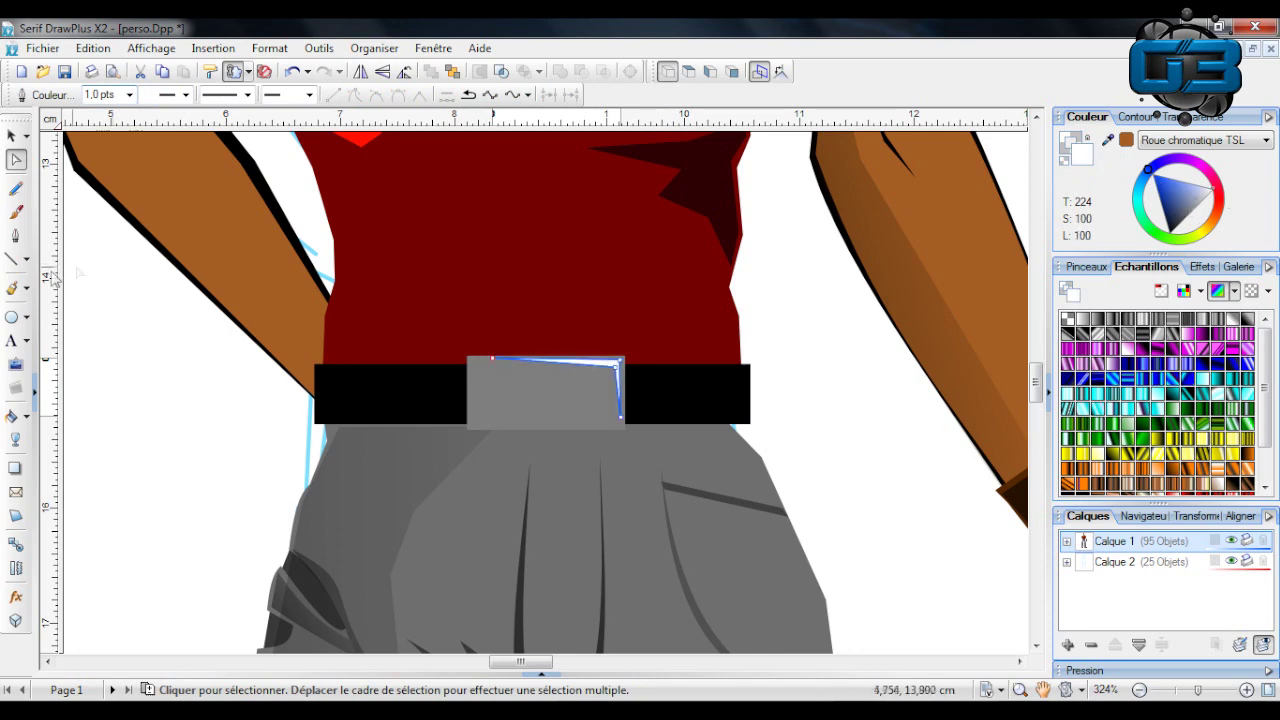
Apply a gradient transparency across the white buckle highlight and deselect it.
{"action": "left_click", "coordinate": [15, 440]}
{"action": "left_click_drag", "start_coordinate": [122, 452], "coordinate": [657, 351]}
{"action": "left_click", "coordinate": [12, 135]}
{"action": "left_click", "coordinate": [77, 271]}
{"action": "scroll", "coordinate": [108, 277], "scroll_direction": "down", "scroll_amount": 2}
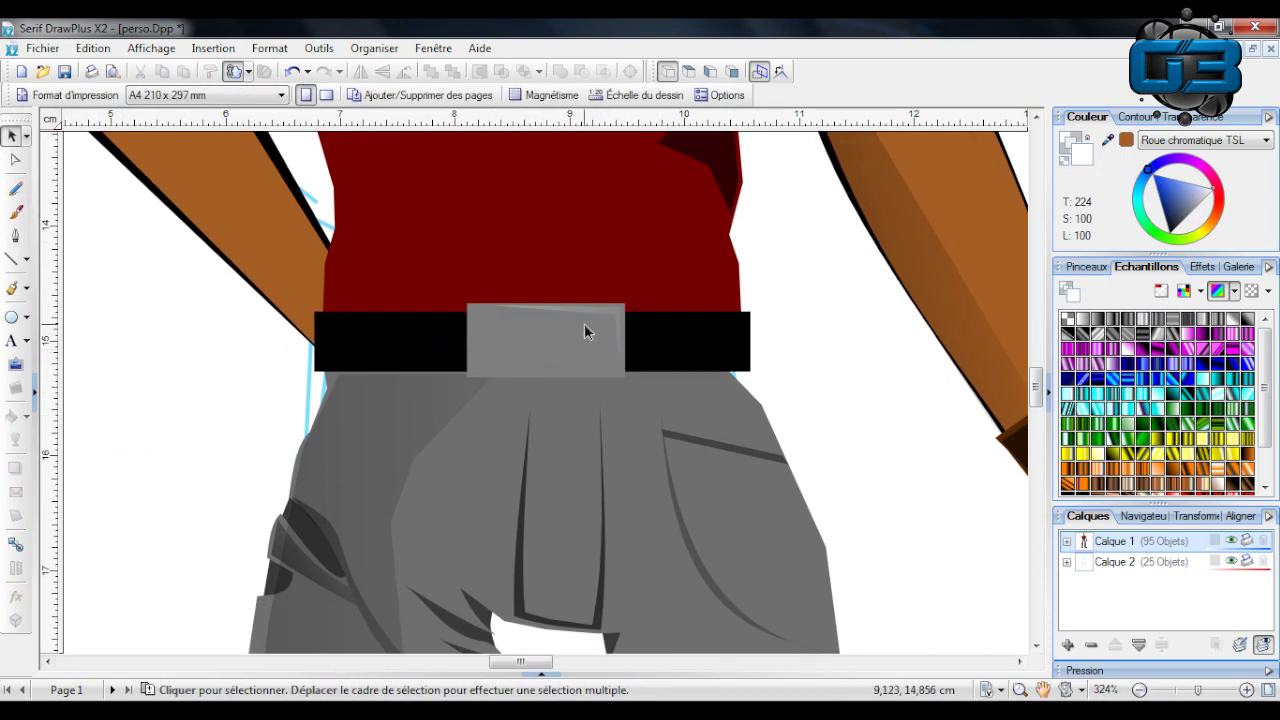
Try a metallic silver gradient fill on the belt buckle.
{"action": "left_click", "coordinate": [584, 332]}
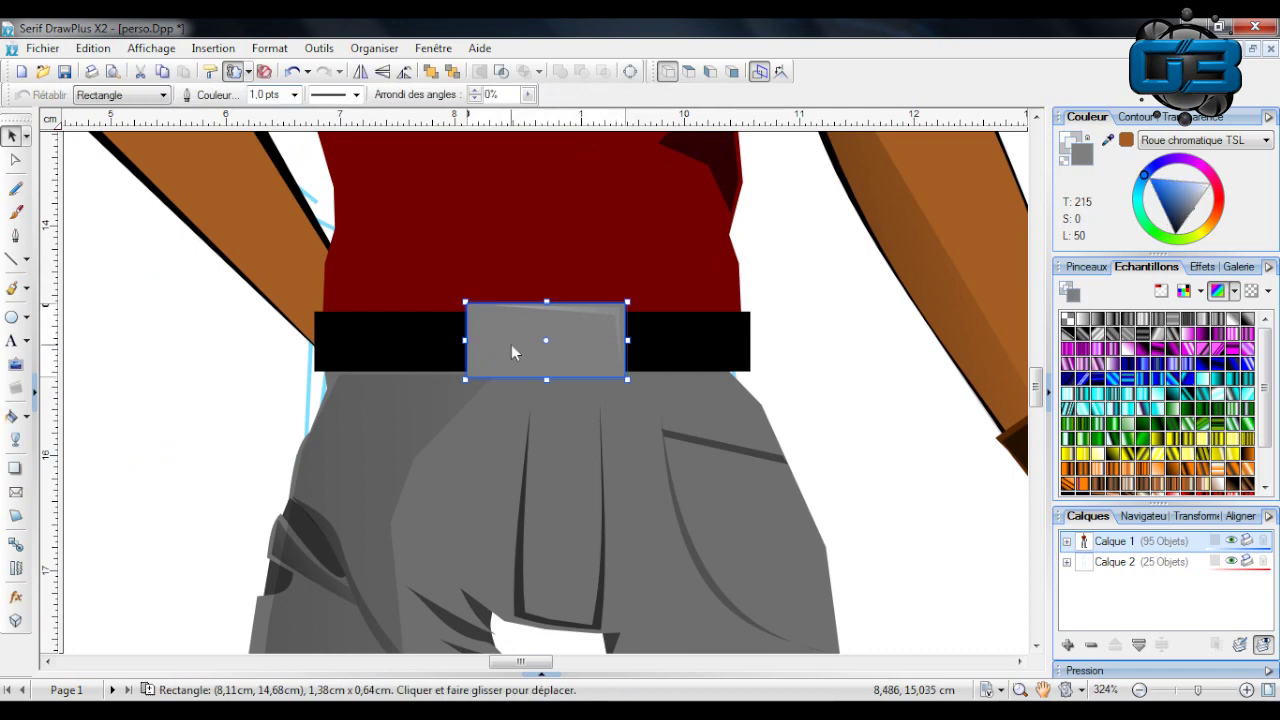
{"action": "left_click", "coordinate": [1145, 320]}
{"action": "left_click", "coordinate": [204, 393]}
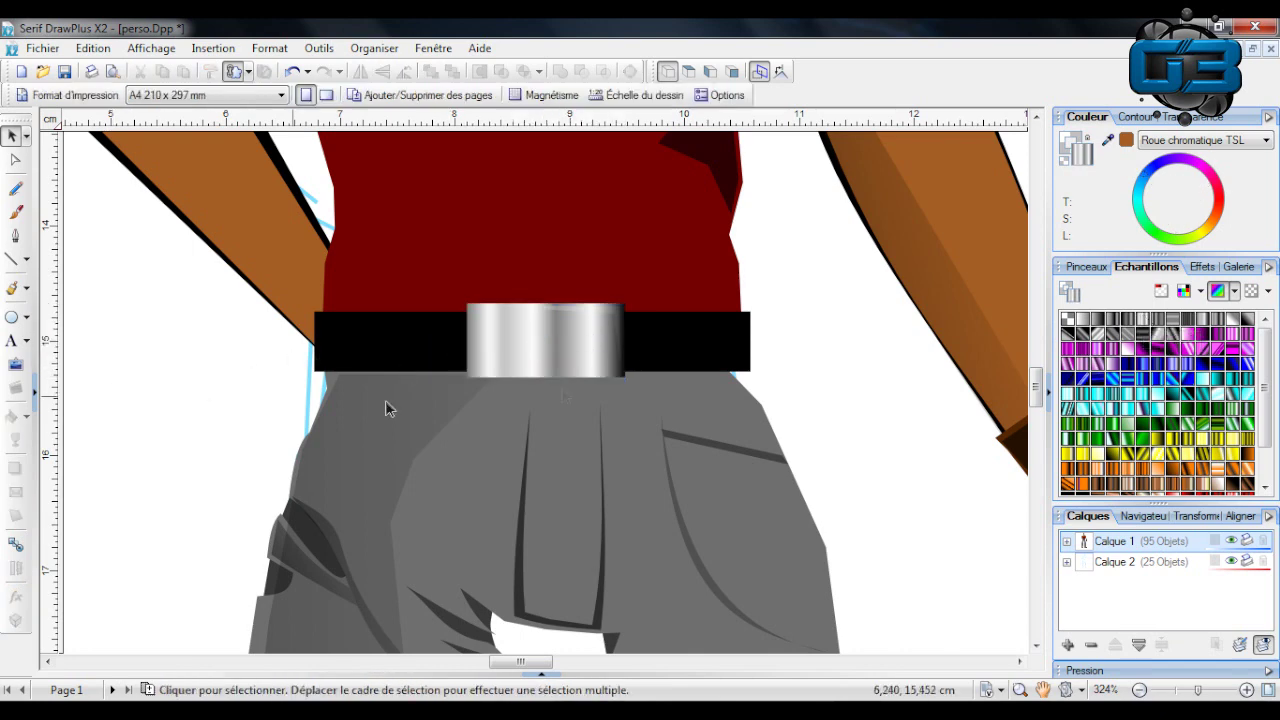
Examine the coloured figure from head to shoes, both close up and at 100% zoom.
{"action": "scroll", "coordinate": [757, 343], "scroll_direction": "up", "scroll_amount": 5}
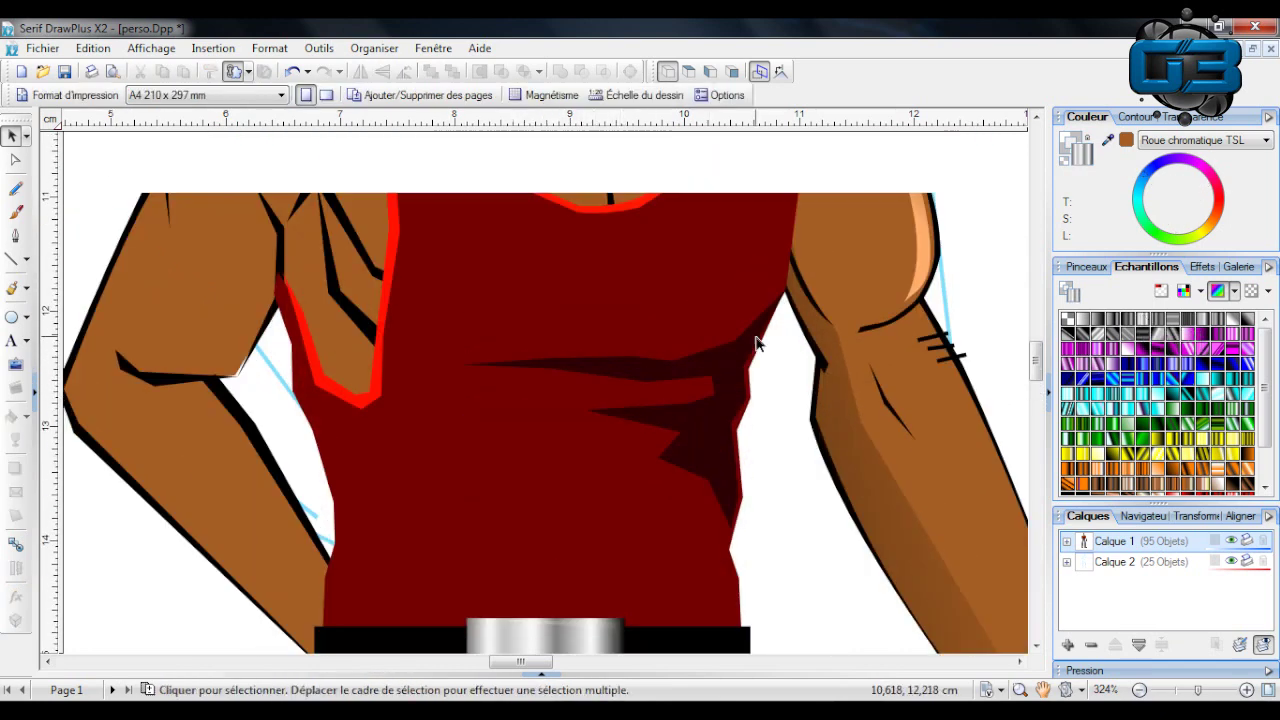
{"action": "scroll", "coordinate": [757, 343], "scroll_direction": "down", "scroll_amount": 4}
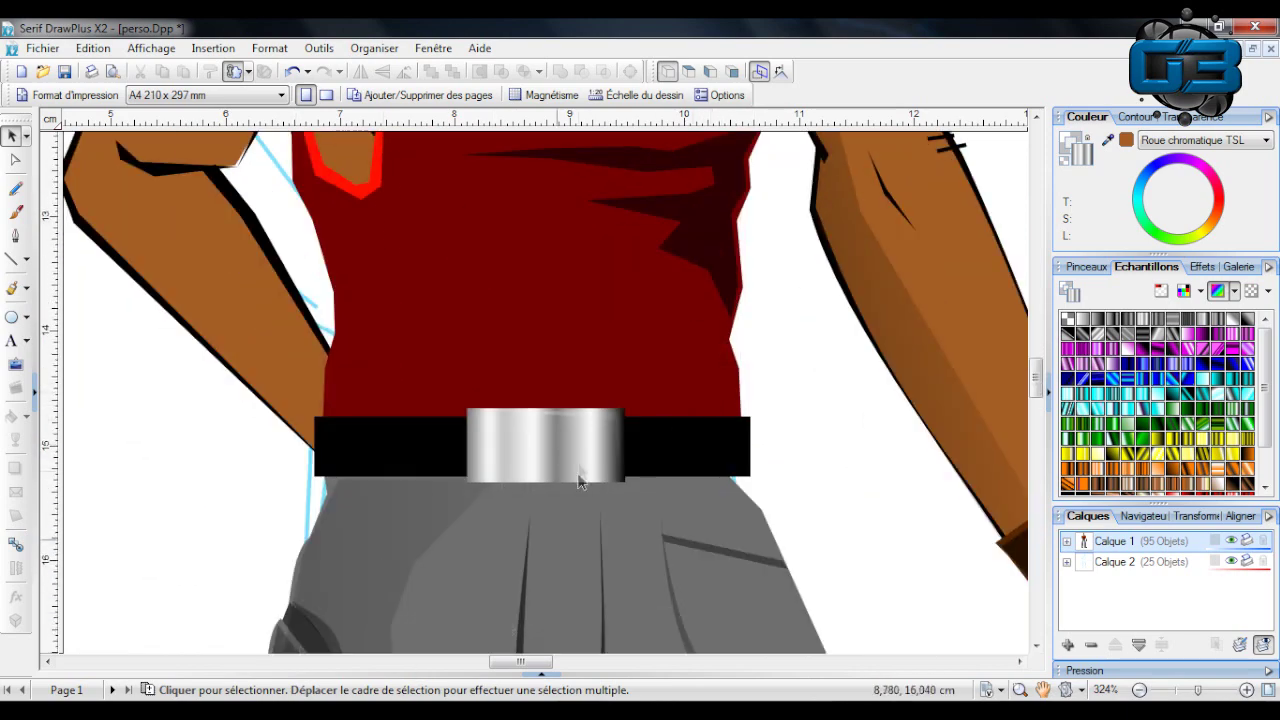
{"action": "scroll", "coordinate": [717, 388], "scroll_direction": "down", "scroll_amount": 3}
{"action": "scroll", "coordinate": [762, 260], "scroll_direction": "up", "scroll_amount": 3}
{"action": "scroll", "coordinate": [597, 454], "scroll_direction": "up", "scroll_amount": 4}
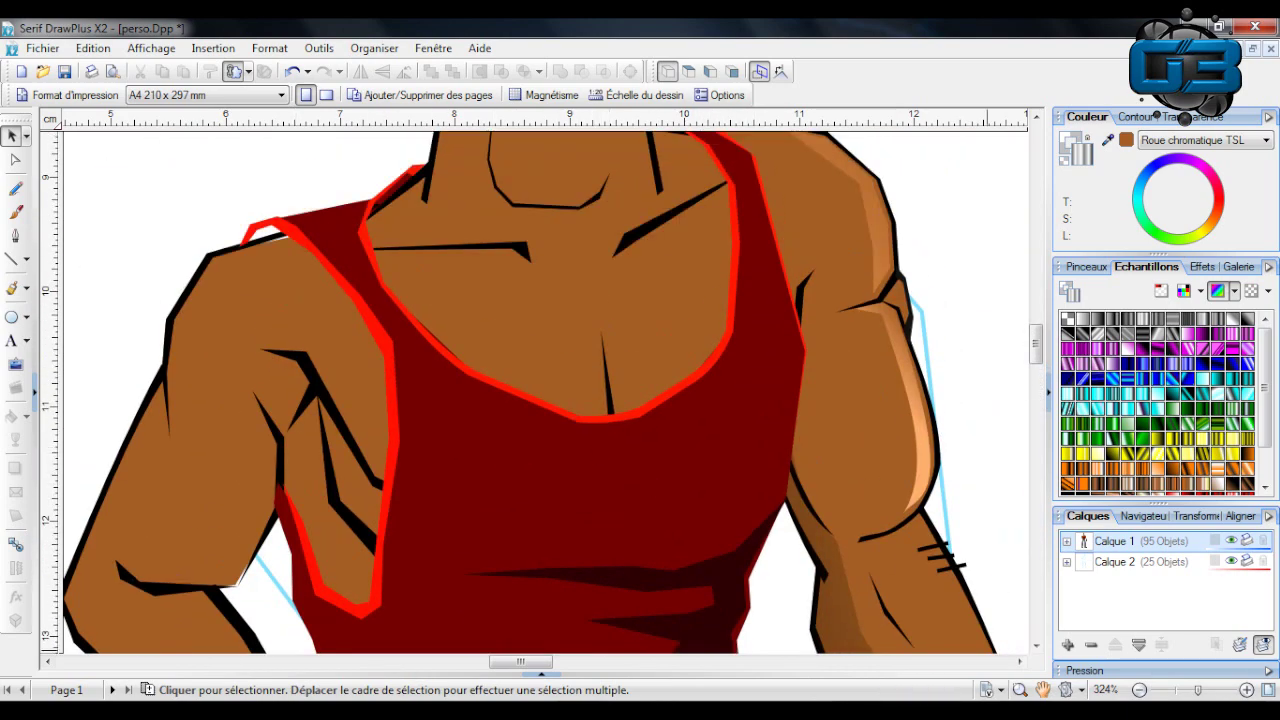
{"action": "left_click_drag", "start_coordinate": [1197, 691], "coordinate": [1176, 691]}
{"action": "scroll", "coordinate": [603, 311], "scroll_direction": "down", "scroll_amount": 6}
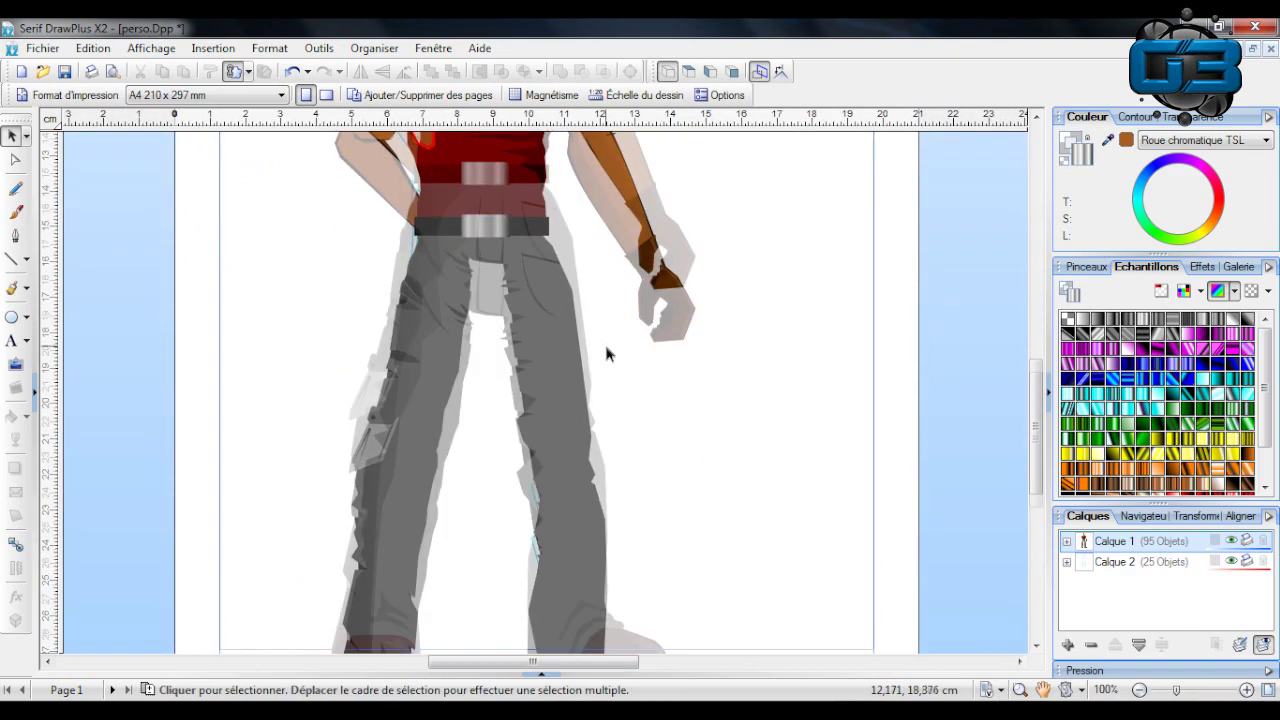
{"action": "scroll", "coordinate": [606, 355], "scroll_direction": "up", "scroll_amount": 5}
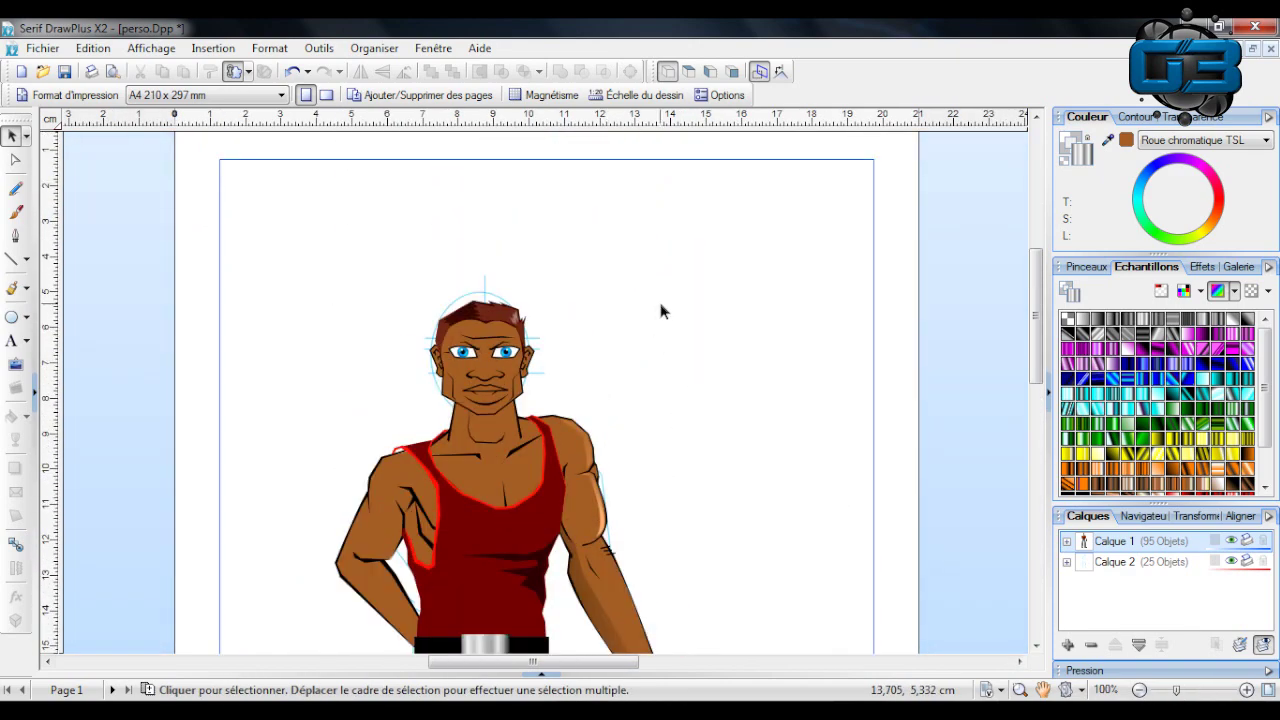
{"action": "scroll", "coordinate": [660, 311], "scroll_direction": "down", "scroll_amount": 3}
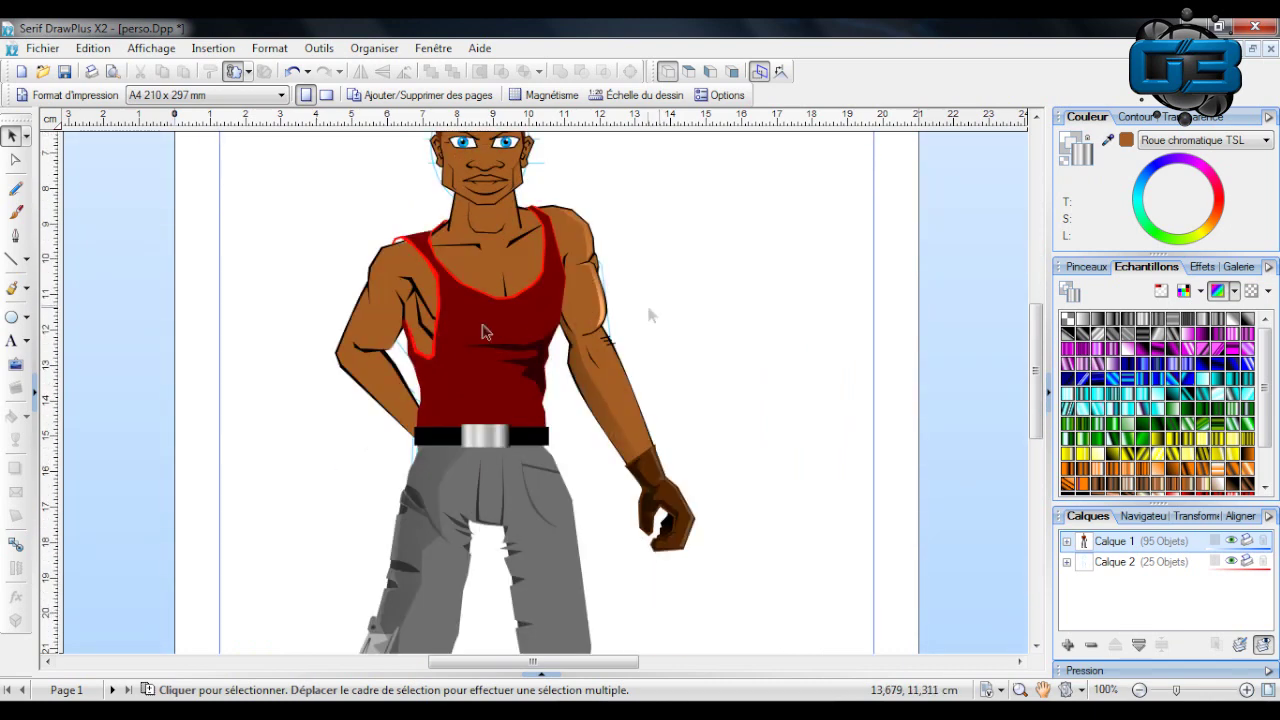
{"action": "scroll", "coordinate": [466, 566], "scroll_direction": "down", "scroll_amount": 4}
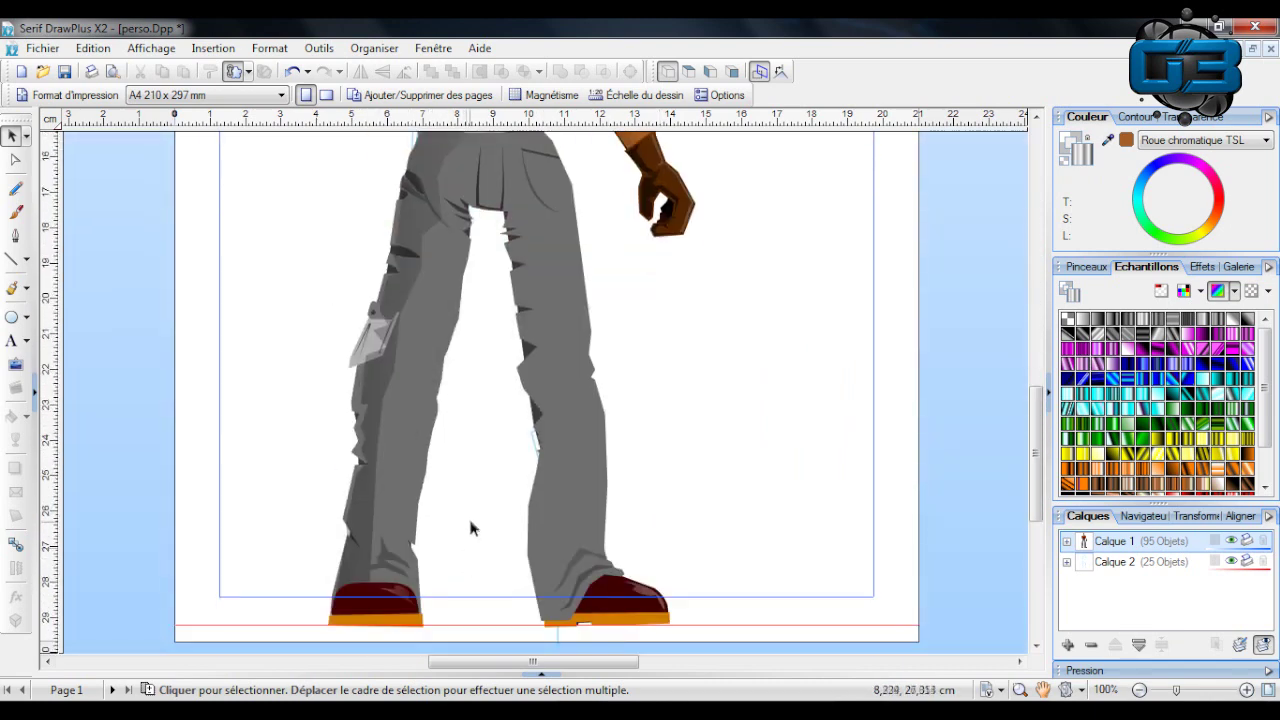
{"action": "scroll", "coordinate": [468, 515], "scroll_direction": "up", "scroll_amount": 3}
{"action": "scroll", "coordinate": [456, 384], "scroll_direction": "up", "scroll_amount": 3}
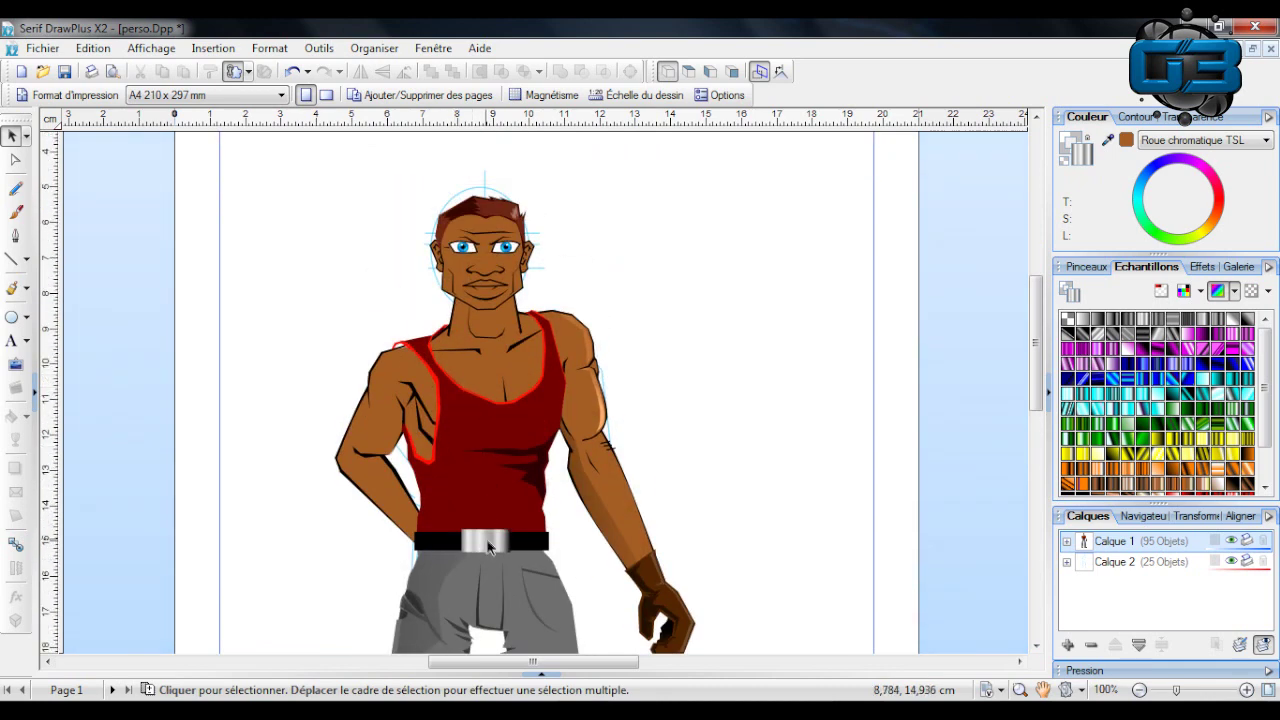
Fill the belt buckle with a solid dark grey of saturation 0 and luminance 15, and deselect it.
{"action": "left_click", "coordinate": [490, 545]}
{"action": "left_click", "coordinate": [1153, 176]}
{"action": "left_click", "coordinate": [1198, 232]}
{"action": "left_click_drag", "start_coordinate": [1198, 232], "coordinate": [1208, 266]}
{"action": "left_click", "coordinate": [853, 429]}
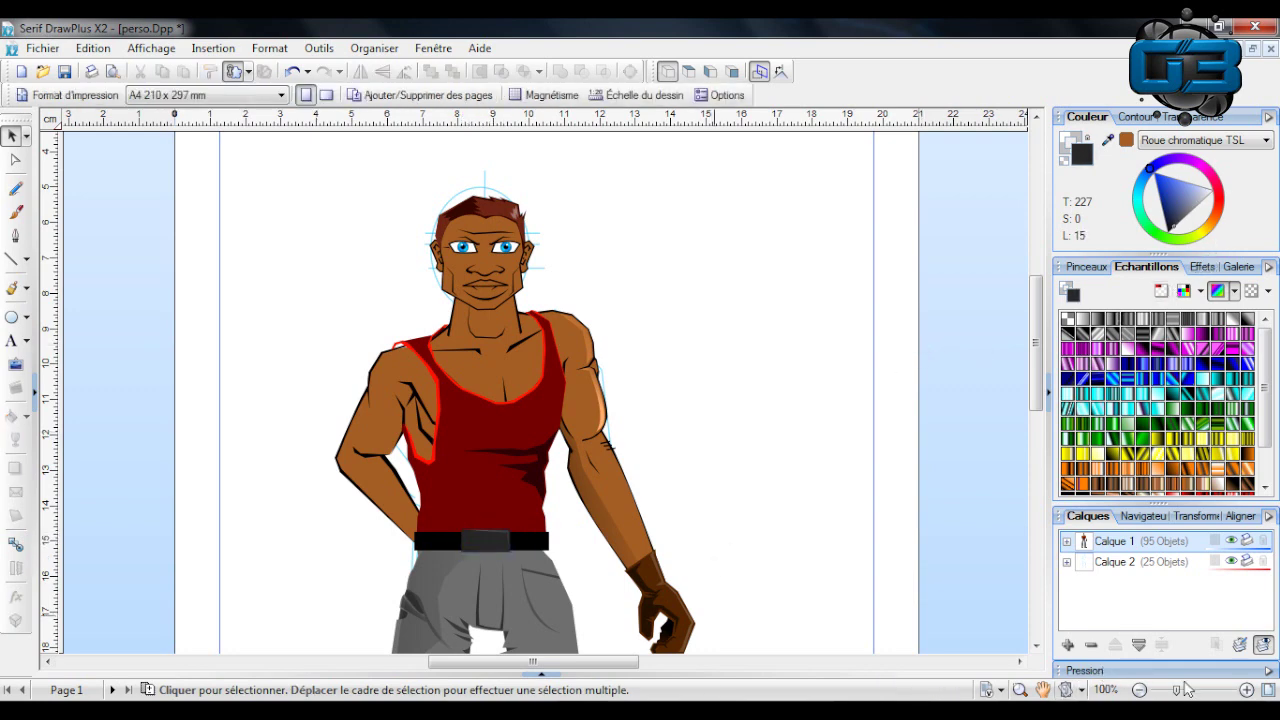
Inspect the buckle highlight, the tank top folds and the shading of the hanging arm up close.
{"action": "scroll", "coordinate": [545, 515], "scroll_direction": "up", "scroll_amount": 5}
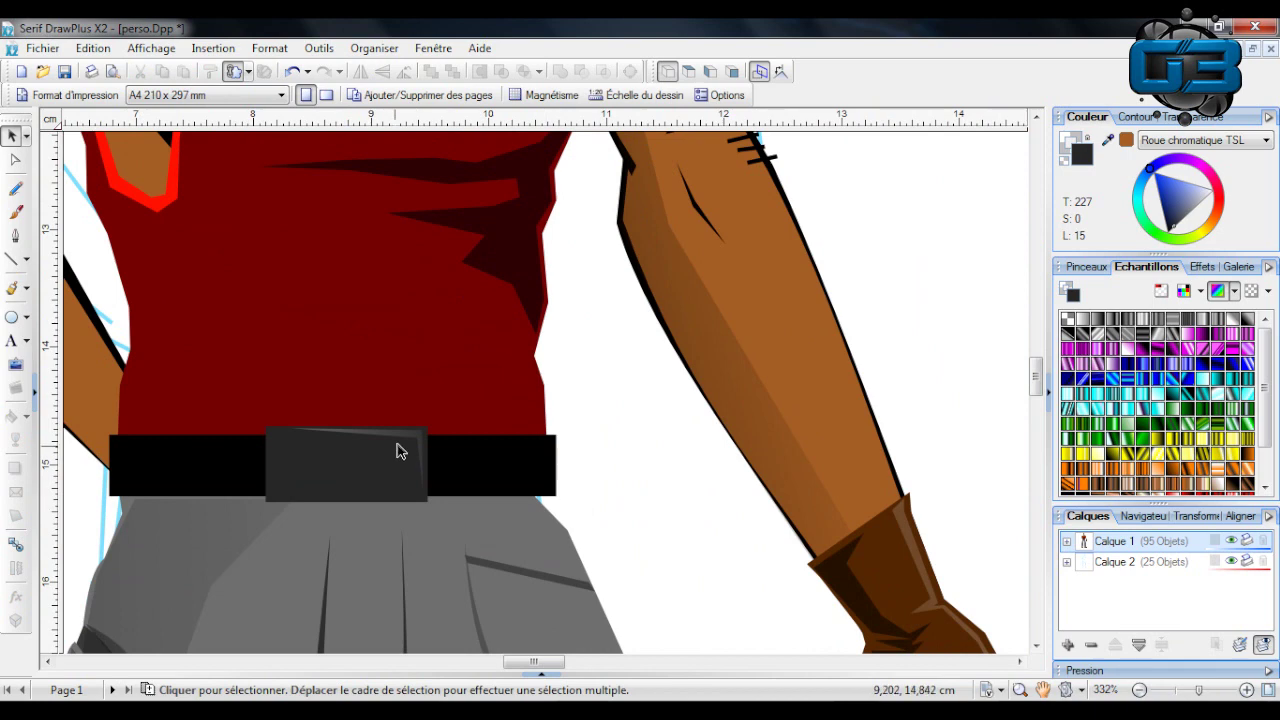
{"action": "left_click", "coordinate": [396, 454]}
{"action": "scroll", "coordinate": [863, 337], "scroll_direction": "up", "scroll_amount": 3}
{"action": "left_click", "coordinate": [869, 322]}
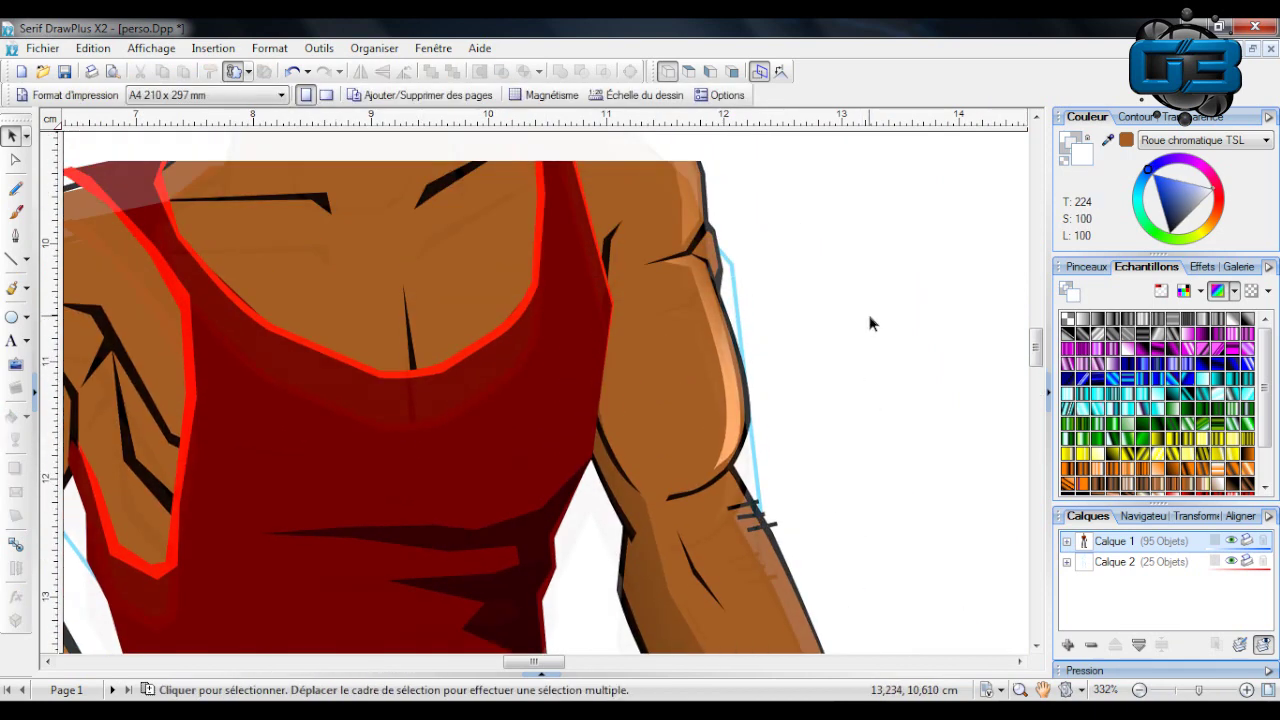
{"action": "scroll", "coordinate": [869, 322], "scroll_direction": "down", "scroll_amount": 2}
{"action": "scroll", "coordinate": [809, 348], "scroll_direction": "up", "scroll_amount": 3}
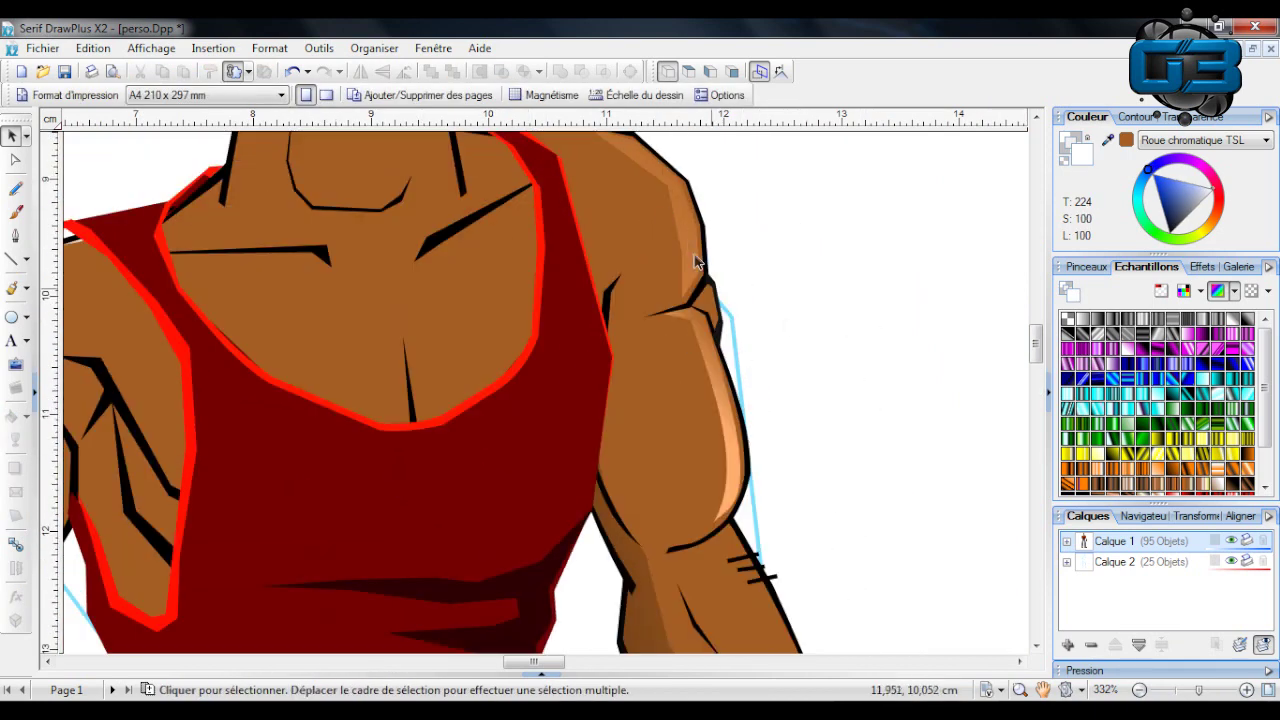
{"action": "scroll", "coordinate": [775, 400], "scroll_direction": "down", "scroll_amount": 5}
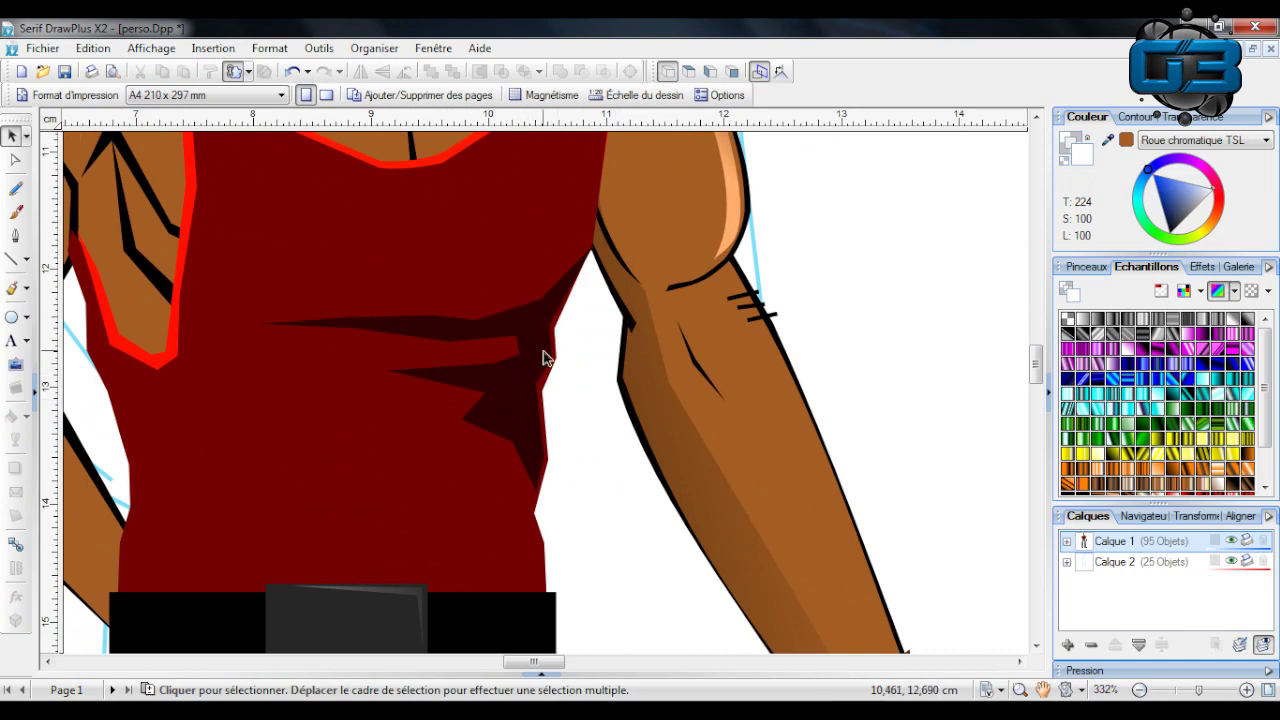
{"action": "scroll", "coordinate": [650, 345], "scroll_direction": "up", "scroll_amount": 3}
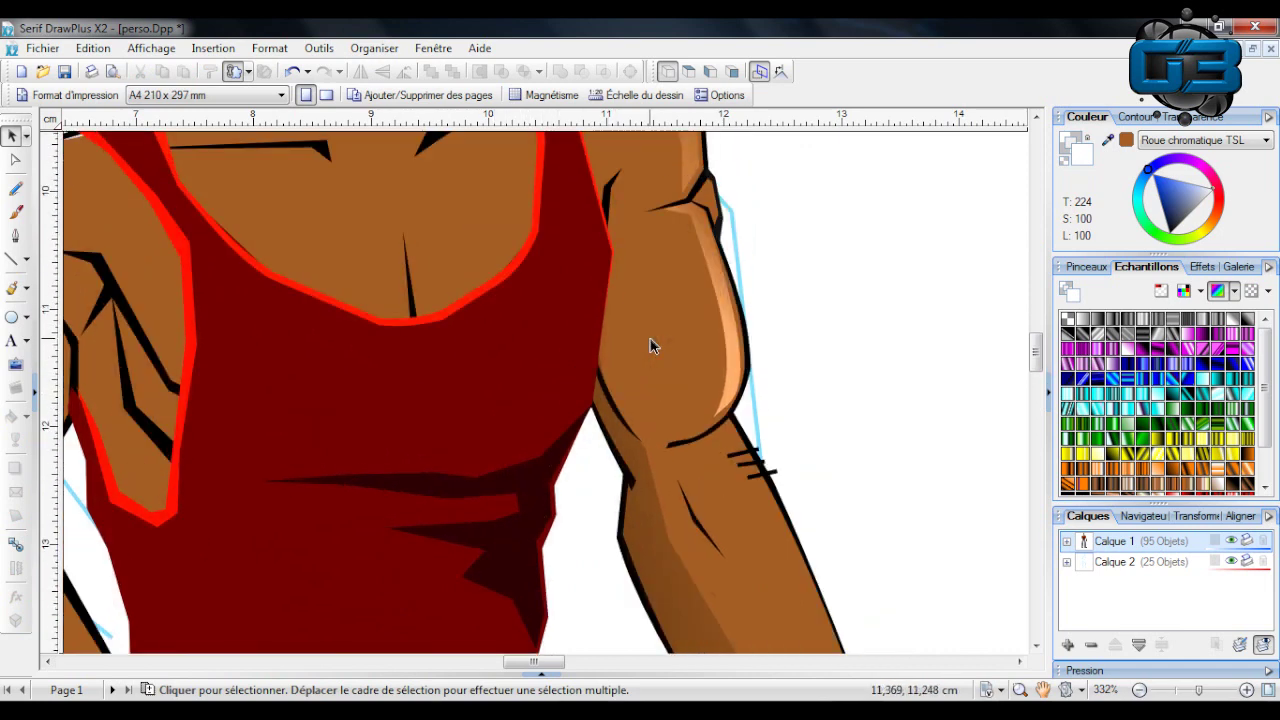
{"action": "scroll", "coordinate": [650, 345], "scroll_direction": "down", "scroll_amount": 4}
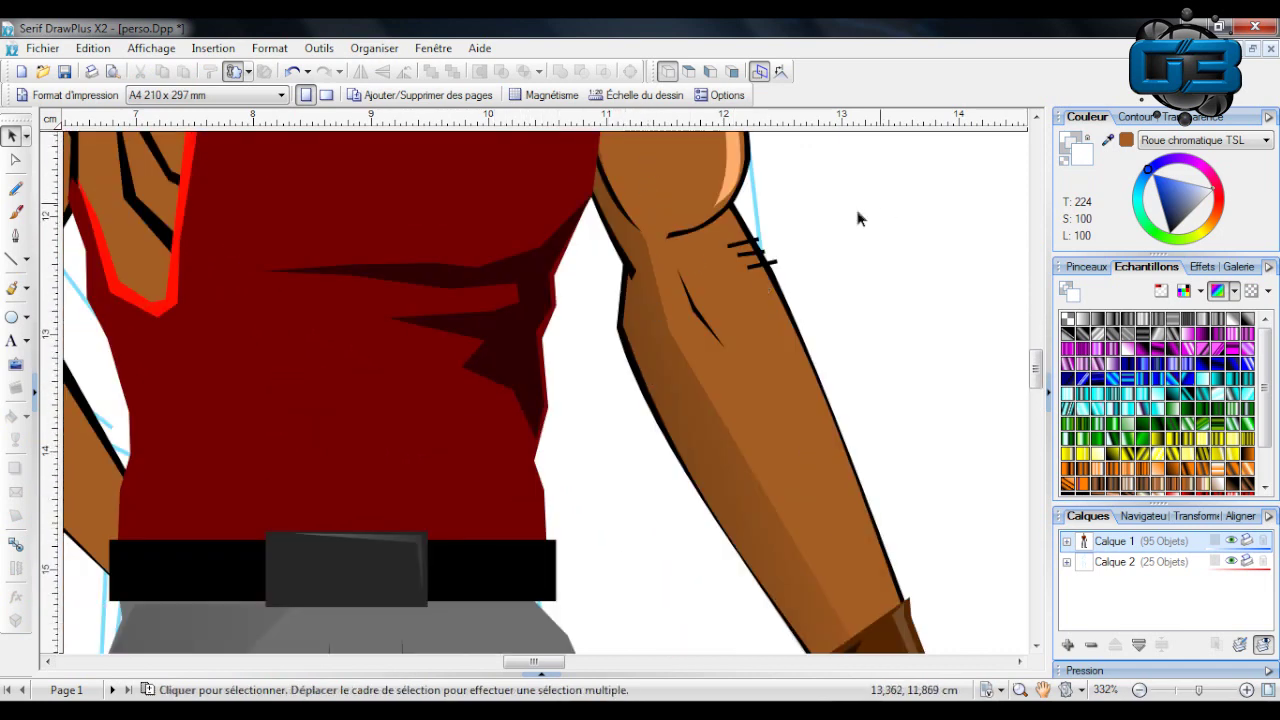
{"action": "scroll", "coordinate": [484, 398], "scroll_direction": "up", "scroll_amount": 5}
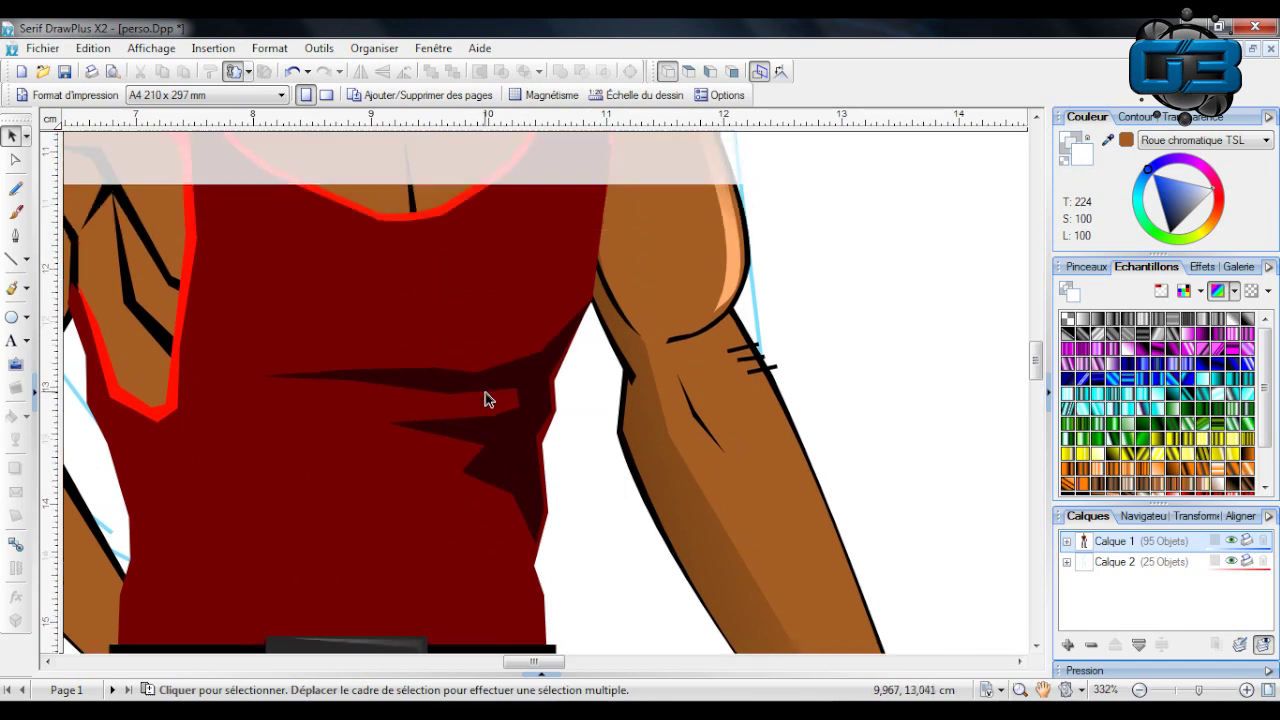
{"action": "scroll", "coordinate": [570, 250], "scroll_direction": "up", "scroll_amount": 3}
{"action": "scroll", "coordinate": [559, 231], "scroll_direction": "down", "scroll_amount": 3}
Draw a closed straight-sided highlight outline, about 2.3 by 3.9 cm, on the tank top from the strap to the chest fold beside the hanging arm.
{"action": "left_click", "coordinate": [12, 260]}
{"action": "scroll", "coordinate": [545, 232], "scroll_direction": "up", "scroll_amount": 2}
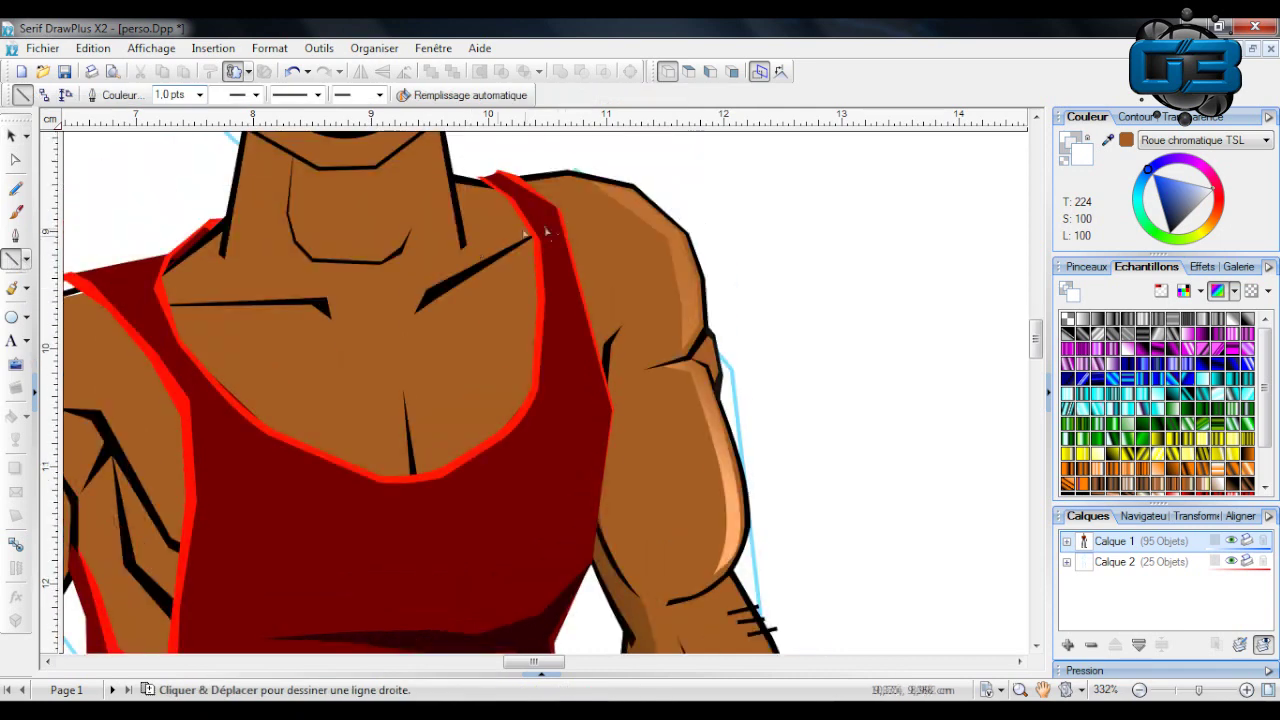
{"action": "left_click_drag", "start_coordinate": [500, 181], "coordinate": [555, 209]}
{"action": "mouse_move", "coordinate": [555, 209]}
{"action": "left_mouse_down"}
{"action": "mouse_move", "coordinate": [609, 413]}
{"action": "mouse_move", "coordinate": [590, 553]}
{"action": "left_mouse_up"}
{"action": "left_click_drag", "start_coordinate": [590, 553], "coordinate": [539, 610]}
{"action": "left_click_drag", "start_coordinate": [539, 610], "coordinate": [480, 632]}
{"action": "mouse_move", "coordinate": [480, 632]}
{"action": "left_mouse_down"}
{"action": "mouse_move", "coordinate": [340, 622]}
{"action": "mouse_move", "coordinate": [471, 617]}
{"action": "left_mouse_up"}
{"action": "mouse_move", "coordinate": [471, 617]}
{"action": "left_mouse_down"}
{"action": "mouse_move", "coordinate": [543, 565]}
{"action": "mouse_move", "coordinate": [499, 484]}
{"action": "left_mouse_up"}
{"action": "left_click_drag", "start_coordinate": [499, 484], "coordinate": [469, 468]}
{"action": "left_click_drag", "start_coordinate": [469, 468], "coordinate": [519, 432]}
{"action": "left_click_drag", "start_coordinate": [519, 432], "coordinate": [539, 404]}
{"action": "left_click", "coordinate": [543, 395]}
{"action": "left_click", "coordinate": [548, 290]}
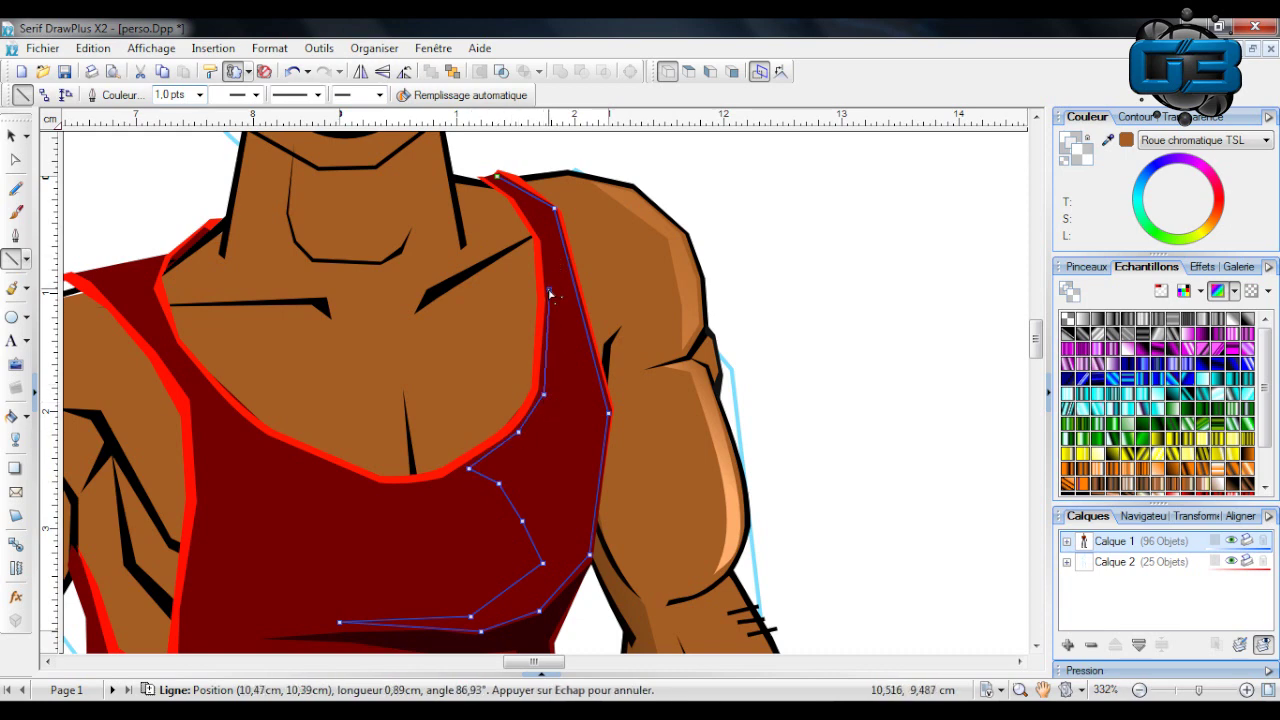
{"action": "left_click", "coordinate": [545, 241]}
{"action": "left_click", "coordinate": [519, 199]}
{"action": "left_click", "coordinate": [497, 178]}
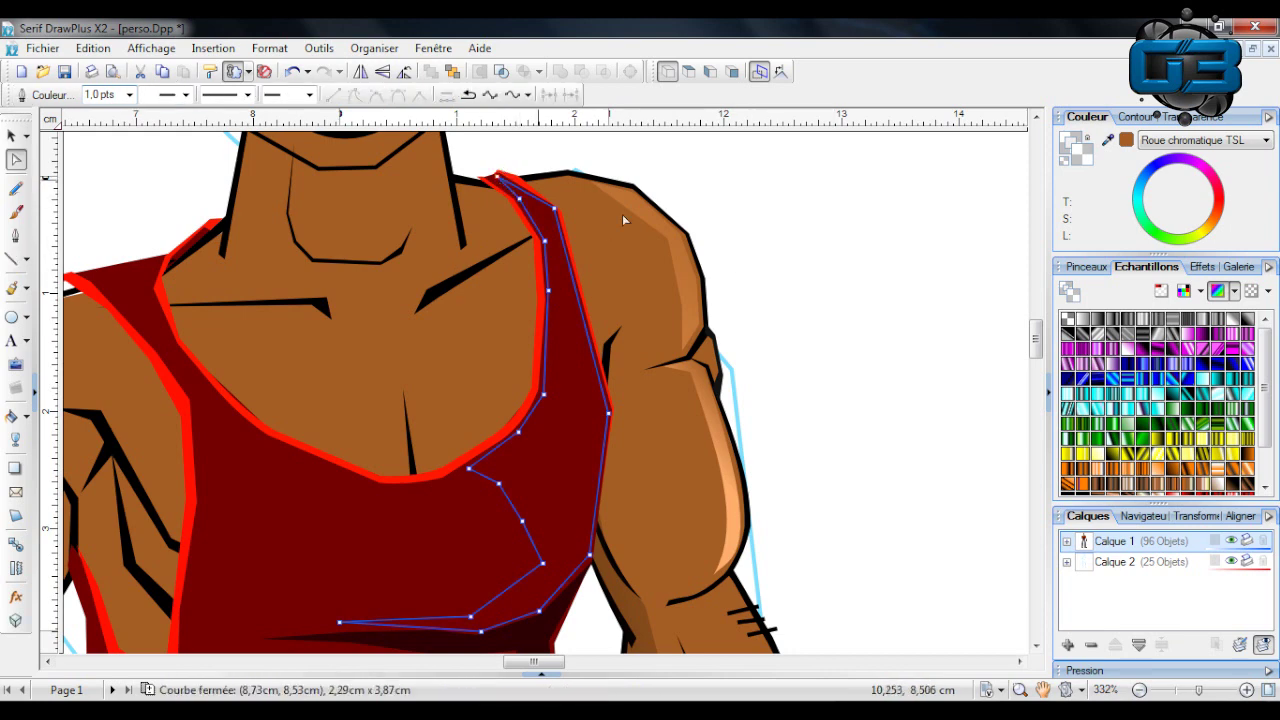
Fill the chest highlight shape with an orange of hue 27, saturation 100 and luminance 64.
{"action": "double_click", "coordinate": [520, 517]}
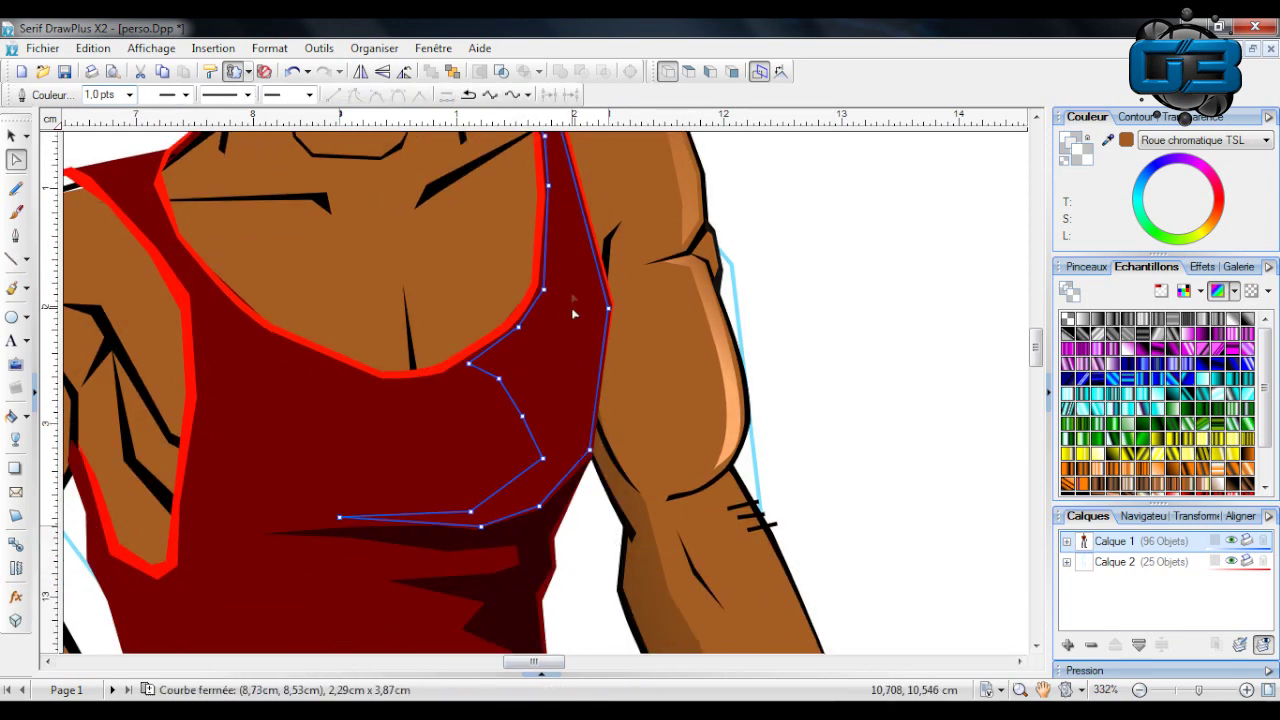
{"action": "scroll", "coordinate": [557, 247], "scroll_direction": "down", "scroll_amount": 2}
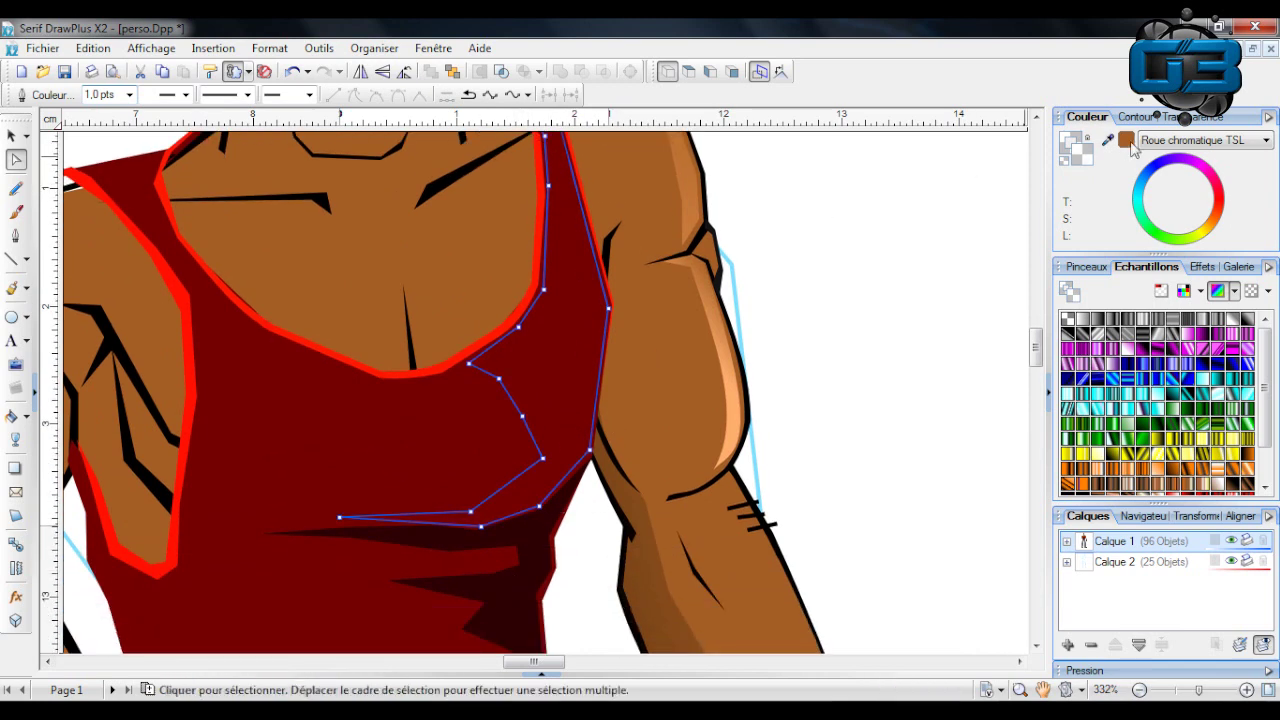
{"action": "left_click", "coordinate": [1140, 180]}
{"action": "left_click", "coordinate": [1207, 224]}
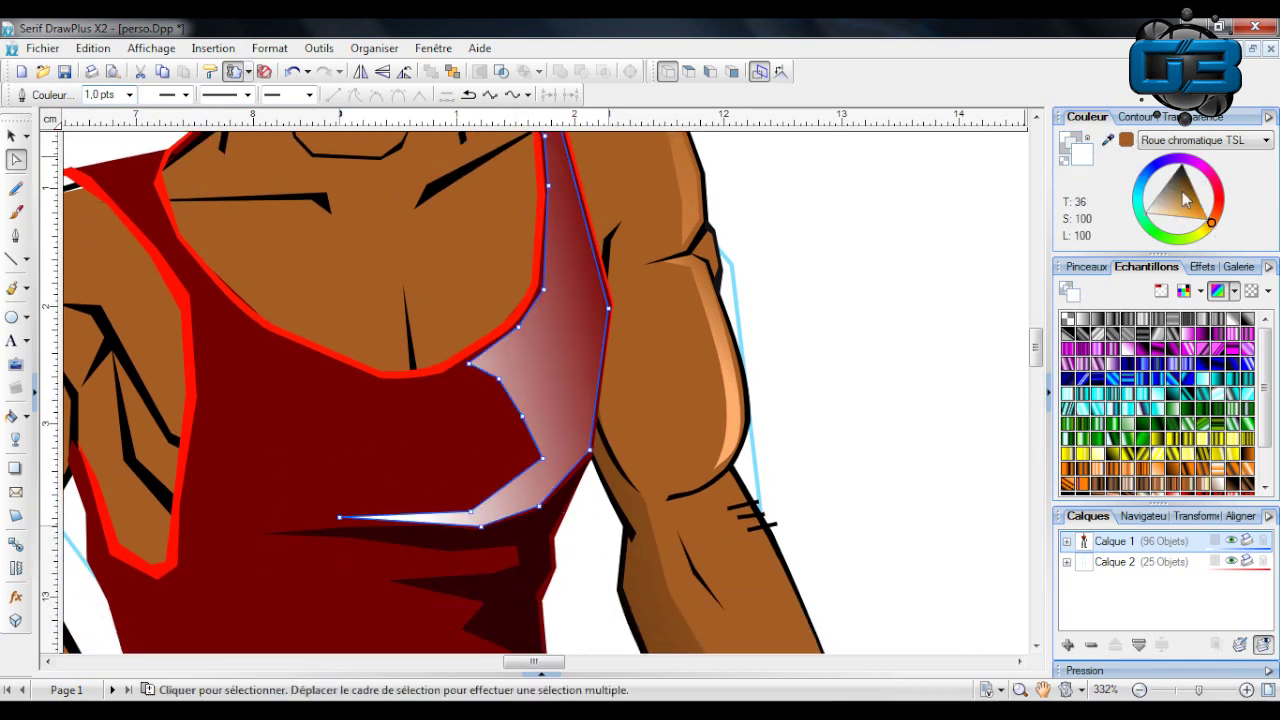
{"action": "left_click_drag", "start_coordinate": [1172, 200], "coordinate": [1190, 235]}
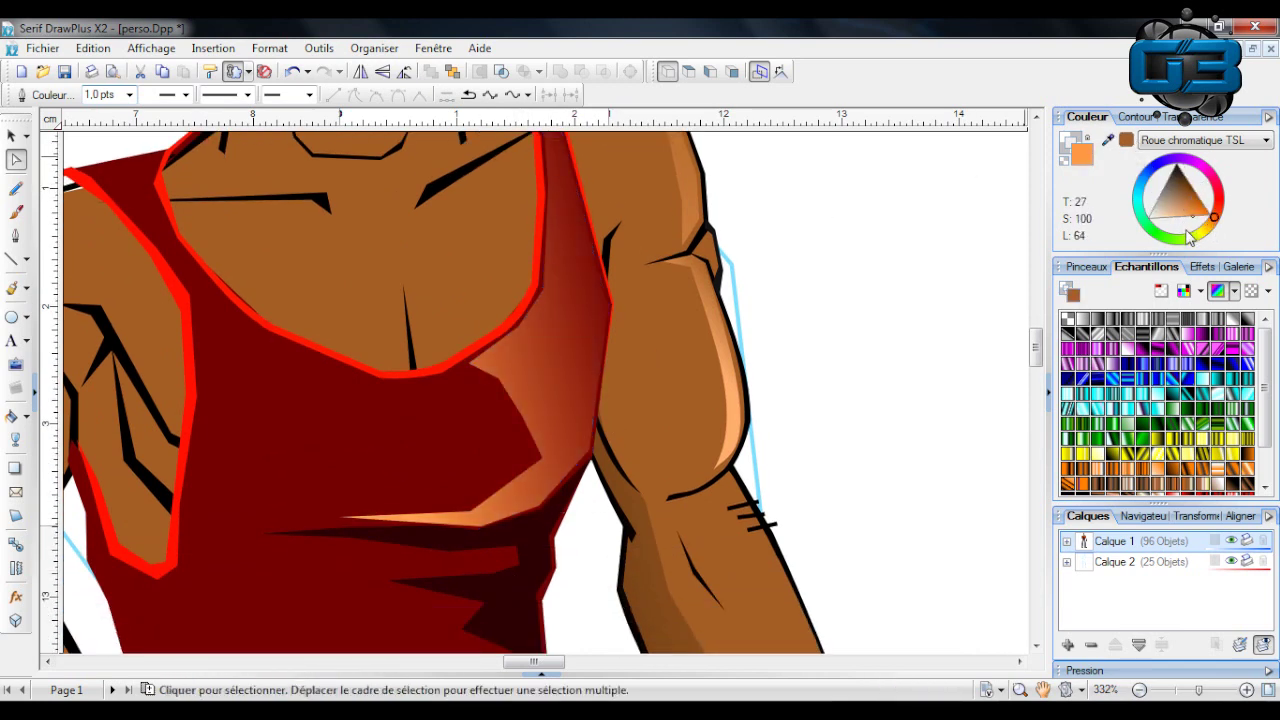
Apply a linear transparency from 100% to 0% across the chest highlight, running from beyond the hanging arm towards the chest, and deselect it.
{"action": "left_click", "coordinate": [16, 440]}
{"action": "left_click_drag", "start_coordinate": [1000, 229], "coordinate": [288, 313]}
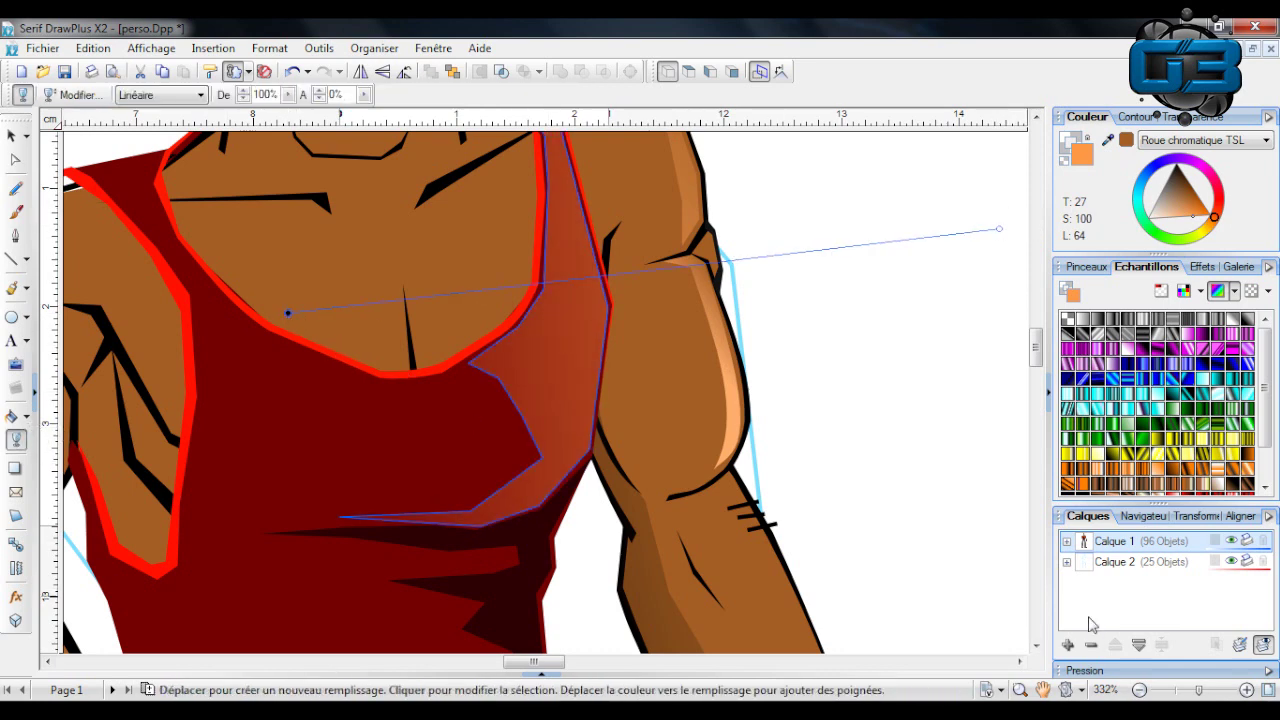
{"action": "left_click", "coordinate": [1180, 690]}
{"action": "left_click", "coordinate": [13, 135]}
{"action": "left_click", "coordinate": [686, 354]}
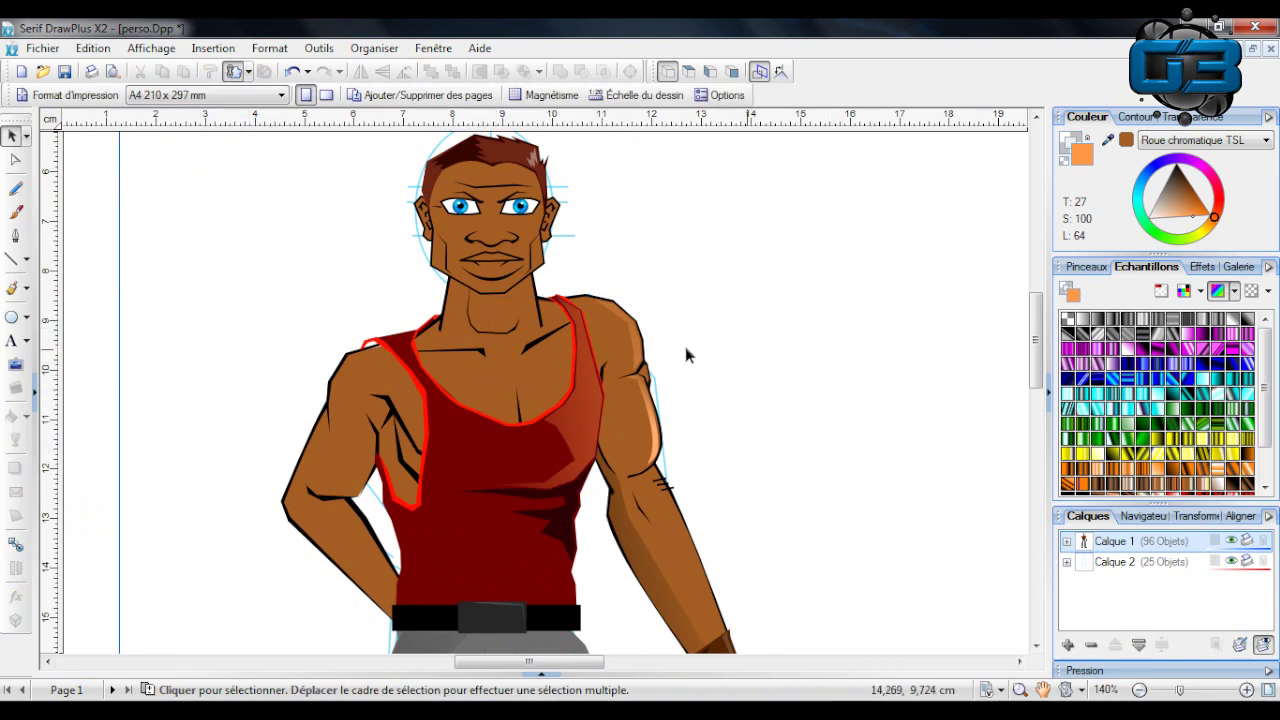
Change the chest highlight's fill to a magenta with hue 293.
{"action": "left_click", "coordinate": [572, 399]}
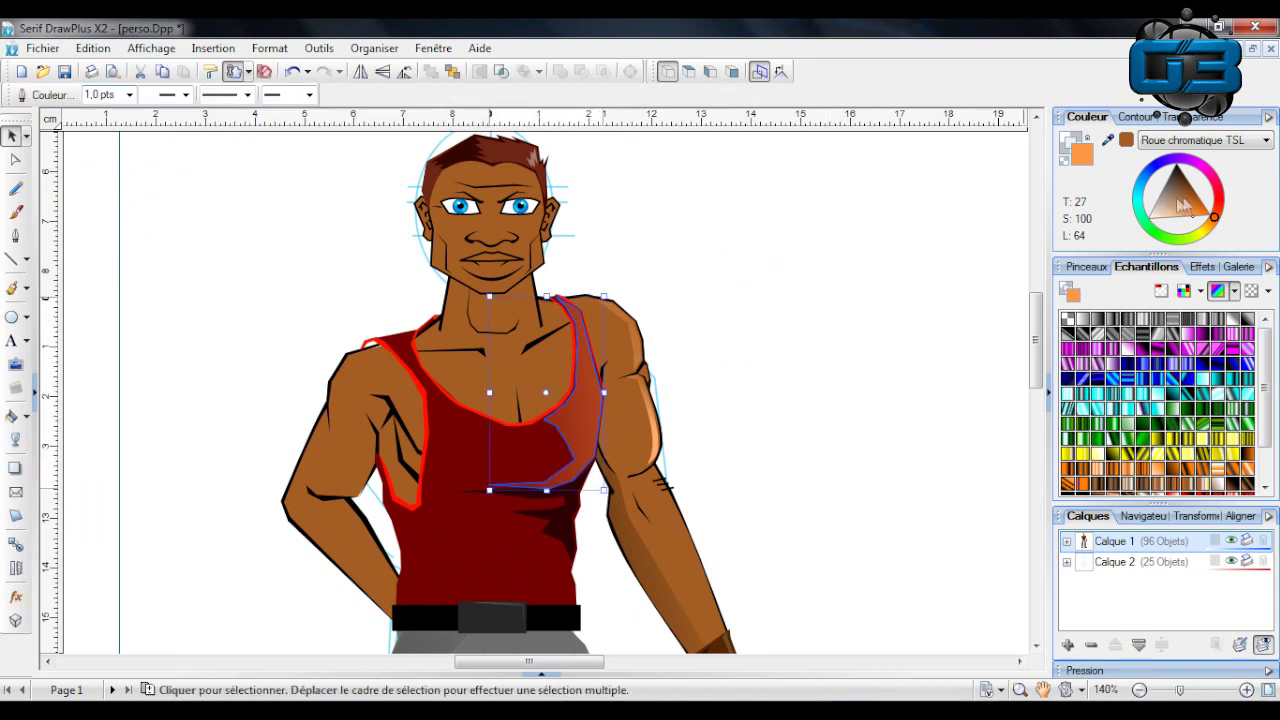
{"action": "left_click", "coordinate": [1195, 162]}
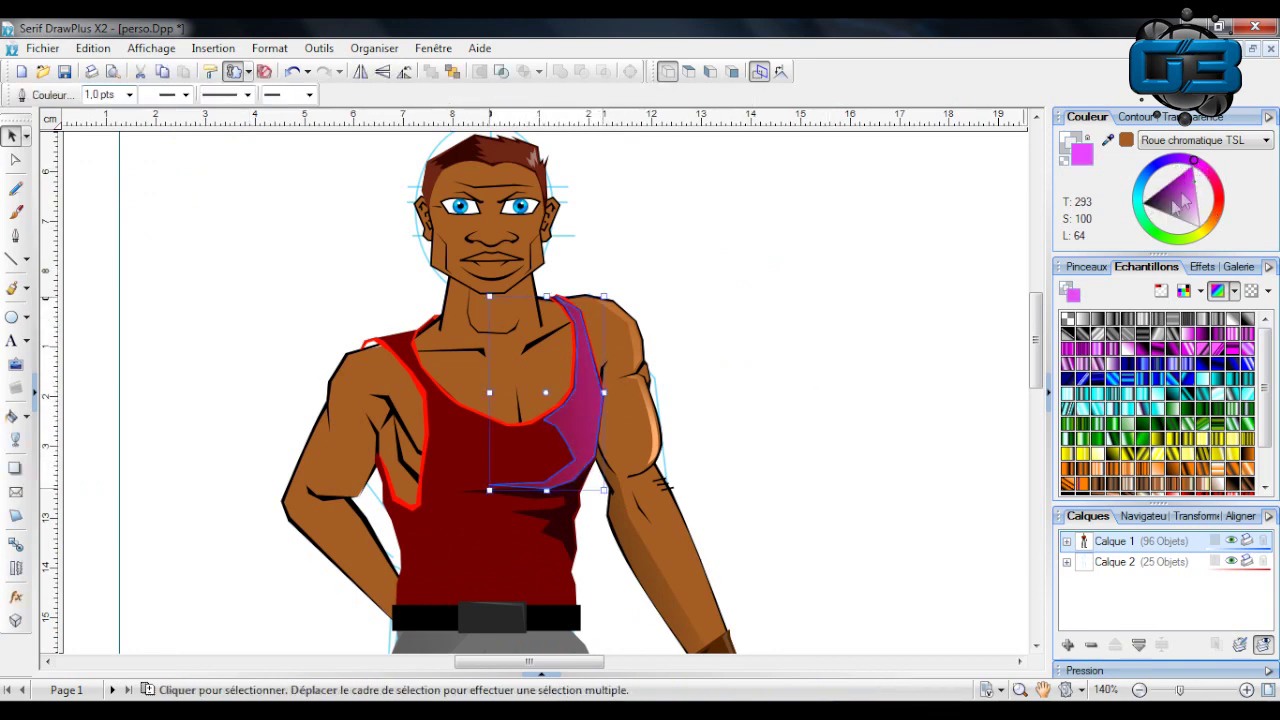
{"action": "left_click", "coordinate": [695, 273]}
{"action": "left_click", "coordinate": [548, 428]}
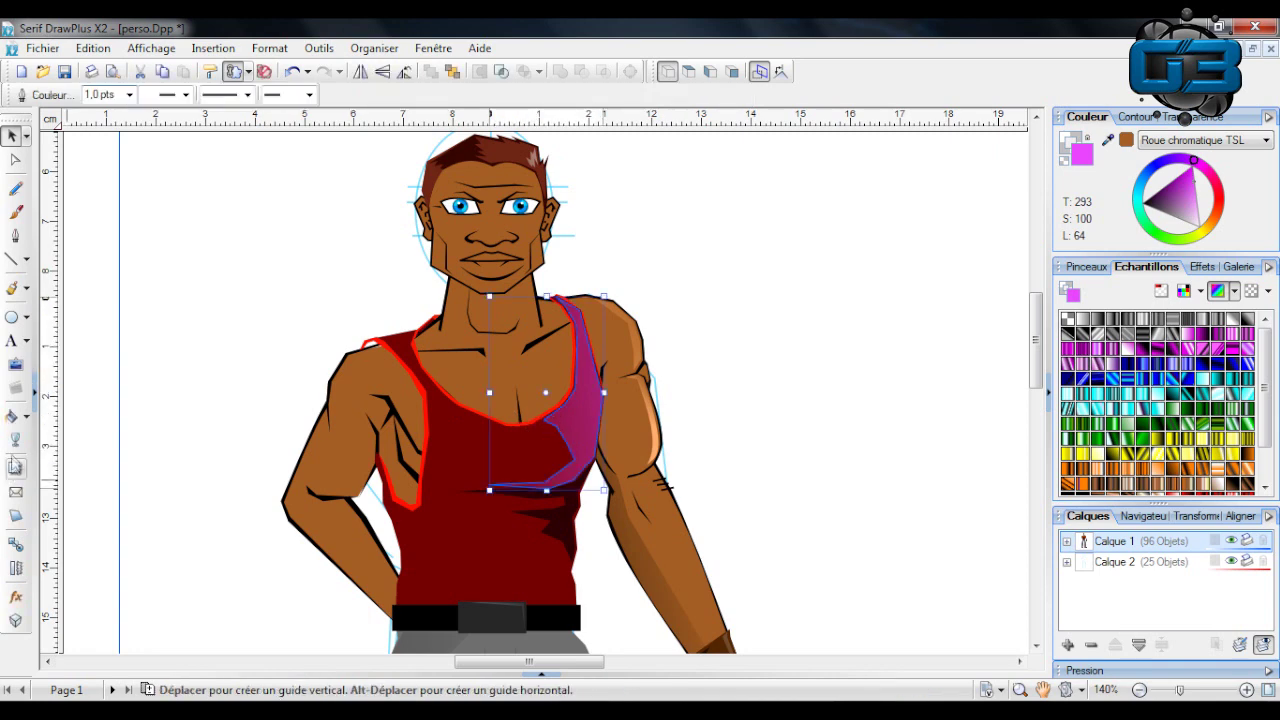
Readjust the span of the chest highlight's linear transparency so it starts far beyond the arm and ends on the chest.
{"action": "left_click", "coordinate": [15, 440]}
{"action": "scroll", "coordinate": [985, 486], "scroll_direction": "down", "scroll_amount": 2}
{"action": "mouse_move", "coordinate": [954, 226]}
{"action": "left_mouse_down"}
{"action": "mouse_move", "coordinate": [720, 276]}
{"action": "mouse_move", "coordinate": [522, 281]}
{"action": "mouse_move", "coordinate": [640, 265]}
{"action": "left_mouse_up"}
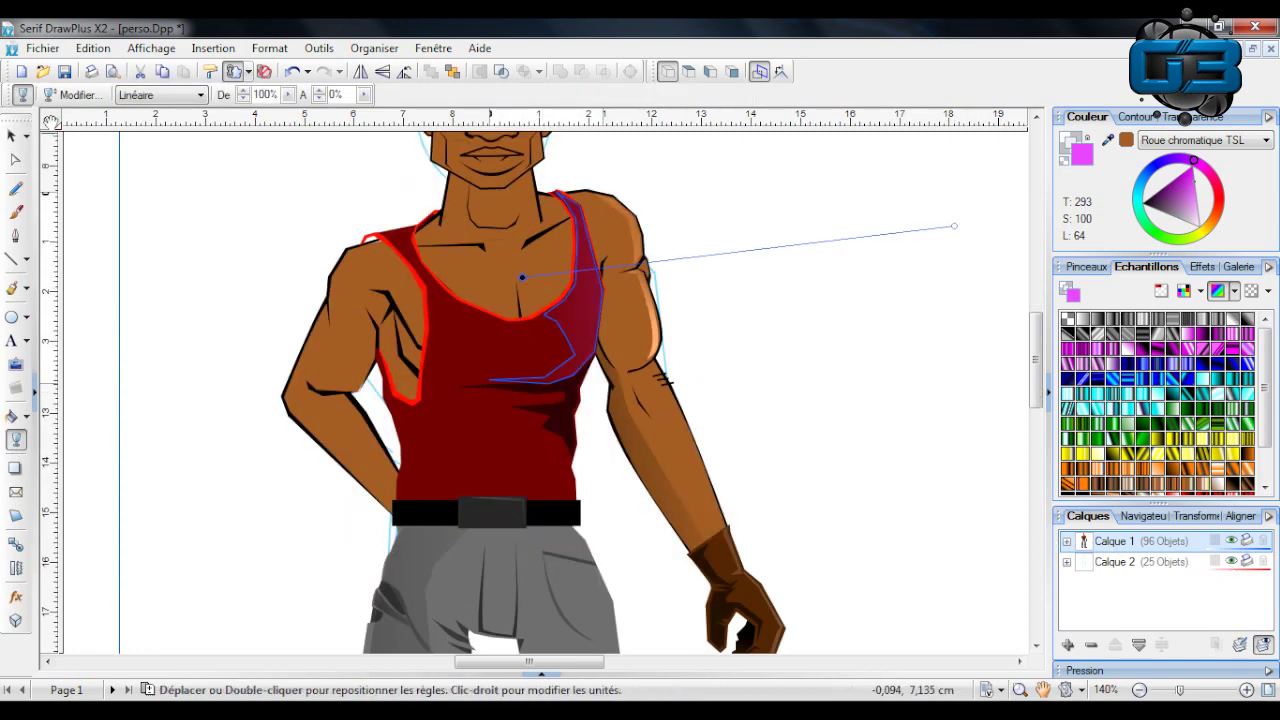
{"action": "left_click", "coordinate": [14, 135]}
Examine how the magenta highlight on the tank top looks against the head, arms and trousers.
{"action": "scroll", "coordinate": [256, 258], "scroll_direction": "up", "scroll_amount": 2}
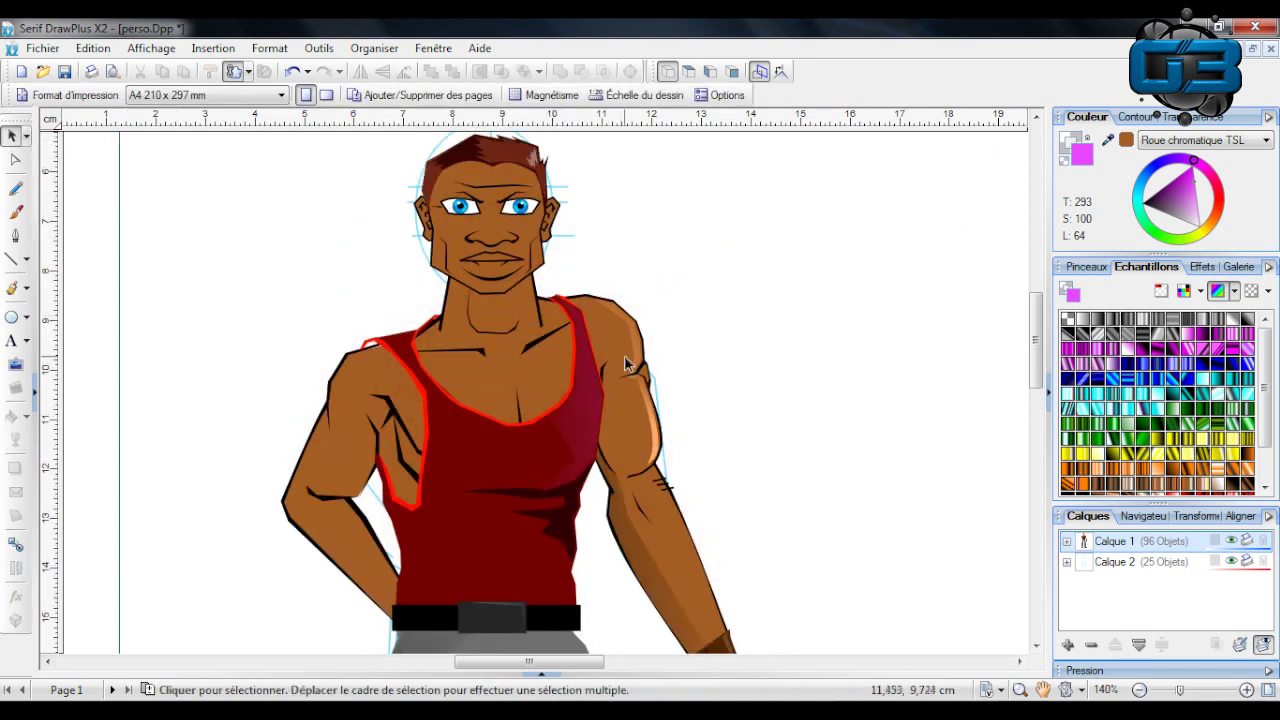
{"action": "scroll", "coordinate": [674, 353], "scroll_direction": "down", "scroll_amount": 1}
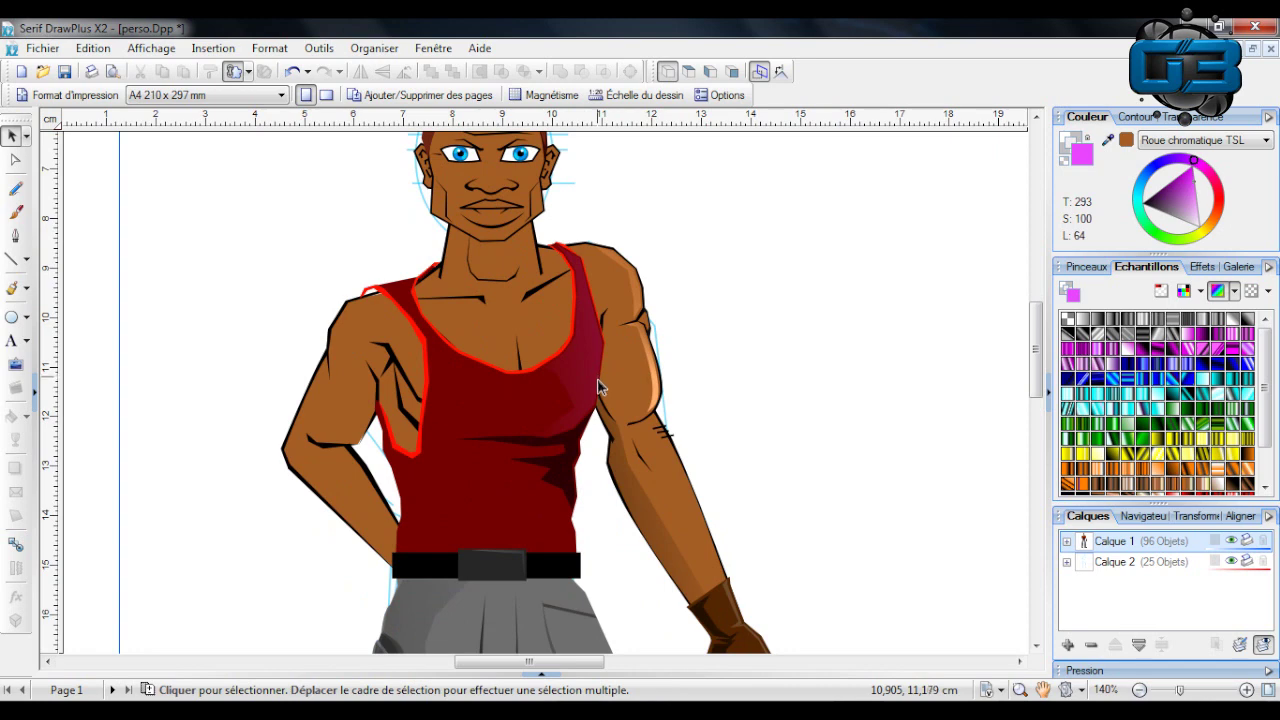
{"action": "scroll", "coordinate": [796, 289], "scroll_direction": "up", "scroll_amount": 2}
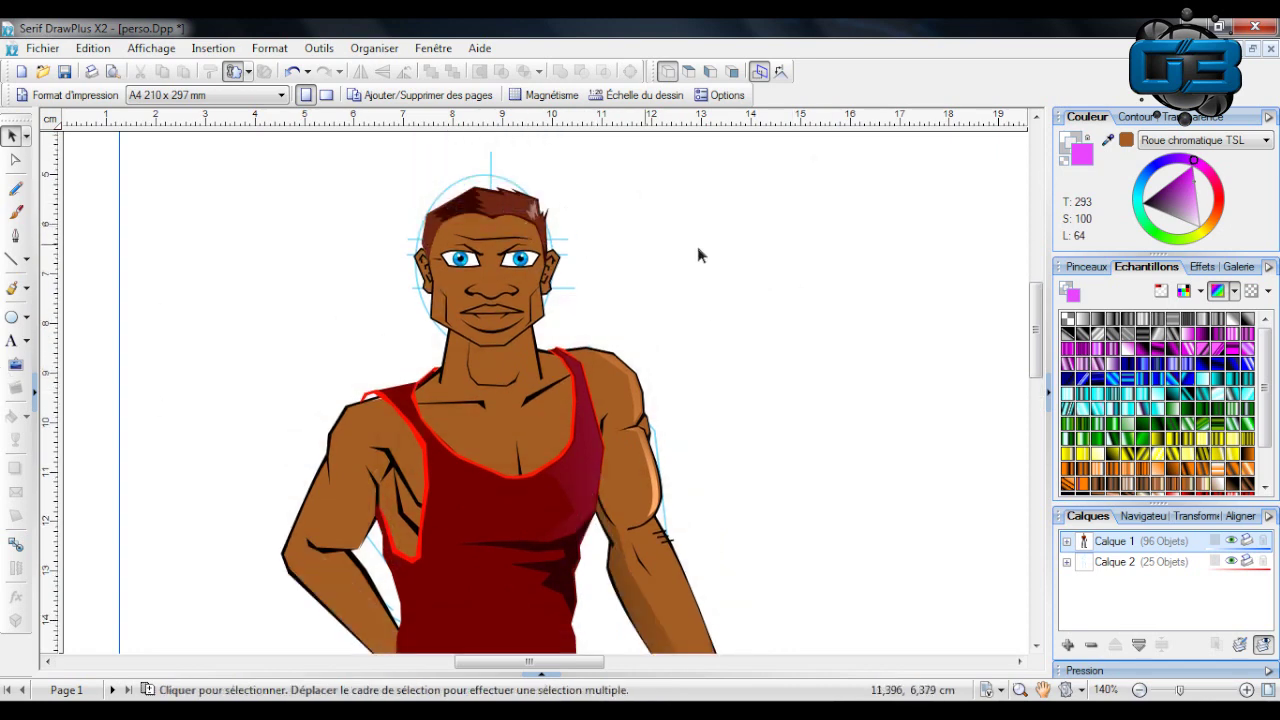
{"action": "scroll", "coordinate": [609, 449], "scroll_direction": "down", "scroll_amount": 2}
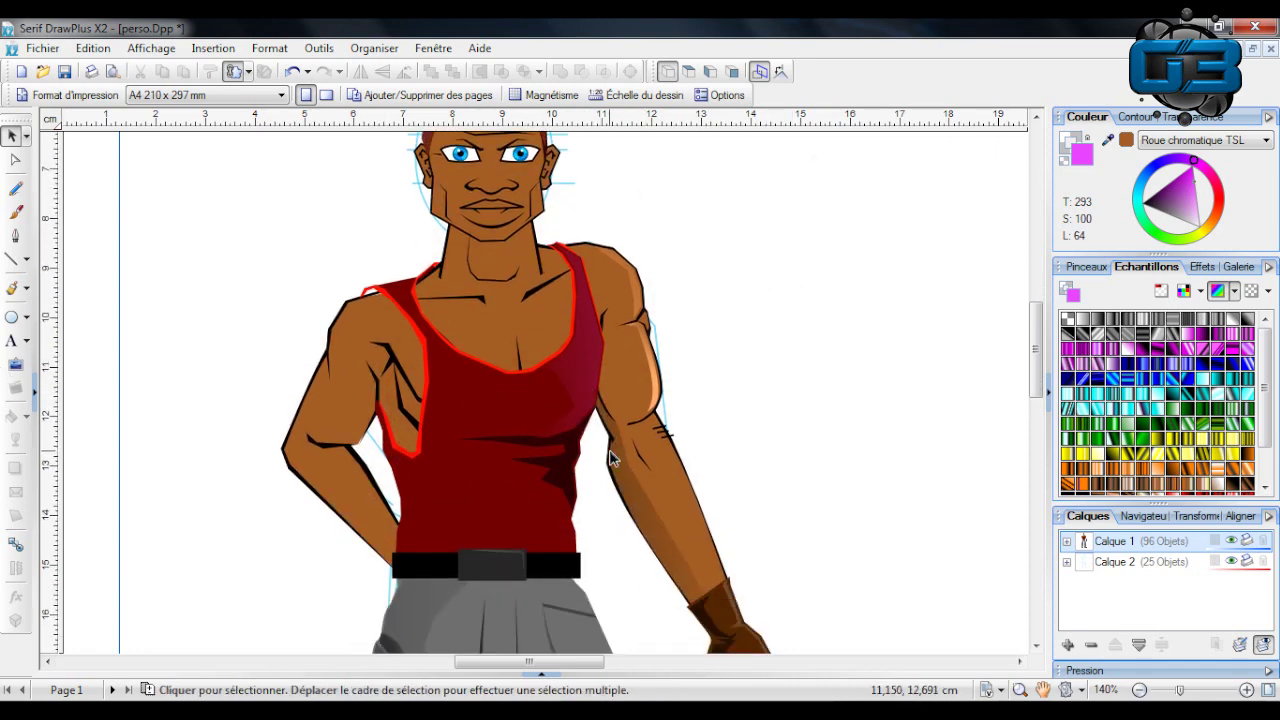
{"action": "scroll", "coordinate": [609, 449], "scroll_direction": "up", "scroll_amount": 3}
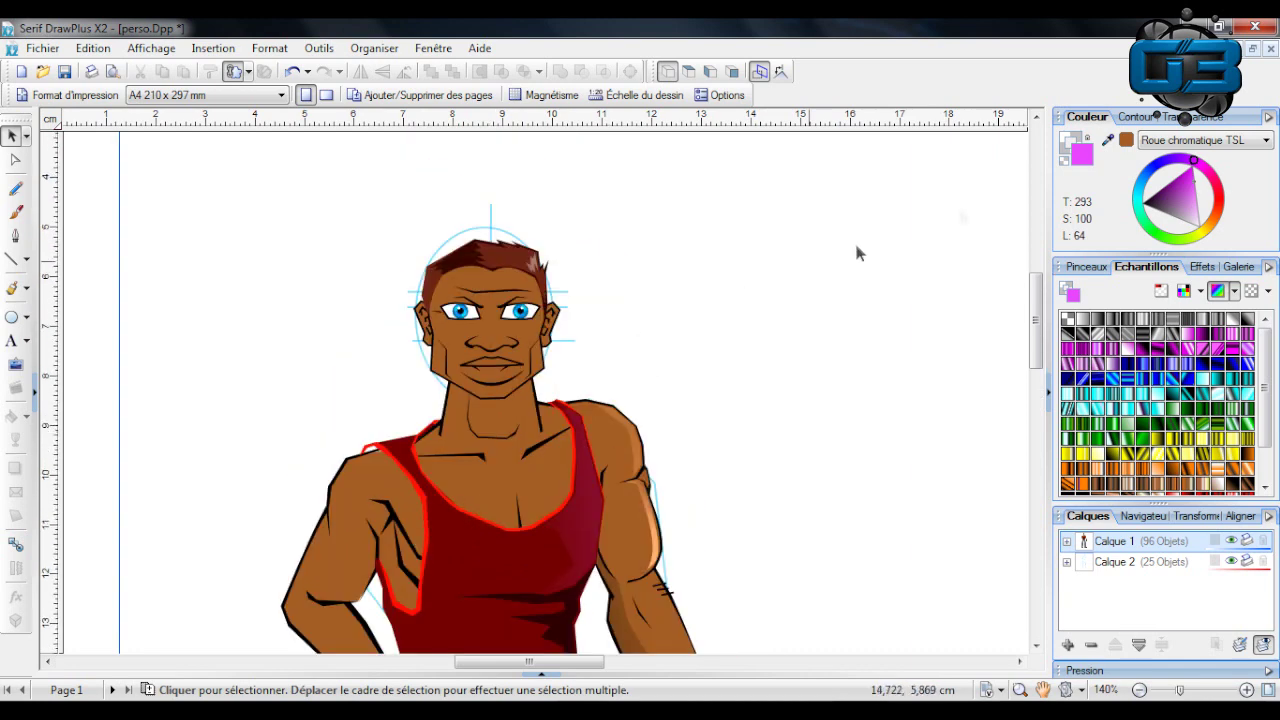
{"action": "scroll", "coordinate": [725, 397], "scroll_direction": "down", "scroll_amount": 2}
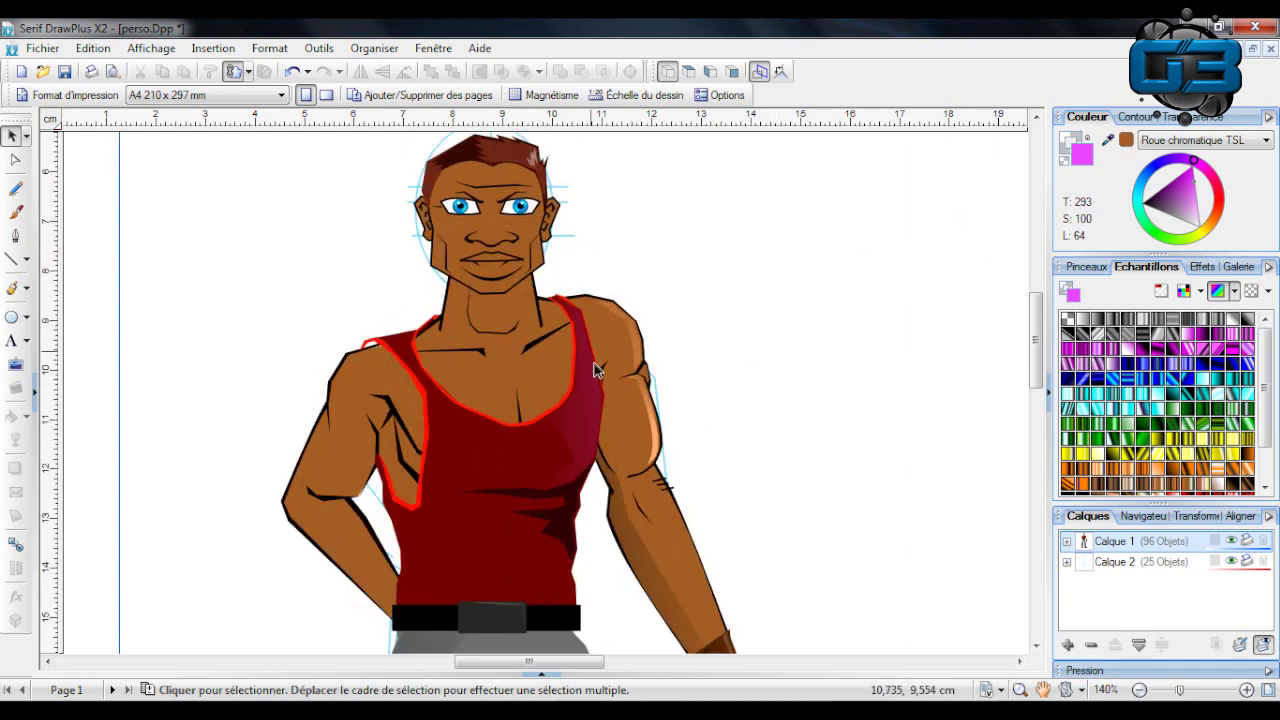
{"action": "scroll", "coordinate": [566, 381], "scroll_direction": "down", "scroll_amount": 3}
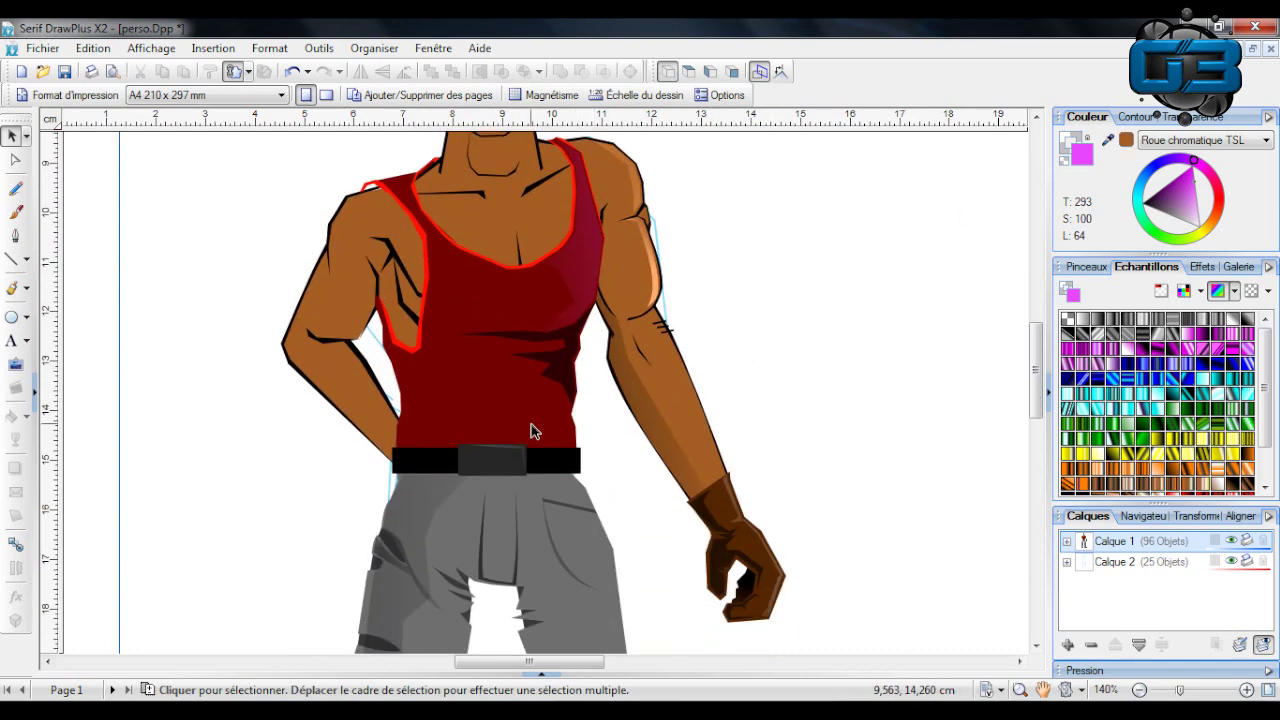
{"action": "scroll", "coordinate": [549, 402], "scroll_direction": "up", "scroll_amount": 3}
Lighten the chest highlight's fill to luminance 94, keeping hue 293 and saturation 100, and deselect it.
{"action": "left_click", "coordinate": [566, 414]}
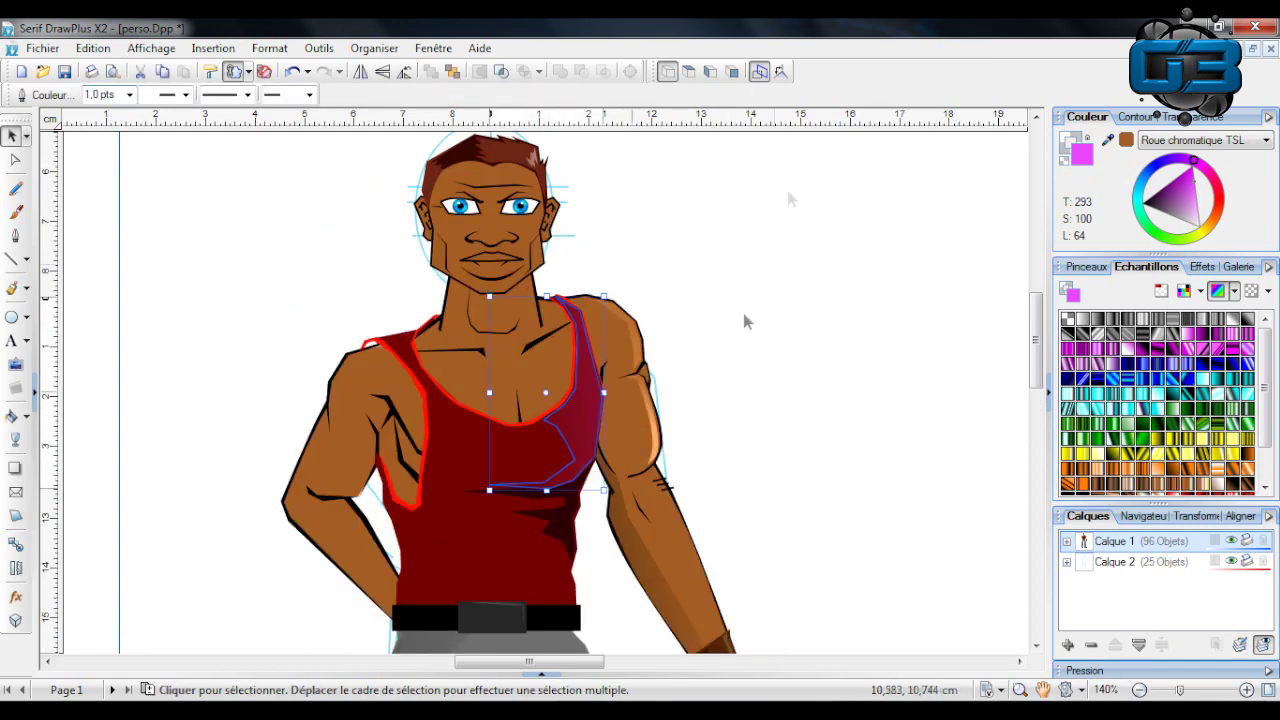
{"action": "scroll", "coordinate": [660, 200], "scroll_direction": "up", "scroll_amount": 2}
{"action": "scroll", "coordinate": [749, 262], "scroll_direction": "down", "scroll_amount": 3}
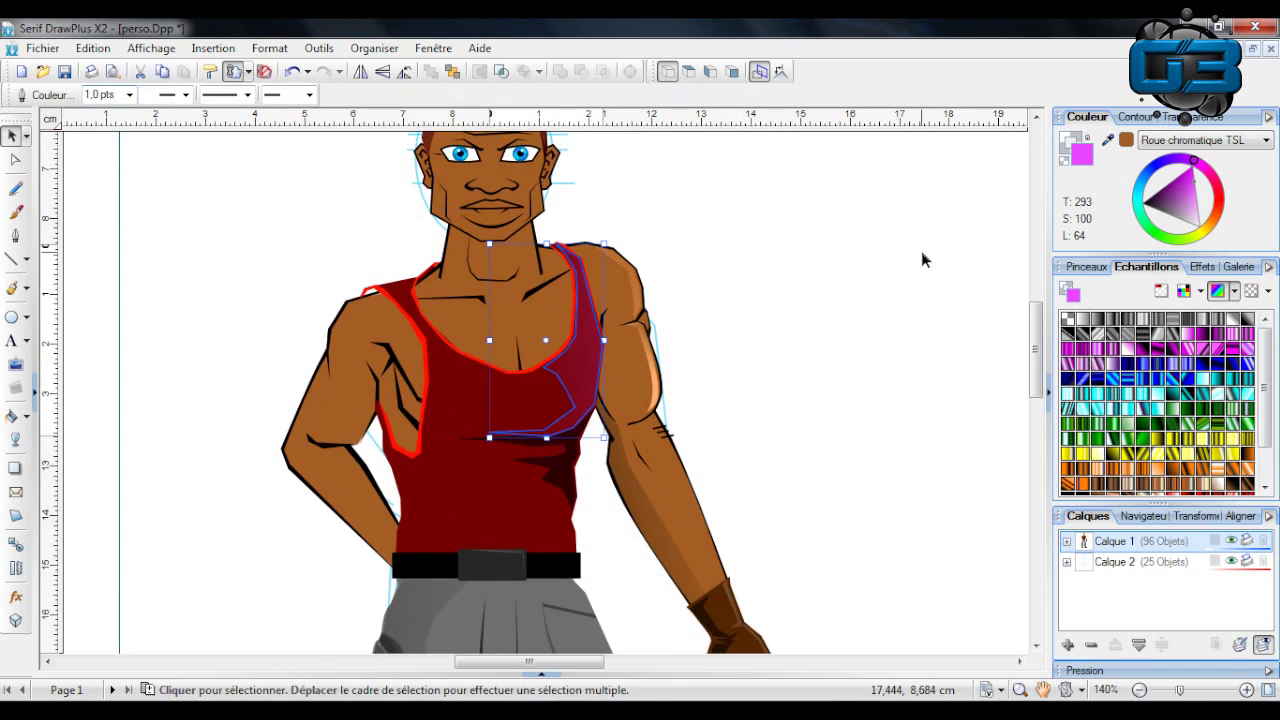
{"action": "mouse_move", "coordinate": [1193, 200]}
{"action": "left_mouse_down"}
{"action": "mouse_move", "coordinate": [1151, 237]}
{"action": "mouse_move", "coordinate": [1226, 235]}
{"action": "left_mouse_up"}
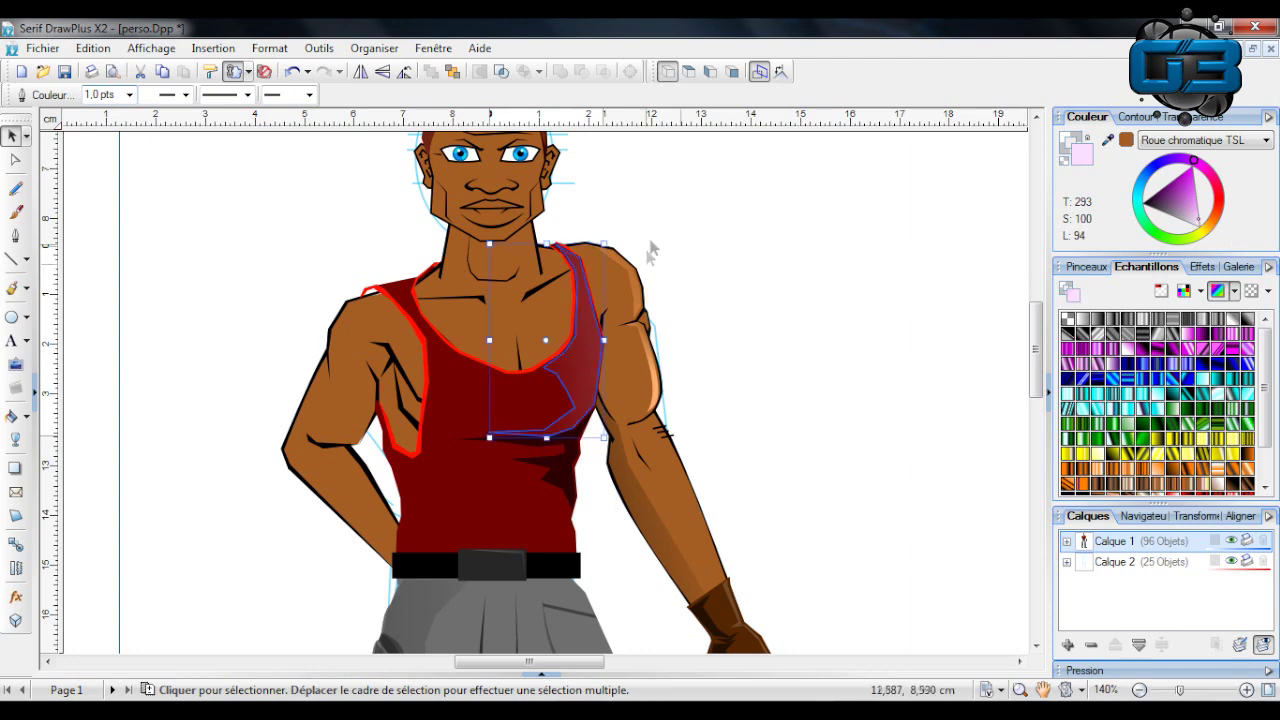
{"action": "scroll", "coordinate": [740, 245], "scroll_direction": "down", "scroll_amount": 2}
{"action": "left_click", "coordinate": [823, 237]}
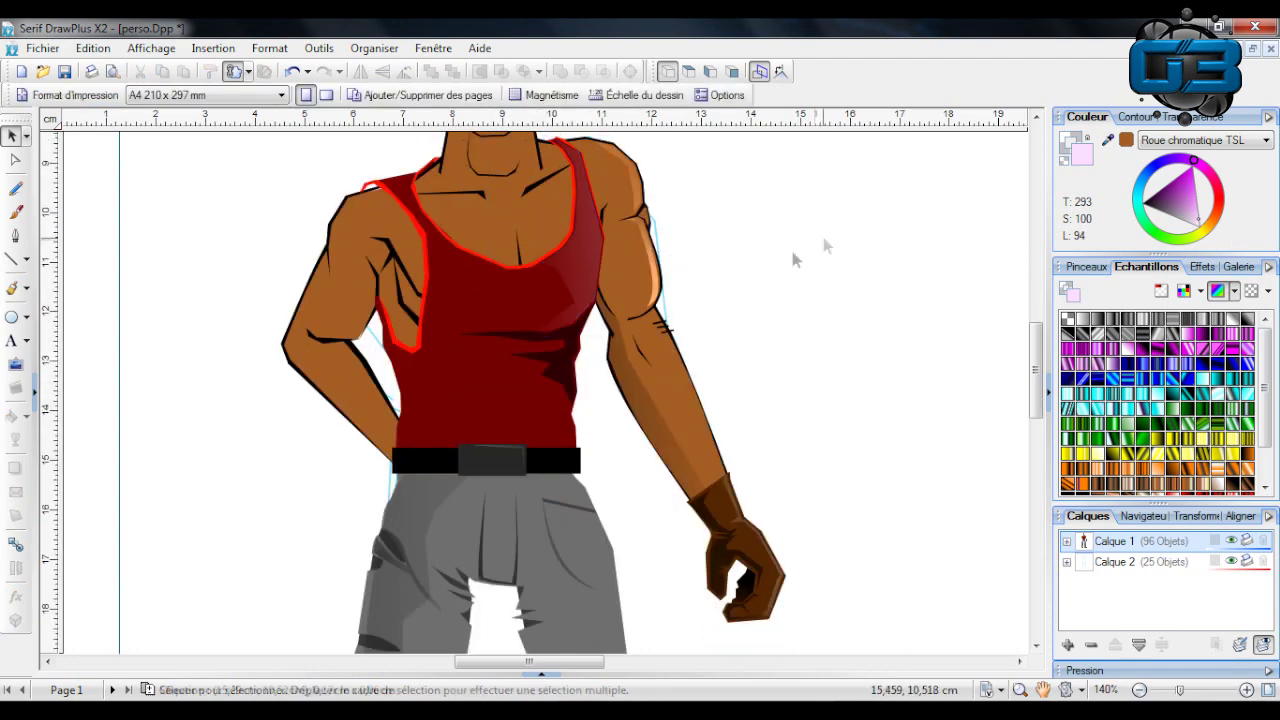
Refill the tank top's waist folds with pale pink (hue 355, saturation 100, luminance 91) and fade them with a long linear transparency.
{"action": "left_click", "coordinate": [572, 372]}
{"action": "left_click", "coordinate": [1183, 218]}
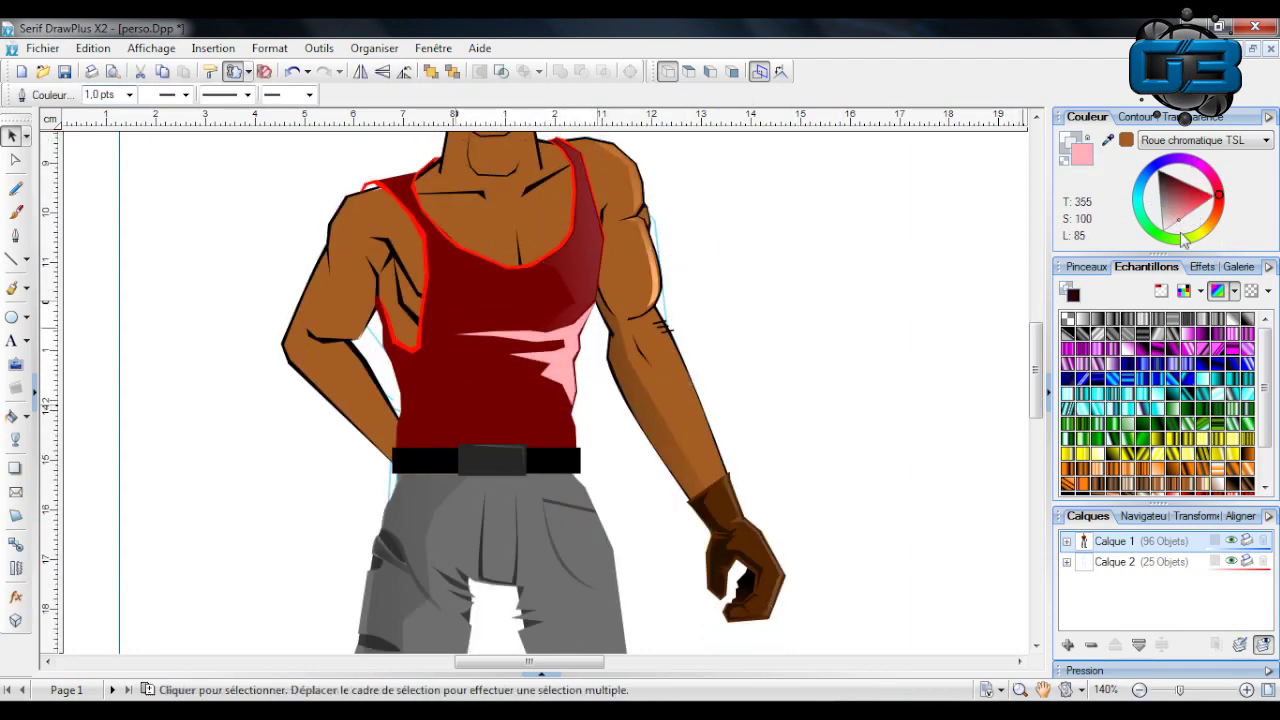
{"action": "left_click", "coordinate": [15, 438]}
{"action": "mouse_move", "coordinate": [849, 277]}
{"action": "left_mouse_down"}
{"action": "mouse_move", "coordinate": [337, 434]}
{"action": "mouse_move", "coordinate": [400, 366]}
{"action": "mouse_move", "coordinate": [434, 293]}
{"action": "left_mouse_up"}
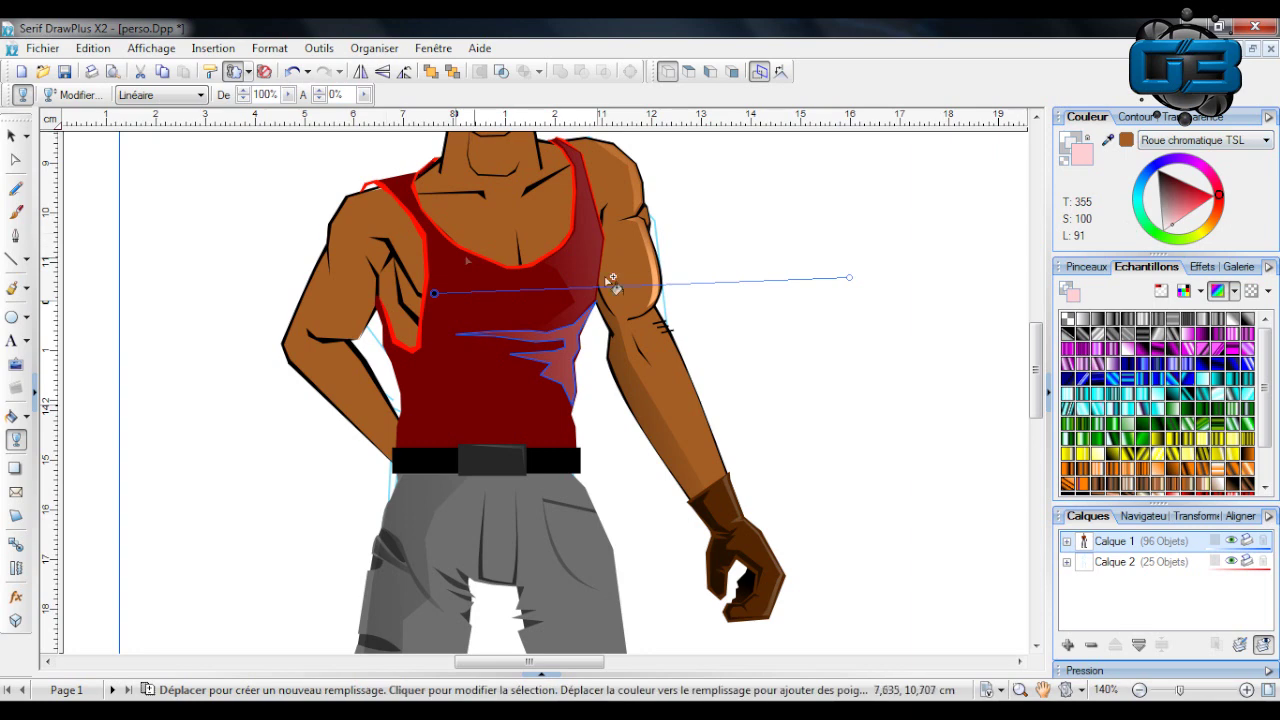
{"action": "left_click_drag", "start_coordinate": [849, 280], "coordinate": [1100, 258]}
{"action": "left_click", "coordinate": [10, 136]}
{"action": "left_click", "coordinate": [157, 206]}
Draw a closed shadow outline on the tank top from the strap by the bent arm down across the chest muscle.
{"action": "scroll", "coordinate": [200, 260], "scroll_direction": "down", "scroll_amount": 2}
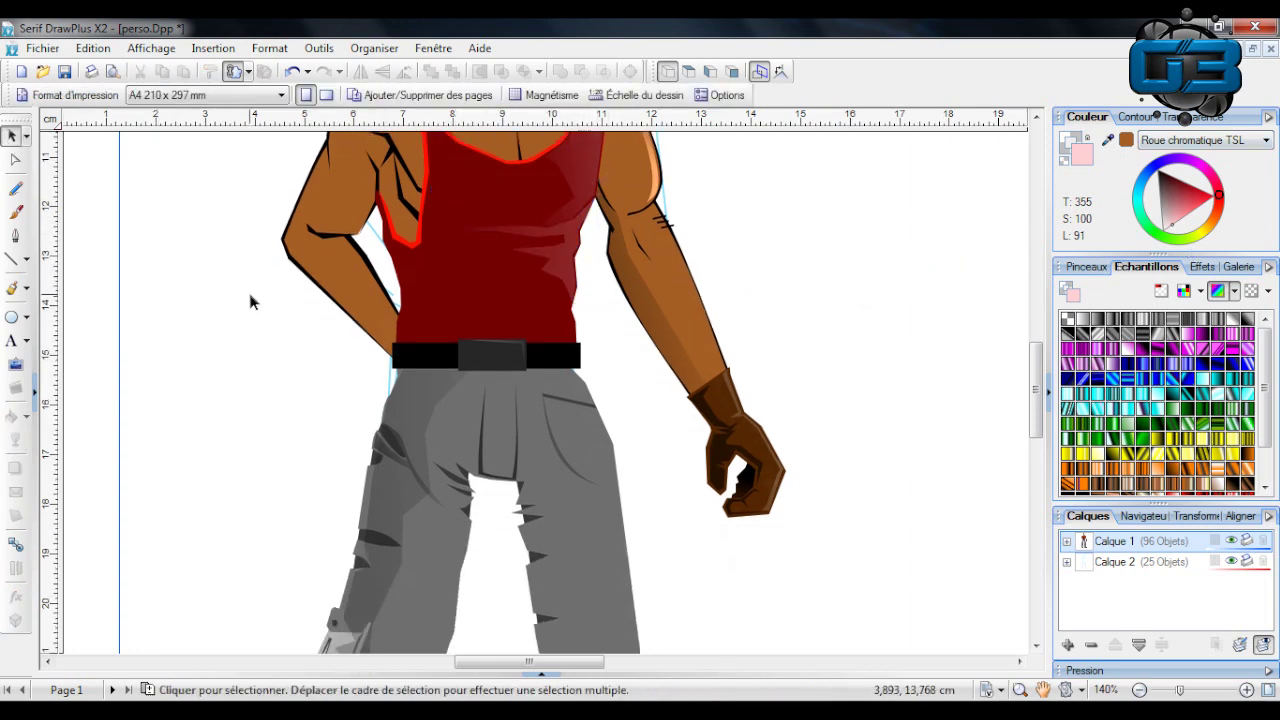
{"action": "scroll", "coordinate": [248, 300], "scroll_direction": "up", "scroll_amount": 3}
{"action": "left_click", "coordinate": [12, 259]}
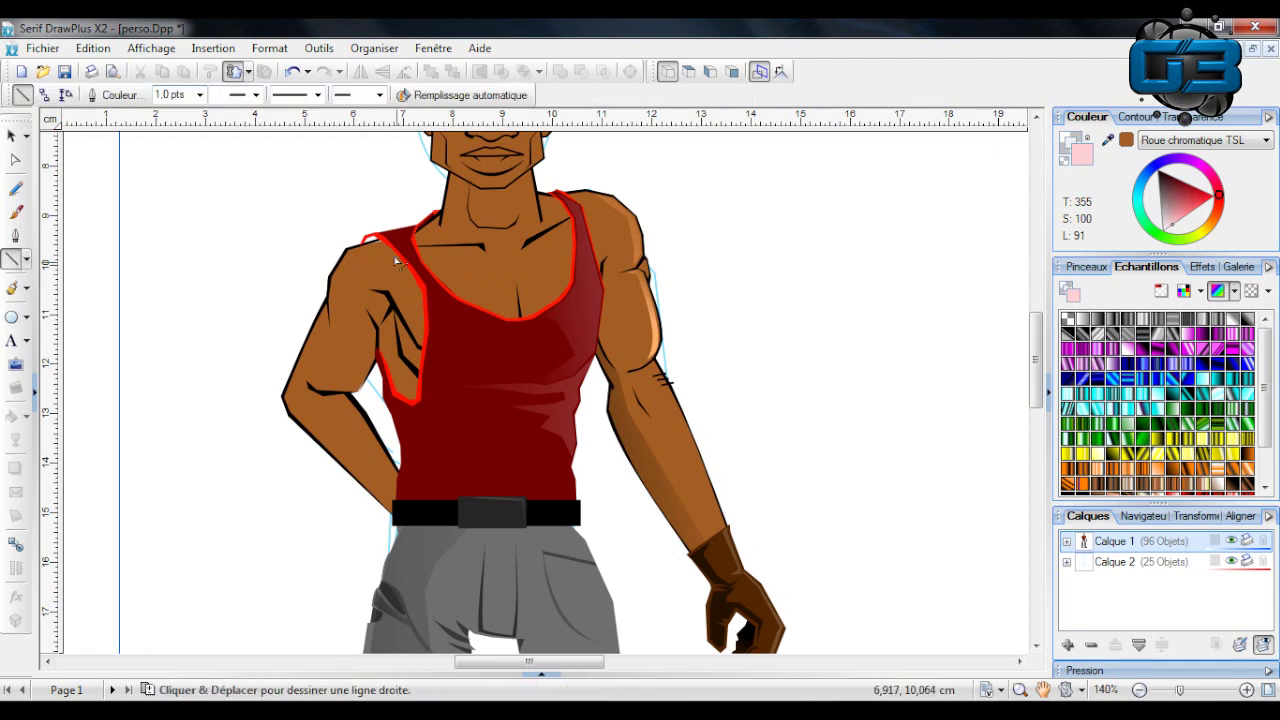
{"action": "mouse_move", "coordinate": [394, 242]}
{"action": "left_mouse_down"}
{"action": "mouse_move", "coordinate": [428, 285]}
{"action": "mouse_move", "coordinate": [429, 357]}
{"action": "mouse_move", "coordinate": [525, 379]}
{"action": "mouse_move", "coordinate": [488, 368]}
{"action": "mouse_move", "coordinate": [485, 330]}
{"action": "left_mouse_up"}
{"action": "left_click_drag", "start_coordinate": [485, 330], "coordinate": [392, 238]}
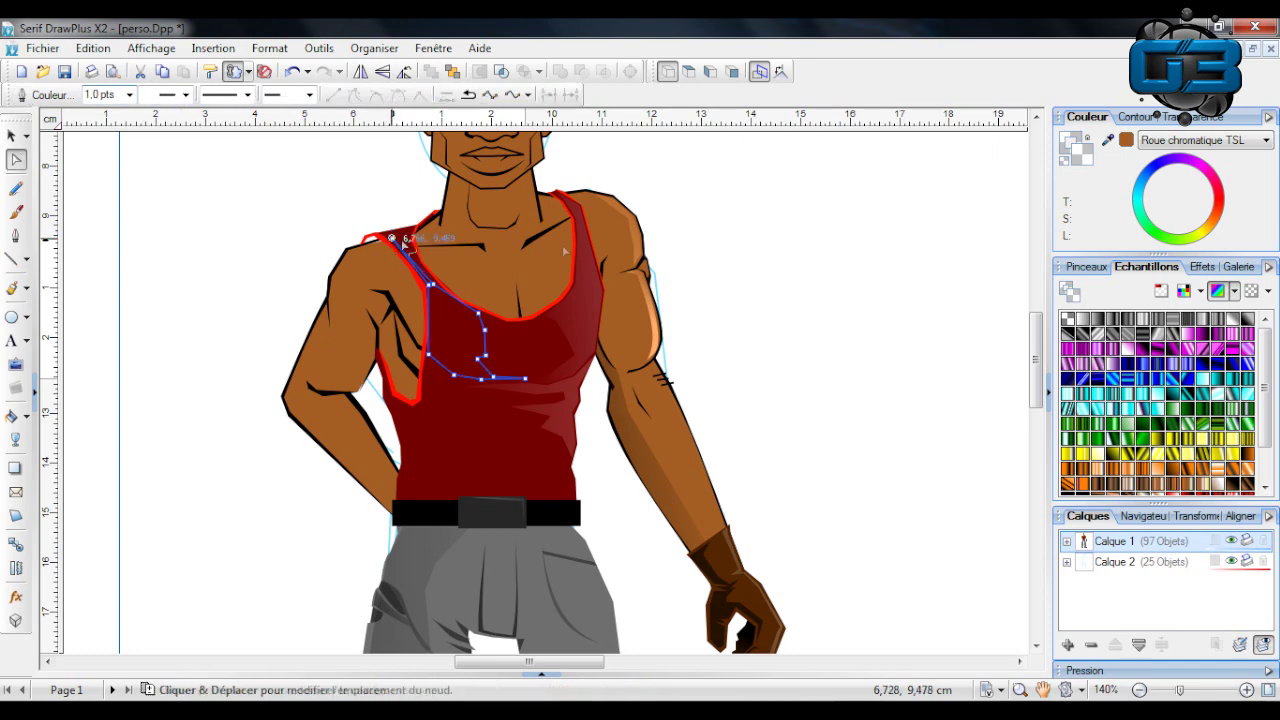
Fill the chest shadow shape with black of hue 27, saturation 100 and luminance 0, and deselect it.
{"action": "left_click", "coordinate": [1126, 146]}
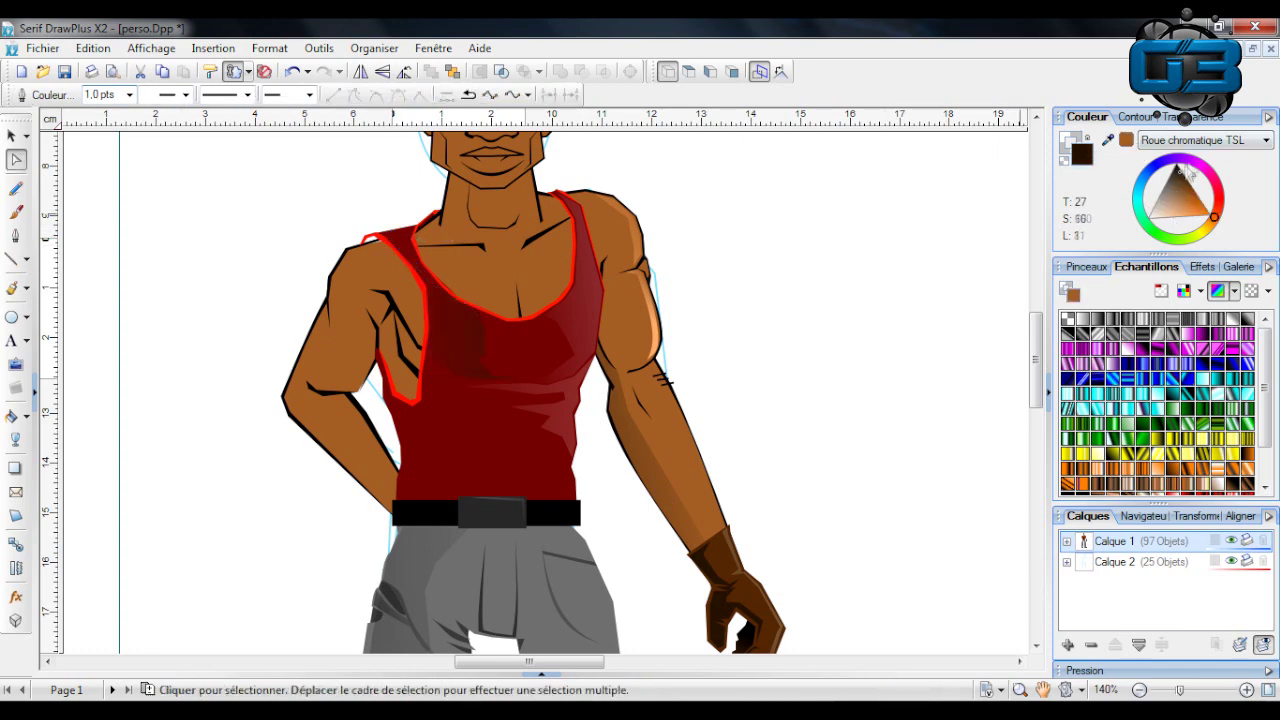
{"action": "left_click", "coordinate": [1158, 214]}
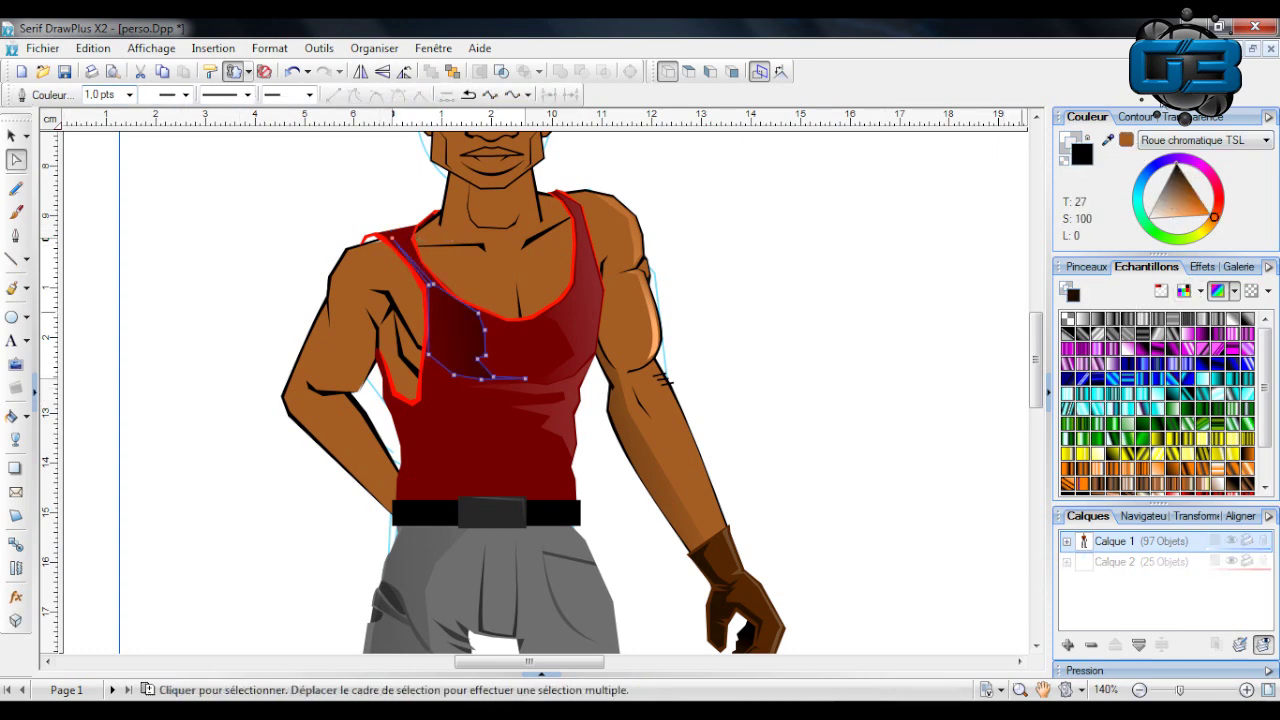
{"action": "left_click", "coordinate": [209, 320]}
Draw a closed shadow outline down the side of the tank top, from the bent arm's armhole to the belt.
{"action": "scroll", "coordinate": [295, 400], "scroll_direction": "down", "scroll_amount": 1}
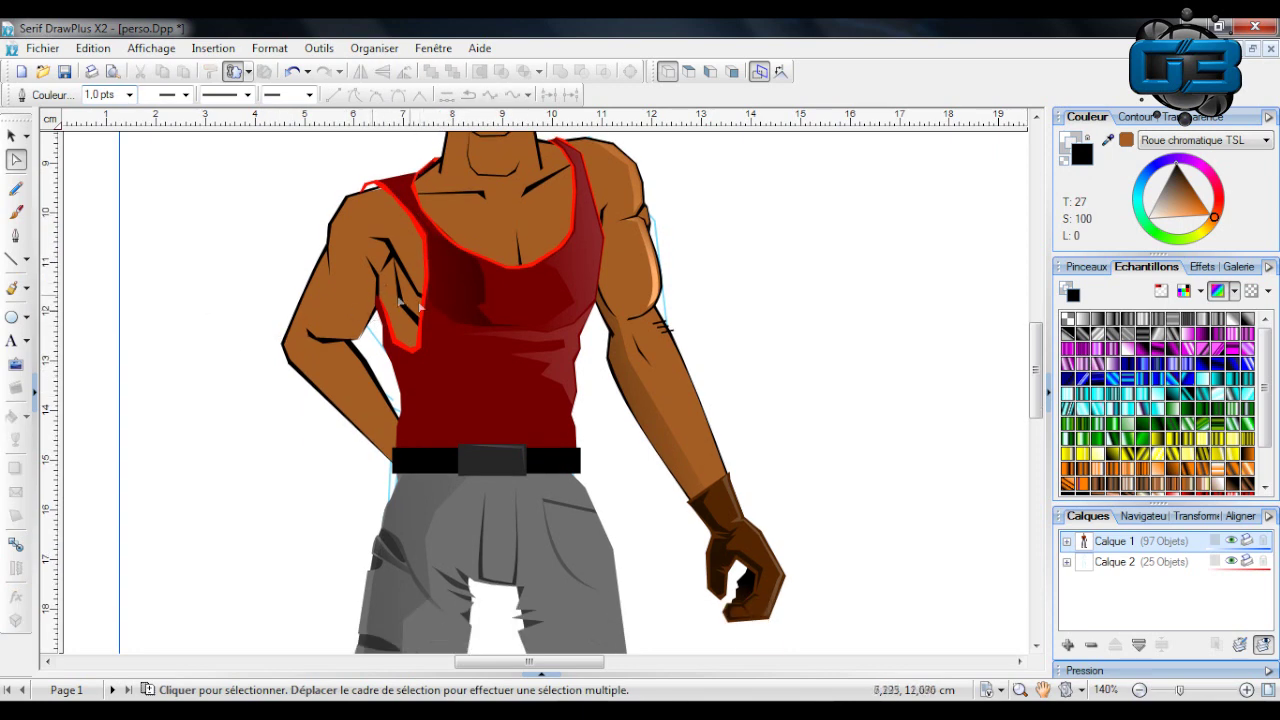
{"action": "left_click", "coordinate": [13, 258]}
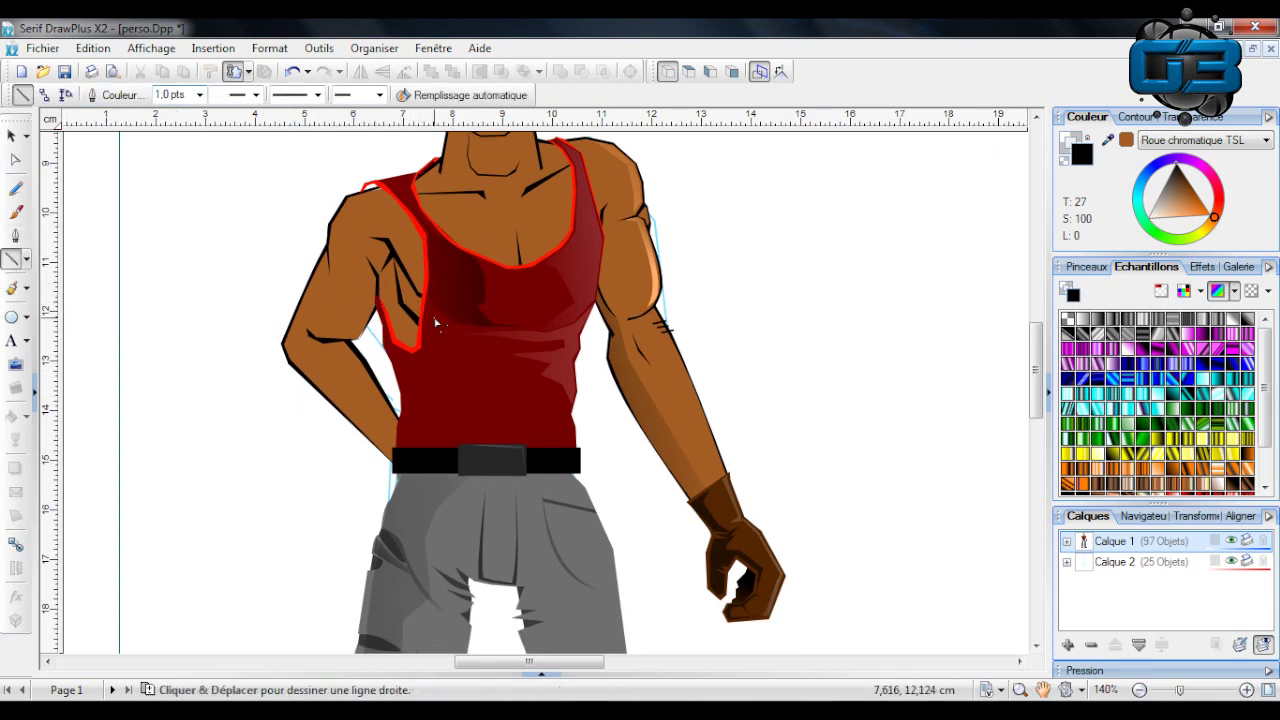
{"action": "mouse_move", "coordinate": [432, 313]}
{"action": "left_mouse_down"}
{"action": "mouse_move", "coordinate": [435, 445]}
{"action": "mouse_move", "coordinate": [408, 449]}
{"action": "mouse_move", "coordinate": [398, 356]}
{"action": "mouse_move", "coordinate": [428, 342]}
{"action": "mouse_move", "coordinate": [431, 309]}
{"action": "left_mouse_up"}
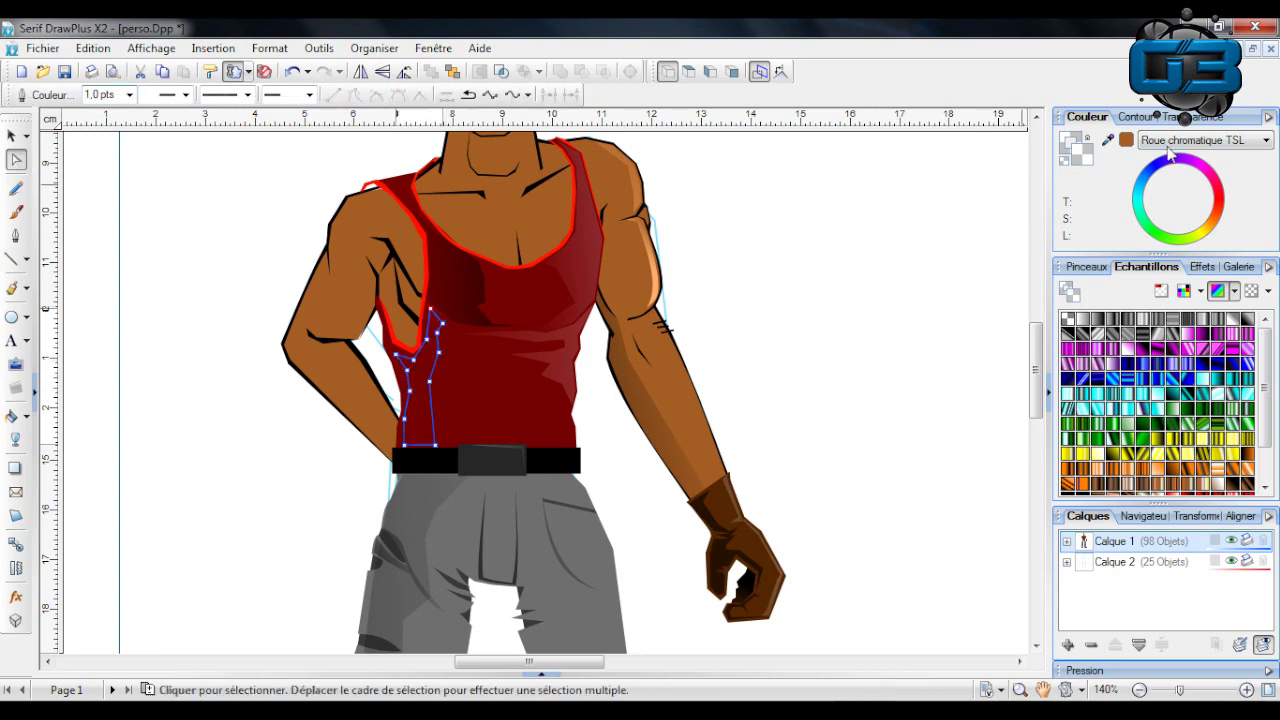
Fill the side shadow with near-black (hue 27, saturation 100, luminance 2), fade it with a linear transparency and deselect it.
{"action": "left_click", "coordinate": [1126, 141]}
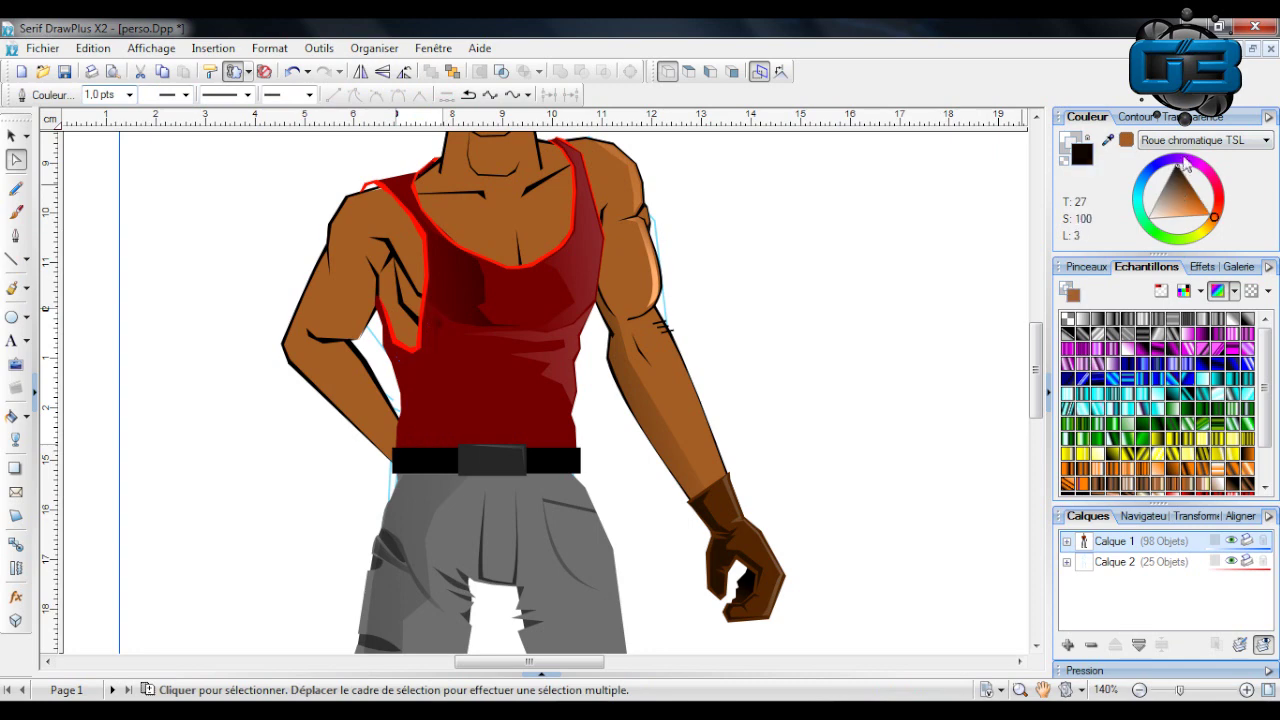
{"action": "left_click", "coordinate": [16, 440]}
{"action": "left_click_drag", "start_coordinate": [170, 417], "coordinate": [491, 391]}
{"action": "left_click", "coordinate": [13, 135]}
{"action": "left_click", "coordinate": [126, 163]}
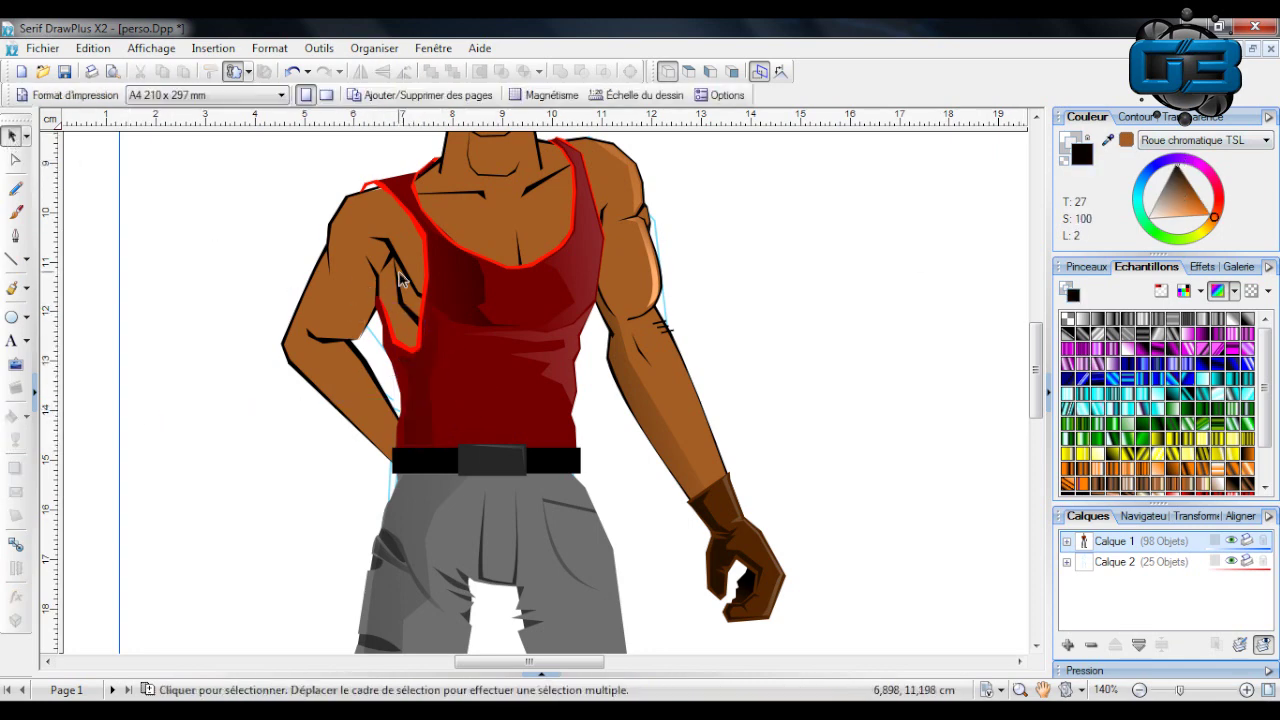
Draw a thin black crease from below the bent arm's armpit to the armhole edge and extend its upper end slightly.
{"action": "left_click", "coordinate": [26, 259]}
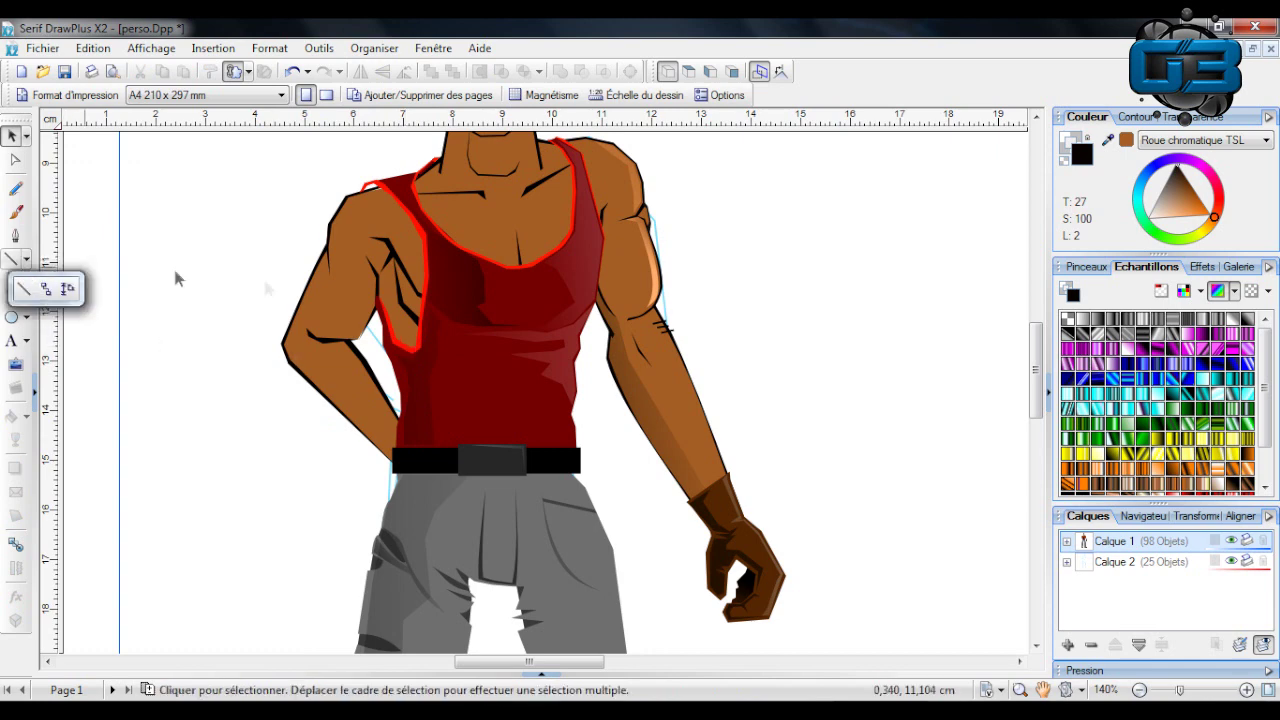
{"action": "left_click", "coordinate": [20, 286]}
{"action": "left_click_drag", "start_coordinate": [405, 314], "coordinate": [408, 350]}
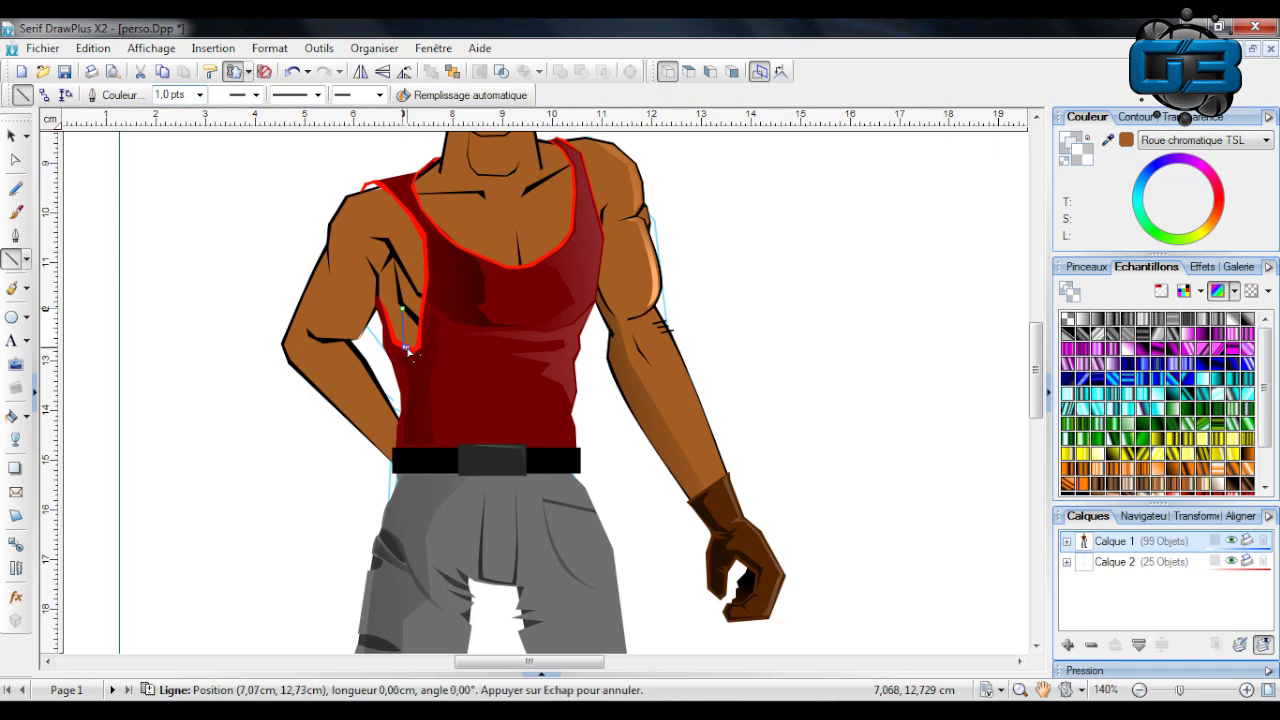
{"action": "key", "text": "Escape"}
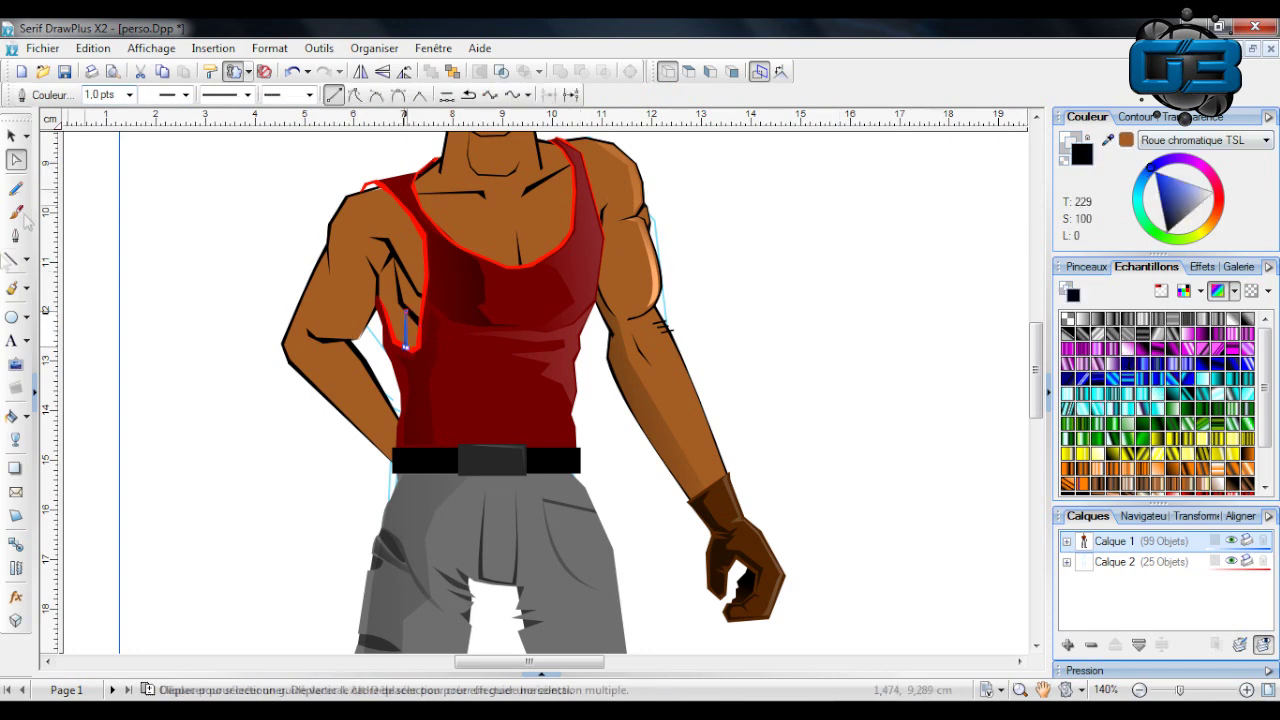
{"action": "left_click", "coordinate": [1185, 117]}
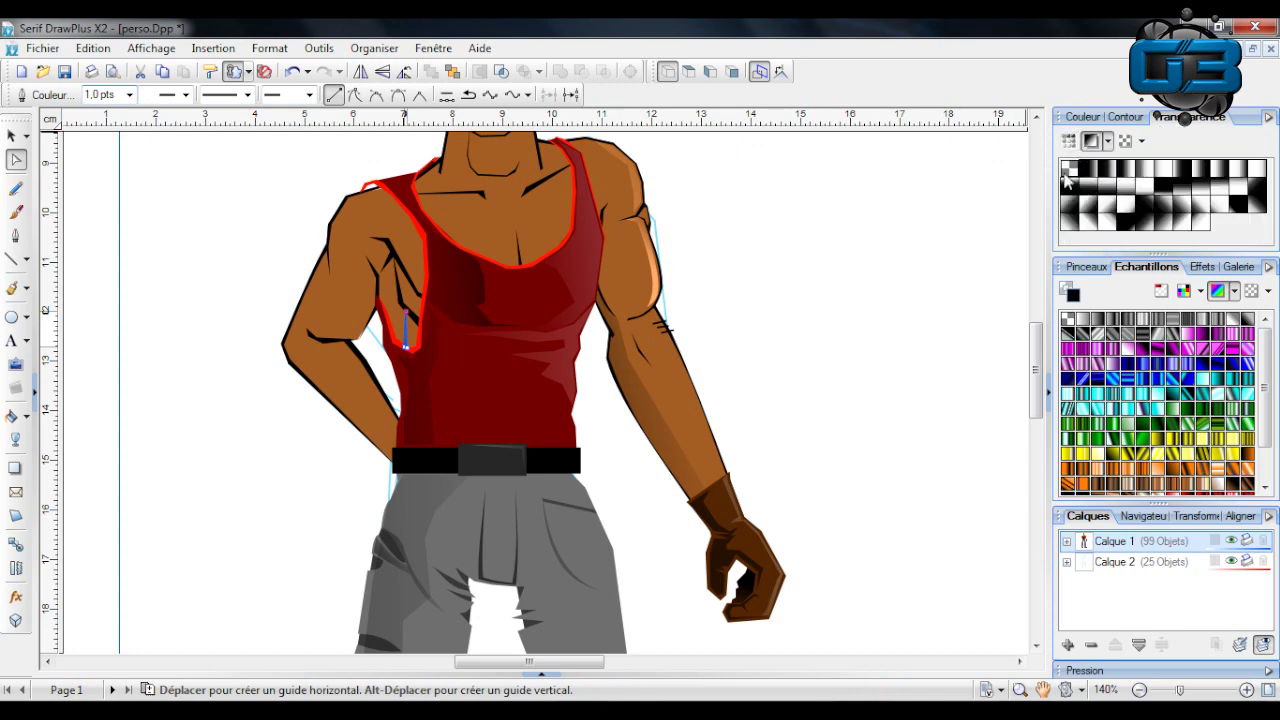
{"action": "left_click", "coordinate": [1068, 141]}
{"action": "left_click", "coordinate": [820, 212]}
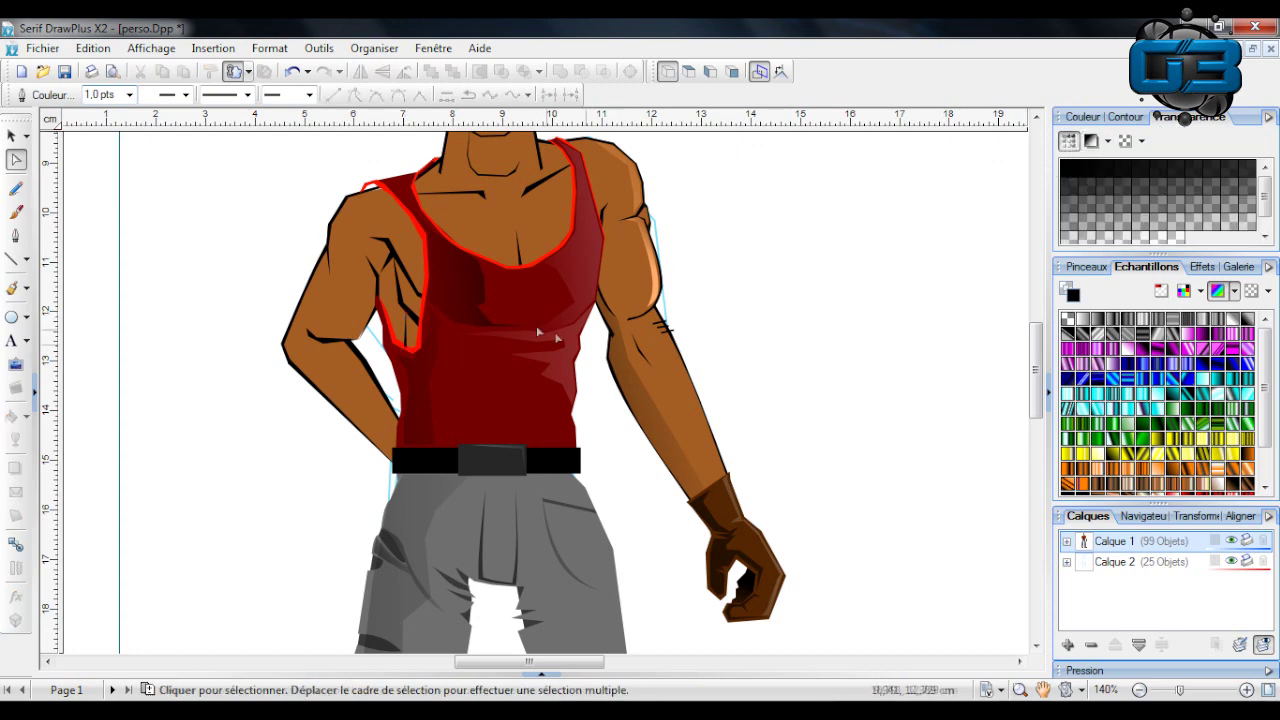
{"action": "left_click_drag", "start_coordinate": [404, 306], "coordinate": [406, 310]}
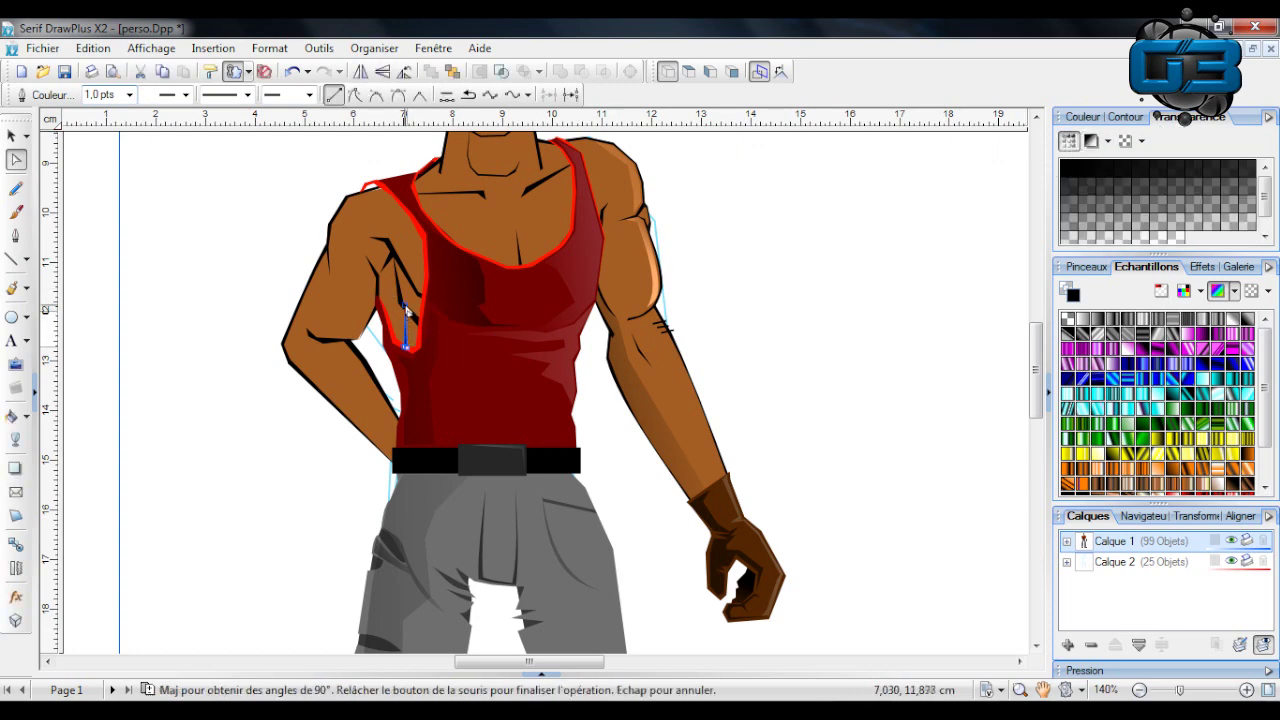
Reshape the torso skin outline inside the armhole, pulling its lower node up to the armpit to open a gap beside the arm.
{"action": "left_click", "coordinate": [558, 206]}
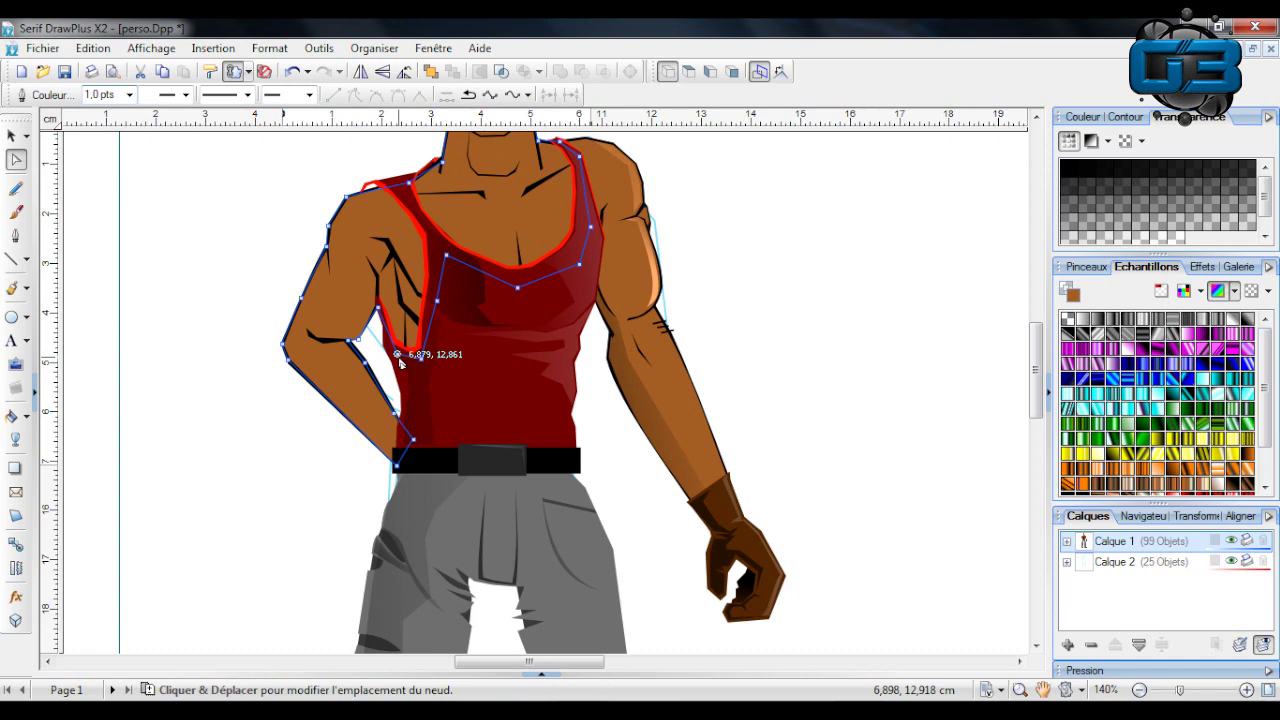
{"action": "left_click_drag", "start_coordinate": [398, 356], "coordinate": [393, 250]}
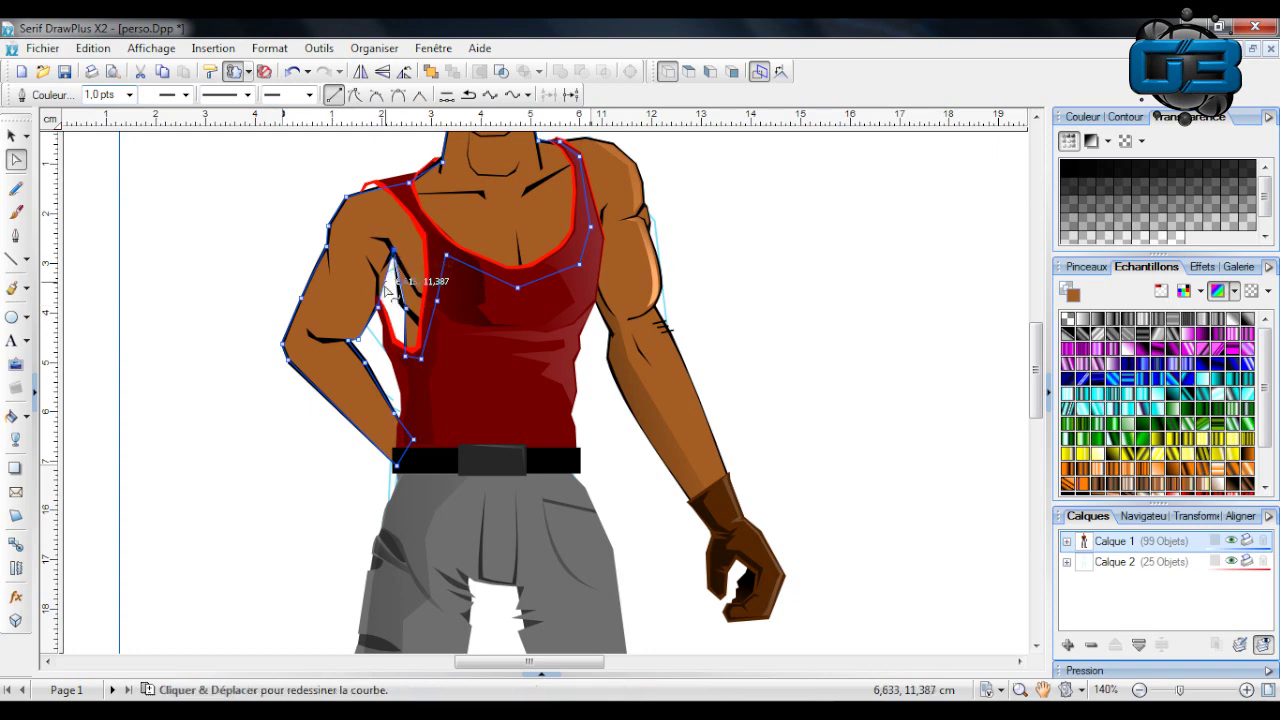
{"action": "left_click", "coordinate": [385, 285]}
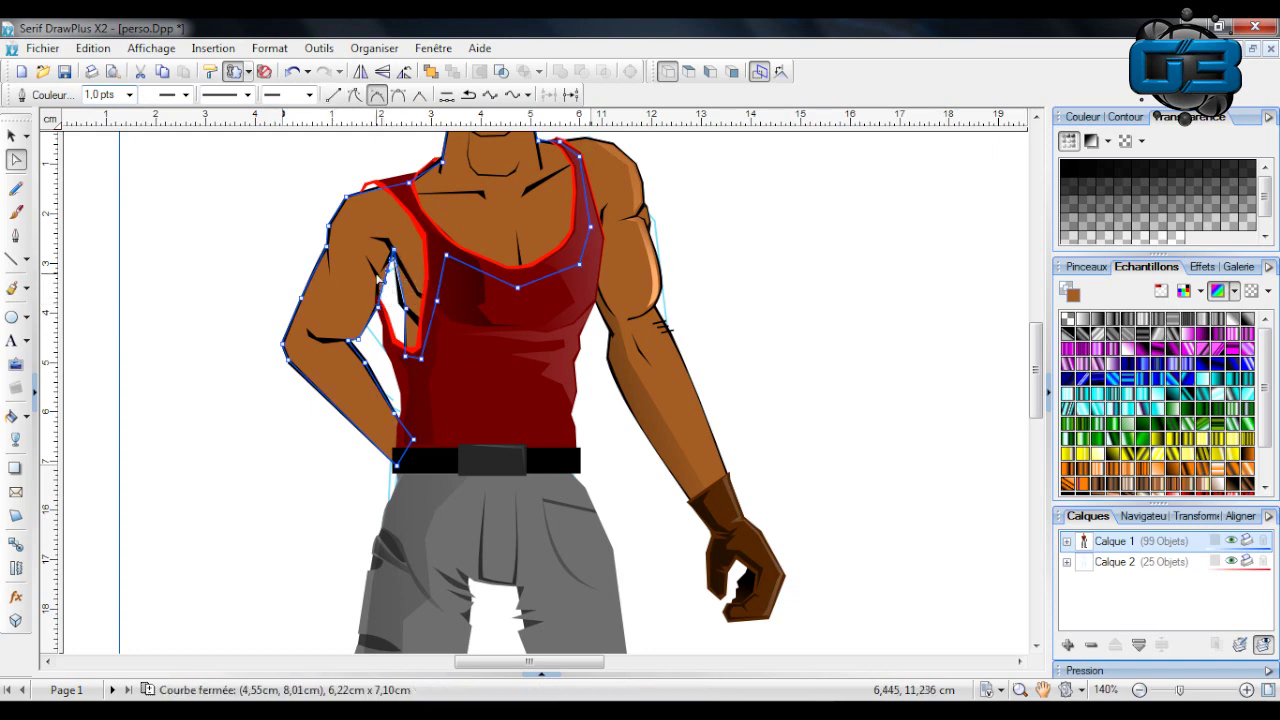
{"action": "left_click_drag", "start_coordinate": [385, 285], "coordinate": [402, 316]}
{"action": "left_click", "coordinate": [626, 262]}
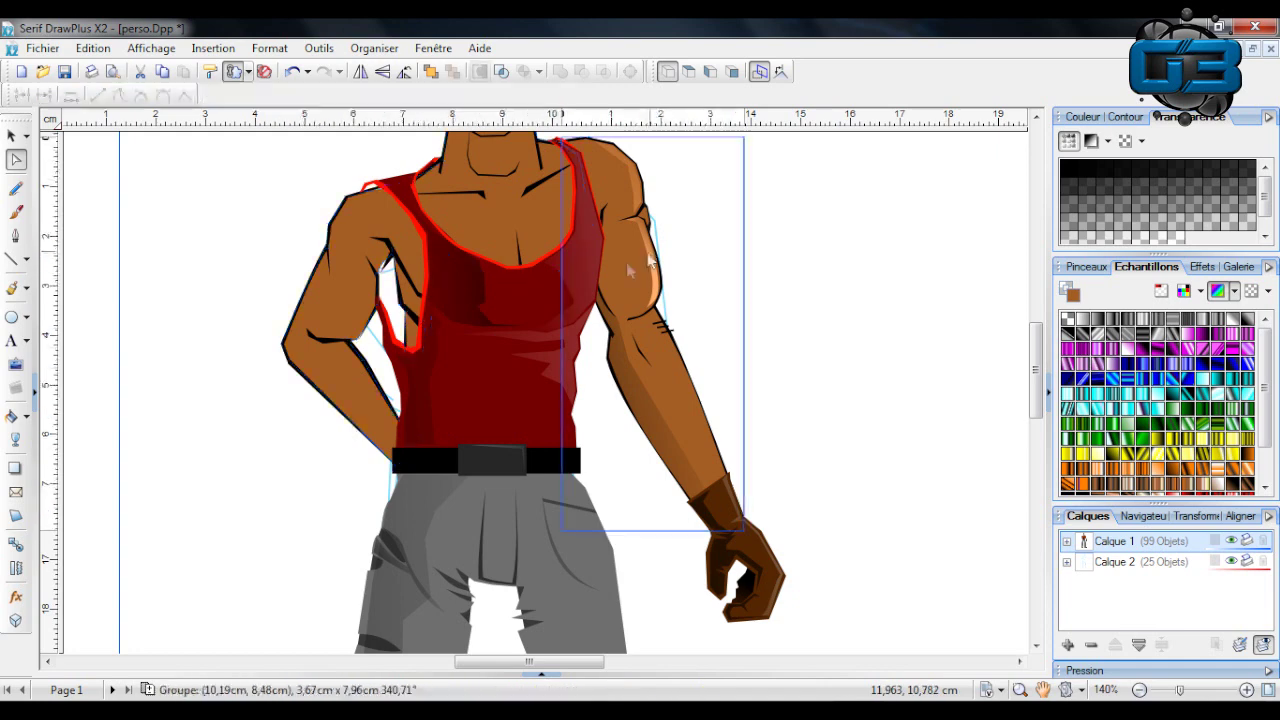
Refine the skin outline's edge along the armpit crease of the bent arm and deselect it.
{"action": "left_click", "coordinate": [383, 285]}
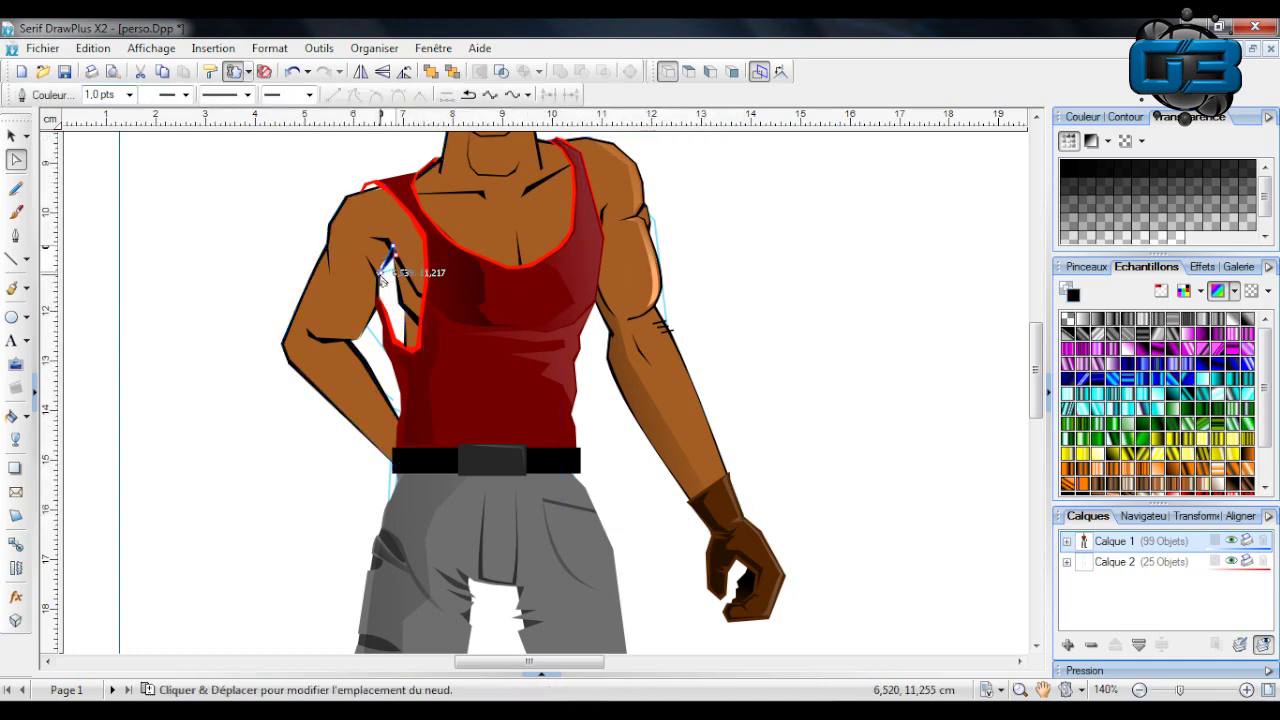
{"action": "left_click", "coordinate": [377, 268]}
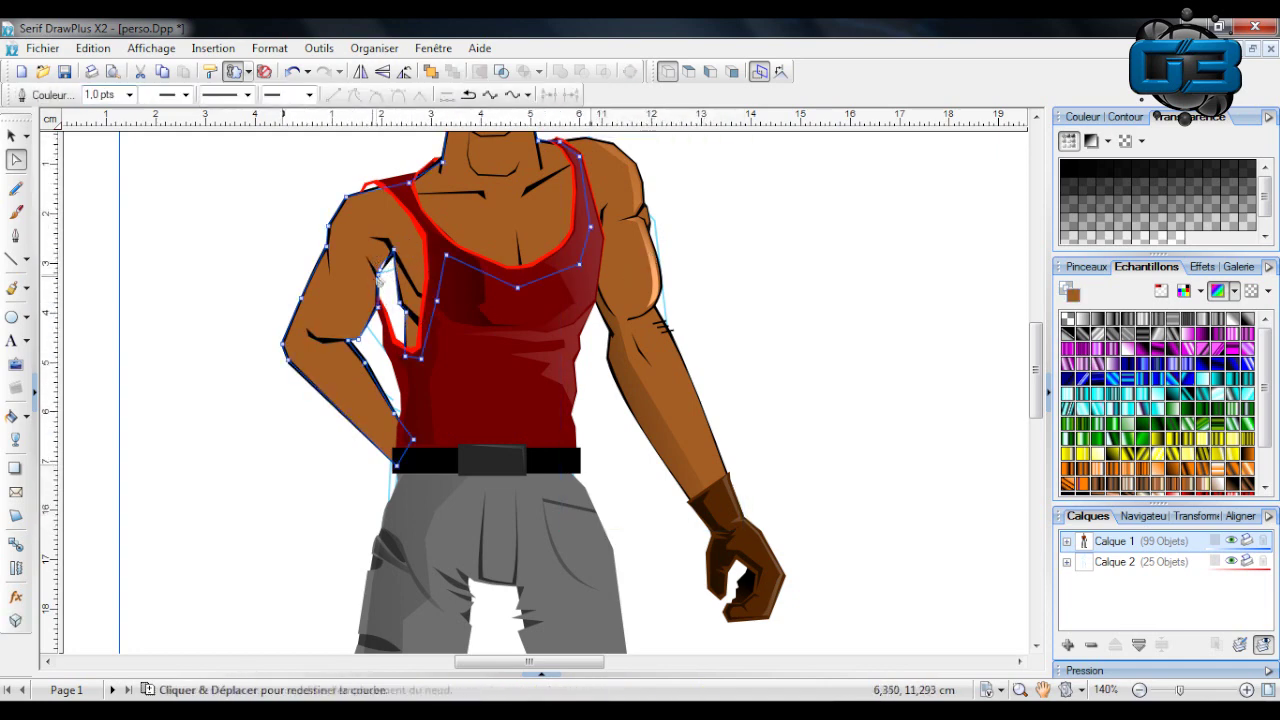
{"action": "left_click_drag", "start_coordinate": [378, 272], "coordinate": [382, 285]}
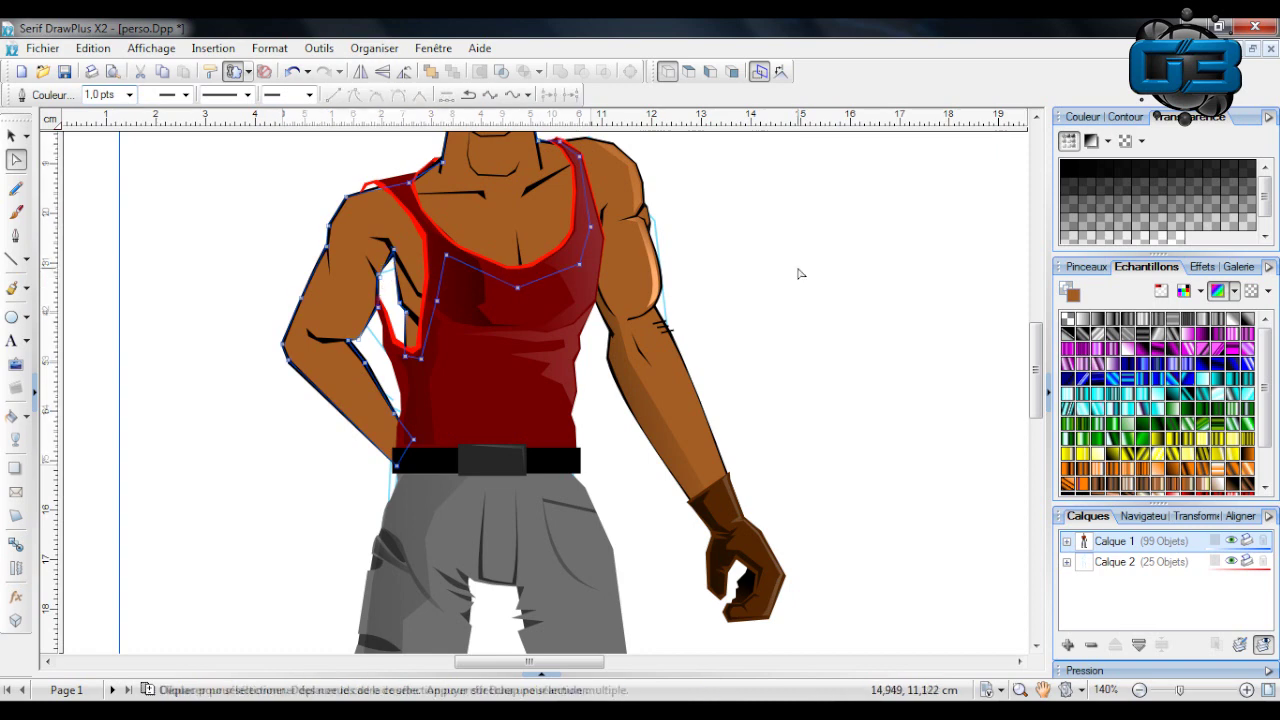
{"action": "left_click", "coordinate": [800, 274]}
Move the tank top's corner node beside the bent arm inward so it lines up with the arm's black outline.
{"action": "scroll", "coordinate": [785, 296], "scroll_direction": "up", "scroll_amount": 2}
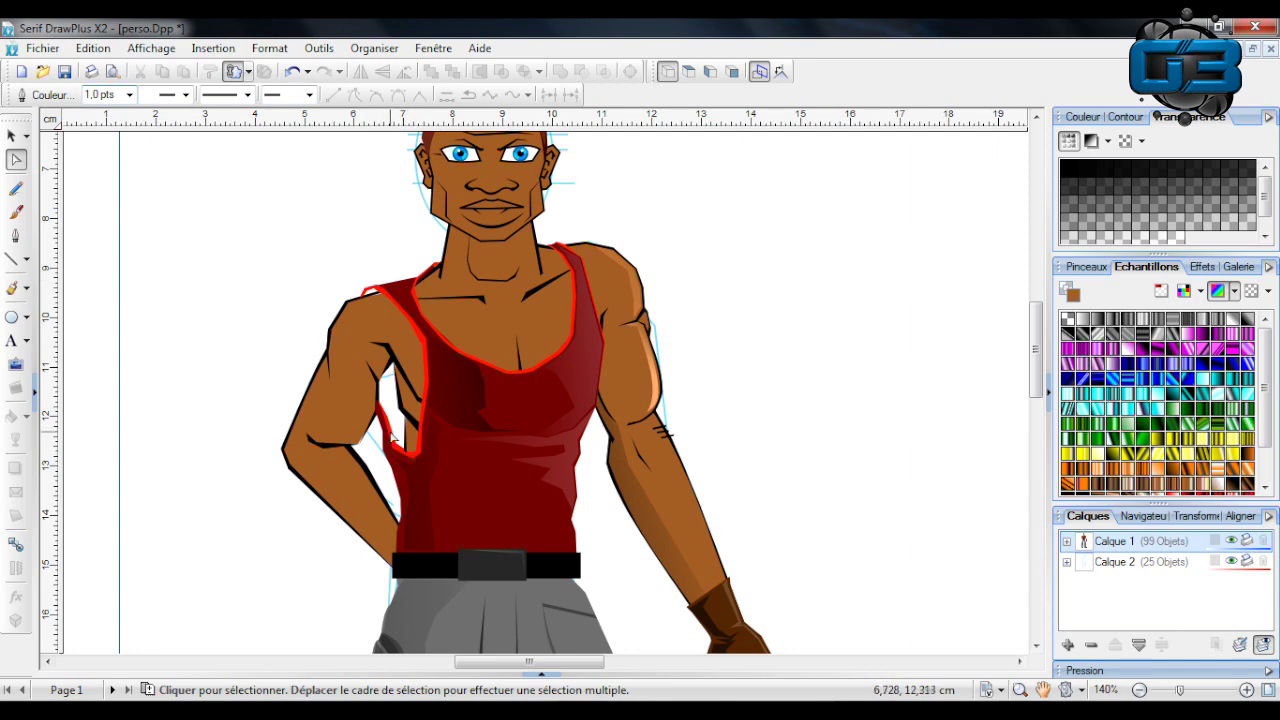
{"action": "scroll", "coordinate": [383, 283], "scroll_direction": "down", "scroll_amount": 2}
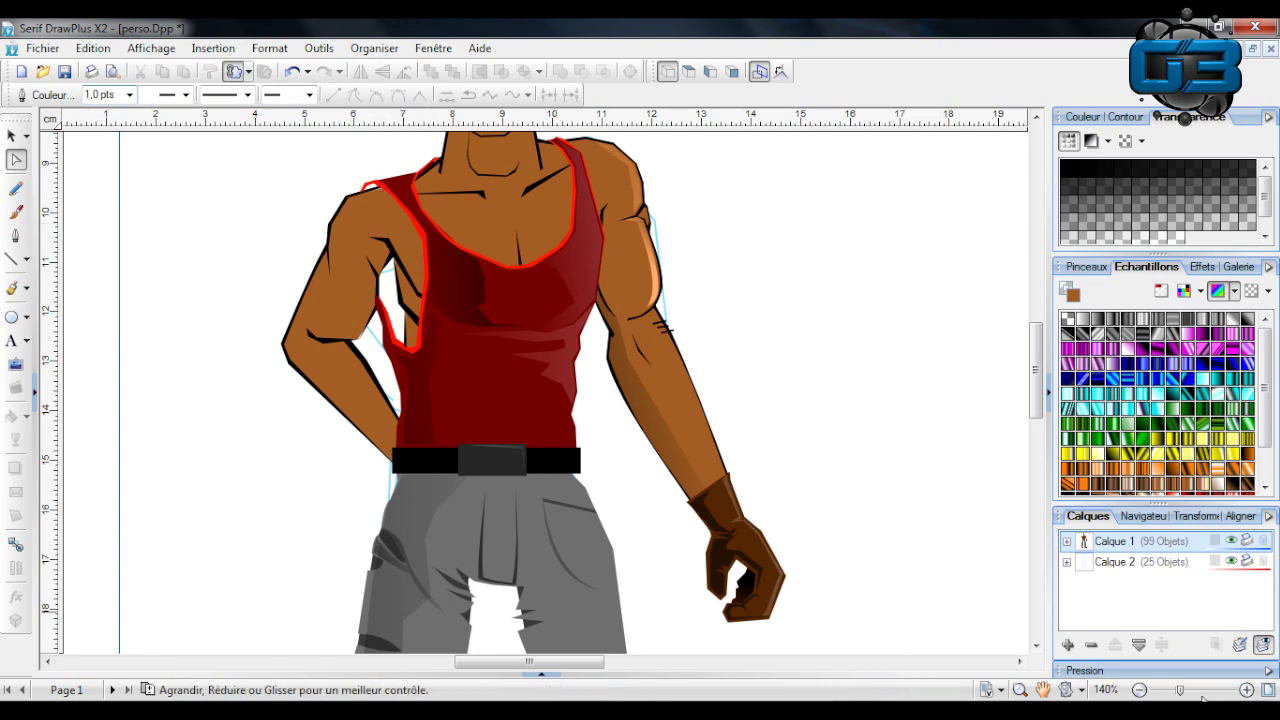
{"action": "scroll", "coordinate": [592, 519], "scroll_direction": "up", "scroll_amount": 6}
{"action": "left_click_drag", "start_coordinate": [558, 662], "coordinate": [520, 668]}
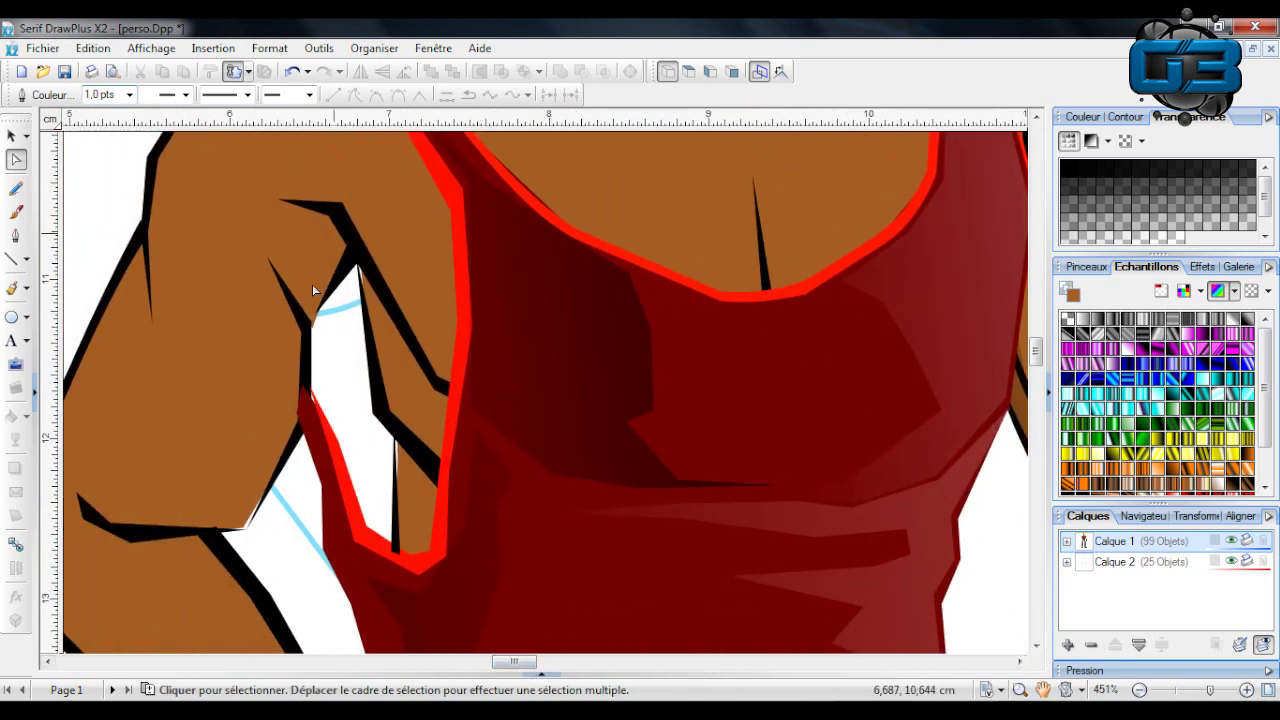
{"action": "left_click", "coordinate": [304, 425]}
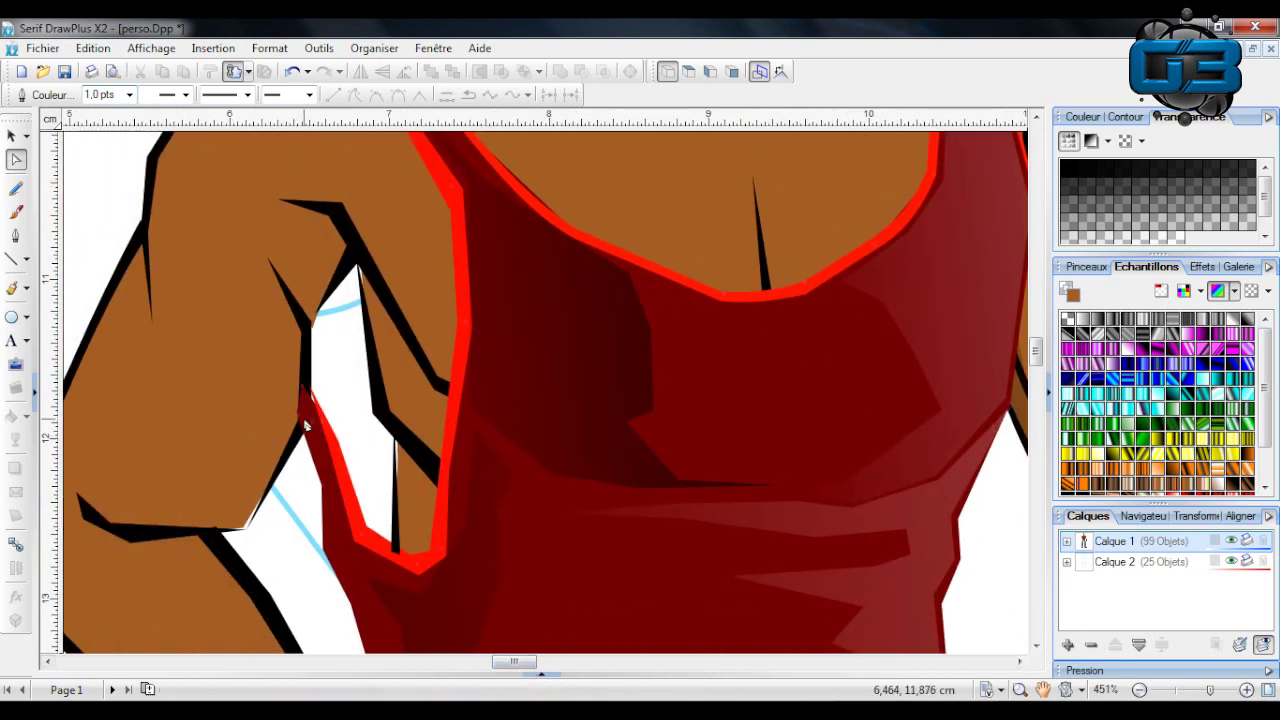
{"action": "left_click_drag", "start_coordinate": [299, 415], "coordinate": [306, 387]}
{"action": "key", "text": "Escape"}
Draw a closed six-point polygon around the armhole opening, from the armpit crease down past the armhole trim.
{"action": "left_click", "coordinate": [26, 259]}
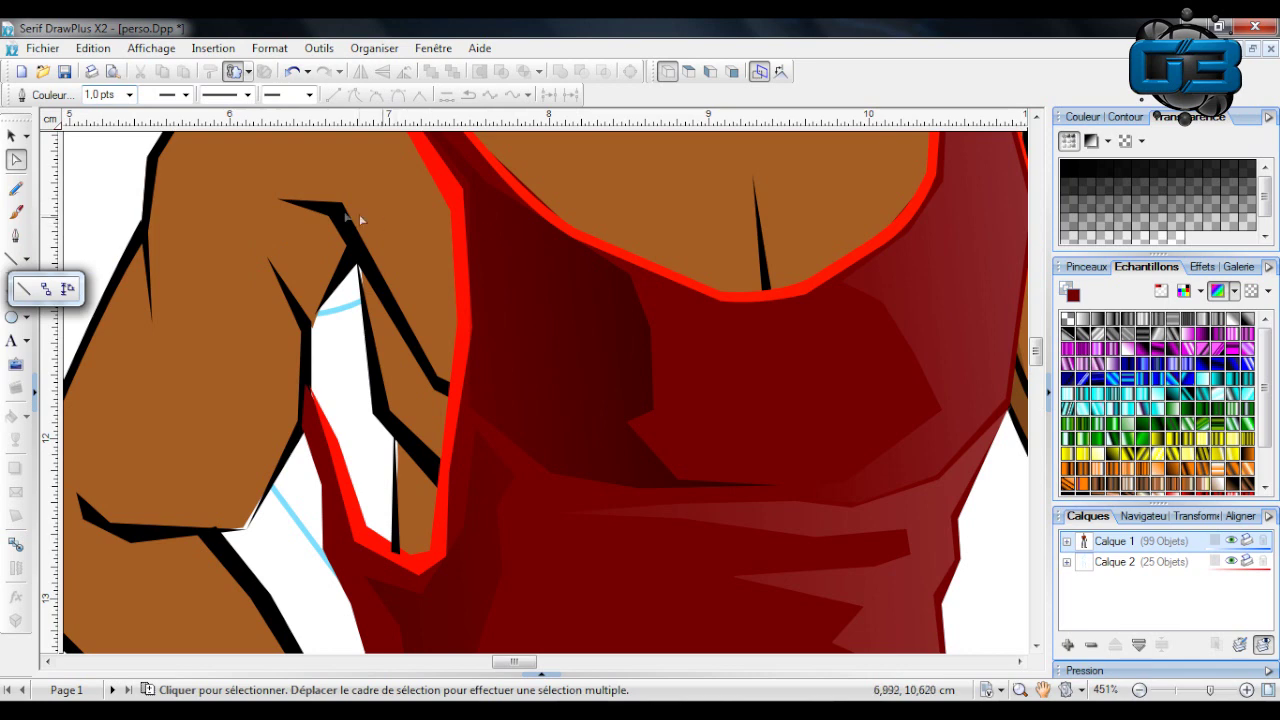
{"action": "left_click", "coordinate": [23, 289]}
{"action": "mouse_move", "coordinate": [331, 206]}
{"action": "left_mouse_down"}
{"action": "mouse_move", "coordinate": [279, 298]}
{"action": "mouse_move", "coordinate": [320, 453]}
{"action": "mouse_move", "coordinate": [379, 580]}
{"action": "mouse_move", "coordinate": [493, 594]}
{"action": "mouse_move", "coordinate": [500, 416]}
{"action": "mouse_move", "coordinate": [345, 240]}
{"action": "mouse_move", "coordinate": [331, 206]}
{"action": "left_mouse_up"}
Fill the armhole polygon with dark red sampled from the tank top and send it to the back.
{"action": "left_click", "coordinate": [1082, 117]}
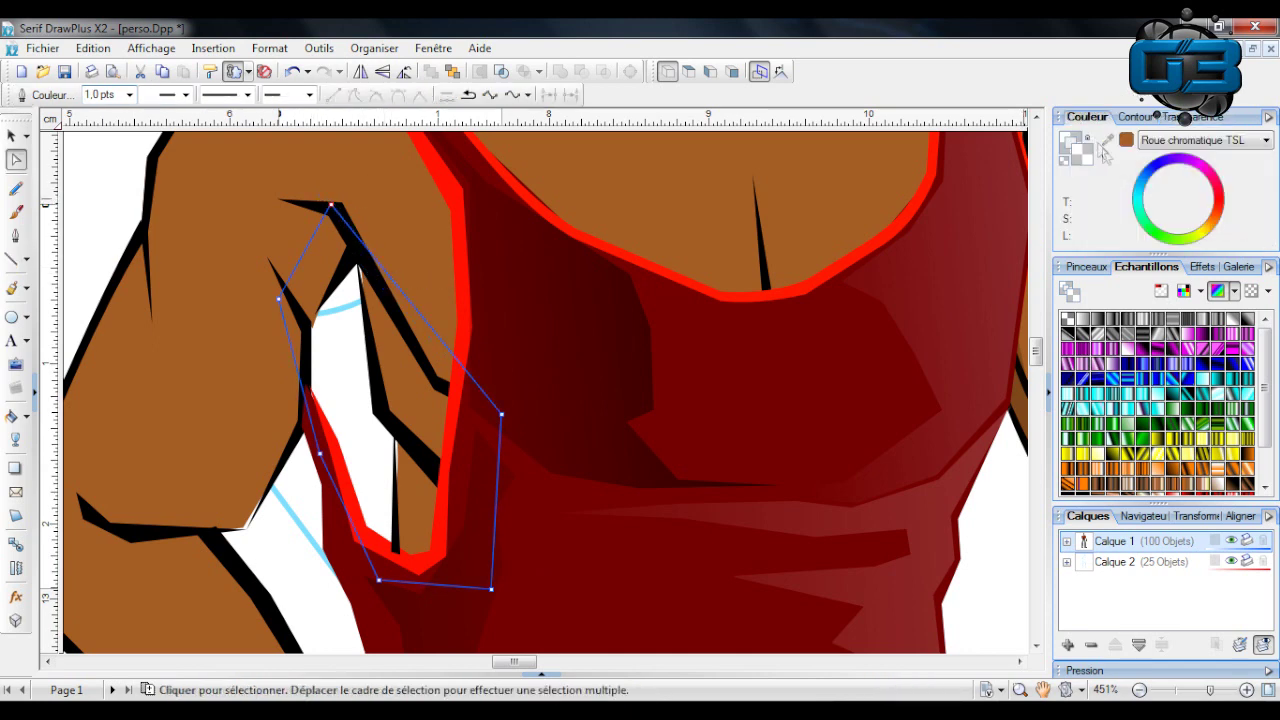
{"action": "left_click_drag", "start_coordinate": [1110, 145], "coordinate": [832, 322]}
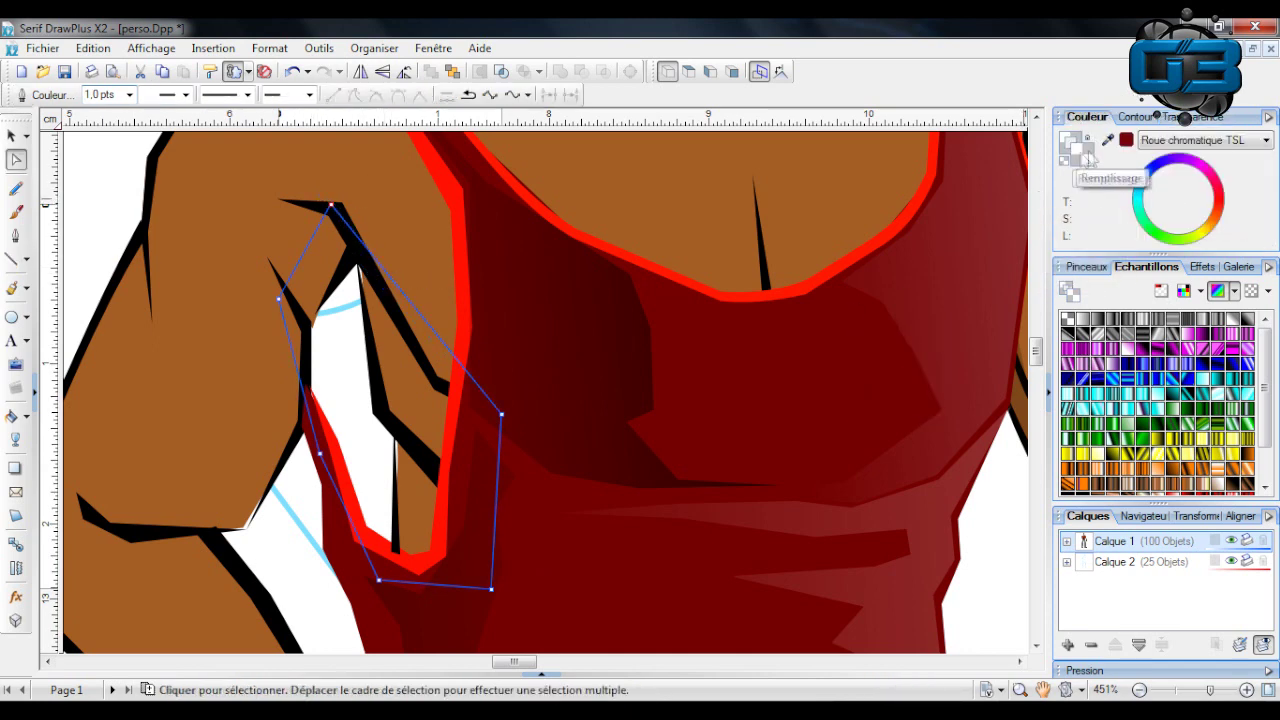
{"action": "left_click", "coordinate": [1126, 140]}
{"action": "left_click", "coordinate": [455, 72]}
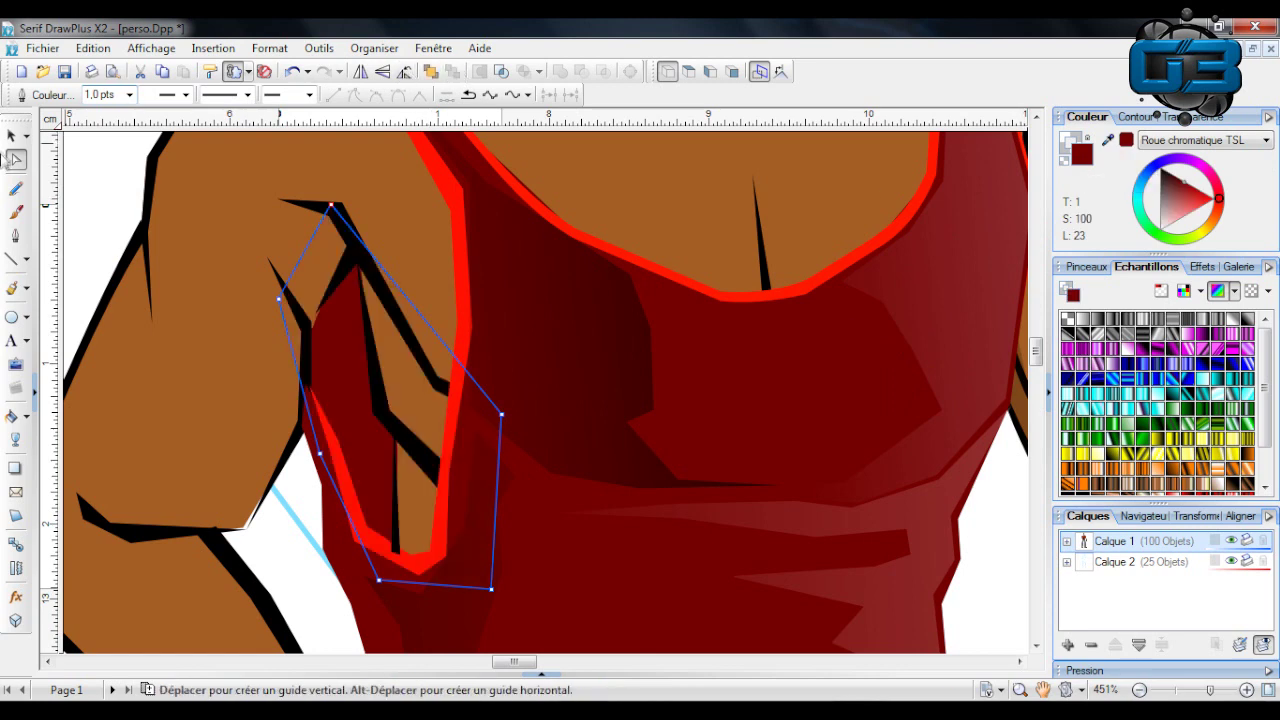
Darken the red backing shape in the armhole to hue 1, saturation 100, luminance 15.
{"action": "left_click", "coordinate": [1173, 691]}
{"action": "left_click", "coordinate": [287, 299]}
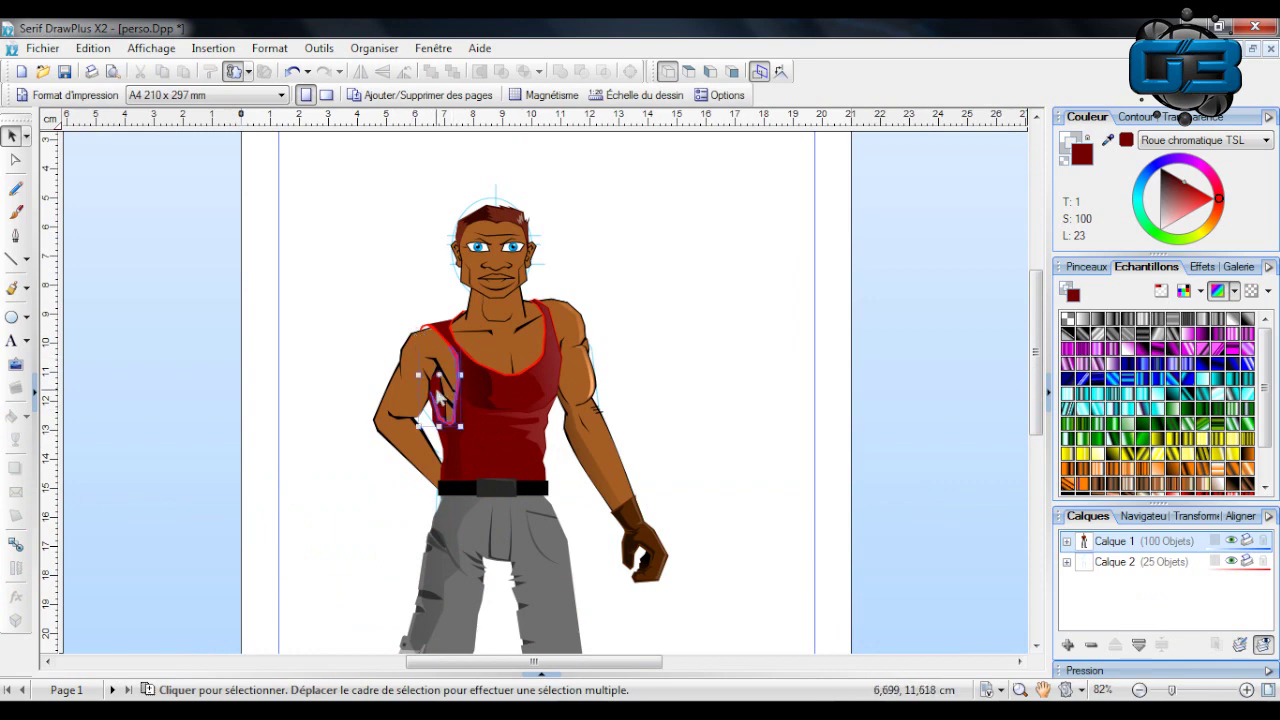
{"action": "left_click", "coordinate": [440, 400]}
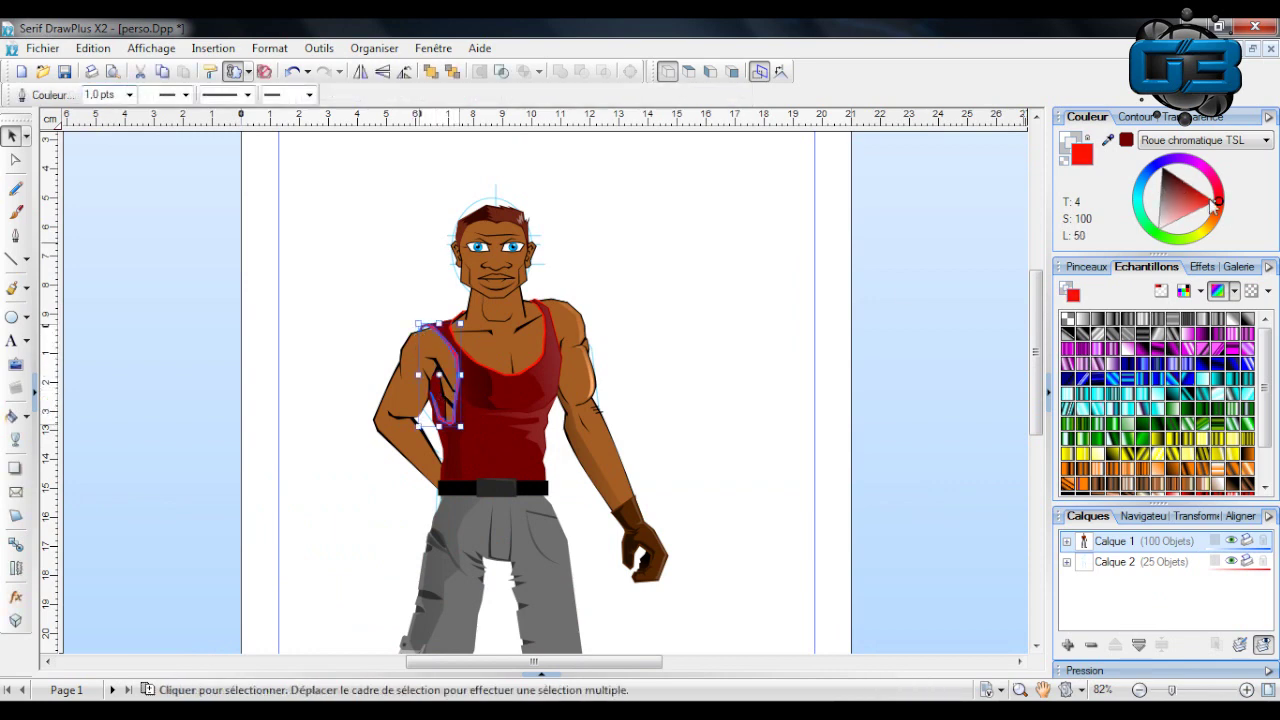
{"action": "left_click", "coordinate": [1196, 691]}
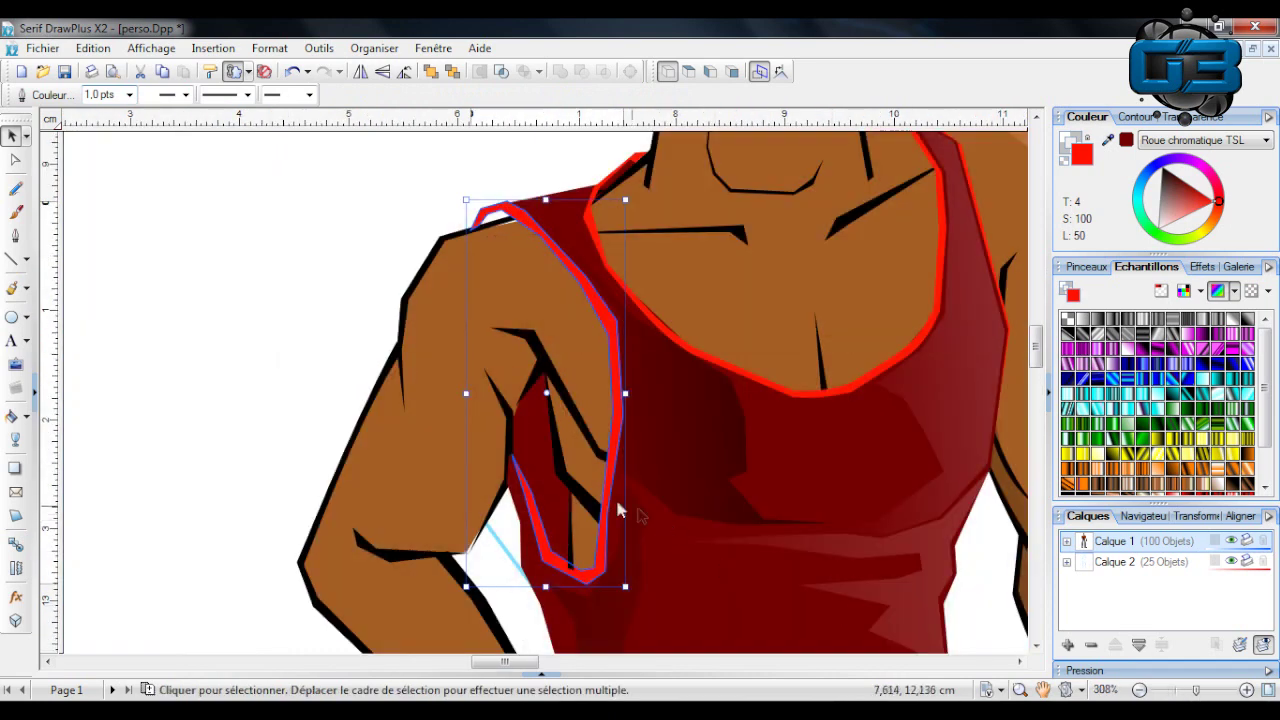
{"action": "left_click", "coordinate": [521, 437]}
{"action": "left_click", "coordinate": [1180, 178]}
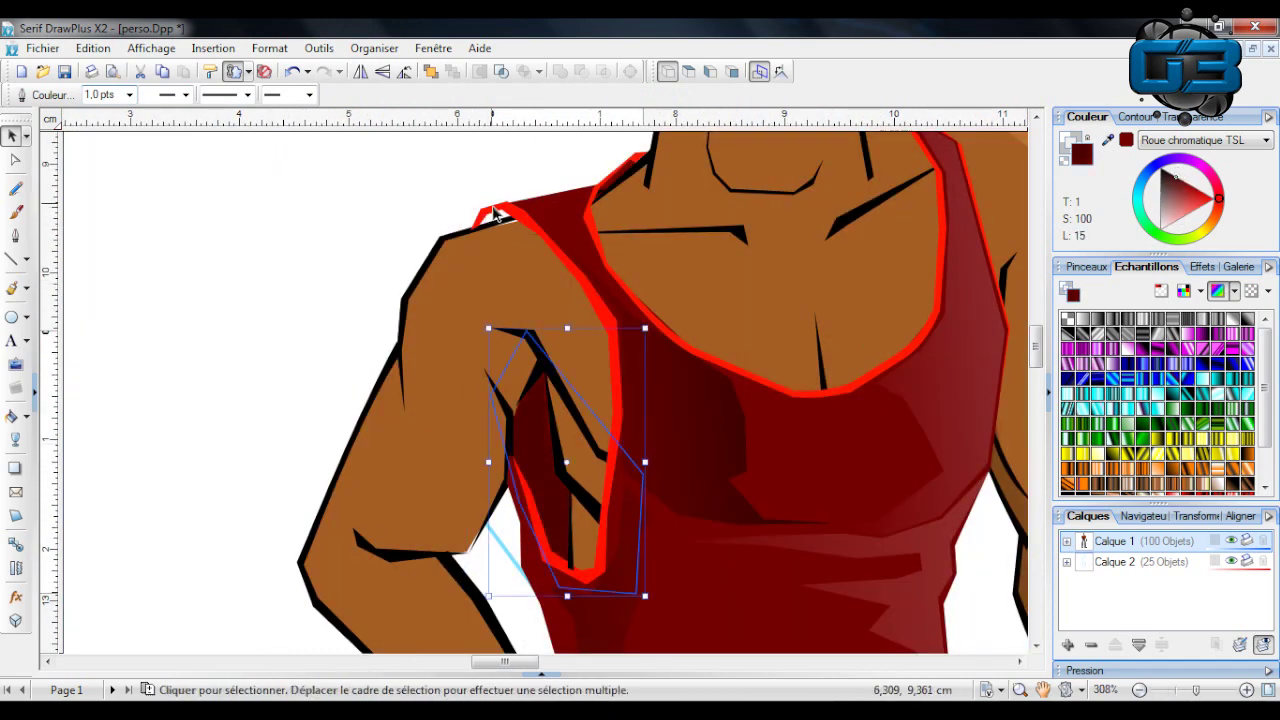
Draw a small shape over the white gap under the shoulder trim, fill it with the sampled dark red and deselect it.
{"action": "left_click", "coordinate": [14, 259]}
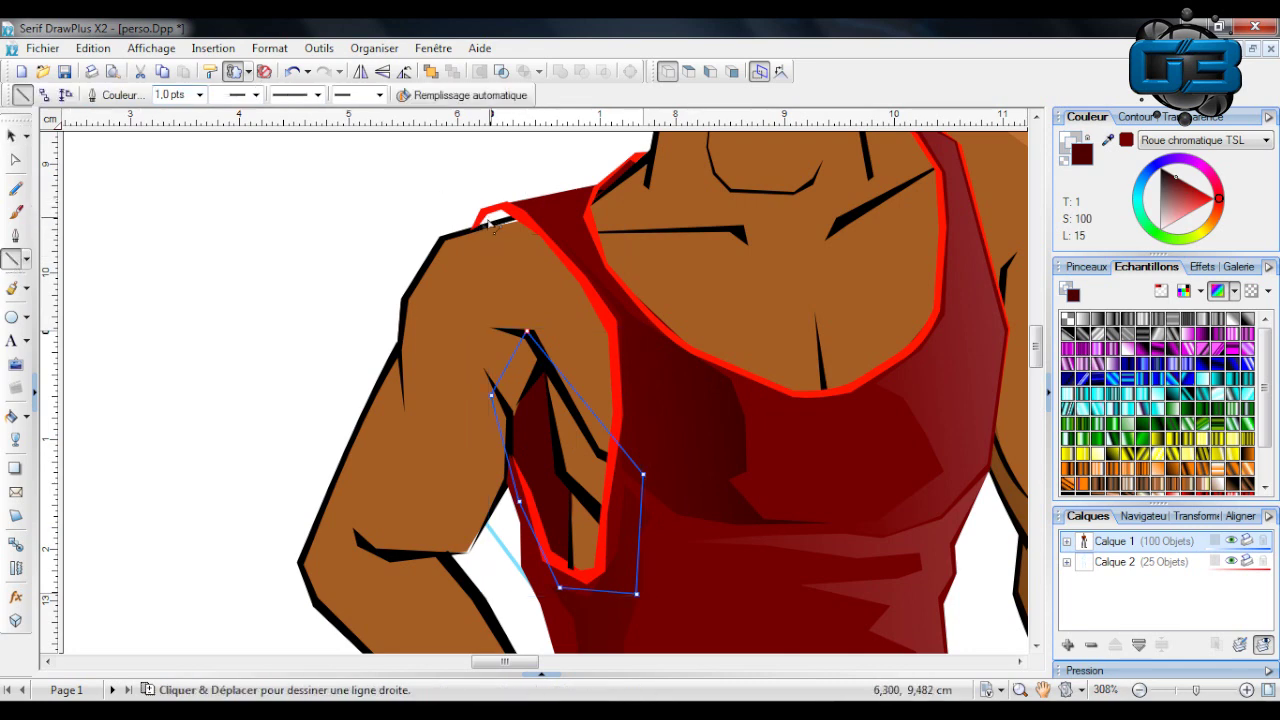
{"action": "mouse_move", "coordinate": [476, 233]}
{"action": "left_mouse_down"}
{"action": "mouse_move", "coordinate": [510, 205]}
{"action": "mouse_move", "coordinate": [525, 220]}
{"action": "mouse_move", "coordinate": [474, 230]}
{"action": "left_mouse_up"}
{"action": "left_click", "coordinate": [1126, 140]}
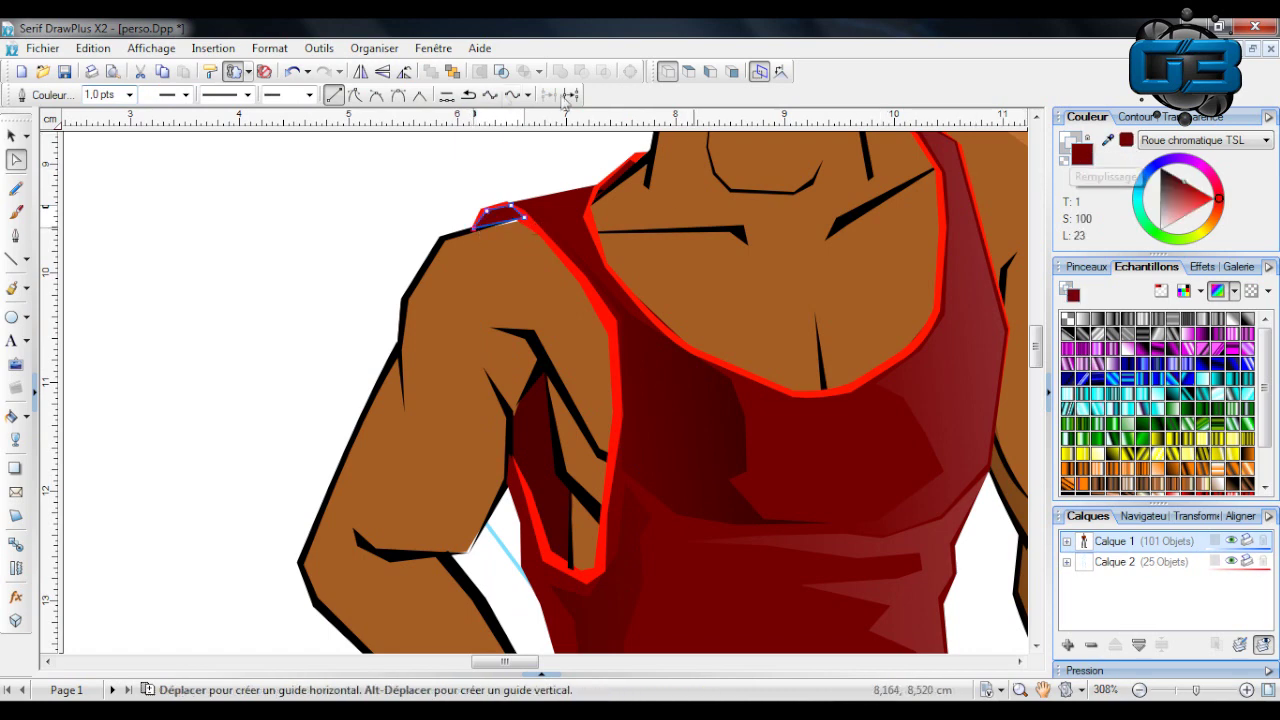
{"action": "left_click", "coordinate": [323, 160]}
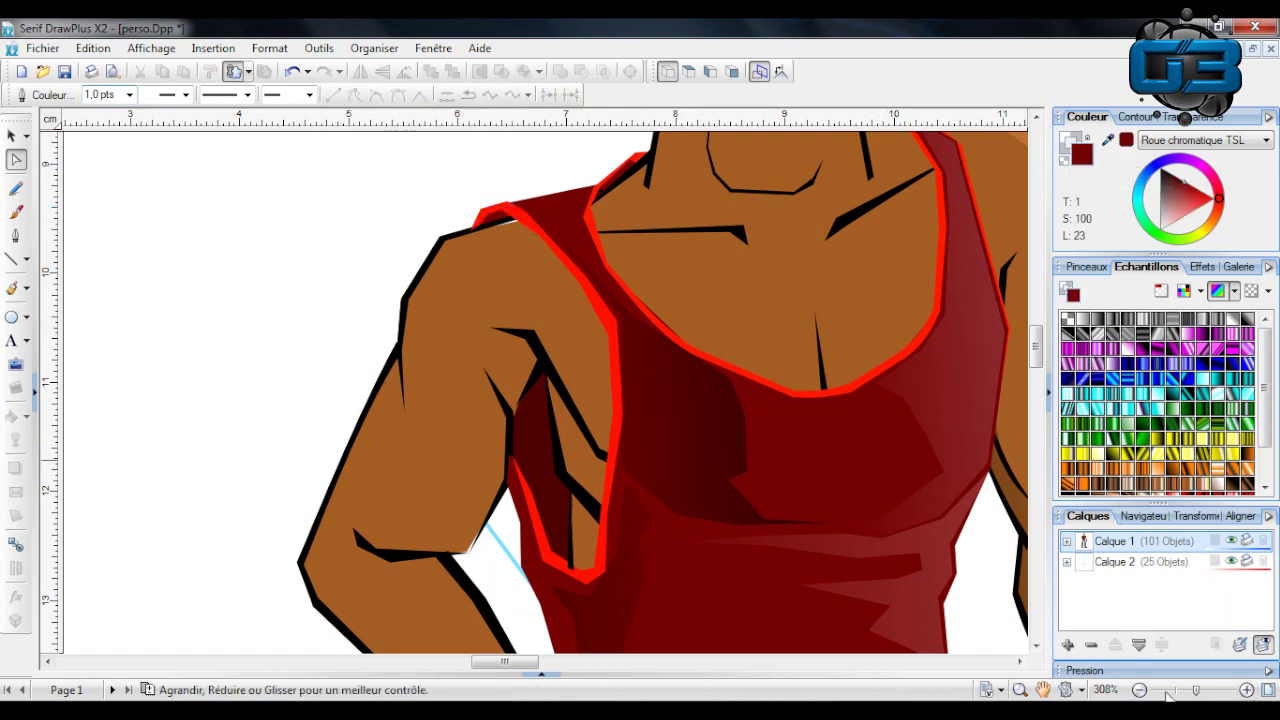
{"action": "left_click_drag", "start_coordinate": [1196, 690], "coordinate": [1166, 690]}
{"action": "scroll", "coordinate": [528, 227], "scroll_direction": "down", "scroll_amount": 2}
{"action": "scroll", "coordinate": [548, 372], "scroll_direction": "up", "scroll_amount": 2}
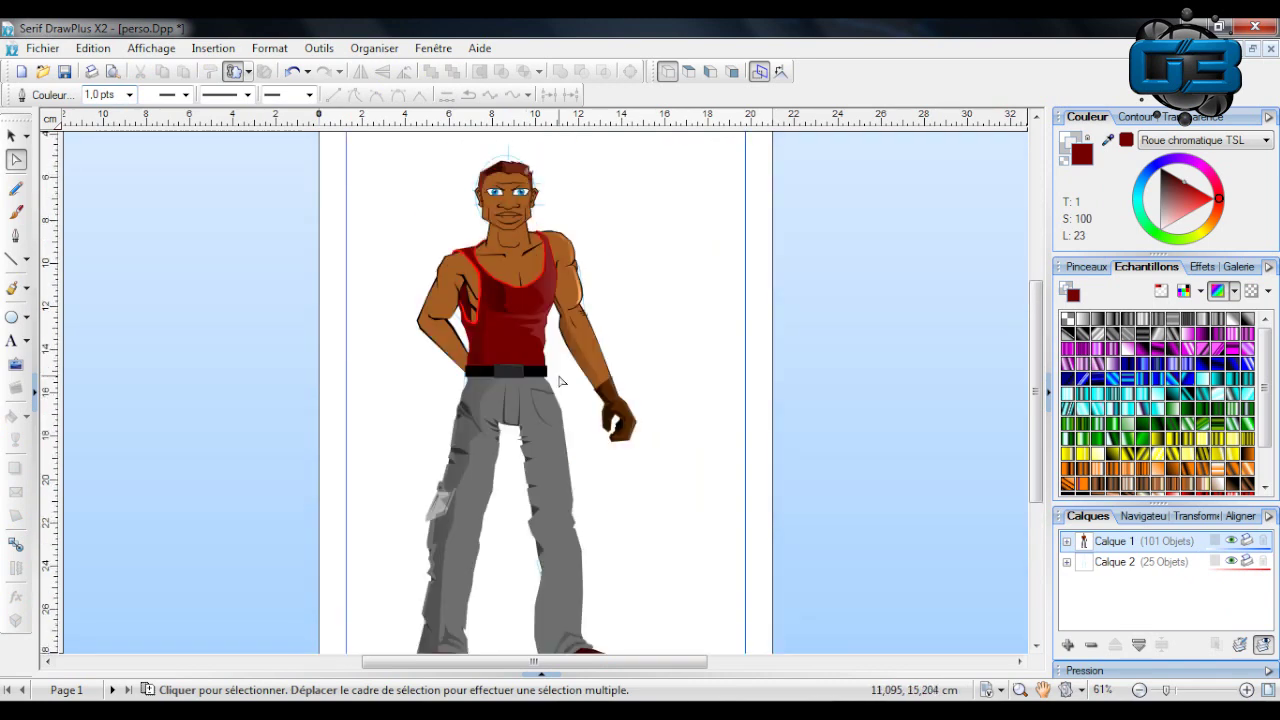
{"action": "scroll", "coordinate": [560, 380], "scroll_direction": "down", "scroll_amount": 3}
{"action": "scroll", "coordinate": [558, 375], "scroll_direction": "up", "scroll_amount": 4}
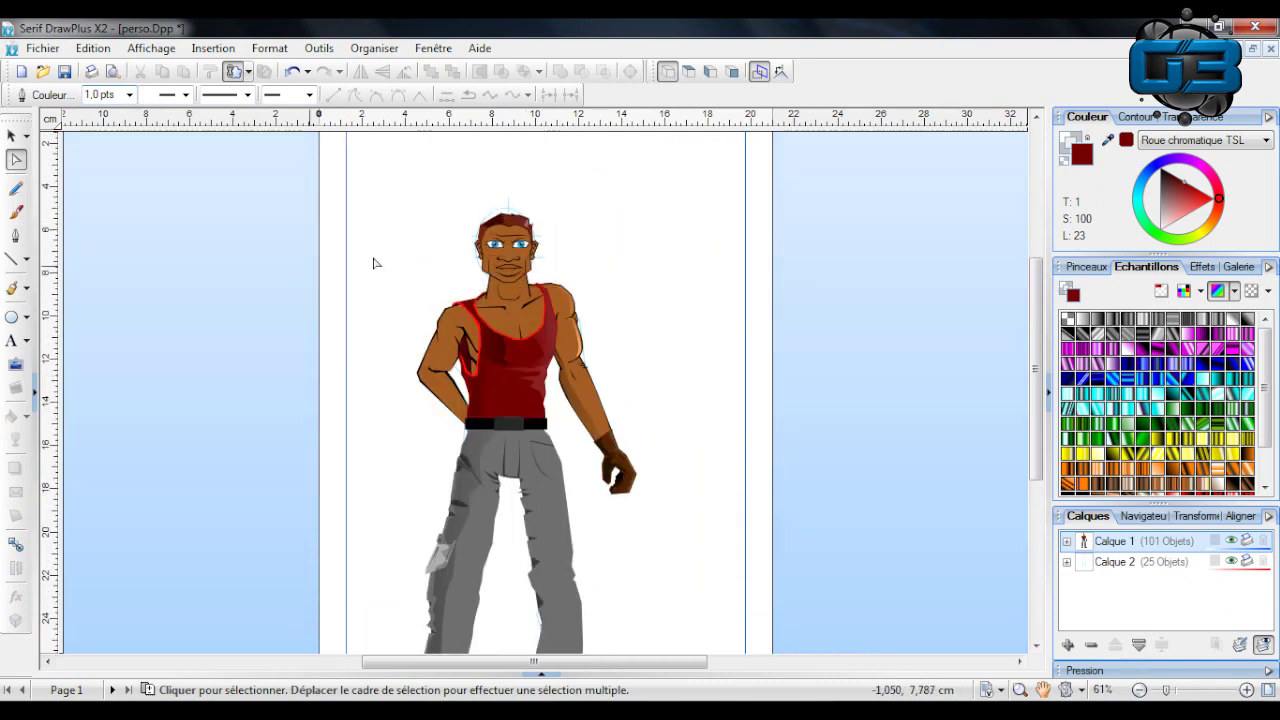
Examine the coloured character from head to shoes, including close views of the face, tank top and arms.
{"action": "scroll", "coordinate": [509, 245], "scroll_direction": "down", "scroll_amount": 3}
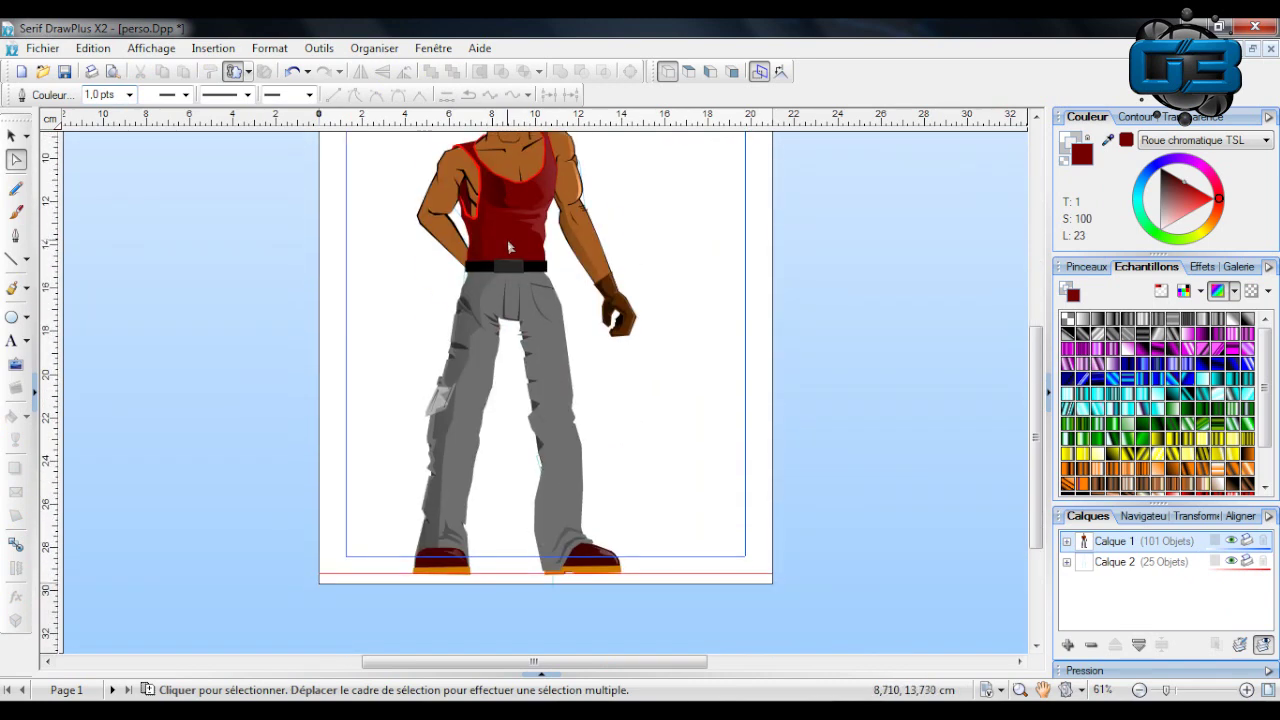
{"action": "scroll", "coordinate": [577, 343], "scroll_direction": "up", "scroll_amount": 2}
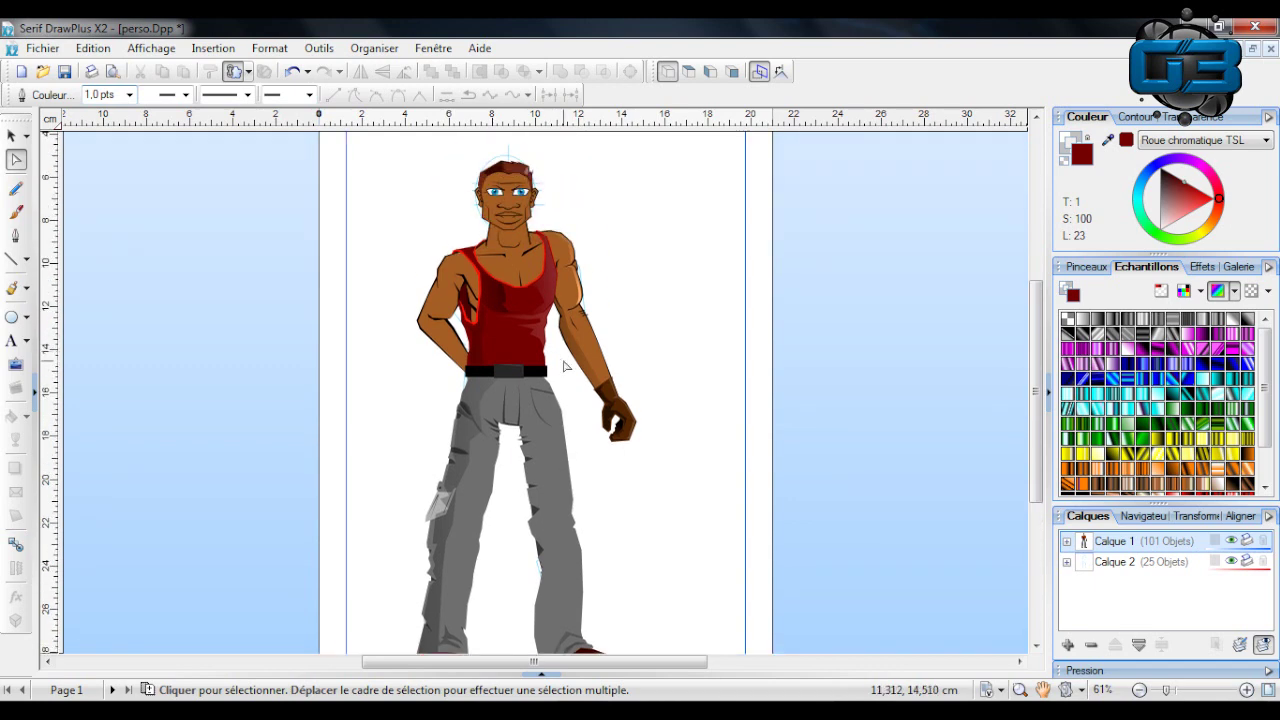
{"action": "scroll", "coordinate": [453, 290], "scroll_direction": "down", "scroll_amount": 2}
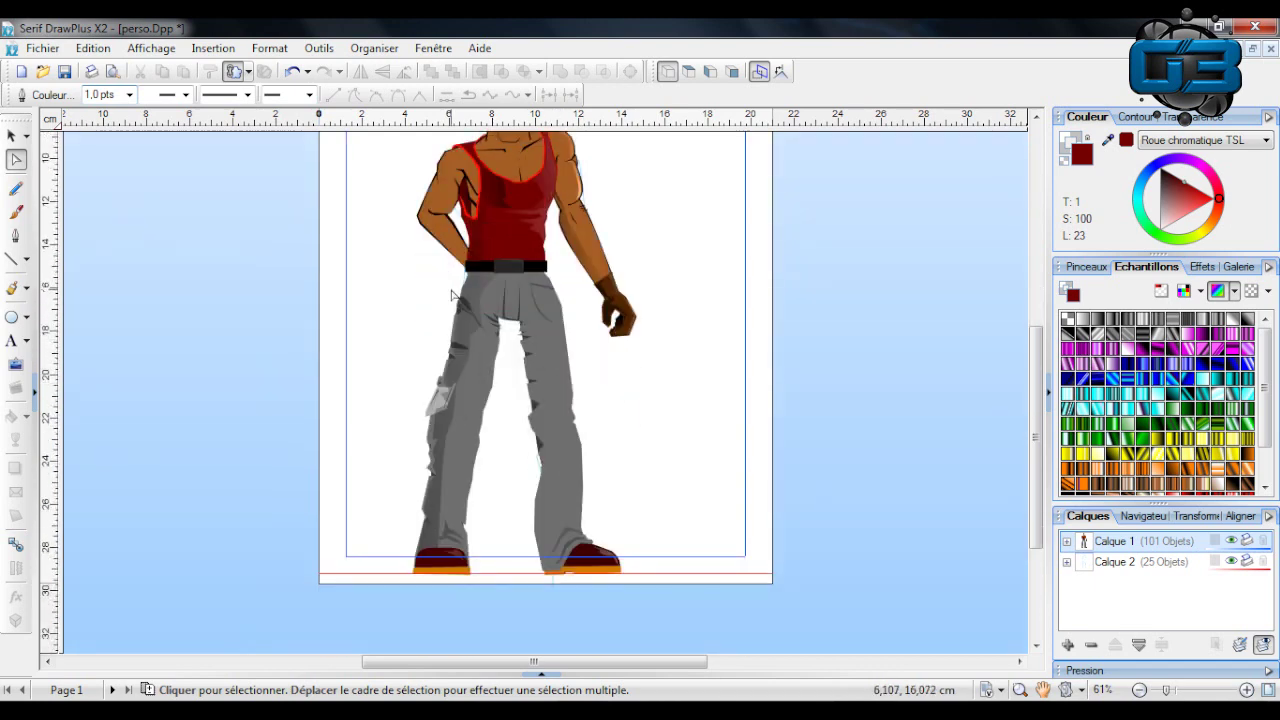
{"action": "scroll", "coordinate": [573, 334], "scroll_direction": "up", "scroll_amount": 1}
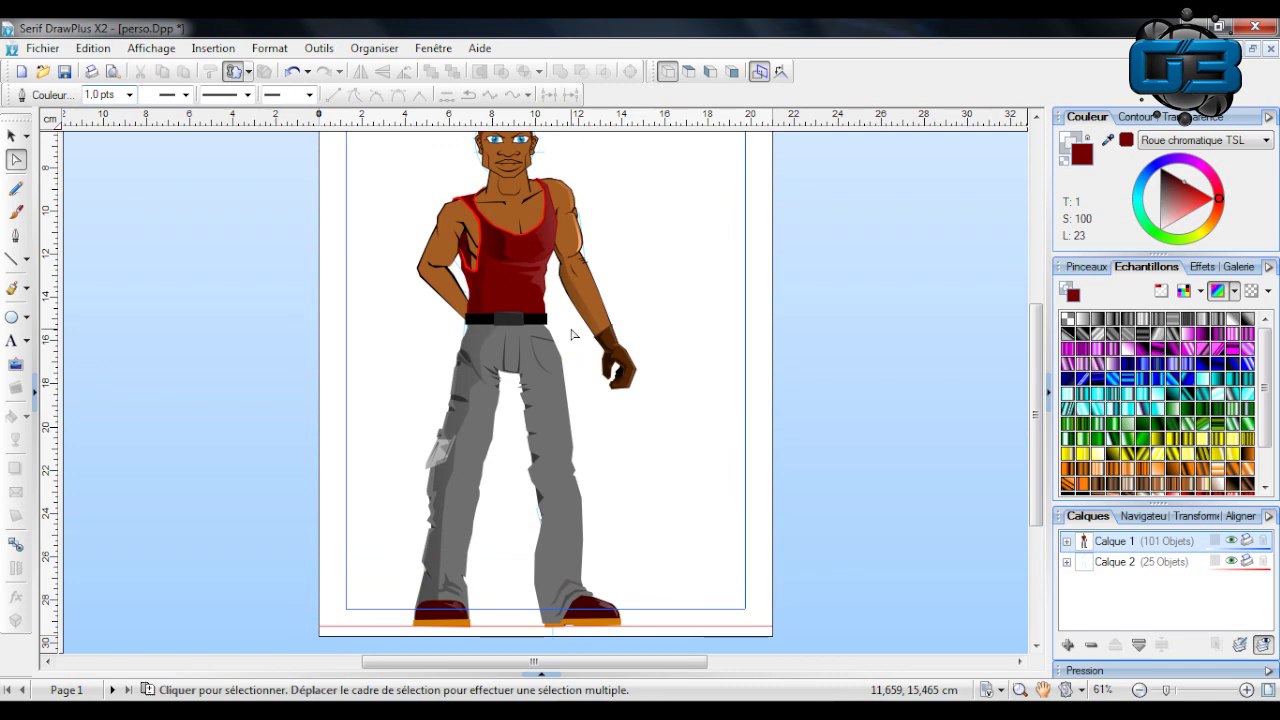
{"action": "scroll", "coordinate": [603, 535], "scroll_direction": "up", "scroll_amount": 2}
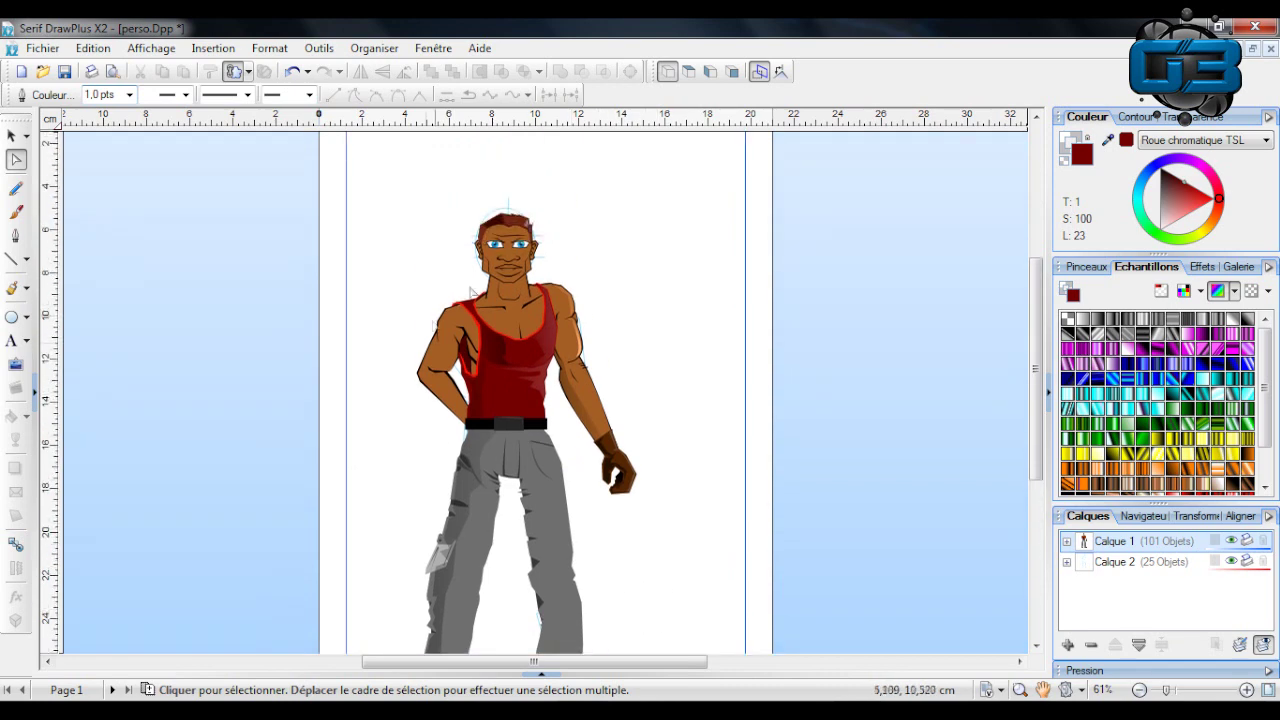
{"action": "scroll", "coordinate": [555, 284], "scroll_direction": "down", "scroll_amount": 3}
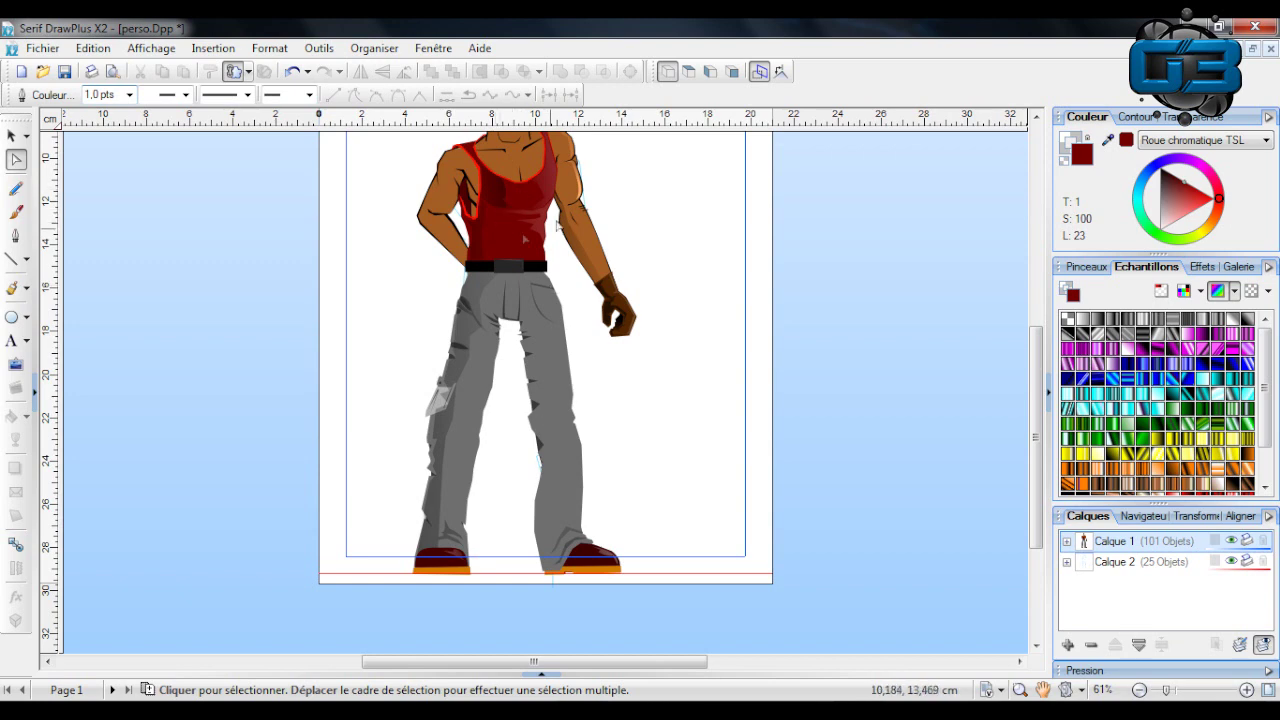
{"action": "scroll", "coordinate": [613, 215], "scroll_direction": "up", "scroll_amount": 2}
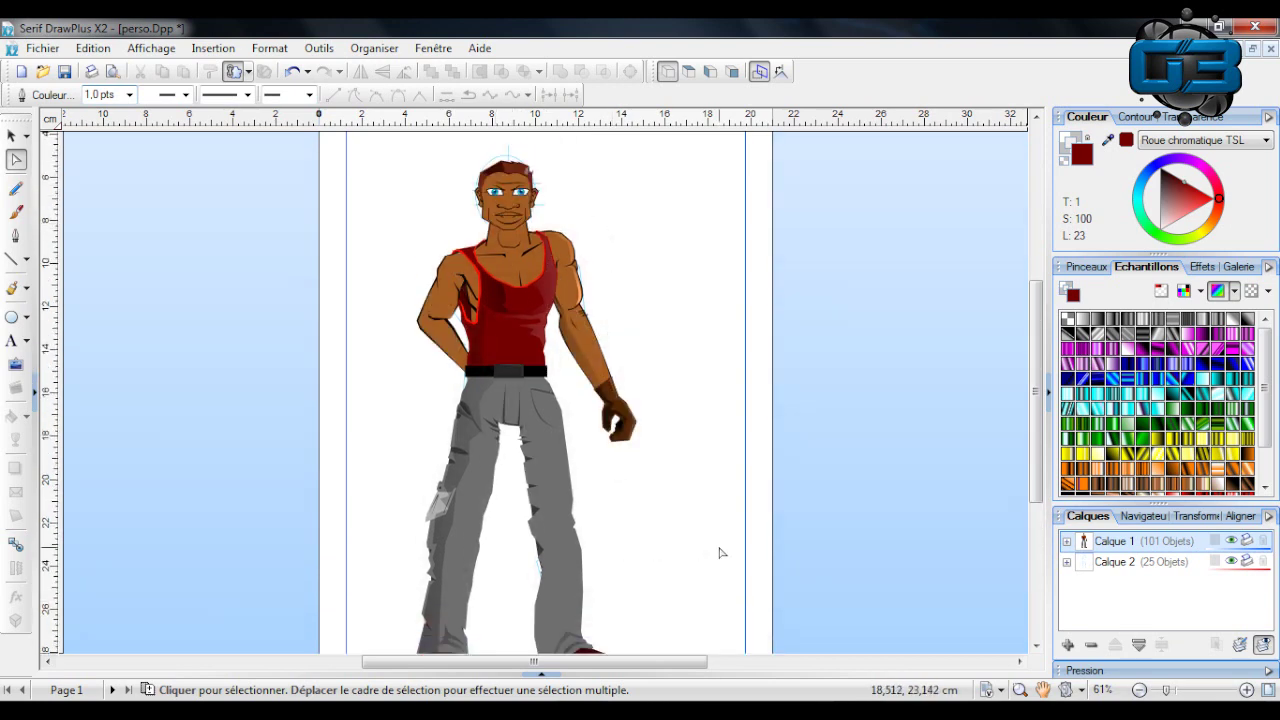
{"action": "scroll", "coordinate": [717, 553], "scroll_direction": "down", "scroll_amount": 2}
{"action": "scroll", "coordinate": [642, 383], "scroll_direction": "up", "scroll_amount": 1}
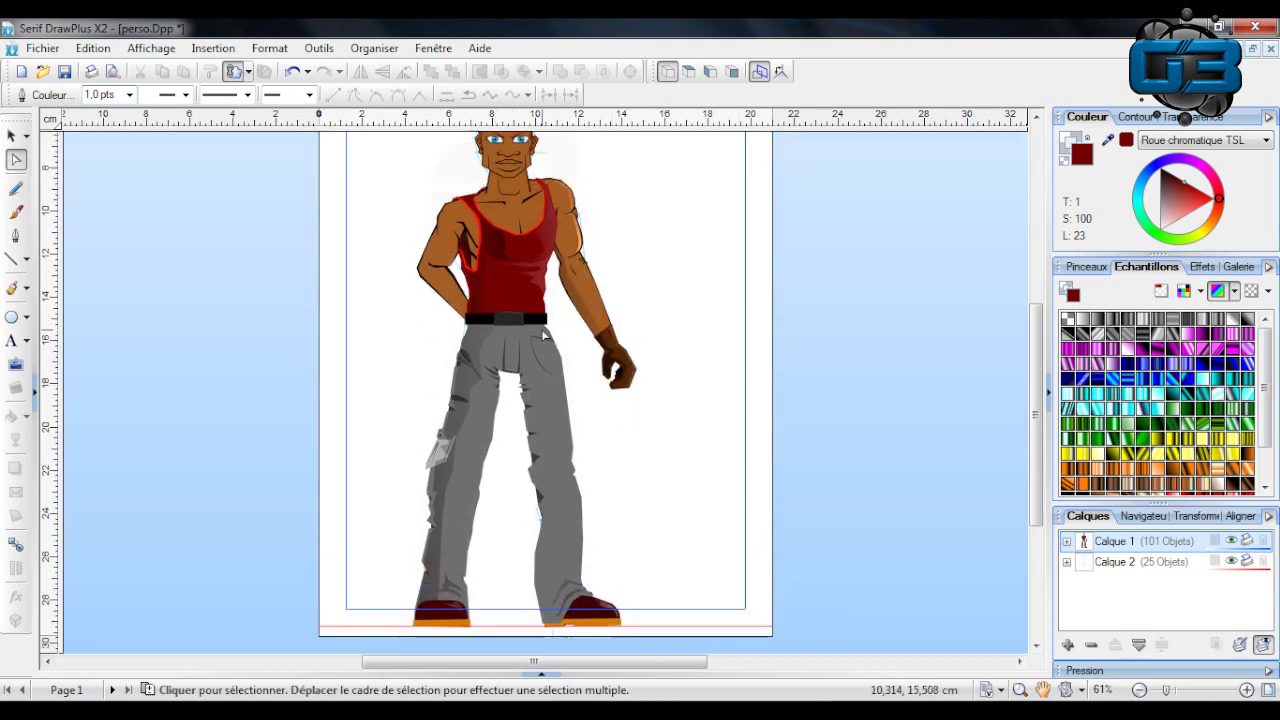
{"action": "left_click", "coordinate": [1191, 692]}
{"action": "scroll", "coordinate": [517, 420], "scroll_direction": "up", "scroll_amount": 10}
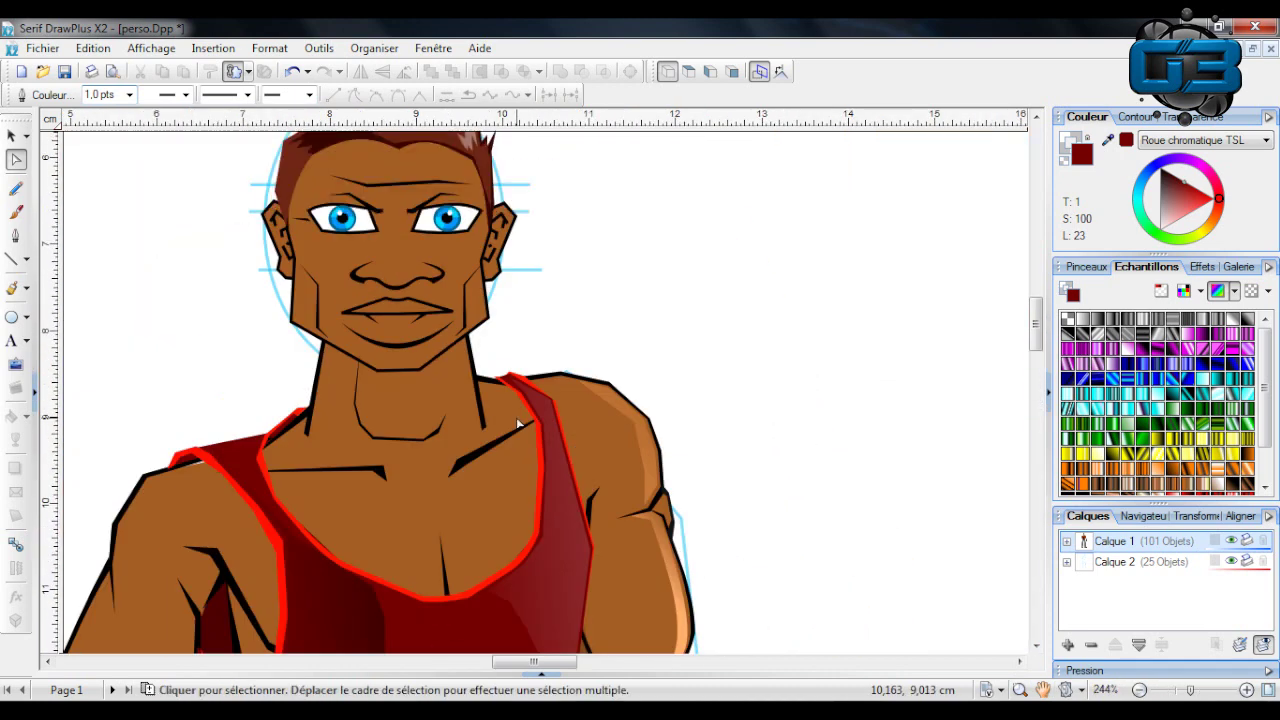
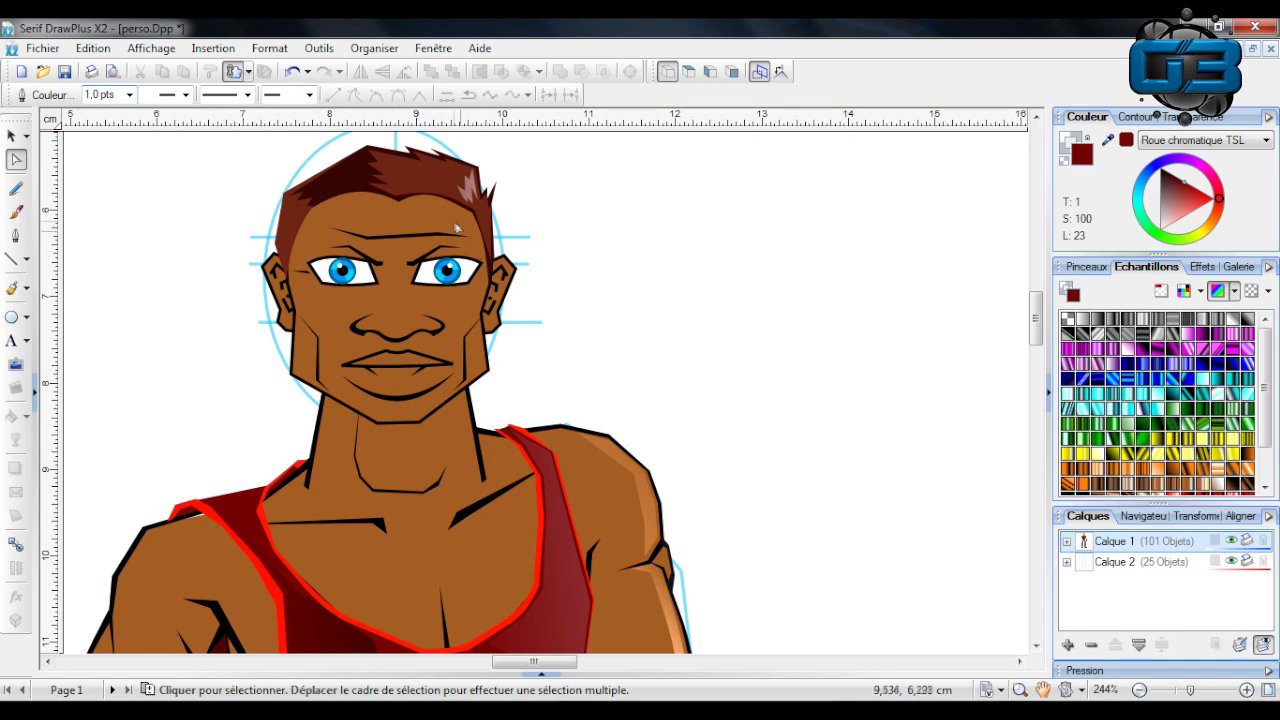
{"action": "scroll", "coordinate": [481, 392], "scroll_direction": "down", "scroll_amount": 6}
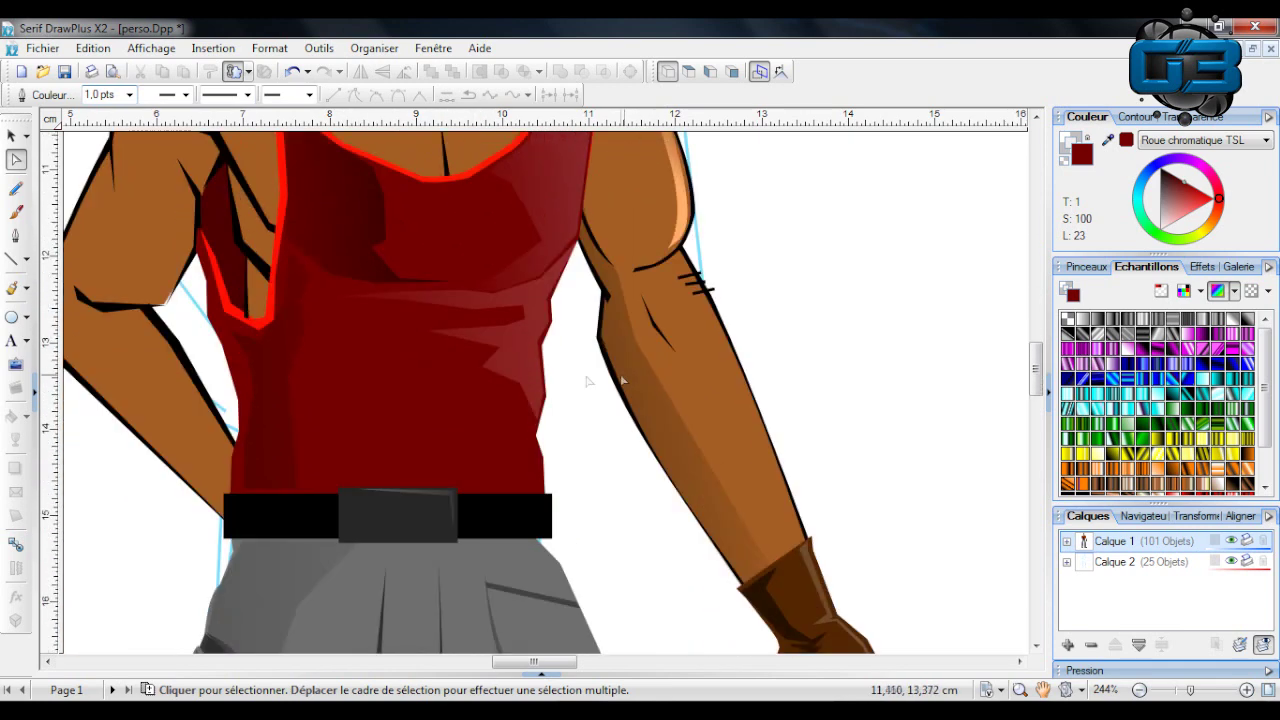
{"action": "scroll", "coordinate": [209, 299], "scroll_direction": "up", "scroll_amount": 3}
{"action": "scroll", "coordinate": [380, 399], "scroll_direction": "down", "scroll_amount": 2}
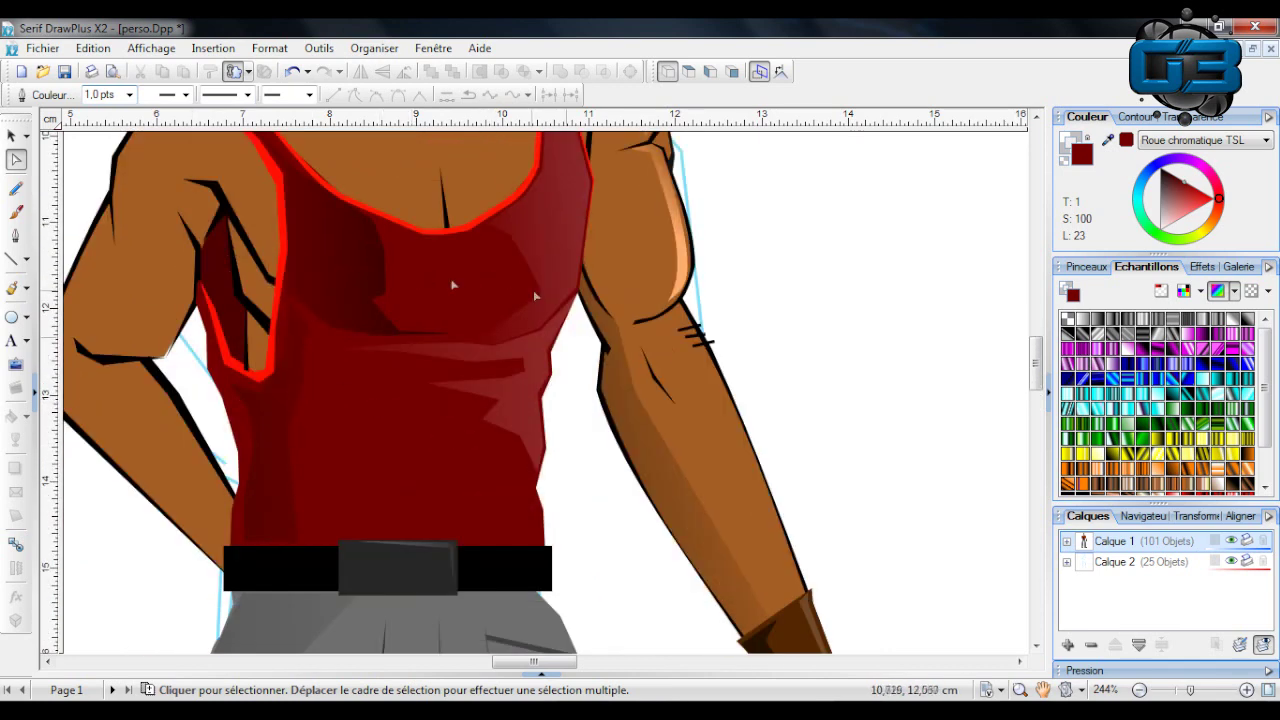
{"action": "left_click", "coordinate": [15, 259]}
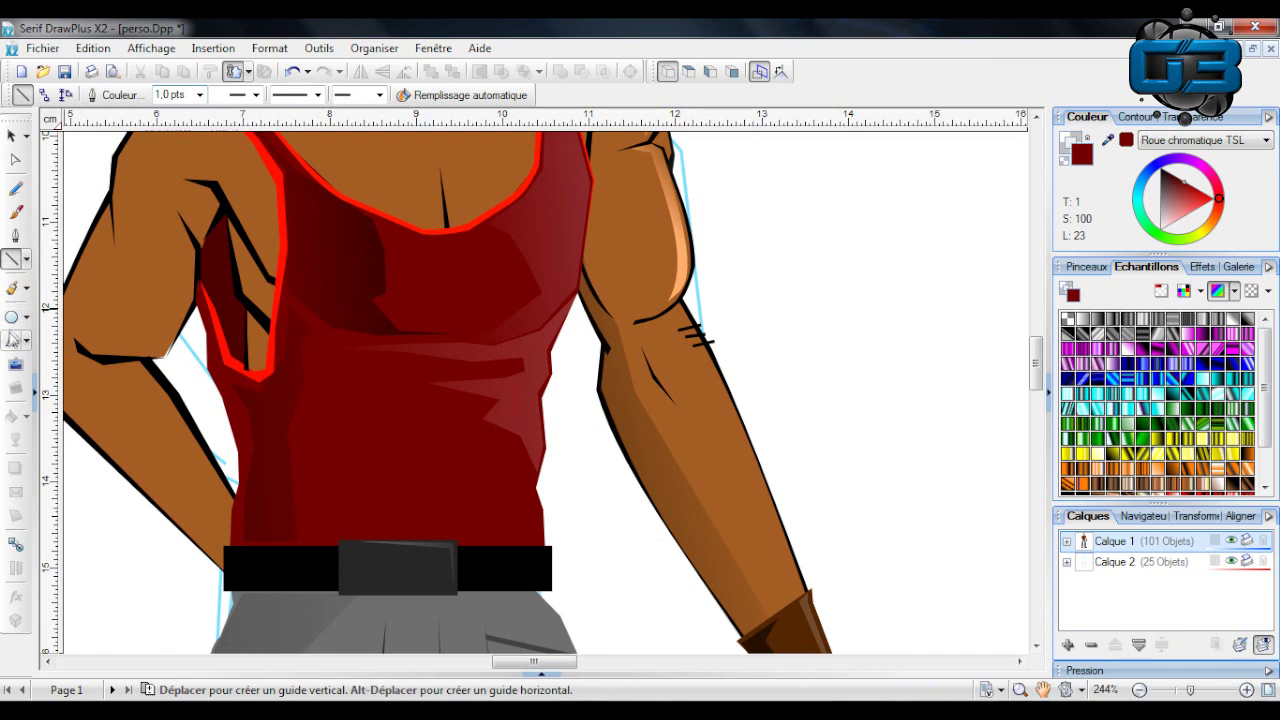
{"action": "left_click", "coordinate": [15, 340]}
{"action": "left_click_drag", "start_coordinate": [322, 250], "coordinate": [523, 471]}
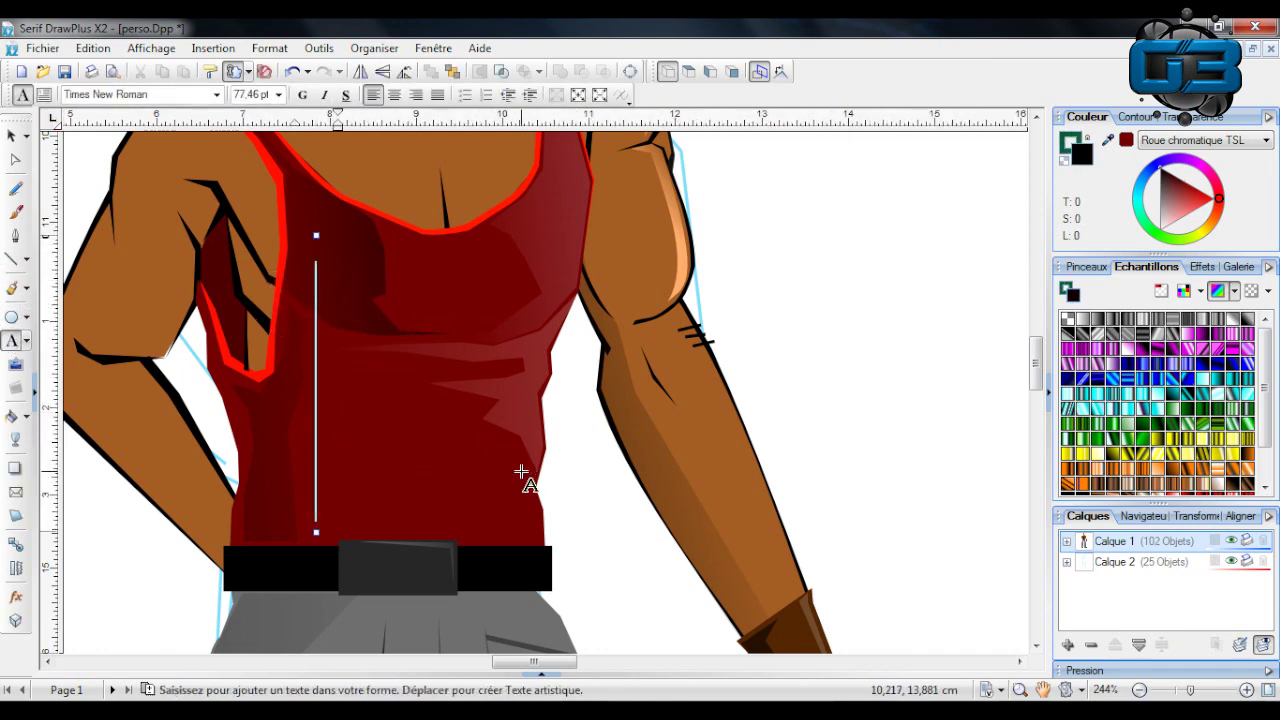
{"action": "type", "text": "2"}
{"action": "left_click", "coordinate": [12, 135]}
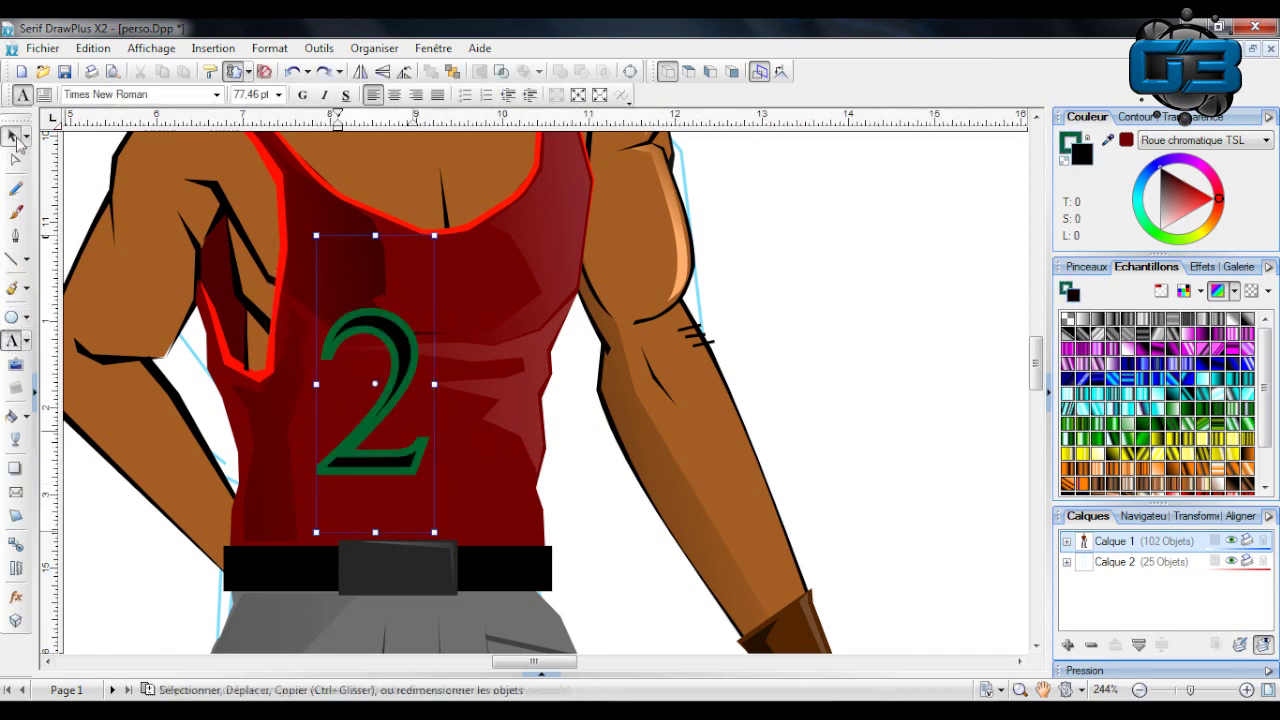
{"action": "left_click_drag", "start_coordinate": [340, 441], "coordinate": [419, 392]}
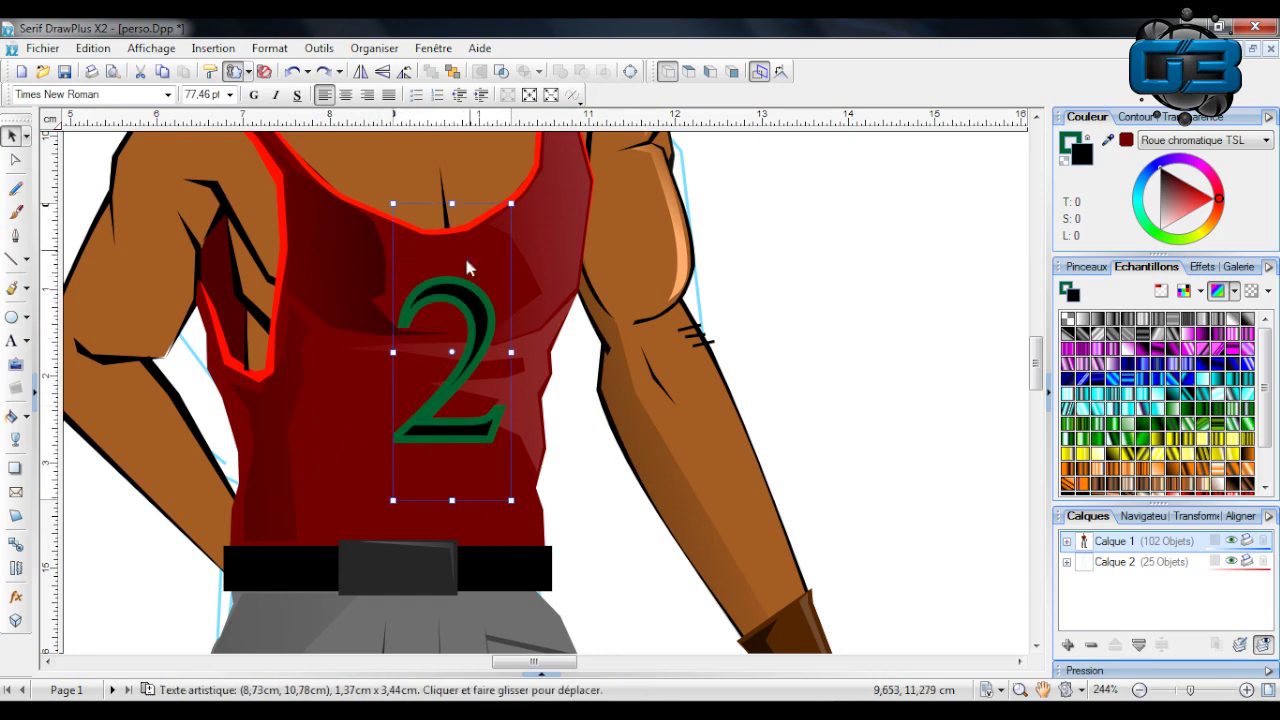
{"action": "key", "text": "Delete"}
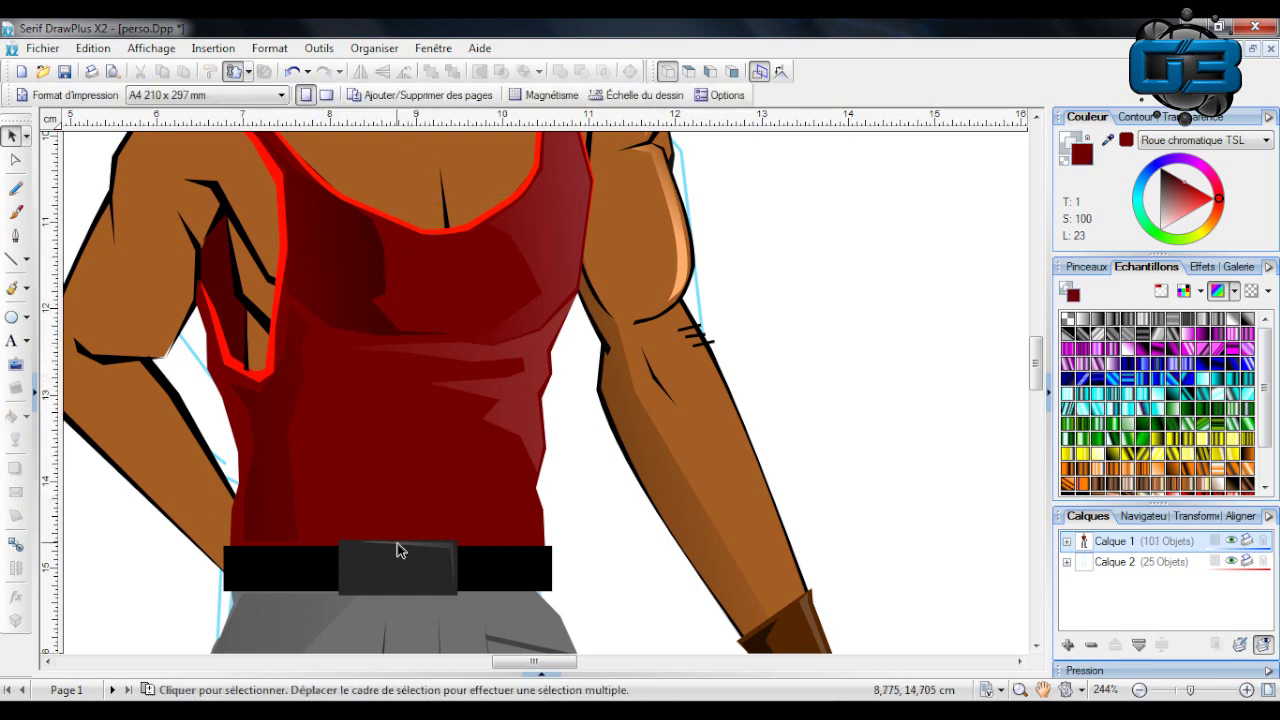
Draw a closed straight-segment outline of a large number 2 across the front of the tank top.
{"action": "left_click", "coordinate": [13, 260]}
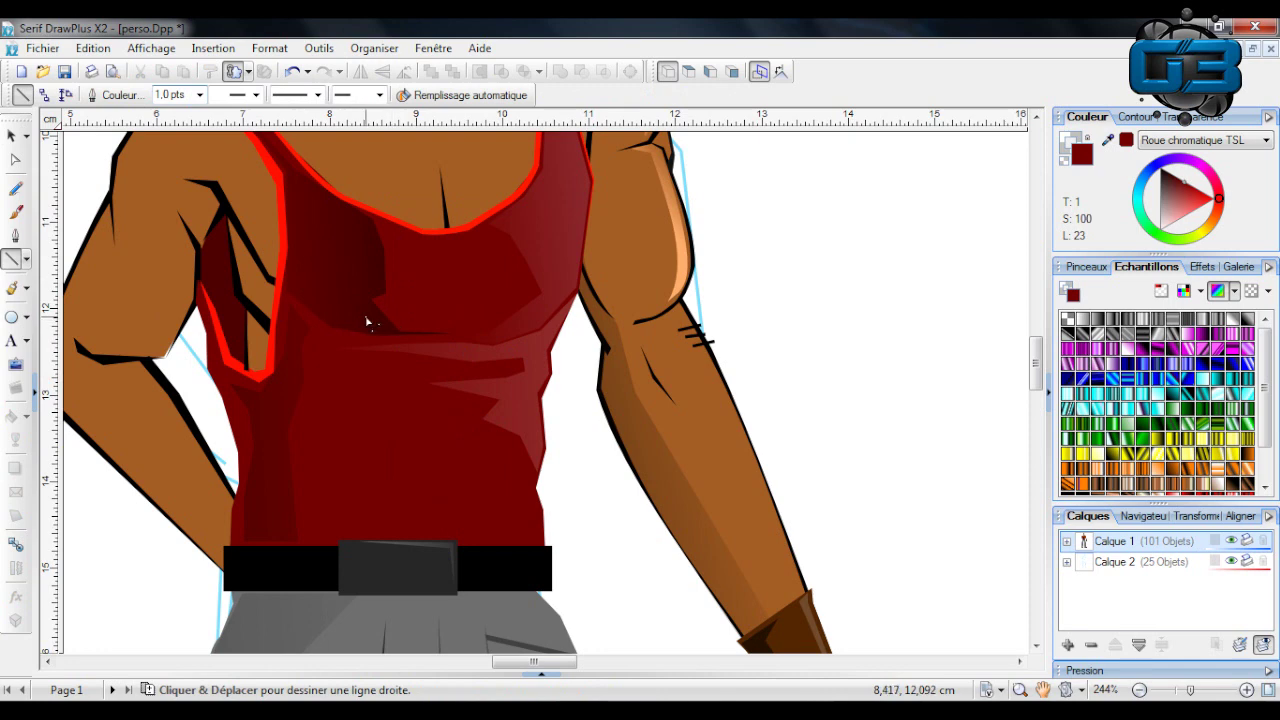
{"action": "mouse_move", "coordinate": [365, 326]}
{"action": "left_mouse_down"}
{"action": "mouse_move", "coordinate": [378, 345]}
{"action": "mouse_move", "coordinate": [413, 341]}
{"action": "mouse_move", "coordinate": [421, 314]}
{"action": "mouse_move", "coordinate": [457, 290]}
{"action": "mouse_move", "coordinate": [483, 311]}
{"action": "mouse_move", "coordinate": [486, 345]}
{"action": "mouse_move", "coordinate": [465, 362]}
{"action": "mouse_move", "coordinate": [435, 440]}
{"action": "mouse_move", "coordinate": [405, 461]}
{"action": "mouse_move", "coordinate": [345, 448]}
{"action": "mouse_move", "coordinate": [332, 497]}
{"action": "mouse_move", "coordinate": [495, 498]}
{"action": "mouse_move", "coordinate": [498, 478]}
{"action": "mouse_move", "coordinate": [421, 462]}
{"action": "mouse_move", "coordinate": [500, 415]}
{"action": "mouse_move", "coordinate": [491, 420]}
{"action": "mouse_move", "coordinate": [509, 369]}
{"action": "left_mouse_up"}
{"action": "left_click", "coordinate": [514, 361]}
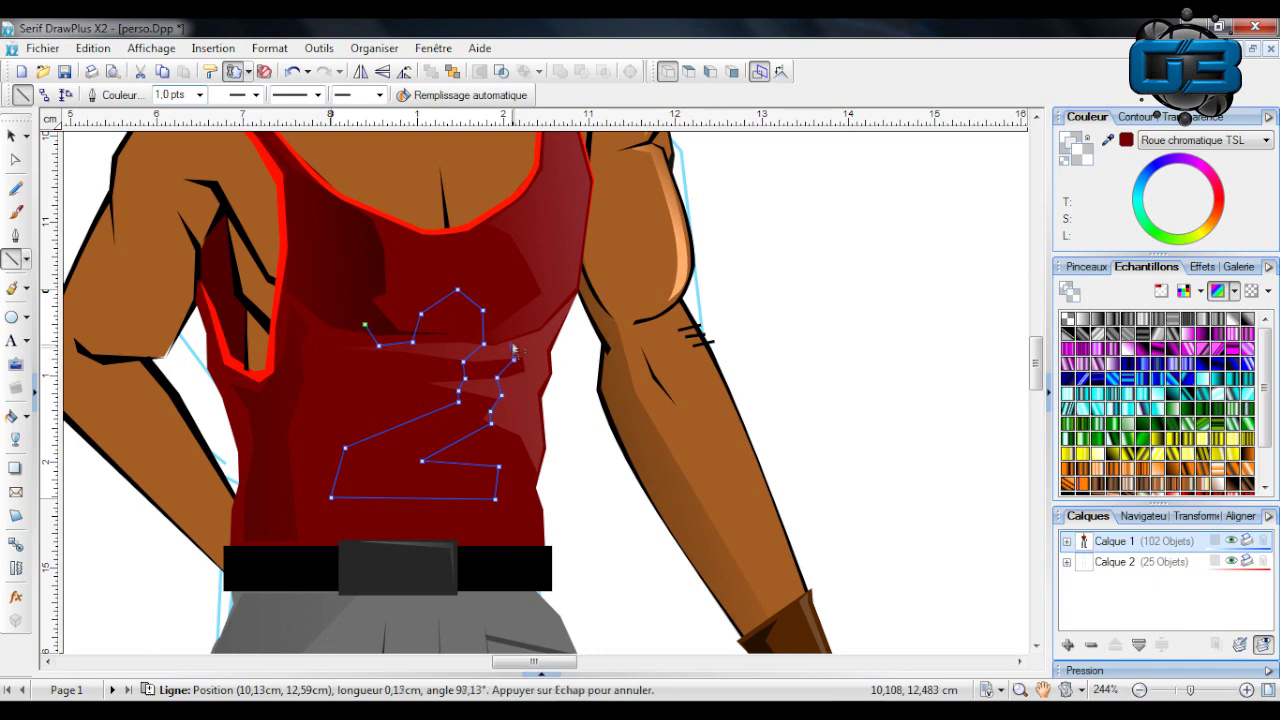
{"action": "left_click", "coordinate": [513, 335]}
{"action": "left_click", "coordinate": [520, 297]}
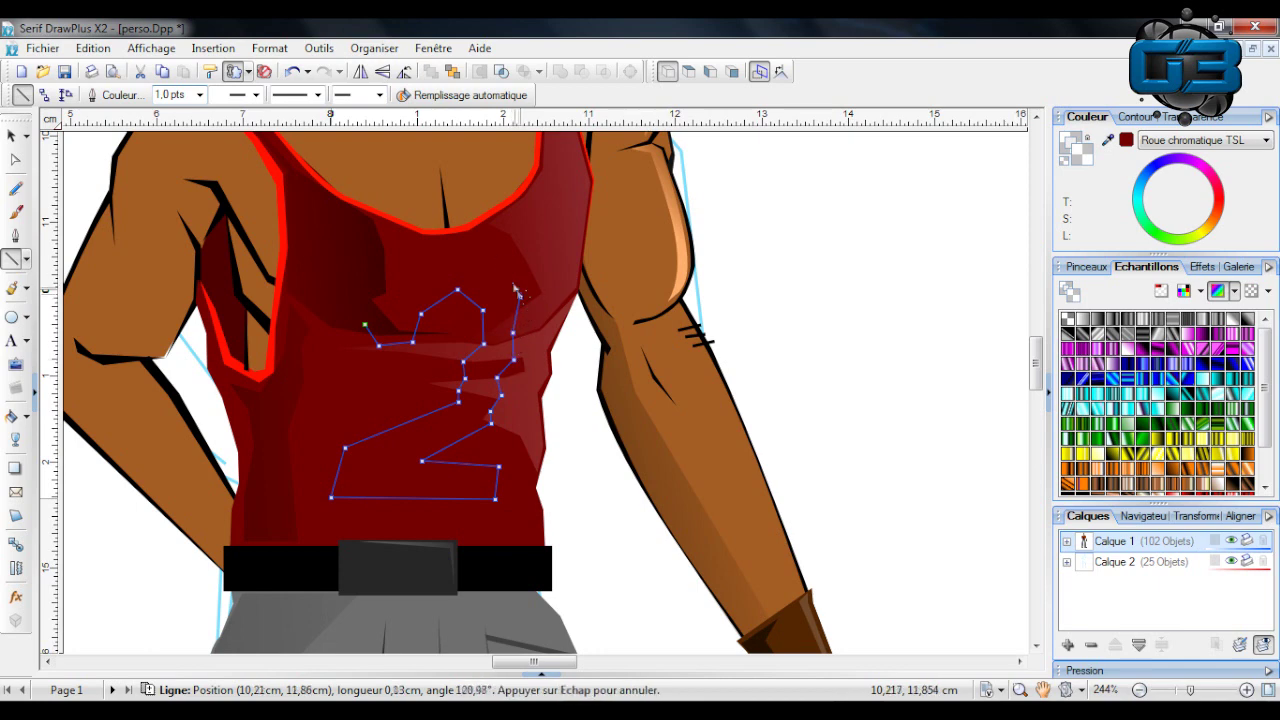
{"action": "left_click", "coordinate": [494, 247]}
{"action": "left_click", "coordinate": [456, 238]}
{"action": "left_click", "coordinate": [384, 259]}
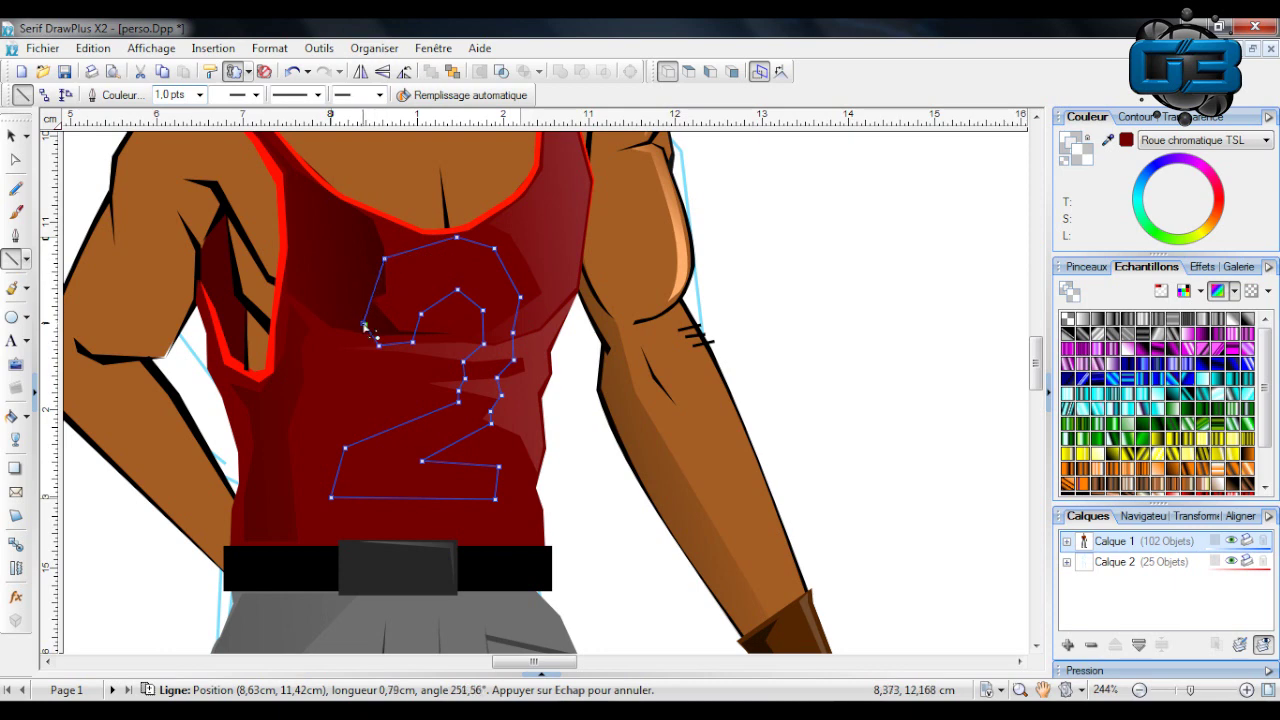
{"action": "left_click", "coordinate": [364, 325]}
Fill the number 2 with bright red at hue 2, saturation 100, luminance 50, and deselect it.
{"action": "left_click", "coordinate": [1151, 171]}
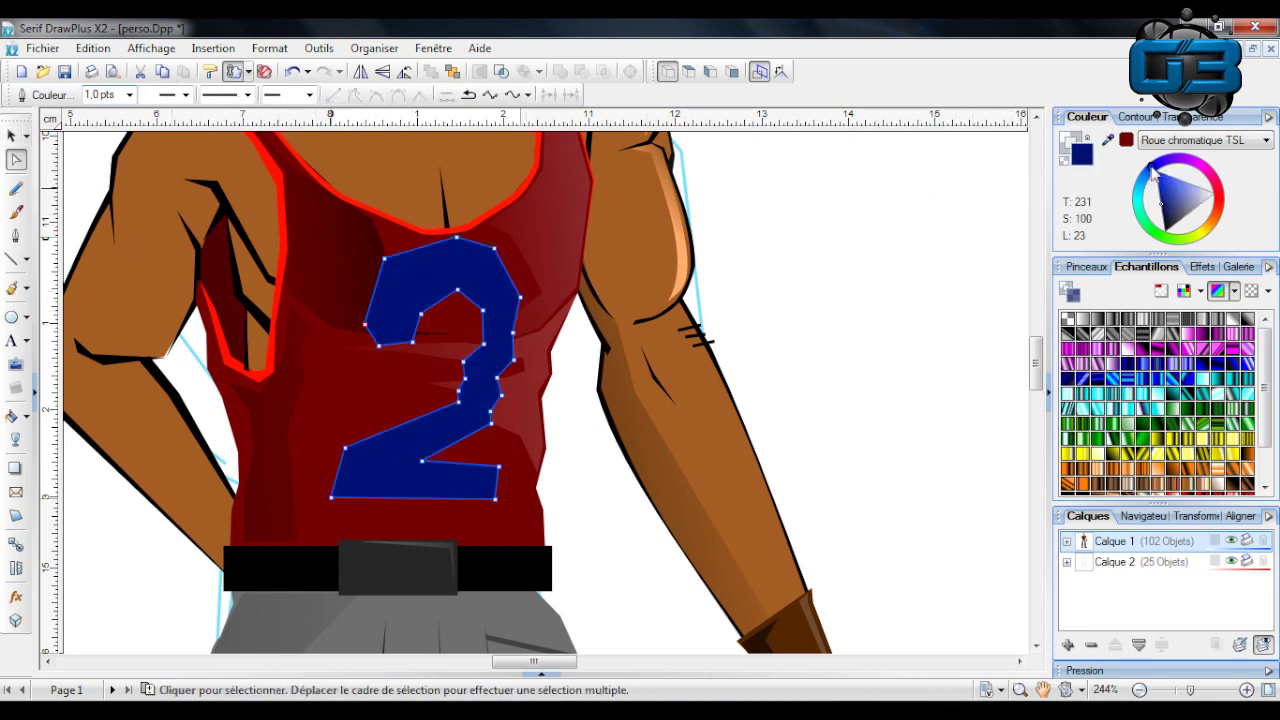
{"action": "left_click", "coordinate": [1220, 202]}
{"action": "left_click", "coordinate": [1214, 199]}
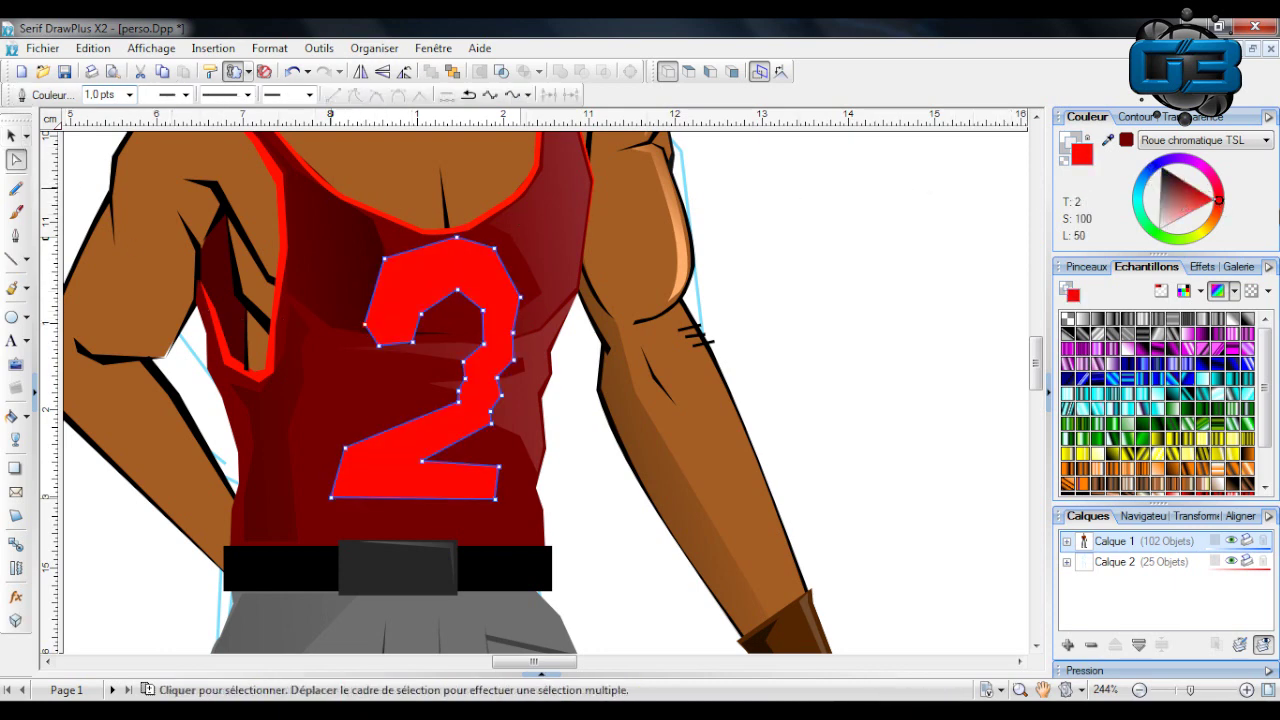
{"action": "left_click", "coordinate": [838, 183]}
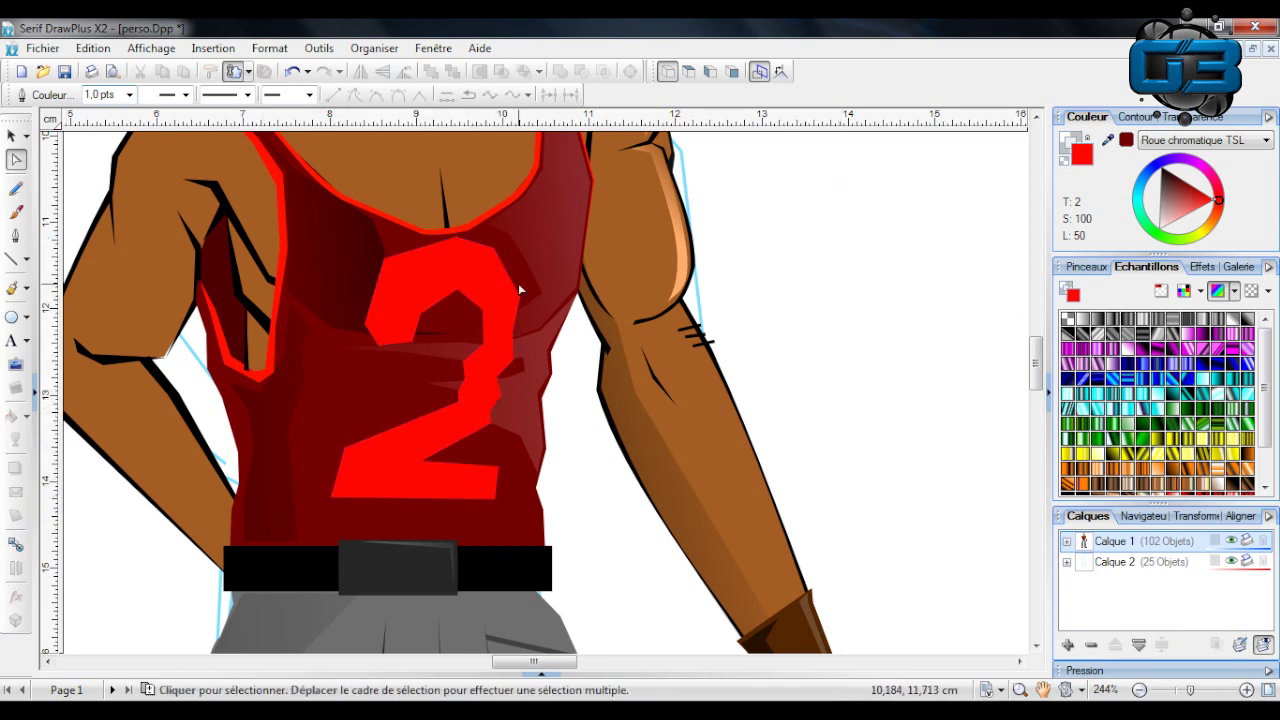
Bring the tank top's light fold and chest highlight shapes to the front, over the number 2.
{"action": "left_click", "coordinate": [515, 408]}
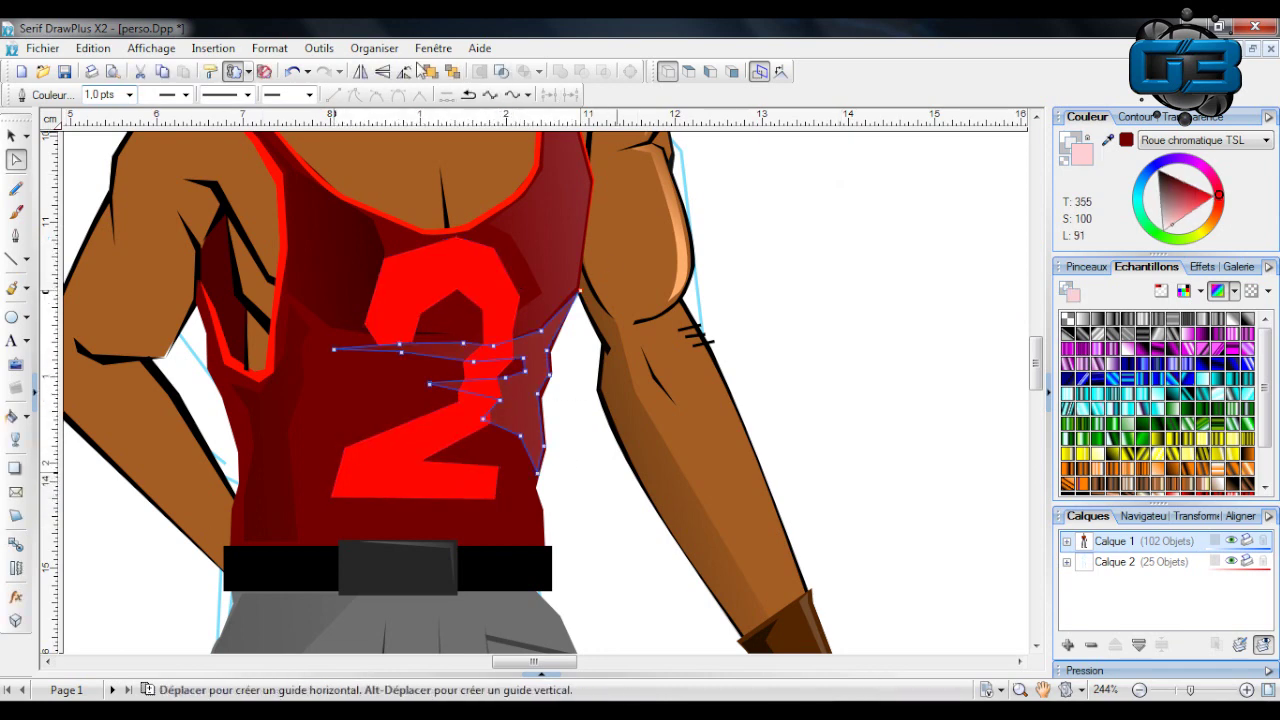
{"action": "left_click", "coordinate": [557, 231]}
{"action": "left_click", "coordinate": [778, 351]}
{"action": "scroll", "coordinate": [778, 351], "scroll_direction": "down", "scroll_amount": 1}
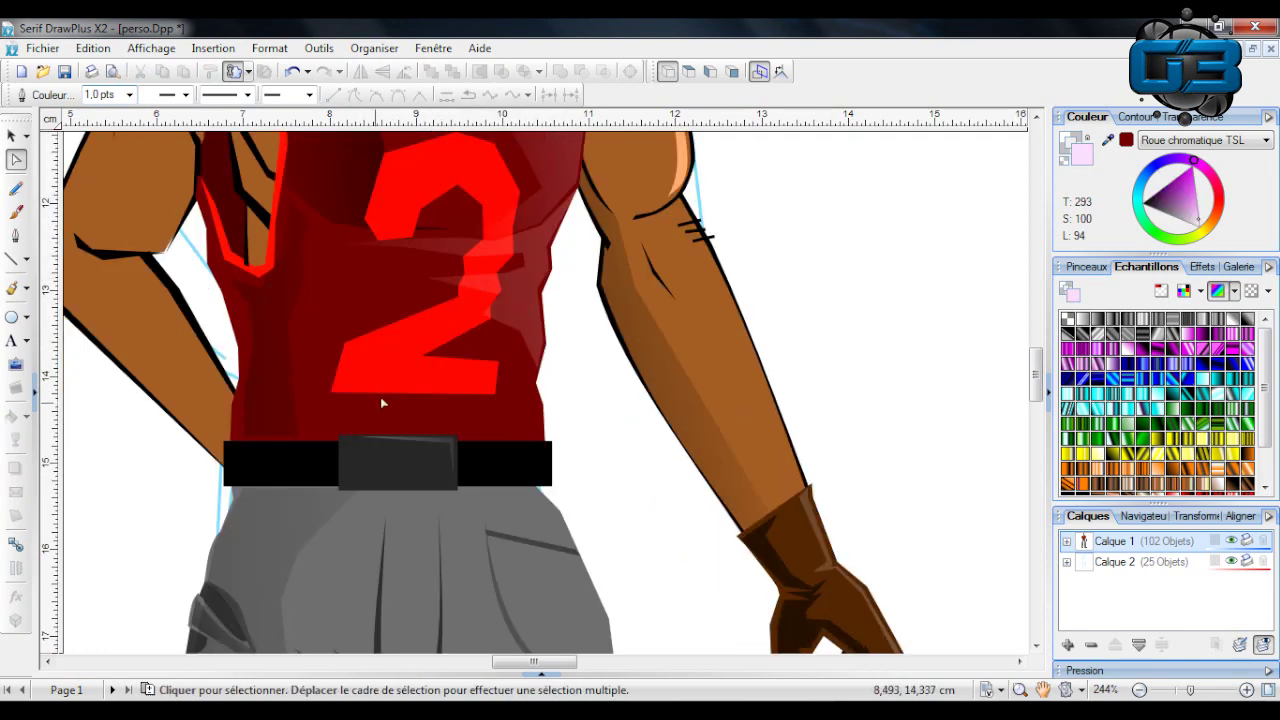
{"action": "scroll", "coordinate": [381, 403], "scroll_direction": "up", "scroll_amount": 1}
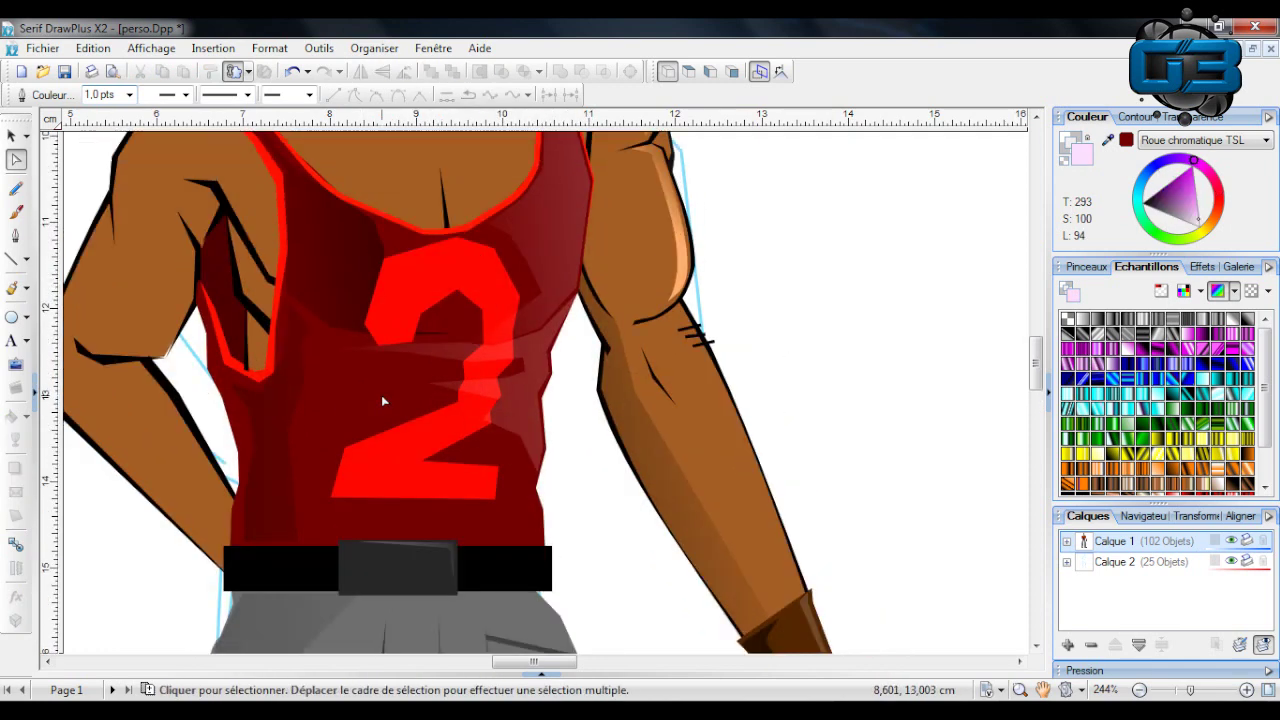
Bring the dark chest shadow on the tank top to the front, over the number 2.
{"action": "left_click", "coordinate": [1174, 690]}
{"action": "scroll", "coordinate": [670, 389], "scroll_direction": "up", "scroll_amount": 3}
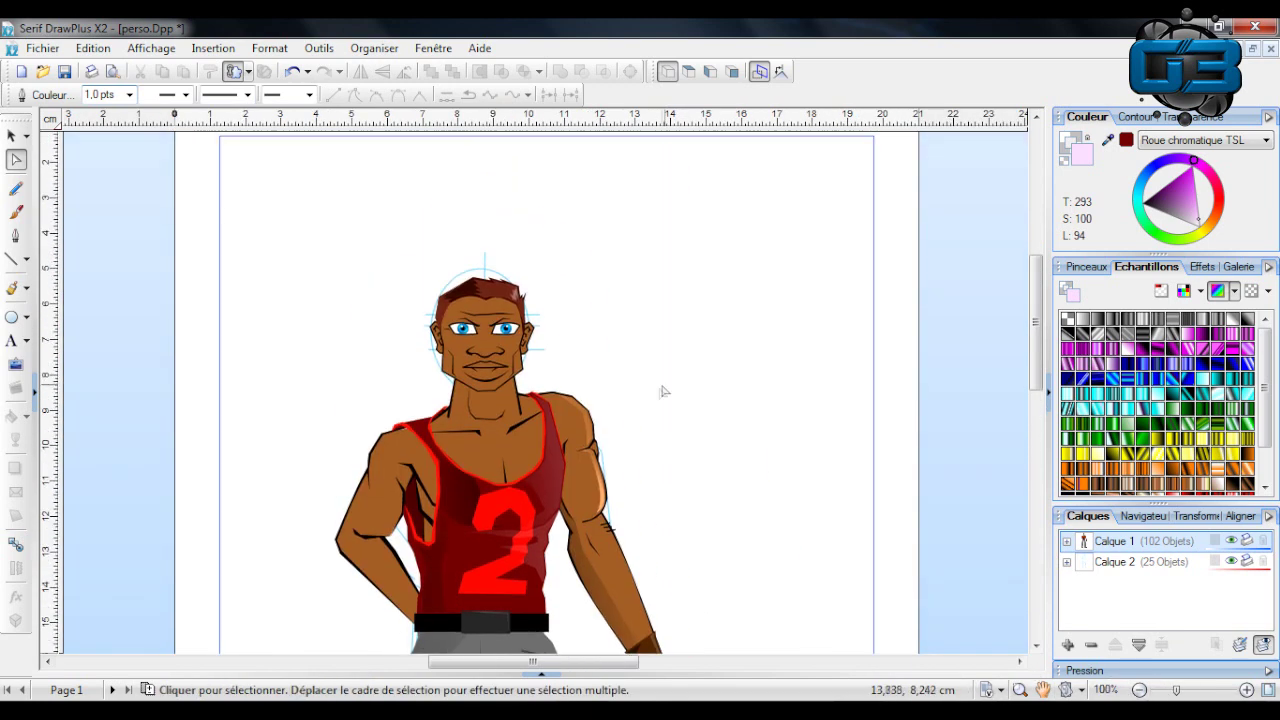
{"action": "scroll", "coordinate": [652, 412], "scroll_direction": "down", "scroll_amount": 1}
{"action": "left_click", "coordinate": [455, 388]}
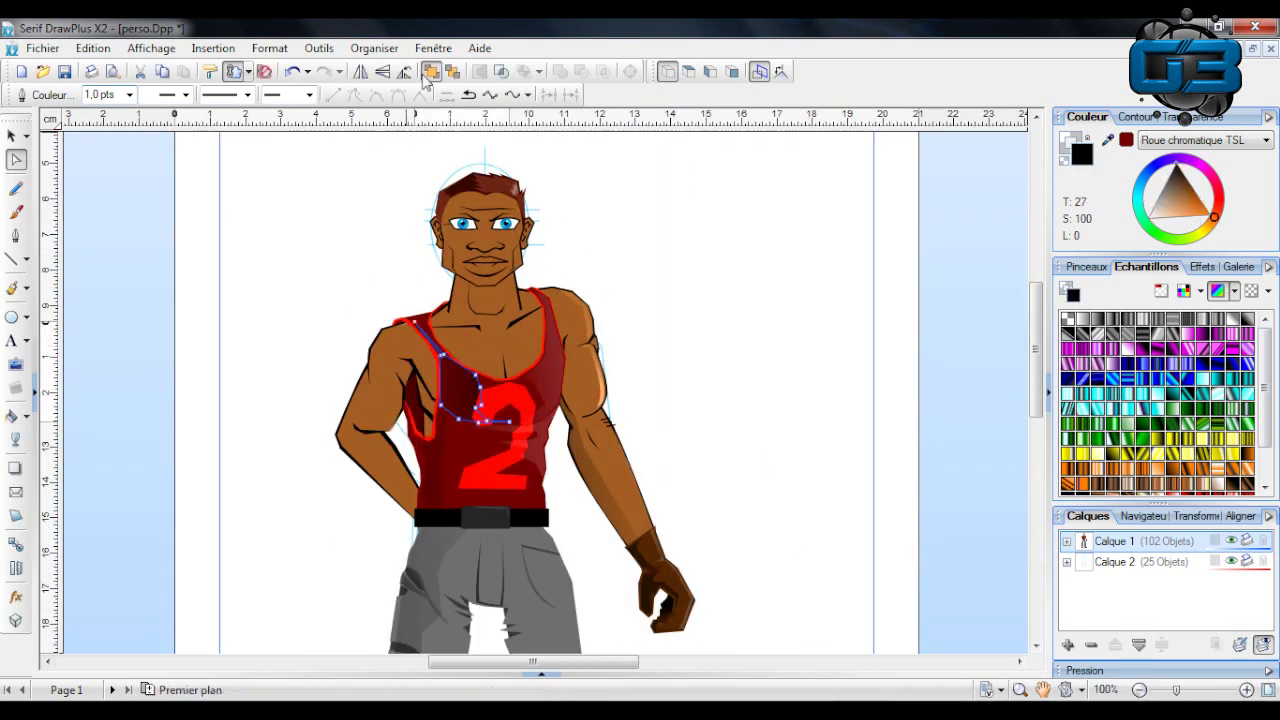
{"action": "scroll", "coordinate": [300, 365], "scroll_direction": "down", "scroll_amount": 1}
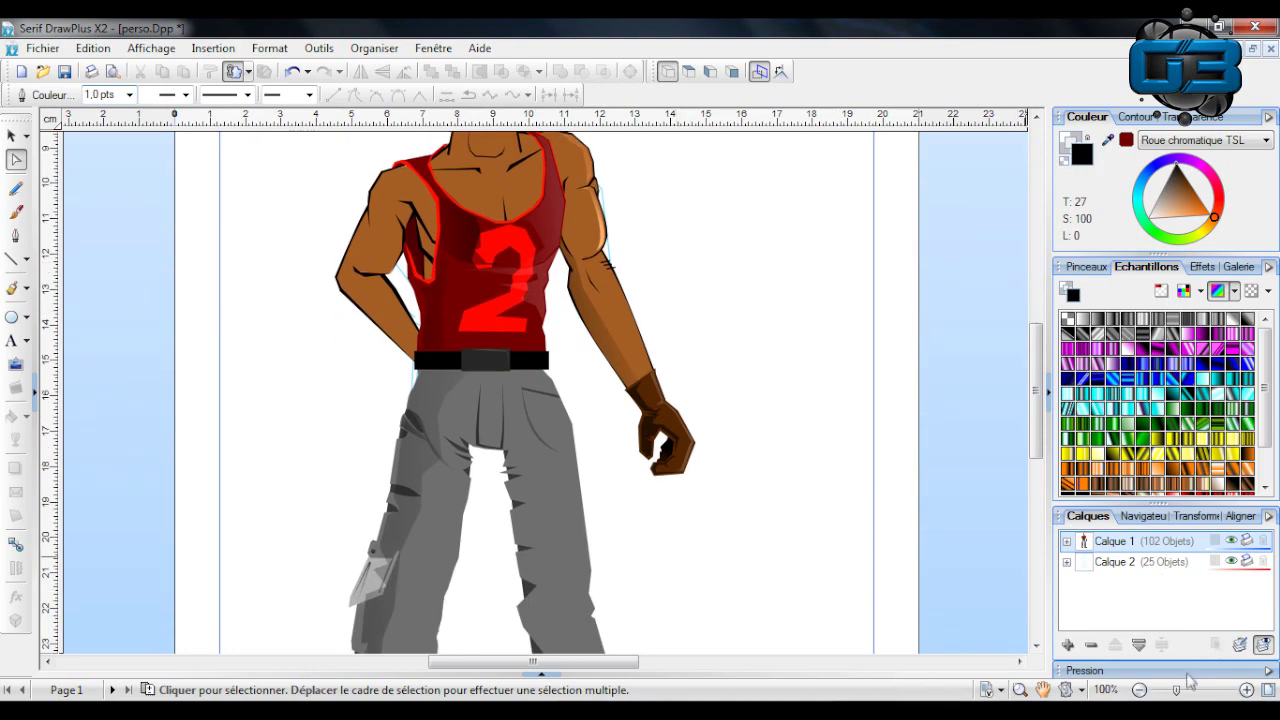
Draw a spiral about 2.3 by 2.4 cm on the blank page area beside the forearm and make it fully opaque.
{"action": "scroll", "coordinate": [544, 191], "scroll_direction": "up", "scroll_amount": 5}
{"action": "left_click_drag", "start_coordinate": [515, 658], "coordinate": [540, 658]}
{"action": "scroll", "coordinate": [586, 400], "scroll_direction": "down", "scroll_amount": 3}
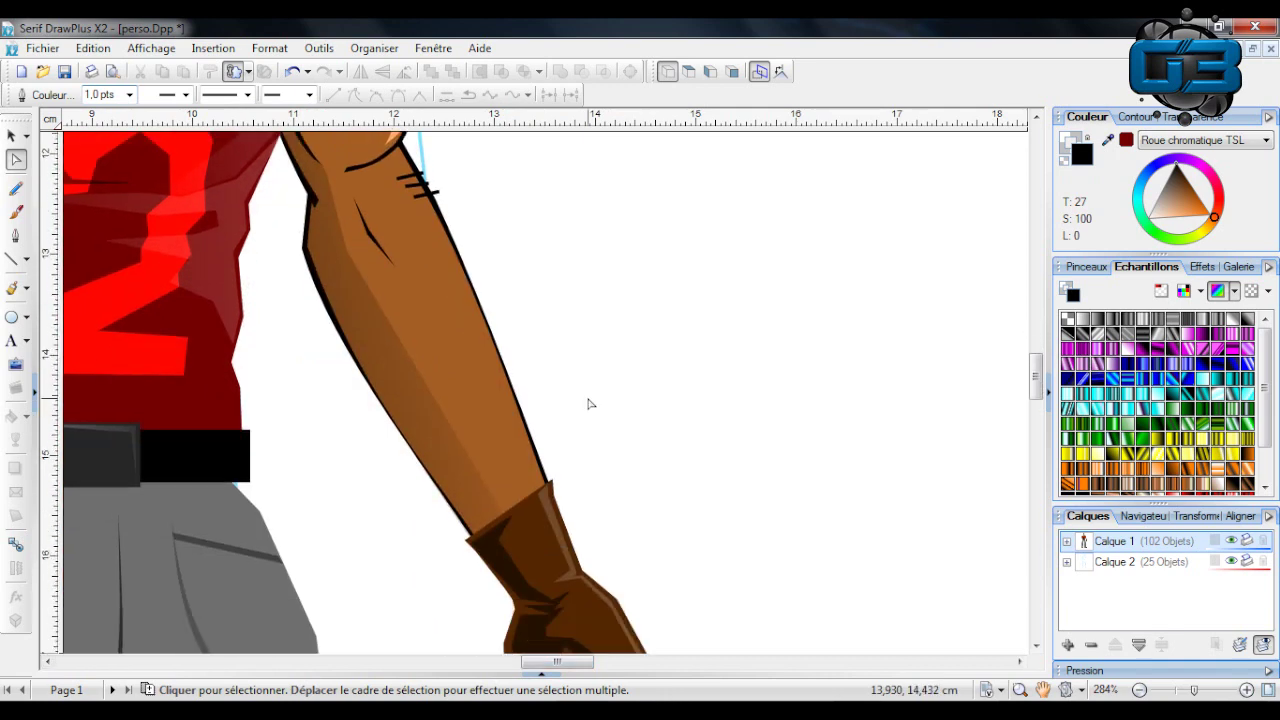
{"action": "left_click_drag", "start_coordinate": [557, 662], "coordinate": [580, 662]}
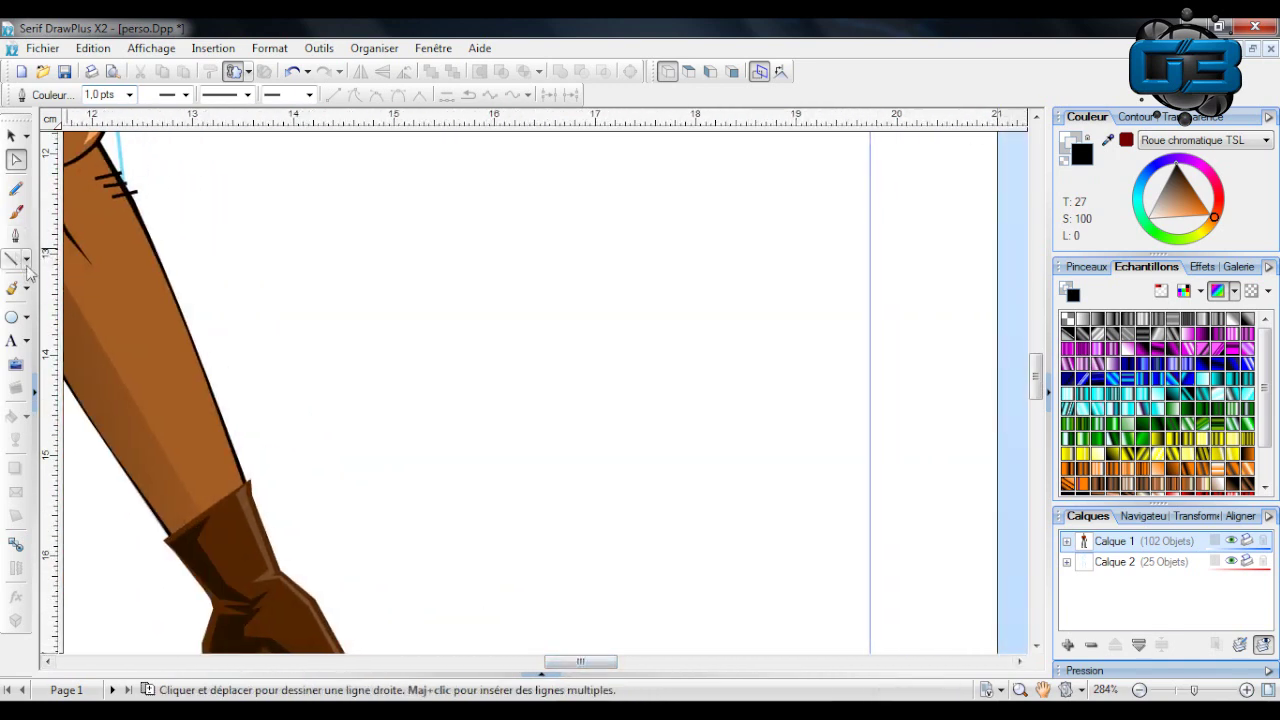
{"action": "left_click", "coordinate": [26, 317]}
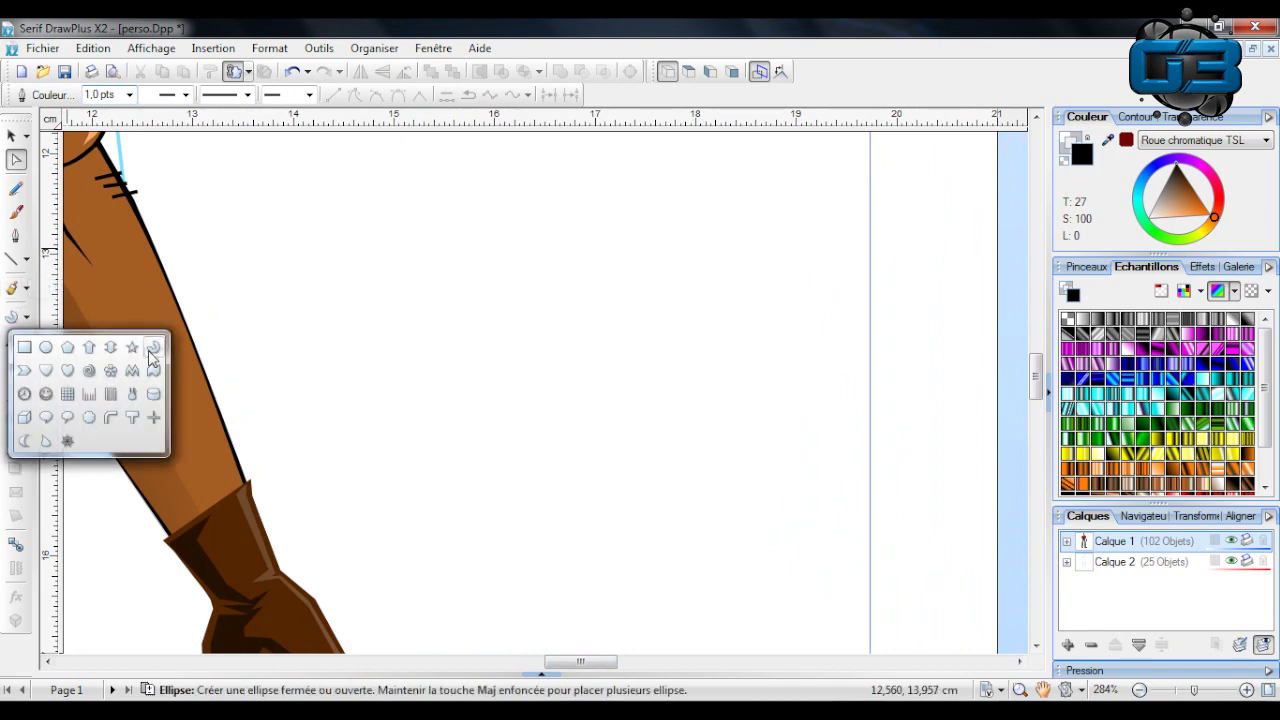
{"action": "left_click", "coordinate": [70, 373]}
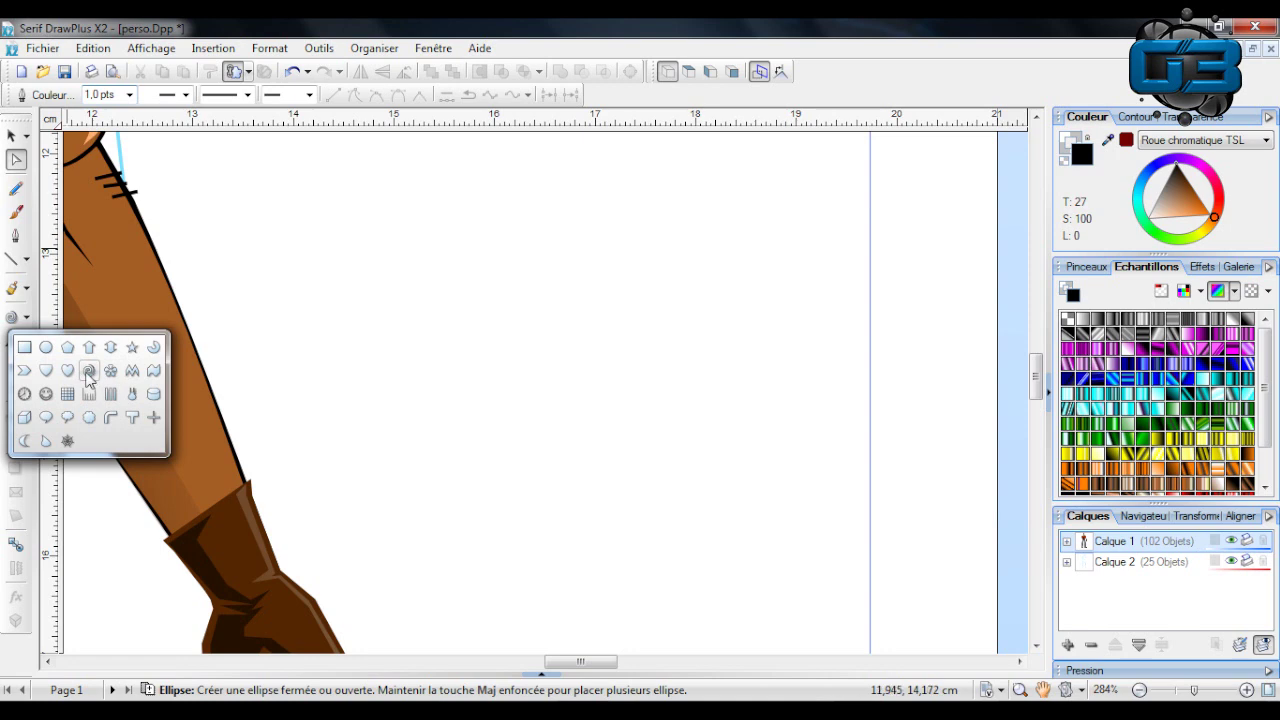
{"action": "left_click", "coordinate": [89, 370]}
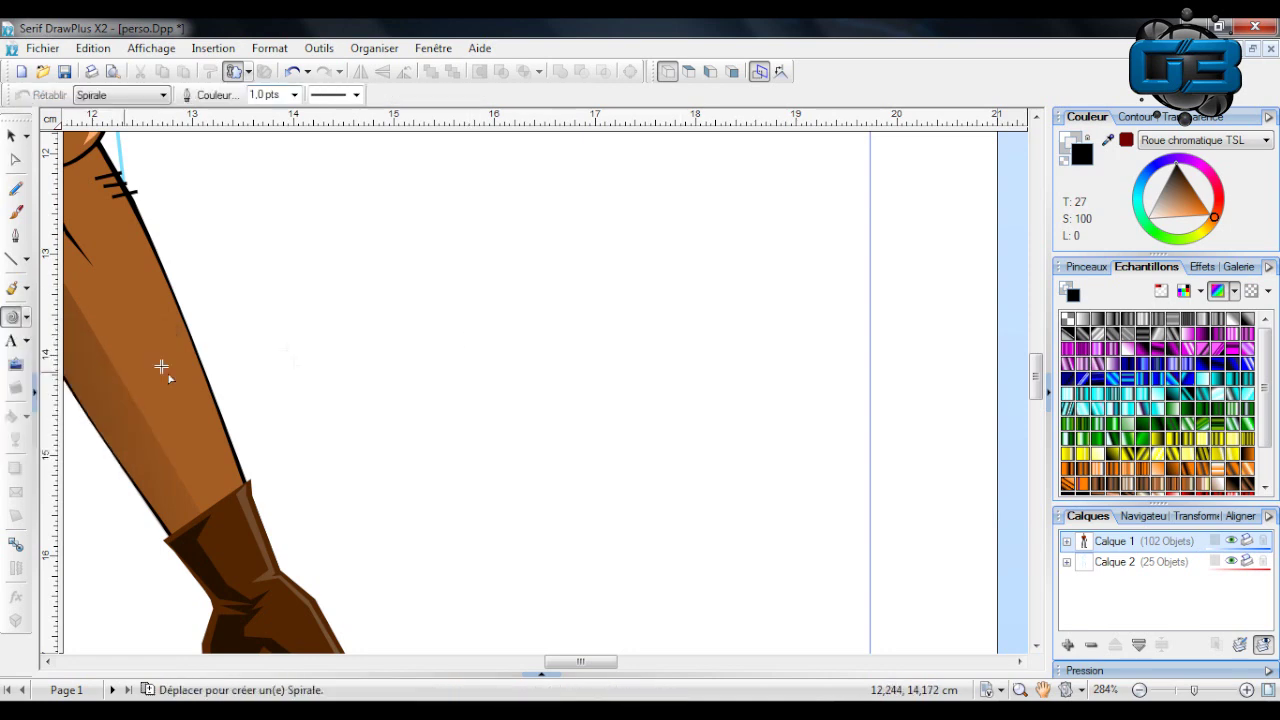
{"action": "left_click_drag", "start_coordinate": [557, 221], "coordinate": [790, 466]}
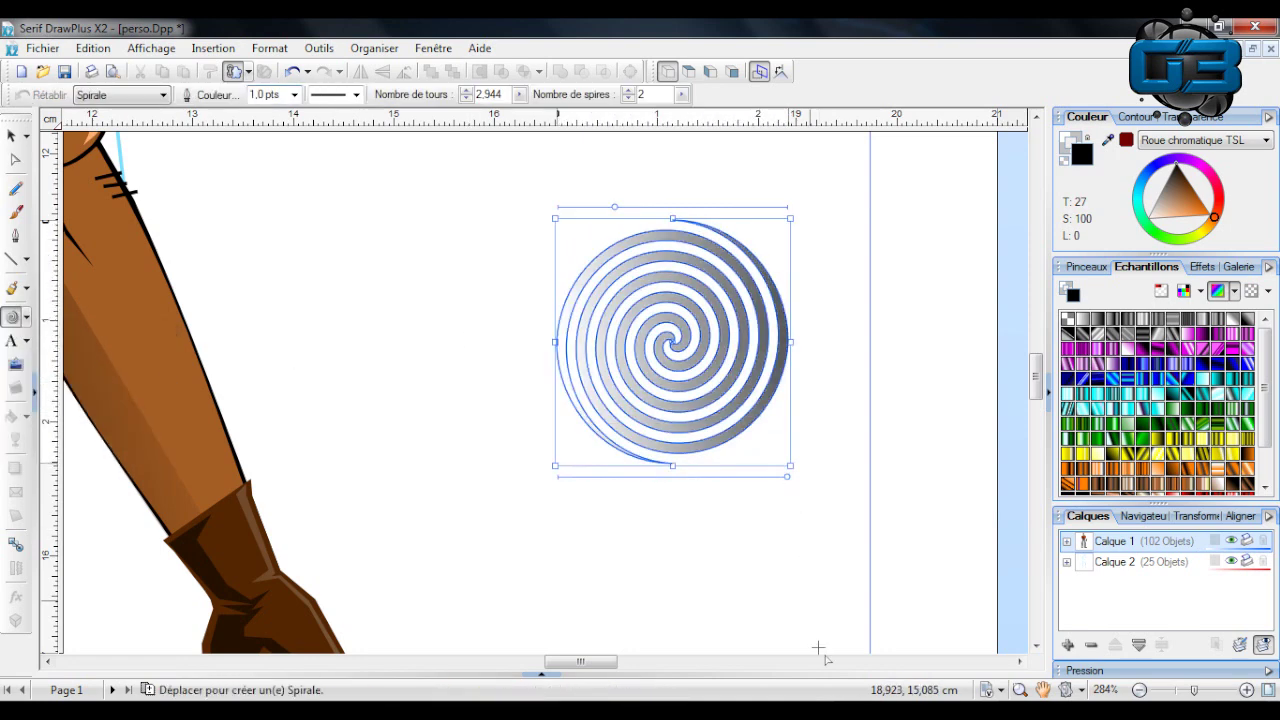
{"action": "left_click", "coordinate": [1168, 118]}
{"action": "left_click", "coordinate": [1072, 175]}
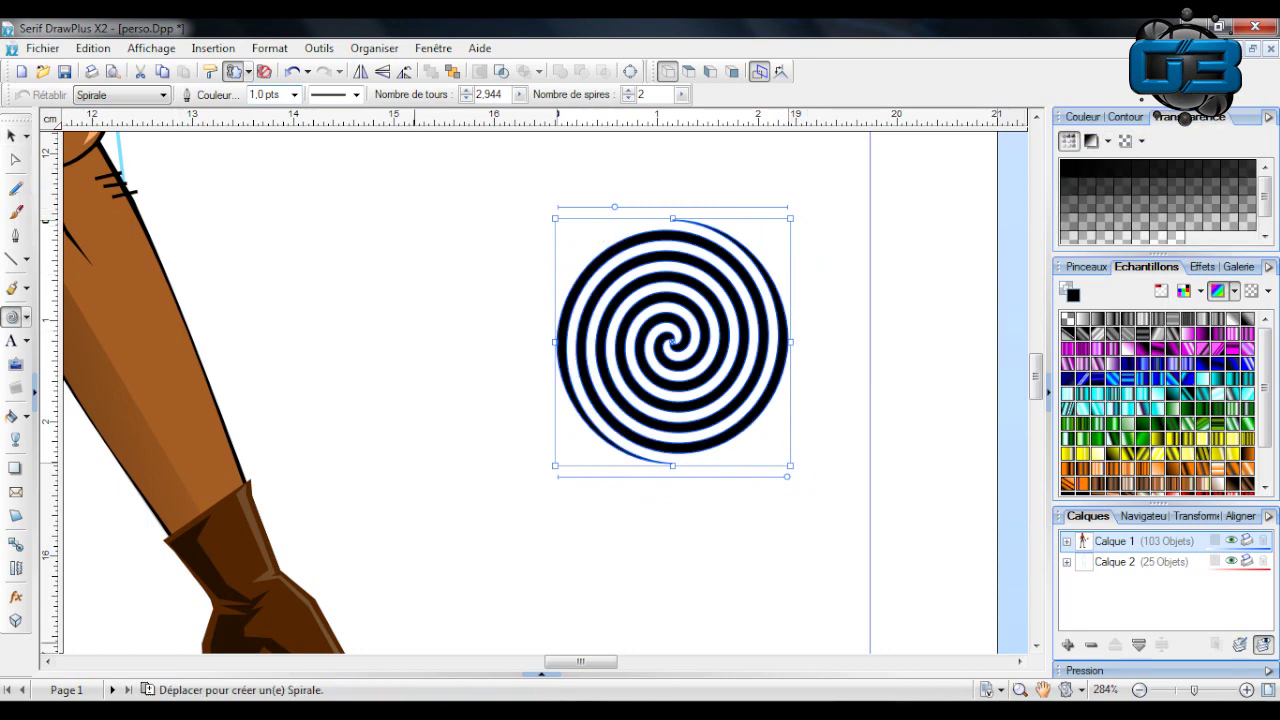
Reduce the spiral to a single arm with 1.08 turns.
{"action": "left_click", "coordinate": [15, 160]}
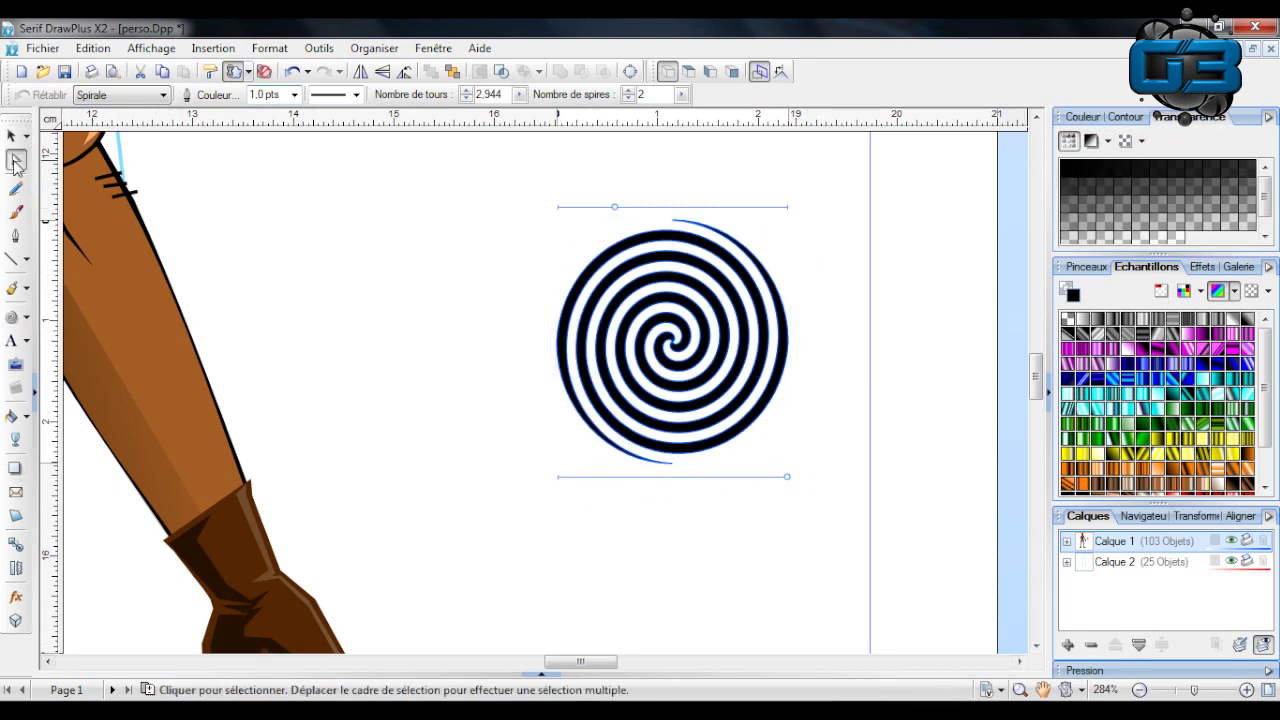
{"action": "left_click_drag", "start_coordinate": [616, 208], "coordinate": [560, 233]}
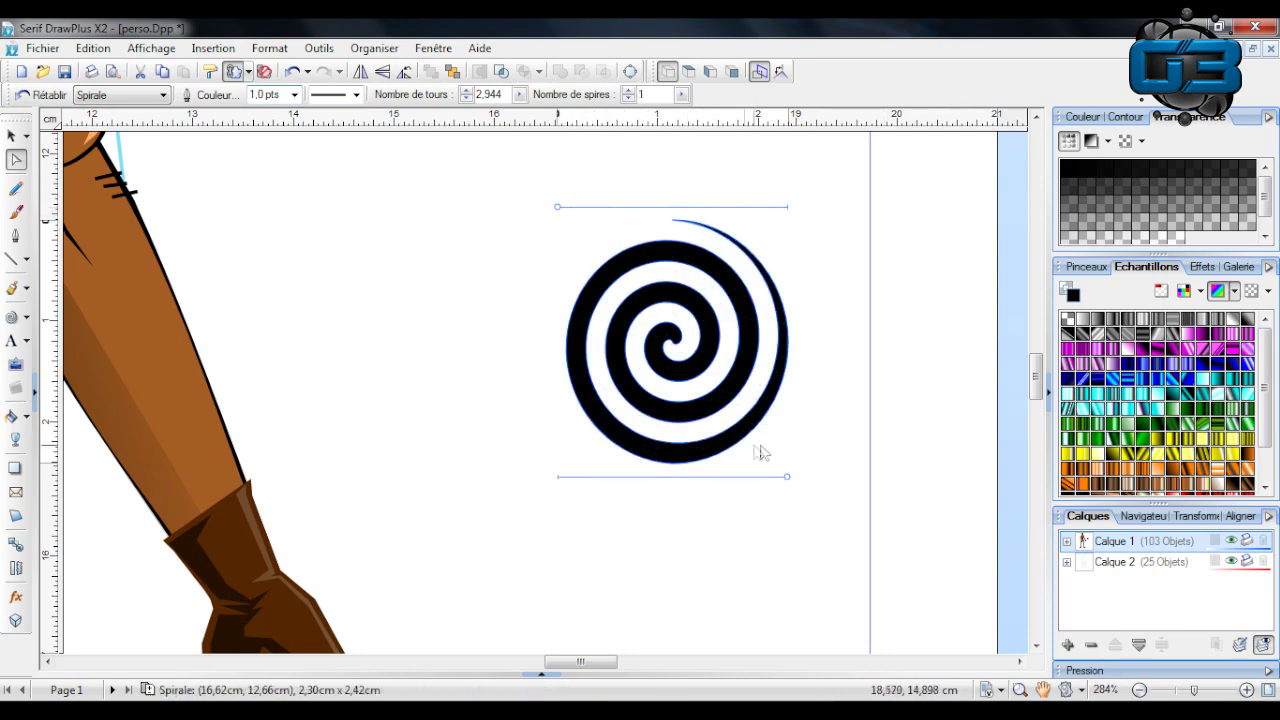
{"action": "left_click_drag", "start_coordinate": [786, 477], "coordinate": [642, 477]}
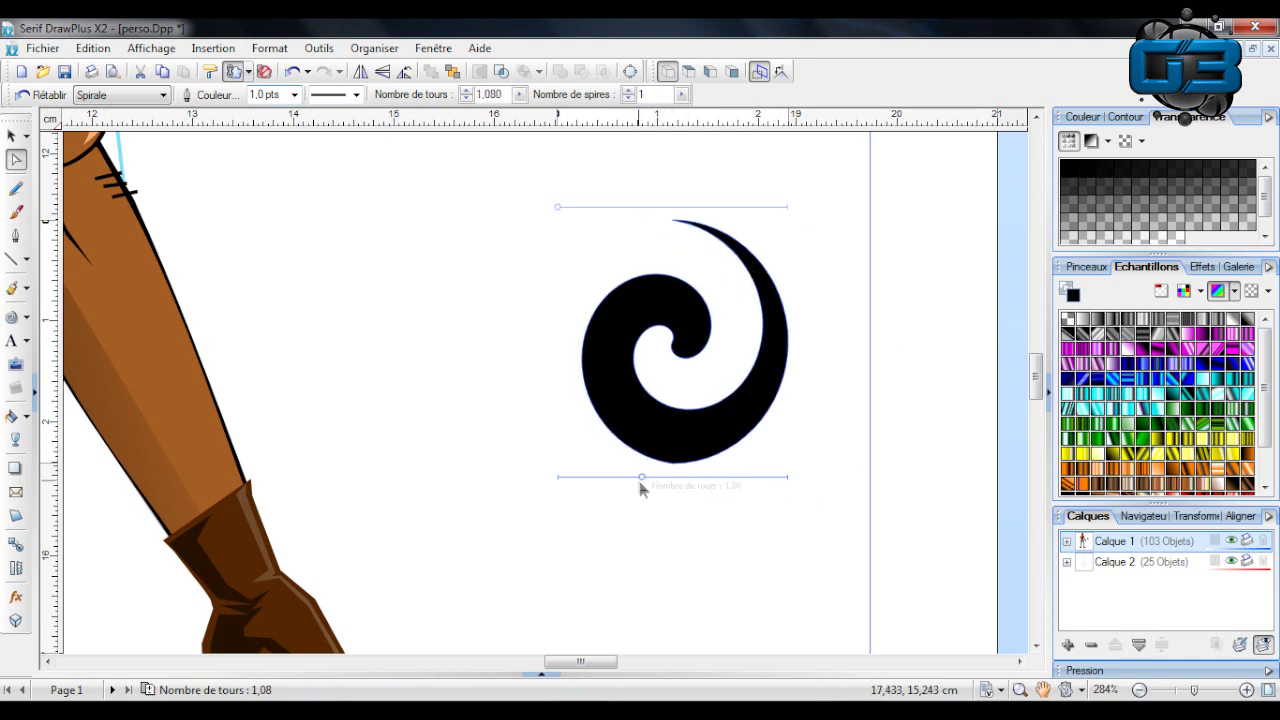
Duplicate the spiral, rotate the copy and place it directly below the original to form a joined tribal motif.
{"action": "left_click", "coordinate": [14, 136]}
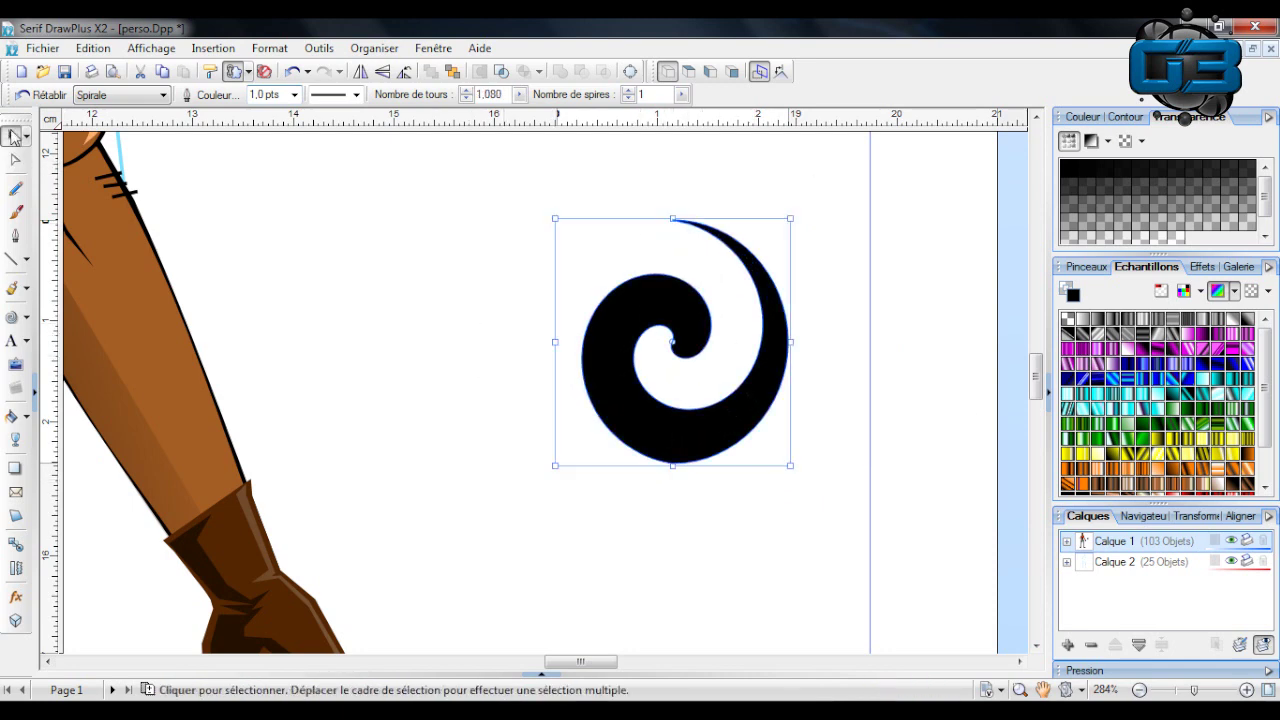
{"action": "left_click_drag", "start_coordinate": [547, 217], "coordinate": [721, 553]}
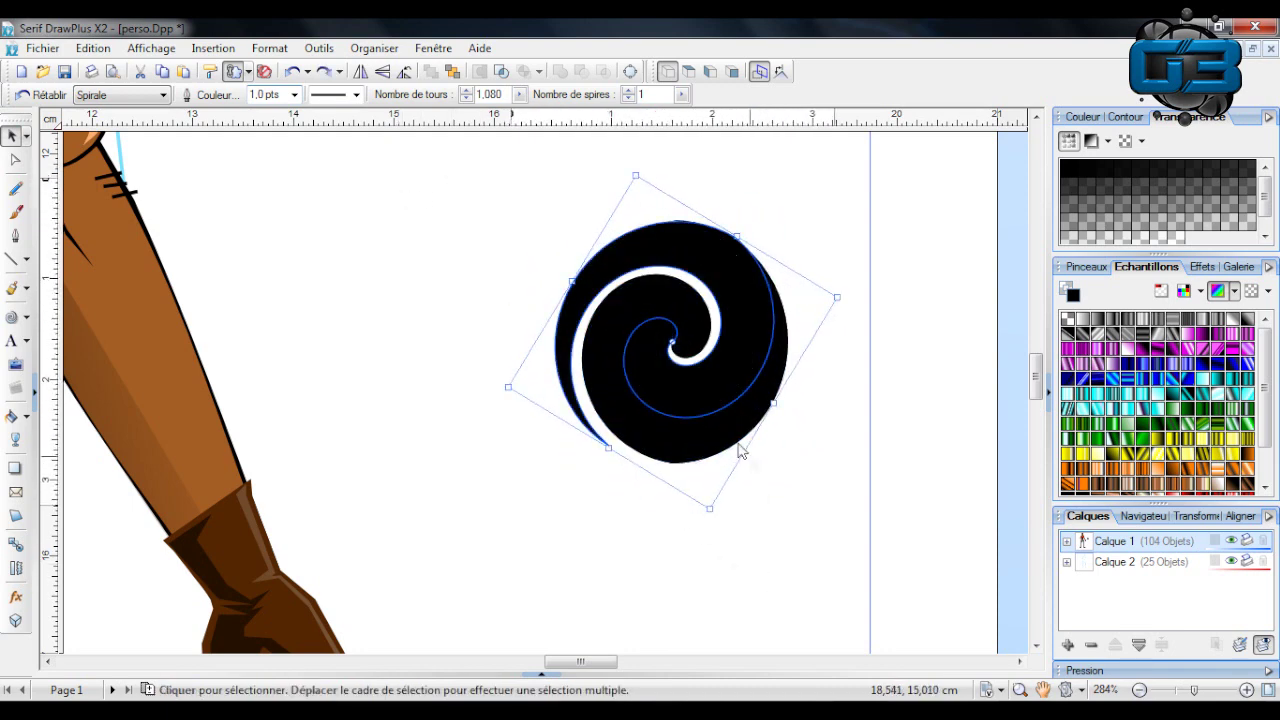
{"action": "left_click_drag", "start_coordinate": [703, 486], "coordinate": [662, 602]}
{"action": "scroll", "coordinate": [822, 392], "scroll_direction": "down", "scroll_amount": 3}
{"action": "left_click", "coordinate": [871, 281]}
{"action": "scroll", "coordinate": [871, 281], "scroll_direction": "up", "scroll_amount": 2}
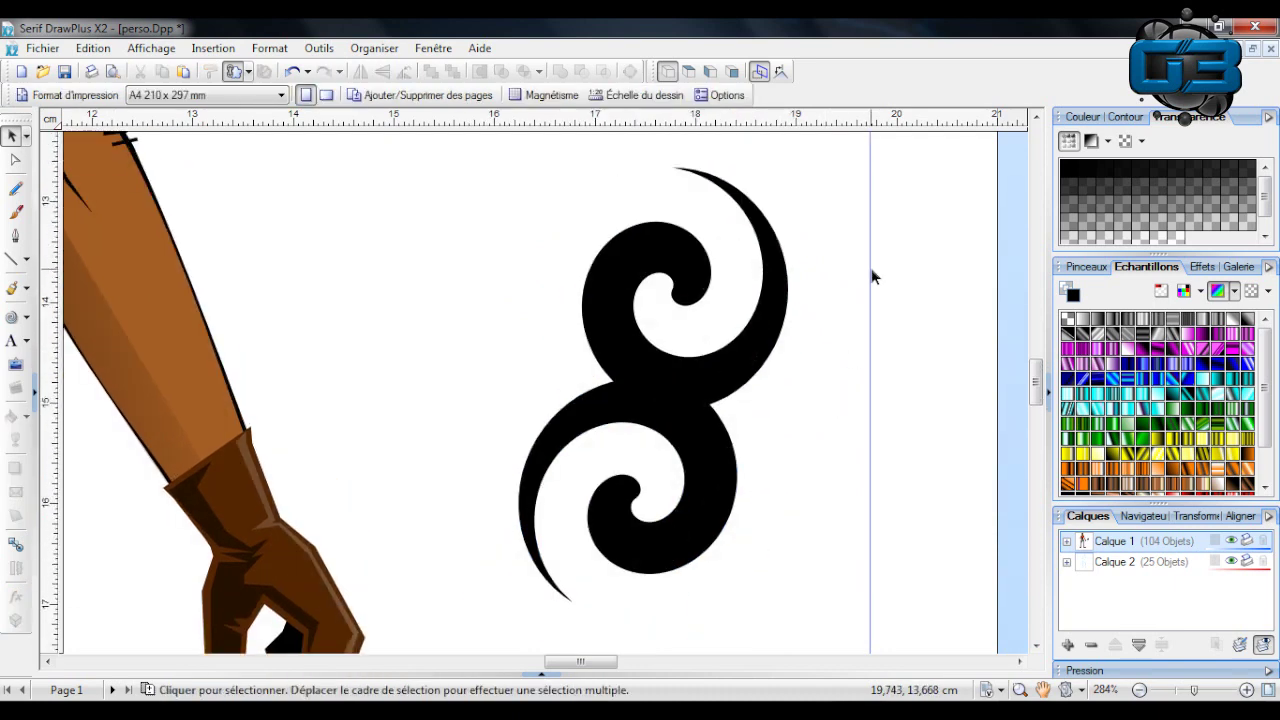
Scale both spirals together to about 1.42 by 2.16 cm and place them on the bare forearm above the glove.
{"action": "left_click", "coordinate": [1182, 694]}
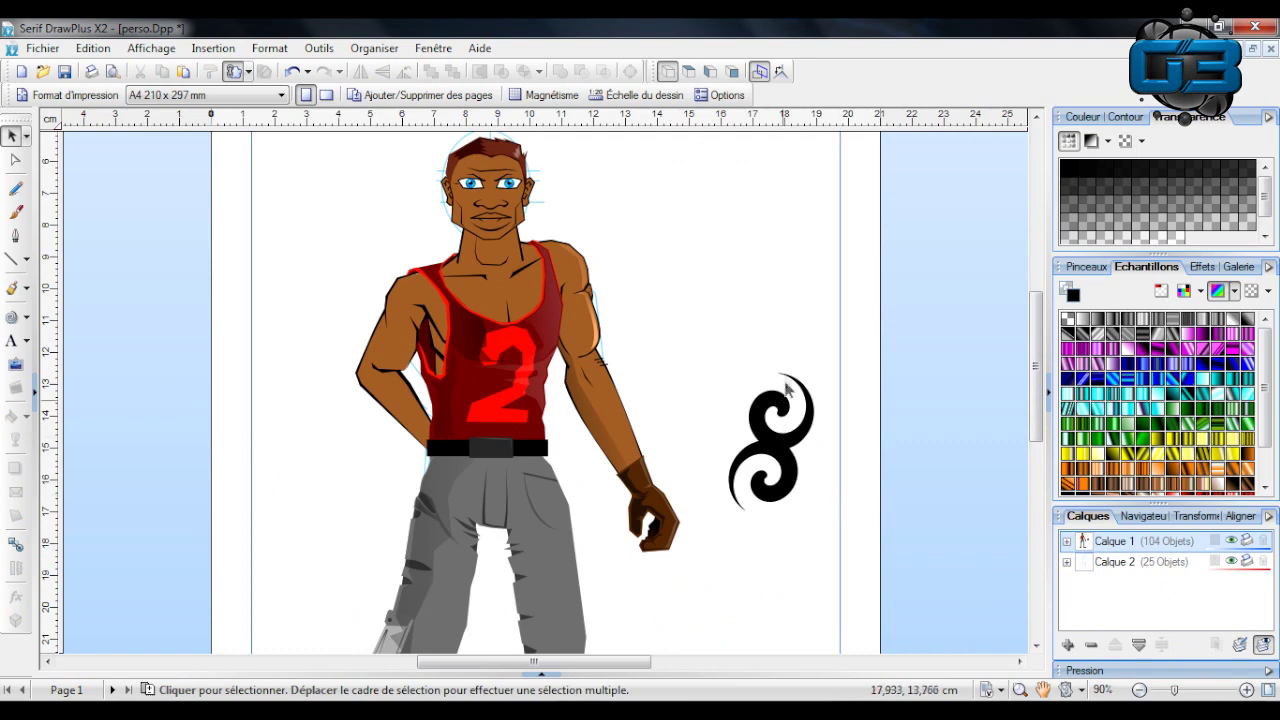
{"action": "left_click_drag", "start_coordinate": [714, 324], "coordinate": [613, 428]}
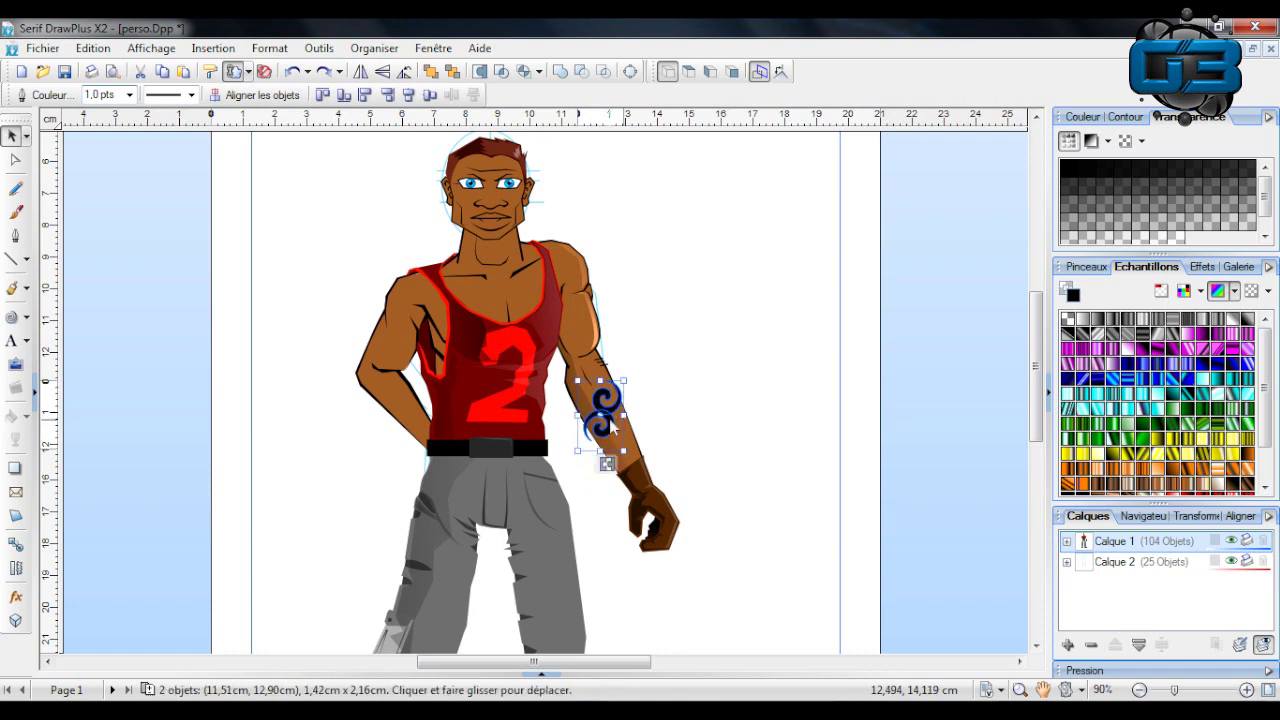
{"action": "left_click_drag", "start_coordinate": [1174, 690], "coordinate": [1195, 690]}
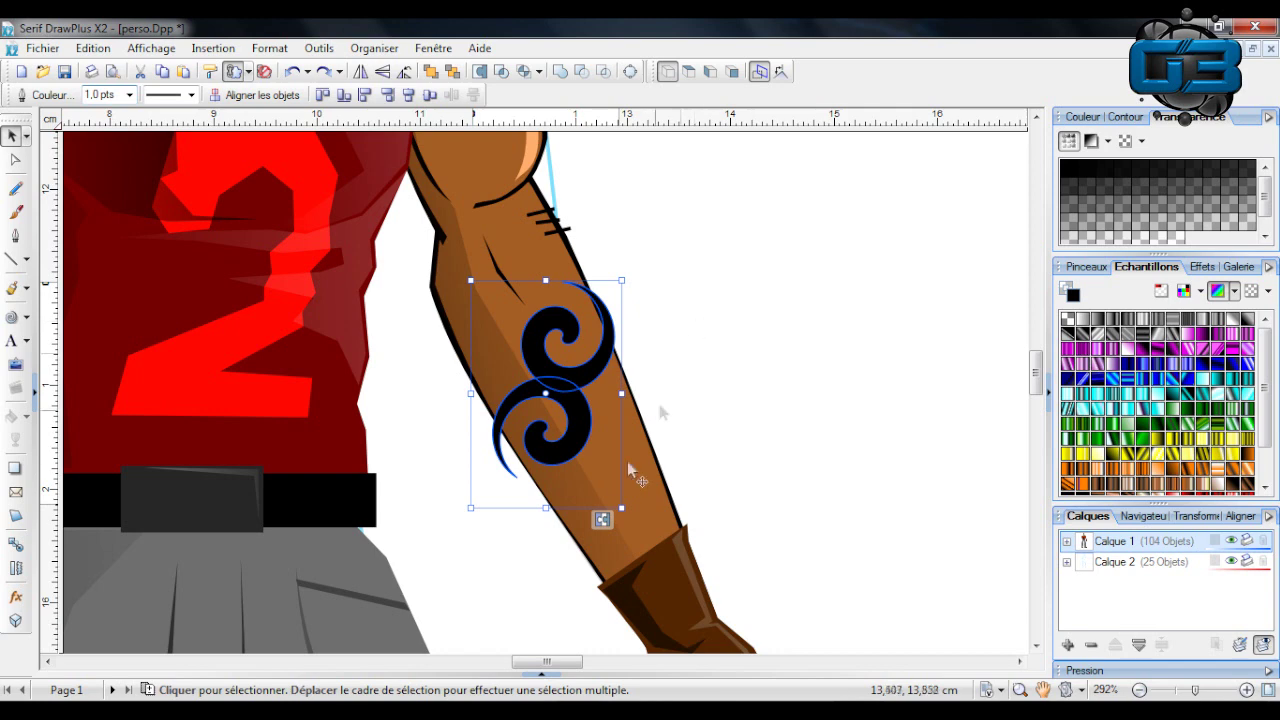
{"action": "left_click", "coordinate": [734, 386]}
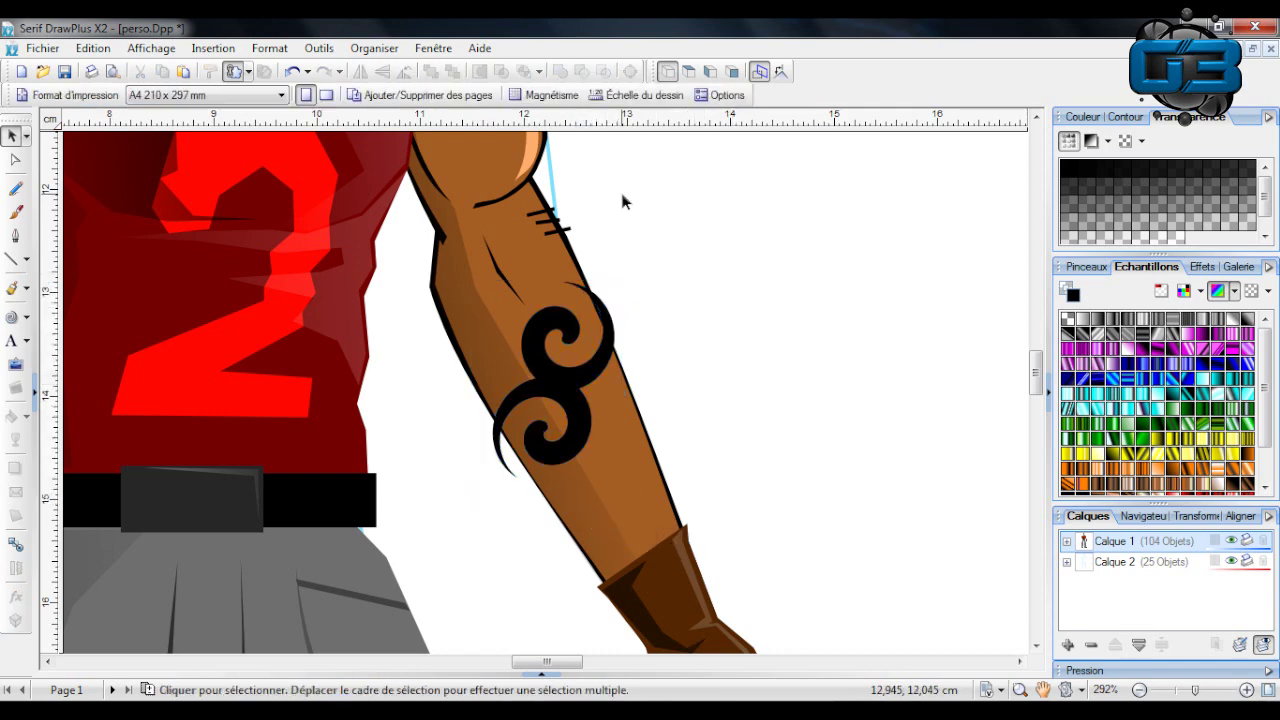
Draw a closed straight-segment outline around the spirals, following both edges of the forearm.
{"action": "left_click", "coordinate": [15, 258]}
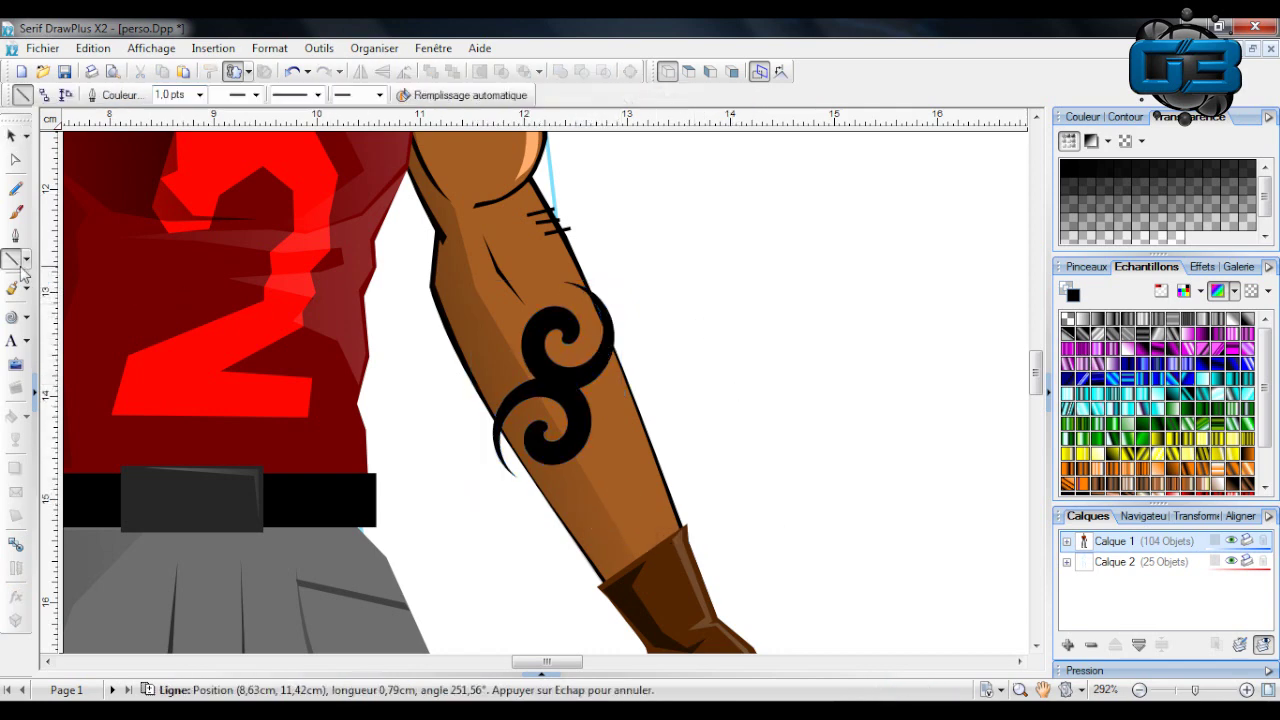
{"action": "left_click_drag", "start_coordinate": [474, 380], "coordinate": [555, 512]}
{"action": "left_click_drag", "start_coordinate": [555, 512], "coordinate": [577, 262]}
{"action": "left_click_drag", "start_coordinate": [577, 262], "coordinate": [474, 385]}
Crop the two spirals to the forearm outline and deselect the result.
{"action": "left_click", "coordinate": [12, 135]}
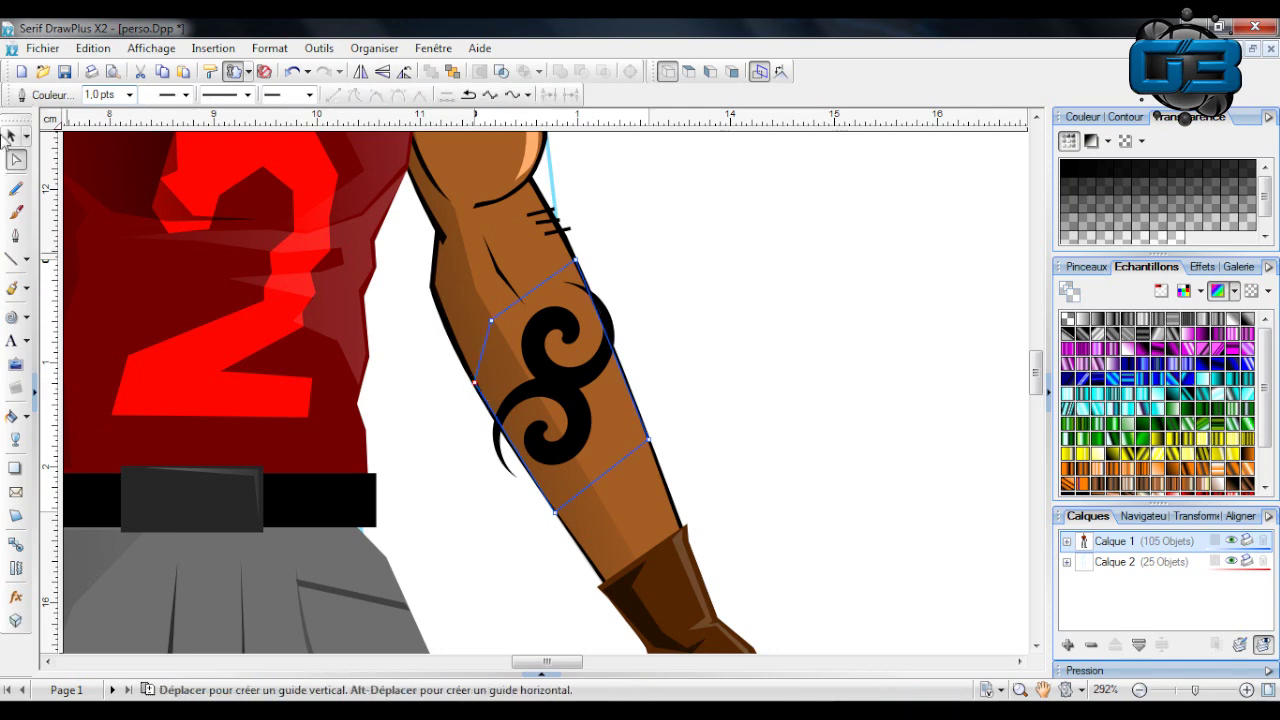
{"action": "left_click", "coordinate": [538, 346], "text": "shift"}
{"action": "left_click", "coordinate": [531, 397], "text": "shift"}
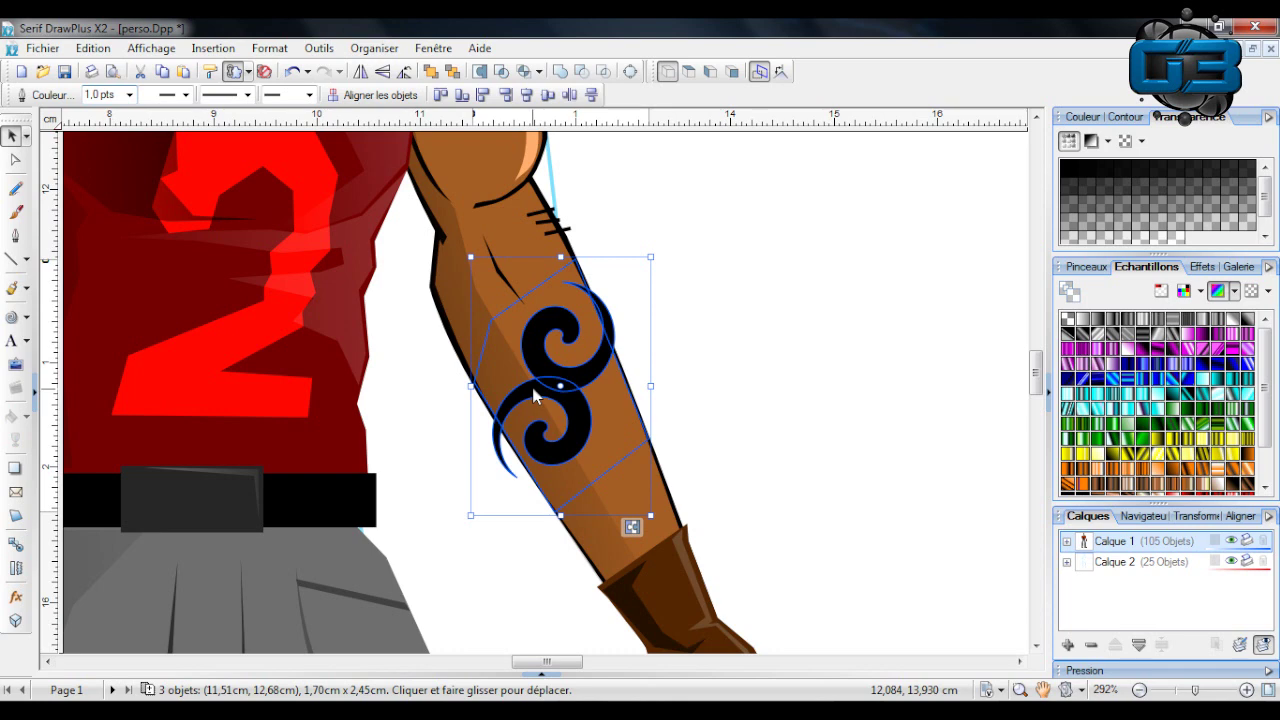
{"action": "scroll", "coordinate": [486, 368], "scroll_direction": "down", "scroll_amount": 1}
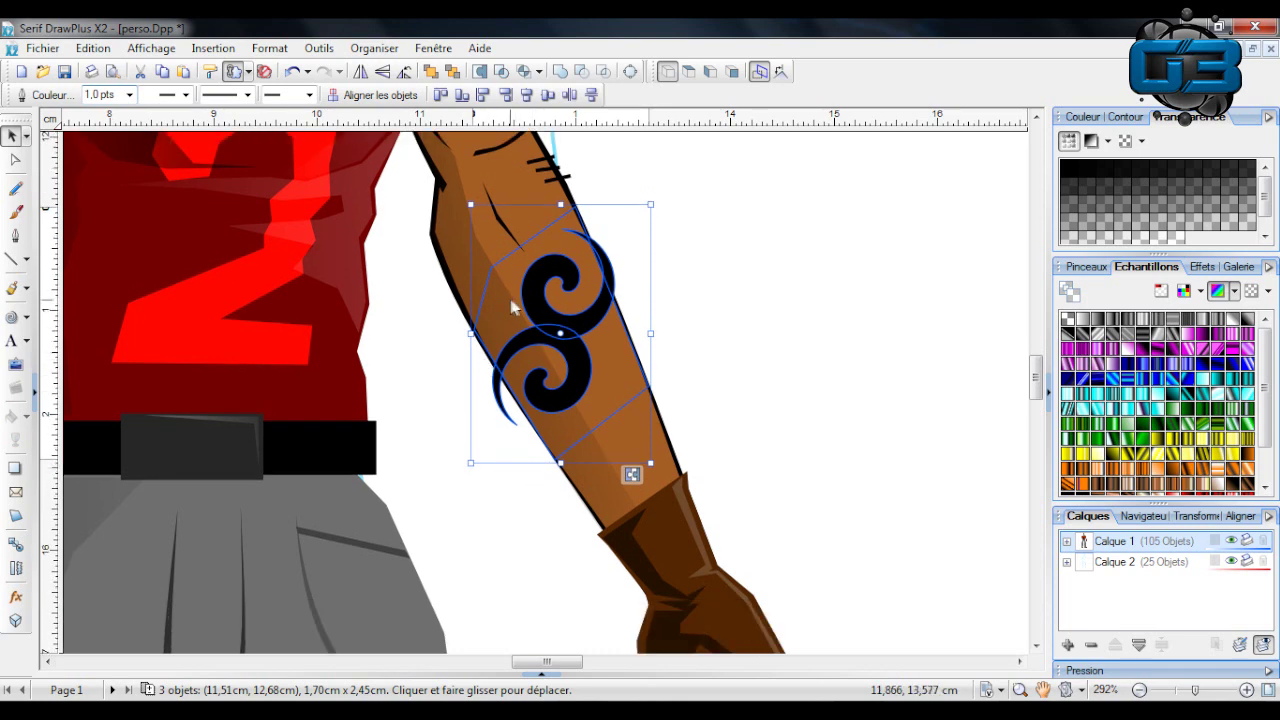
{"action": "right_click", "coordinate": [551, 329]}
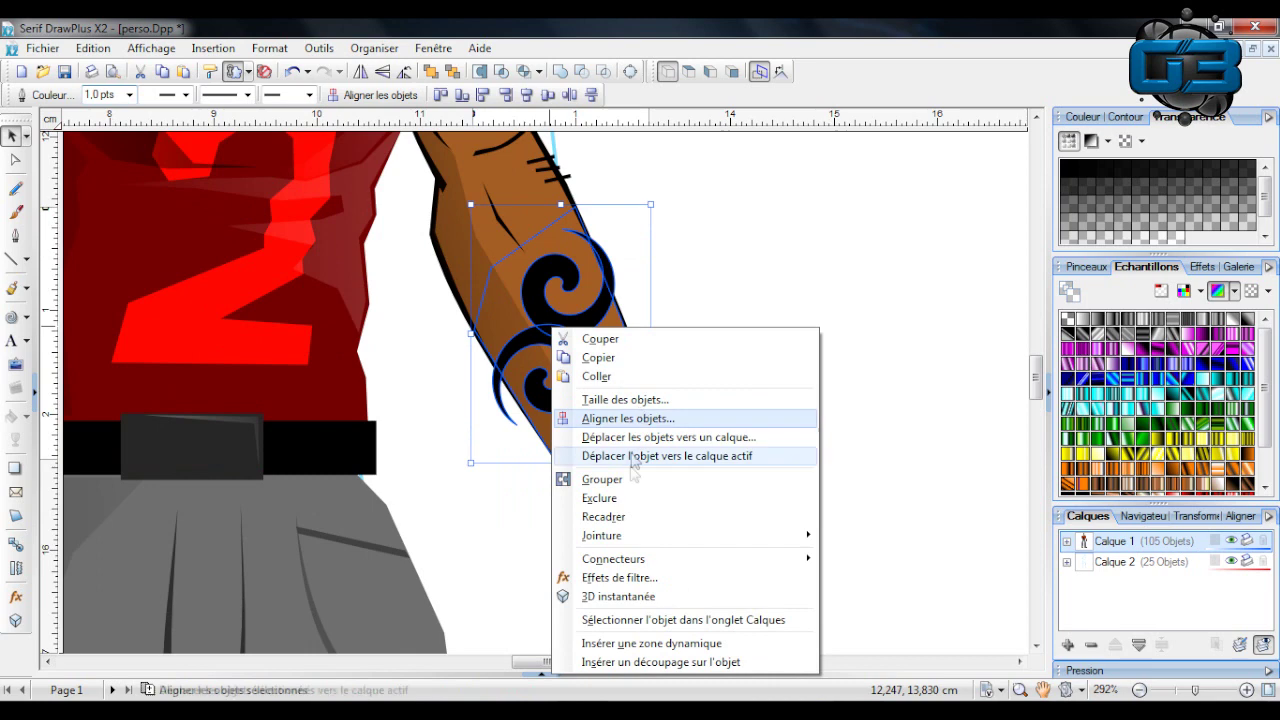
{"action": "left_click", "coordinate": [602, 516]}
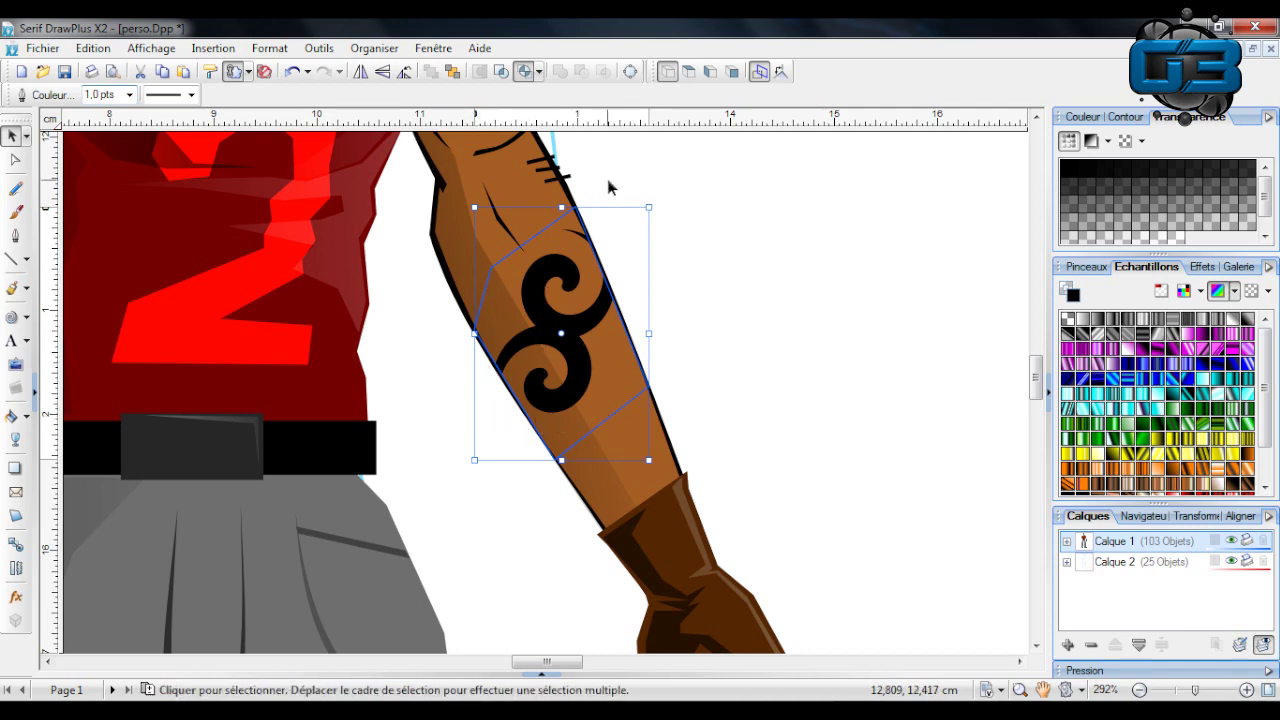
{"action": "left_click", "coordinate": [738, 303]}
{"action": "scroll", "coordinate": [738, 303], "scroll_direction": "up", "scroll_amount": 1}
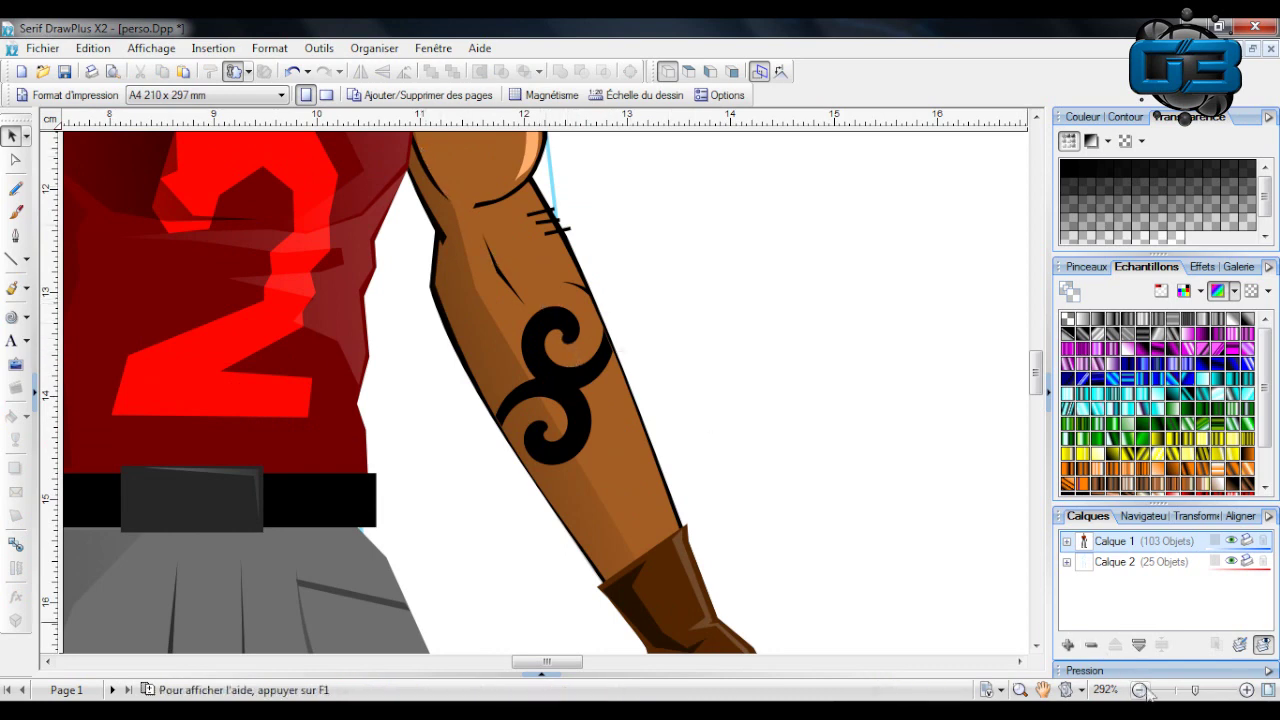
Nudge the cropped tattoo slightly towards the forearm's outer contour line.
{"action": "left_click_drag", "start_coordinate": [1195, 690], "coordinate": [1221, 690]}
{"action": "scroll", "coordinate": [790, 432], "scroll_direction": "up", "scroll_amount": 4}
{"action": "scroll", "coordinate": [790, 438], "scroll_direction": "up", "scroll_amount": 2}
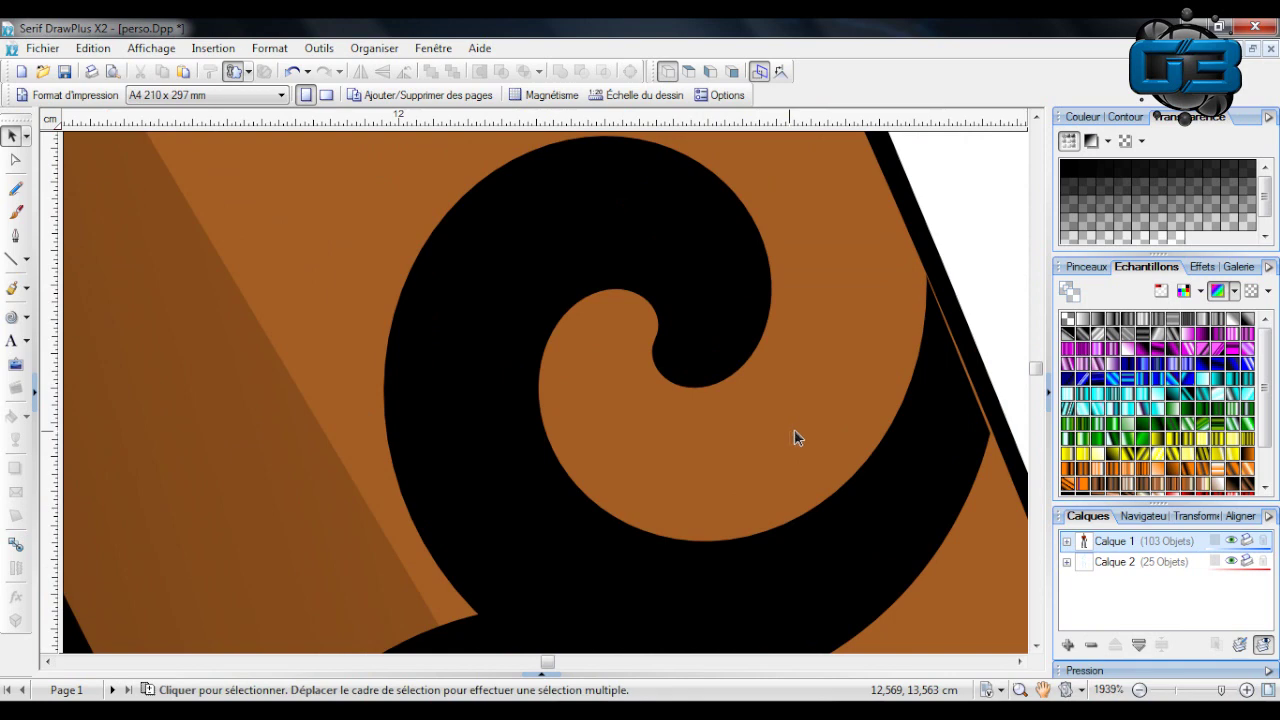
{"action": "left_click_drag", "start_coordinate": [550, 665], "coordinate": [556, 668]}
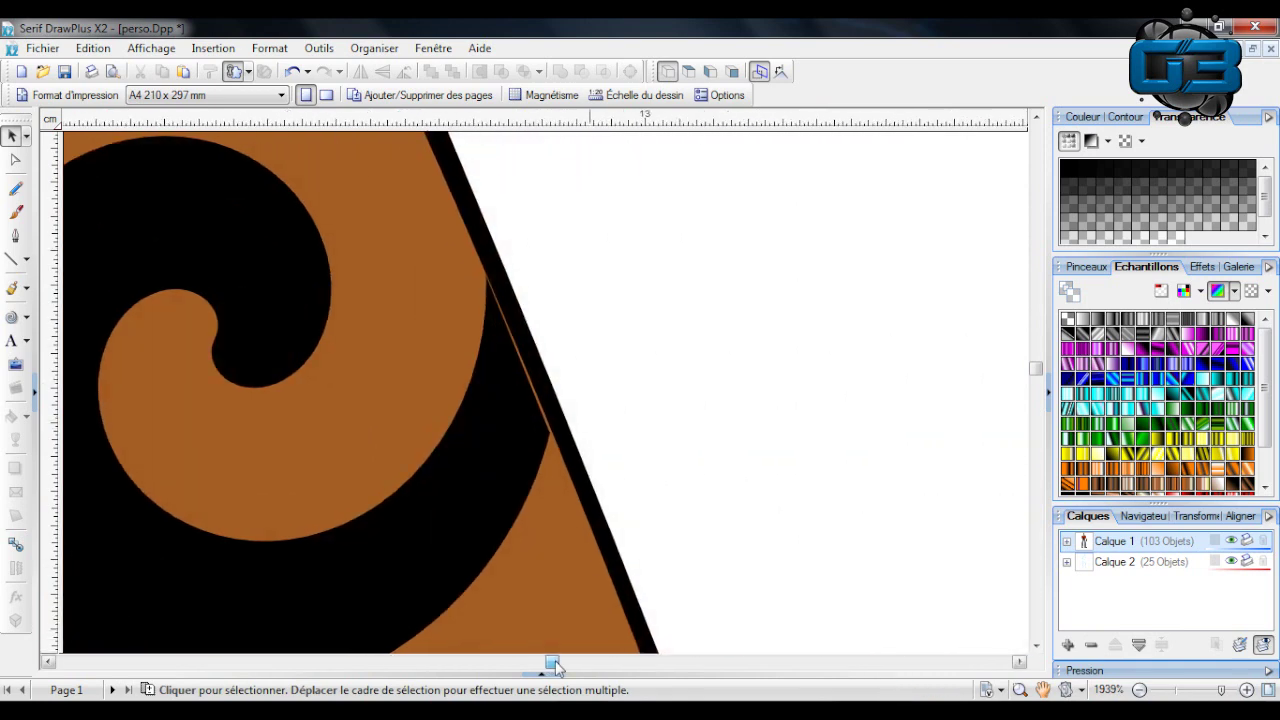
{"action": "left_click", "coordinate": [560, 463]}
{"action": "left_click", "coordinate": [16, 161]}
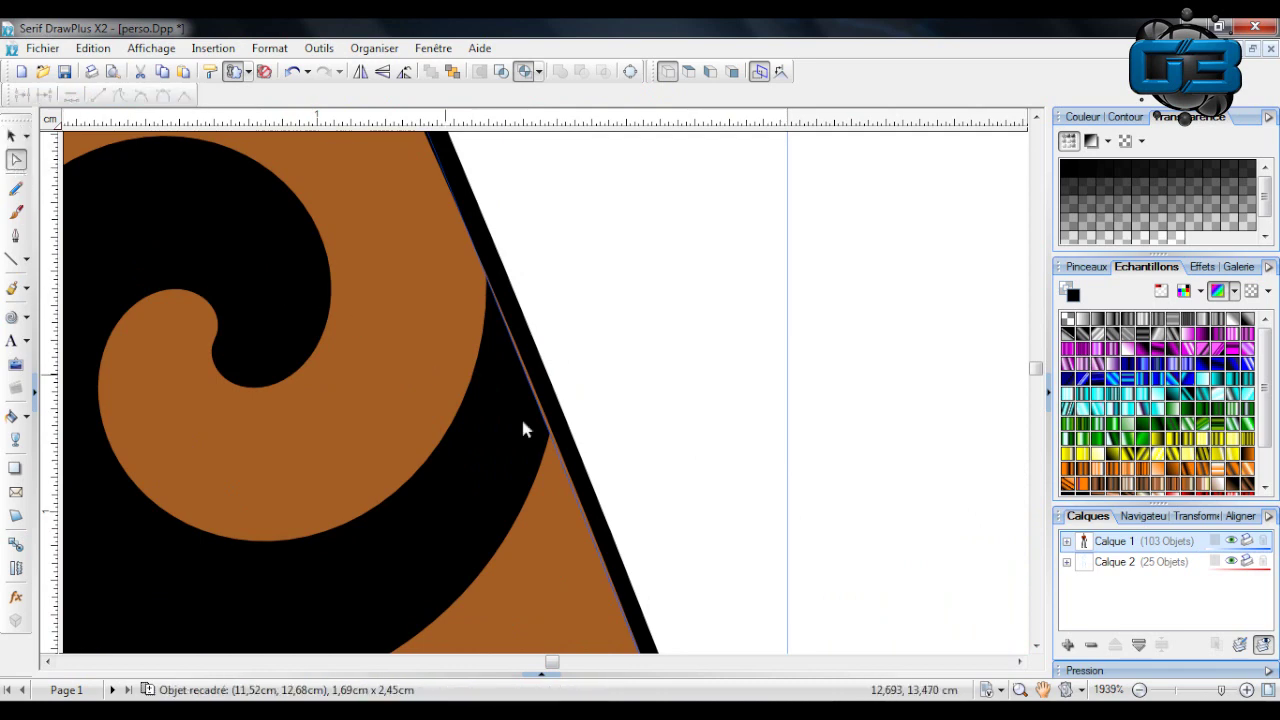
{"action": "left_click_drag", "start_coordinate": [561, 463], "coordinate": [566, 460]}
Try a semi-transparent setting on the cropped tattoo and return it to full opacity.
{"action": "left_click", "coordinate": [1066, 690]}
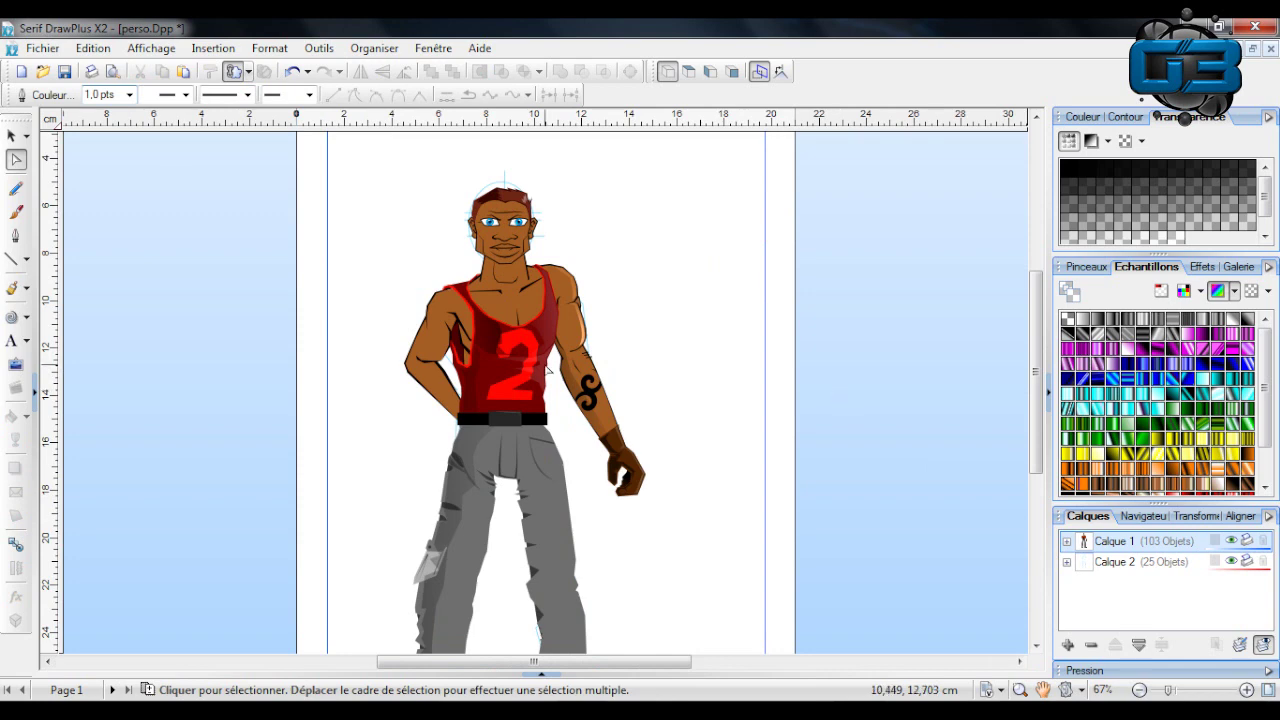
{"action": "scroll", "coordinate": [547, 370], "scroll_direction": "up", "scroll_amount": 2}
{"action": "scroll", "coordinate": [547, 370], "scroll_direction": "down", "scroll_amount": 4}
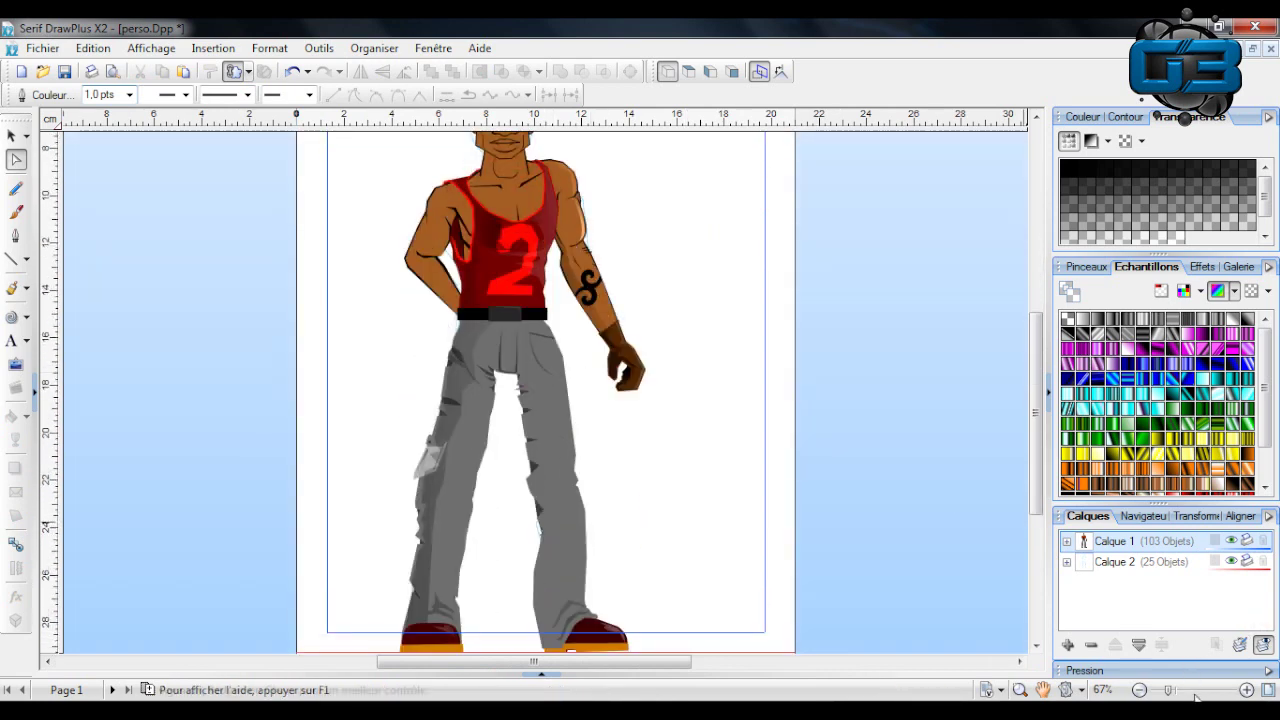
{"action": "left_click", "coordinate": [1195, 690]}
{"action": "scroll", "coordinate": [790, 388], "scroll_direction": "up", "scroll_amount": 5}
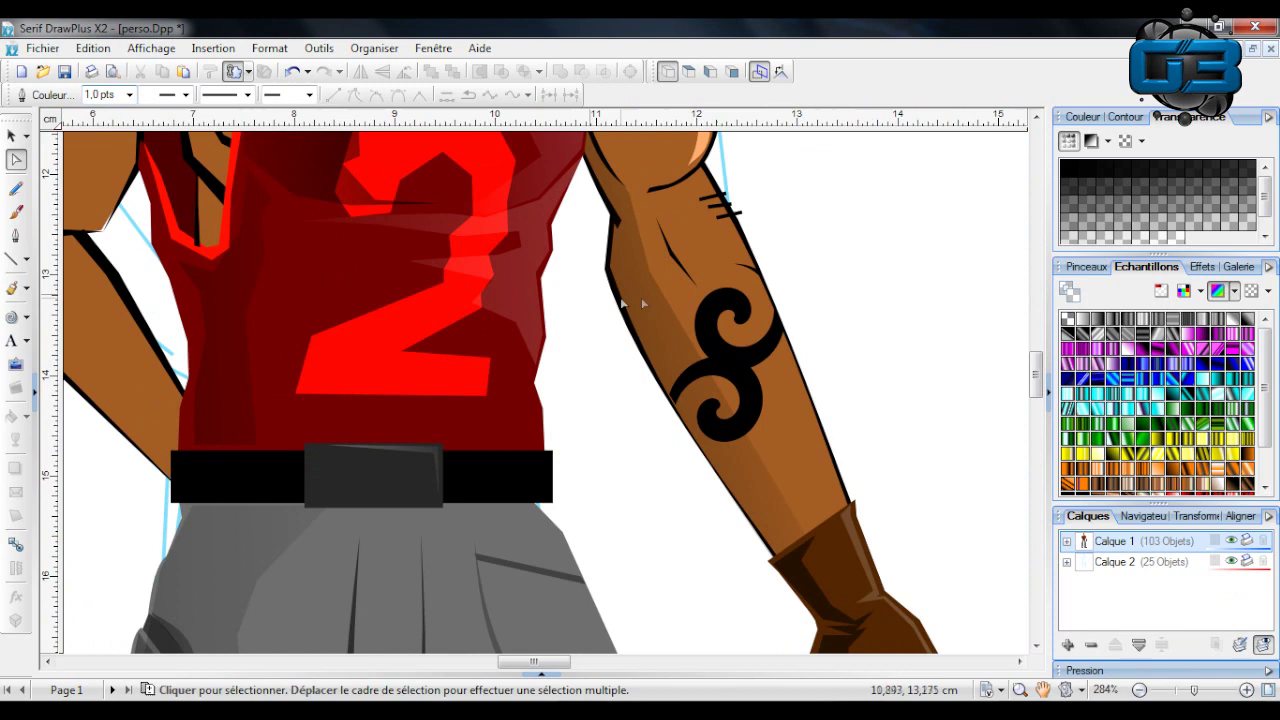
{"action": "left_click", "coordinate": [740, 359]}
{"action": "left_click_drag", "start_coordinate": [740, 359], "coordinate": [740, 363]}
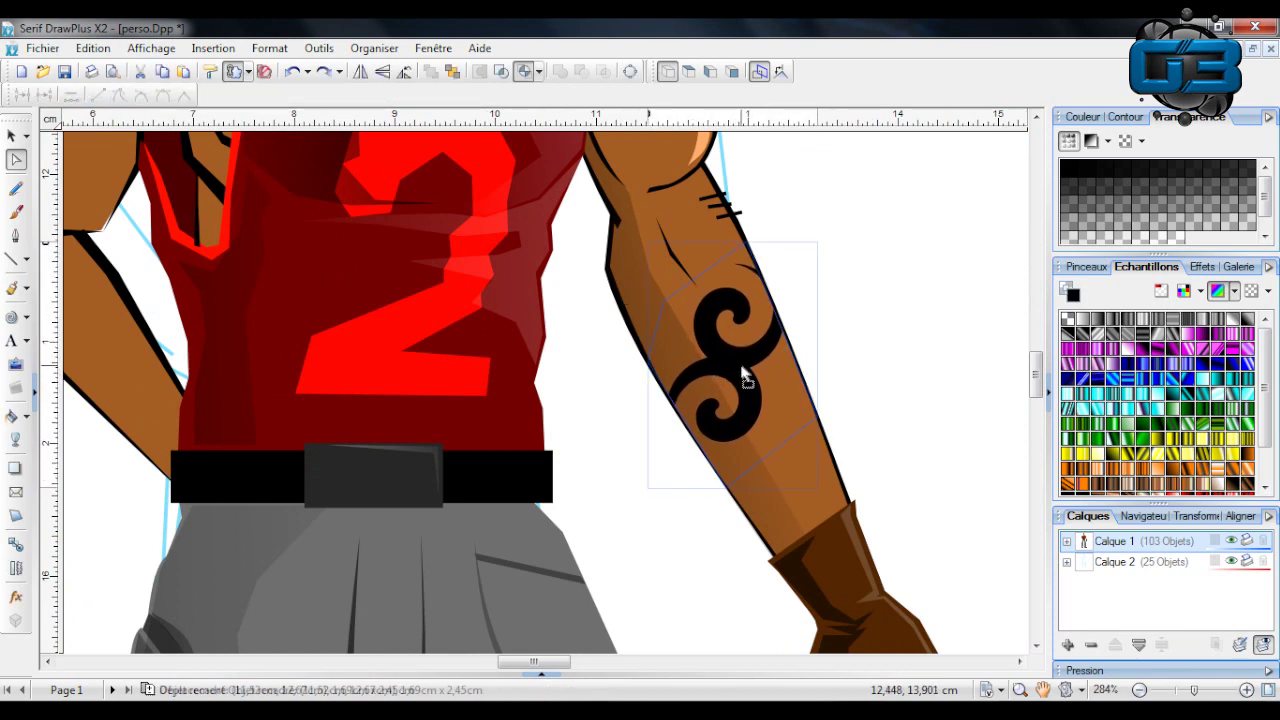
{"action": "left_click", "coordinate": [1110, 210]}
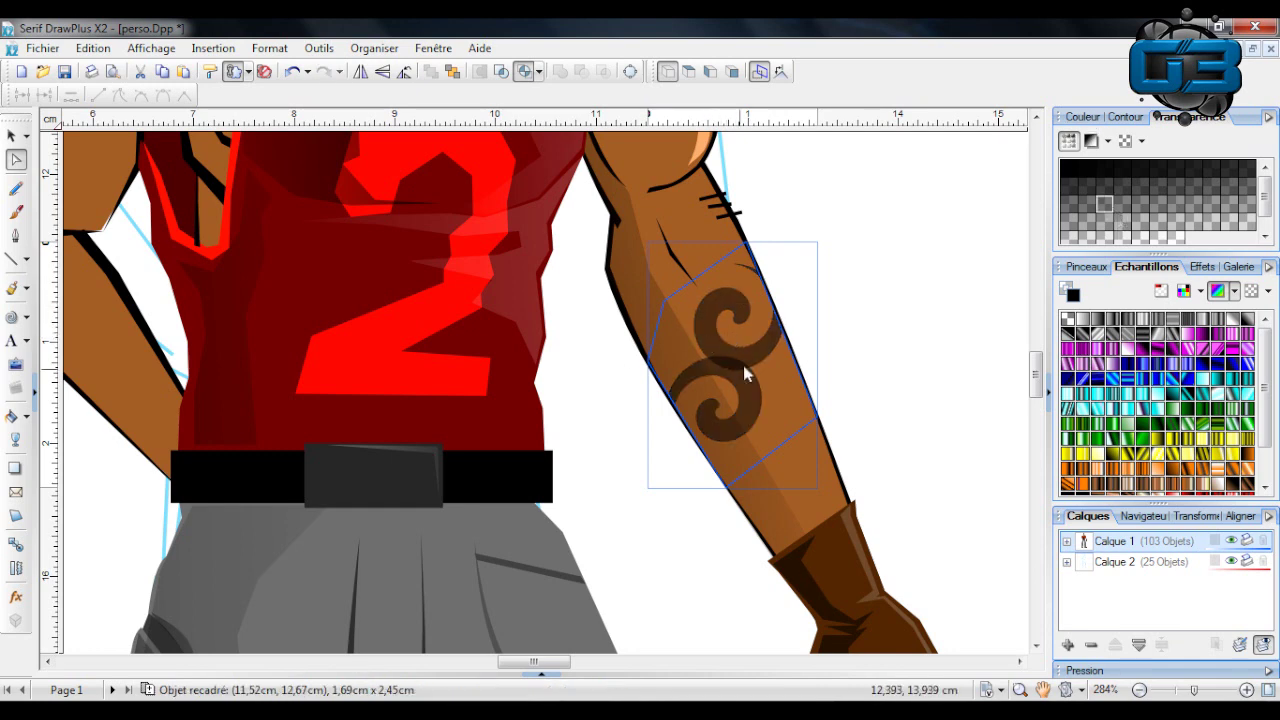
{"action": "left_click", "coordinate": [1070, 168]}
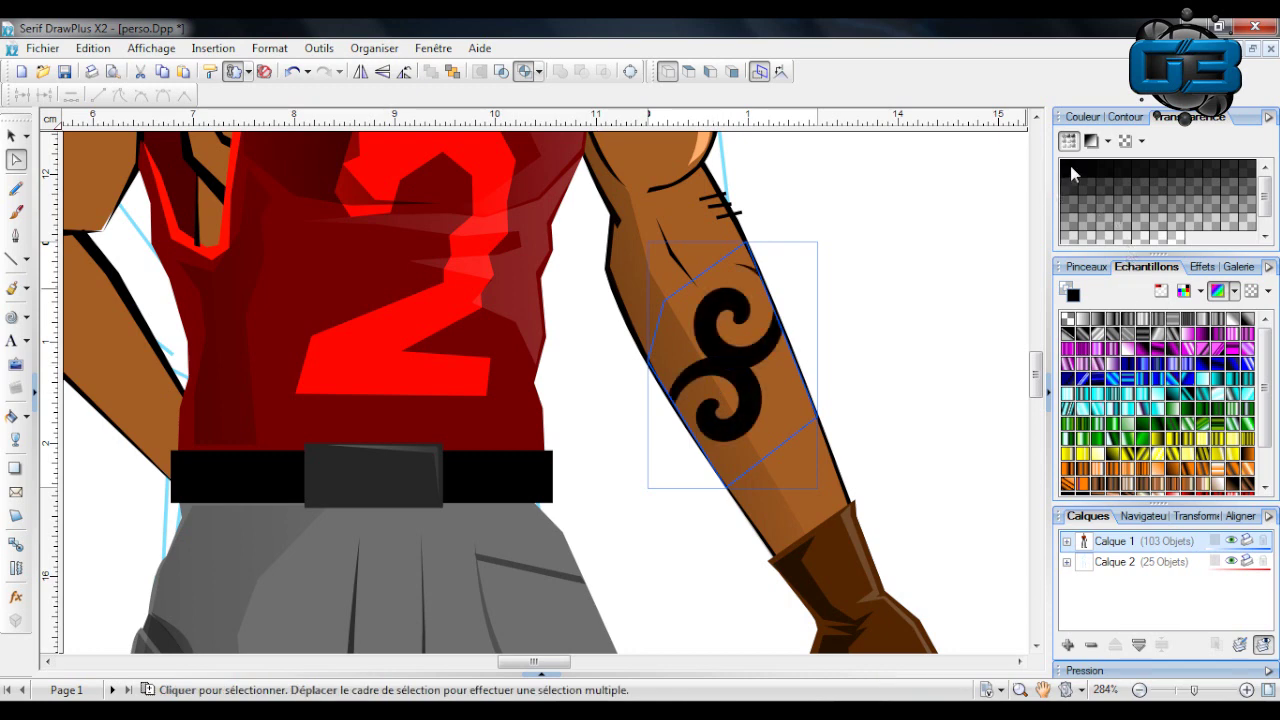
Undo the tattoo edits back through the crop, restoring the two separate spirals and the forearm outline.
{"action": "key", "text": "ctrl+z"}
{"action": "key", "text": "ctrl+y"}
{"action": "key", "text": "ctrl+u"}
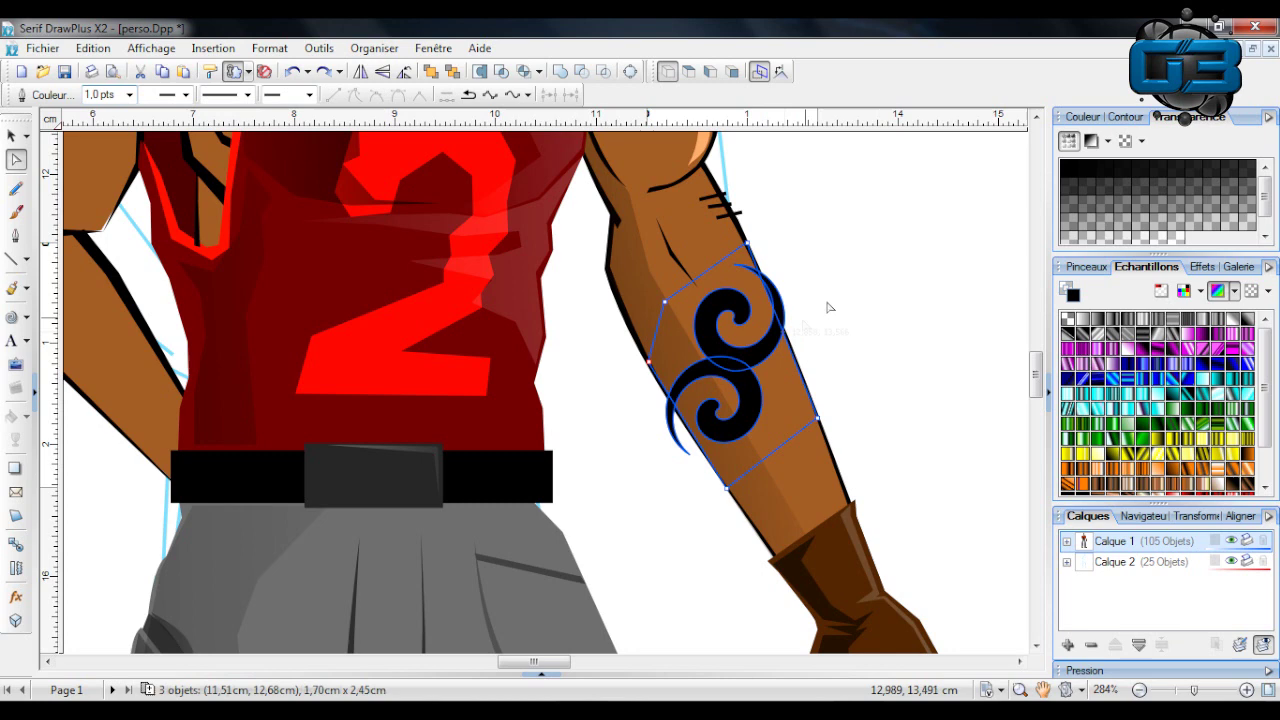
Merge the two spirals on the forearm into a single closed shape.
{"action": "left_click", "coordinate": [807, 329]}
{"action": "left_click", "coordinate": [743, 360]}
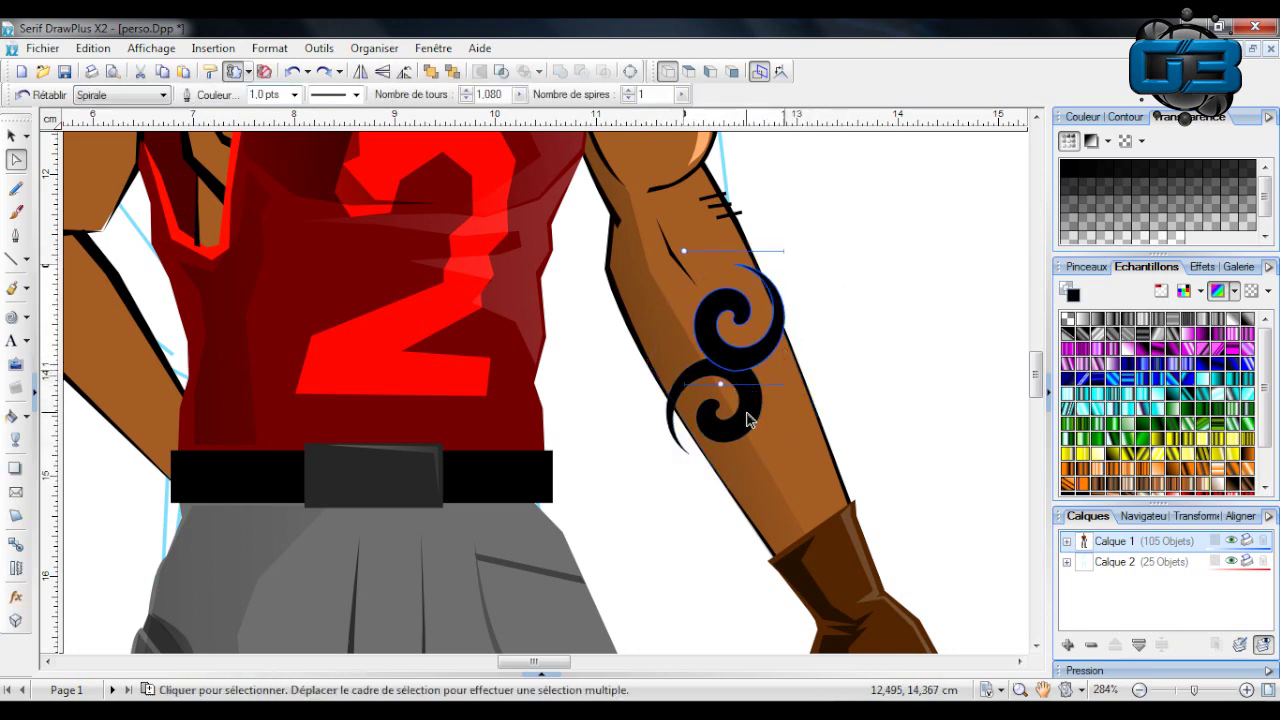
{"action": "left_click", "coordinate": [748, 420], "text": "shift"}
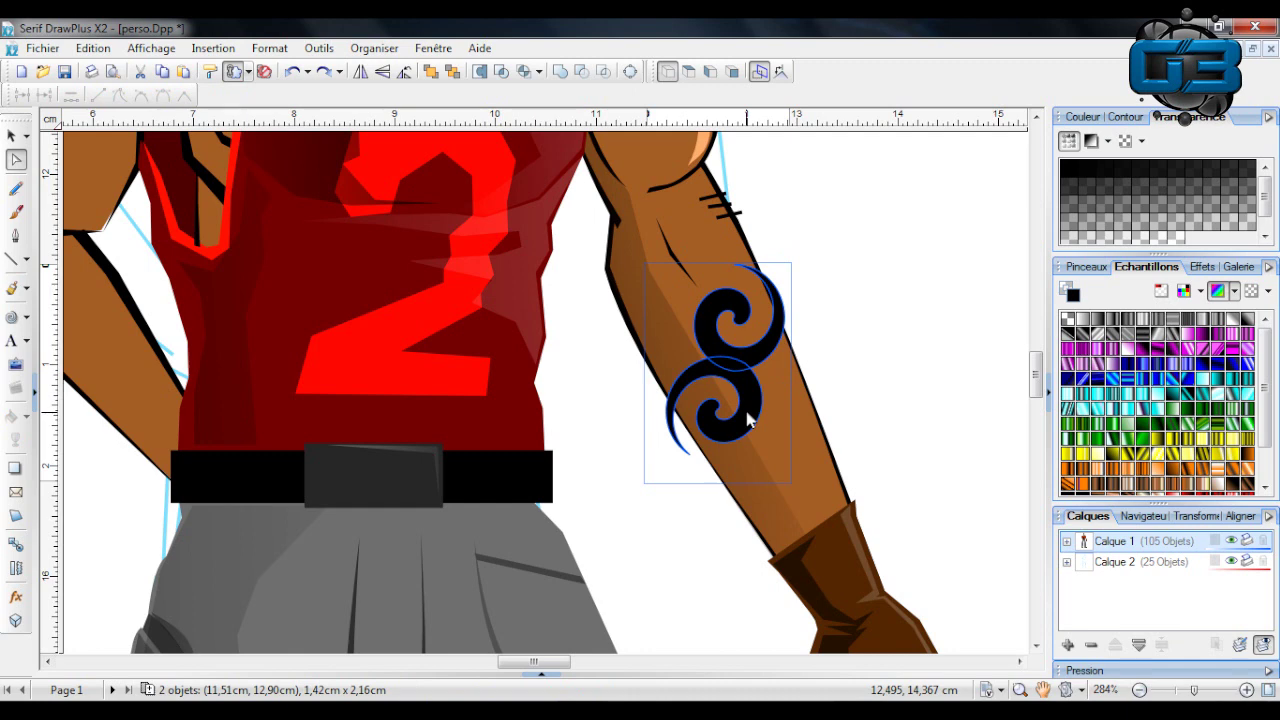
{"action": "left_click", "coordinate": [562, 79]}
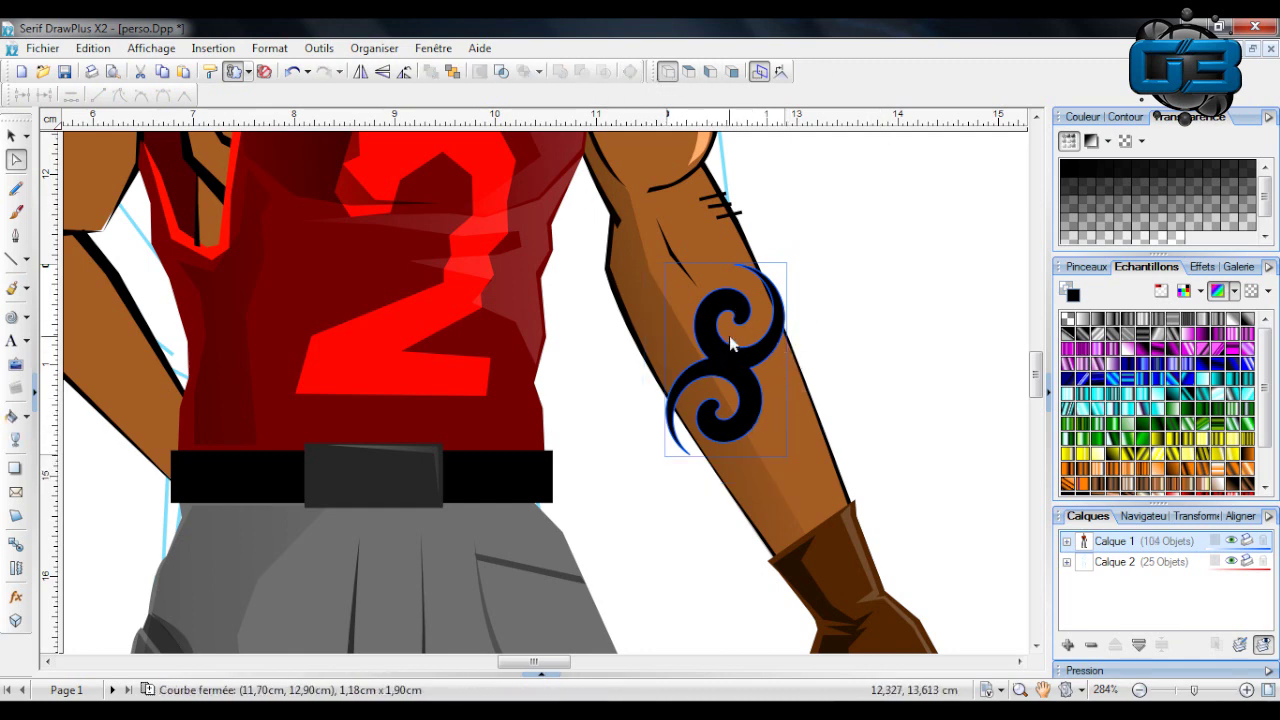
Try to crop the merged spiral shape together with the forearm outline.
{"action": "left_click", "coordinate": [651, 368], "text": "shift"}
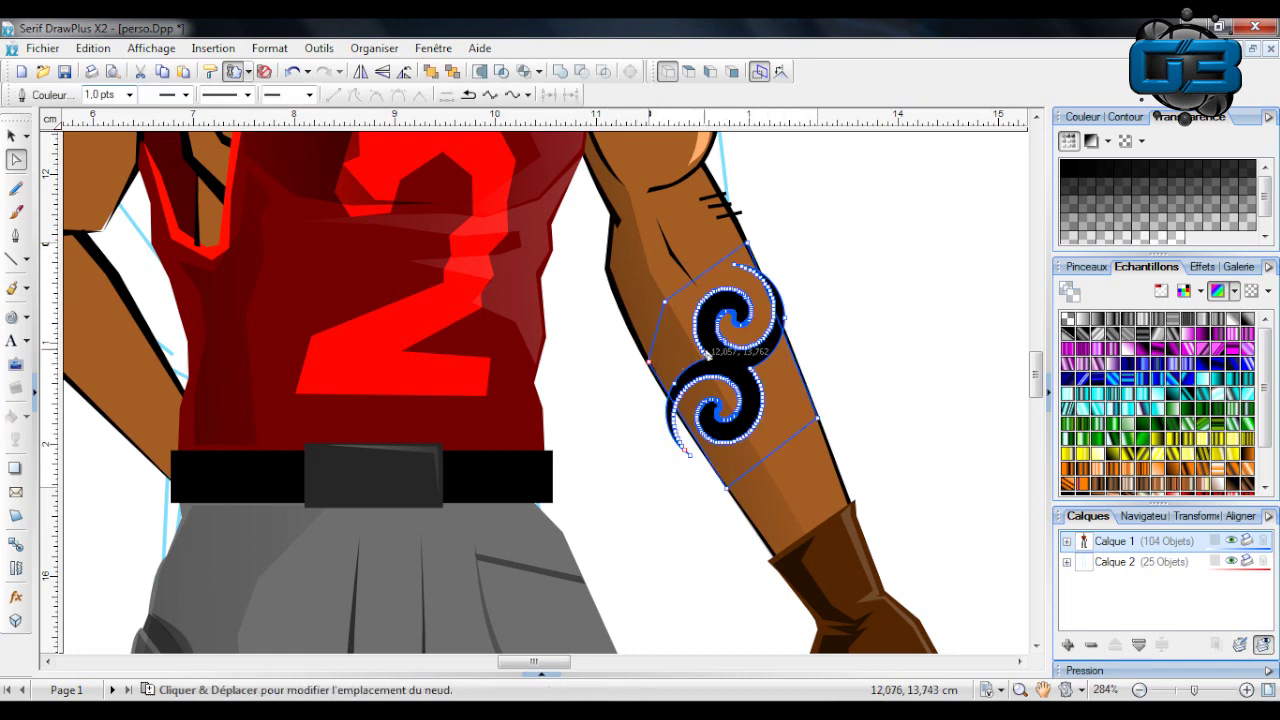
{"action": "right_click", "coordinate": [681, 341]}
{"action": "left_click", "coordinate": [738, 529]}
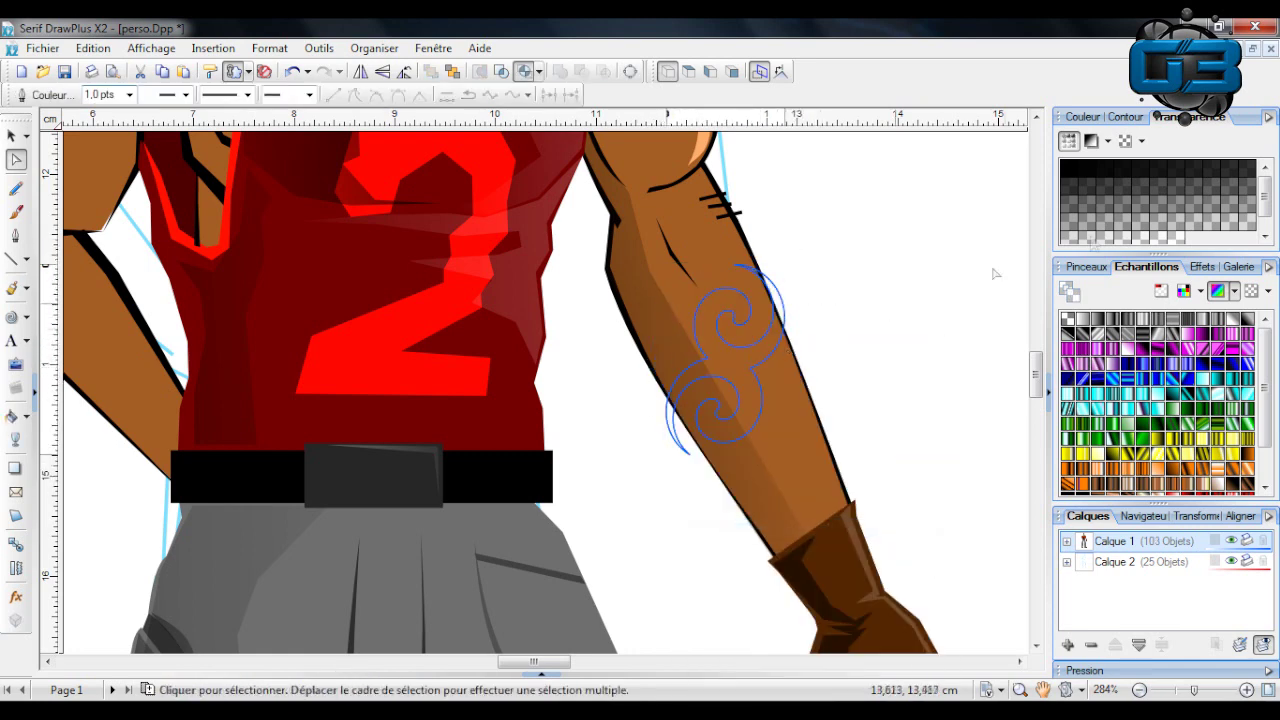
{"action": "left_click", "coordinate": [829, 271]}
Bring the forearm outline to the front and crop the merged spirals to it.
{"action": "left_click", "coordinate": [672, 290]}
{"action": "left_click", "coordinate": [674, 296]}
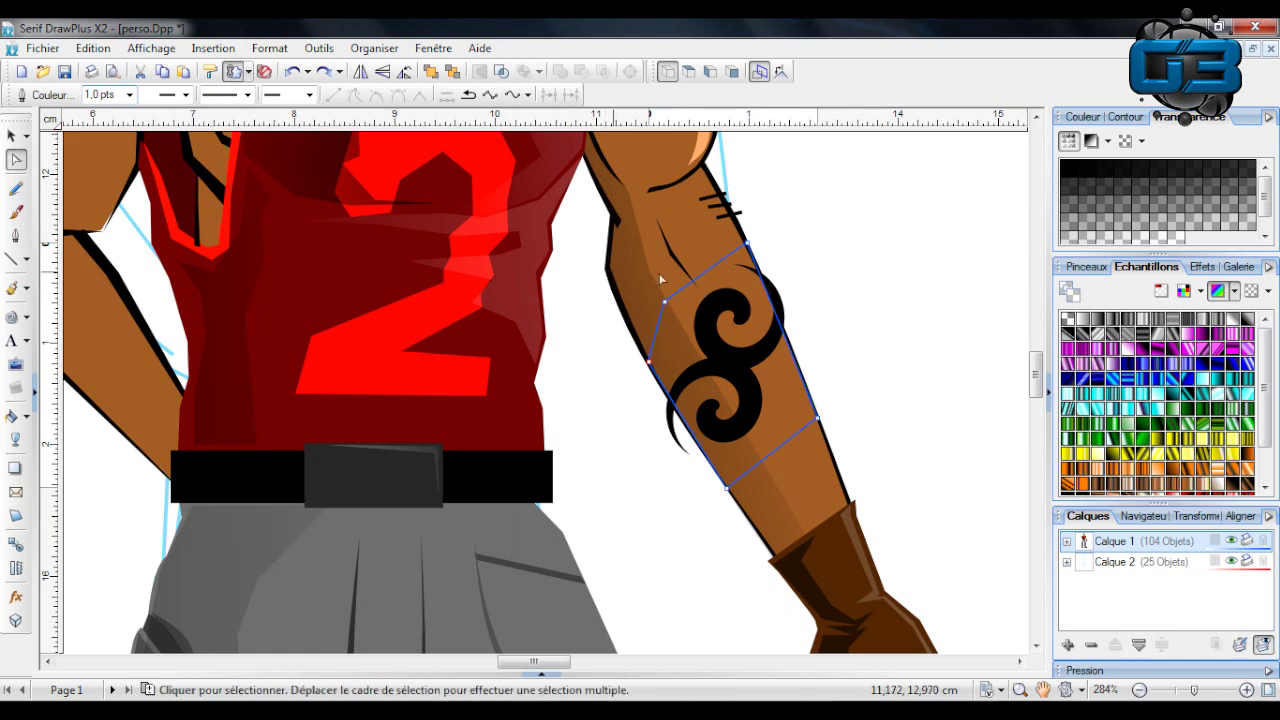
{"action": "left_click", "coordinate": [431, 72]}
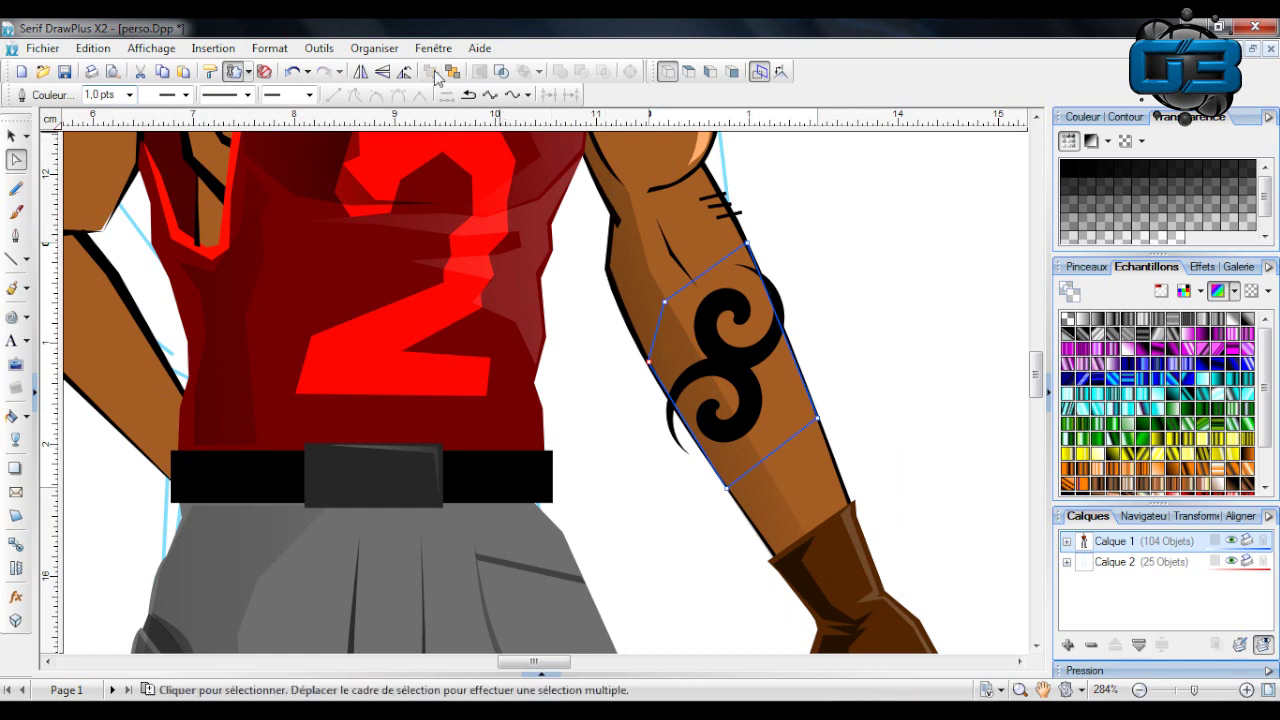
{"action": "left_click", "coordinate": [733, 340], "text": "shift"}
{"action": "right_click", "coordinate": [723, 352]}
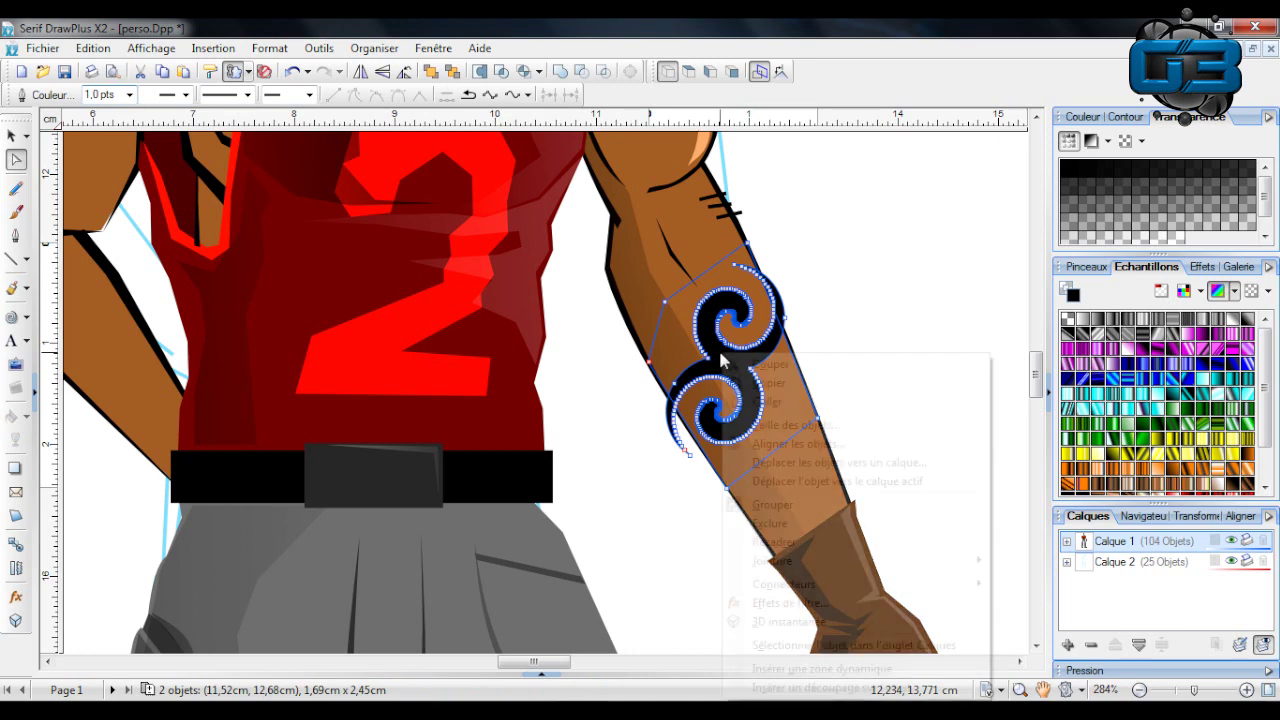
{"action": "left_click", "coordinate": [787, 545]}
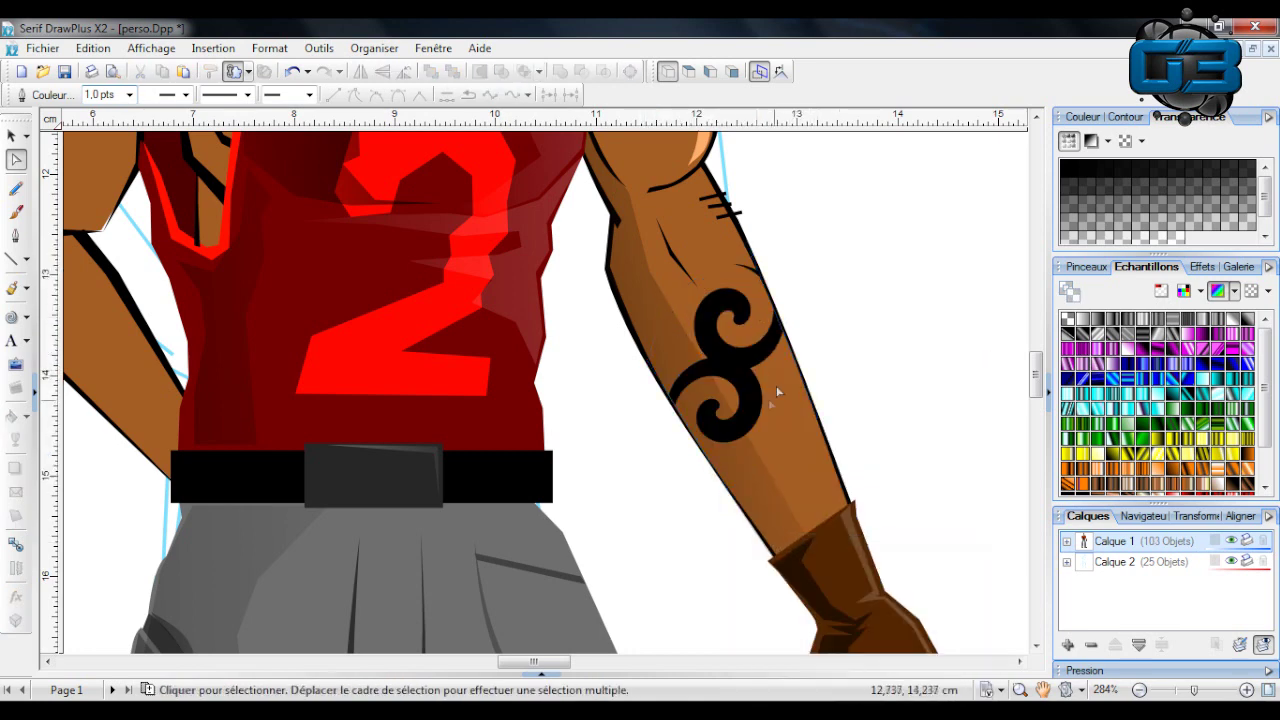
Give the cropped forearm tattoo a mid-level uniform transparency and deselect it.
{"action": "left_click", "coordinate": [738, 355]}
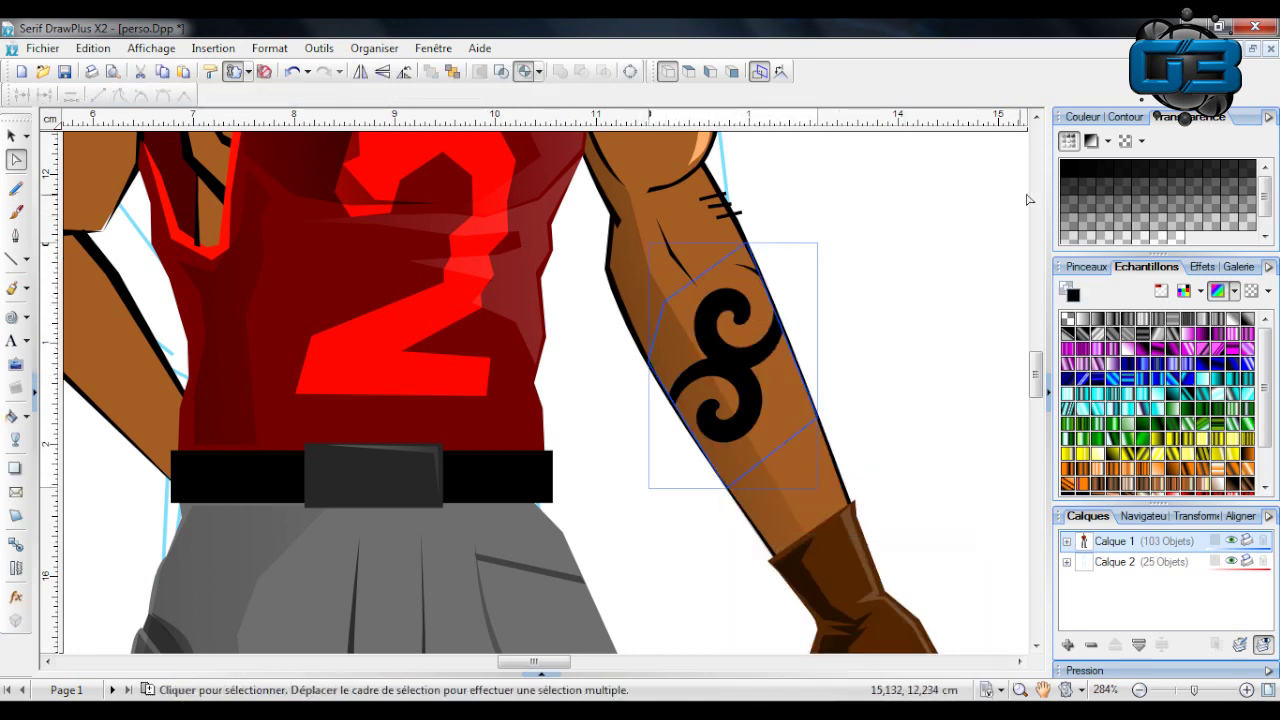
{"action": "left_click", "coordinate": [1122, 205]}
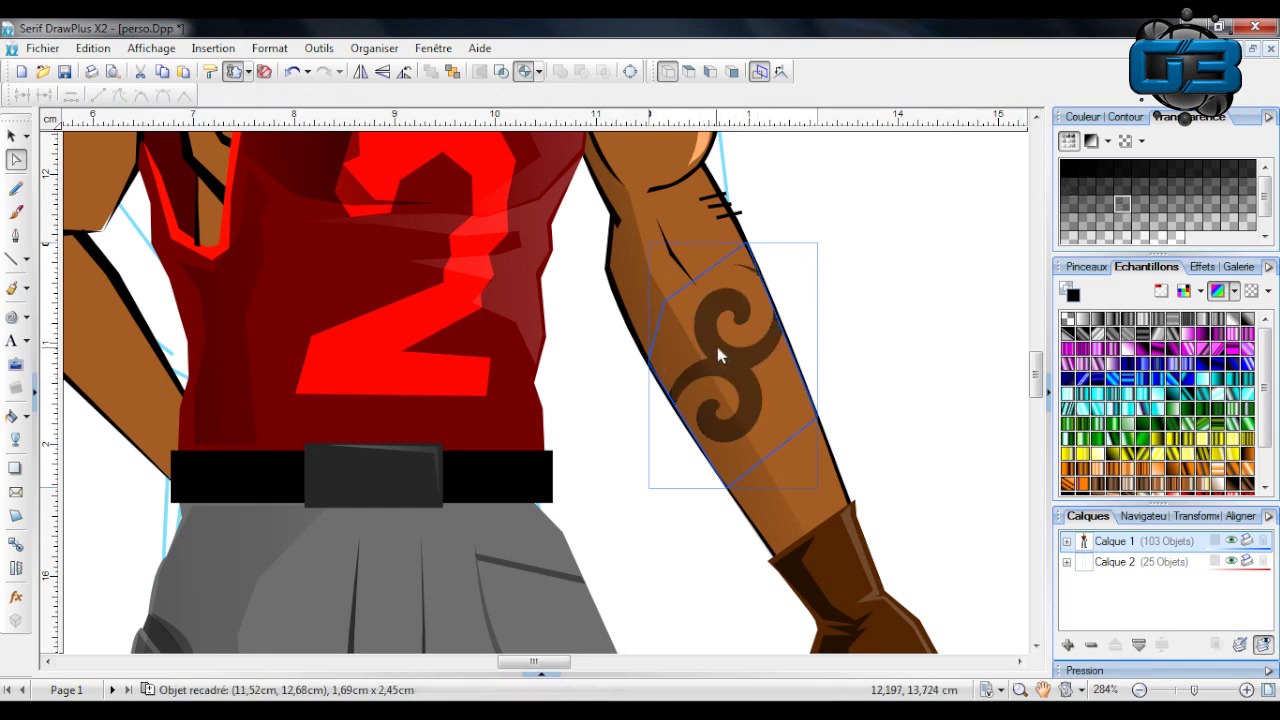
{"action": "left_click", "coordinate": [871, 294]}
Try a bright red colour on the semi-transparent forearm tattoo.
{"action": "scroll", "coordinate": [880, 320], "scroll_direction": "down", "scroll_amount": 1}
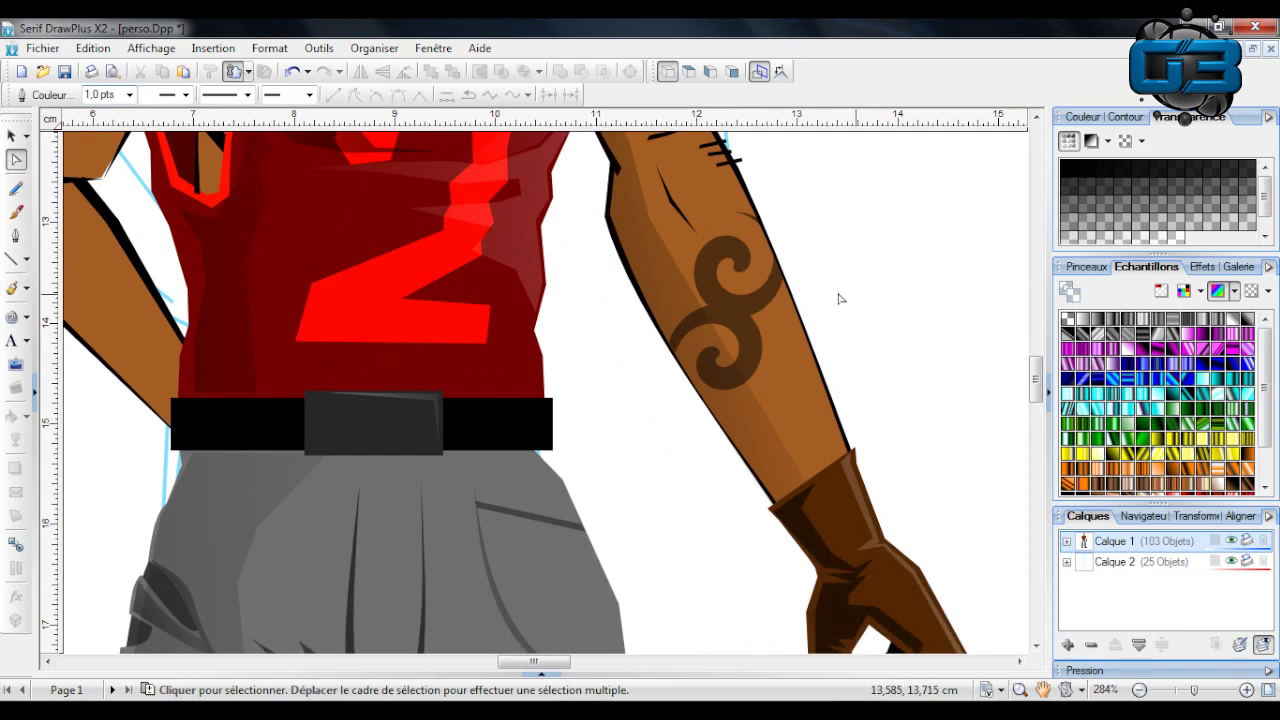
{"action": "left_click", "coordinate": [748, 330]}
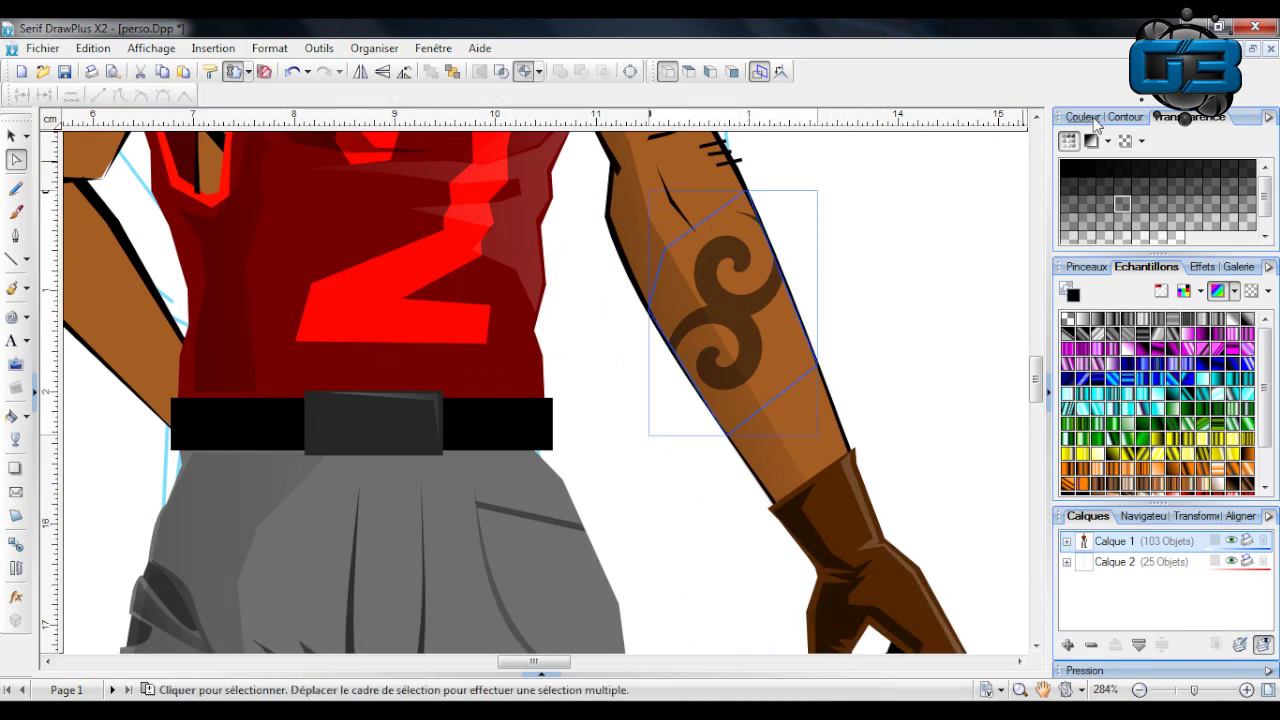
{"action": "left_click", "coordinate": [1090, 118]}
{"action": "left_click_drag", "start_coordinate": [1187, 193], "coordinate": [1219, 196]}
{"action": "left_click", "coordinate": [1164, 173]}
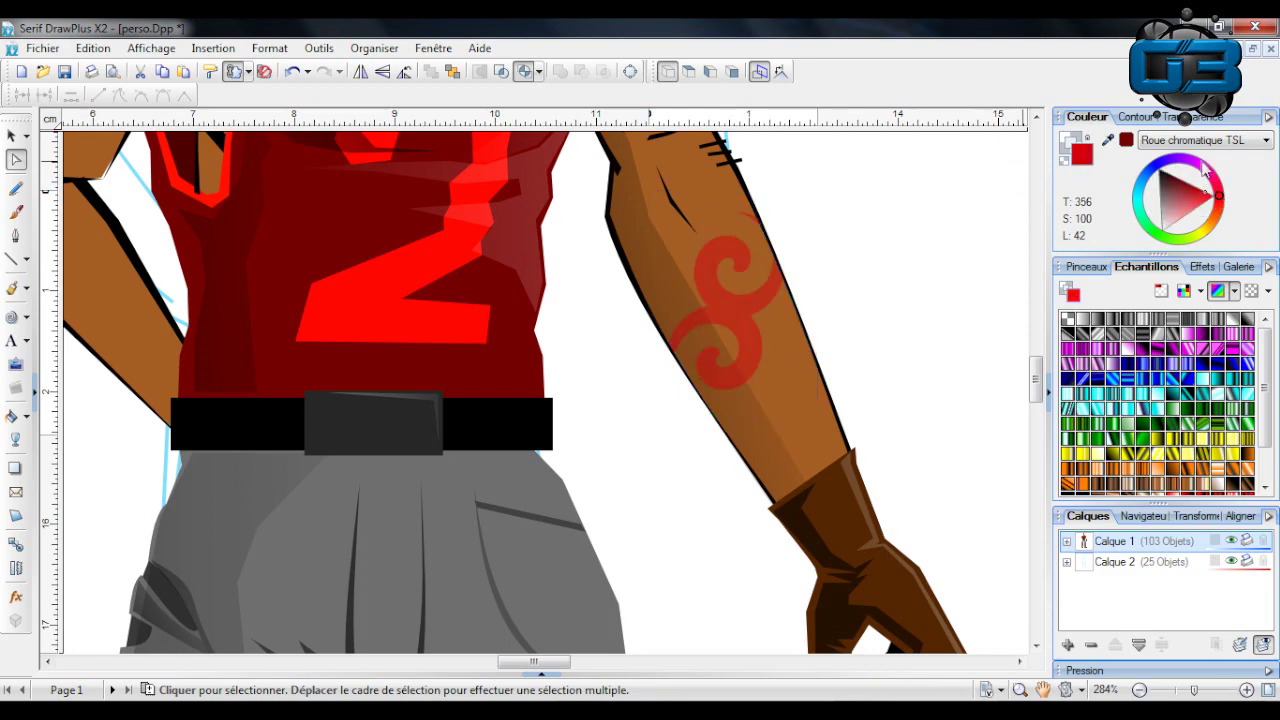
{"action": "left_click", "coordinate": [920, 188]}
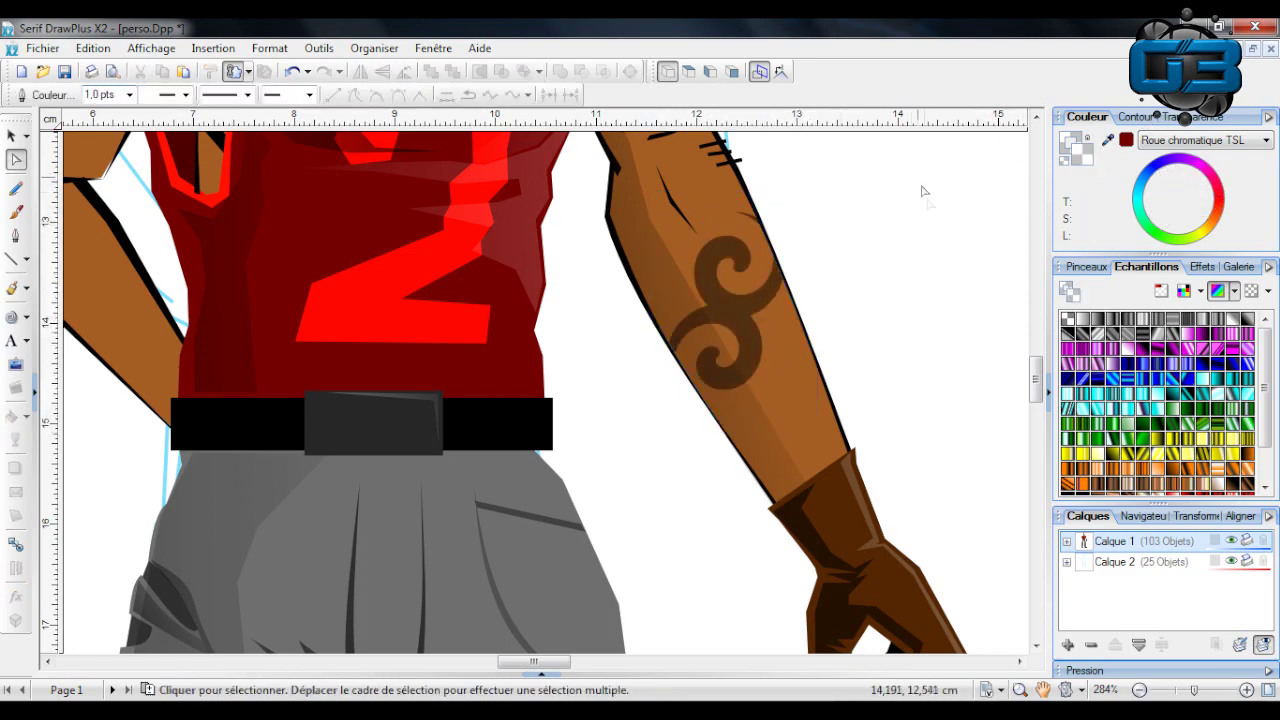
Examine the whole character from head to shoes, at full-page view and at 100% zoom.
{"action": "scroll", "coordinate": [943, 234], "scroll_direction": "up", "scroll_amount": 2}
{"action": "scroll", "coordinate": [940, 242], "scroll_direction": "down", "scroll_amount": 3}
{"action": "scroll", "coordinate": [886, 278], "scroll_direction": "down", "scroll_amount": 3}
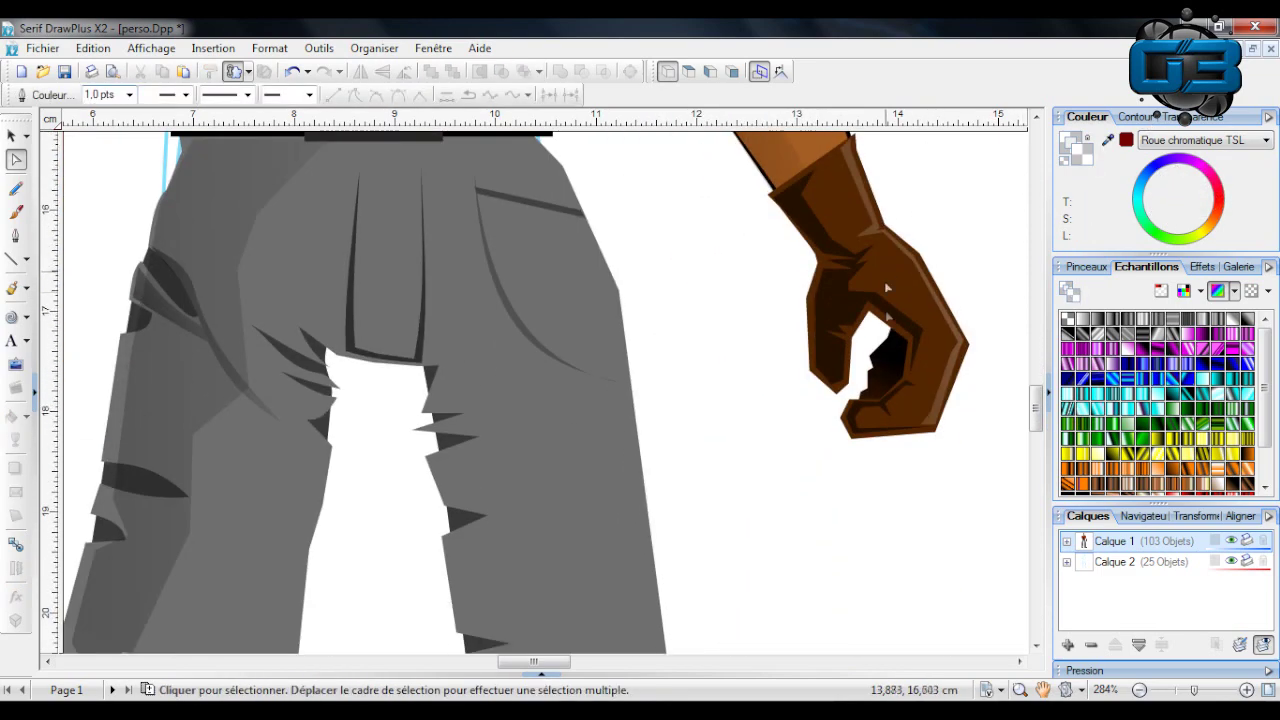
{"action": "left_click", "coordinate": [1168, 693]}
{"action": "scroll", "coordinate": [848, 415], "scroll_direction": "up", "scroll_amount": 5}
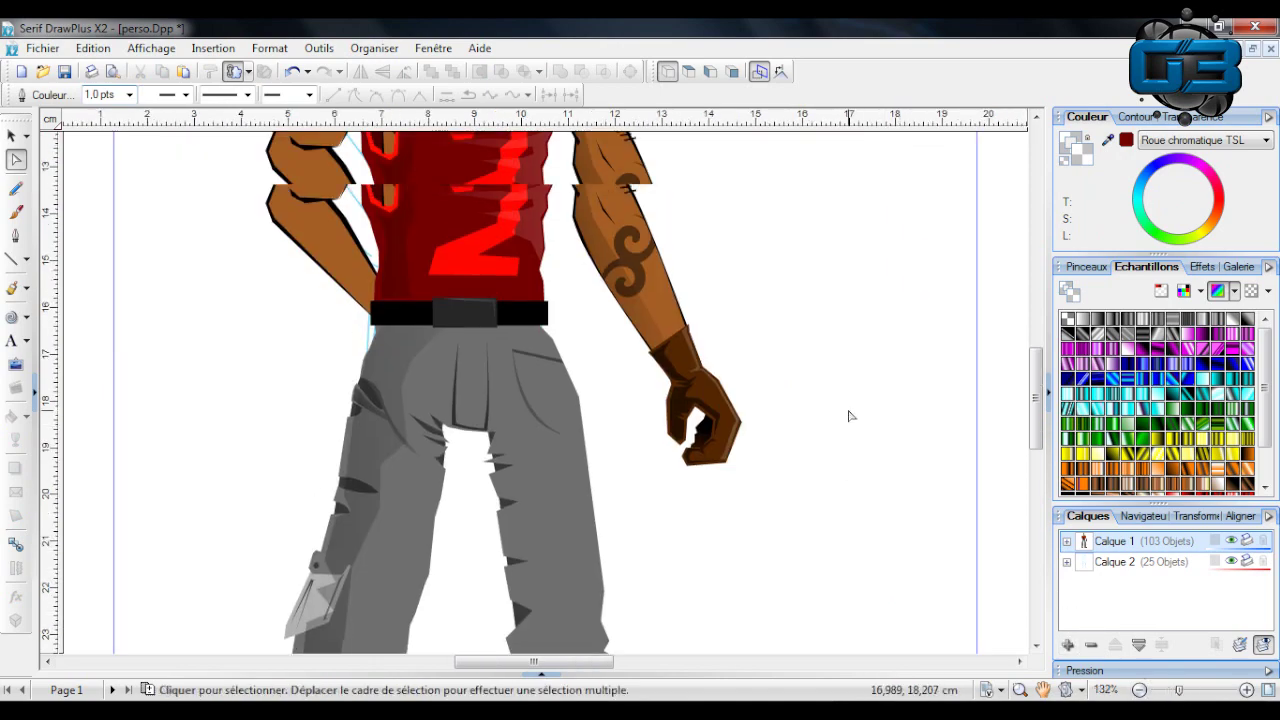
{"action": "left_click", "coordinate": [1168, 690]}
{"action": "scroll", "coordinate": [735, 469], "scroll_direction": "down", "scroll_amount": 3}
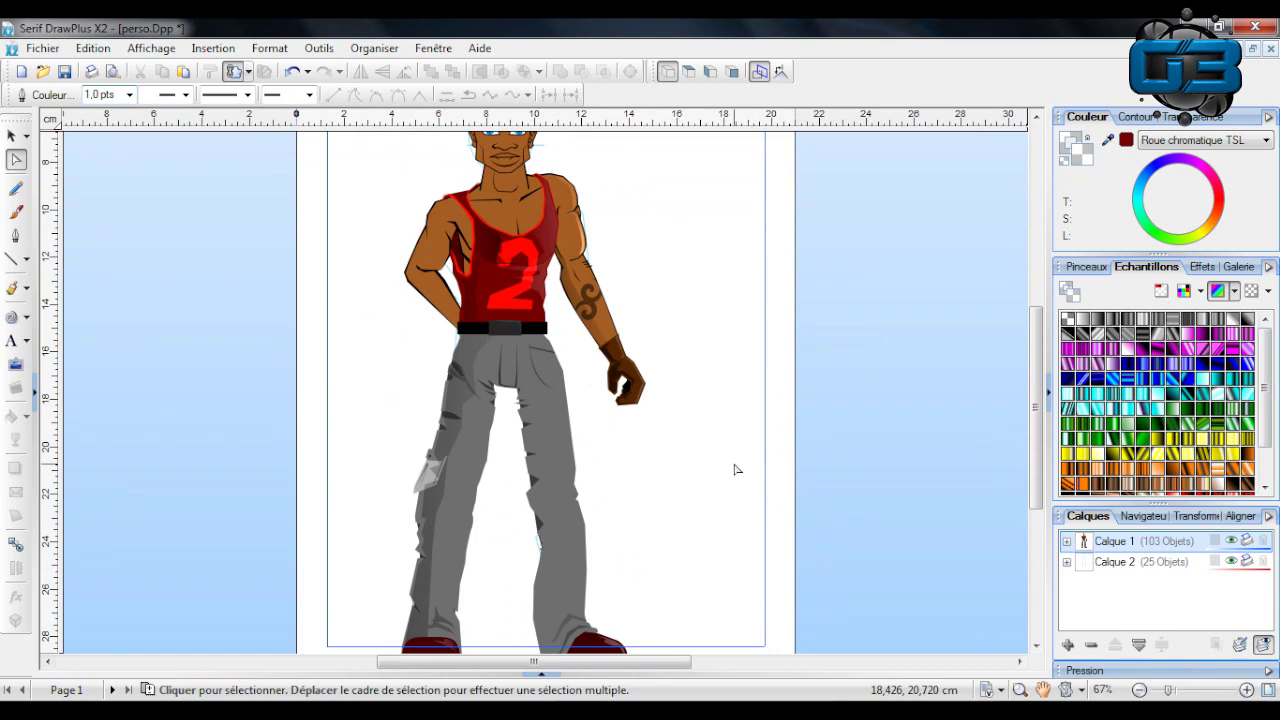
{"action": "scroll", "coordinate": [735, 469], "scroll_direction": "up", "scroll_amount": 1}
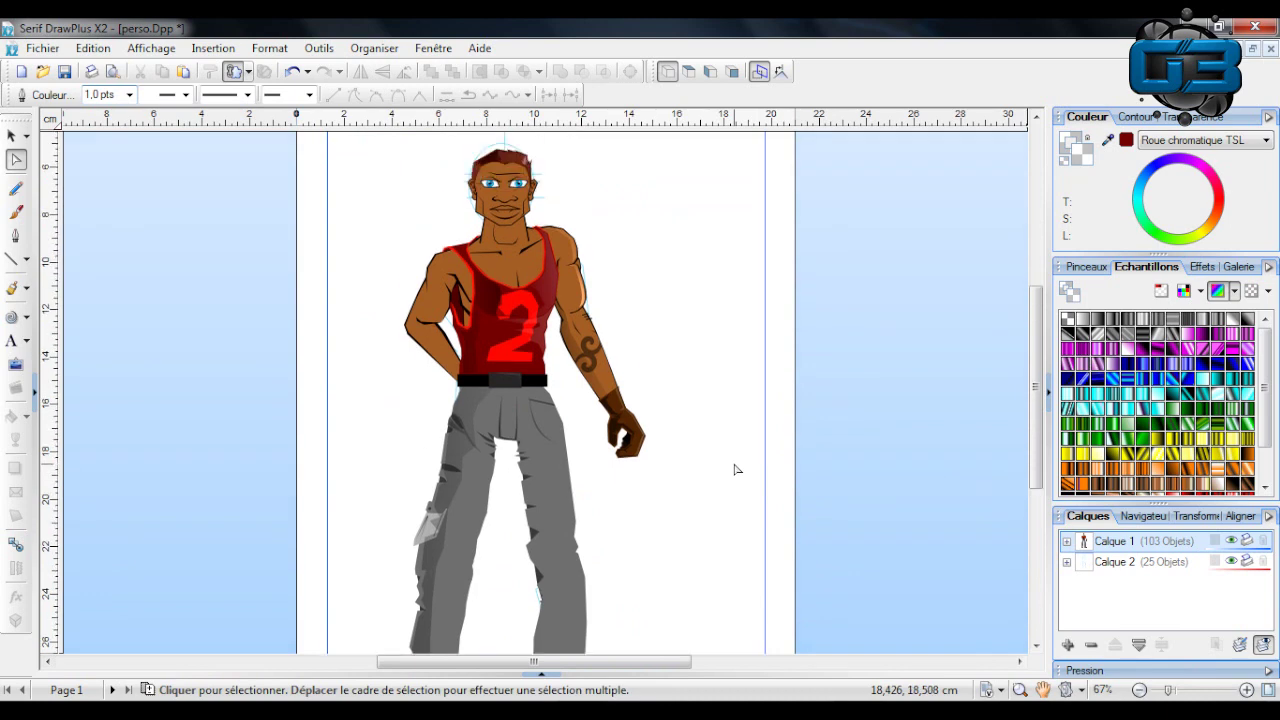
{"action": "left_click", "coordinate": [1168, 690]}
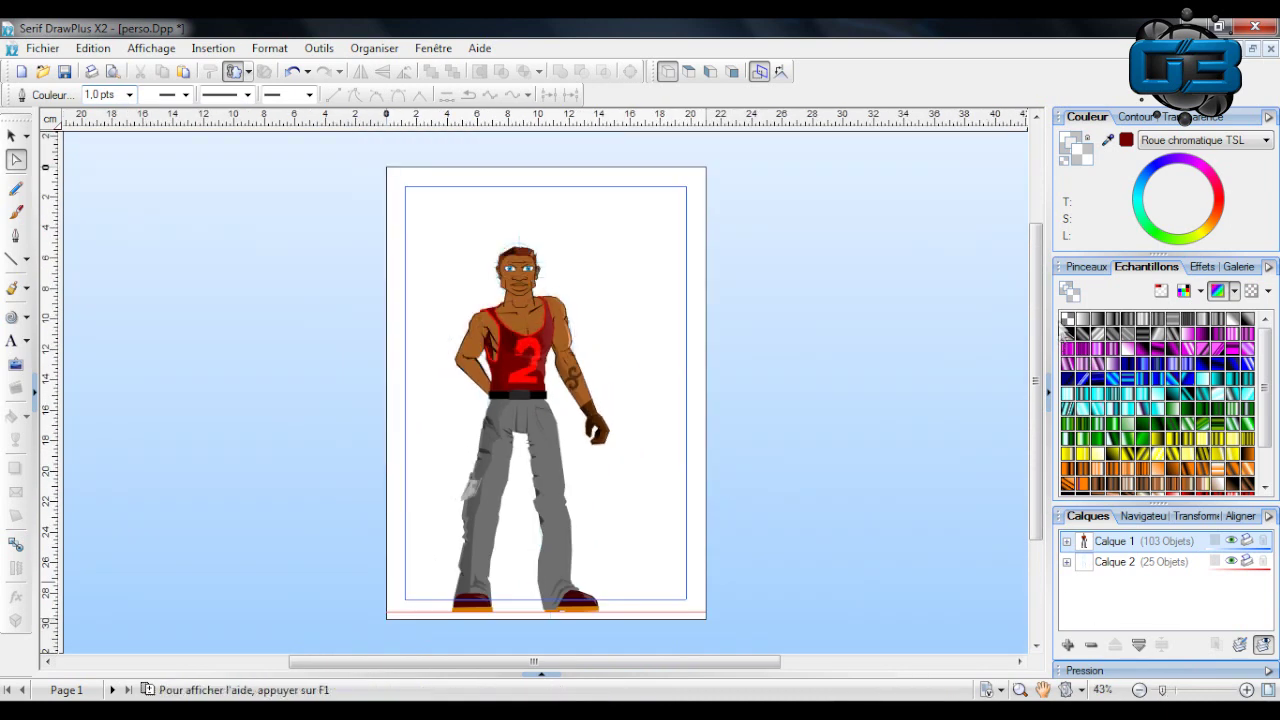
{"action": "left_click_drag", "start_coordinate": [1037, 325], "coordinate": [1036, 344]}
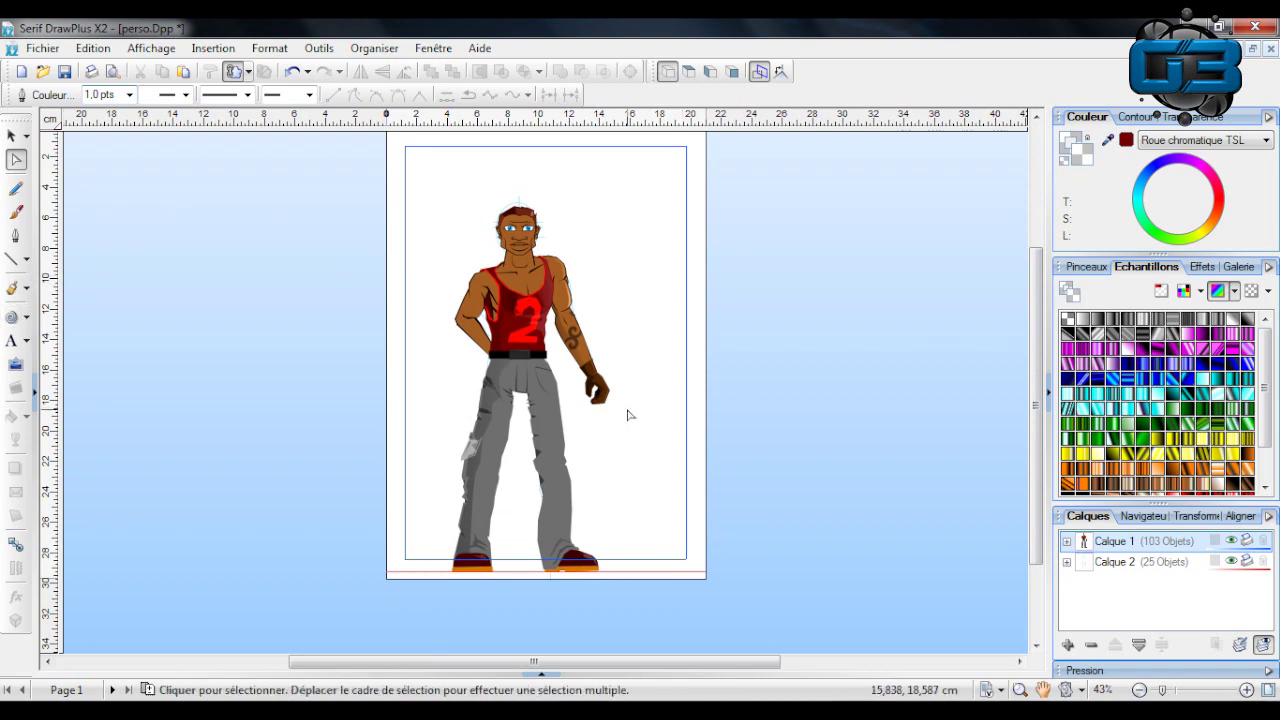
{"action": "left_click_drag", "start_coordinate": [1173, 692], "coordinate": [1176, 692]}
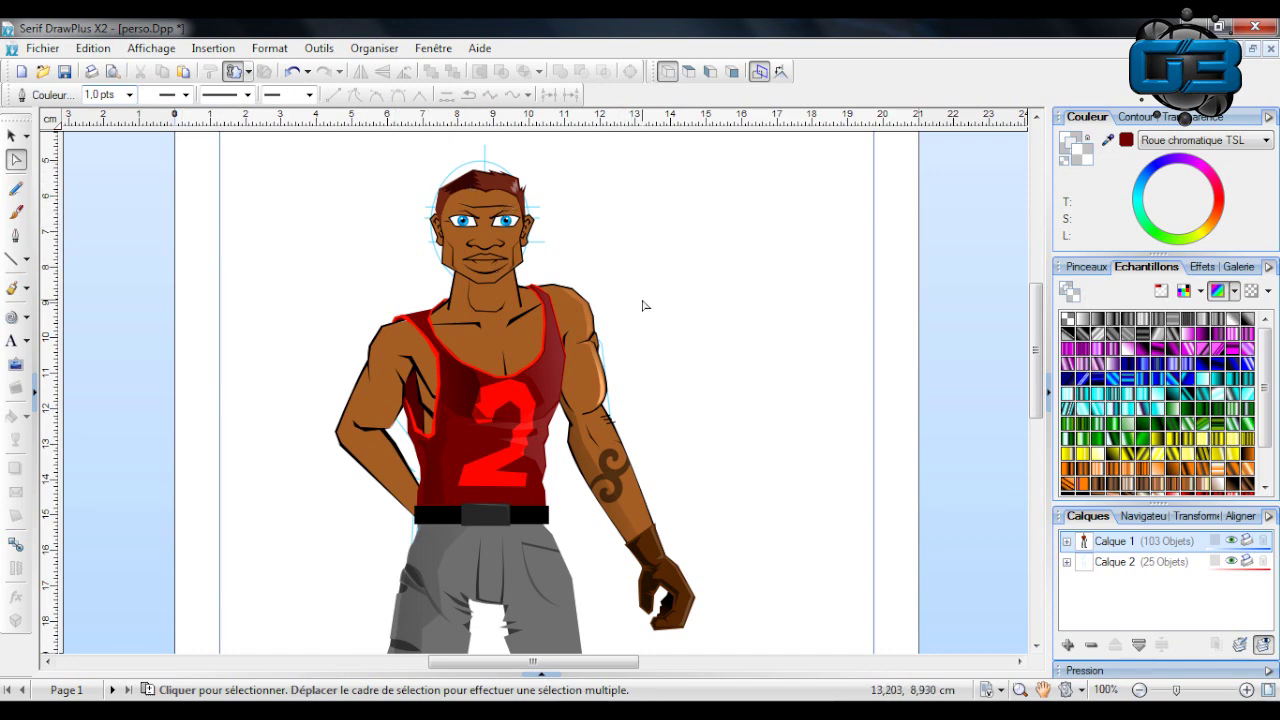
{"action": "scroll", "coordinate": [643, 305], "scroll_direction": "down", "scroll_amount": 10}
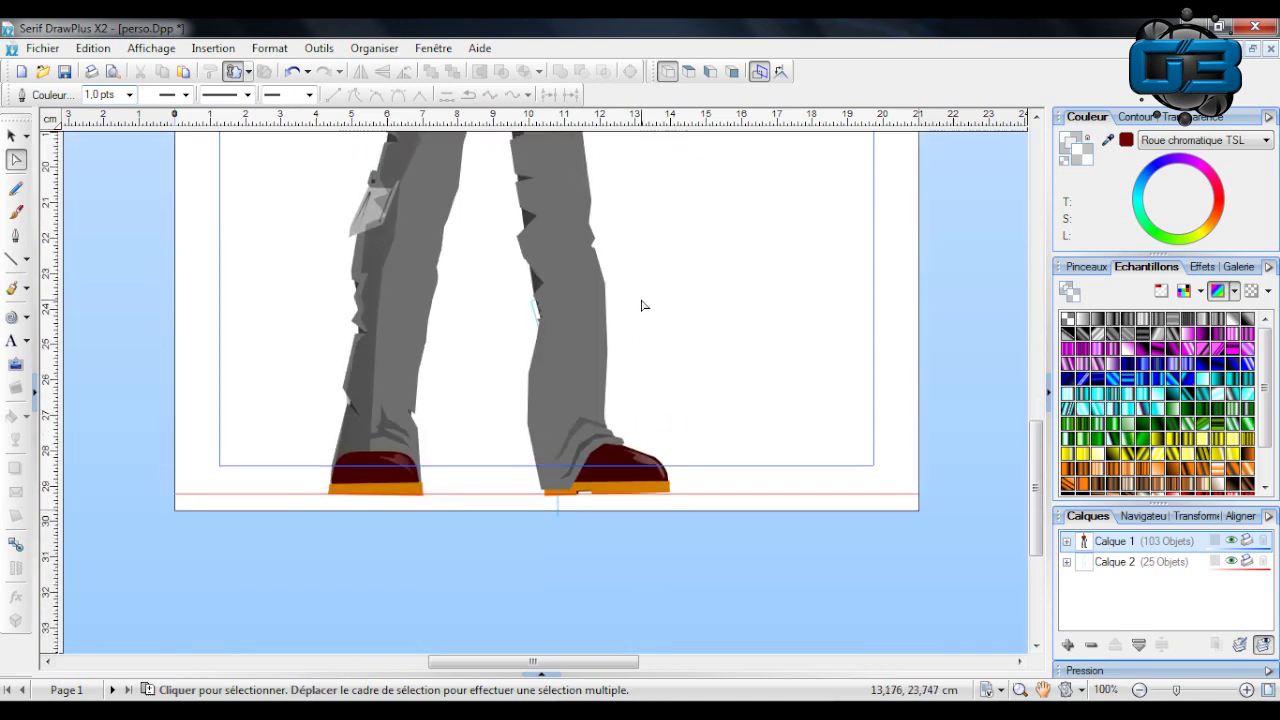
{"action": "scroll", "coordinate": [643, 305], "scroll_direction": "up", "scroll_amount": 5}
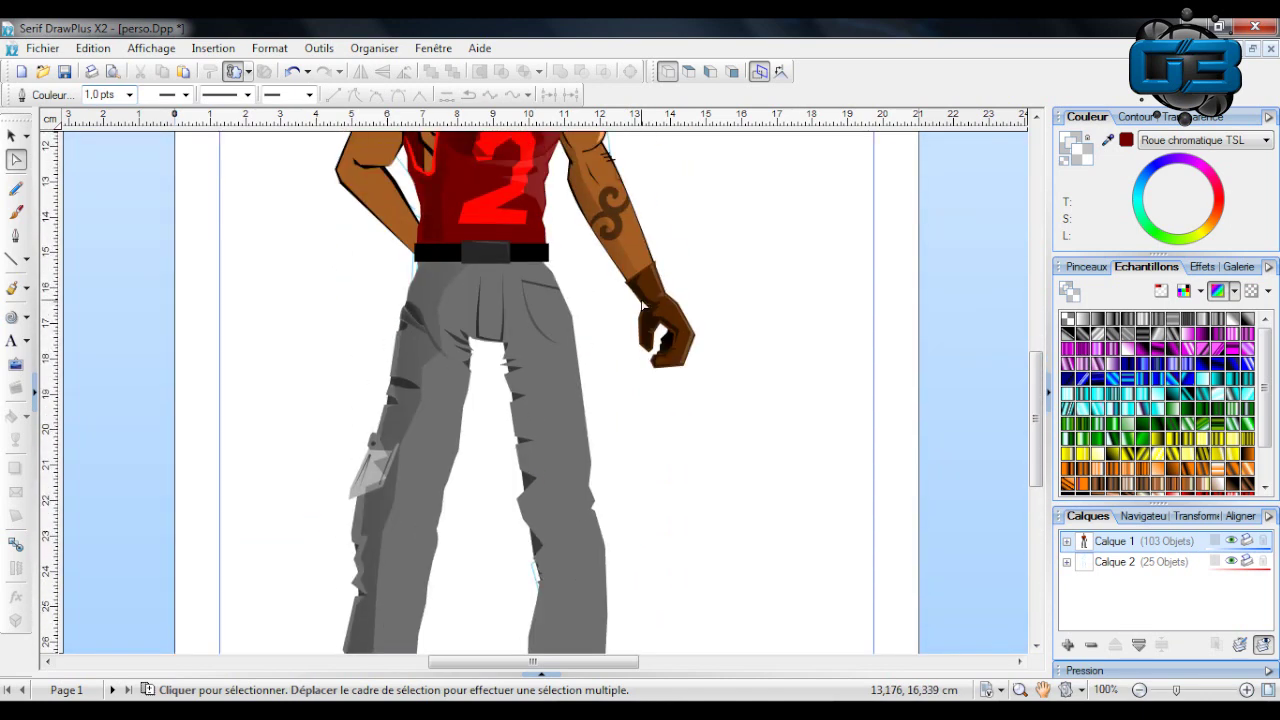
{"action": "scroll", "coordinate": [643, 305], "scroll_direction": "up", "scroll_amount": 3}
{"action": "scroll", "coordinate": [566, 305], "scroll_direction": "up", "scroll_amount": 2}
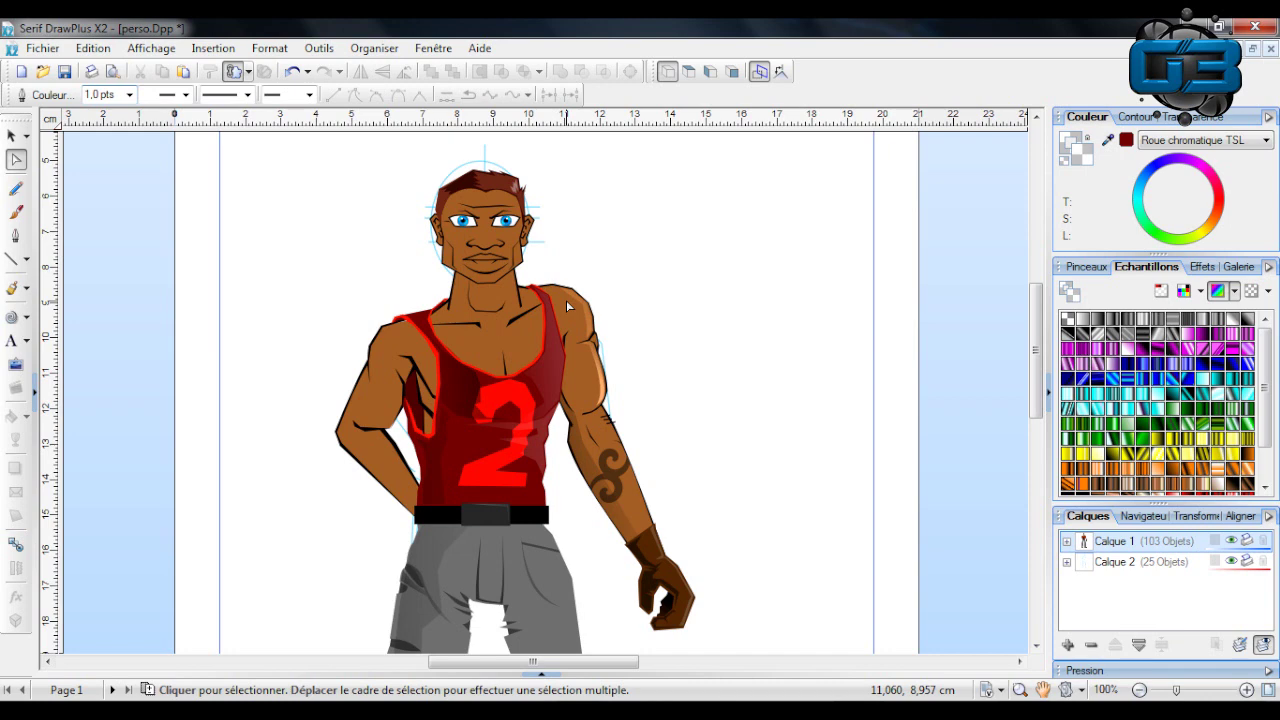
{"action": "scroll", "coordinate": [566, 300], "scroll_direction": "down", "scroll_amount": 8}
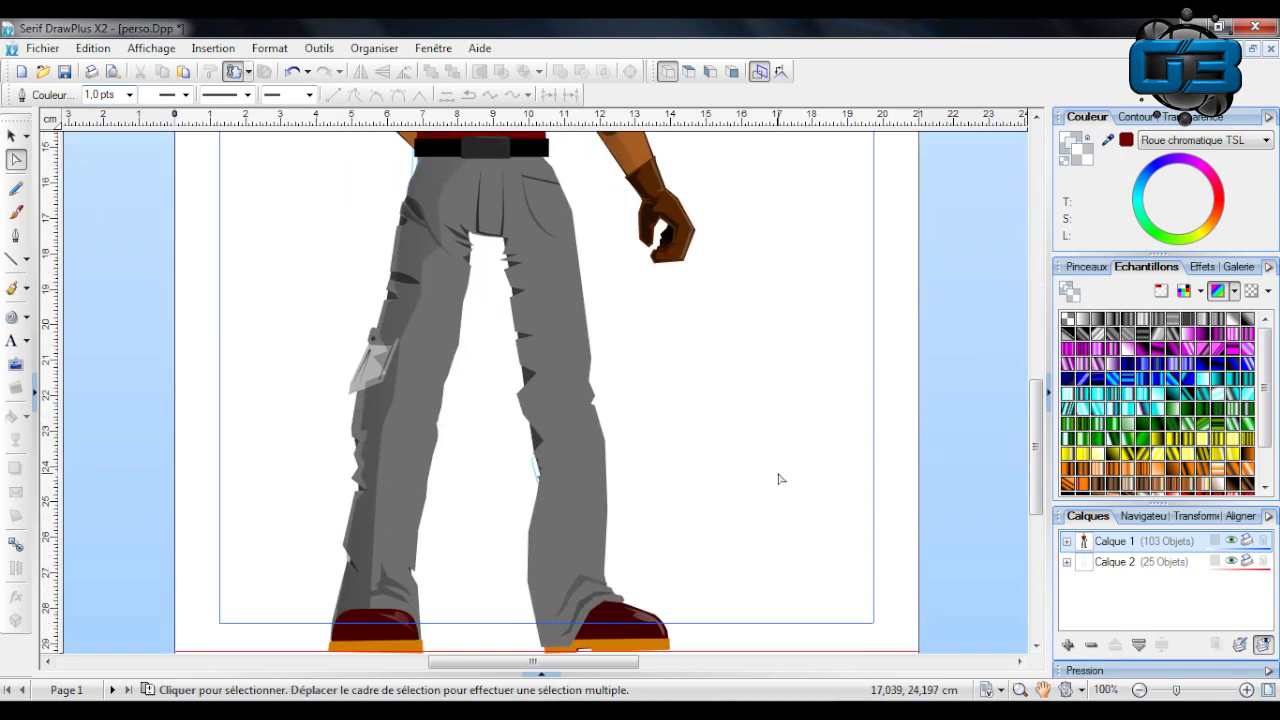
{"action": "scroll", "coordinate": [781, 479], "scroll_direction": "up", "scroll_amount": 8}
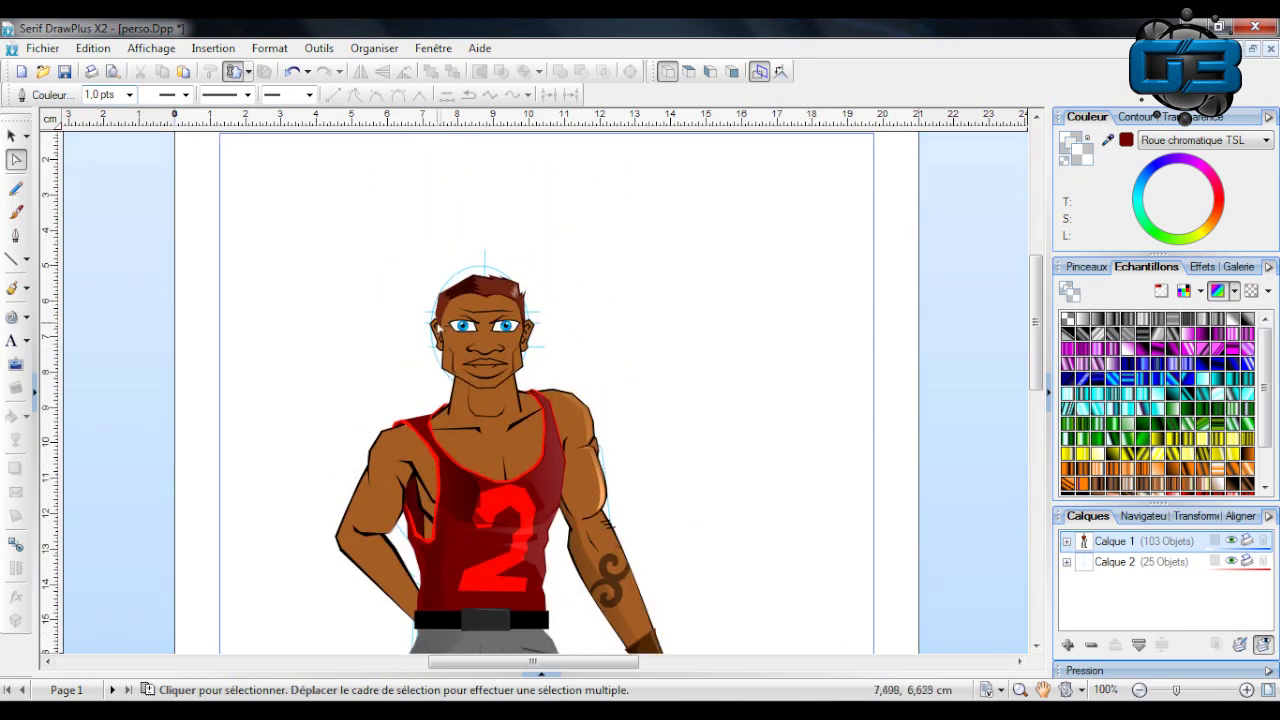
{"action": "scroll", "coordinate": [437, 327], "scroll_direction": "down", "scroll_amount": 3}
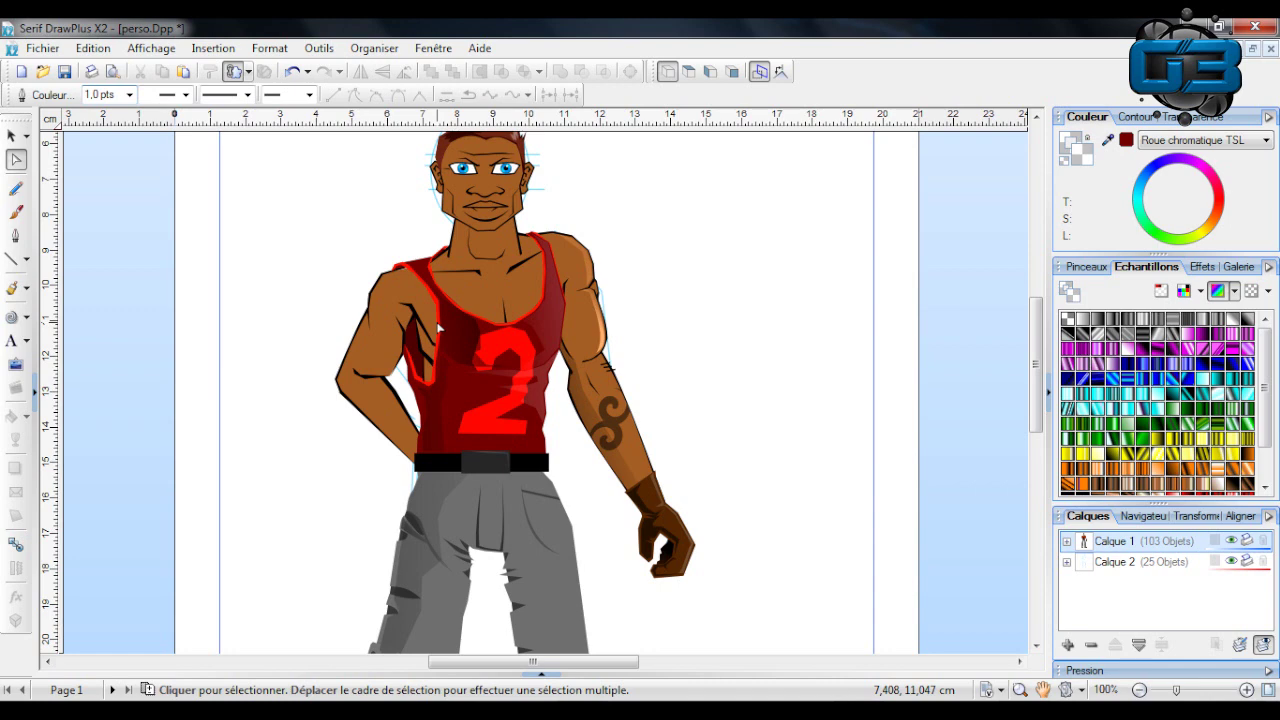
{"action": "scroll", "coordinate": [437, 327], "scroll_direction": "up", "scroll_amount": 3}
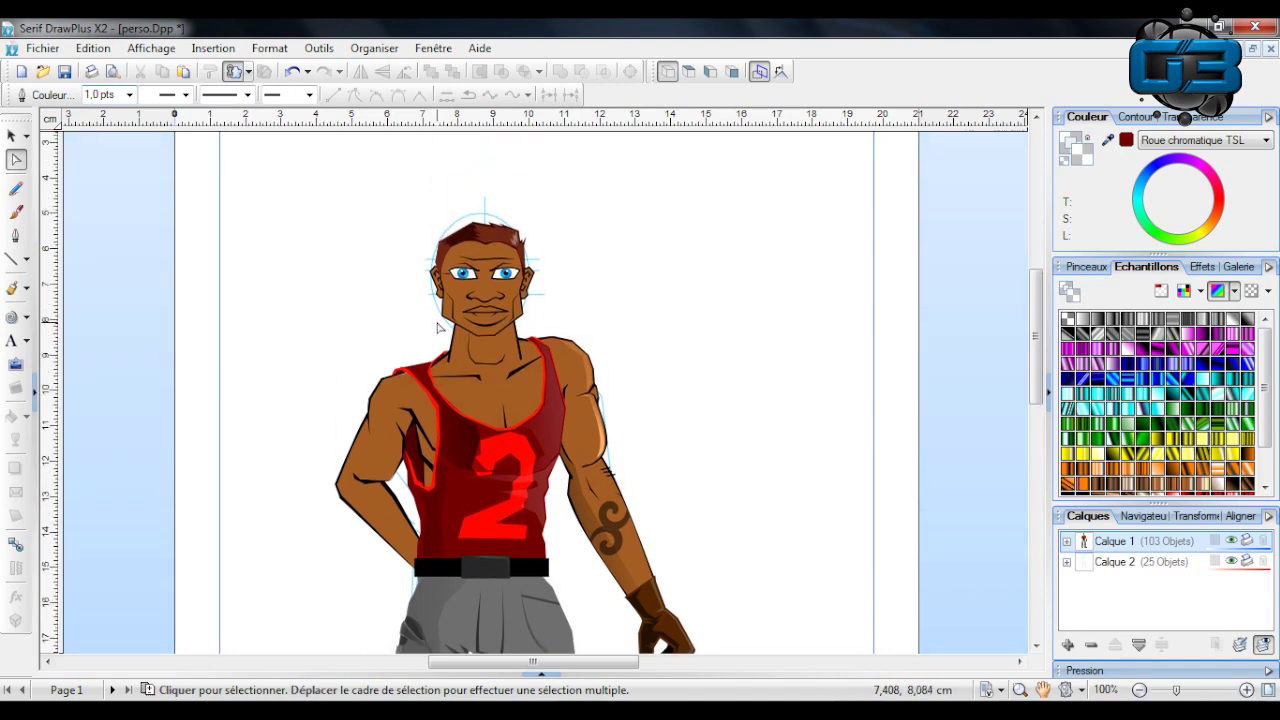
{"action": "scroll", "coordinate": [437, 327], "scroll_direction": "down", "scroll_amount": 6}
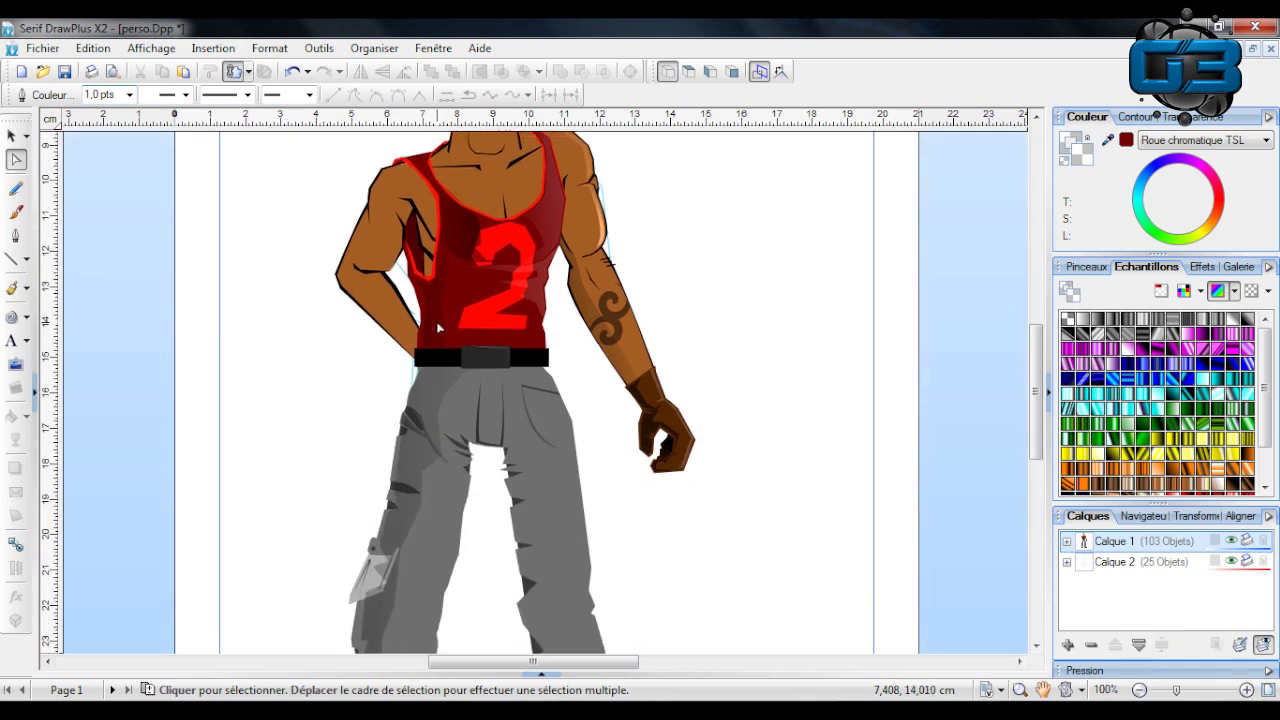
{"action": "scroll", "coordinate": [437, 327], "scroll_direction": "up", "scroll_amount": 2}
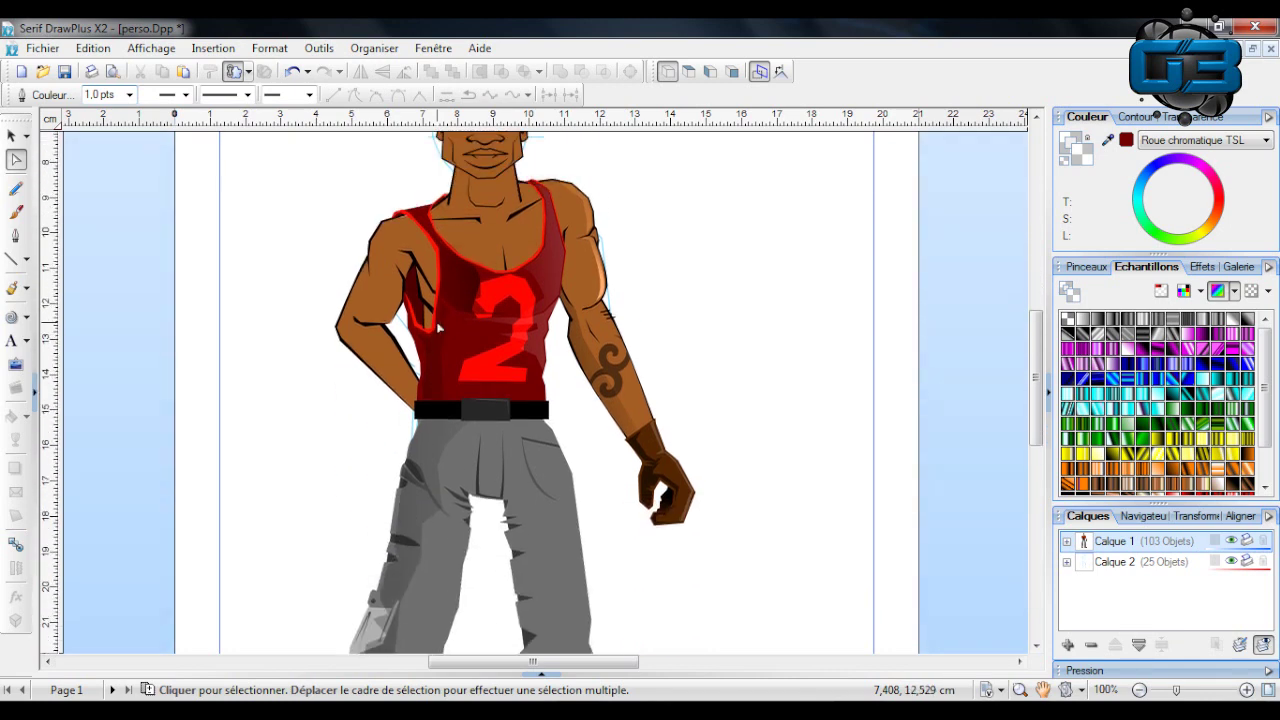
Select the whole character and review the image export options for the Portable Network Graphics format, including size and export area.
{"action": "left_click", "coordinate": [437, 327]}
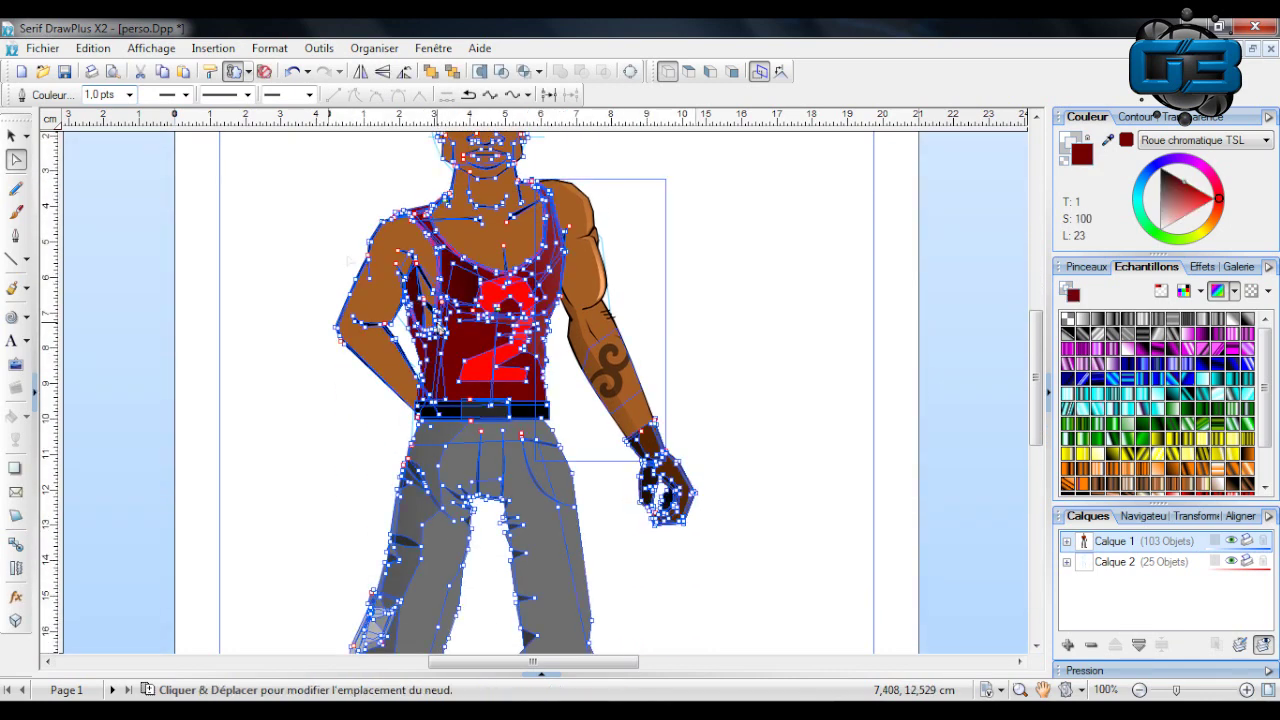
{"action": "left_click", "coordinate": [45, 48]}
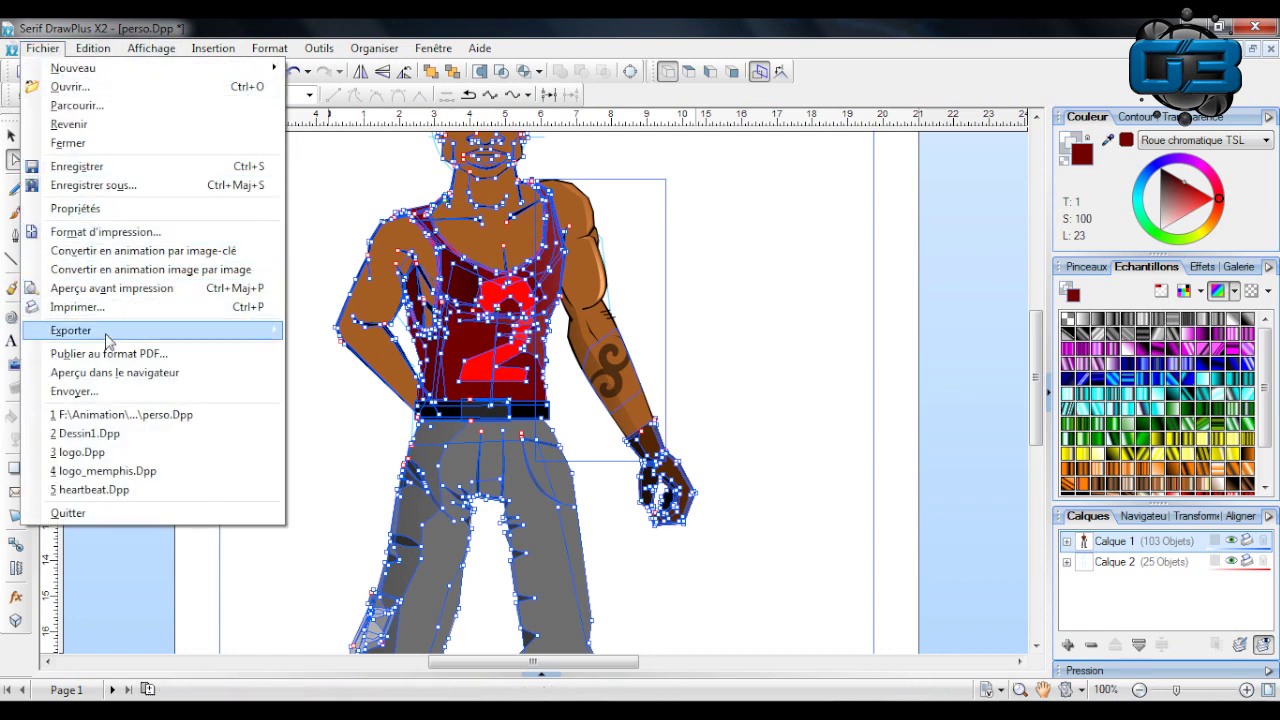
{"action": "mouse_move", "coordinate": [200, 330]}
{"action": "left_click", "coordinate": [335, 336]}
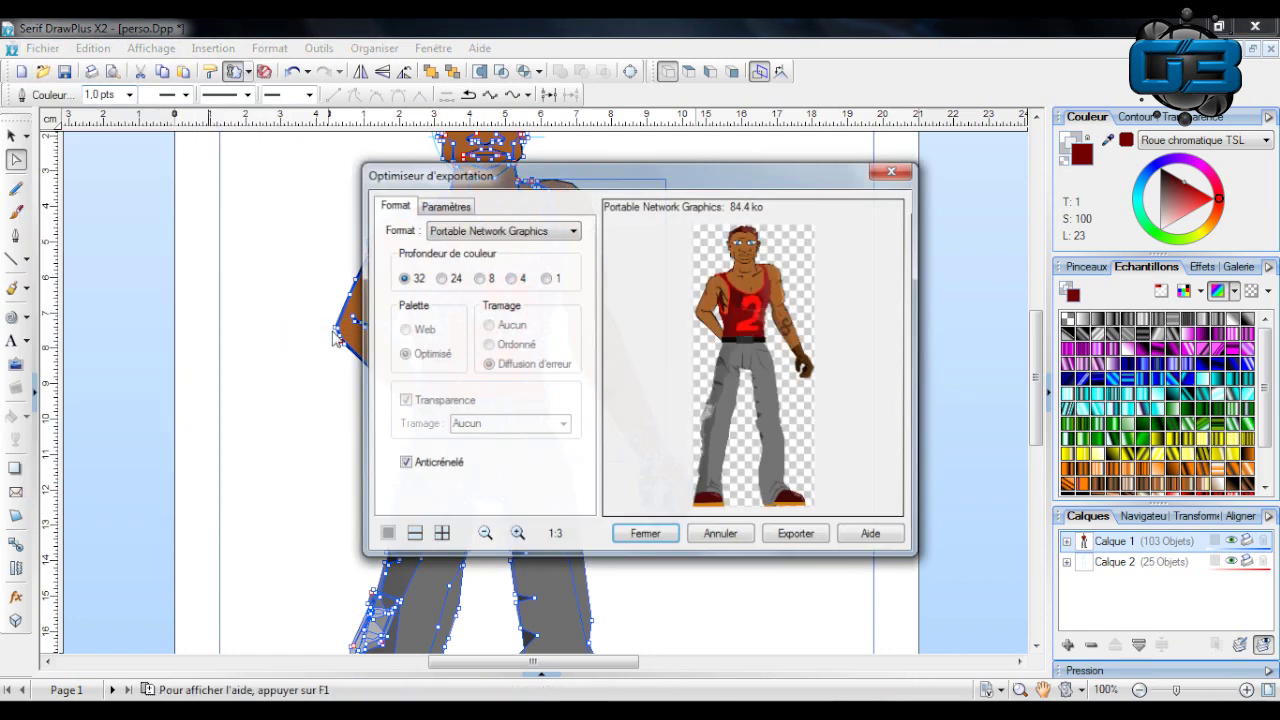
{"action": "left_click", "coordinate": [485, 231]}
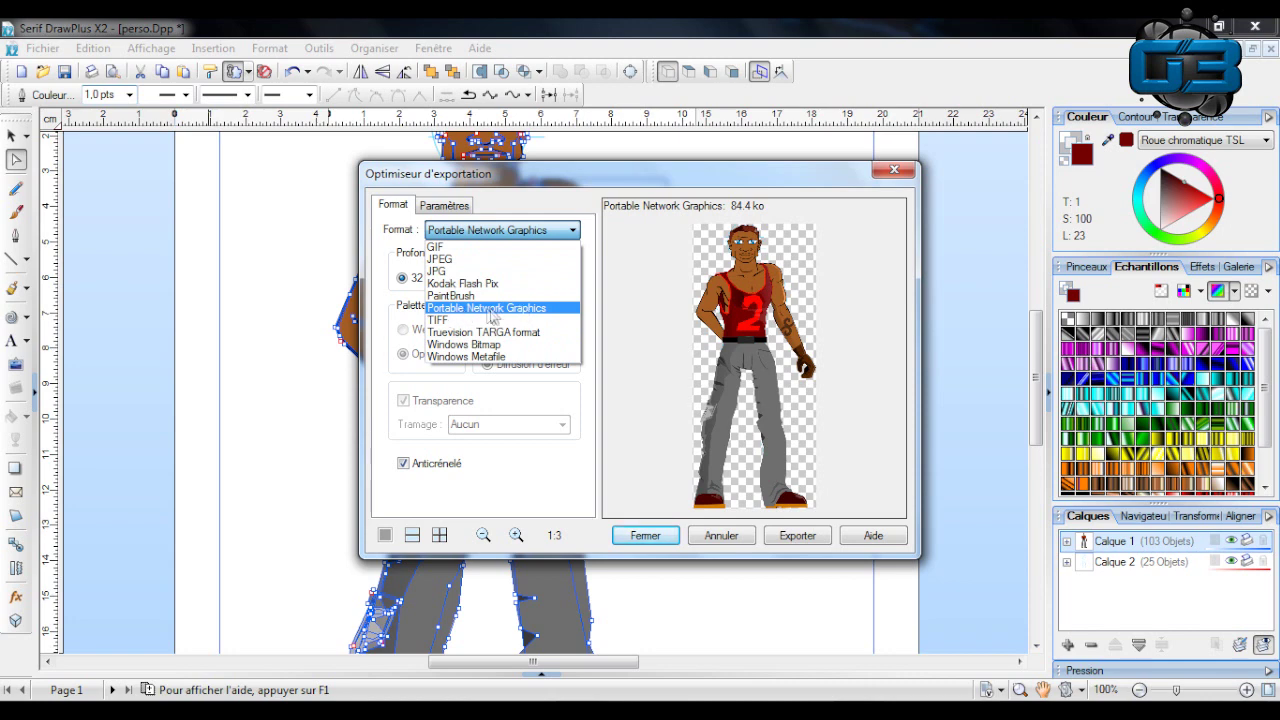
{"action": "left_click", "coordinate": [440, 205]}
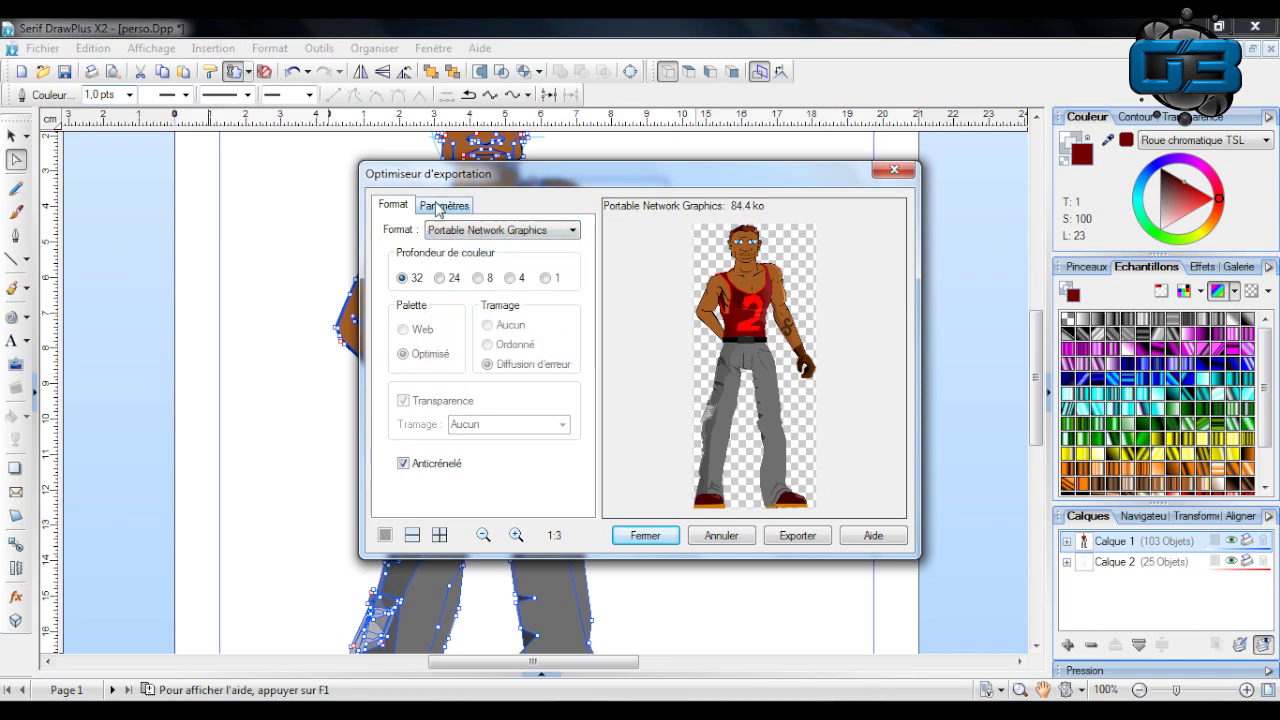
{"action": "left_click", "coordinate": [444, 207]}
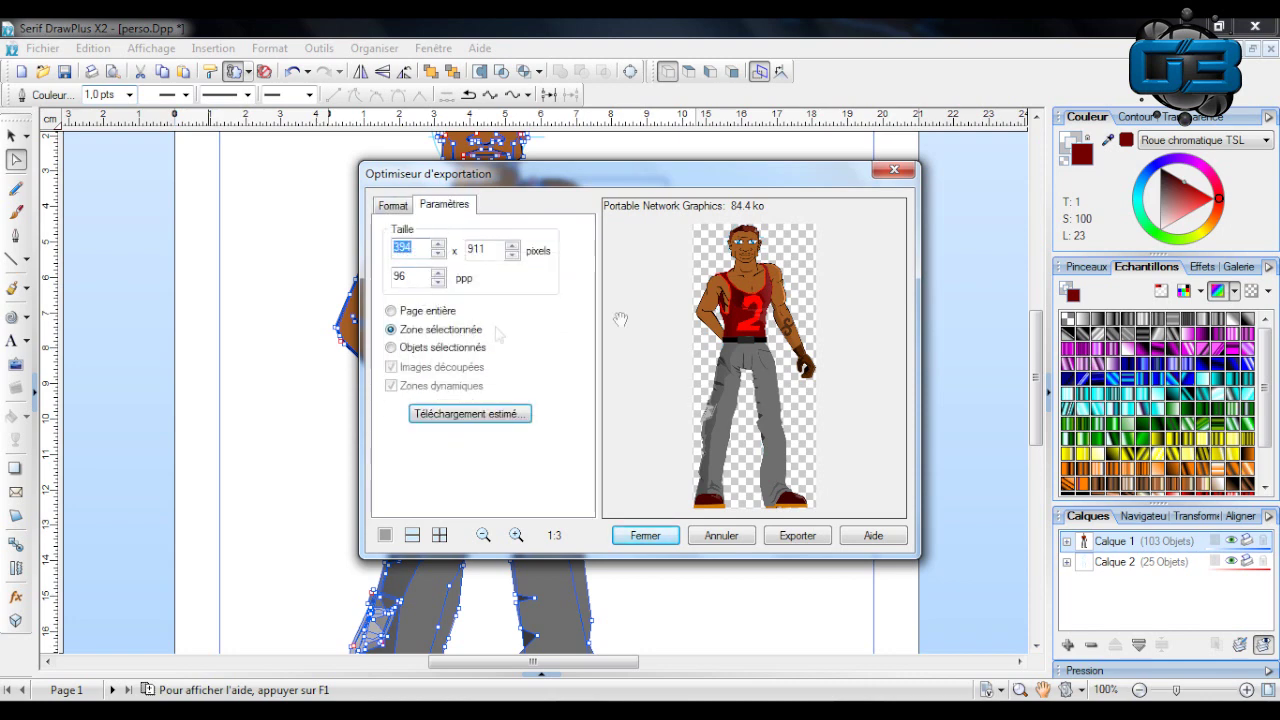
Proceed to the save location for the PNG export, cancel the export and deselect the character.
{"action": "left_click", "coordinate": [812, 540]}
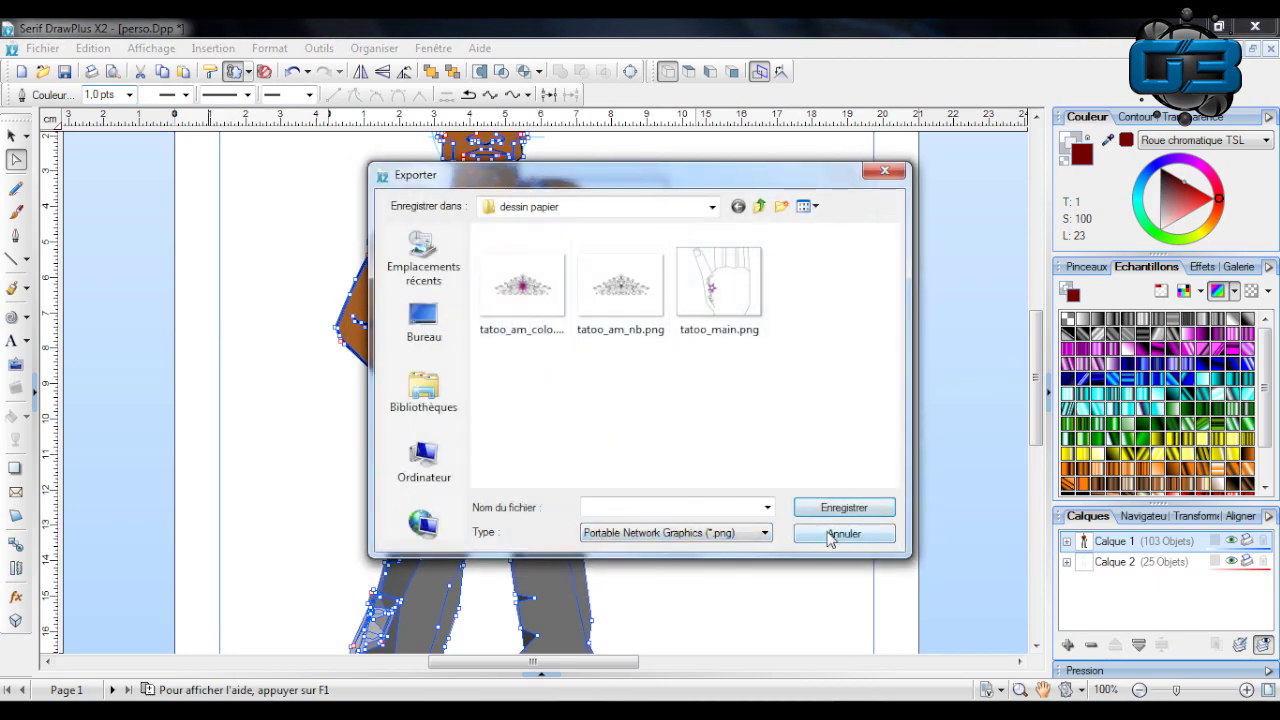
{"action": "left_click", "coordinate": [842, 534]}
{"action": "left_click", "coordinate": [783, 254]}
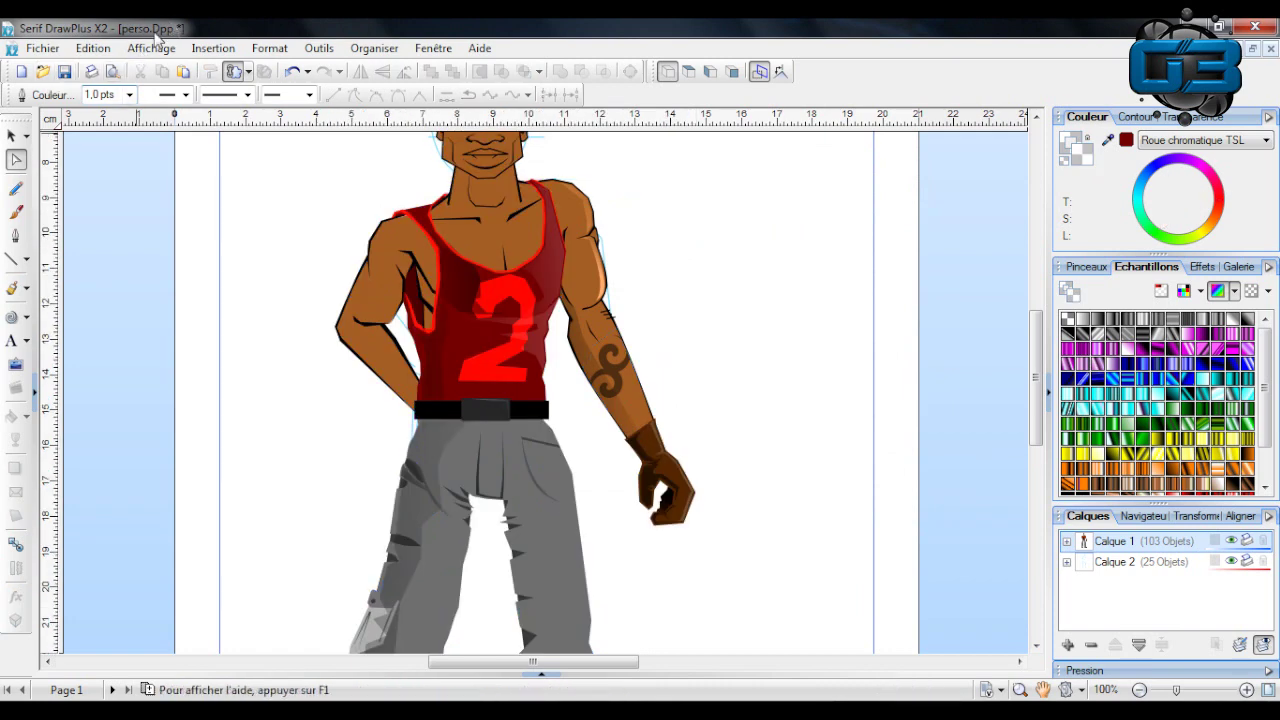
{"action": "scroll", "coordinate": [577, 286], "scroll_direction": "up", "scroll_amount": 3}
{"action": "scroll", "coordinate": [580, 316], "scroll_direction": "down", "scroll_amount": 4}
{"action": "scroll", "coordinate": [578, 318], "scroll_direction": "up", "scroll_amount": 3}
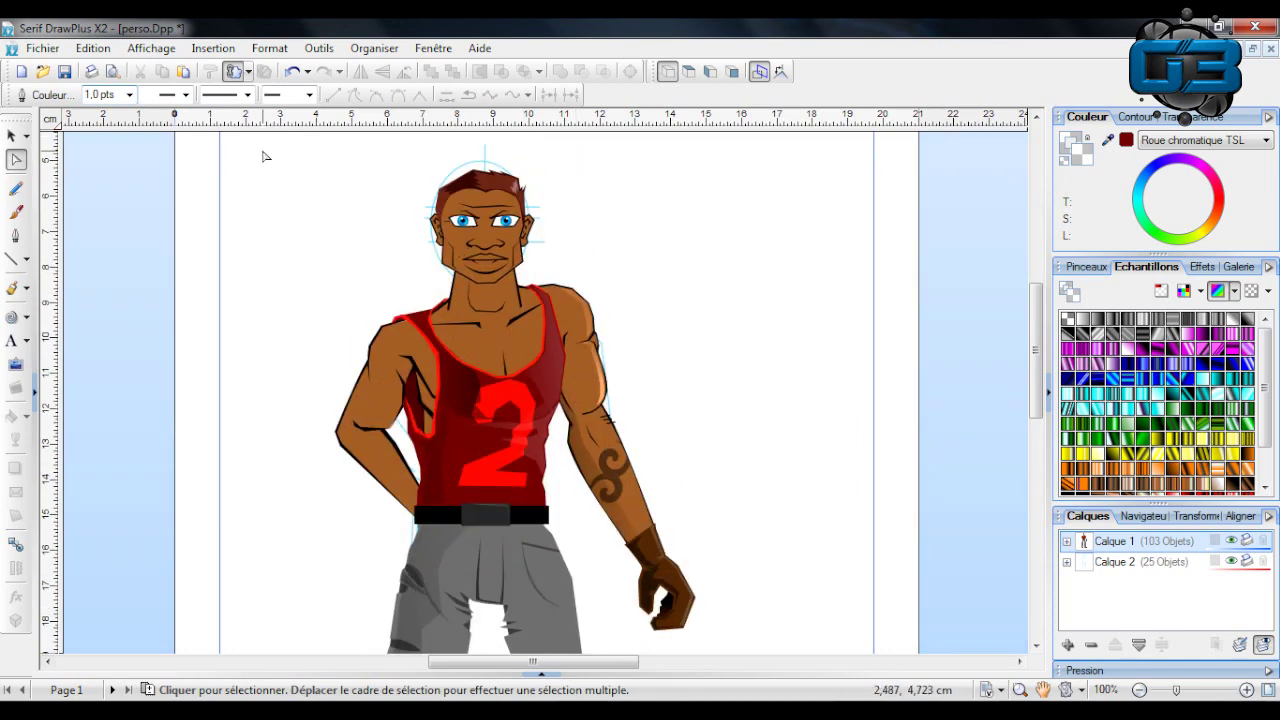
{"action": "scroll", "coordinate": [703, 234], "scroll_direction": "down", "scroll_amount": 3}
{"action": "scroll", "coordinate": [703, 234], "scroll_direction": "down", "scroll_amount": 2}
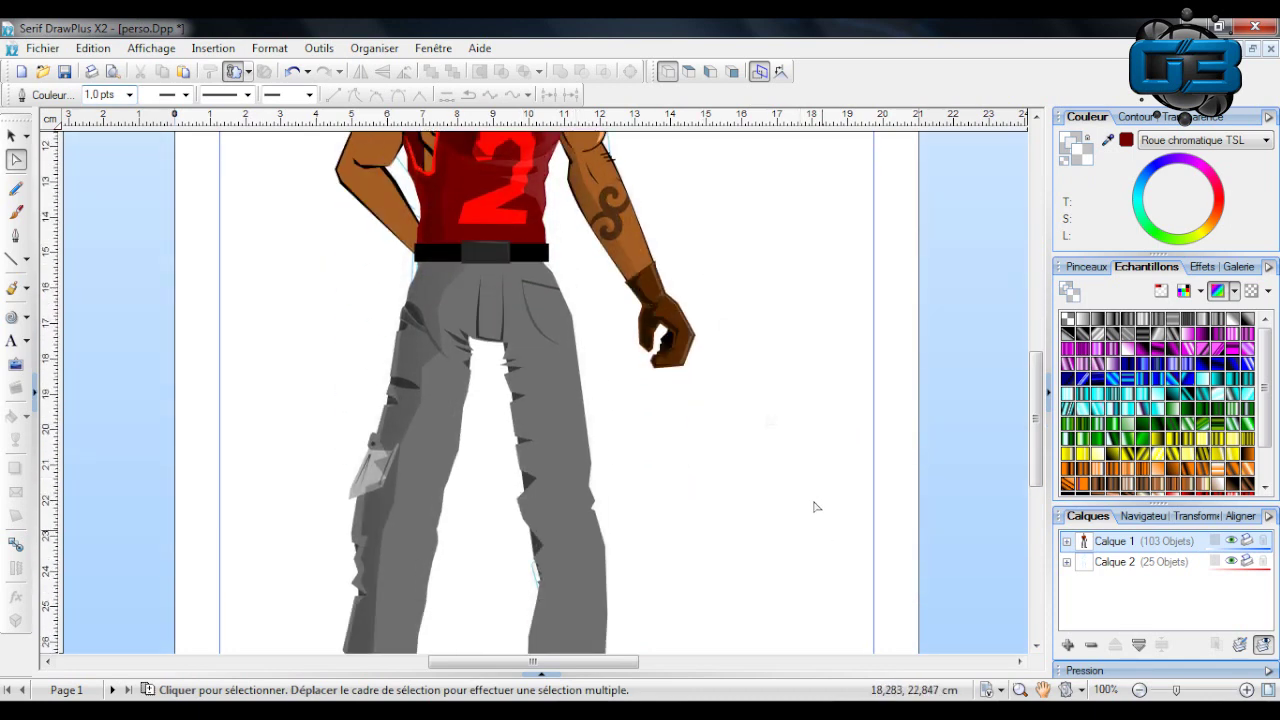
{"action": "scroll", "coordinate": [686, 251], "scroll_direction": "up", "scroll_amount": 5}
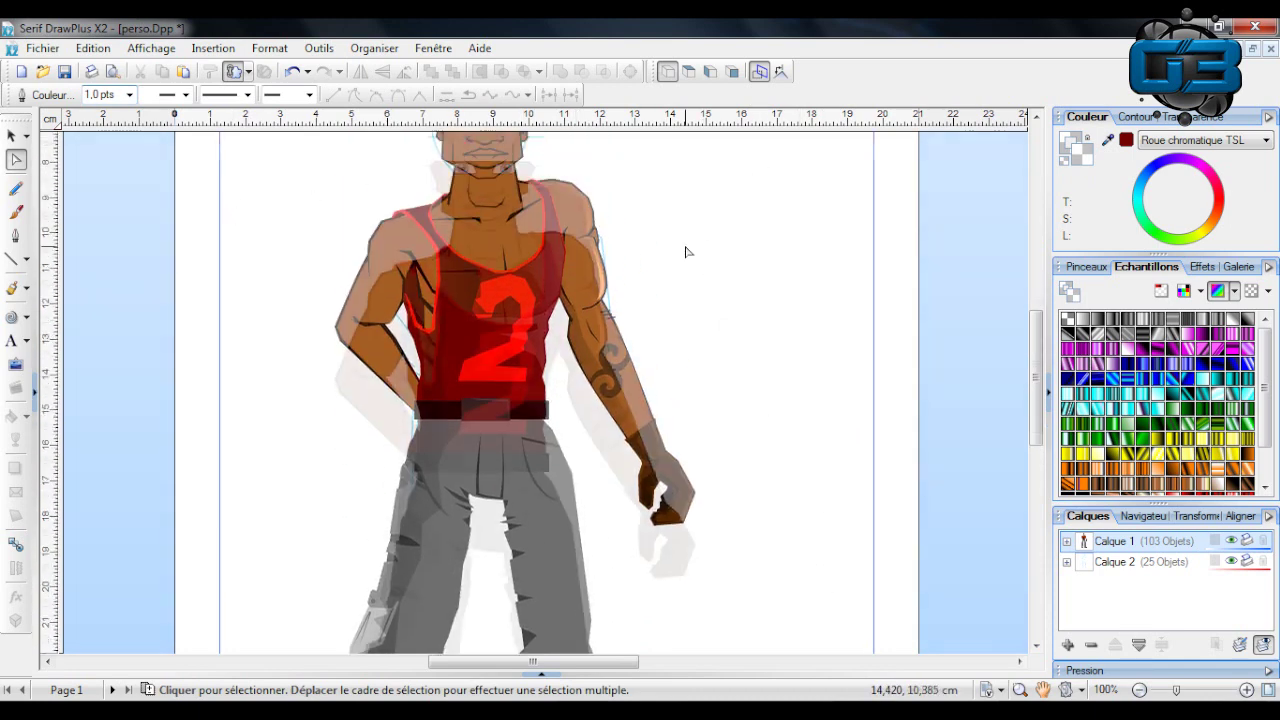